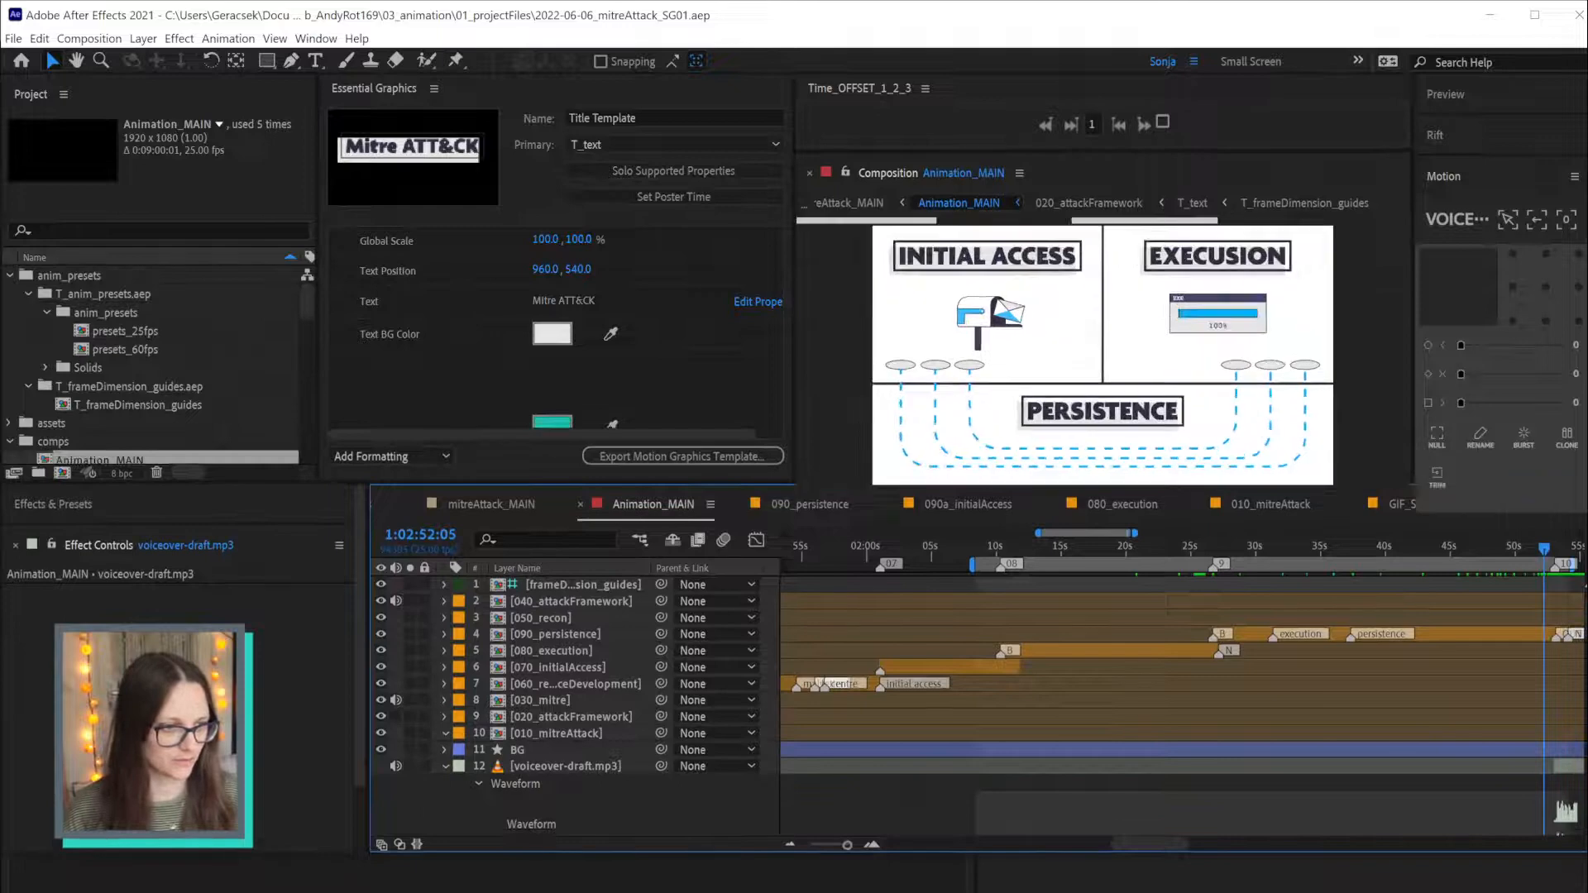
Enlarge the composition viewer slightly and play back Animation_MAIN from 1:02:10:04, where the execution section begins
{"action": "left_click_drag", "start_coordinate": [976, 519], "coordinate": [976, 511]}
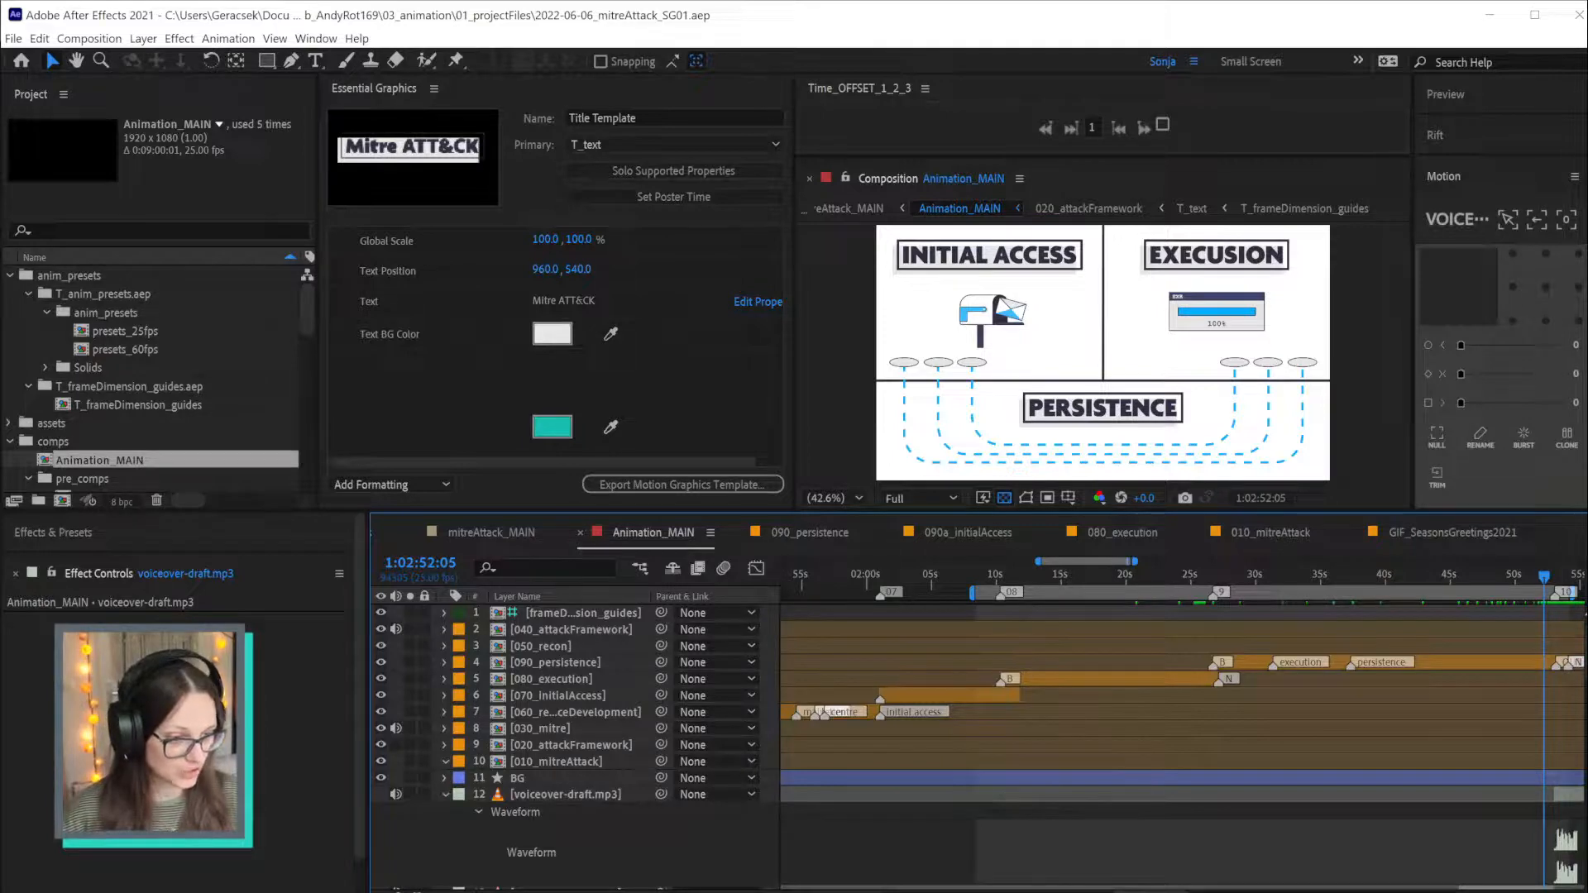
{"action": "left_click", "coordinate": [1083, 577]}
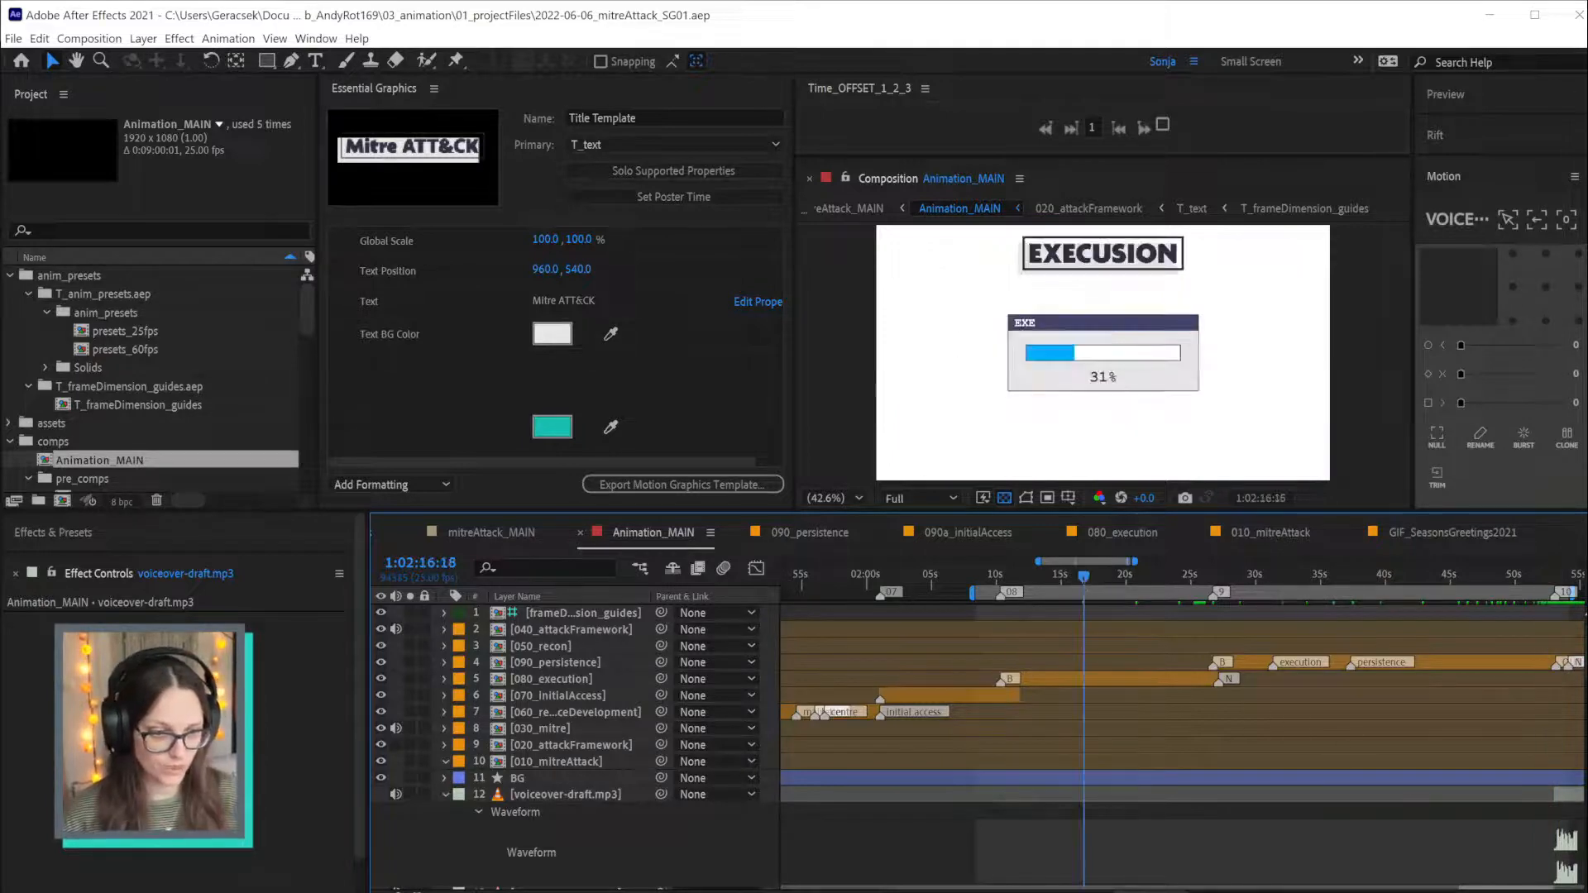
{"action": "key", "text": "alt+Tab"}
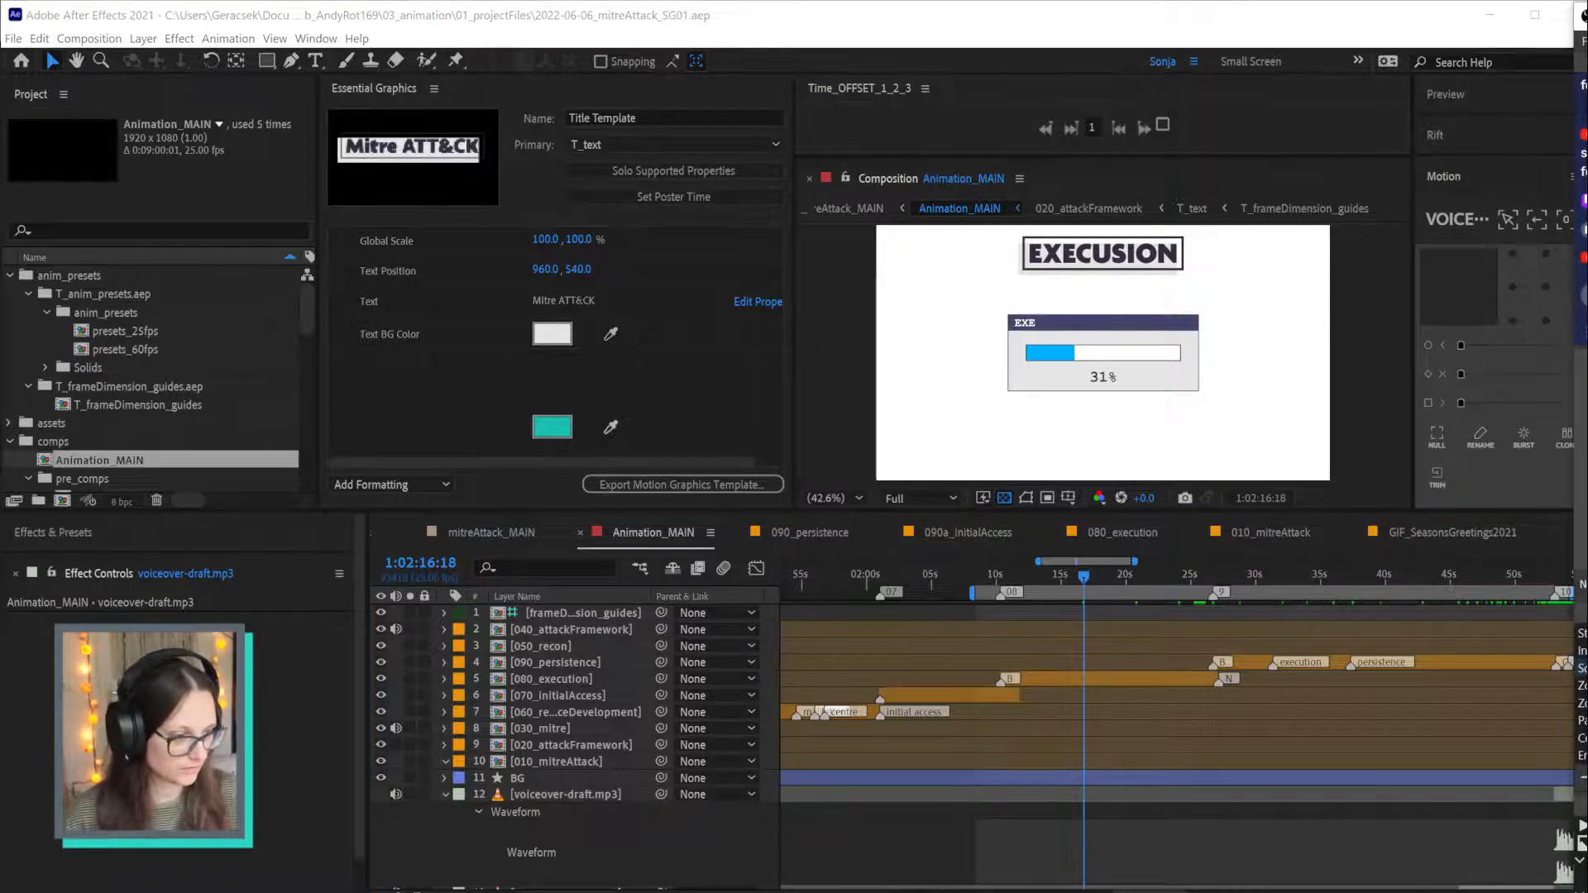
{"action": "left_click", "coordinate": [997, 576]}
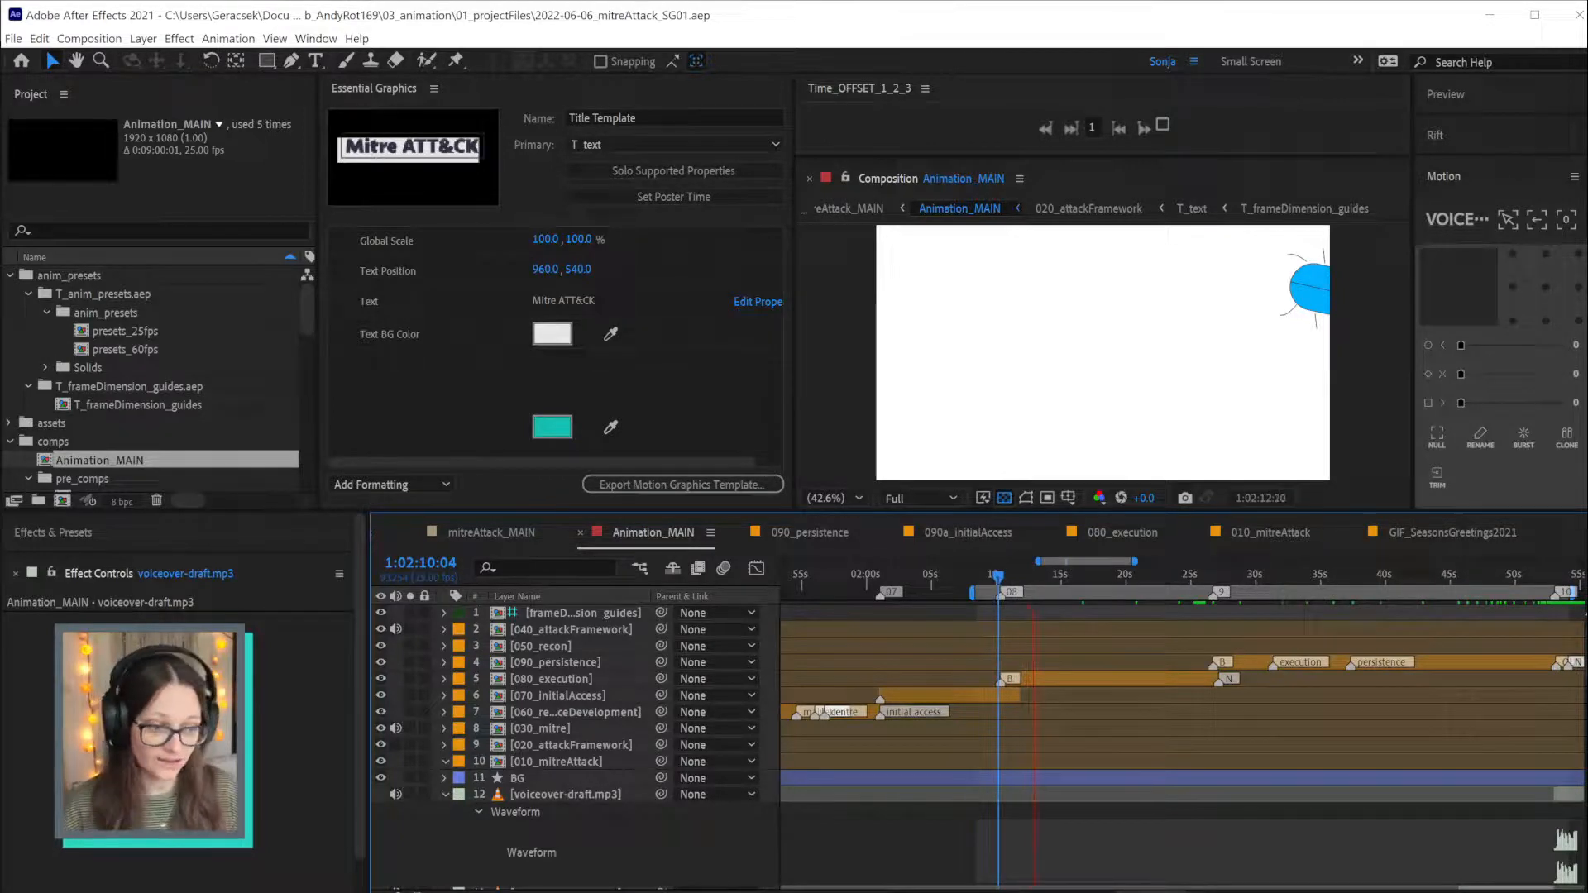
{"action": "key", "text": "space"}
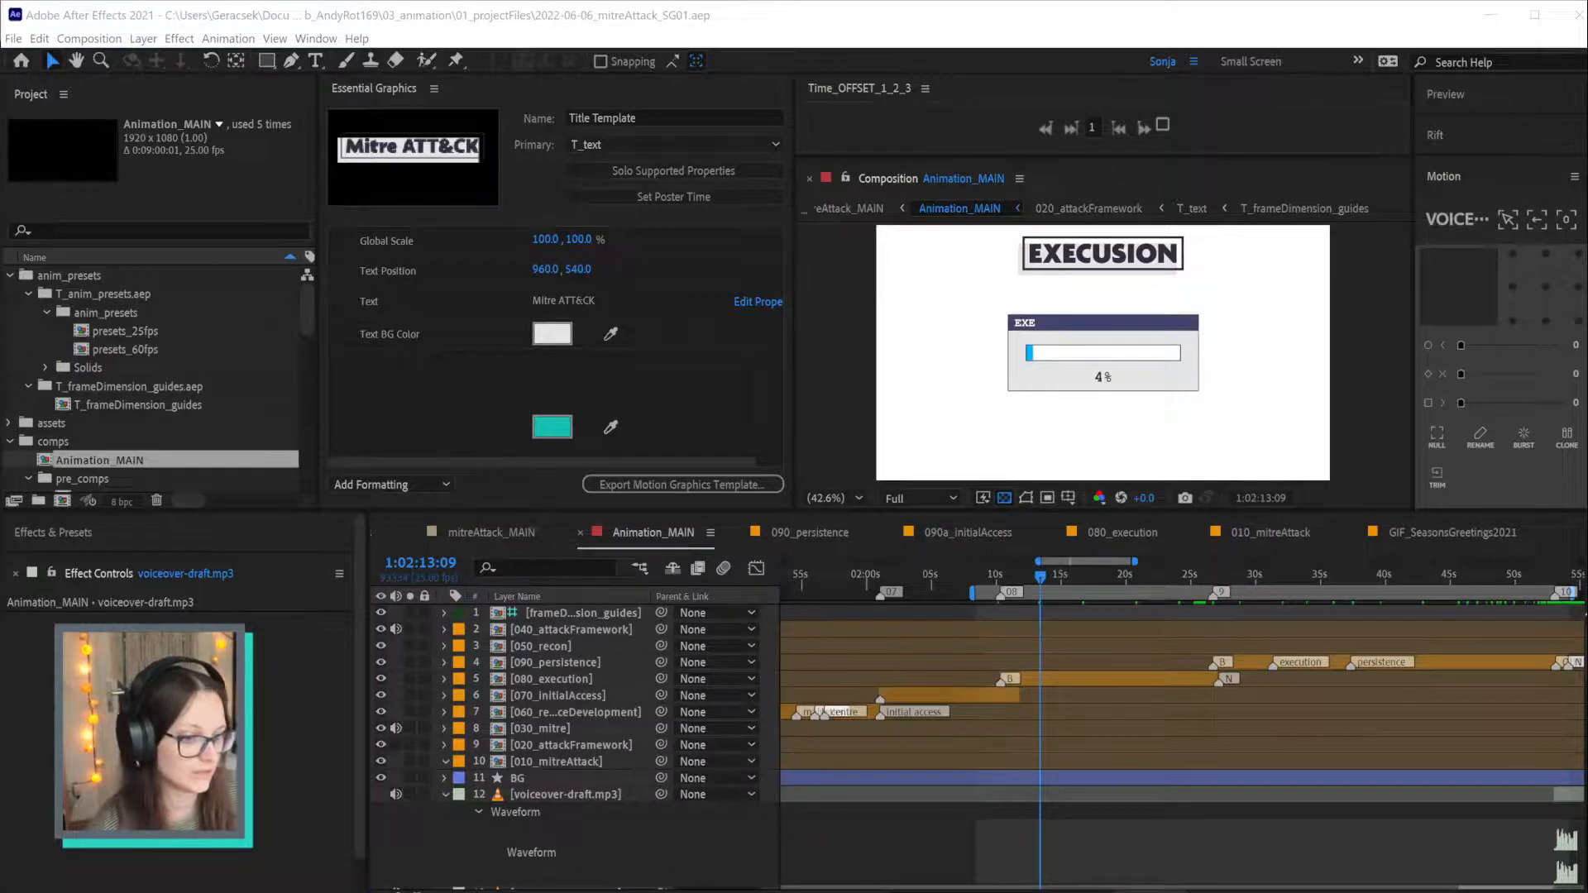
Check the Audio Output Mapping and Audio Hardware preferences, including the available default output devices, without applying changes
{"action": "left_click", "coordinate": [15, 40]}
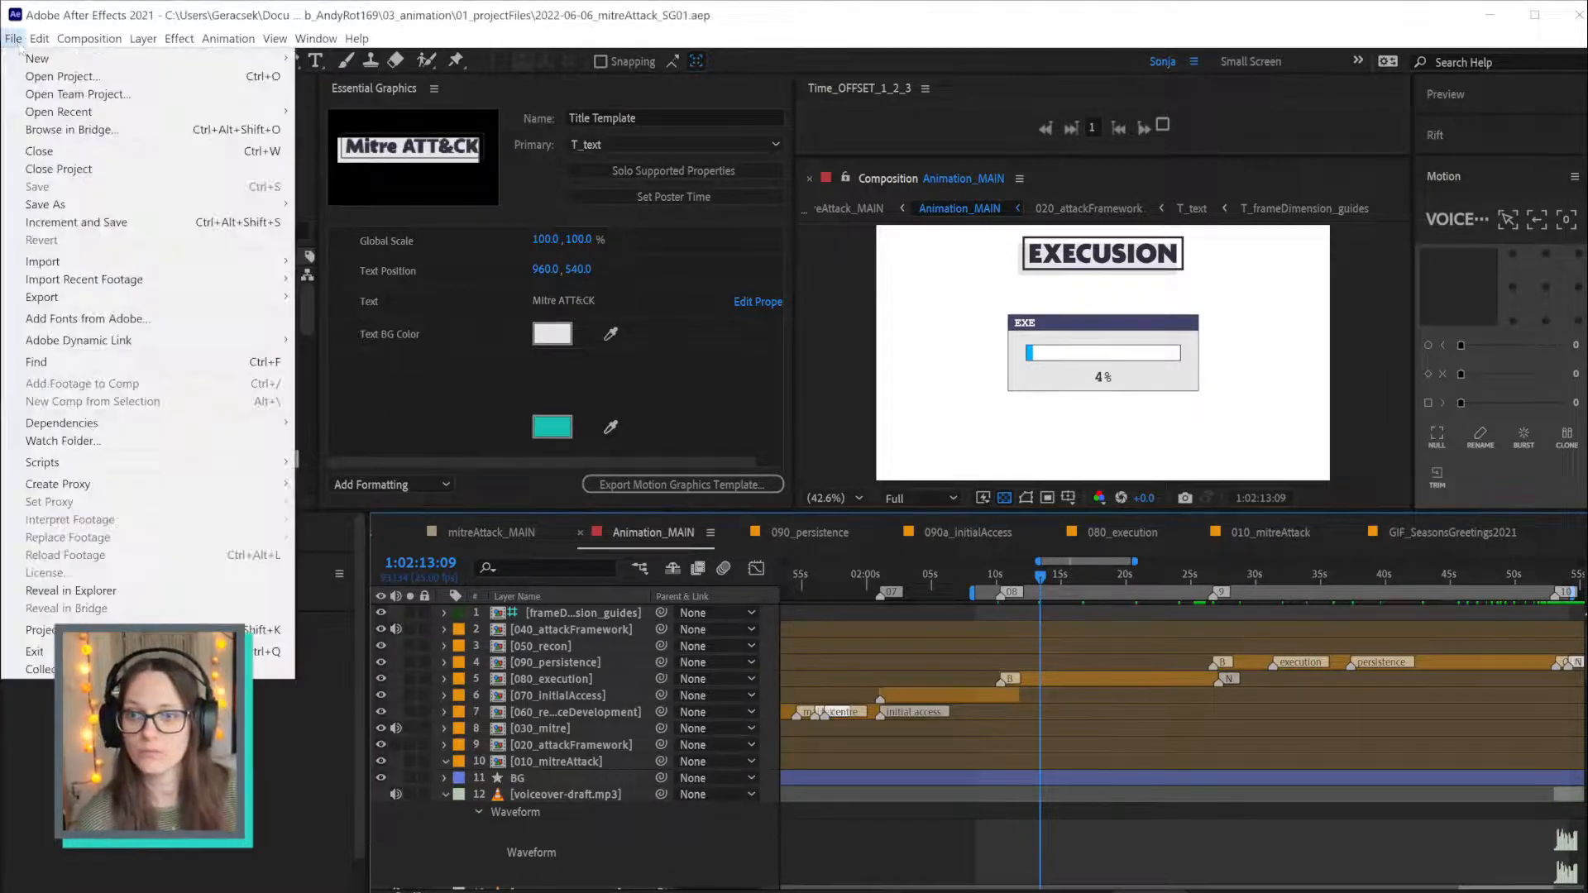
{"action": "mouse_move", "coordinate": [37, 43]}
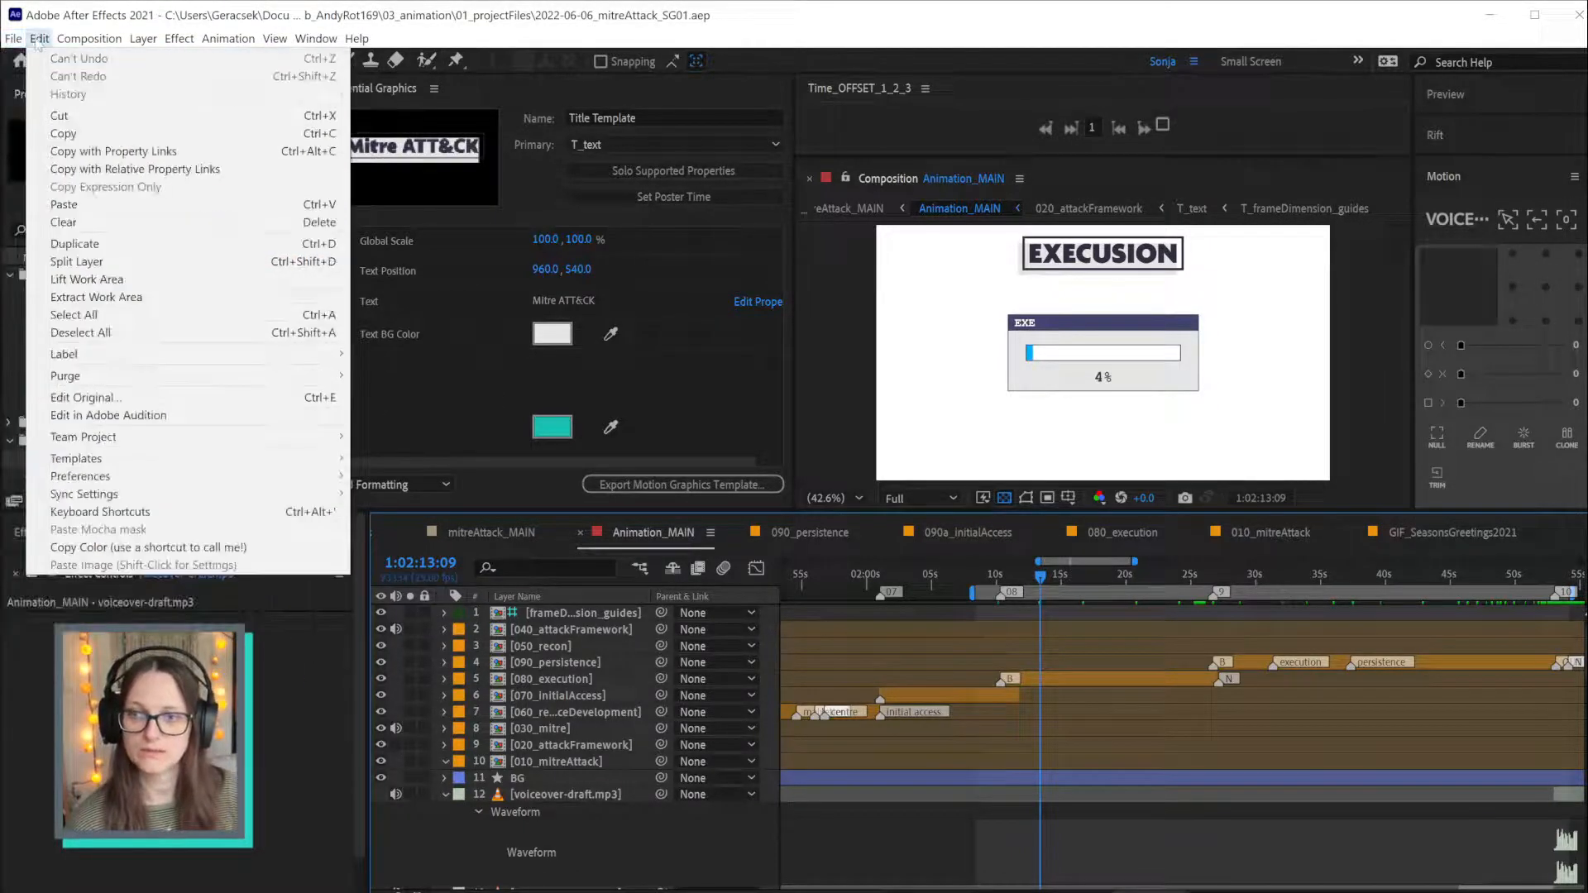
{"action": "mouse_move", "coordinate": [120, 474]}
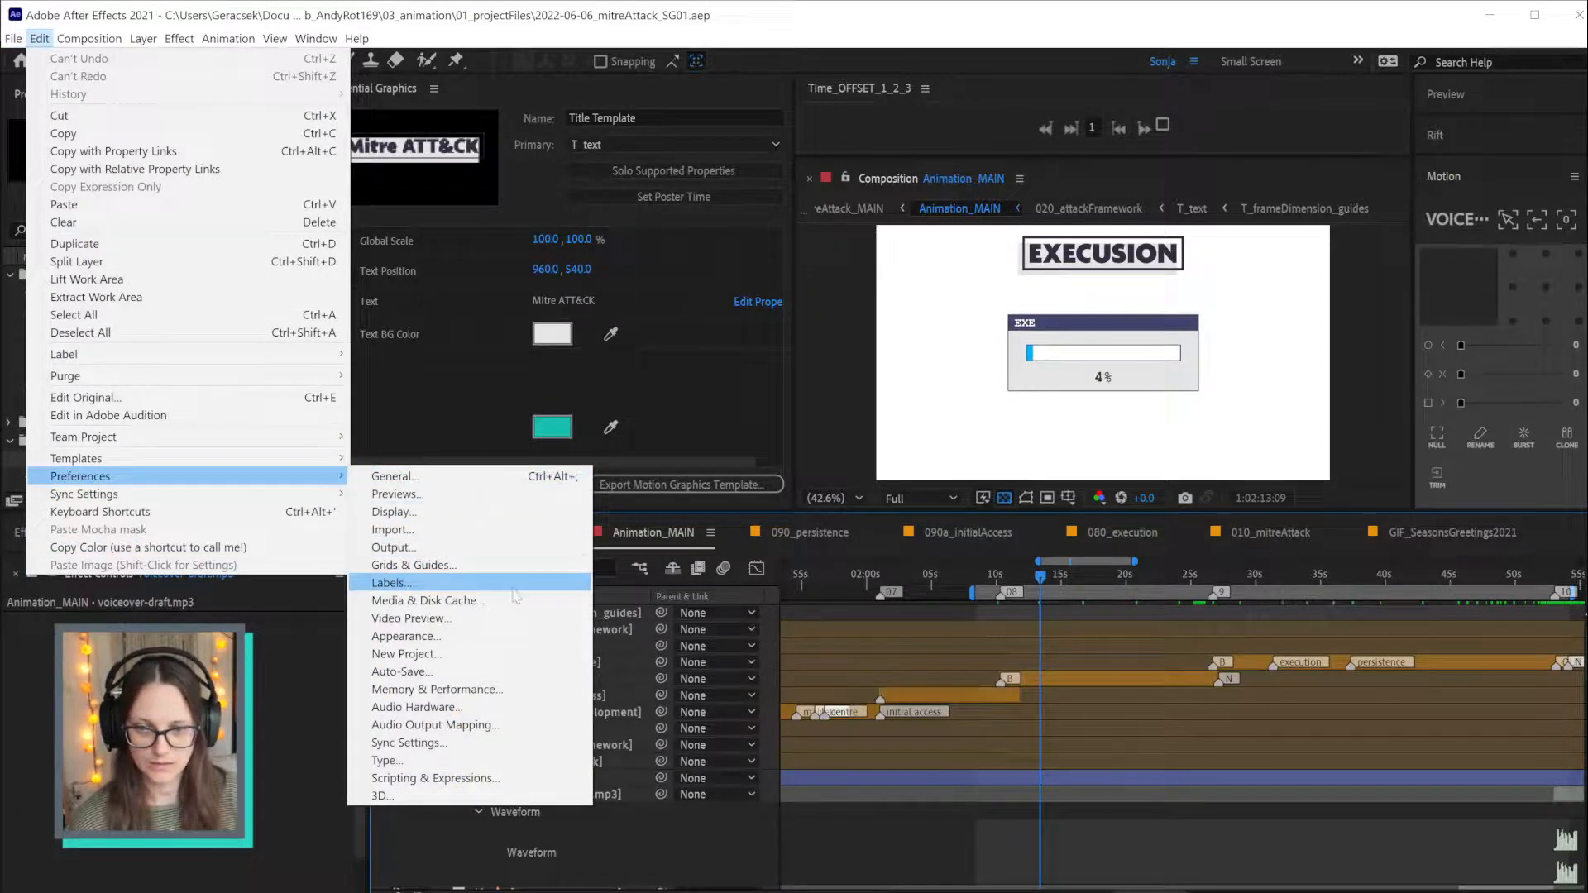
{"action": "left_click", "coordinate": [568, 710]}
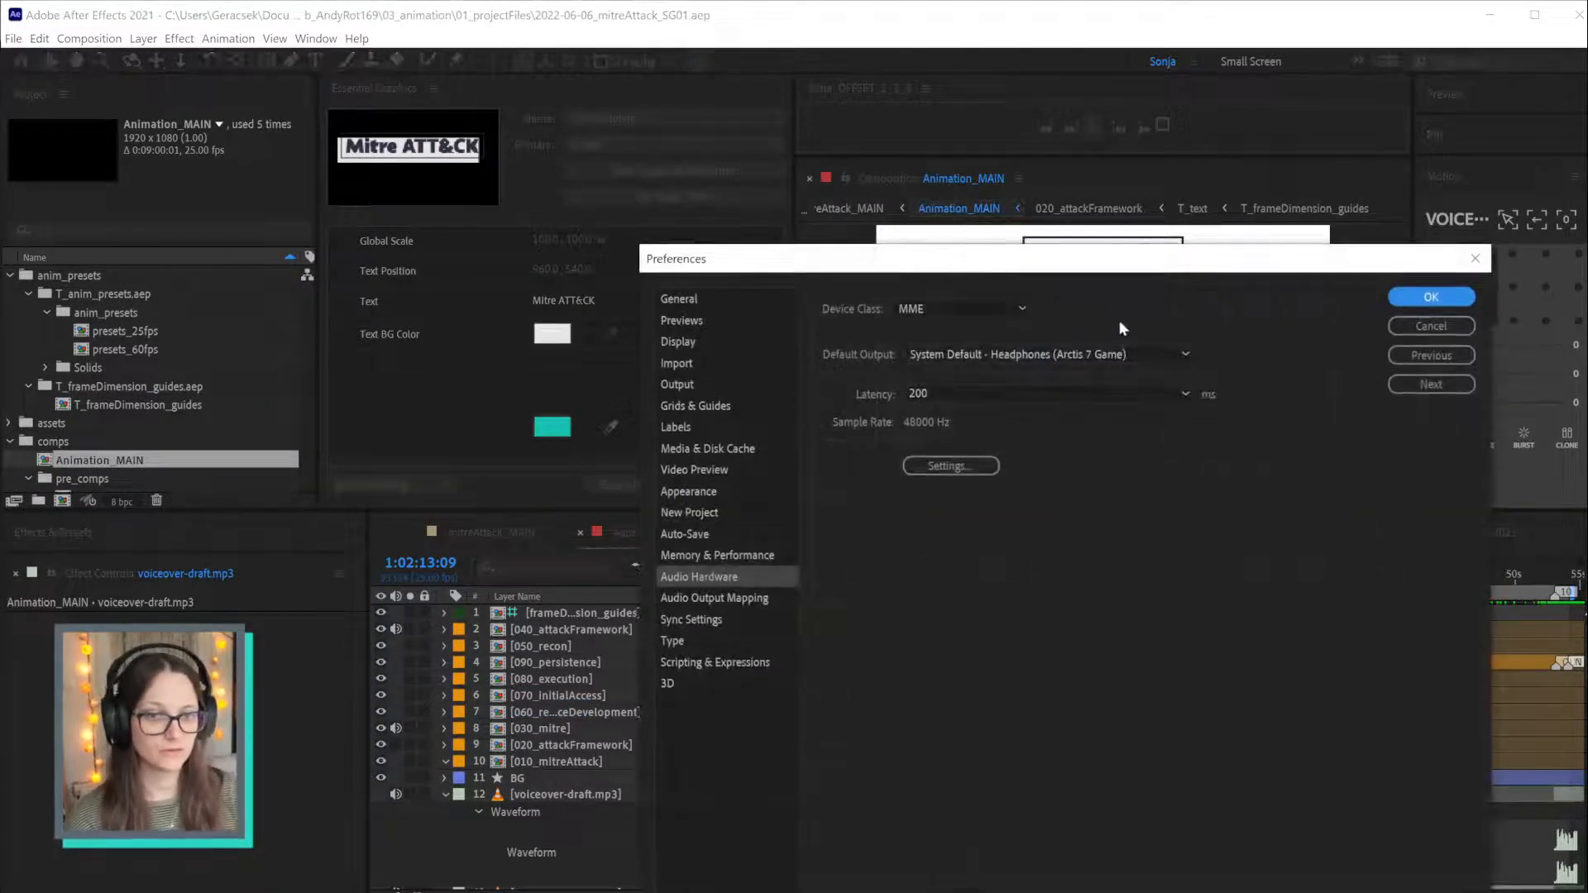
{"action": "left_click", "coordinate": [715, 598]}
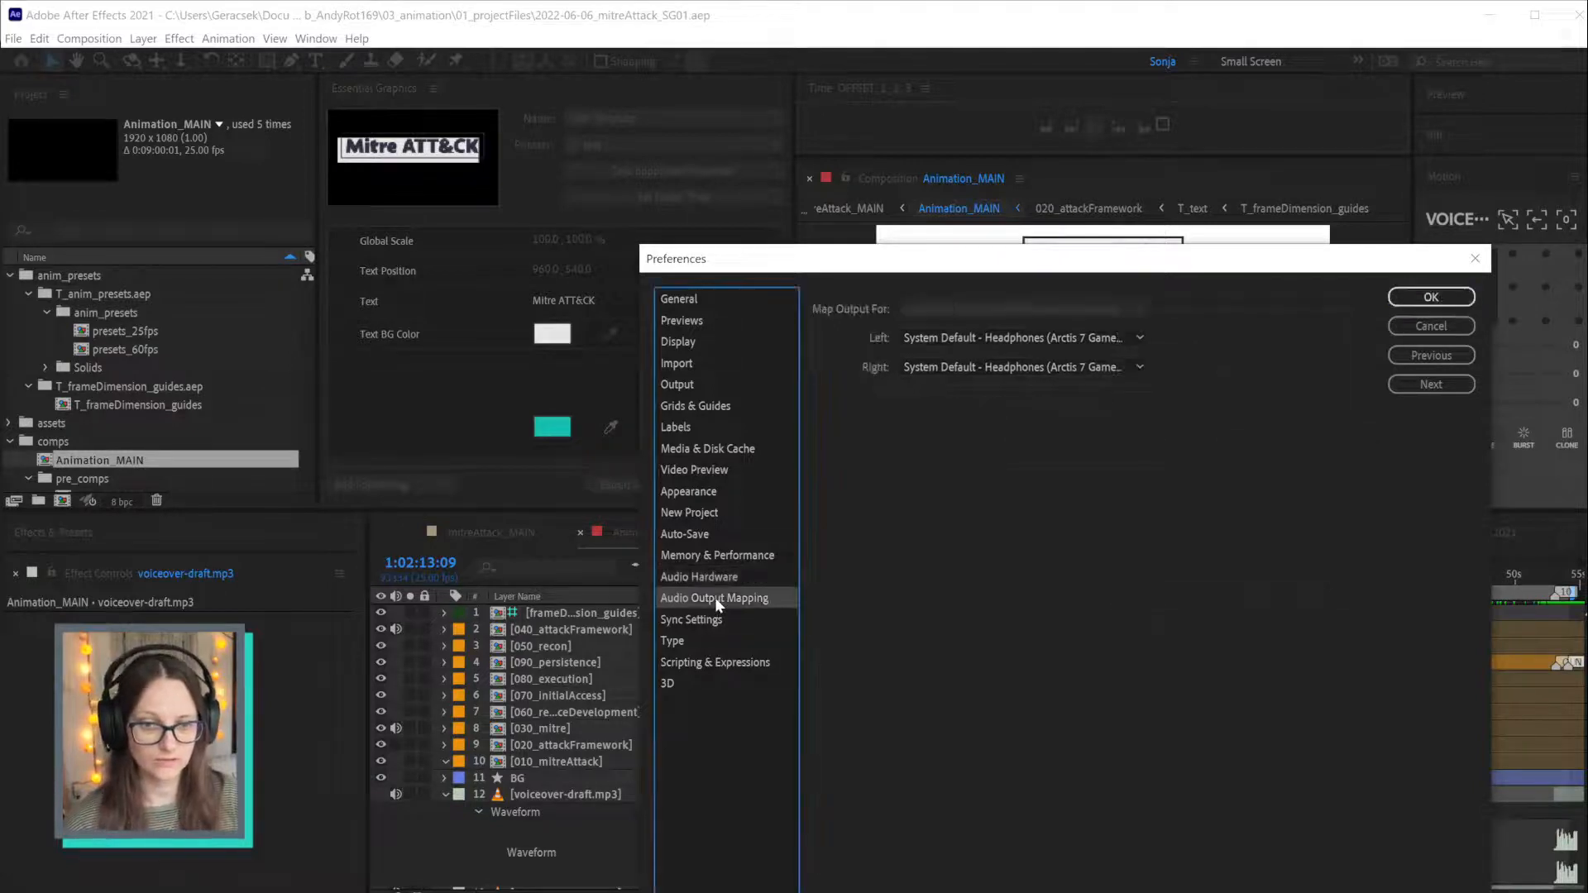
{"action": "left_click_drag", "start_coordinate": [1069, 261], "coordinate": [994, 256]}
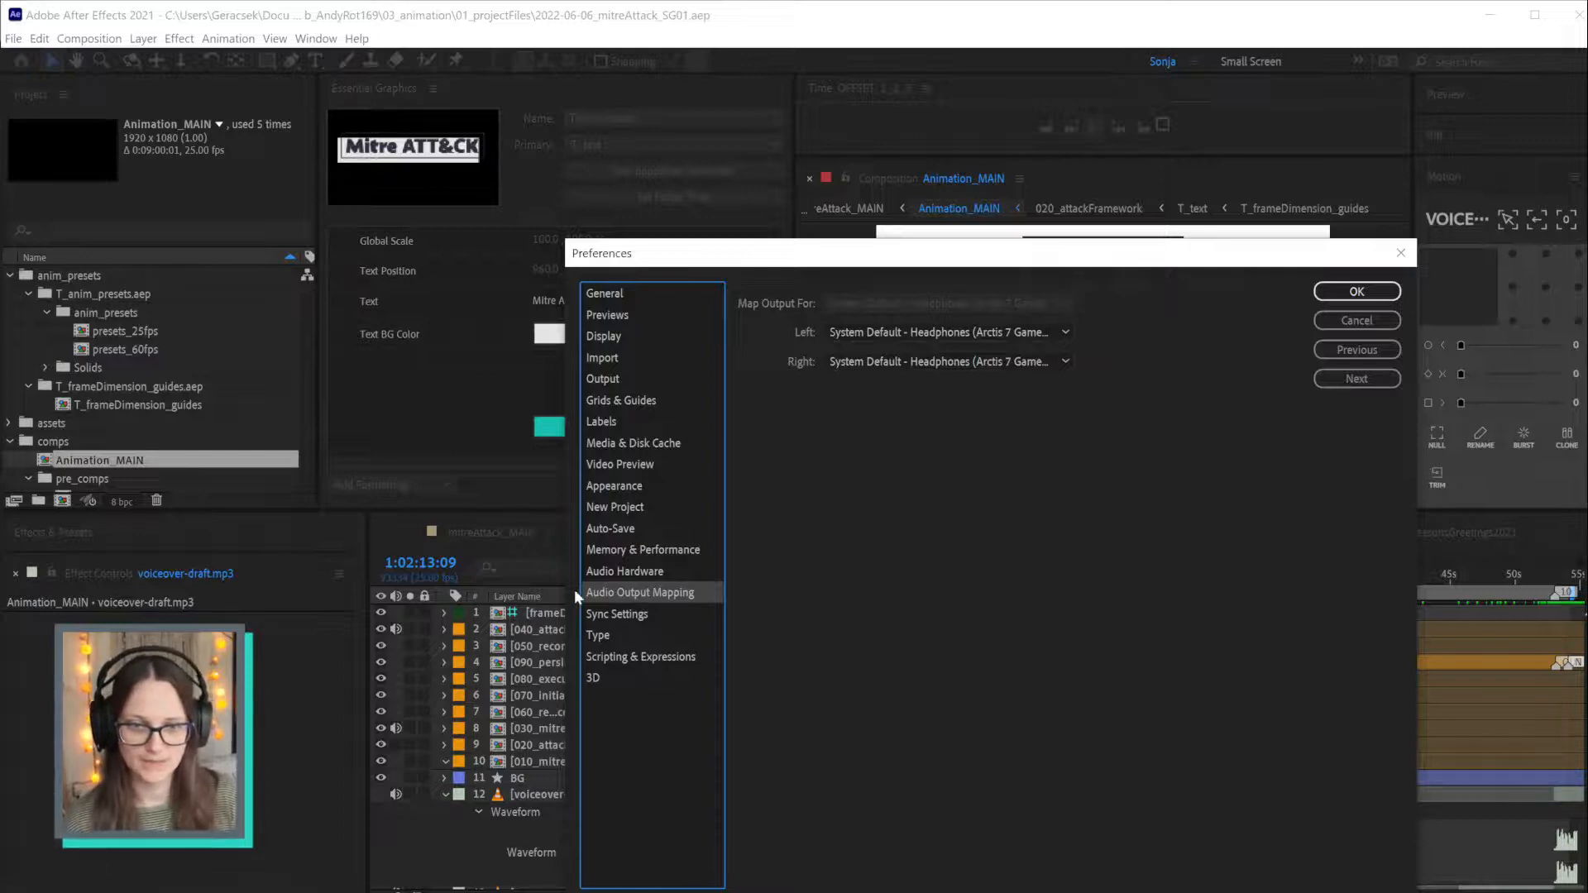
{"action": "left_click", "coordinate": [631, 572]}
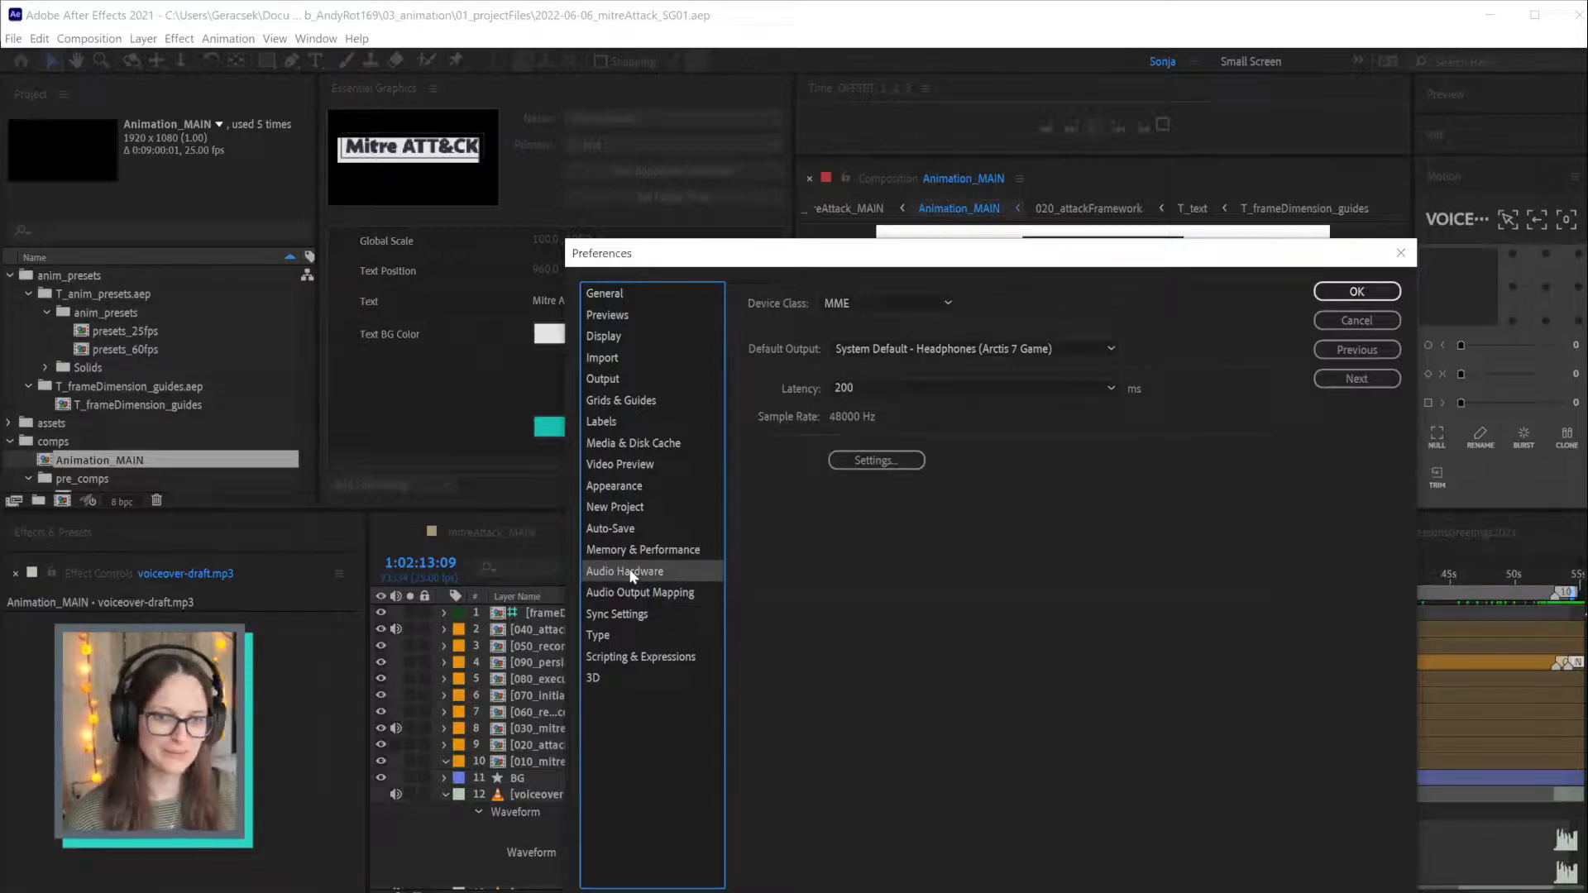
{"action": "left_click", "coordinate": [1048, 349]}
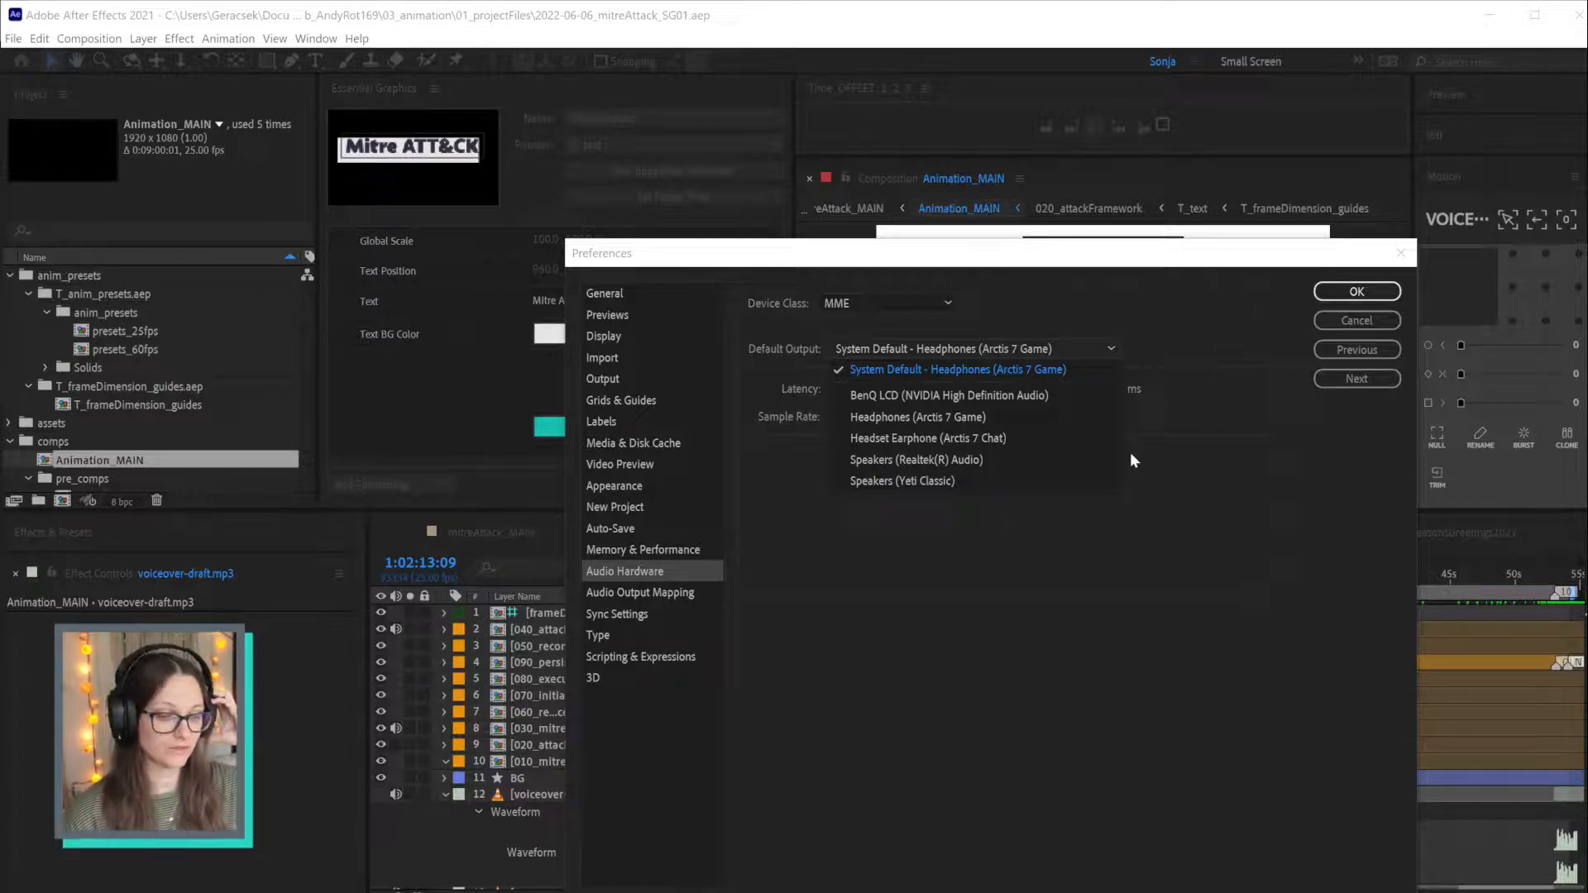
{"action": "left_click", "coordinate": [1382, 324]}
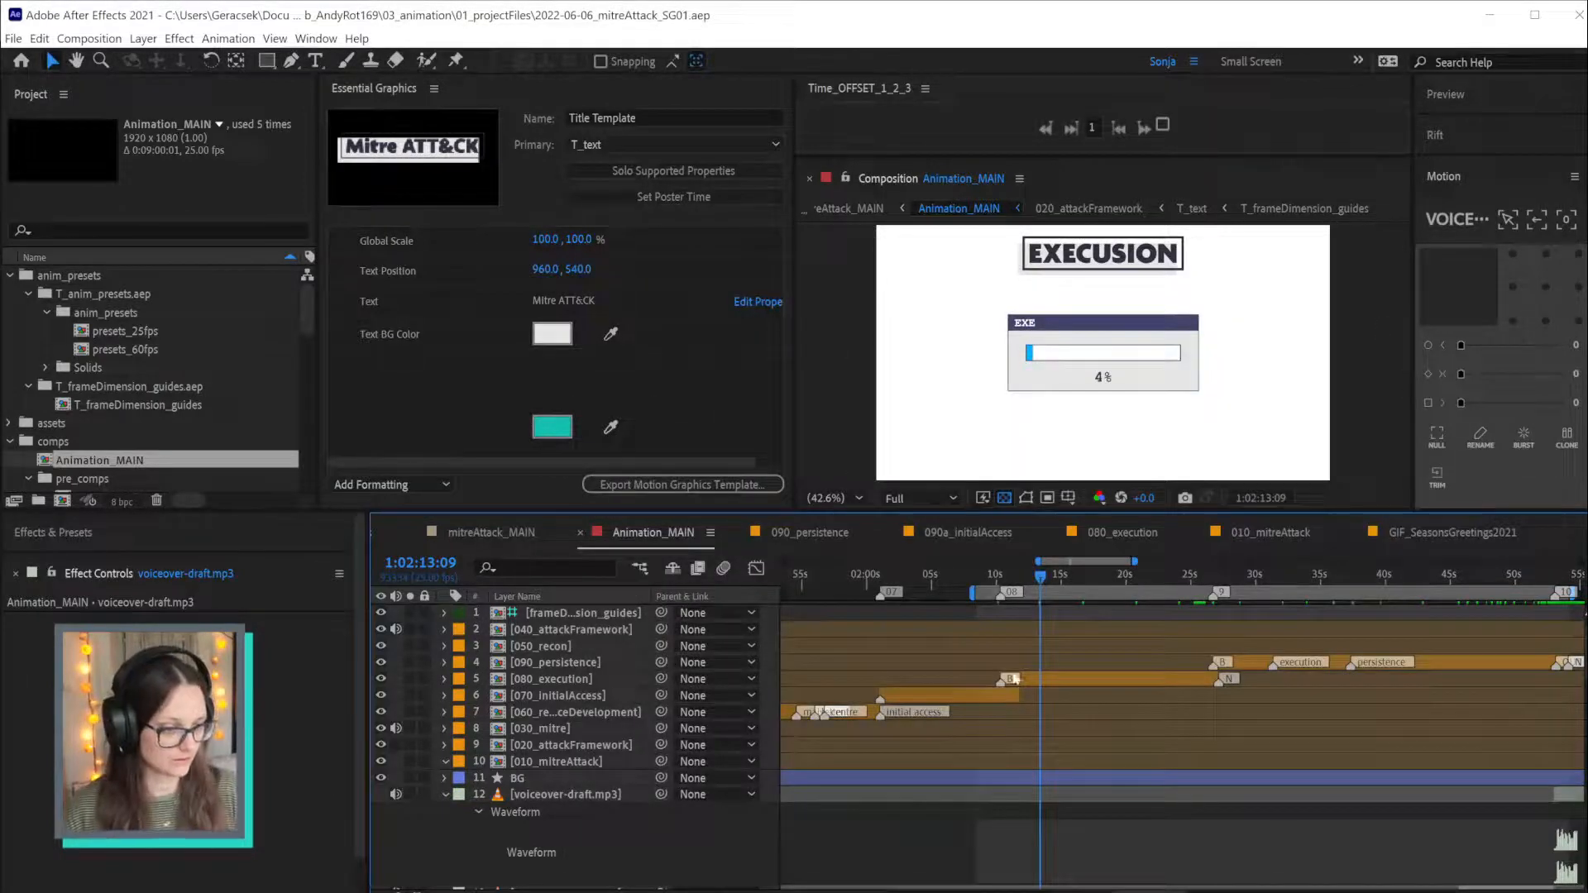
Replay Animation_MAIN around the start of the execution section and park the playhead at 1:02:09:18
{"action": "left_click", "coordinate": [1002, 579]}
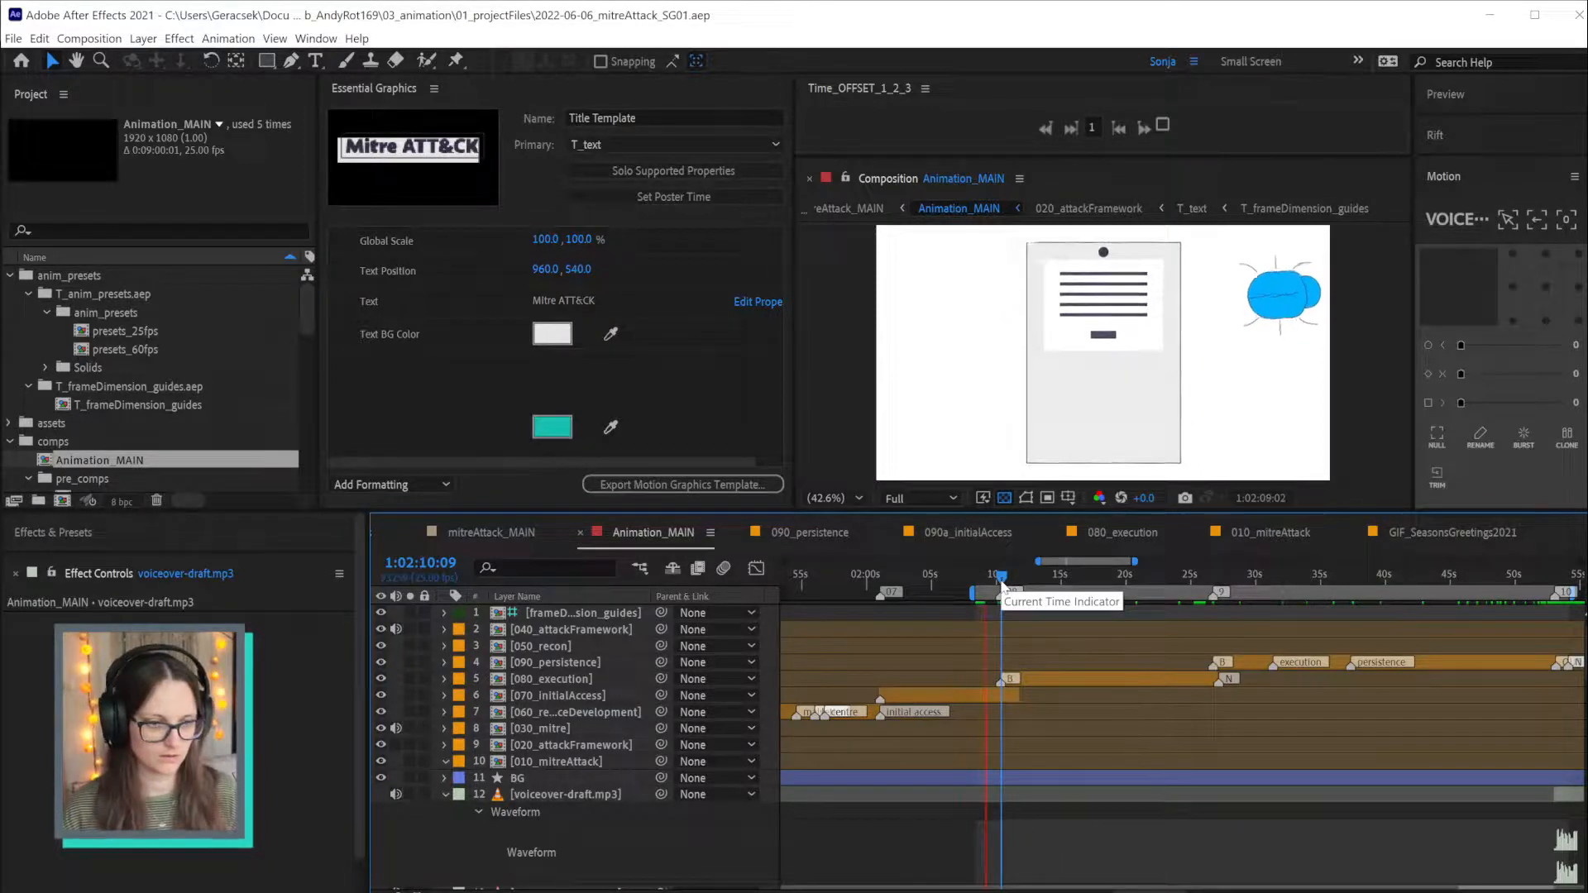
{"action": "left_click_drag", "start_coordinate": [1002, 579], "coordinate": [992, 578]}
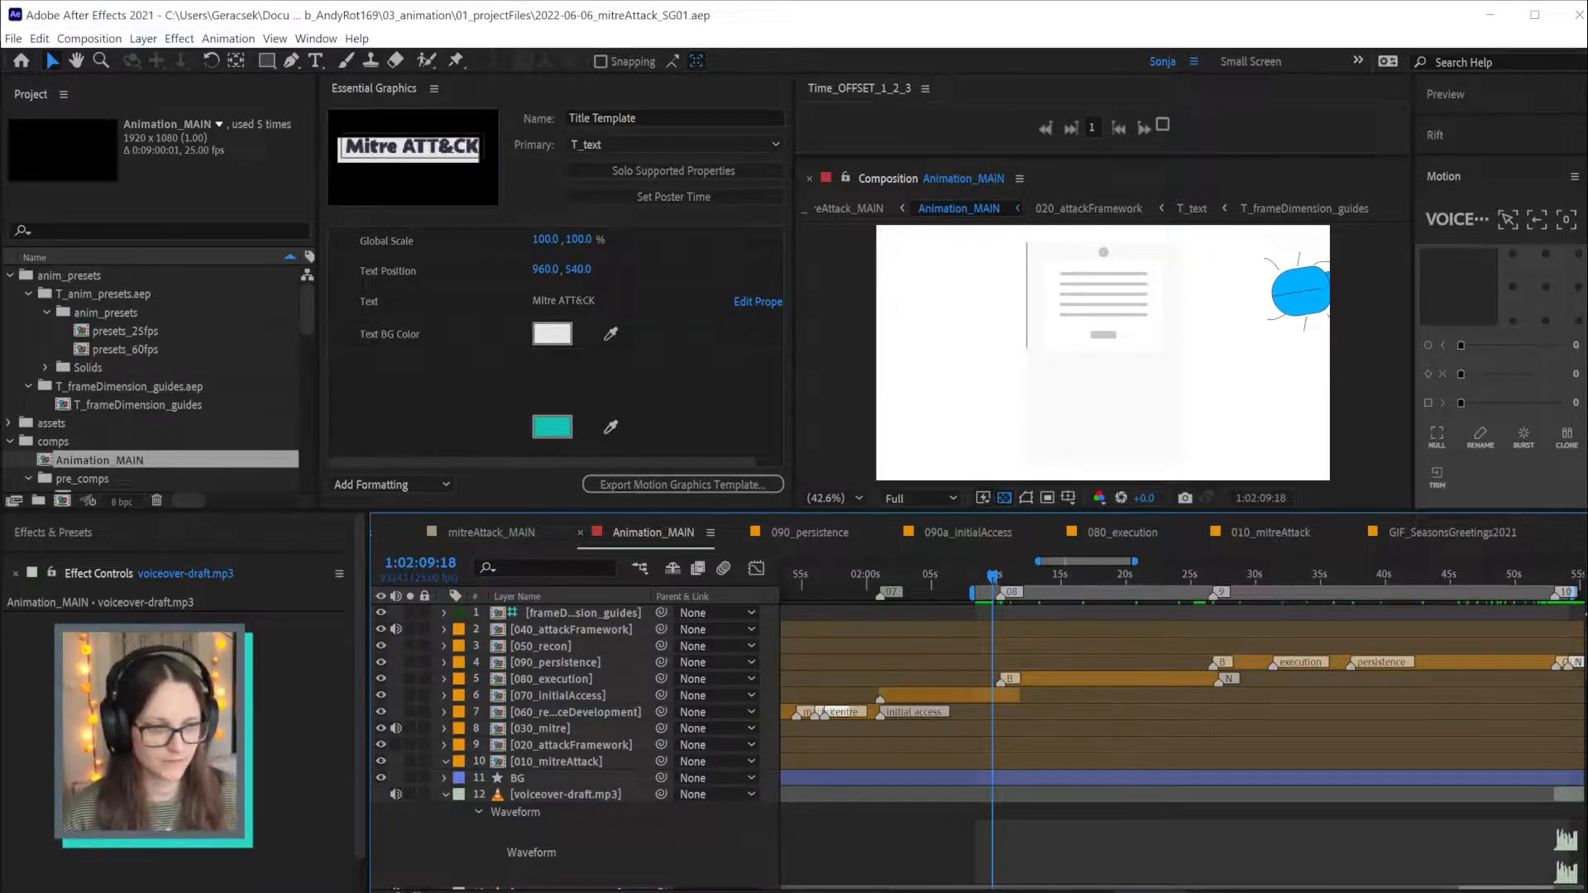
{"action": "key", "text": "alt+Tab"}
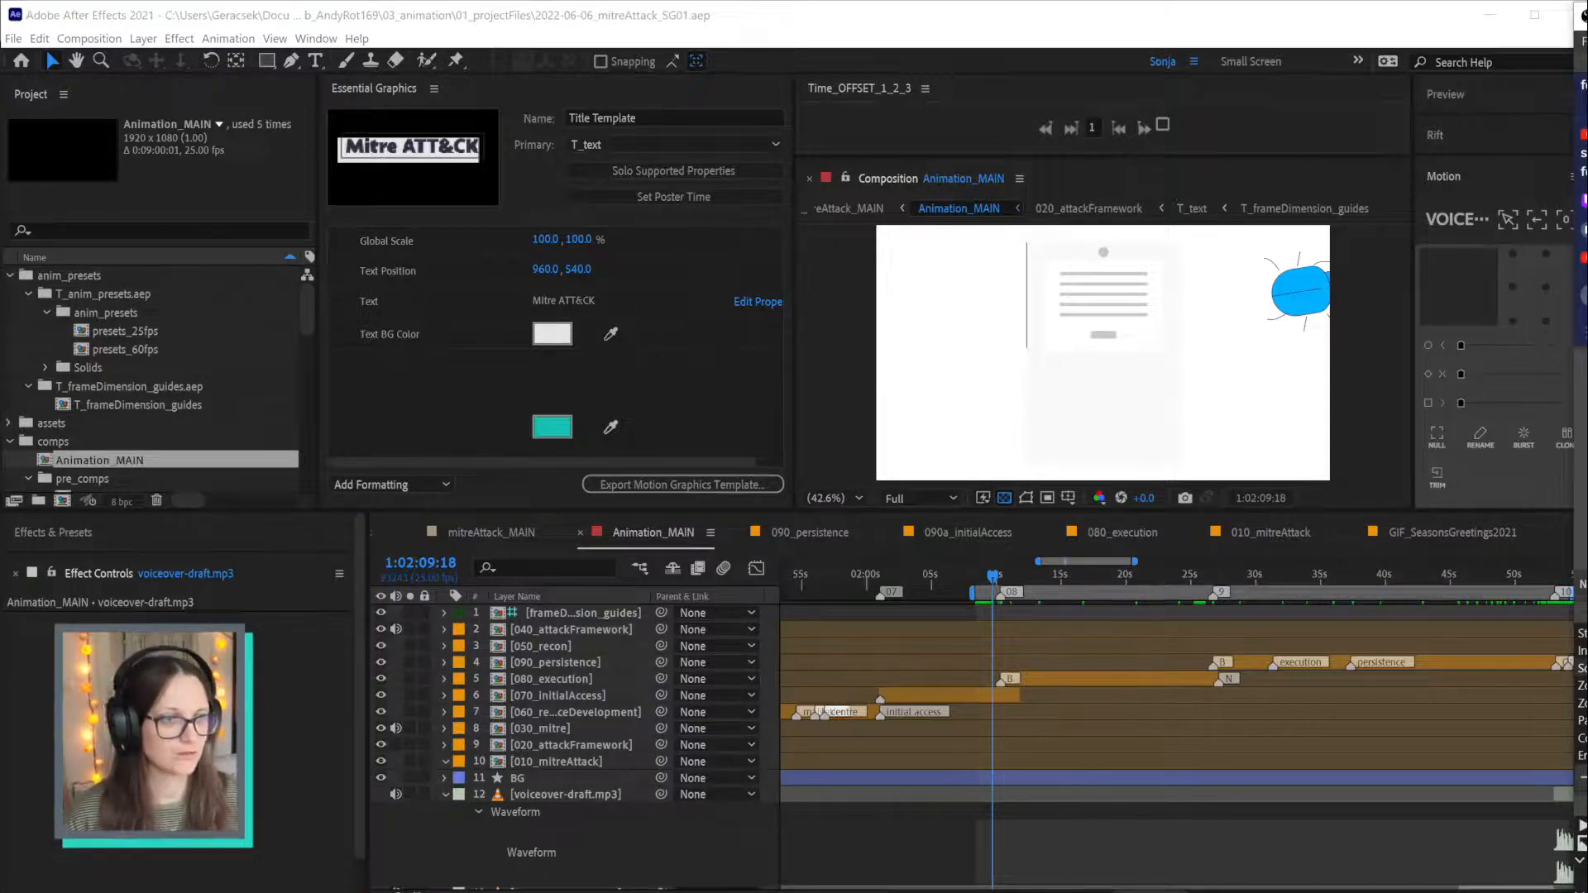
{"action": "key", "text": "alt+Tab"}
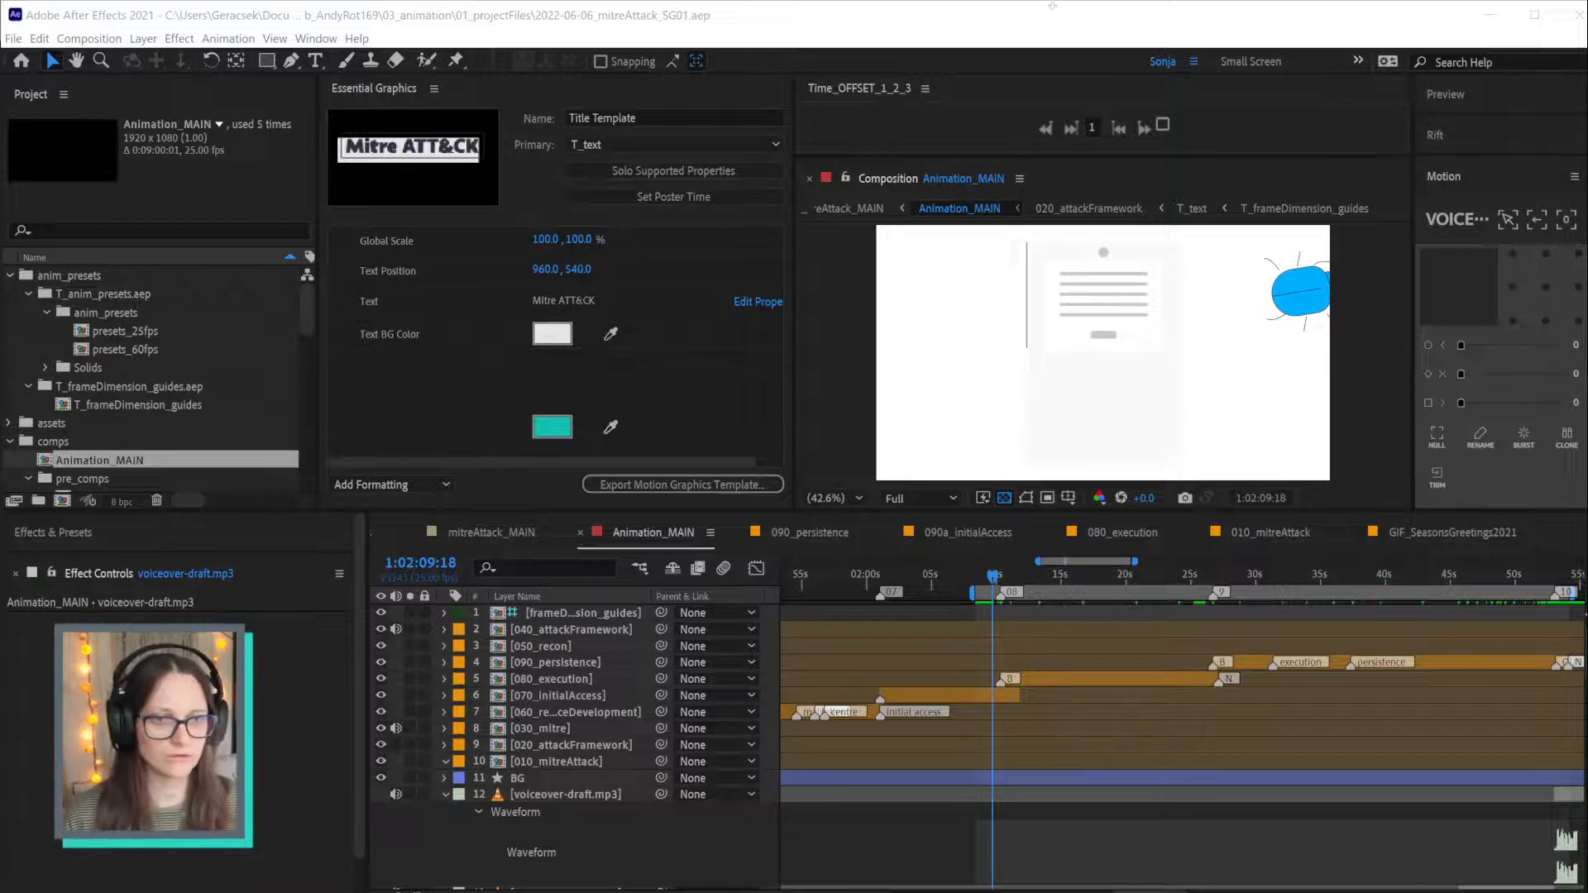
{"action": "left_click", "coordinate": [1088, 16]}
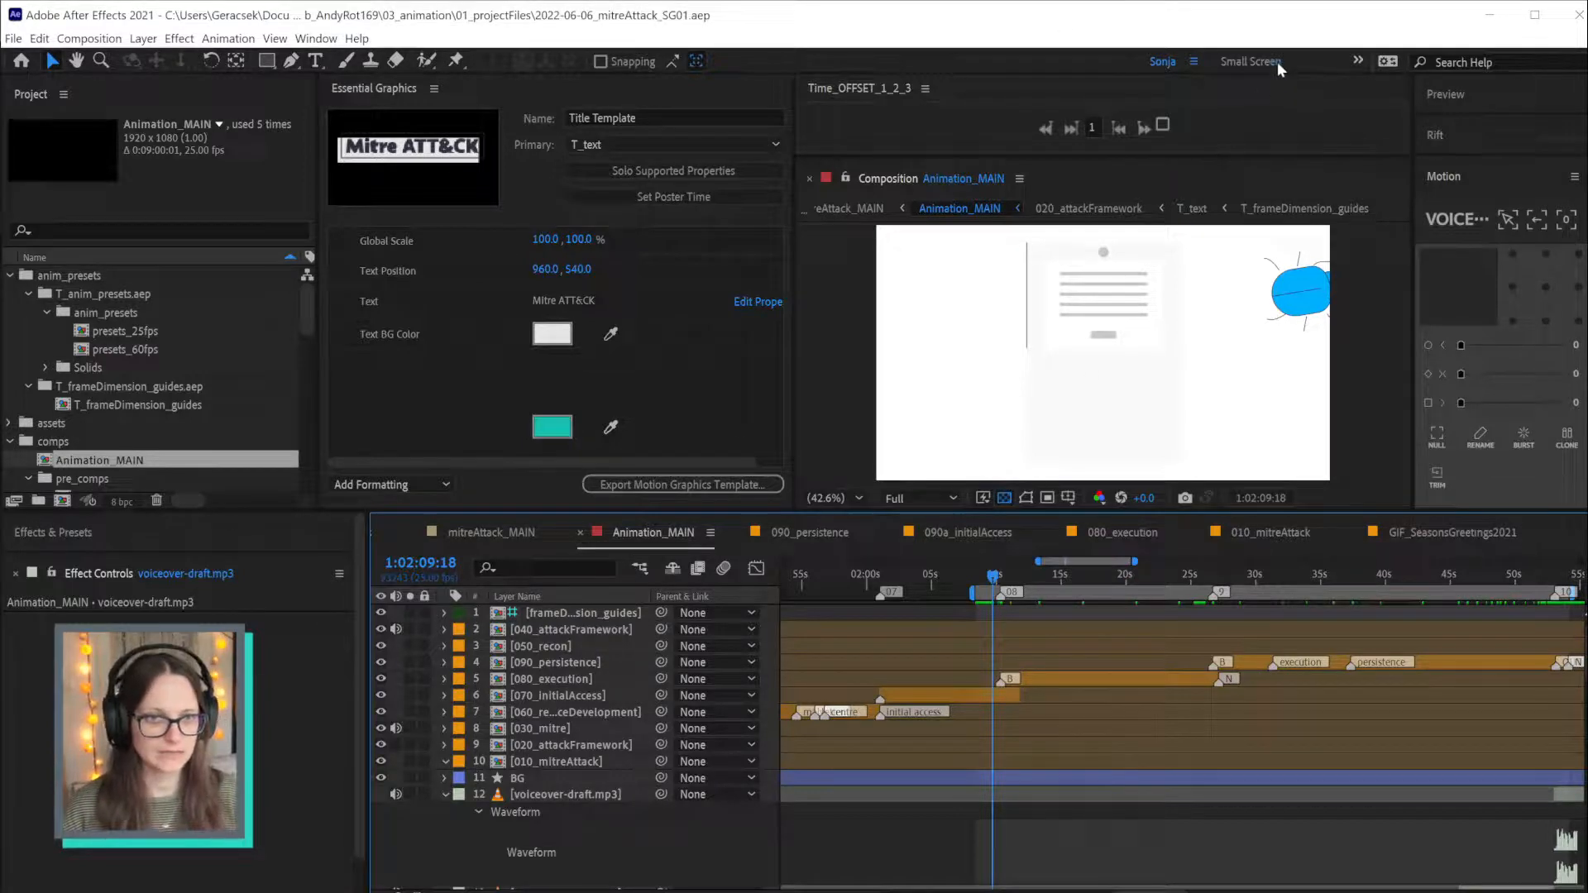
Switch to the Small Screen workspace and run a short preview of Animation_MAIN, stopping at 1:02:10:00
{"action": "left_click", "coordinate": [1251, 61]}
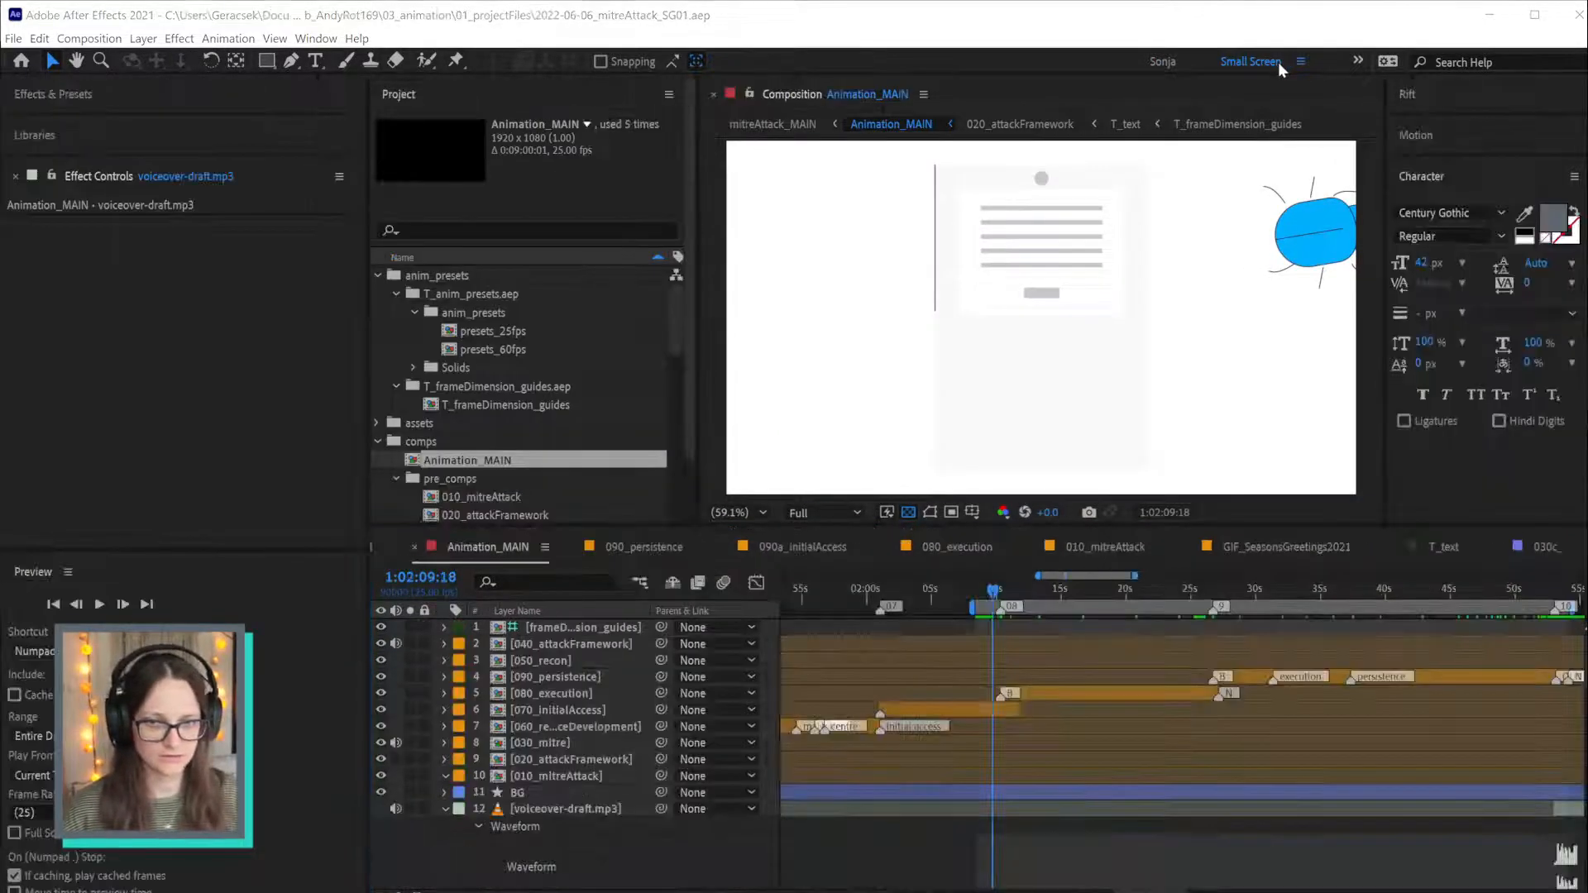
{"action": "left_click", "coordinate": [1118, 591]}
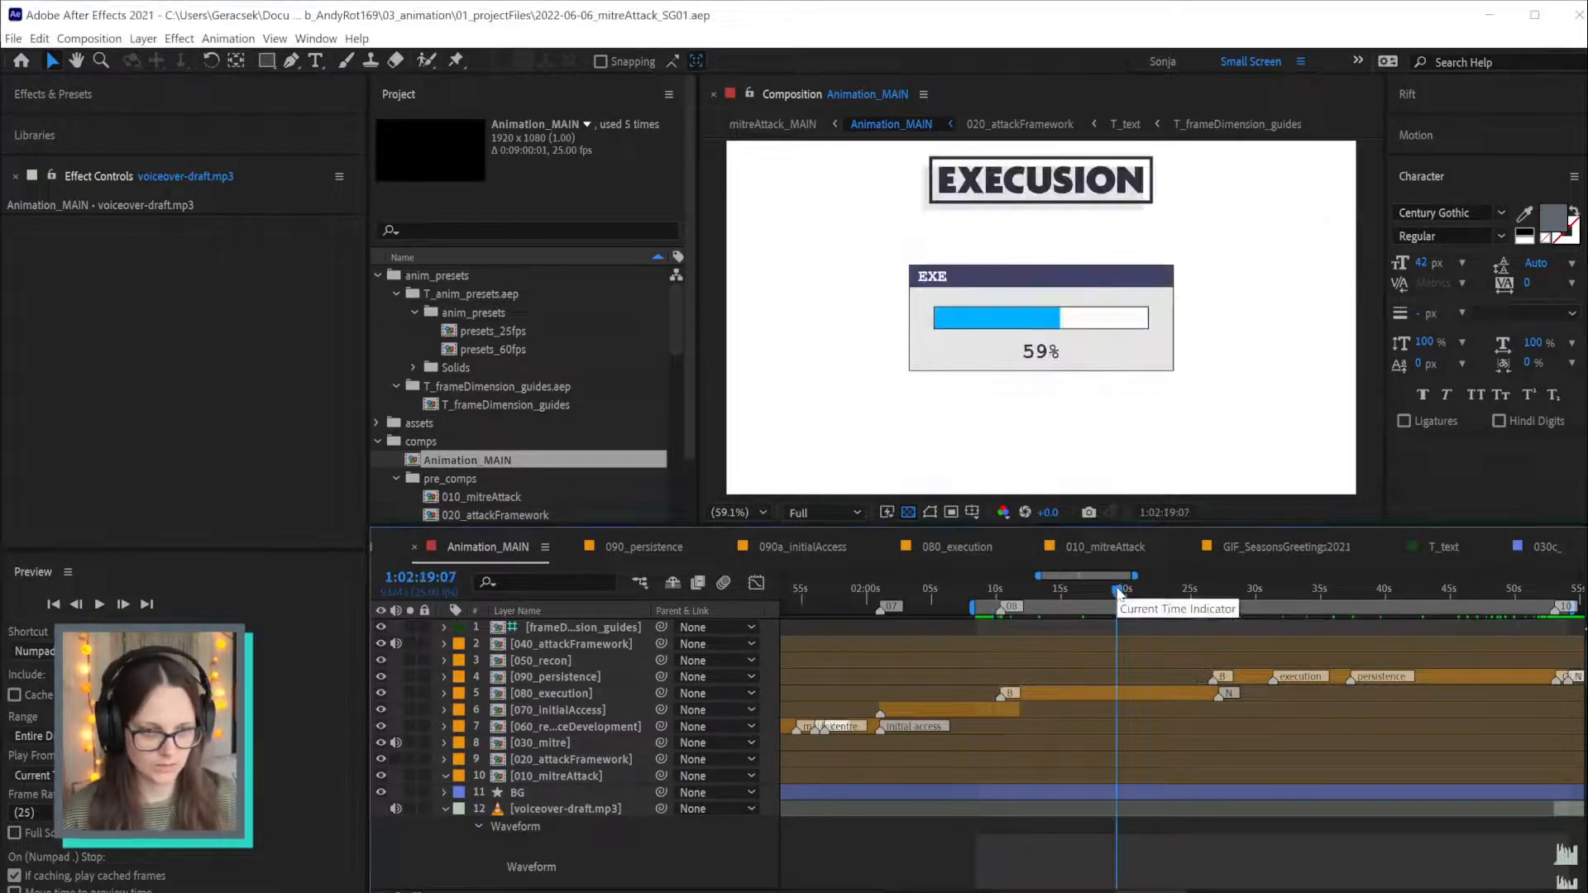
{"action": "key", "text": "space"}
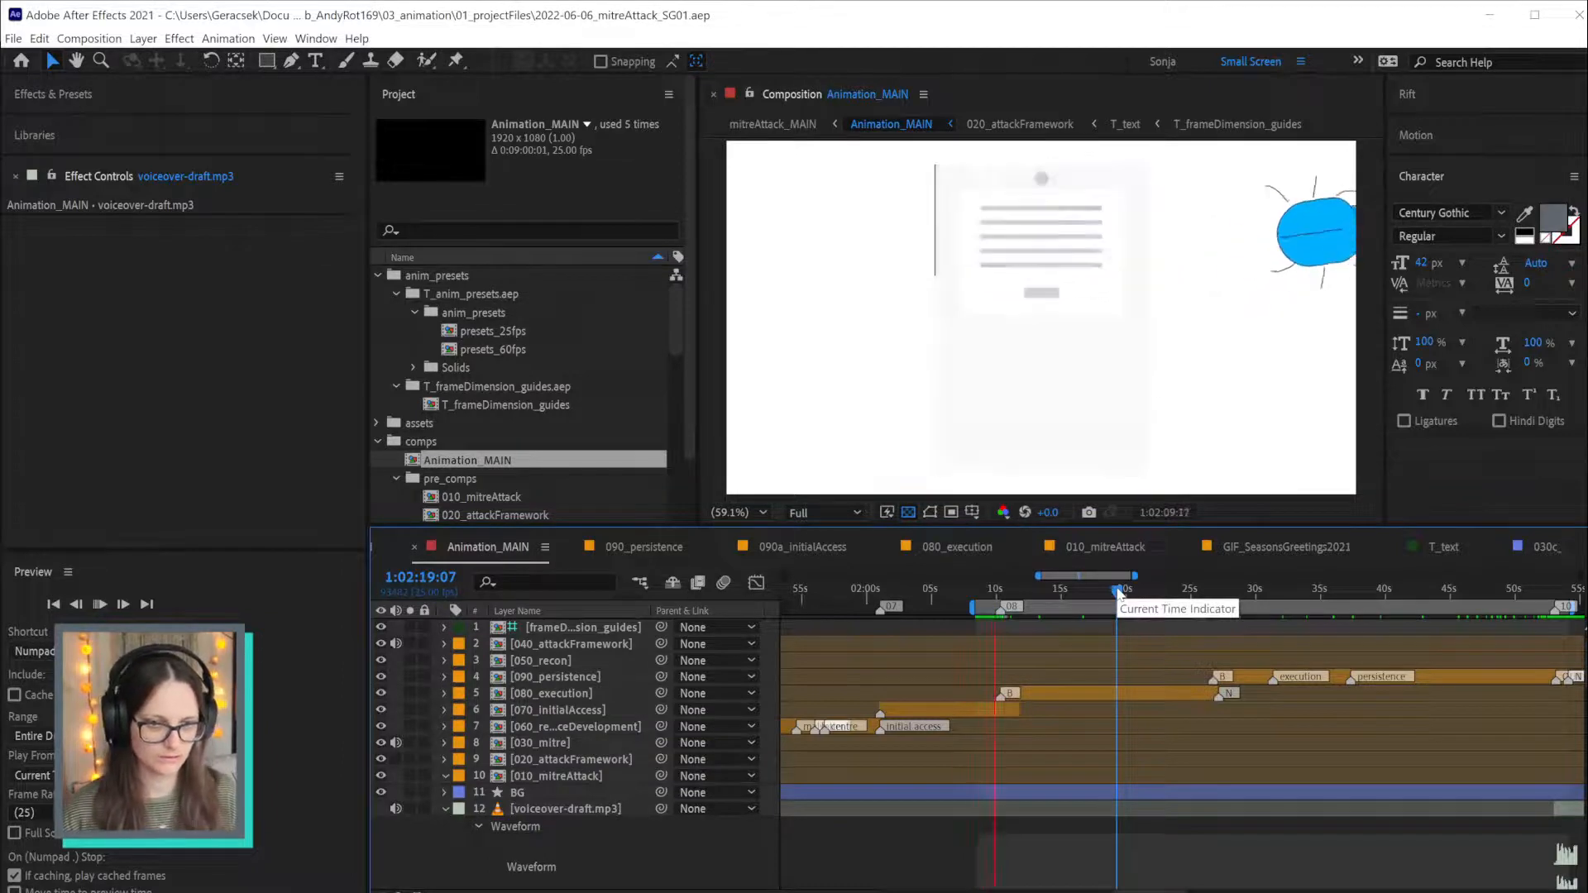
{"action": "key", "text": "space"}
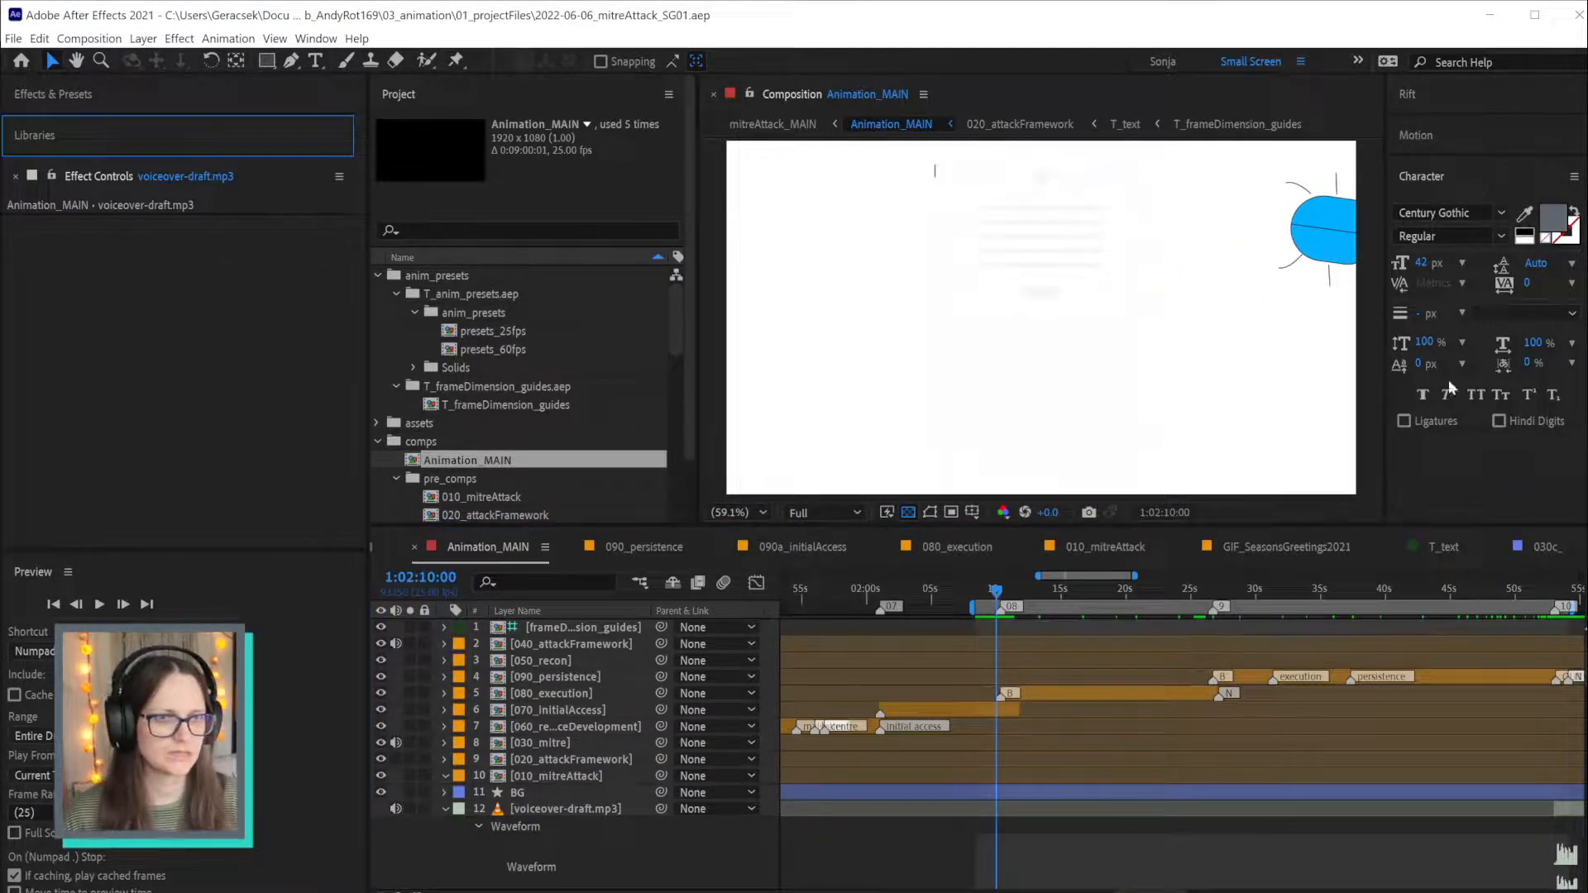
Tidy the workspace by collapsing the Character panel, narrowing the Effect Controls and Preview column, and reducing the Preview panel's height
{"action": "left_click", "coordinate": [1422, 175]}
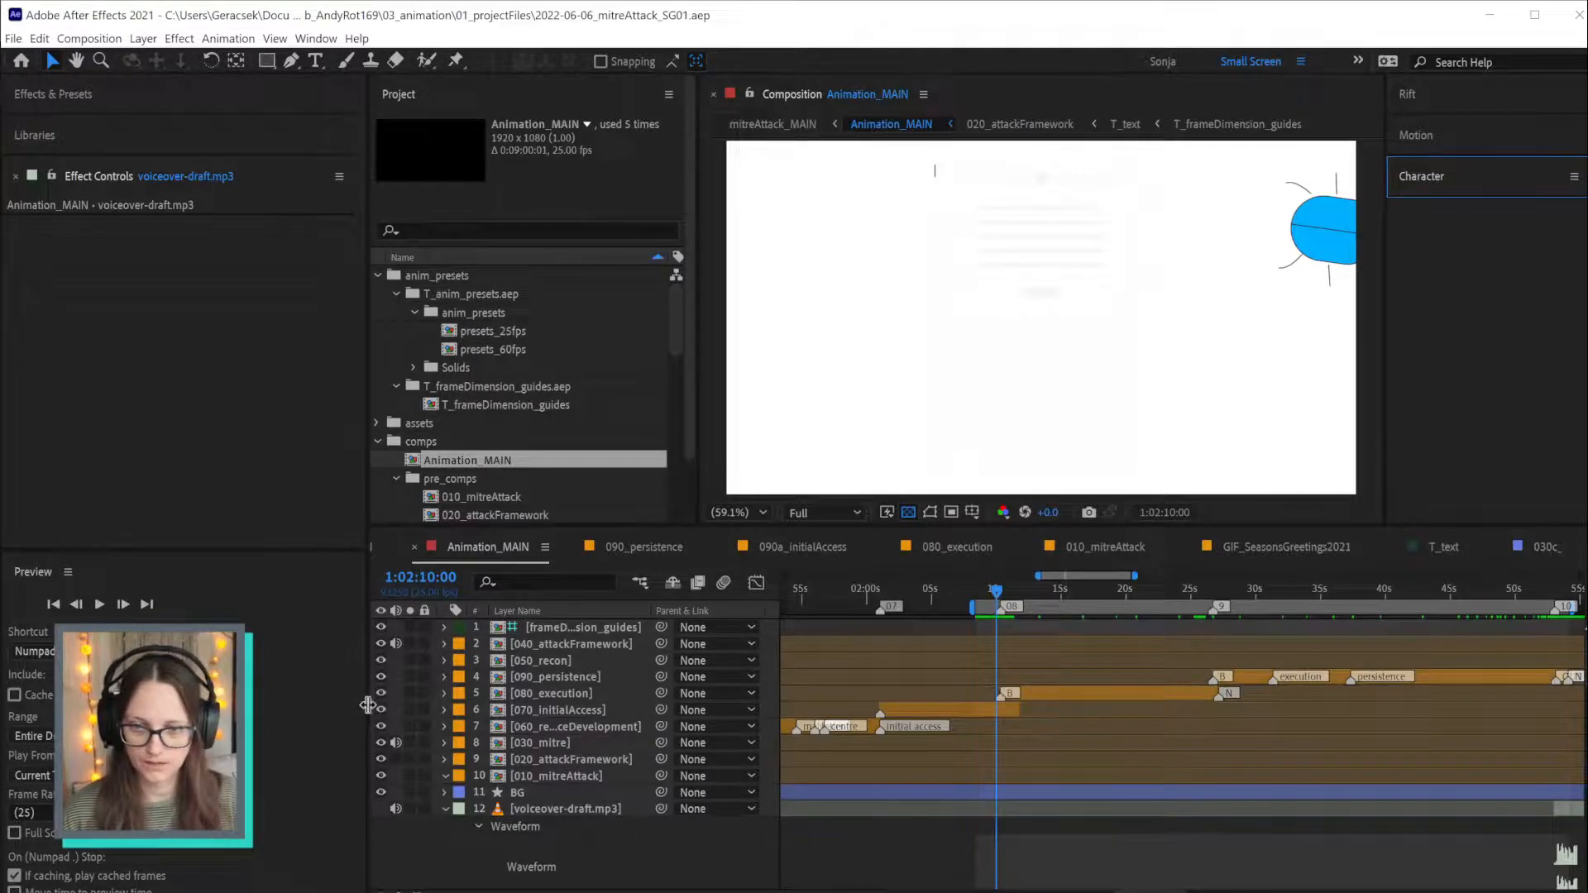
{"action": "left_click_drag", "start_coordinate": [367, 705], "coordinate": [287, 706]}
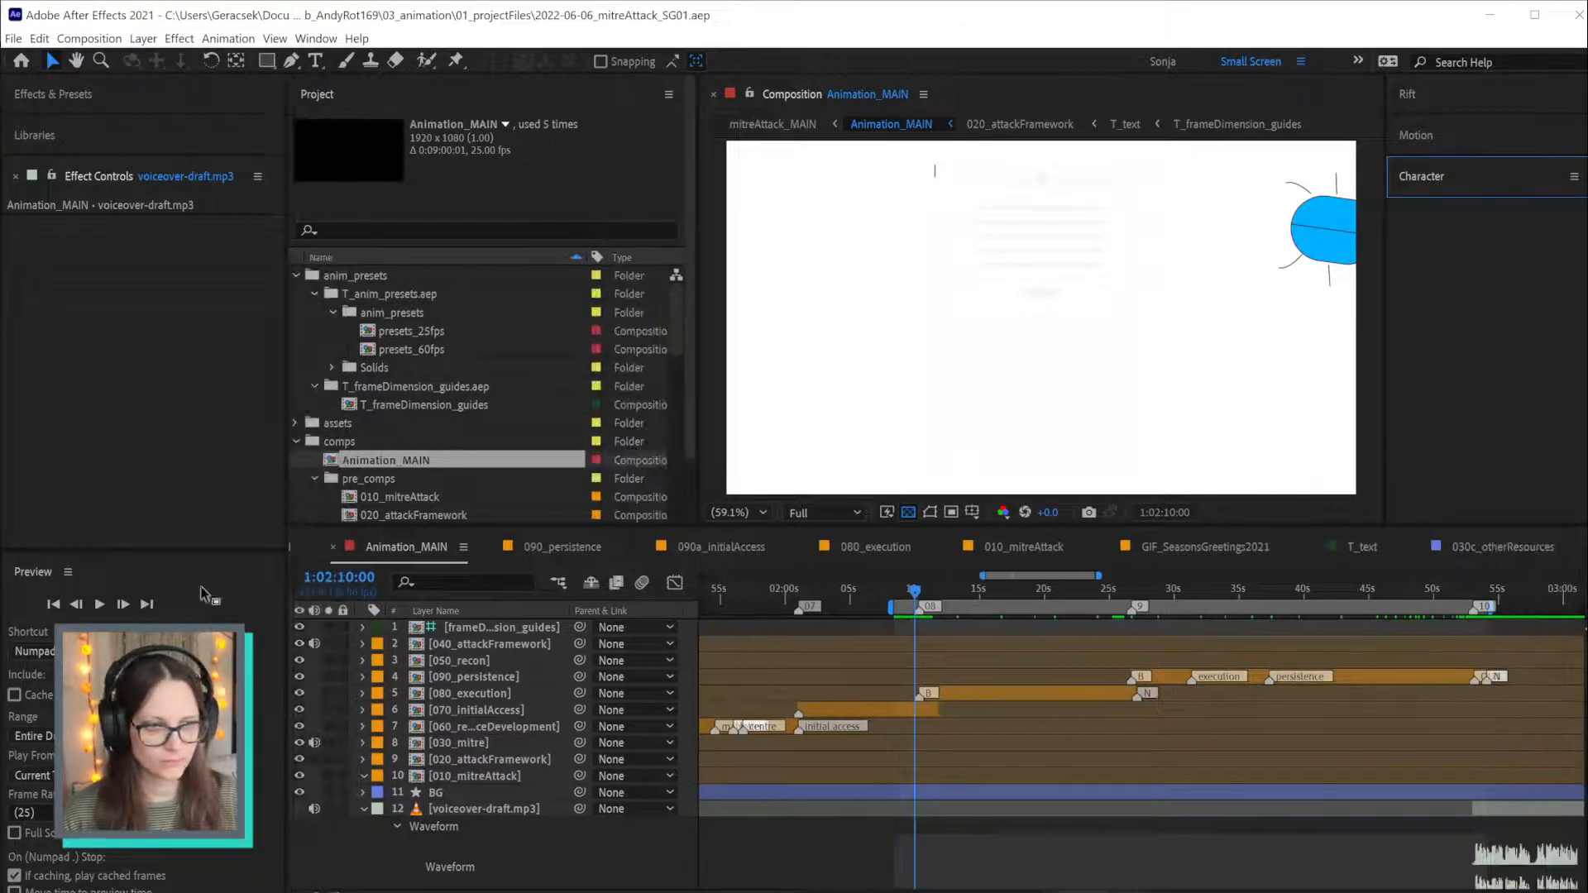
{"action": "left_click_drag", "start_coordinate": [215, 552], "coordinate": [216, 591]}
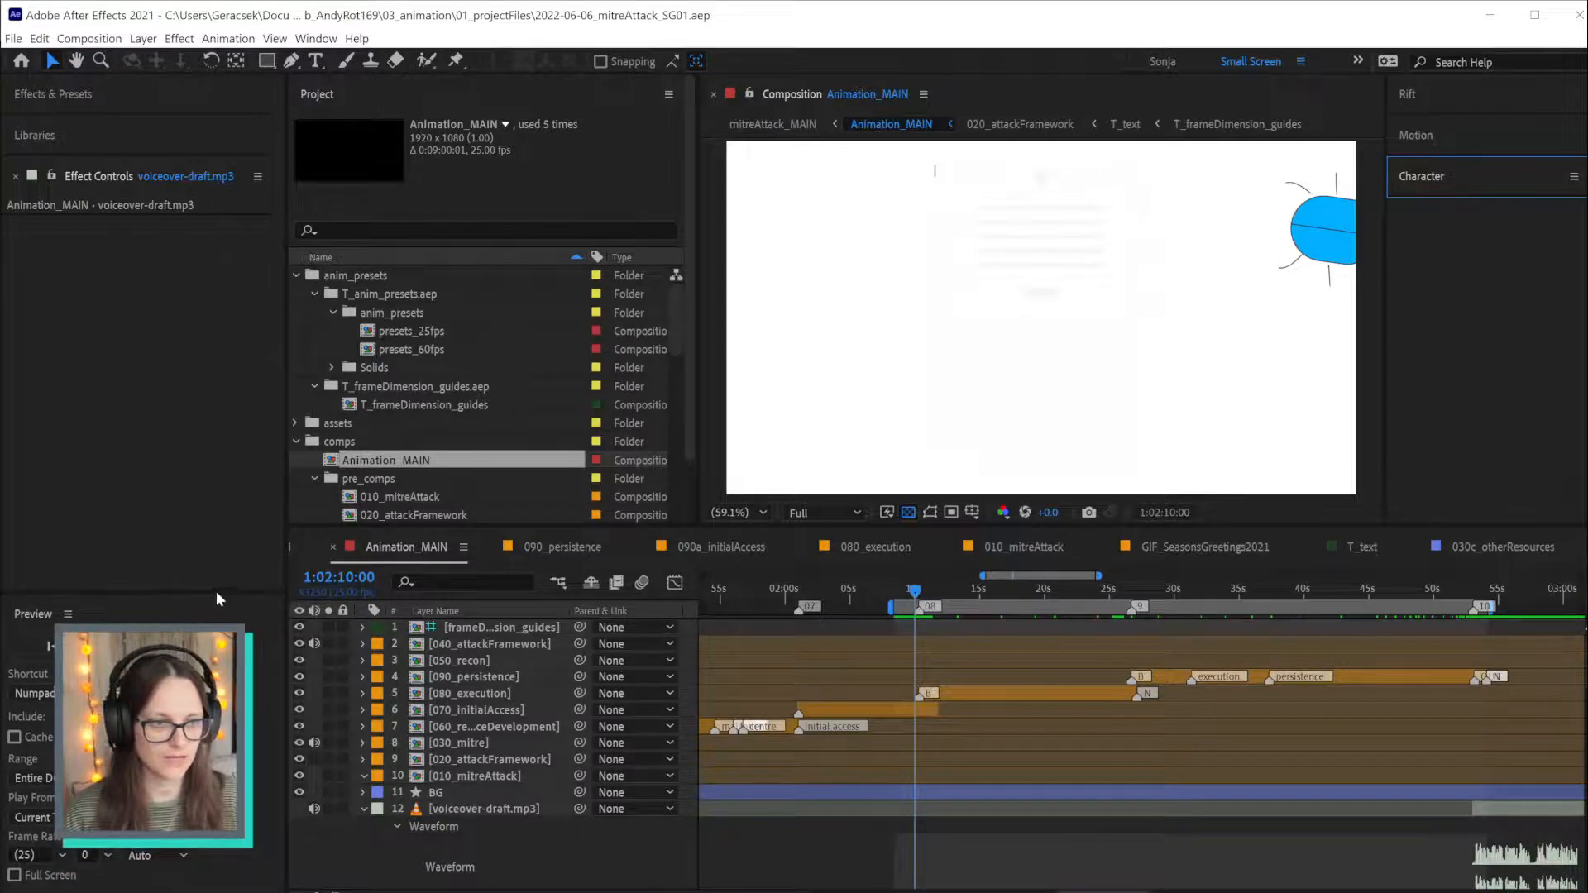
Select the Shift+Numpad shortcut in the preview settings and turn on its Cache option
{"action": "left_click", "coordinate": [91, 694]}
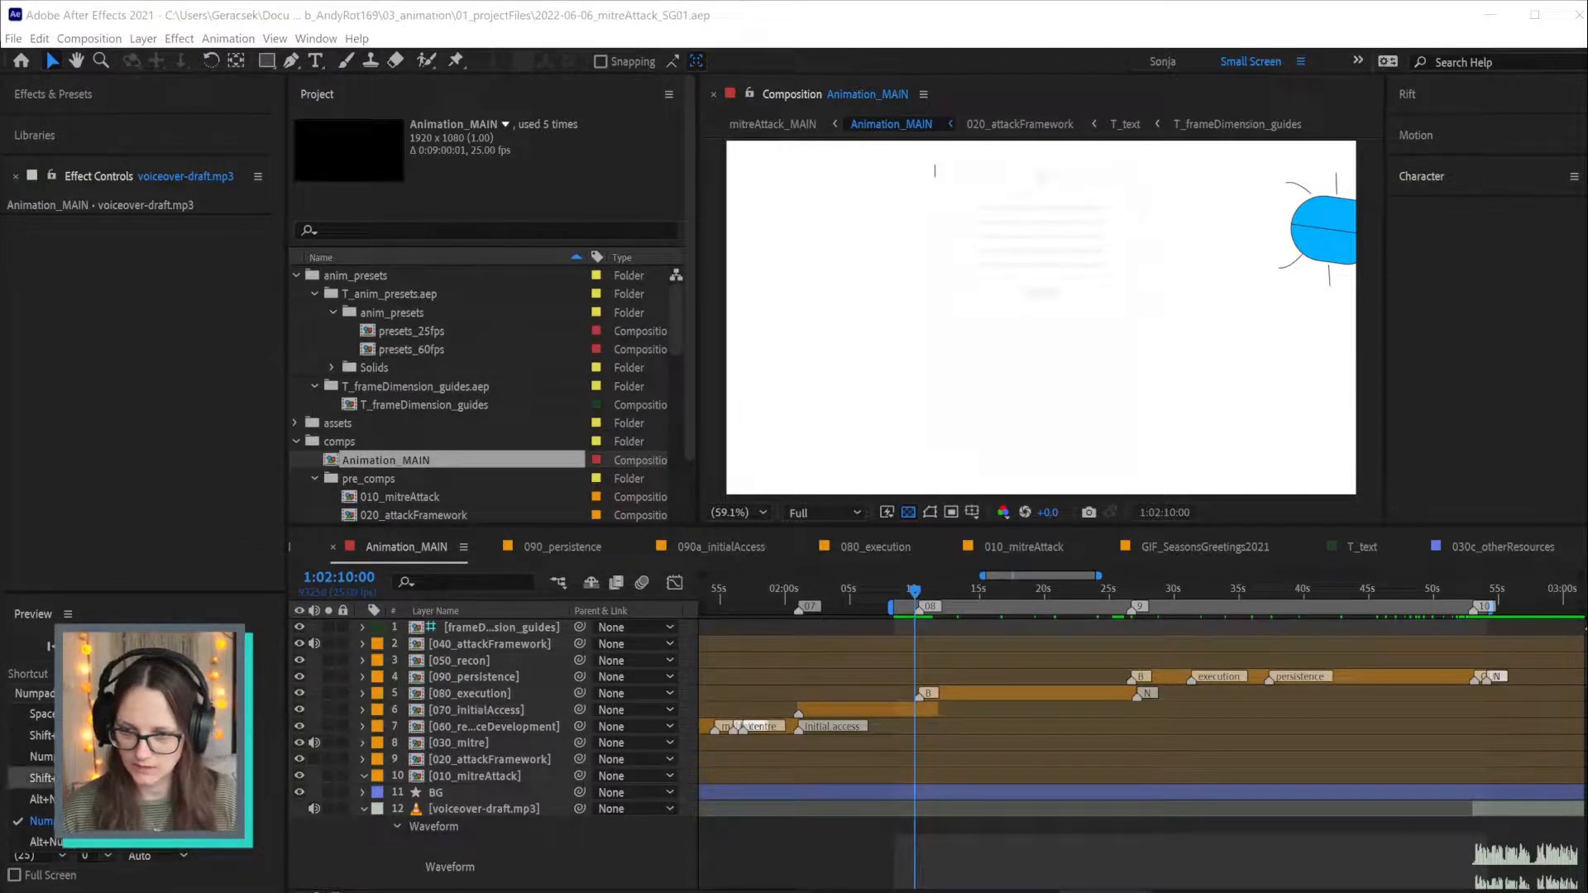
{"action": "left_click", "coordinate": [42, 778]}
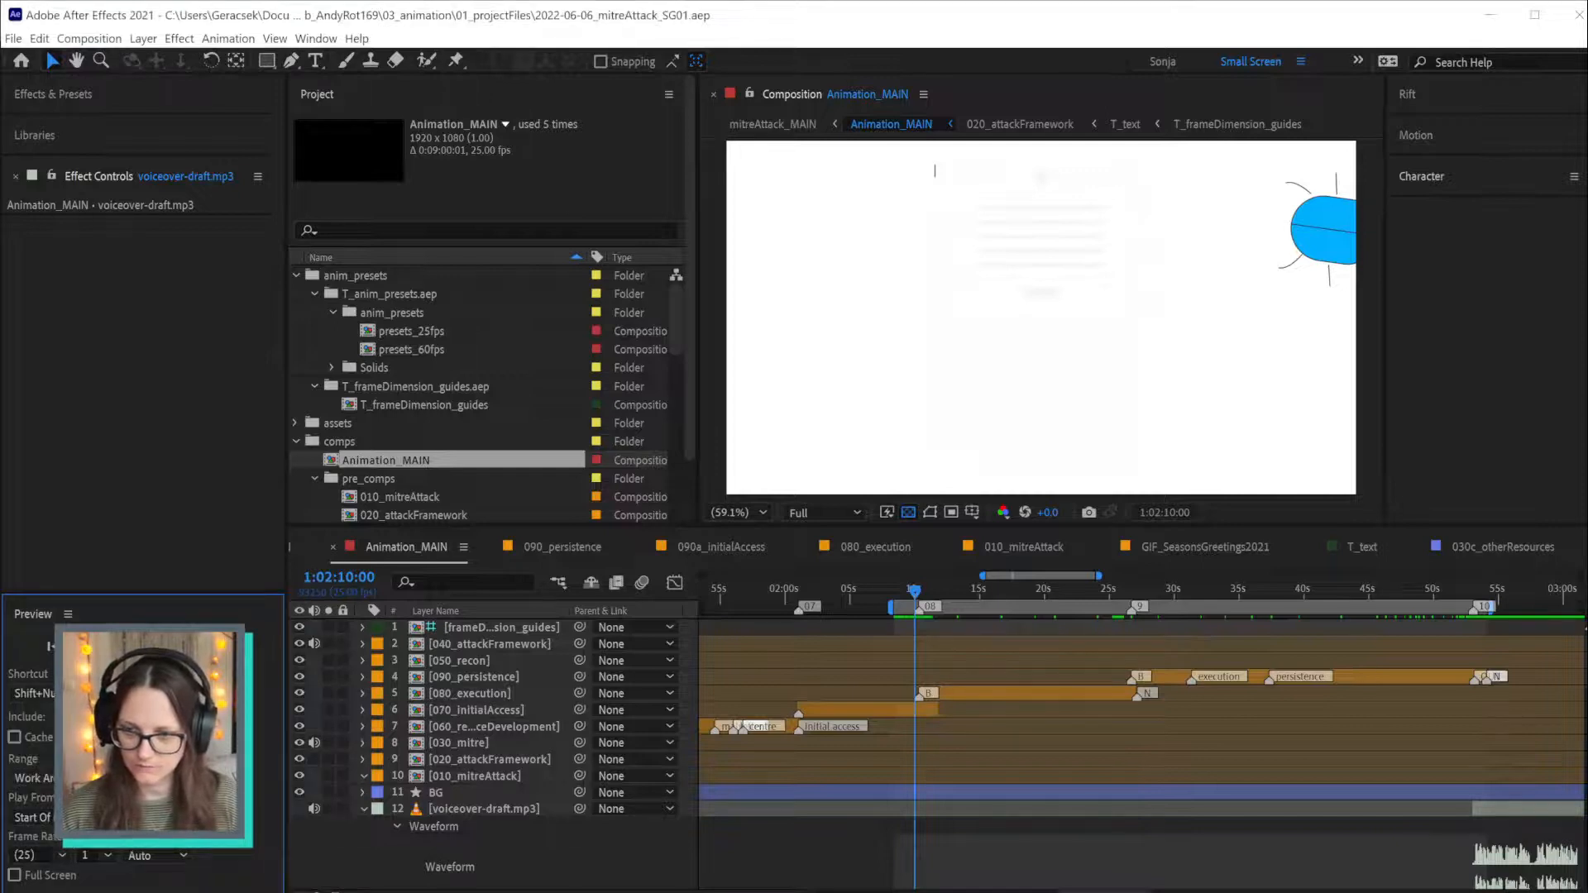
{"action": "left_click", "coordinate": [14, 737]}
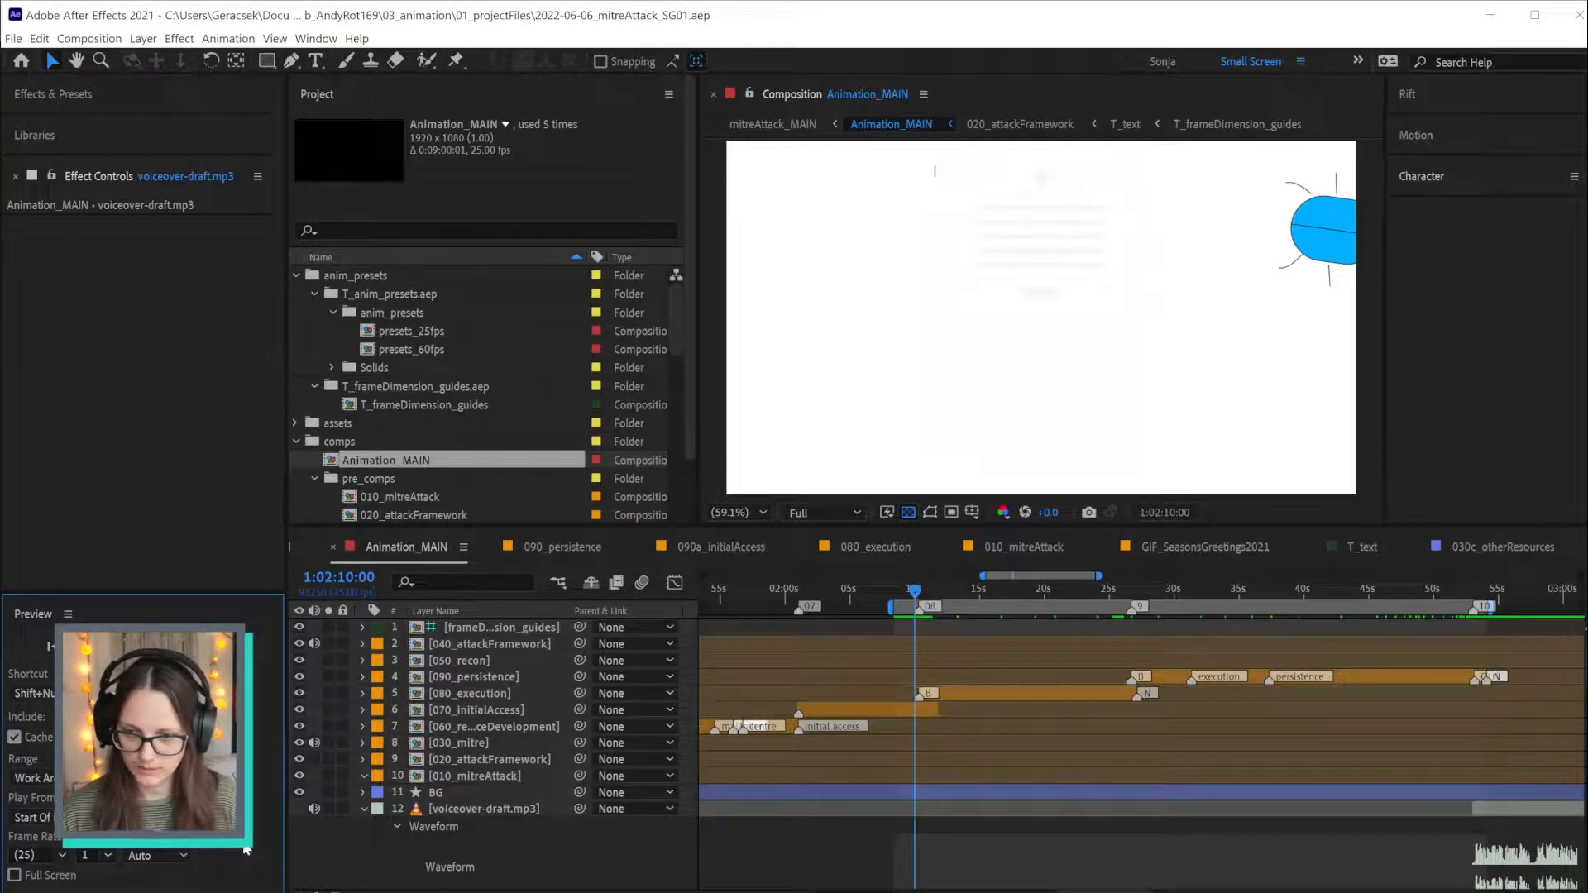
Cache and play back the work area of Animation_MAIN, stopping at 1:02:09:07
{"action": "left_click", "coordinate": [861, 852]}
{"action": "key", "text": "space"}
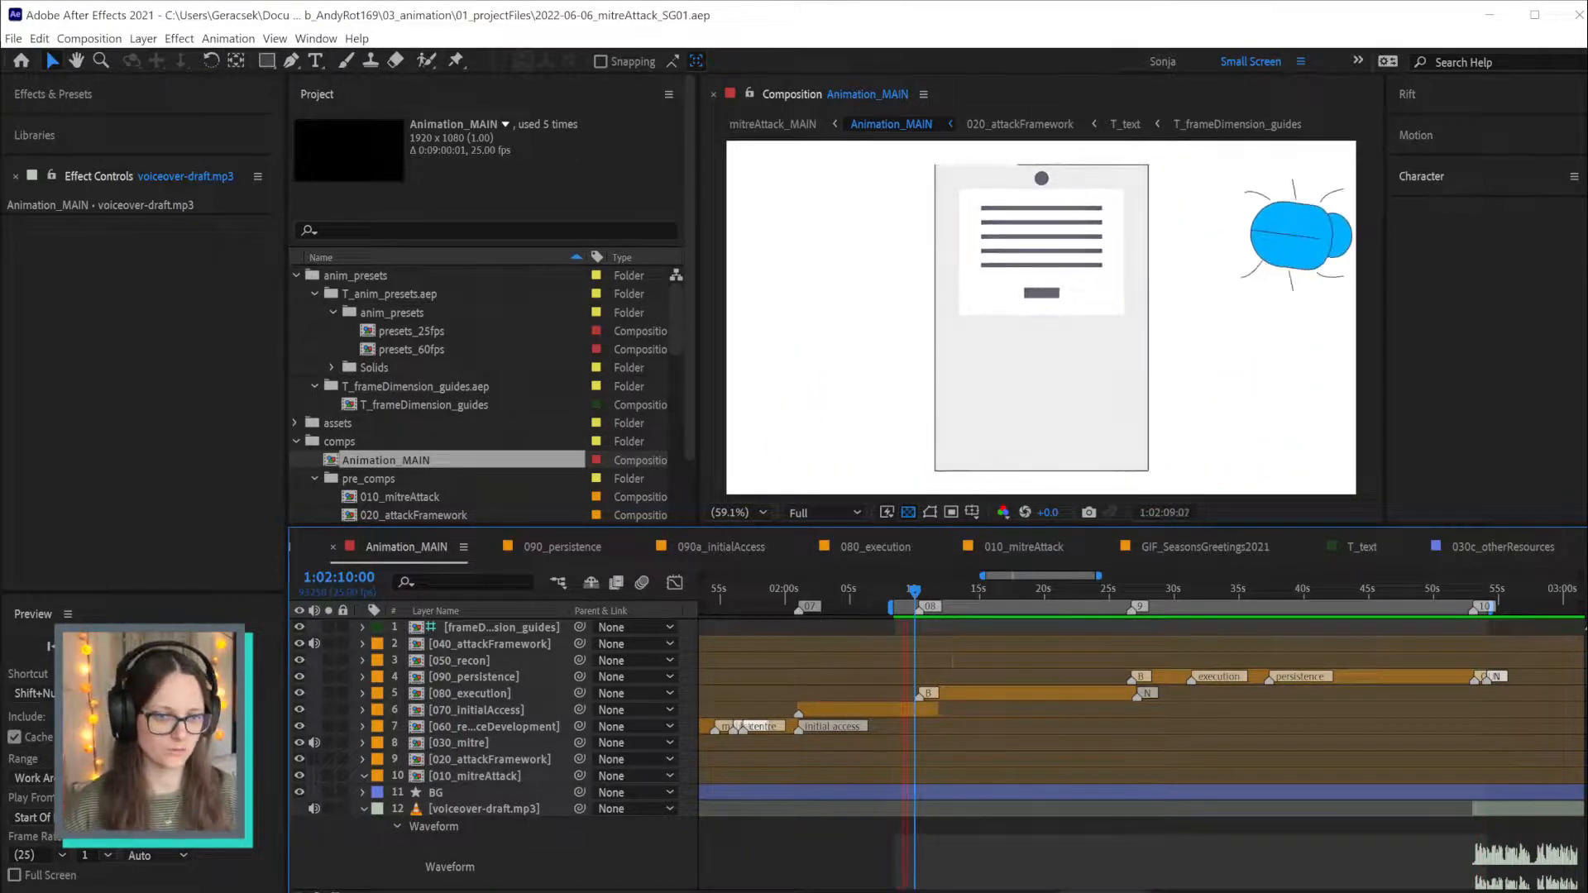
{"action": "key", "text": "space"}
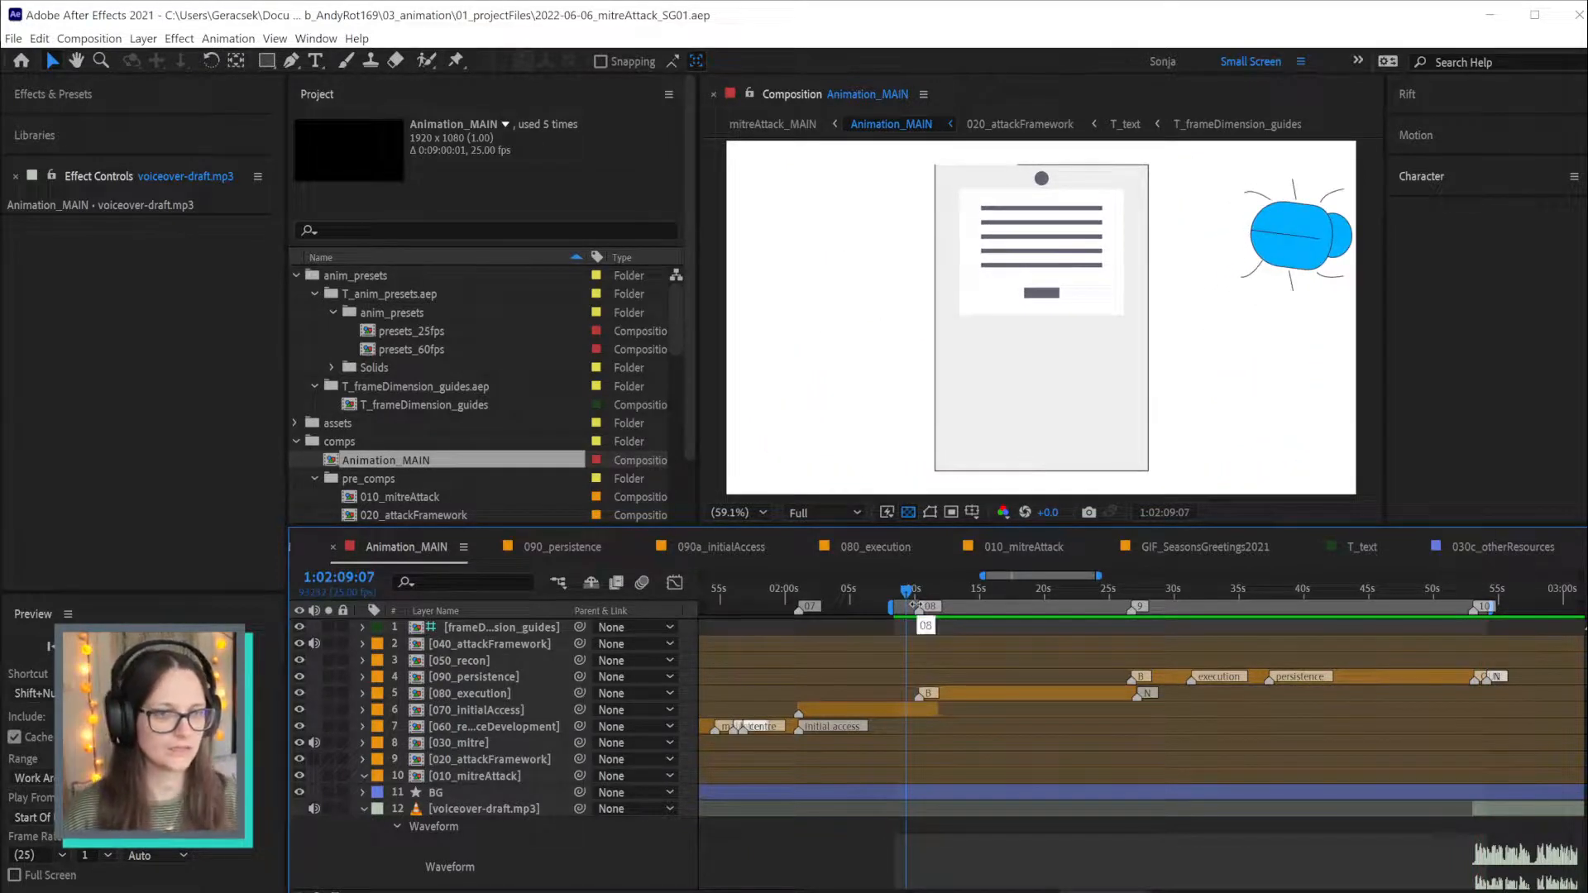
Scrub through the execution, initial access and persistence scenes up to 1:02:40:21, and switch to the storyboard PDF in Adobe Acrobat
{"action": "left_click_drag", "start_coordinate": [993, 592], "coordinate": [1084, 593]}
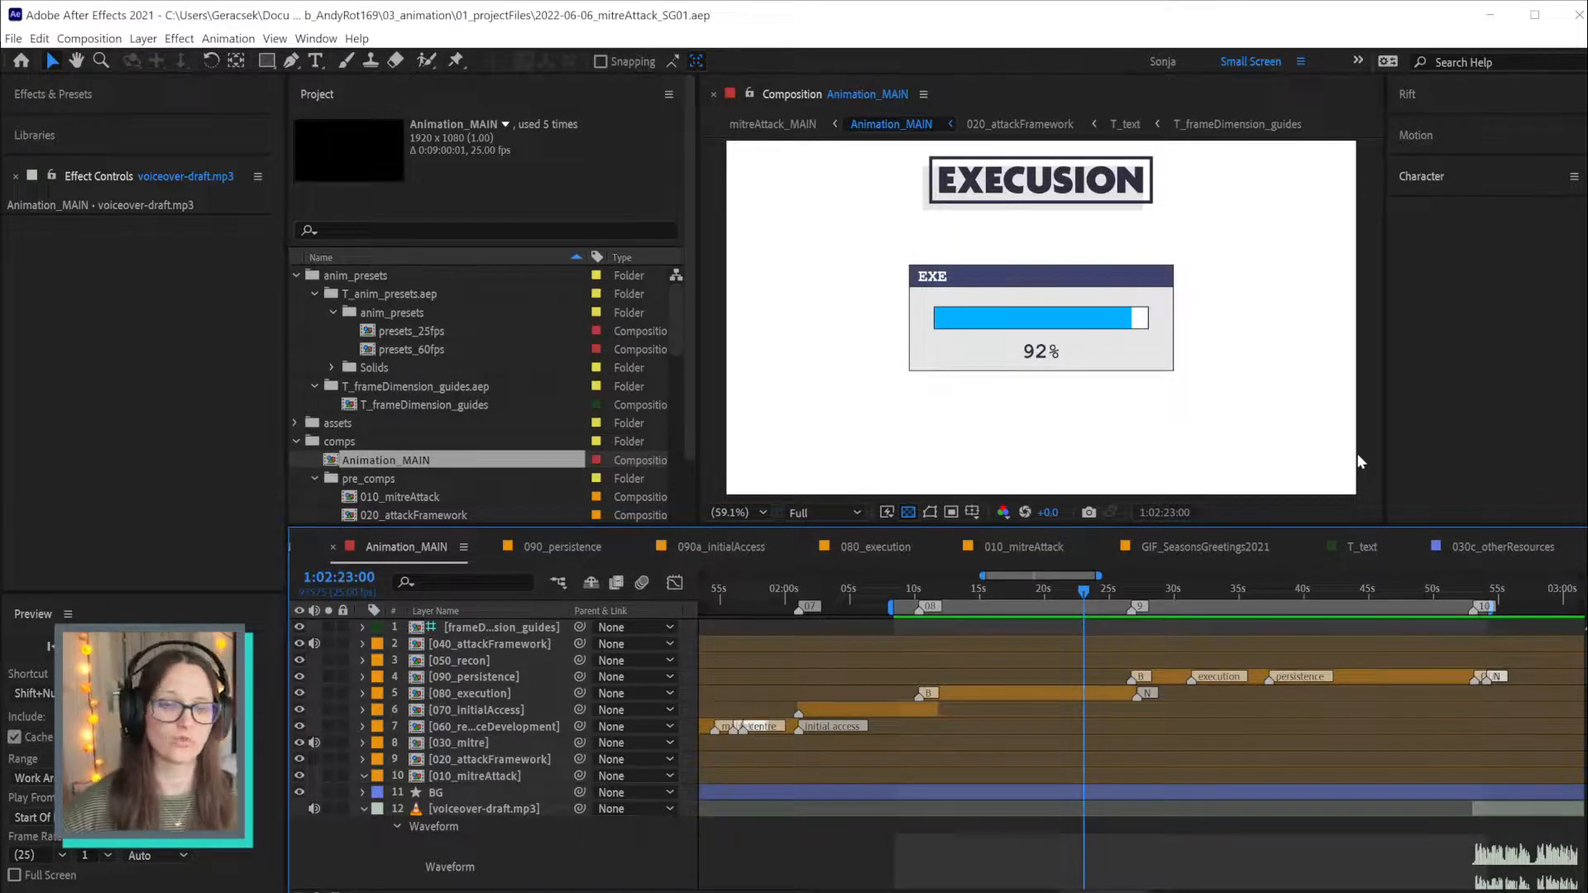
{"action": "left_click", "coordinate": [1134, 589]}
{"action": "left_click_drag", "start_coordinate": [1138, 589], "coordinate": [1162, 589]}
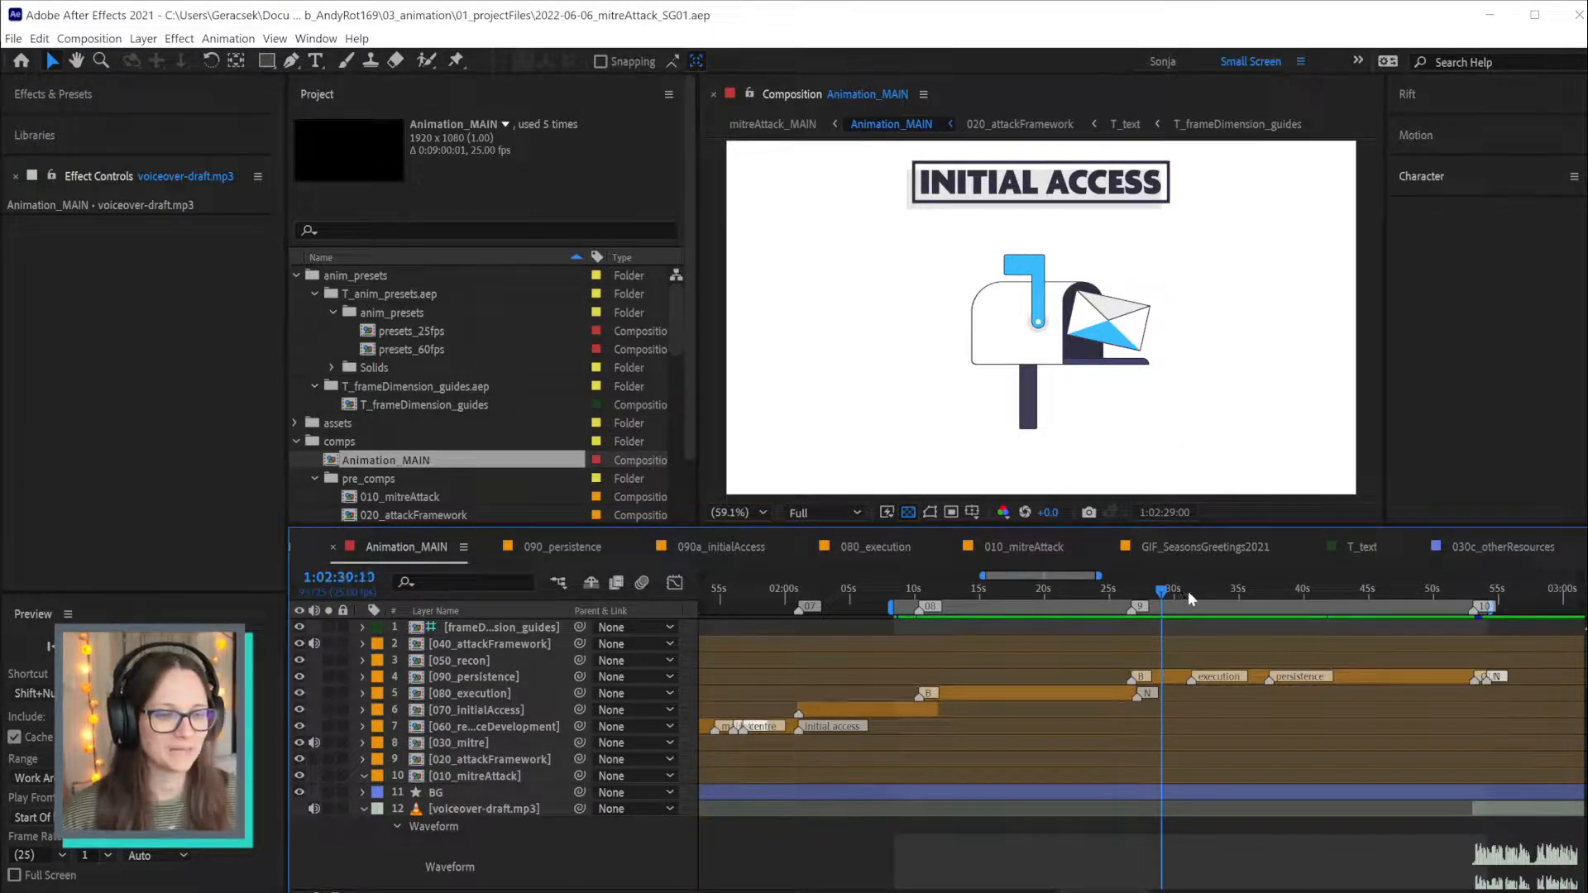
{"action": "left_click_drag", "start_coordinate": [1191, 591], "coordinate": [1314, 599]}
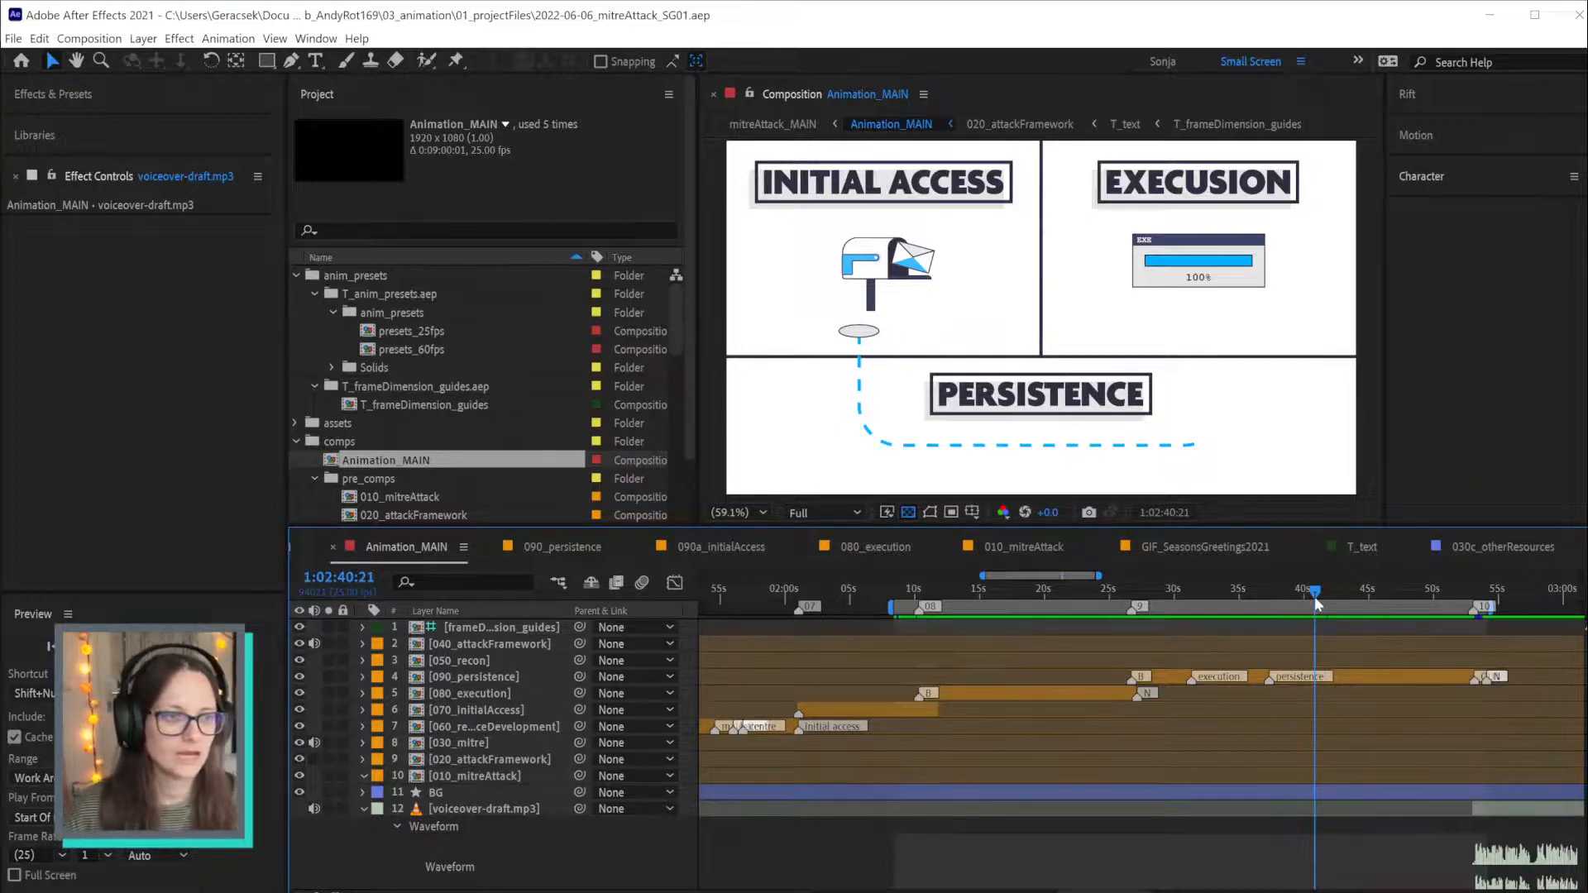
{"action": "key", "text": "alt+Tab"}
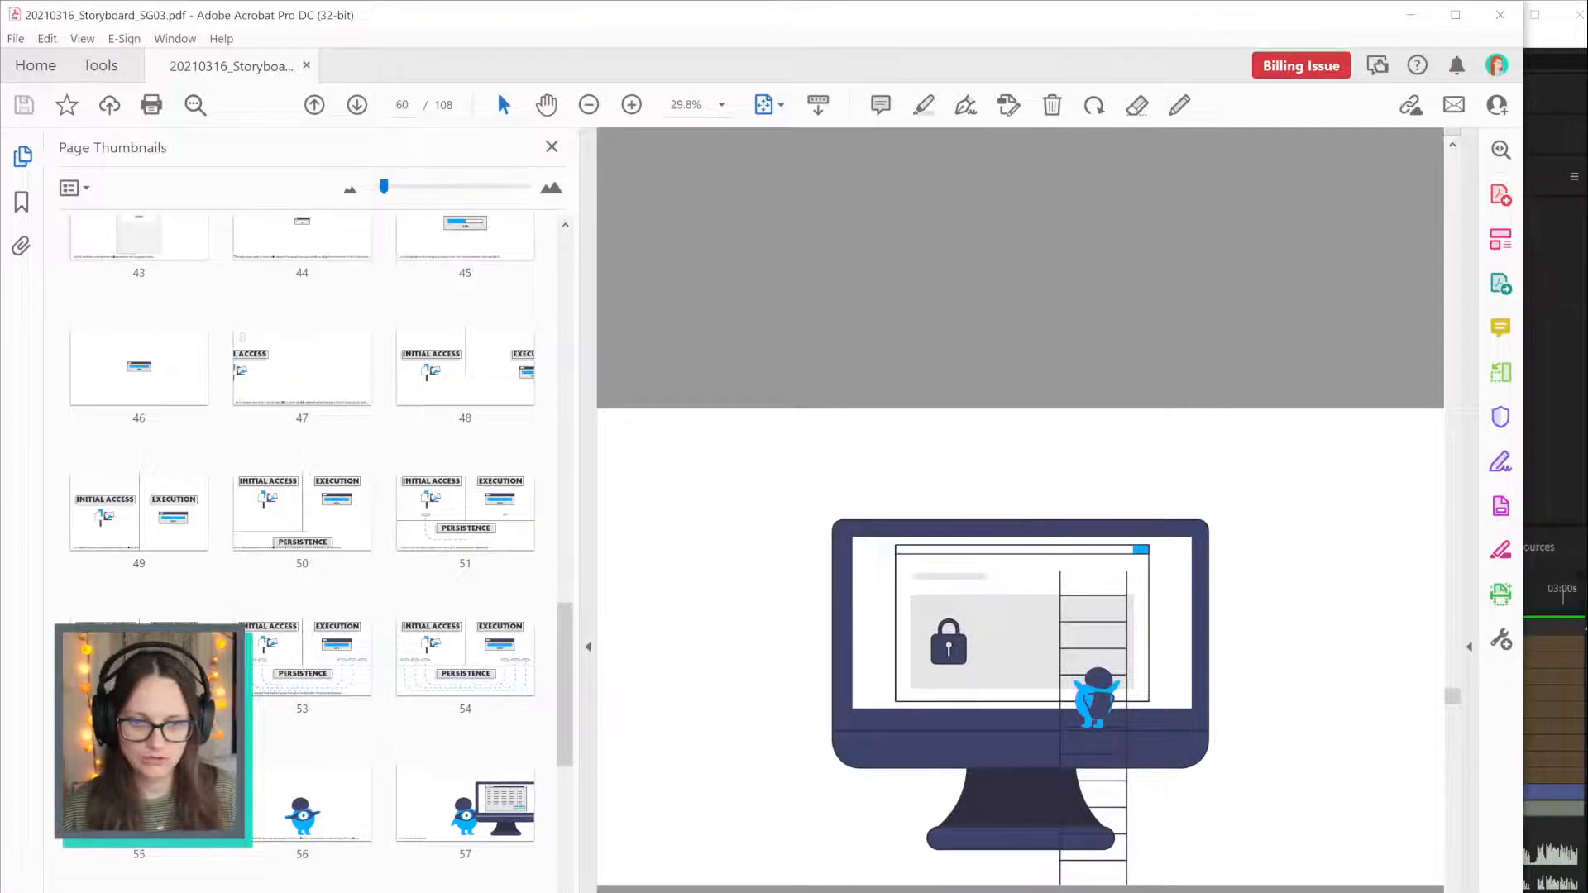
Review storyboard pages 53 back to 49, covering the persistence, execution and initial access scenes
{"action": "left_click", "coordinate": [347, 665]}
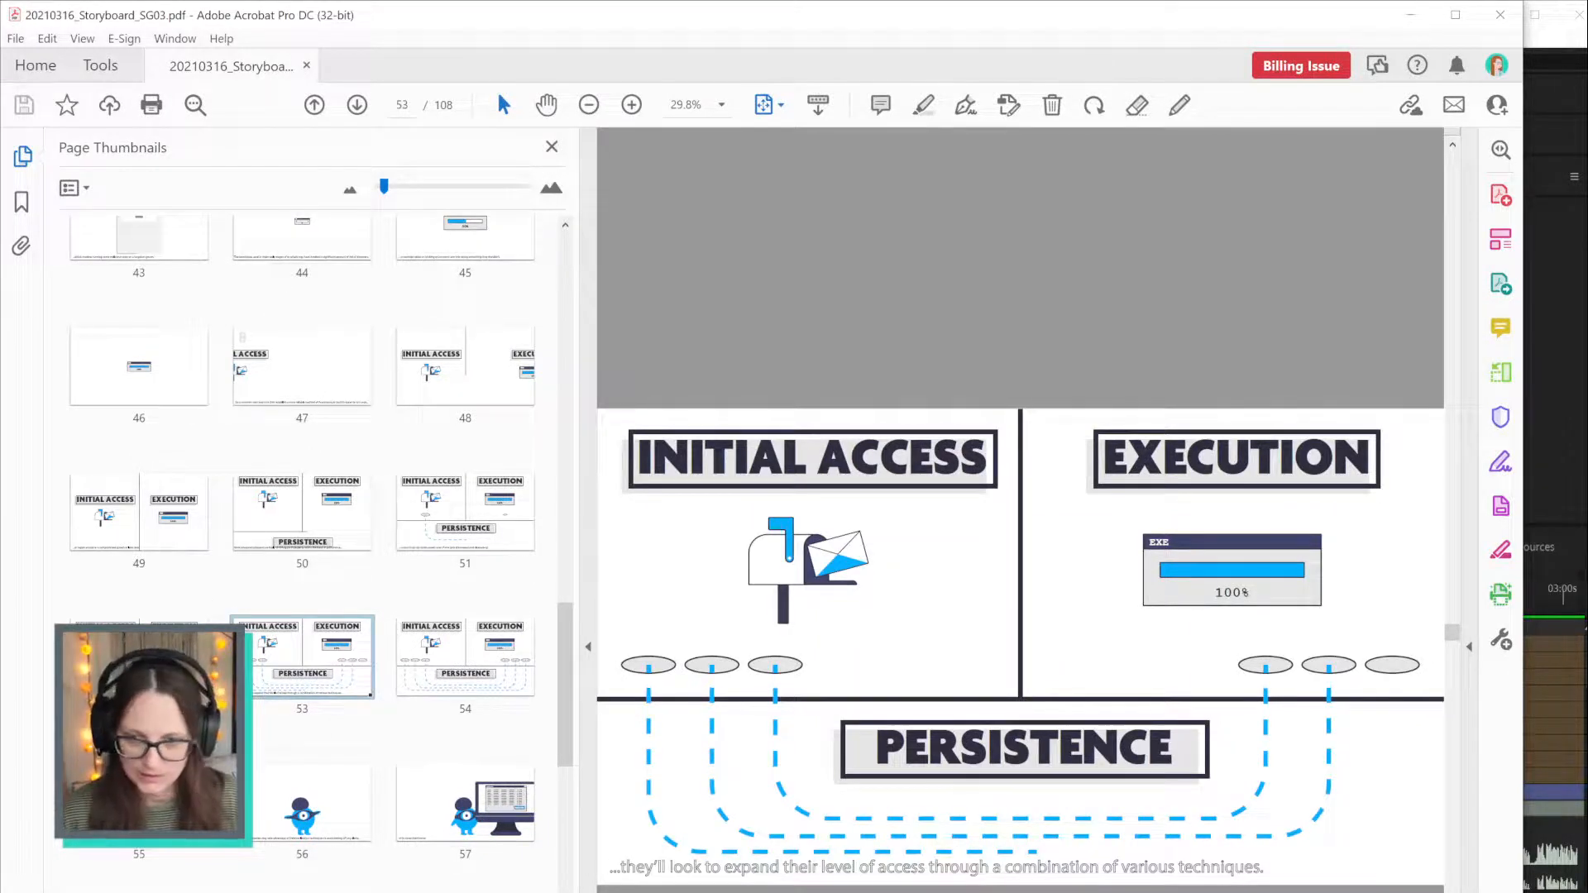
{"action": "left_click", "coordinate": [162, 658]}
{"action": "left_click", "coordinate": [430, 546]}
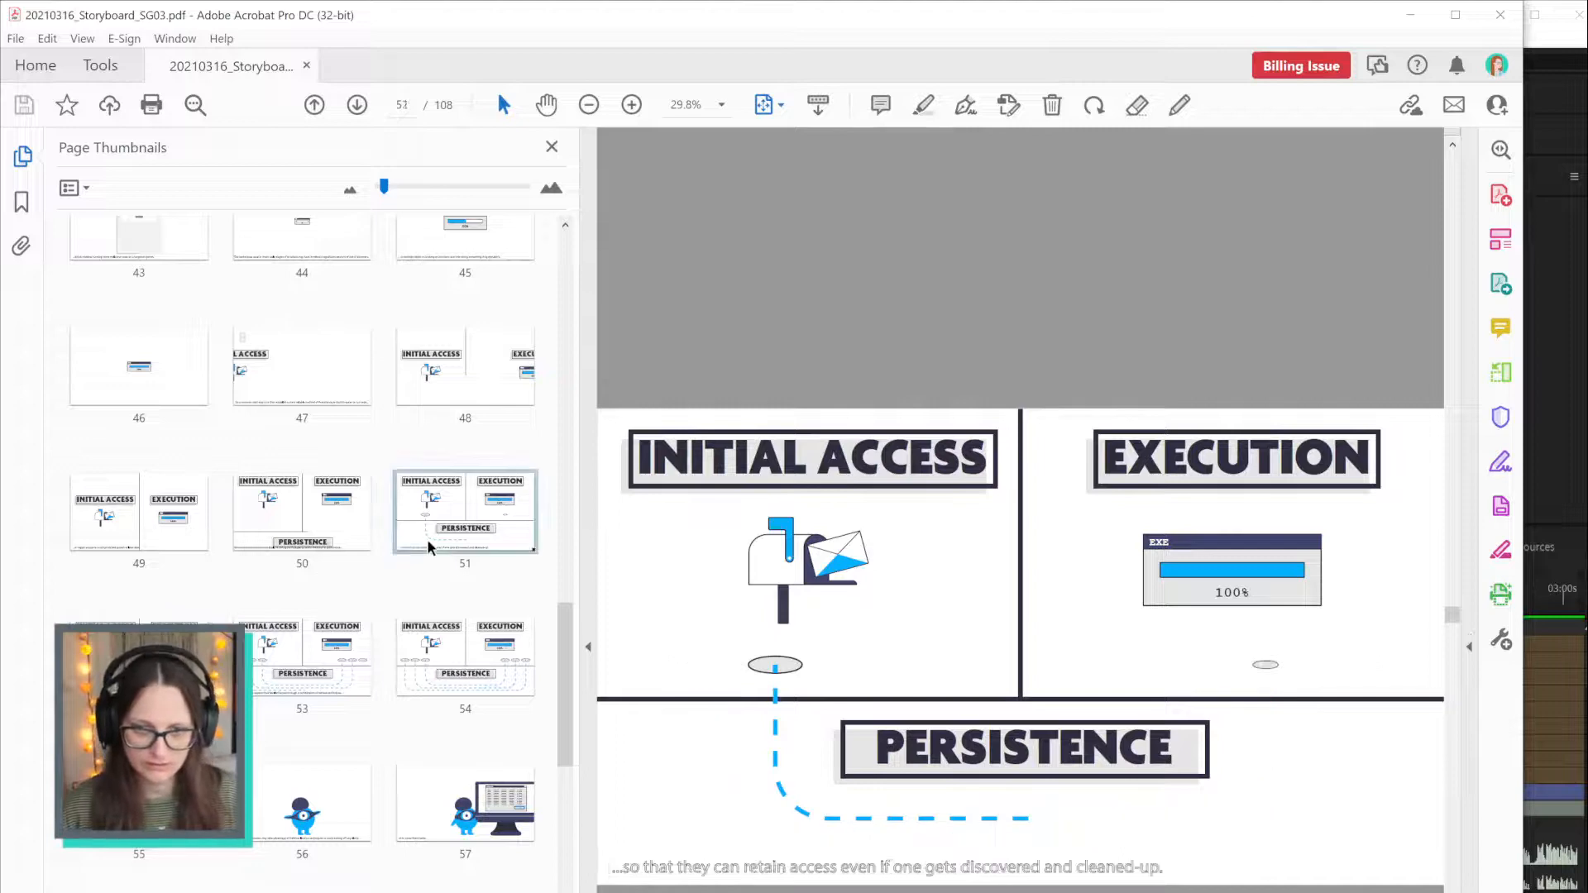
{"action": "left_click", "coordinate": [289, 538]}
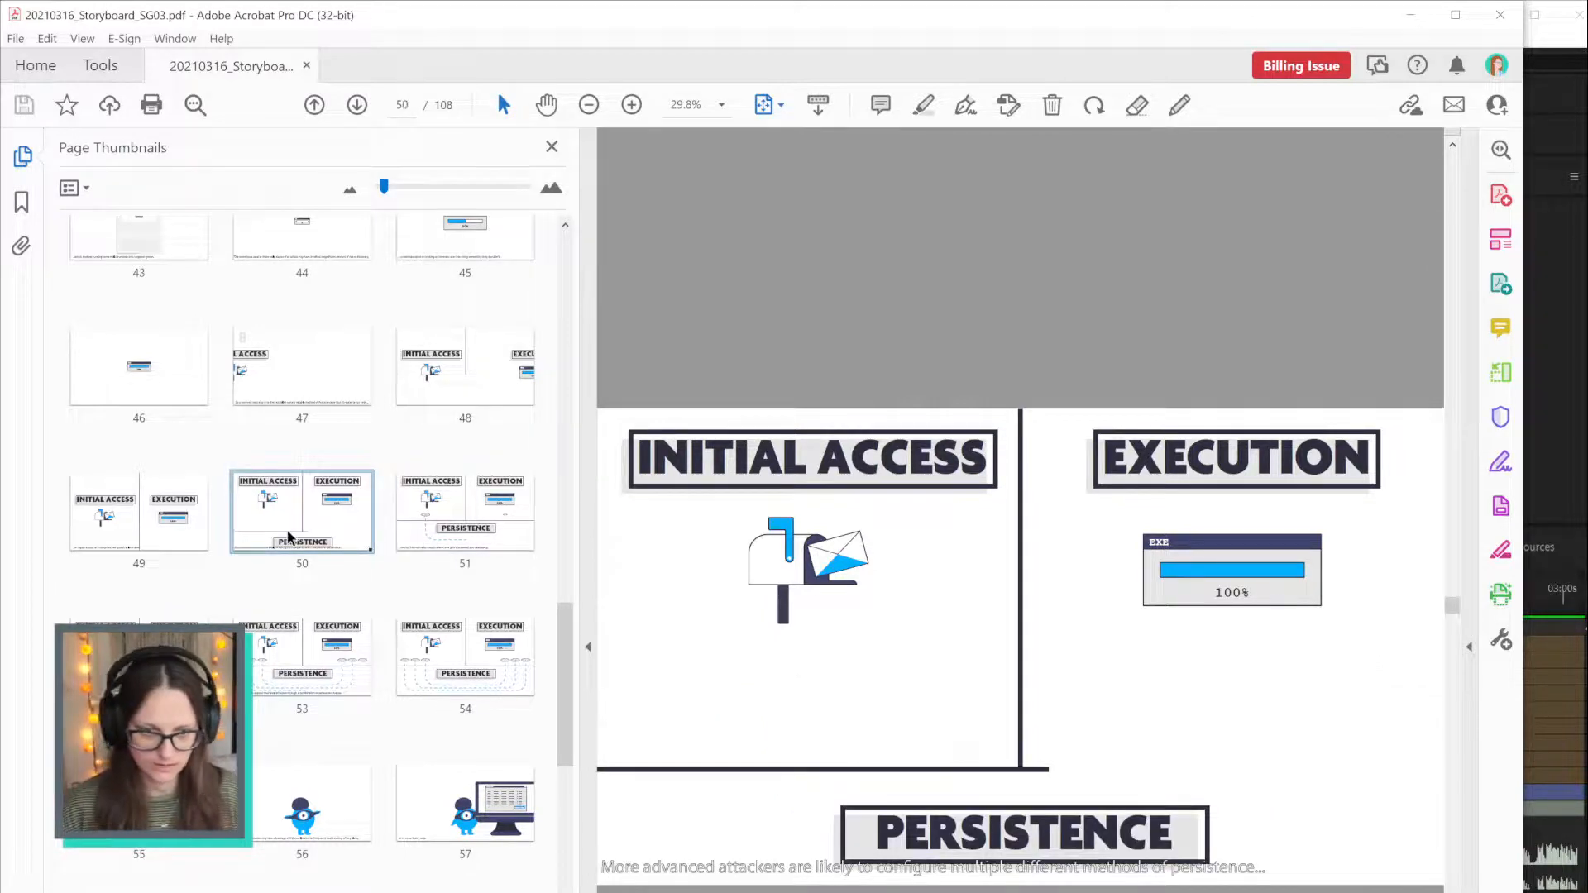
{"action": "left_click", "coordinate": [145, 533]}
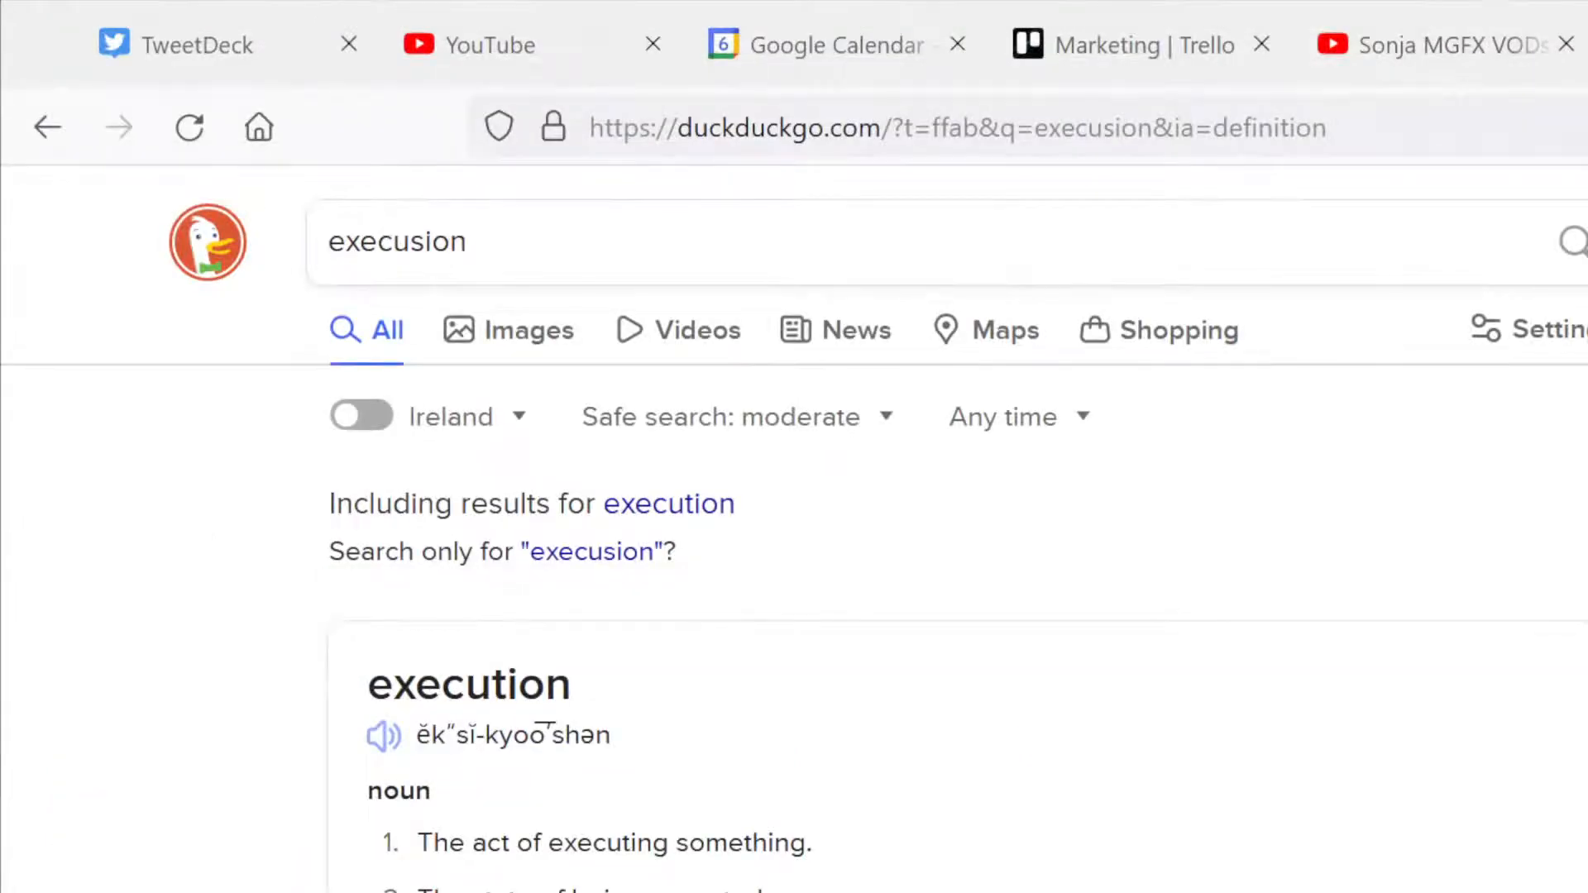
Check the spelling of "execution" in the web search results, and open the 090_persistence precomp from Animation_MAIN in After Effects
{"action": "scroll", "coordinate": [794, 530], "scroll_direction": "down", "scroll_amount": 3}
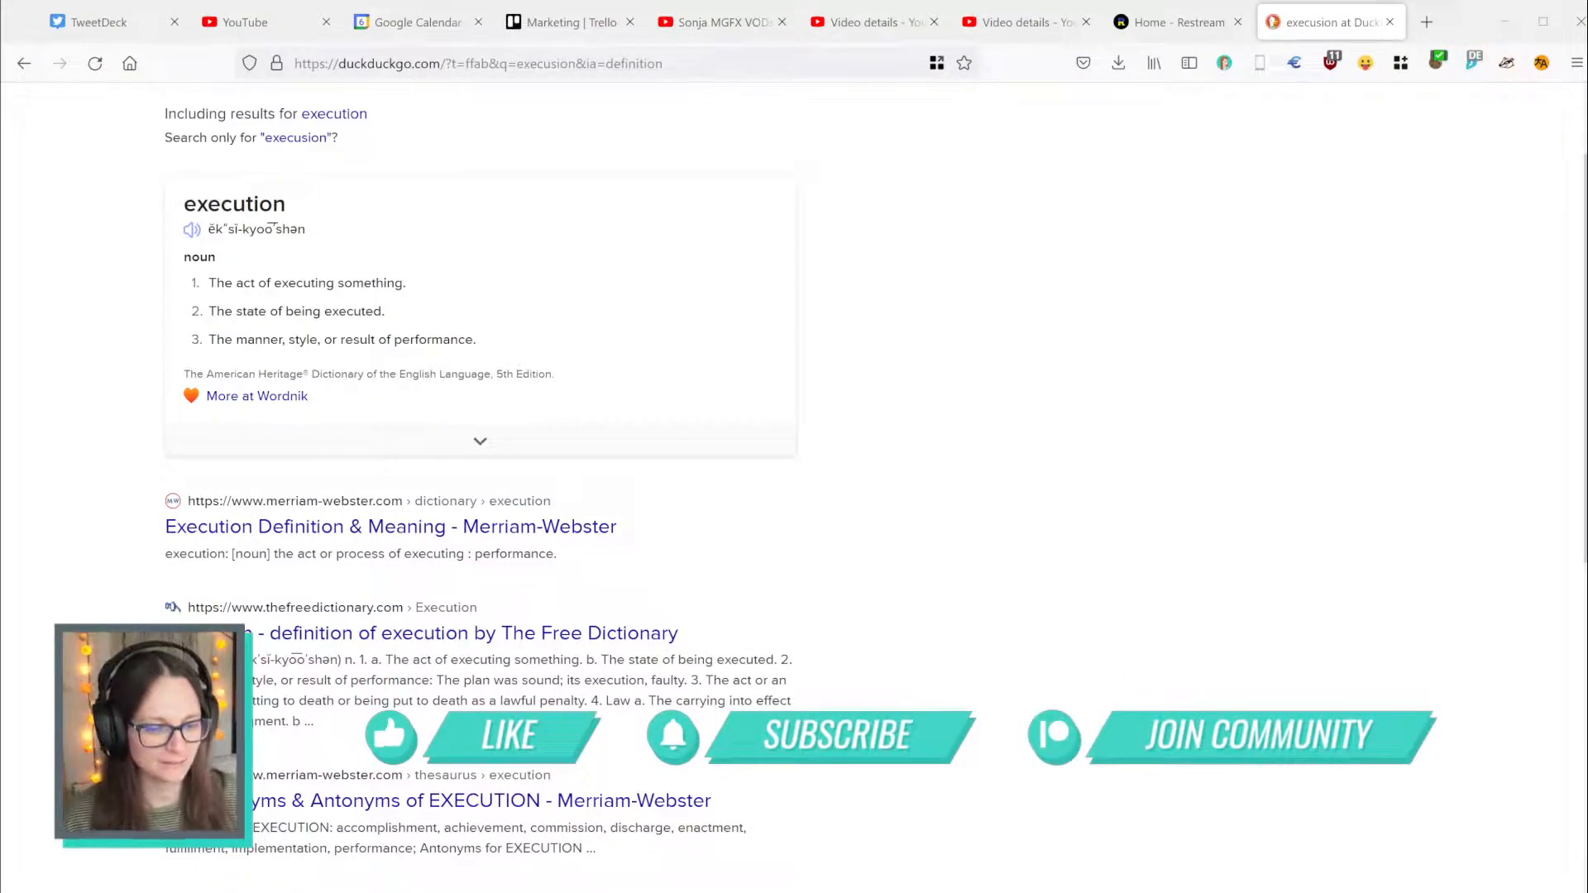
{"action": "key", "text": "alt+Tab"}
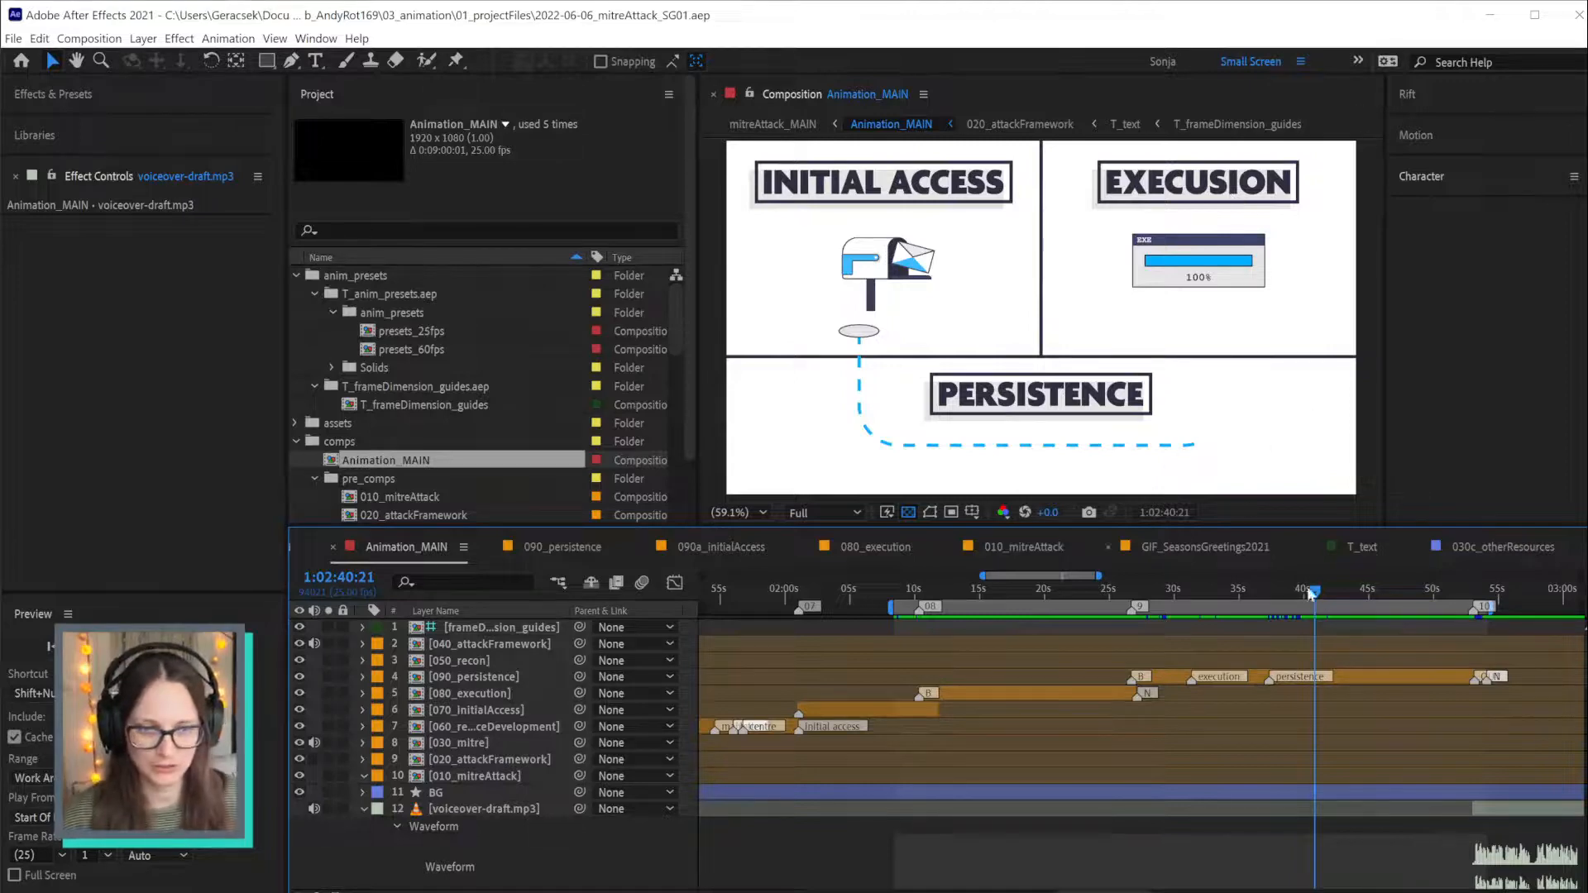
{"action": "double_click", "coordinate": [1349, 675]}
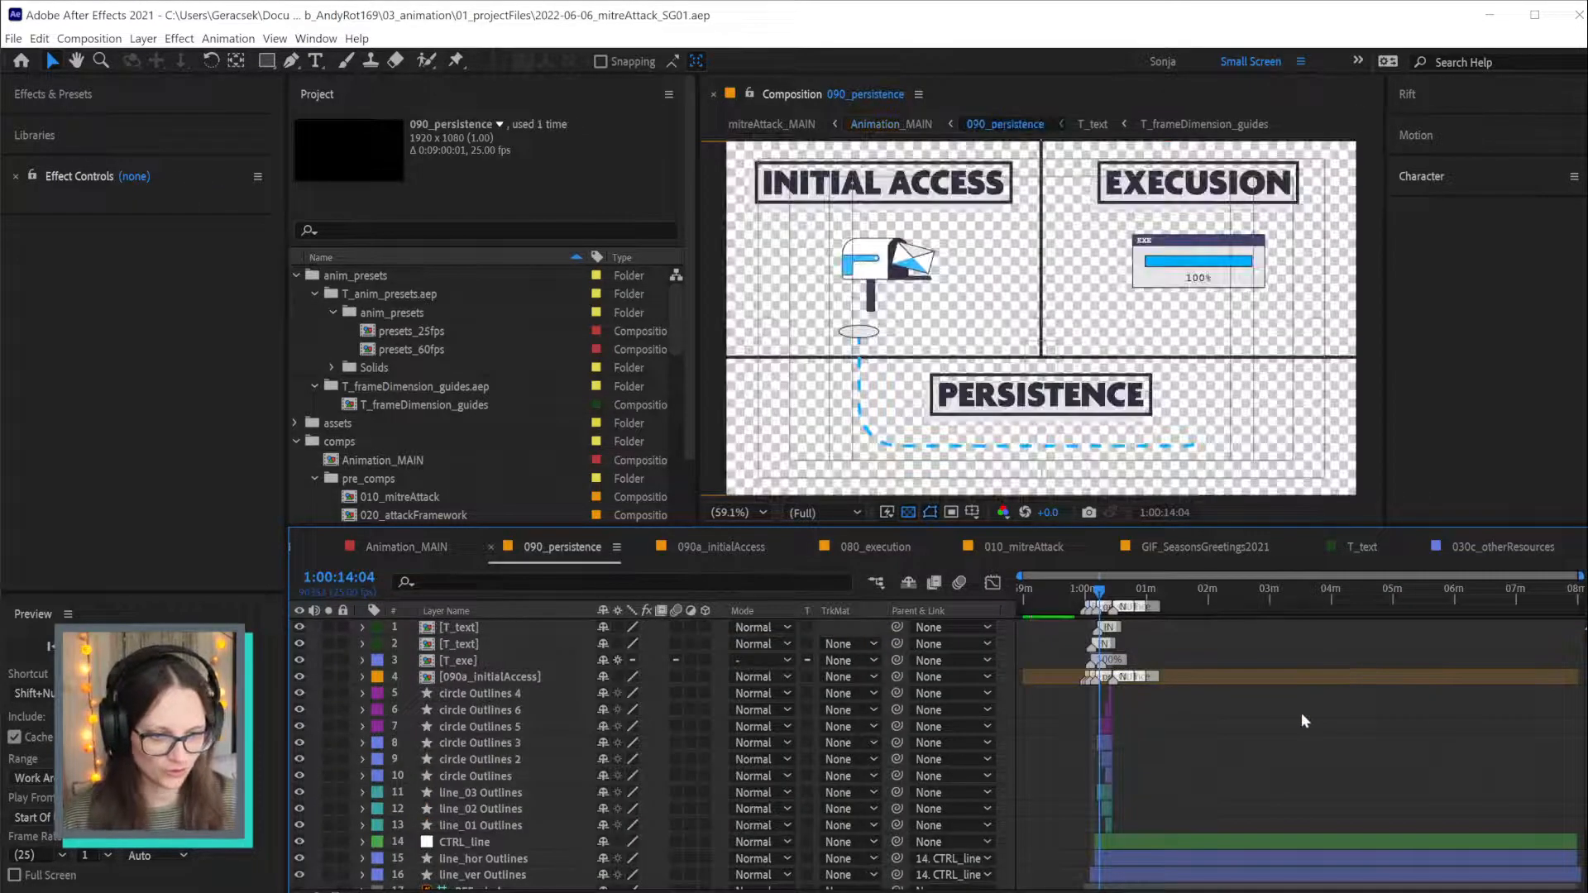
{"action": "scroll", "coordinate": [1039, 715], "scroll_direction": "up", "scroll_amount": 3}
{"action": "left_click_drag", "start_coordinate": [1443, 709], "coordinate": [1064, 754]}
Identify the misspelled EXECUSION title's layer by selecting the upper layers and toggling the second T_text layer's visibility
{"action": "left_click", "coordinate": [528, 677]}
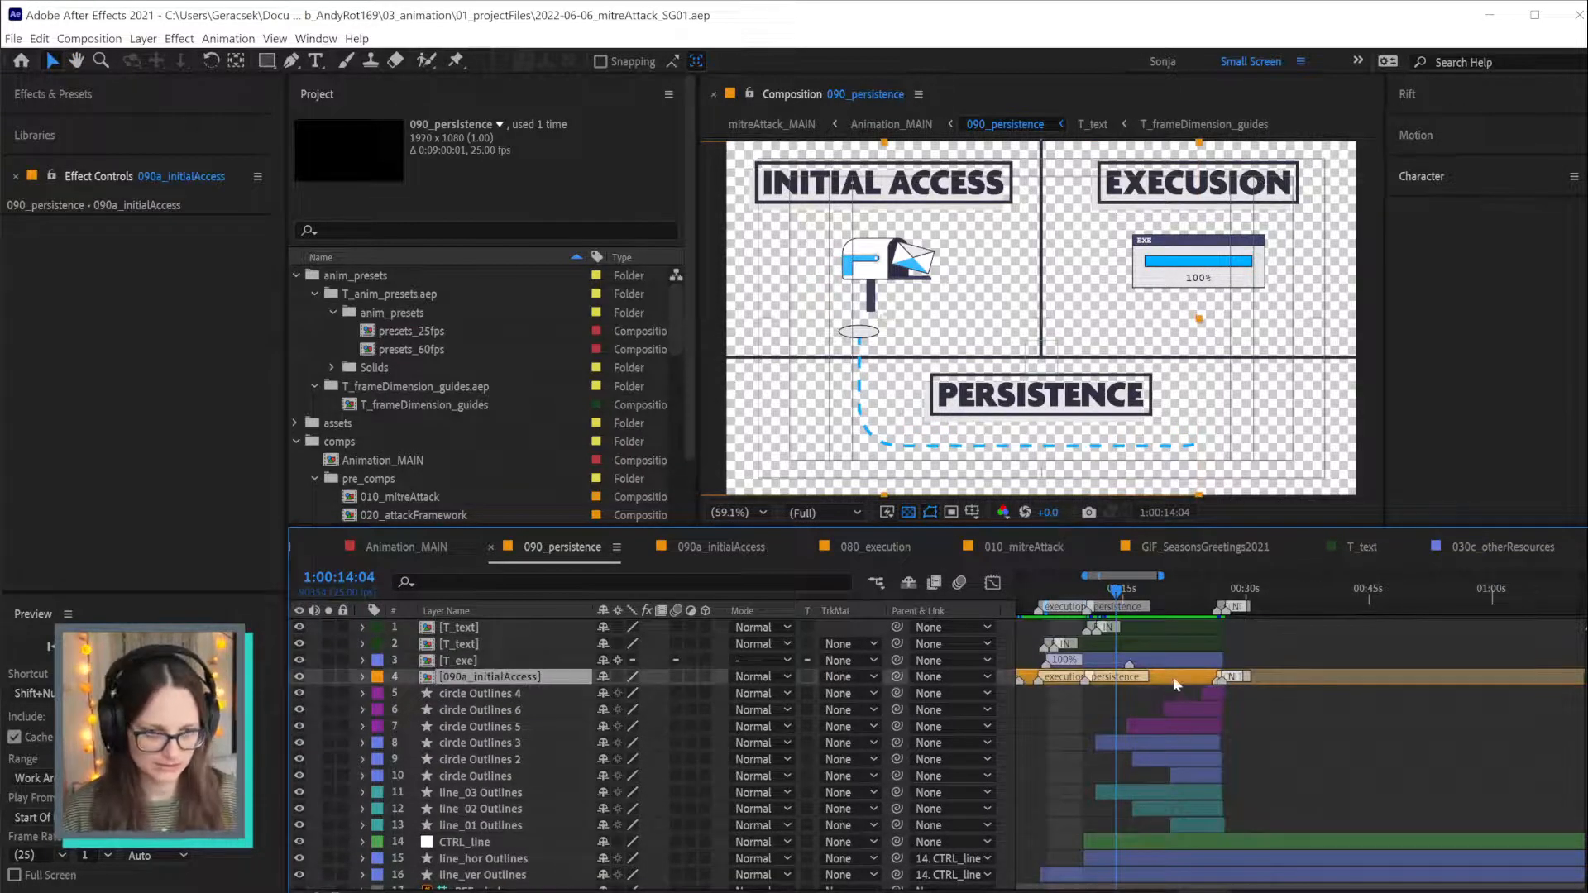
{"action": "left_click", "coordinate": [484, 662]}
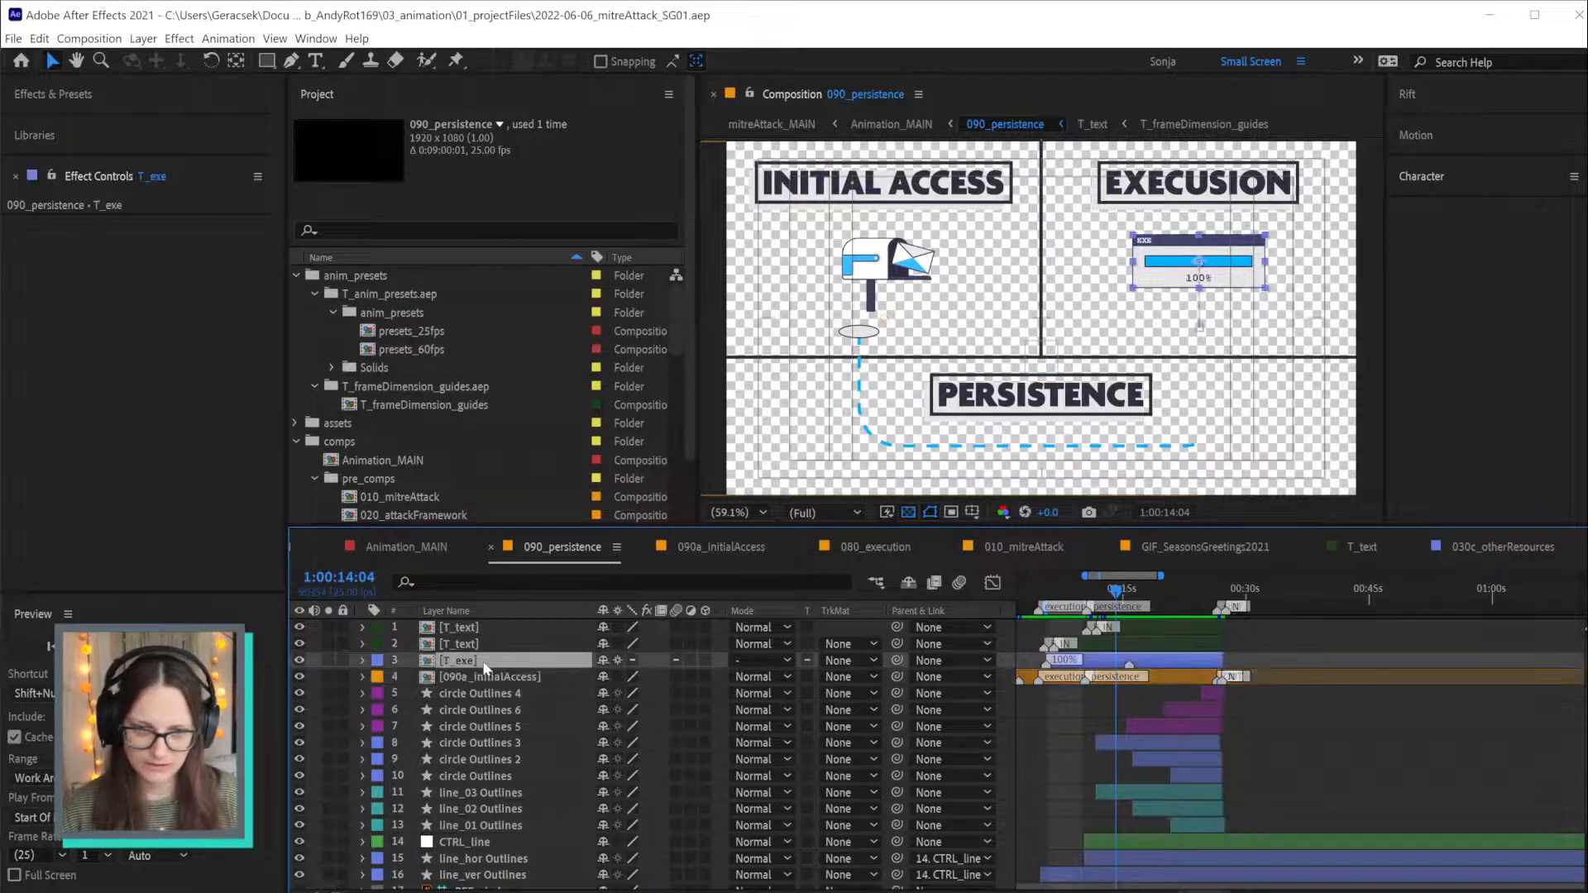
{"action": "left_click", "coordinate": [468, 646]}
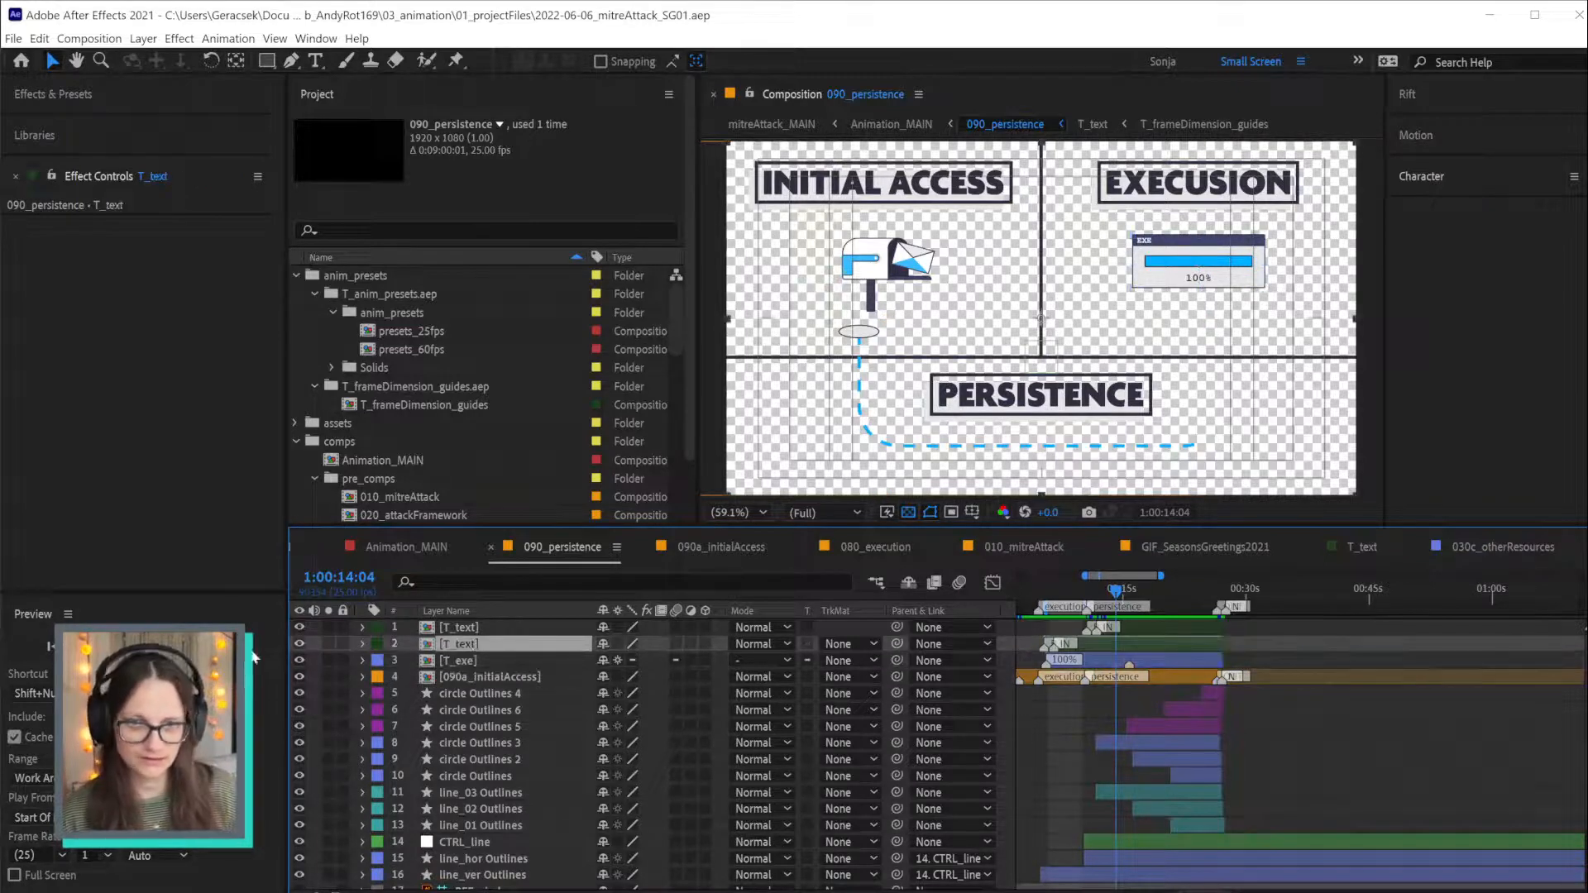
{"action": "left_click", "coordinate": [298, 644]}
{"action": "left_click", "coordinate": [299, 644]}
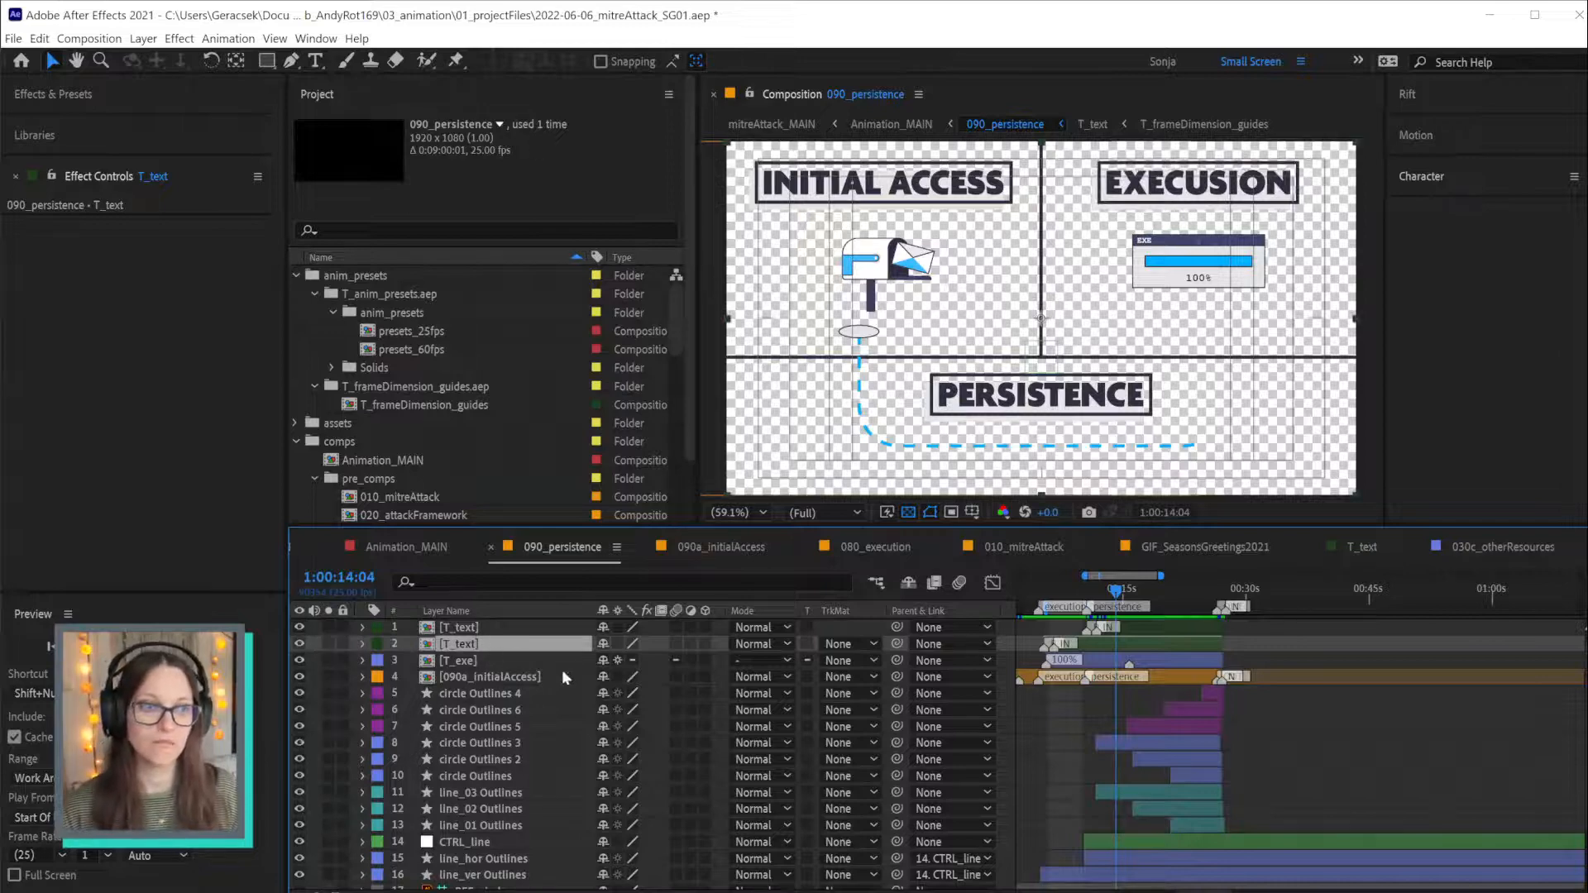
Correct the Text expression in the second T_text layer's Essential Properties to "EXECUTION"
{"action": "left_click", "coordinate": [491, 627]}
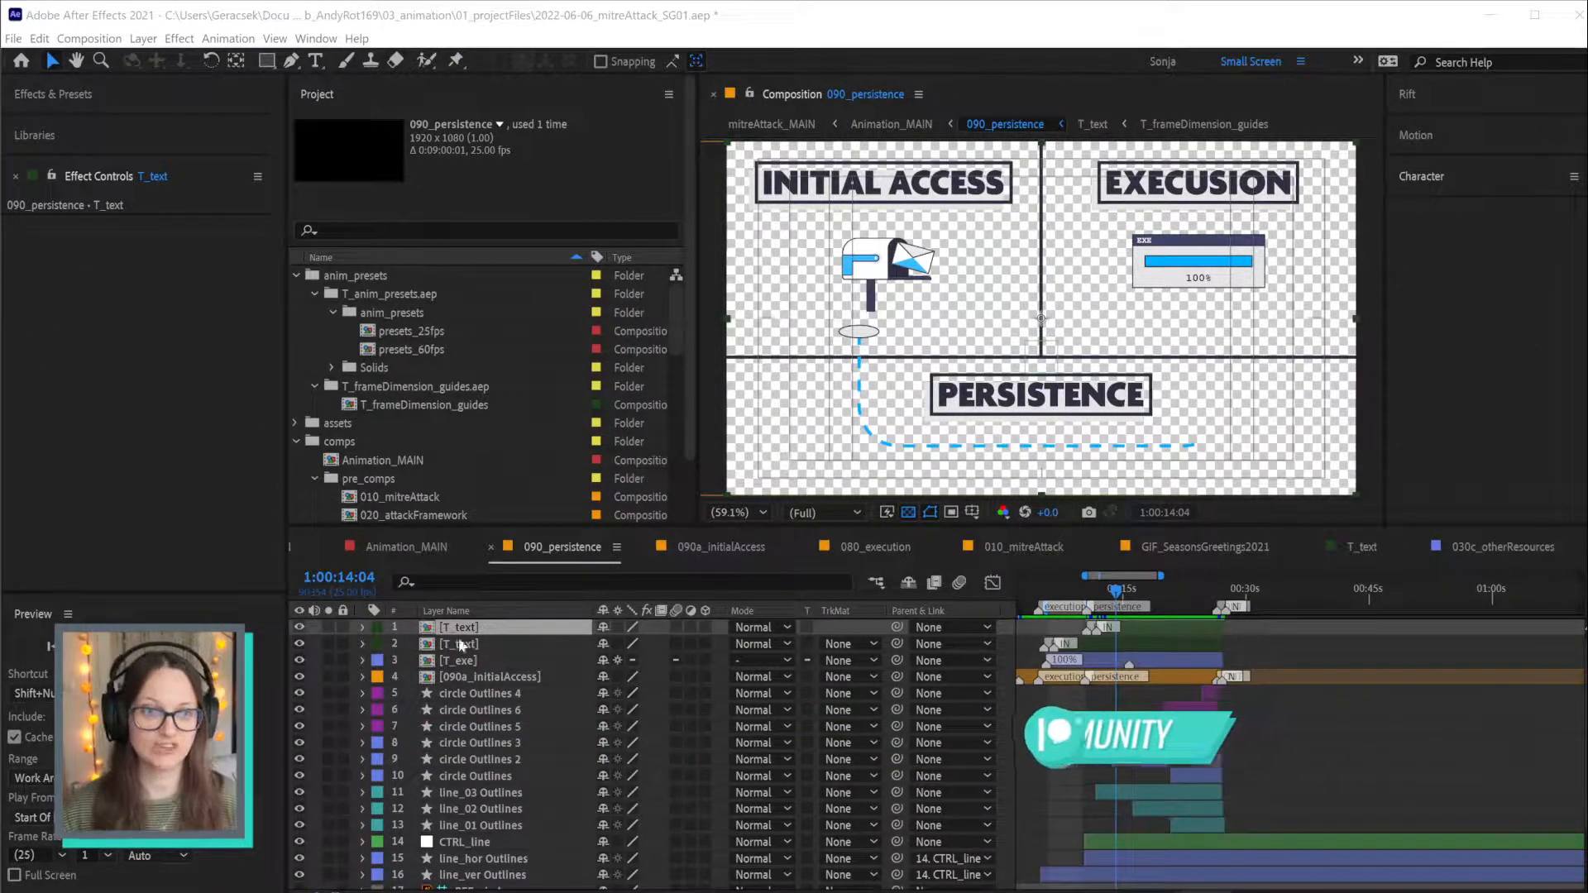
{"action": "left_click", "coordinate": [362, 644]}
{"action": "left_click", "coordinate": [382, 695]}
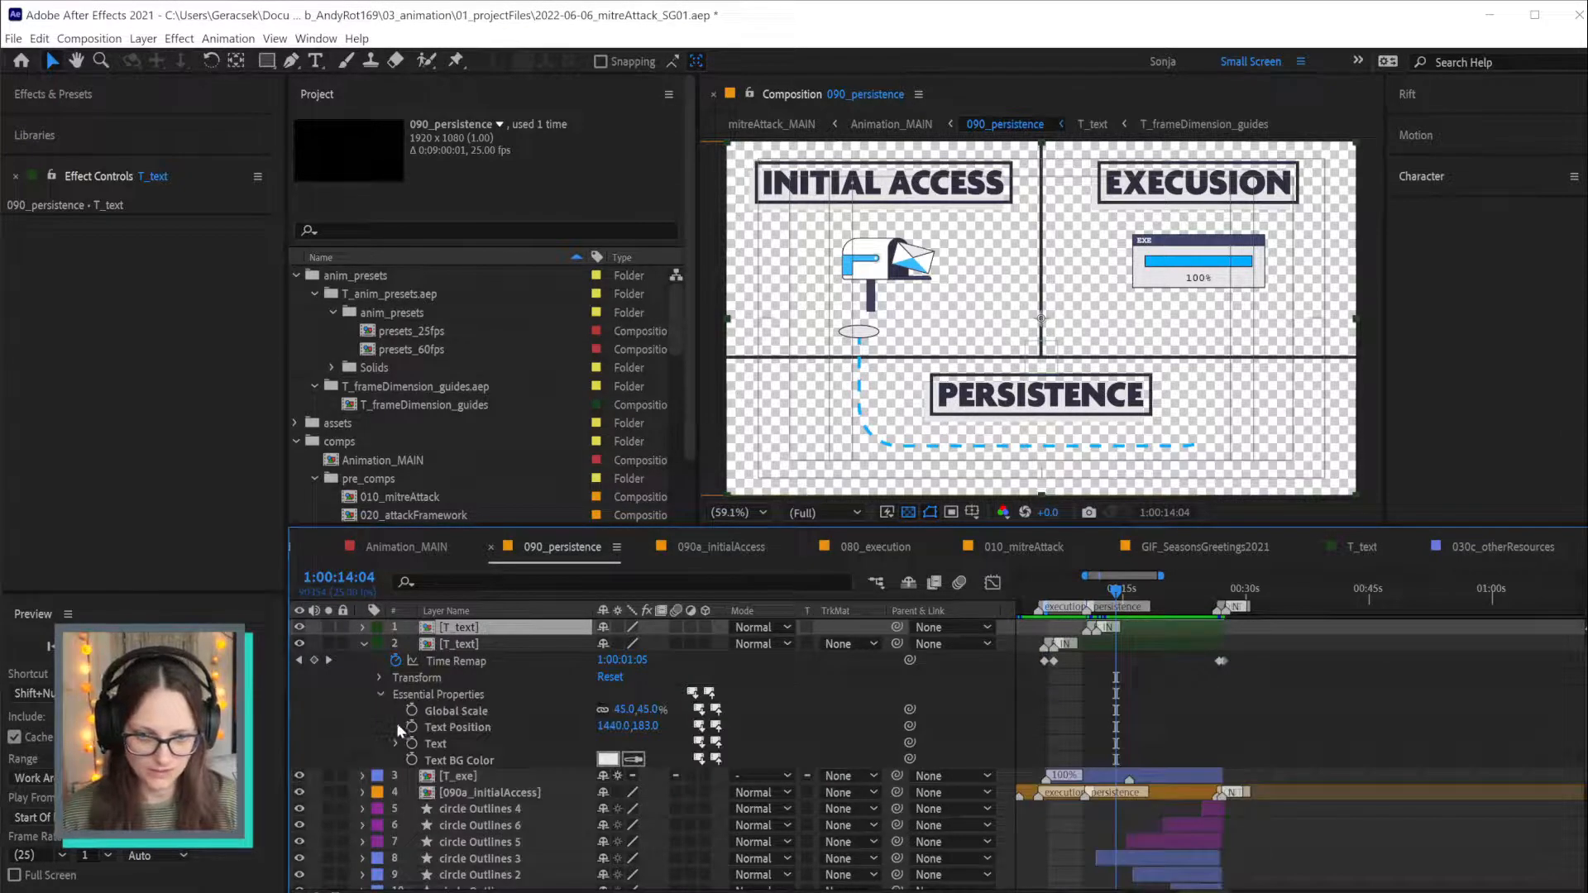
{"action": "left_click", "coordinate": [398, 743]}
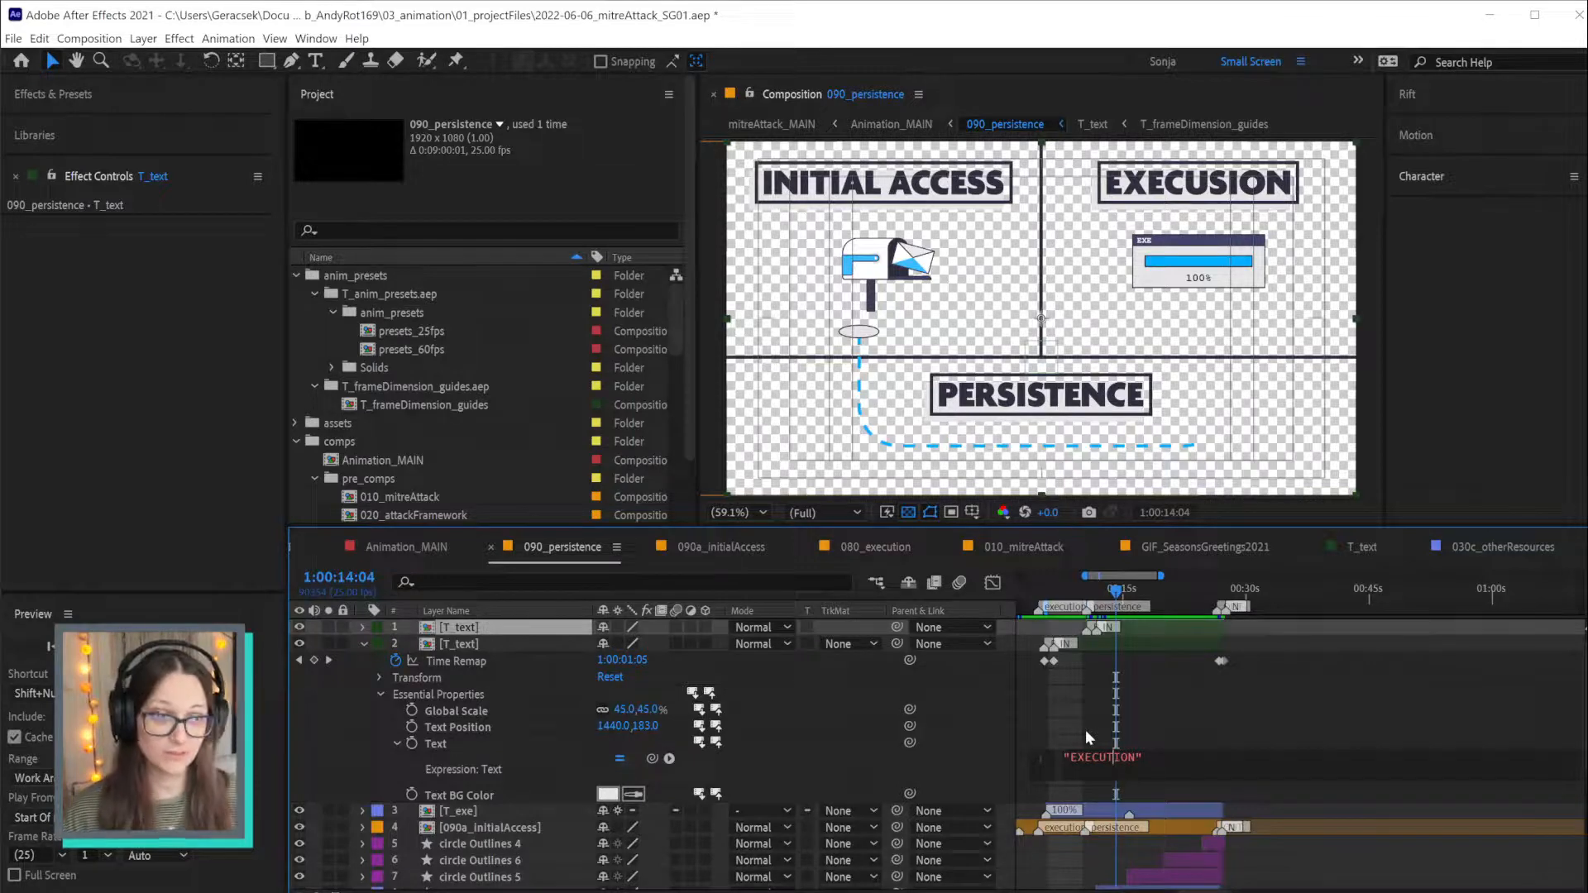
{"action": "left_click", "coordinate": [768, 712]}
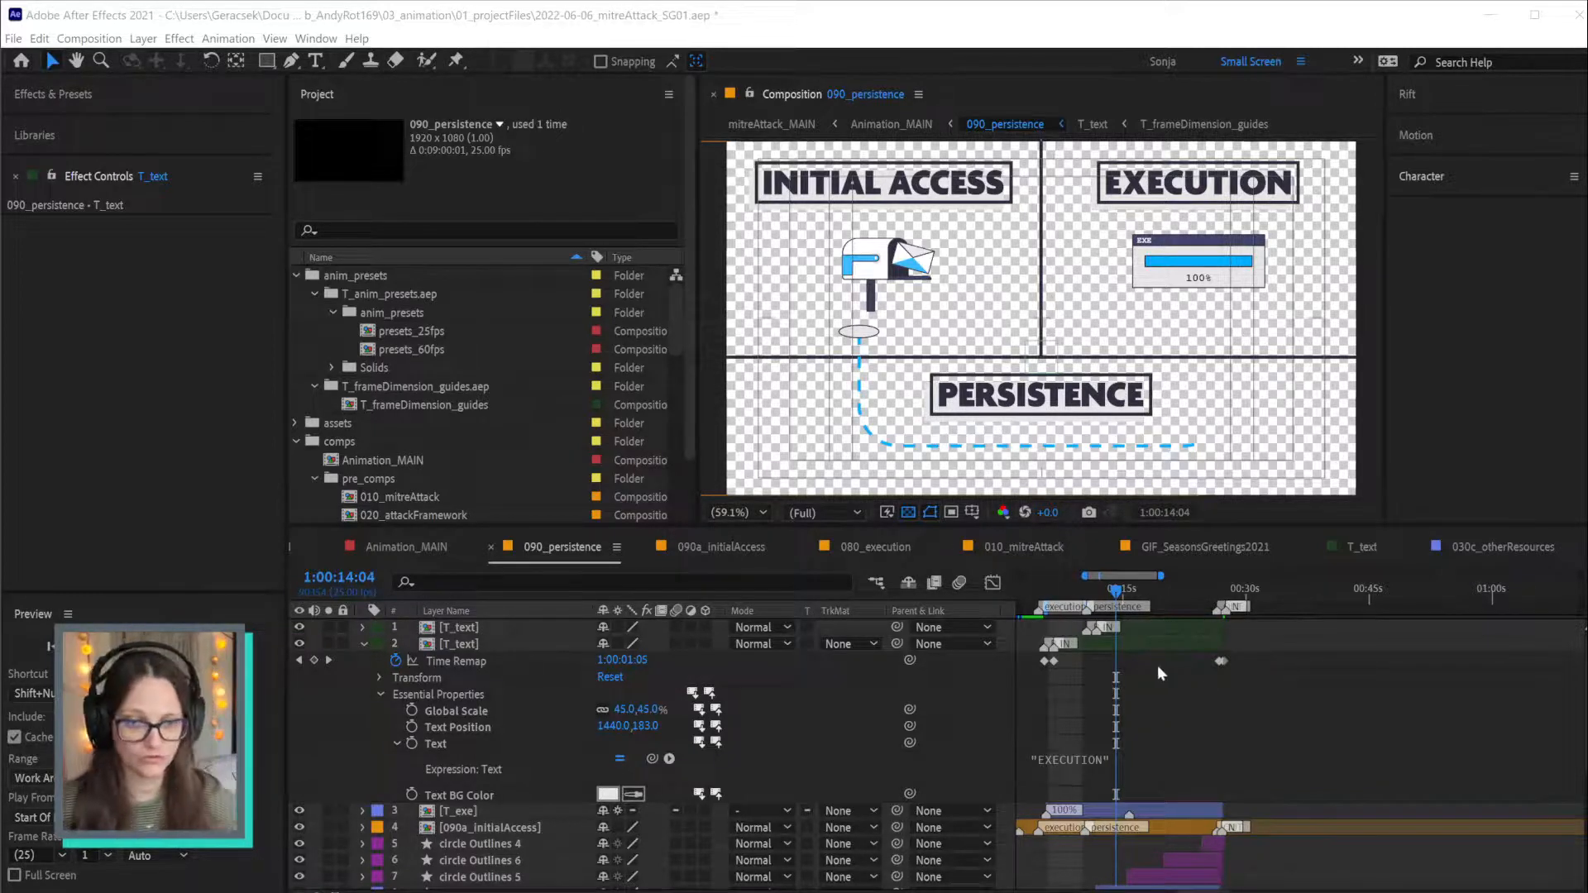
Scrub through 090_persistence to check the corrected title and the scene's animation up to 1:00:27:10
{"action": "scroll", "coordinate": [1113, 717], "scroll_direction": "up", "scroll_amount": 5}
{"action": "left_click", "coordinate": [1034, 680]}
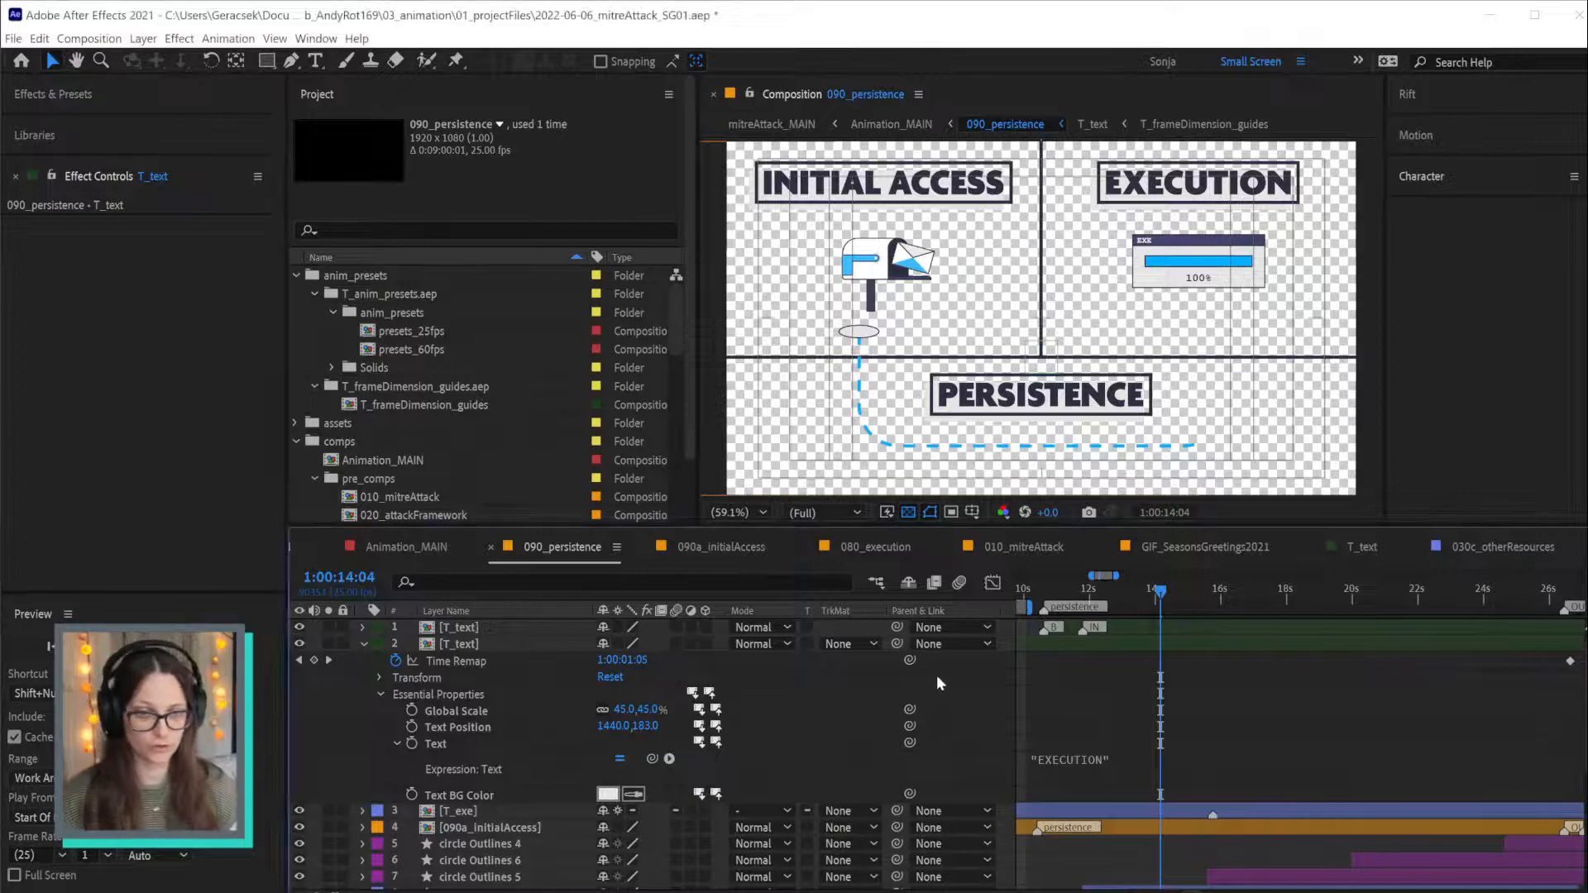
{"action": "left_click_drag", "start_coordinate": [1109, 665], "coordinate": [1395, 677]}
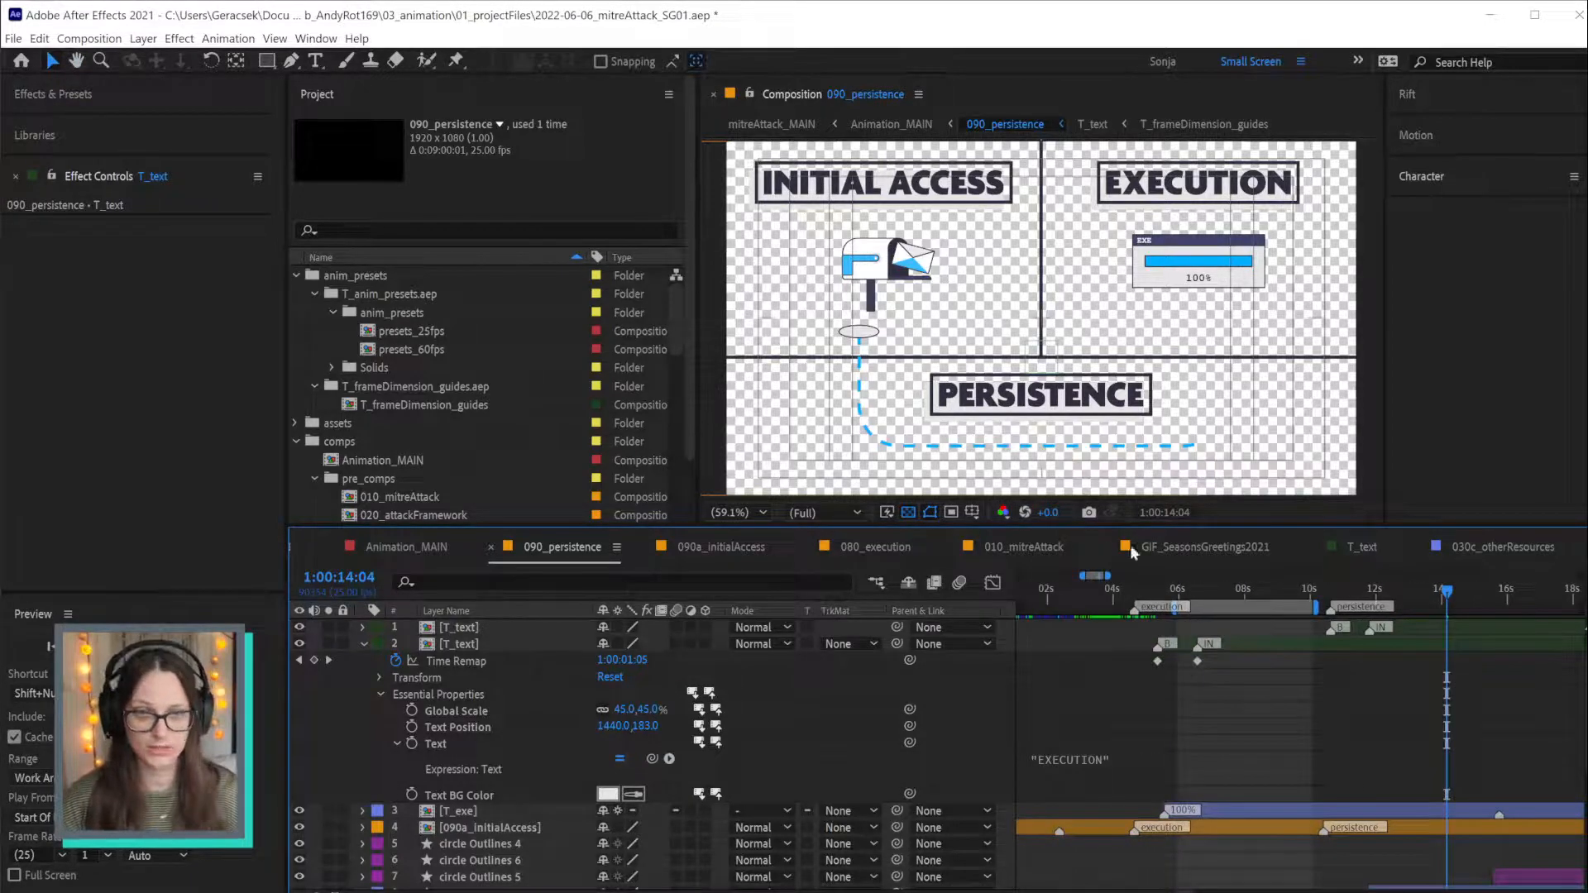
{"action": "left_click_drag", "start_coordinate": [1146, 587], "coordinate": [1528, 592]}
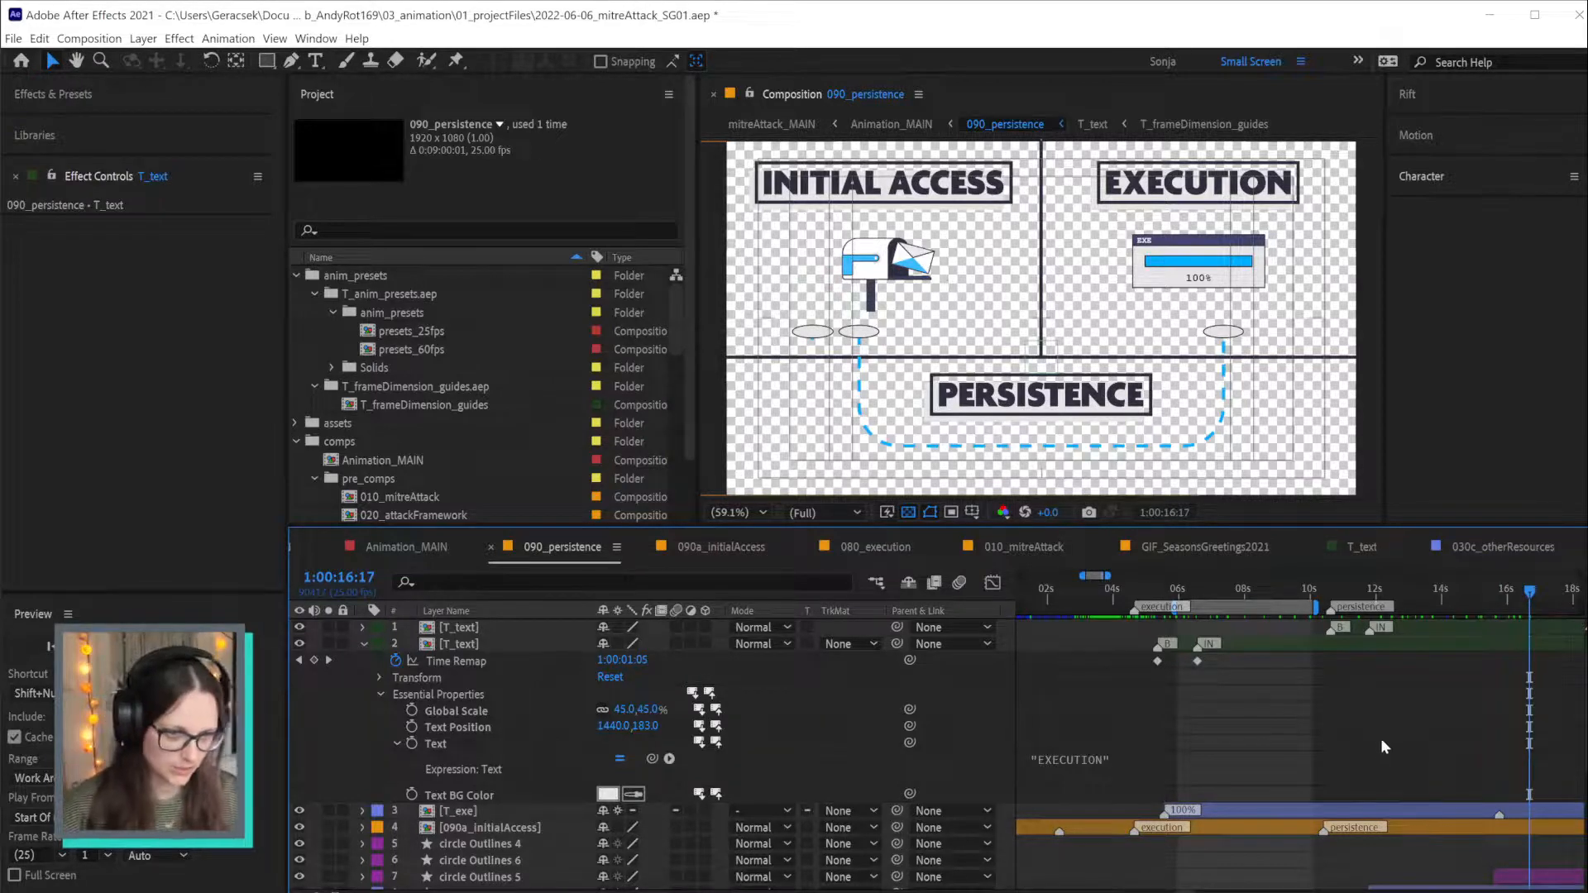
{"action": "scroll", "coordinate": [1389, 752], "scroll_direction": "down", "scroll_amount": 2}
{"action": "left_click_drag", "start_coordinate": [1421, 741], "coordinate": [1332, 740]}
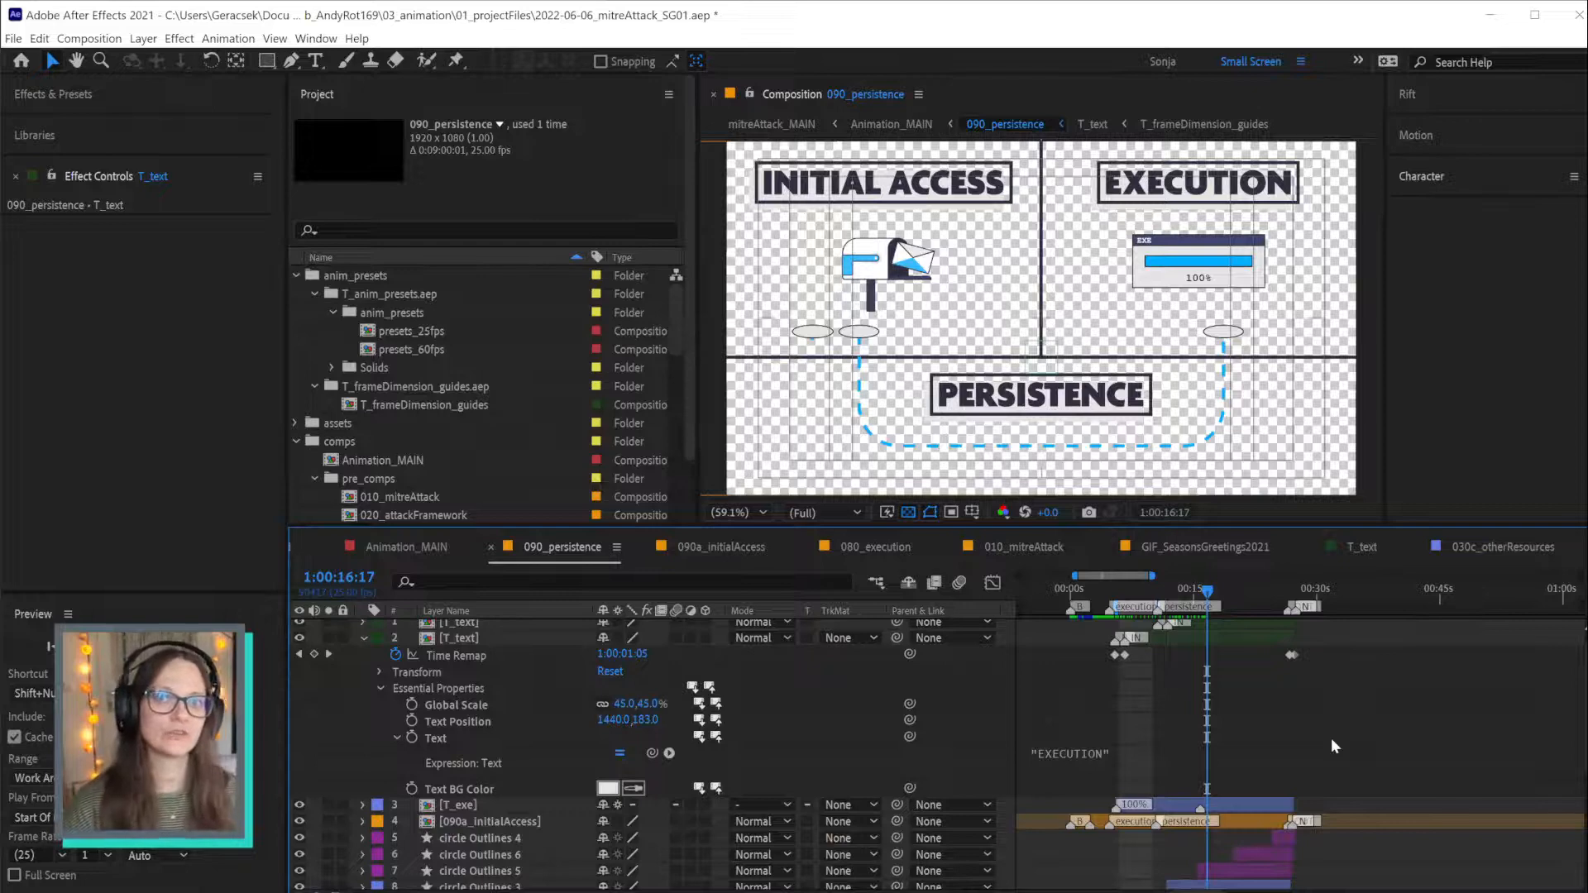
{"action": "left_click_drag", "start_coordinate": [1223, 590], "coordinate": [1297, 598]}
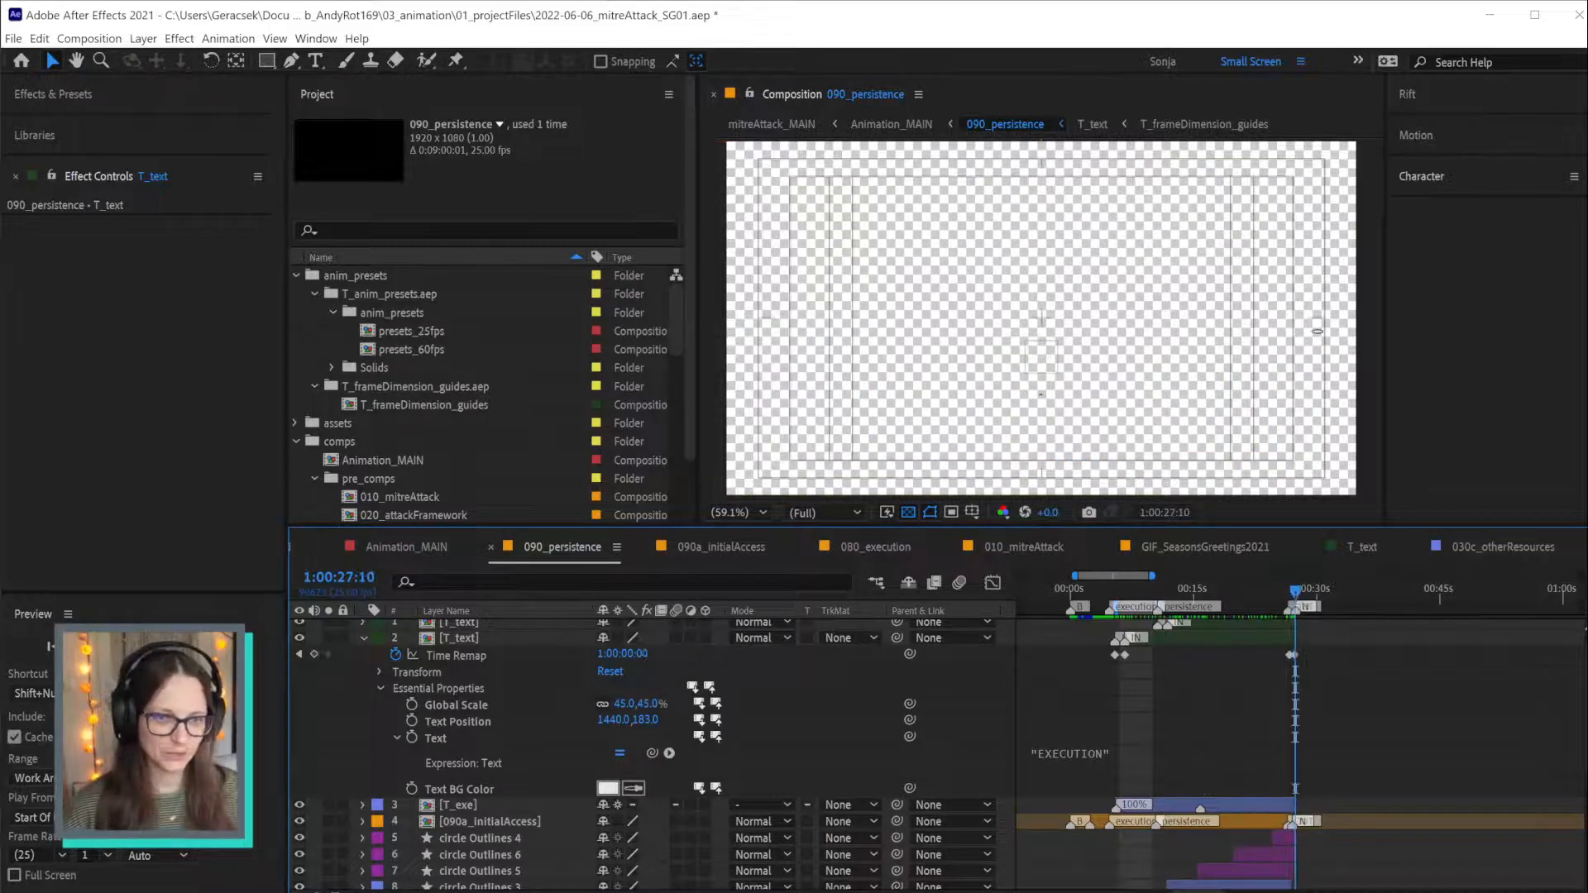
Switch to the storyboard PDF in Adobe Acrobat, widen its window, and page back from 49 to 43
{"action": "key", "text": "alt+Tab"}
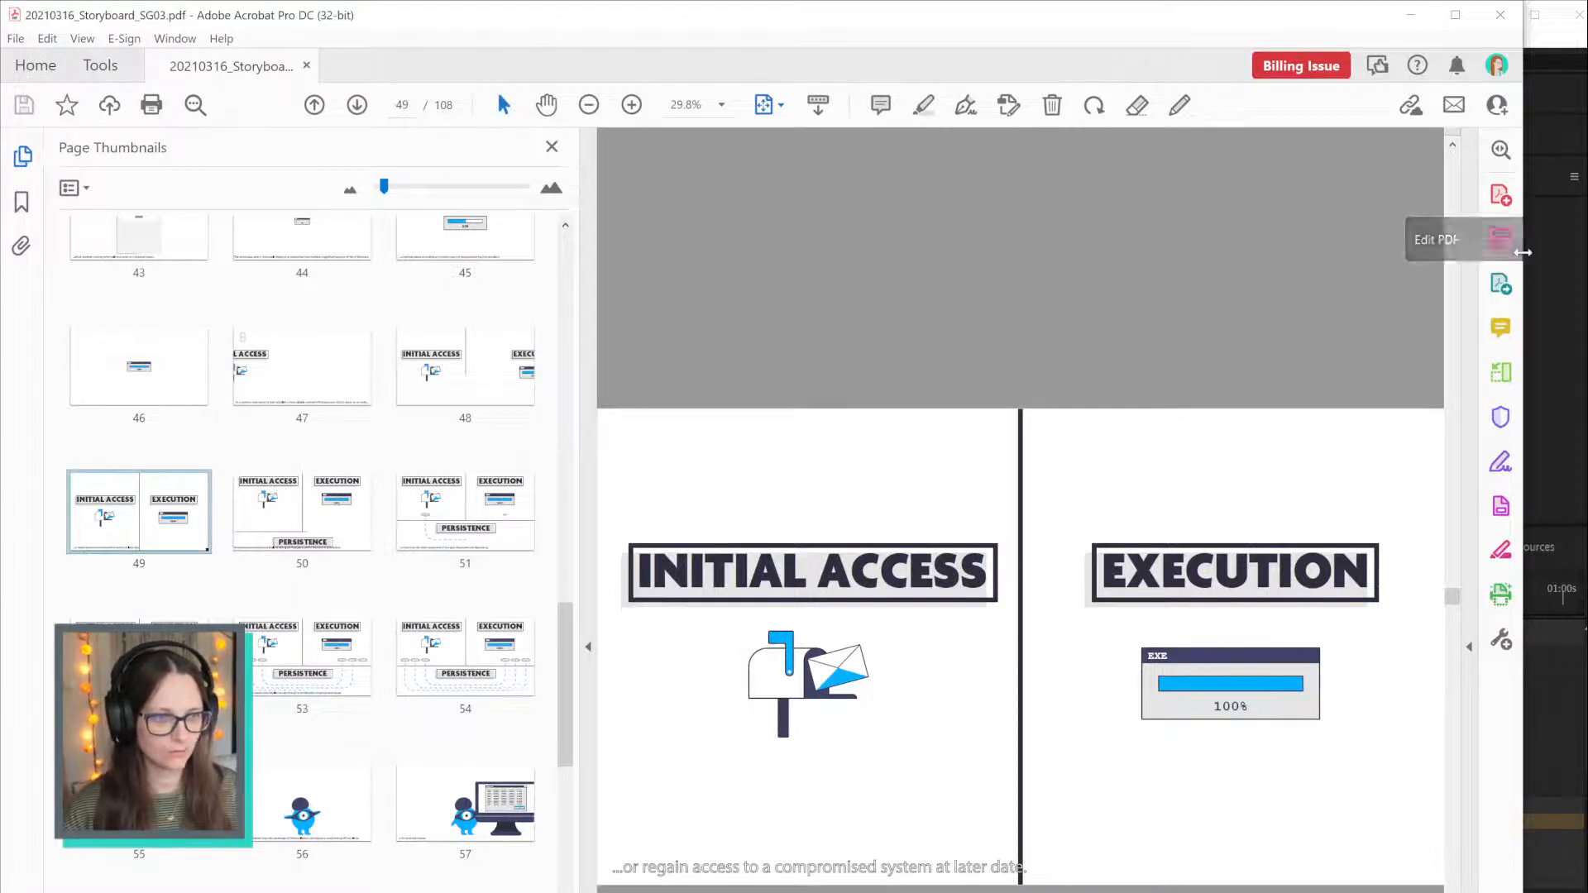
{"action": "left_click_drag", "start_coordinate": [1524, 255], "coordinate": [1587, 255]}
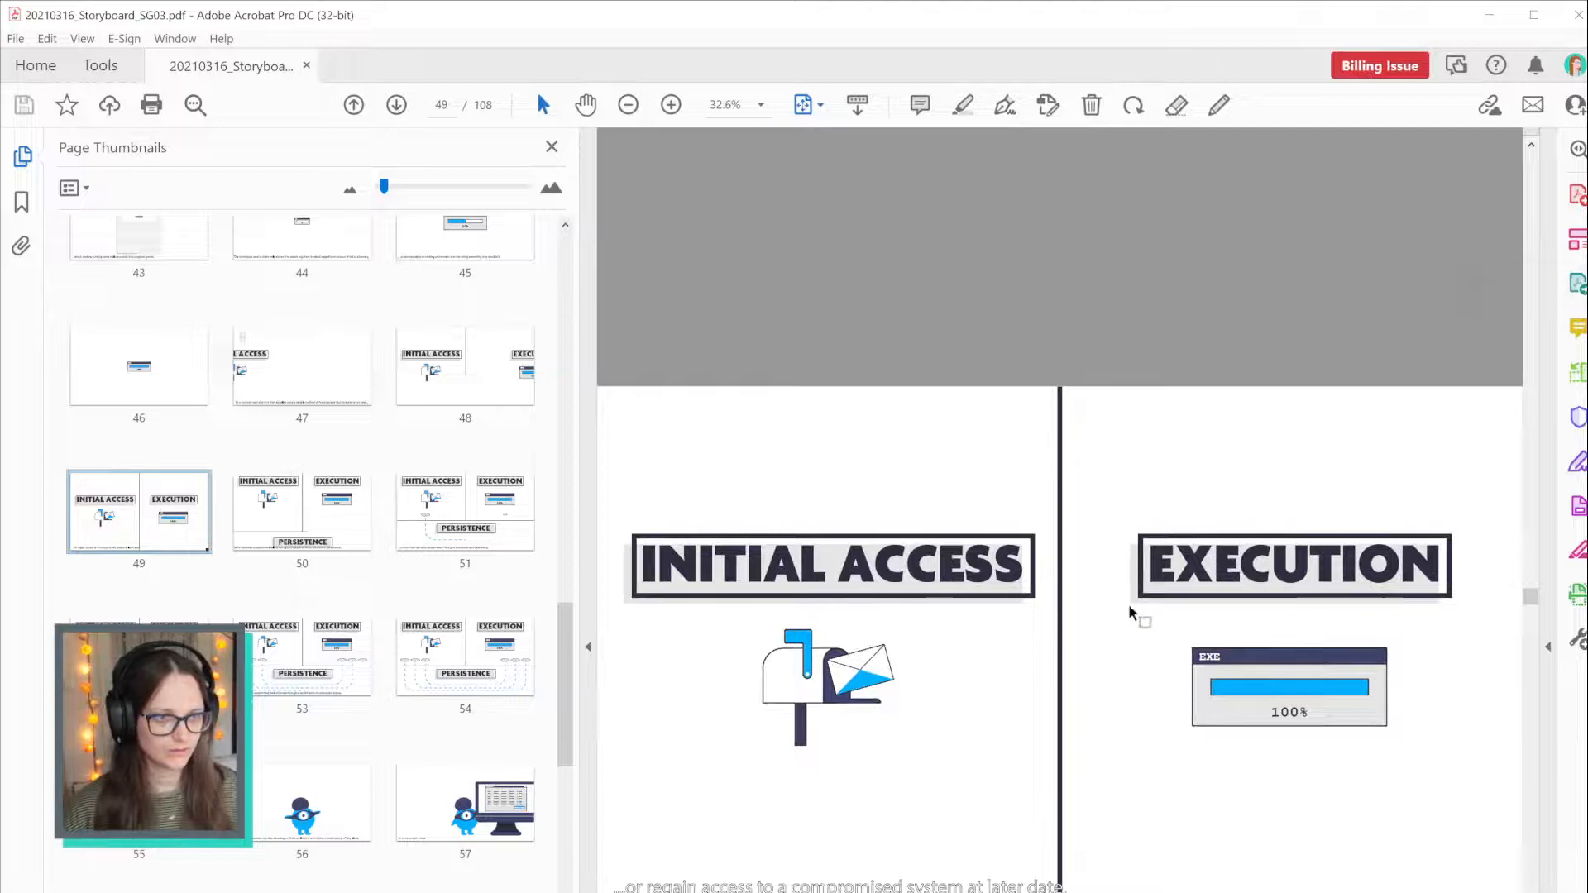
{"action": "scroll", "coordinate": [1123, 613], "scroll_direction": "up", "scroll_amount": 3}
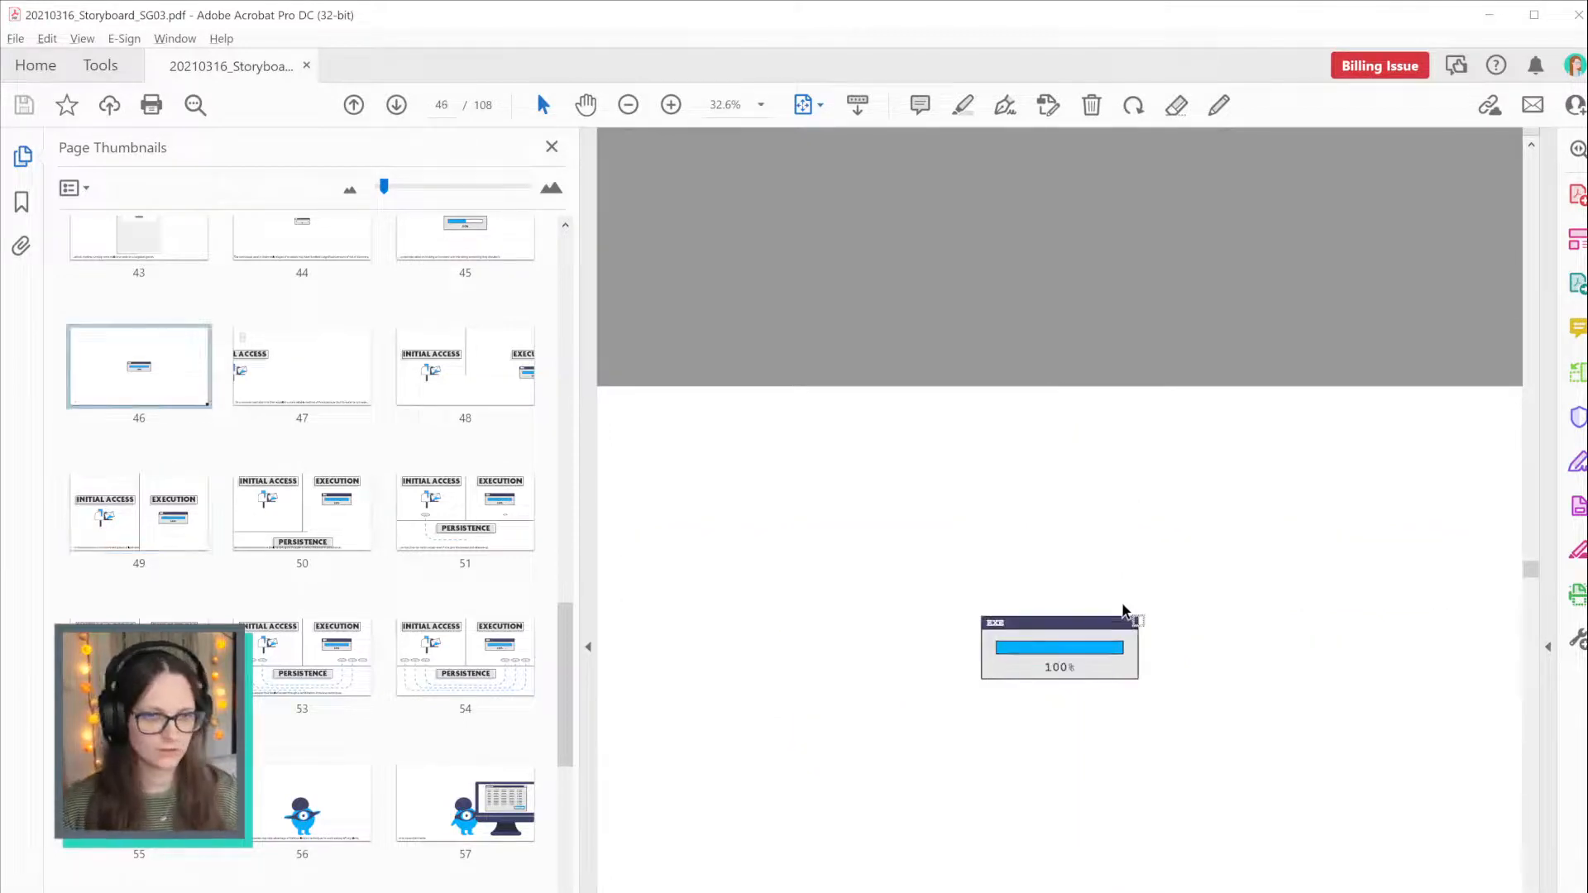
{"action": "key", "text": "Up"}
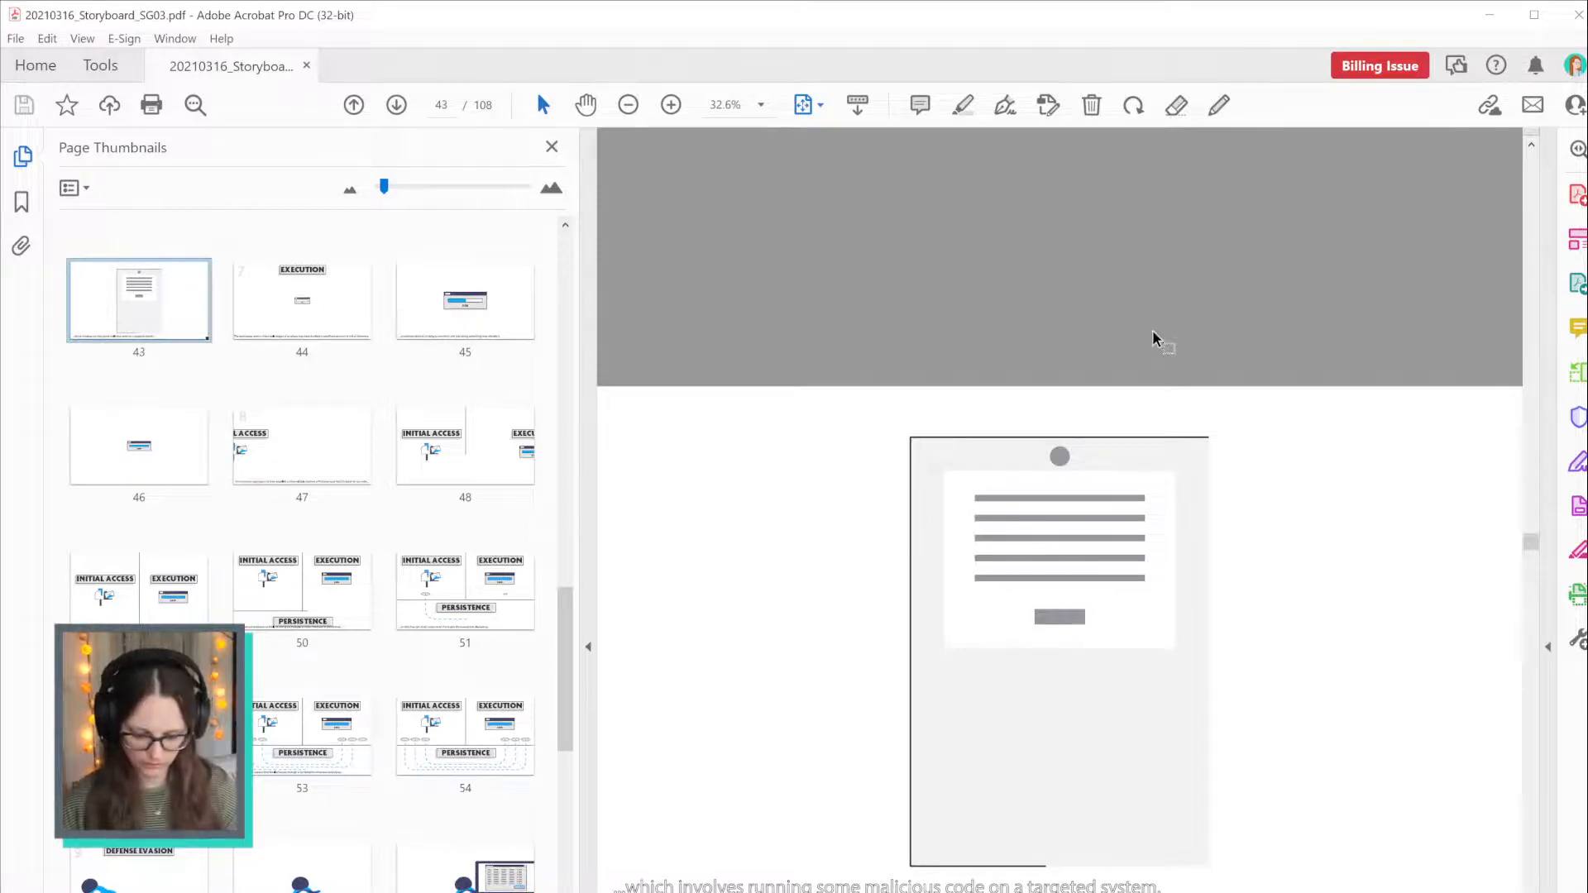
Try to fit the storyboard window to the screen by snapping it to one half and maximizing it
{"action": "key", "text": "super+Up"}
{"action": "key", "text": "super+Left"}
{"action": "key", "text": "super+Up"}
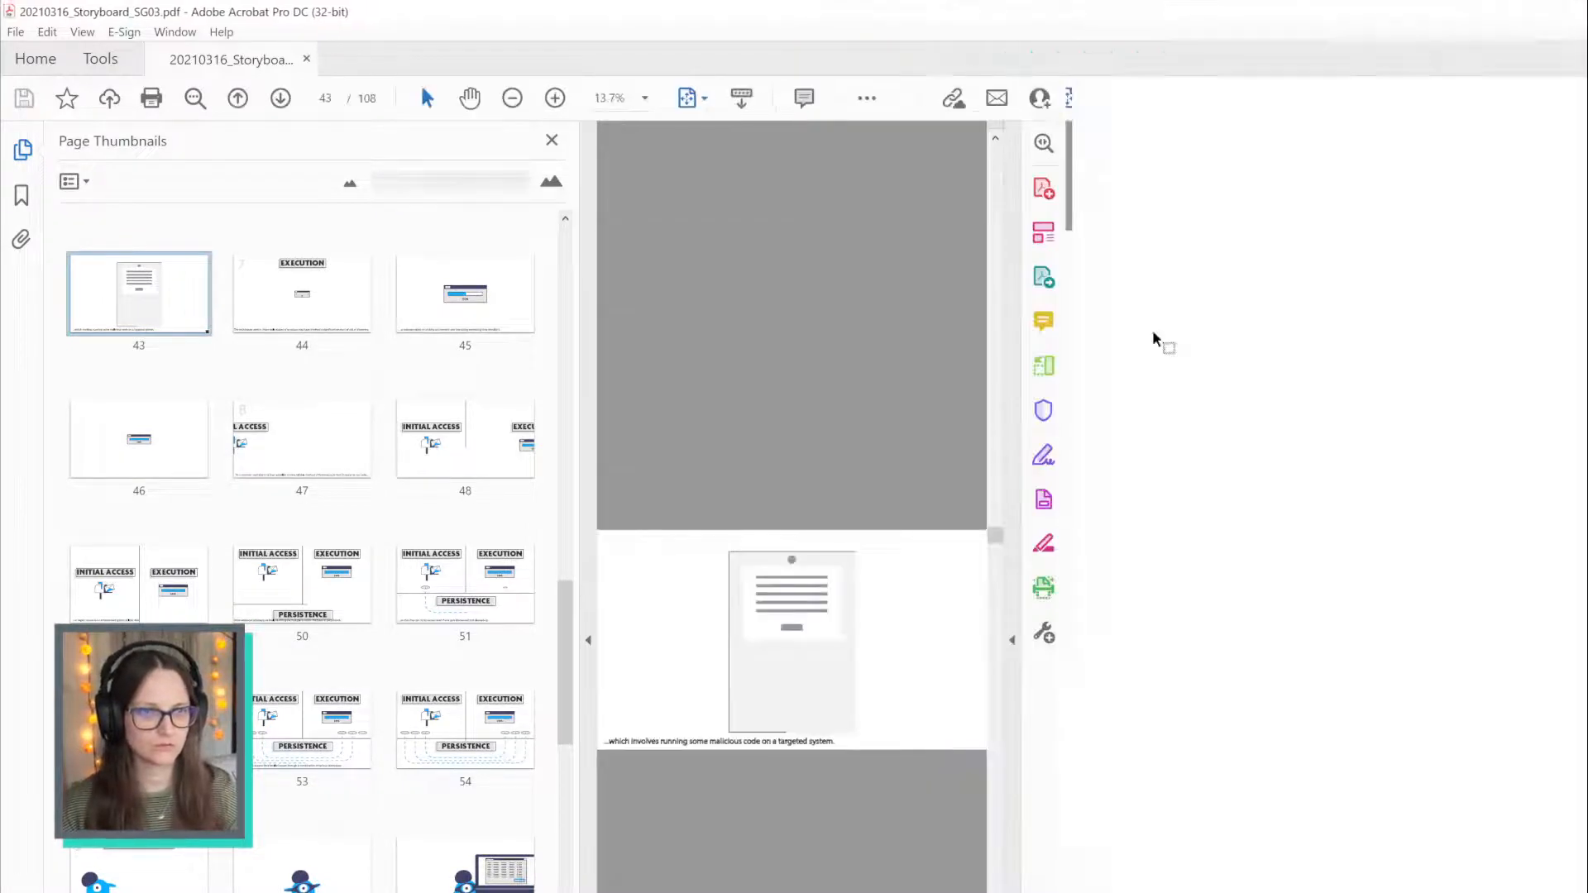
{"action": "key", "text": "super+Left"}
{"action": "key", "text": "super+Up"}
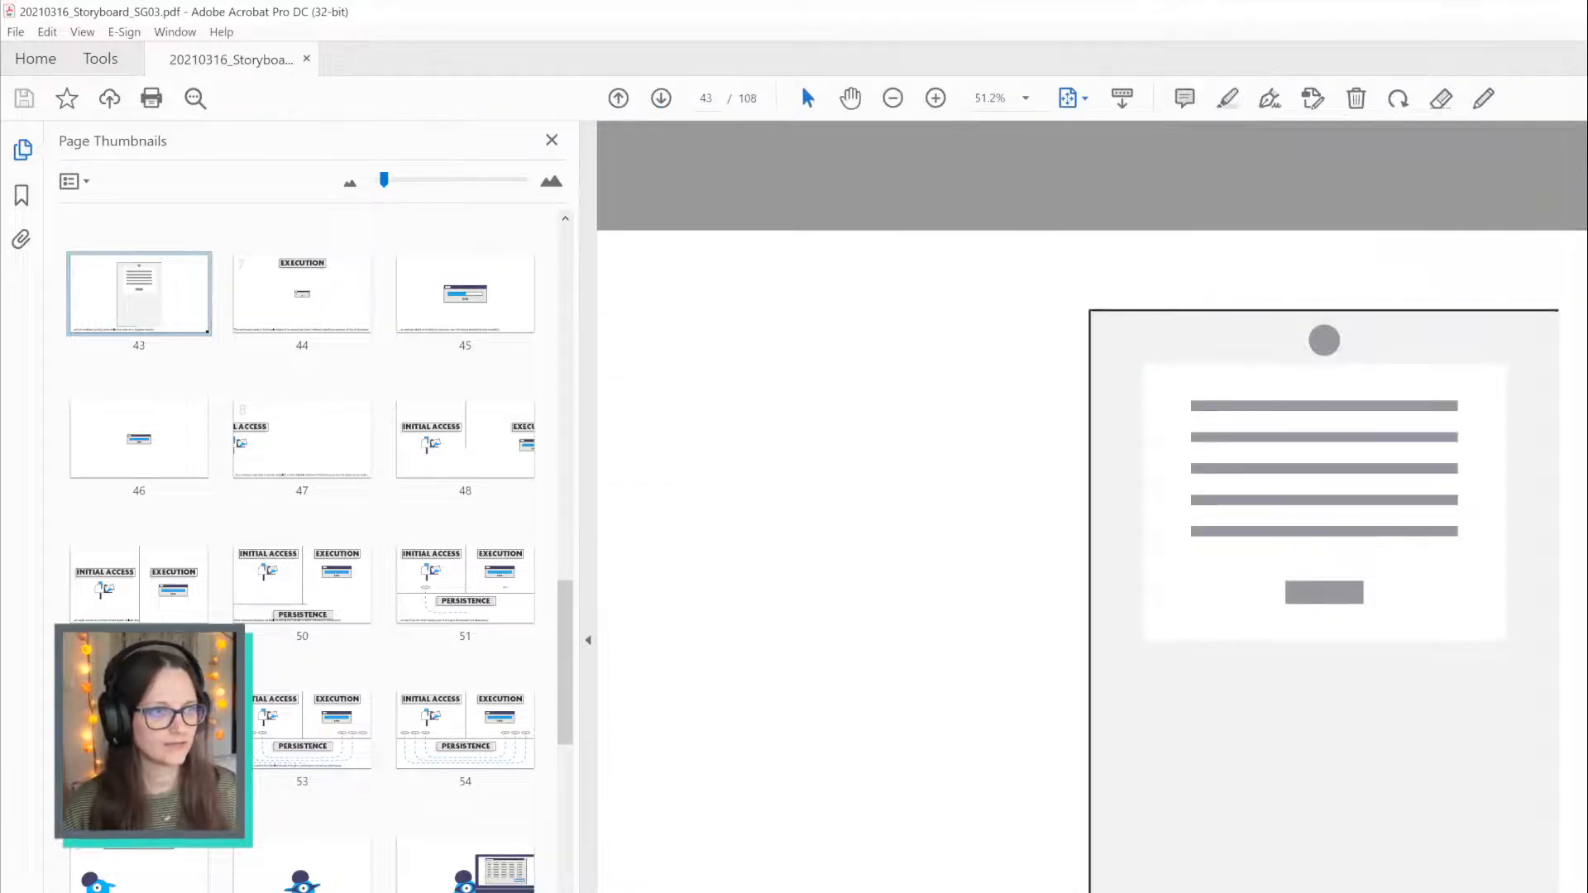
Resize the storyboard window so that it covers the full width and height of the After Effects workspace
{"action": "left_click_drag", "start_coordinate": [1174, 15], "coordinate": [1, 12]}
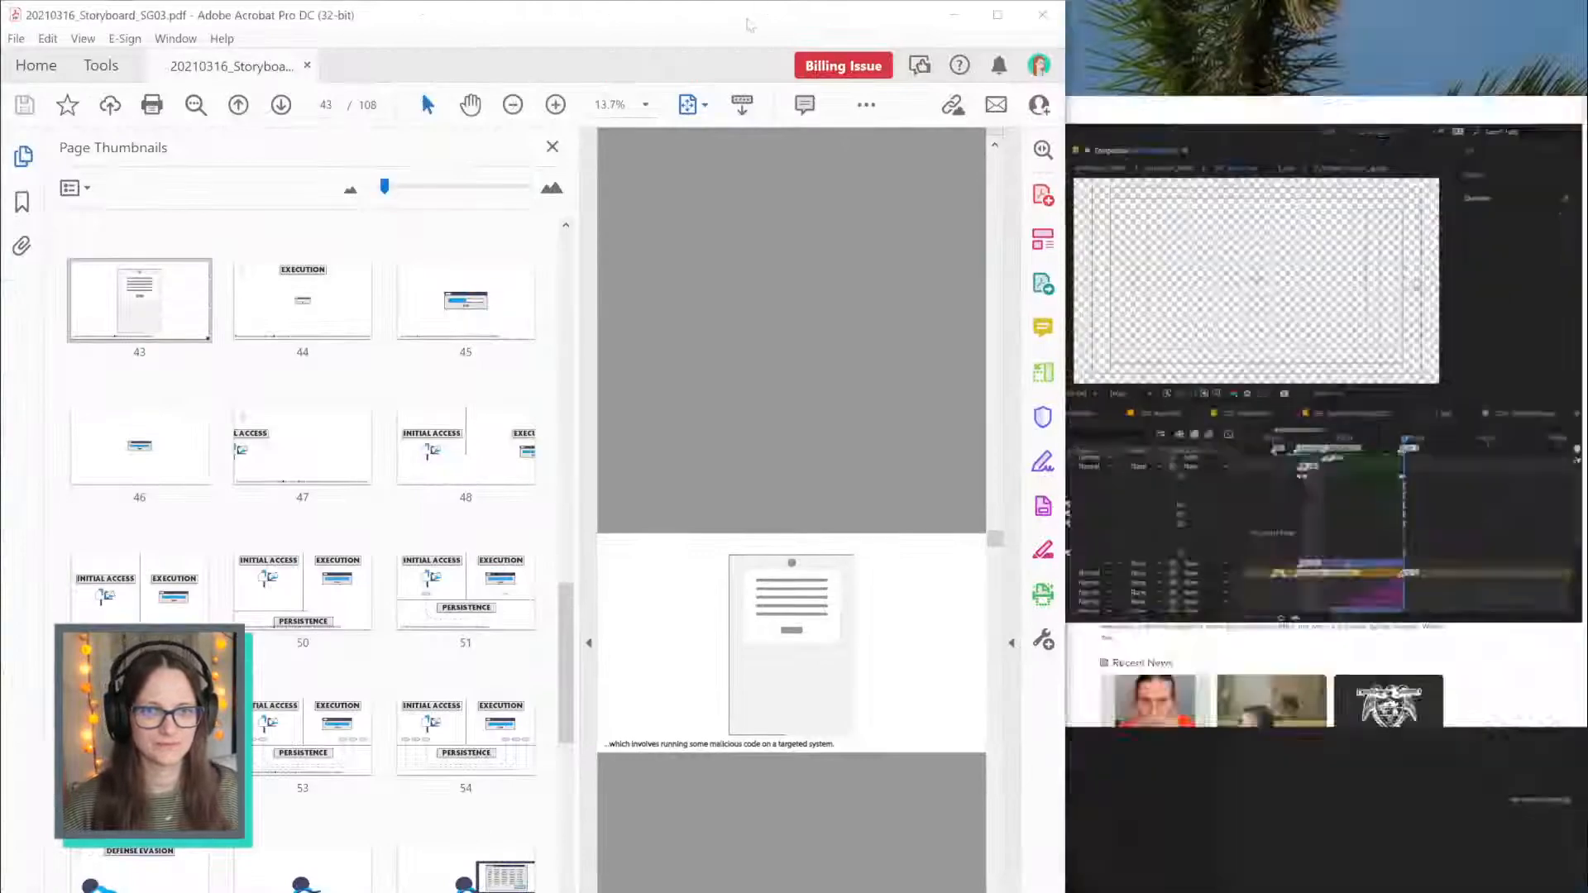
{"action": "left_click_drag", "start_coordinate": [1067, 57], "coordinate": [1587, 75]}
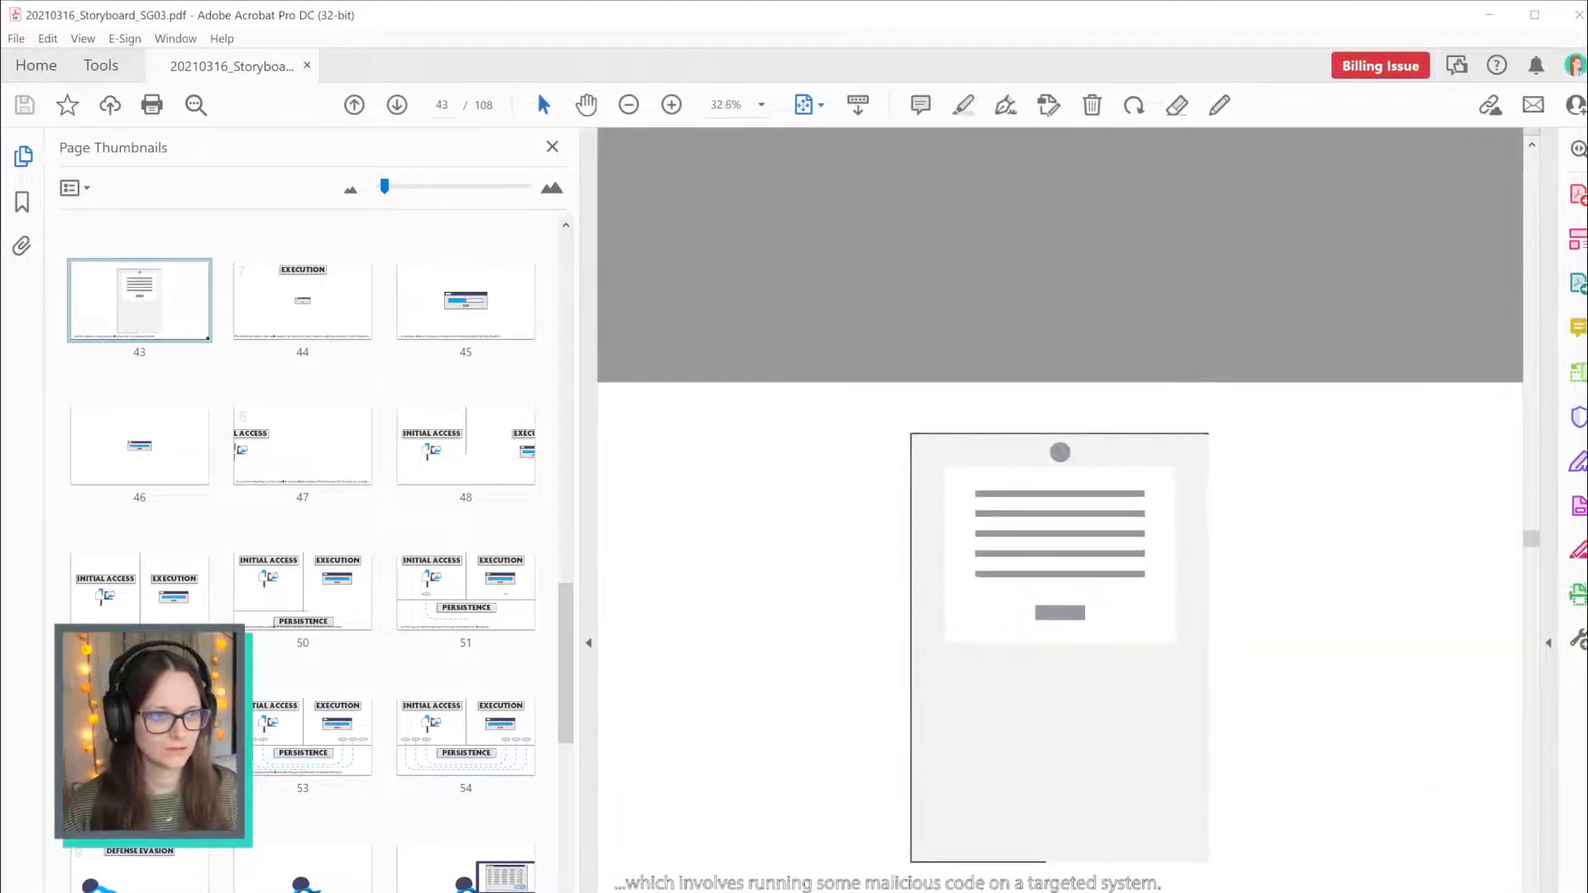
{"action": "key", "text": "super+Up"}
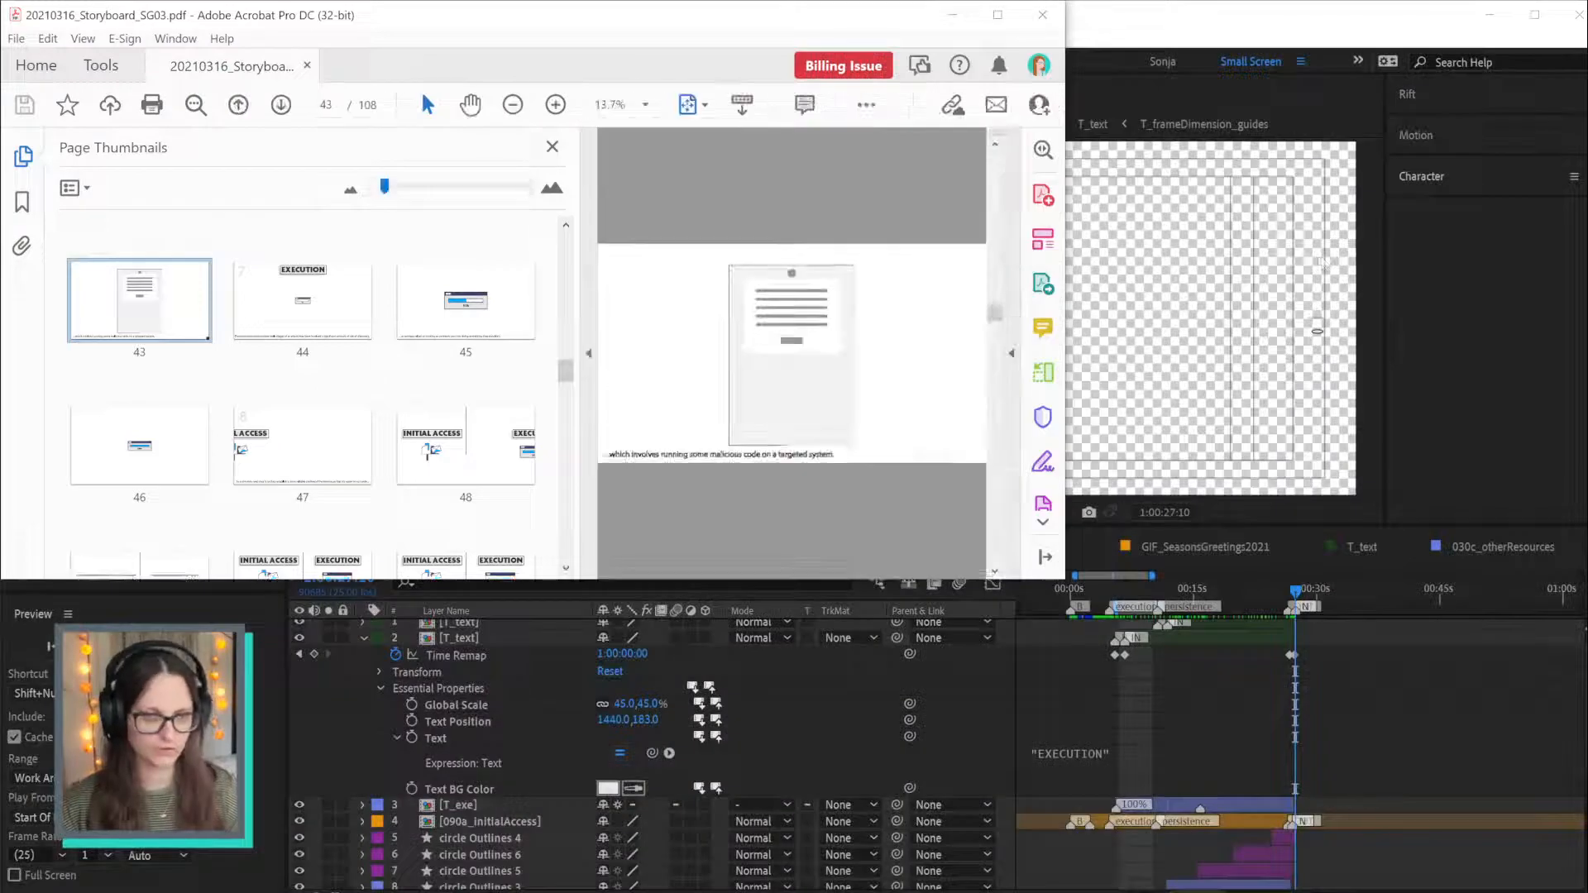
{"action": "left_click_drag", "start_coordinate": [1066, 83], "coordinate": [1587, 83]}
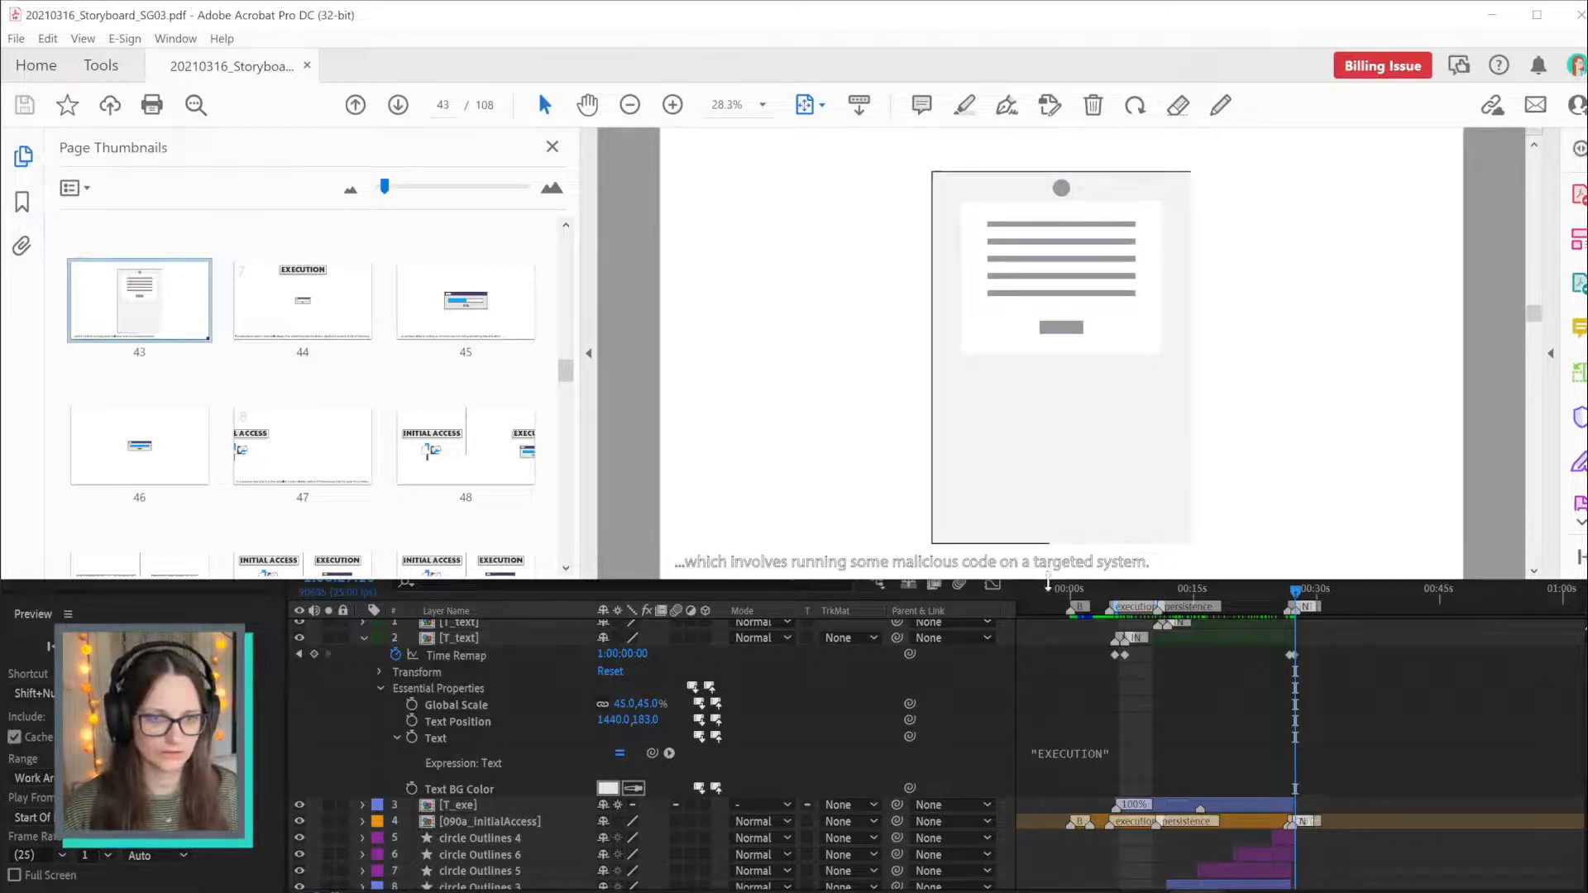
{"action": "left_click_drag", "start_coordinate": [1049, 585], "coordinate": [1037, 892]}
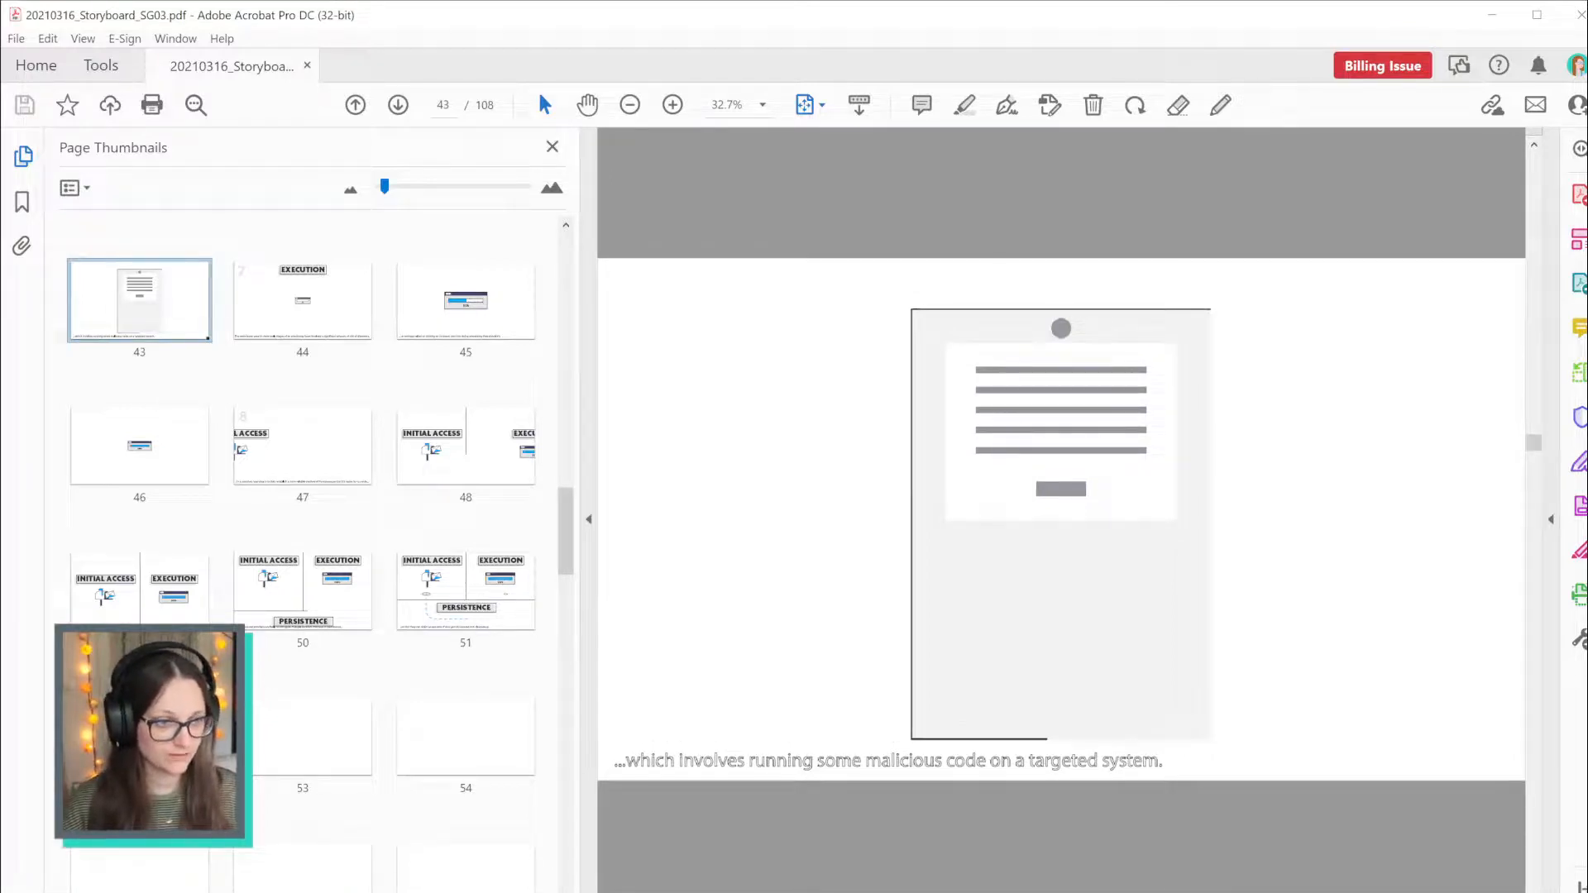
{"action": "left_click_drag", "start_coordinate": [1037, 892], "coordinate": [1041, 890]}
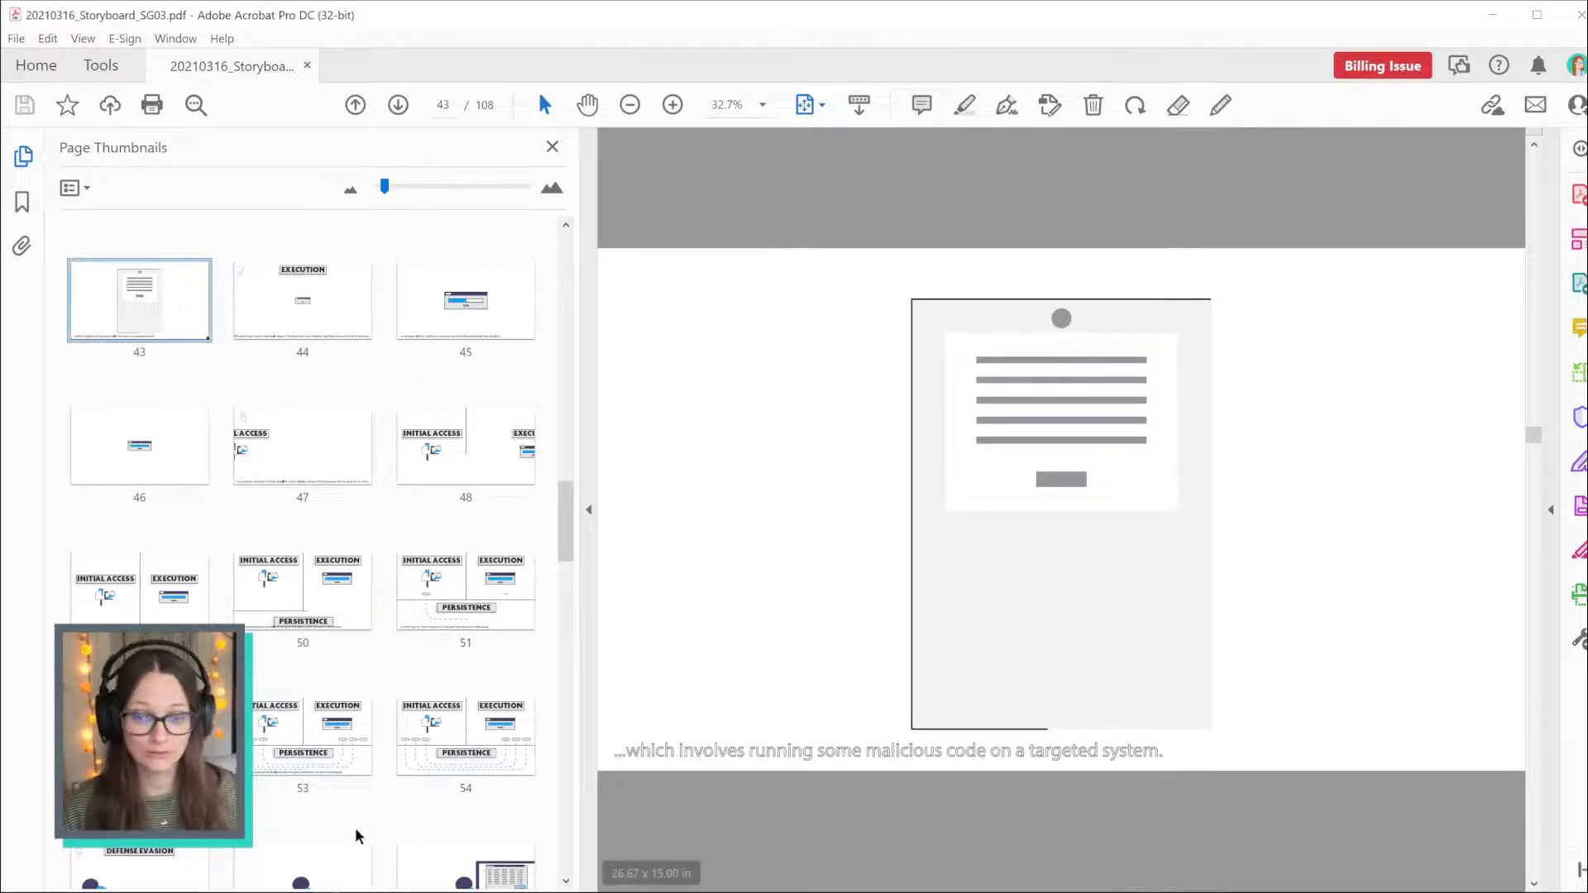
View storyboard page 54 with the finished persistence scene and page 55 with the Defense Evasion scene
{"action": "scroll", "coordinate": [369, 753], "scroll_direction": "down", "scroll_amount": 1}
{"action": "scroll", "coordinate": [368, 752], "scroll_direction": "down", "scroll_amount": 3}
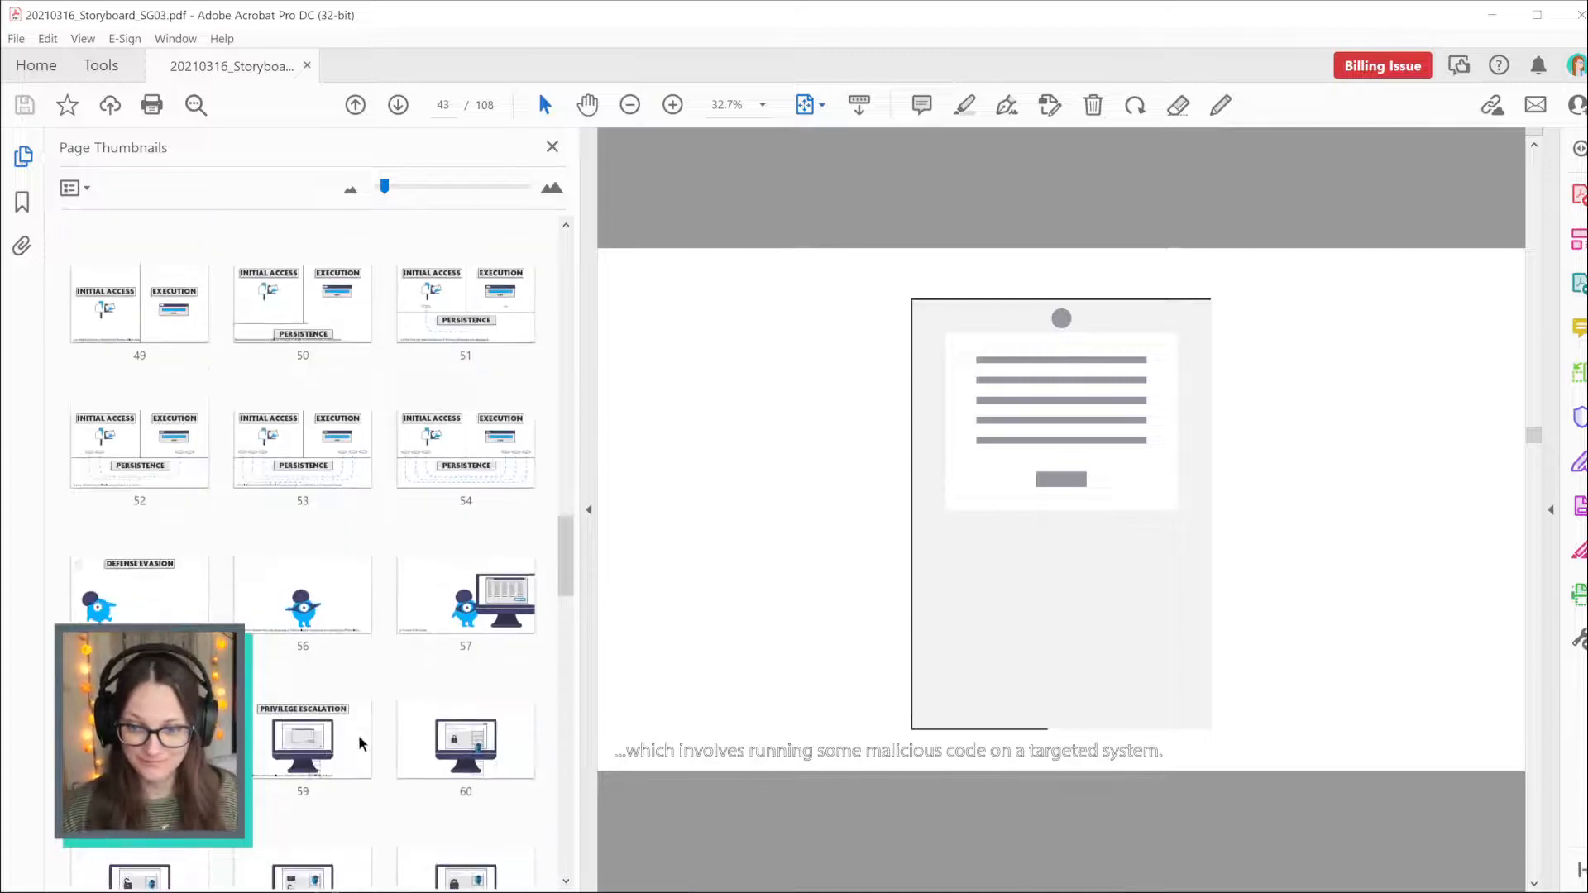
{"action": "left_click", "coordinate": [472, 485]}
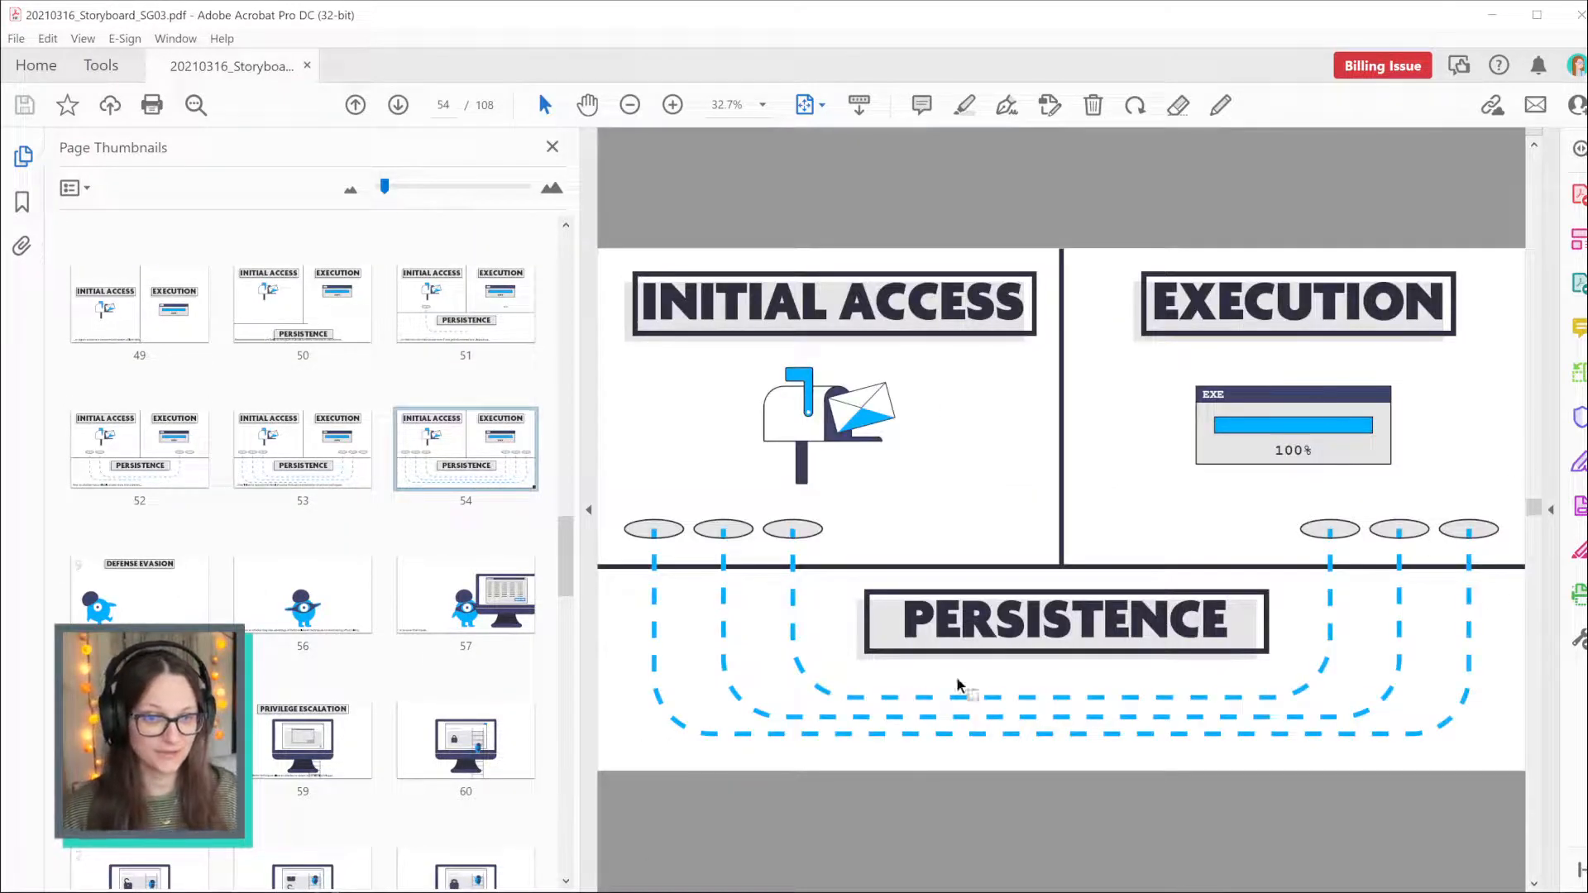
{"action": "left_click", "coordinate": [141, 591]}
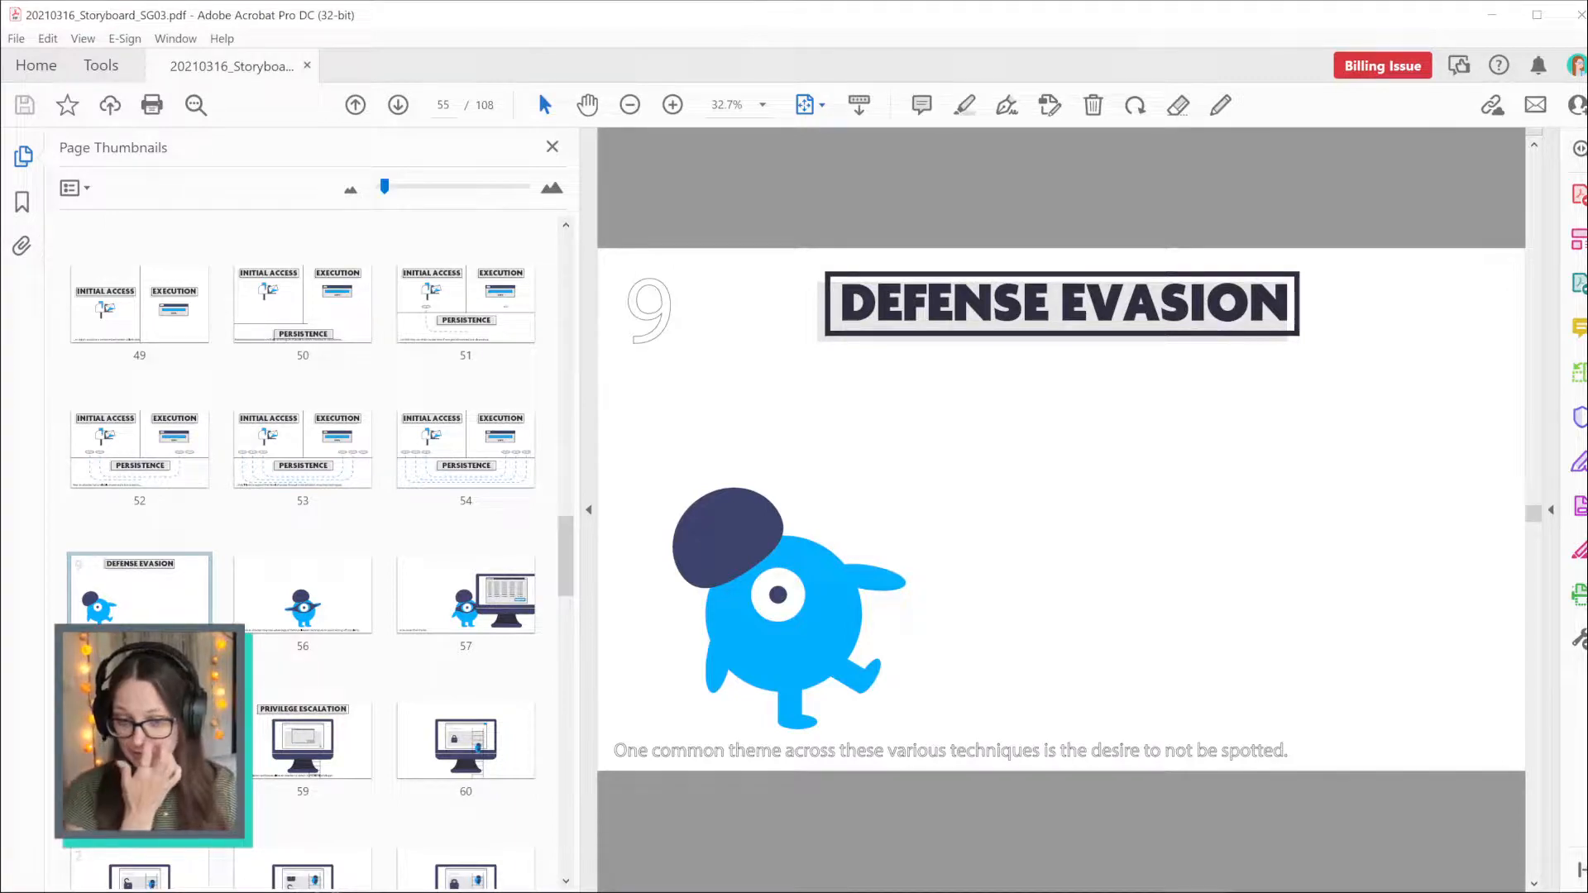
Switch to File Explorer and open the ai_scenes folder inside the project's 03_animation folder
{"action": "key", "text": "alt+Tab"}
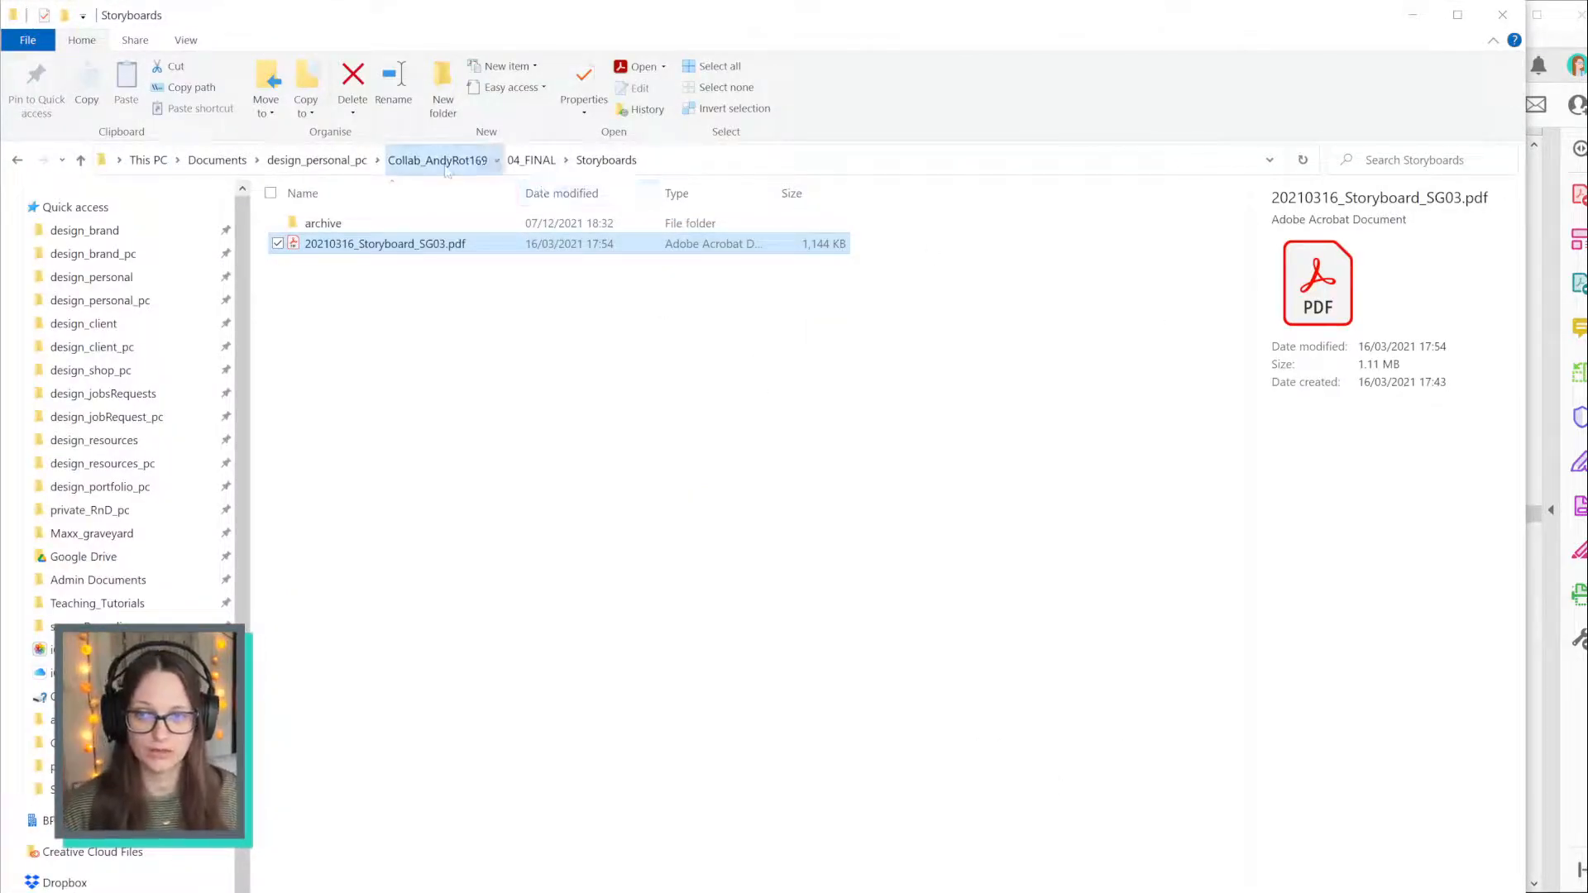
{"action": "left_click", "coordinate": [437, 160]}
{"action": "double_click", "coordinate": [339, 264]}
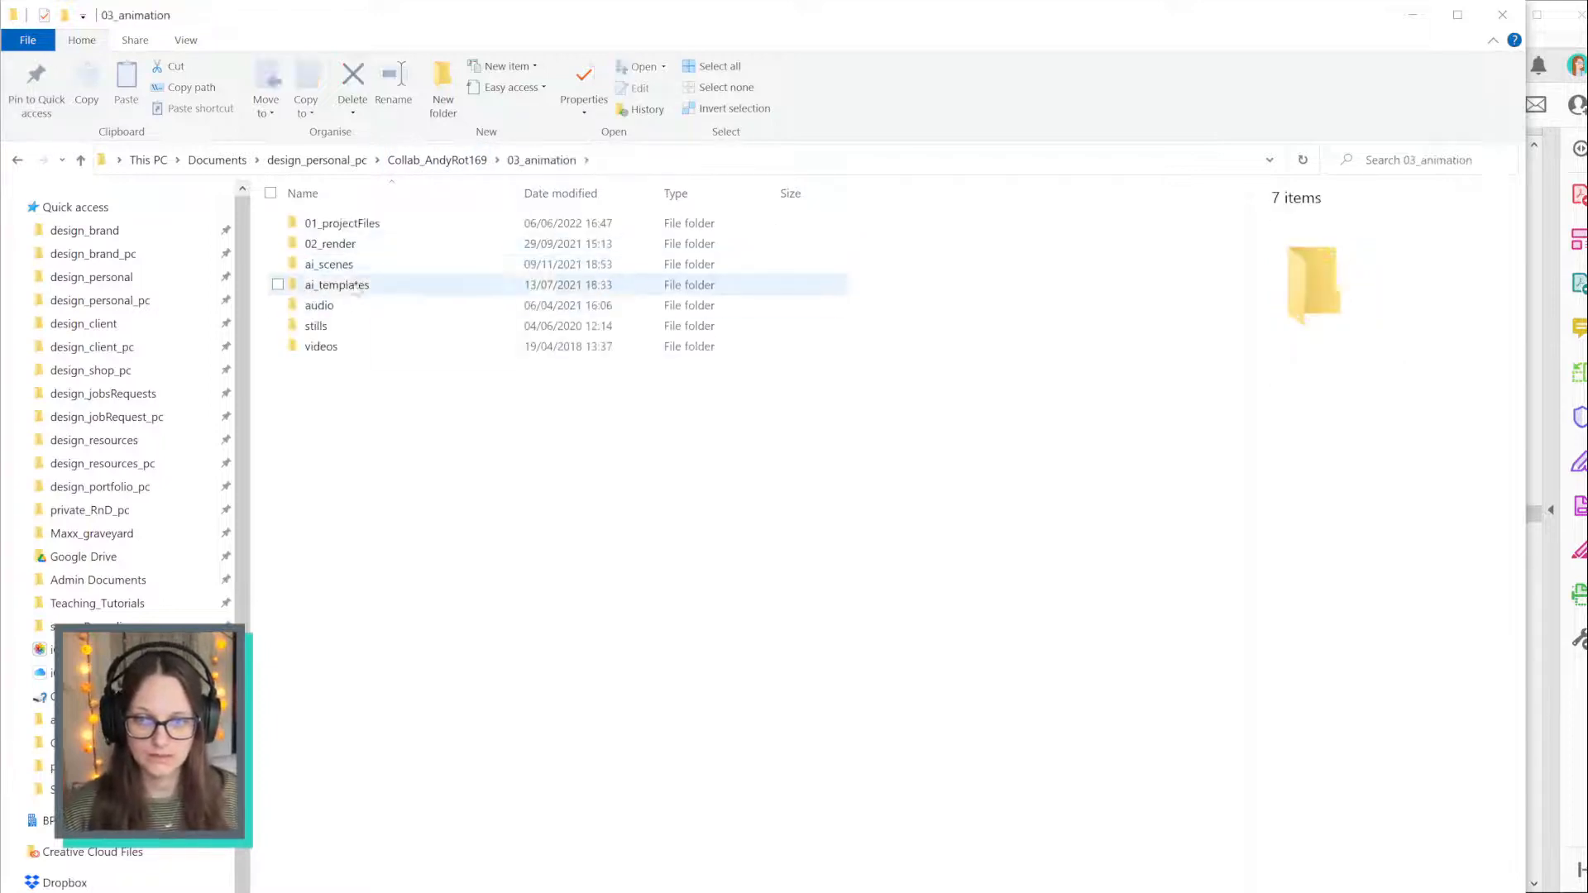
{"action": "double_click", "coordinate": [354, 264]}
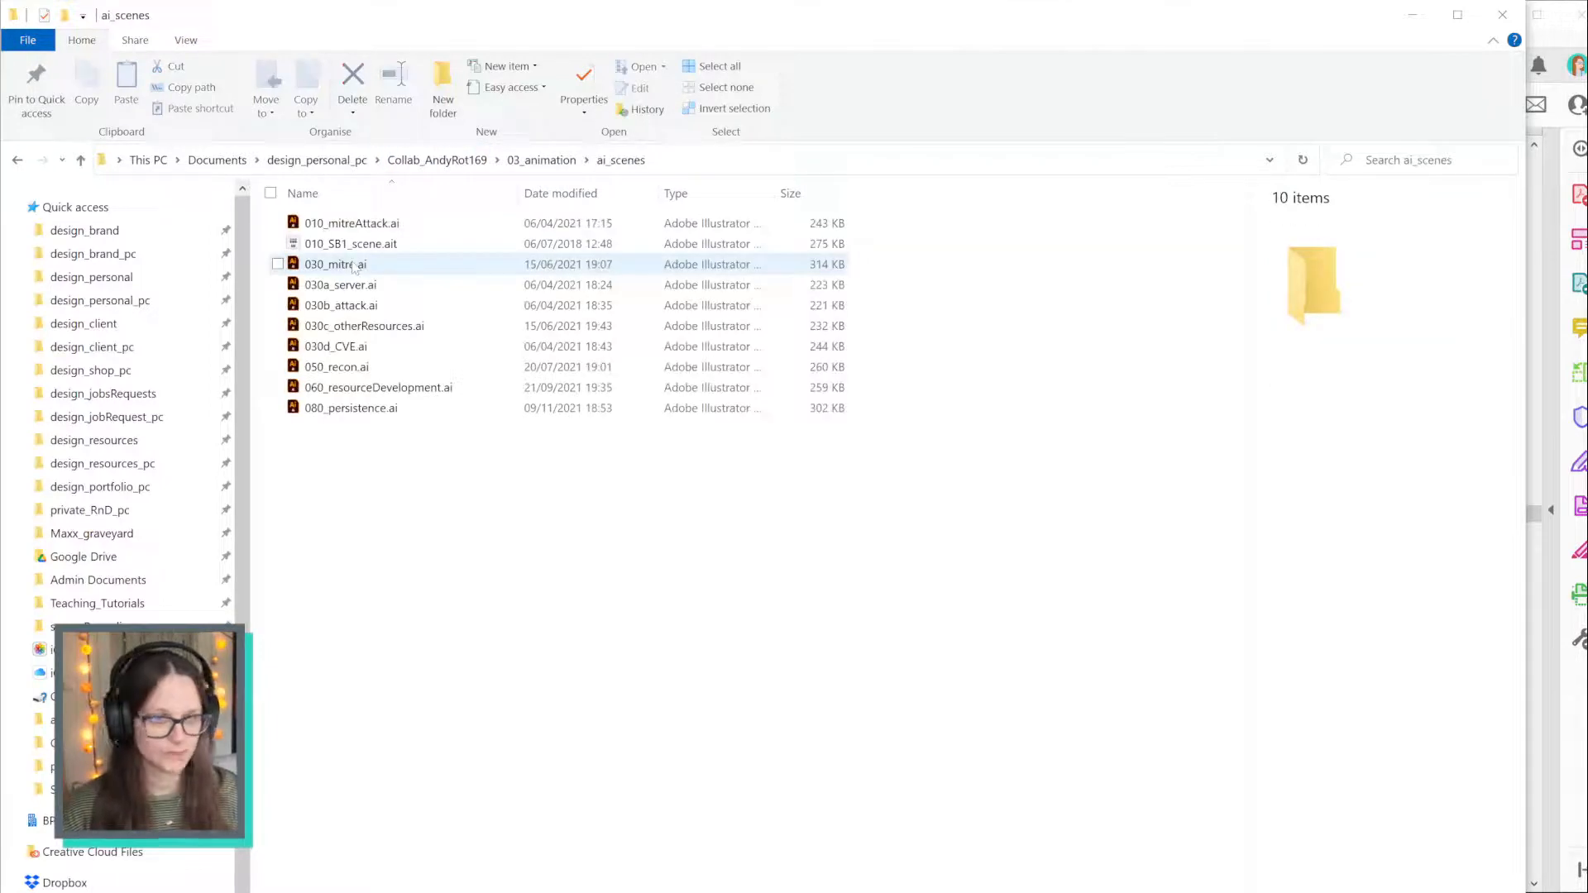
Hide the navigation pane in the ai_scenes window and select 080_persistence.ai
{"action": "left_click", "coordinate": [187, 41]}
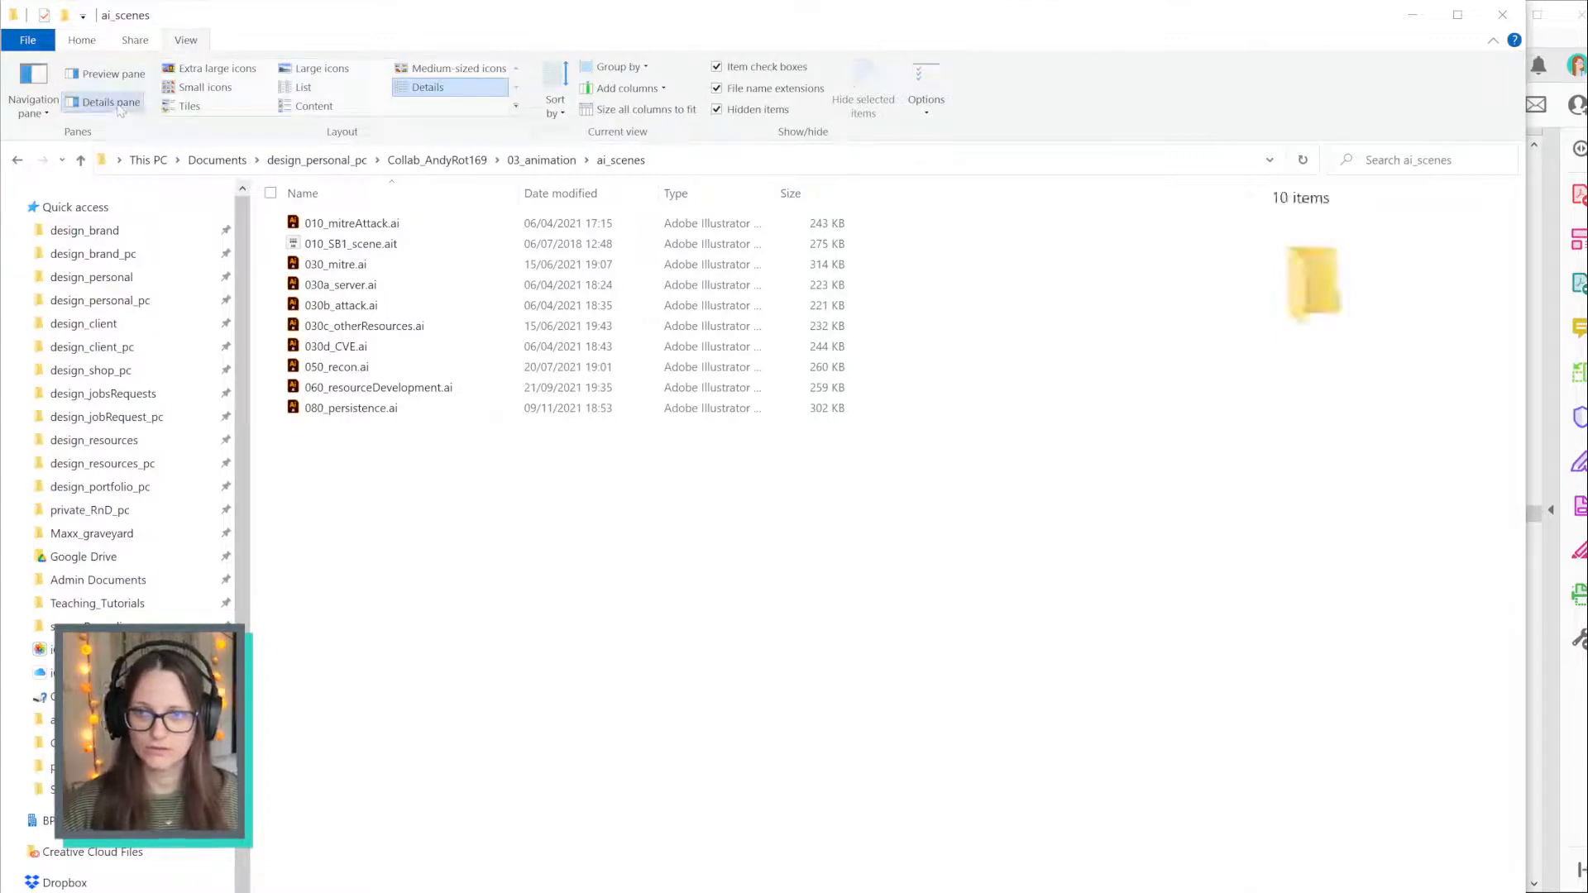
{"action": "left_click", "coordinate": [48, 113]}
{"action": "left_click", "coordinate": [73, 130]}
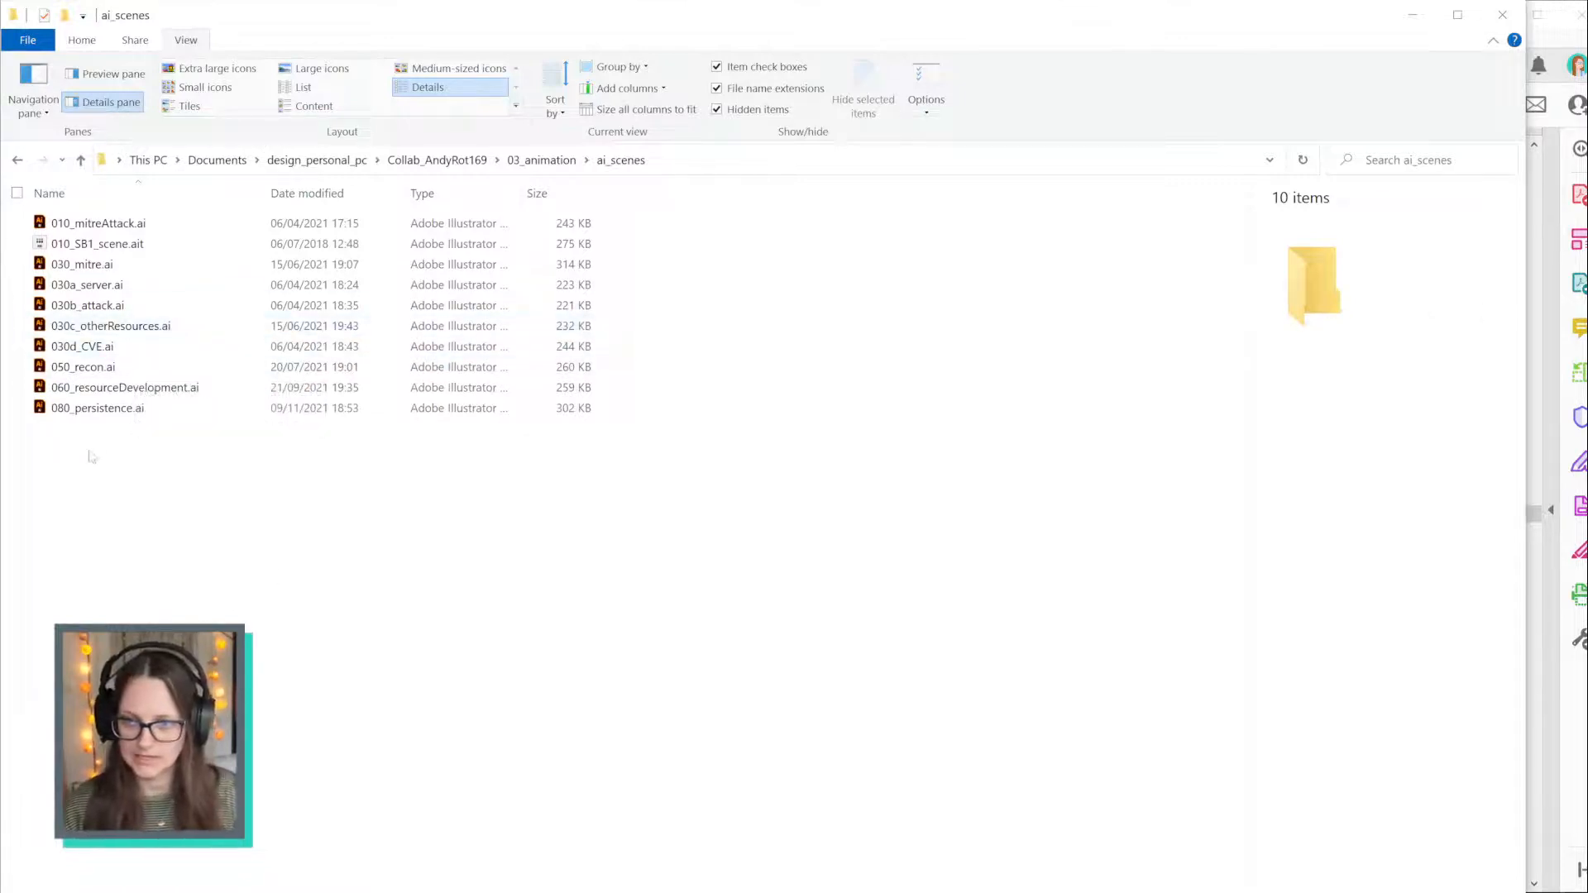
{"action": "left_click", "coordinate": [115, 419]}
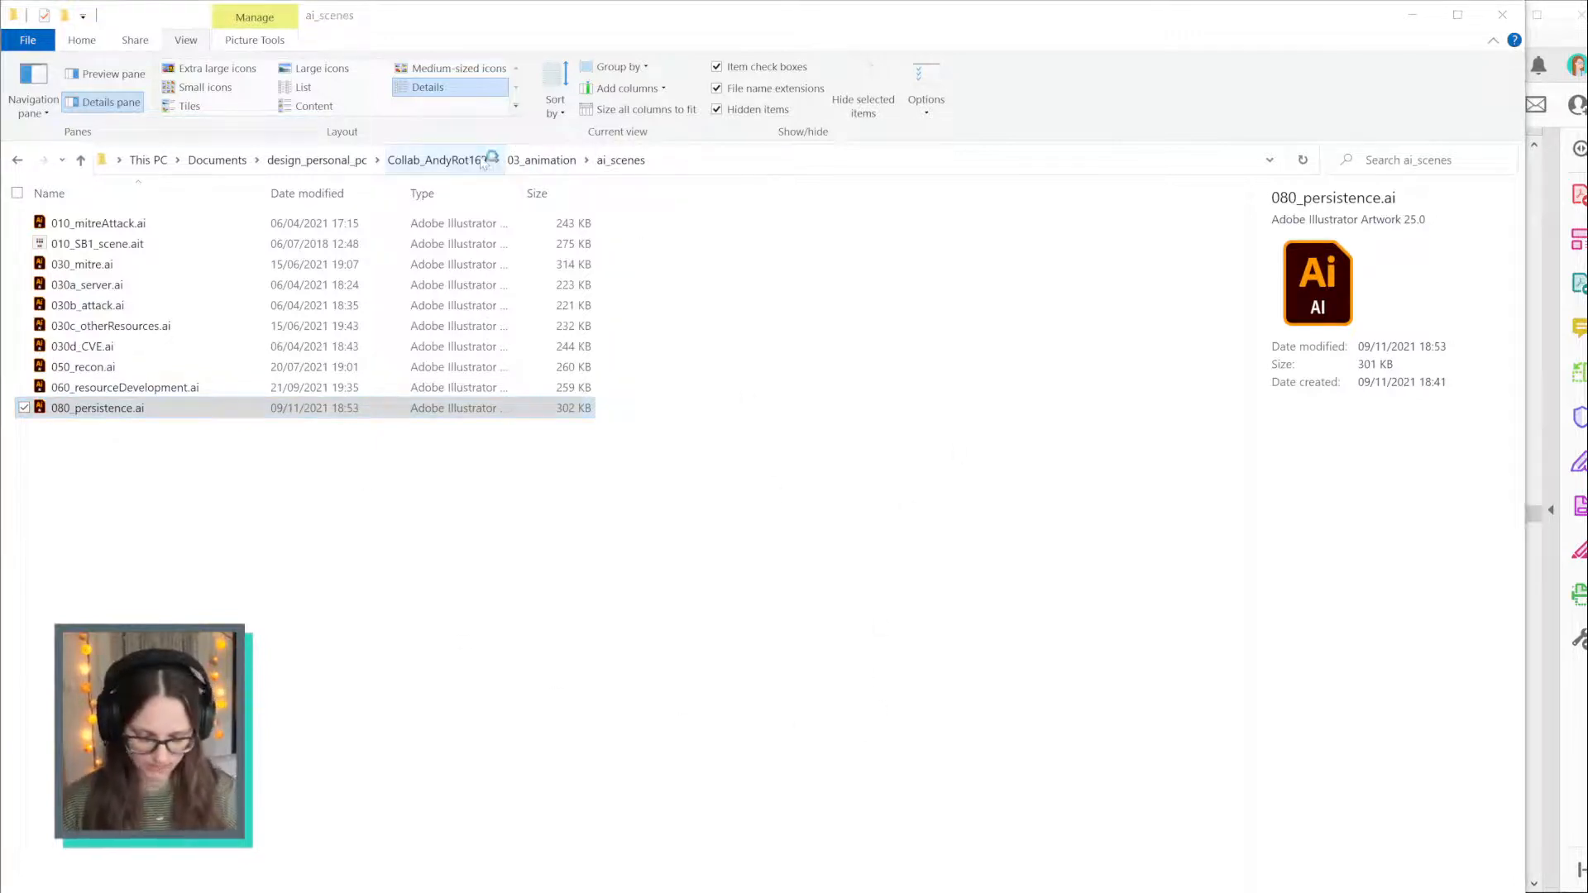
Open a second Explorer window, go to the project's 02_design folder, and open Storyboard02.ai in Illustrator
{"action": "key", "text": "ctrl+n"}
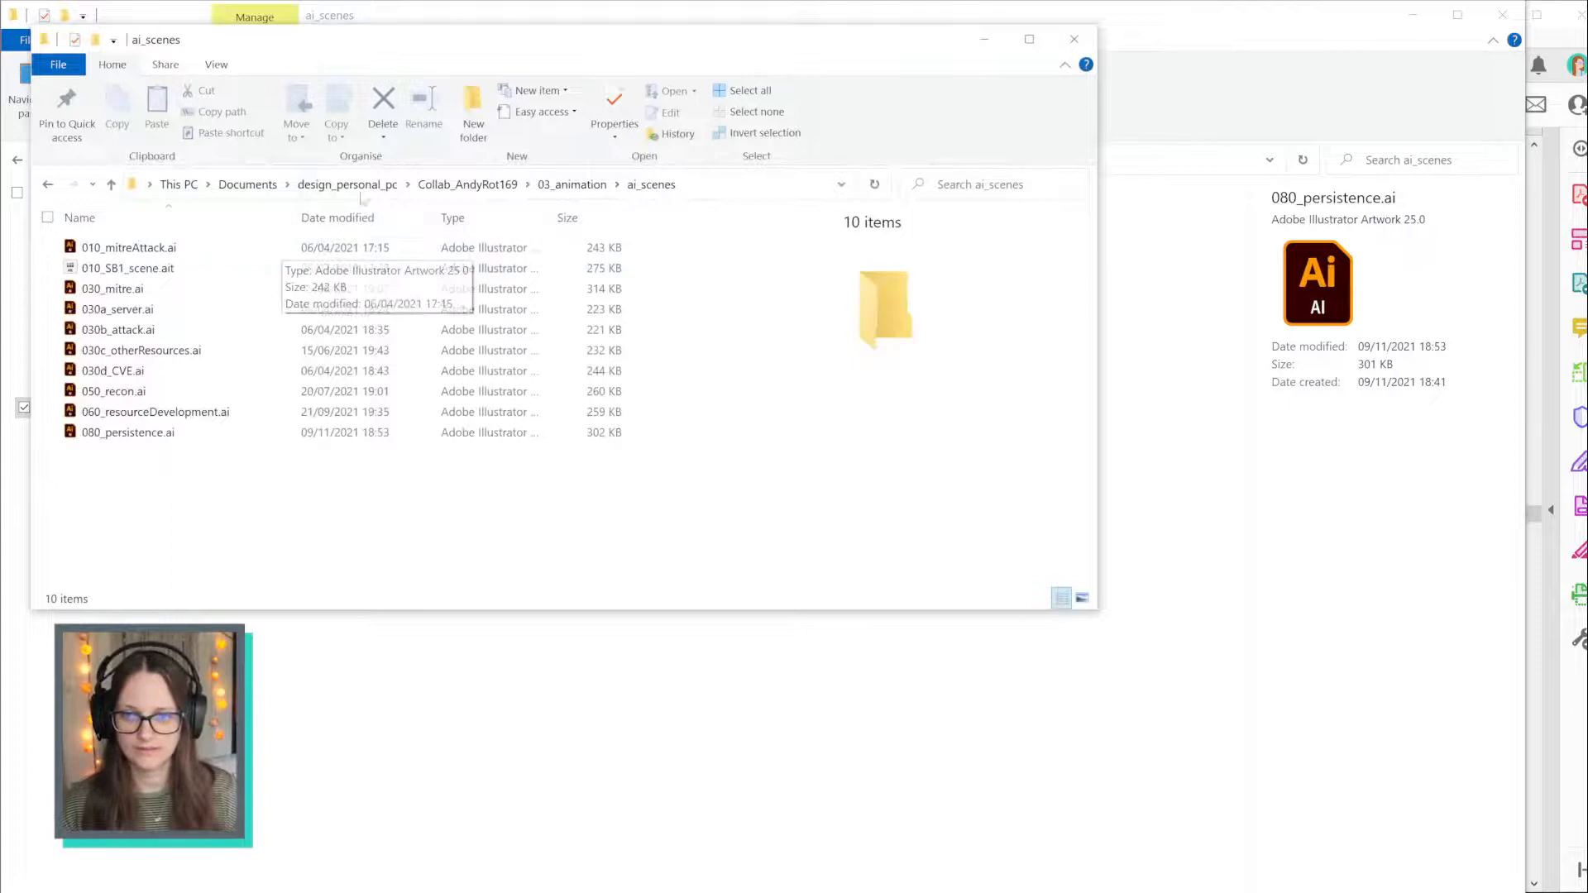
{"action": "left_click", "coordinate": [467, 184]}
{"action": "left_click", "coordinate": [106, 268]}
{"action": "double_click", "coordinate": [106, 268]}
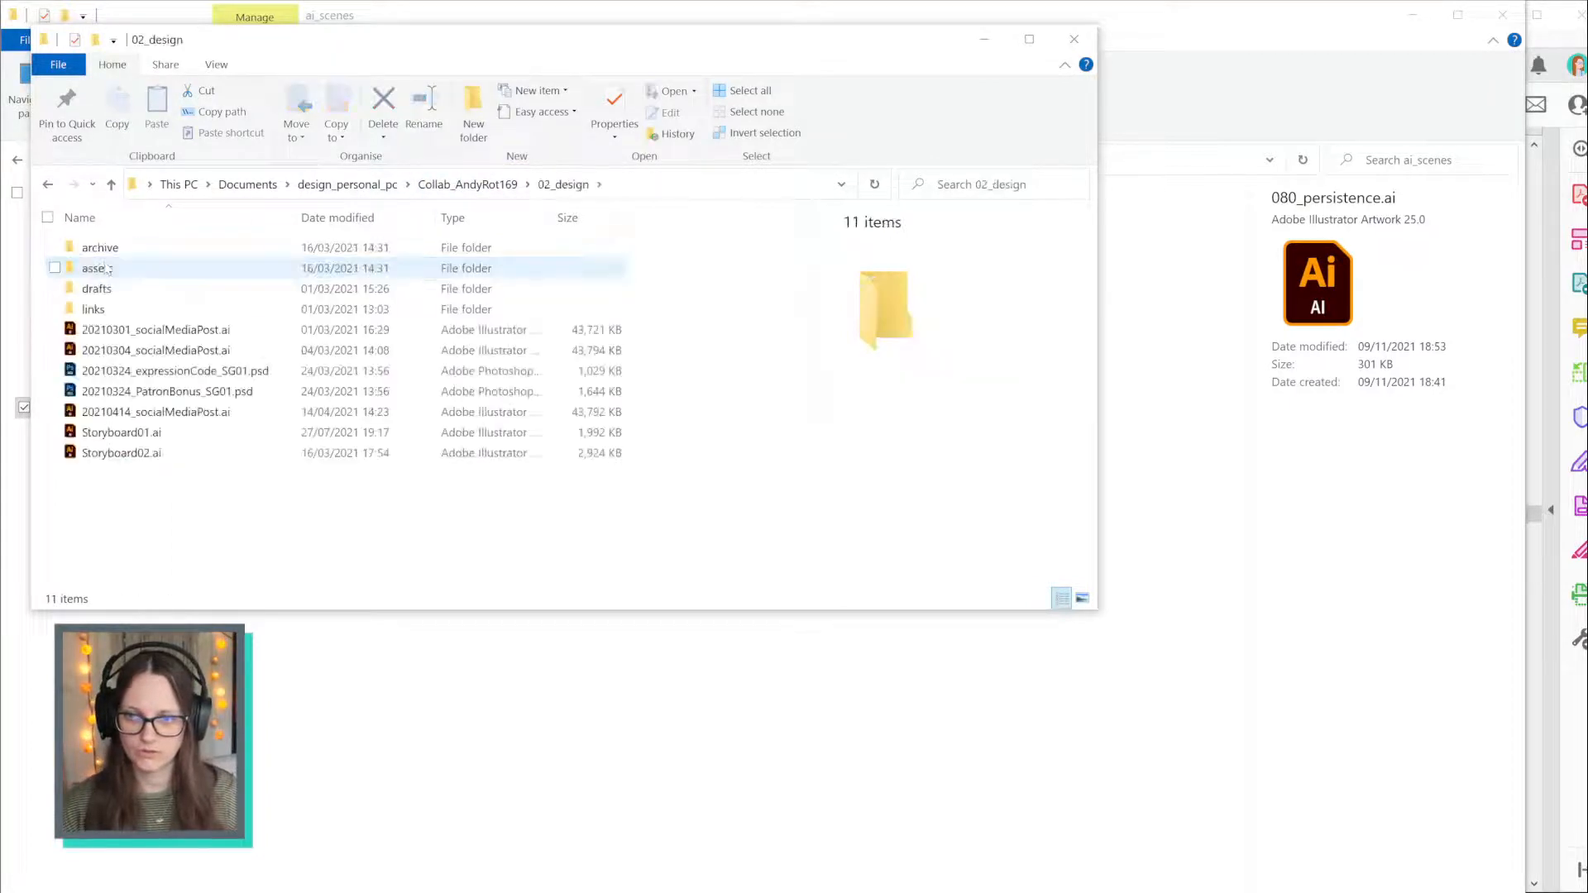
{"action": "left_click", "coordinate": [139, 456]}
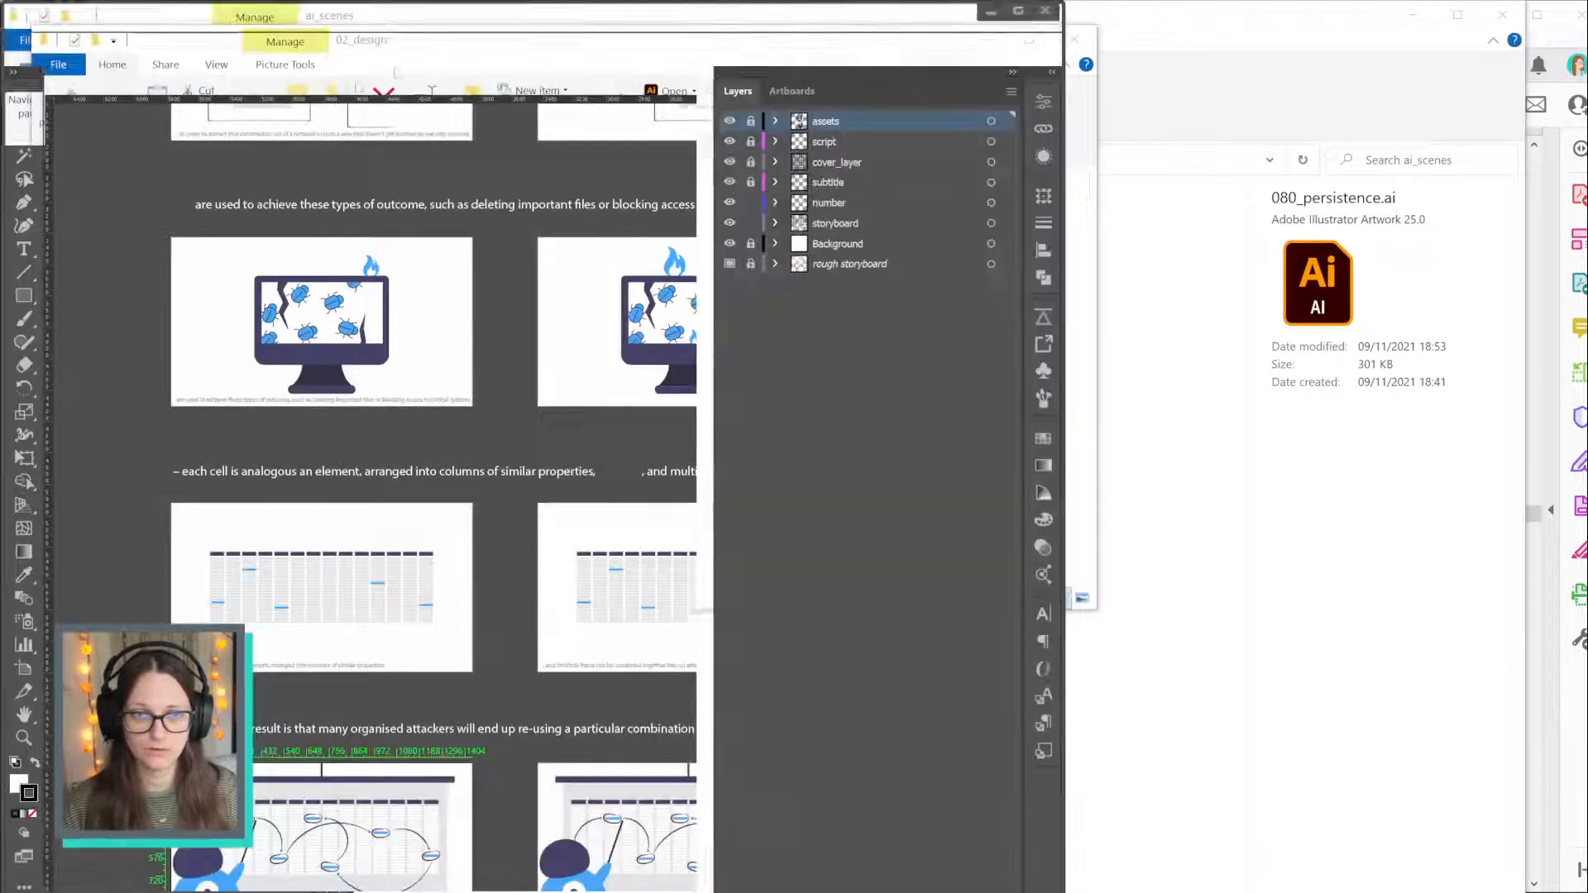
Widen the Illustrator window to the screen's full width and find the Defense Evasion and Privilege Escalation frames
{"action": "left_click_drag", "start_coordinate": [1065, 194], "coordinate": [1587, 215]}
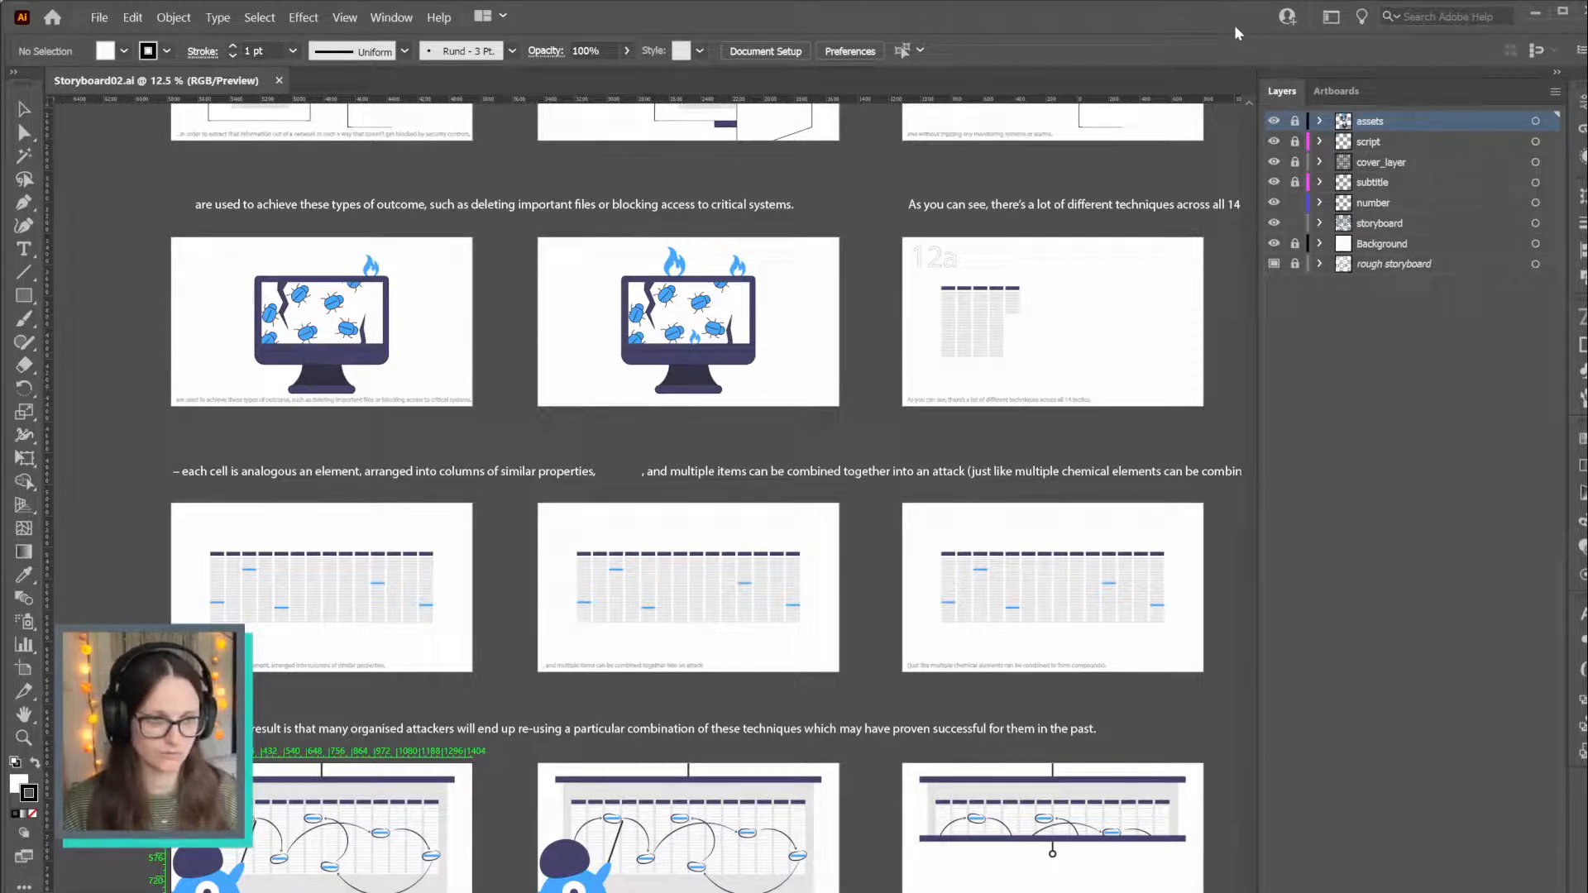
{"action": "scroll", "coordinate": [1026, 718], "scroll_direction": "down", "scroll_amount": 2}
{"action": "scroll", "coordinate": [1024, 736], "scroll_direction": "up", "scroll_amount": 3}
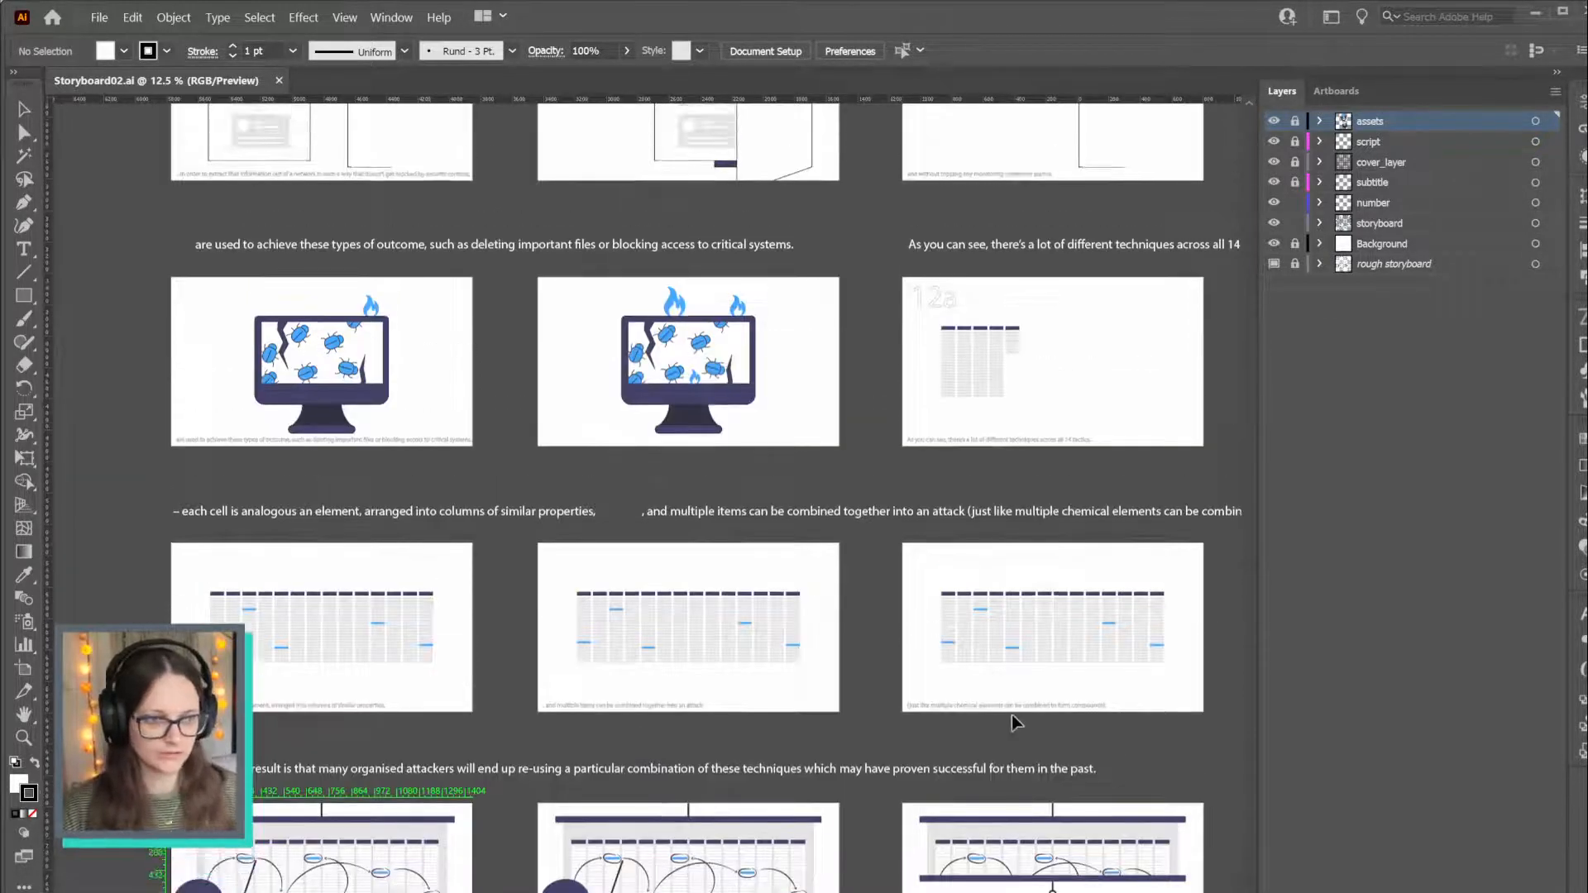
{"action": "scroll", "coordinate": [1011, 715], "scroll_direction": "up", "scroll_amount": 2}
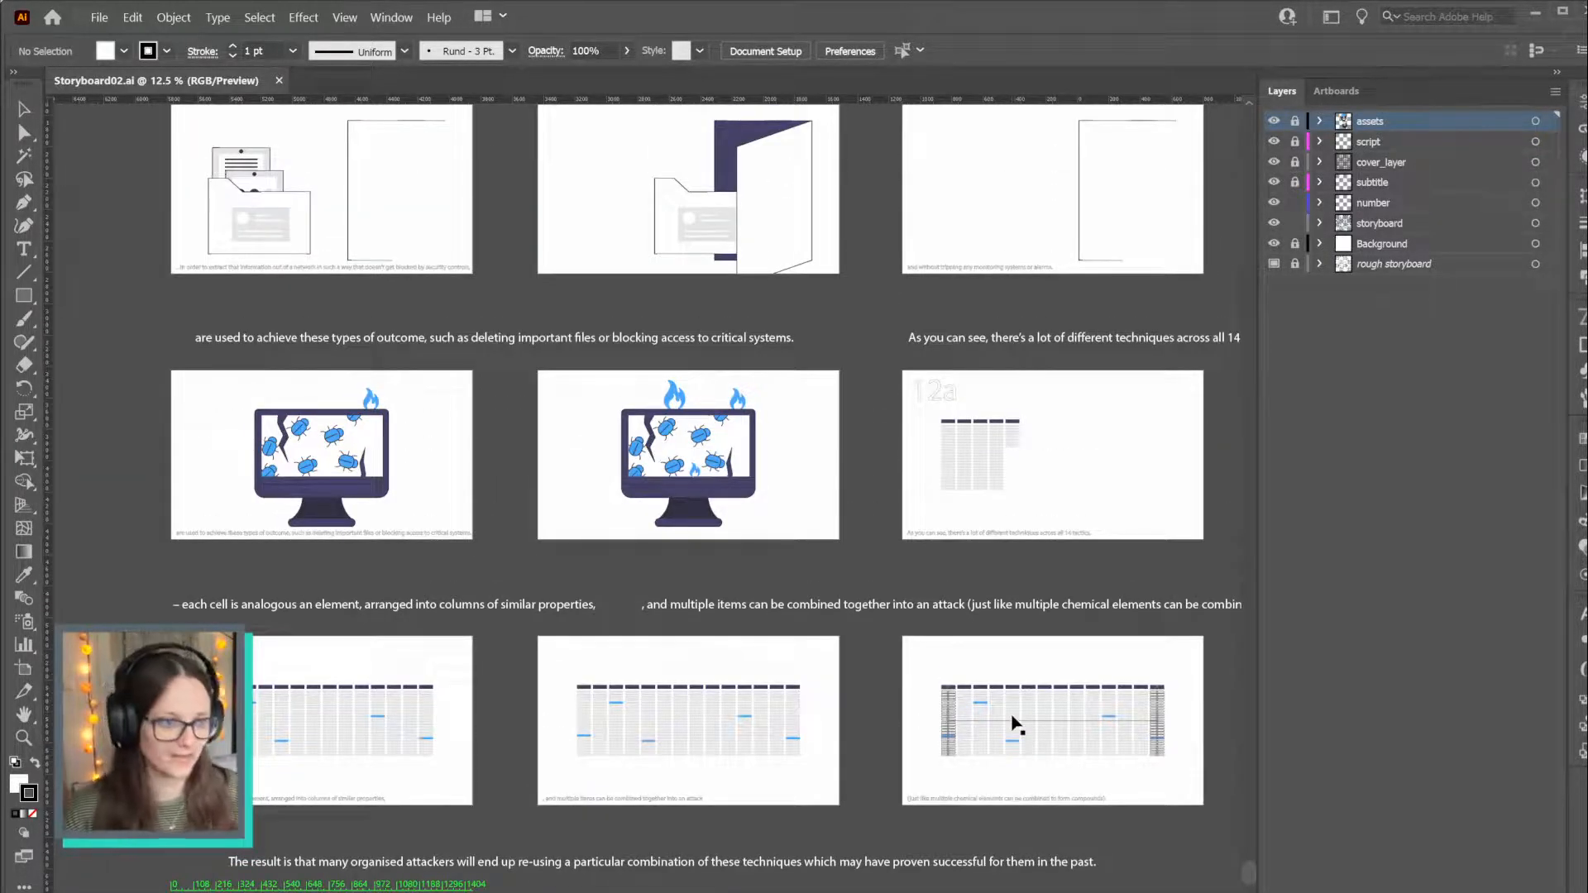
{"action": "scroll", "coordinate": [943, 759], "scroll_direction": "up", "scroll_amount": 1}
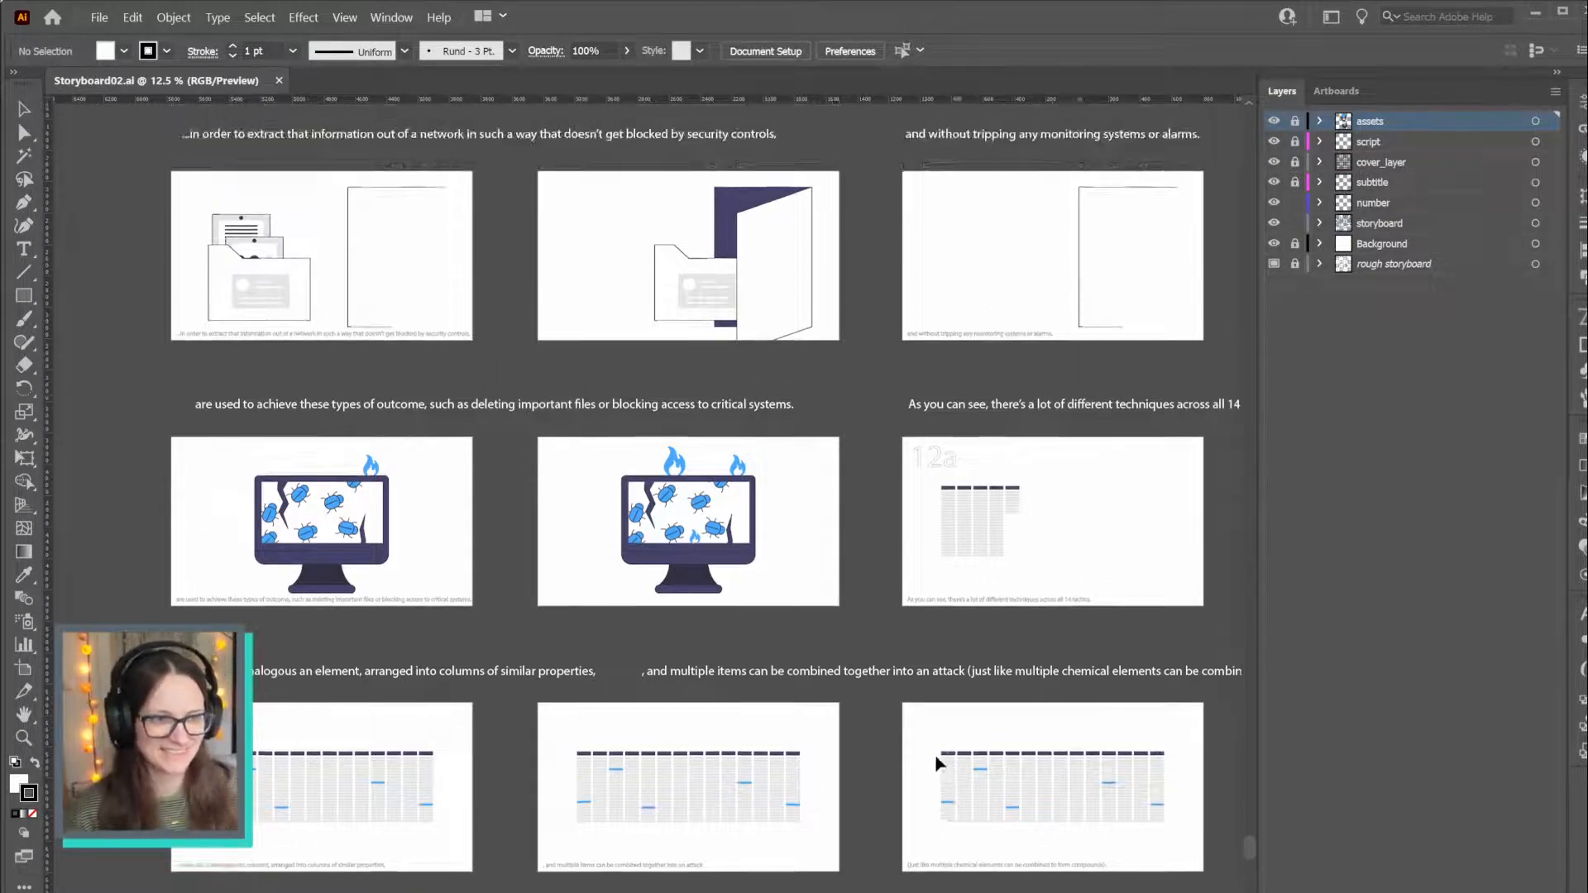
{"action": "scroll", "coordinate": [938, 763], "scroll_direction": "up", "scroll_amount": 5}
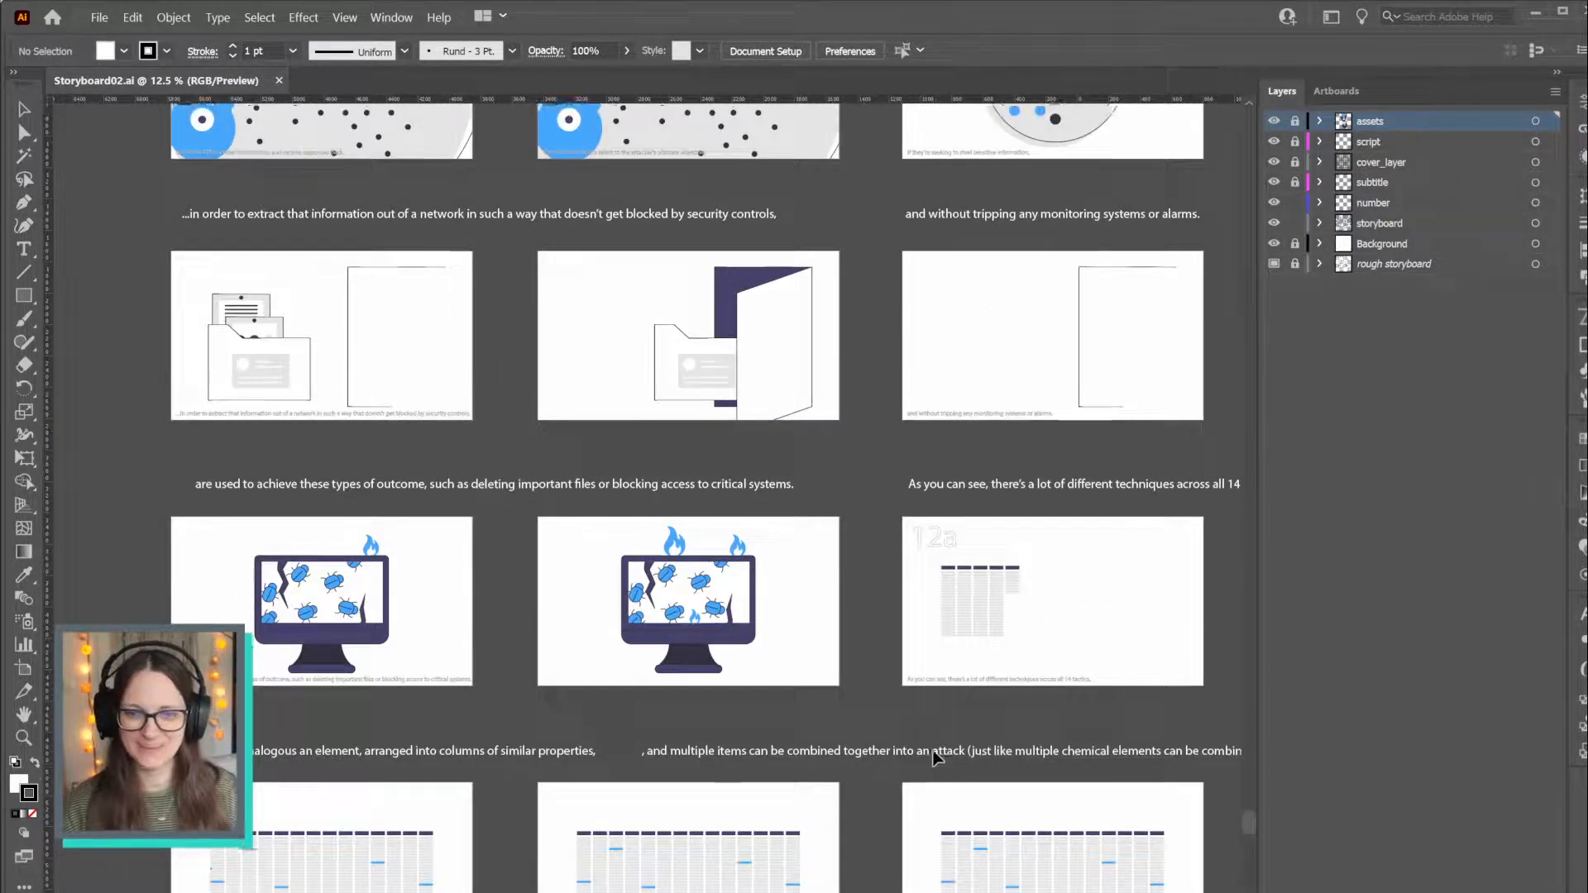
{"action": "scroll", "coordinate": [935, 755], "scroll_direction": "up", "scroll_amount": 12}
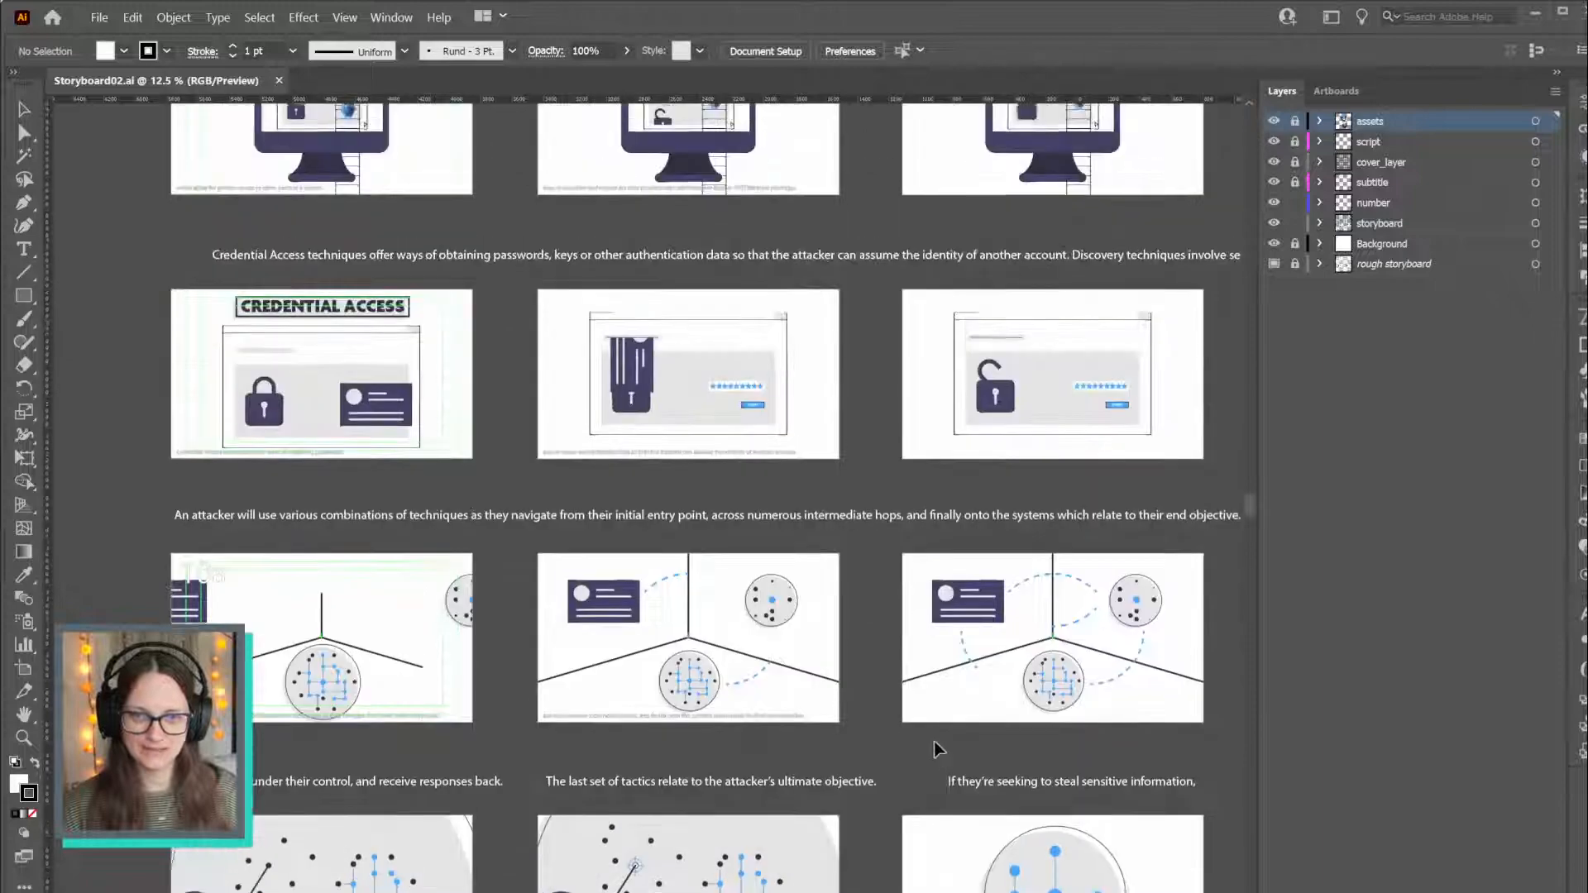
{"action": "scroll", "coordinate": [938, 749], "scroll_direction": "up", "scroll_amount": 5}
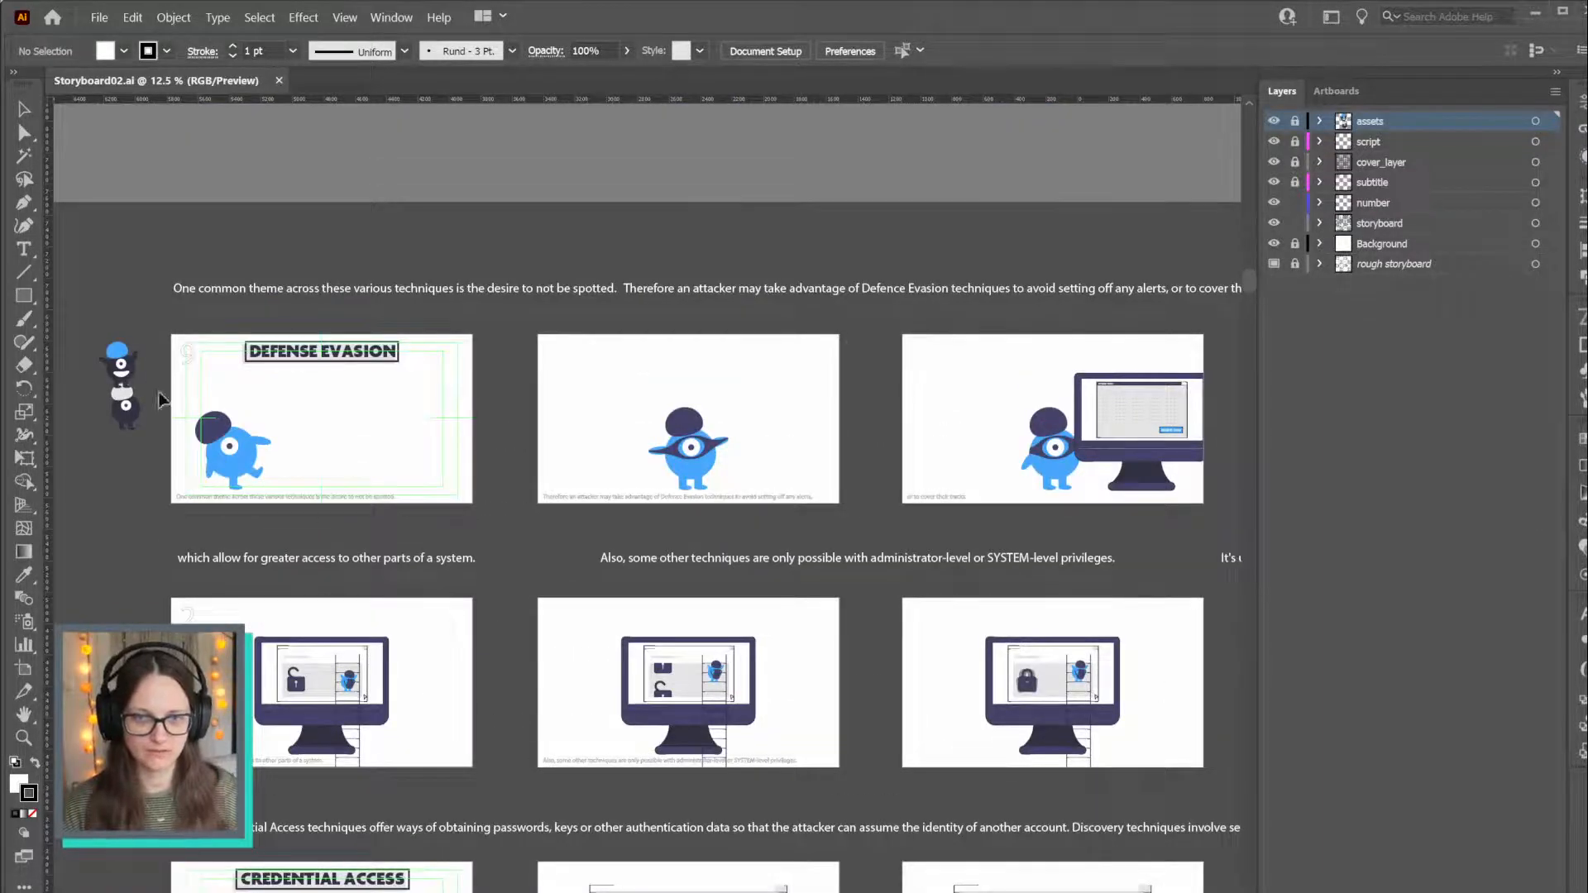
{"action": "left_click_drag", "start_coordinate": [965, 552], "coordinate": [287, 560]}
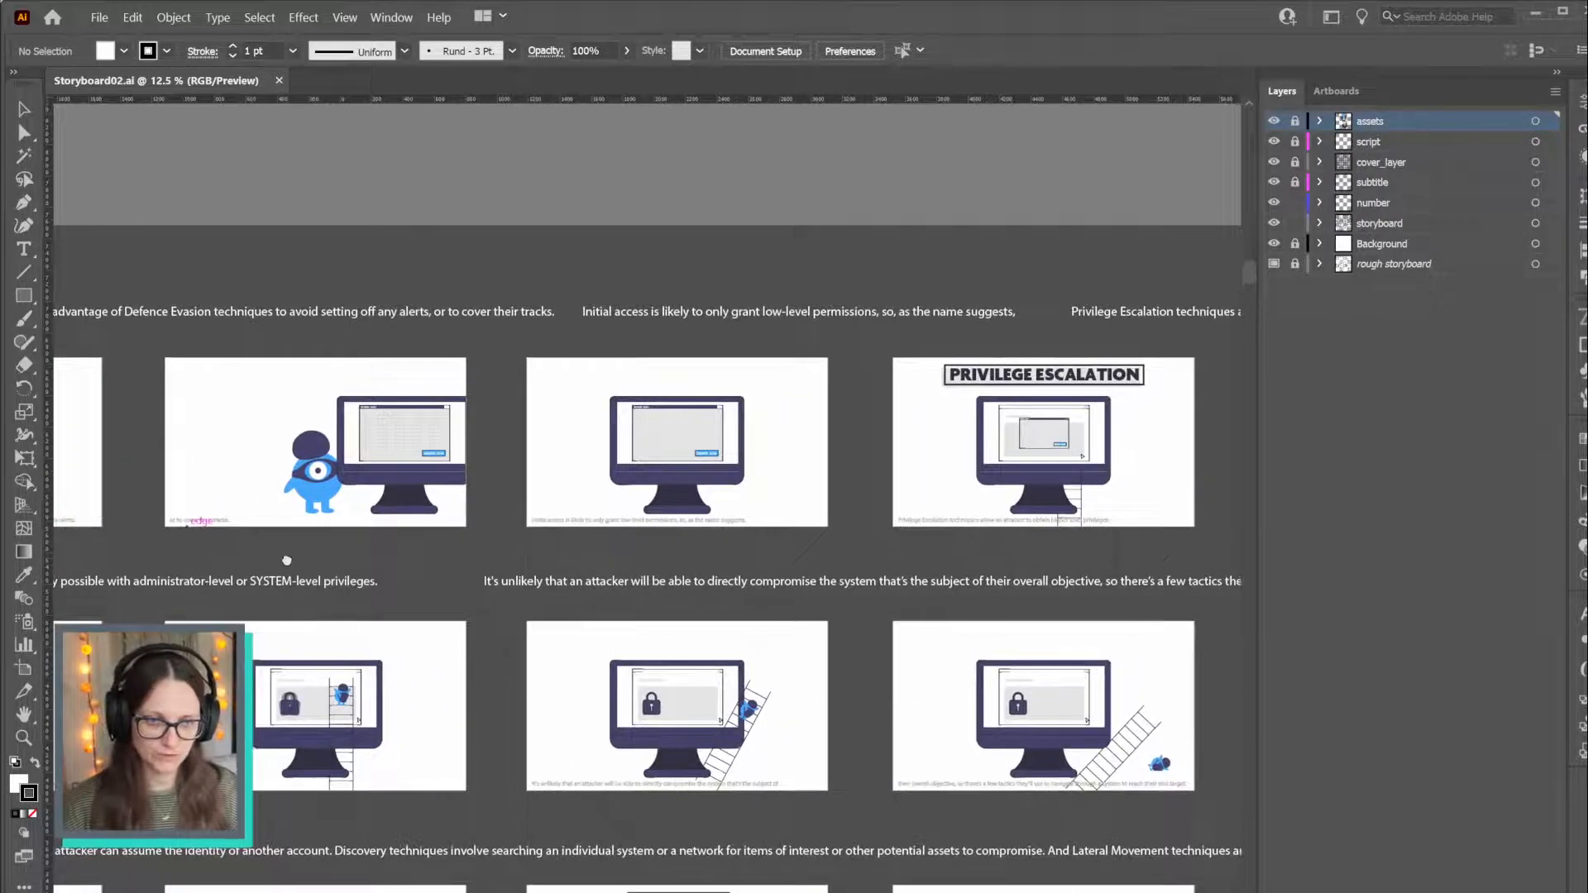
{"action": "left_click_drag", "start_coordinate": [565, 538], "coordinate": [907, 499]}
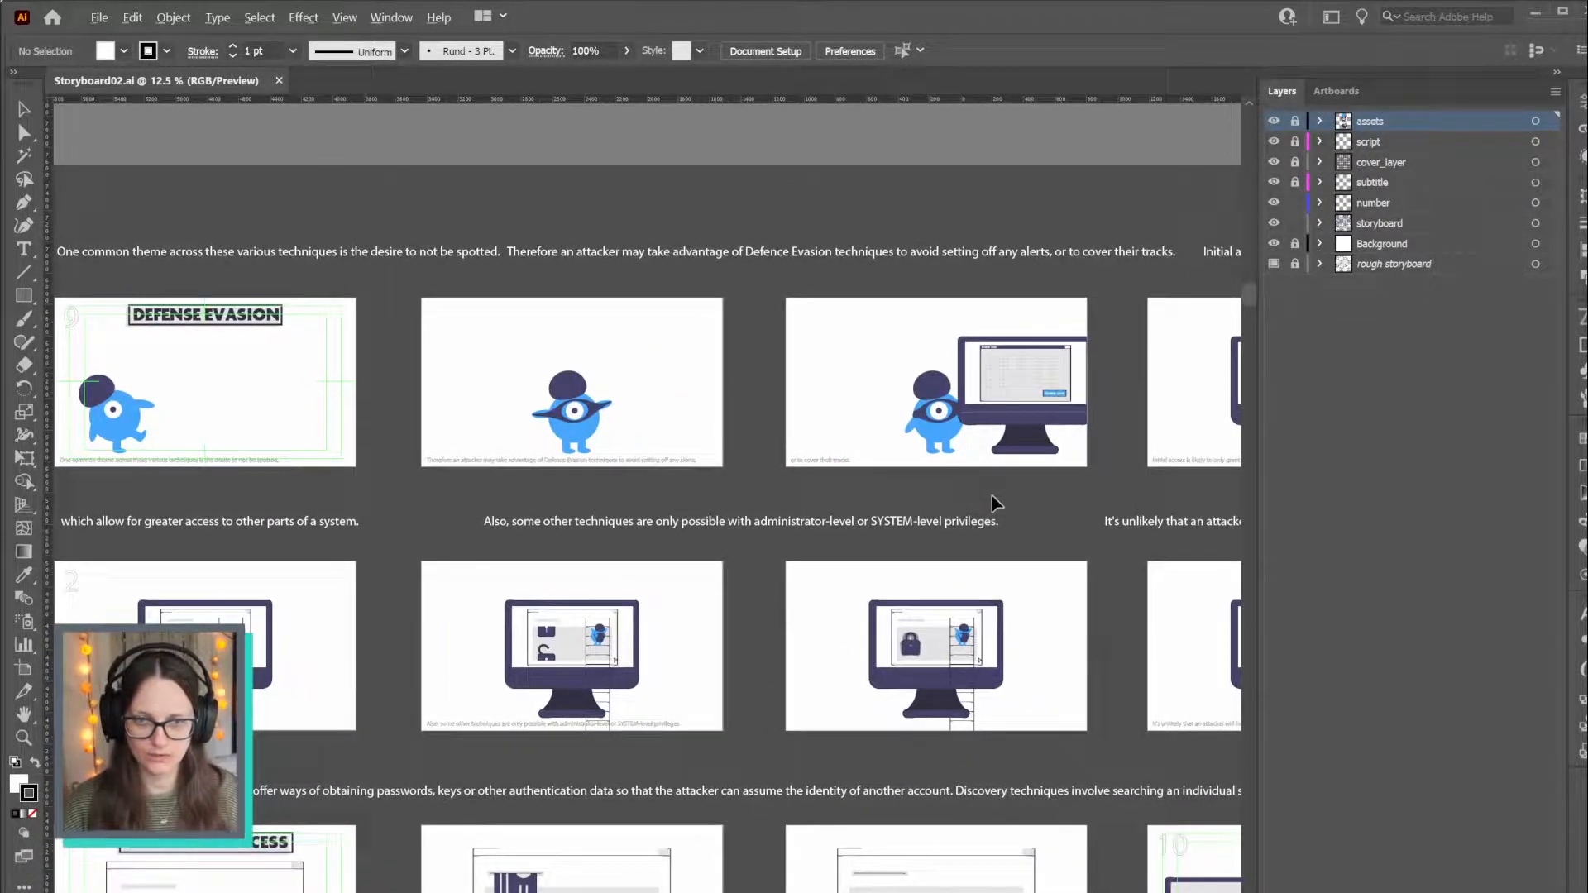
Select the artwork on the Defense Evasion artboard and add the third Credential Access frame, with the open padlock, to the selection
{"action": "key", "text": "ctrl+minus"}
{"action": "left_click_drag", "start_coordinate": [1071, 345], "coordinate": [1011, 378]}
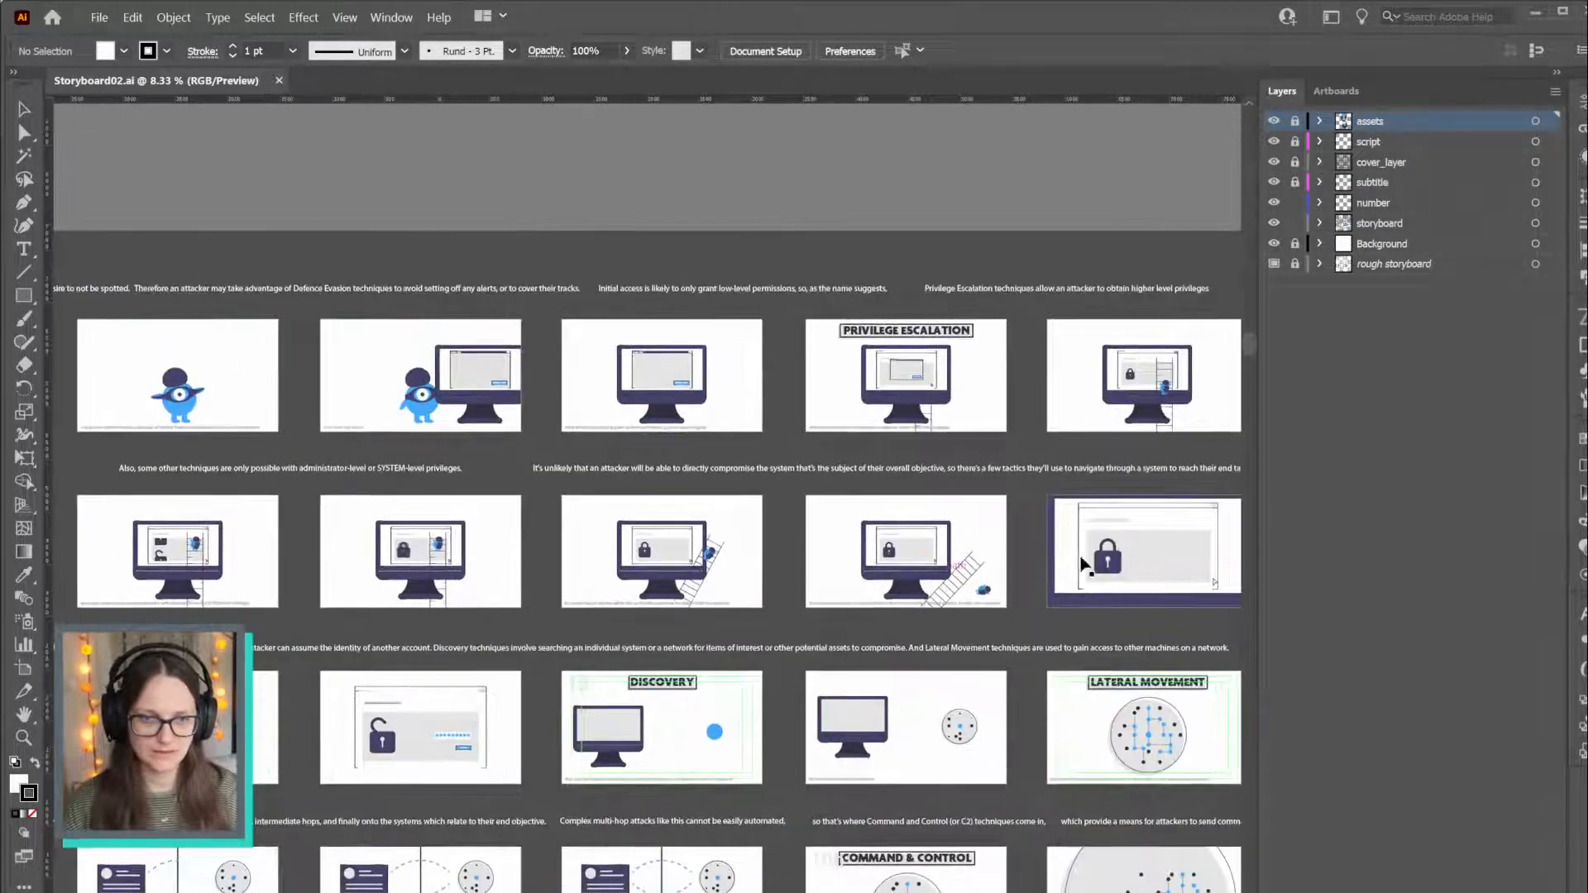
{"action": "scroll", "coordinate": [1083, 565], "scroll_direction": "down", "scroll_amount": 1}
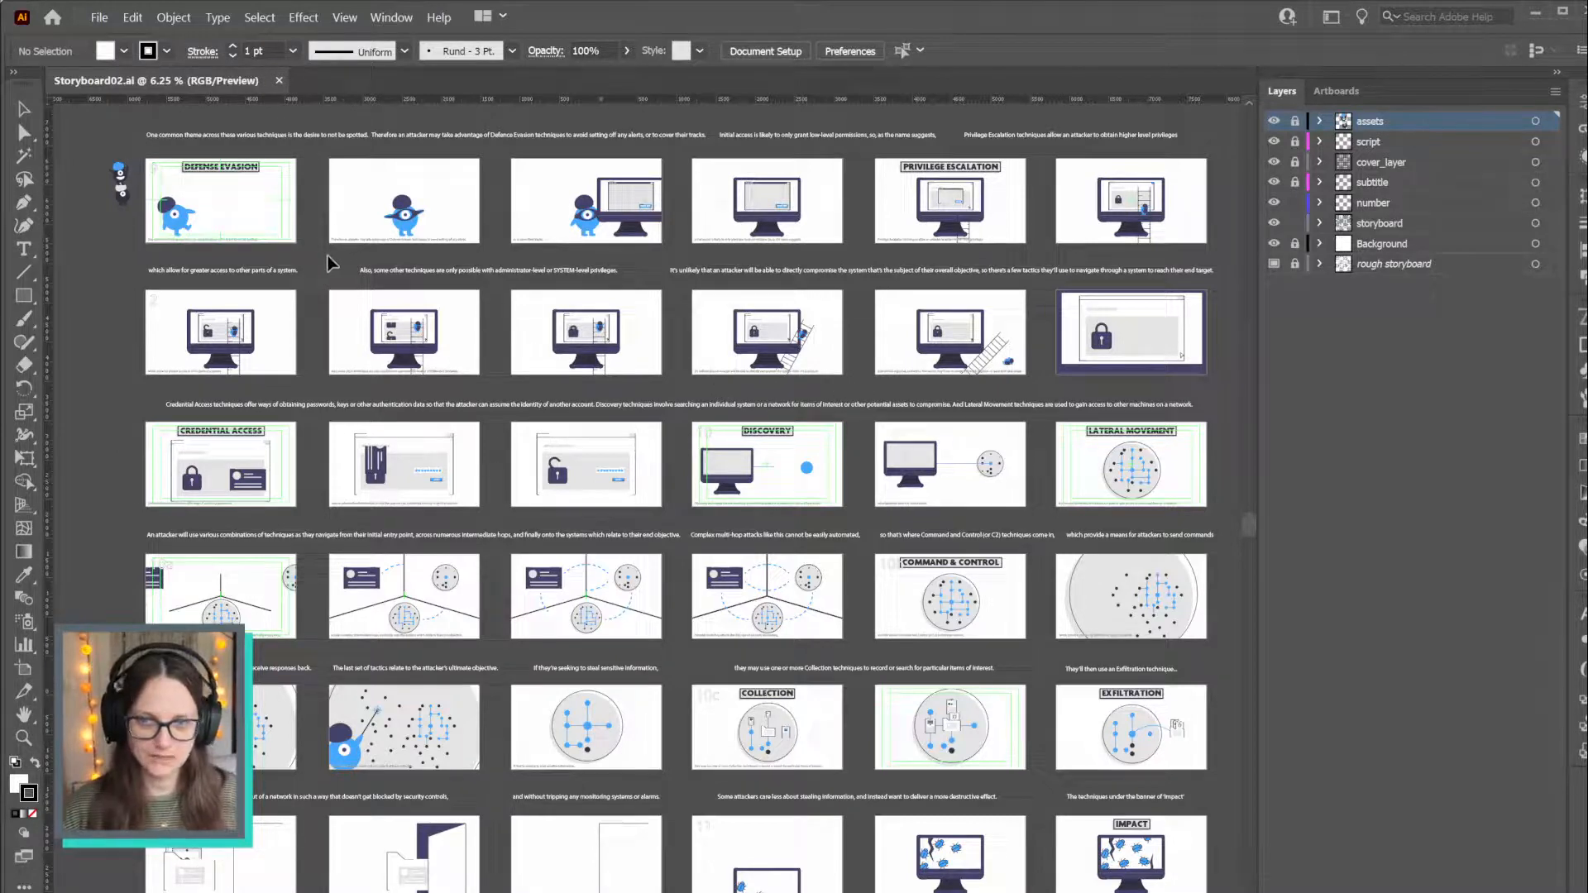
{"action": "key", "text": "ctrl+alt+a"}
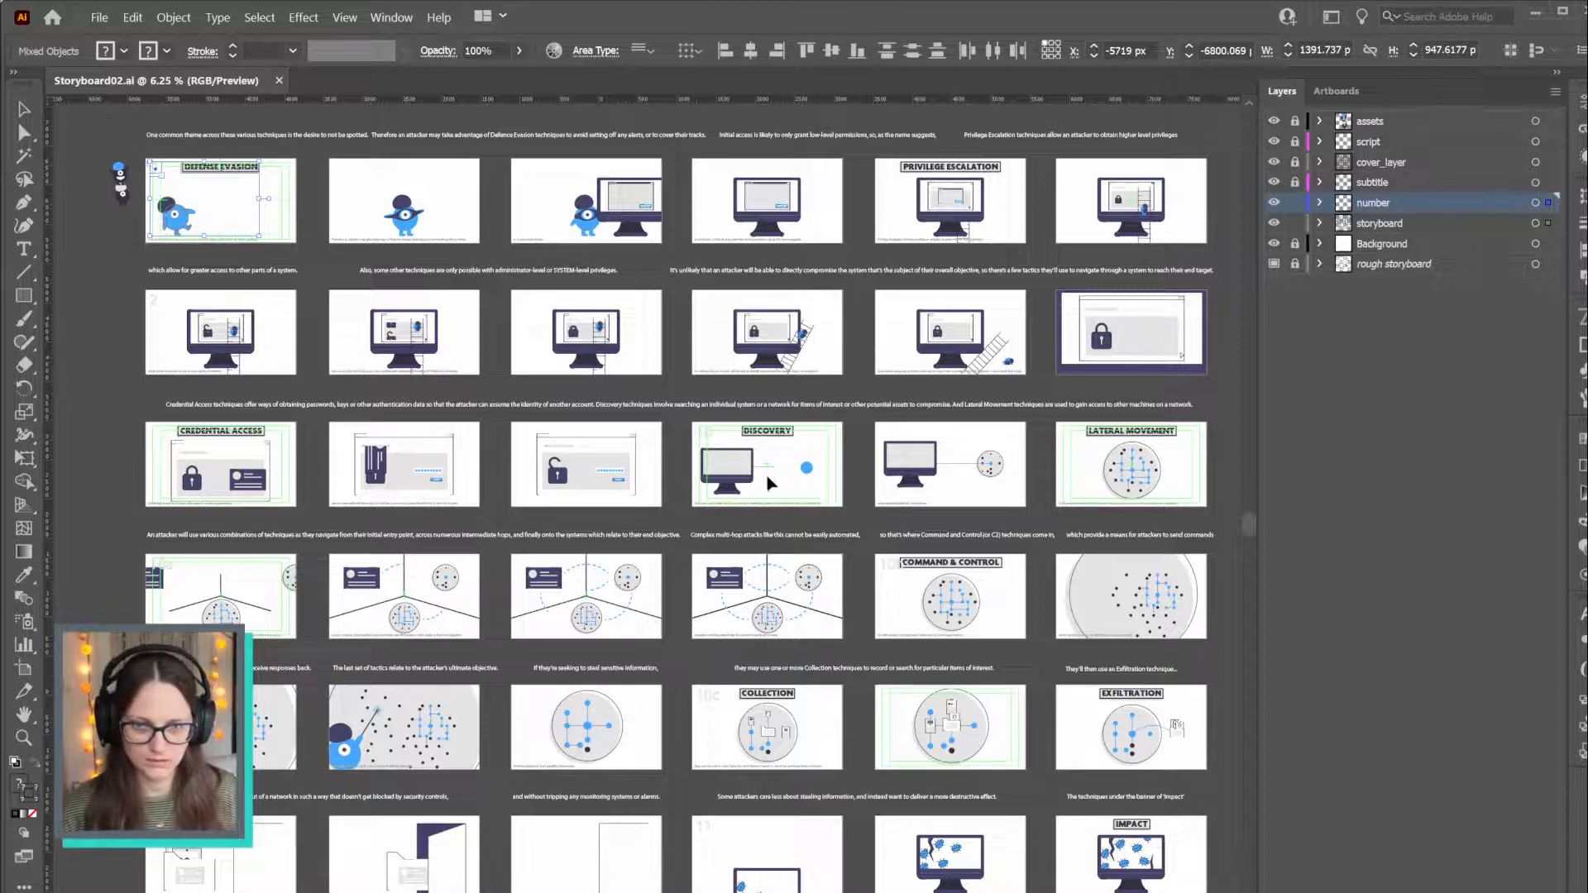
{"action": "left_click_drag", "start_coordinate": [523, 422], "coordinate": [672, 510]}
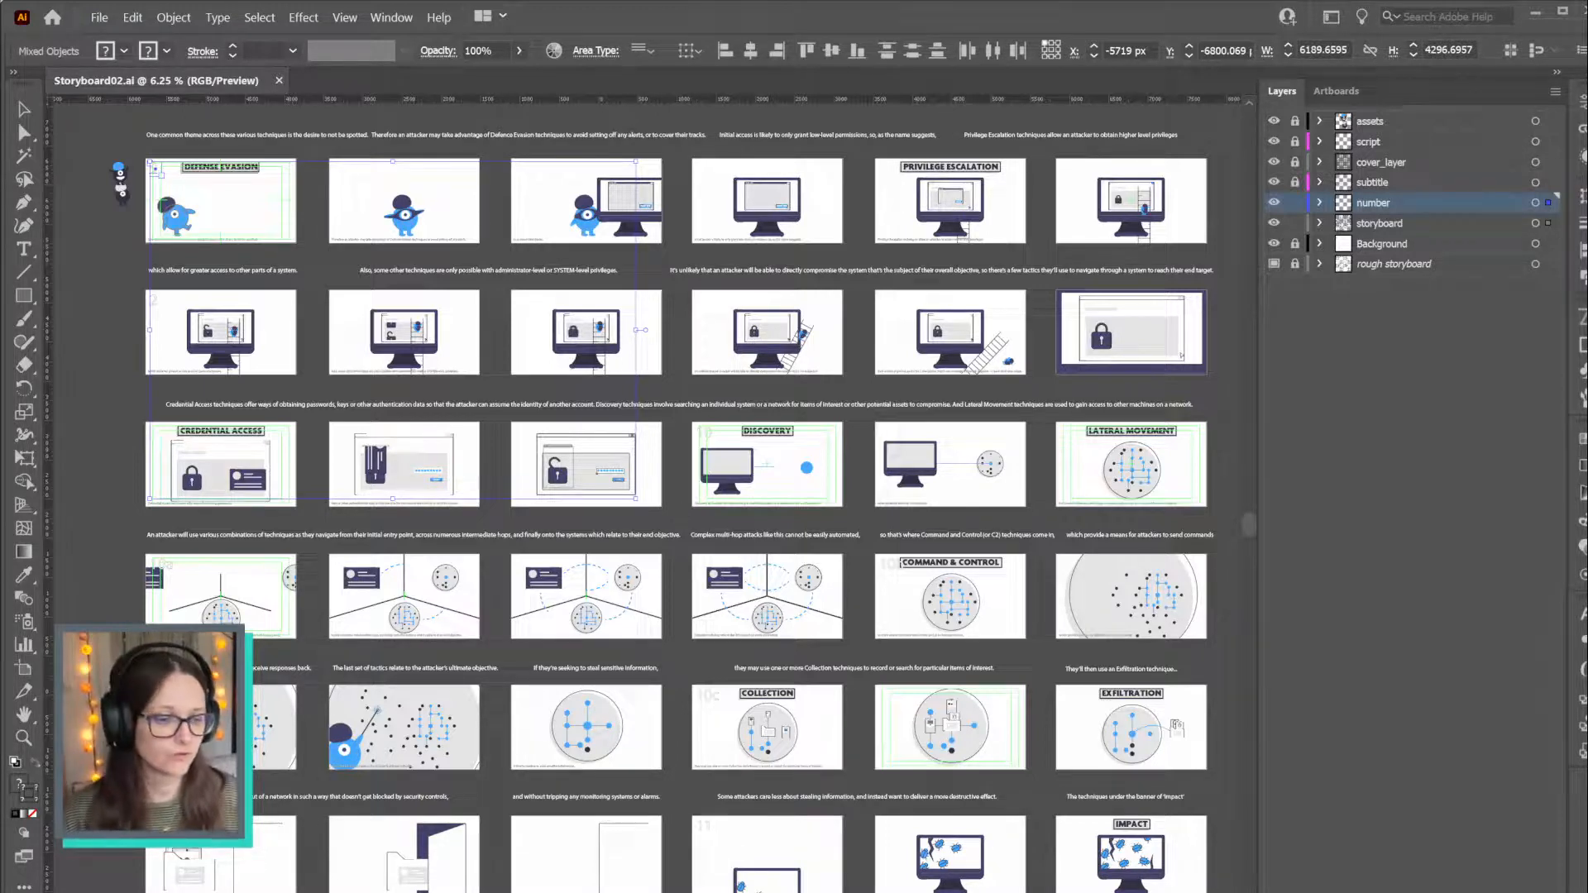
Switch to the storyboard PDF in Acrobat and look through its page thumbnails from the Privilege Escalation frames back to page 7
{"action": "key", "text": "alt+Tab"}
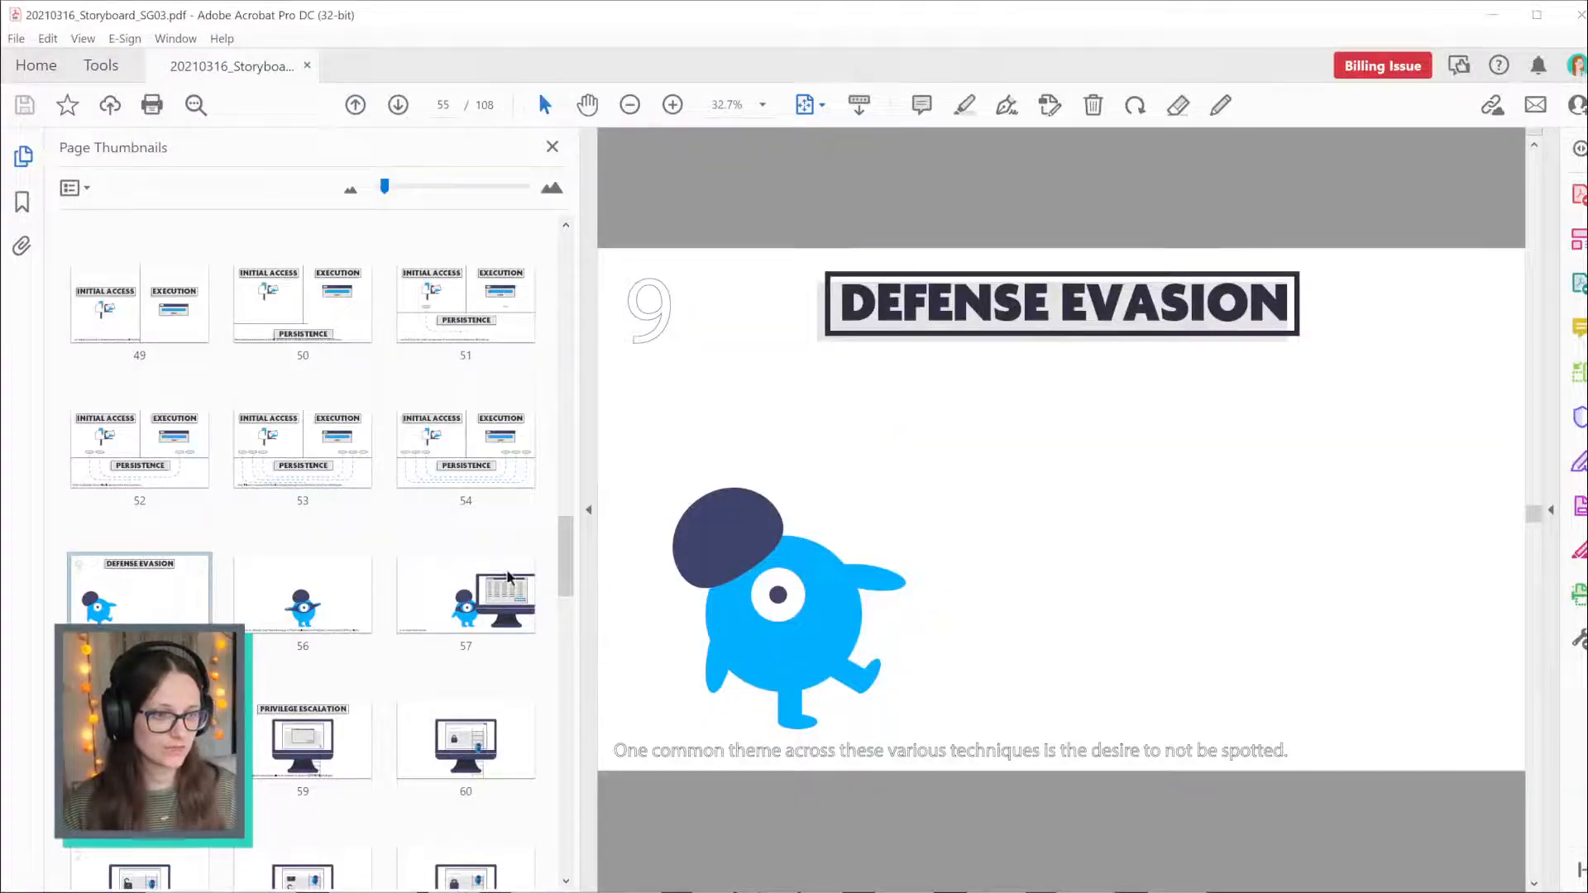
{"action": "scroll", "coordinate": [493, 592], "scroll_direction": "down", "scroll_amount": 3}
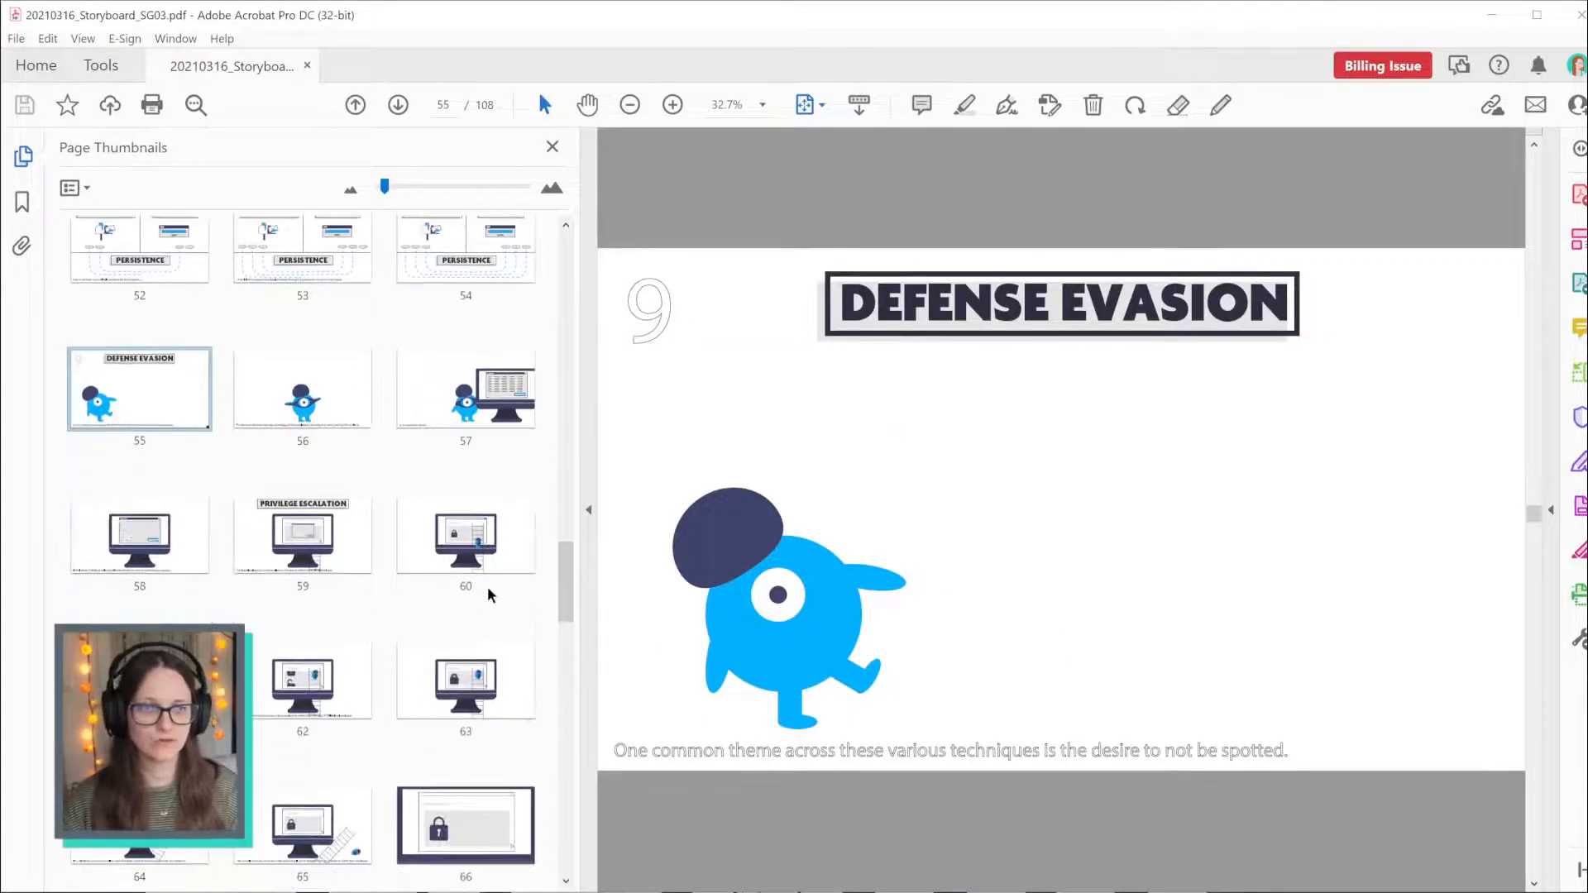
{"action": "scroll", "coordinate": [484, 579], "scroll_direction": "up", "scroll_amount": 15}
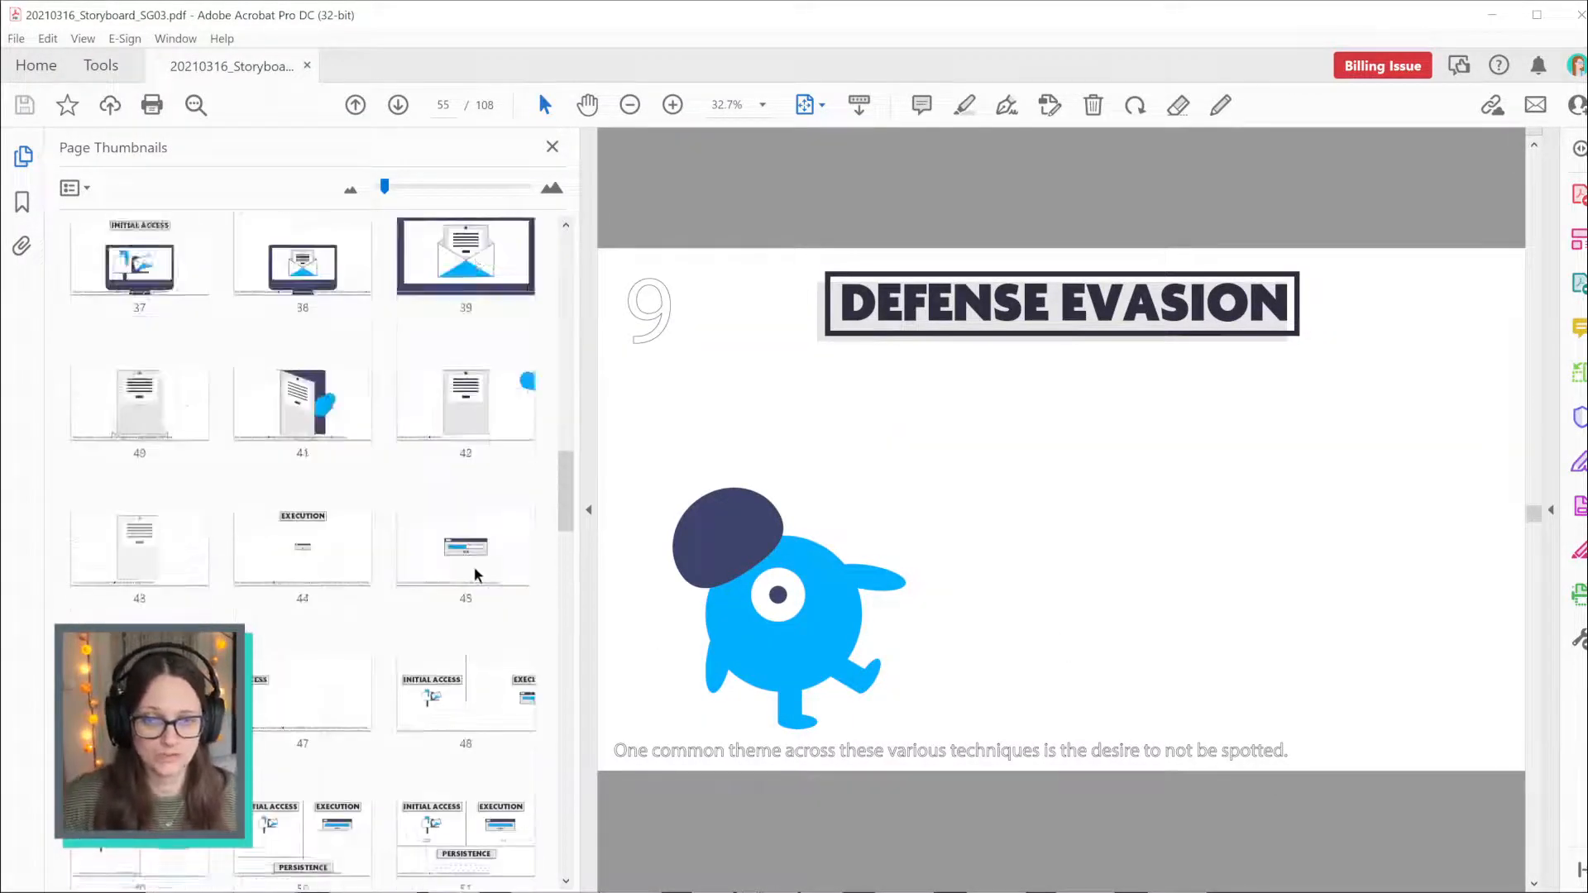
{"action": "scroll", "coordinate": [484, 572], "scroll_direction": "up", "scroll_amount": 10}
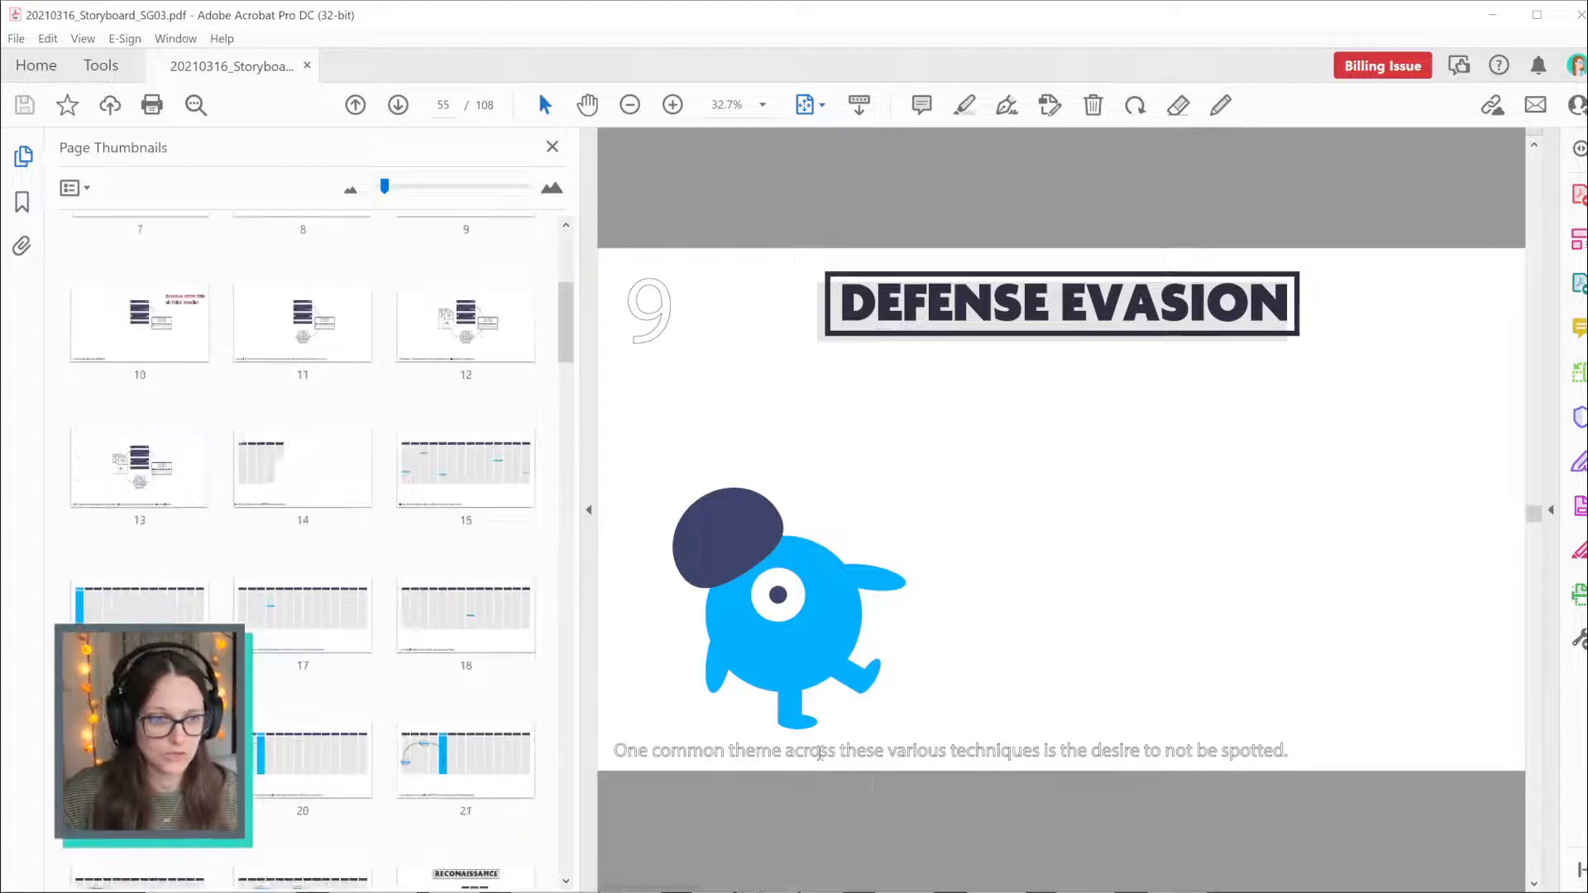
On page 55, highlight the caption line and the scene number 9 to point them out
{"action": "left_click_drag", "start_coordinate": [615, 752], "coordinate": [1296, 788]}
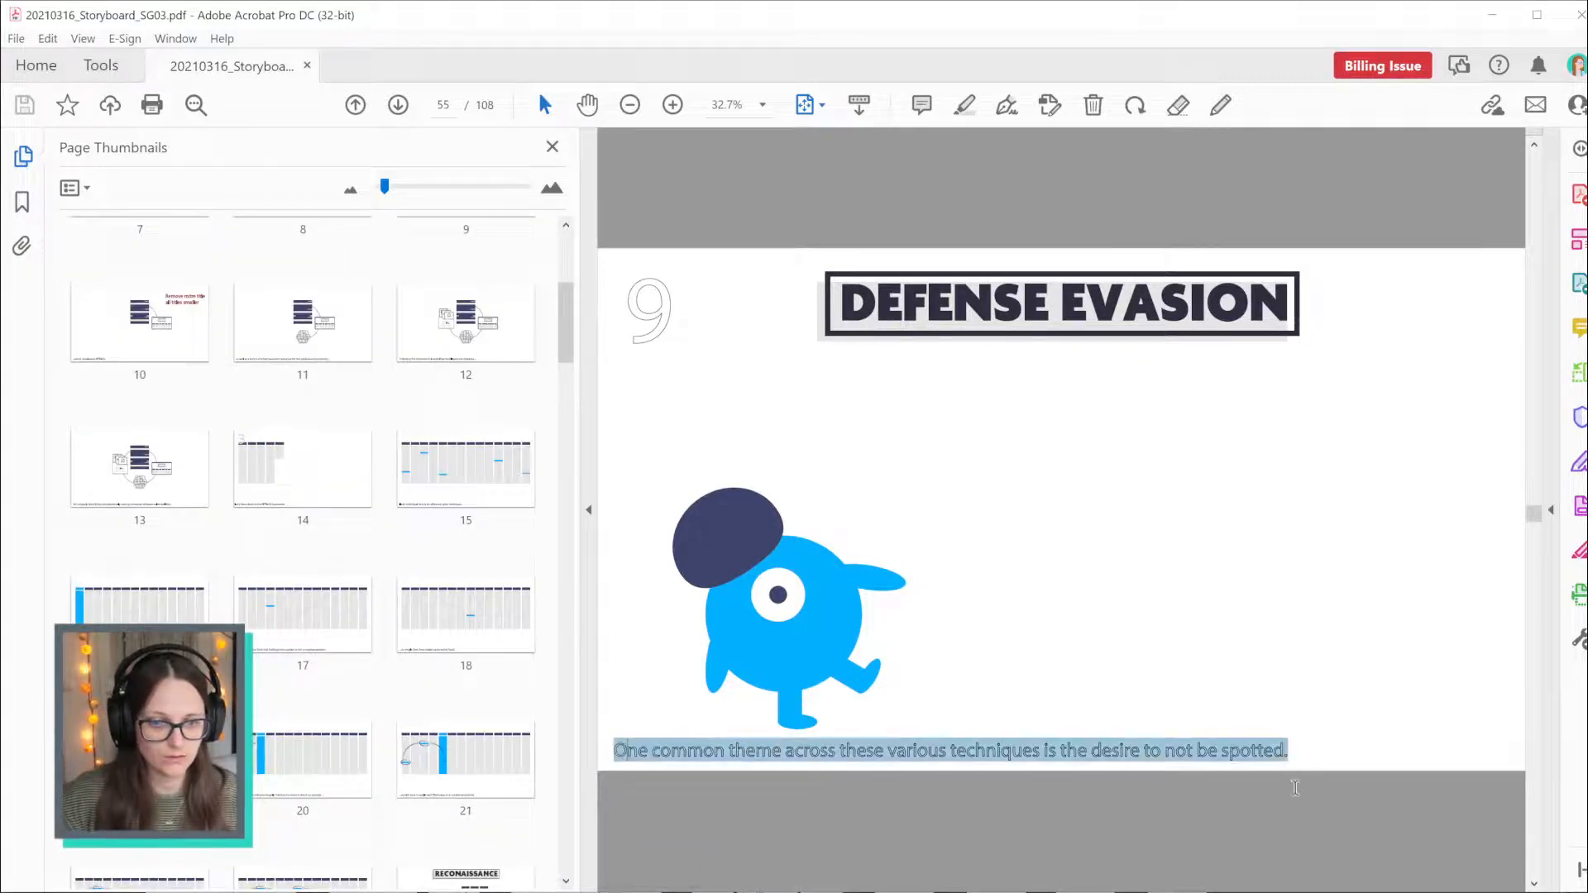
{"action": "left_click_drag", "start_coordinate": [673, 303], "coordinate": [612, 306]}
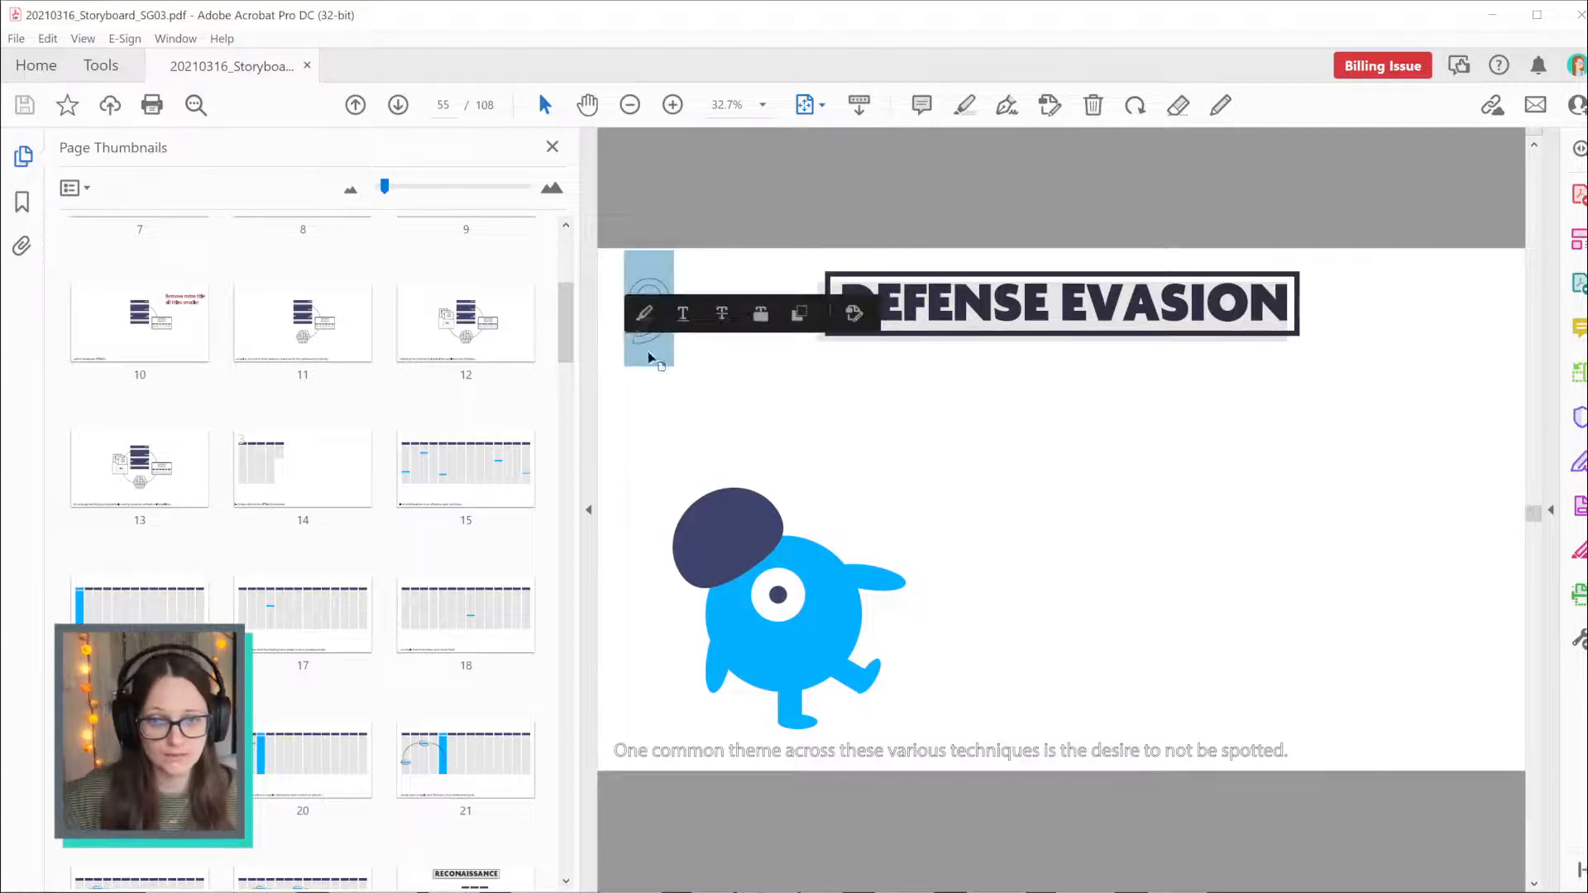
{"action": "left_click", "coordinate": [667, 346]}
{"action": "left_click_drag", "start_coordinate": [690, 323], "coordinate": [622, 326]}
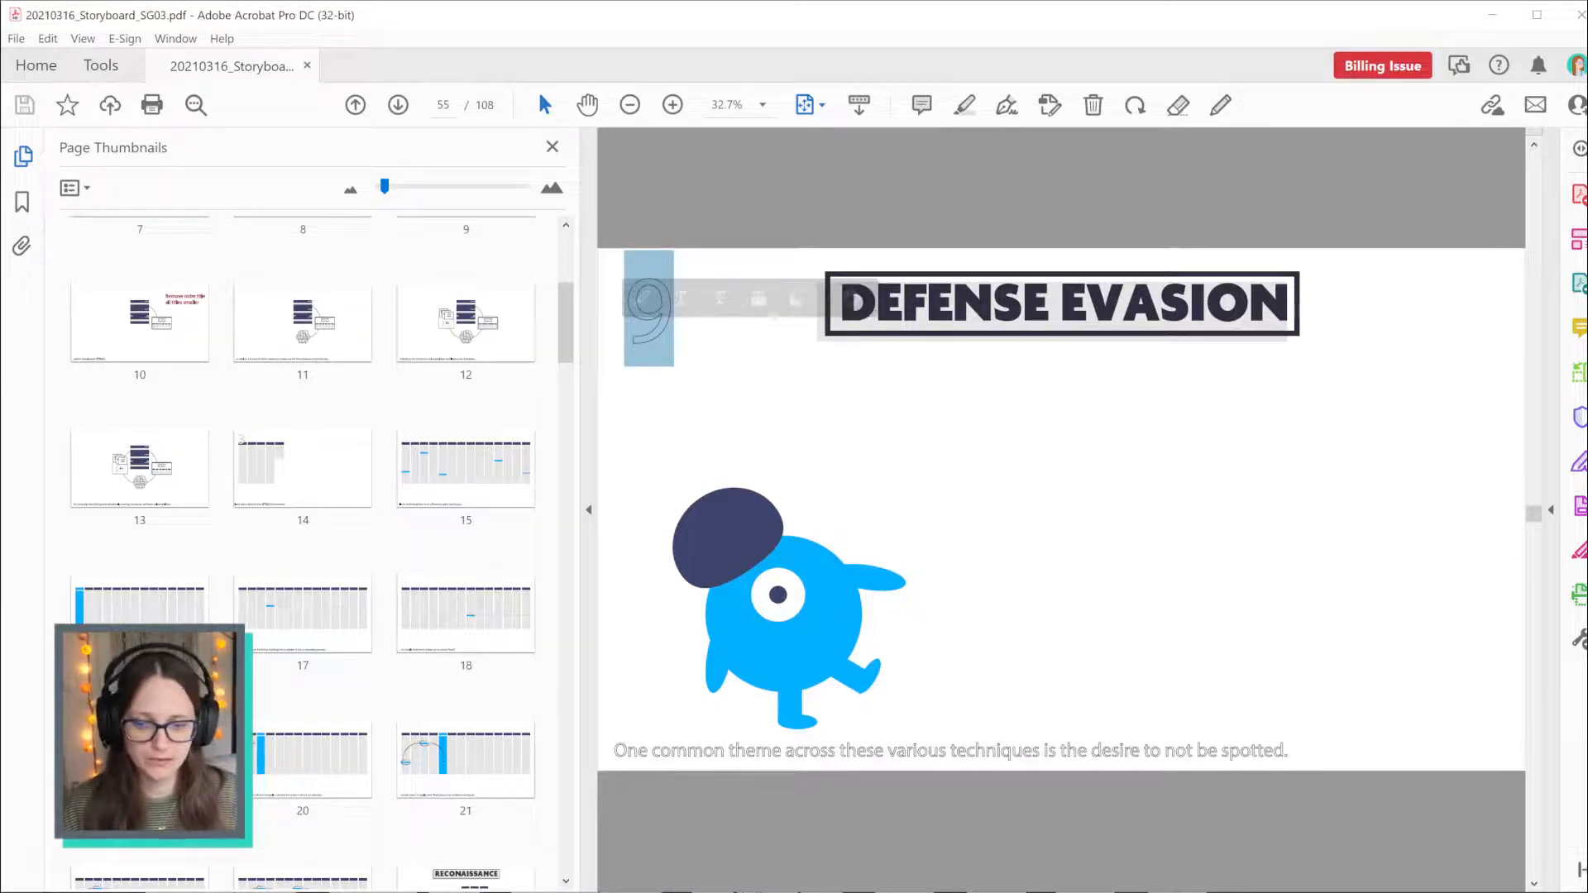
Switch to the ai_scenes folder and check the scene numbers in the file names, leaving no file selected
{"action": "key", "text": "alt+Tab"}
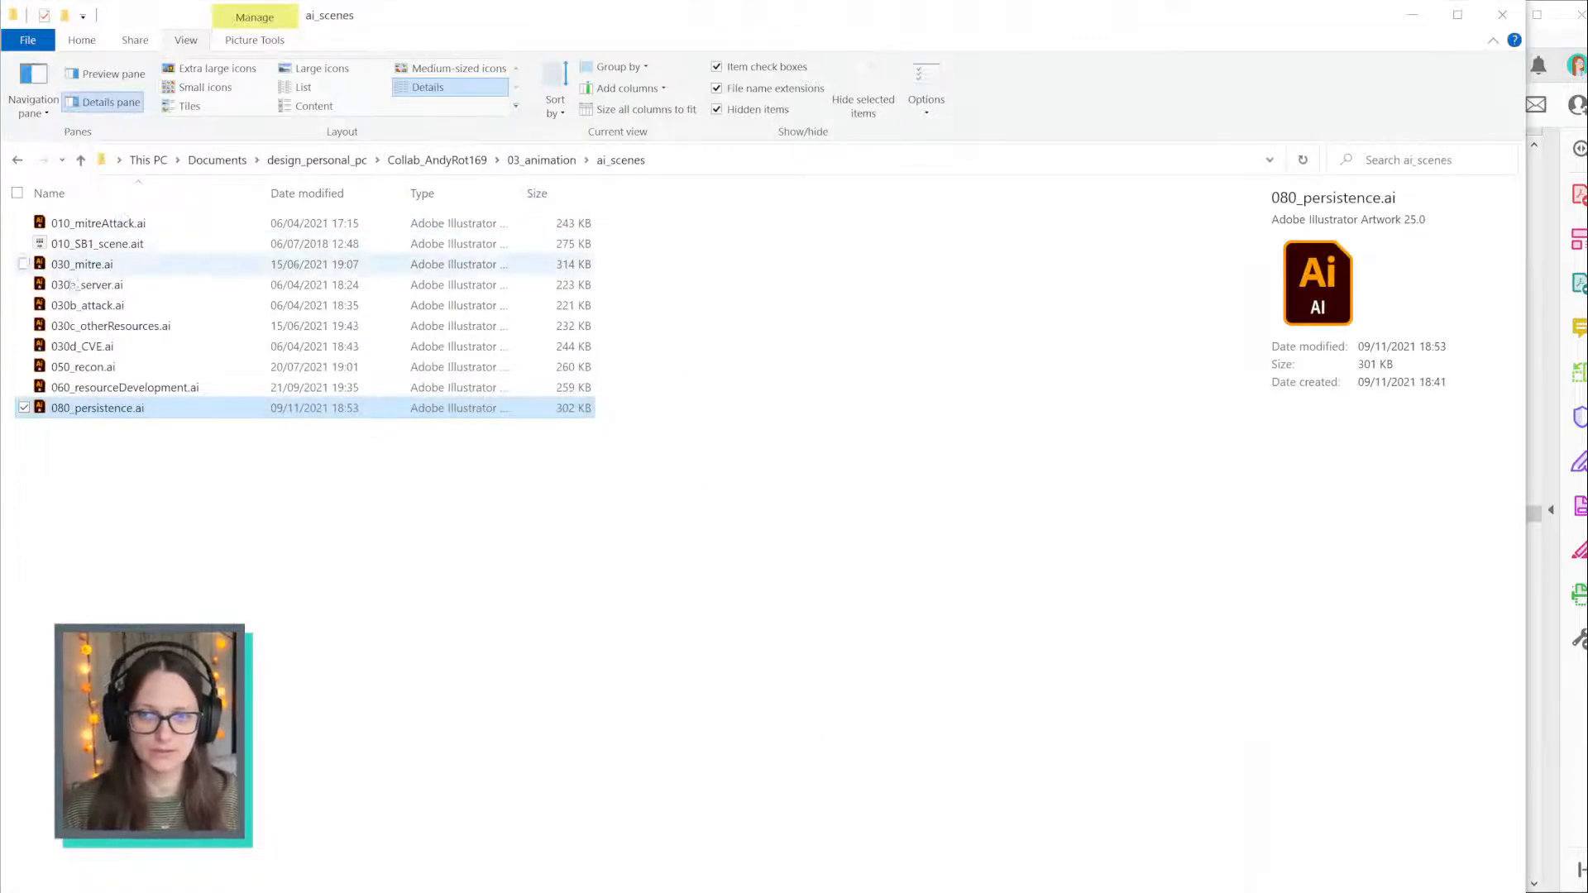
{"action": "left_click", "coordinate": [81, 367]}
{"action": "left_click", "coordinate": [94, 460]}
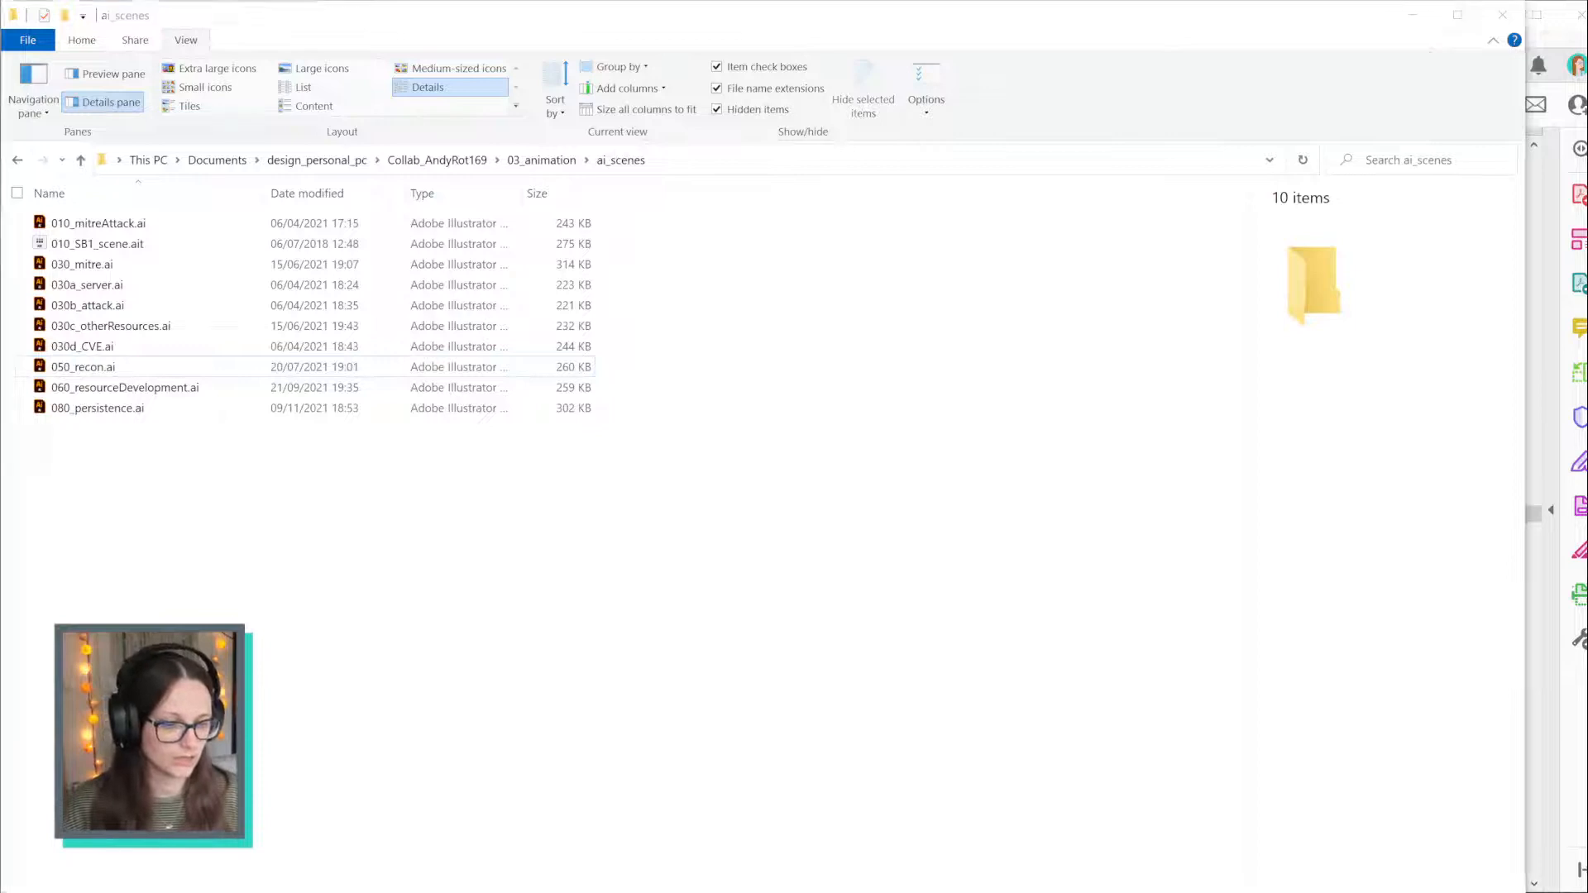
Return to the storyboard PDF, view page 10, and browse the thumbnails on to the Reconaissance pages to compare scene numbers
{"action": "key", "text": "alt+Tab"}
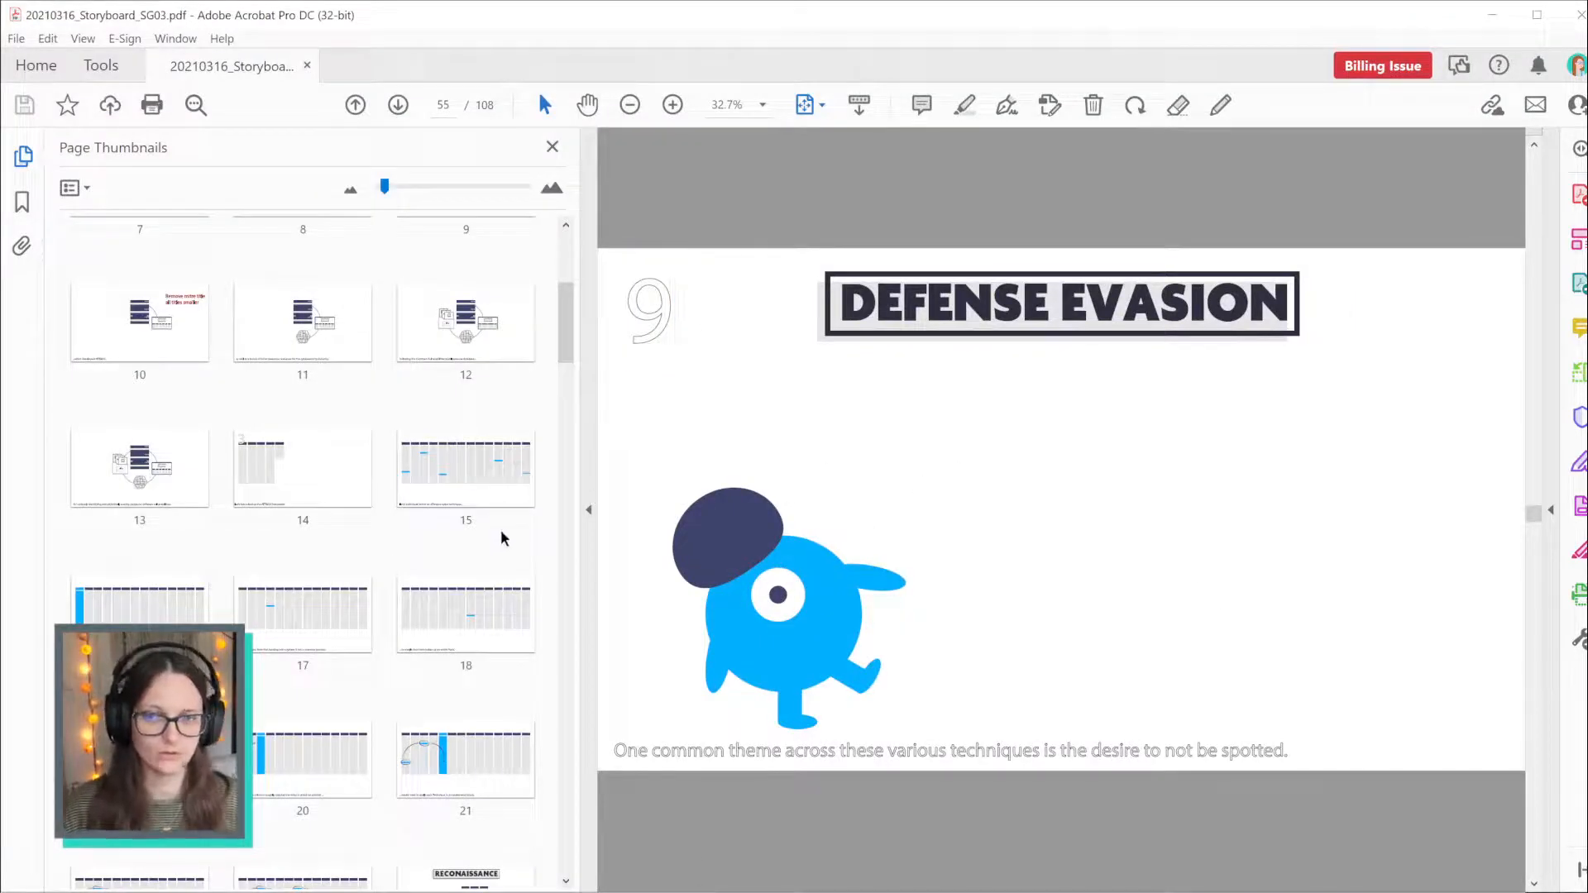
{"action": "left_click_drag", "start_coordinate": [566, 335], "coordinate": [579, 232]}
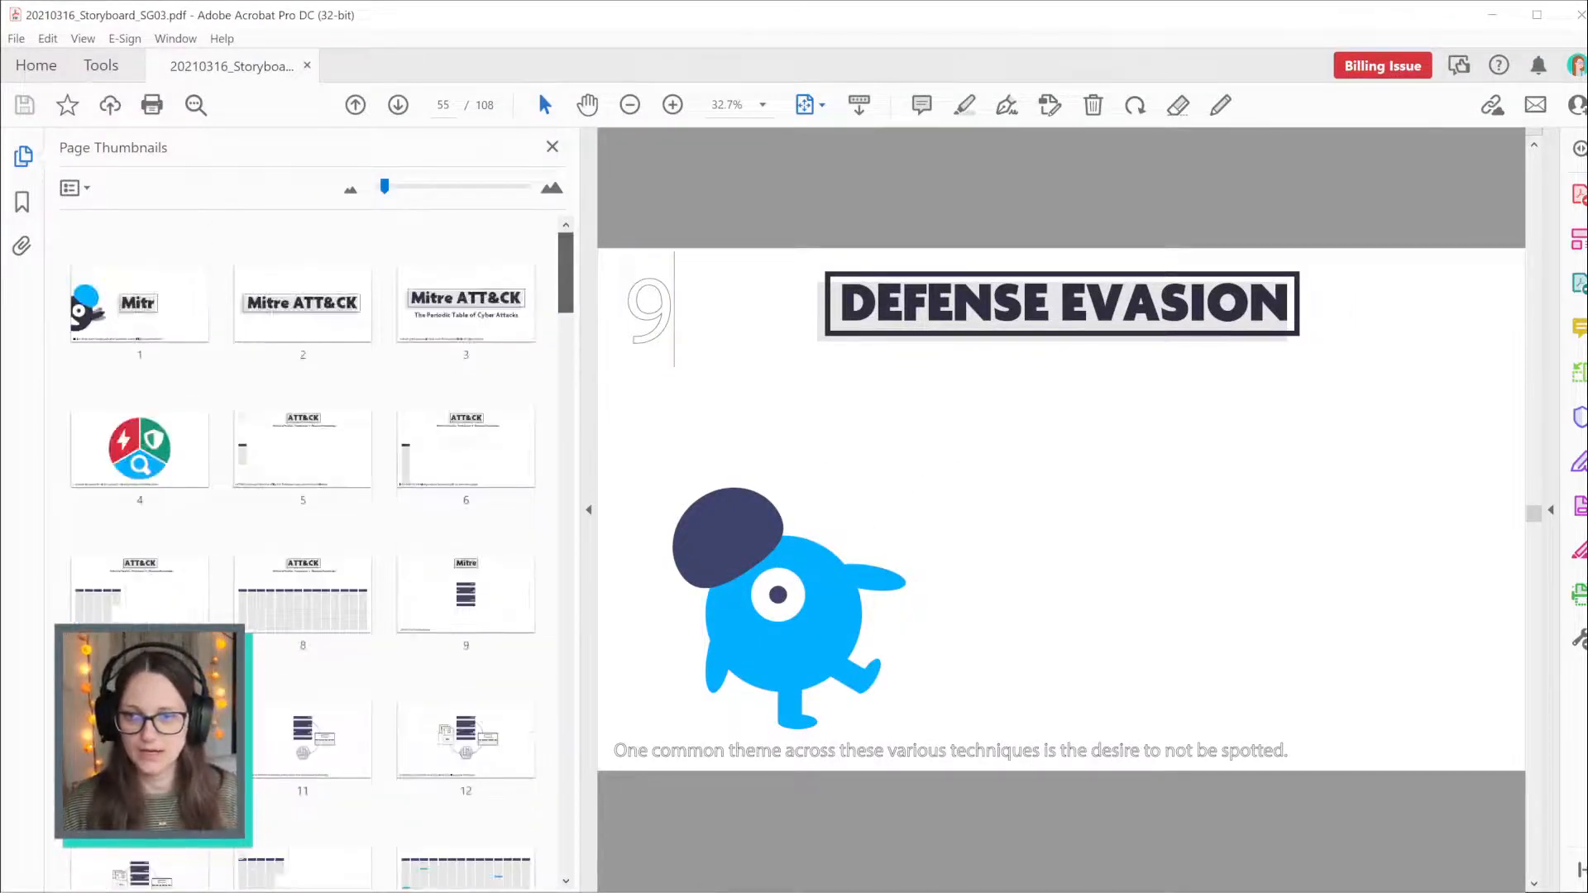
{"action": "left_click", "coordinate": [170, 735]}
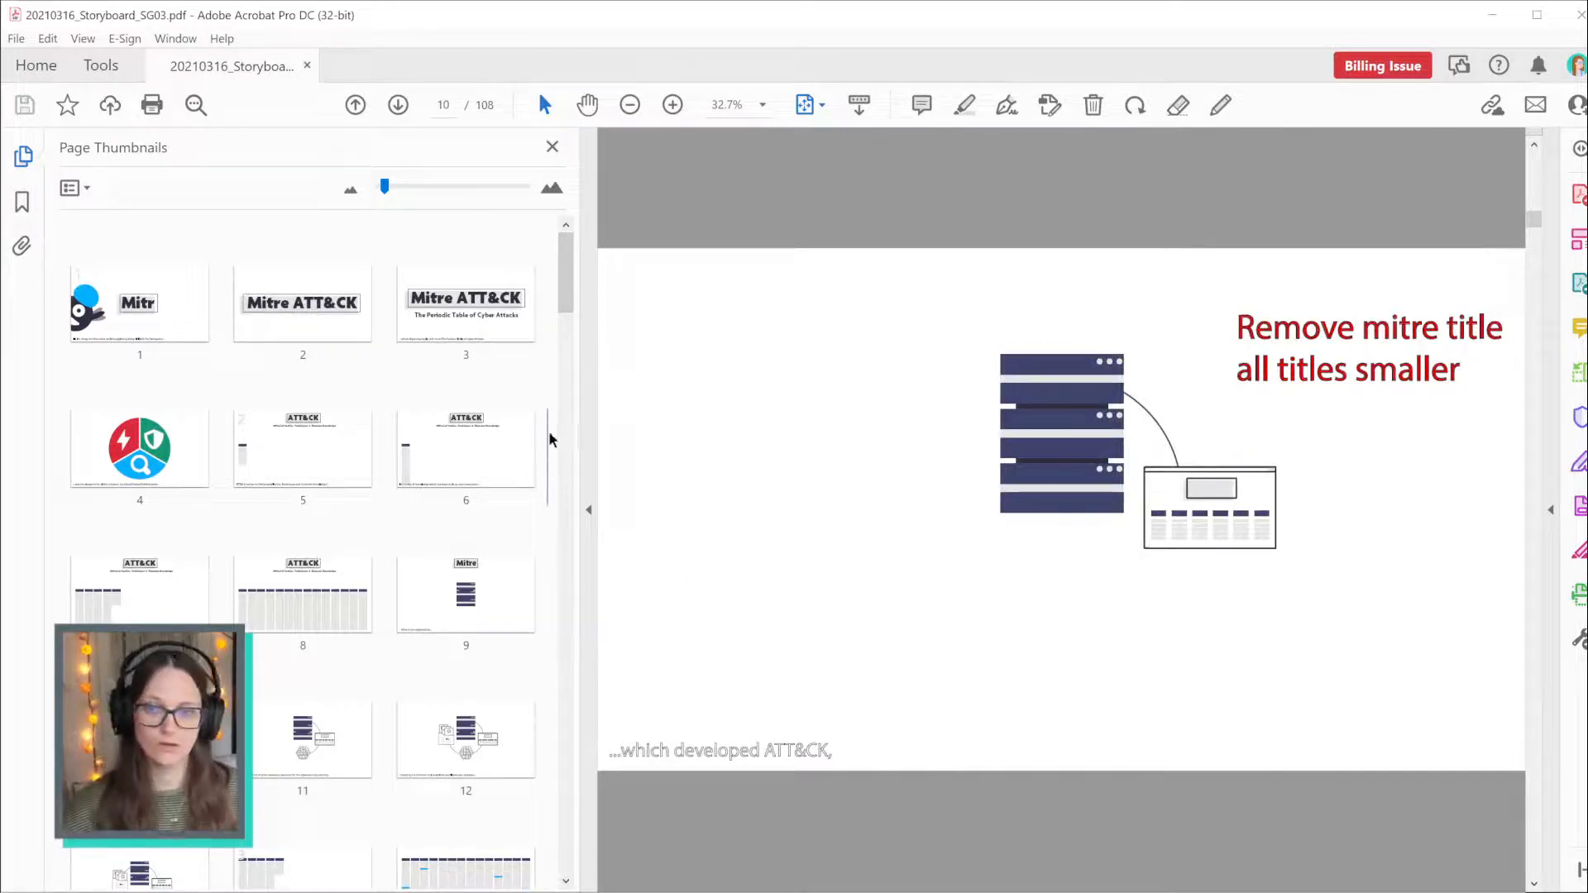
{"action": "scroll", "coordinate": [359, 450], "scroll_direction": "down", "scroll_amount": 5}
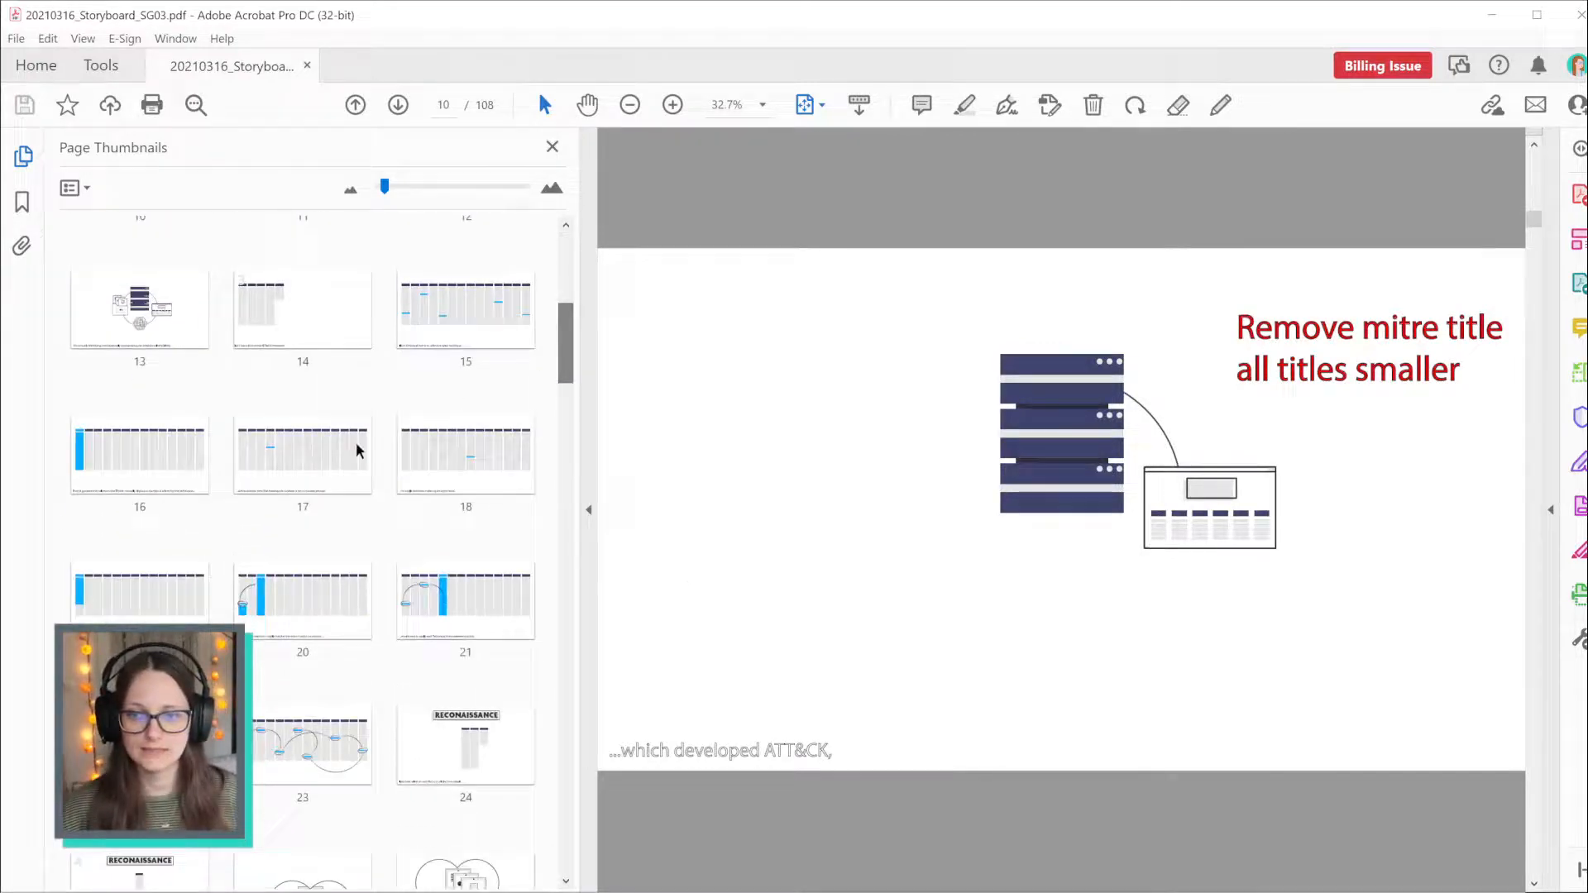
Look through storyboard pages 20 to 30, from the attack-path matrix frames to the end of the Reconaissance binocular frames
{"action": "left_click", "coordinate": [308, 628]}
{"action": "left_click", "coordinate": [433, 625]}
{"action": "left_click", "coordinate": [157, 745]}
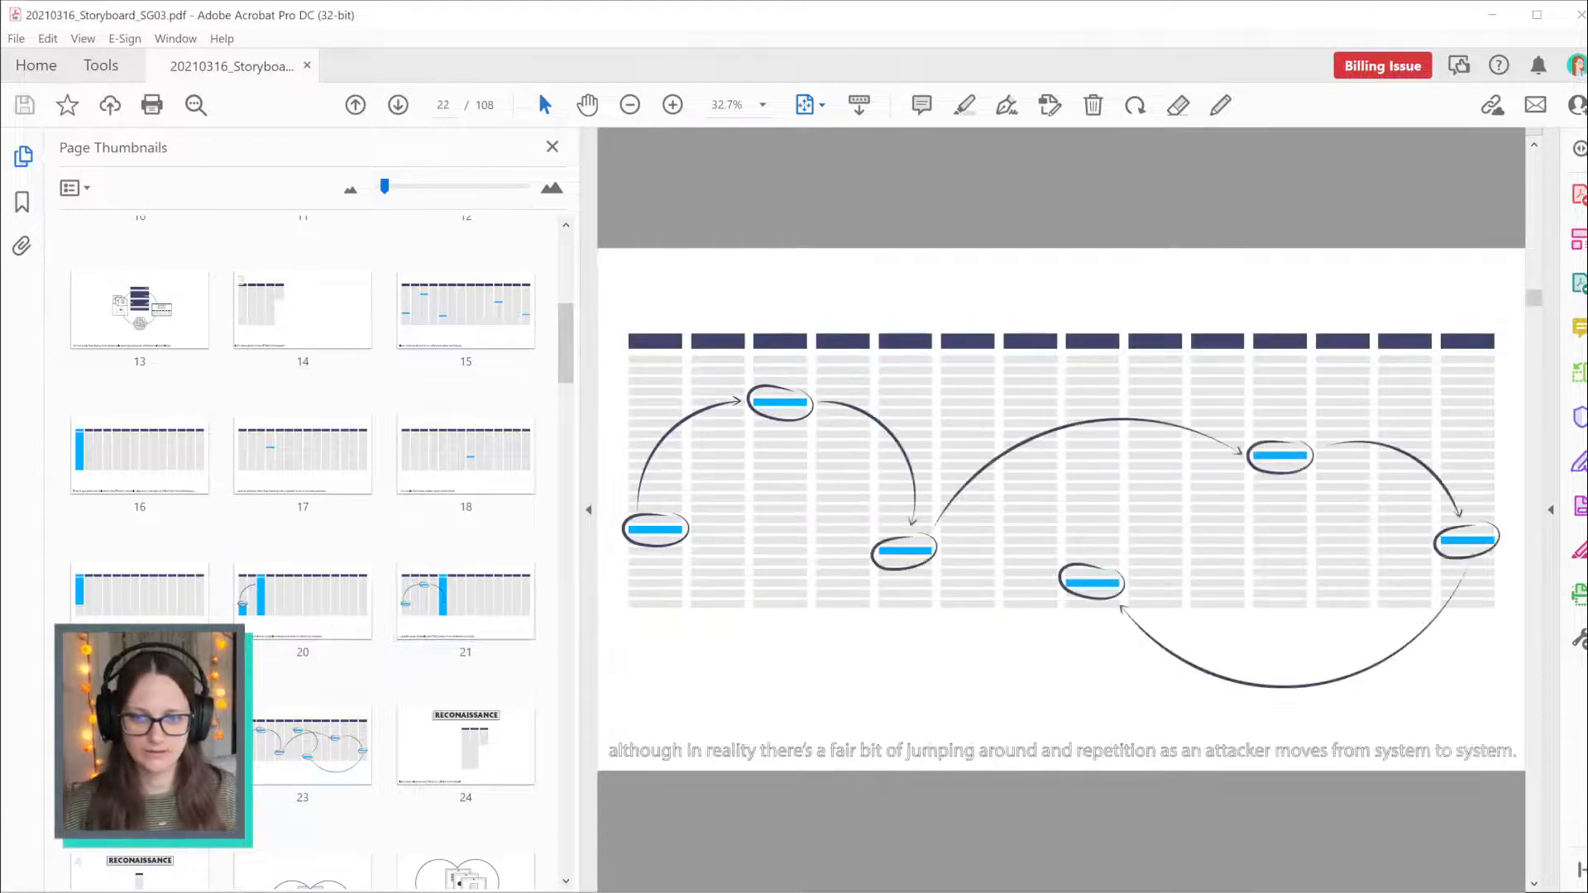
{"action": "left_click", "coordinate": [335, 751]}
{"action": "left_click", "coordinate": [491, 752]}
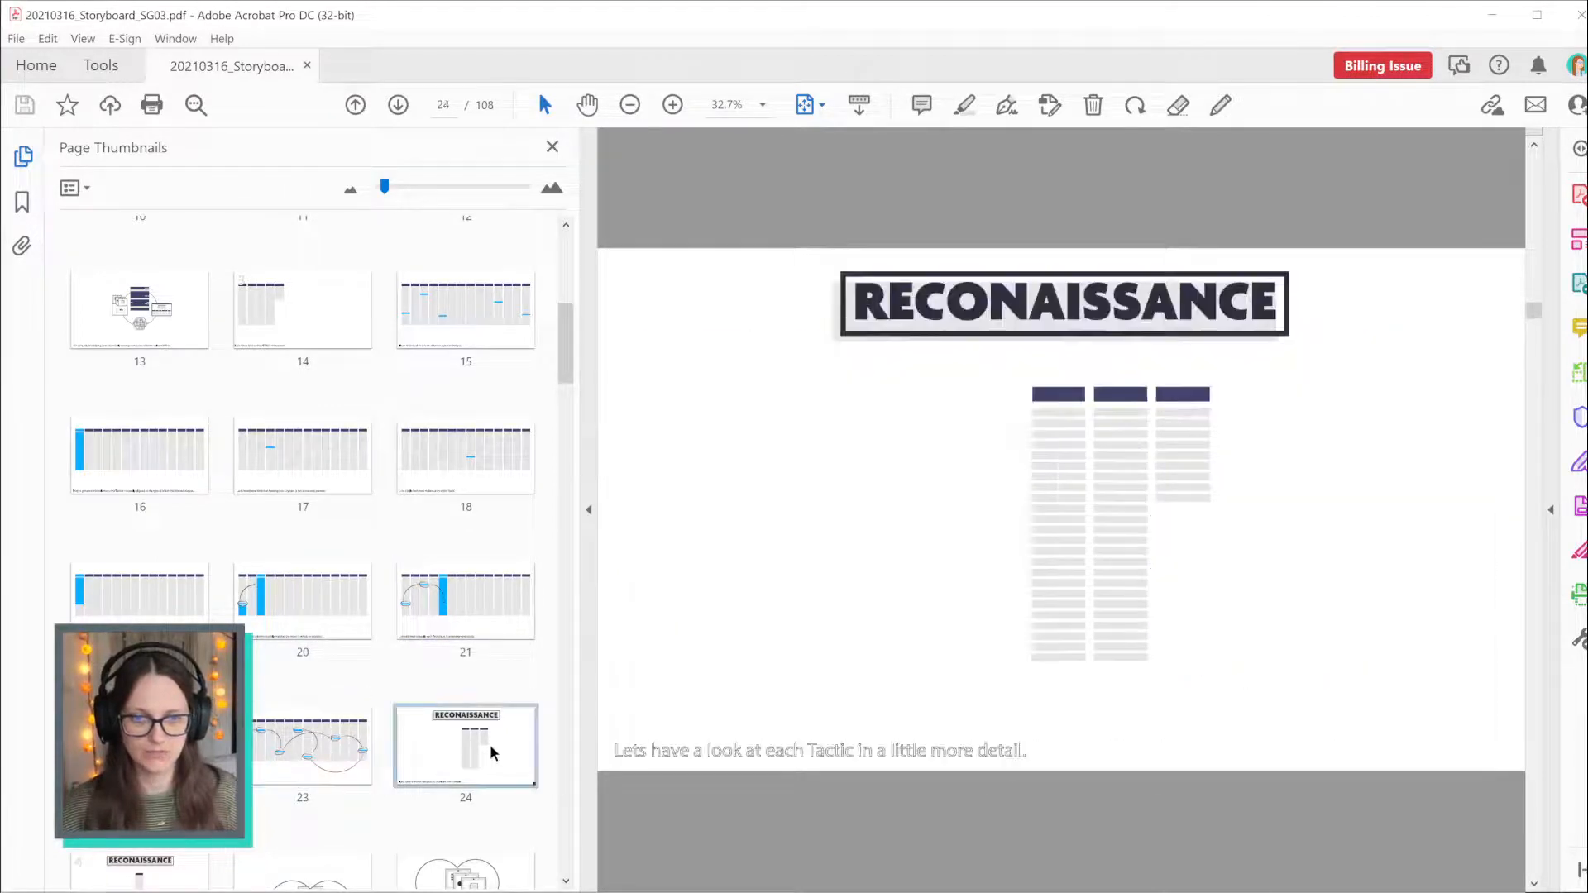
{"action": "scroll", "coordinate": [489, 711], "scroll_direction": "down", "scroll_amount": 1}
{"action": "left_click", "coordinate": [153, 770]}
{"action": "left_click", "coordinate": [338, 797]}
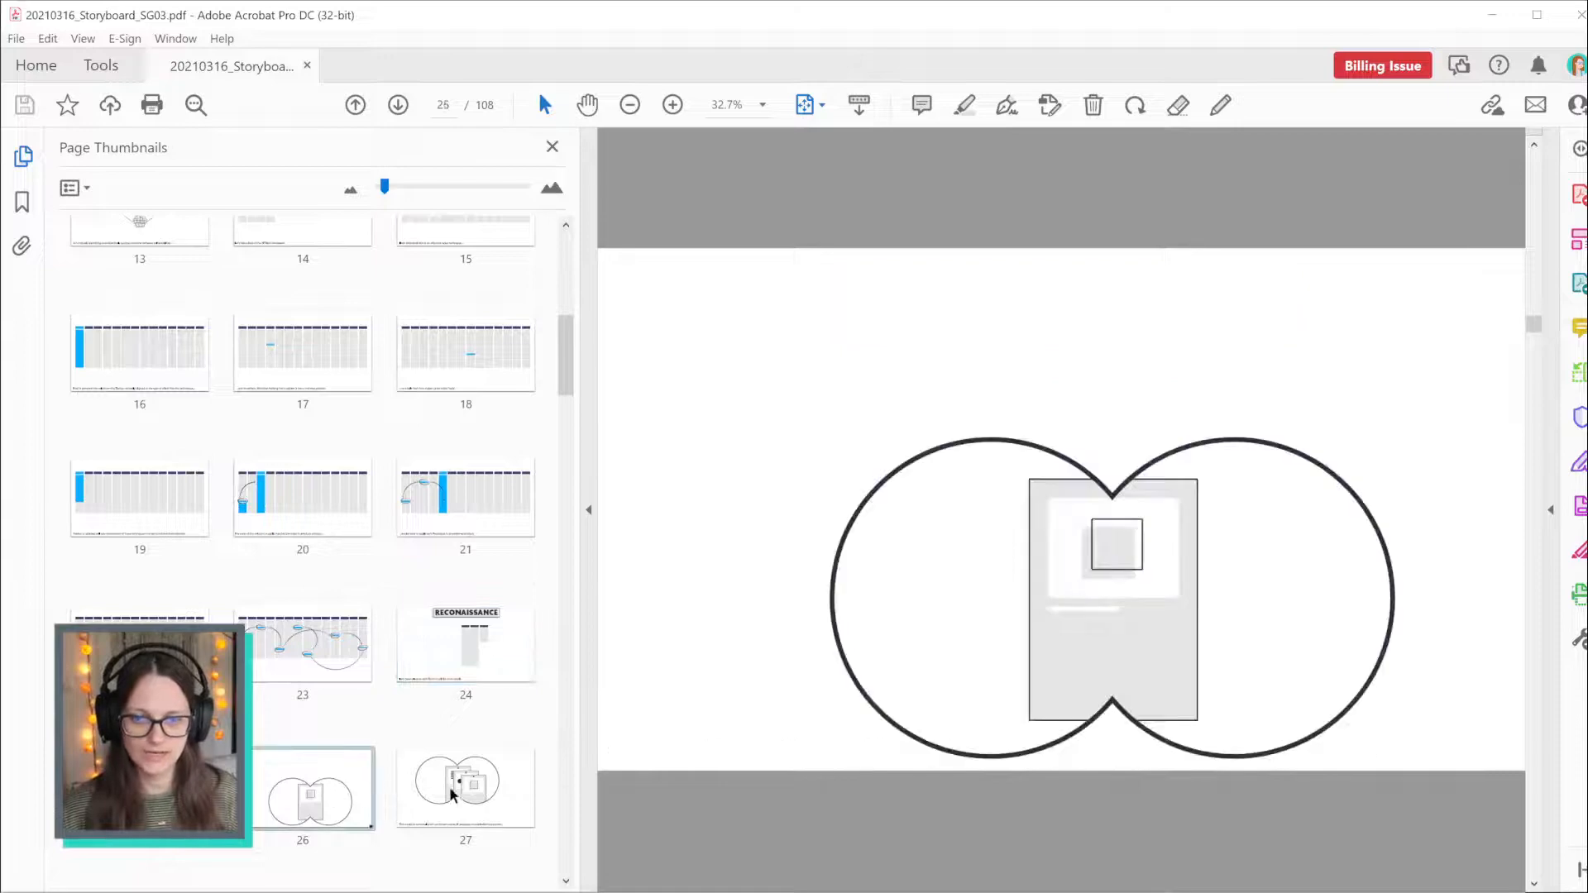
{"action": "left_click", "coordinate": [508, 797]}
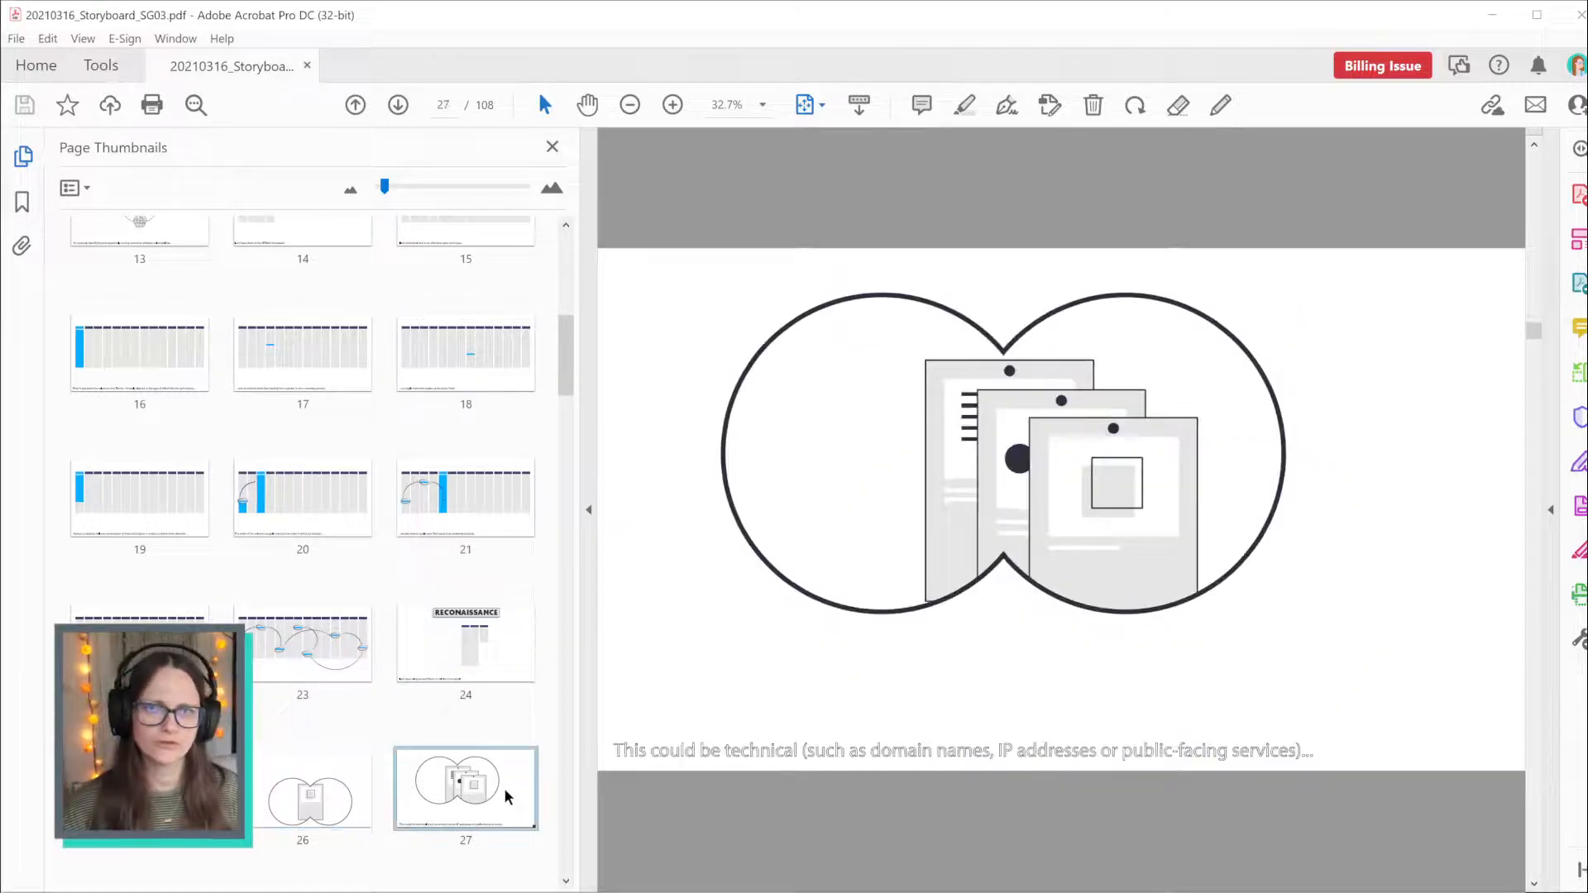
{"action": "scroll", "coordinate": [507, 794], "scroll_direction": "down", "scroll_amount": 2}
{"action": "left_click", "coordinate": [149, 806]}
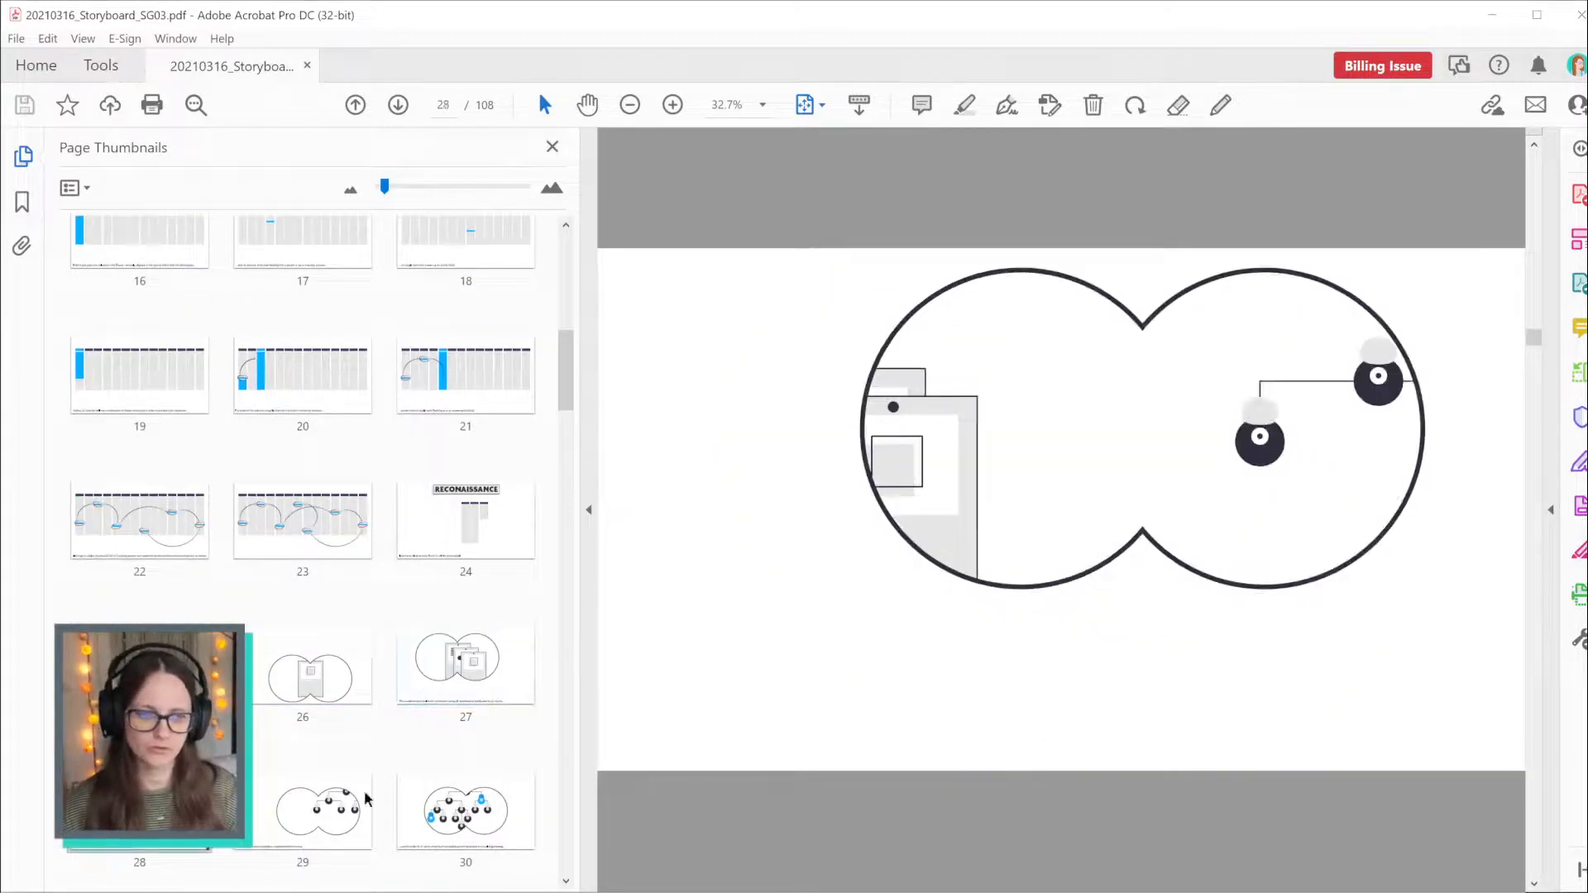
{"action": "left_click", "coordinate": [364, 796]}
{"action": "left_click", "coordinate": [463, 774]}
{"action": "scroll", "coordinate": [469, 774], "scroll_direction": "down", "scroll_amount": 2}
{"action": "scroll", "coordinate": [468, 770], "scroll_direction": "down", "scroll_amount": 2}
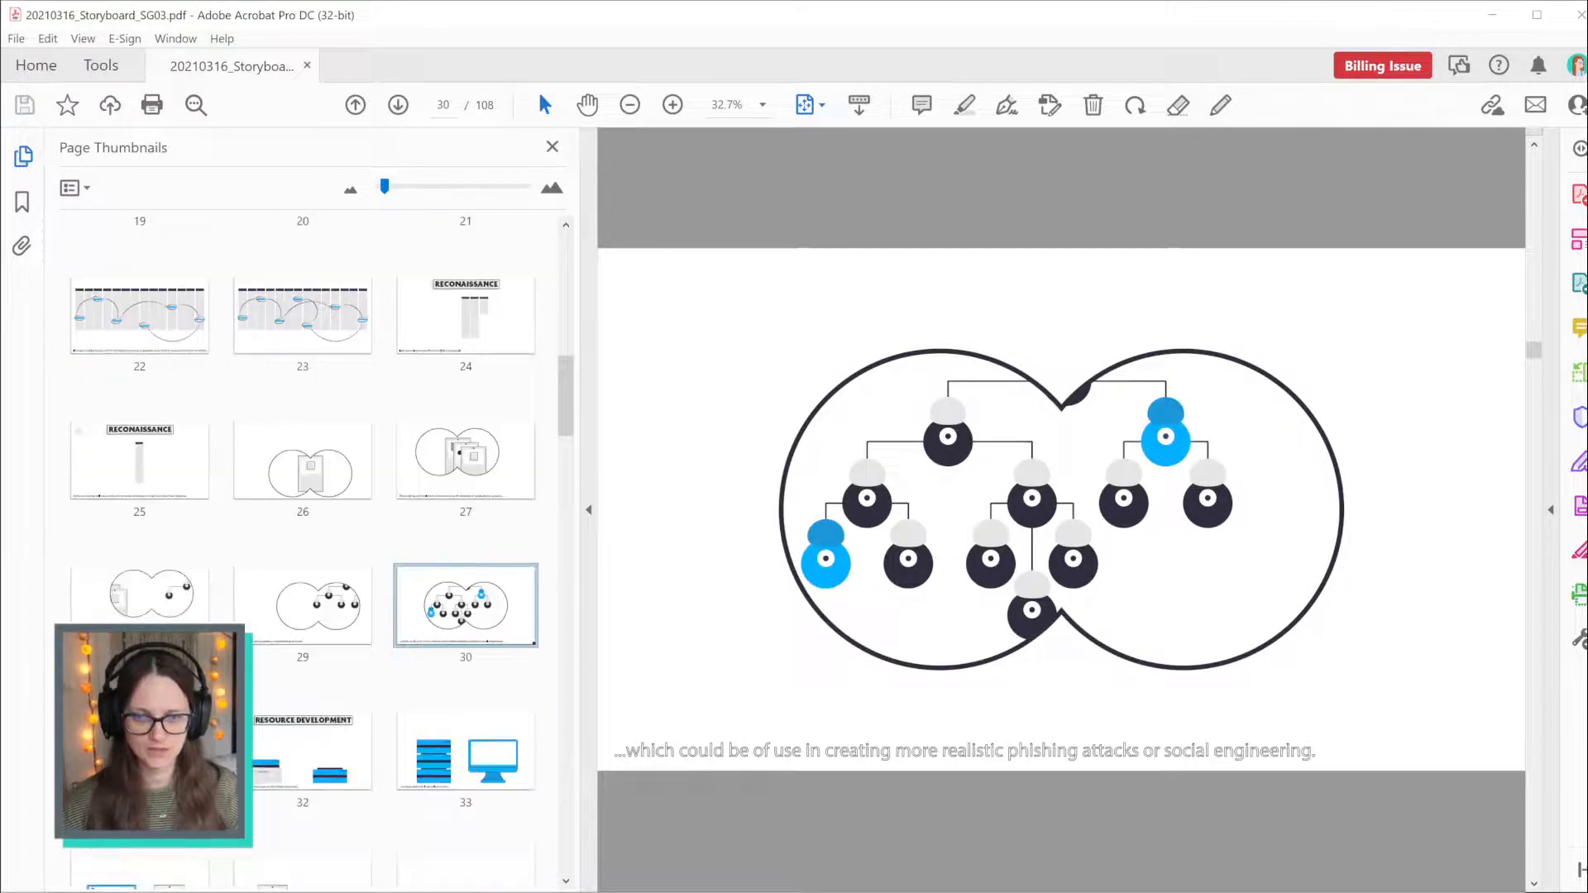
Look through storyboard pages 31 to 55, from Resource Development through Initial Access, Execution and Persistence to Defense Evasion
{"action": "left_click", "coordinate": [142, 751]}
{"action": "left_click", "coordinate": [311, 748]}
{"action": "left_click", "coordinate": [499, 753]}
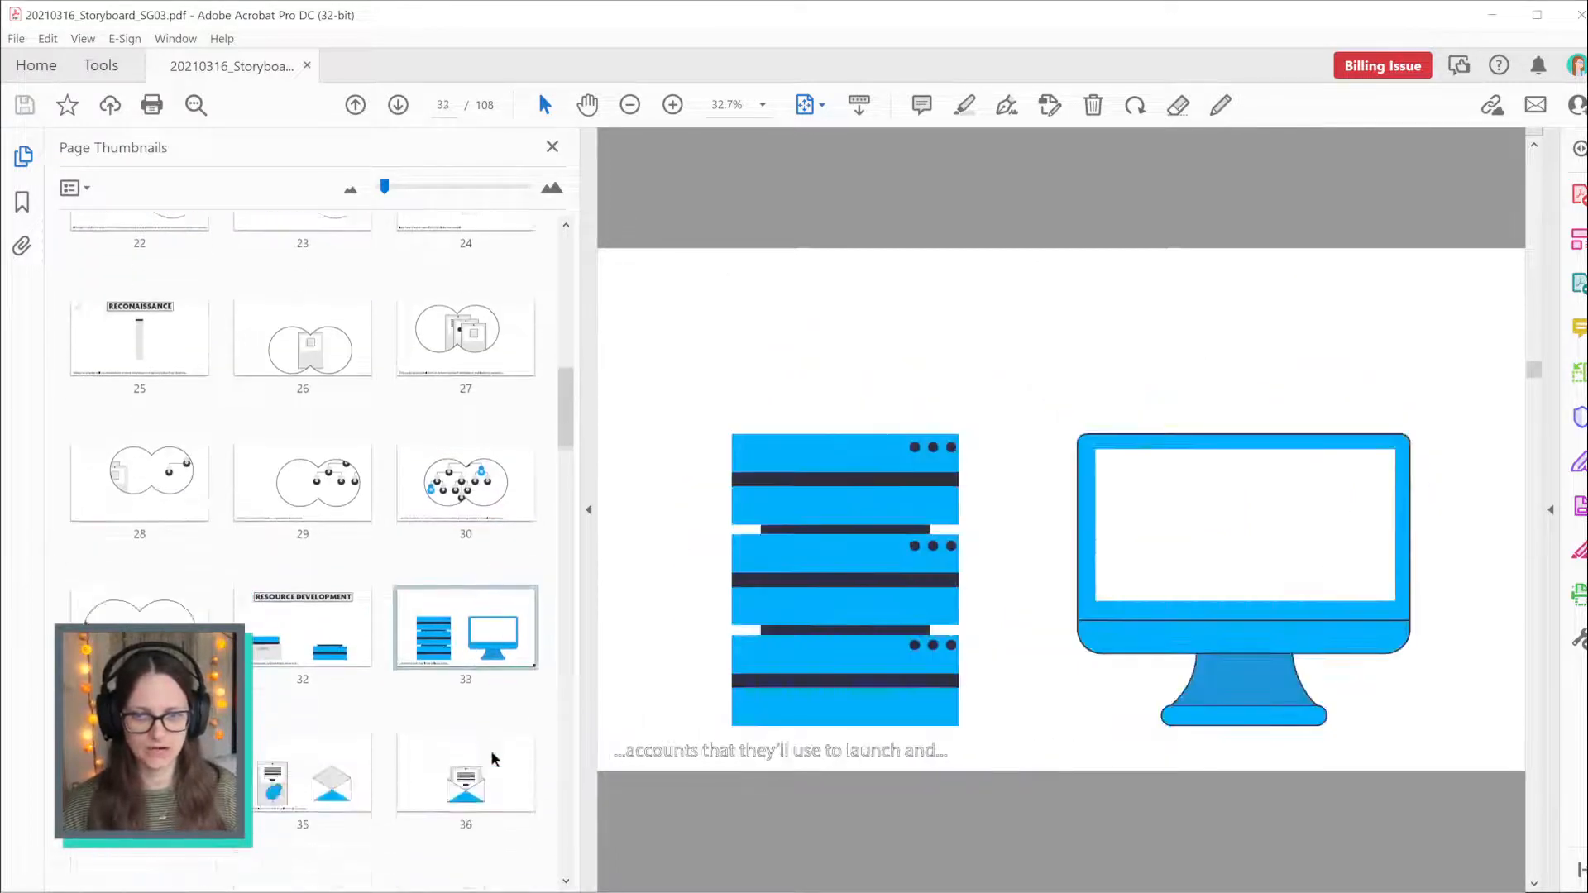
{"action": "scroll", "coordinate": [492, 751], "scroll_direction": "down", "scroll_amount": 4}
{"action": "left_click", "coordinate": [194, 644]}
{"action": "left_click", "coordinate": [285, 645]}
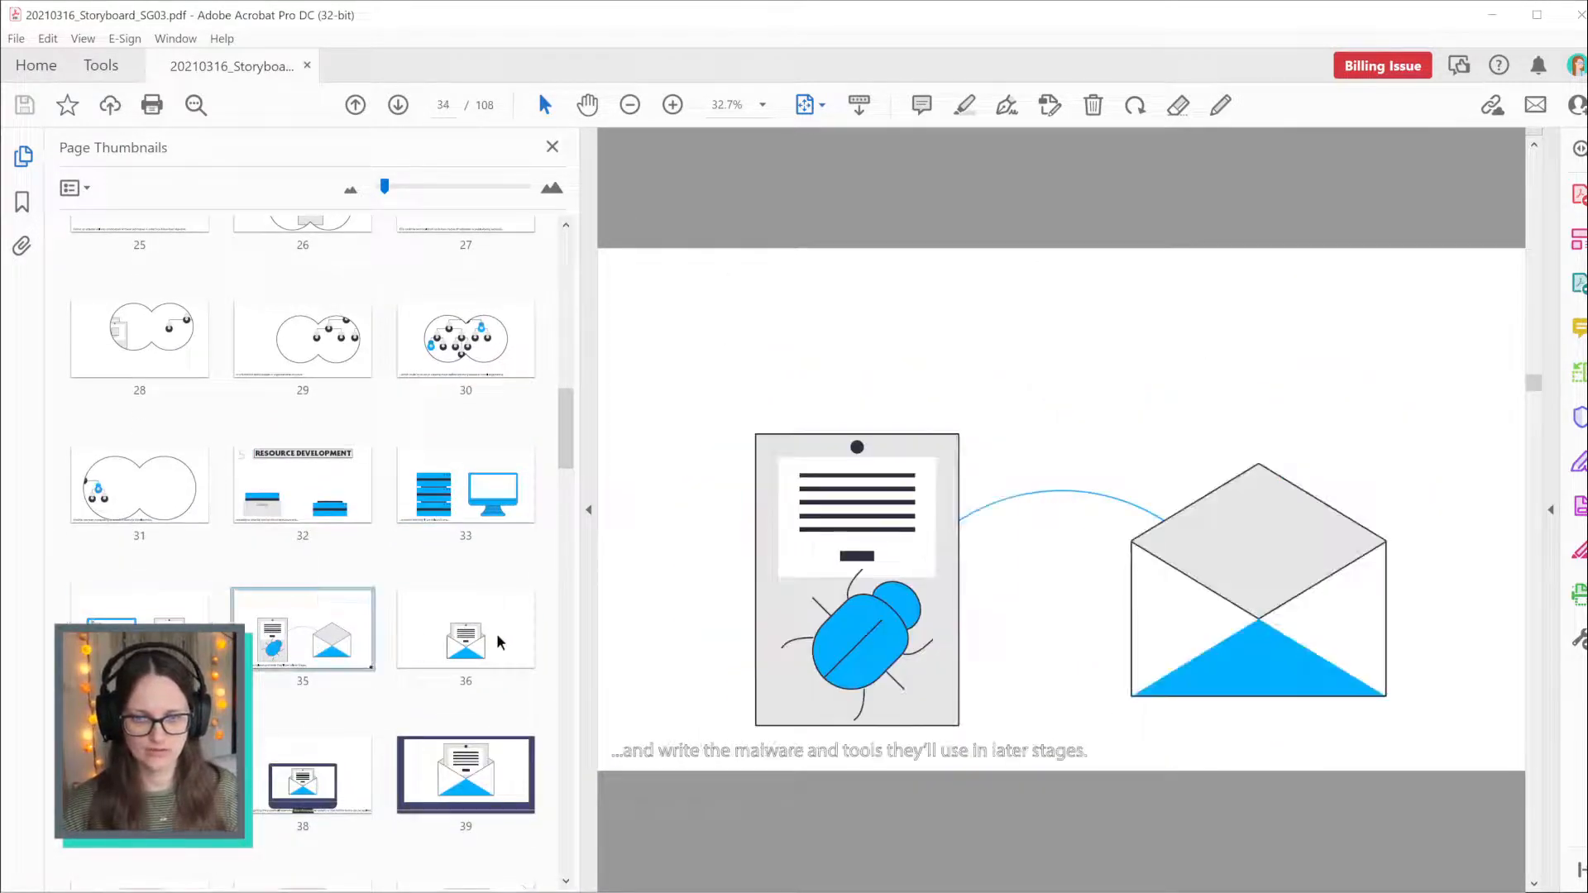
{"action": "left_click", "coordinate": [496, 642]}
{"action": "left_click", "coordinate": [297, 781]}
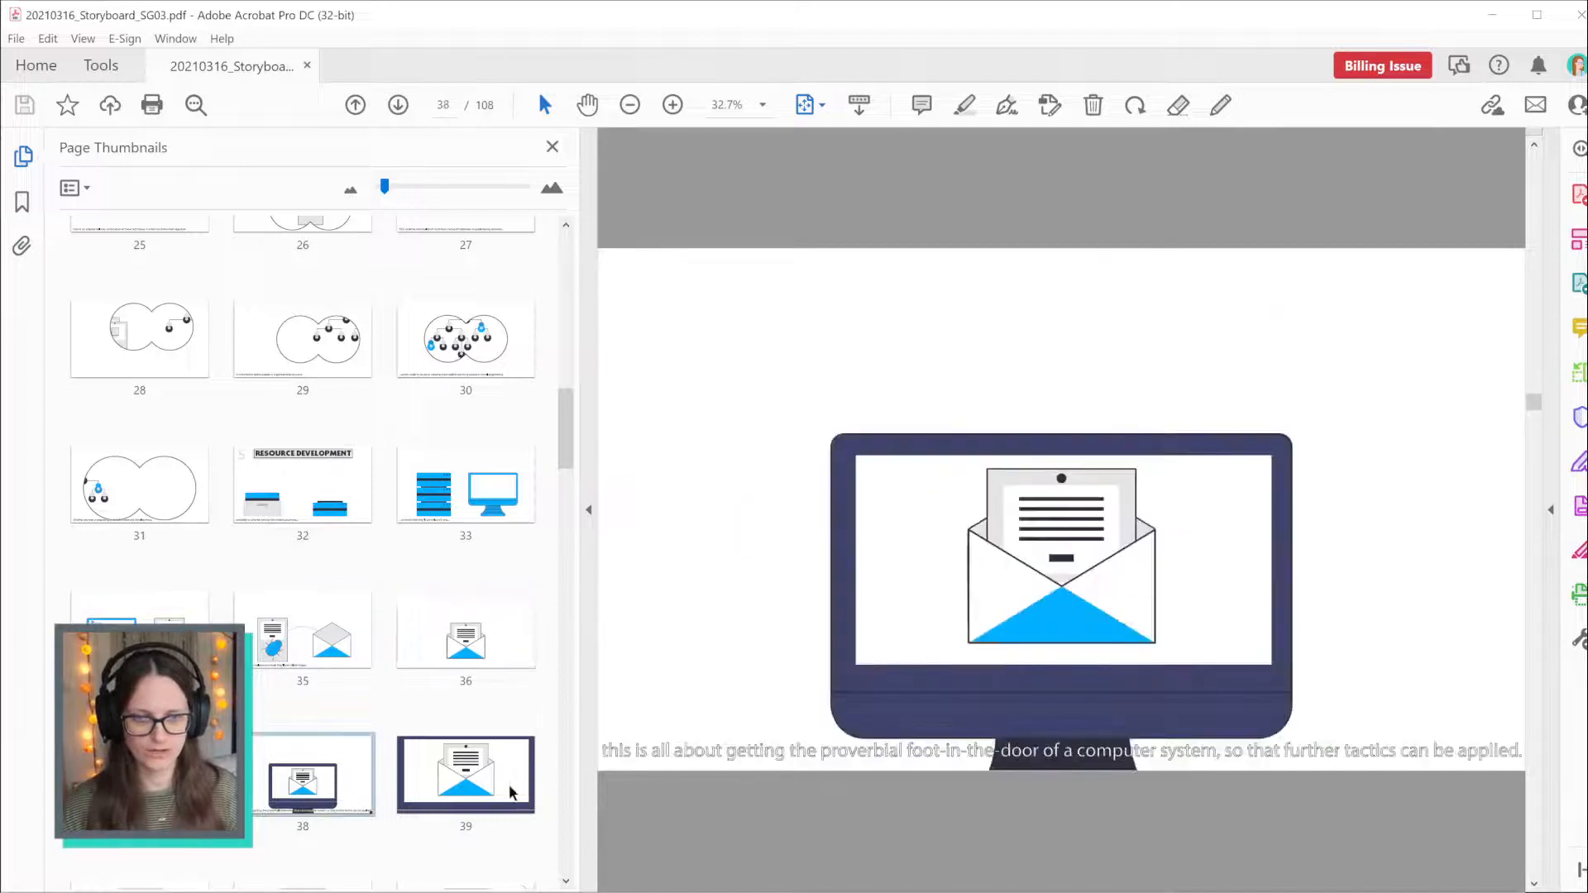
{"action": "left_click", "coordinate": [480, 786]}
{"action": "scroll", "coordinate": [478, 728], "scroll_direction": "down", "scroll_amount": 3}
{"action": "scroll", "coordinate": [478, 667], "scroll_direction": "down", "scroll_amount": 1}
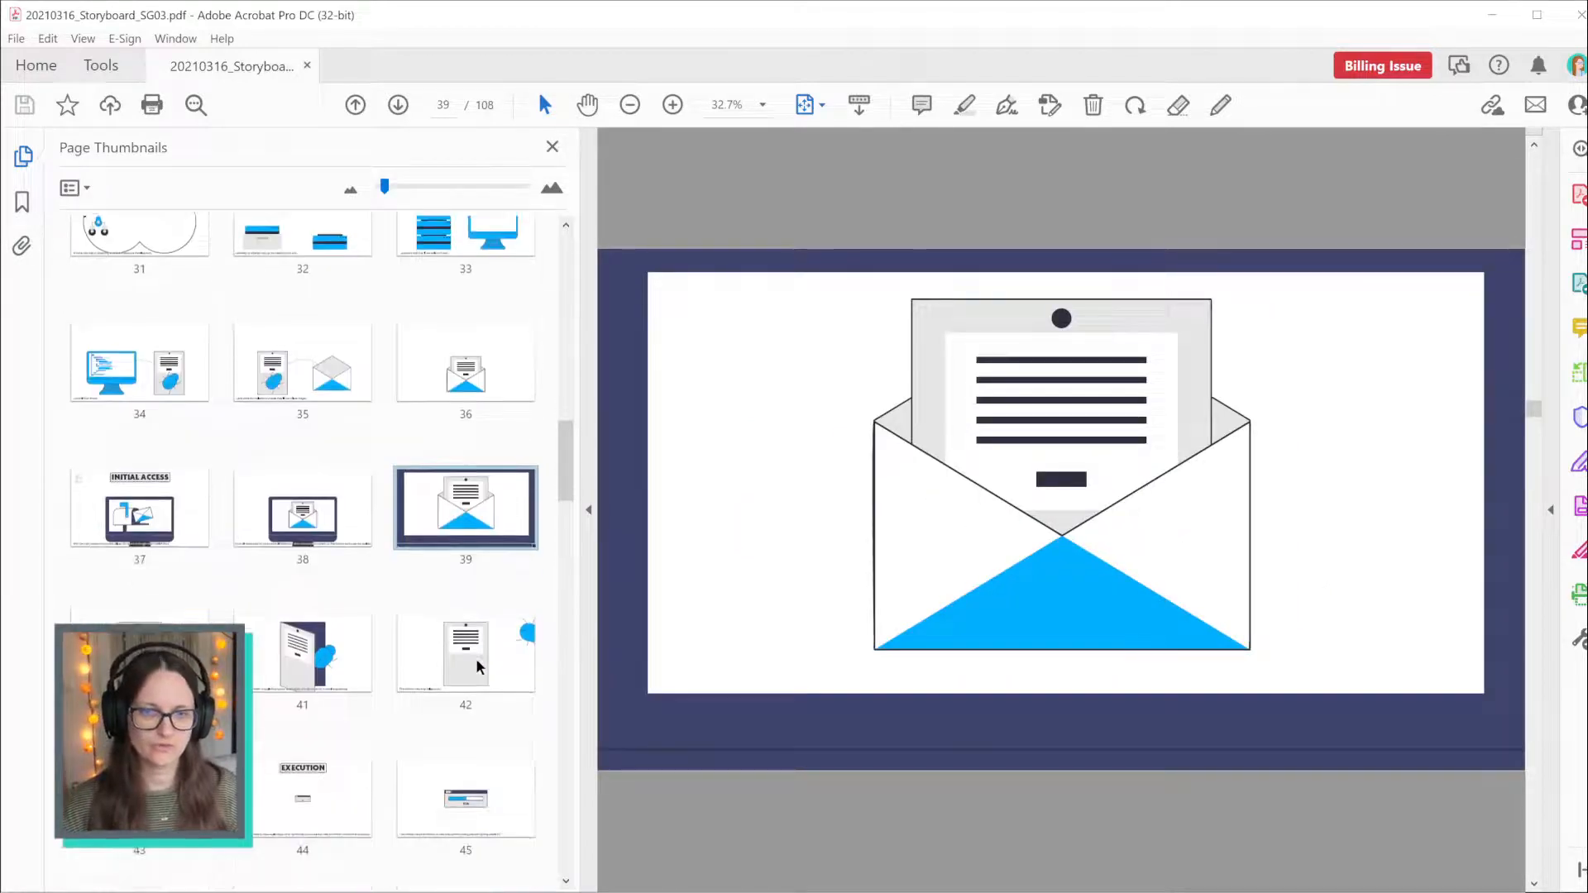
{"action": "left_click", "coordinate": [478, 666]}
{"action": "key", "text": "Down"}
{"action": "key", "text": "Down"}
{"action": "key", "text": "Down"}
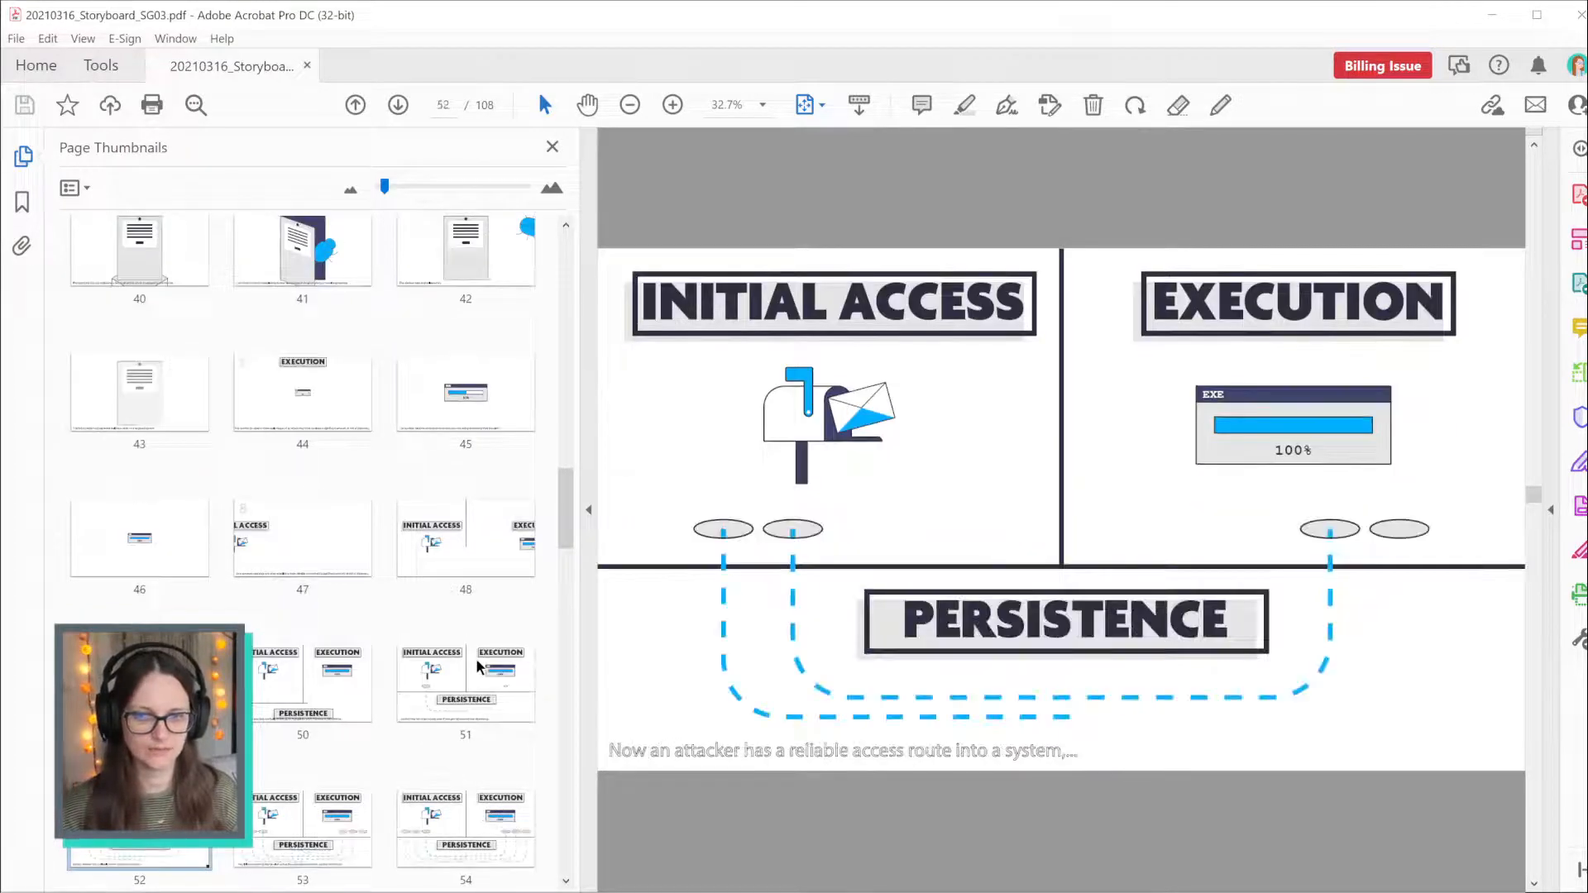
{"action": "key", "text": "Down"}
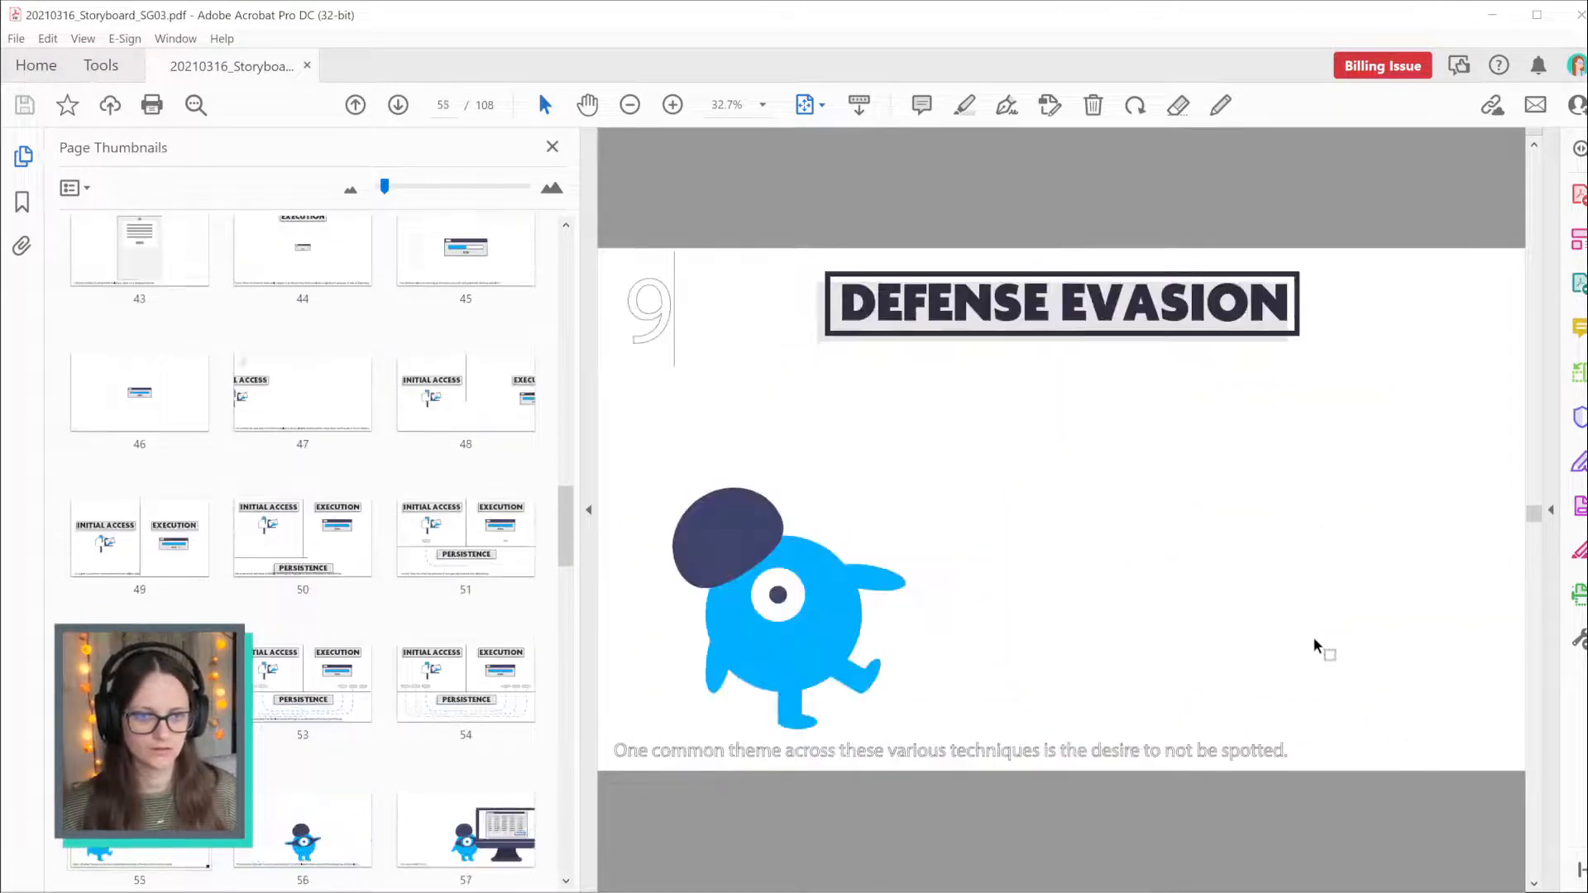
Go back to the Initial Access frame on page 48 and review the Persistence frames one by one up to page 55
{"action": "key", "text": "Up"}
{"action": "key", "text": "Up"}
{"action": "key", "text": "Left"}
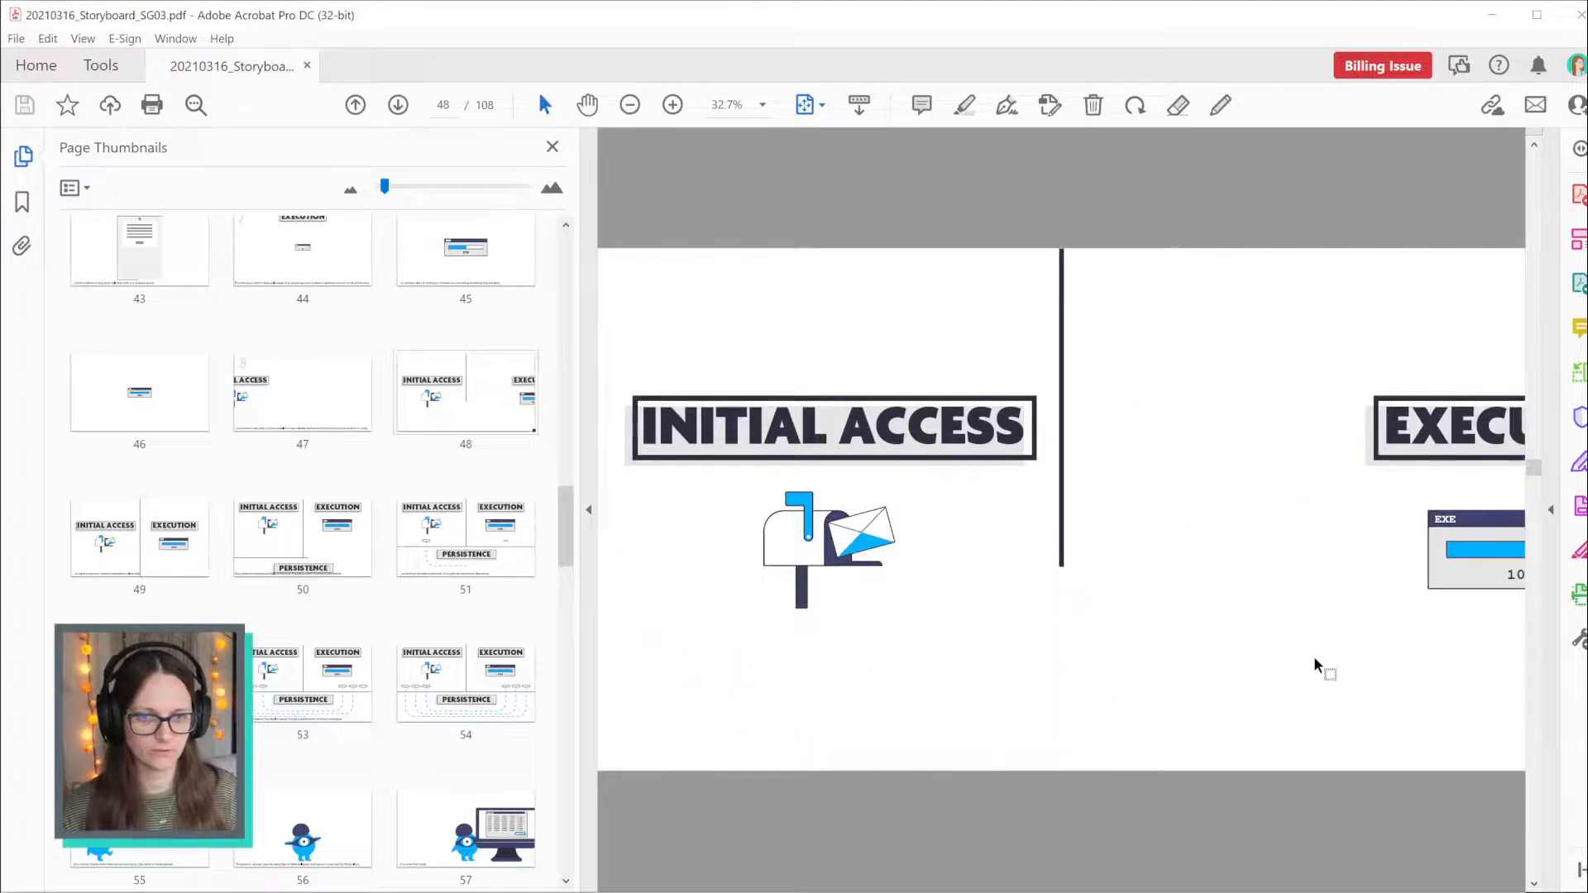
{"action": "key", "text": "Left"}
{"action": "key", "text": "Left"}
{"action": "key", "text": "Right"}
{"action": "key", "text": "Right"}
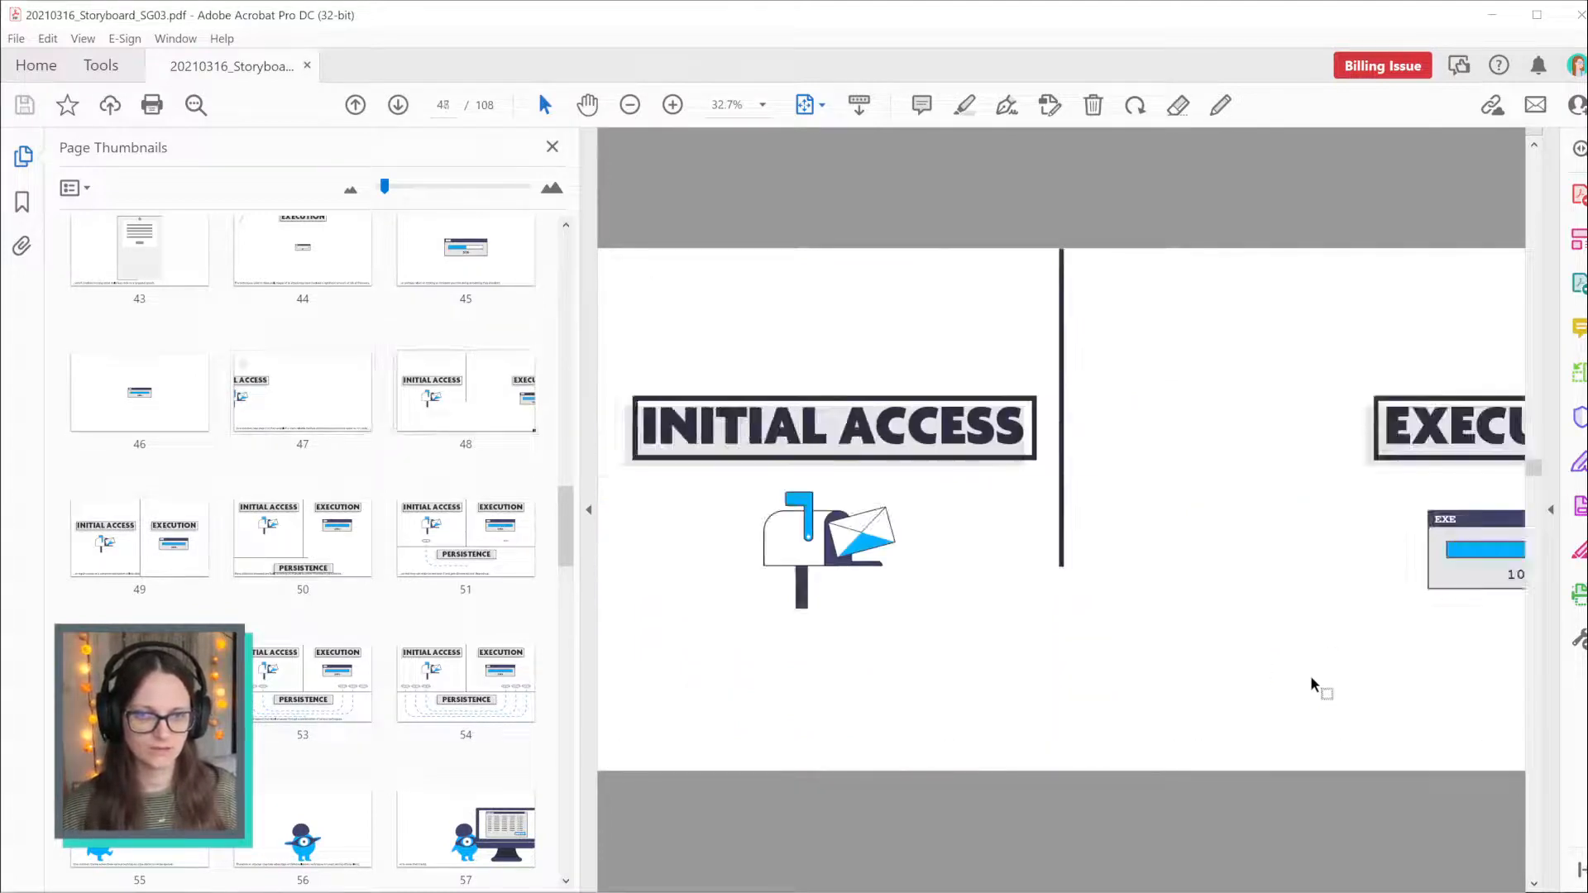
{"action": "key", "text": "Right"}
{"action": "key", "text": "Right"}
{"action": "key", "text": "Right"}
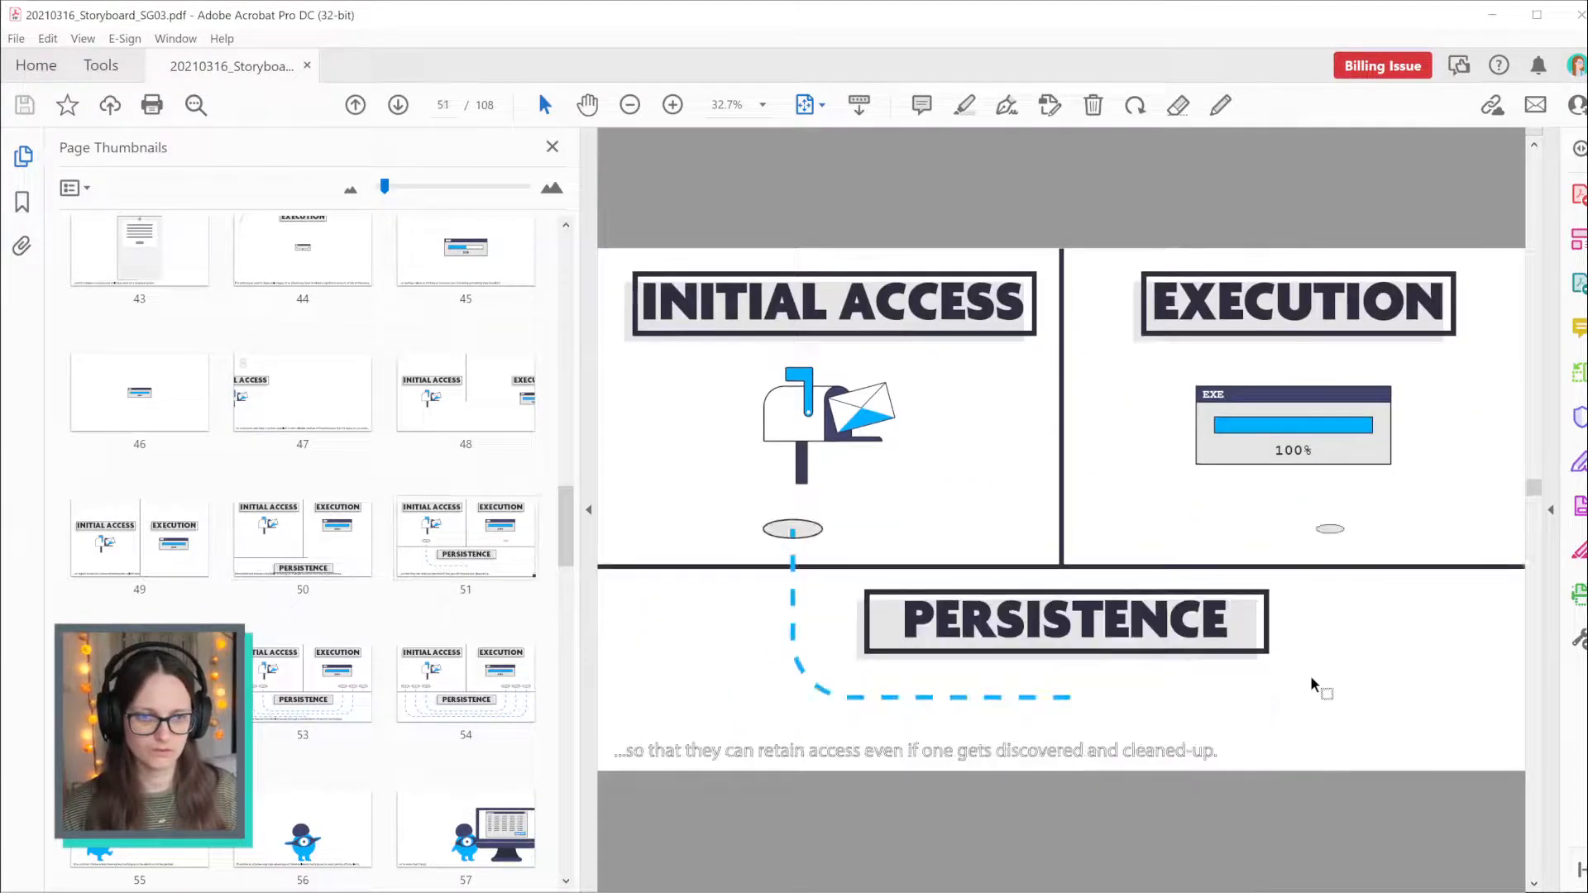
{"action": "key", "text": "Right"}
{"action": "key", "text": "Right"}
{"action": "key", "text": "Right"}
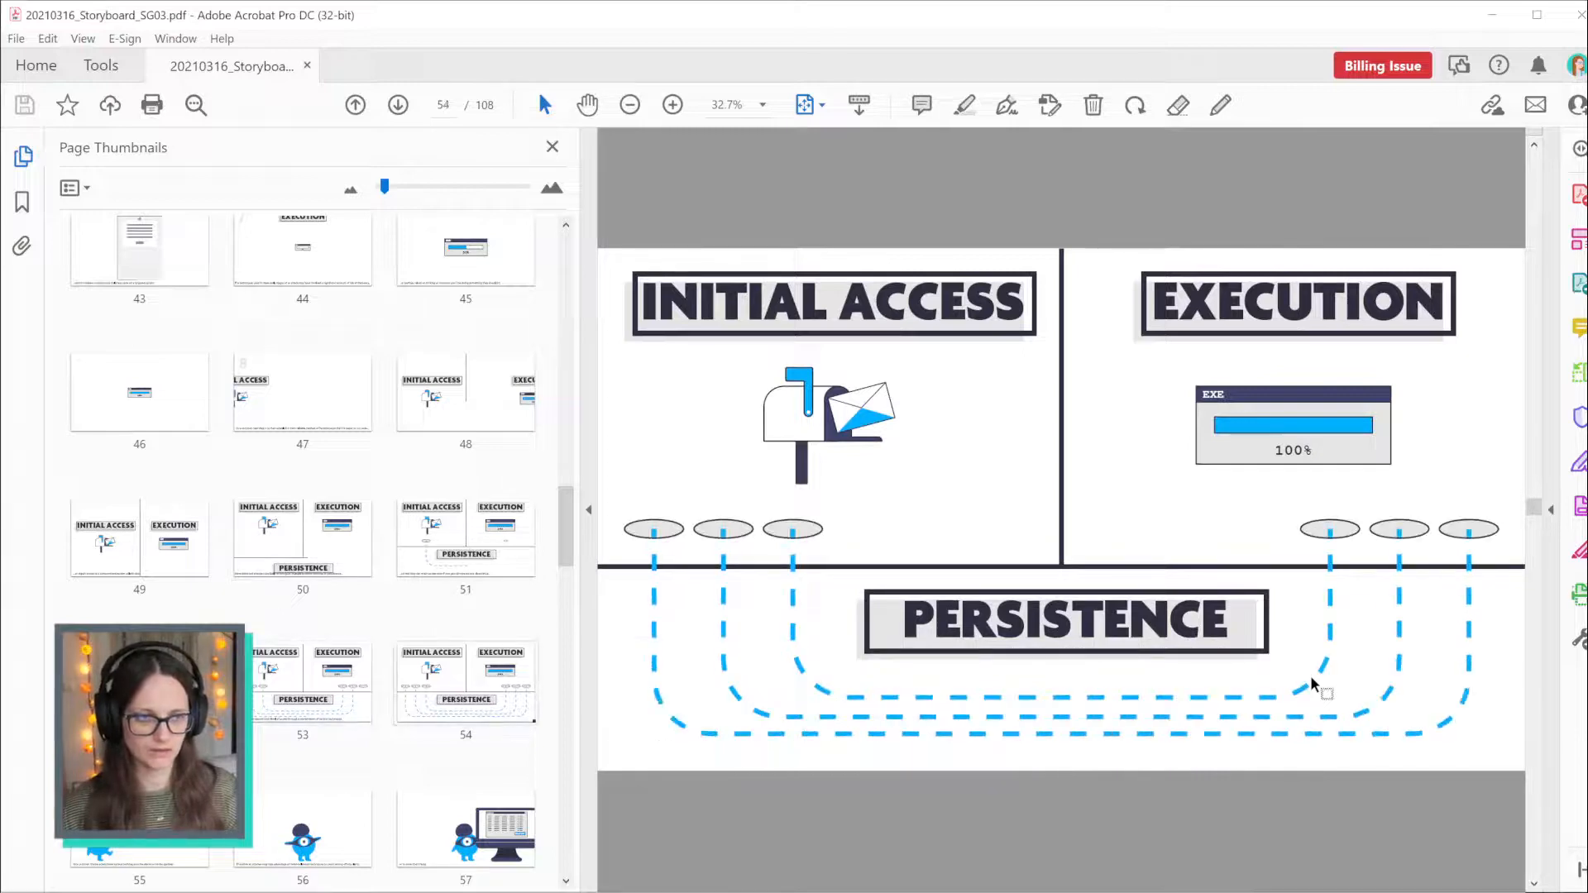
{"action": "key", "text": "Right"}
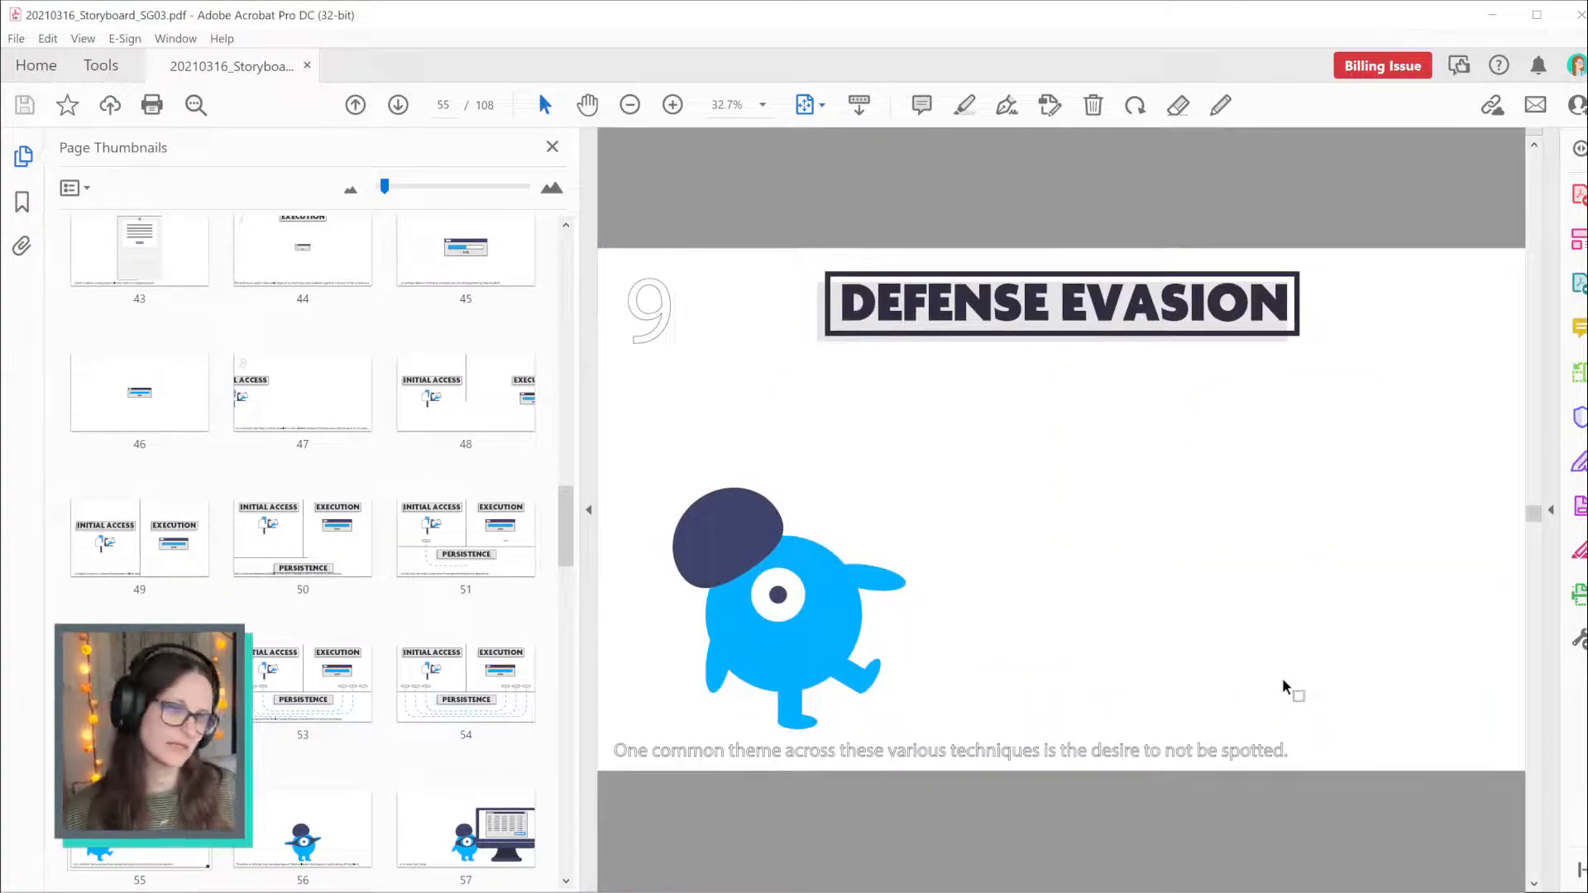
Put the storyboard PDF away, switch to Storyboard02.ai in Illustrator and clear the current selection
{"action": "left_click", "coordinate": [1487, 14]}
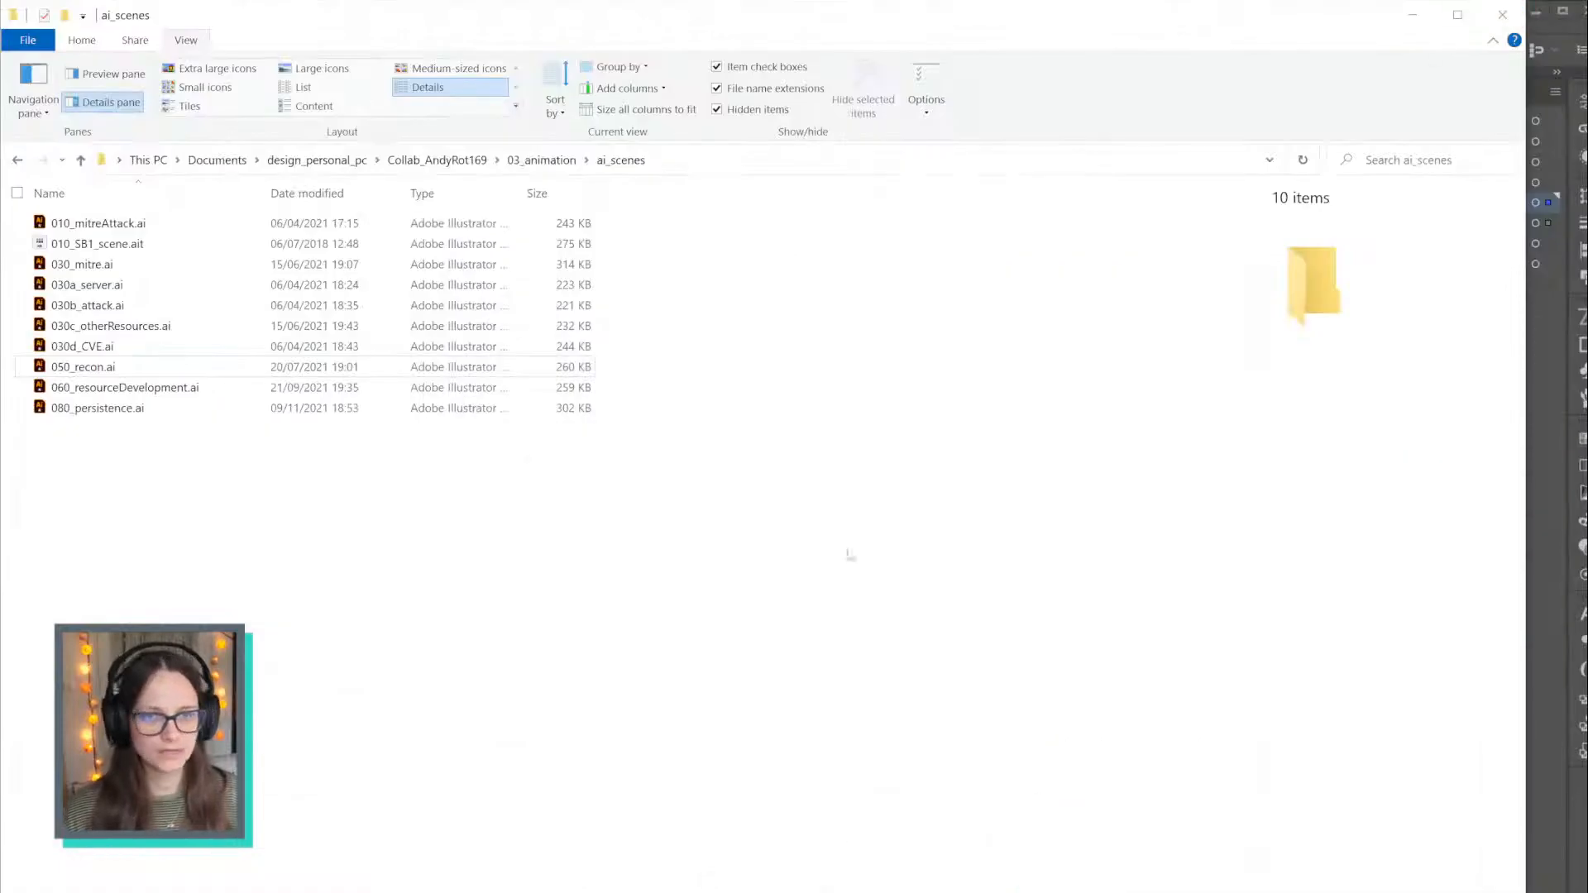
{"action": "key", "text": "alt+Tab"}
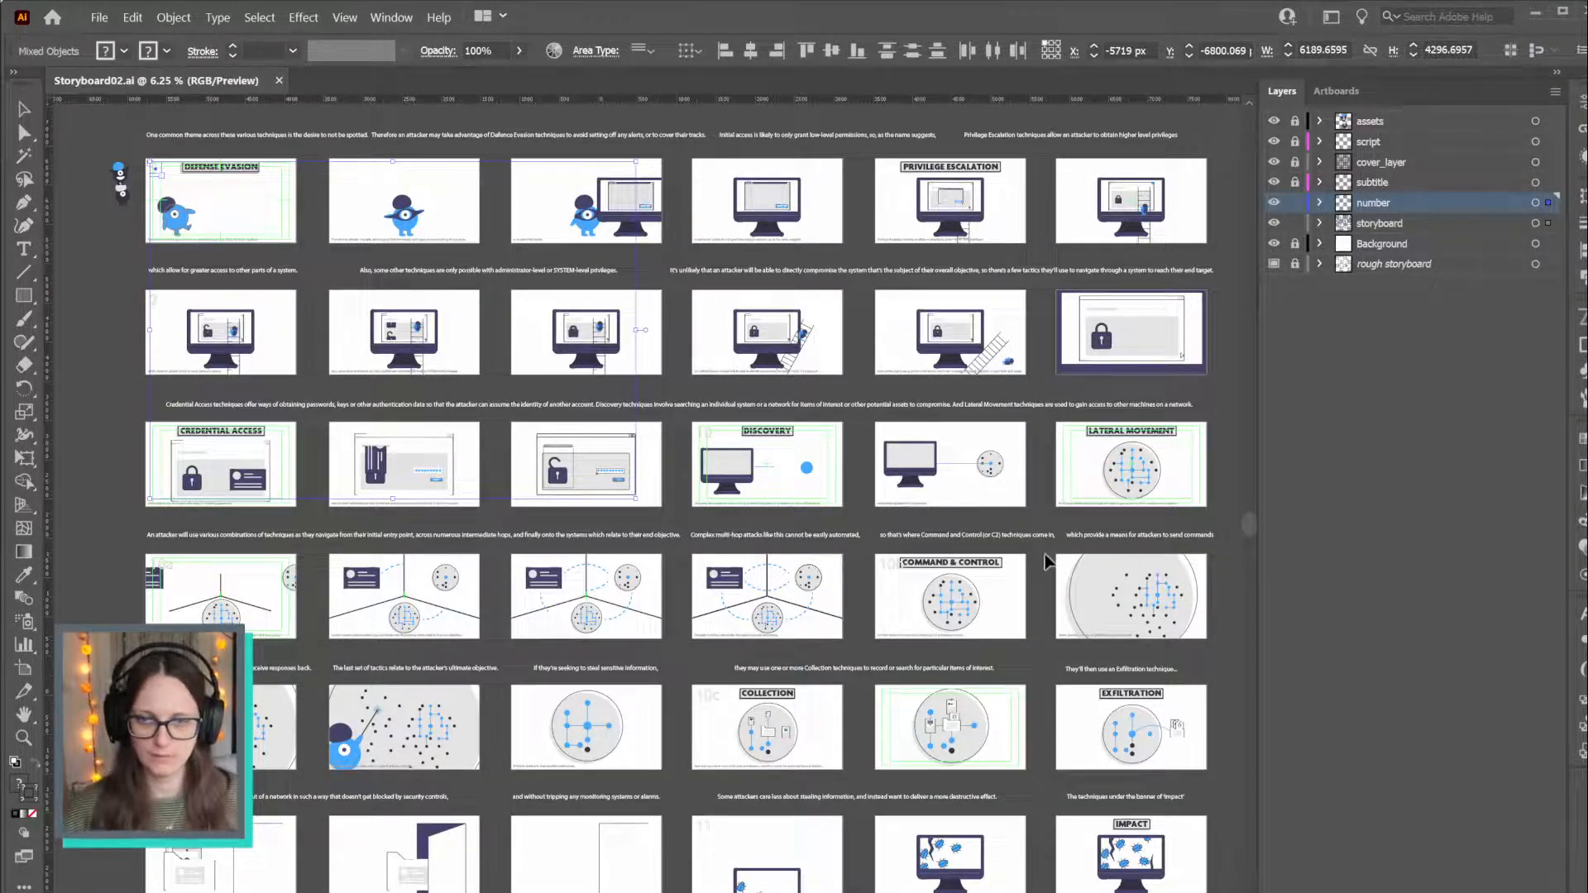
{"action": "left_click", "coordinate": [76, 225]}
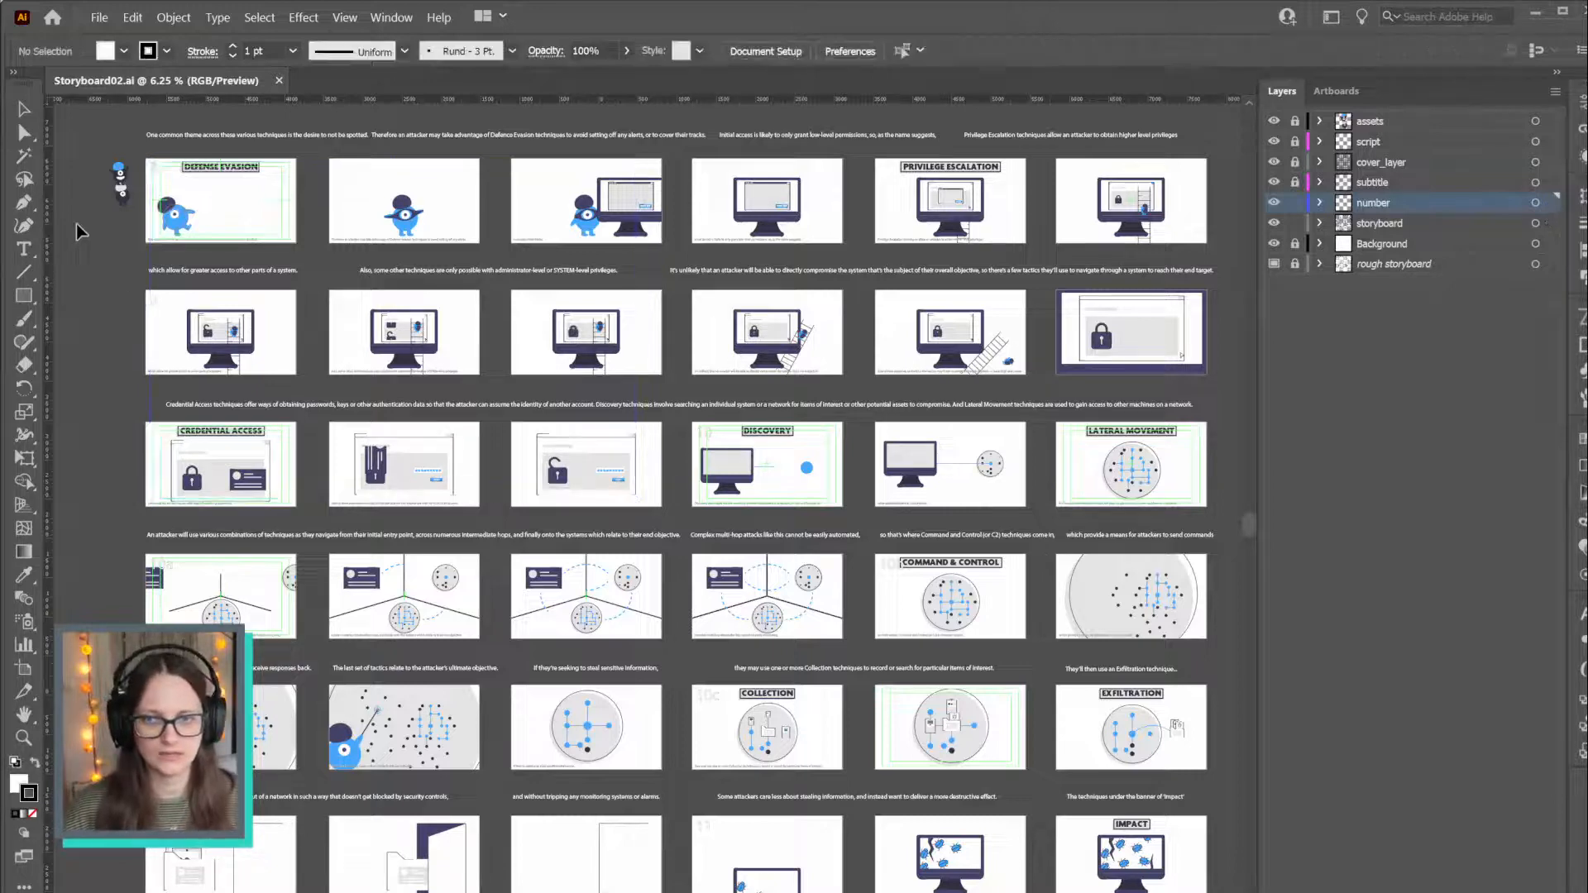
{"action": "key", "text": "ctrl+minus"}
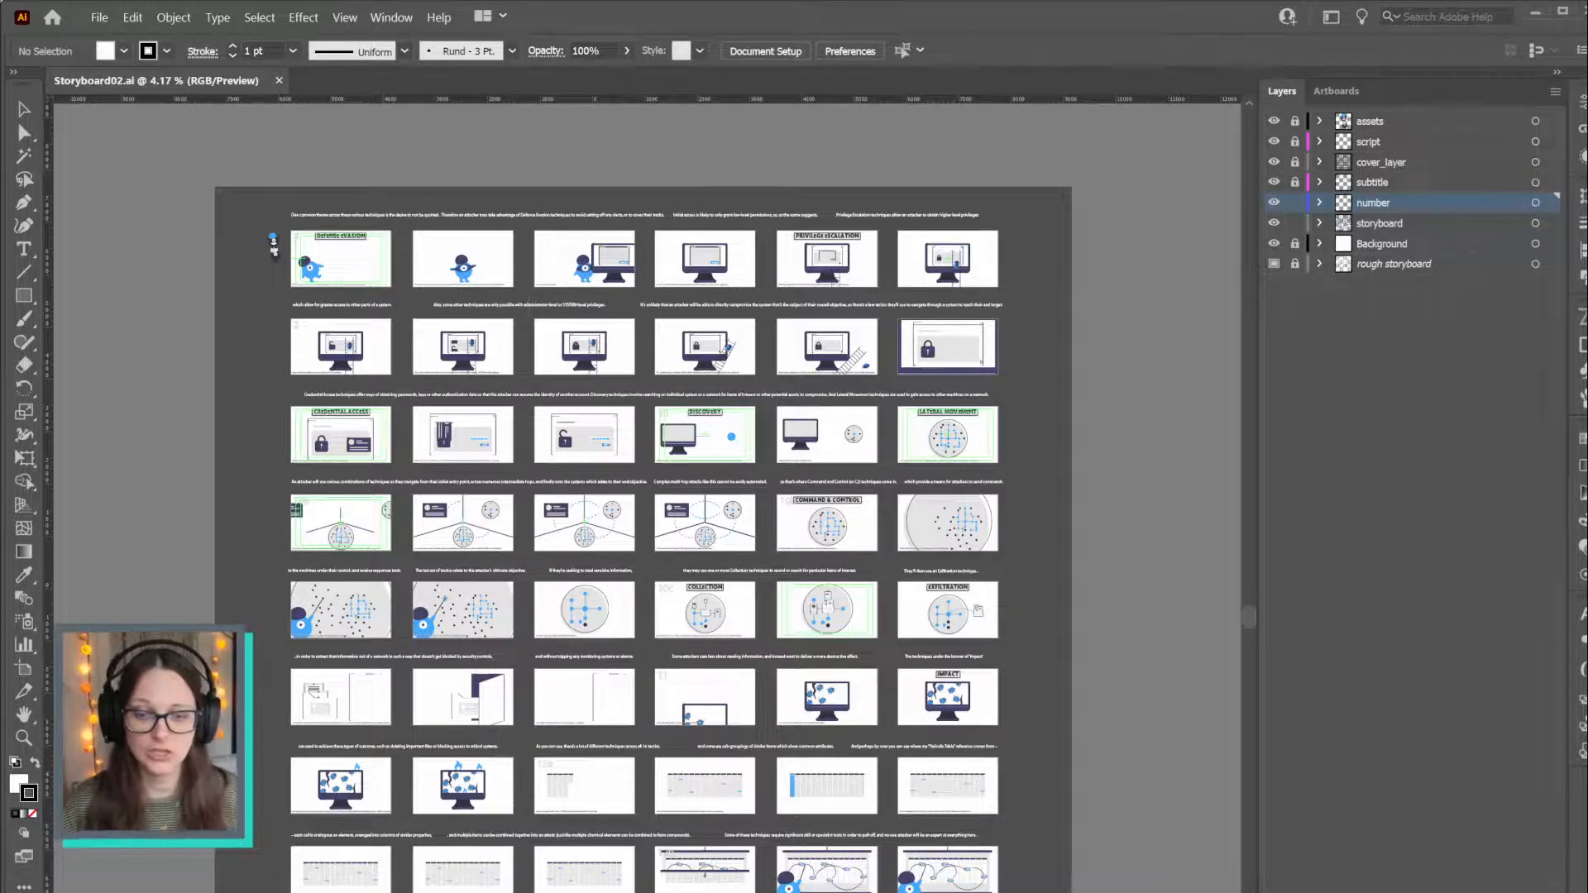
{"action": "key", "text": "alt+Tab"}
{"action": "key", "text": "alt+Tab"}
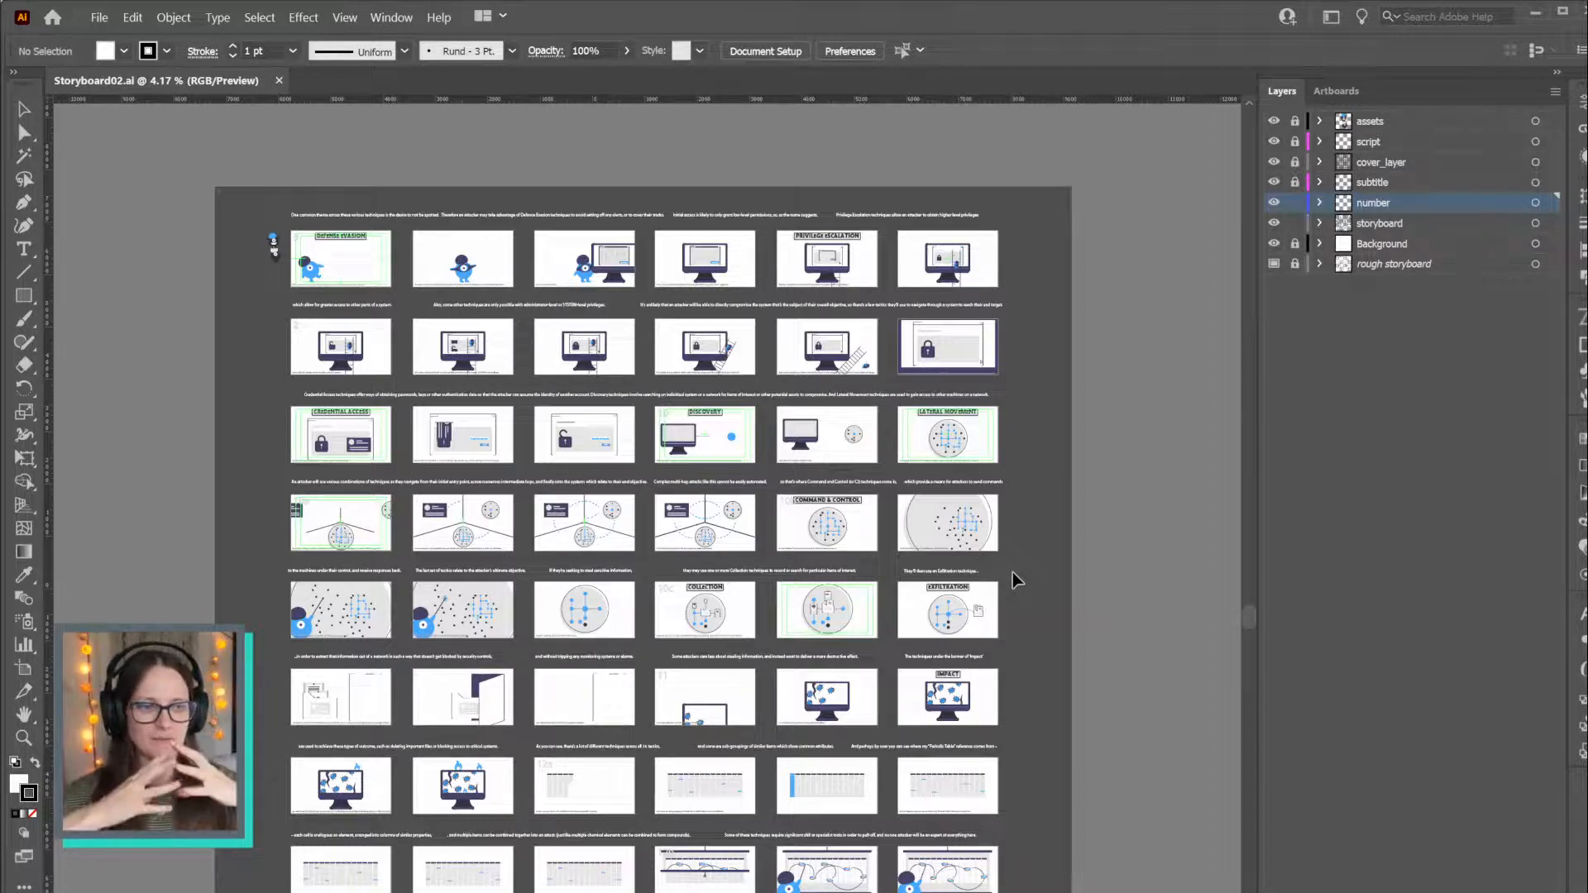
Examine the frames around Defense Evasion and Privilege Escalation in the storyboard artwork, leaving nothing selected
{"action": "key", "text": "ctrl+equal"}
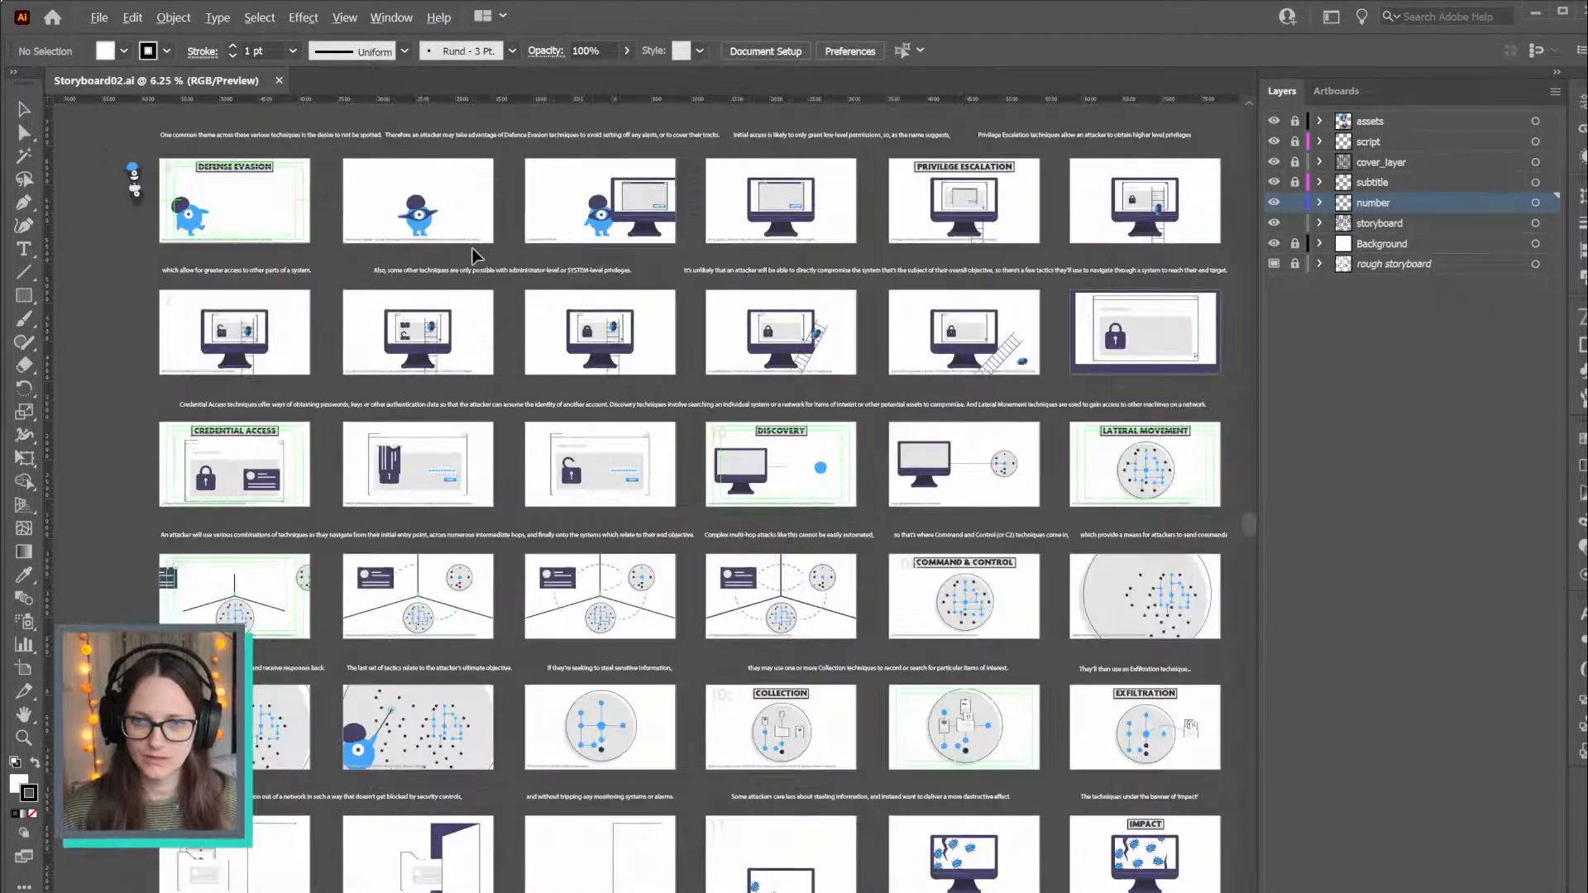
{"action": "left_click_drag", "start_coordinate": [826, 238], "coordinate": [827, 544]}
{"action": "scroll", "coordinate": [794, 526], "scroll_direction": "up", "scroll_amount": 1}
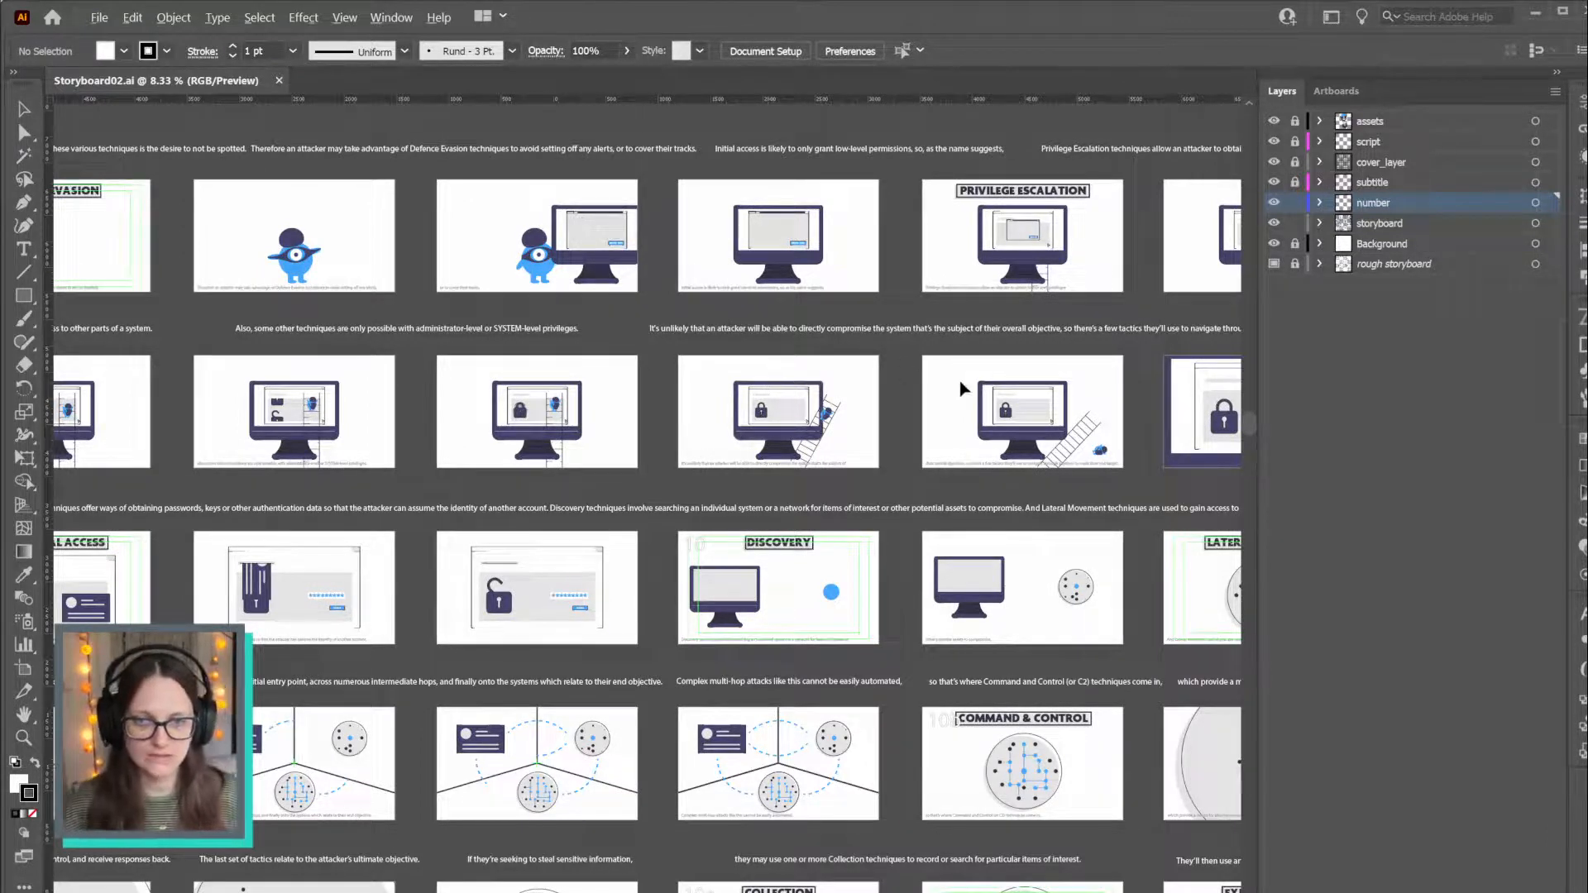
{"action": "scroll", "coordinate": [957, 383], "scroll_direction": "down", "scroll_amount": 1}
{"action": "left_click_drag", "start_coordinate": [1027, 208], "coordinate": [997, 343]}
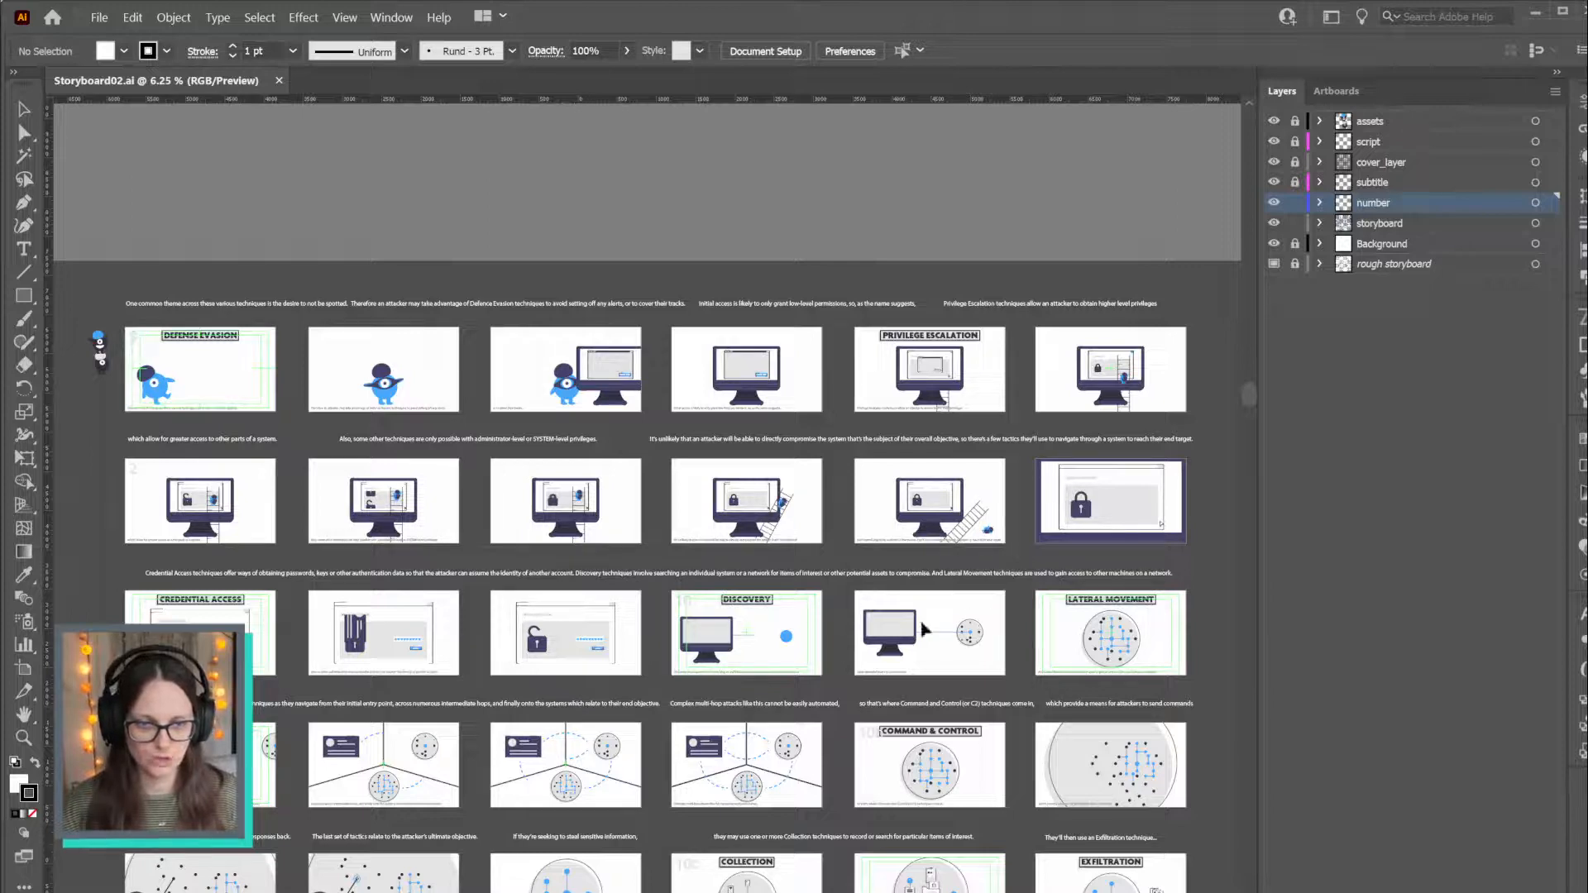
{"action": "left_click_drag", "start_coordinate": [634, 677], "coordinate": [641, 674]}
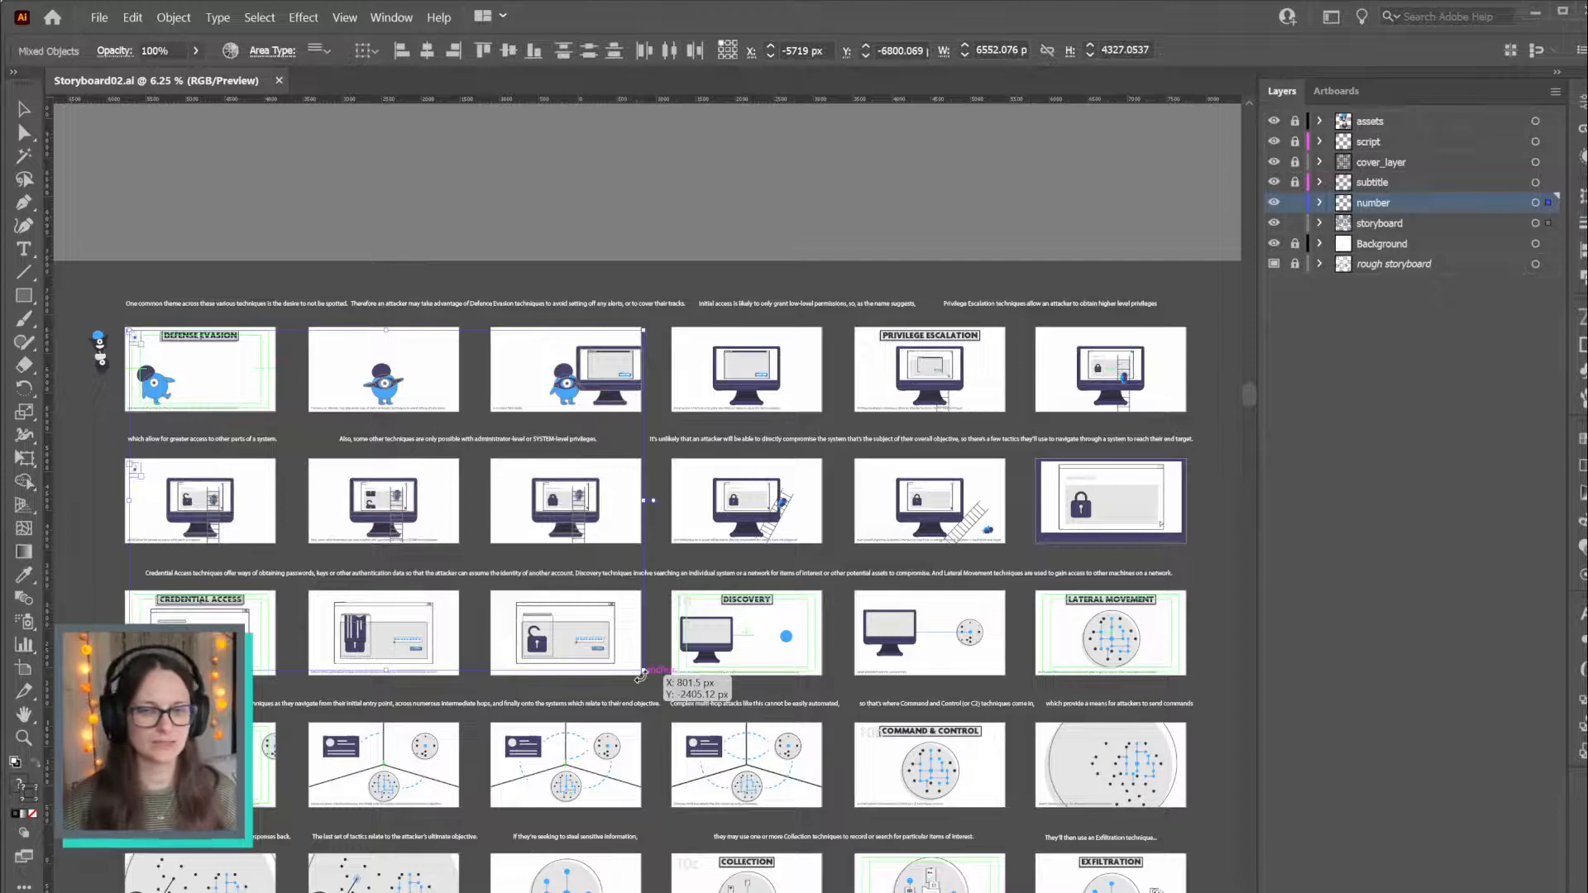
{"action": "left_click", "coordinate": [1199, 510]}
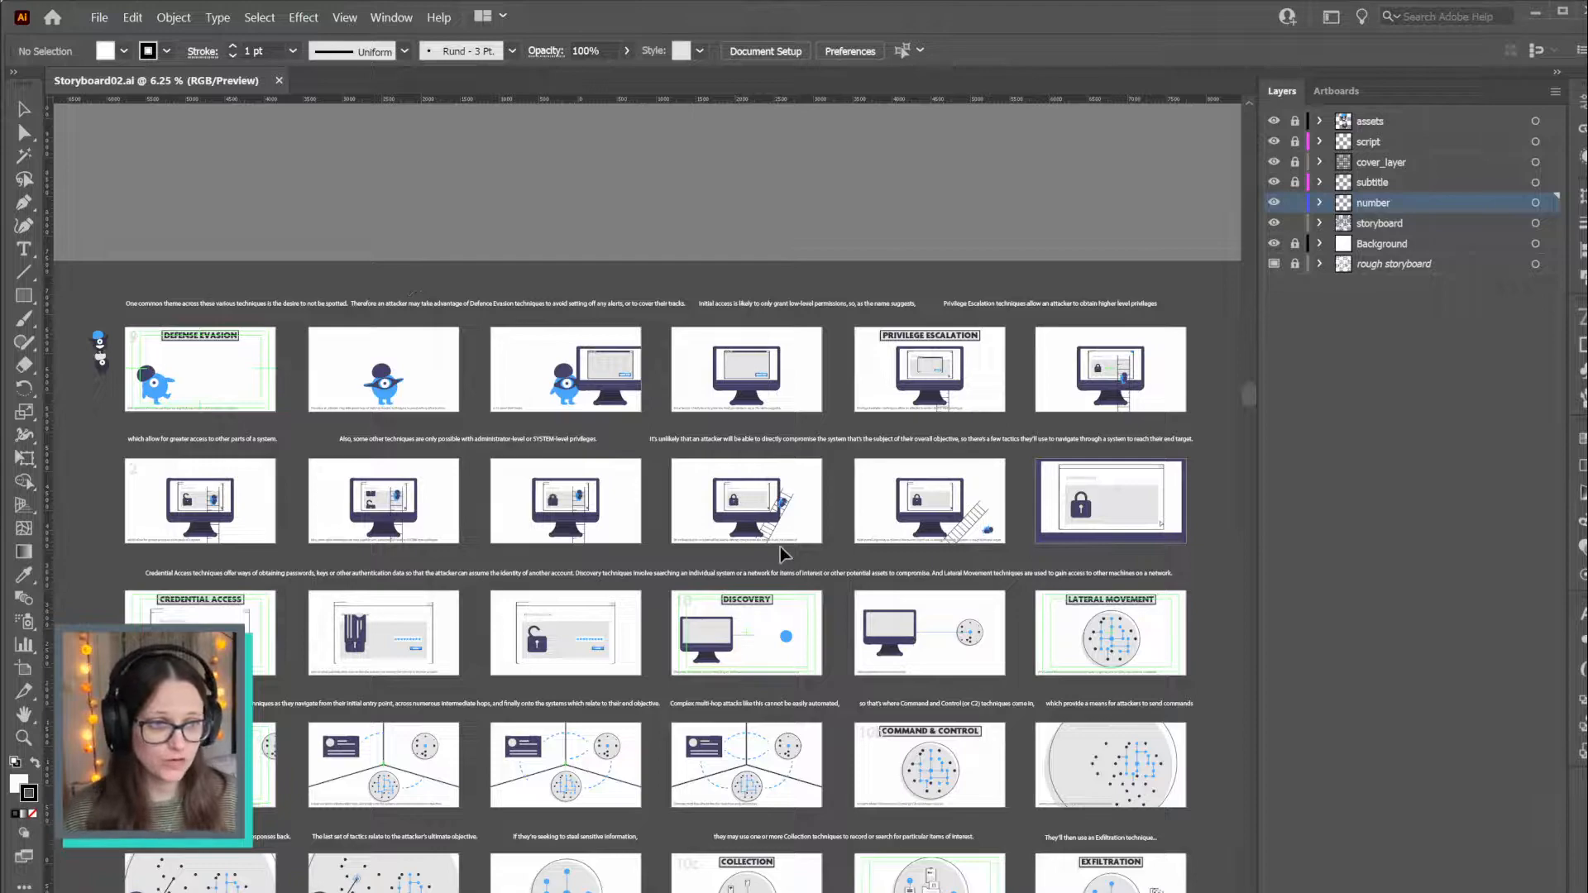
{"action": "scroll", "coordinate": [266, 453], "scroll_direction": "up", "scroll_amount": 1}
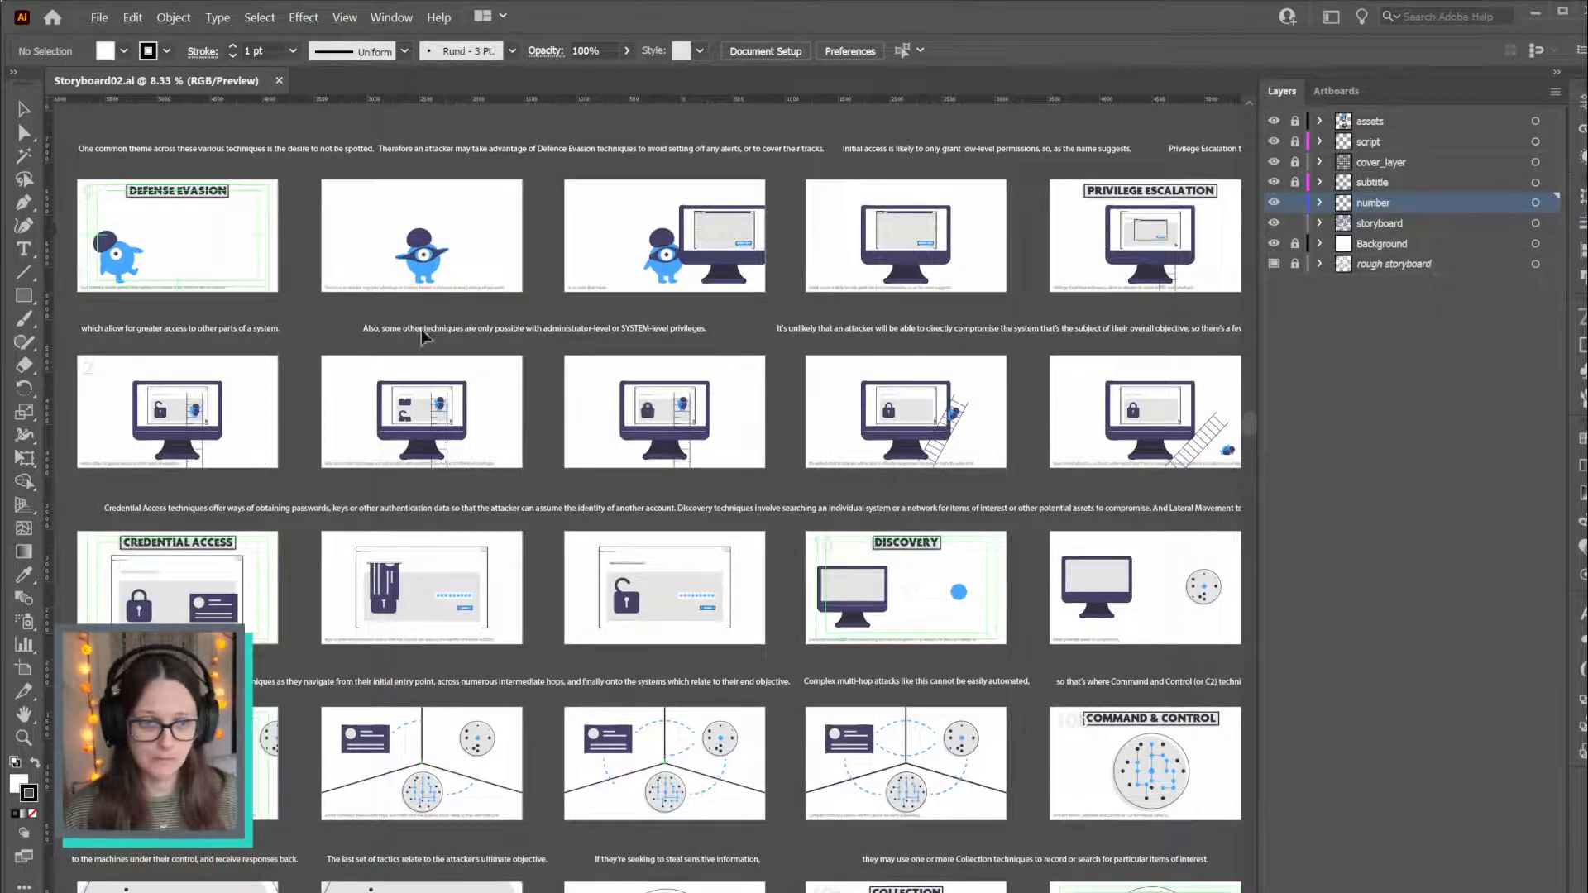
{"action": "left_click_drag", "start_coordinate": [445, 397], "coordinate": [416, 466]}
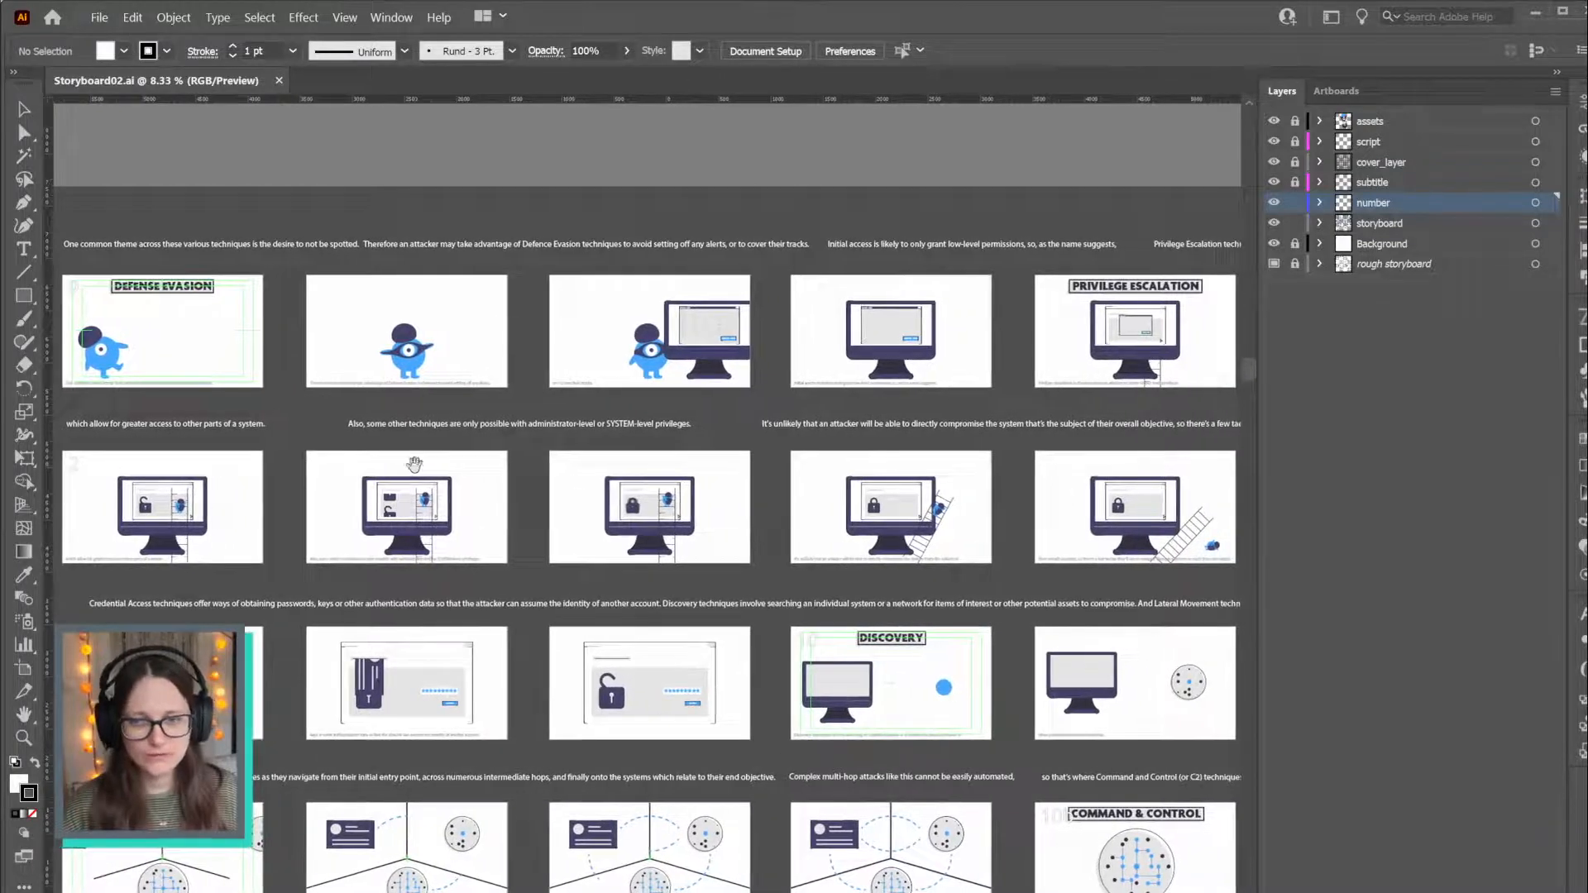
{"action": "scroll", "coordinate": [606, 520], "scroll_direction": "down", "scroll_amount": 1}
{"action": "left_click_drag", "start_coordinate": [727, 301], "coordinate": [727, 454]}
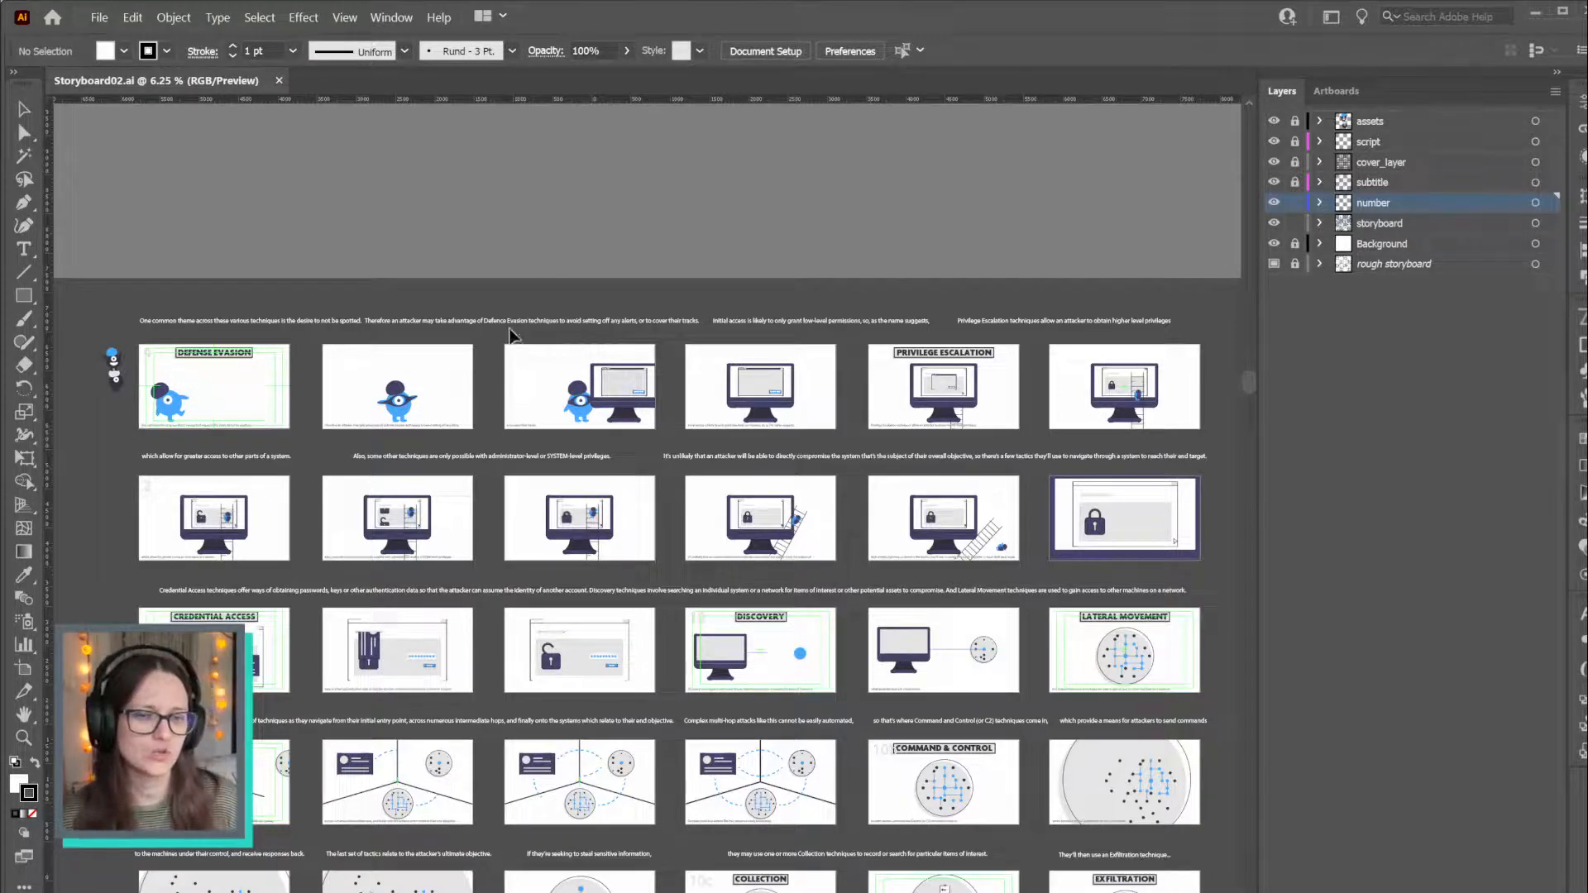
Isolate the artwork group of the Defense Evasion frame and select its title
{"action": "left_click", "coordinate": [429, 397]}
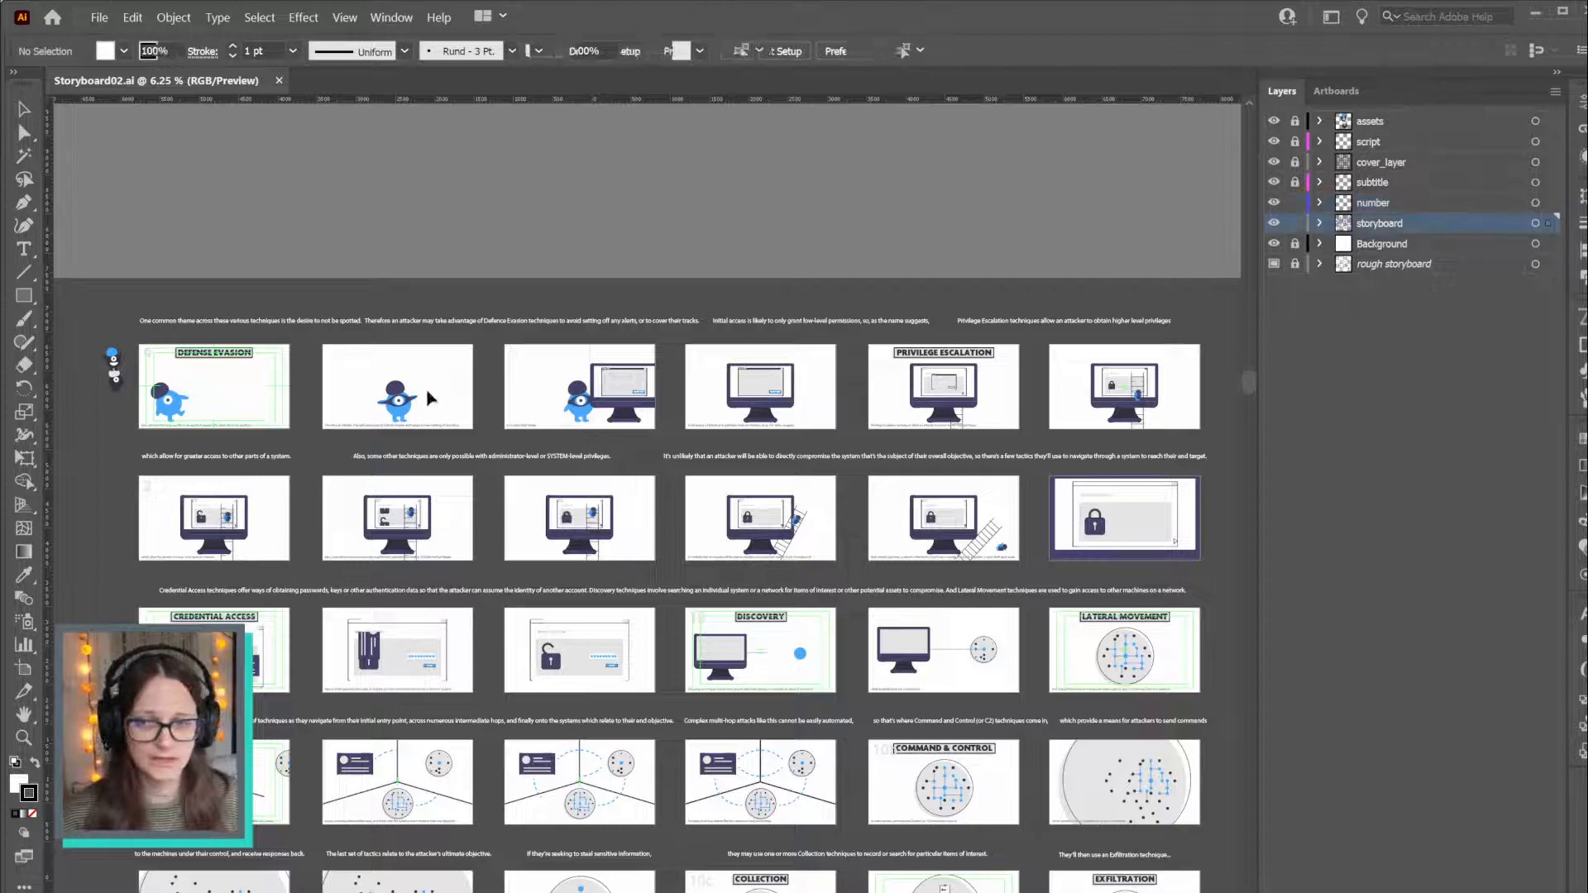
{"action": "left_click", "coordinate": [233, 354]}
{"action": "double_click", "coordinate": [227, 354]}
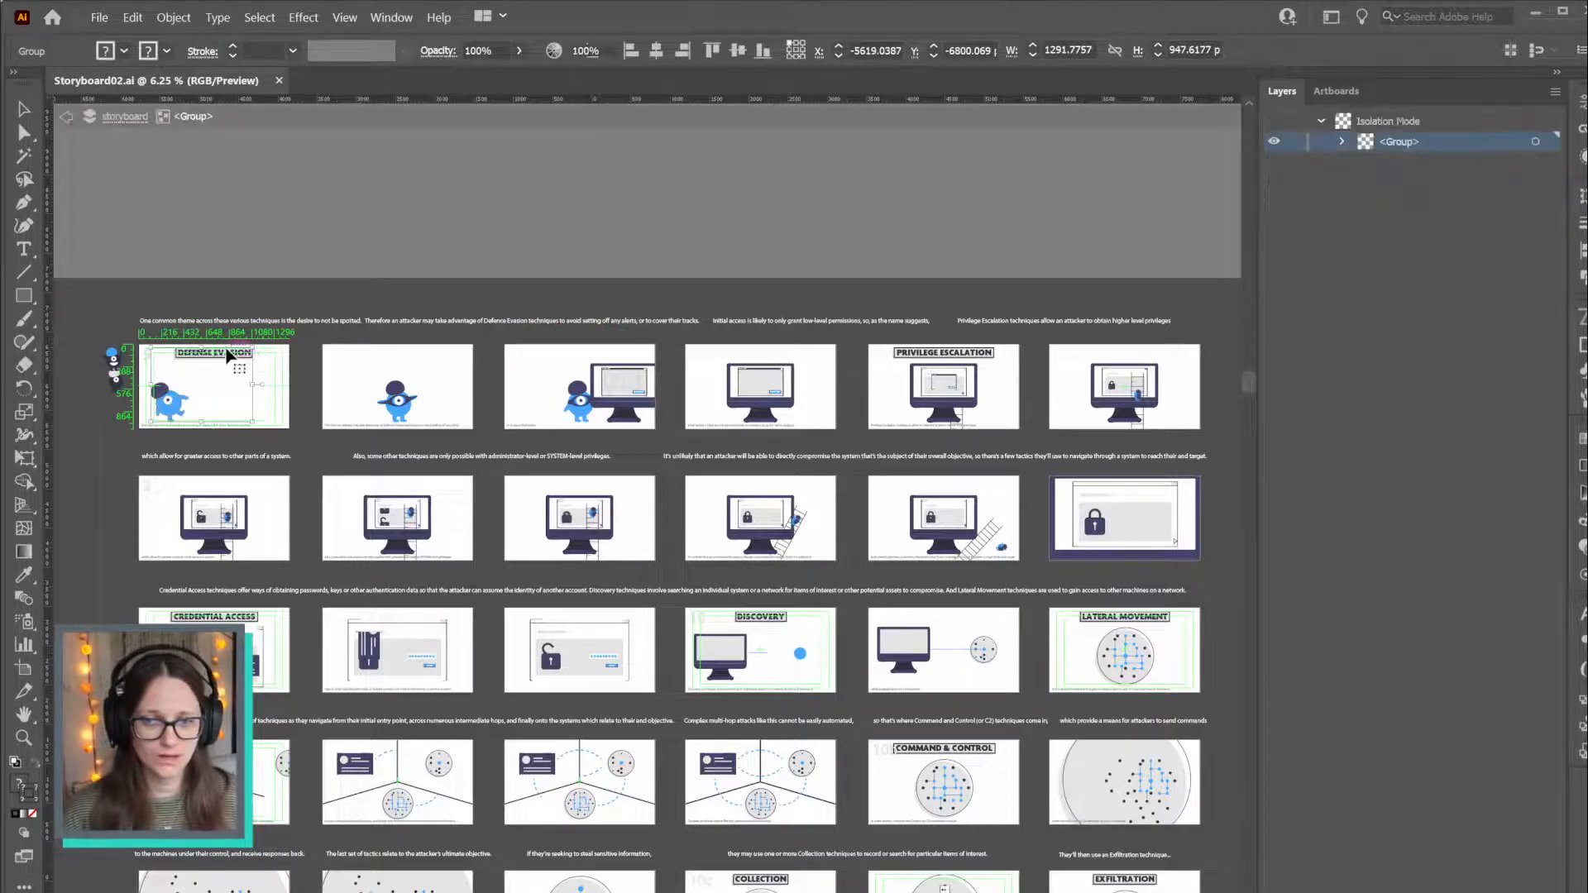
{"action": "left_click_drag", "start_coordinate": [263, 351], "coordinate": [172, 370]}
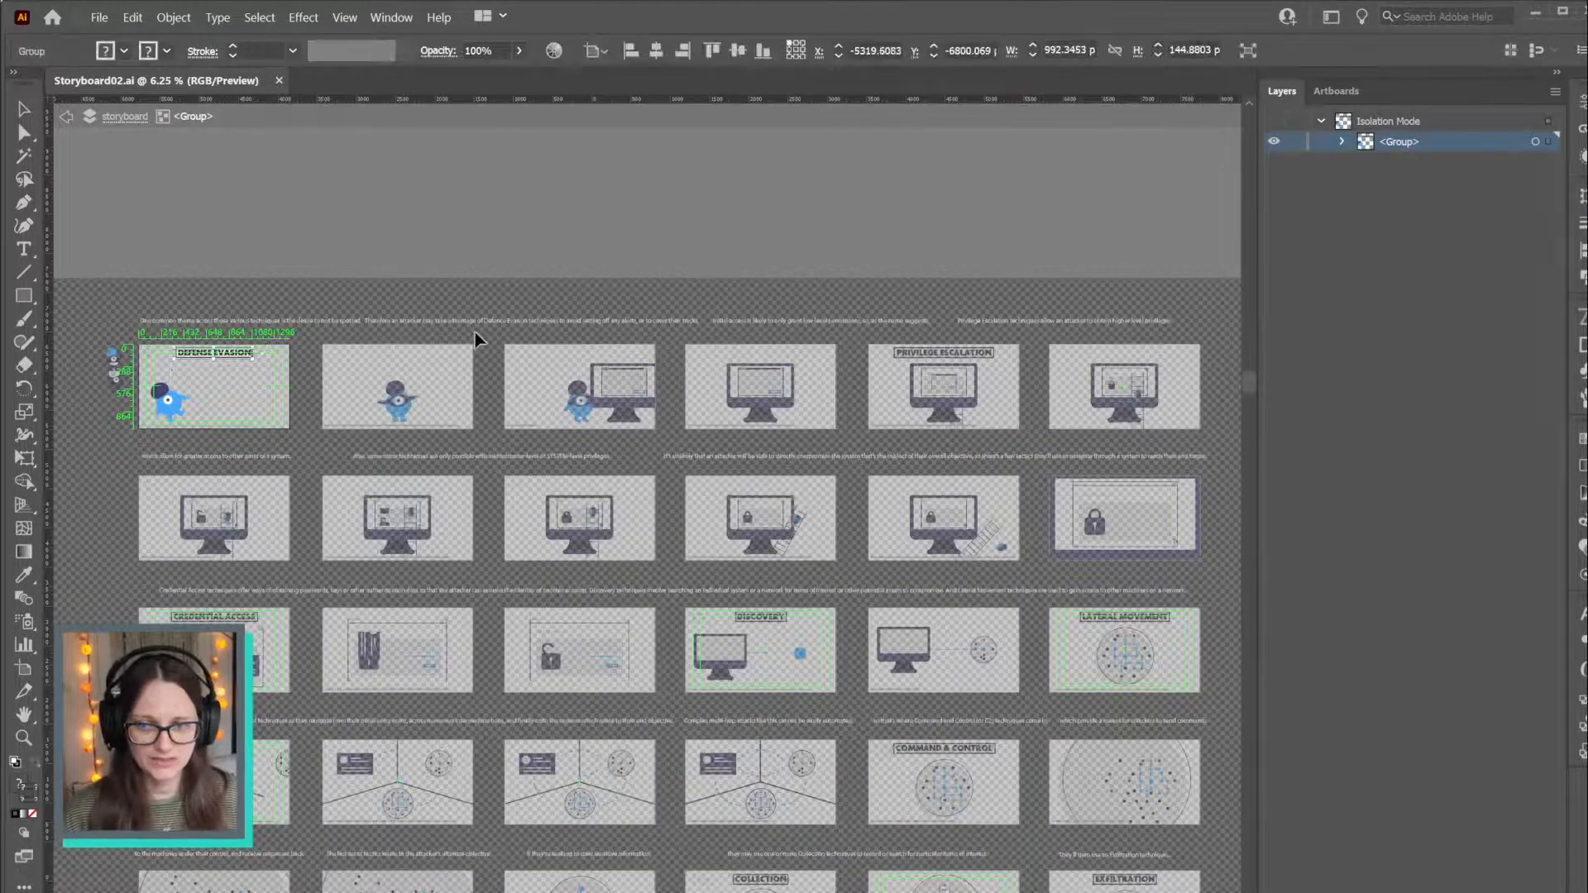
Create a new document from the 1920x1080_animation.ait template and paste the Defense Evasion title into it
{"action": "left_click", "coordinate": [99, 17]}
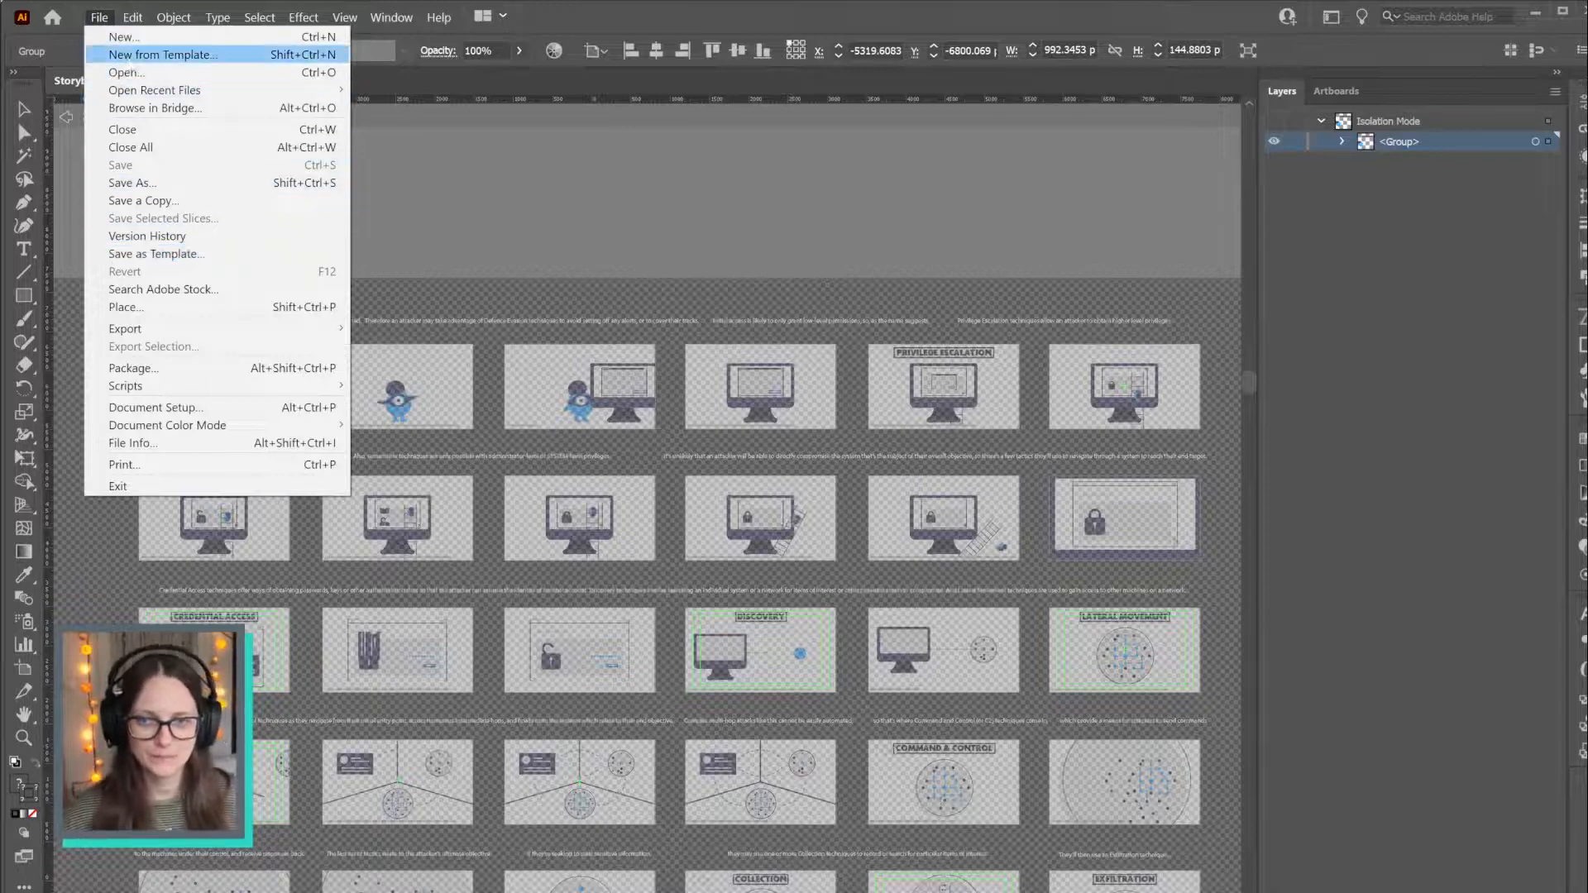
{"action": "left_click", "coordinate": [129, 56]}
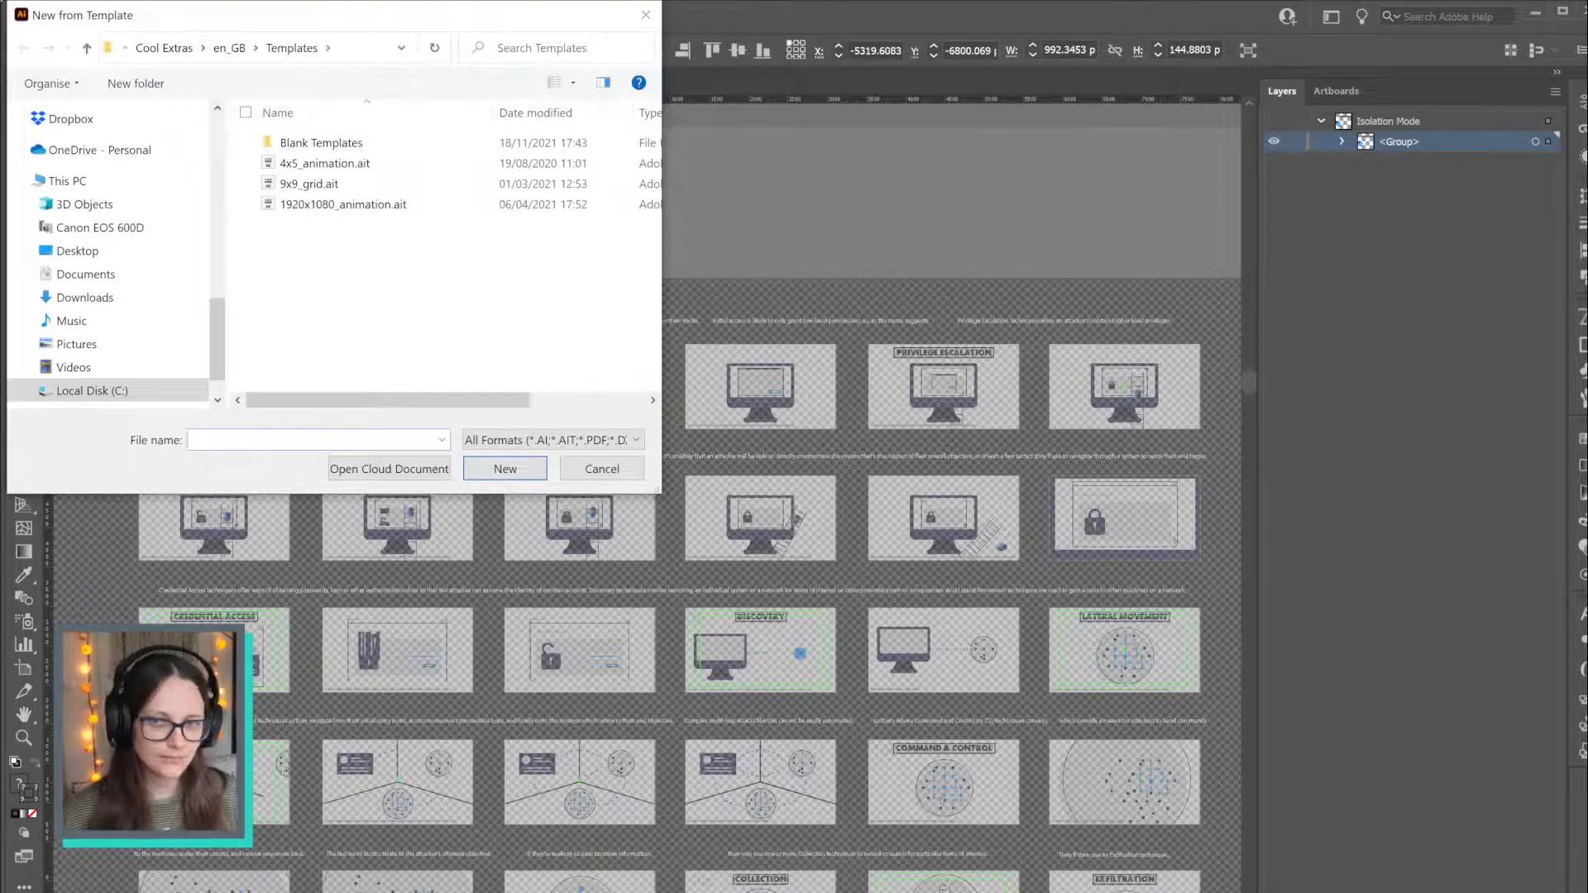
{"action": "left_click", "coordinate": [331, 210]}
{"action": "left_click", "coordinate": [517, 470]}
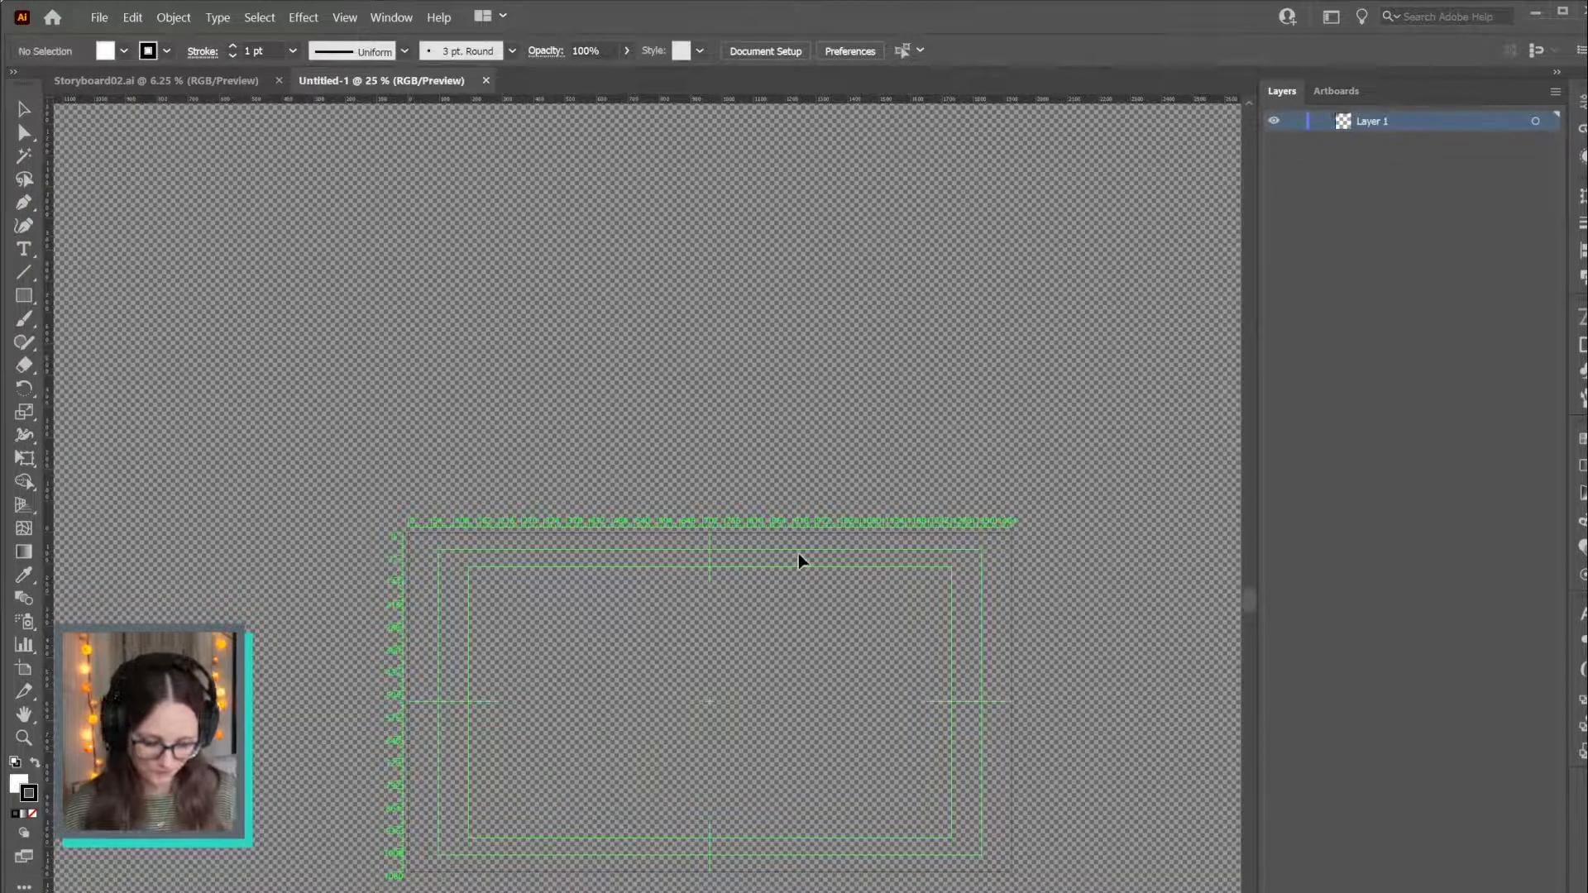
{"action": "key", "text": "ctrl+shift+v"}
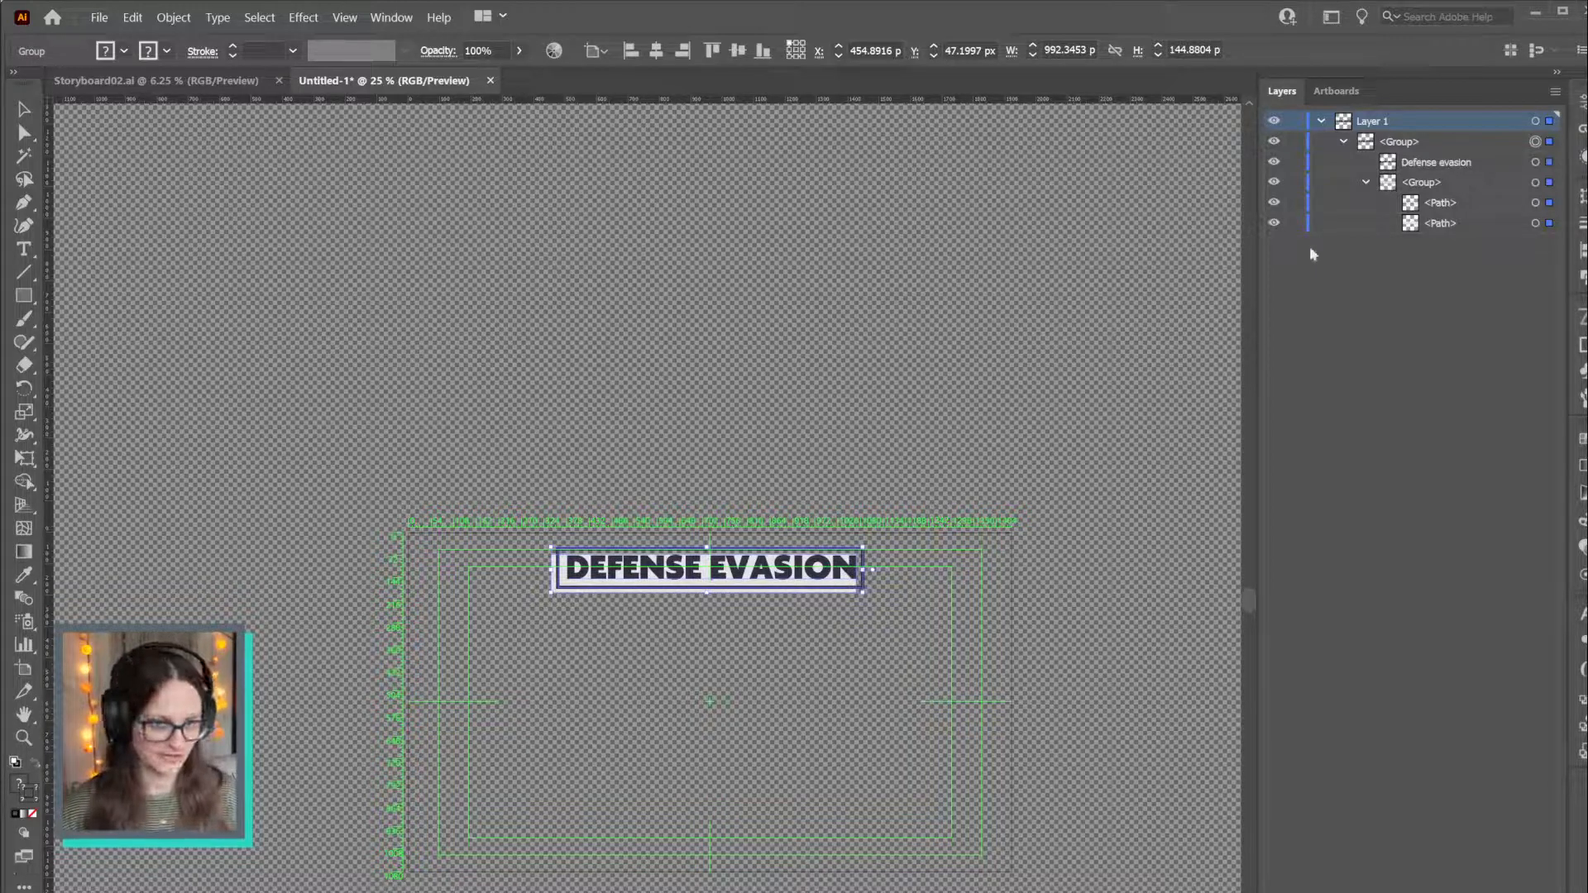
Rename the new document's only layer as REF_title
{"action": "double_click", "coordinate": [1380, 119]}
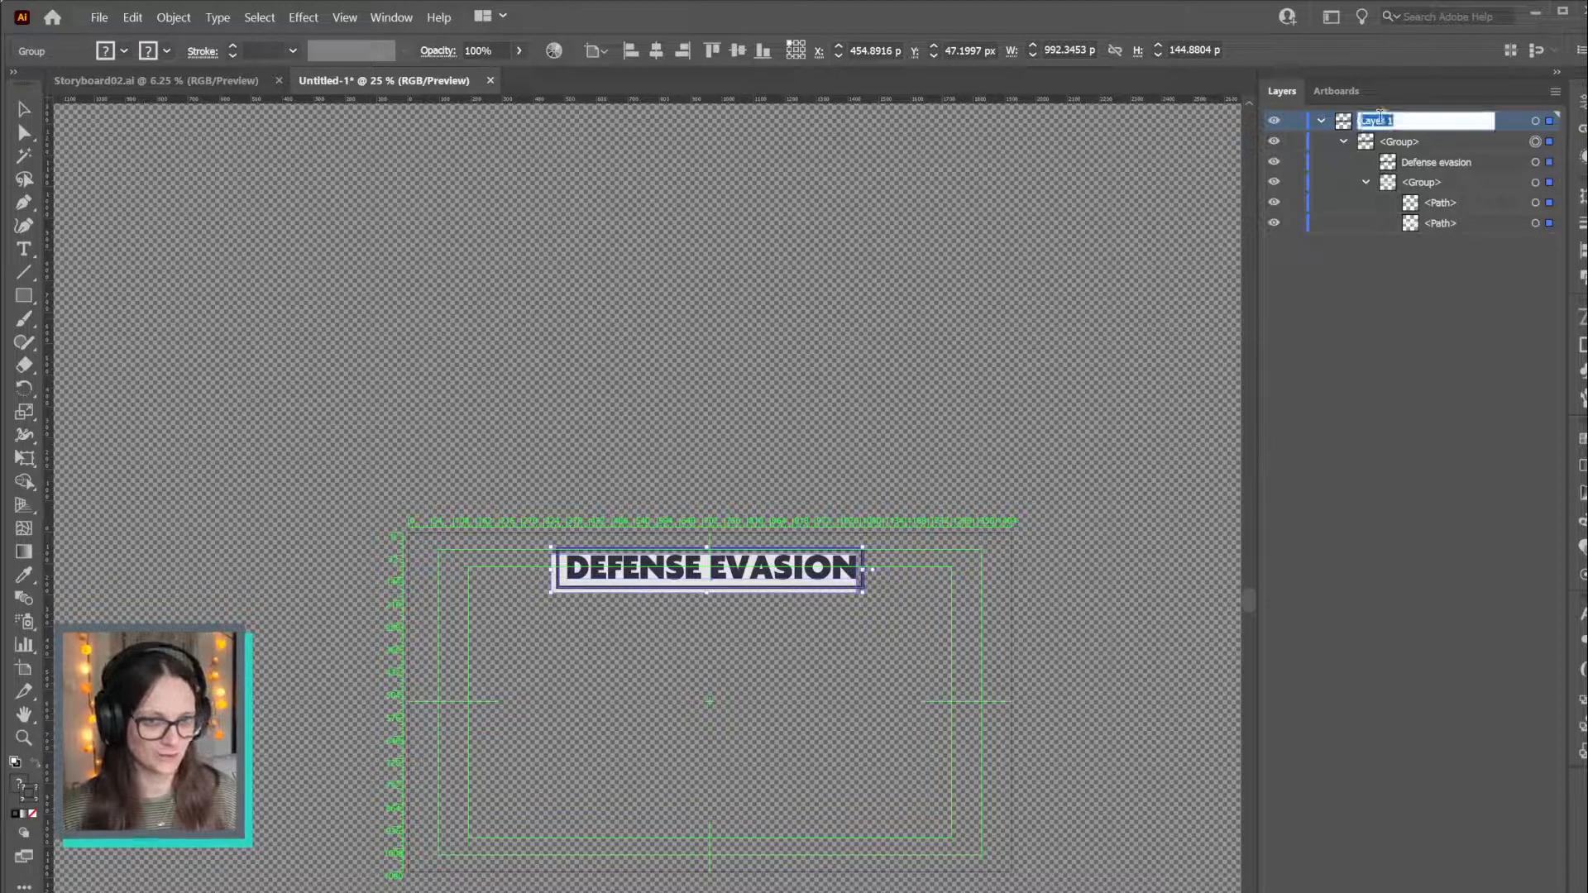
{"action": "type", "text": "REF"}
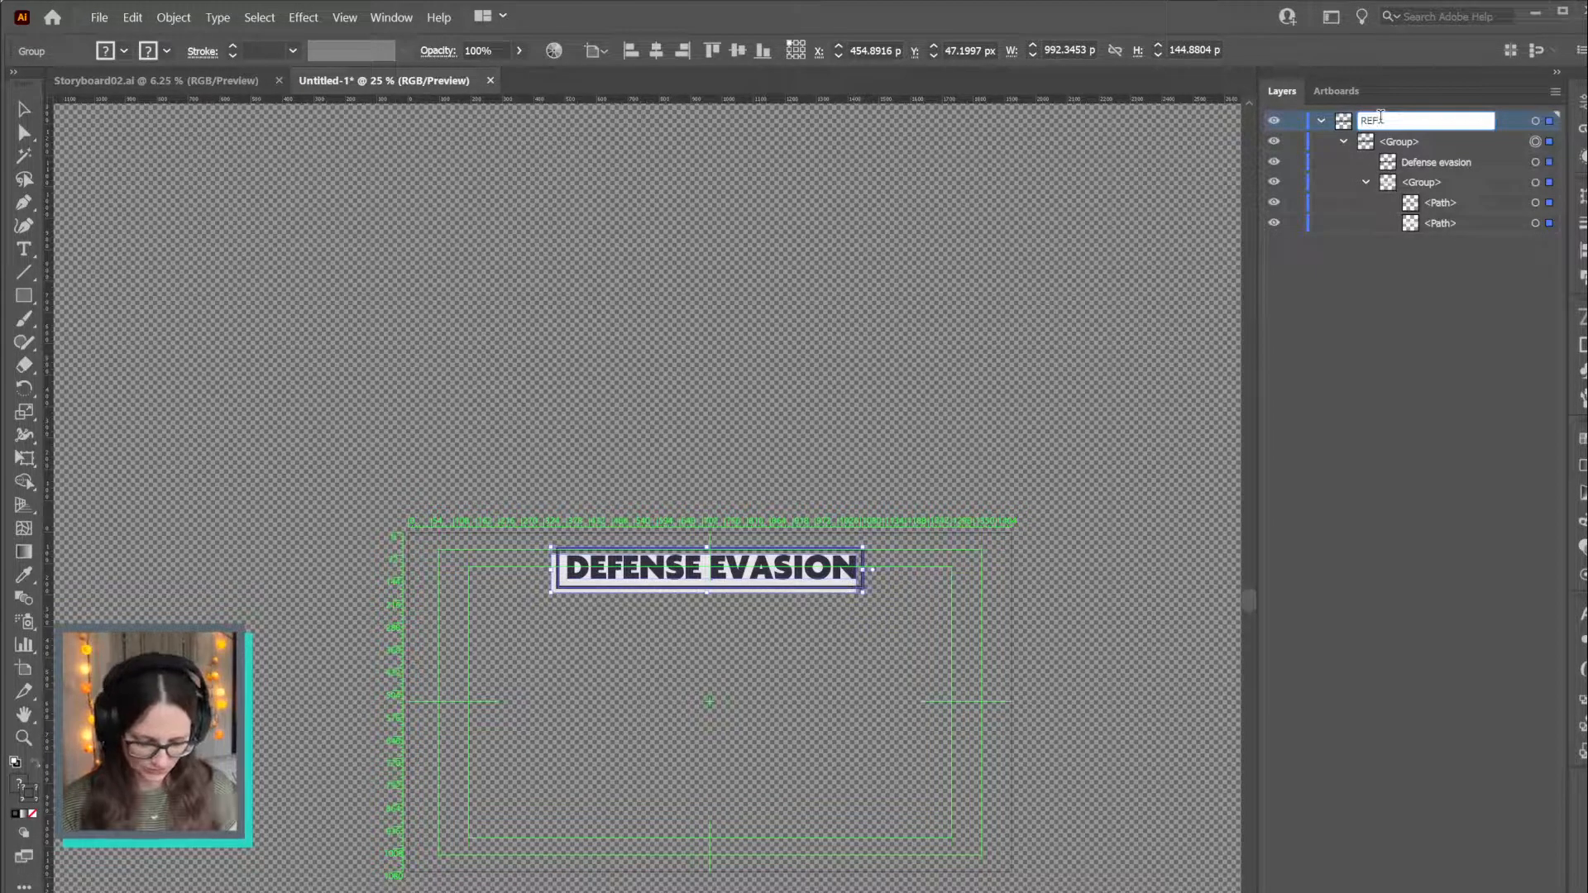
{"action": "type", "text": "_ti"}
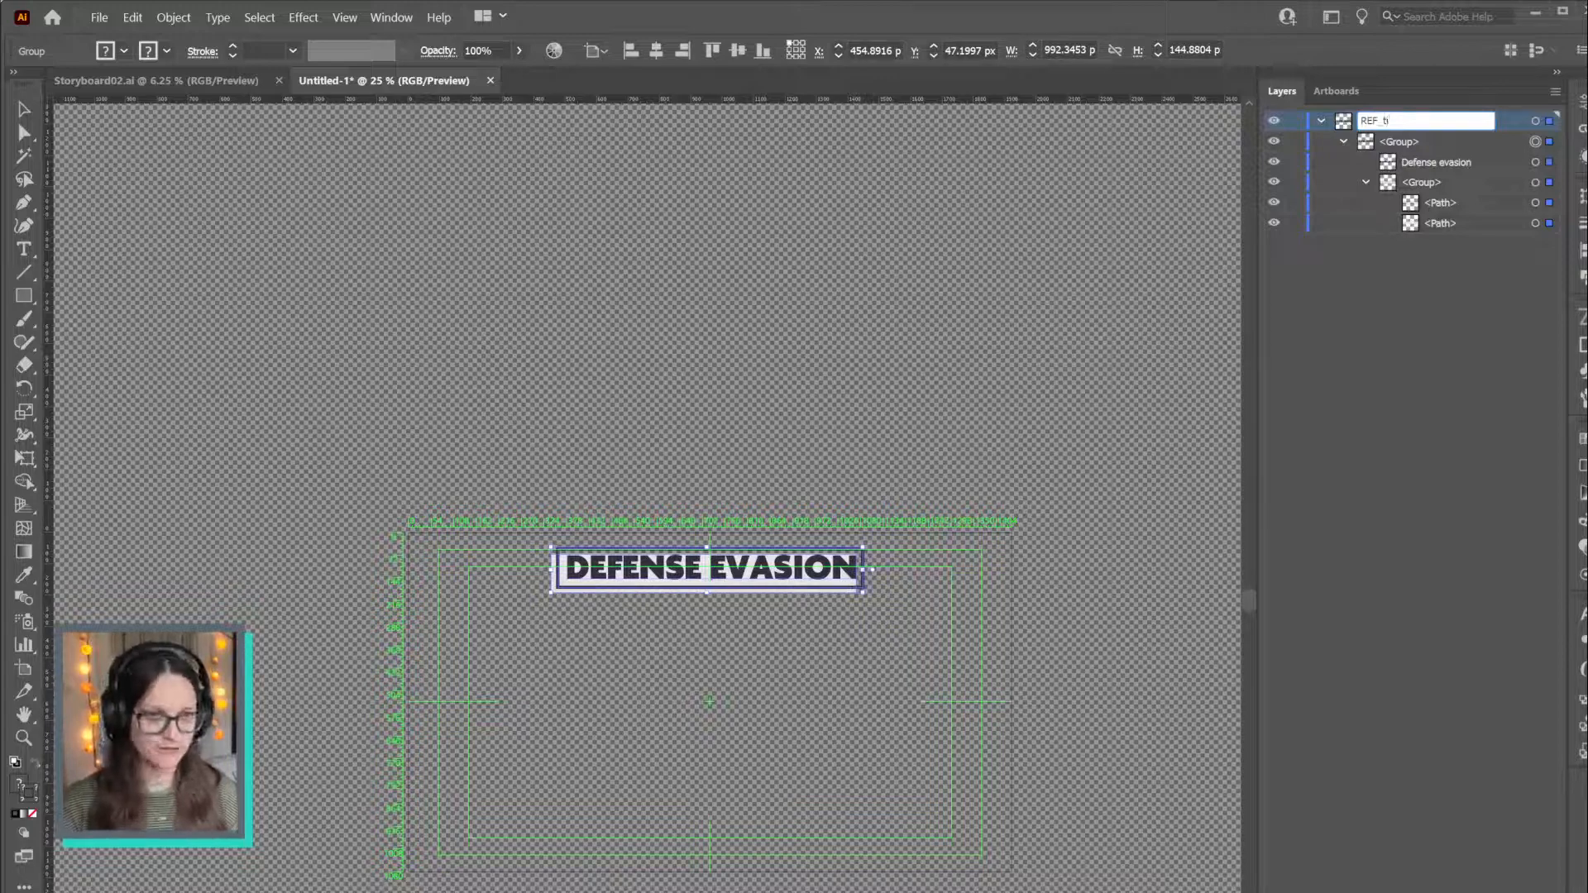
{"action": "type", "text": "tle"}
{"action": "key", "text": "Return"}
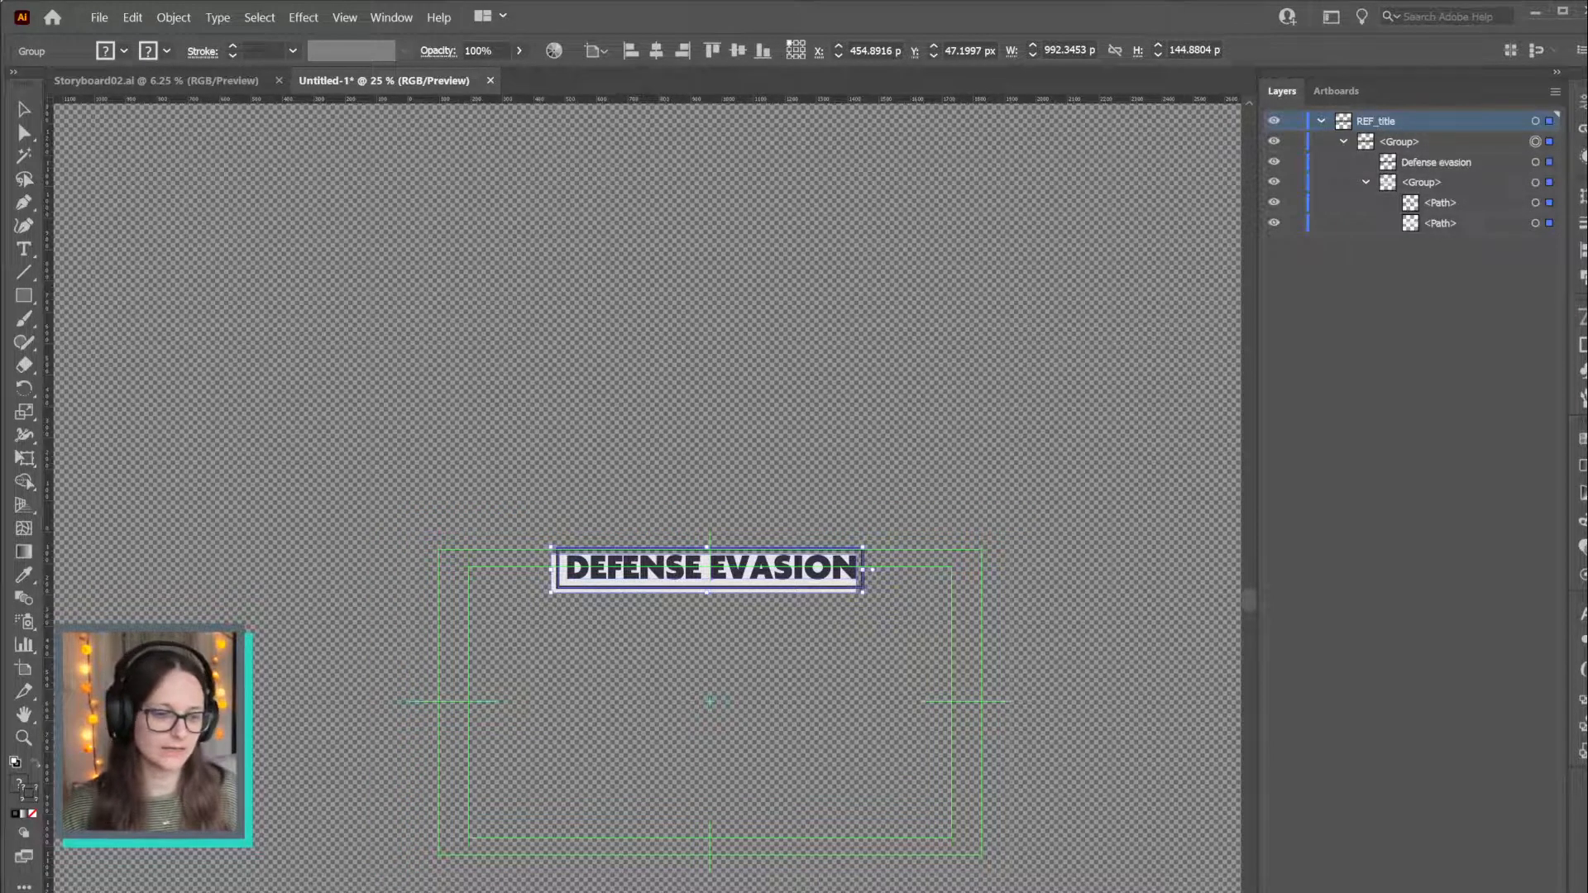
Check the title layout of the 090_persistence composition in After Effects, scrubbing it slightly back, and return to Illustrator
{"action": "key", "text": "alt+Tab"}
{"action": "left_click", "coordinate": [1134, 593]}
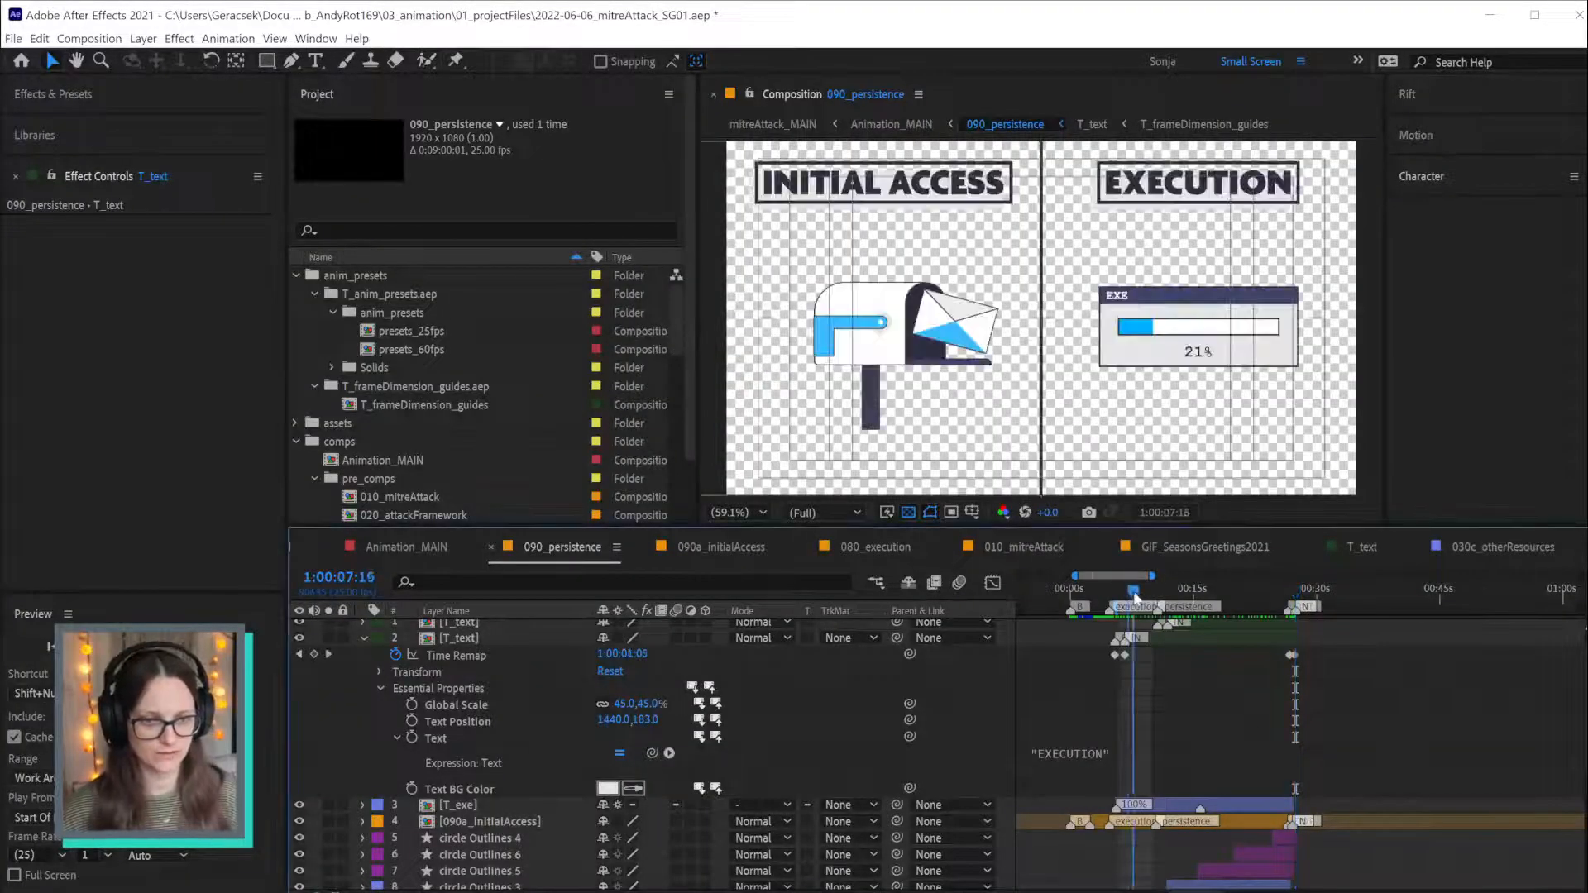
{"action": "mouse_move", "coordinate": [1134, 593]}
{"action": "left_mouse_down"}
{"action": "mouse_move", "coordinate": [1175, 593]}
{"action": "mouse_move", "coordinate": [1111, 595]}
{"action": "mouse_move", "coordinate": [1125, 599]}
{"action": "left_mouse_up"}
{"action": "key", "text": "alt+Tab"}
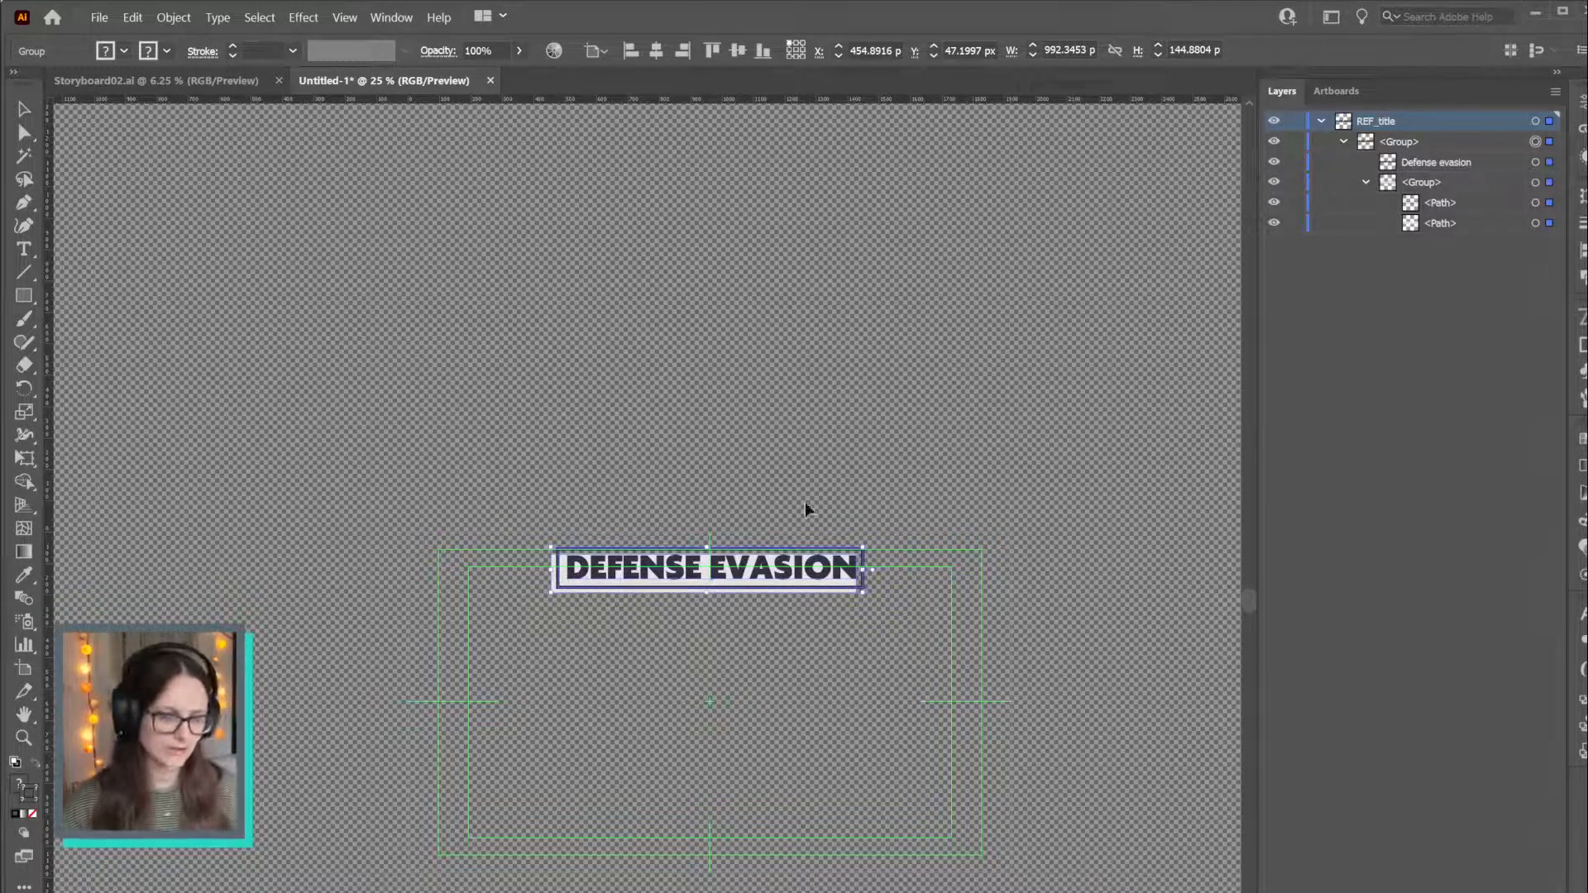
Return to Storyboard02.ai, leave isolation mode and inspect the monitor and ladder artwork in the third frame of the second row
{"action": "left_click", "coordinate": [157, 80]}
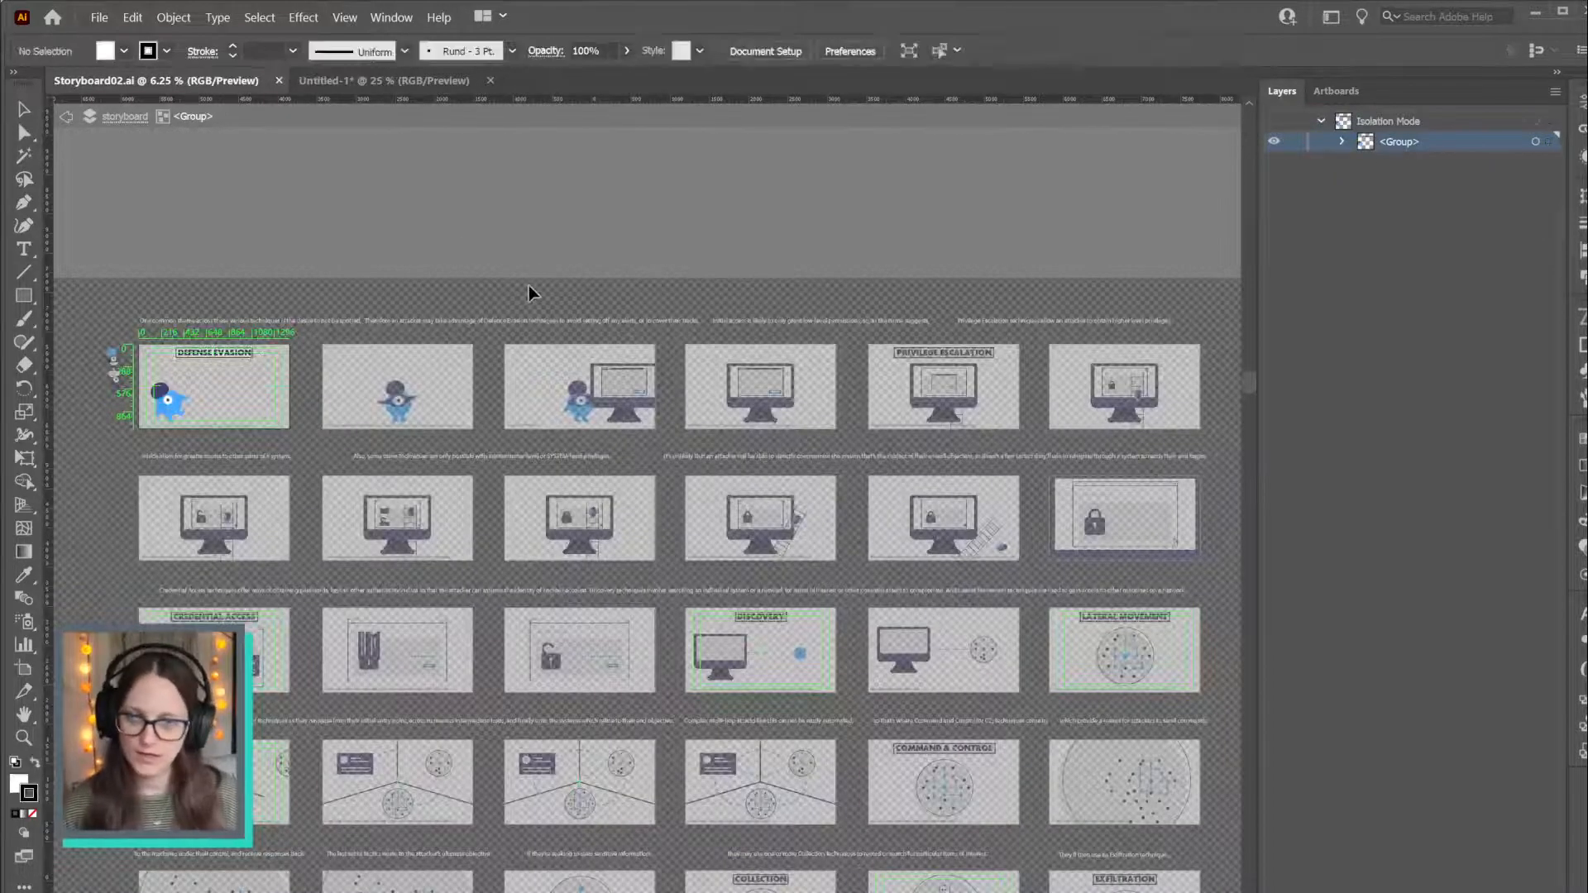
{"action": "double_click", "coordinate": [529, 286]}
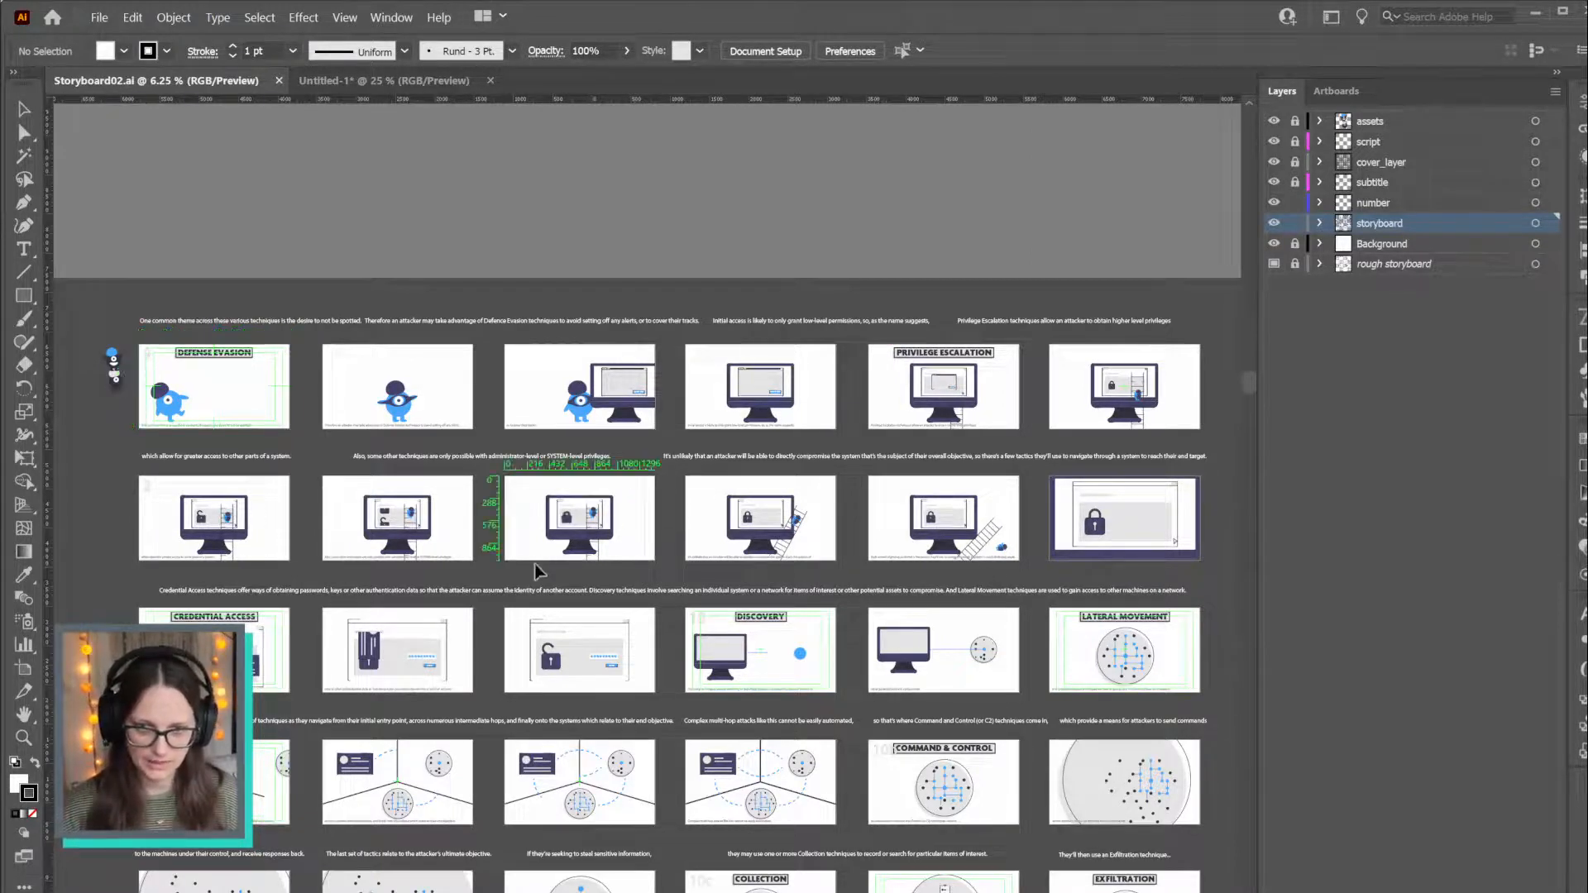
{"action": "left_click", "coordinate": [571, 537]}
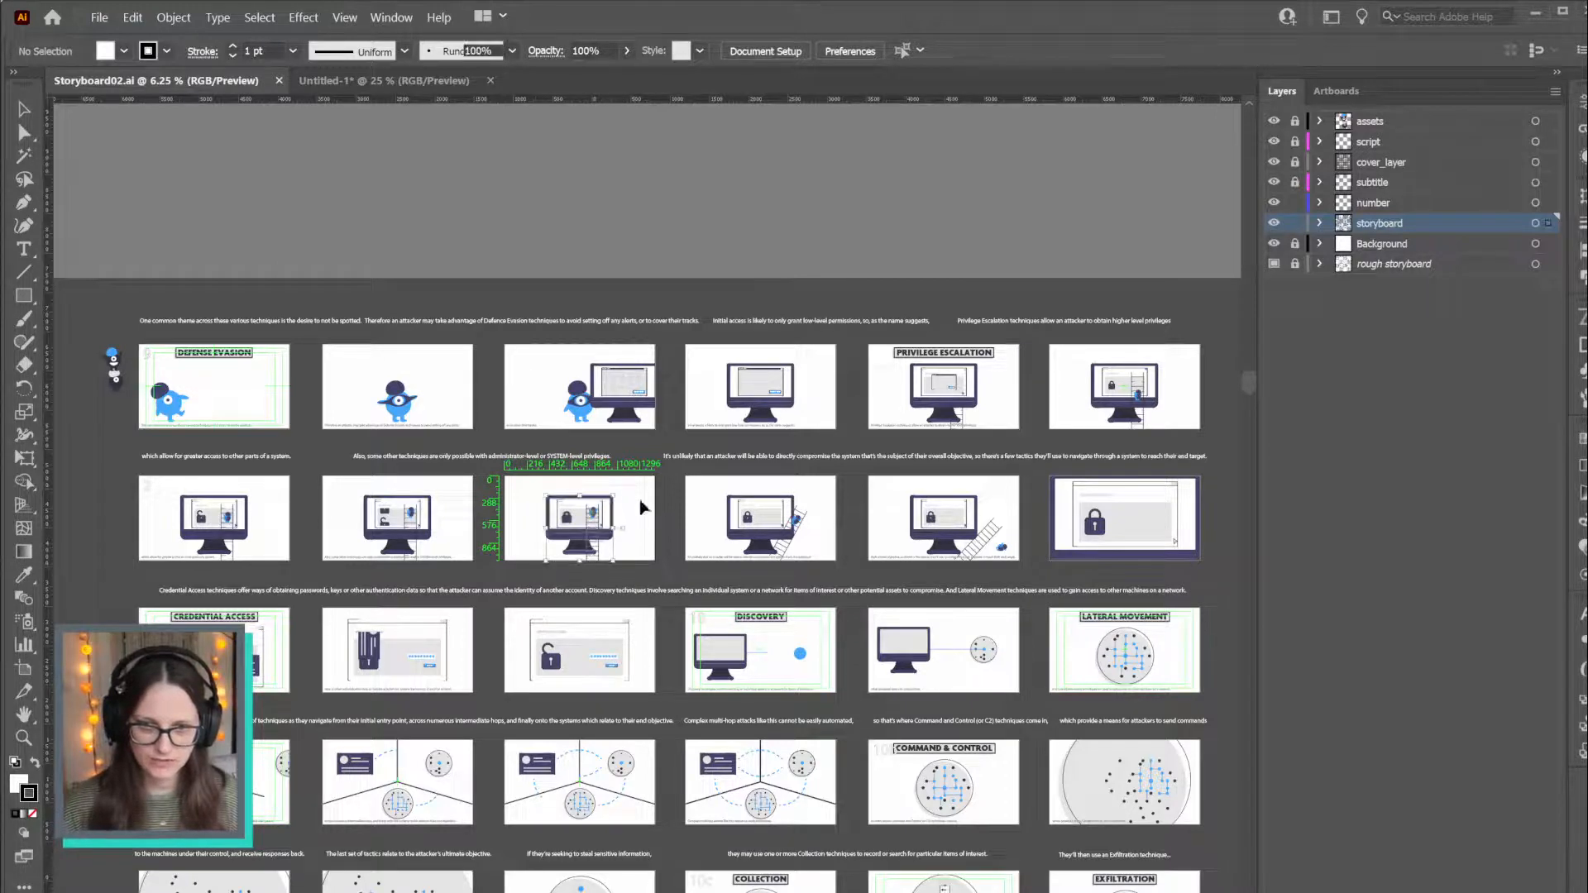
{"action": "scroll", "coordinate": [572, 521], "scroll_direction": "up", "scroll_amount": 6}
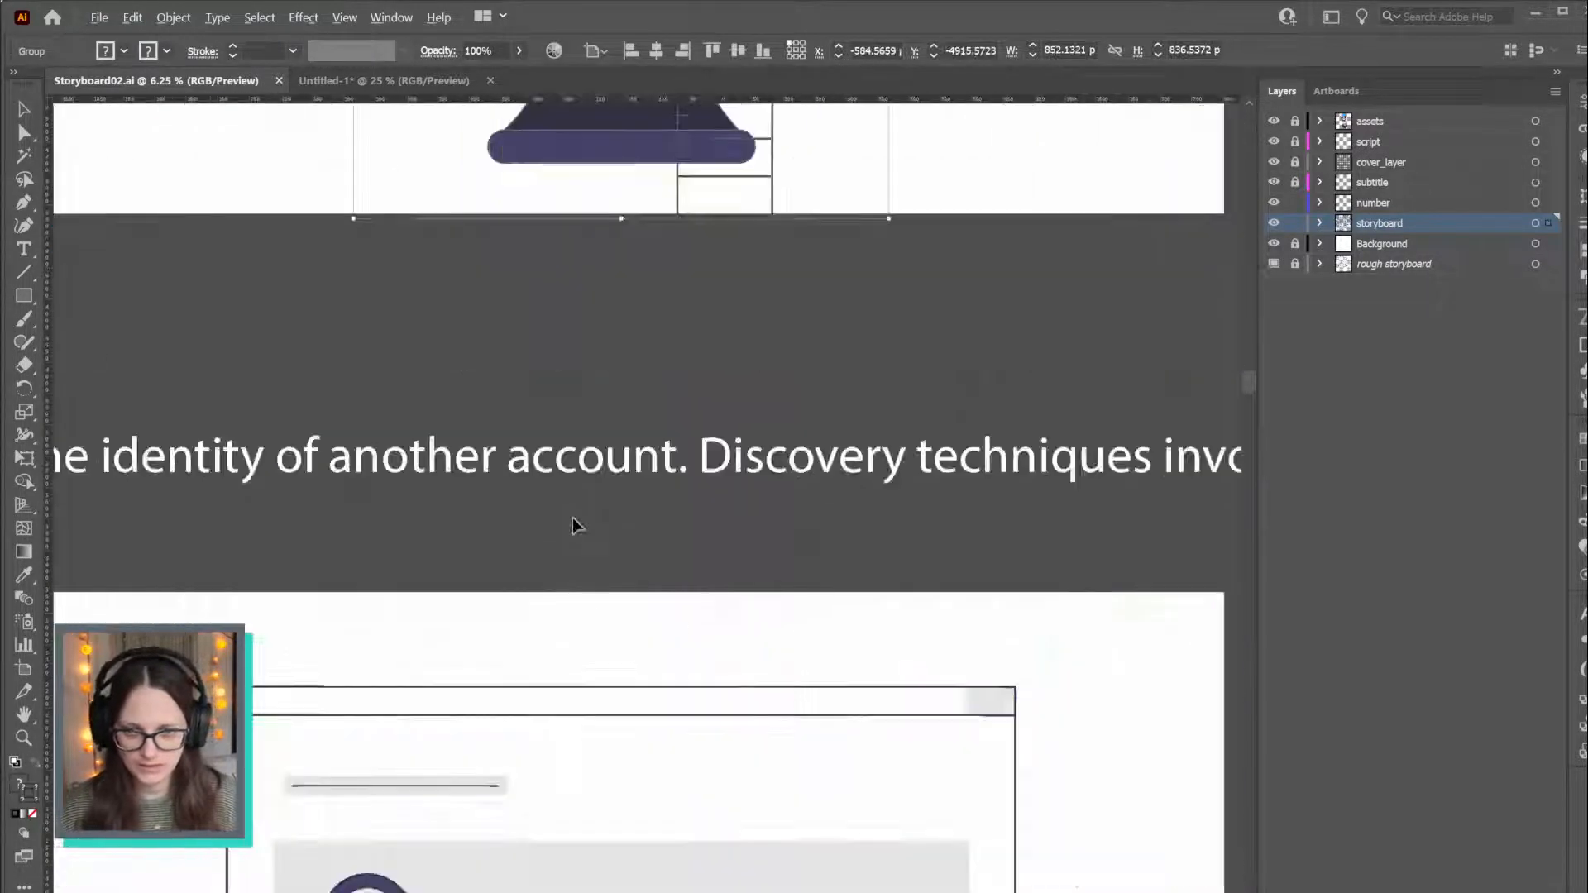
{"action": "left_click_drag", "start_coordinate": [621, 287], "coordinate": [728, 822]}
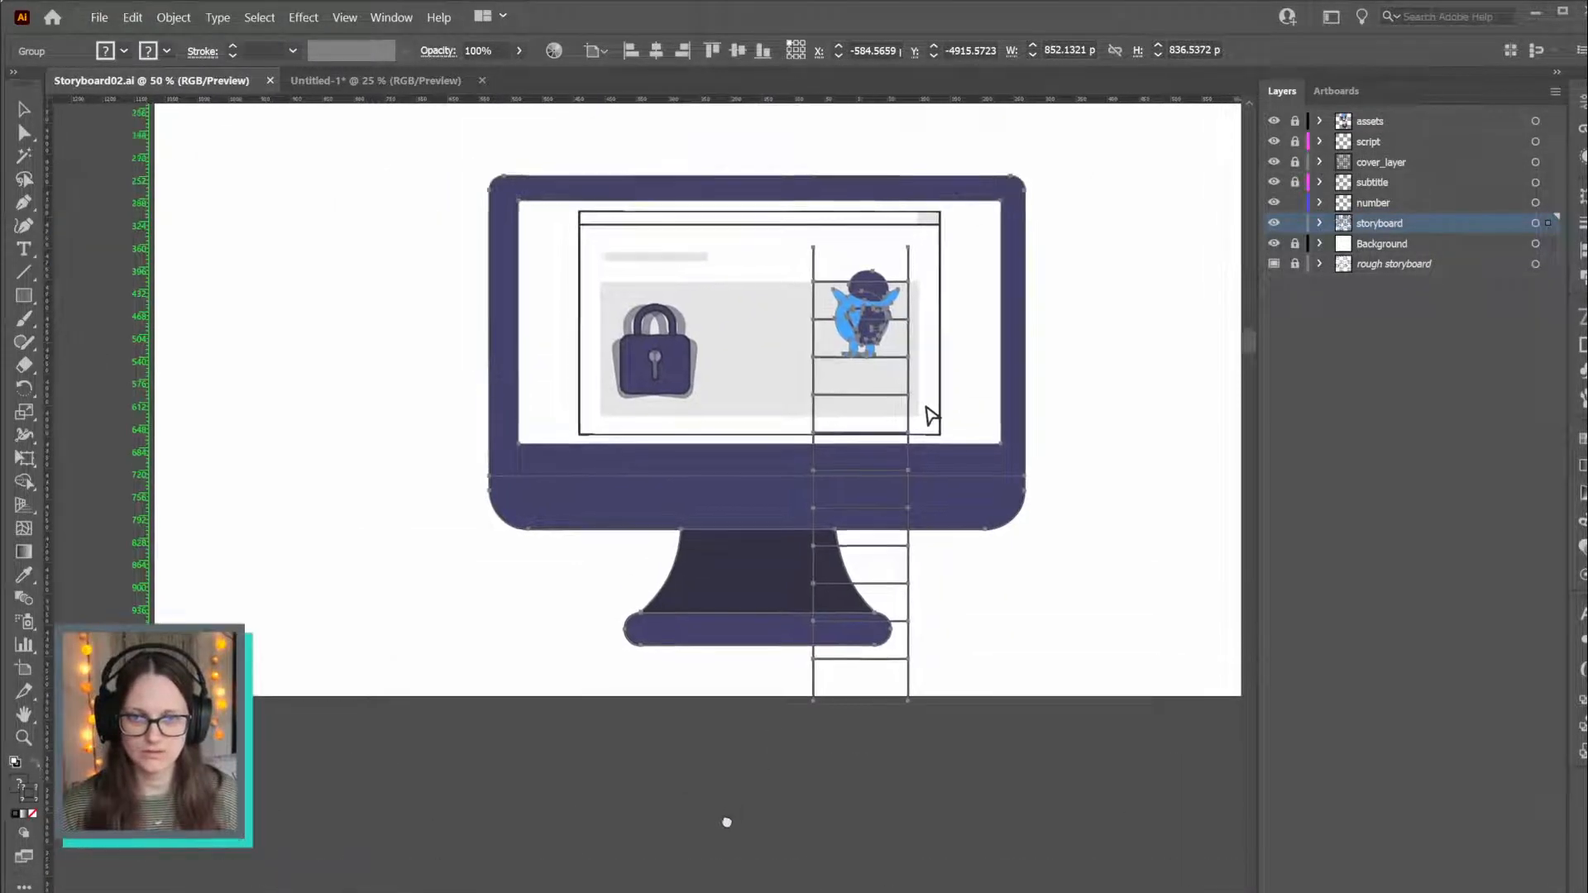
{"action": "scroll", "coordinate": [782, 675], "scroll_direction": "down", "scroll_amount": 1}
{"action": "scroll", "coordinate": [780, 673], "scroll_direction": "down", "scroll_amount": 1}
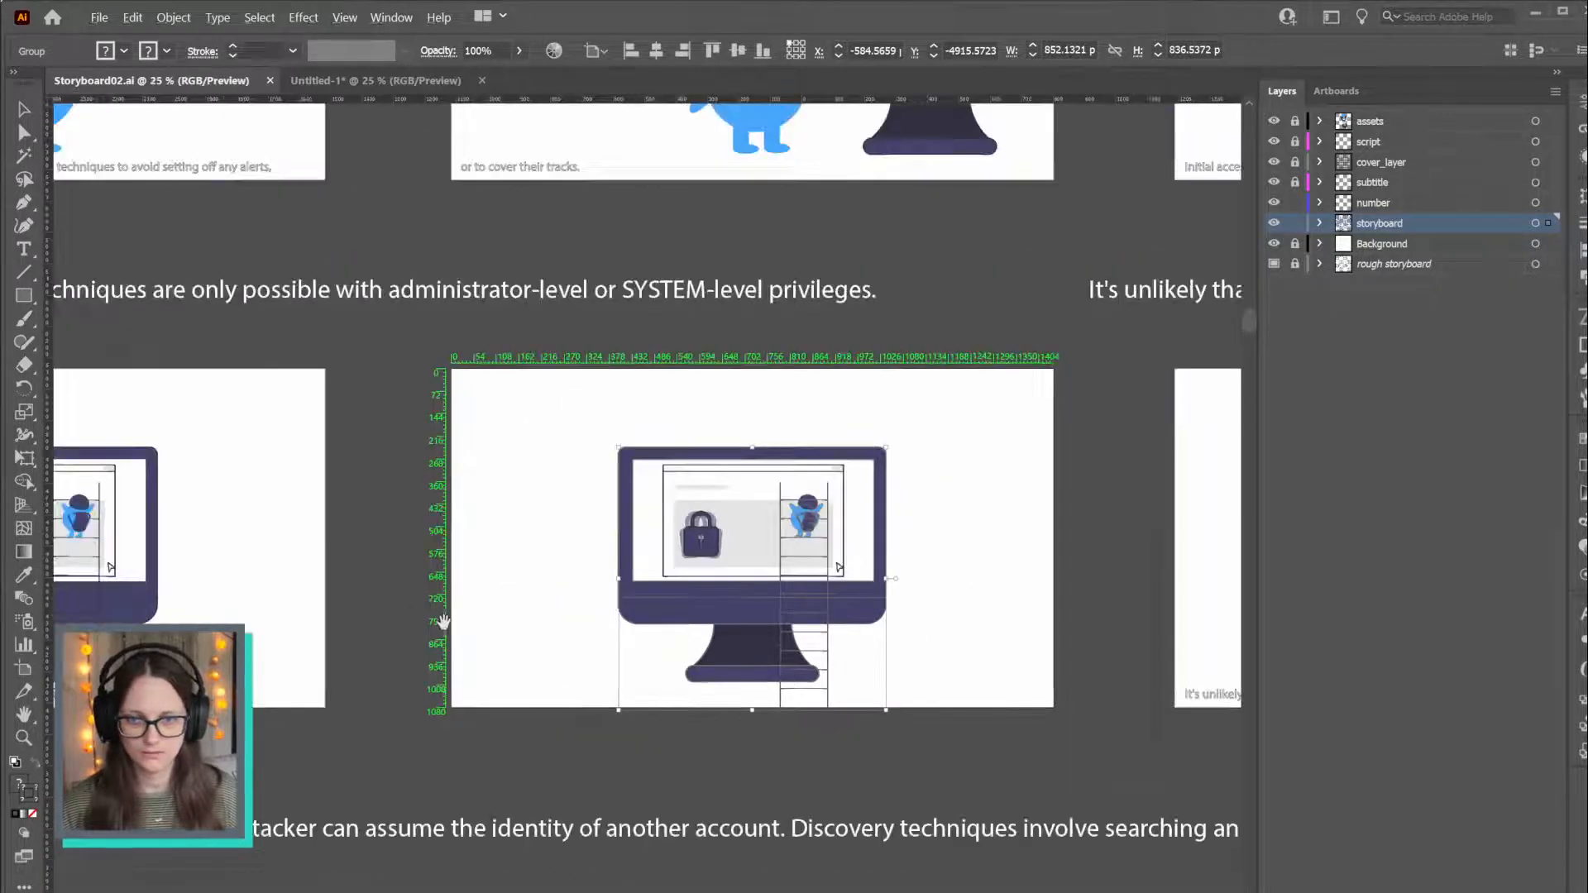
Copy the monitor and ladder group from the frame following Privilege Escalation and paste it into the new scene document
{"action": "left_click_drag", "start_coordinate": [403, 611], "coordinate": [792, 671]}
{"action": "scroll", "coordinate": [795, 676], "scroll_direction": "down", "scroll_amount": 2}
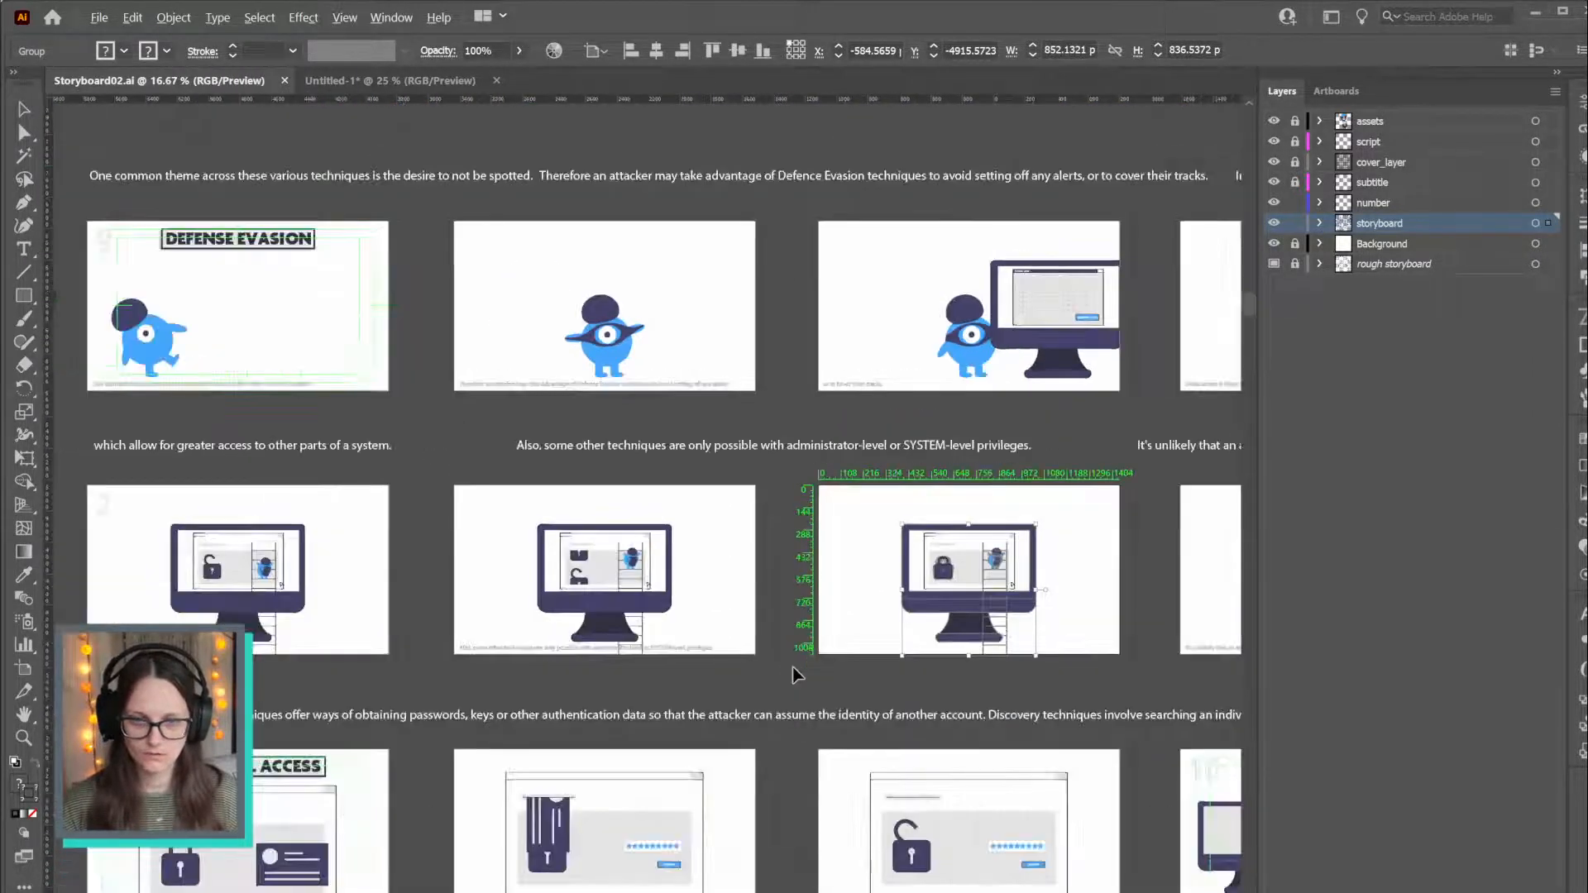
{"action": "left_click_drag", "start_coordinate": [962, 649], "coordinate": [283, 662]}
{"action": "left_click_drag", "start_coordinate": [869, 564], "coordinate": [667, 546]}
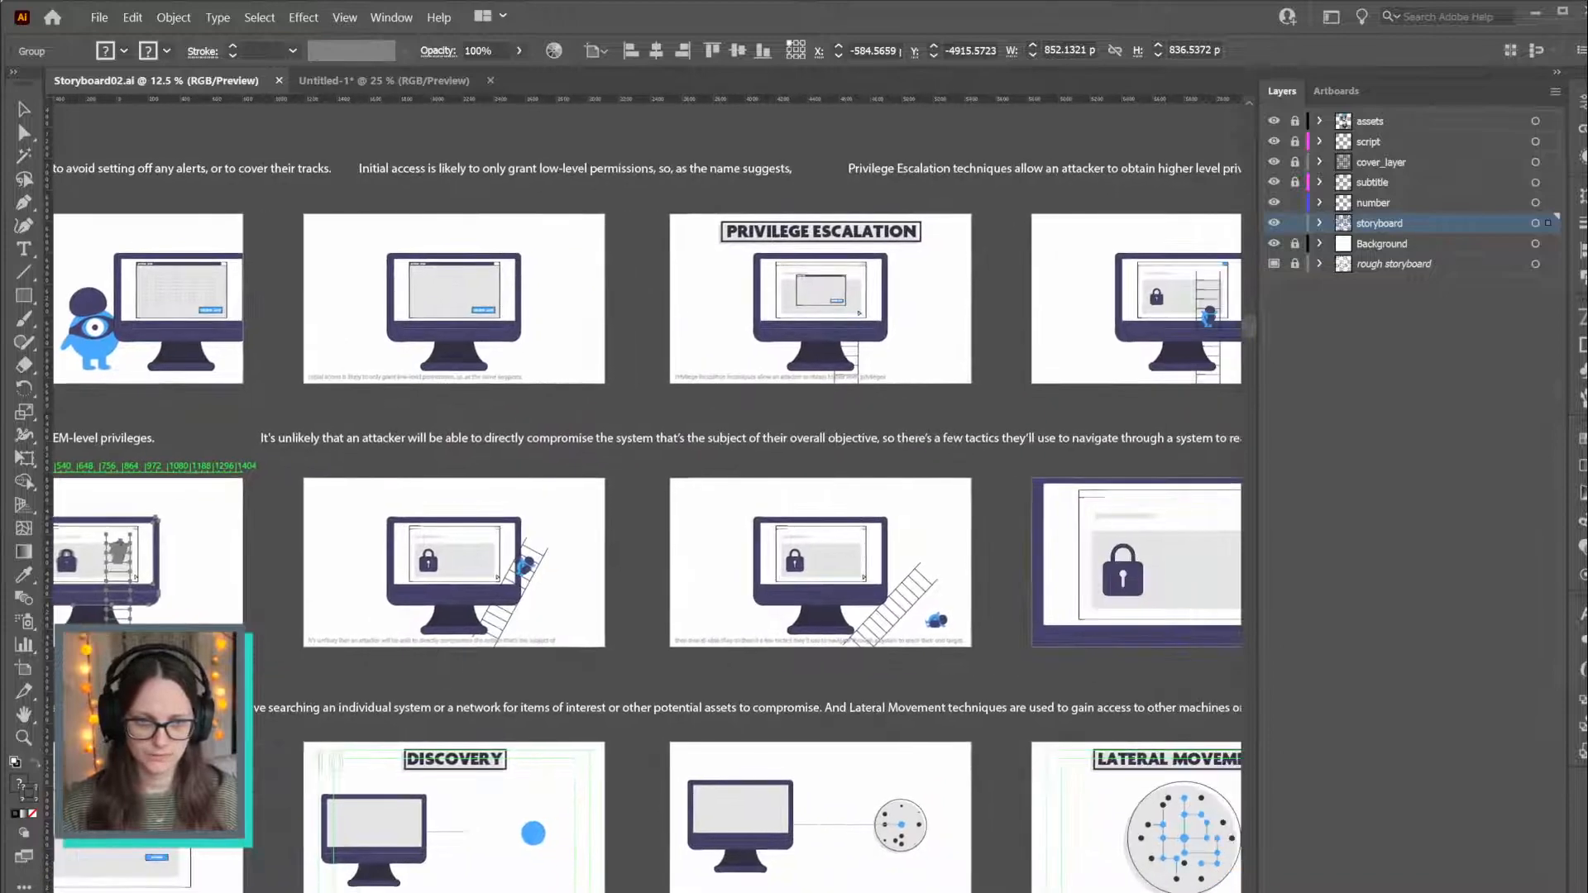
{"action": "left_click_drag", "start_coordinate": [894, 535], "coordinate": [507, 586]}
{"action": "left_click_drag", "start_coordinate": [937, 479], "coordinate": [1193, 465]}
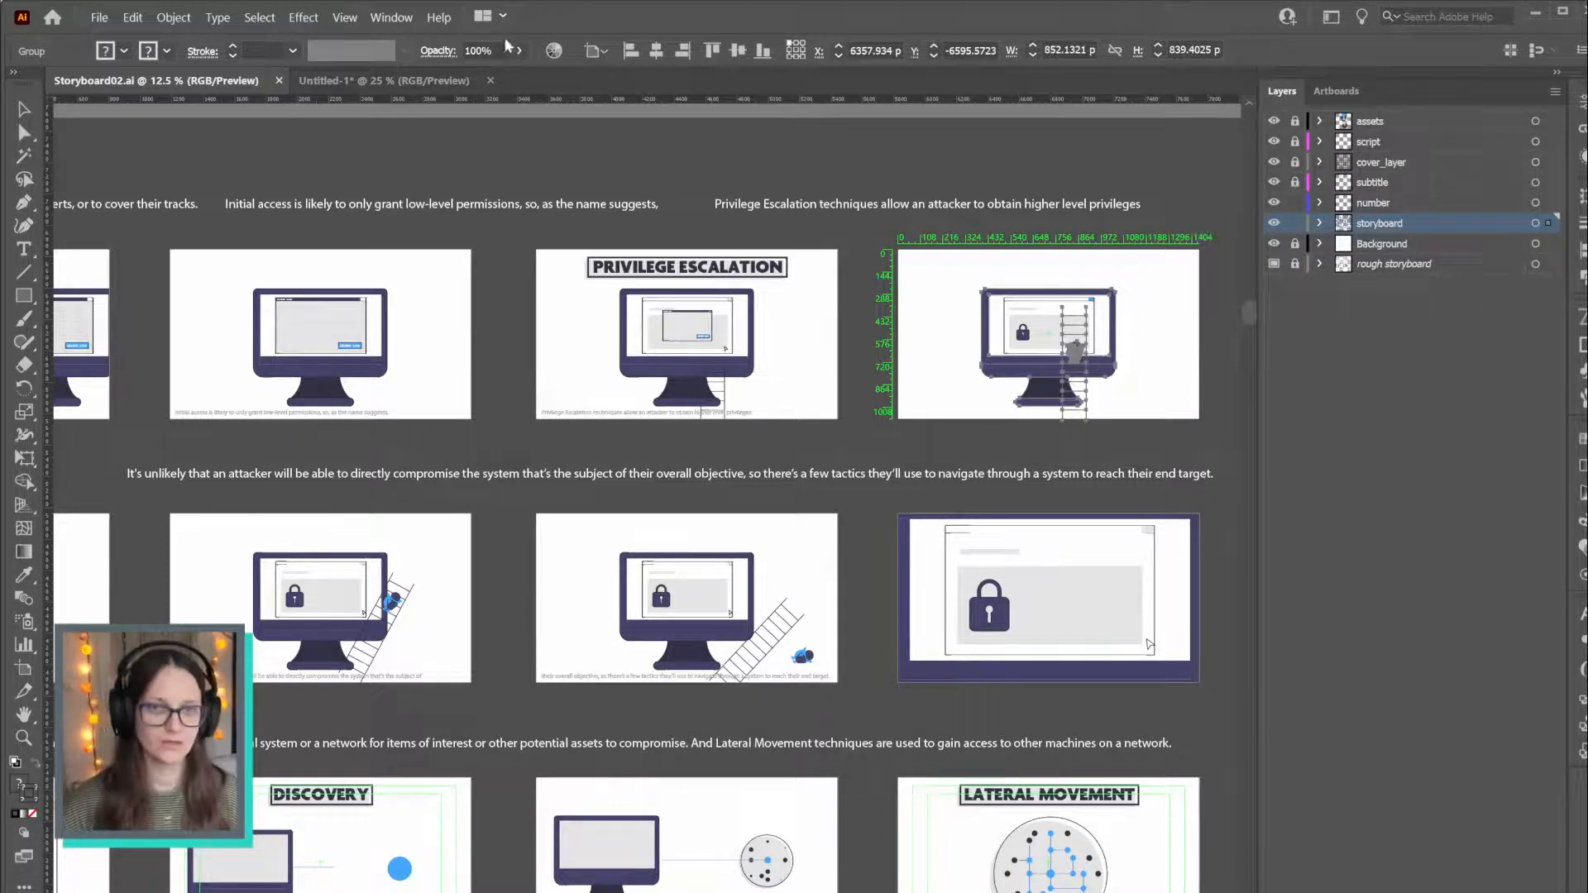
{"action": "left_click", "coordinate": [384, 80]}
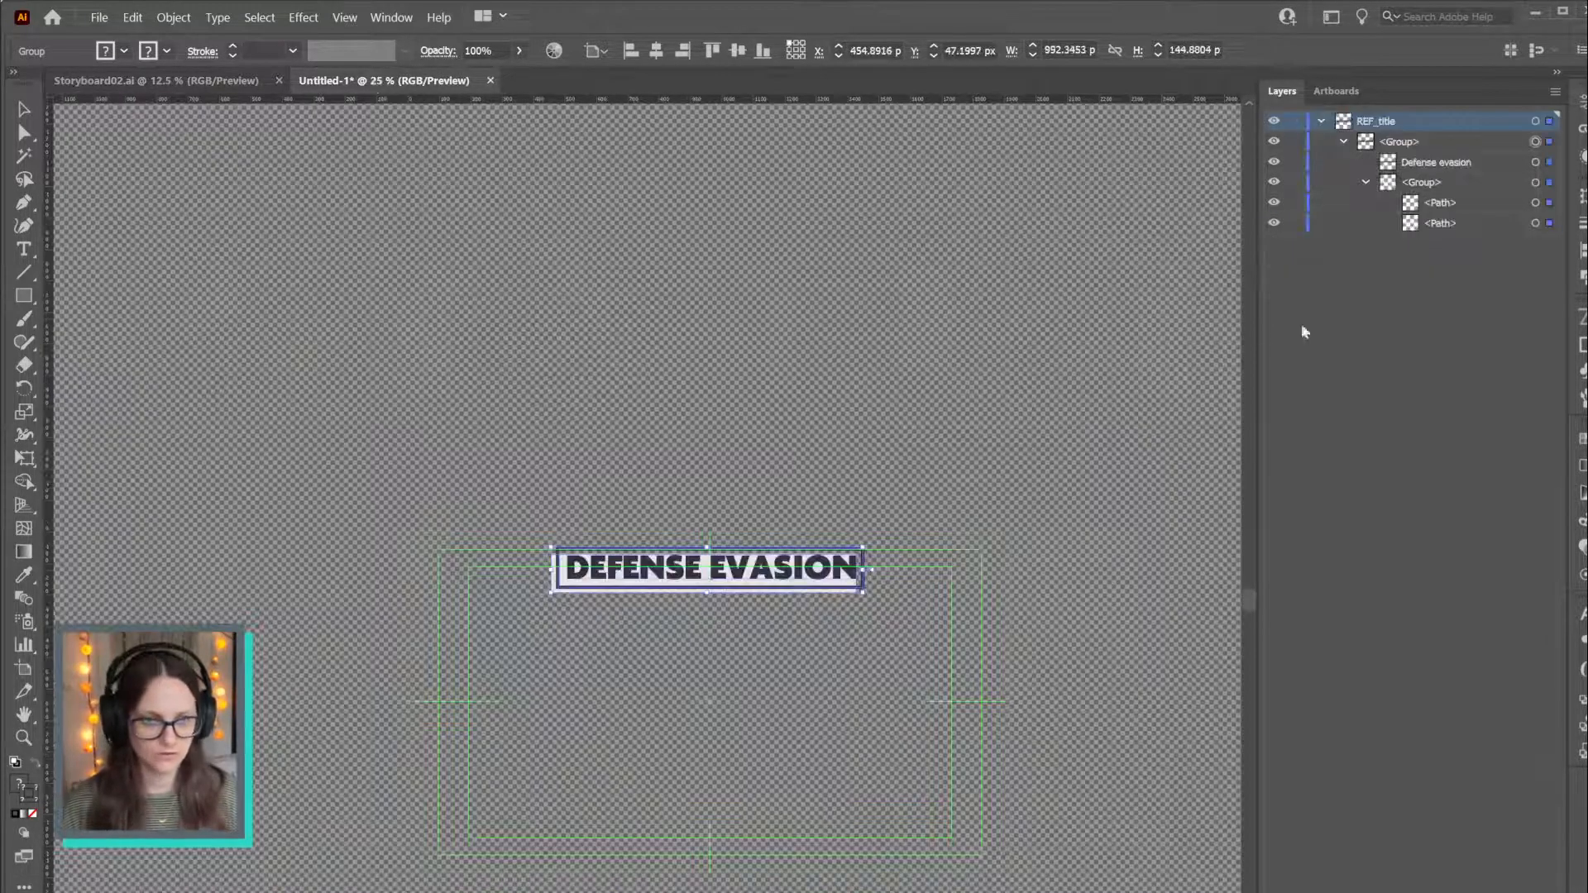
{"action": "left_click", "coordinate": [912, 706]}
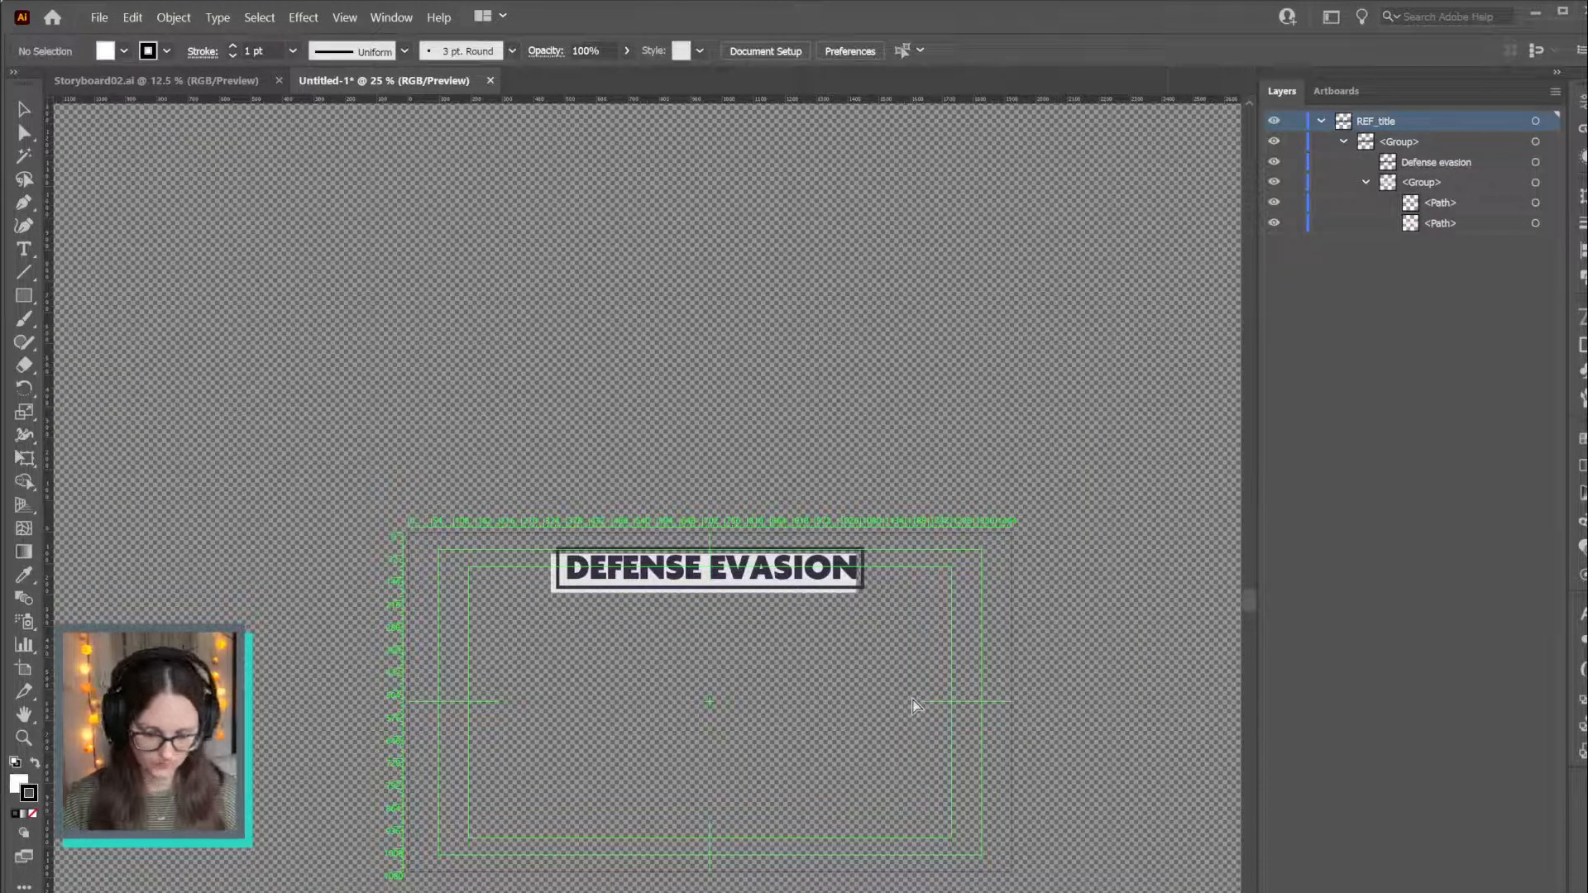
{"action": "key", "text": "ctrl+v"}
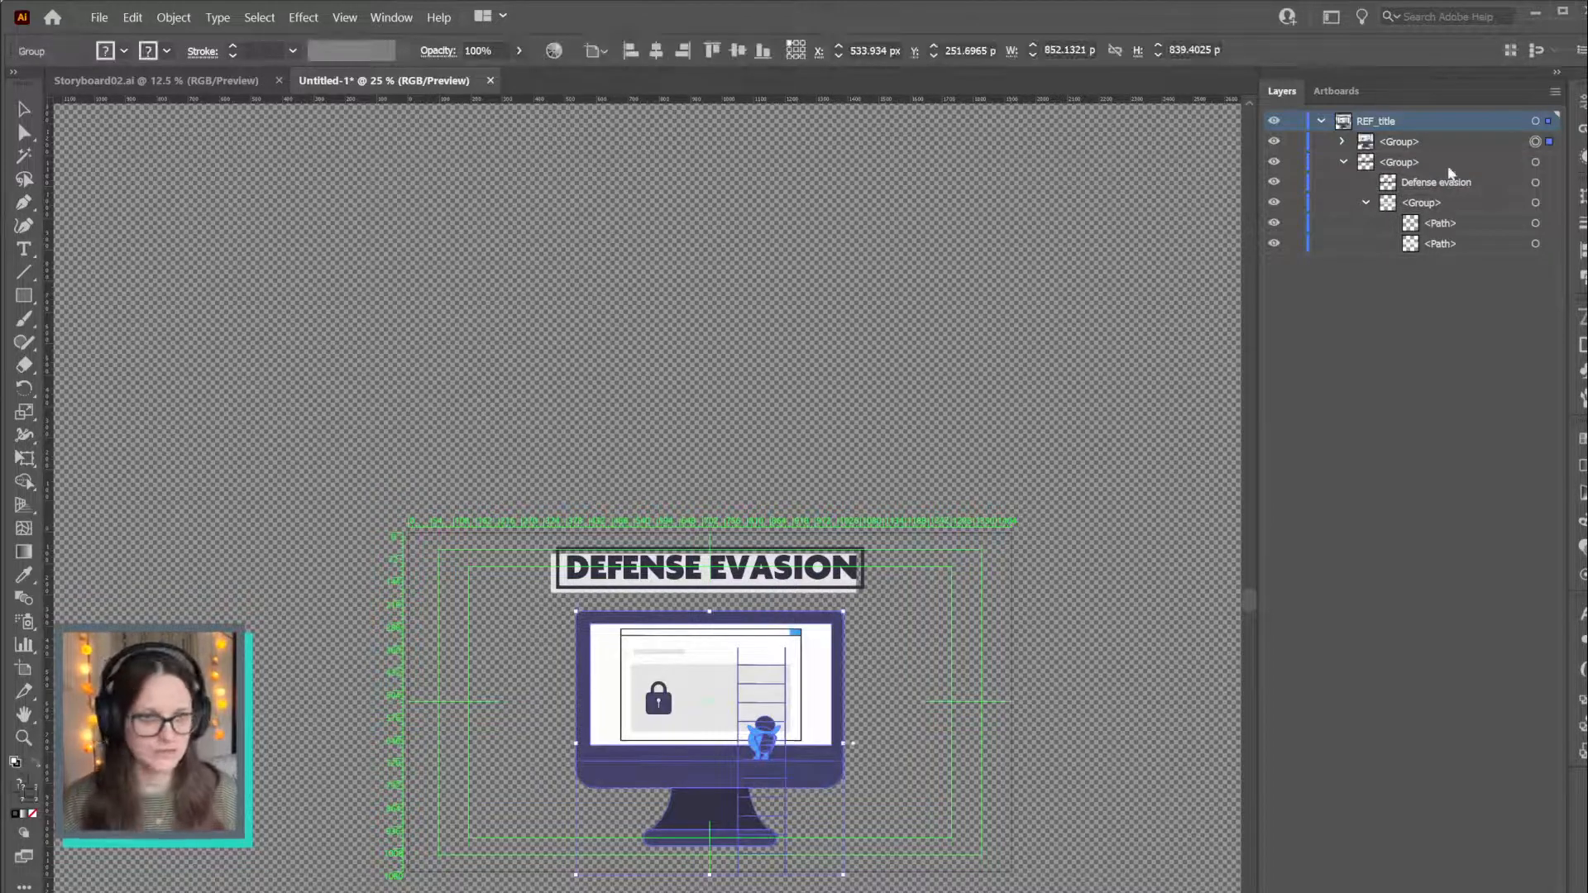
Expand the pasted monitor group and its lower subgroup to examine how the artwork is structured
{"action": "left_click", "coordinate": [1344, 142]}
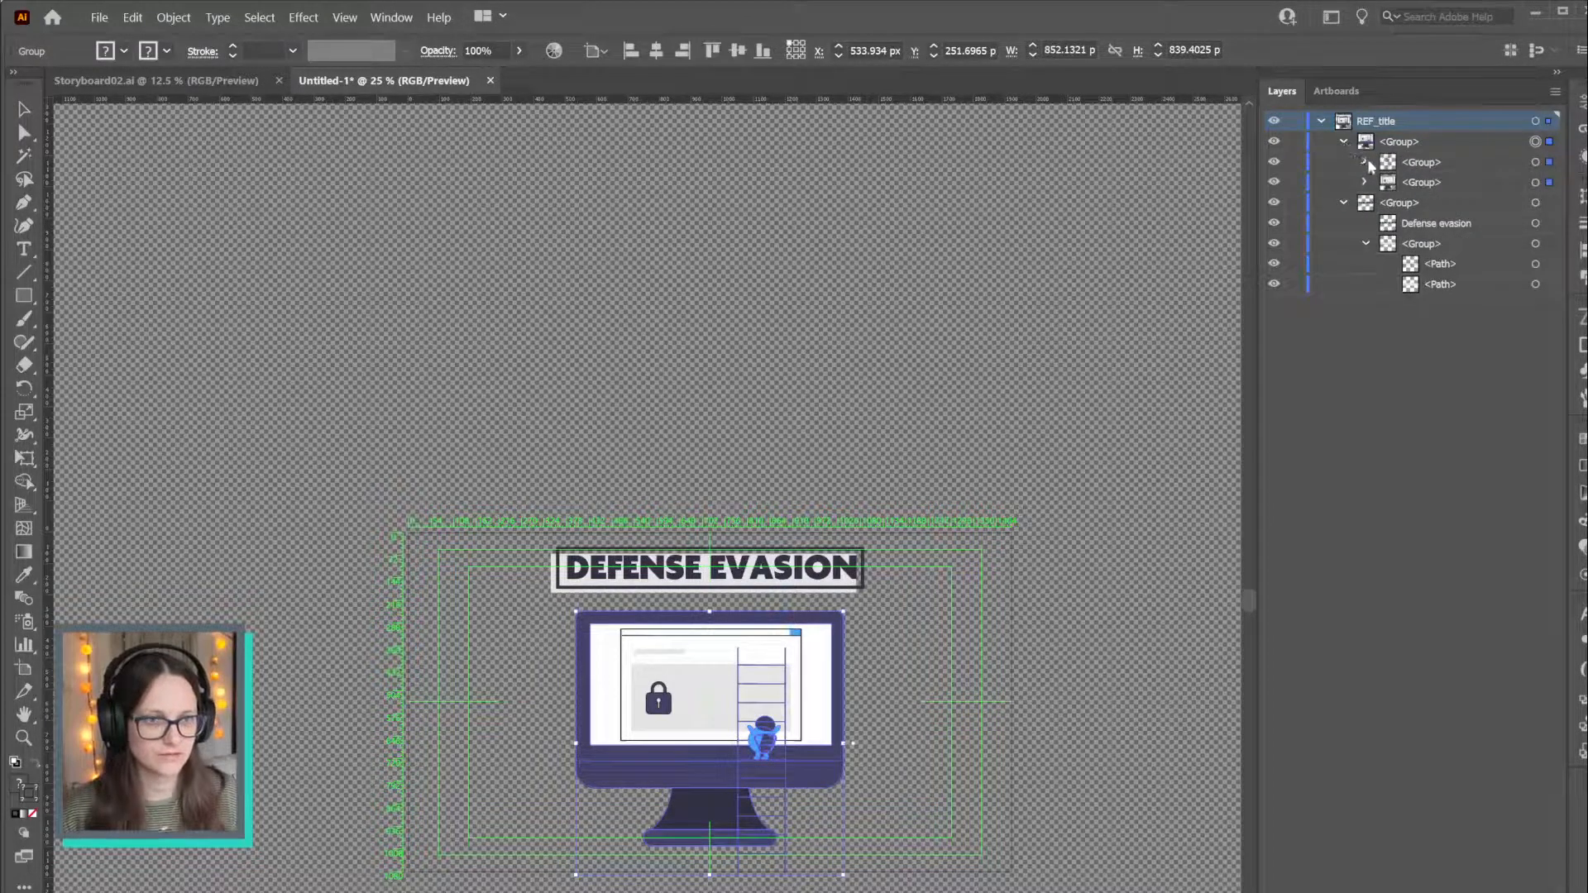
{"action": "left_click", "coordinate": [1364, 162]}
{"action": "left_click", "coordinate": [1364, 162]}
{"action": "left_click", "coordinate": [1365, 182]}
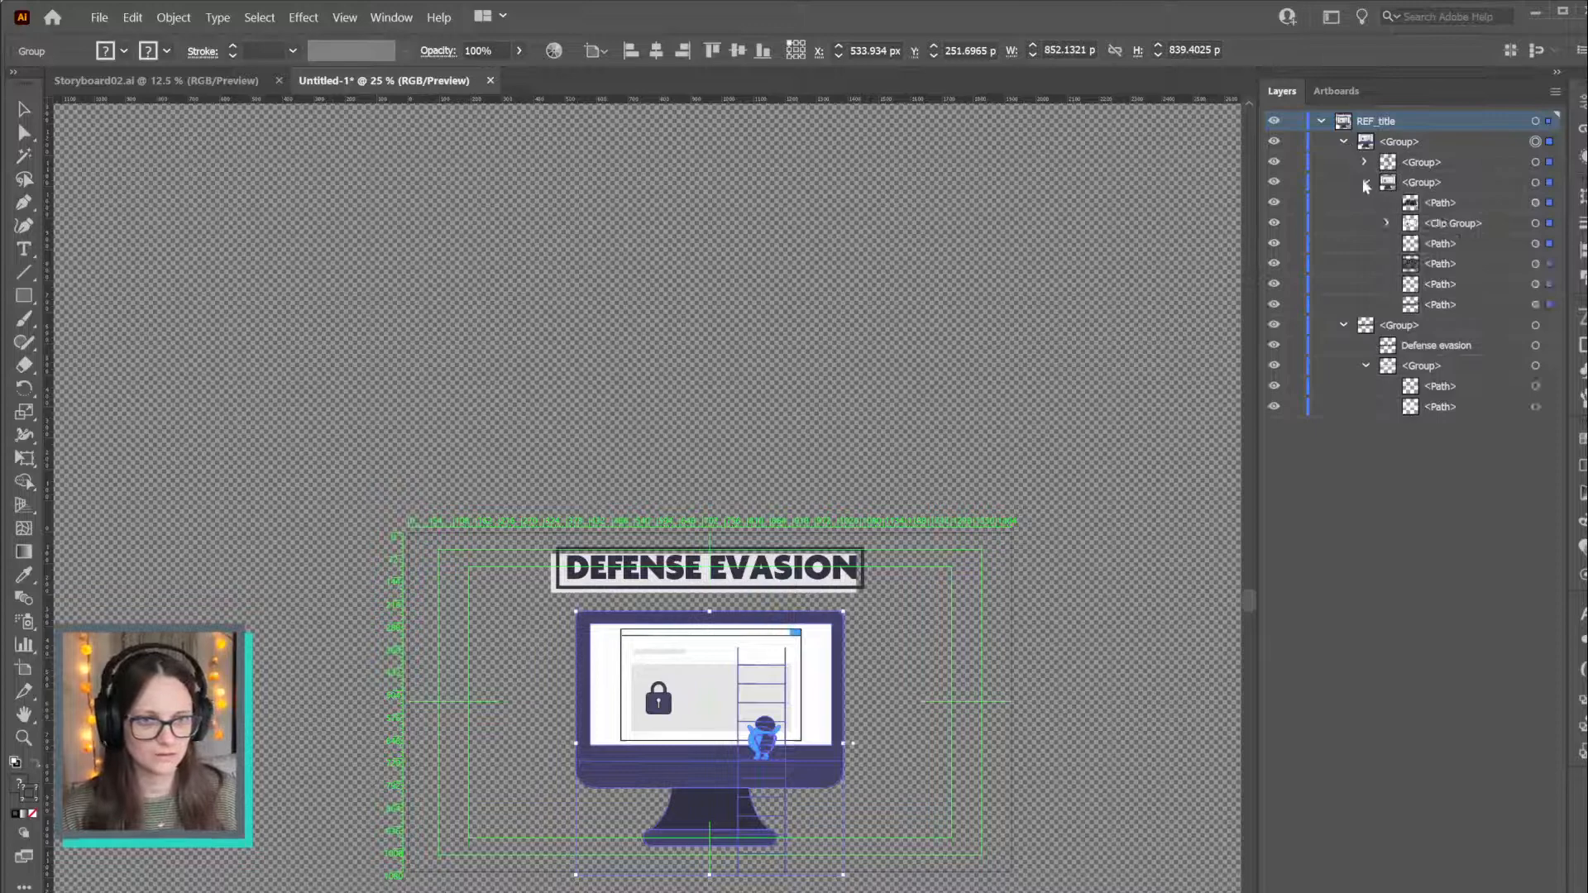
{"action": "scroll", "coordinate": [896, 613], "scroll_direction": "down", "scroll_amount": 1}
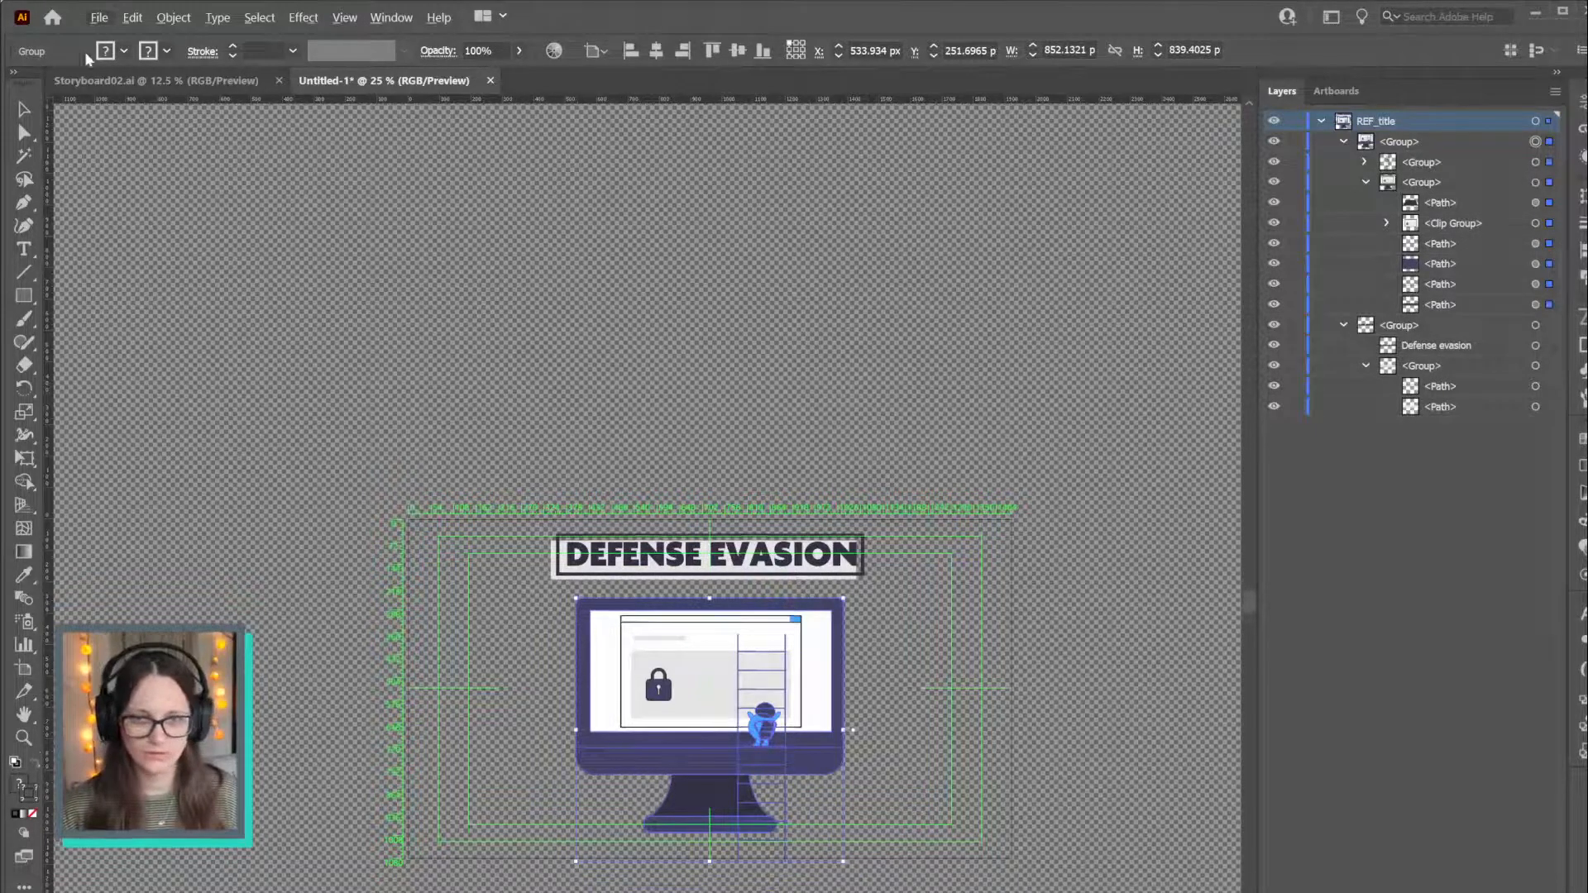
Switch back to Storyboard02.ai and select the close-up monitor and padlock group in the last frame of the second row
{"action": "left_click", "coordinate": [91, 80]}
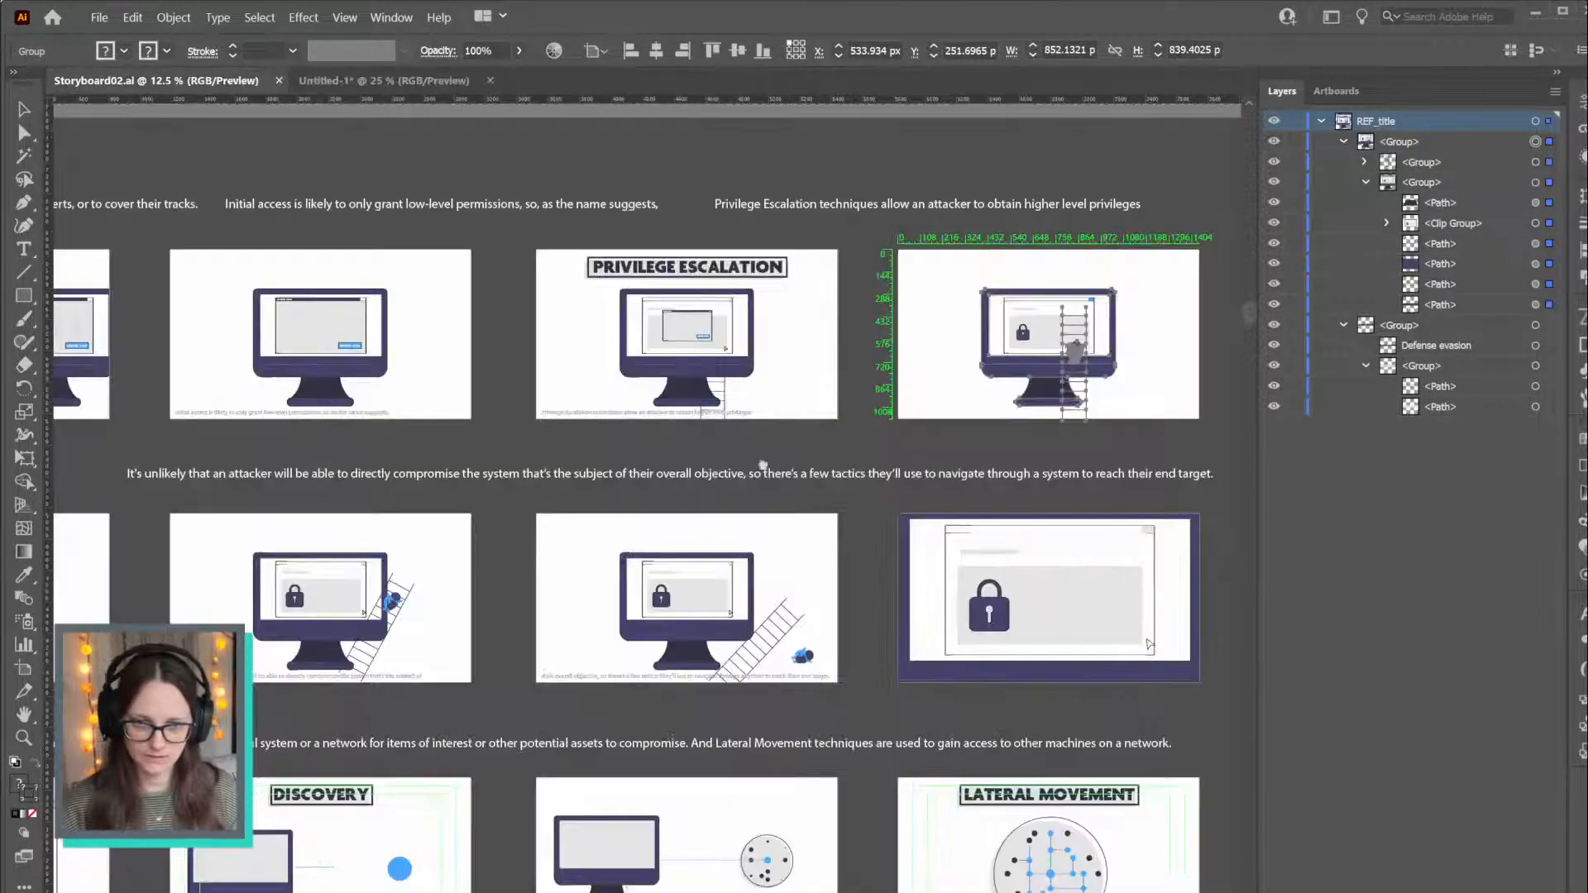
{"action": "left_click_drag", "start_coordinate": [763, 465], "coordinate": [865, 464]}
{"action": "scroll", "coordinate": [872, 469], "scroll_direction": "down", "scroll_amount": 2}
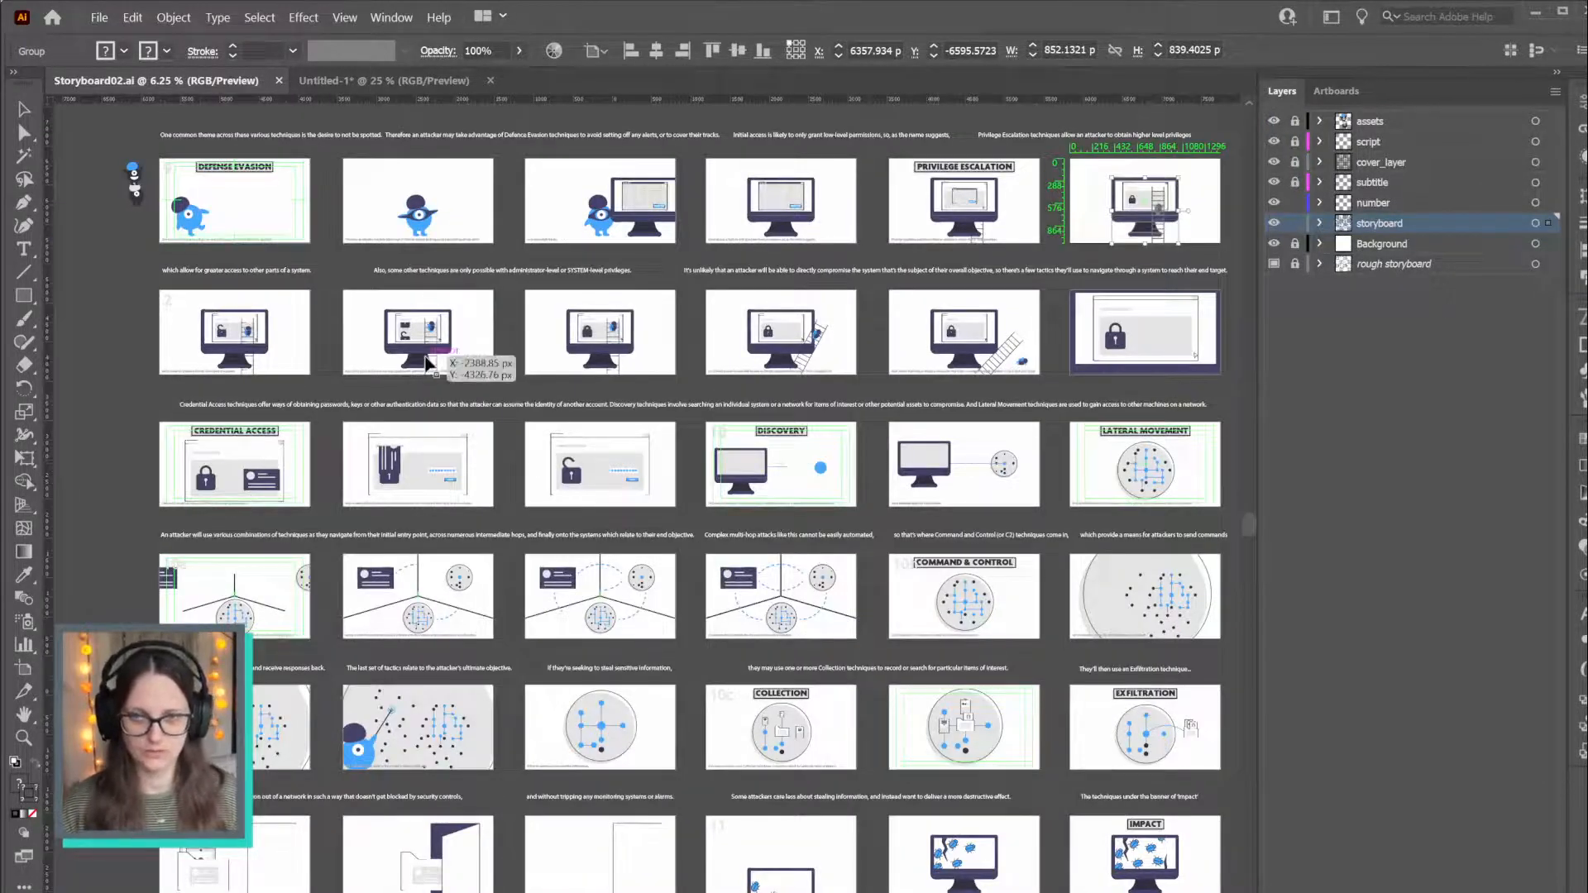
{"action": "left_click", "coordinate": [988, 343]}
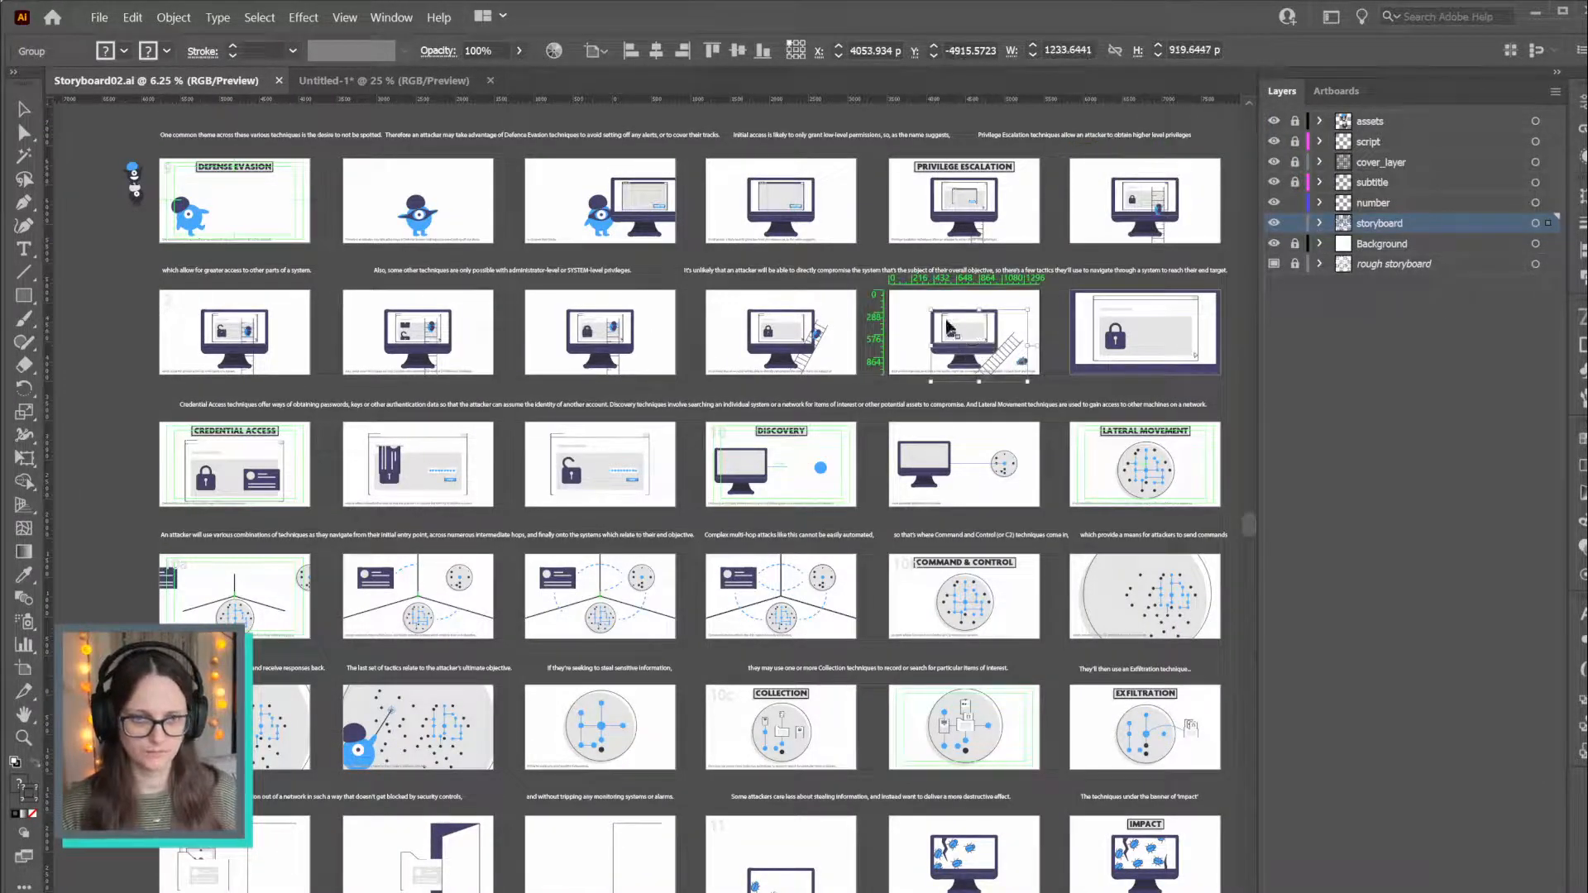
{"action": "left_click", "coordinate": [1076, 333]}
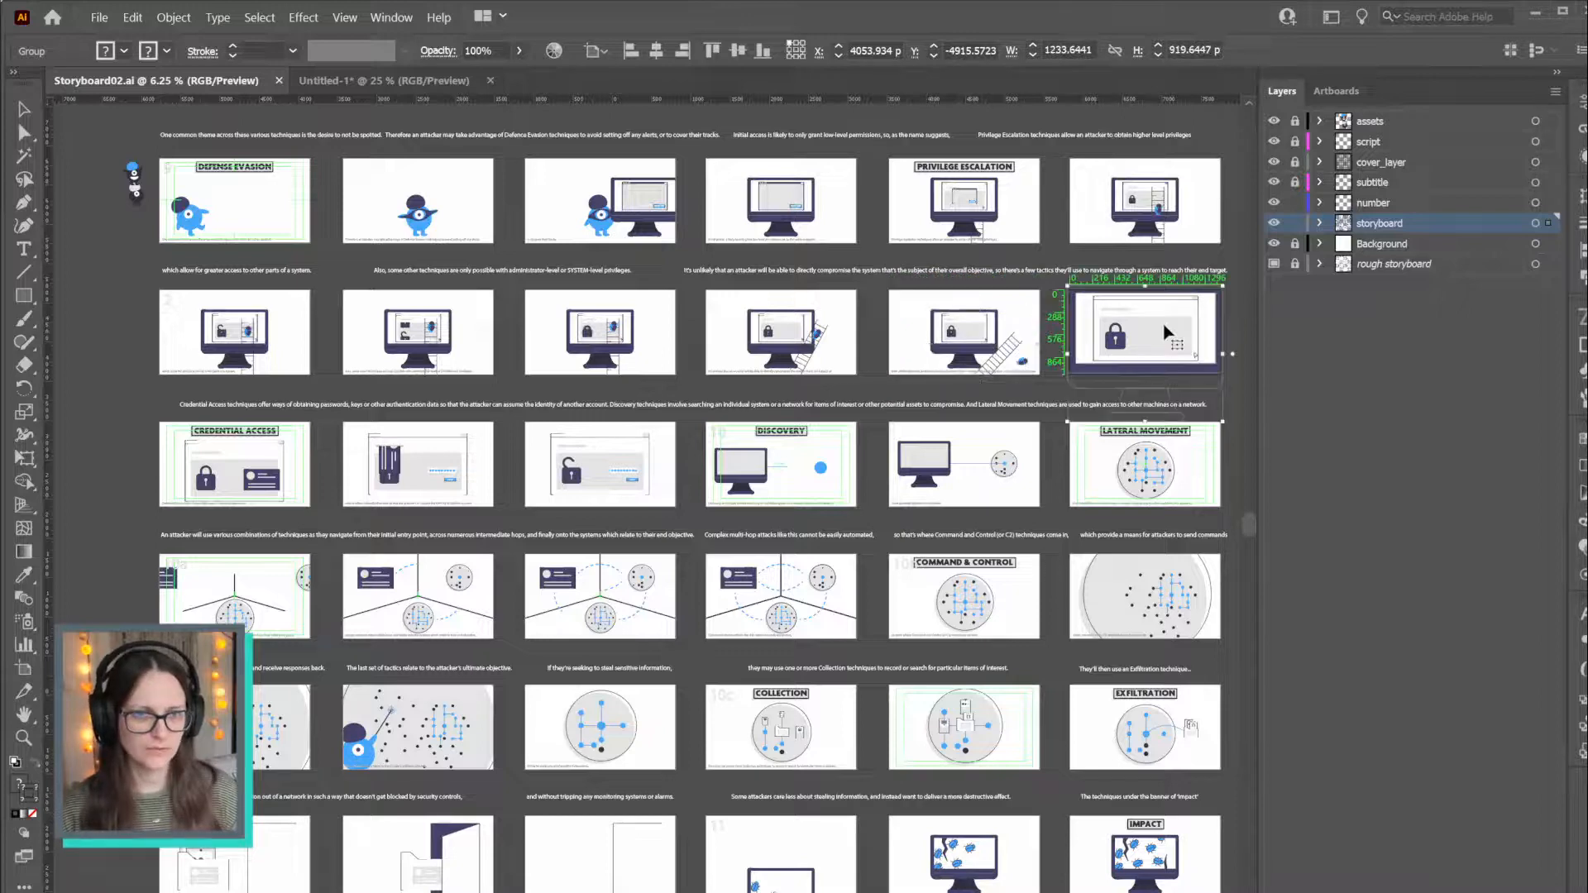
Locate the selected close-up group within the storyboard layer and unhide the window group inside its clip group
{"action": "left_click", "coordinate": [1319, 223]}
{"action": "scroll", "coordinate": [1424, 484], "scroll_direction": "down", "scroll_amount": 1}
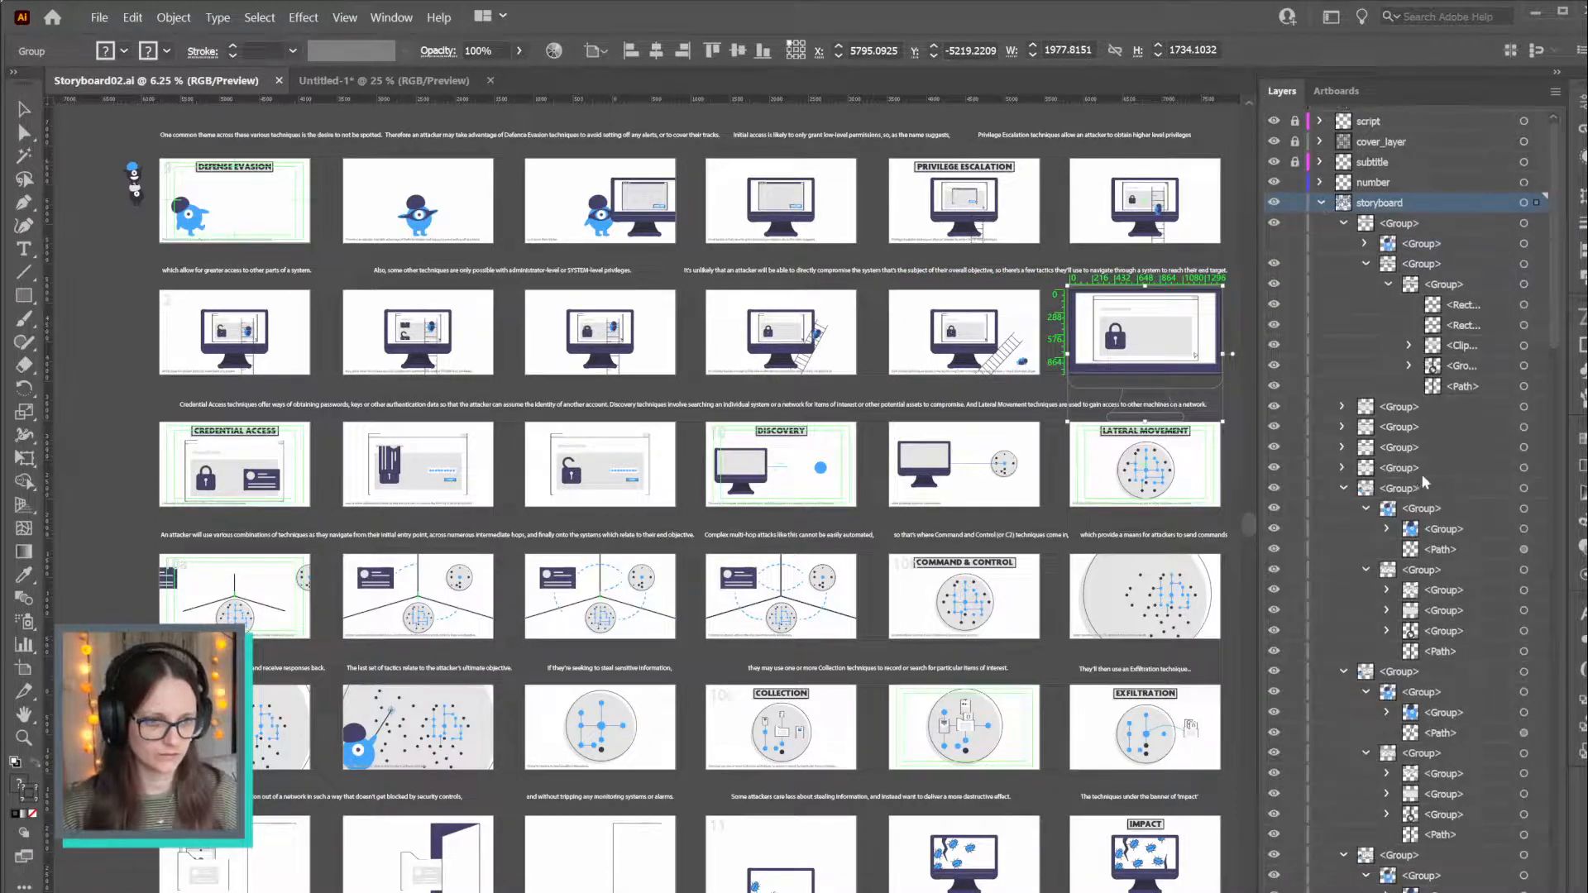
{"action": "scroll", "coordinate": [1422, 473], "scroll_direction": "down", "scroll_amount": 8}
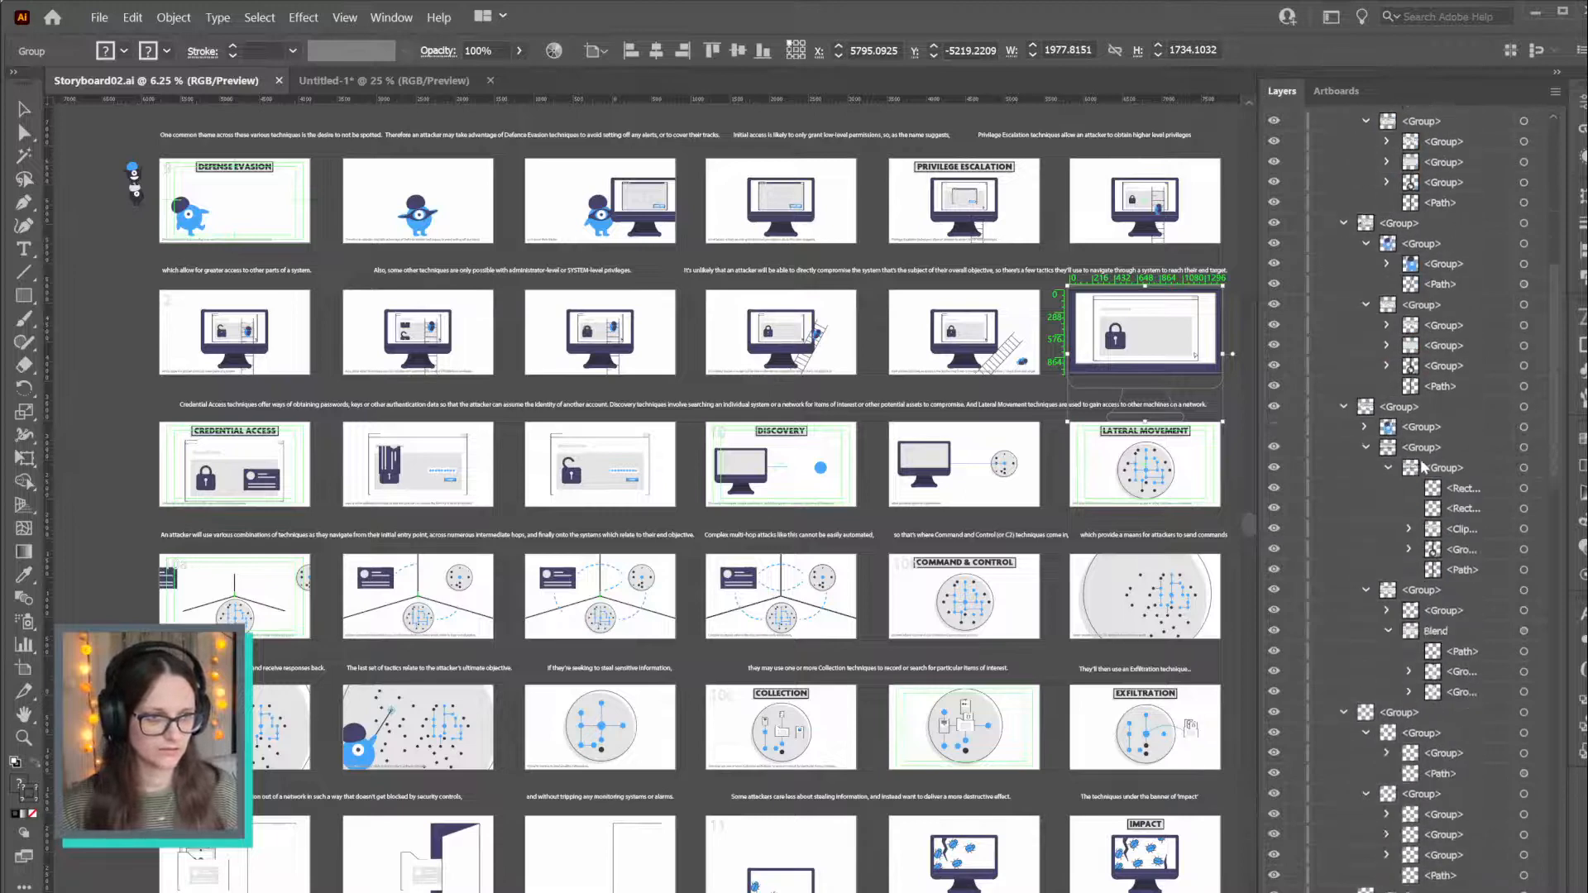
{"action": "scroll", "coordinate": [1423, 467], "scroll_direction": "down", "scroll_amount": 10}
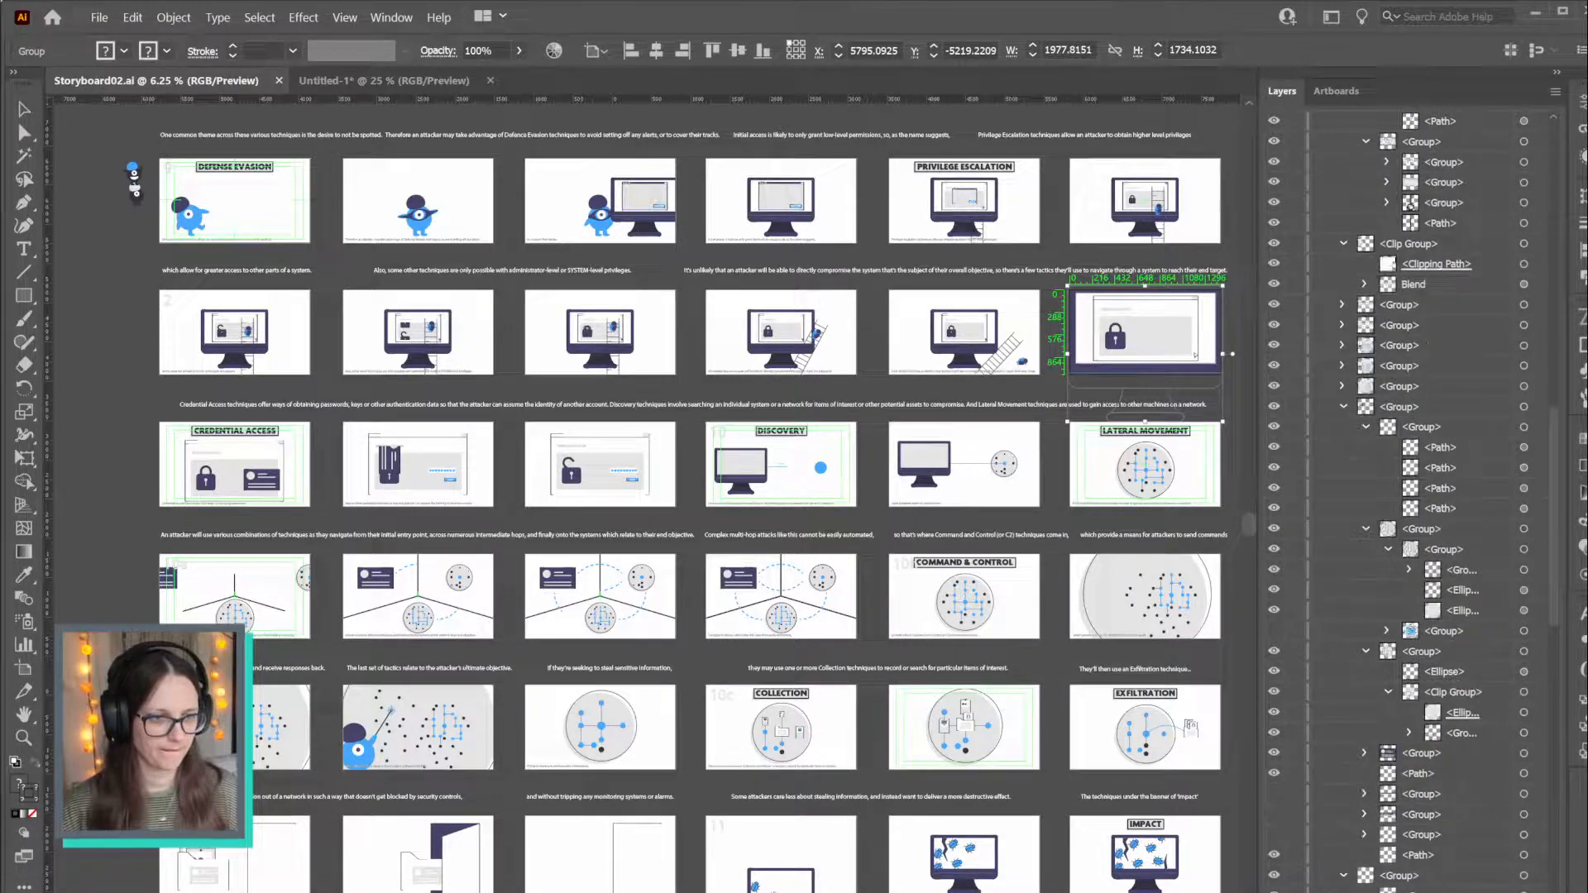
{"action": "scroll", "coordinate": [1539, 819], "scroll_direction": "down", "scroll_amount": 10}
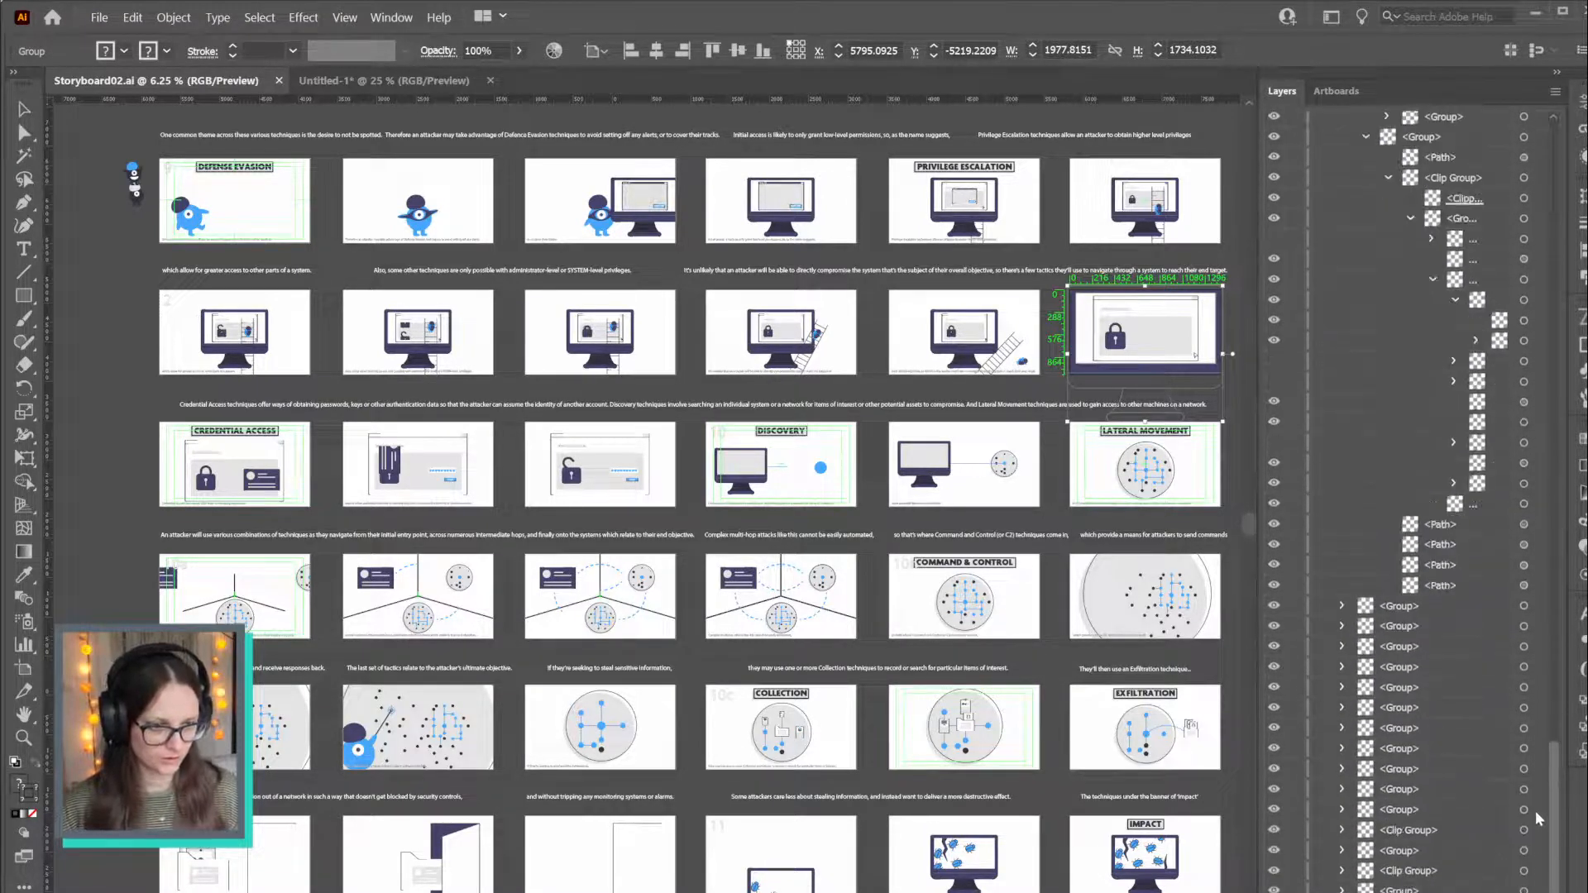
{"action": "scroll", "coordinate": [1538, 815], "scroll_direction": "up", "scroll_amount": 7}
{"action": "left_click", "coordinate": [1344, 412]}
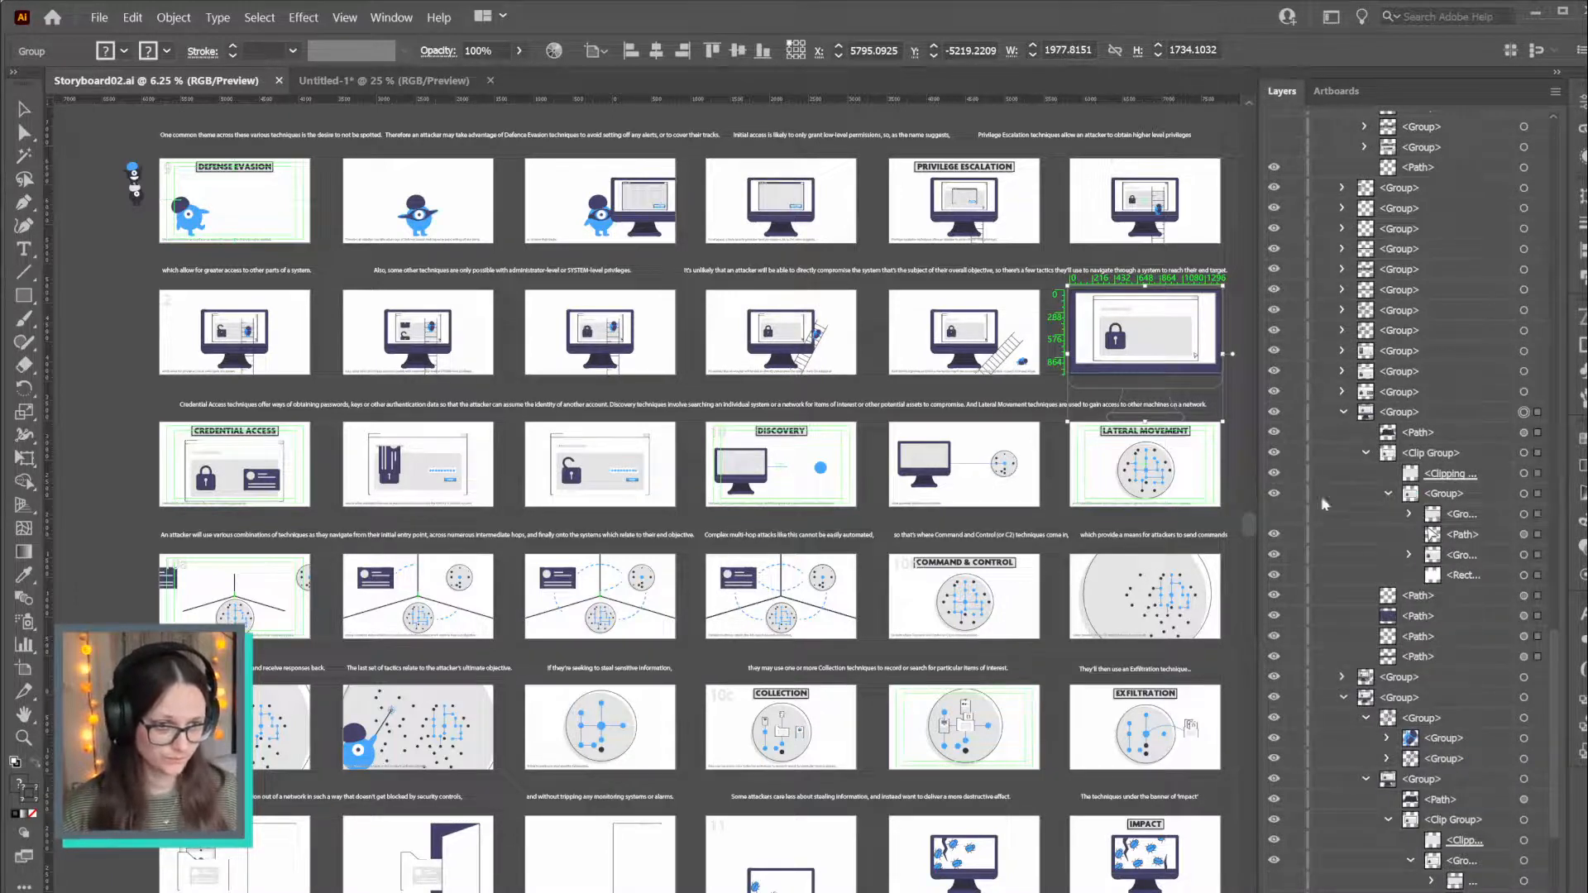
{"action": "left_click", "coordinate": [1274, 515]}
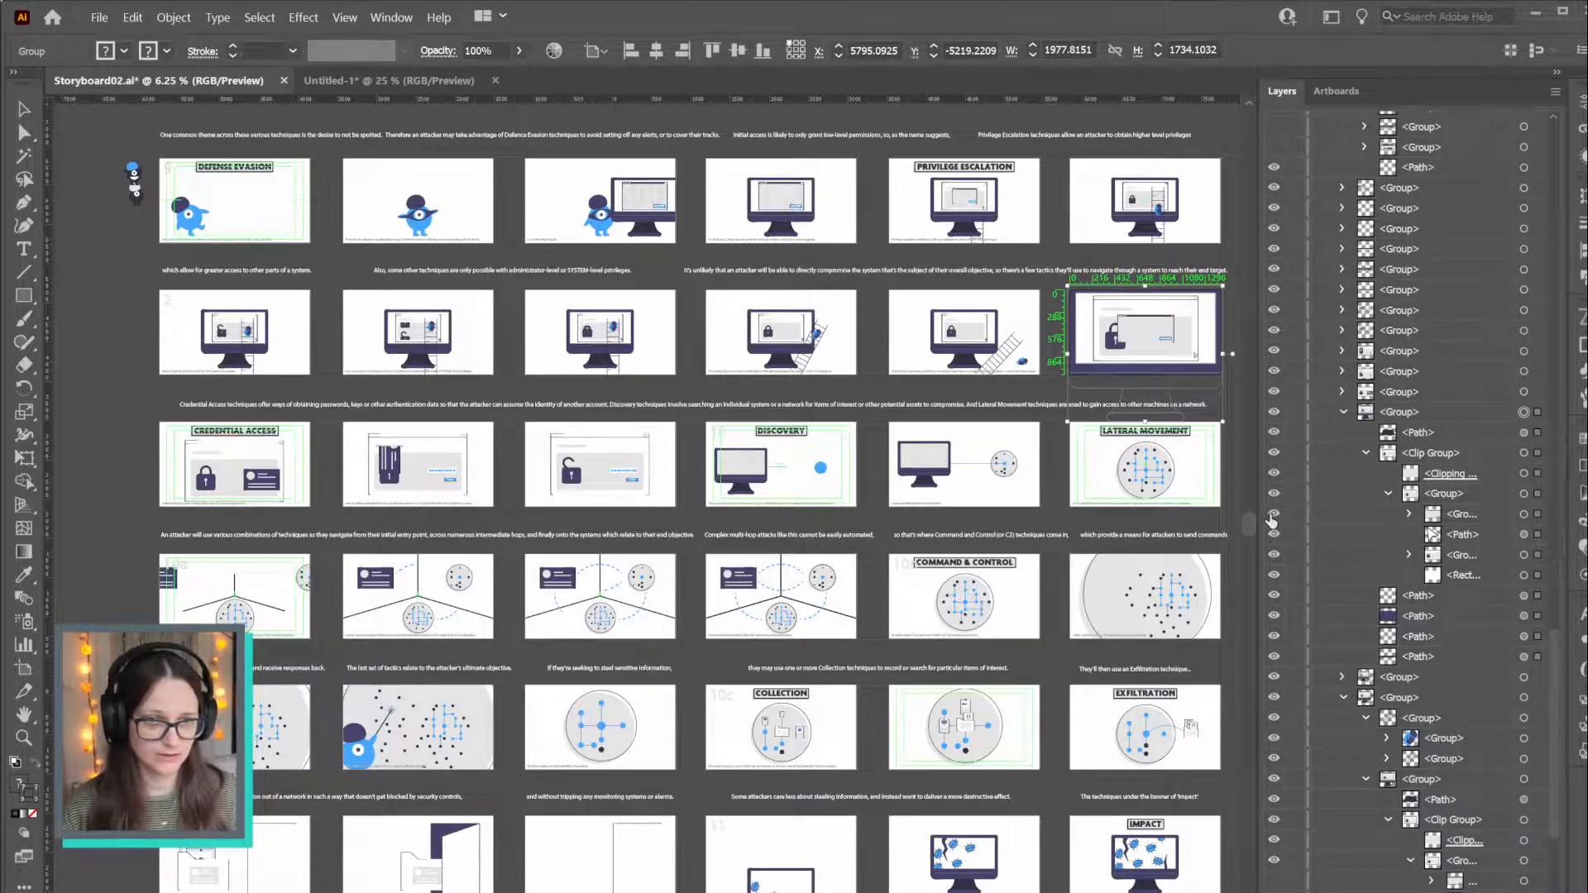
Hide the window group in the close-up monitor frame and the padlock group in the Credential Access frame's artwork
{"action": "left_click", "coordinate": [1274, 515]}
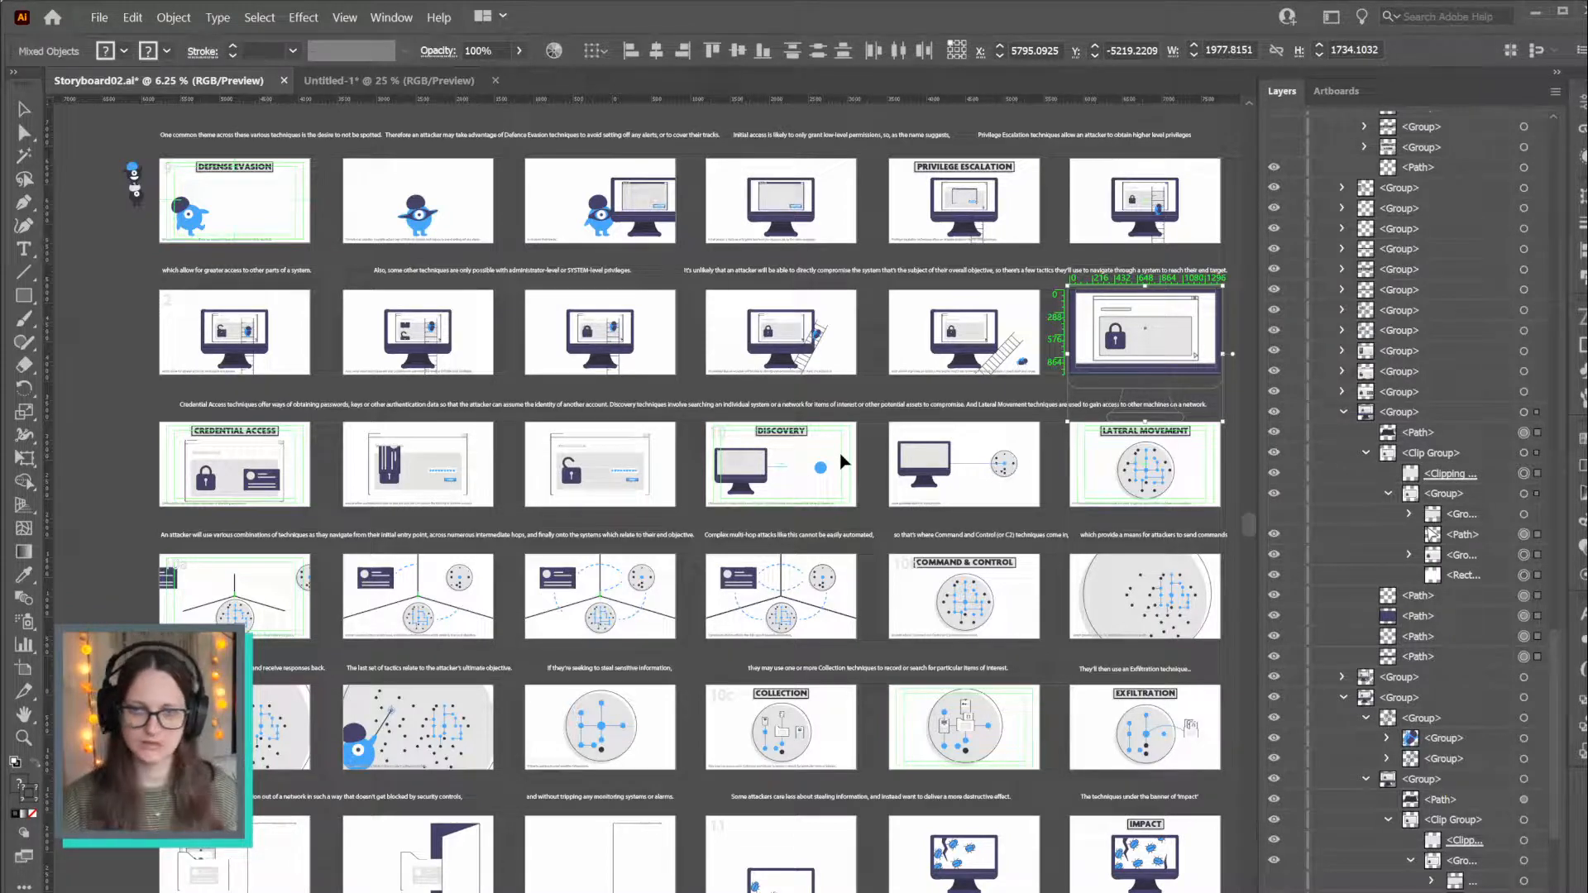
{"action": "left_click", "coordinate": [245, 474]}
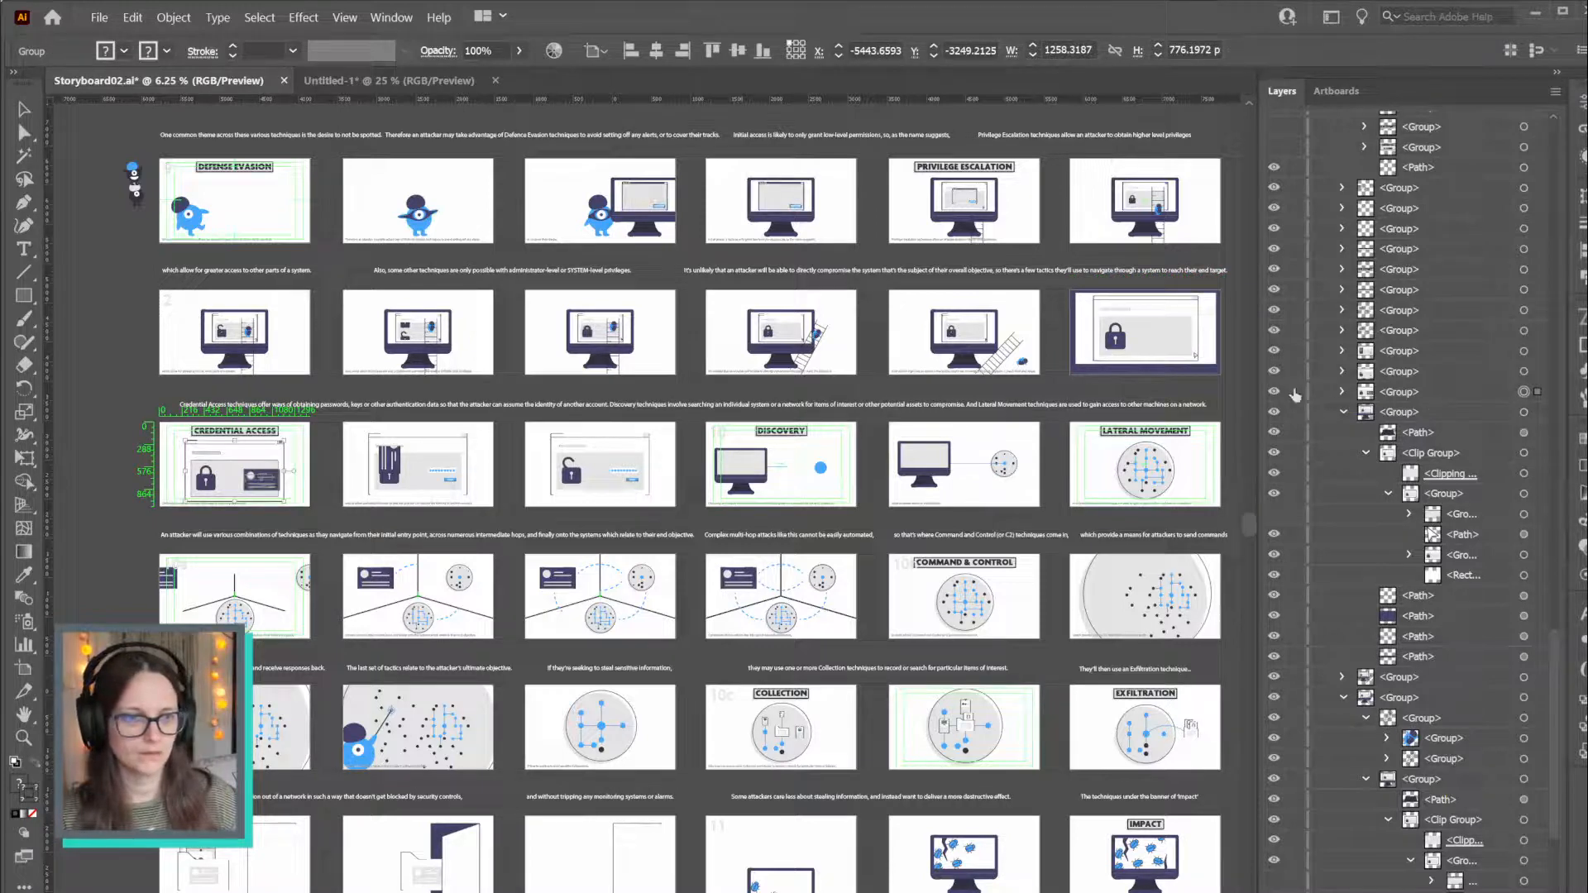
{"action": "left_click", "coordinate": [1341, 390]}
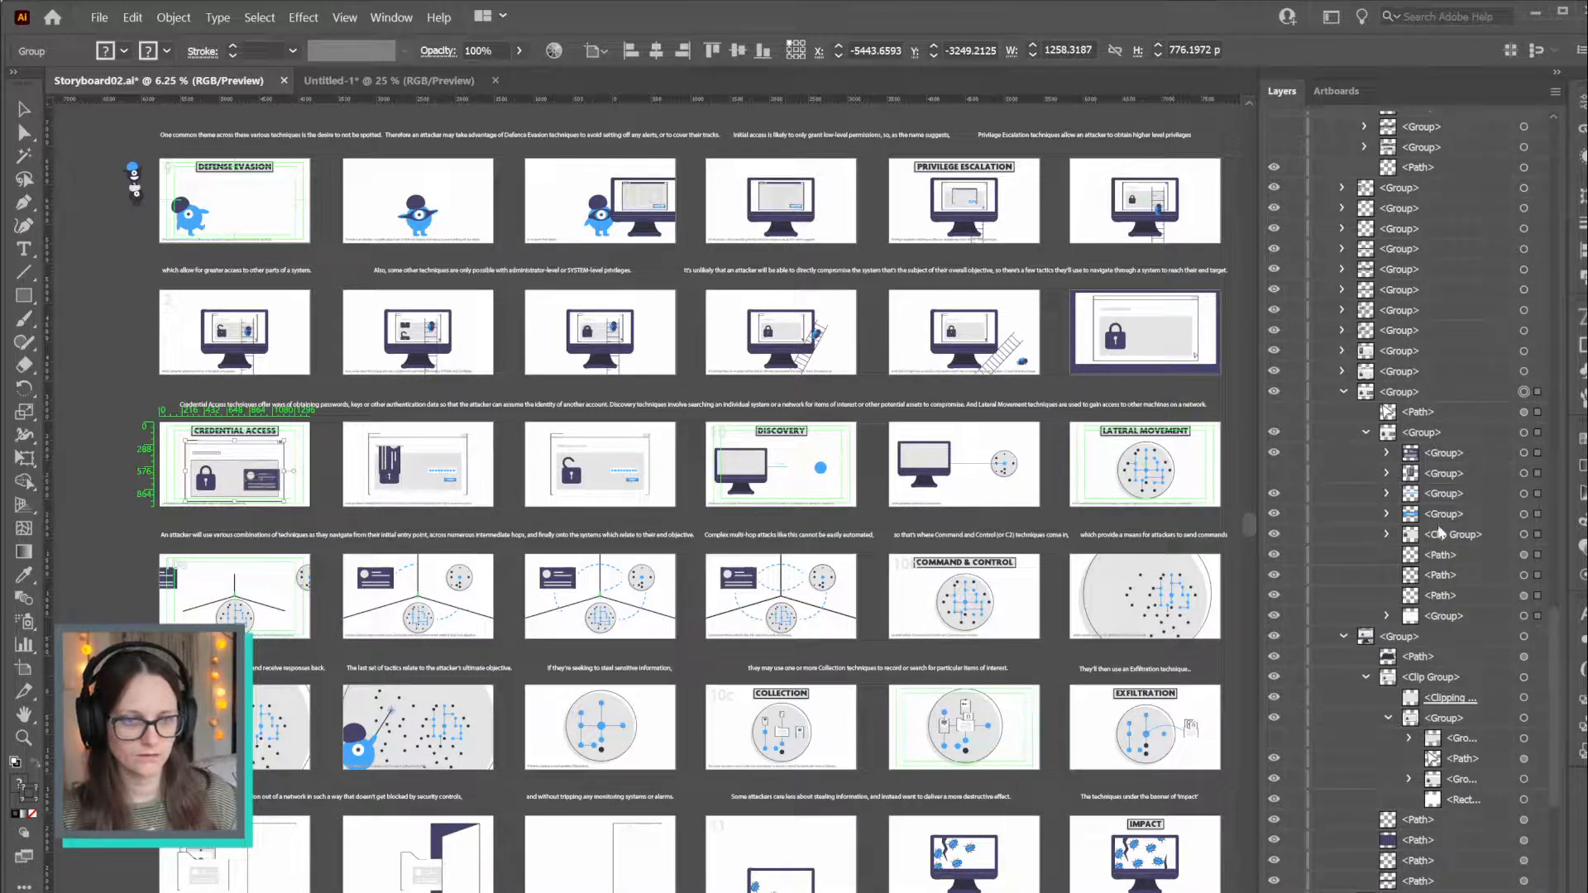
{"action": "left_click", "coordinate": [1274, 473]}
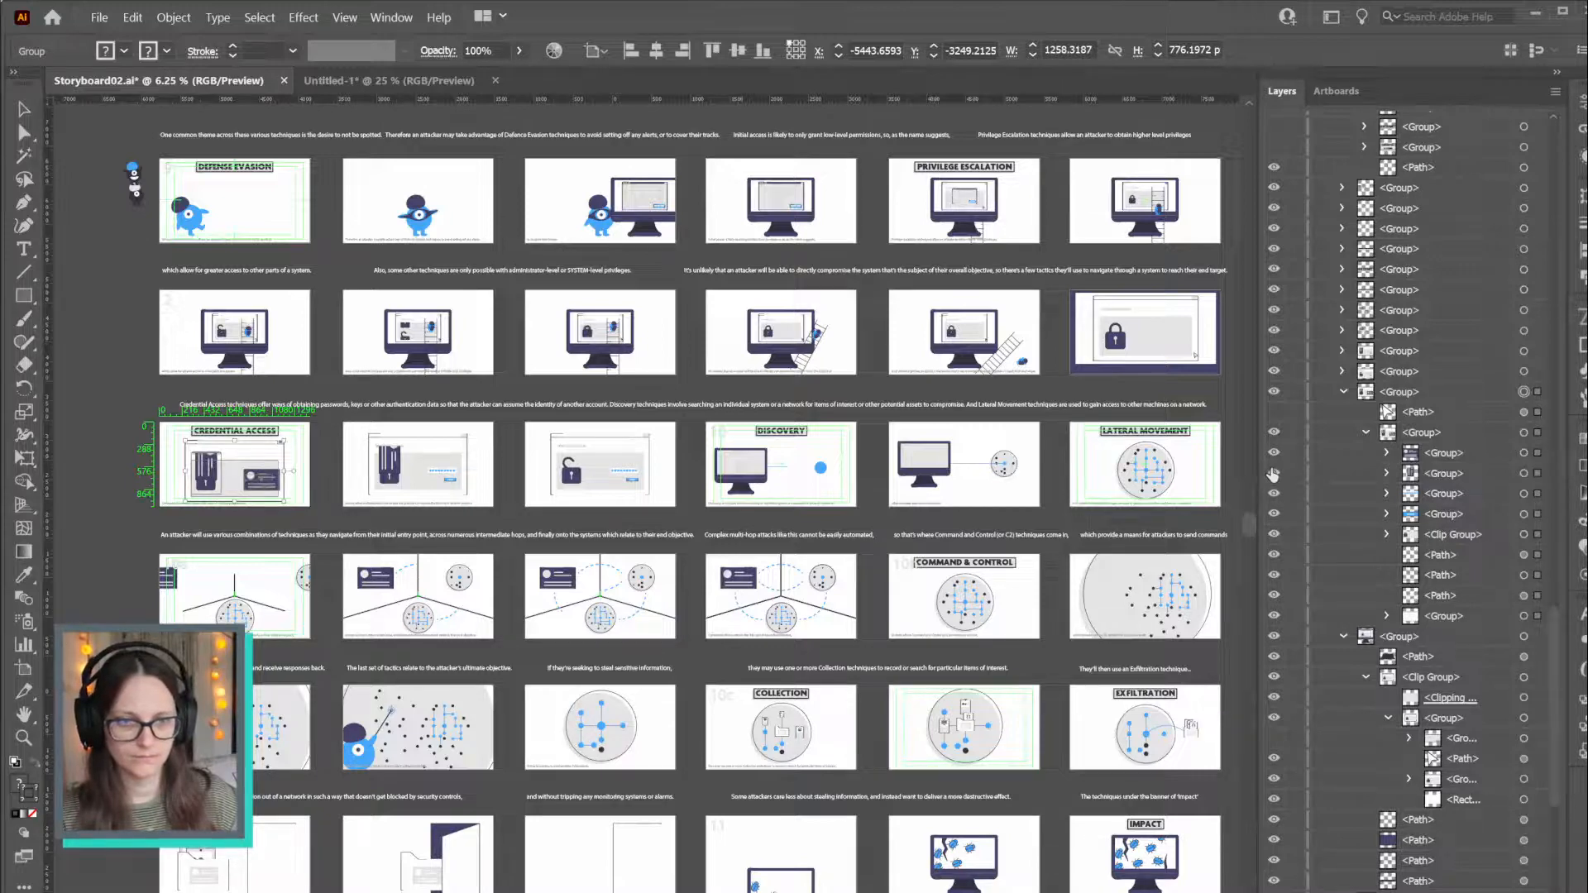
{"action": "left_click", "coordinate": [1273, 473]}
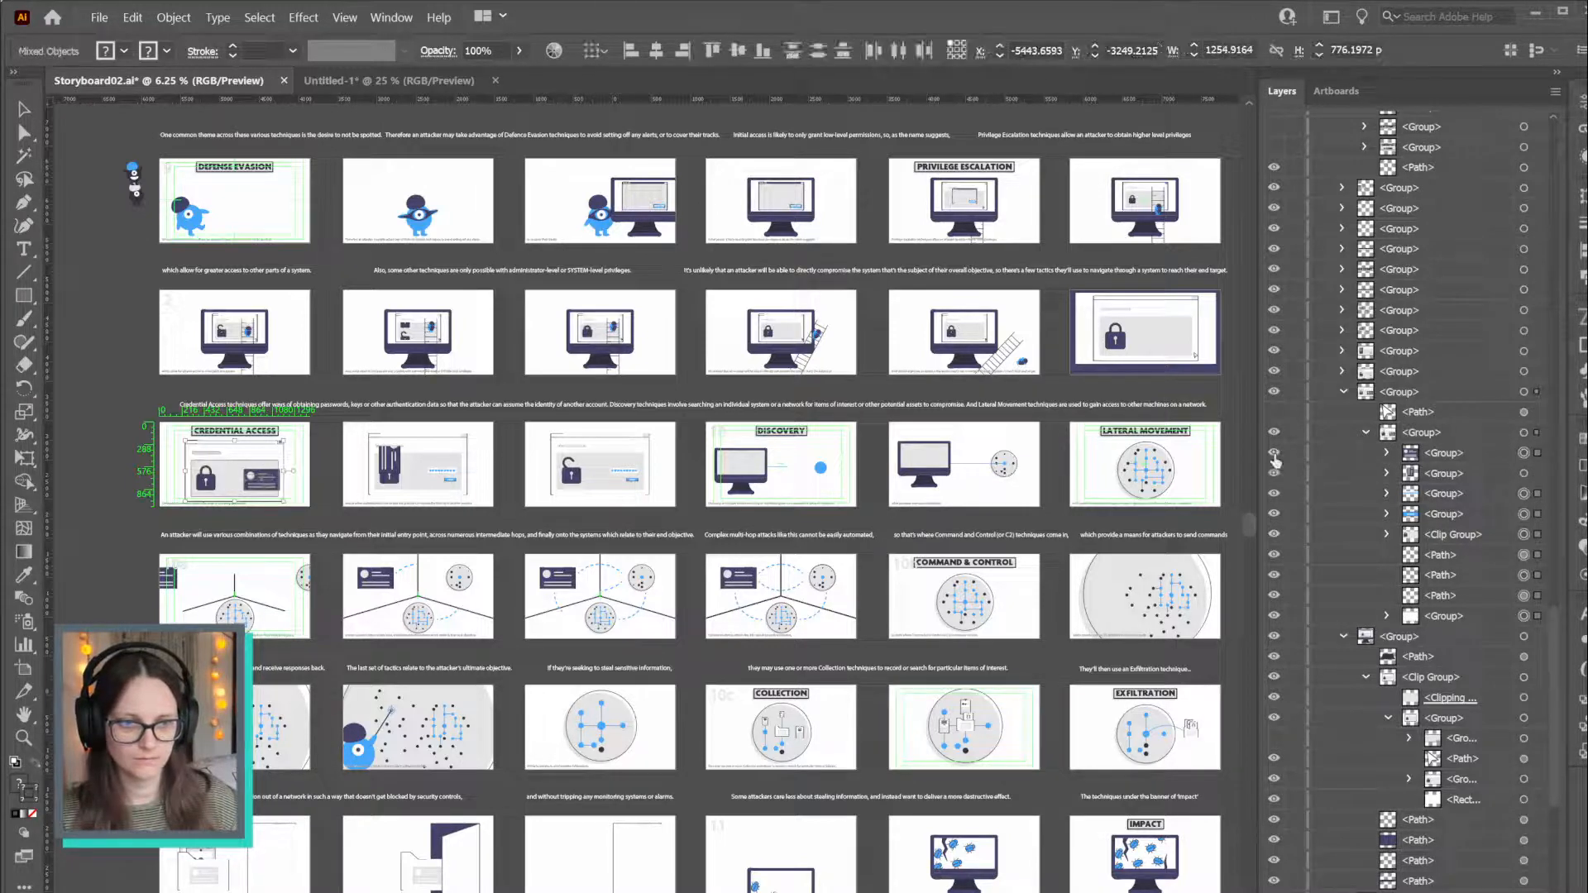
{"action": "left_click", "coordinate": [1273, 474]}
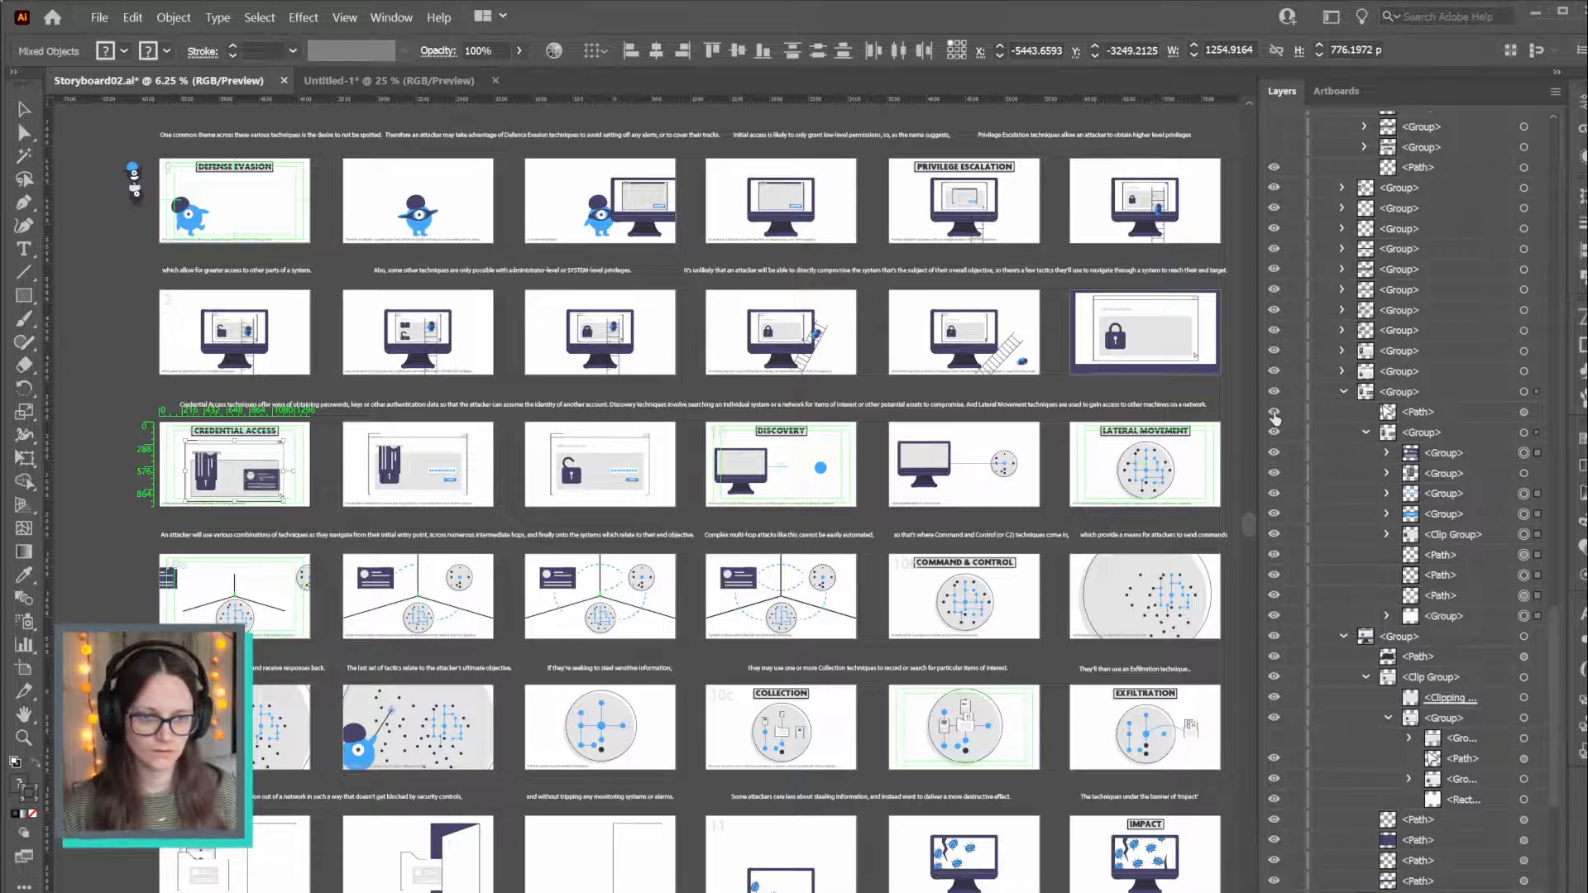
{"action": "left_click", "coordinate": [1274, 740]}
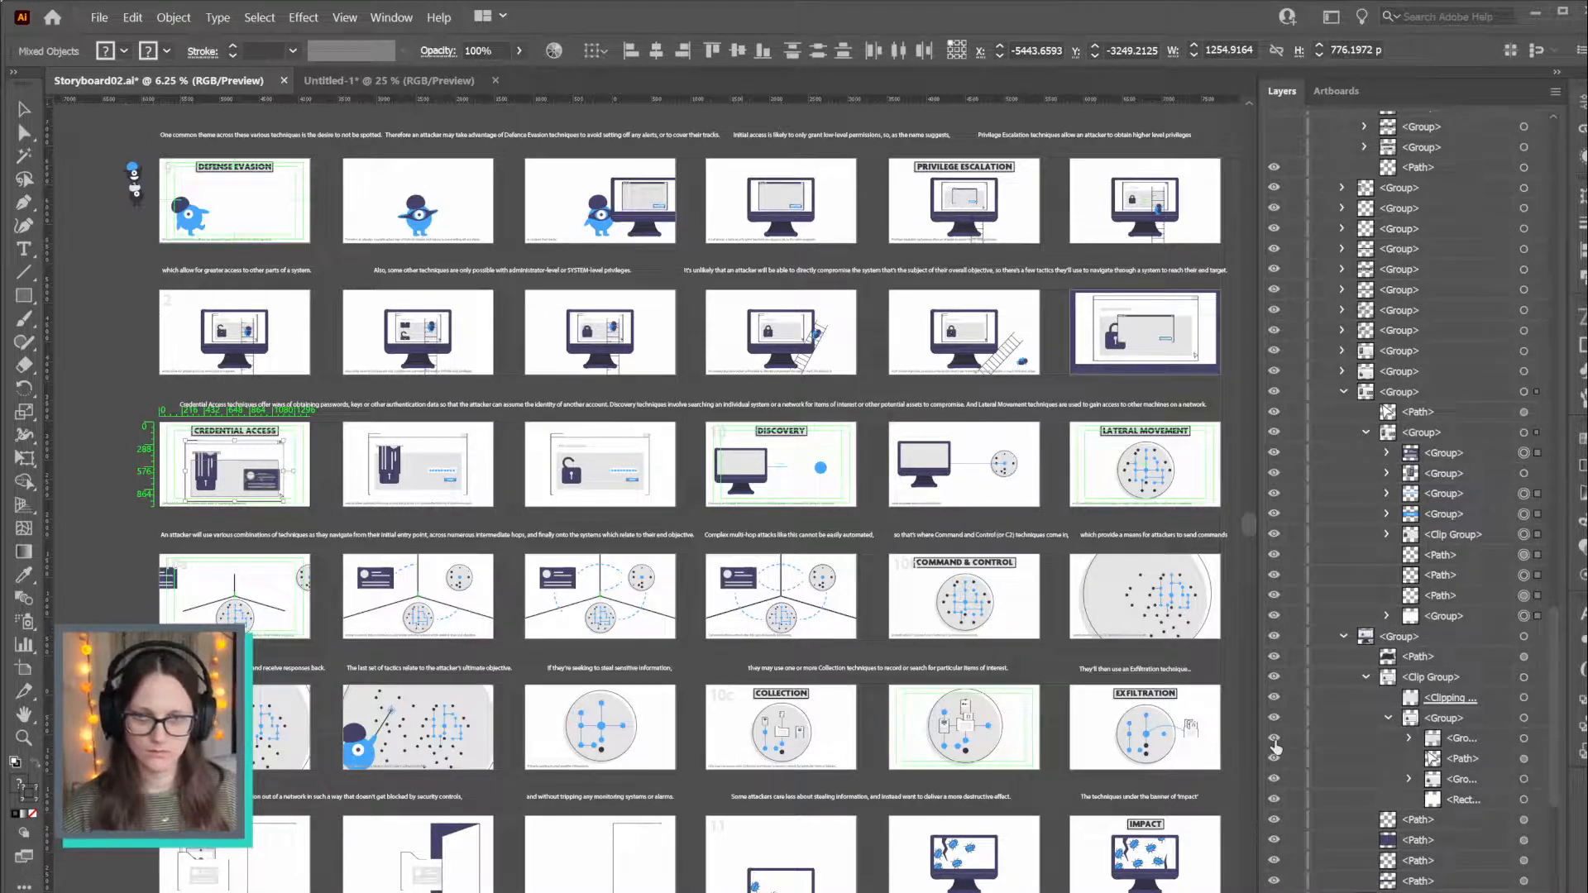
{"action": "left_click", "coordinate": [1275, 743]}
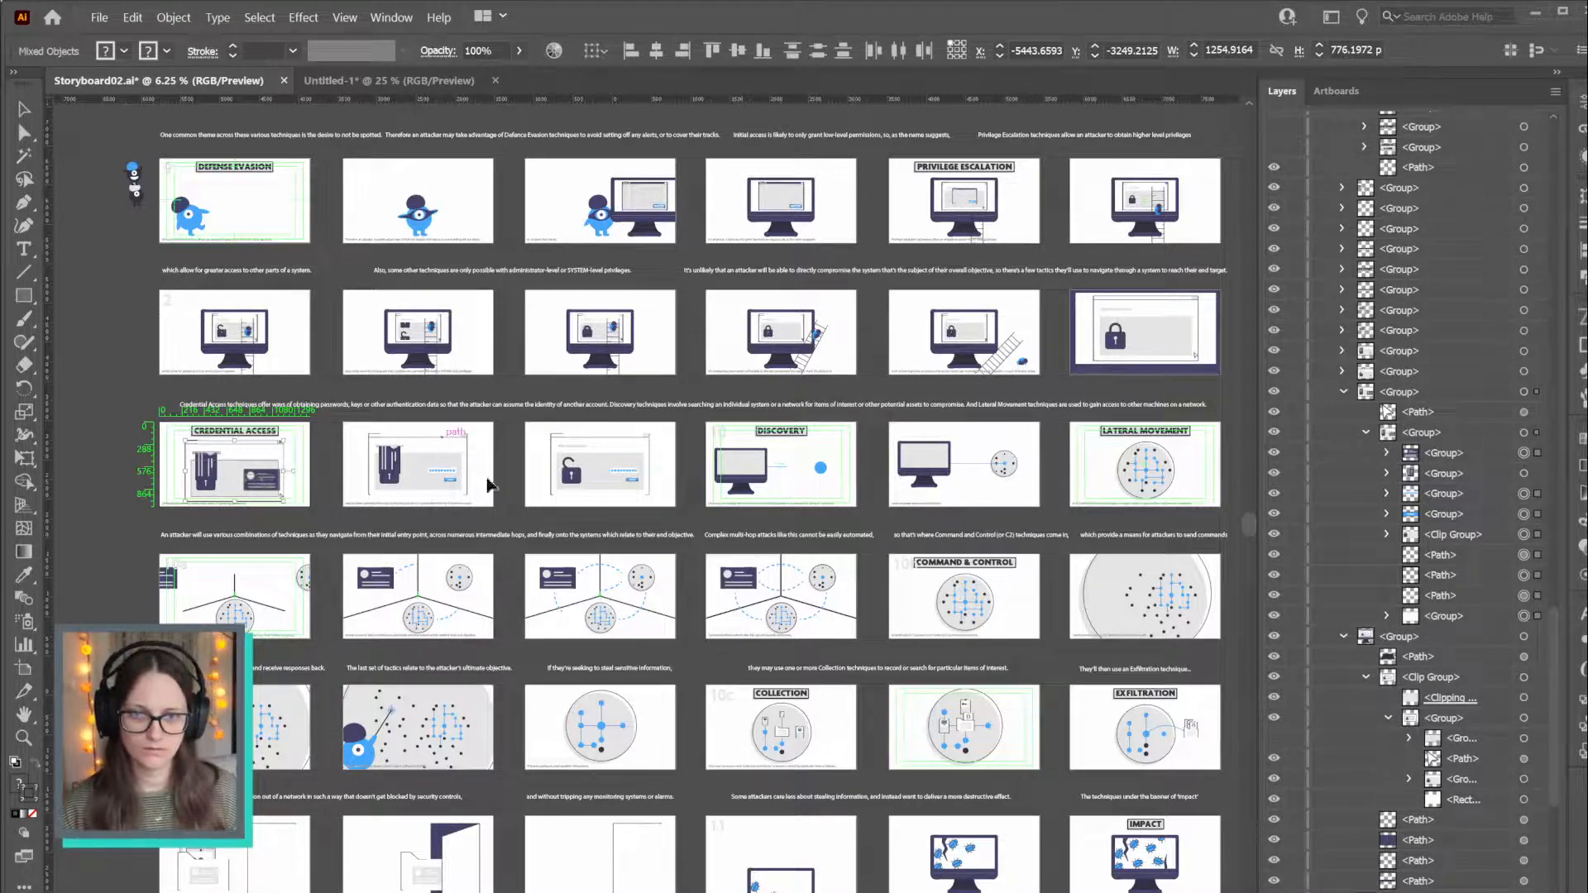
Copy the Credential Access window group together with its title and switch to the Untitled-1 document
{"action": "left_click", "coordinate": [1524, 393]}
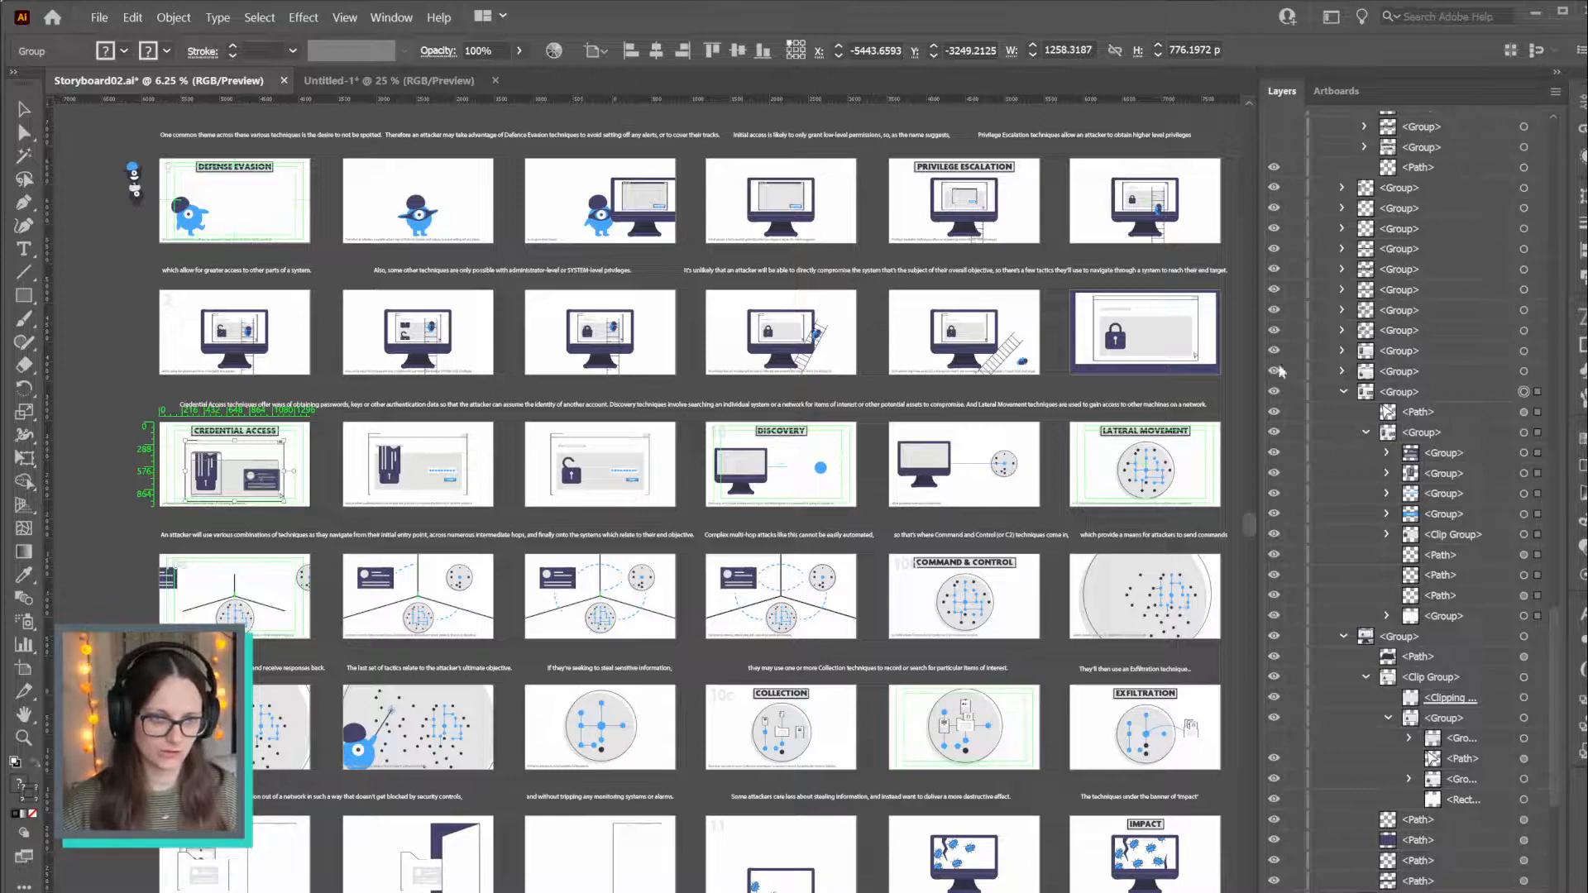
{"action": "left_click", "coordinate": [245, 432], "text": "shift"}
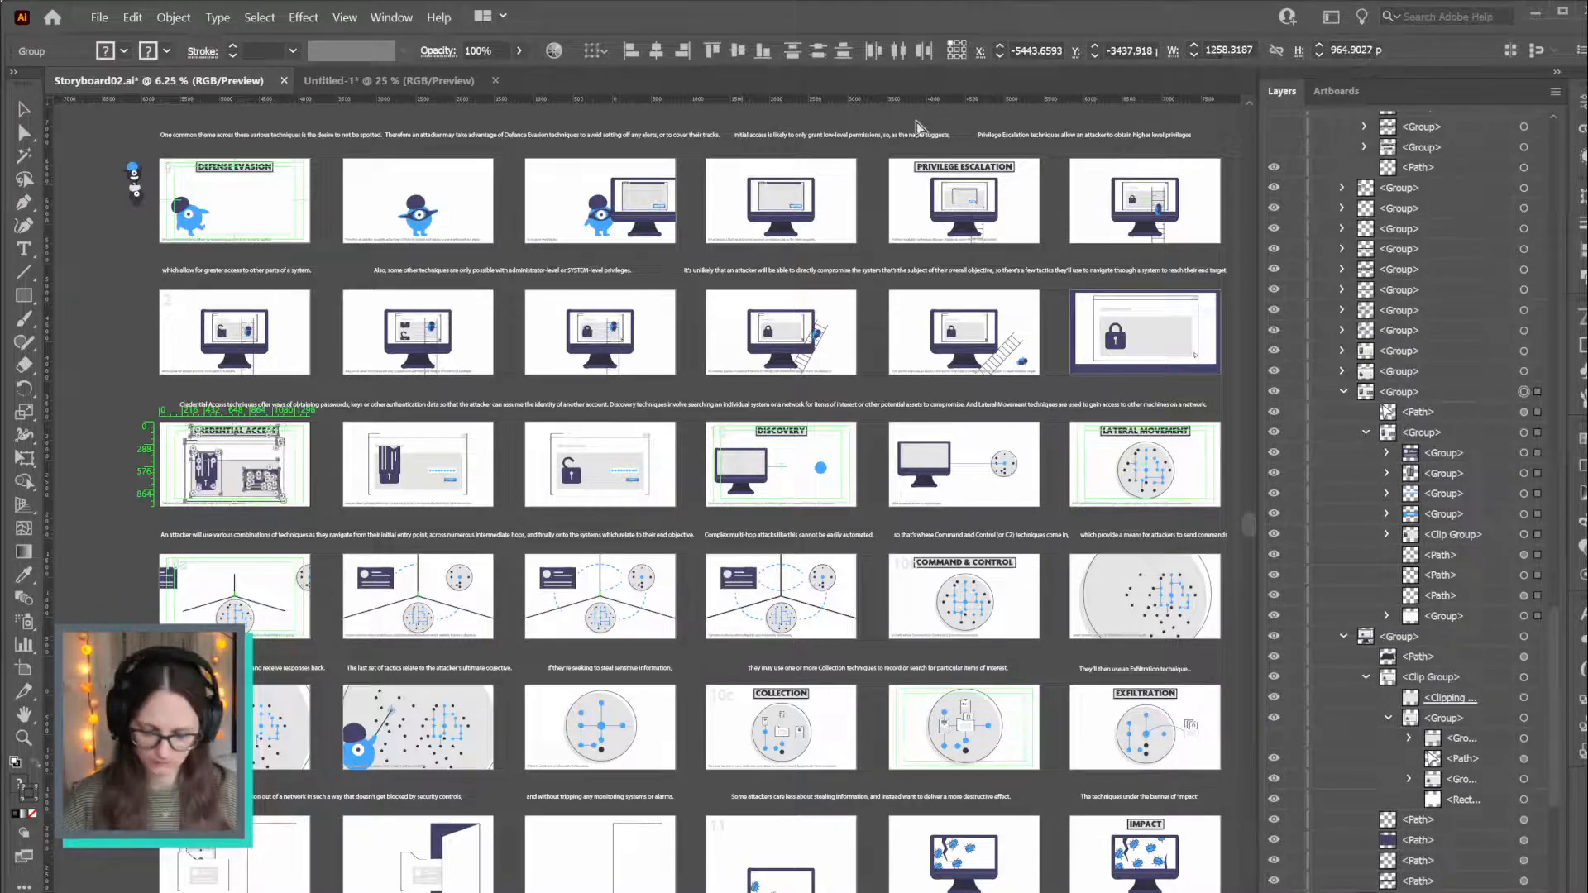
{"action": "left_click", "coordinate": [380, 83]}
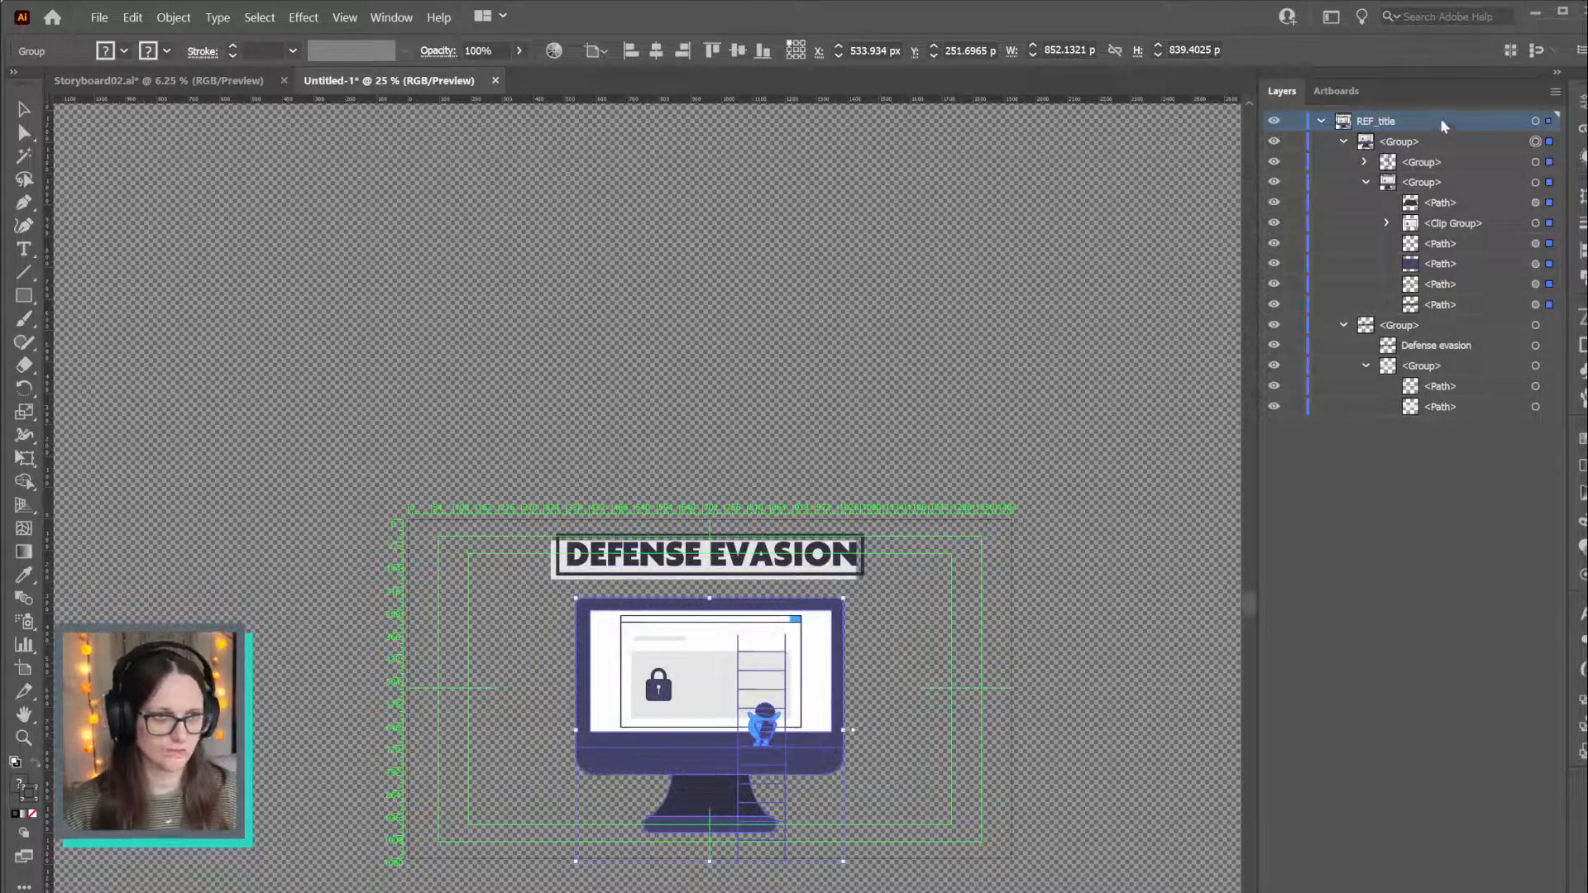
Move the monitor group into a new layer above REF_title and paste the Credential Access artwork in place on another new layer above it
{"action": "left_click", "coordinate": [1489, 857]}
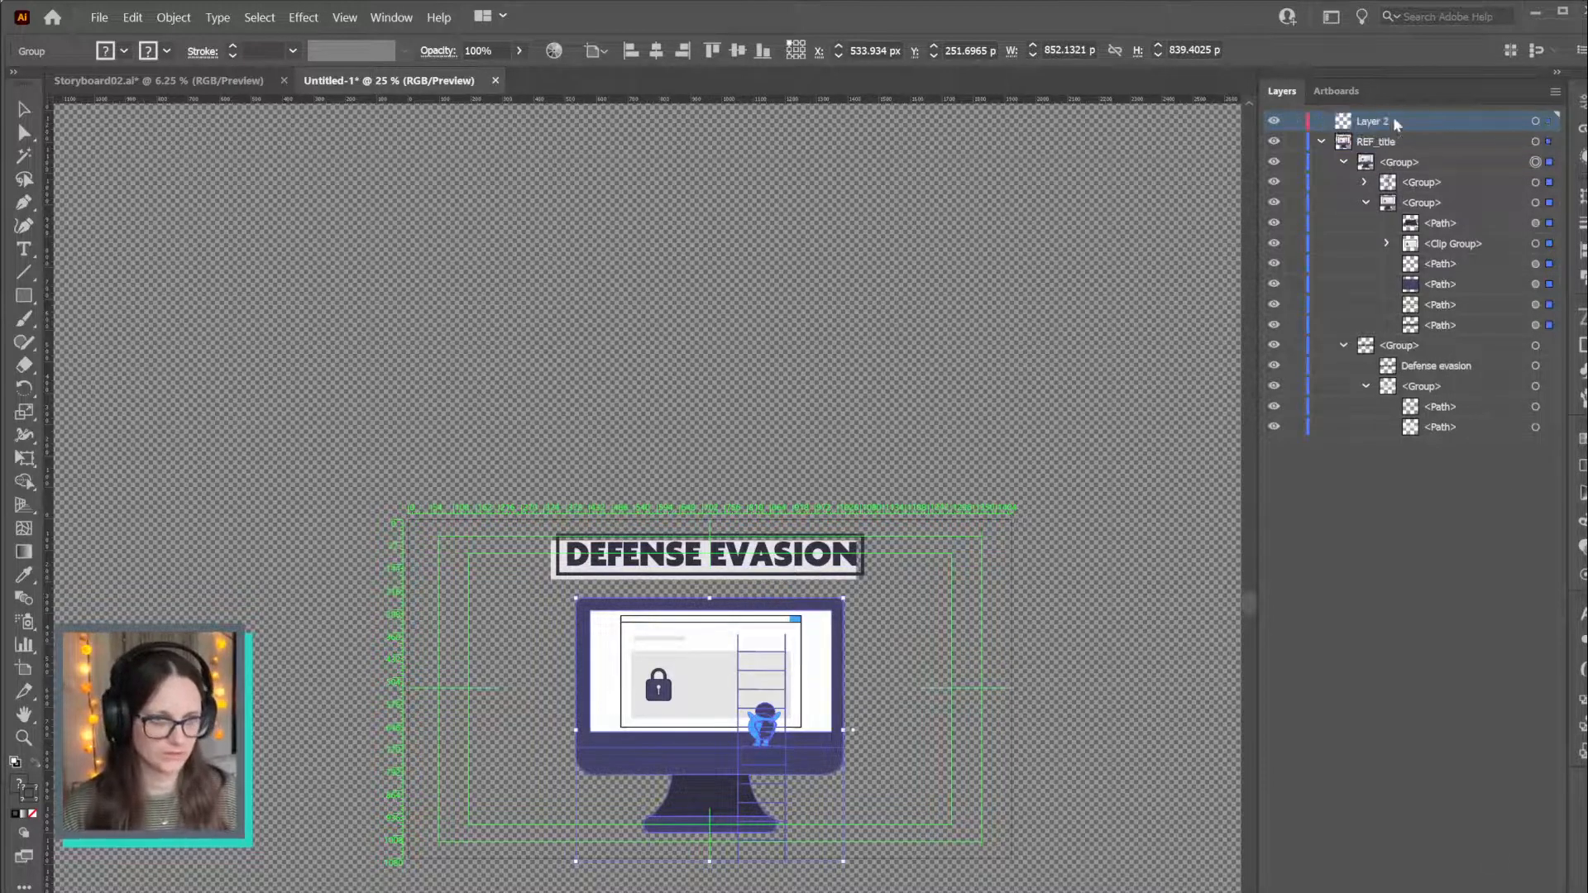
{"action": "left_click_drag", "start_coordinate": [1400, 162], "coordinate": [1390, 126]}
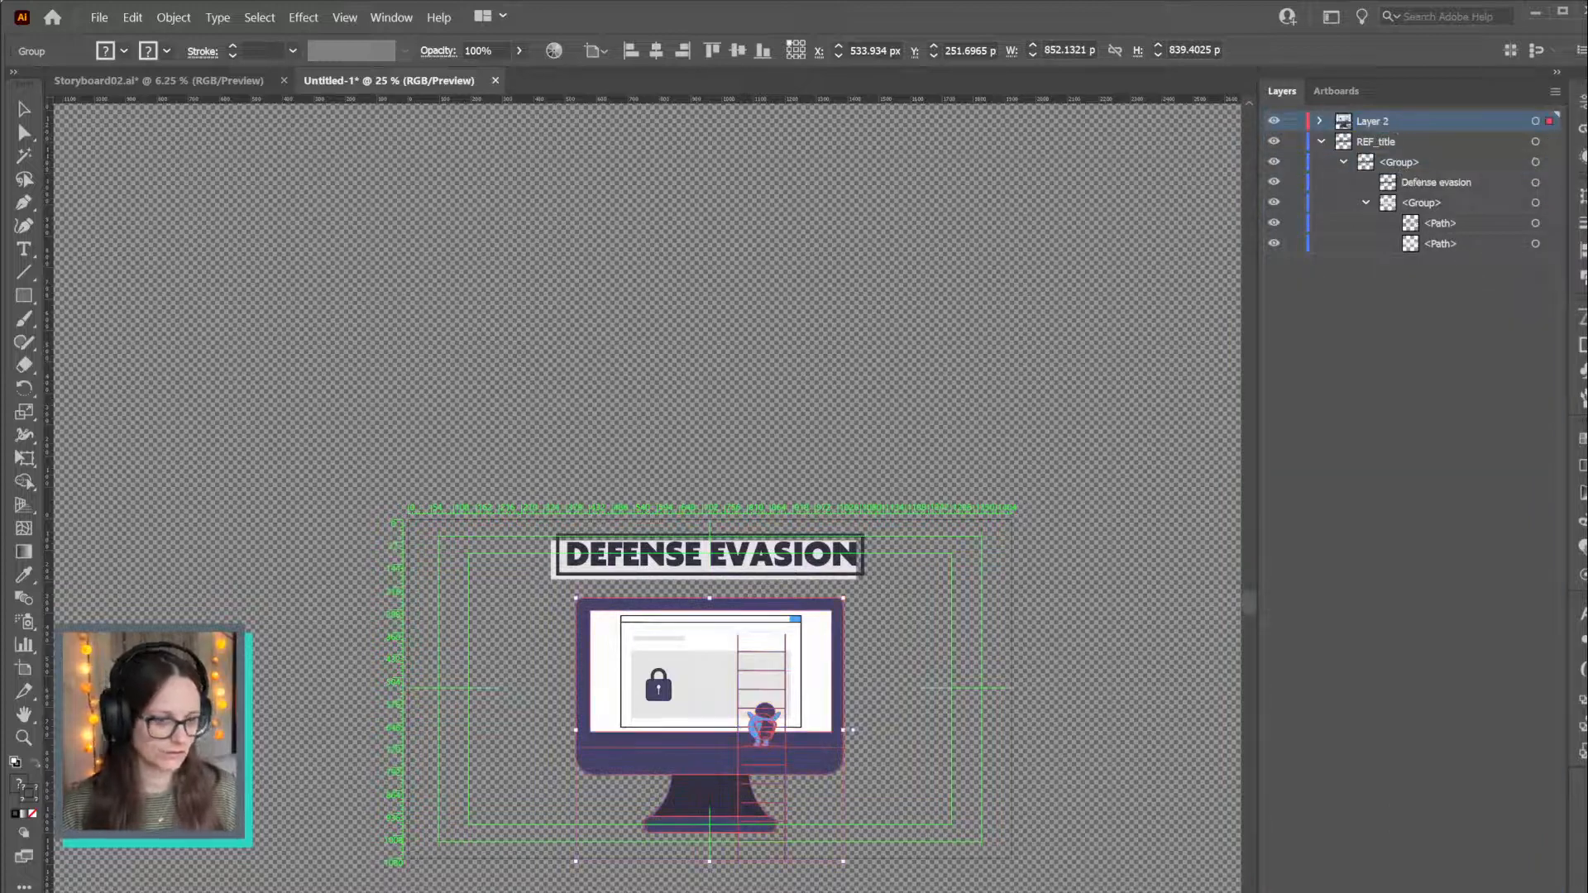
{"action": "left_click", "coordinate": [1522, 887]}
{"action": "left_click", "coordinate": [1536, 122]}
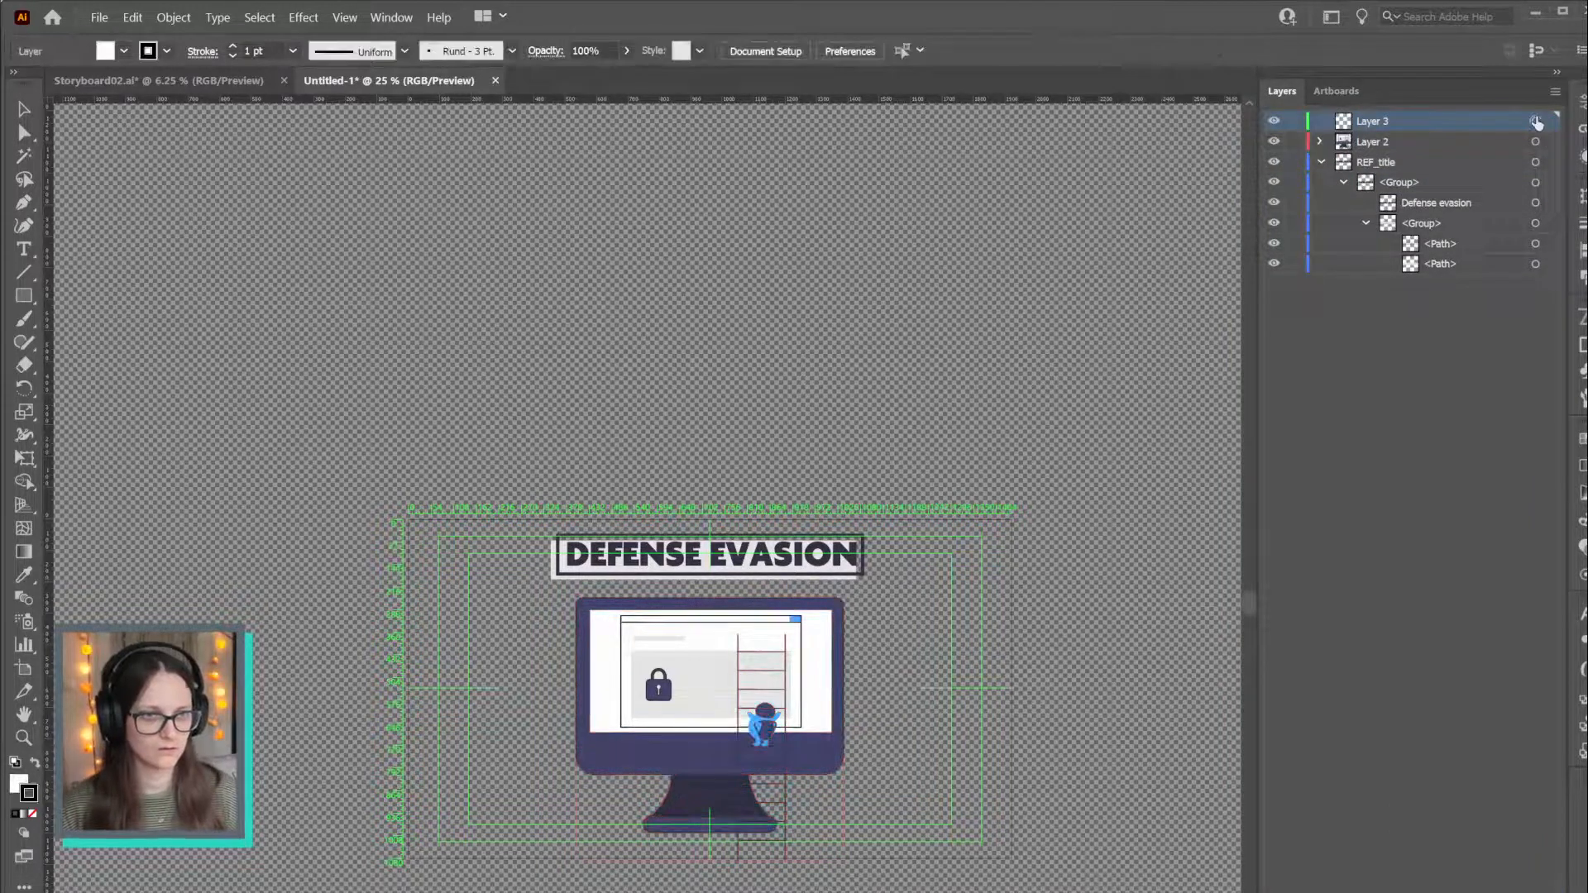
{"action": "key", "text": "ctrl+f"}
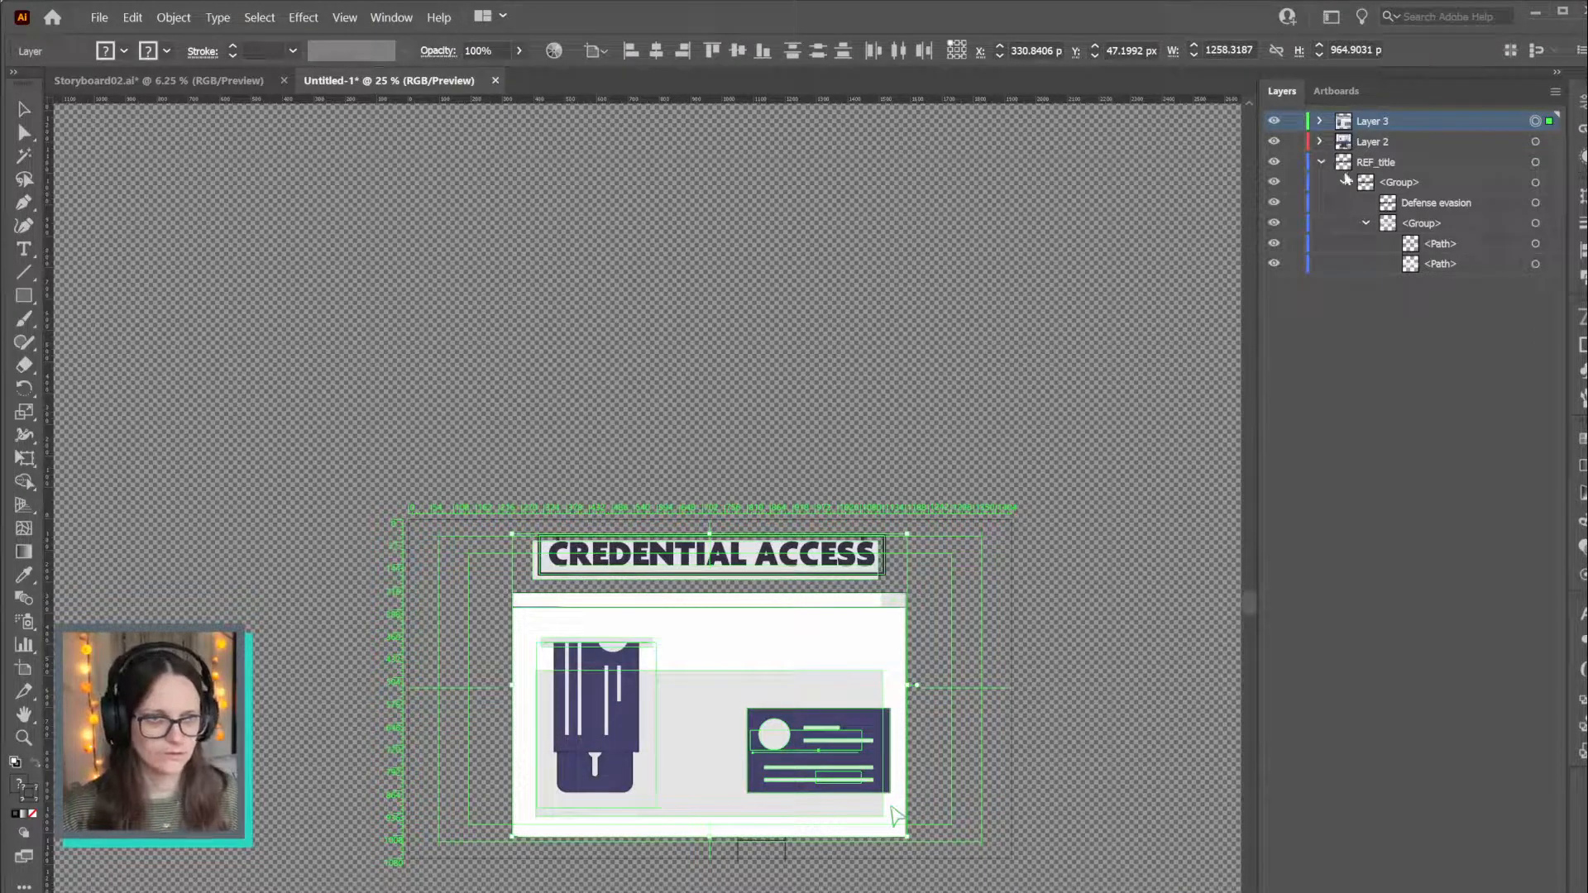
Create a layer directly above REF_title and name it REF_grantAccess
{"action": "left_click", "coordinate": [1351, 166]}
{"action": "key", "text": "ctrl+l"}
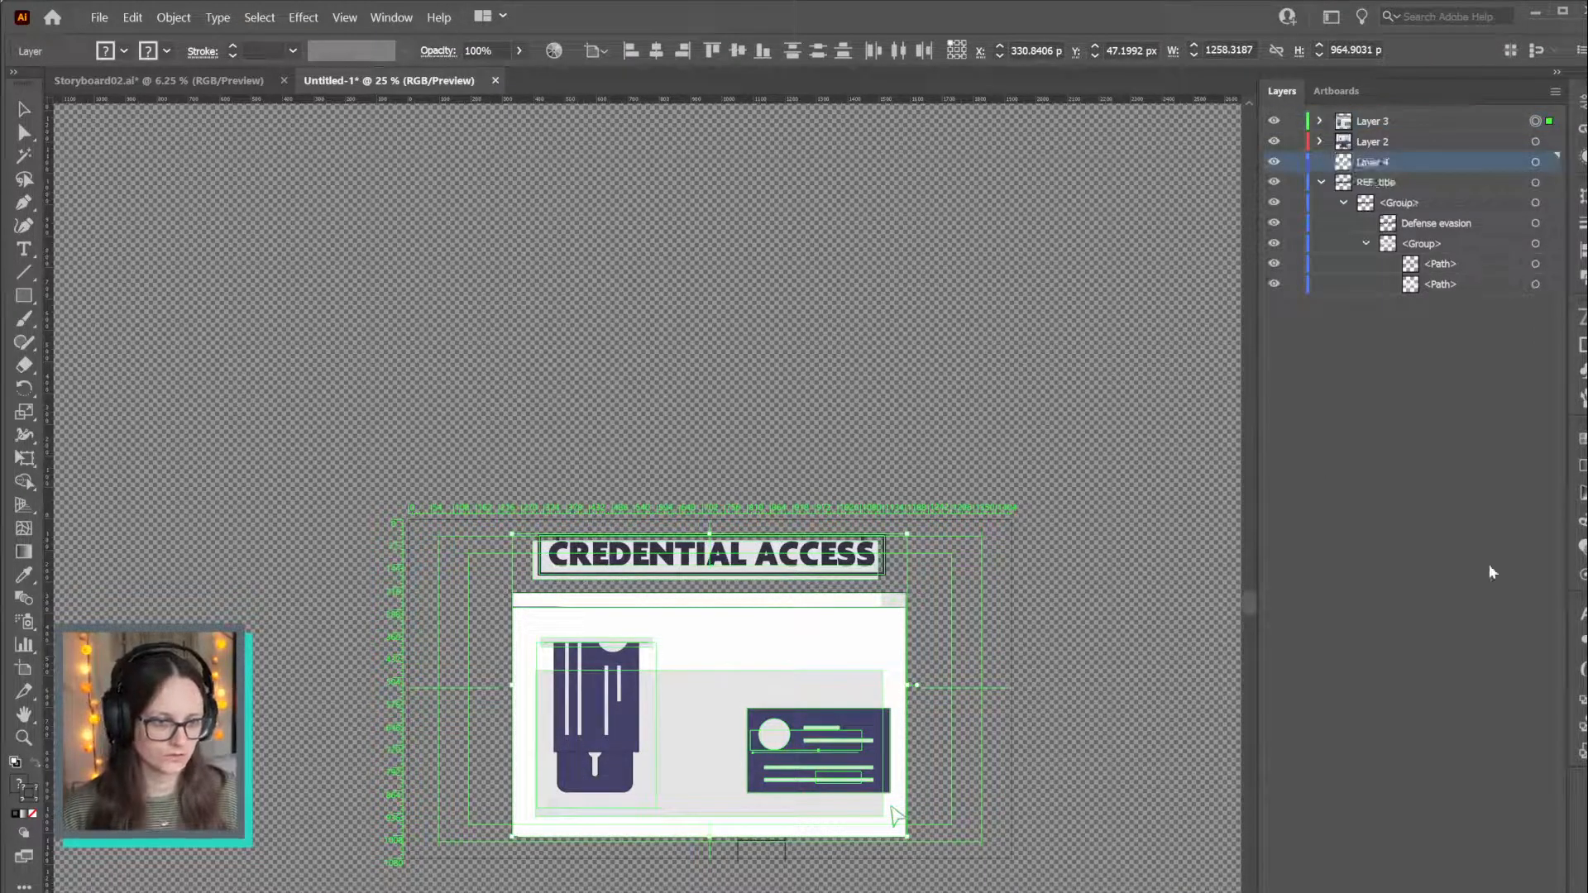
{"action": "double_click", "coordinate": [1373, 161]}
{"action": "type", "text": "REF_grantAcce"}
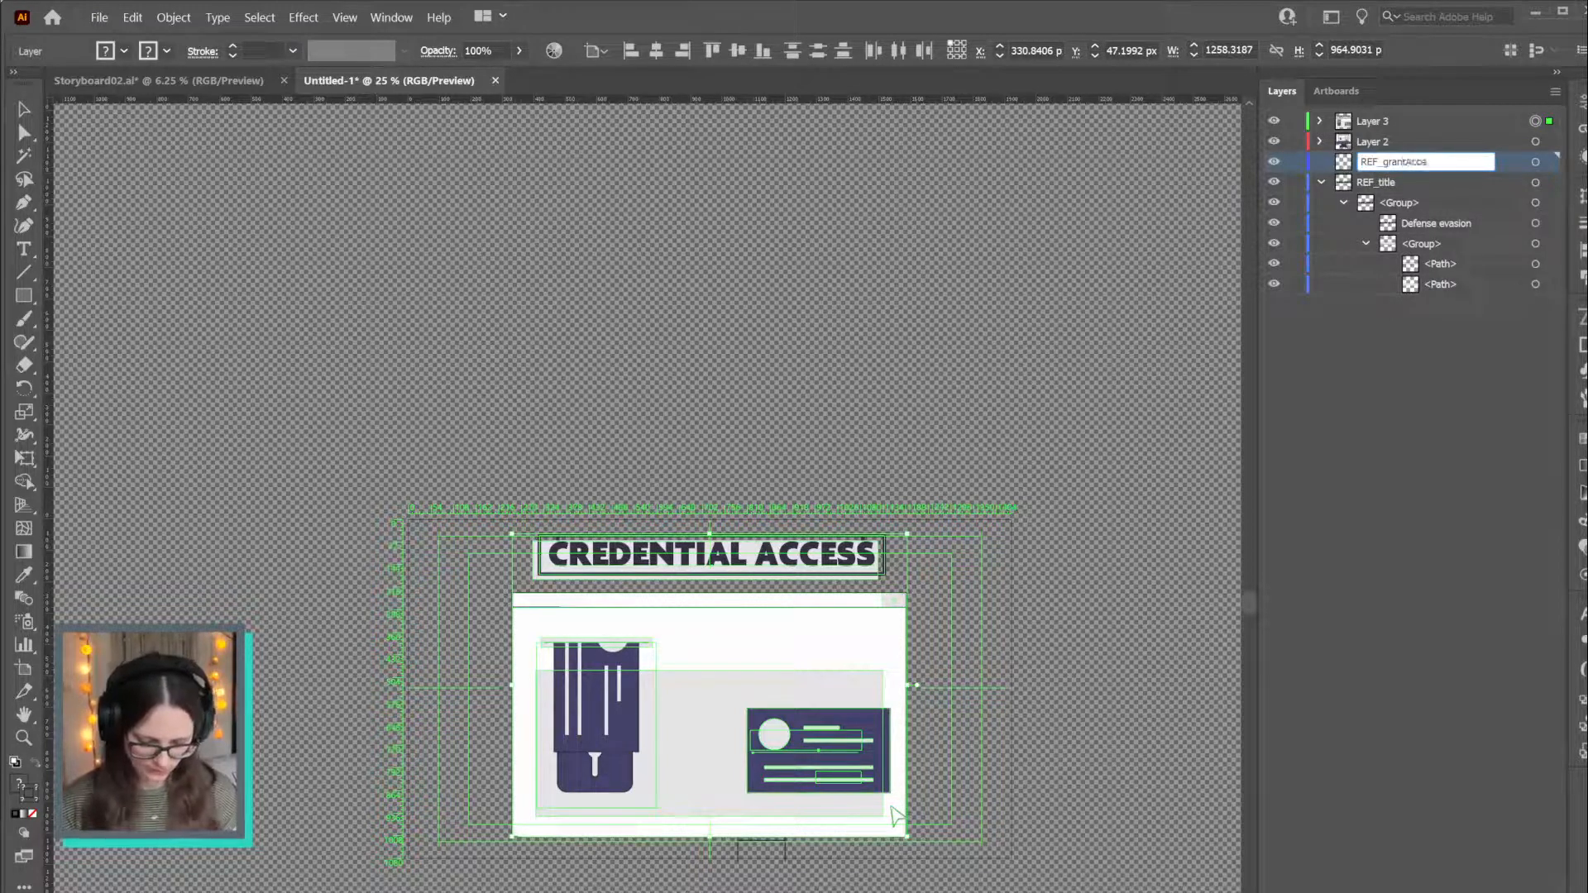
{"action": "type", "text": "ss"}
{"action": "key", "text": "Return"}
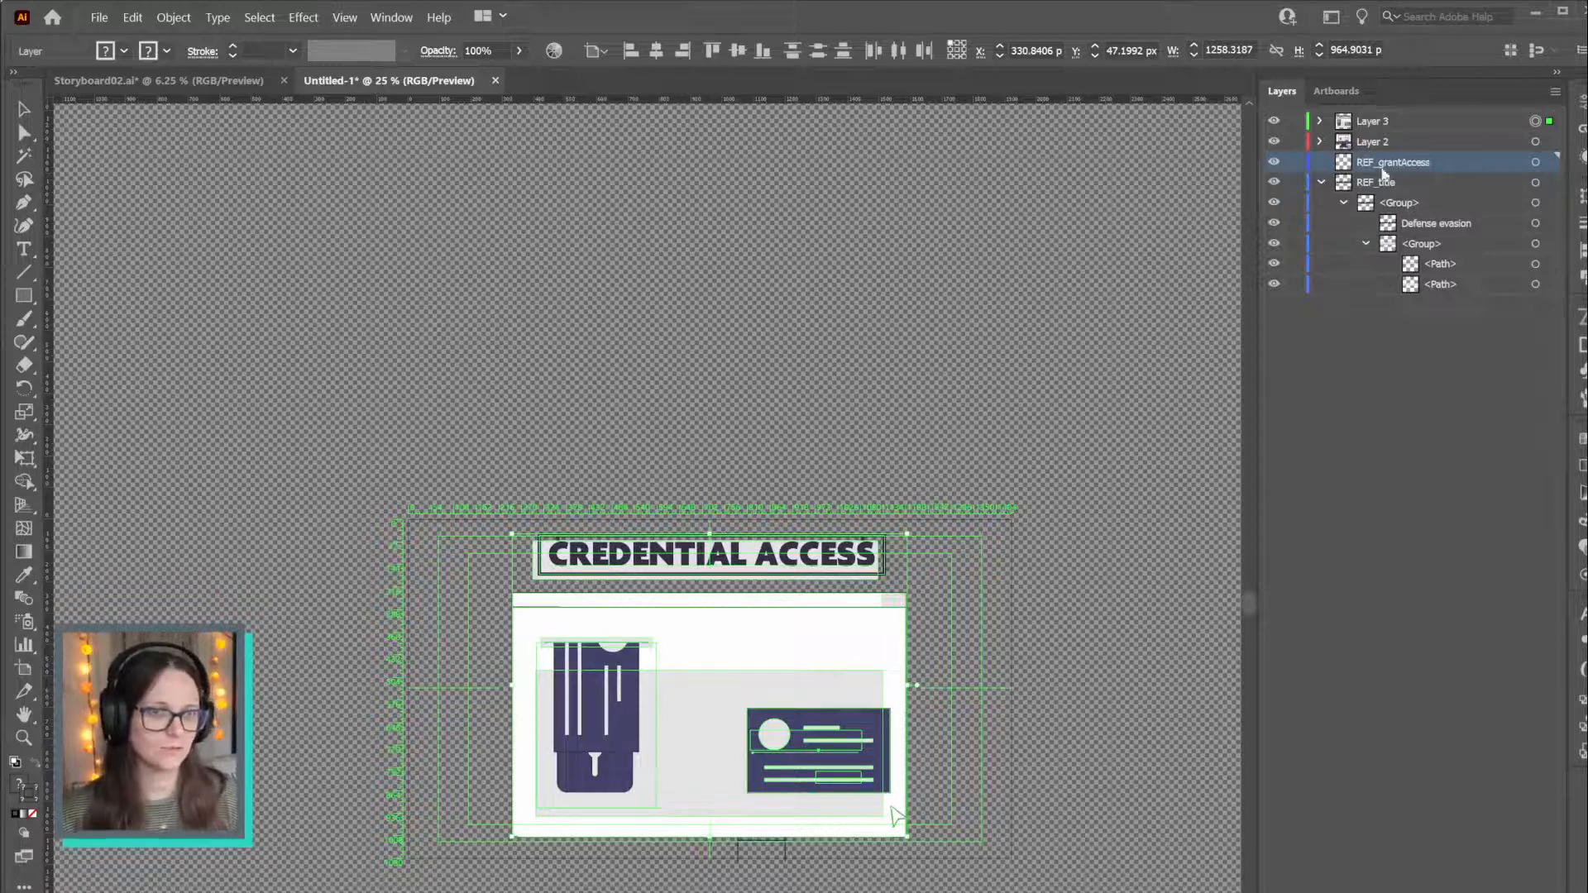
Move the Credential Access title group from Layer 3 into the REF_grantAccess layer
{"action": "left_click", "coordinate": [1320, 121]}
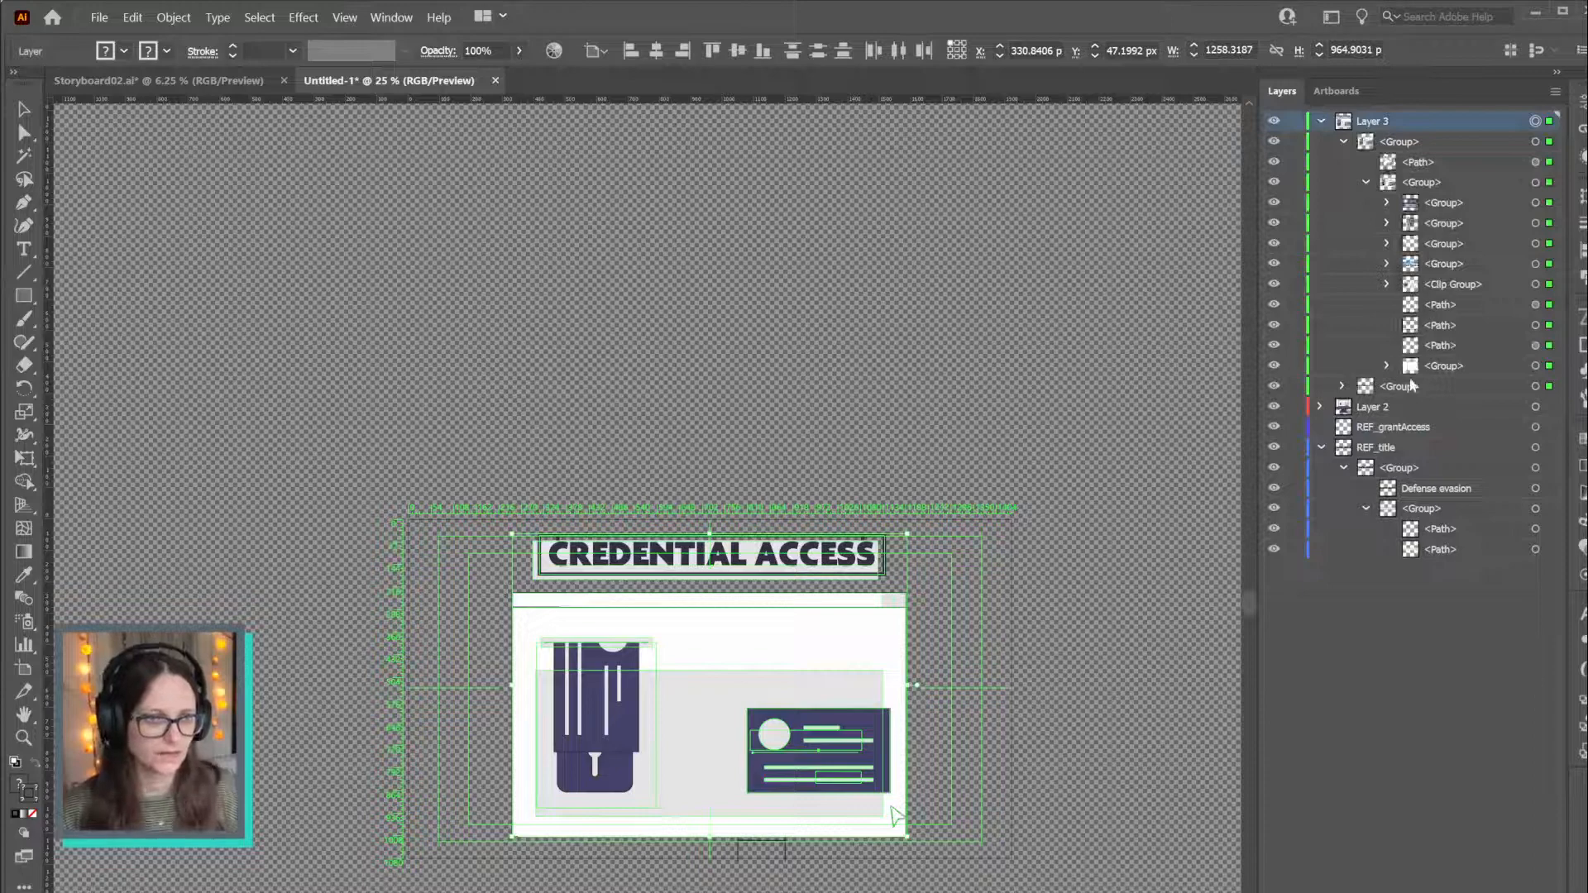
{"action": "left_click", "coordinate": [1536, 387]}
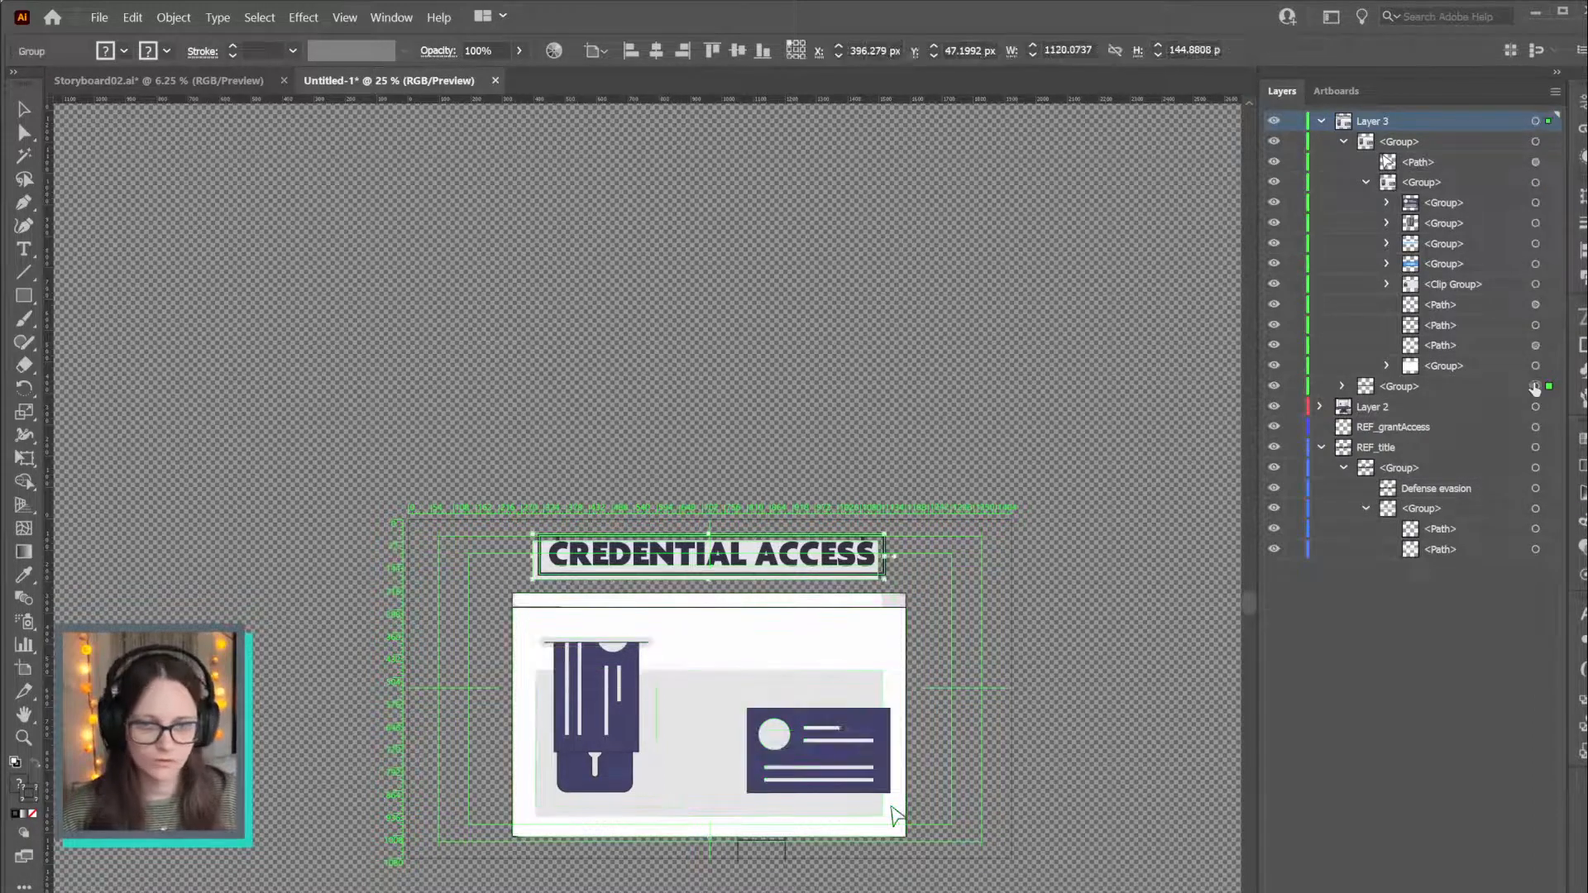
{"action": "left_click_drag", "start_coordinate": [1388, 404], "coordinate": [1386, 419]}
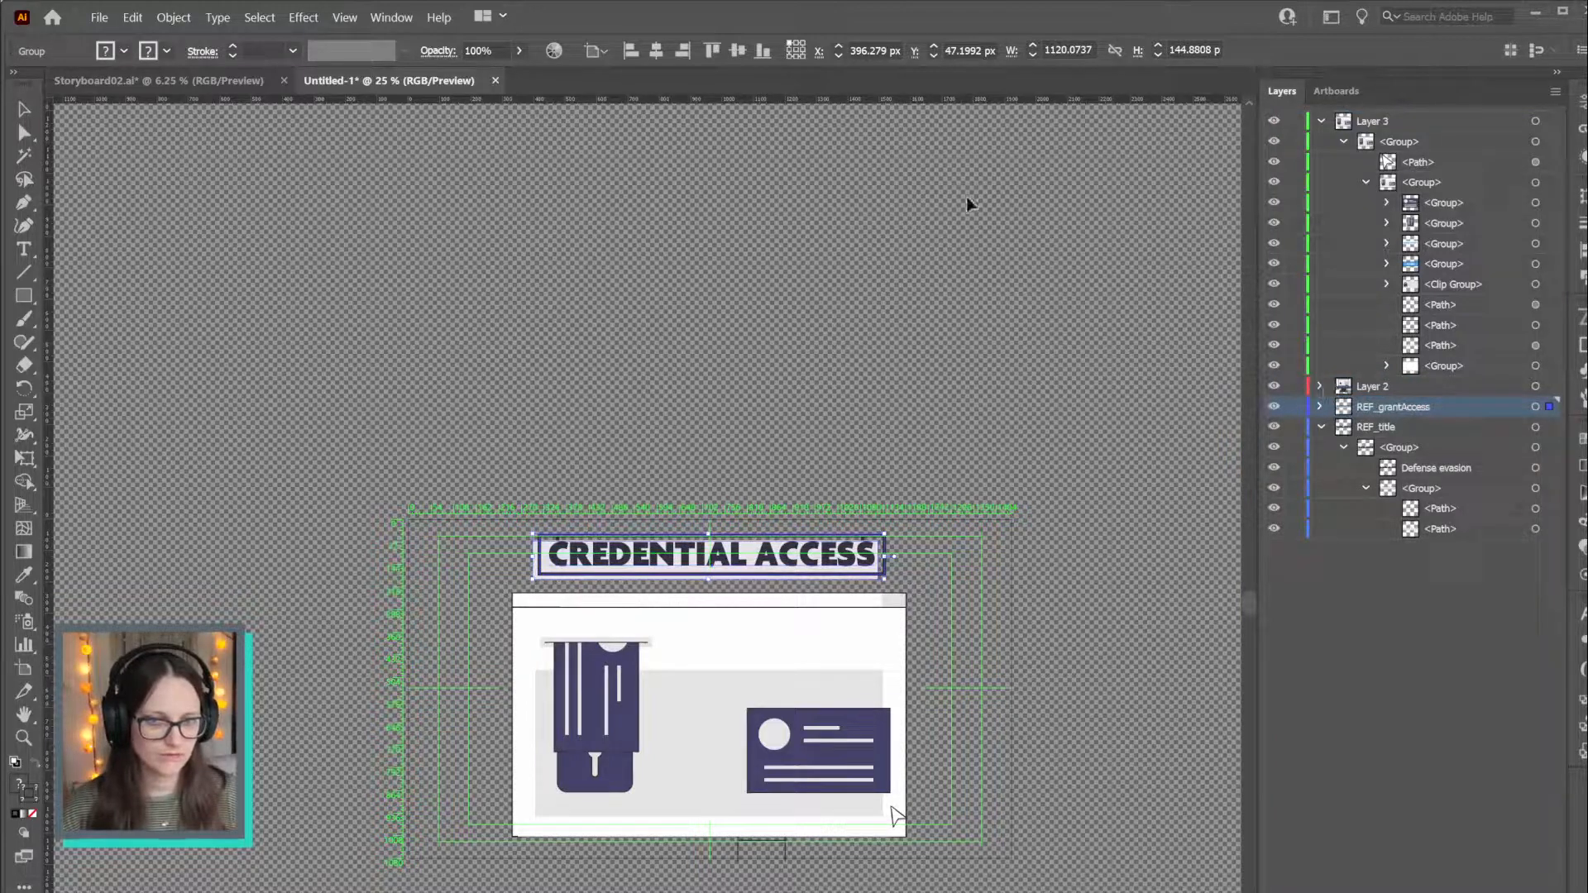
Copy the Privilege Escalation title from Storyboard02.ai and paste it in place on a new layer above REF_title in Untitled-1
{"action": "left_click", "coordinate": [222, 83]}
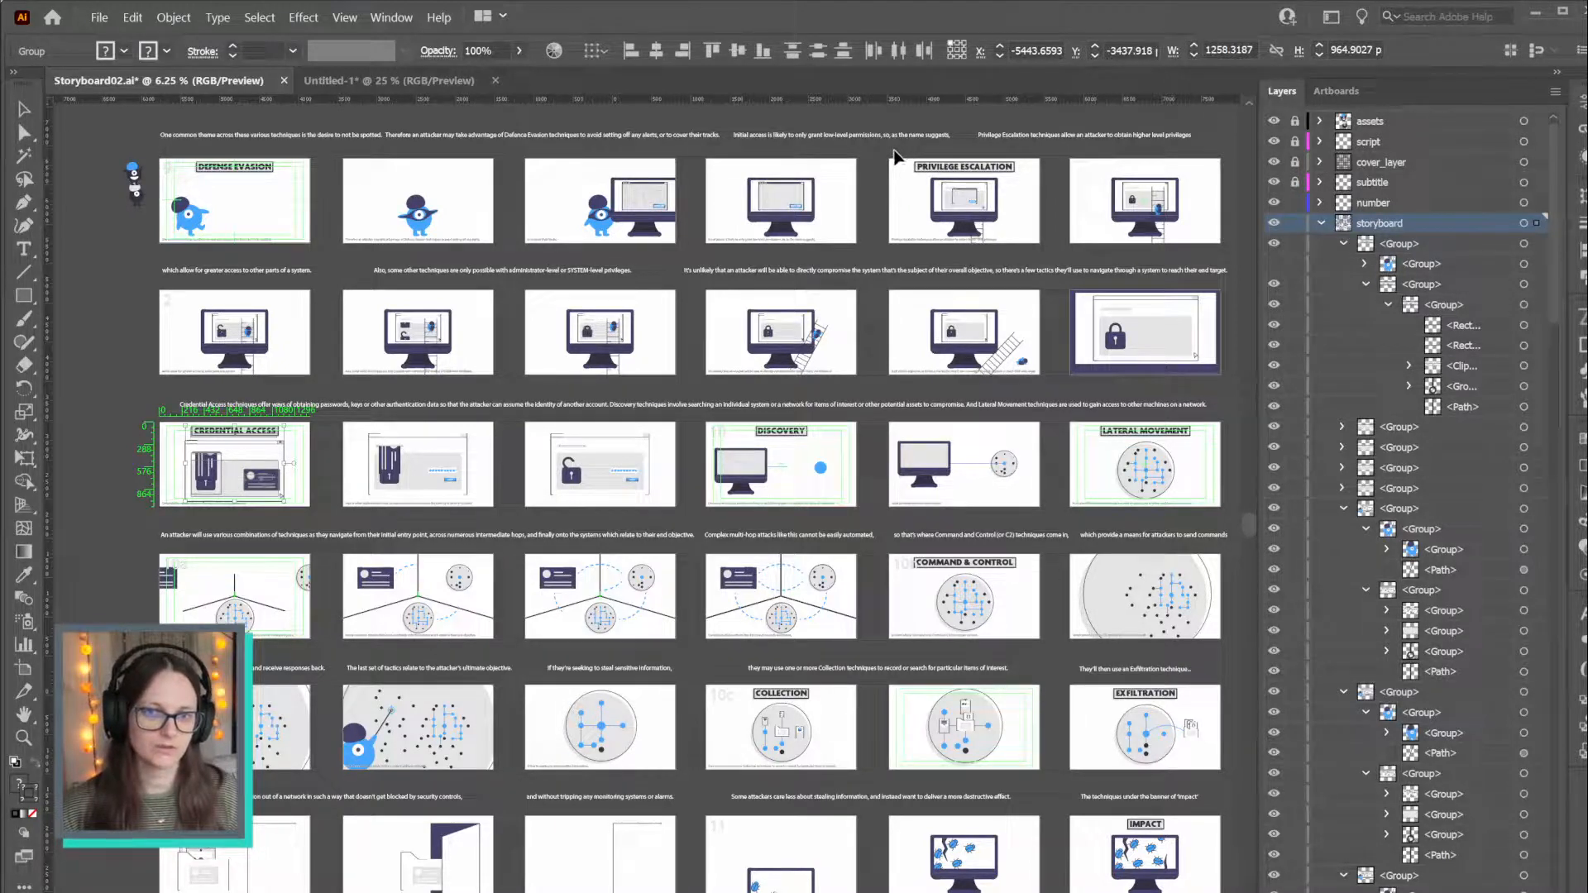
{"action": "left_click", "coordinate": [1022, 174]}
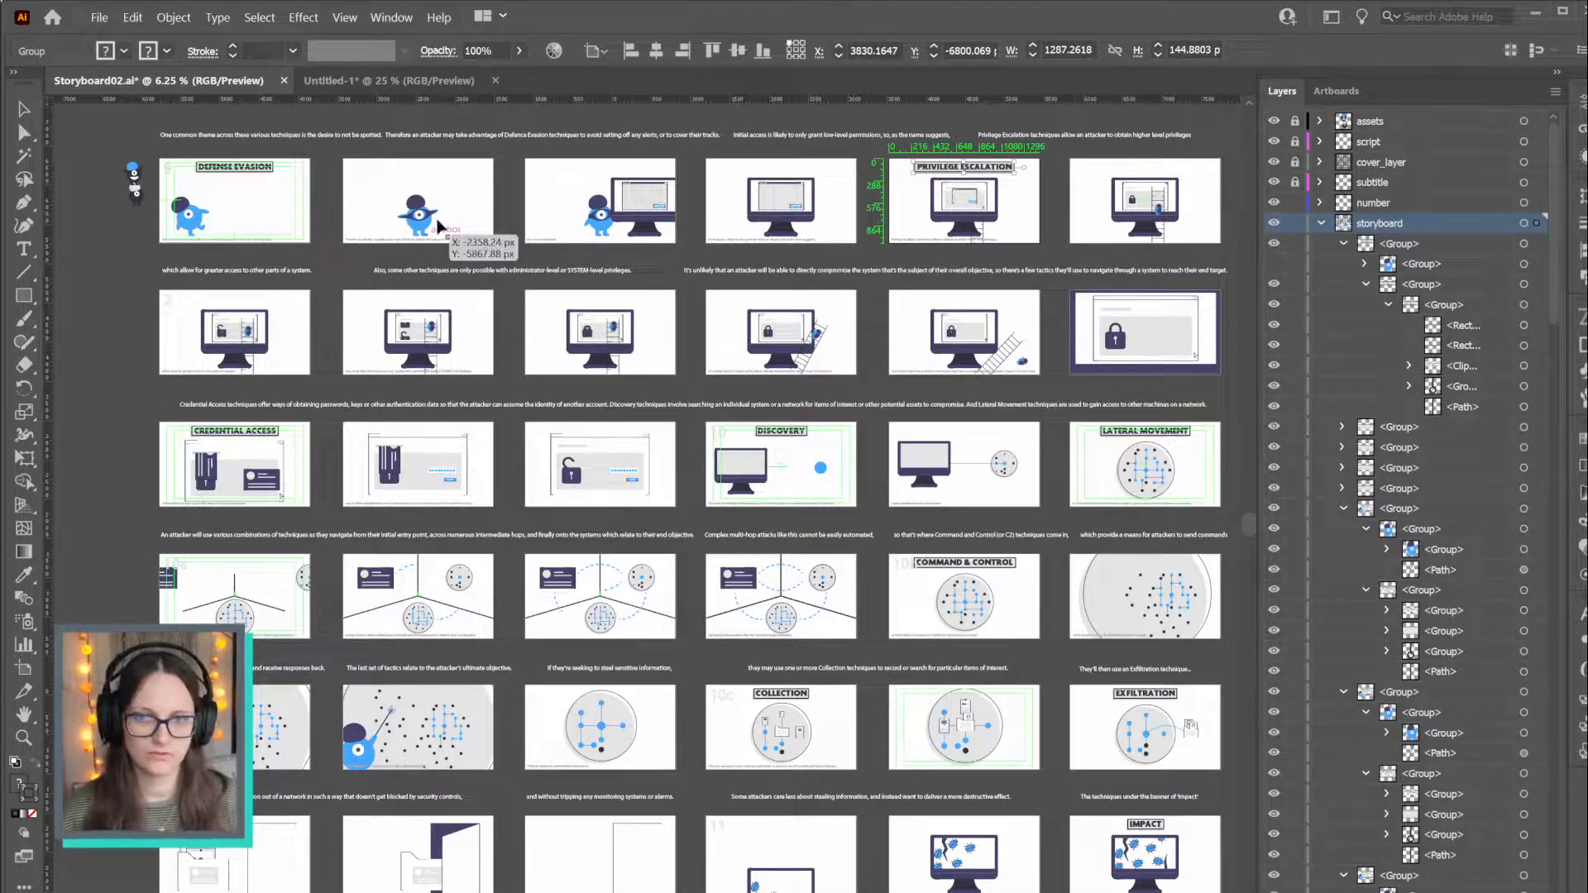
{"action": "left_click", "coordinate": [389, 81]}
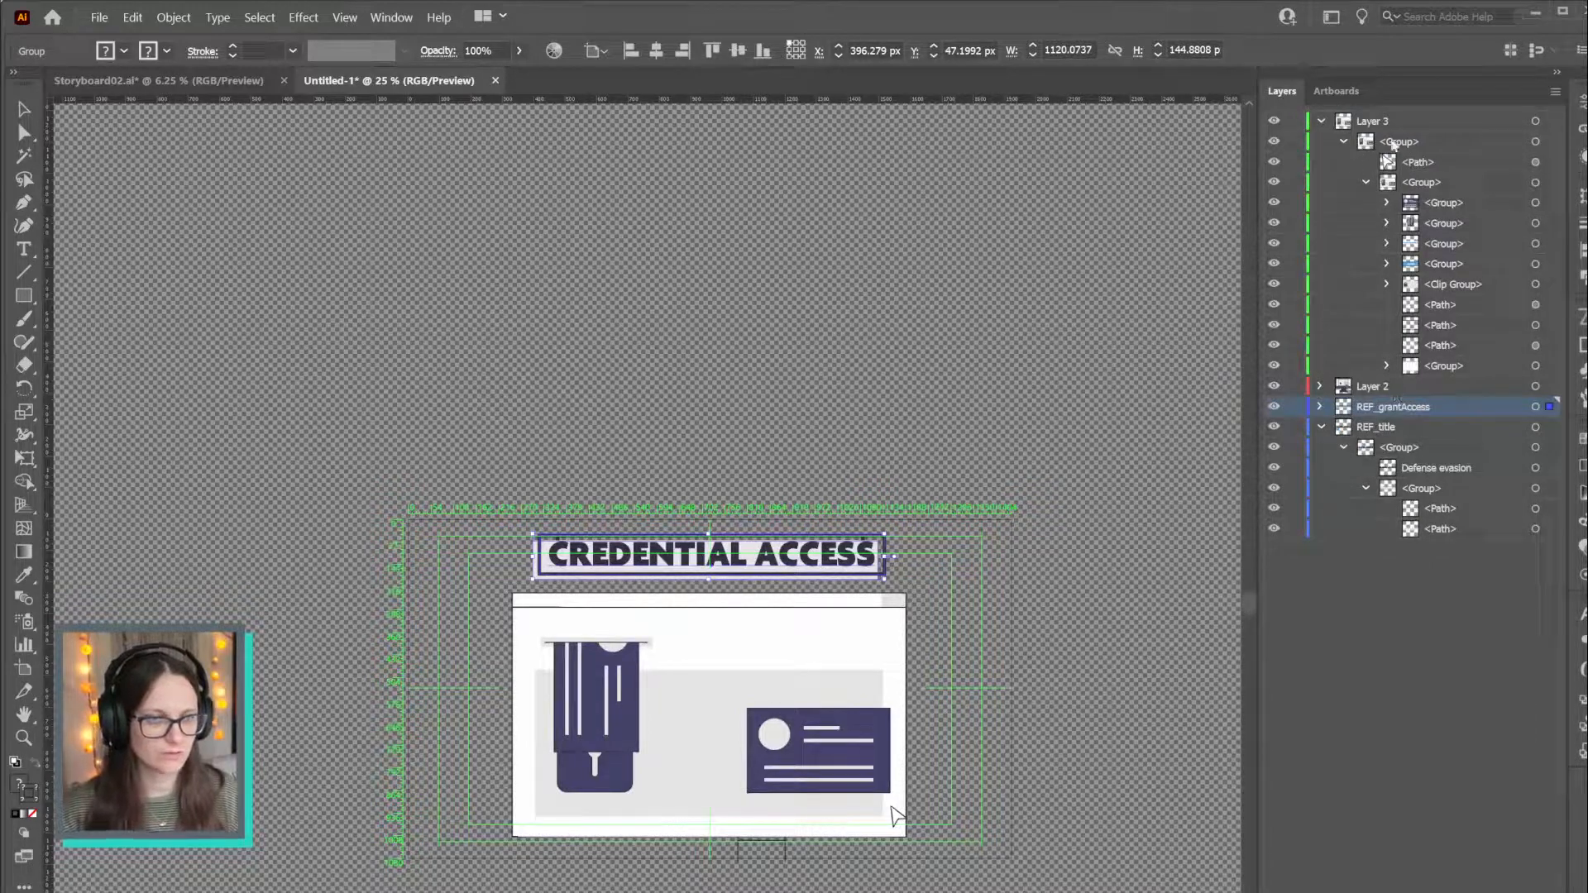
{"action": "left_click", "coordinate": [1390, 123]}
{"action": "left_click", "coordinate": [1377, 430]}
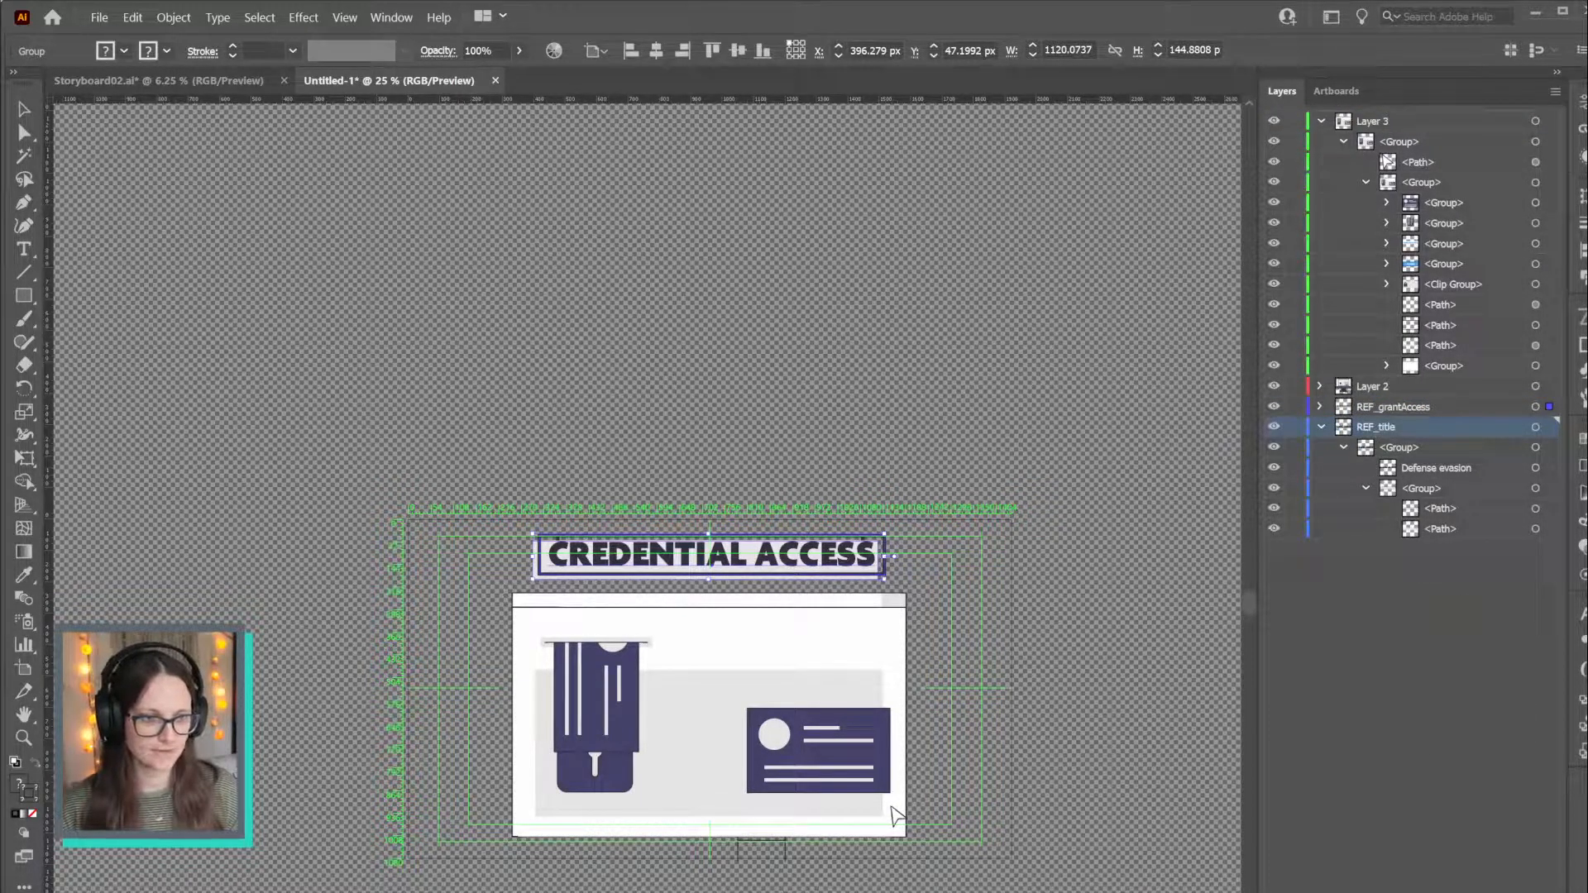
{"action": "left_click", "coordinate": [1522, 890]}
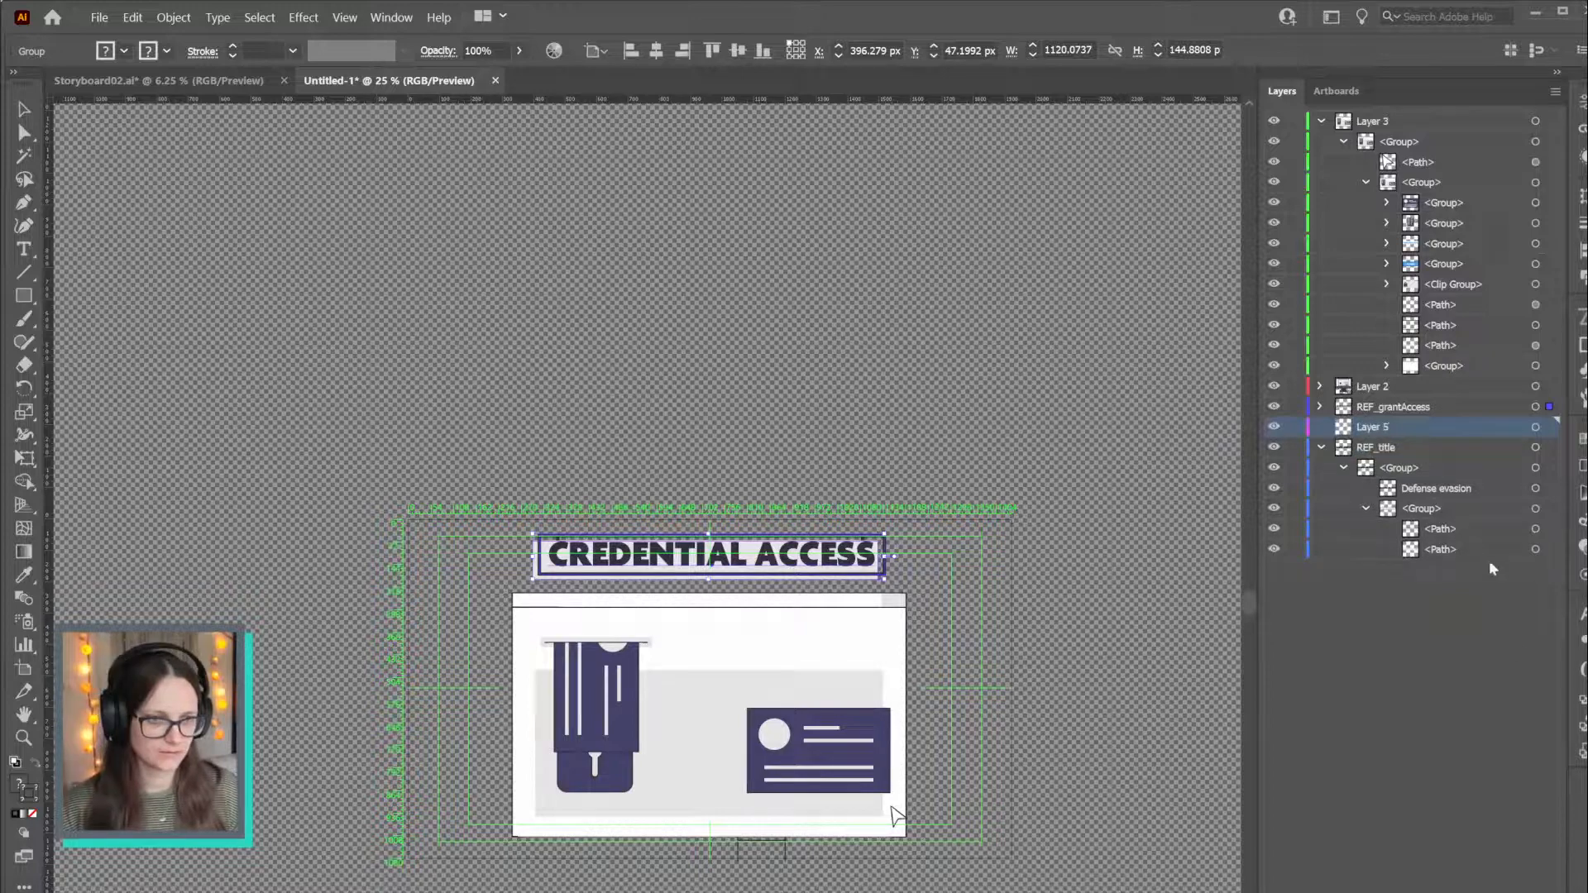
{"action": "left_click", "coordinate": [1536, 429]}
{"action": "key", "text": "ctrl+f"}
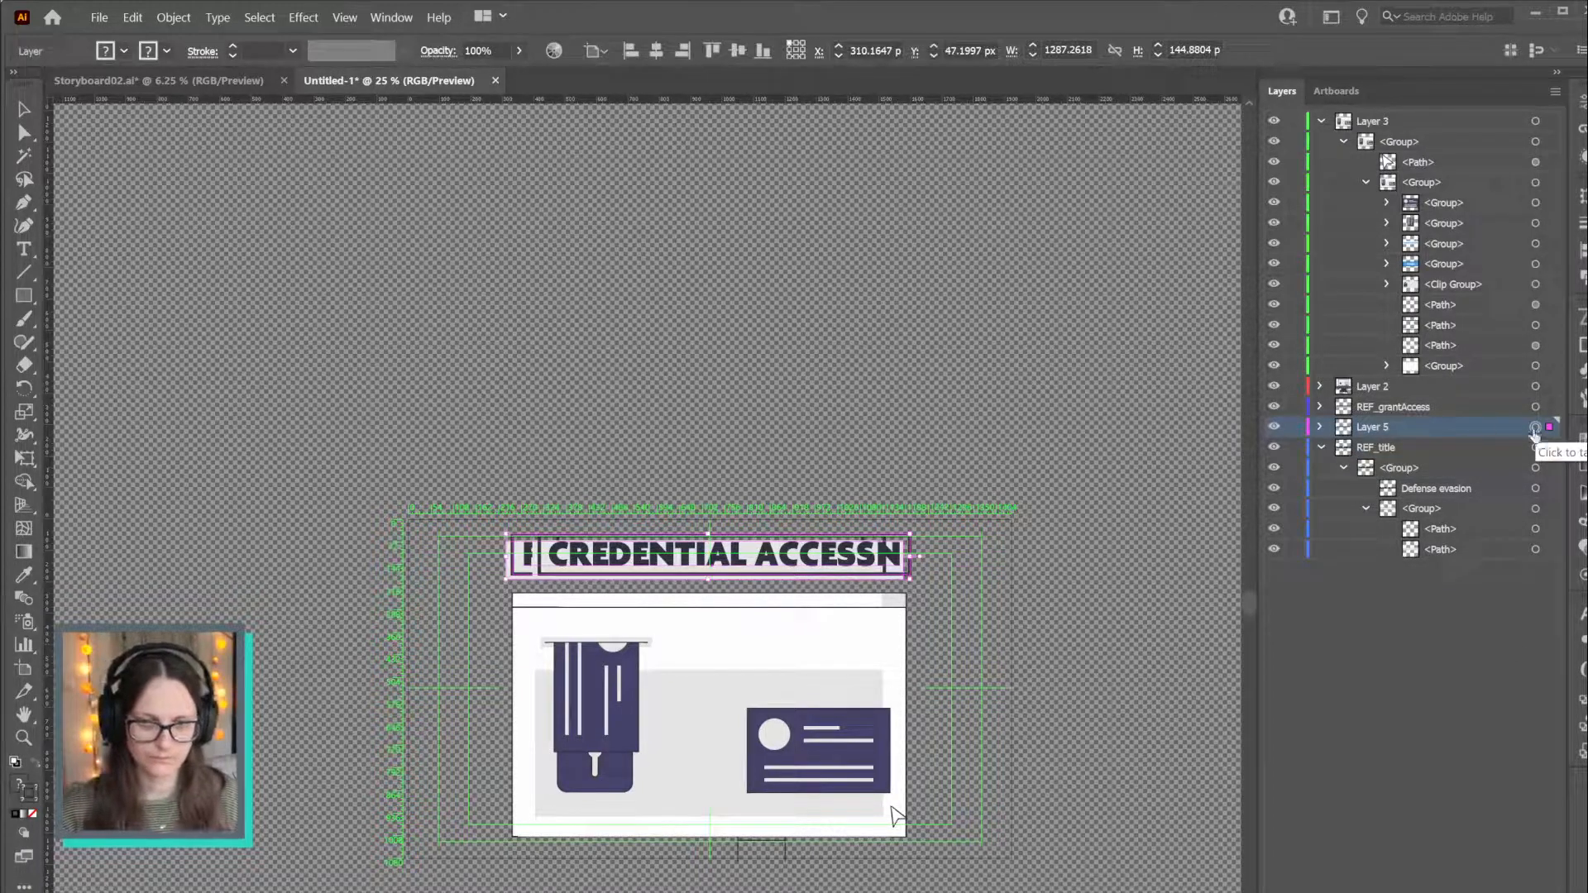
Rename the Privilege Escalation title's layer as REF_priviledge and hide the REF_grantAccess layer
{"action": "double_click", "coordinate": [1371, 426]}
{"action": "type", "text": "REF_gr"}
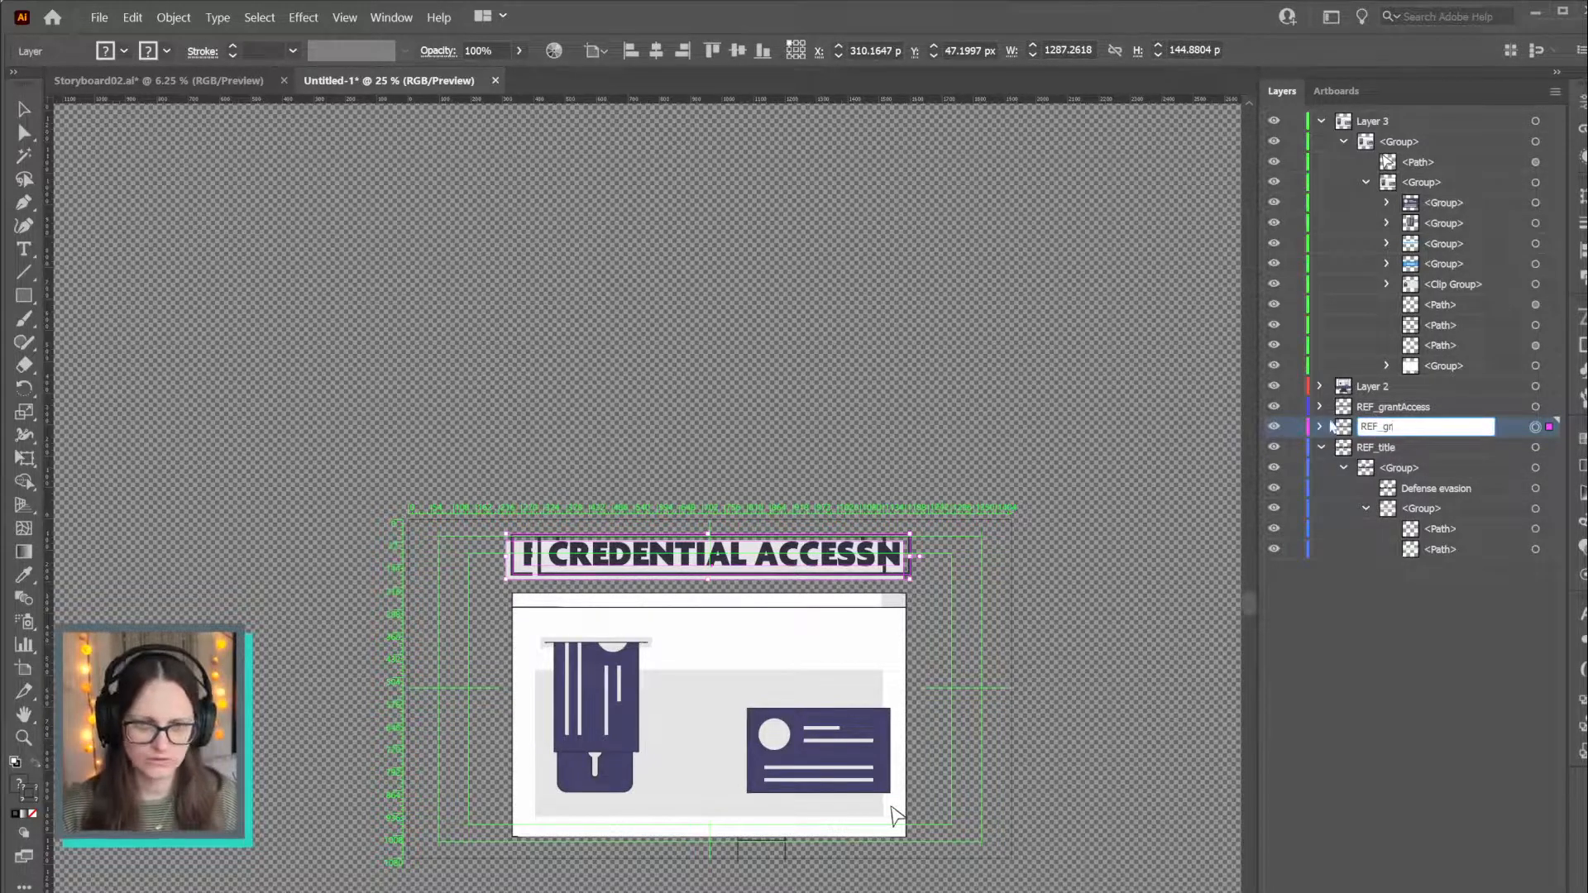
{"action": "left_click", "coordinate": [1275, 407]}
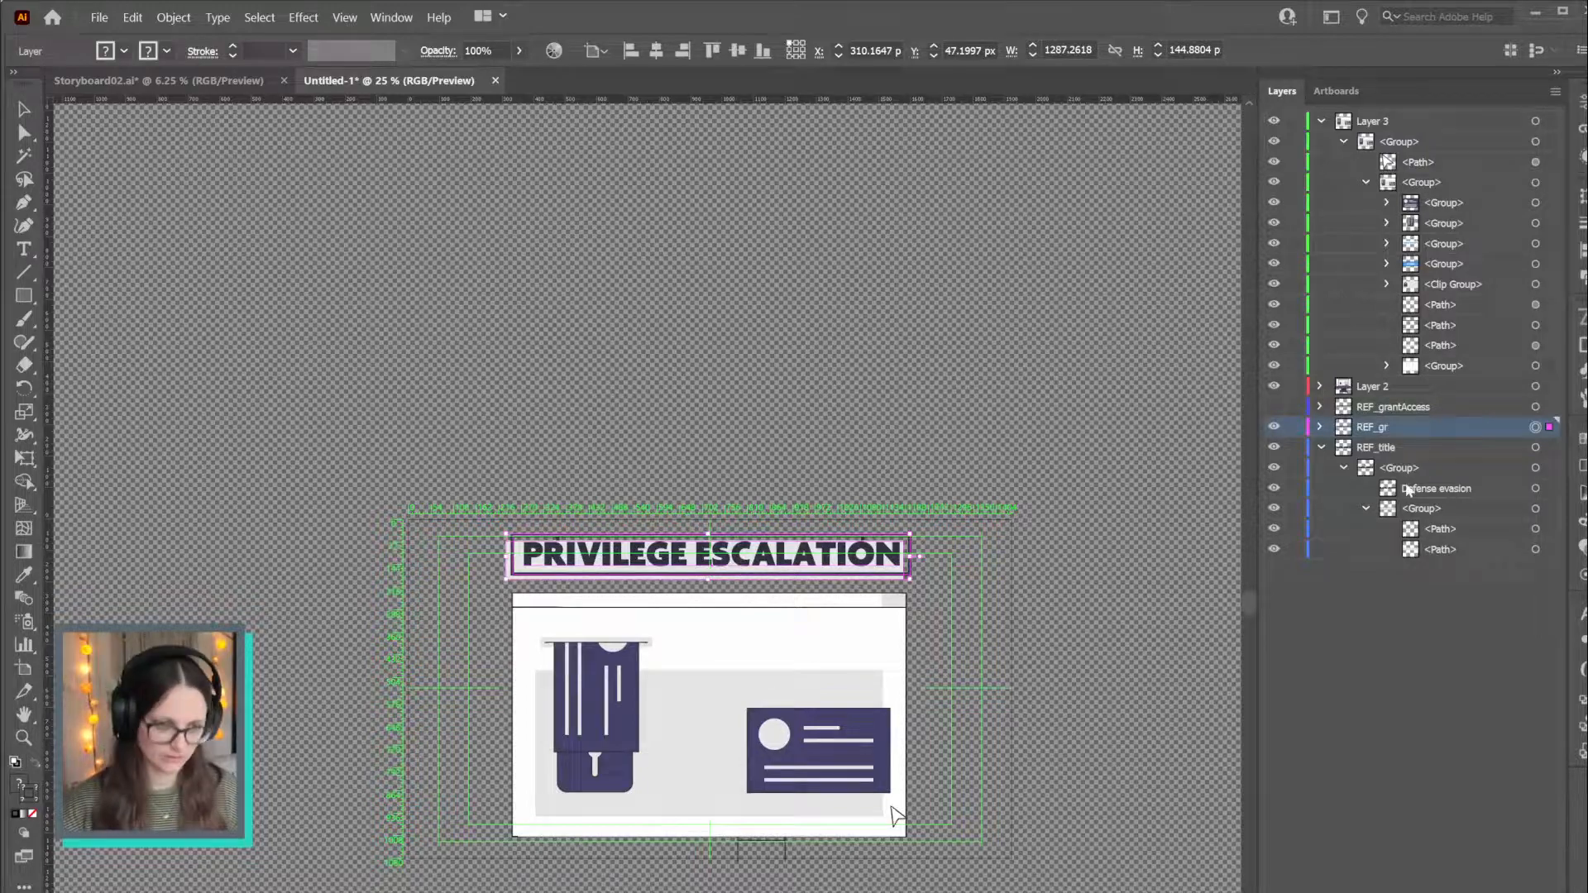
{"action": "double_click", "coordinate": [1380, 427]}
{"action": "left_click_drag", "start_coordinate": [1380, 427], "coordinate": [1430, 426]}
{"action": "type", "text": "pr"}
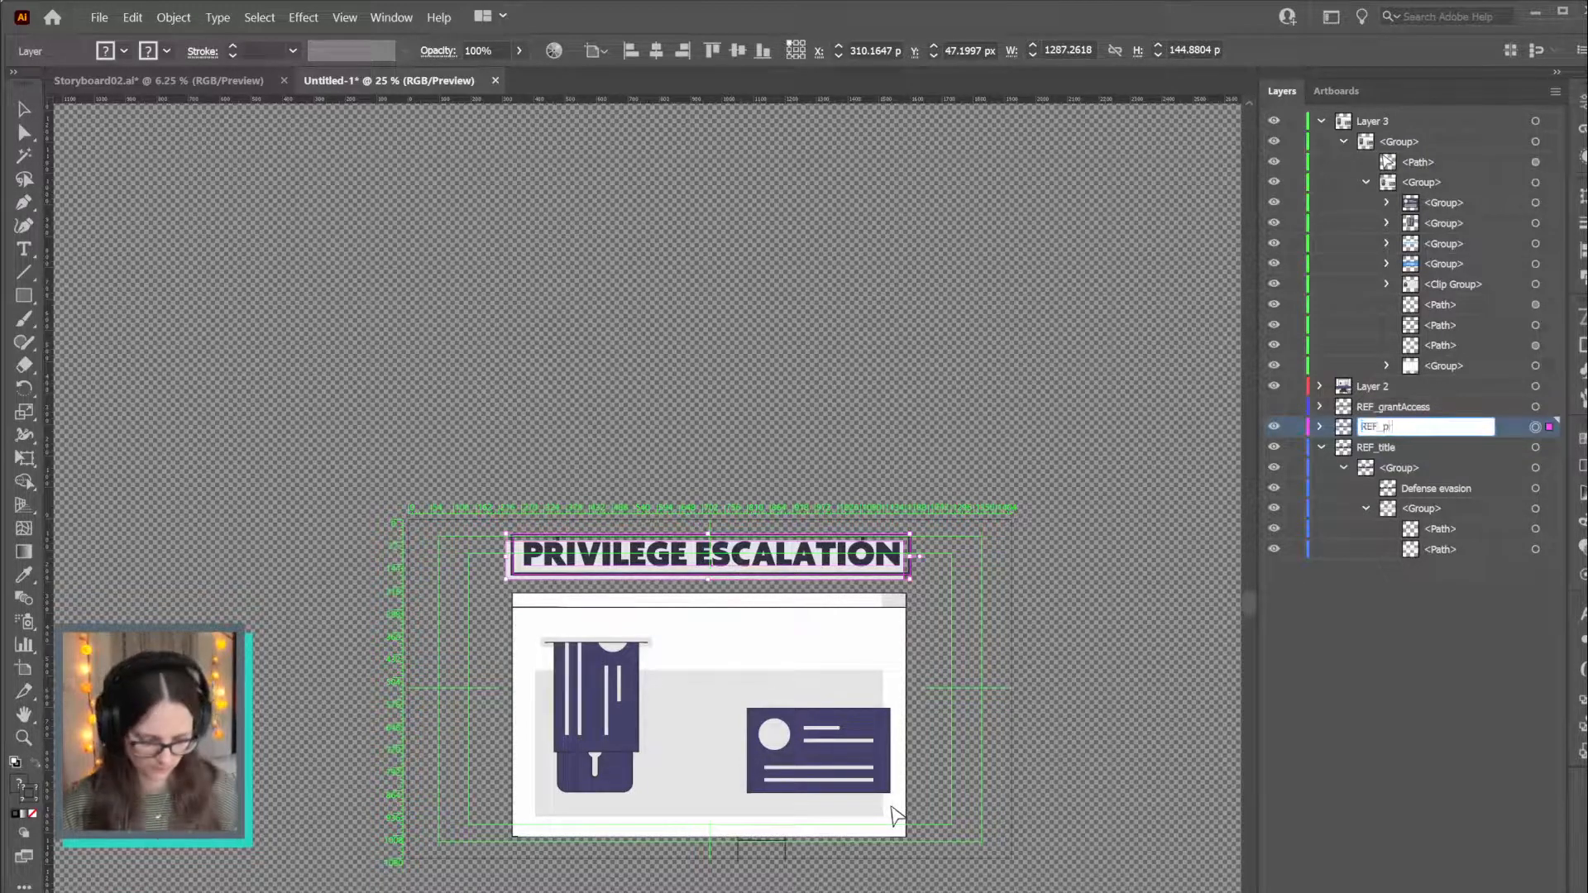
{"action": "type", "text": "iviledge"}
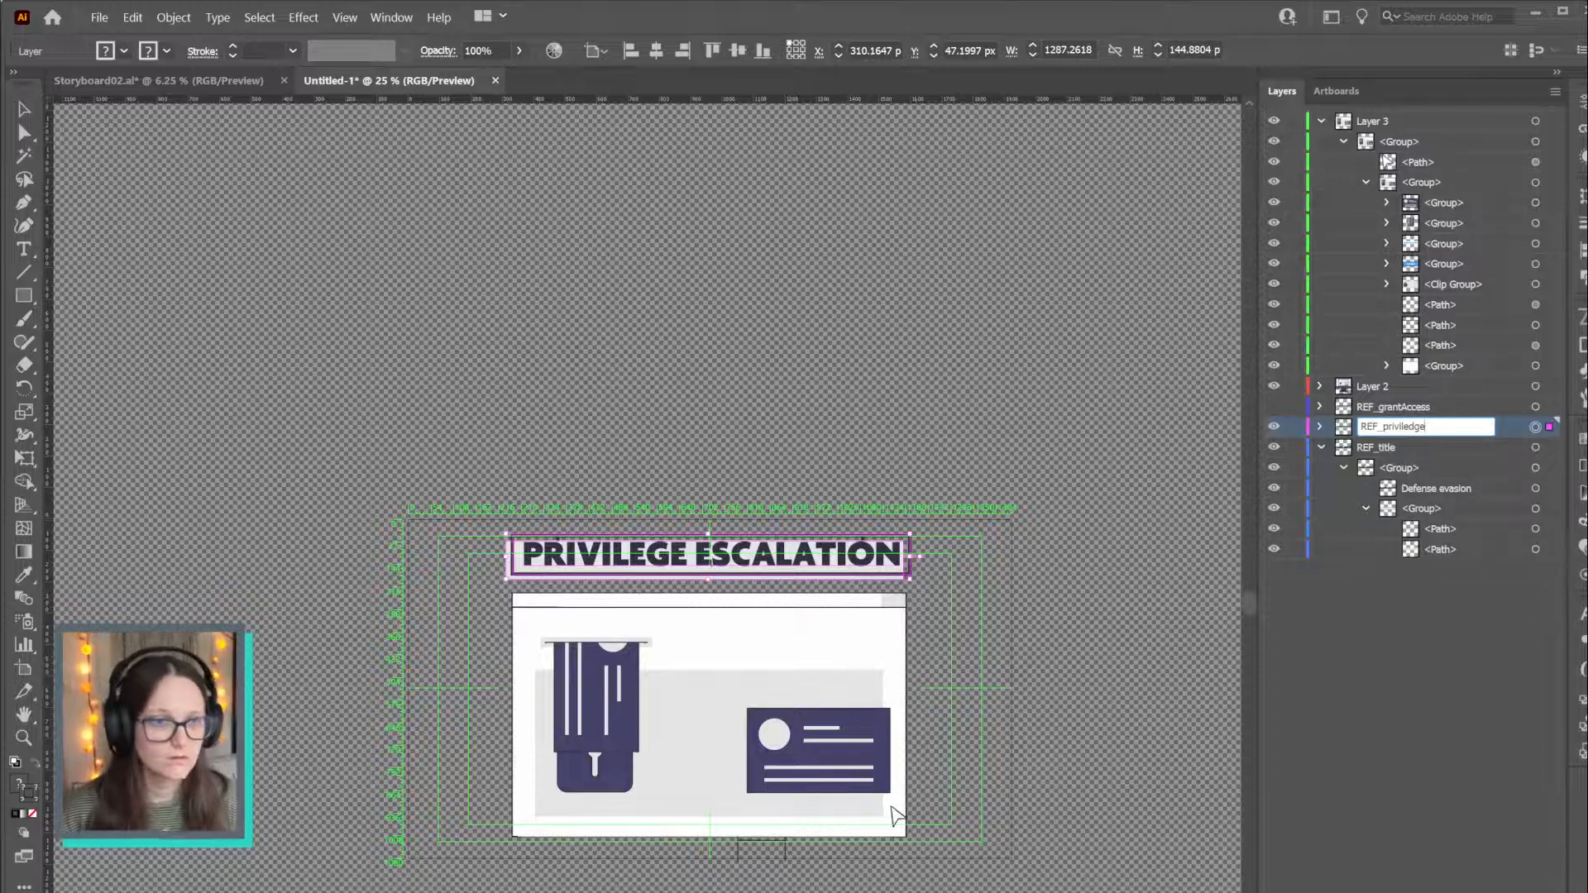
{"action": "key", "text": "Return"}
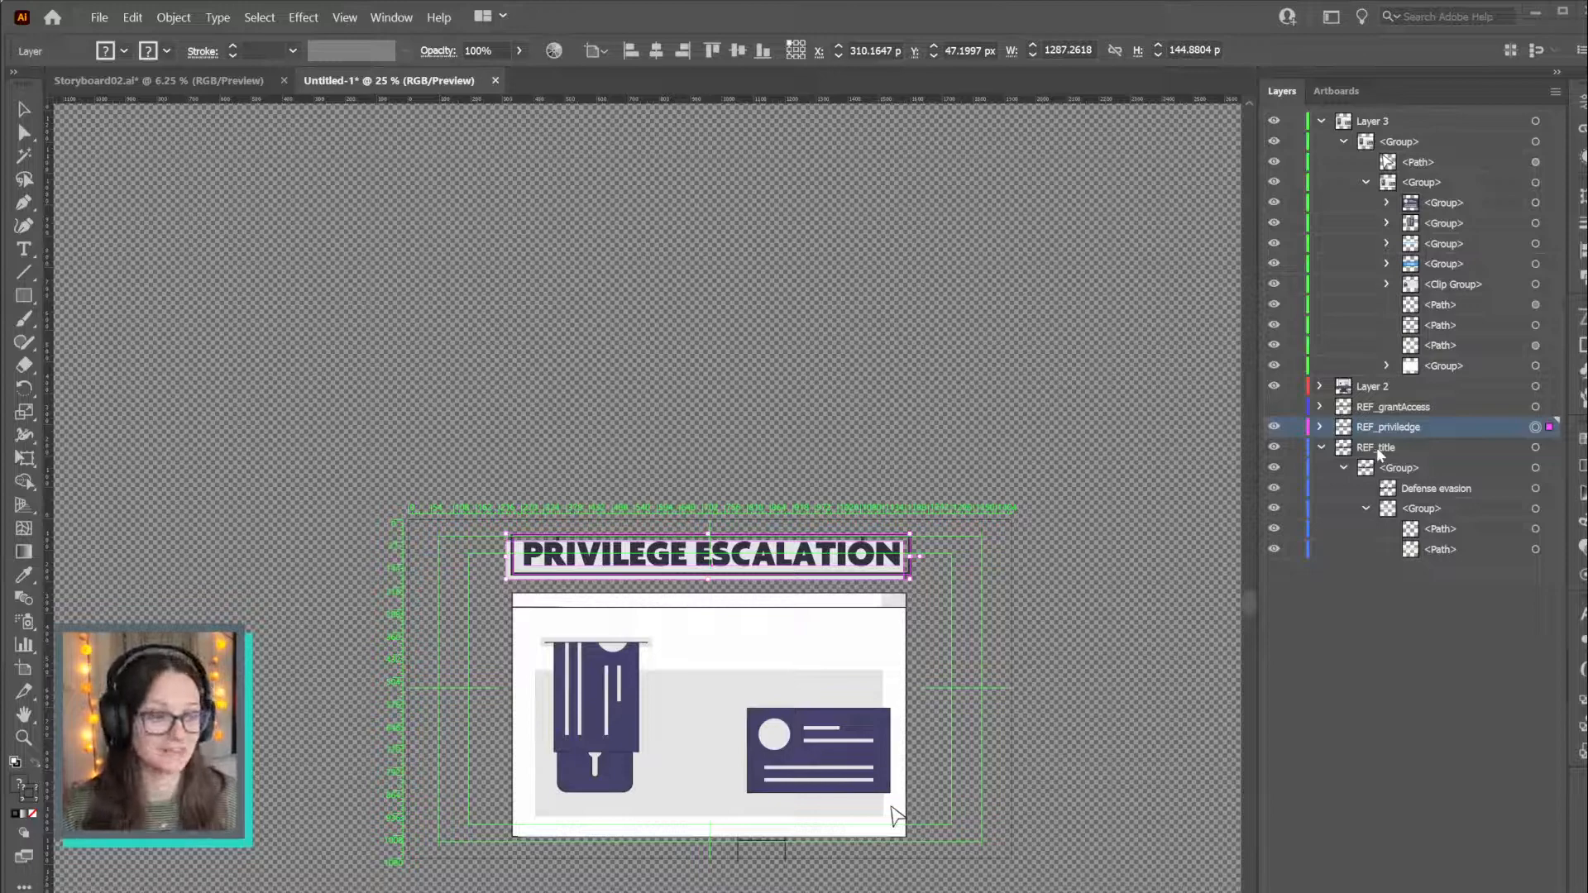
Collapse the nested groups inside Layer 3 and REF_title, and show the REF_grantAccess layer
{"action": "left_click", "coordinate": [645, 649]}
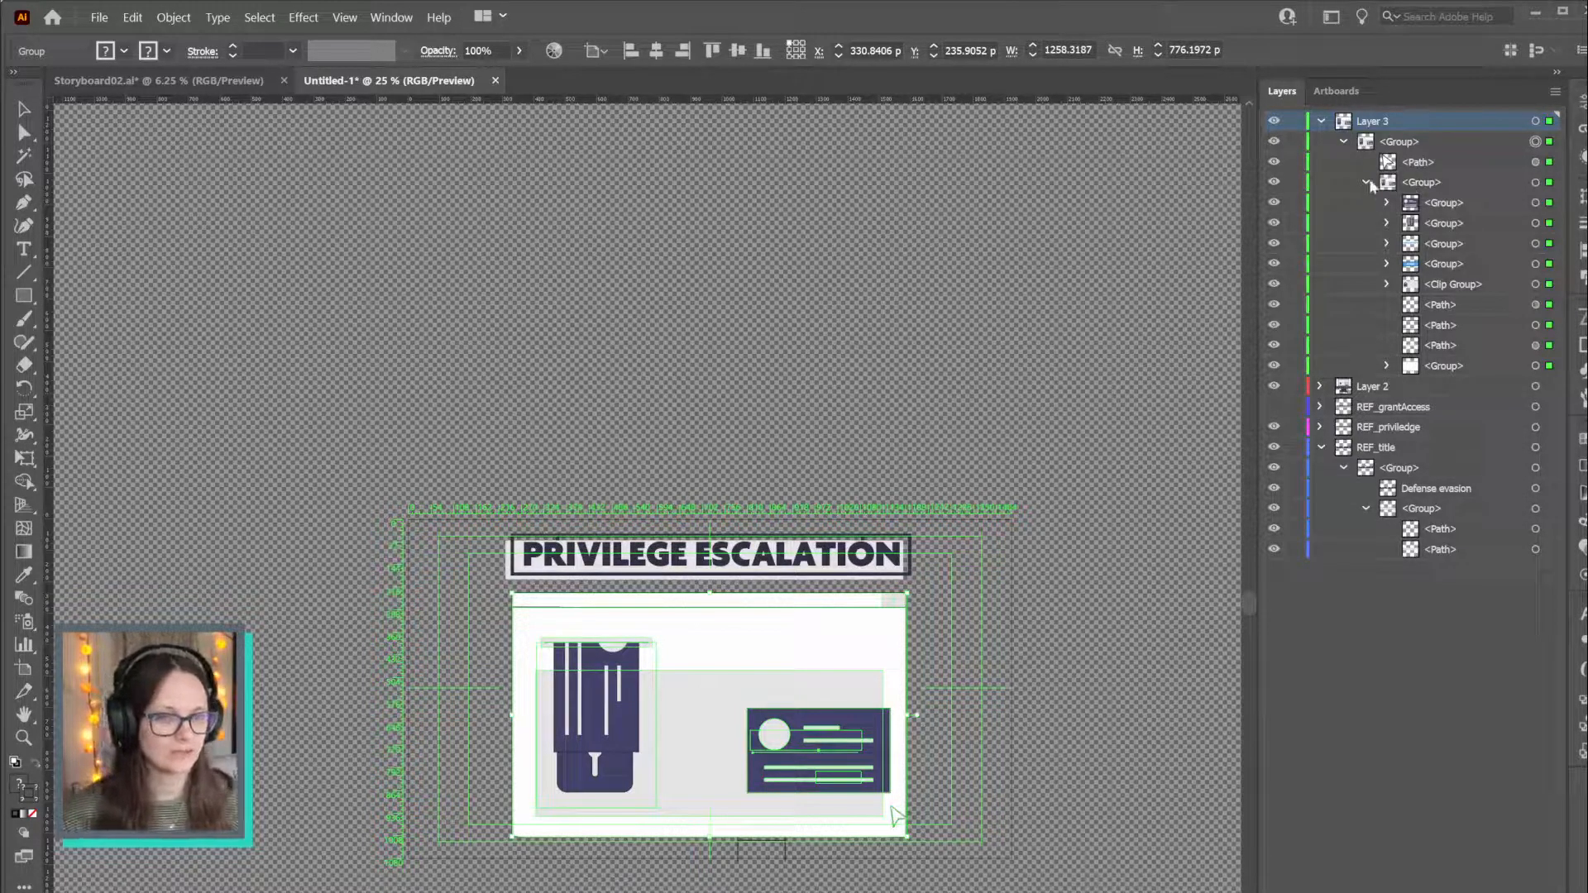
{"action": "left_click", "coordinate": [1536, 182]}
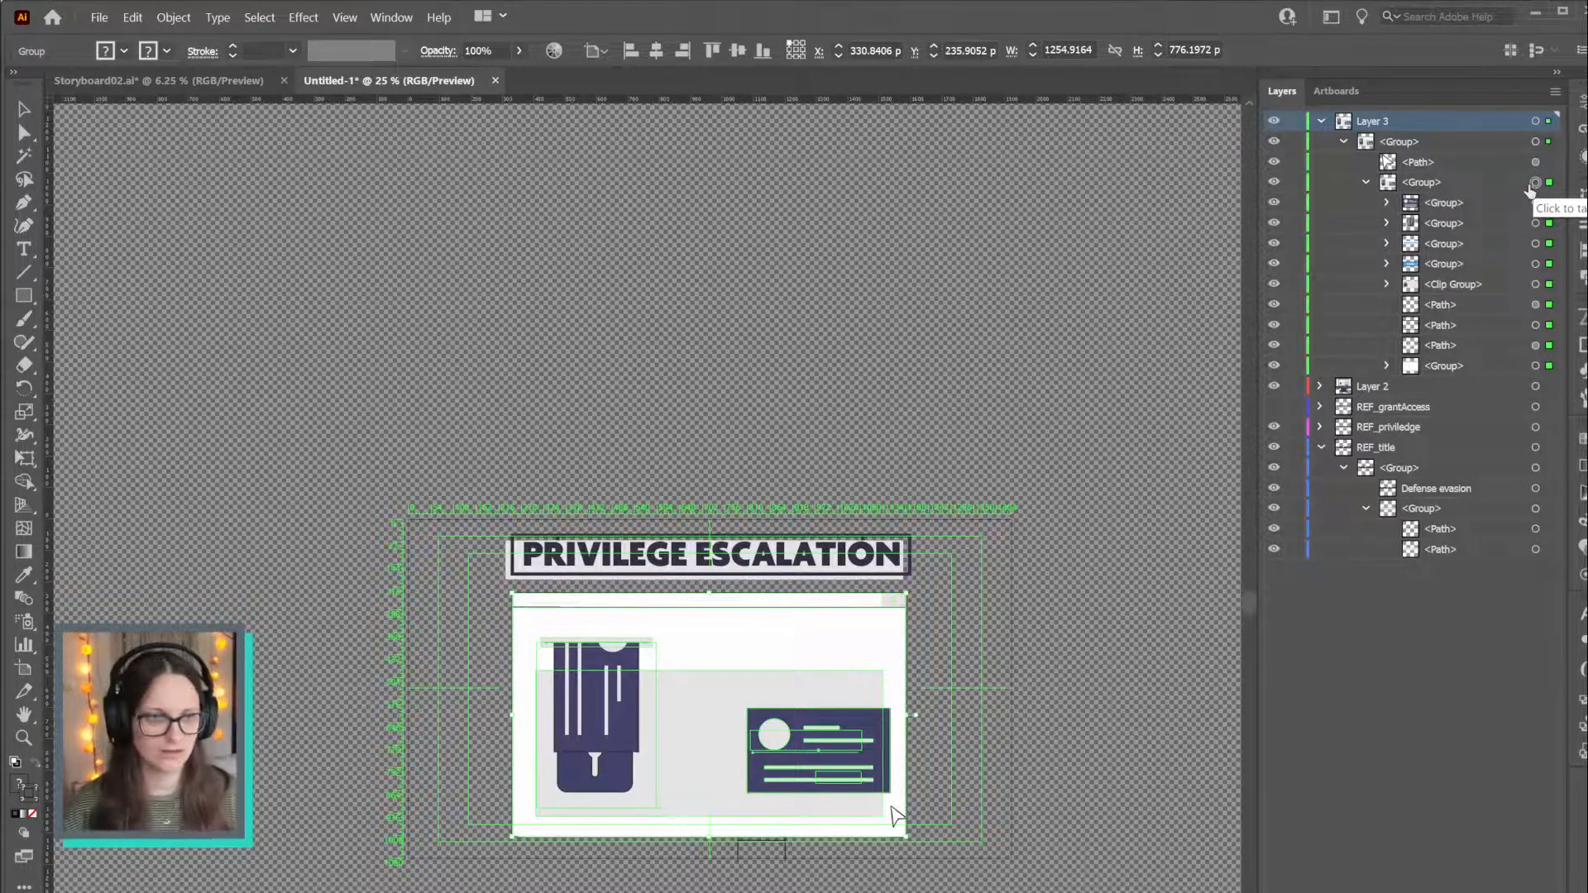
{"action": "left_click", "coordinate": [1366, 183]}
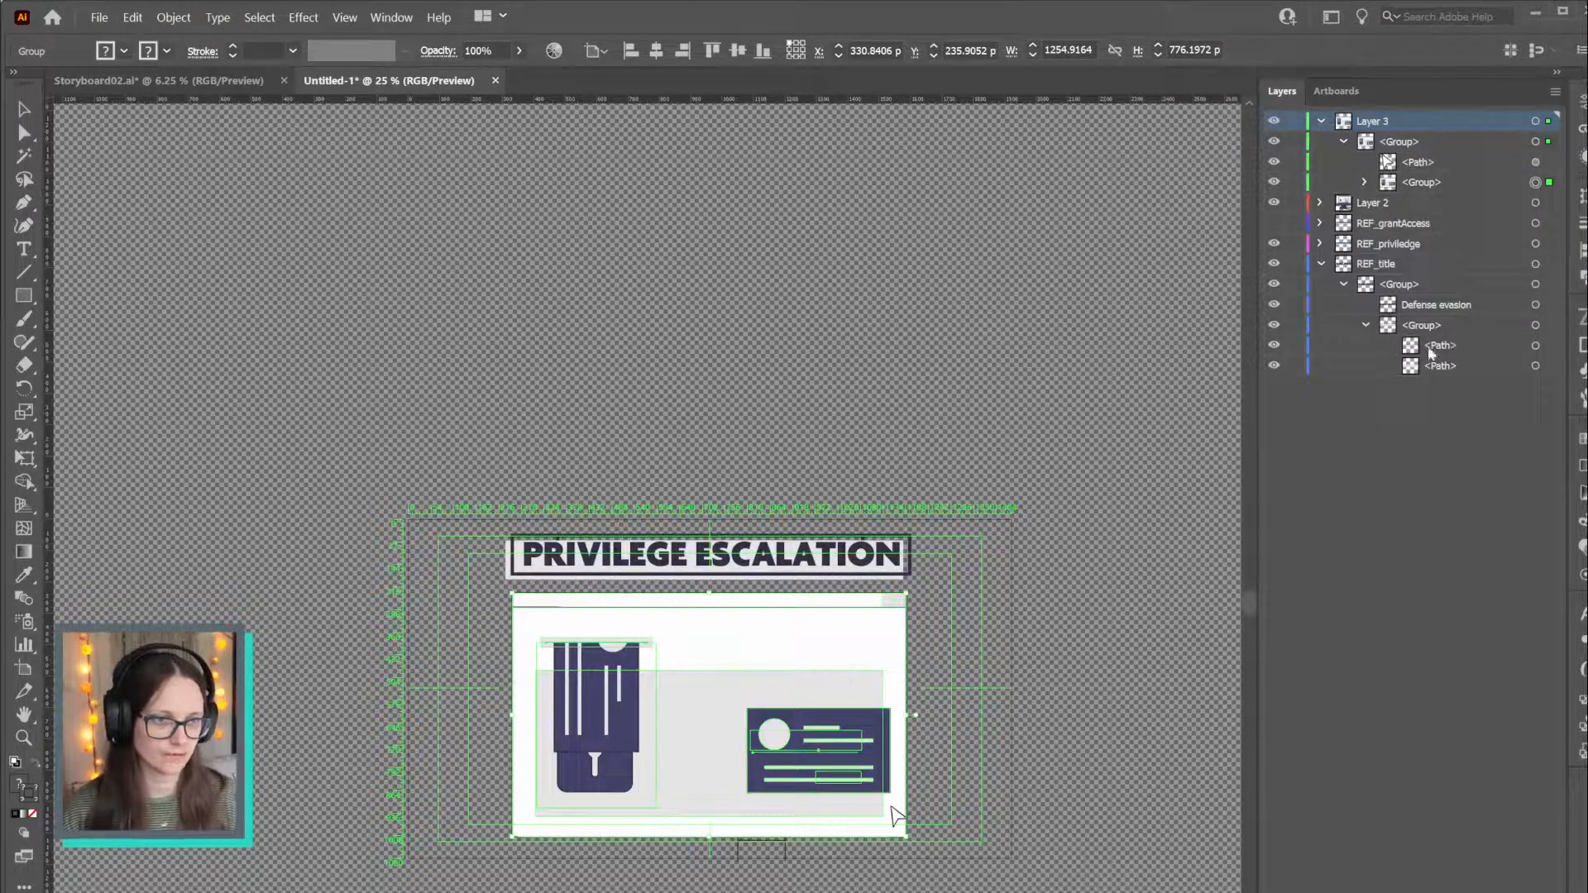
{"action": "left_click", "coordinate": [1366, 325]}
{"action": "left_click", "coordinate": [1343, 283]}
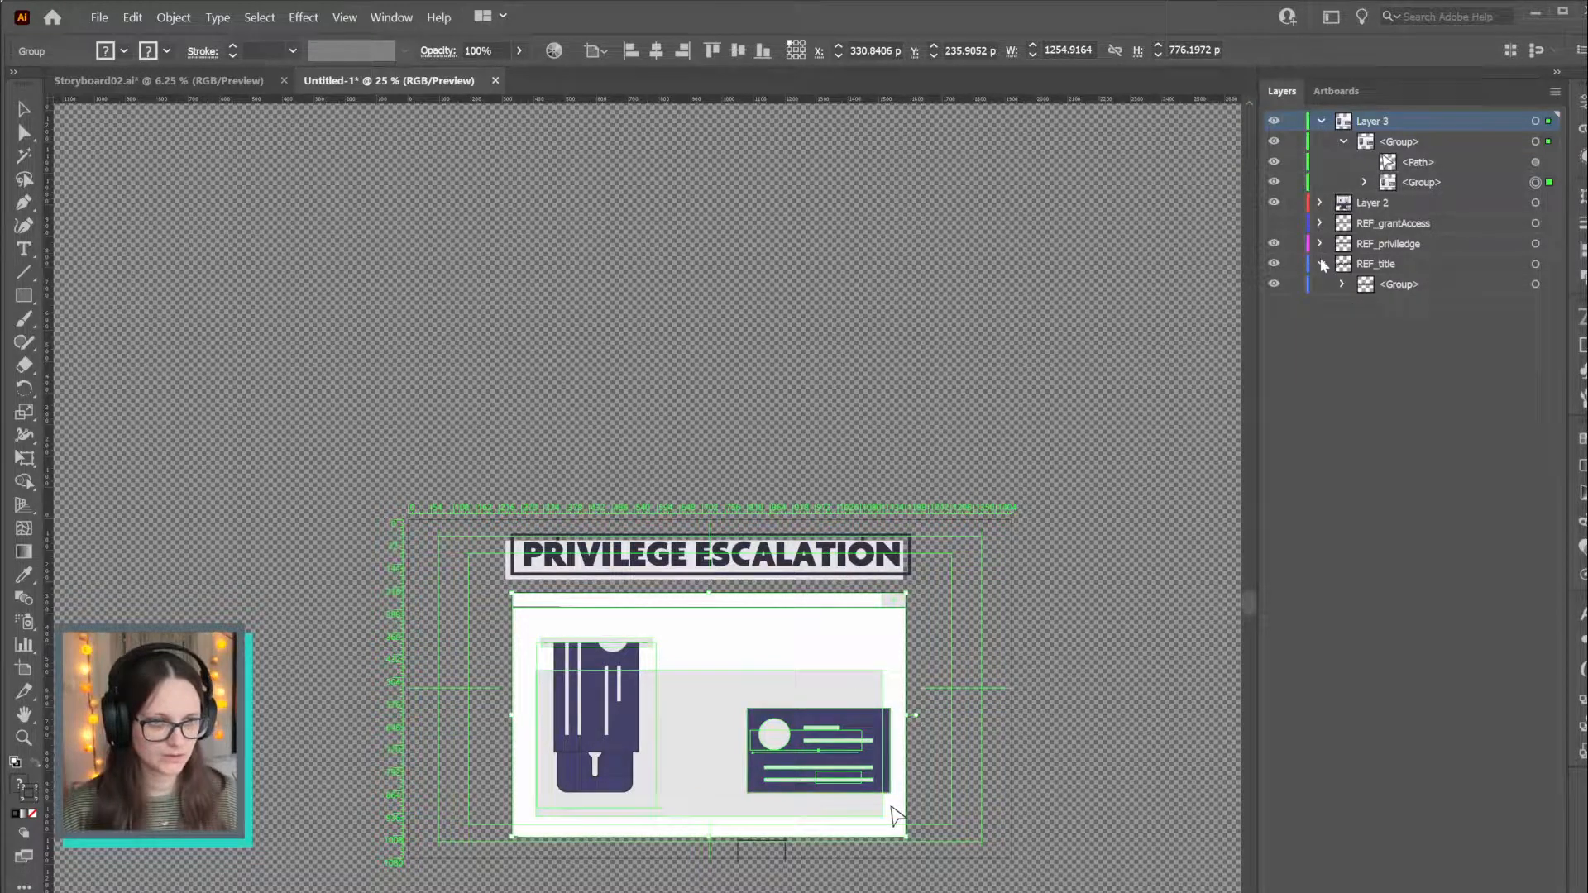
{"action": "left_click", "coordinate": [1275, 223]}
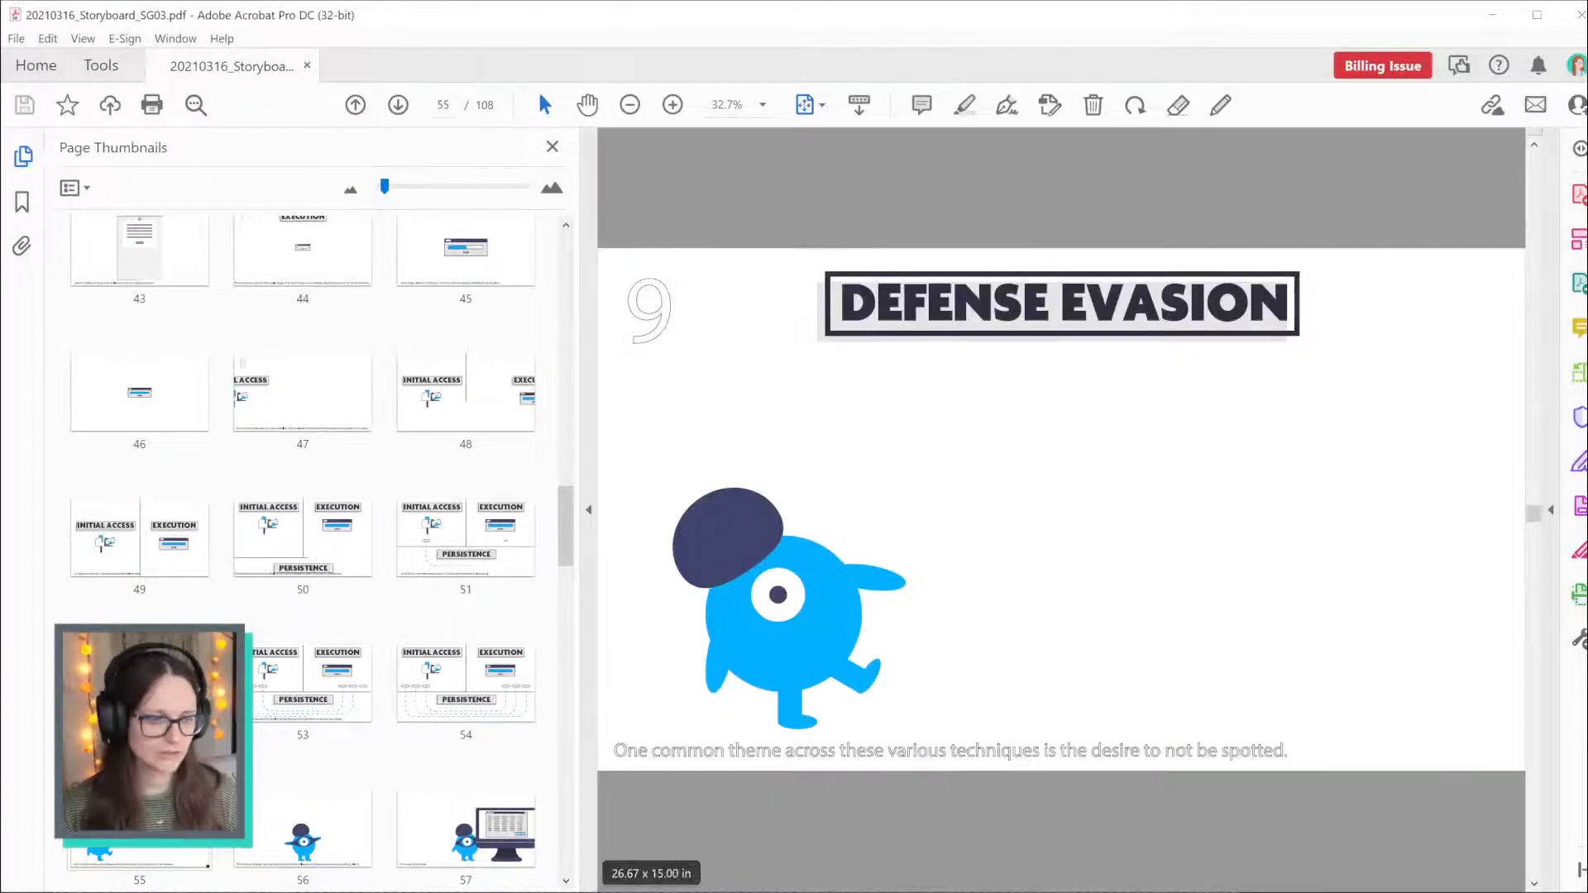
Check the frames from 55 onward in the Acrobat storyboard PDF, and hide and collapse Layer 3 back in Illustrator
{"action": "scroll", "coordinate": [502, 693], "scroll_direction": "down", "scroll_amount": 4}
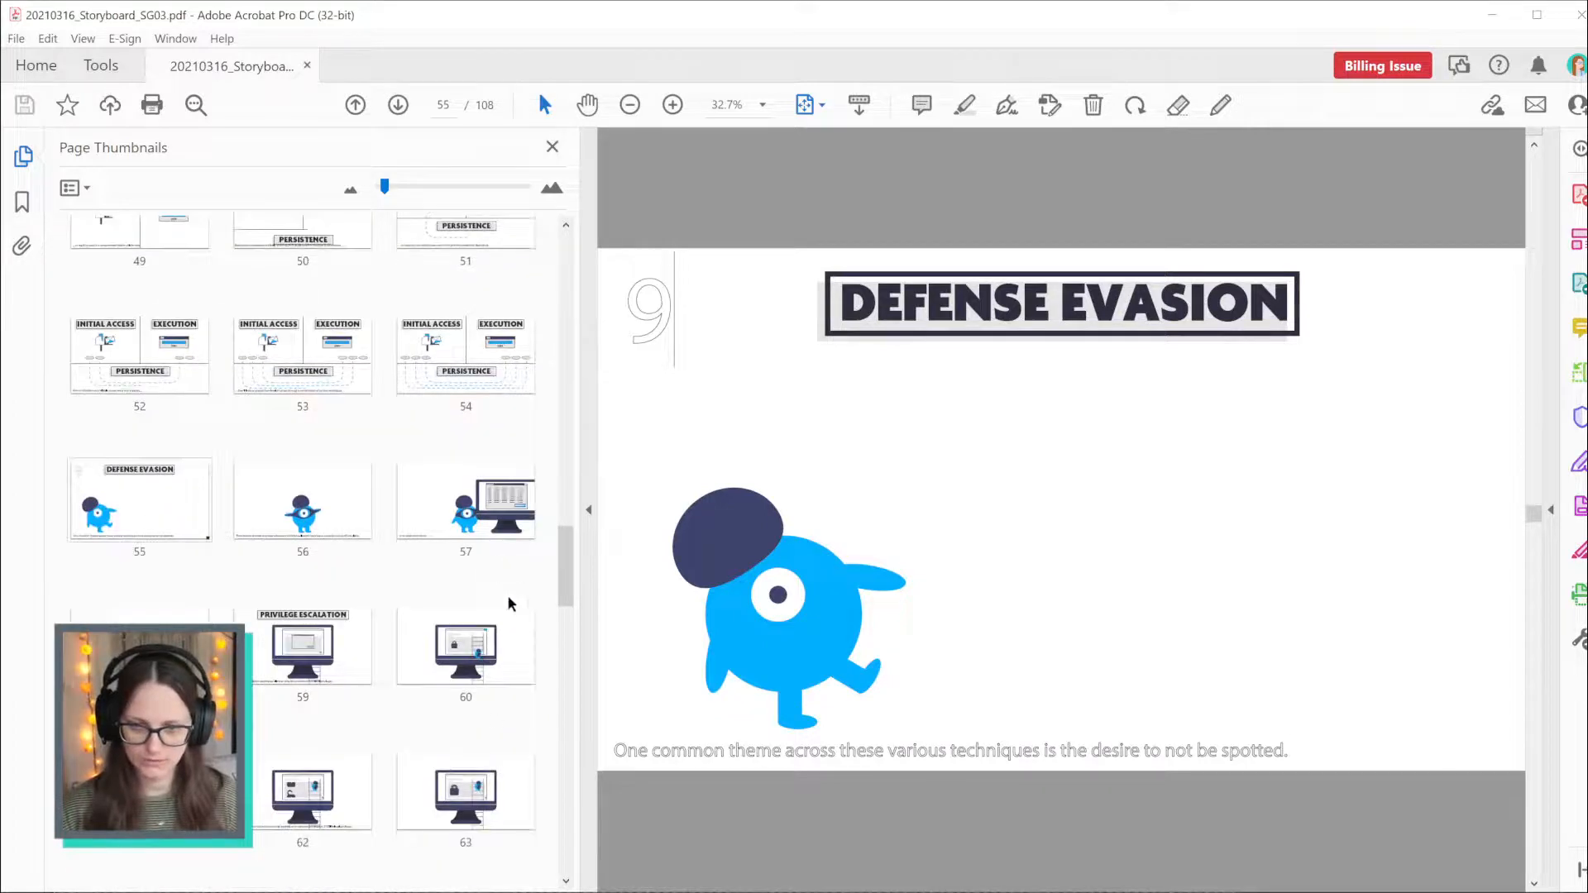
{"action": "left_click", "coordinate": [491, 521]}
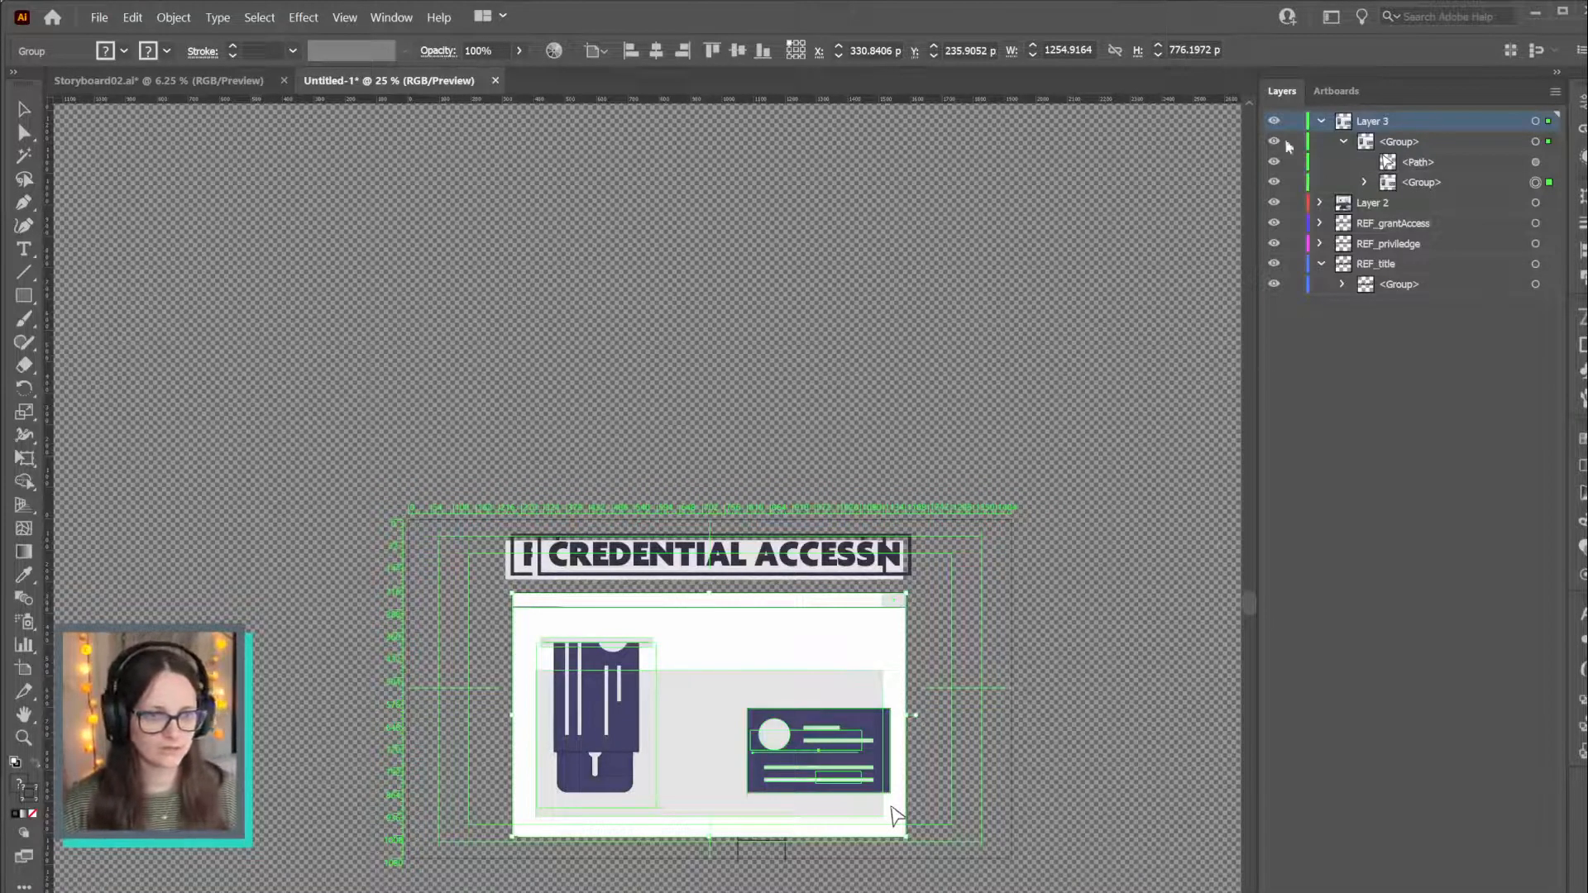
{"action": "left_click", "coordinate": [1275, 122]}
{"action": "left_click", "coordinate": [1321, 121]}
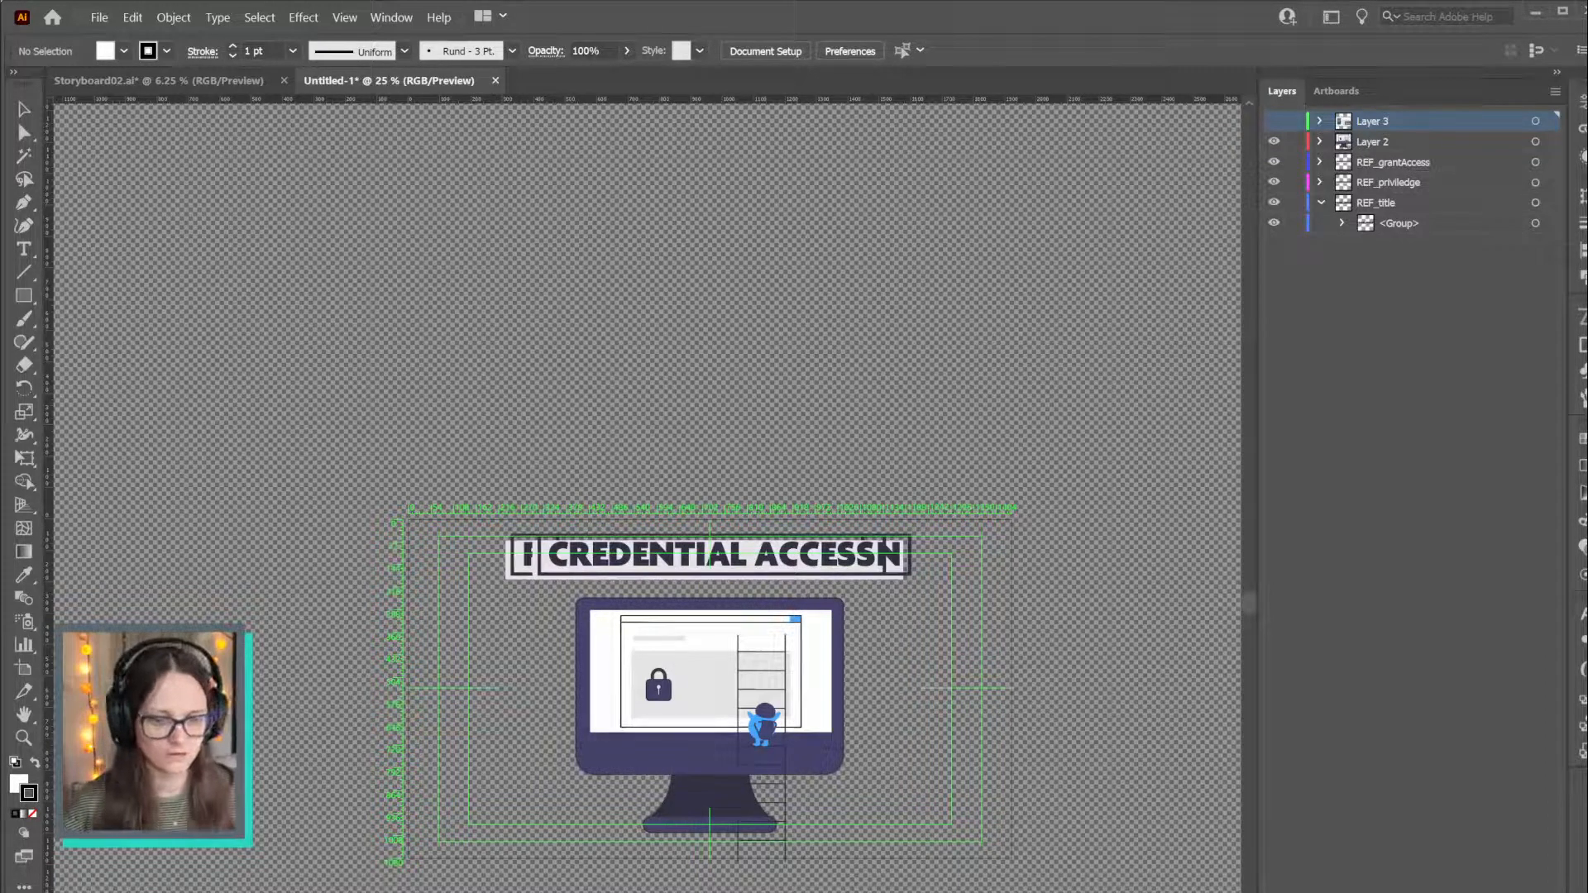
Copy the monitor's screen clip group from the frame just before Privilege Escalation in Storyboard02.ai
{"action": "left_click", "coordinate": [133, 81]}
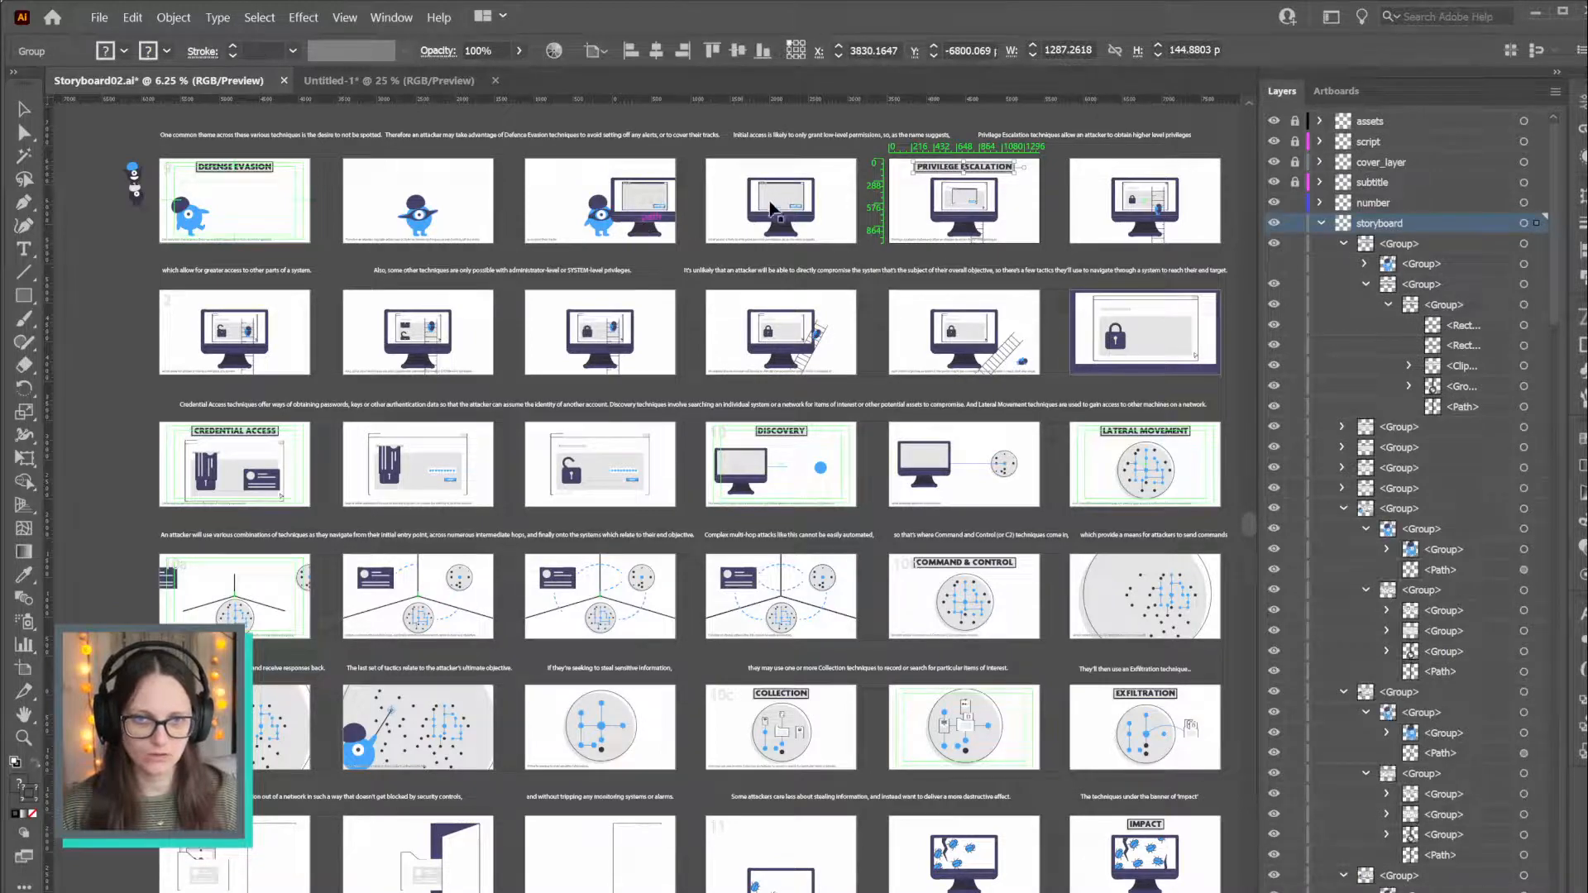
{"action": "double_click", "coordinate": [790, 205]}
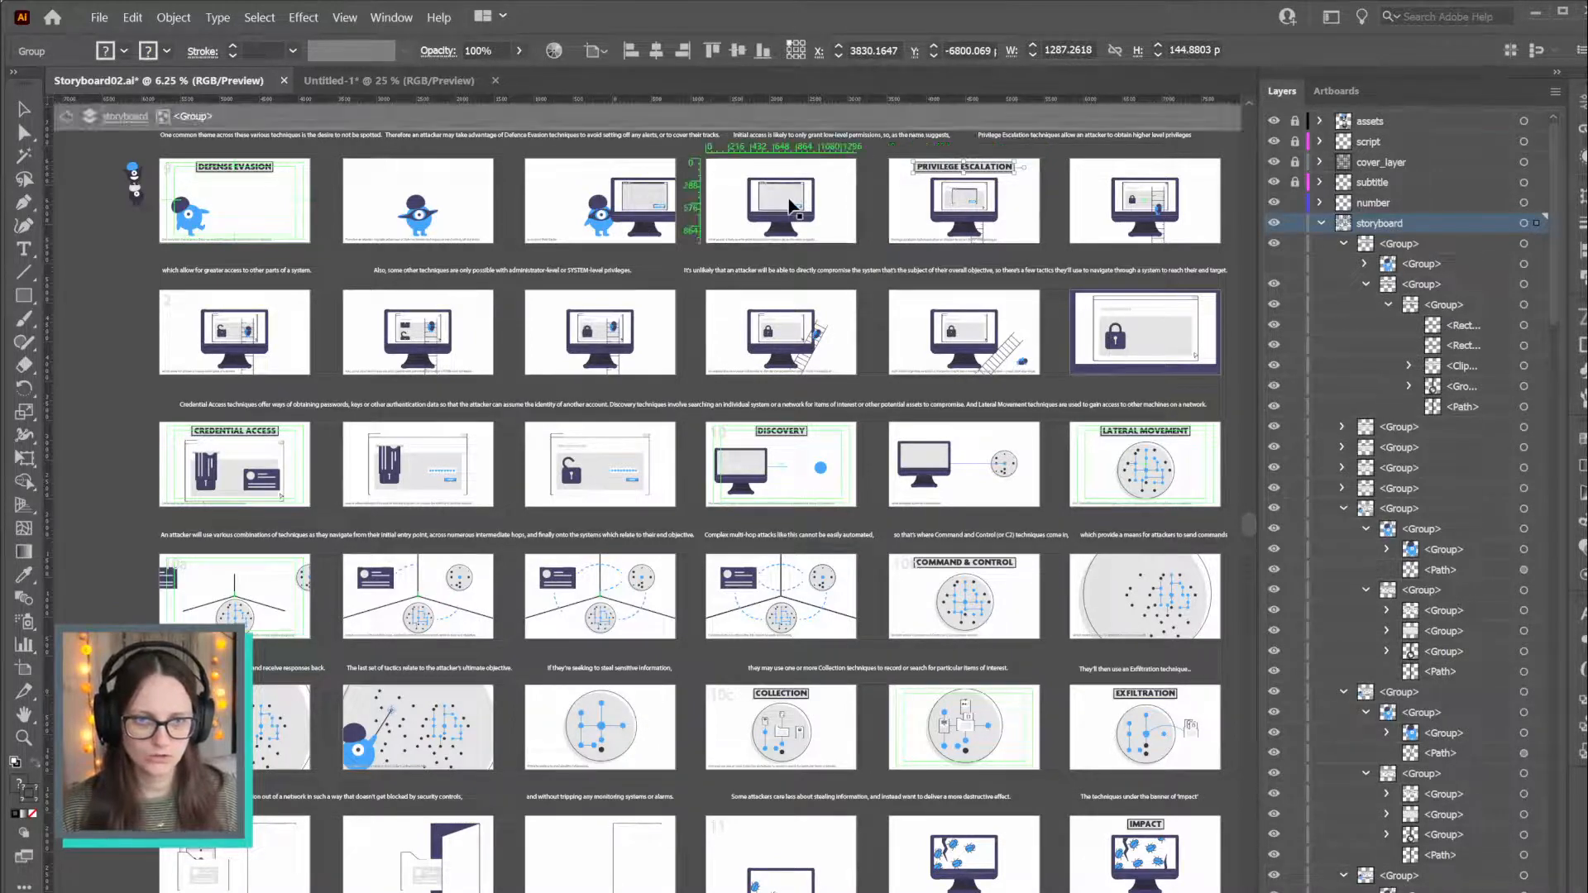
{"action": "left_click", "coordinate": [785, 197]}
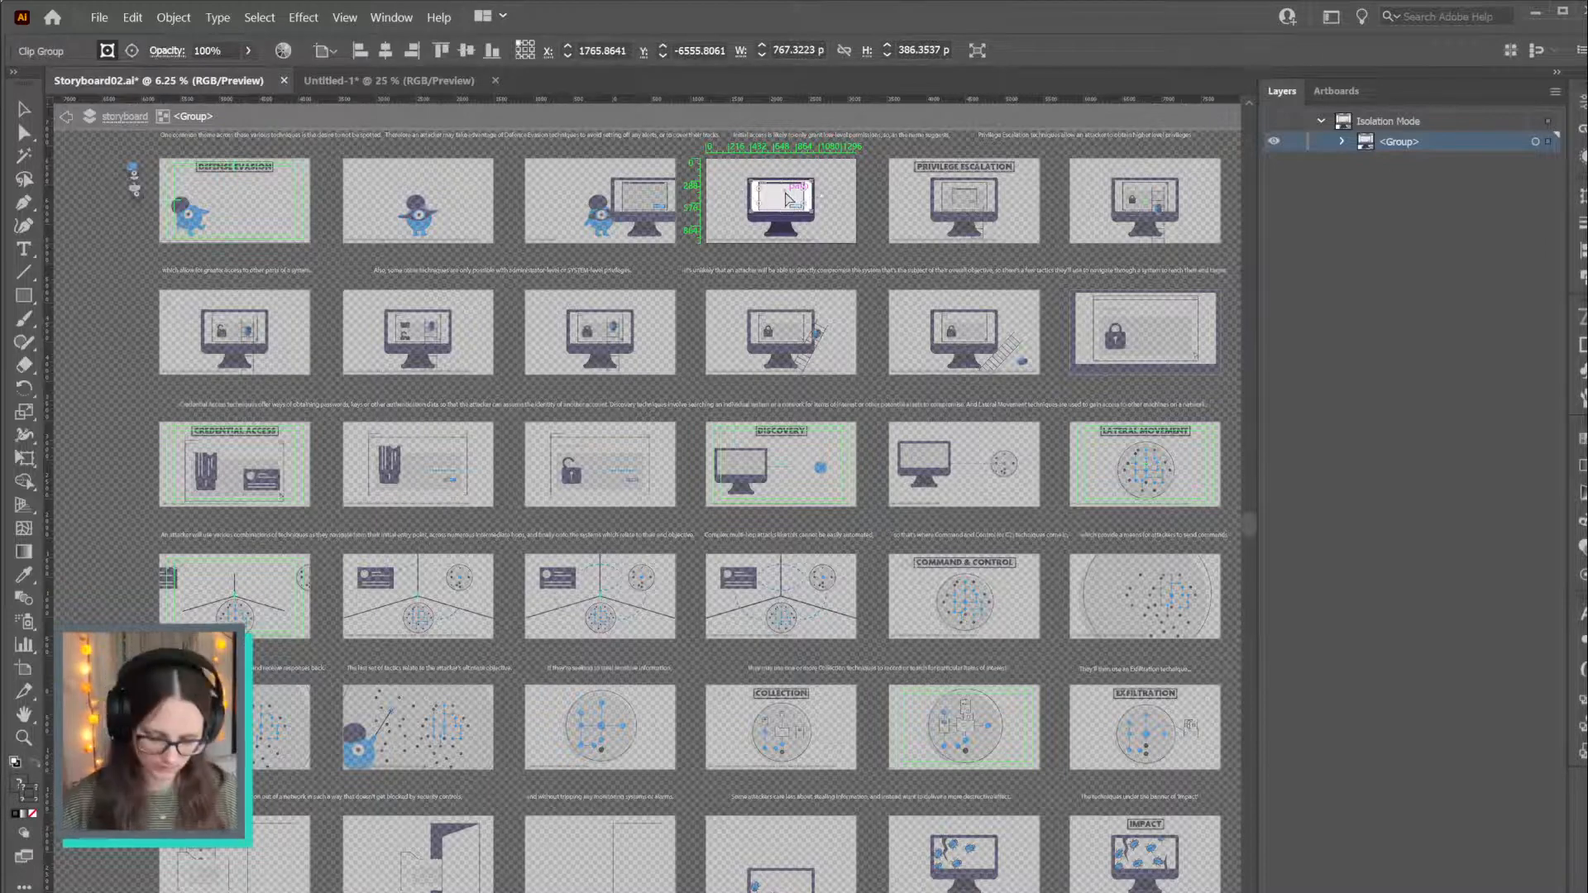
Paste the screen clip group in place on a new layer above REF_grantAccess in Untitled-1, and hide Layer 2 to view it
{"action": "left_click", "coordinate": [434, 81]}
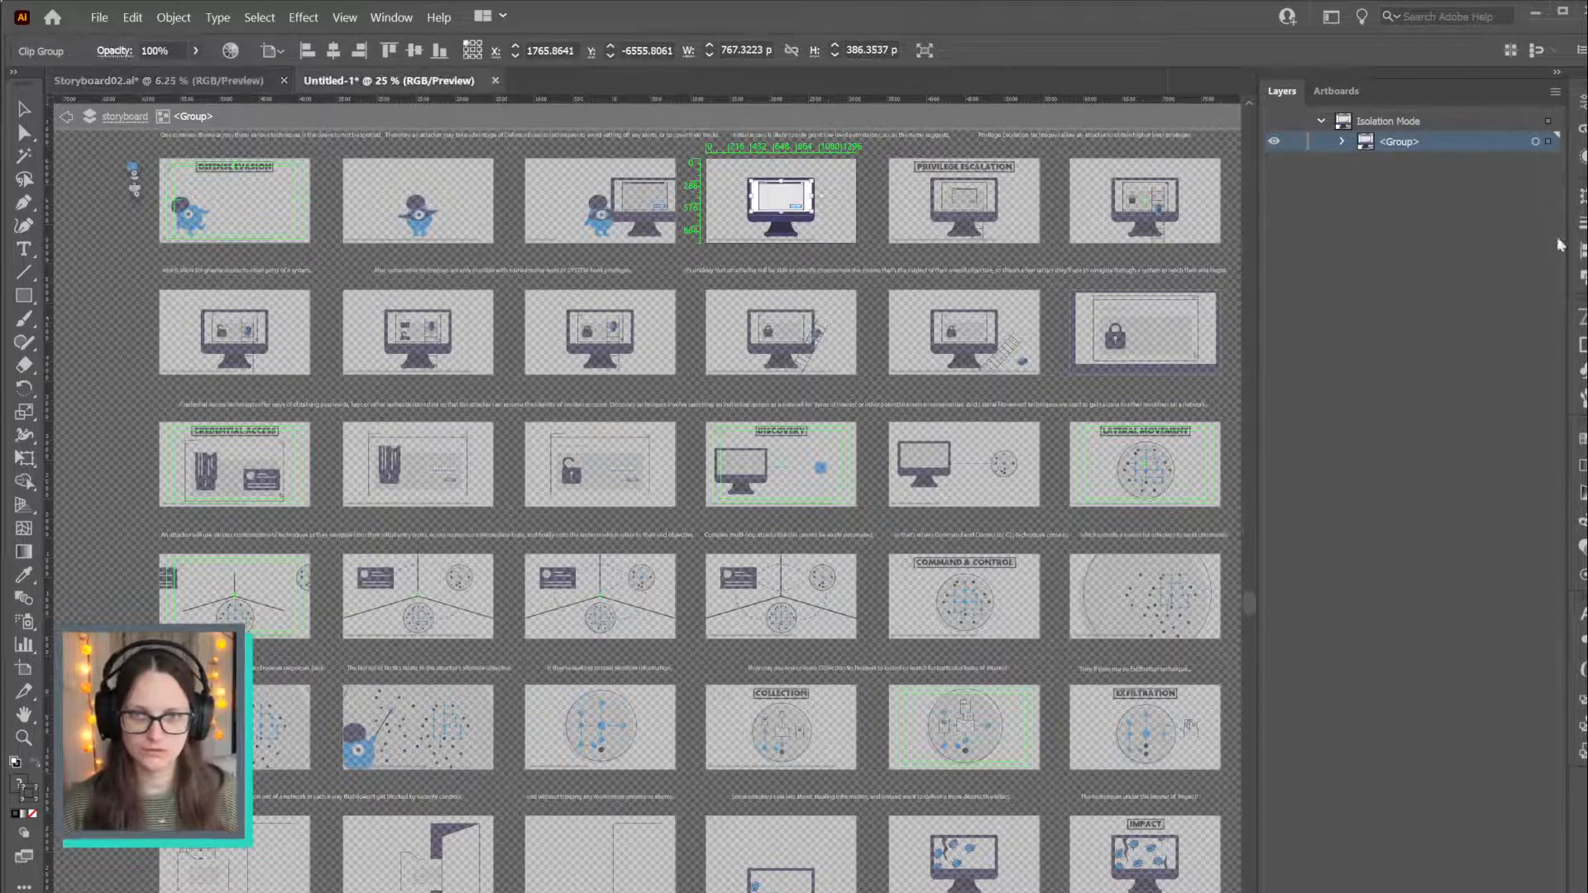
{"action": "left_click", "coordinate": [1393, 165]}
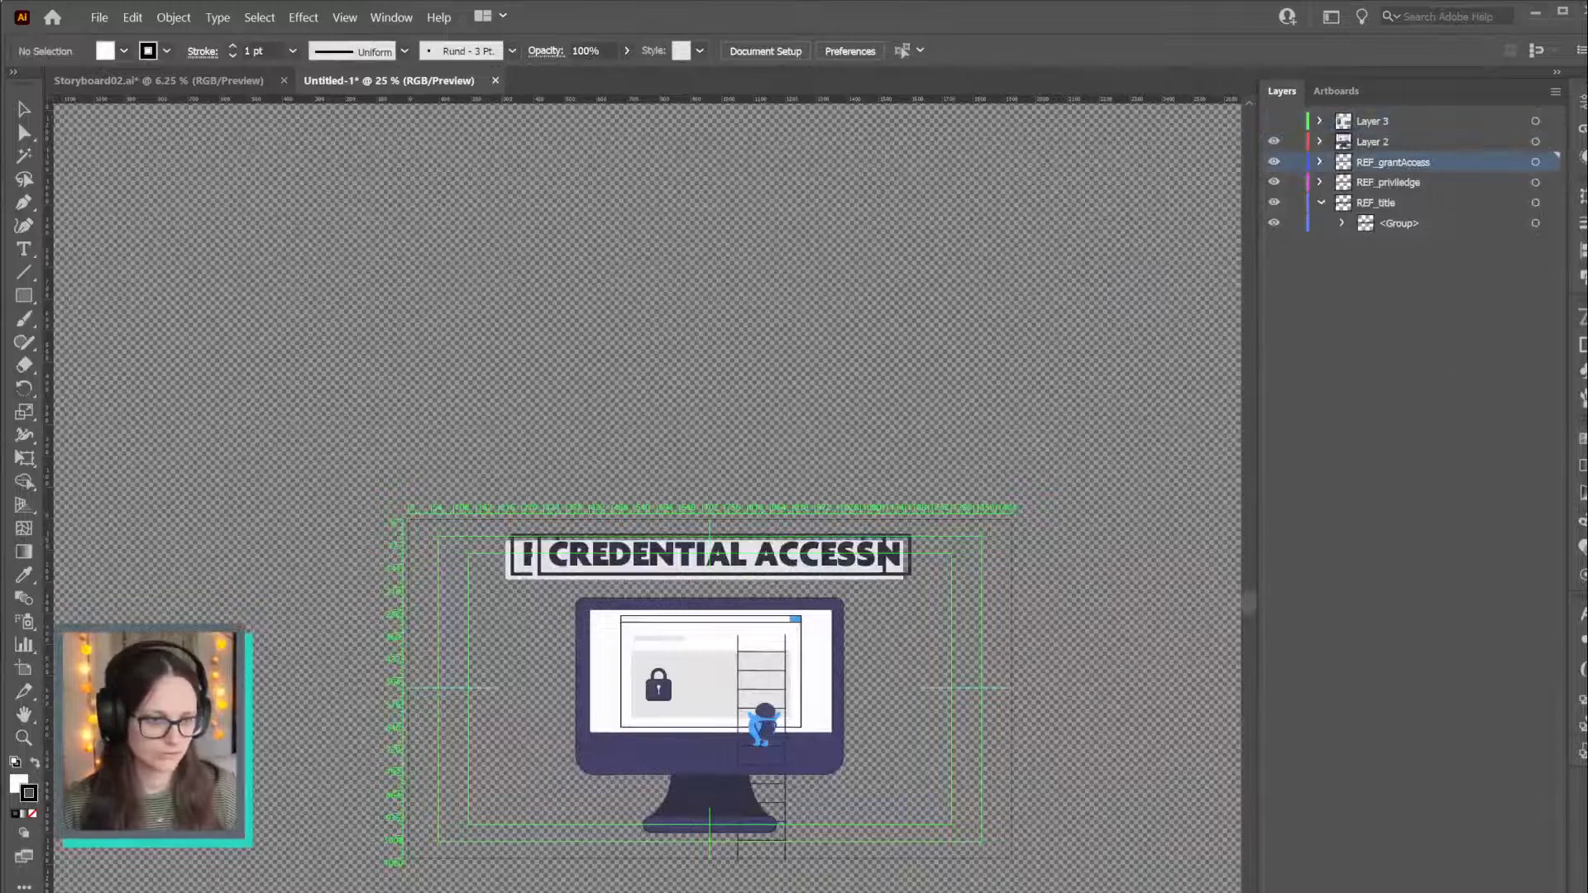
{"action": "left_click", "coordinate": [1519, 891]}
{"action": "left_click", "coordinate": [1535, 162]}
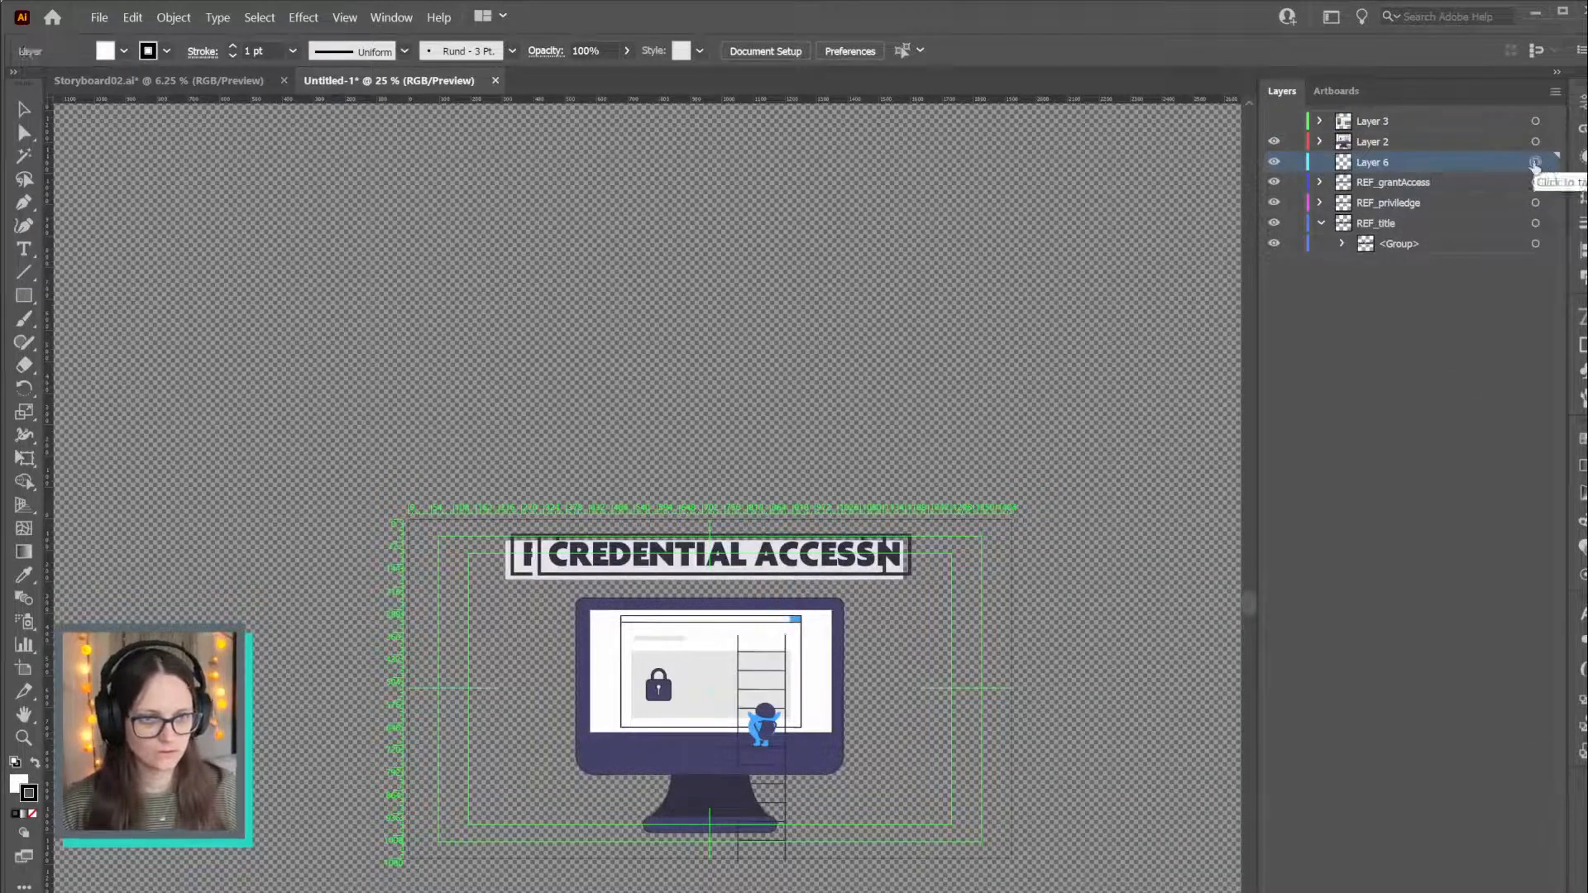
{"action": "key", "text": "ctrl+shift+v"}
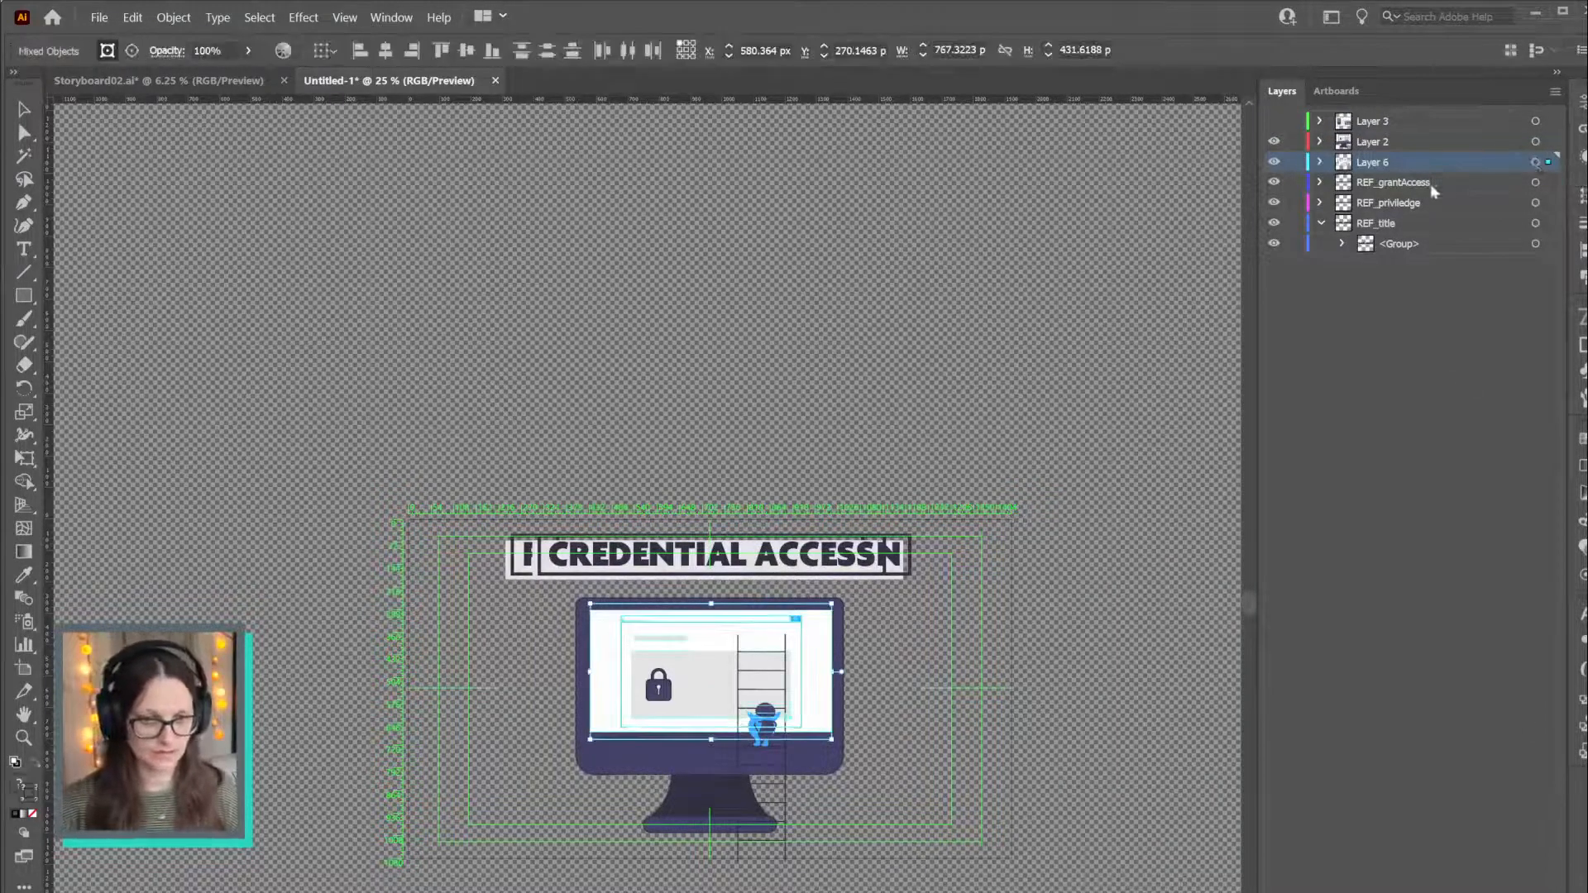
{"action": "left_click", "coordinate": [1320, 163]}
{"action": "left_click", "coordinate": [1272, 146]}
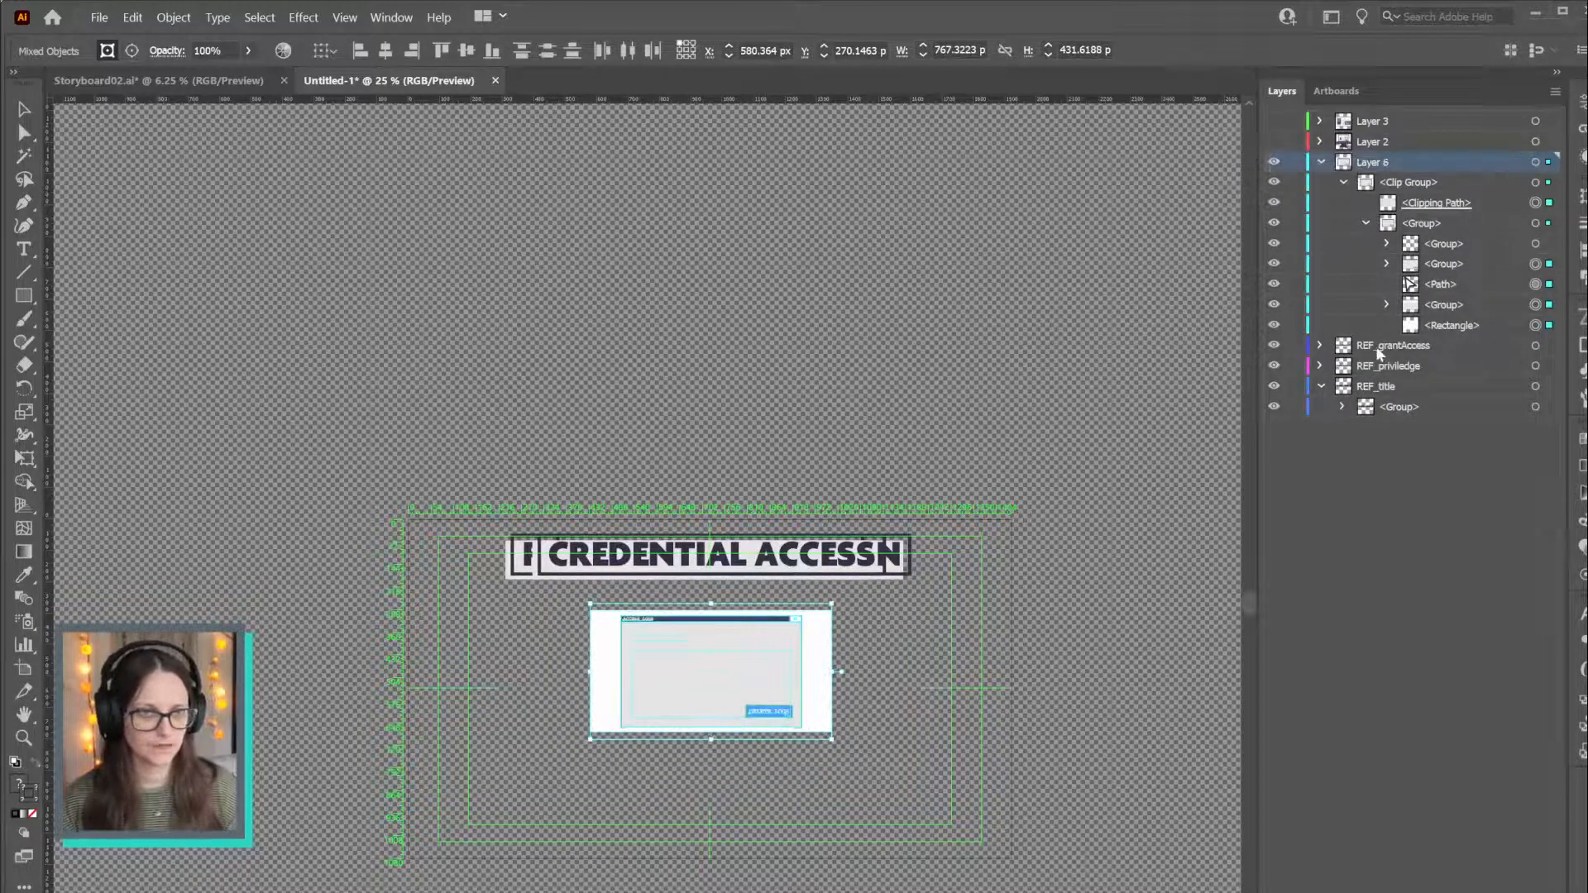
Create a layer directly above REF_grantAccess and name it PC
{"action": "key", "text": "ctrl+l"}
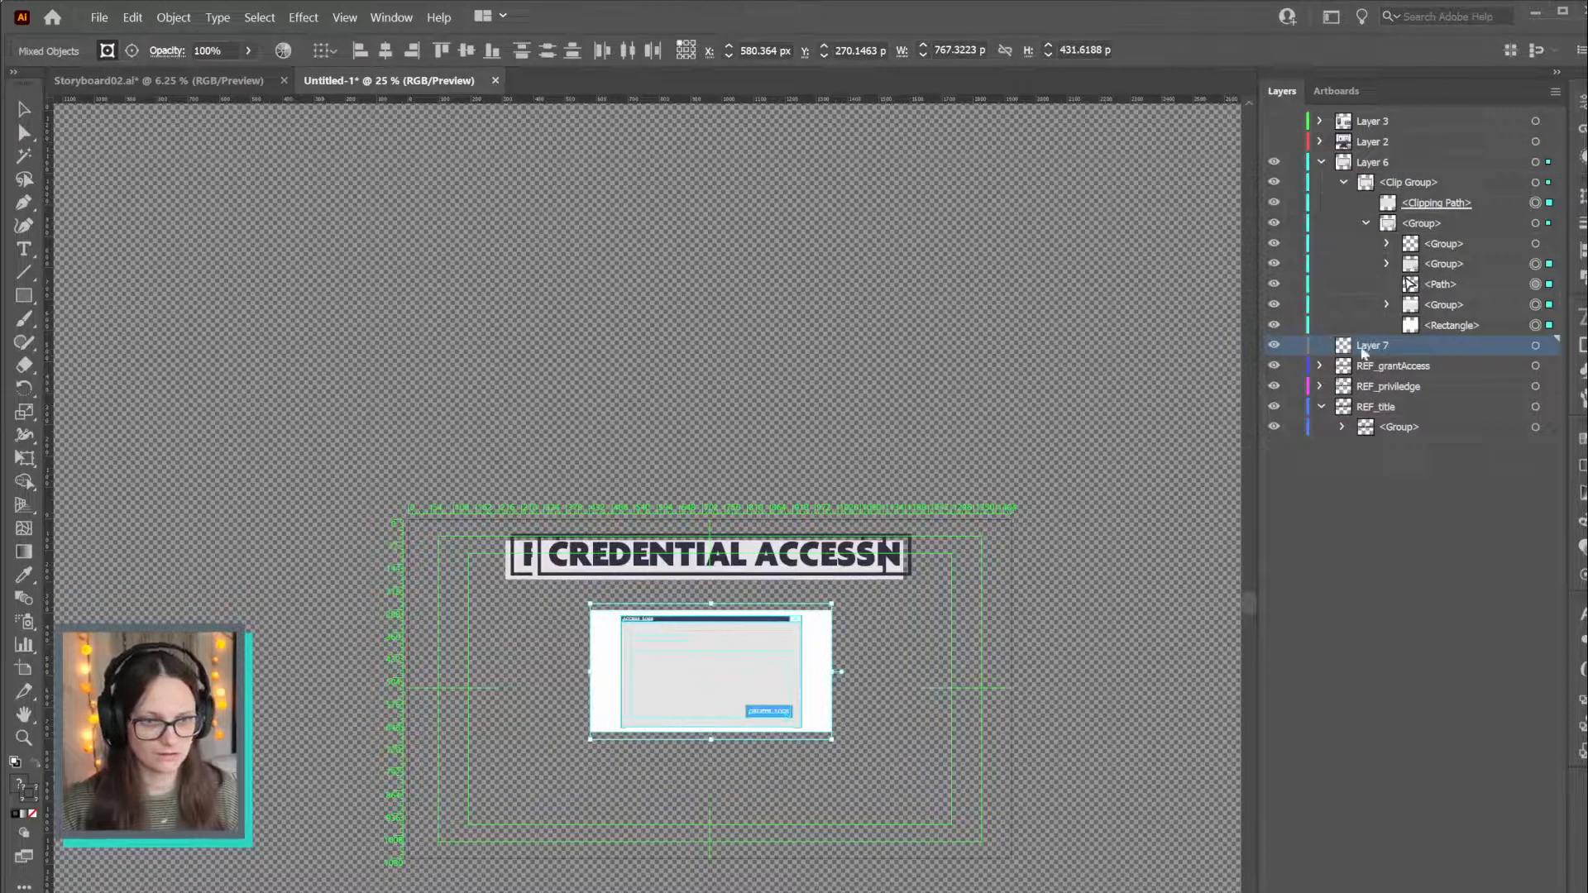
{"action": "double_click", "coordinate": [1365, 349]}
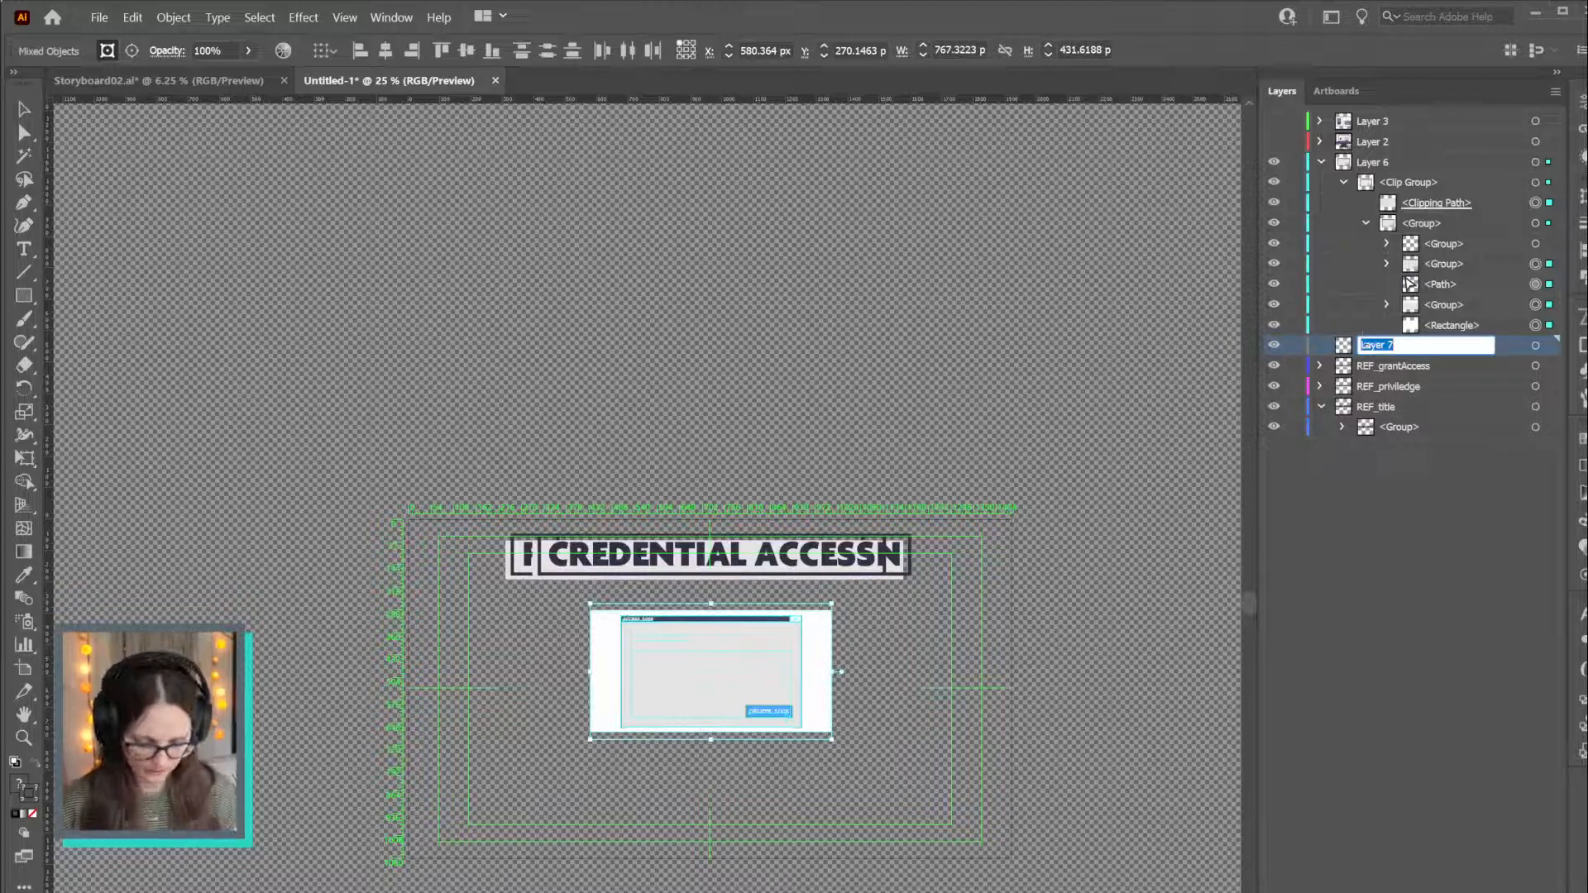
{"action": "type", "text": "PC"}
{"action": "key", "text": "Return"}
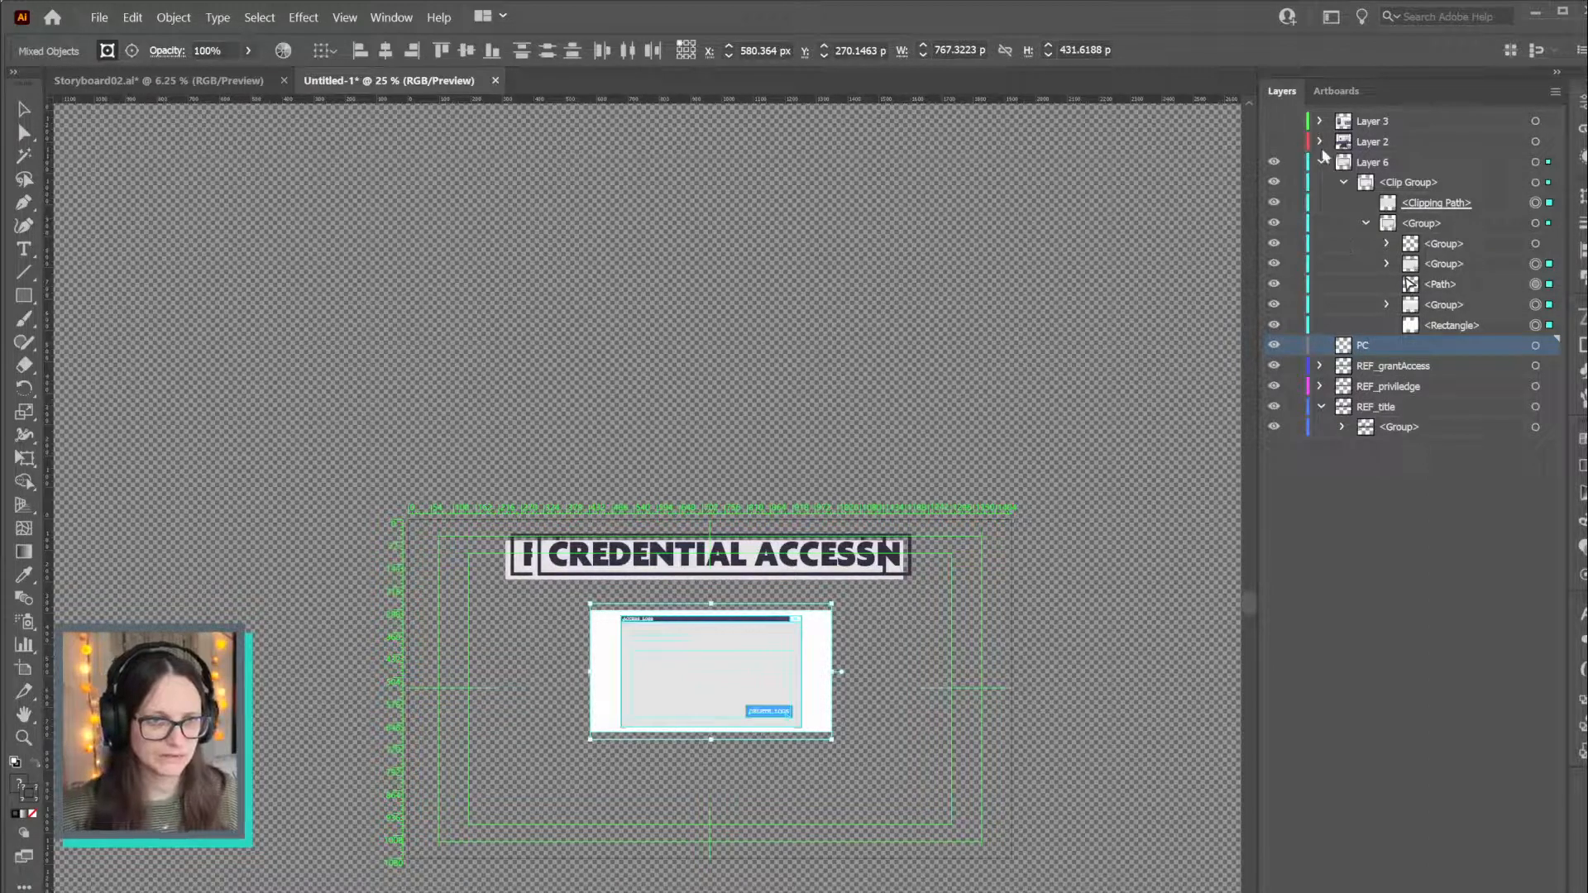
Show Layer 2 and move its monitor stand path directly below the screen clip group
{"action": "left_click", "coordinate": [1274, 141]}
{"action": "left_click", "coordinate": [1320, 141]}
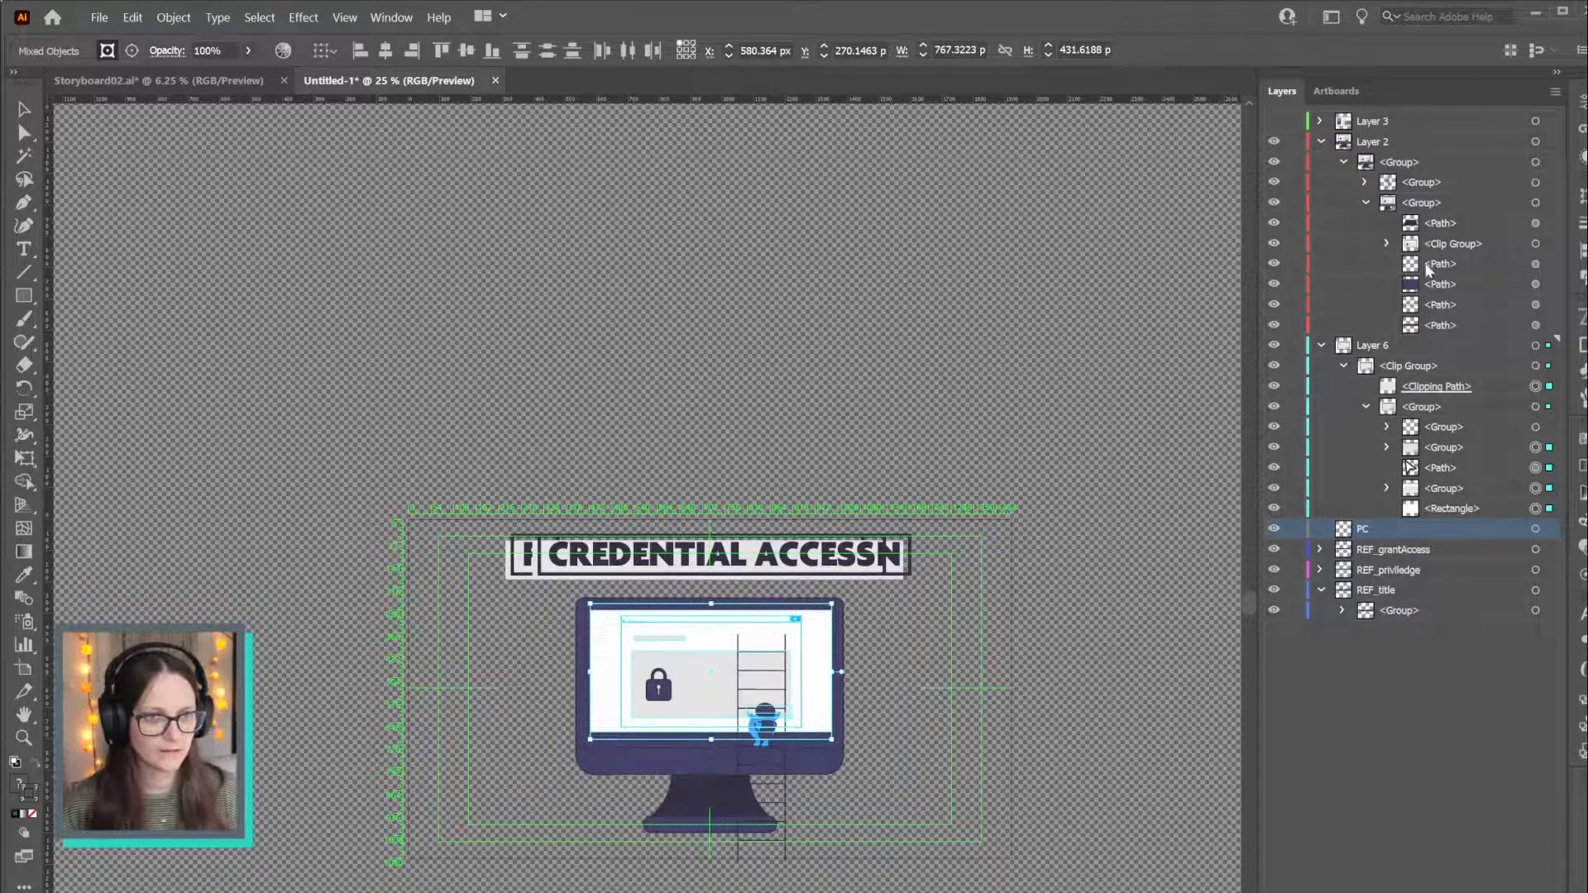
{"action": "left_click", "coordinate": [1536, 223]}
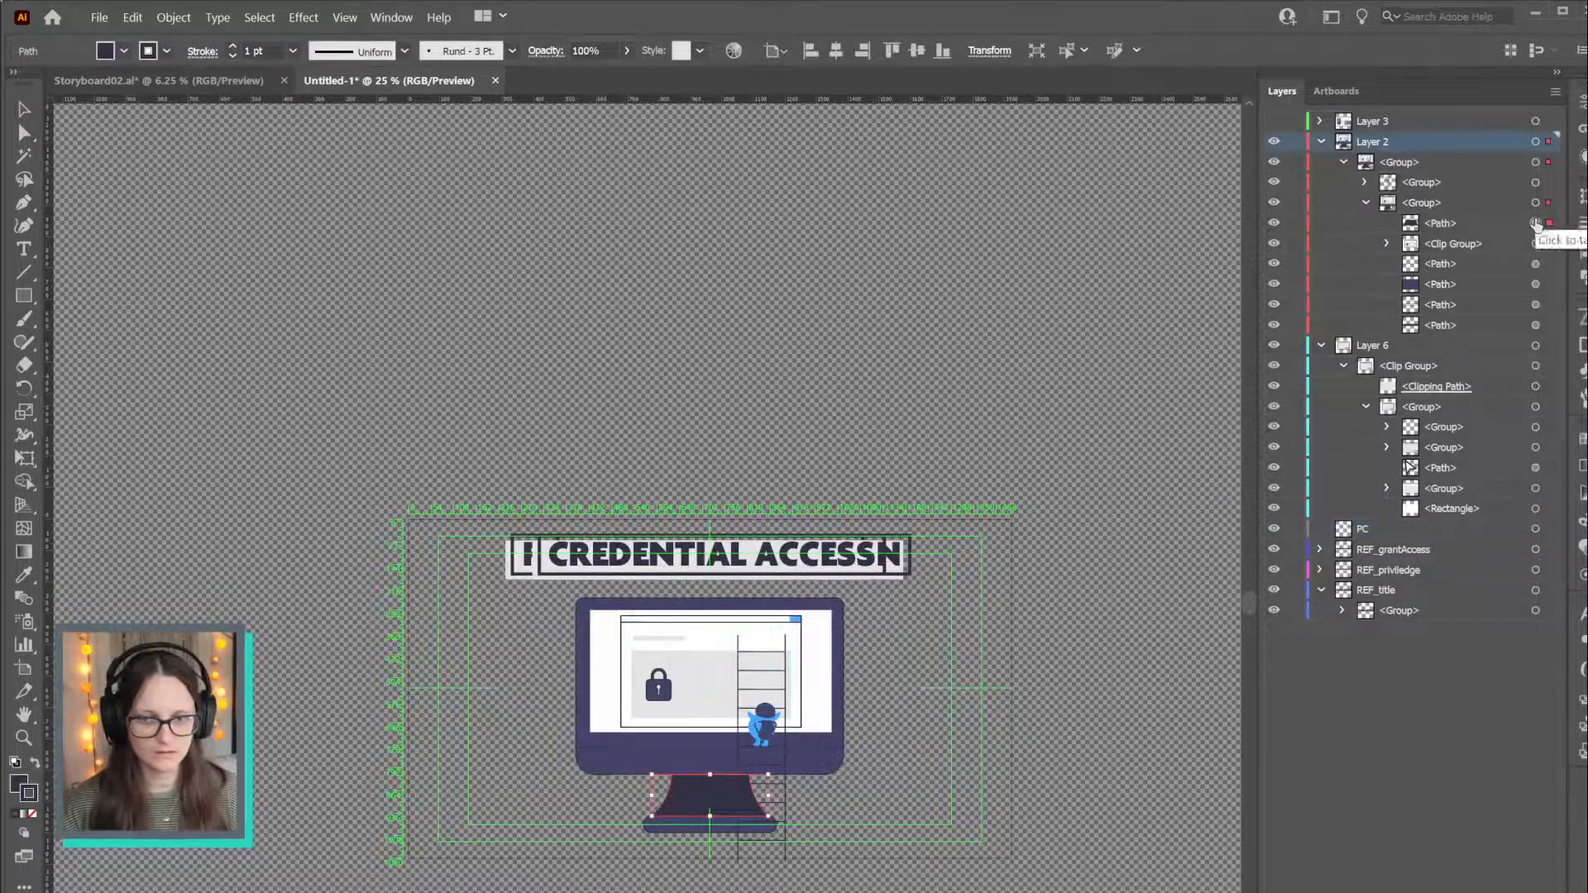
{"action": "left_click_drag", "start_coordinate": [1440, 224], "coordinate": [1444, 256]}
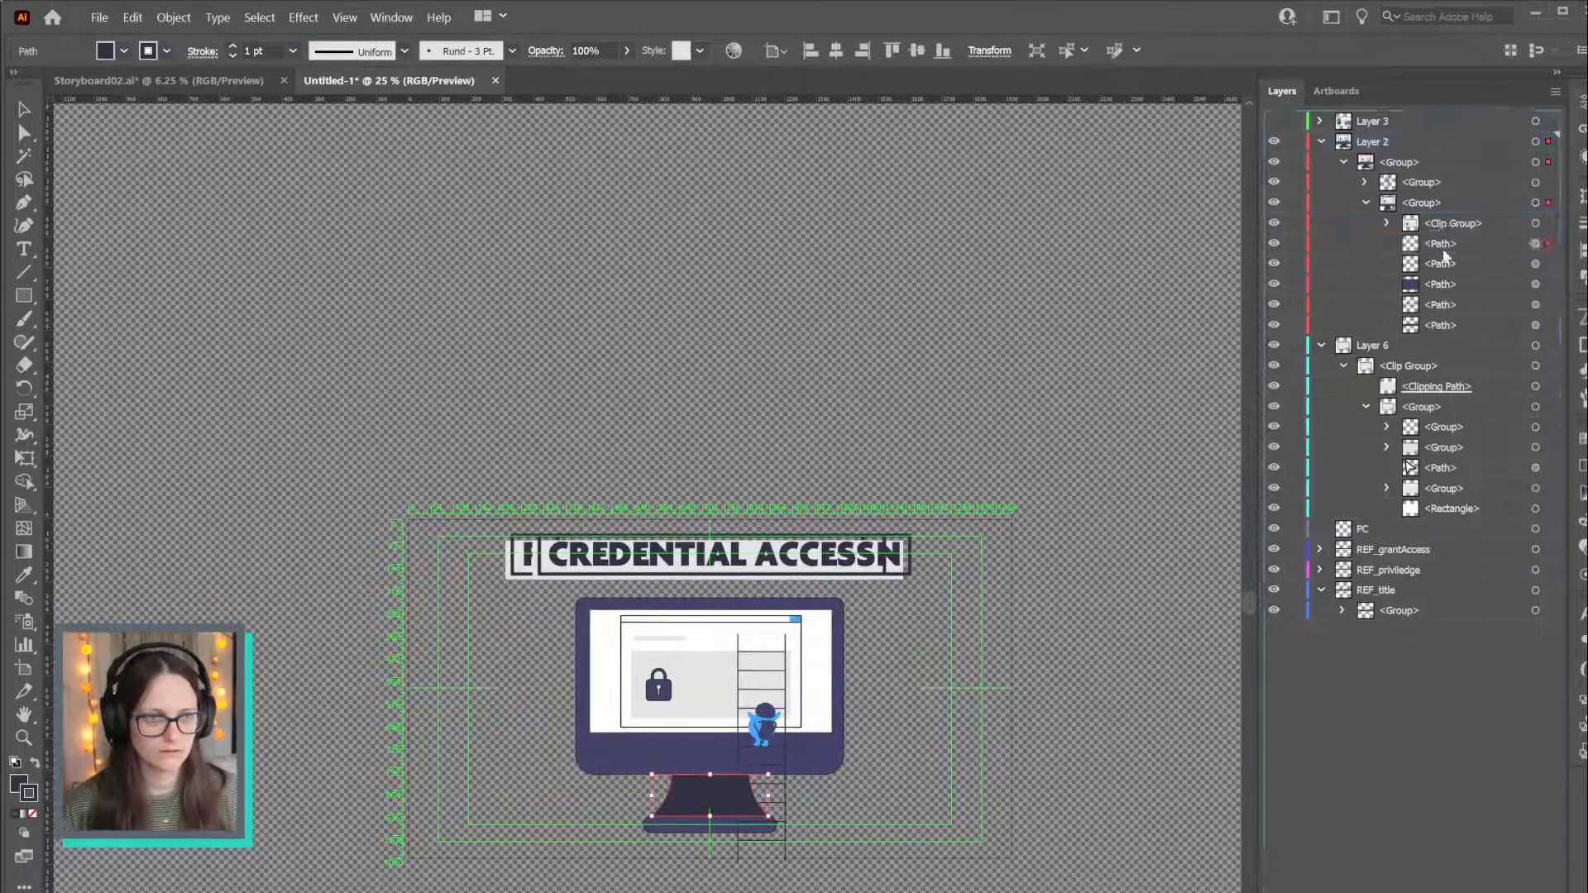
Group the five monitor frame and stand paths beneath the clip group in Layer 2
{"action": "left_click", "coordinate": [1535, 224]}
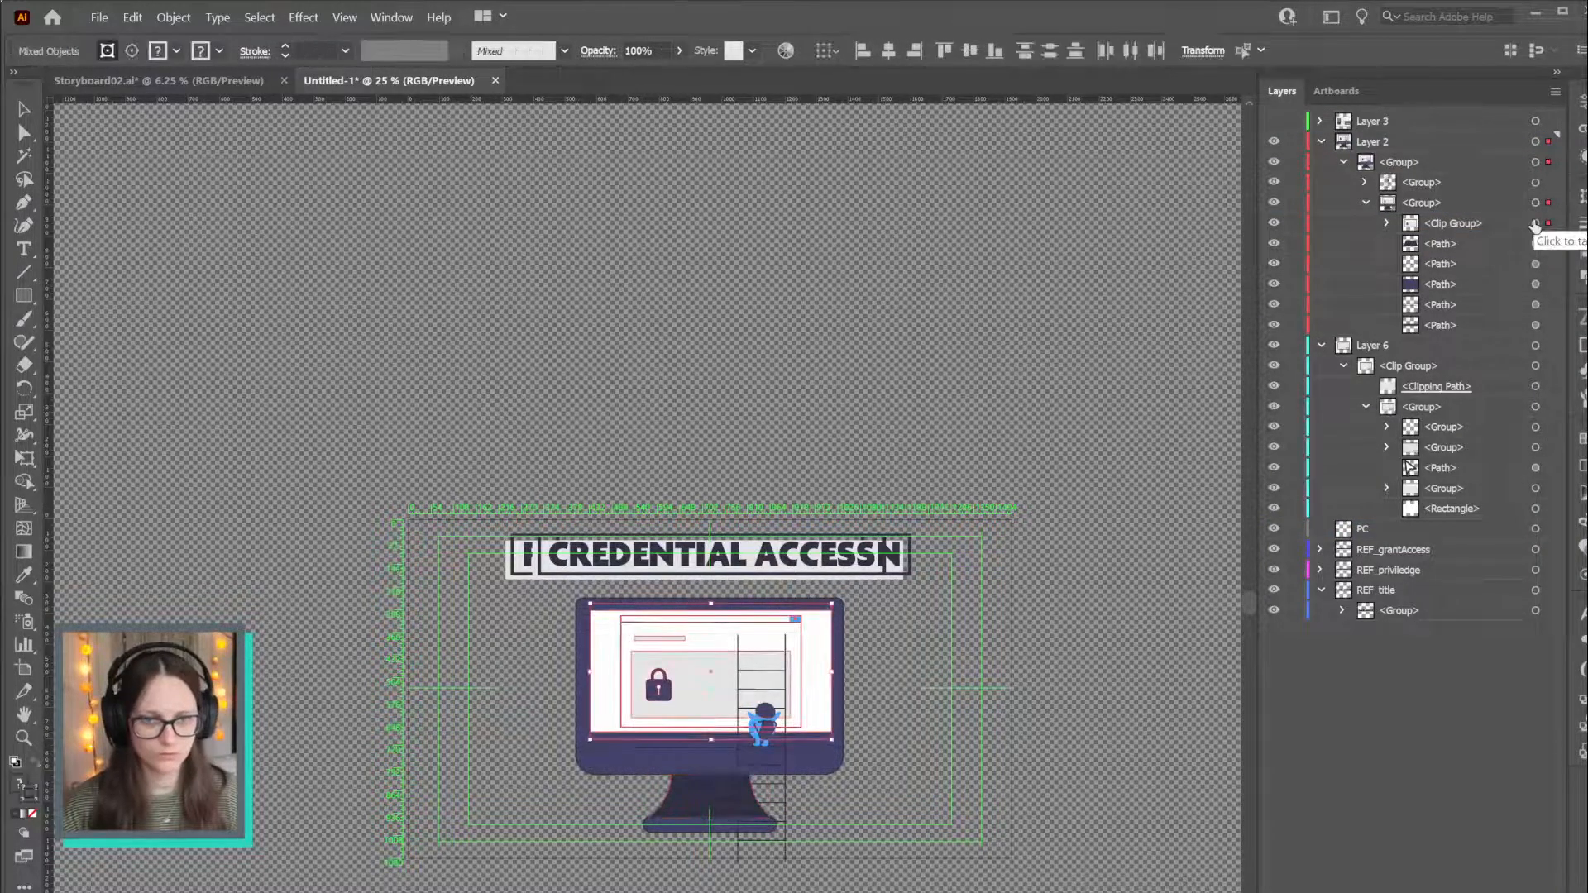
{"action": "left_click", "coordinate": [1455, 245]}
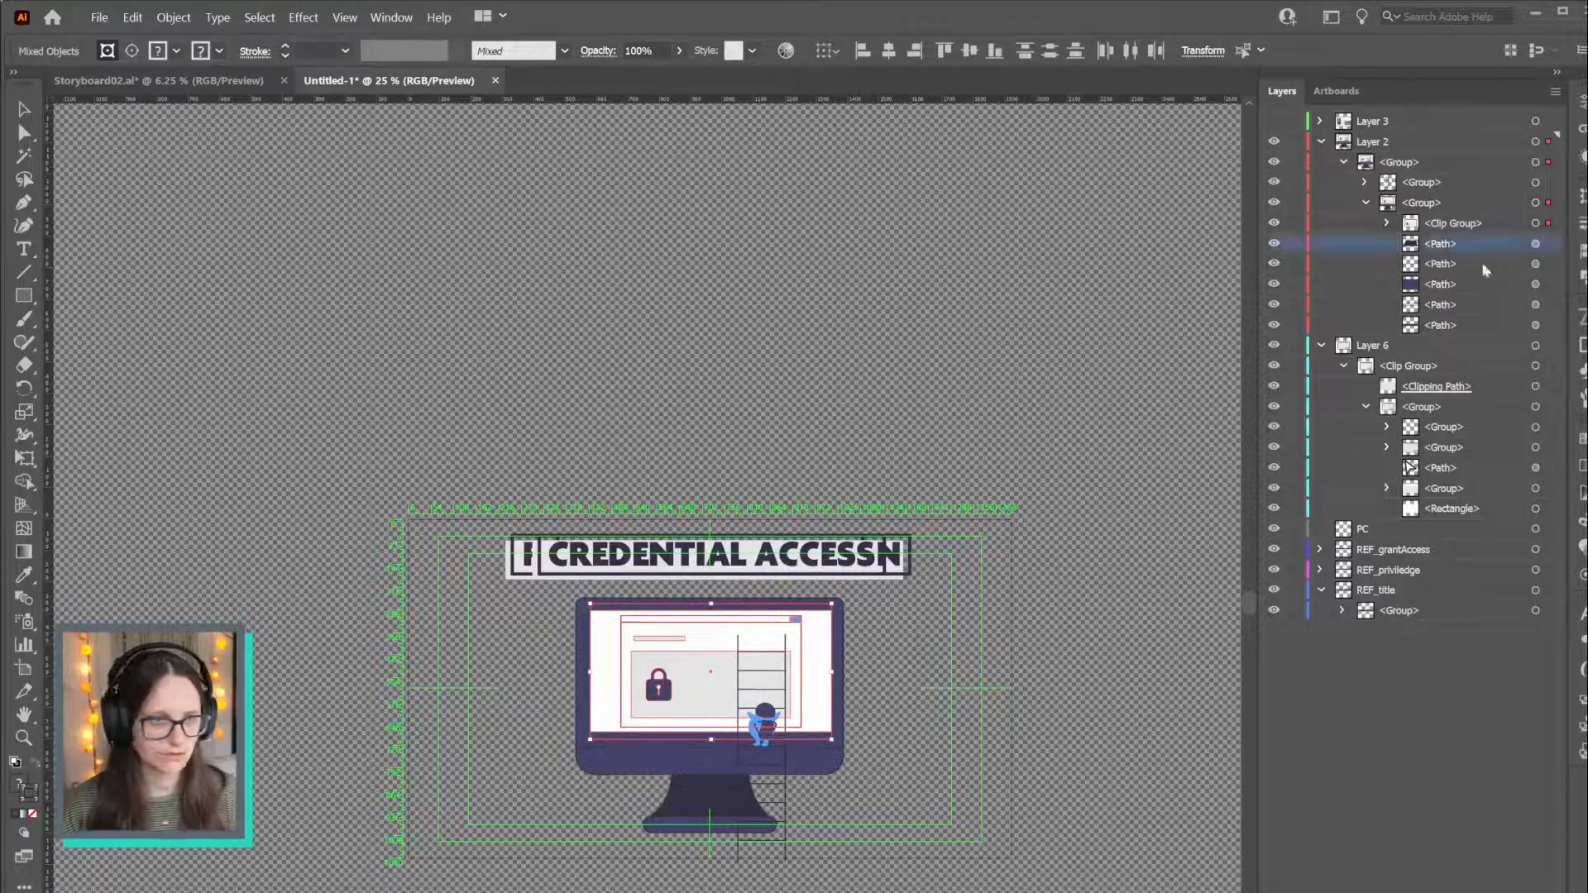
{"action": "left_click", "coordinate": [1535, 244]}
{"action": "left_click", "coordinate": [1536, 325], "text": "shift"}
{"action": "key", "text": "ctrl+g"}
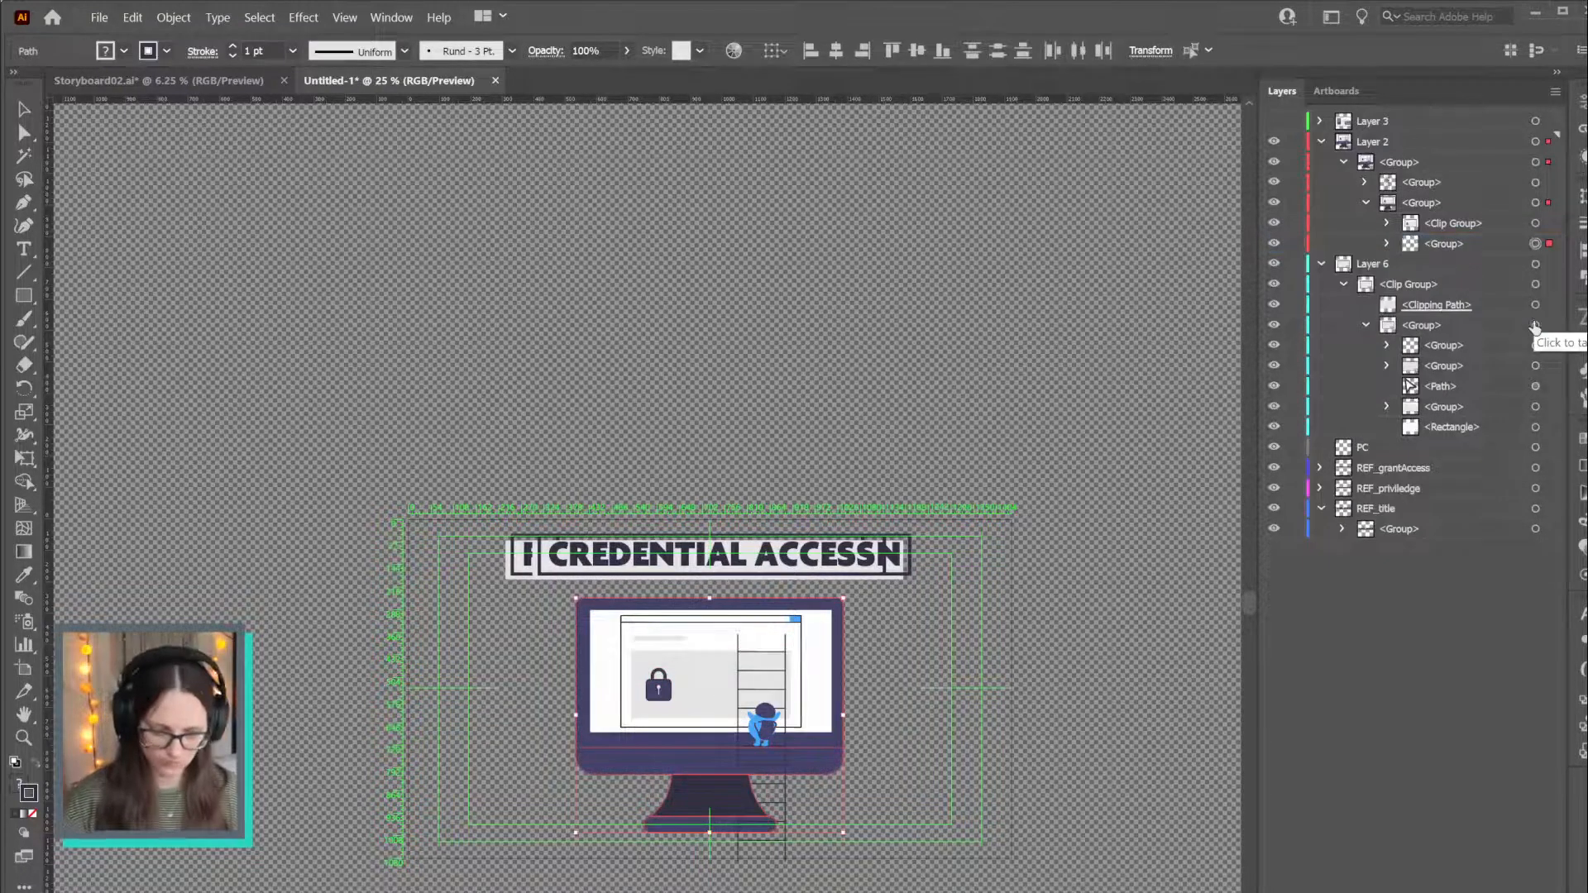
Move the grouped monitor frame and stand from Layer 2 into the PC layer
{"action": "left_click", "coordinate": [1387, 224]}
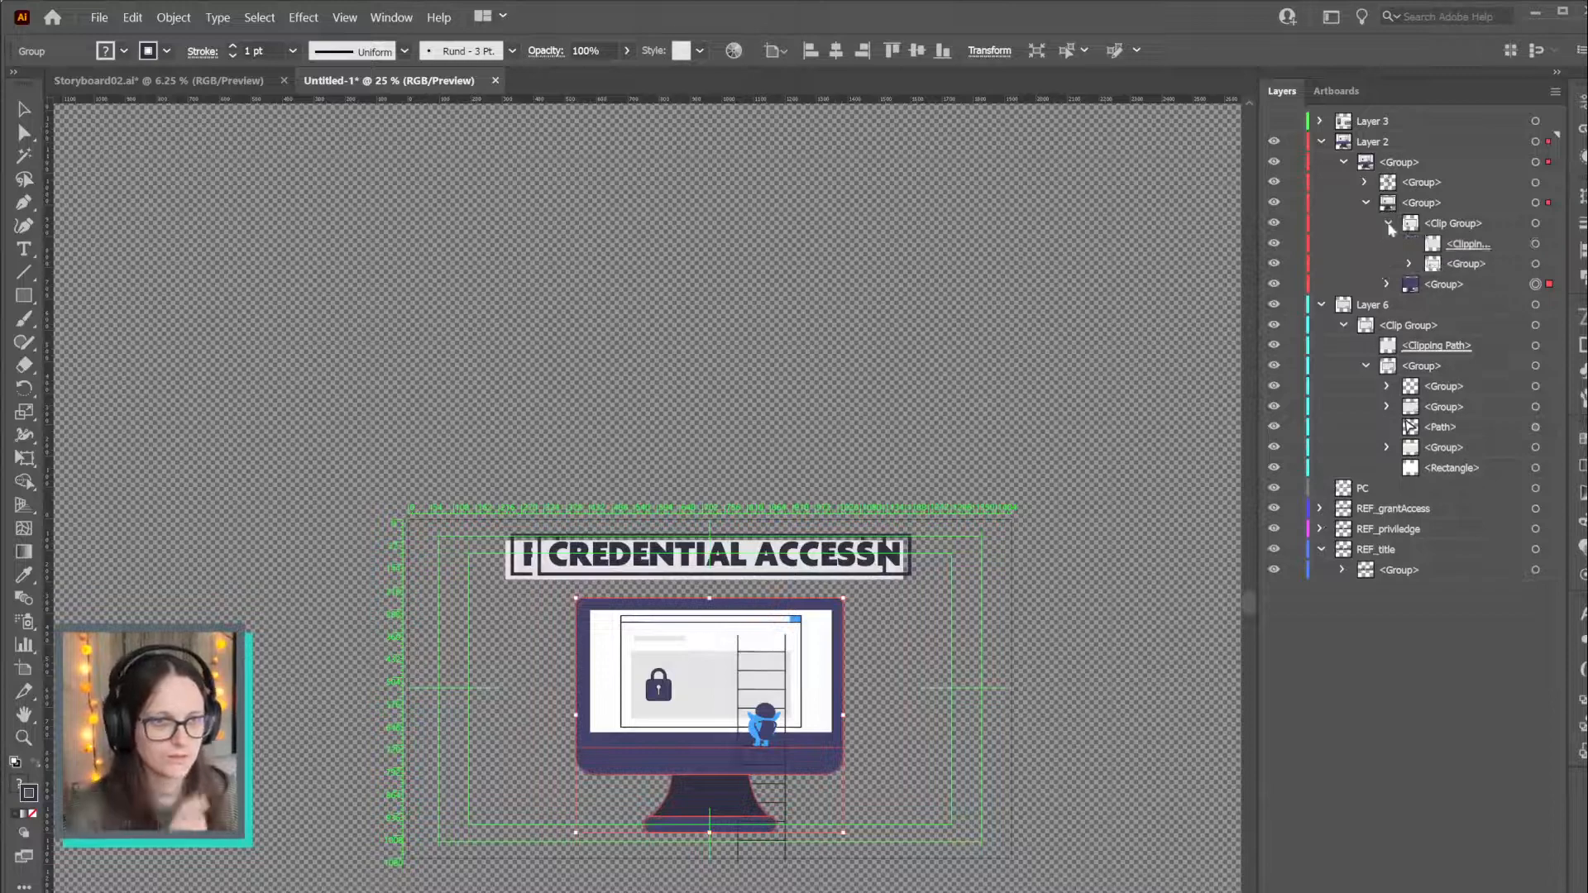
{"action": "left_click", "coordinate": [1536, 244]}
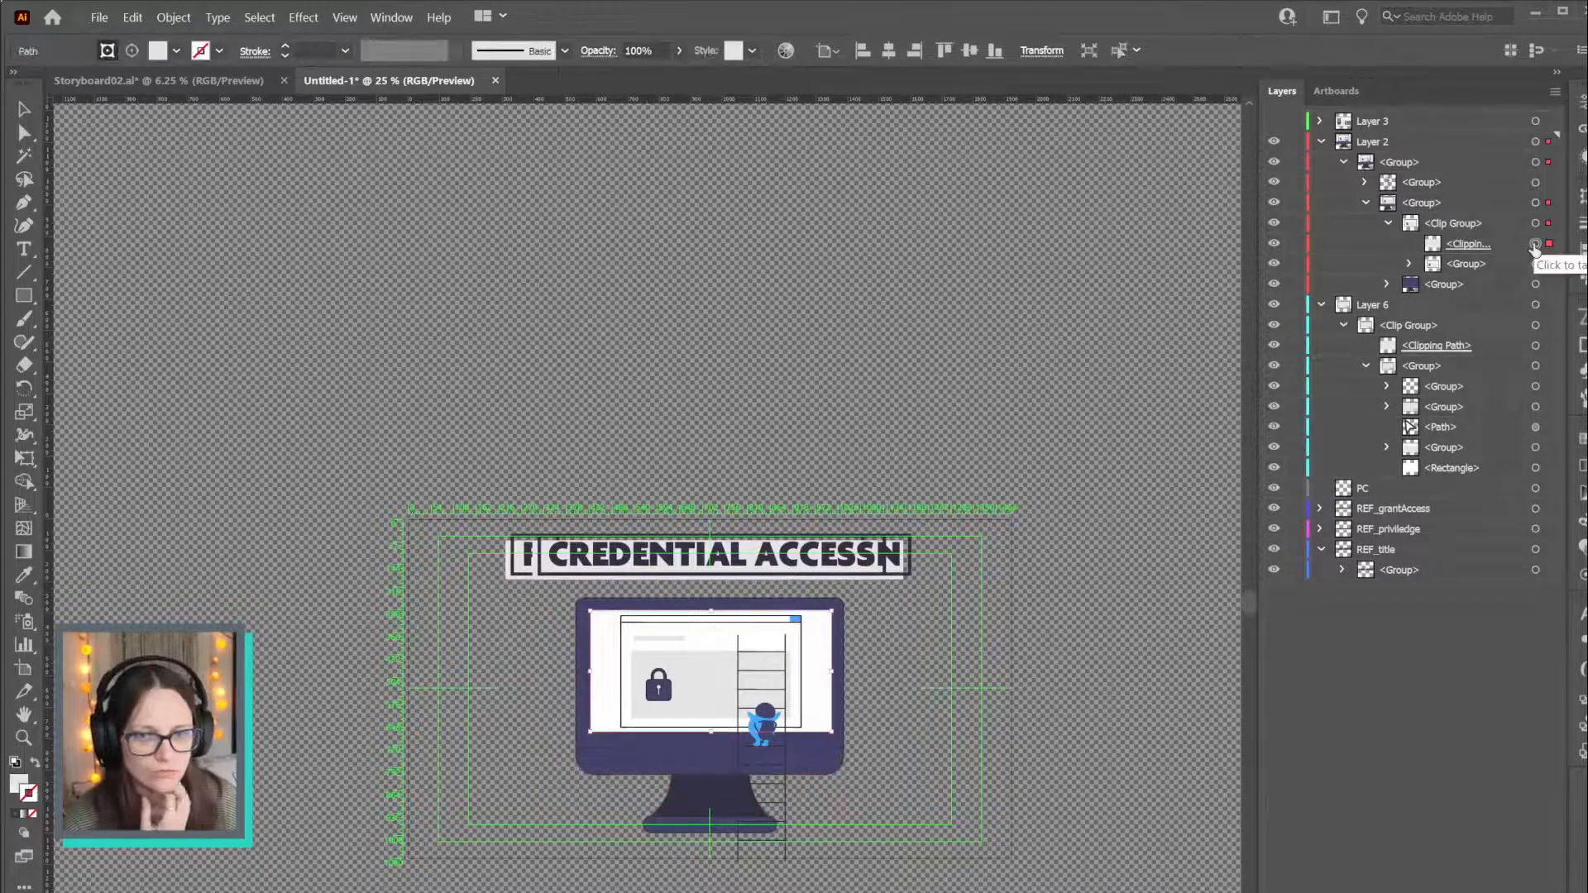
{"action": "left_click", "coordinate": [1536, 264]}
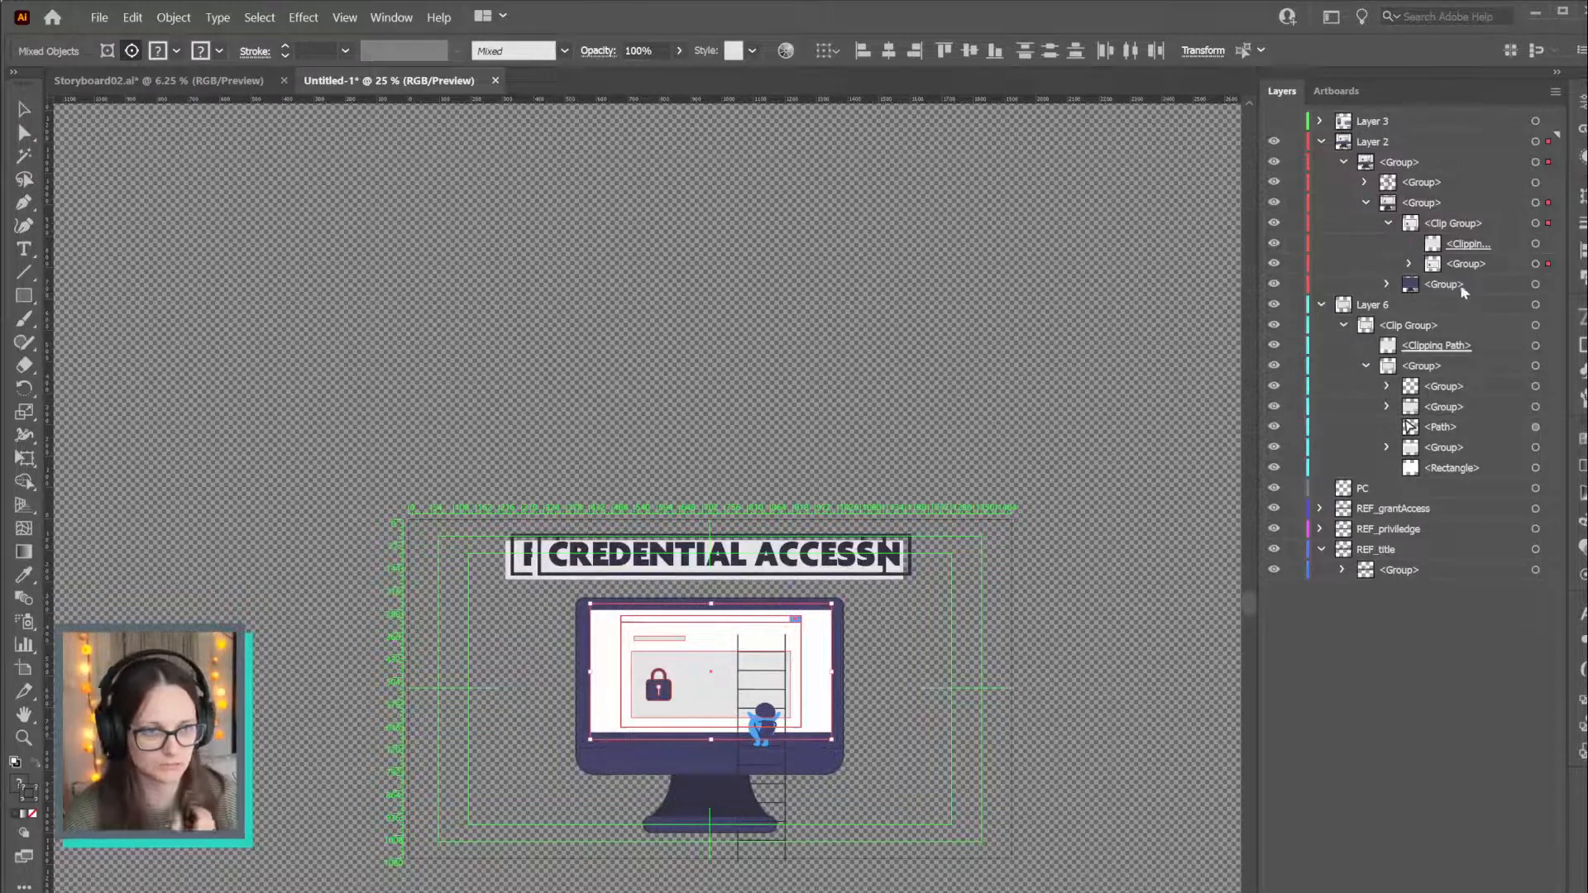
{"action": "left_click_drag", "start_coordinate": [1461, 287], "coordinate": [1398, 490]}
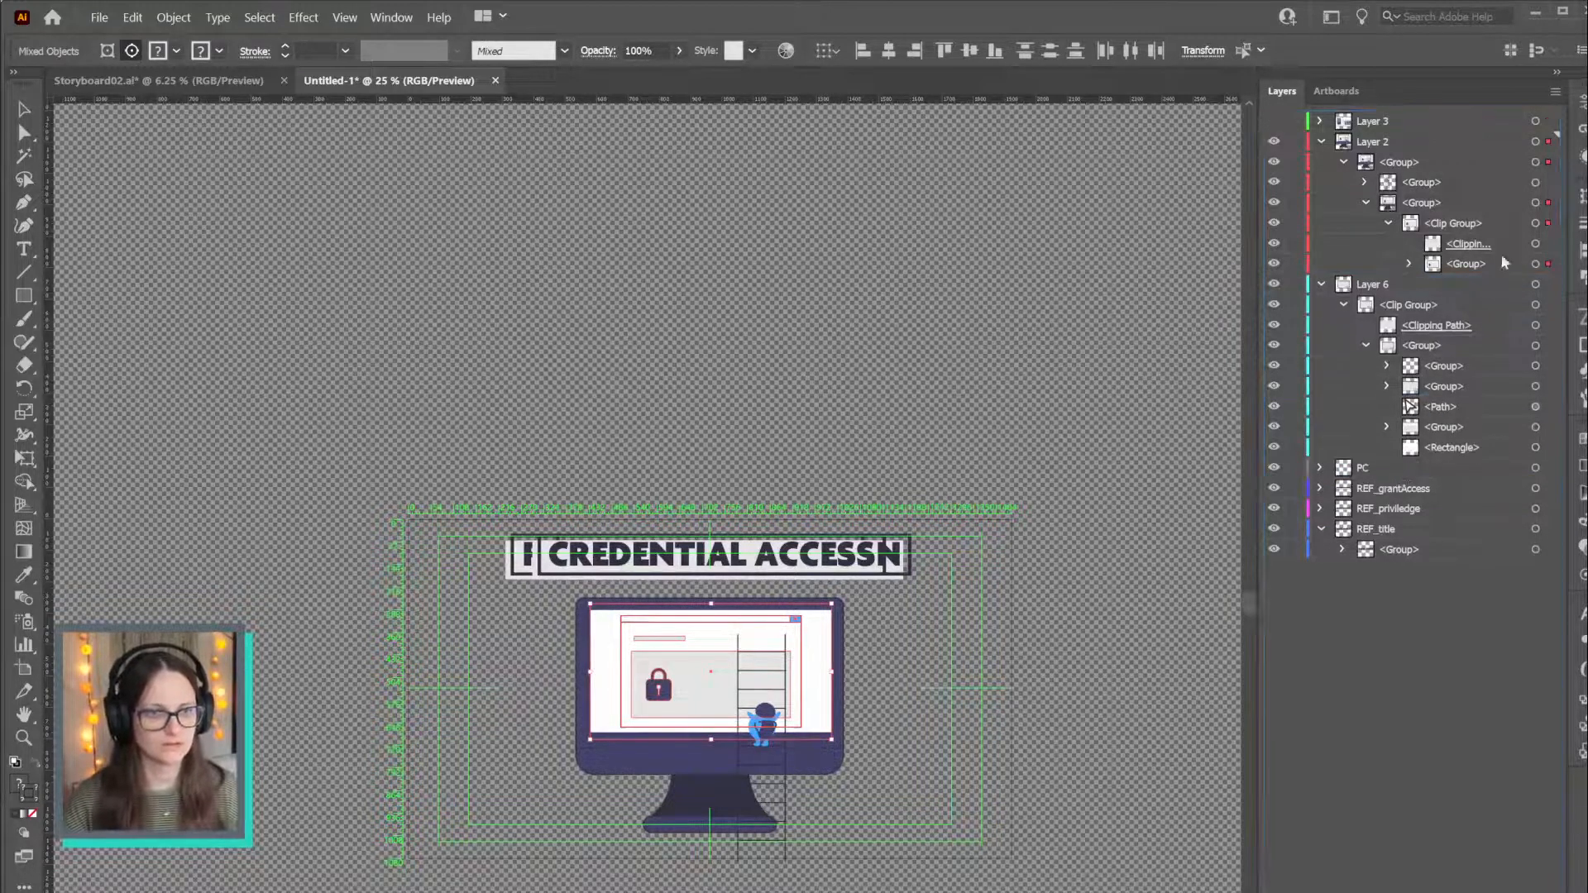
Try to copy the white screen rectangle from Layer 2's clip group into the PC layer
{"action": "left_click", "coordinate": [1409, 264]}
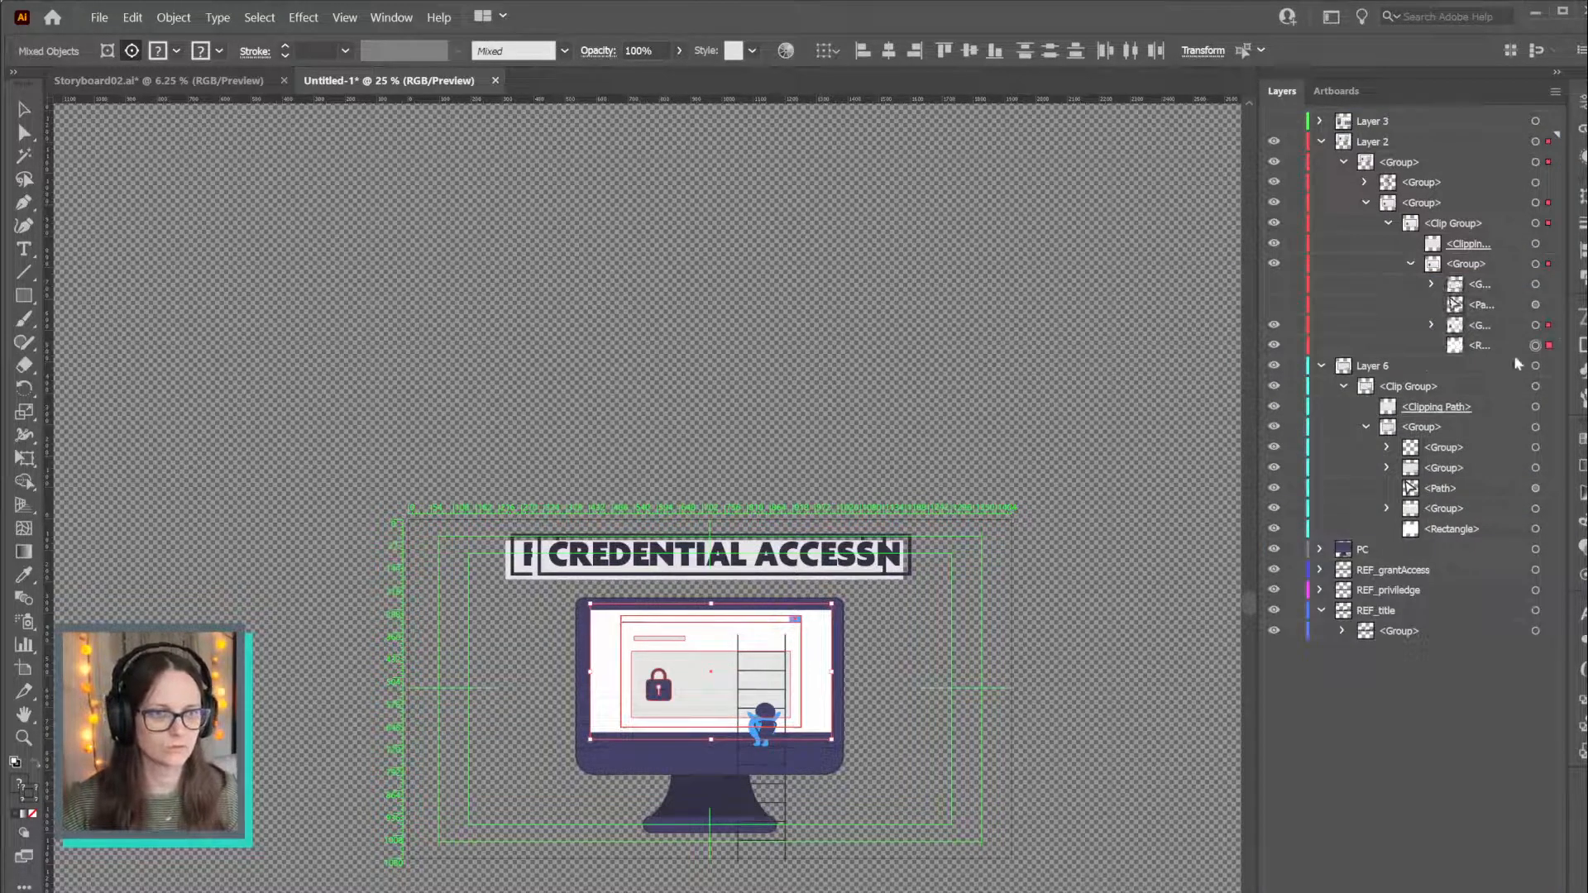
{"action": "left_click", "coordinate": [1535, 346]}
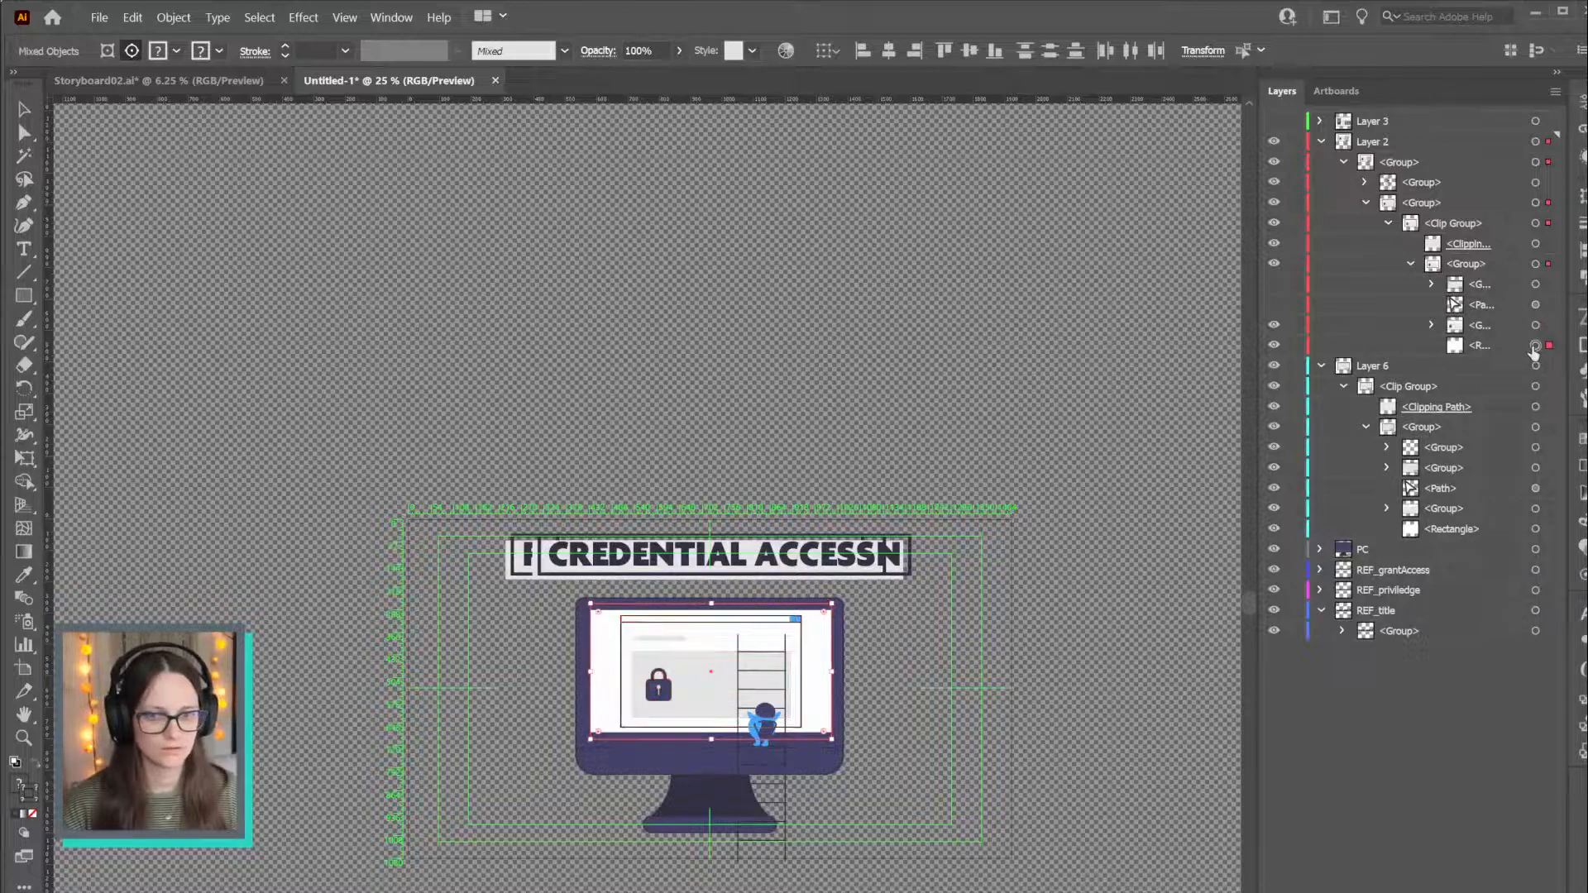
{"action": "left_click", "coordinate": [1472, 346]}
{"action": "left_click", "coordinate": [1361, 548]}
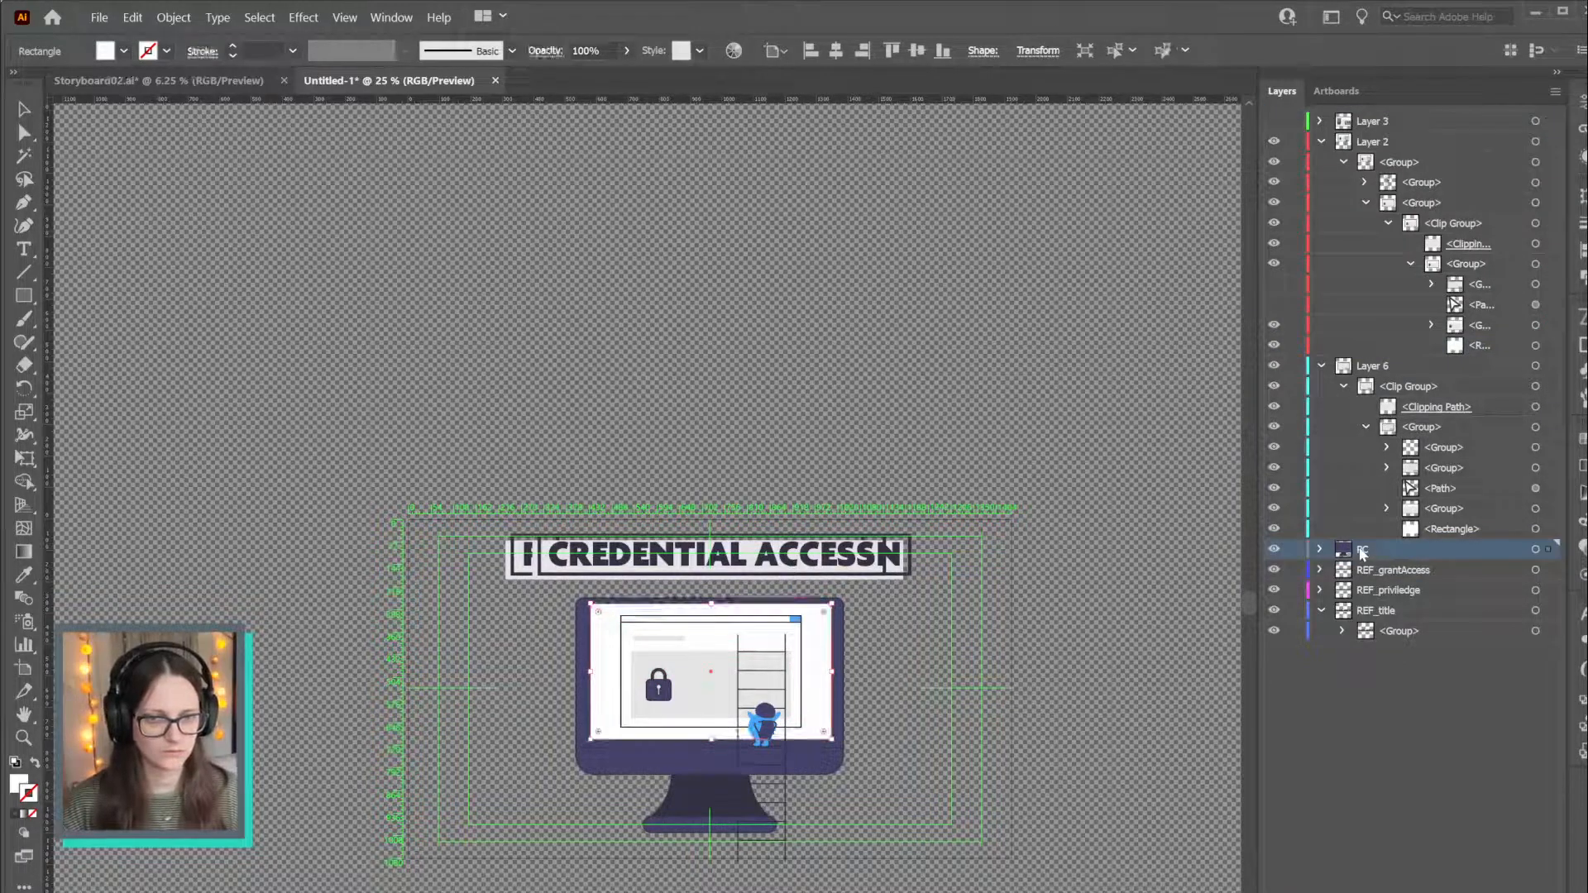
Hide Layer 2, collapse the contents of Layer 2 and REF_title, and expand Layer 6 after checking its visible artwork
{"action": "left_click", "coordinate": [1535, 244]}
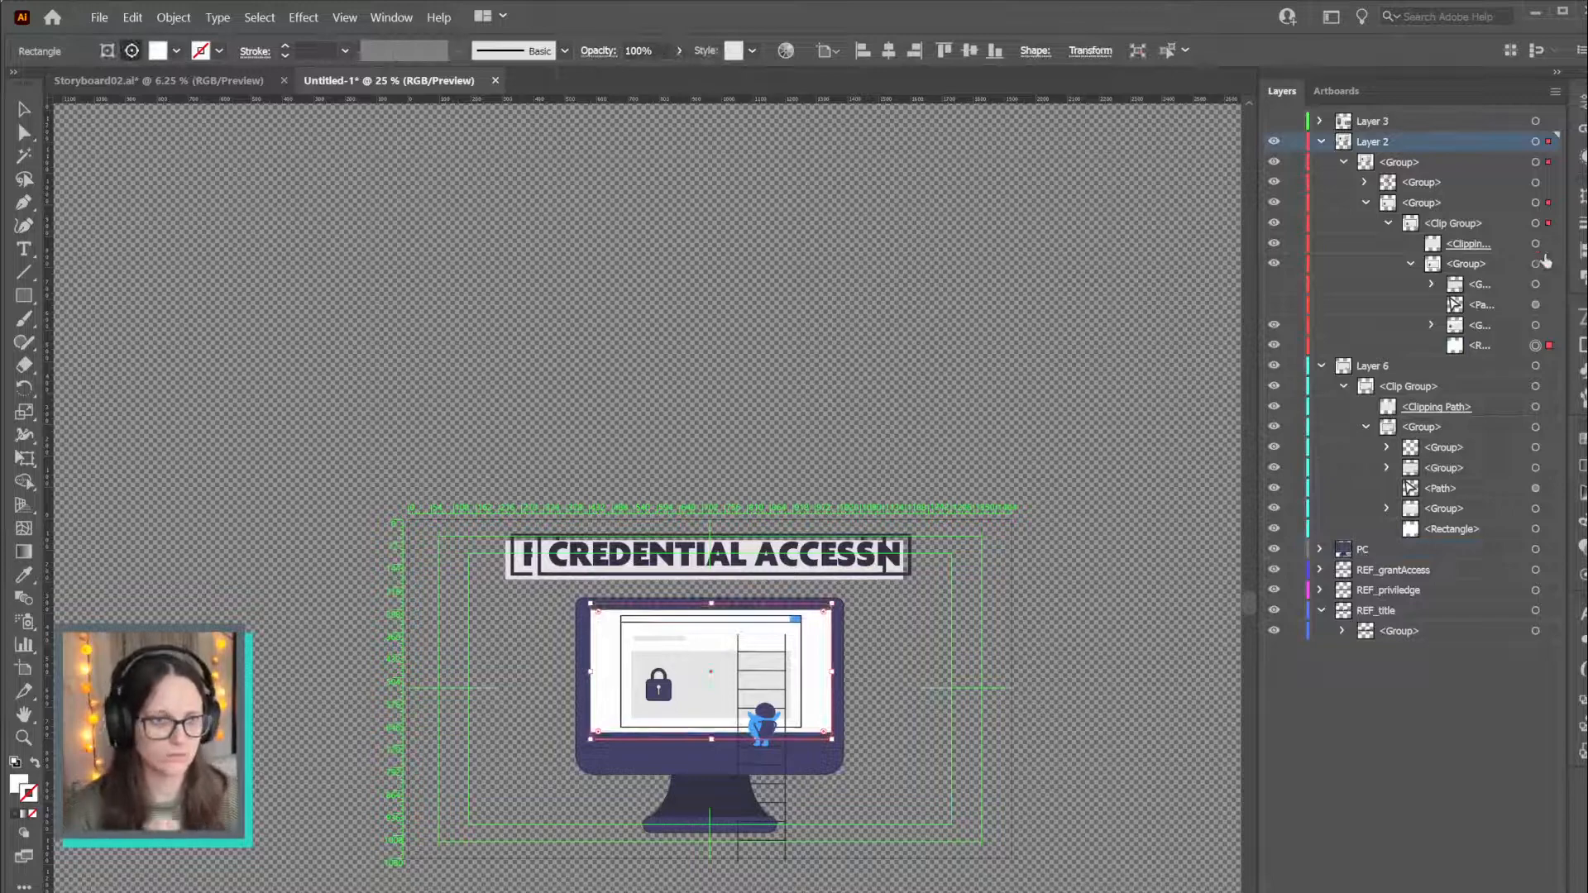
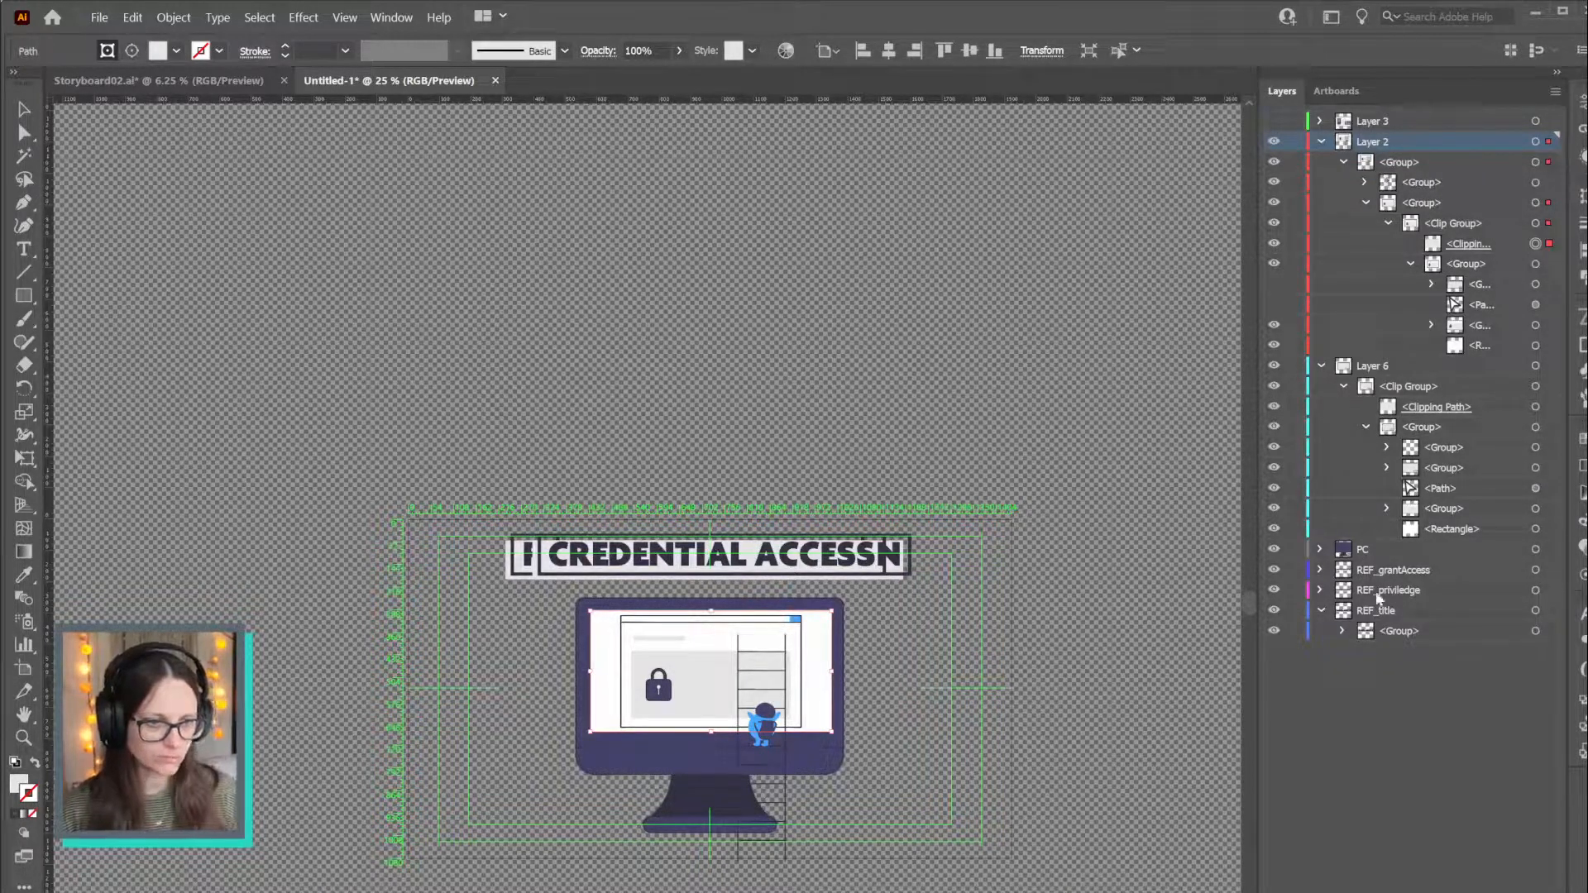
{"action": "left_click", "coordinate": [1323, 610]}
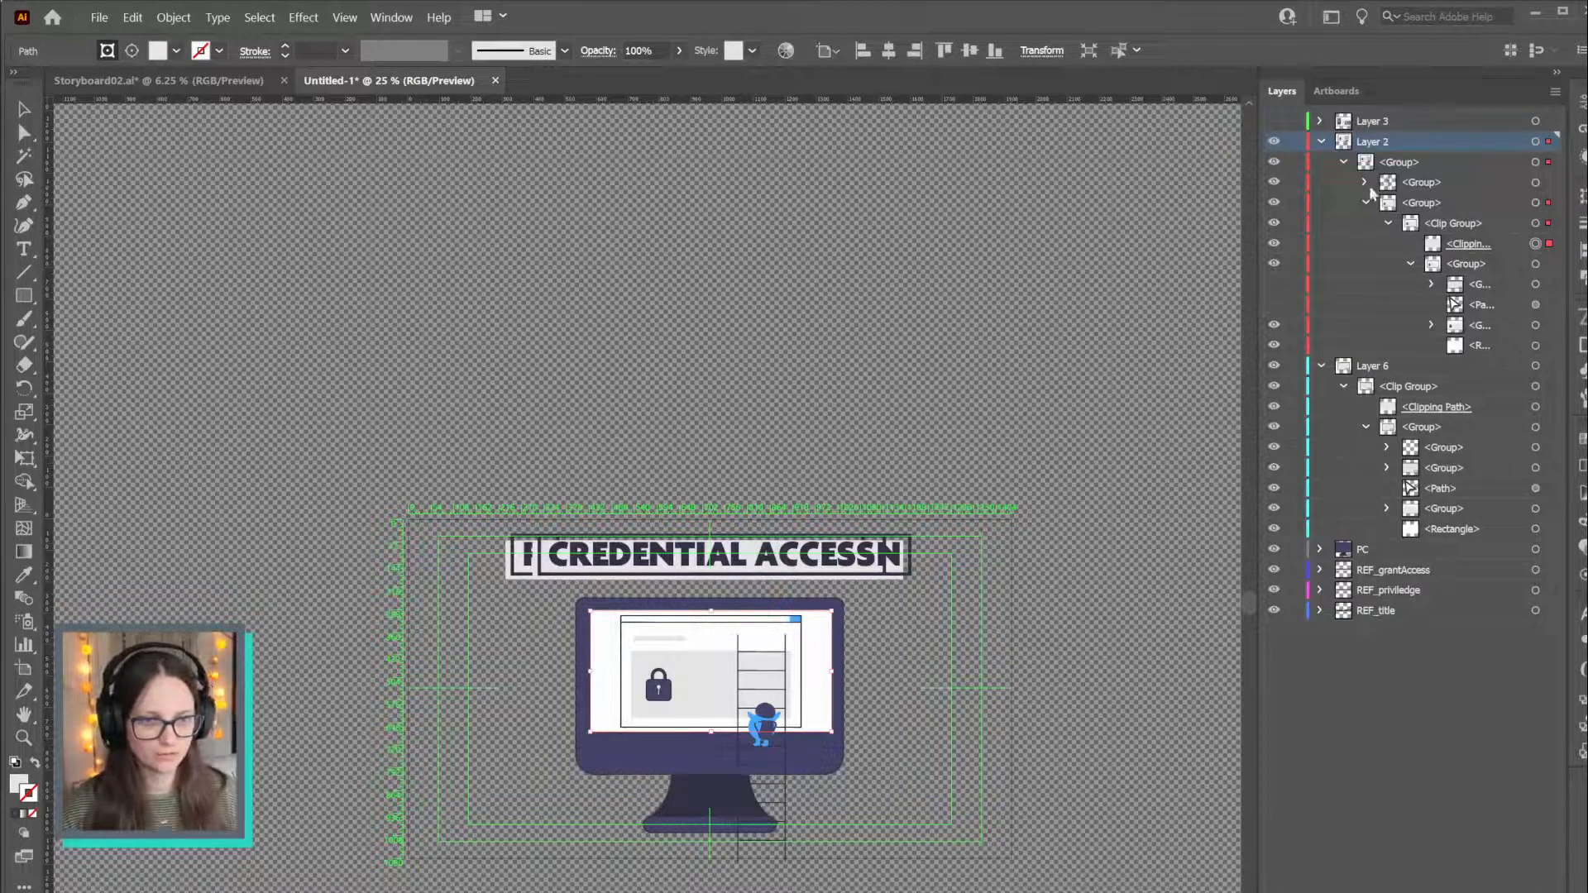
{"action": "left_click", "coordinate": [1344, 162]}
{"action": "left_click", "coordinate": [1321, 141]}
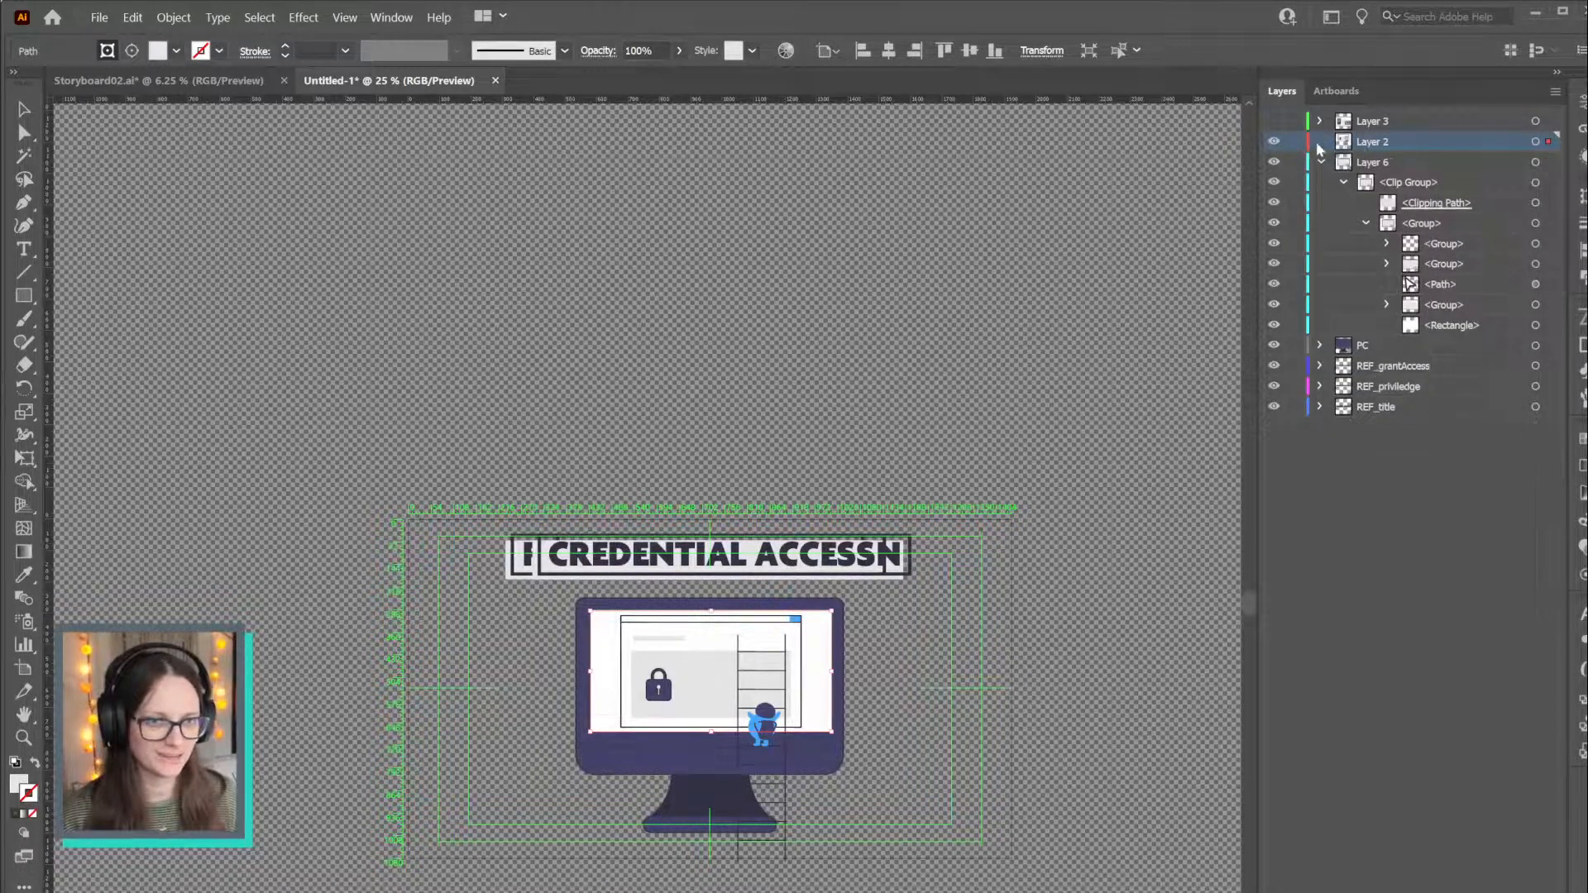
{"action": "left_click", "coordinate": [1274, 142]}
{"action": "left_click", "coordinate": [1322, 162]}
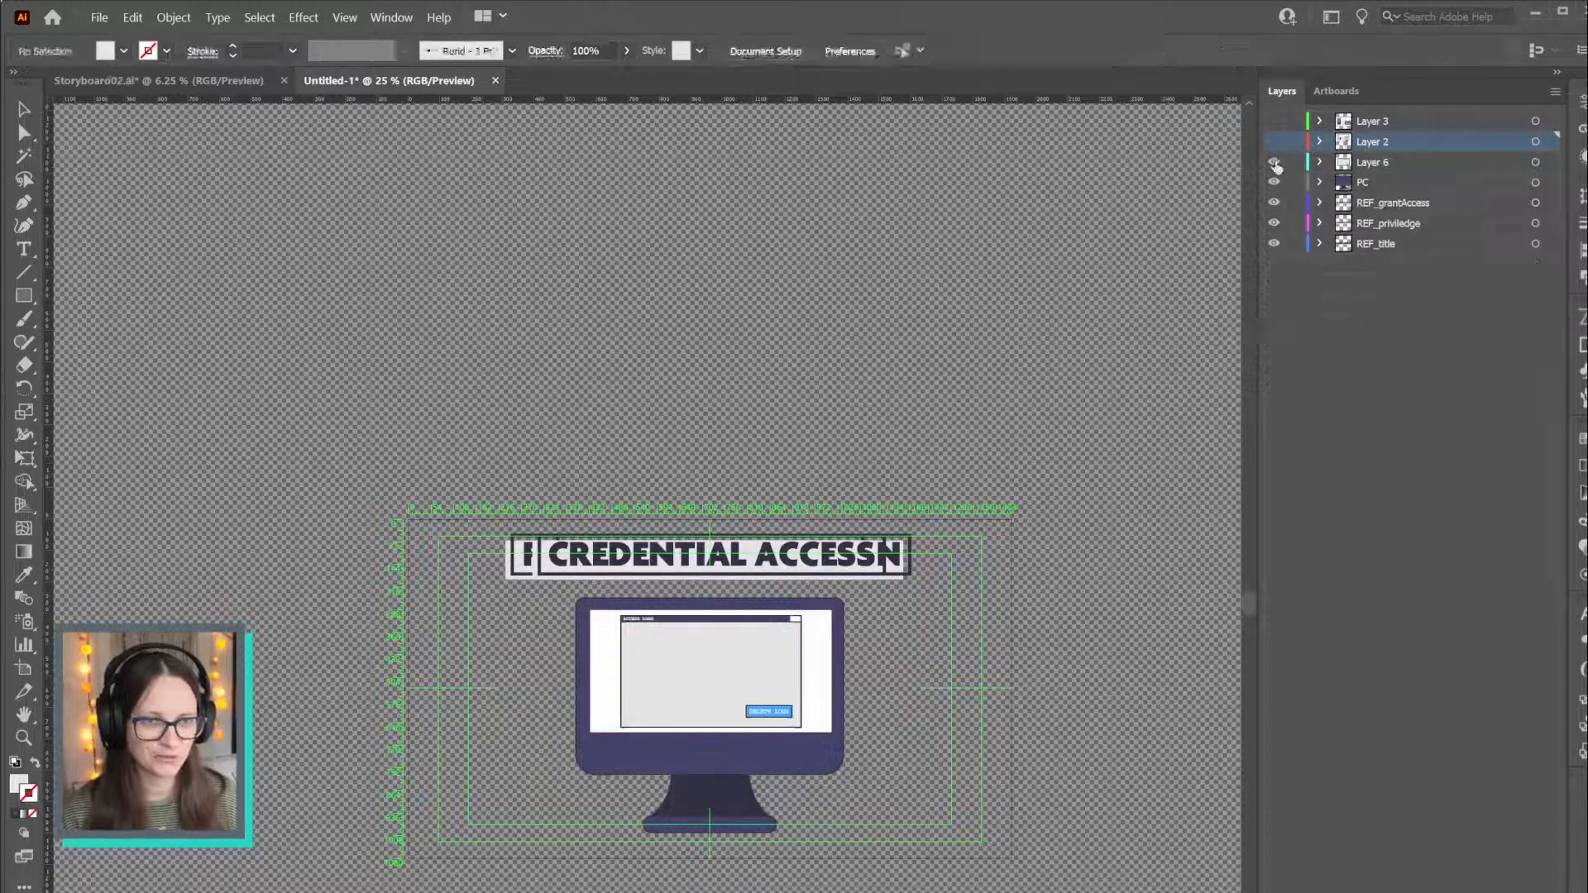
{"action": "left_click", "coordinate": [1274, 162]}
{"action": "left_click", "coordinate": [1274, 162]}
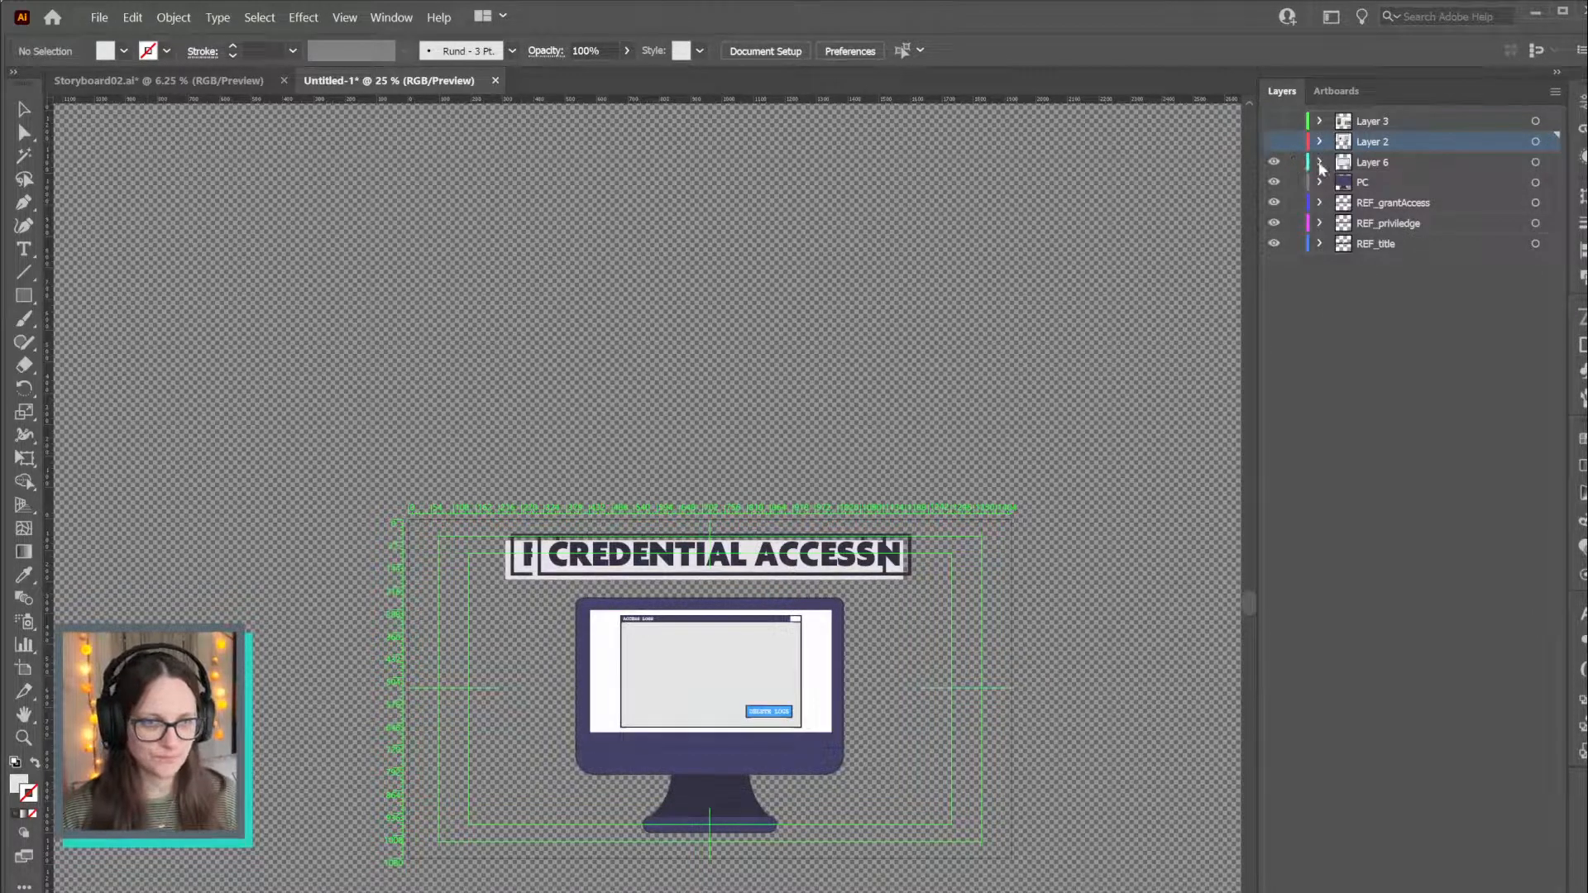
{"action": "left_click", "coordinate": [1321, 163]}
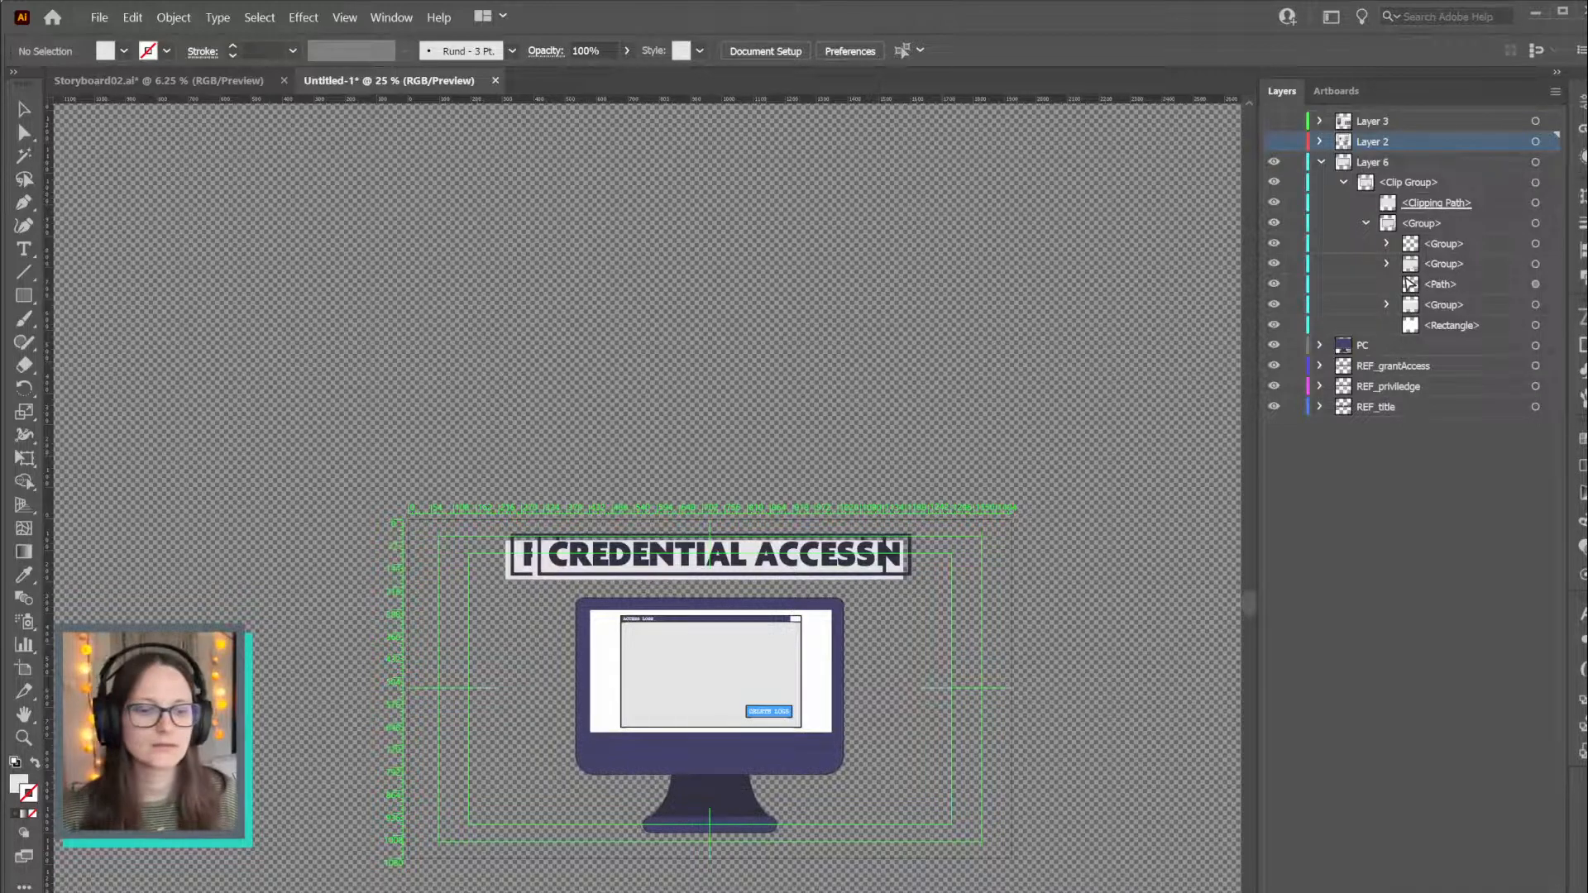
Copy the filled Access Logs window group from the monitor in the first row's third frame of Storyboard02.ai
{"action": "left_click", "coordinate": [157, 80]}
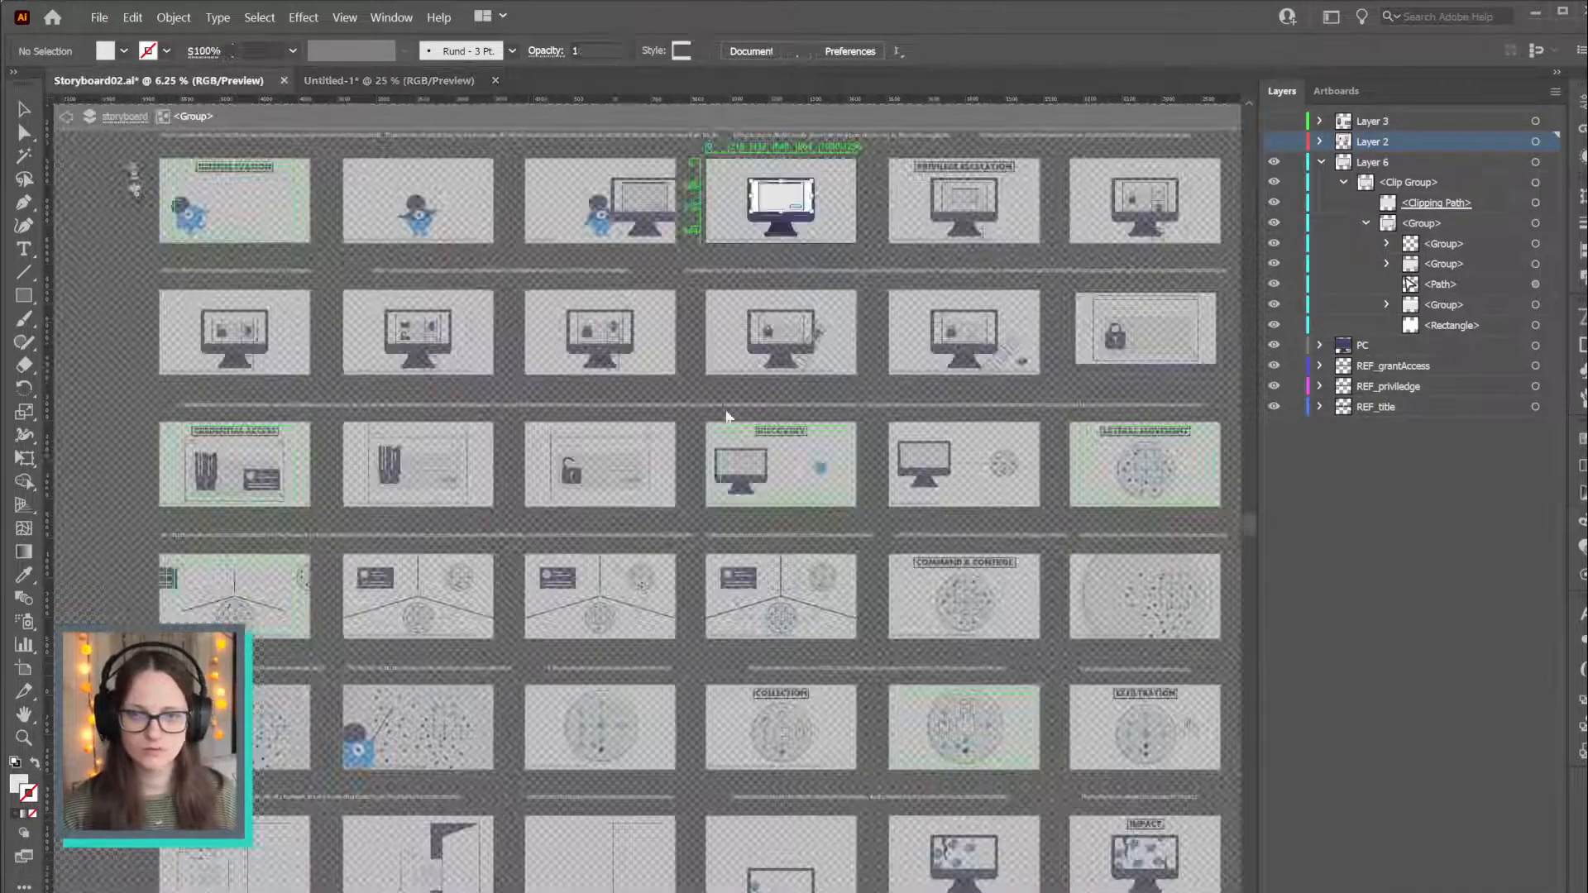
{"action": "double_click", "coordinate": [696, 253]}
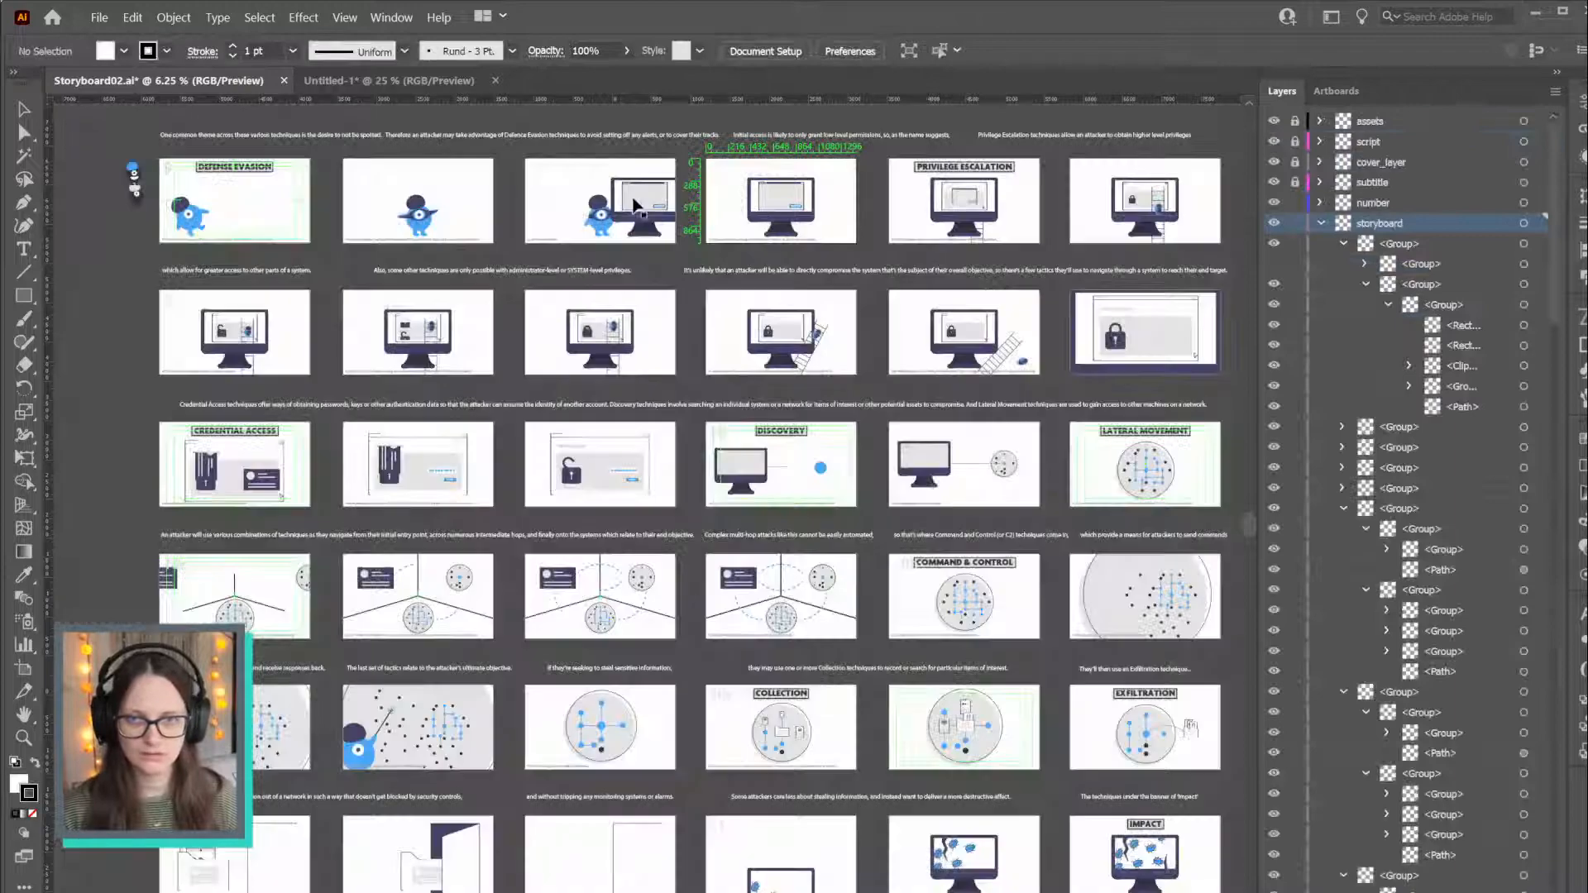
{"action": "double_click", "coordinate": [636, 205]}
{"action": "left_click", "coordinate": [672, 213]}
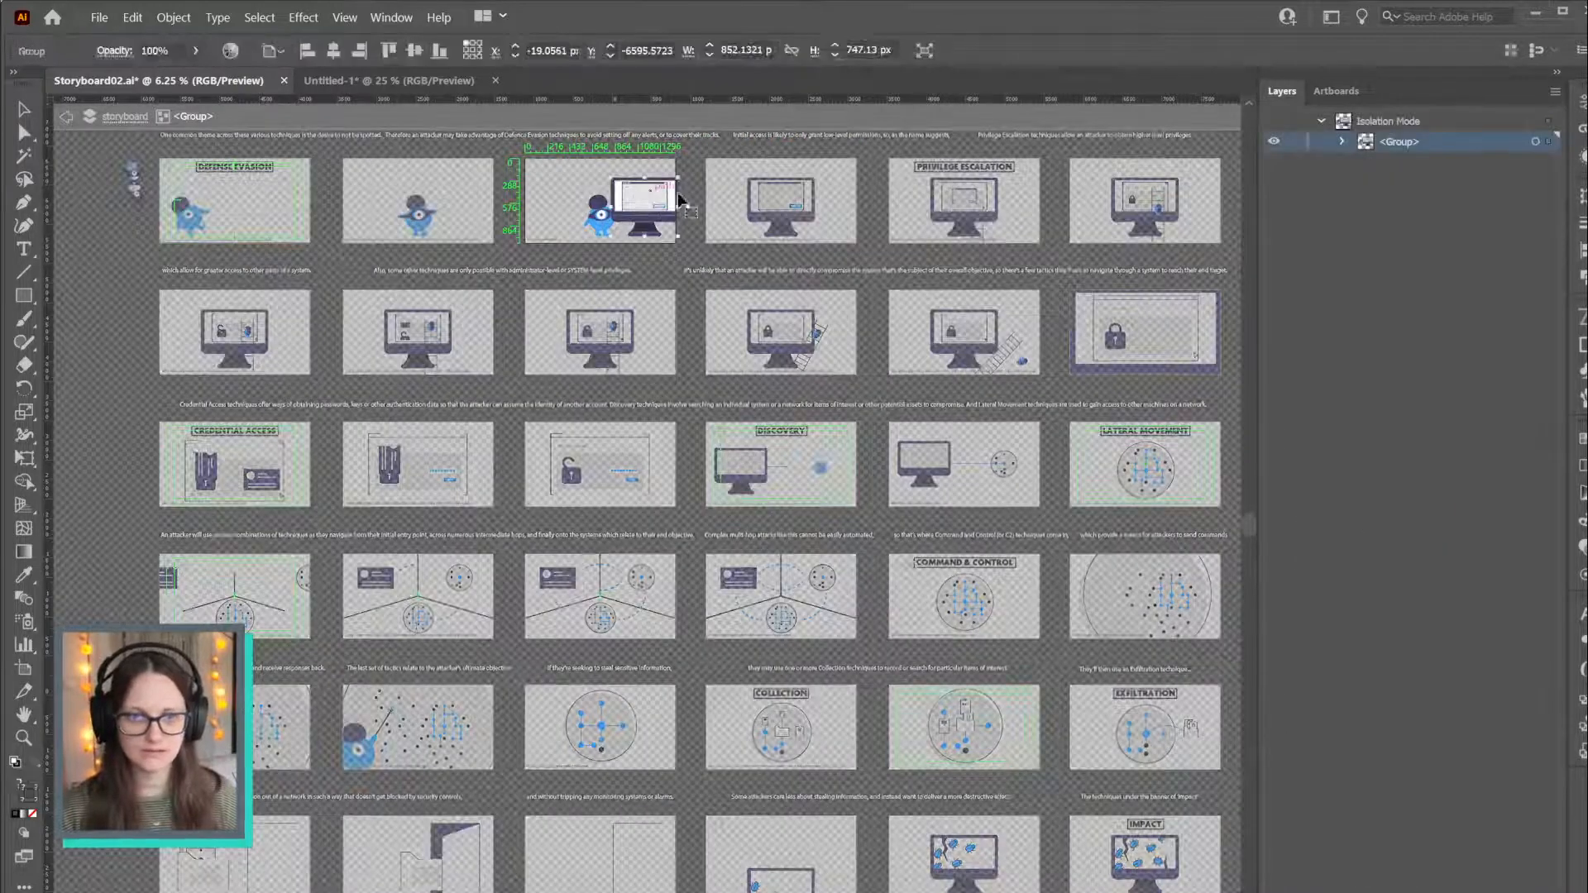
{"action": "scroll", "coordinate": [644, 196], "scroll_direction": "up", "scroll_amount": 7}
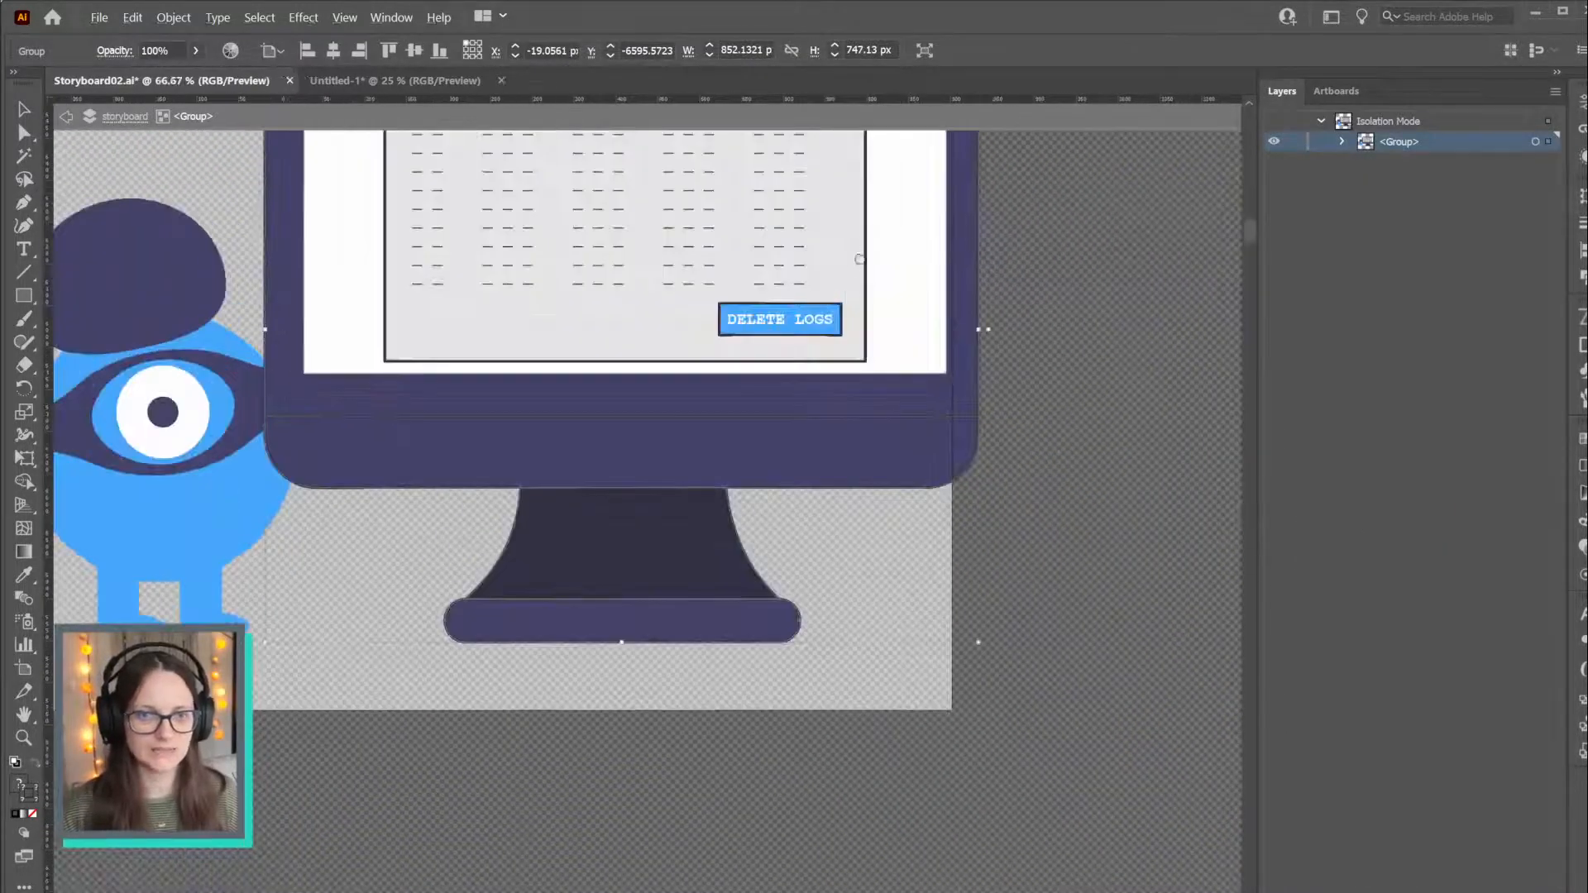
{"action": "left_click_drag", "start_coordinate": [859, 259], "coordinate": [821, 667]}
{"action": "left_click", "coordinate": [1345, 141]}
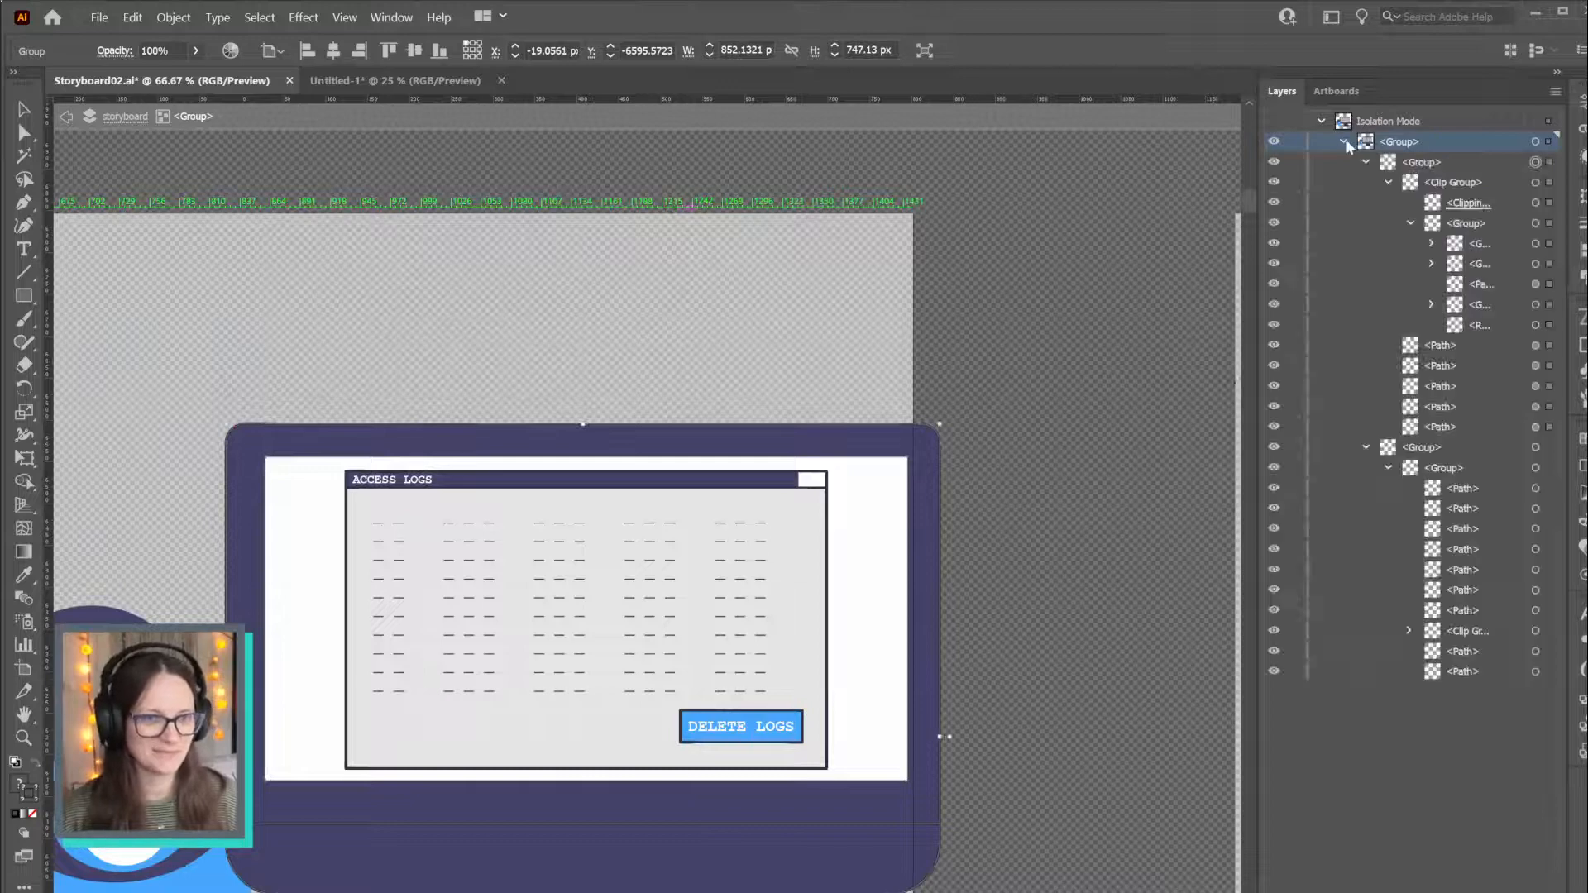
{"action": "left_click", "coordinate": [1535, 265]}
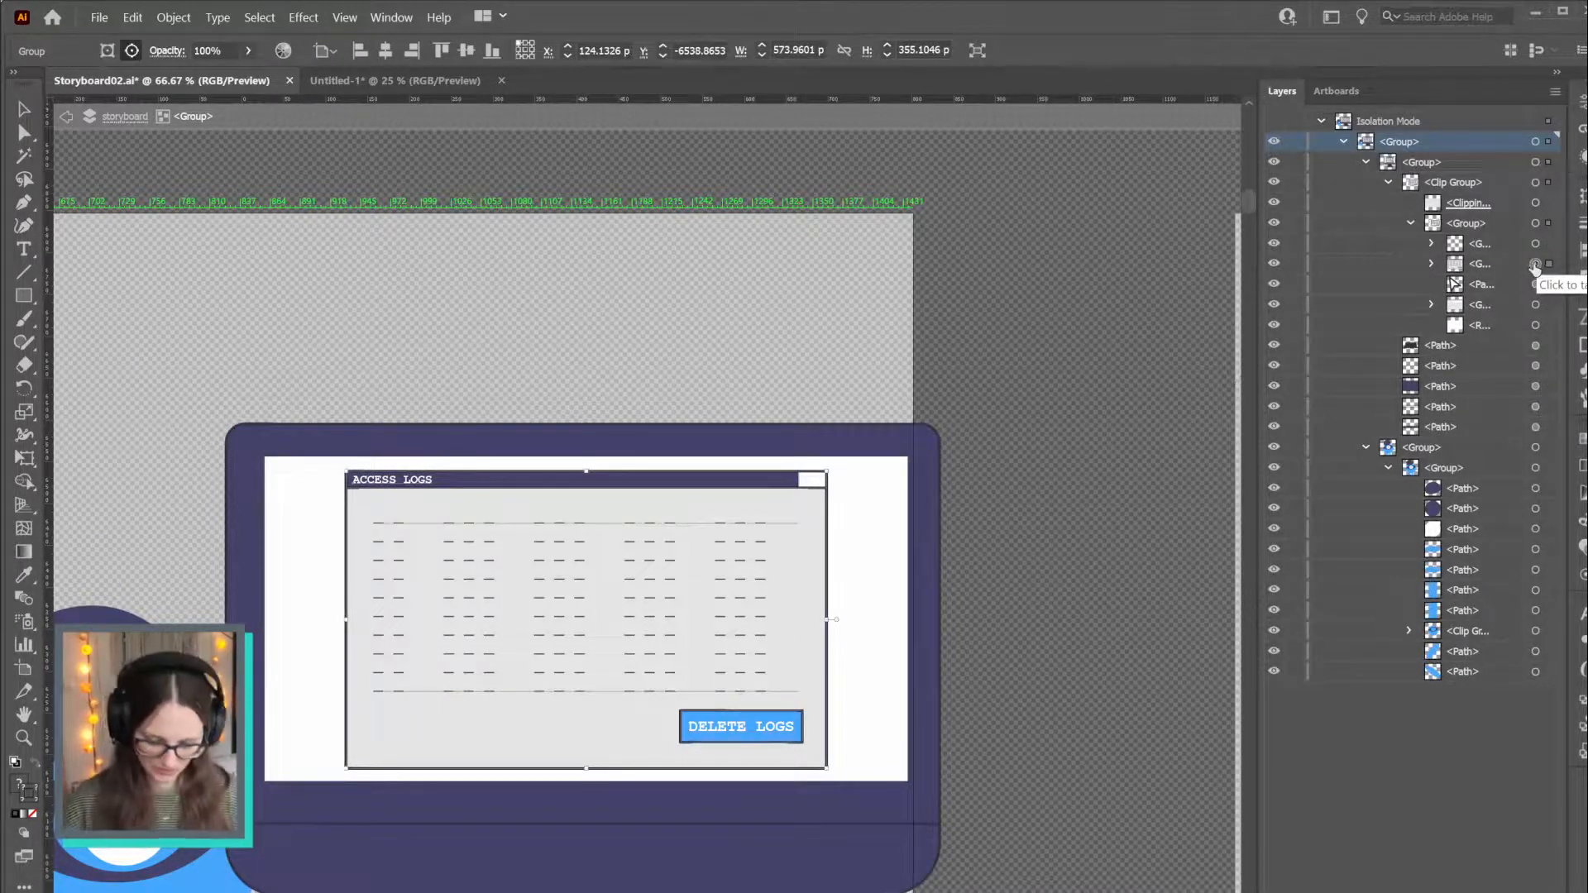
Paste the filled Access Logs window into the group inside Layer 6's clip group in Untitled-1
{"action": "left_click", "coordinate": [385, 82]}
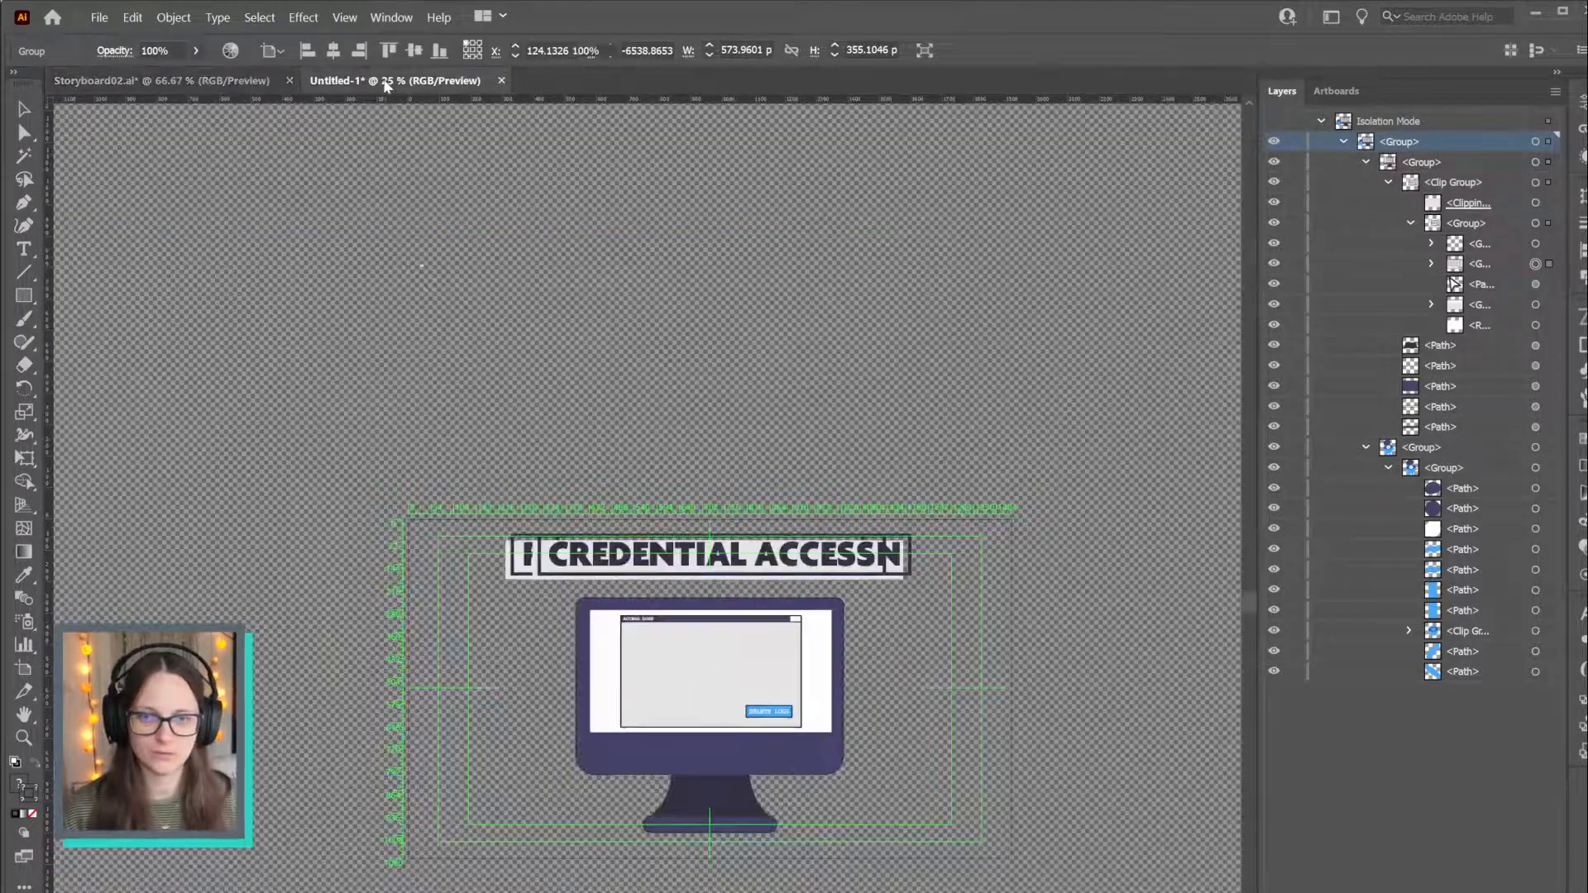
{"action": "scroll", "coordinate": [728, 664], "scroll_direction": "up", "scroll_amount": 4}
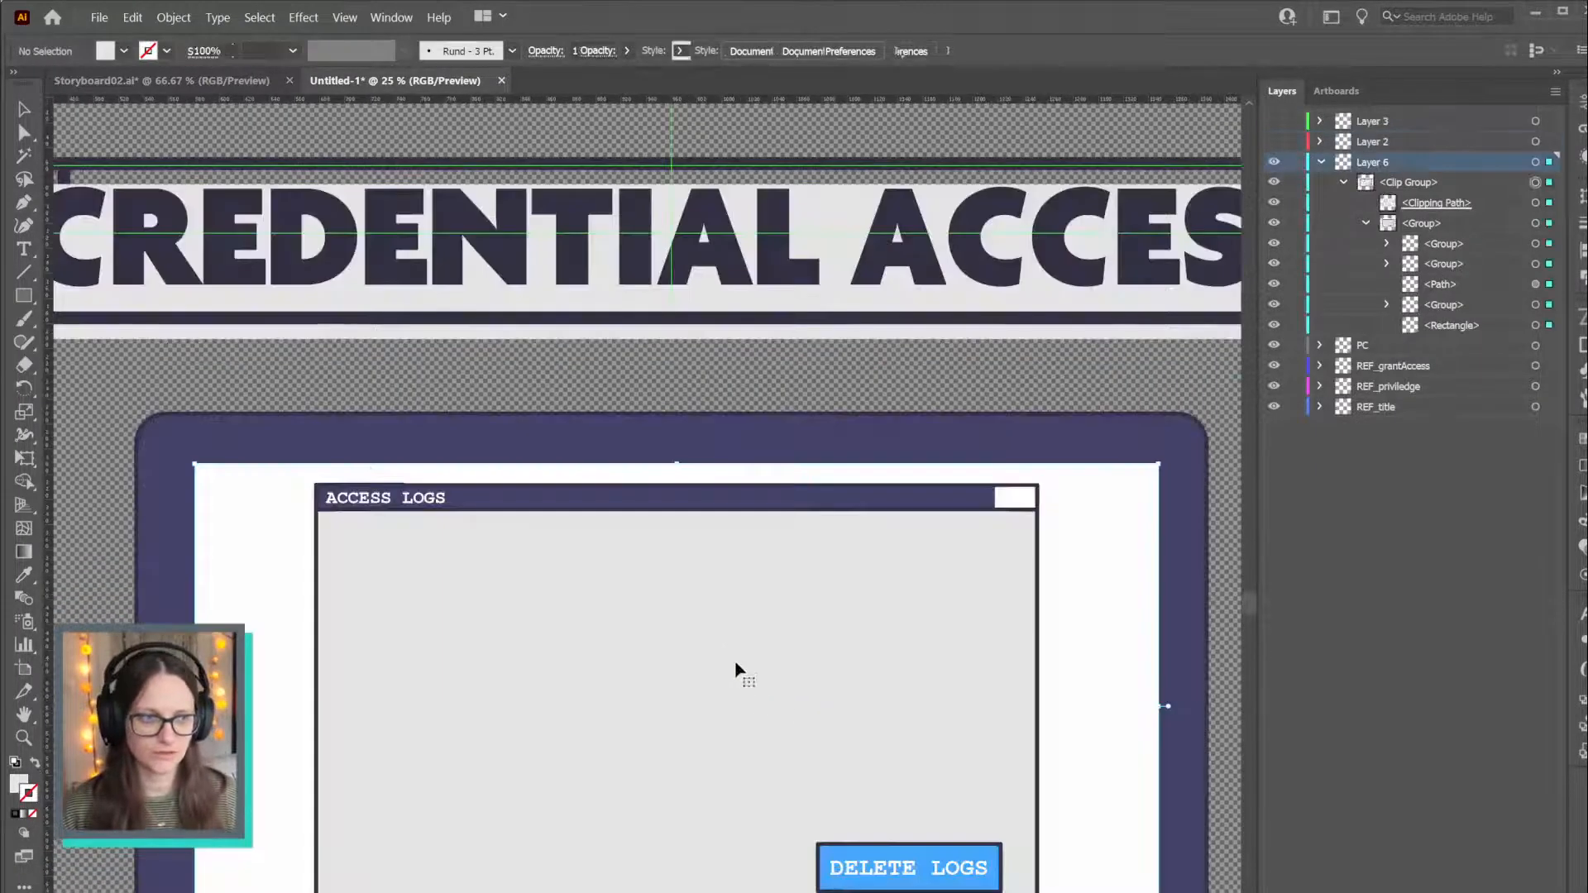
{"action": "scroll", "coordinate": [762, 579], "scroll_direction": "down", "scroll_amount": 4}
{"action": "double_click", "coordinate": [795, 469]}
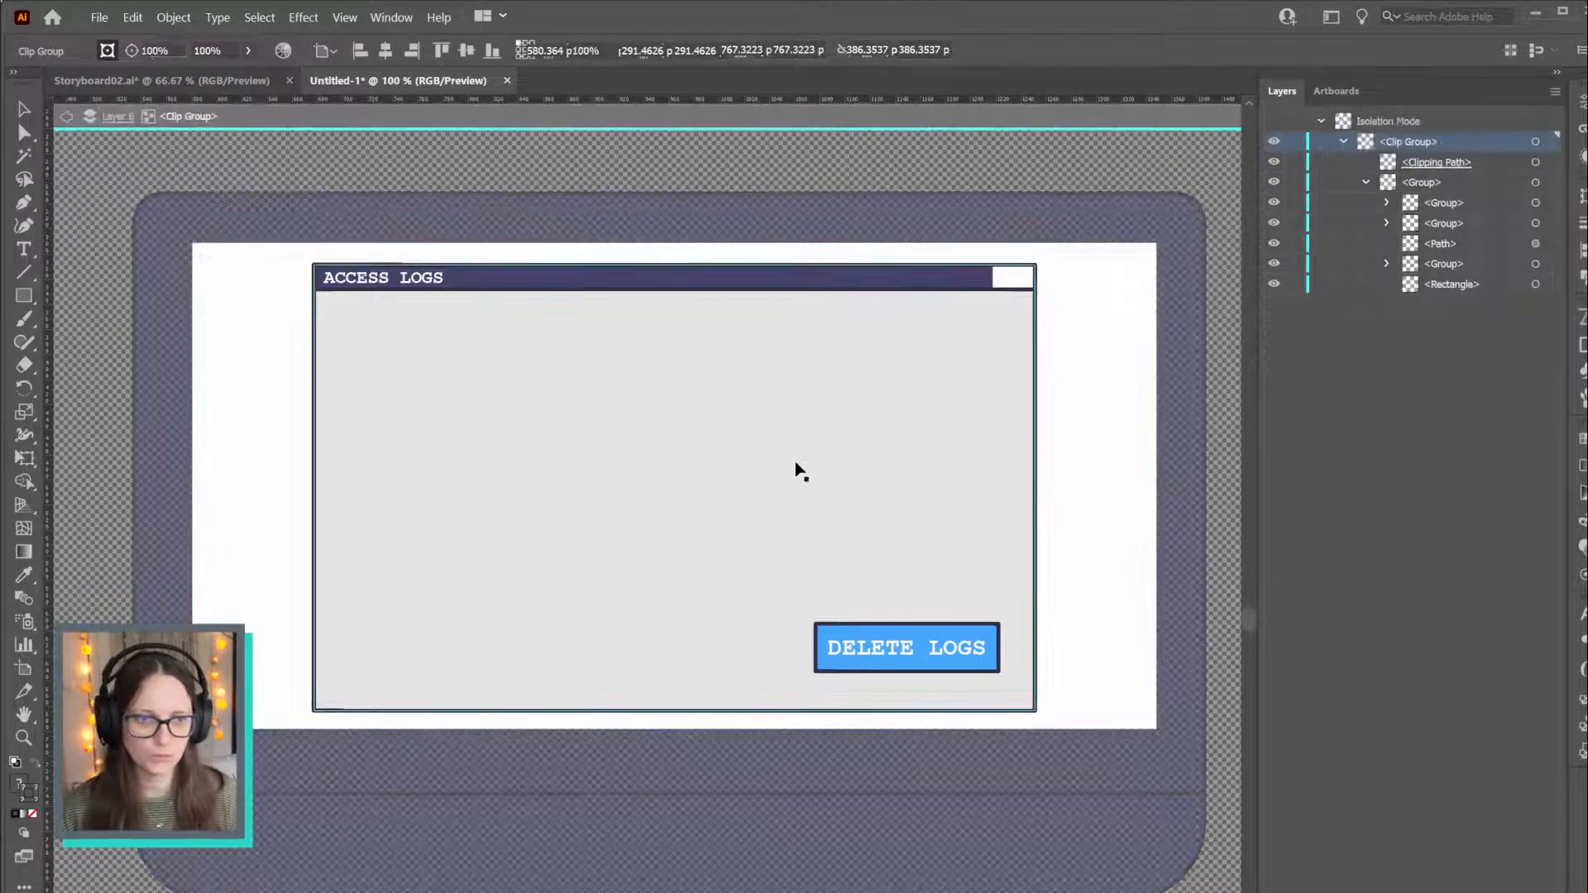
{"action": "double_click", "coordinate": [908, 419]}
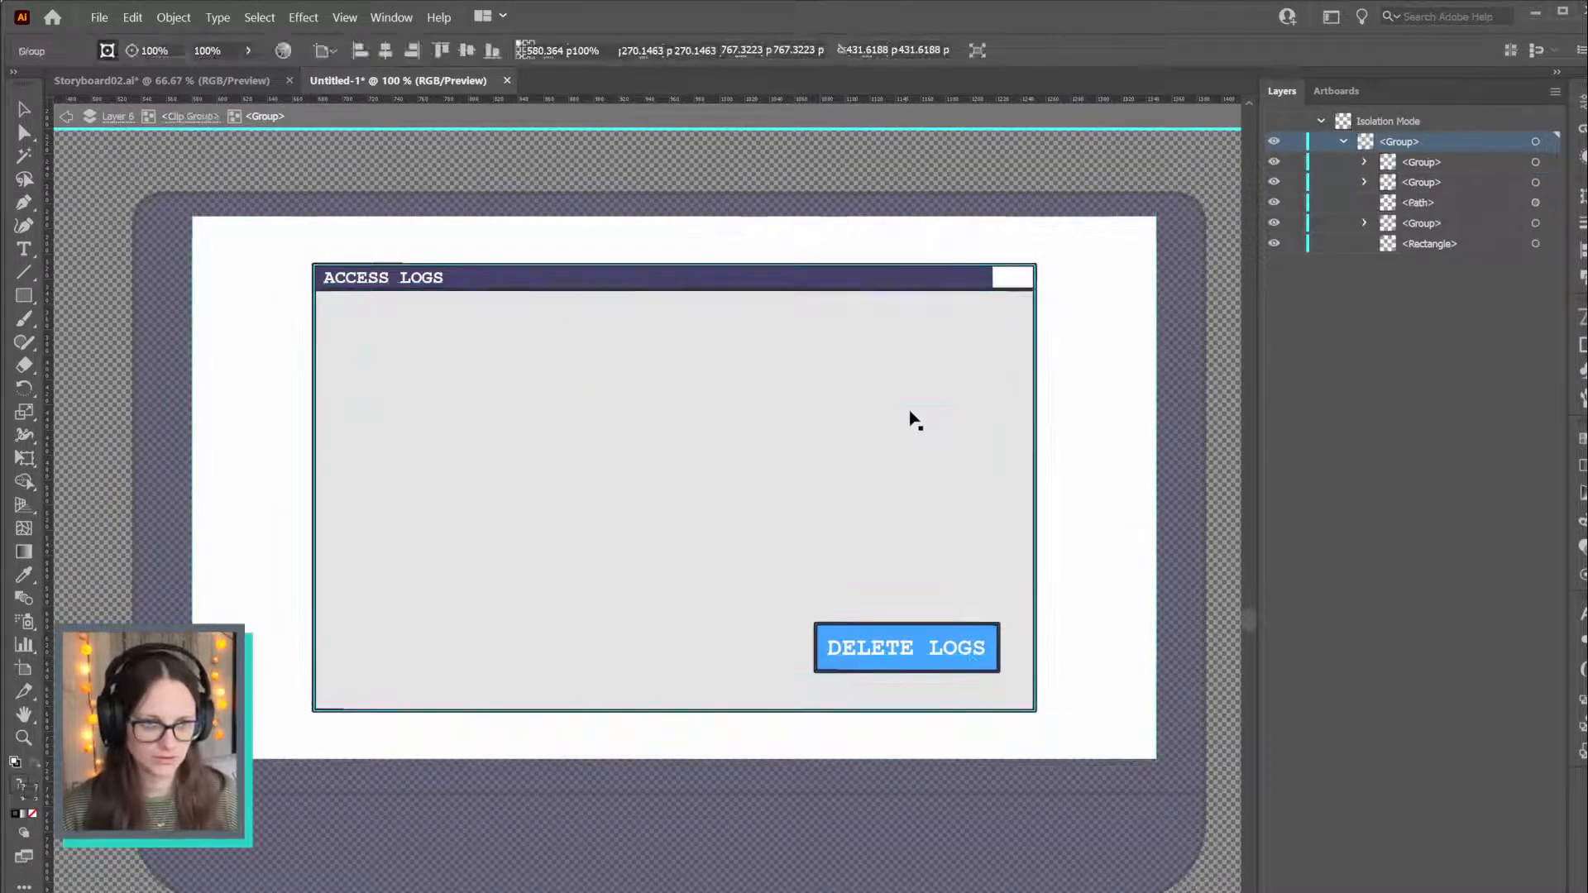
{"action": "key", "text": "ctrl+f"}
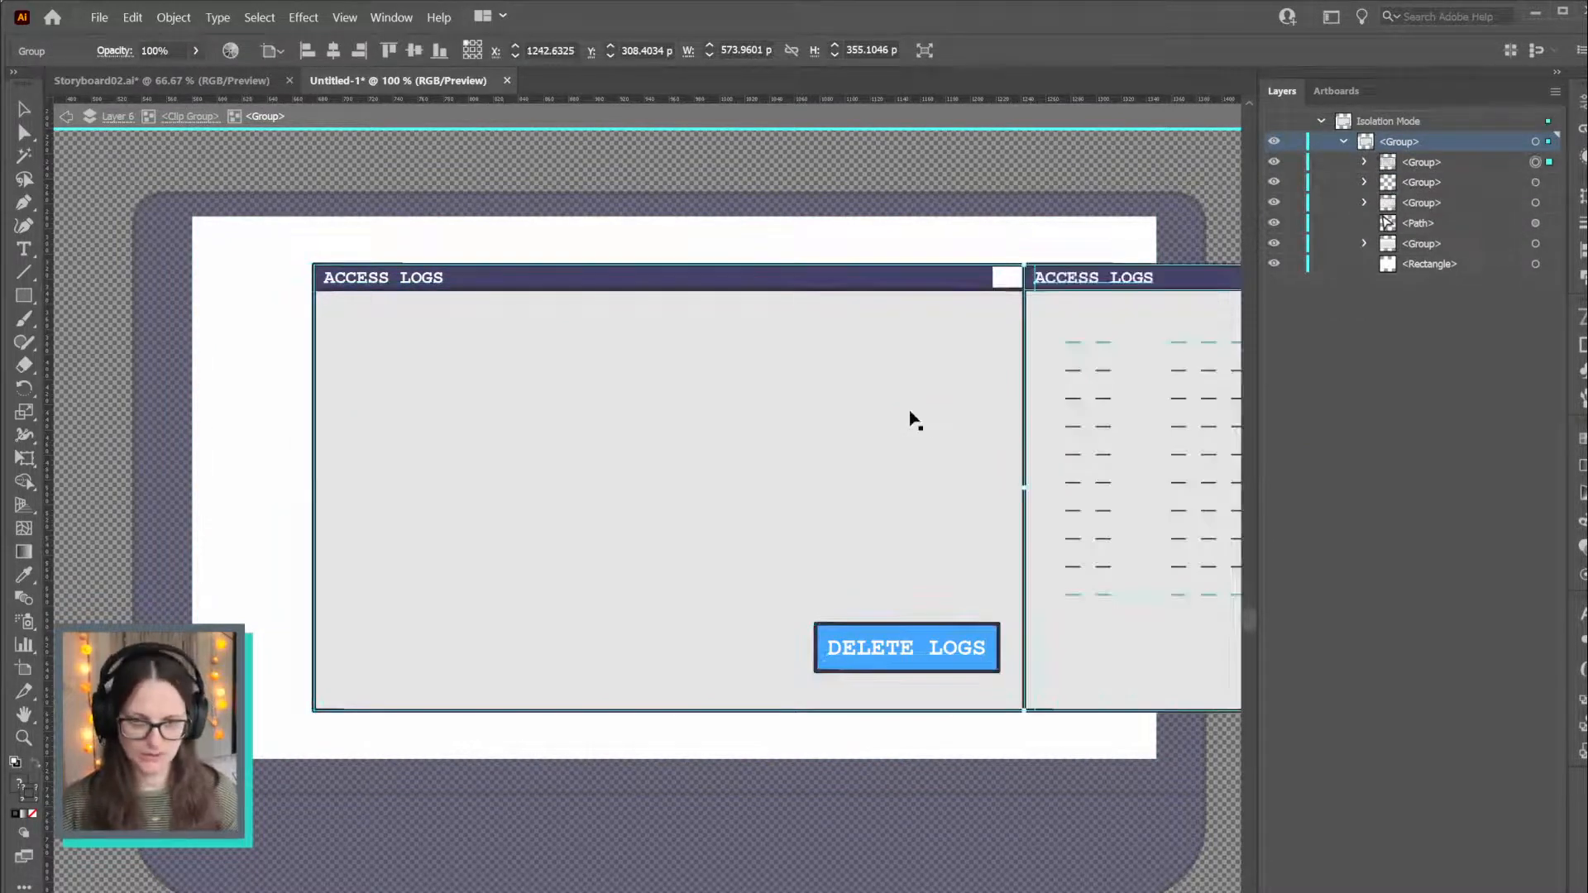
Align the pasted Access Logs window with the empty one by their horizontal and vertical centres
{"action": "left_click_drag", "start_coordinate": [1067, 408], "coordinate": [649, 425]}
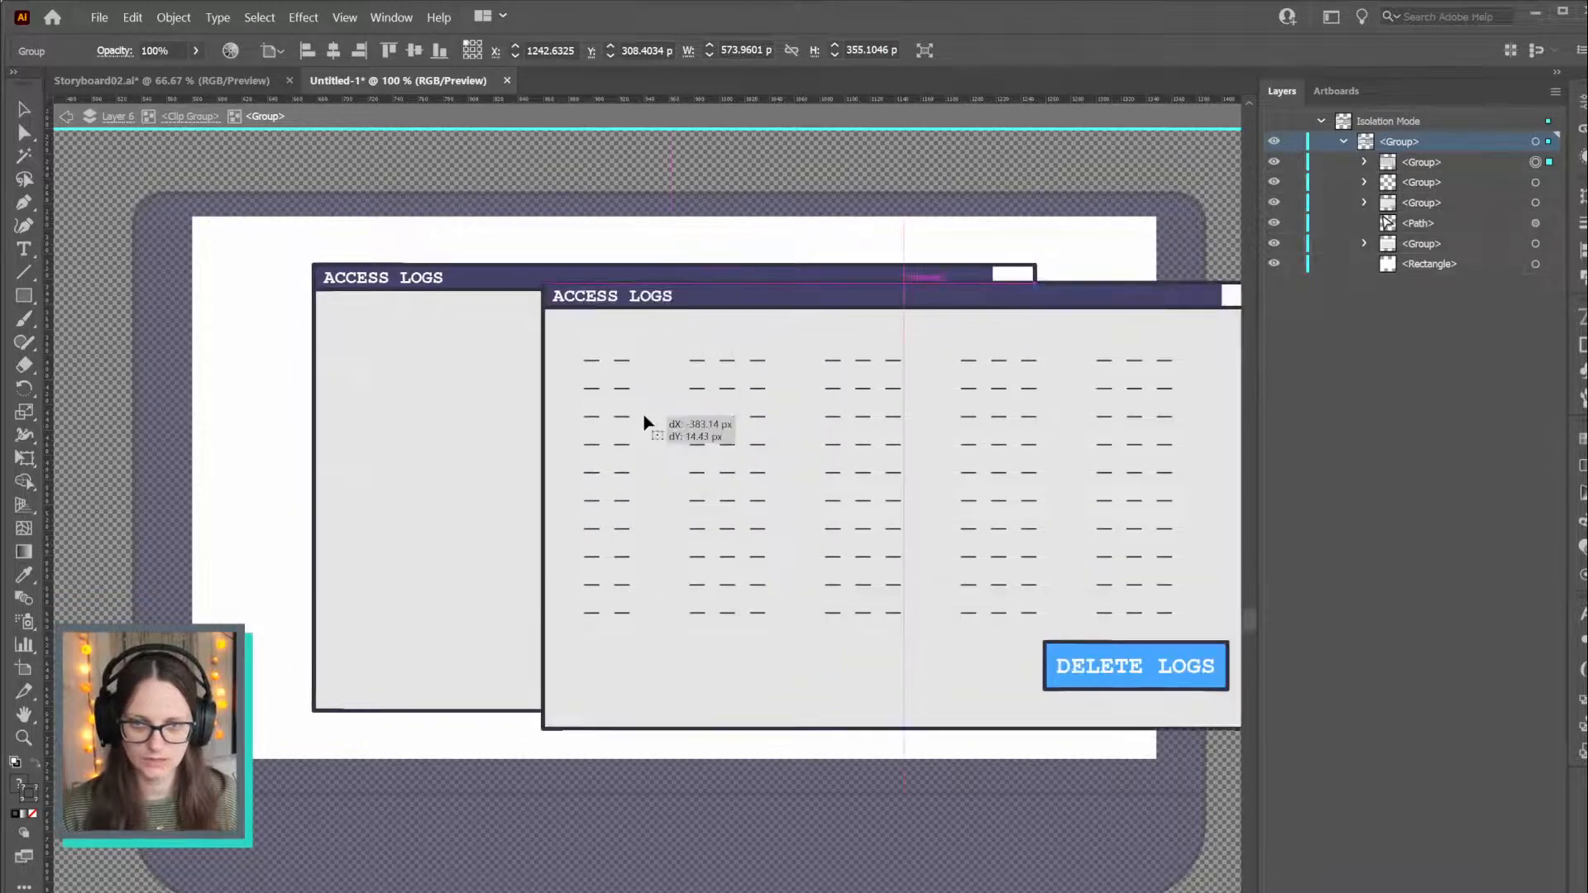
{"action": "left_click", "coordinate": [449, 397]}
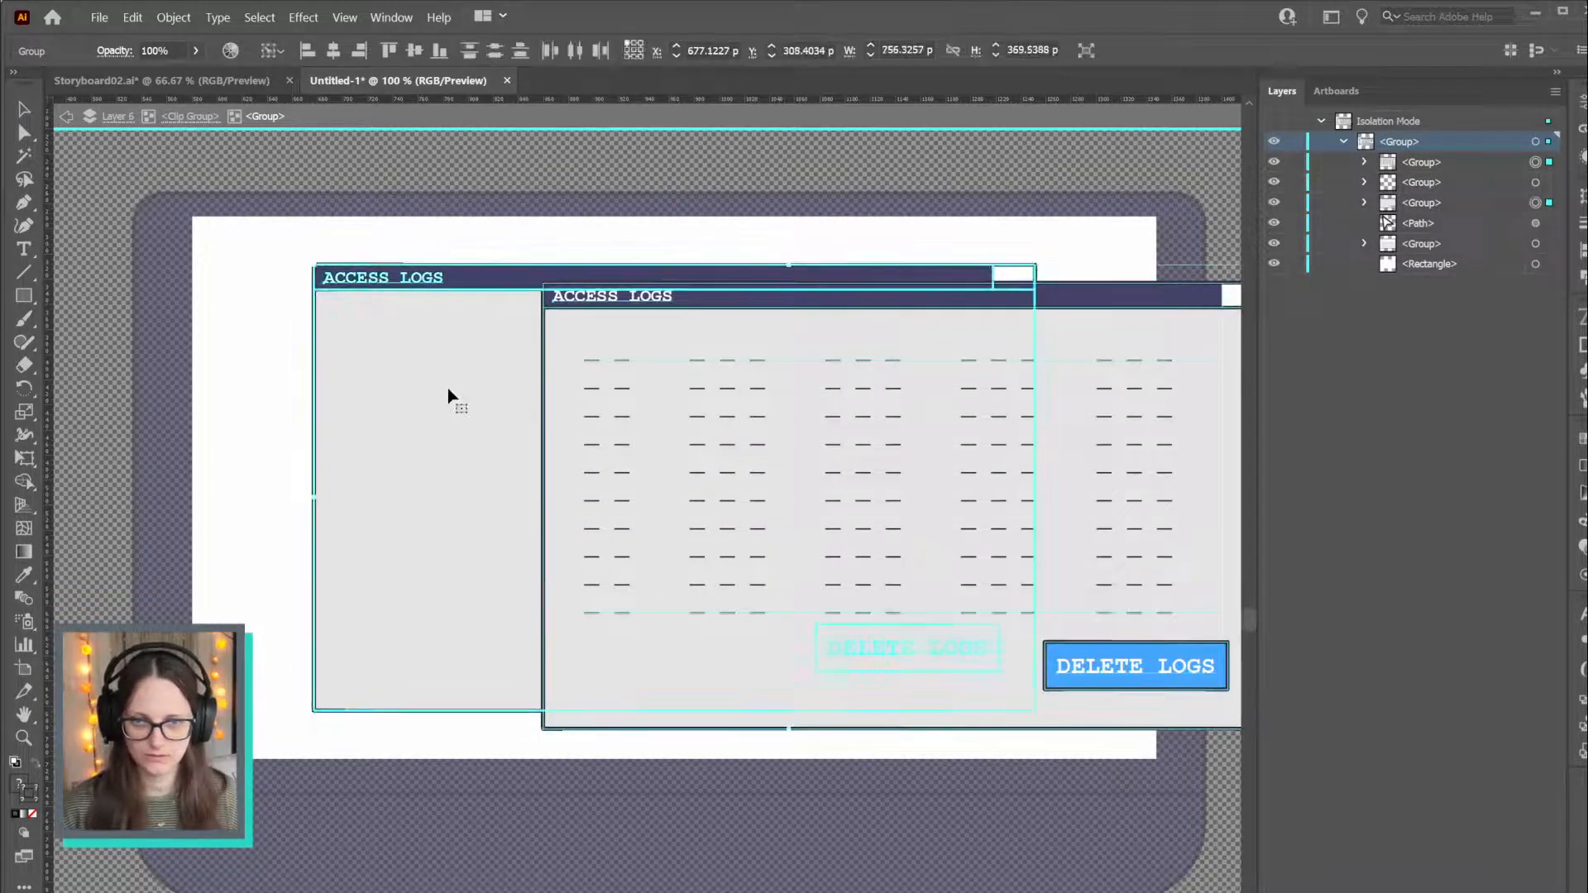
{"action": "left_click", "coordinate": [333, 50]}
{"action": "left_click", "coordinate": [414, 50]}
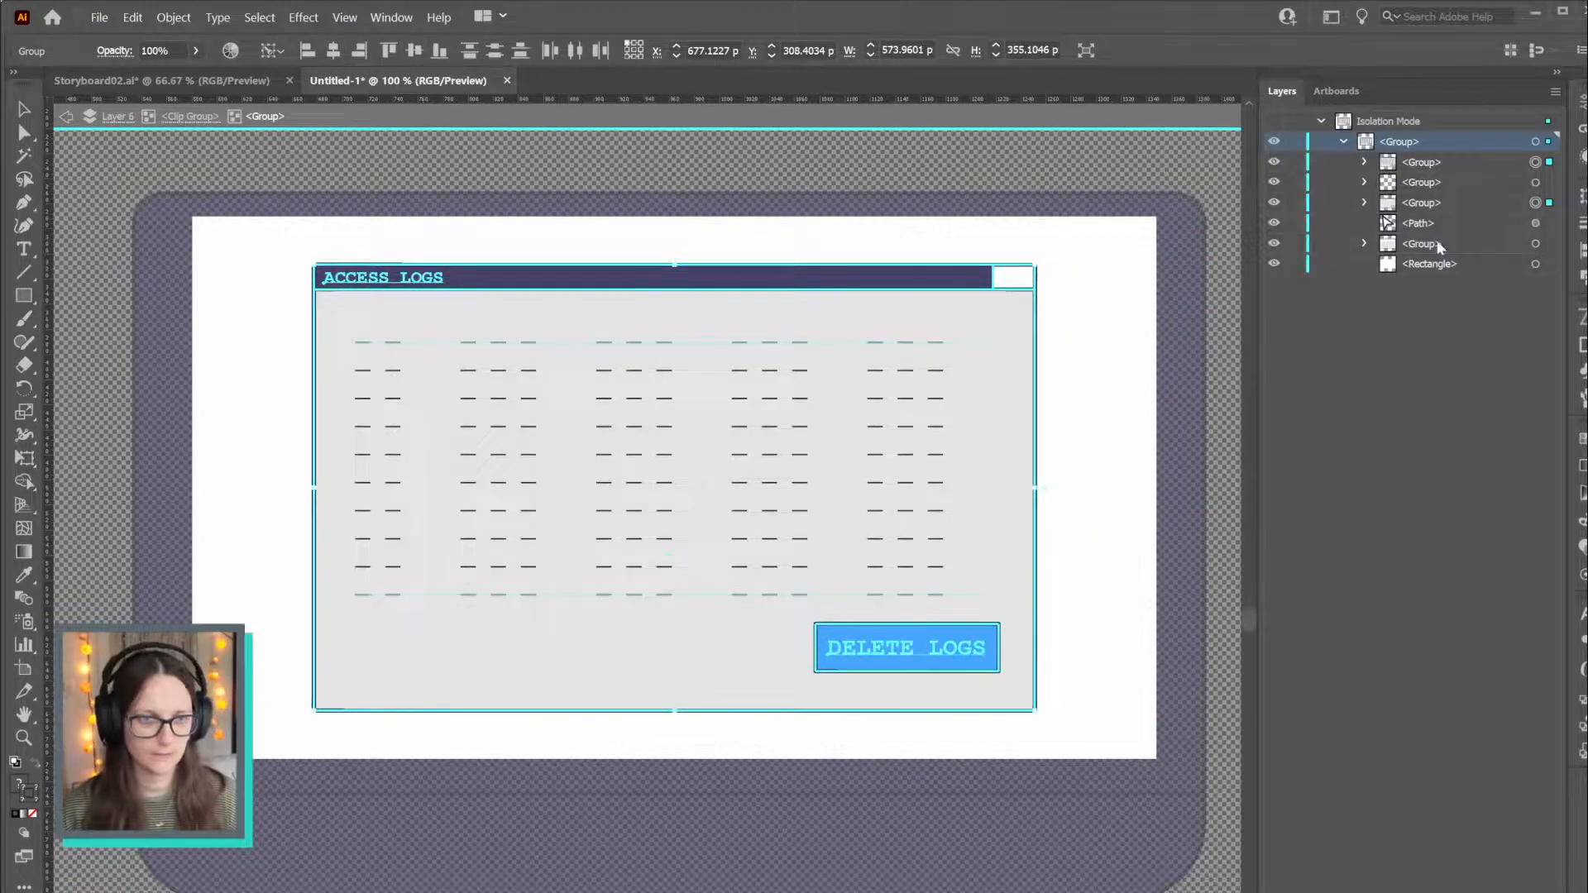
Delete the empty Access Logs window group beneath the filled one and exit isolation mode
{"action": "left_click", "coordinate": [1536, 203]}
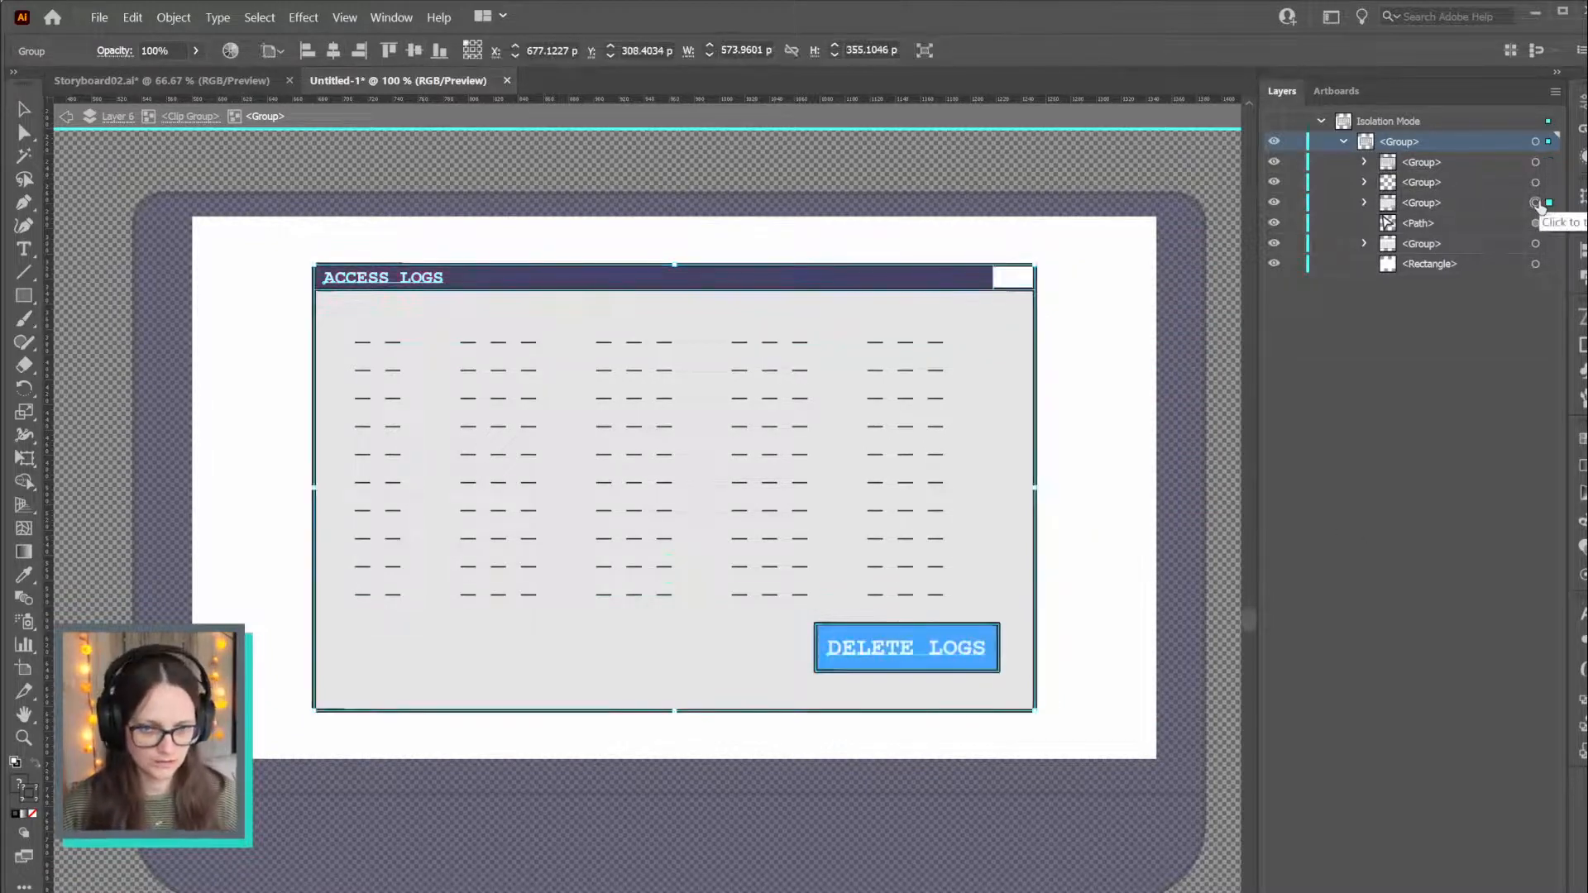
{"action": "key", "text": "Delete"}
{"action": "scroll", "coordinate": [877, 430], "scroll_direction": "down", "scroll_amount": 2}
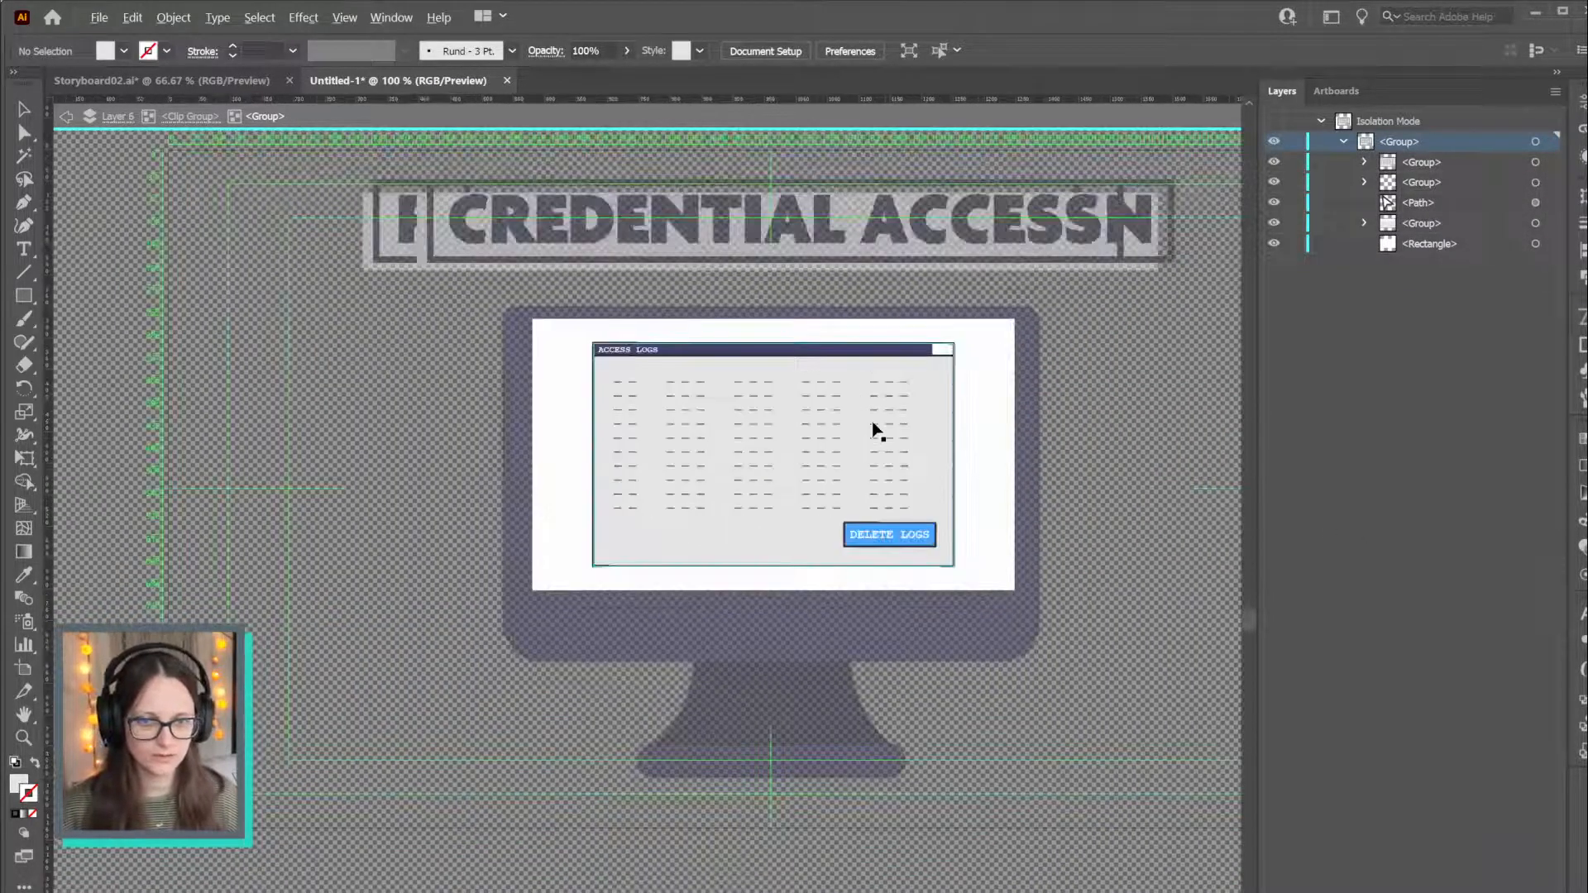
{"action": "scroll", "coordinate": [877, 430], "scroll_direction": "down", "scroll_amount": 3}
{"action": "double_click", "coordinate": [1128, 414]}
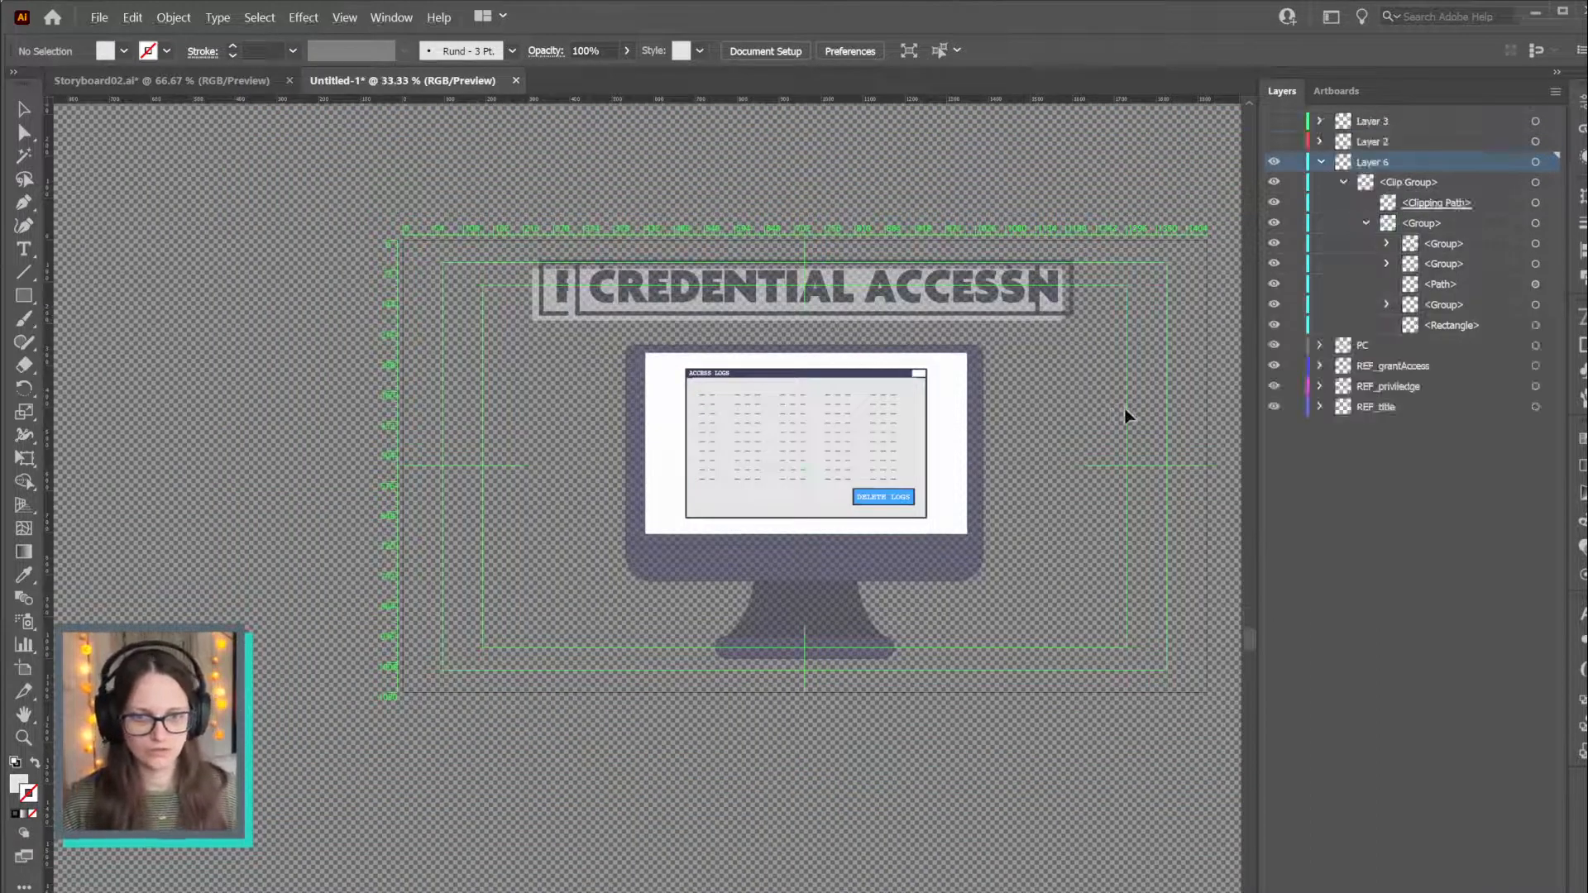
Switch to the storyboard PDF in Acrobat, review the monitor frames on pages 57 to 59, and return to Illustrator
{"action": "key", "text": "alt+Tab"}
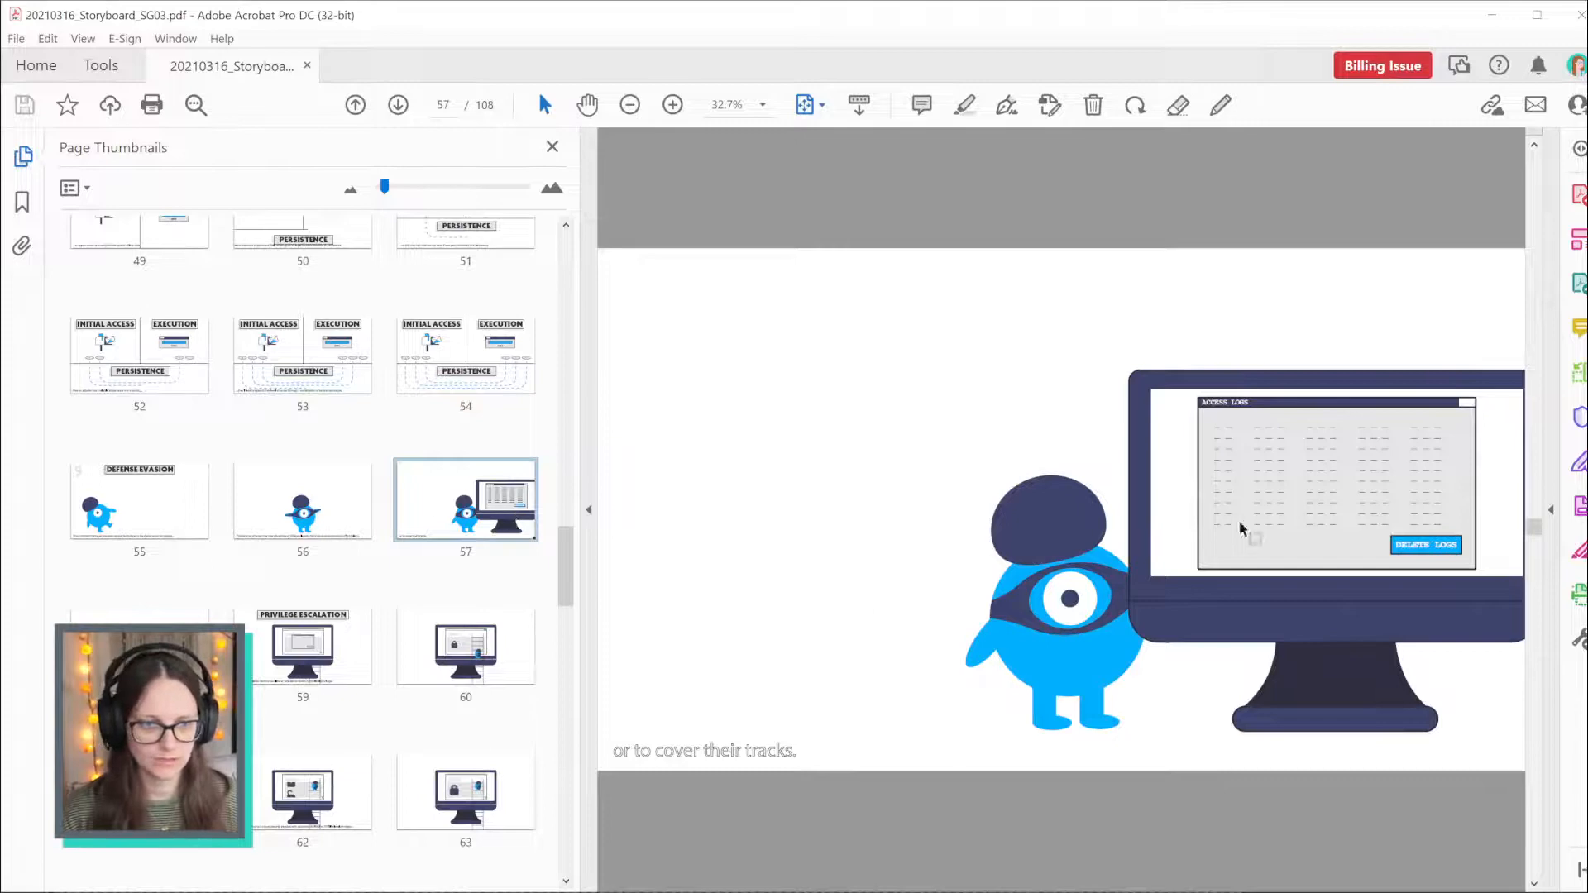
{"action": "key", "text": "Right"}
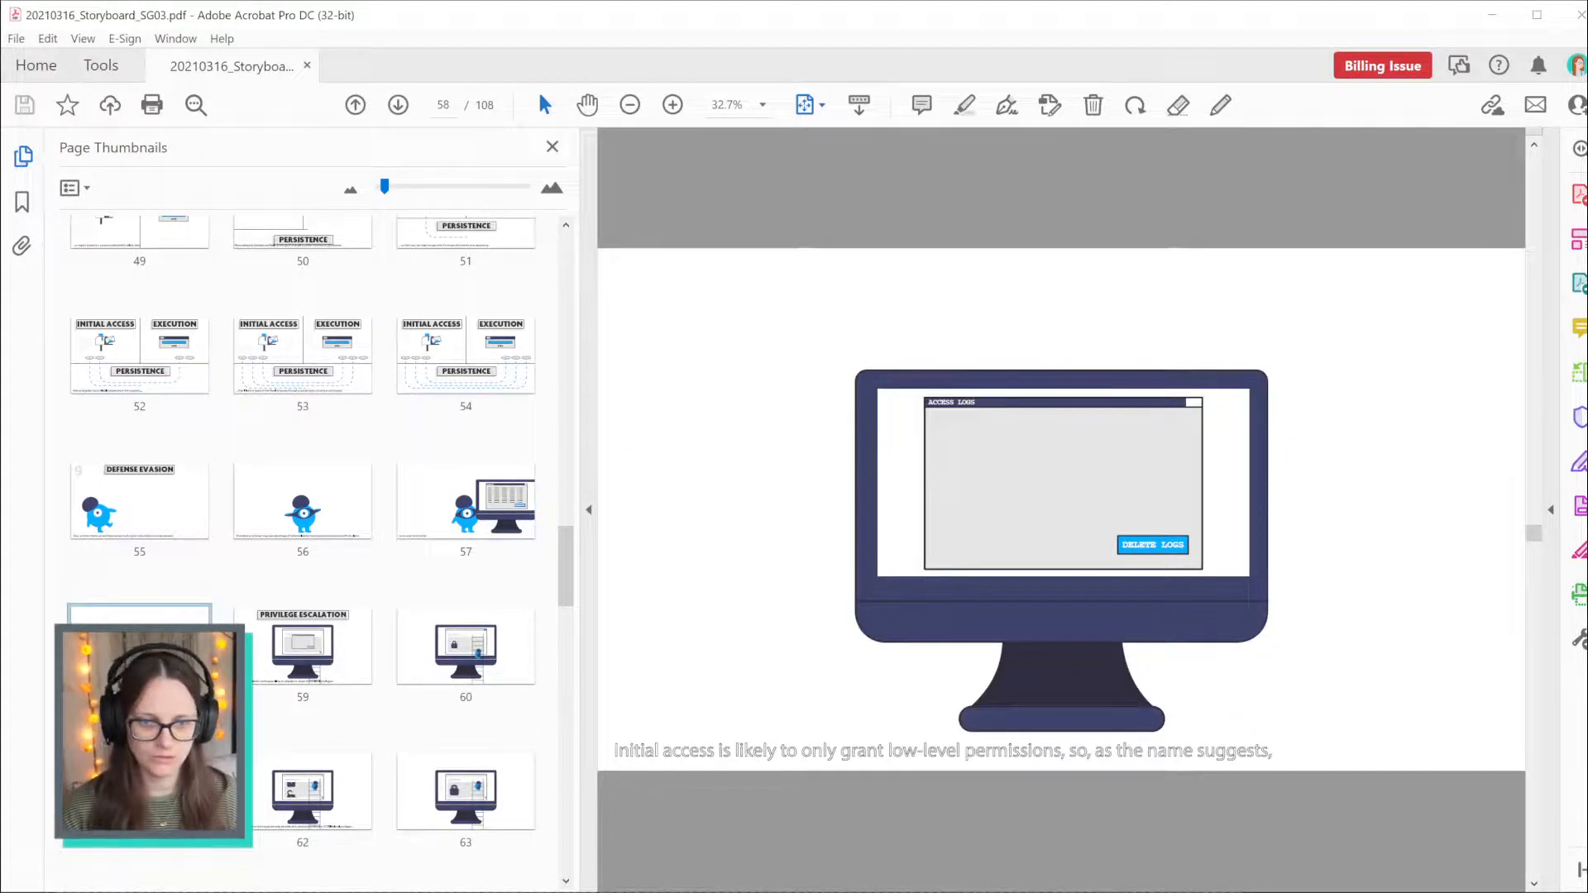
{"action": "key", "text": "Right"}
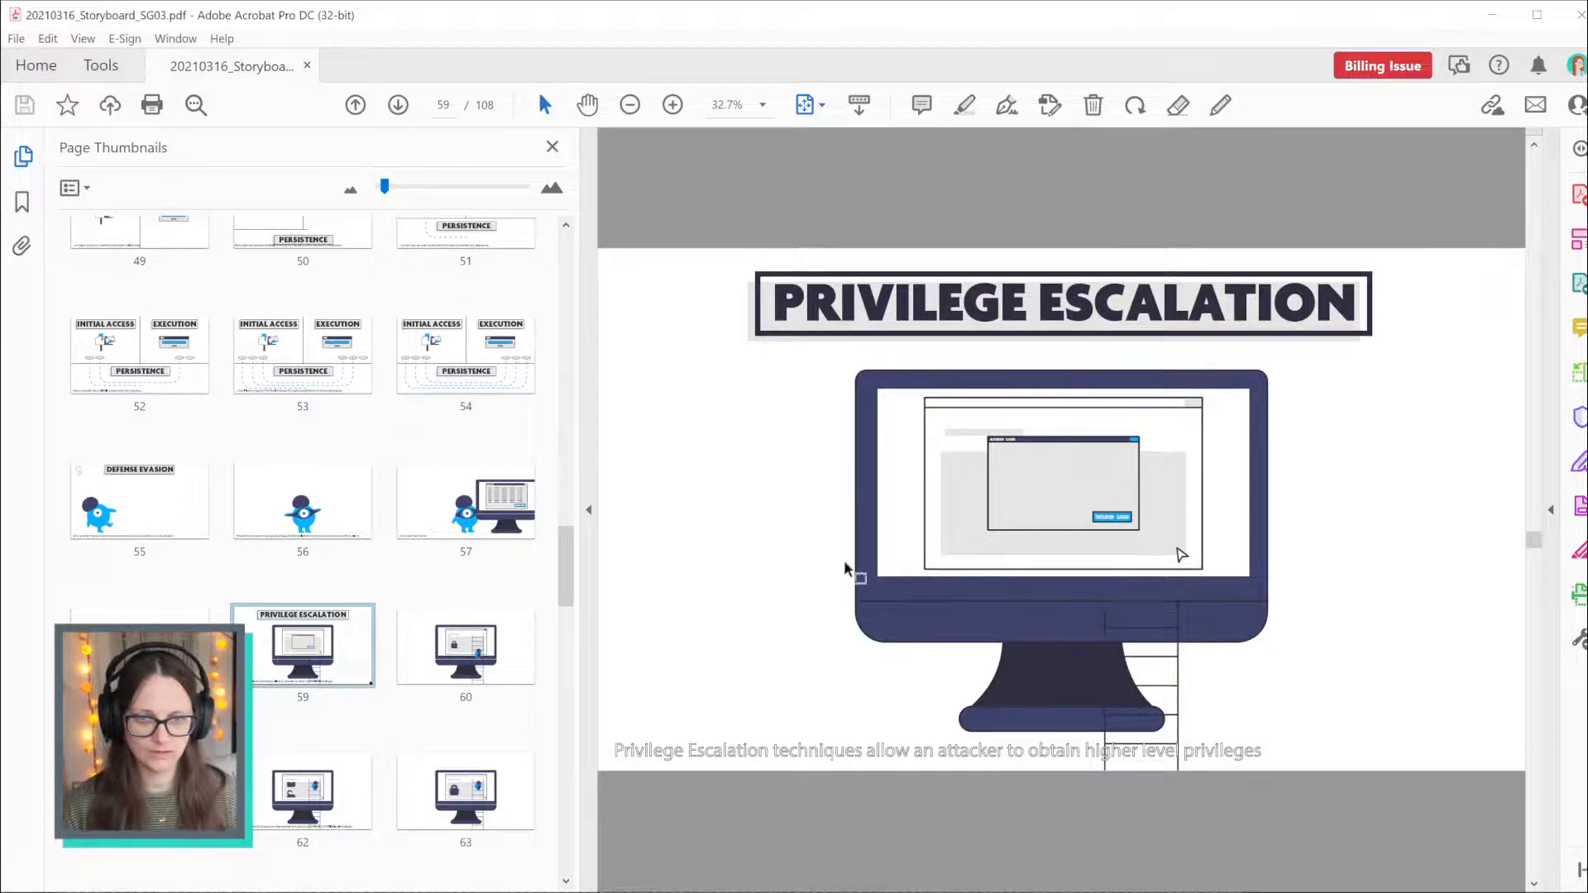
{"action": "key", "text": "alt+Tab"}
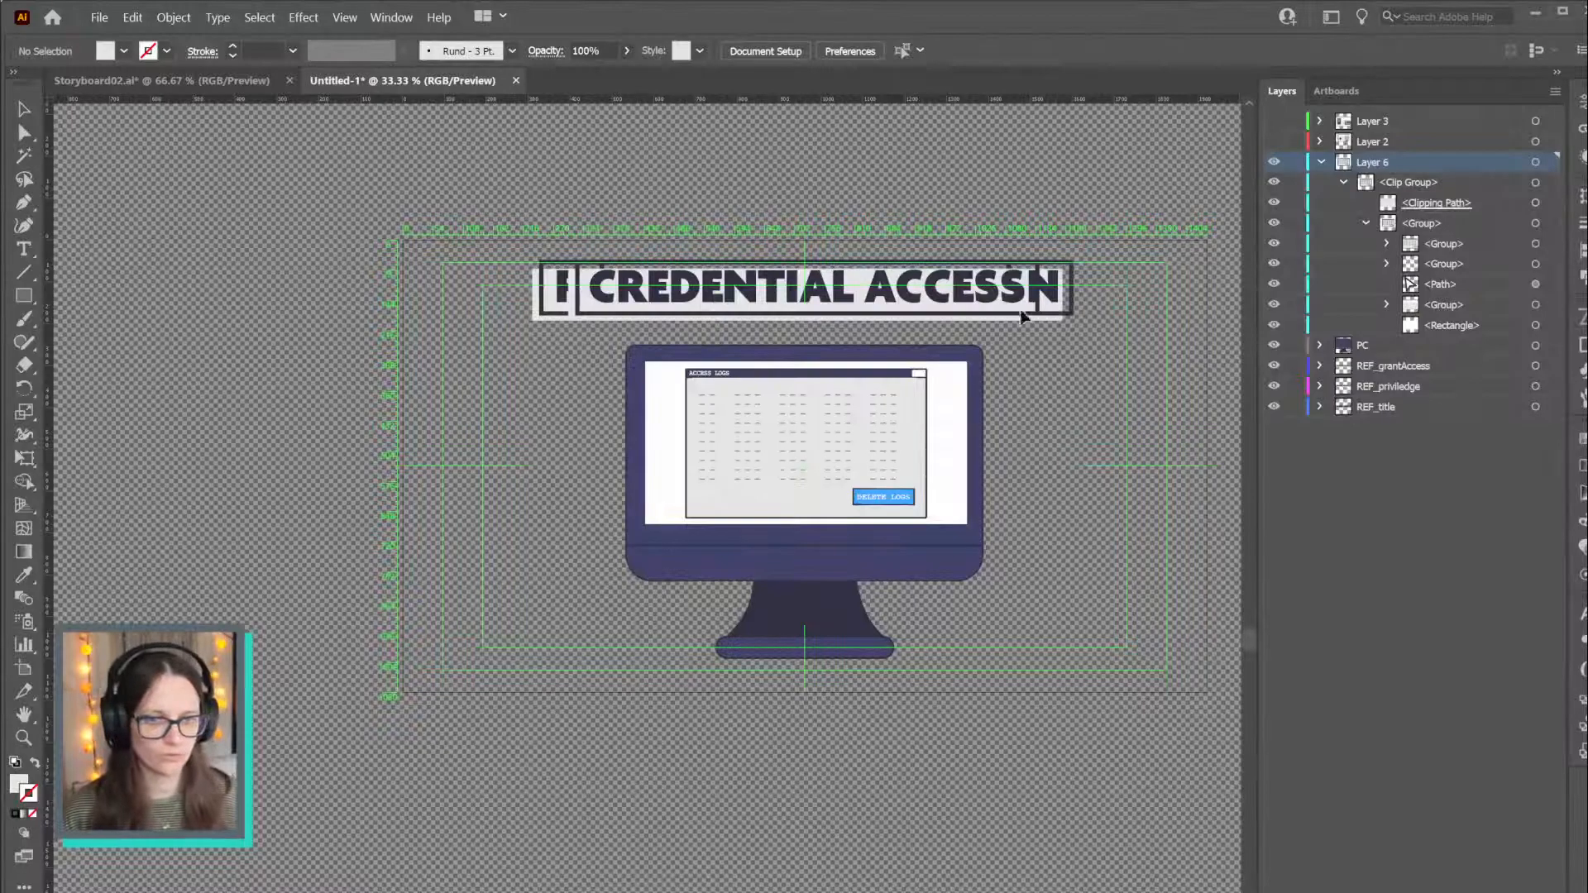
Shrink the white screen rectangle in Layer 6's clip group to about 384 px high to match the visible screen area
{"action": "left_click", "coordinate": [1391, 346]}
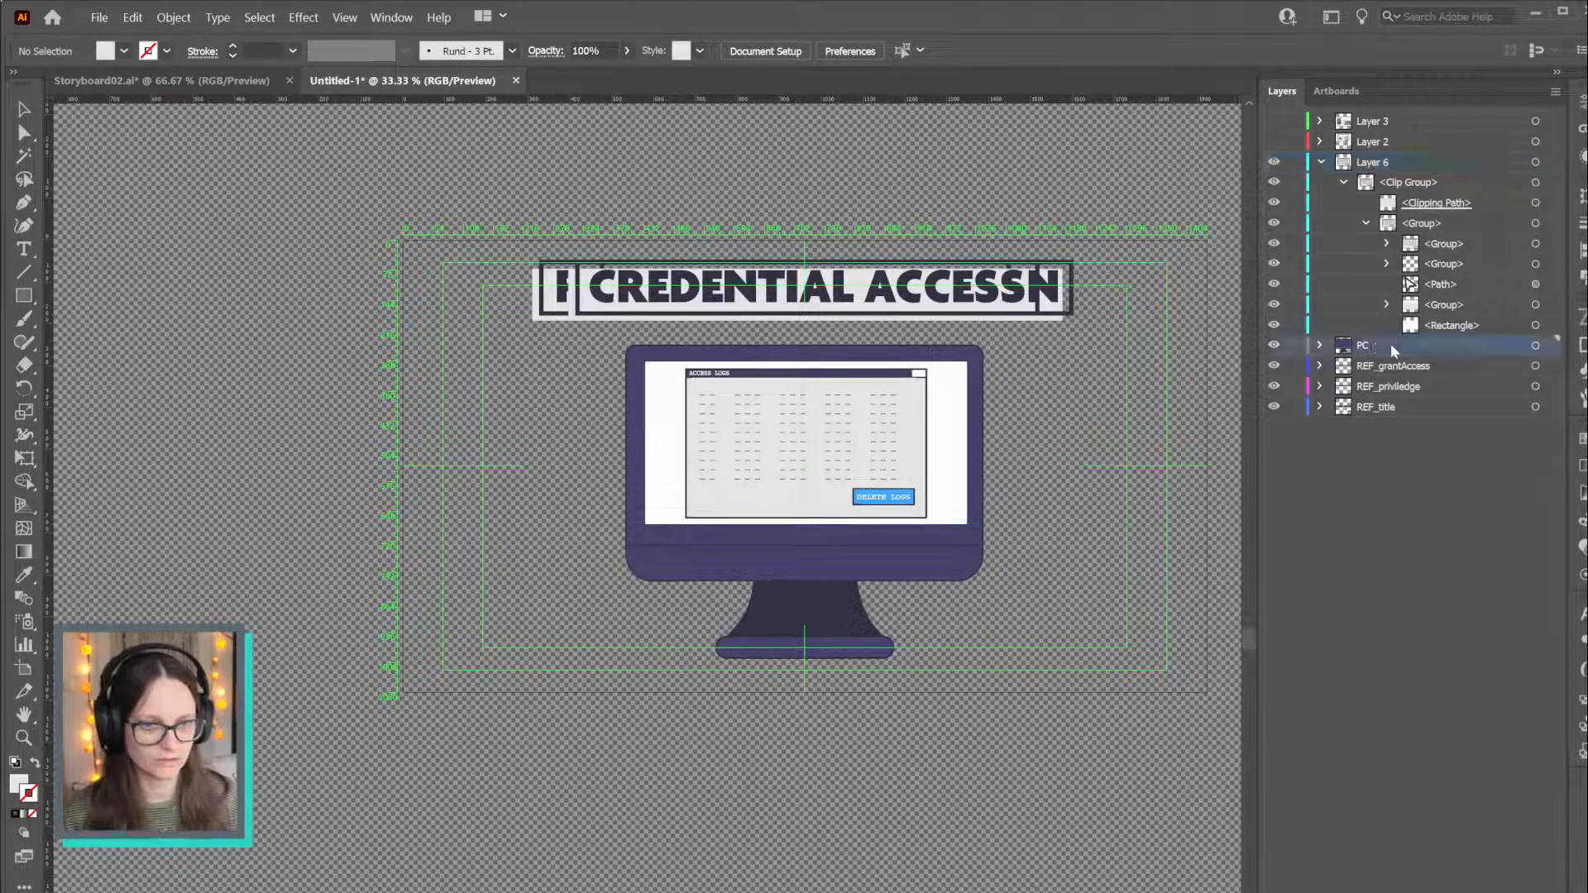
{"action": "left_click", "coordinate": [1535, 203]}
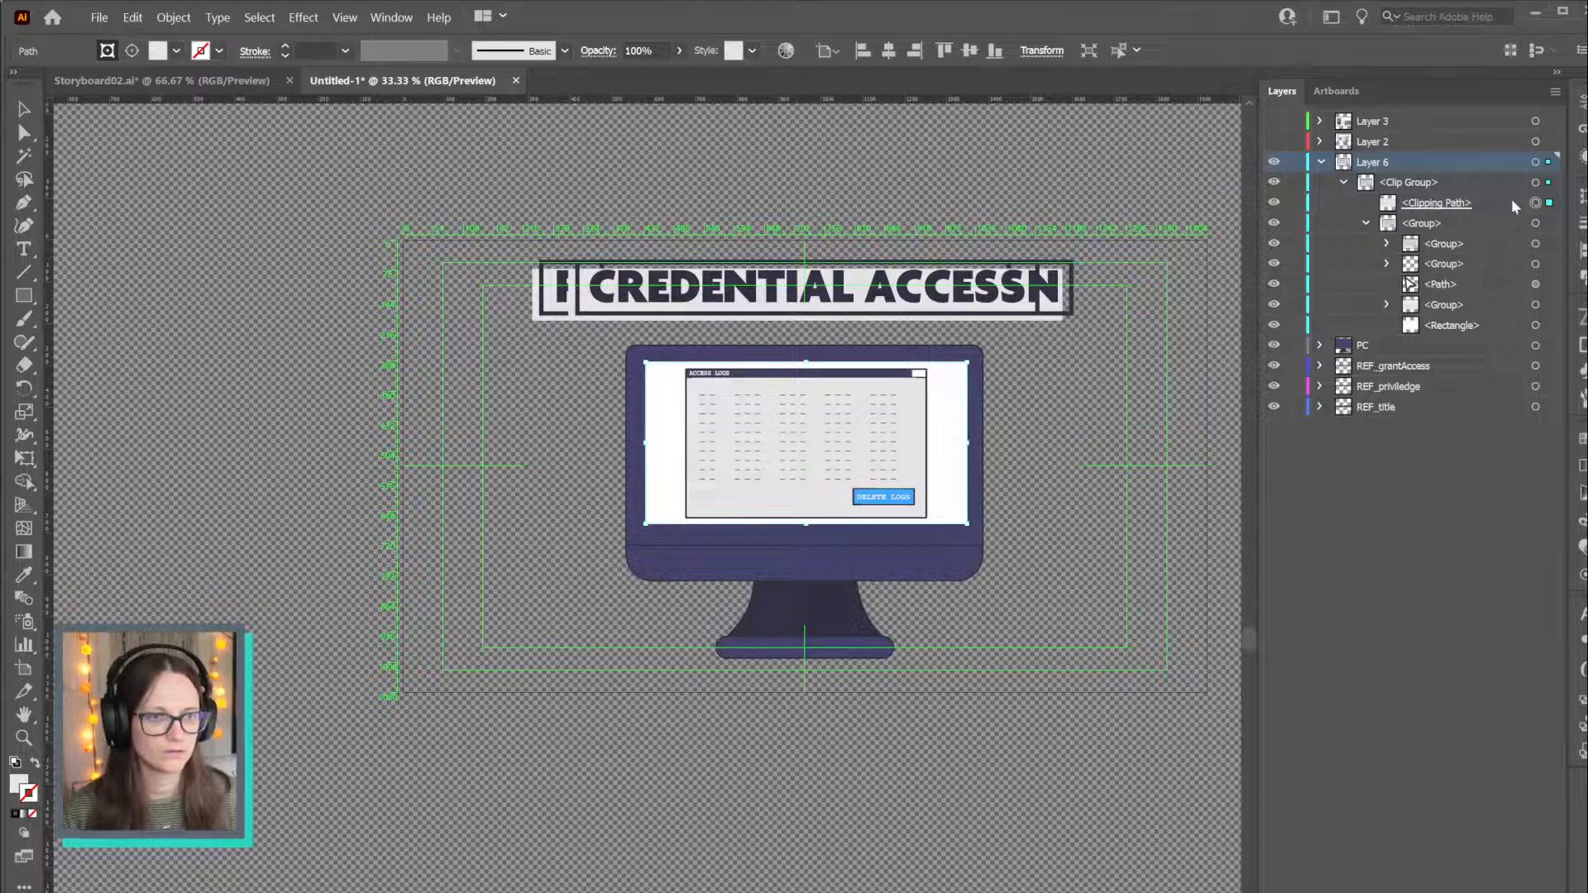
{"action": "left_click", "coordinate": [1535, 325]}
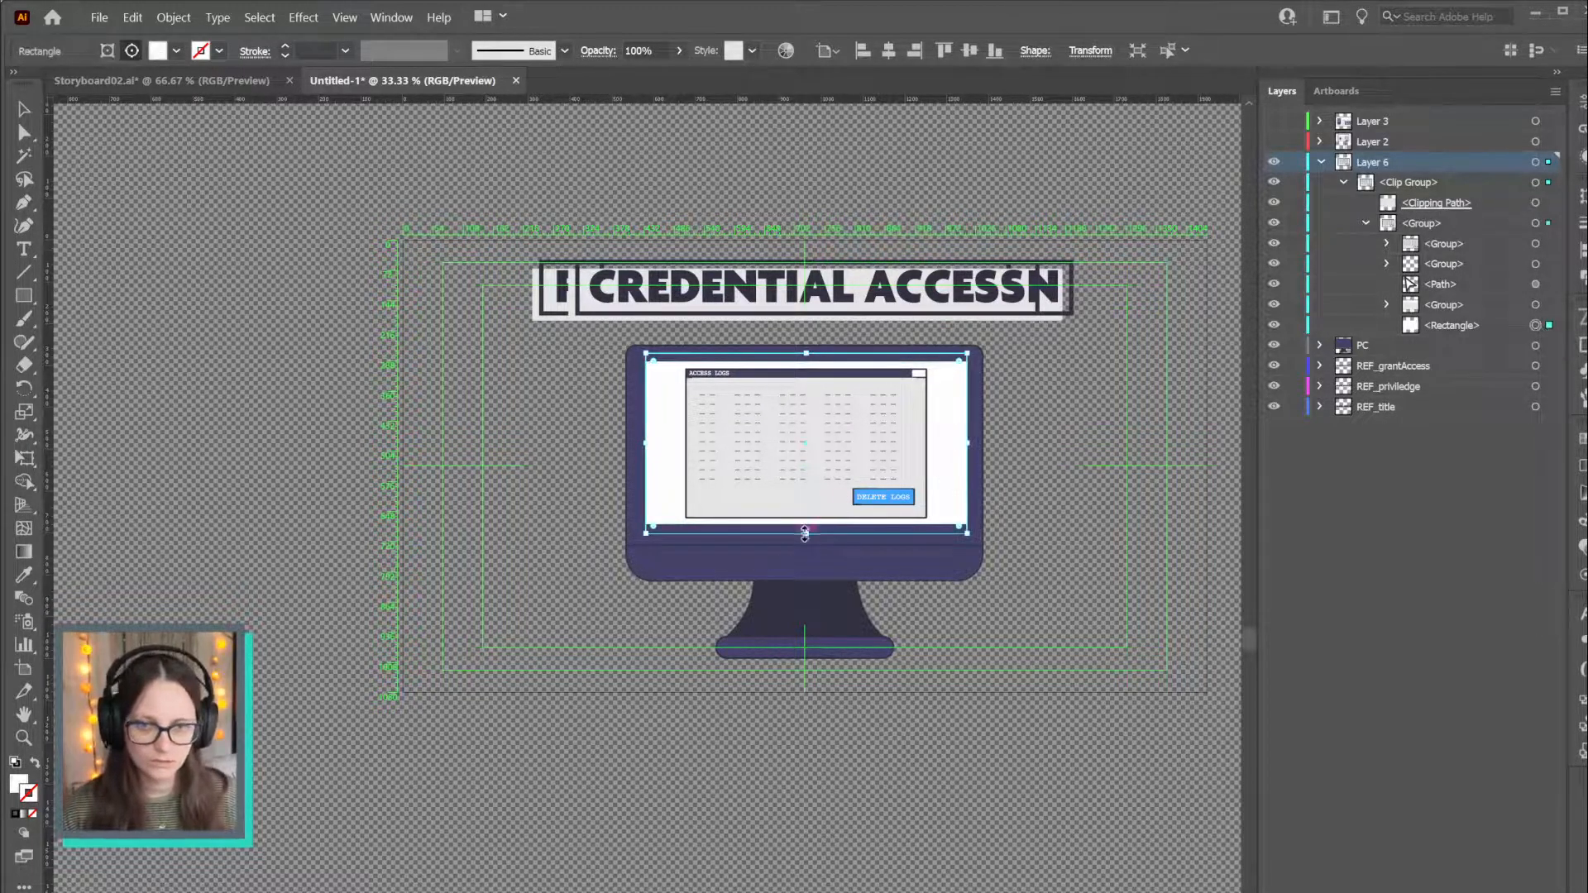
{"action": "left_click_drag", "start_coordinate": [806, 533], "coordinate": [805, 526]}
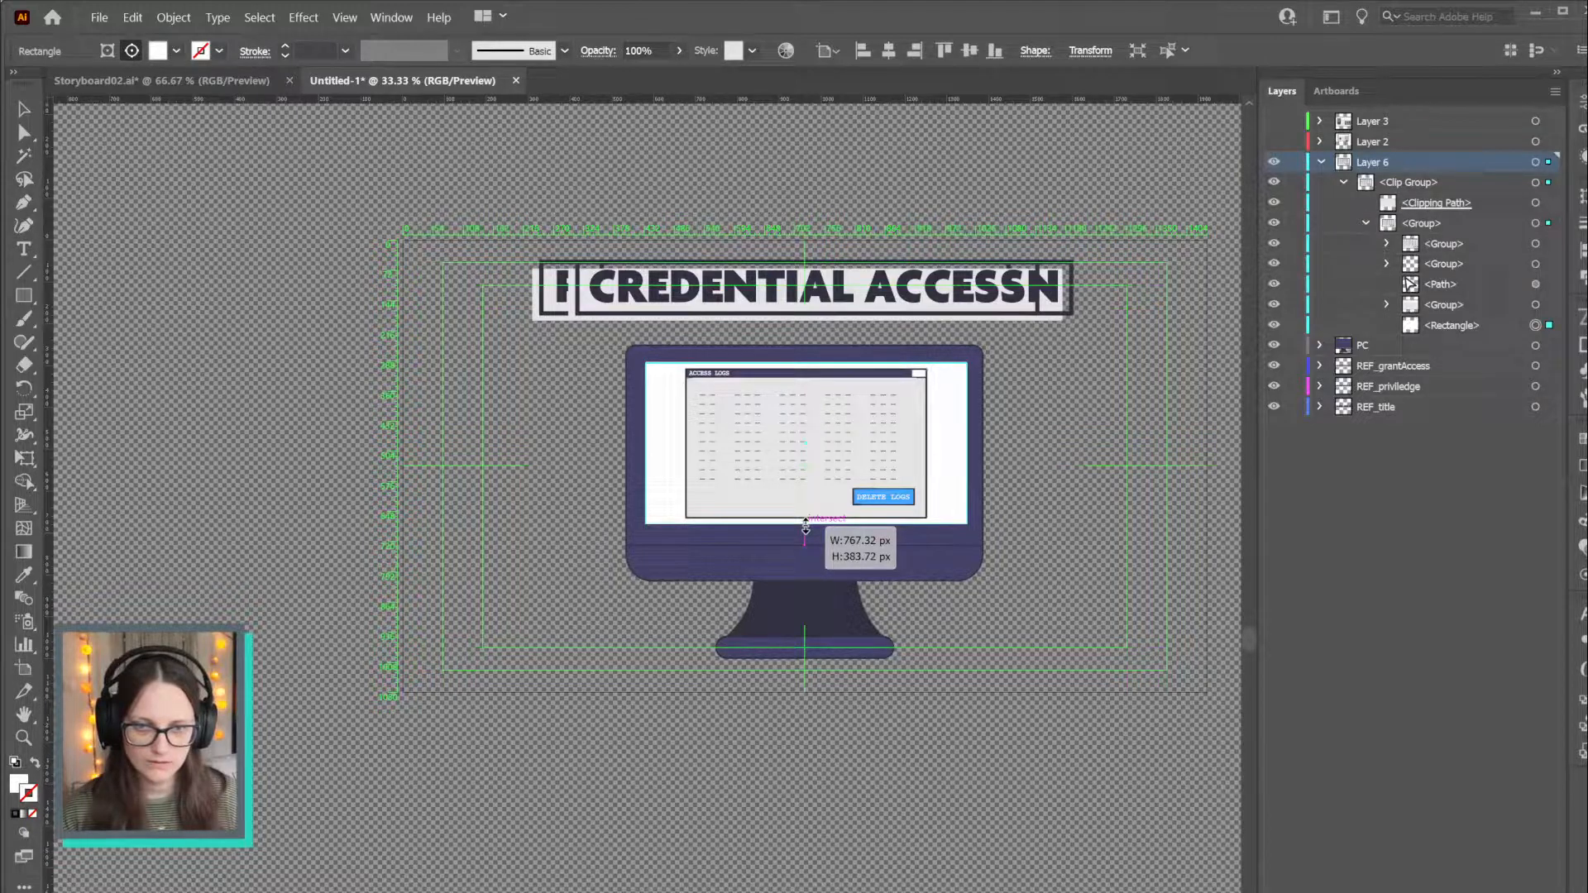
Move the white screen rectangle from Layer 6 into the monitor group of the PC layer, above its paths
{"action": "left_click_drag", "start_coordinate": [1427, 327], "coordinate": [1367, 347]}
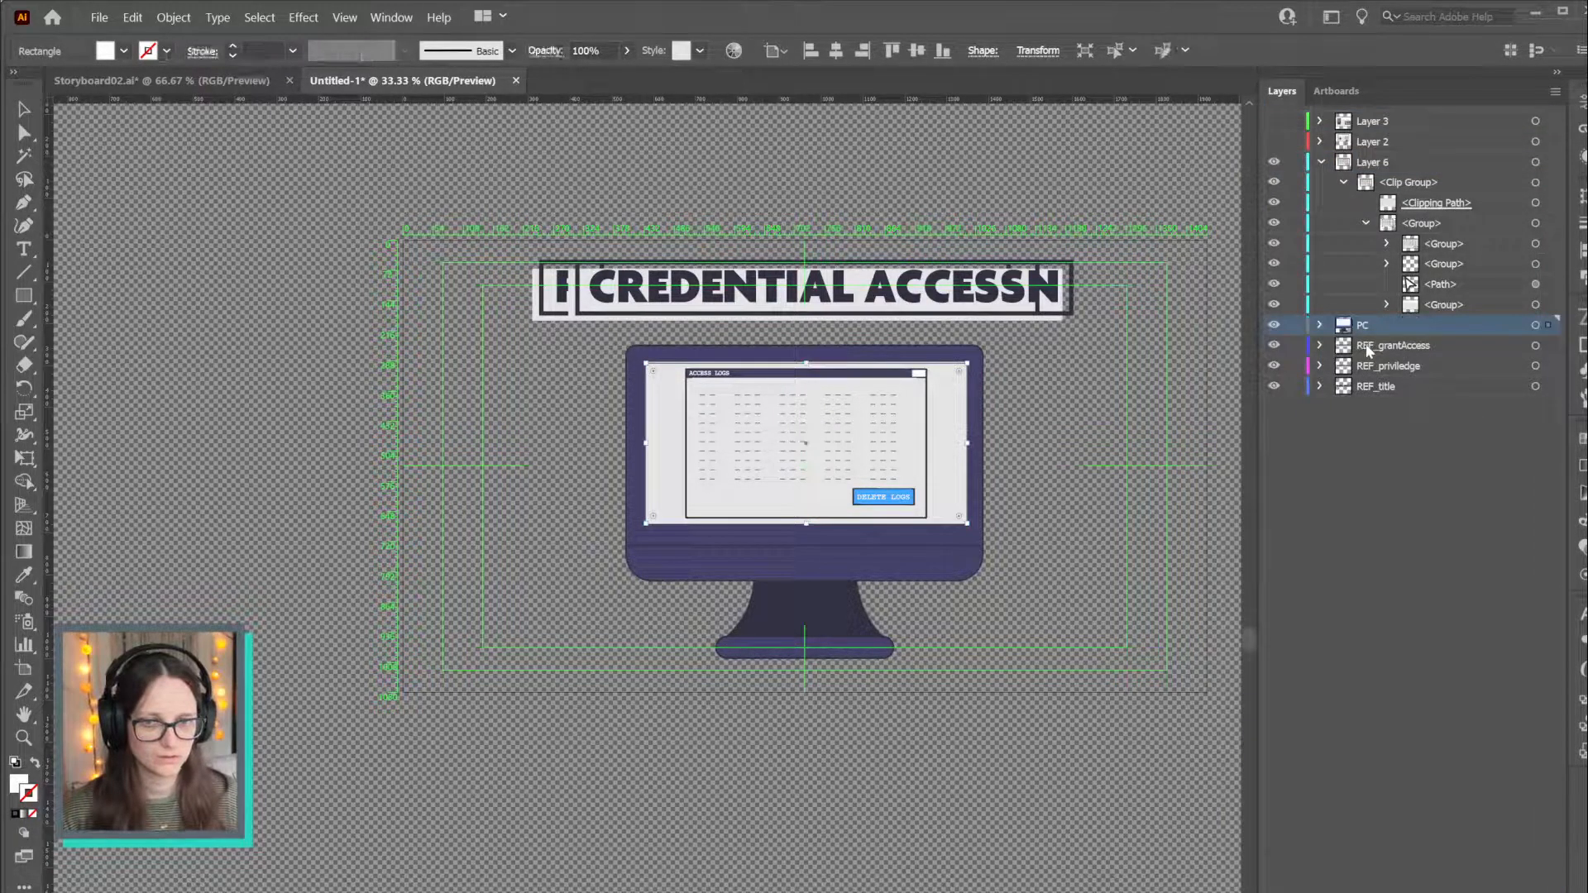
{"action": "key", "text": "ctrl+z"}
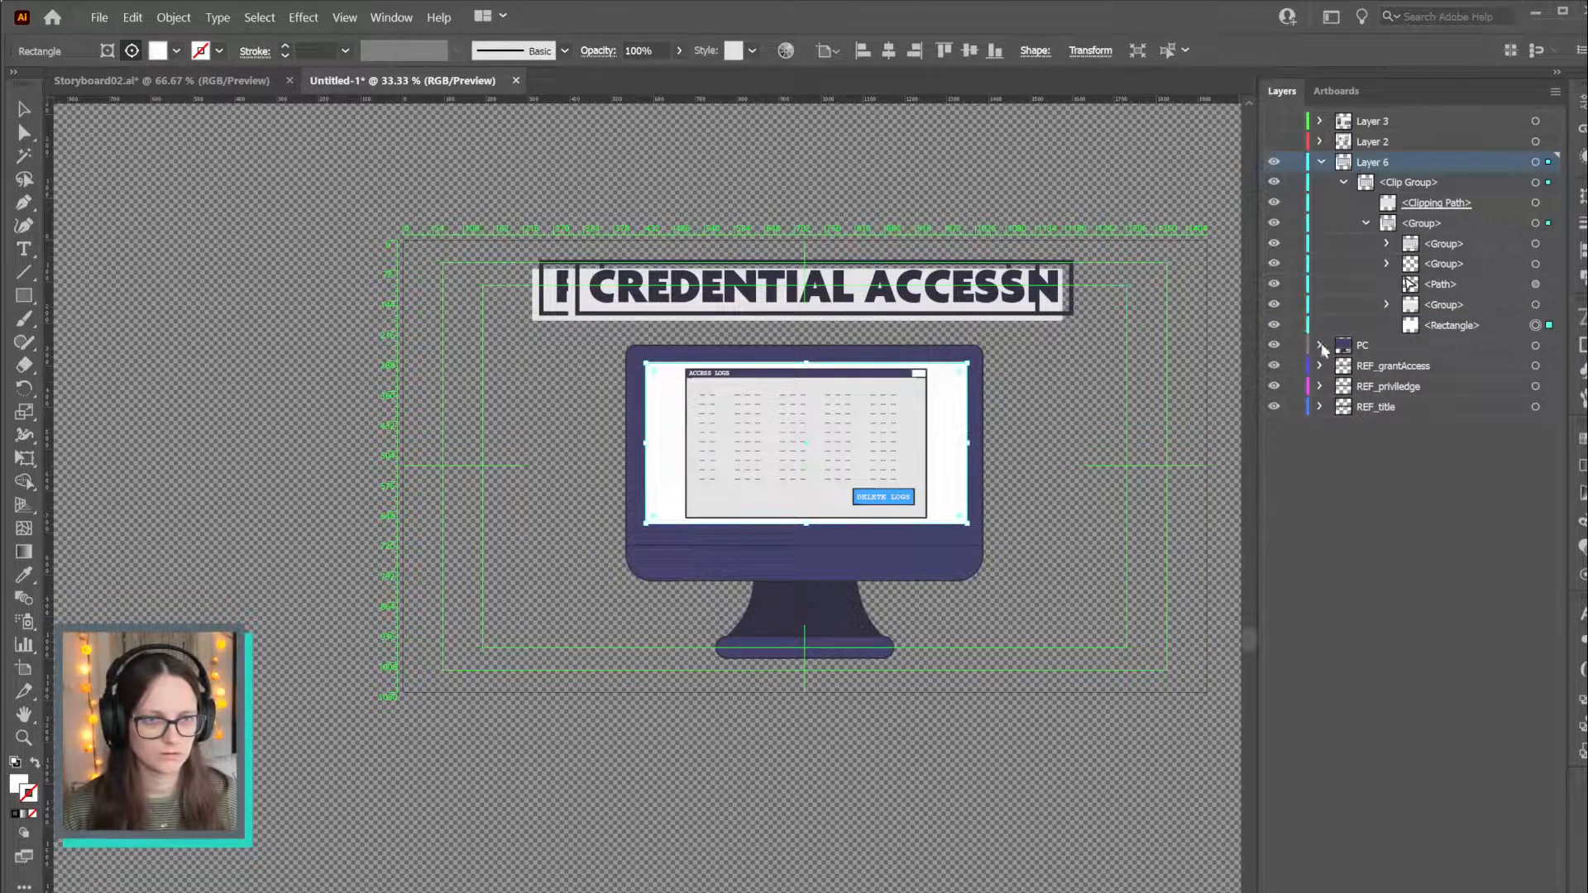
{"action": "left_click", "coordinate": [1321, 346]}
{"action": "left_click_drag", "start_coordinate": [1439, 325], "coordinate": [1398, 364]}
{"action": "left_click", "coordinate": [1342, 345]}
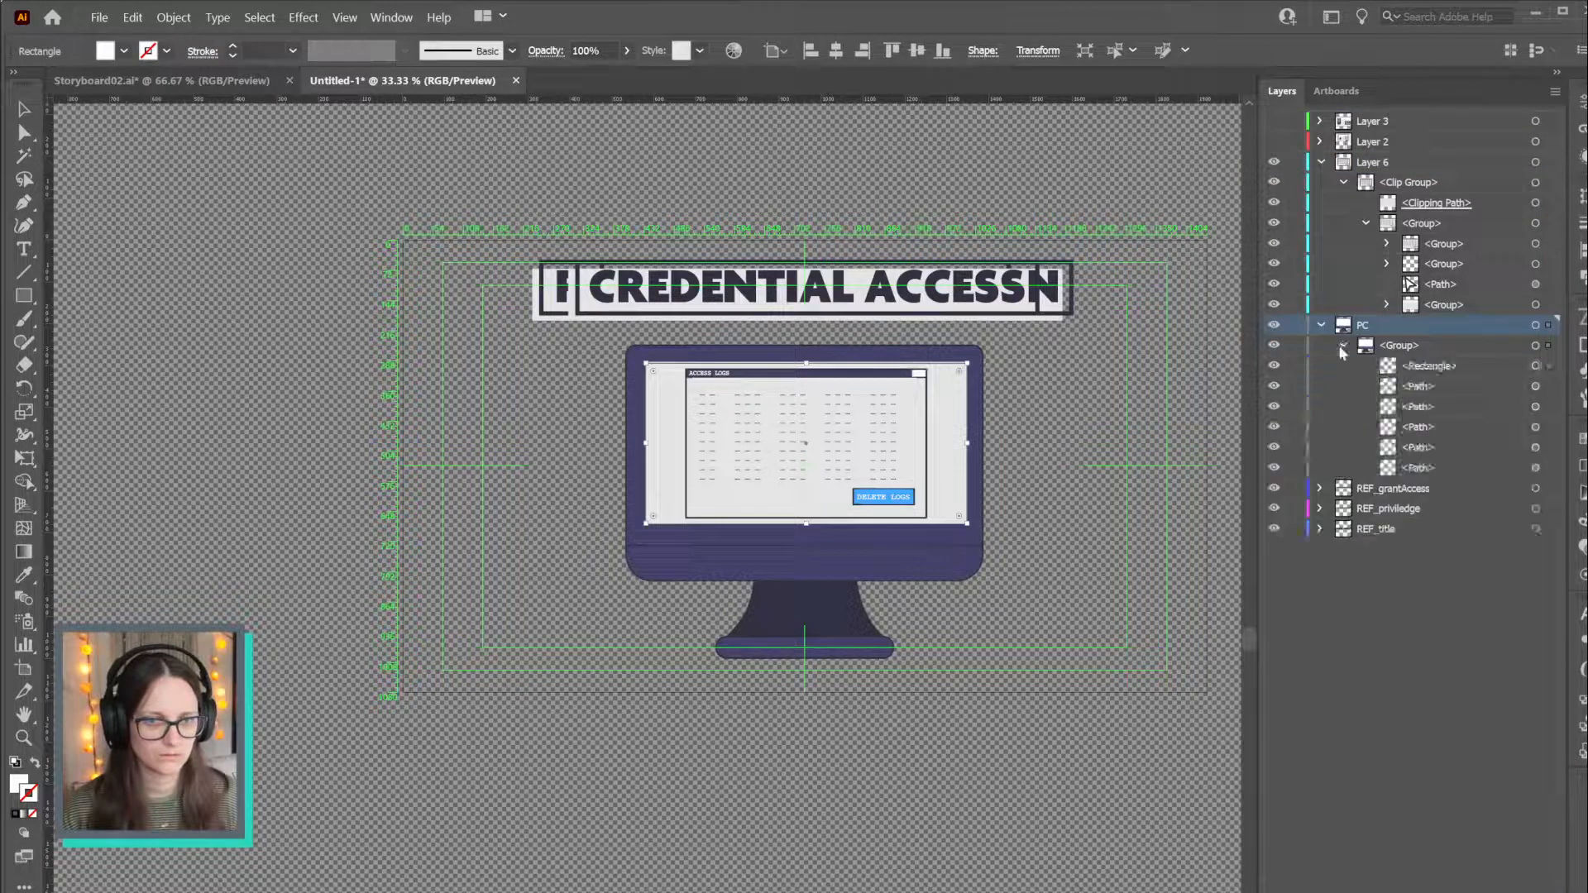
Try stacking the white screen rectangle beneath the PC monitor group's paths, and return it to Layer 6's clip group
{"action": "left_click_drag", "start_coordinate": [1432, 372], "coordinate": [1424, 478]}
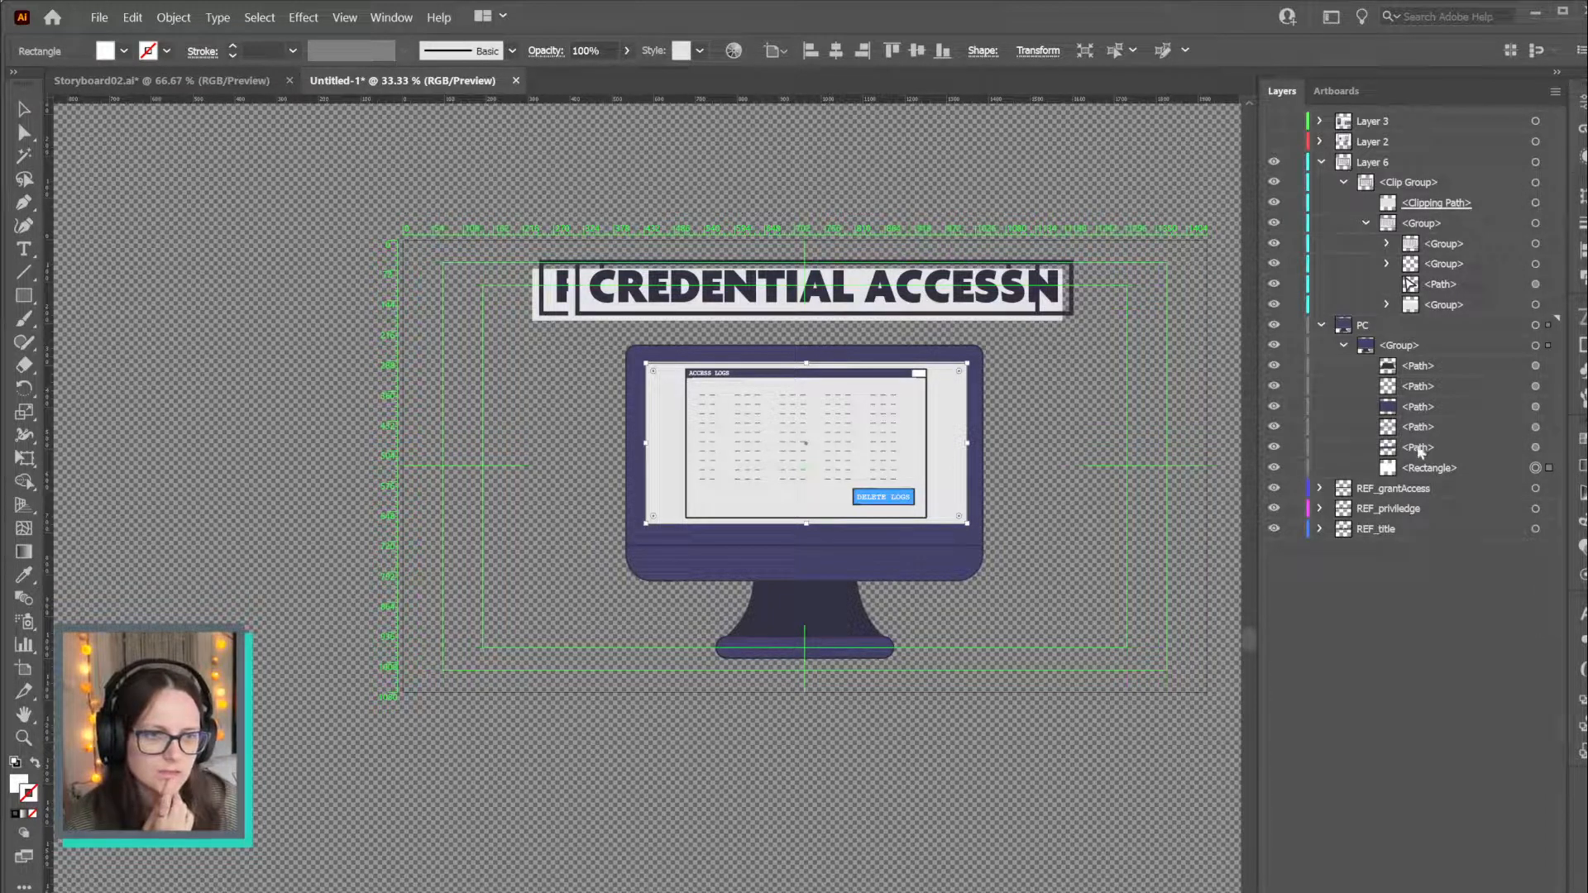
{"action": "left_click", "coordinate": [1275, 203]}
{"action": "left_click", "coordinate": [1275, 203]}
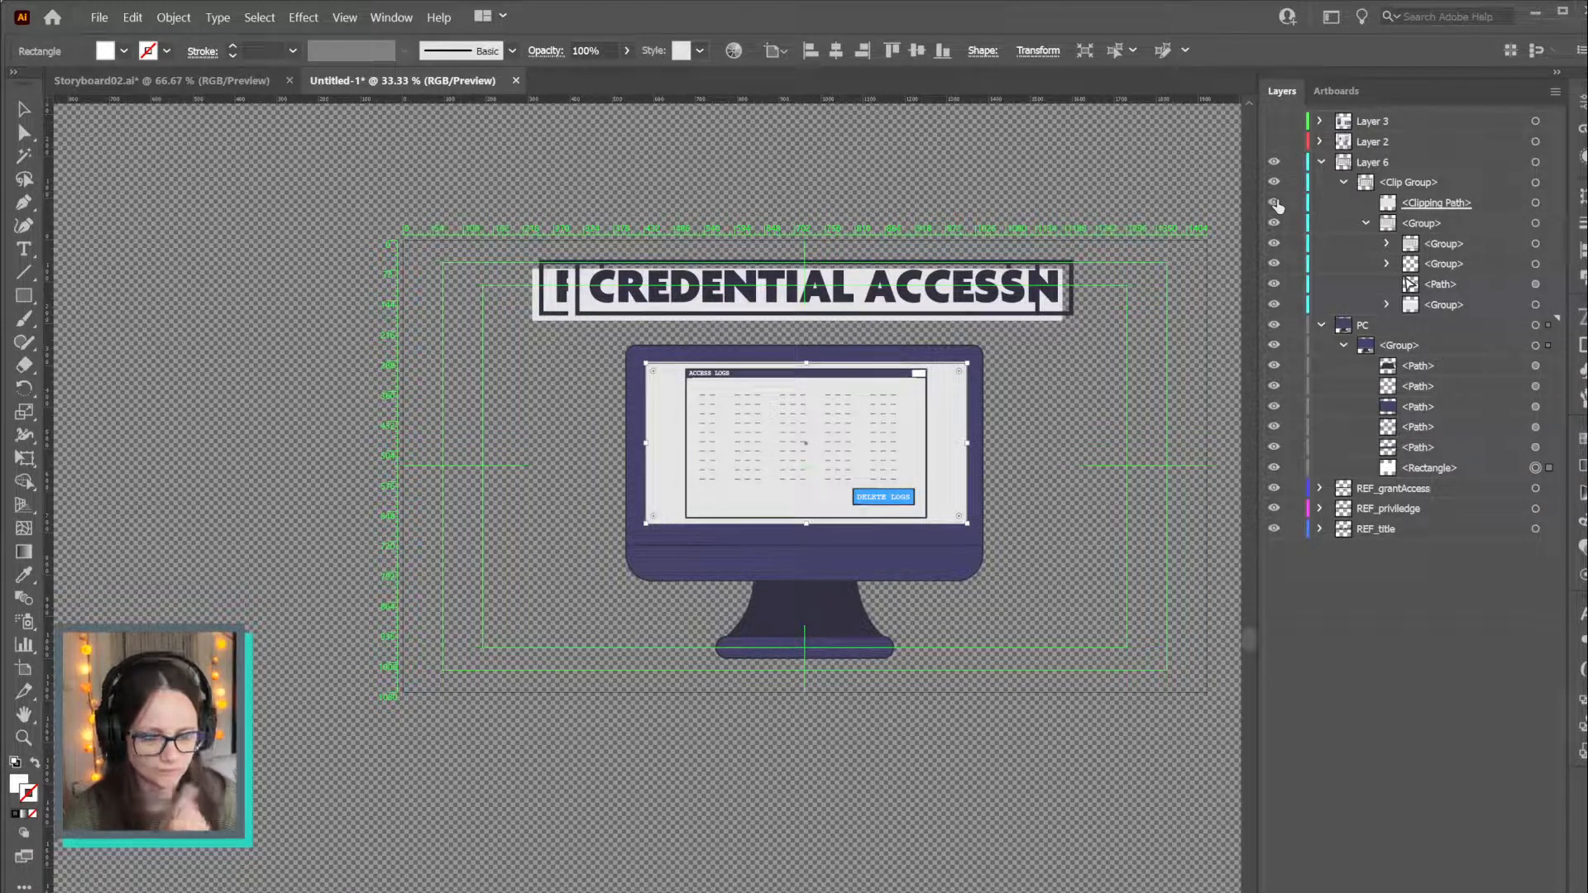
{"action": "key", "text": "ctrl+shift+]"}
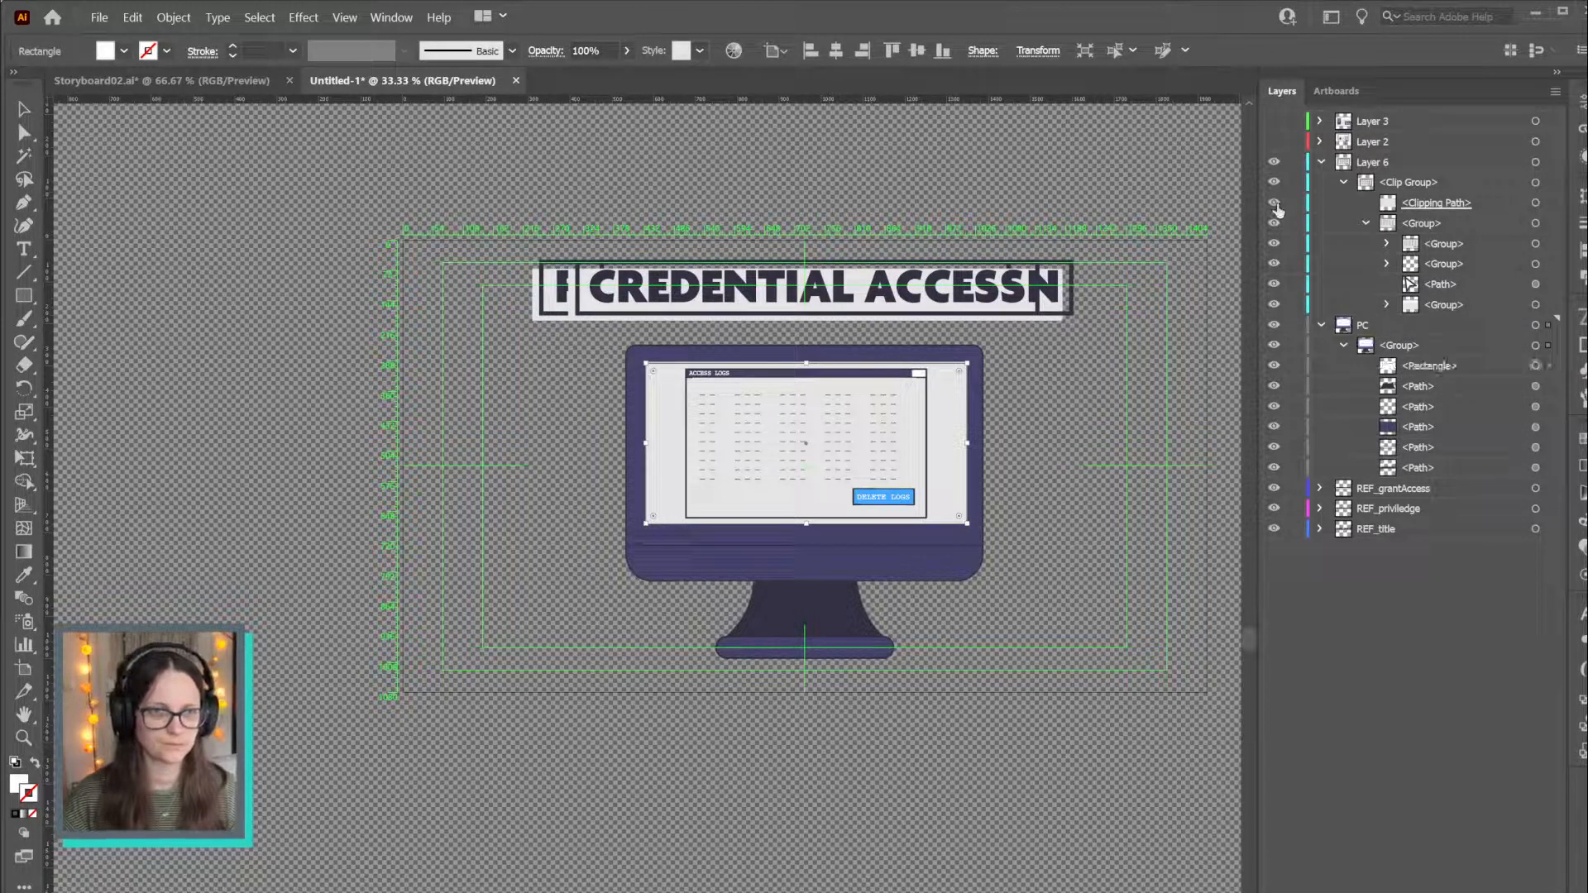
{"action": "left_click_drag", "start_coordinate": [1429, 366], "coordinate": [1439, 316]}
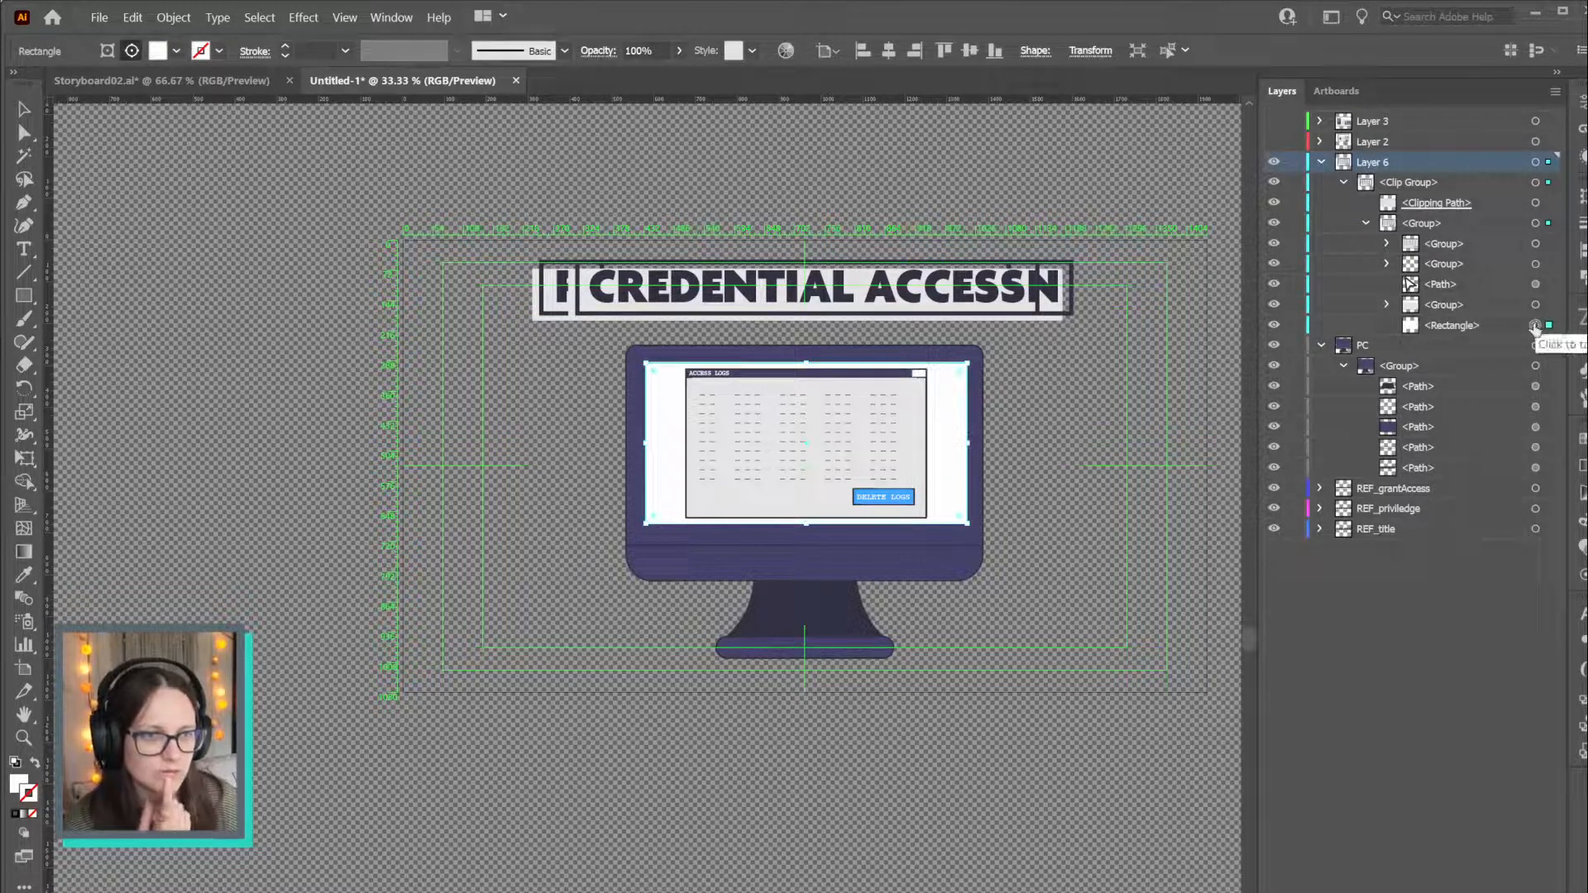
Move the white screen rectangle out of Layer 6's clip group to the bottom of the PC layer's monitor group
{"action": "left_click", "coordinate": [1536, 203]}
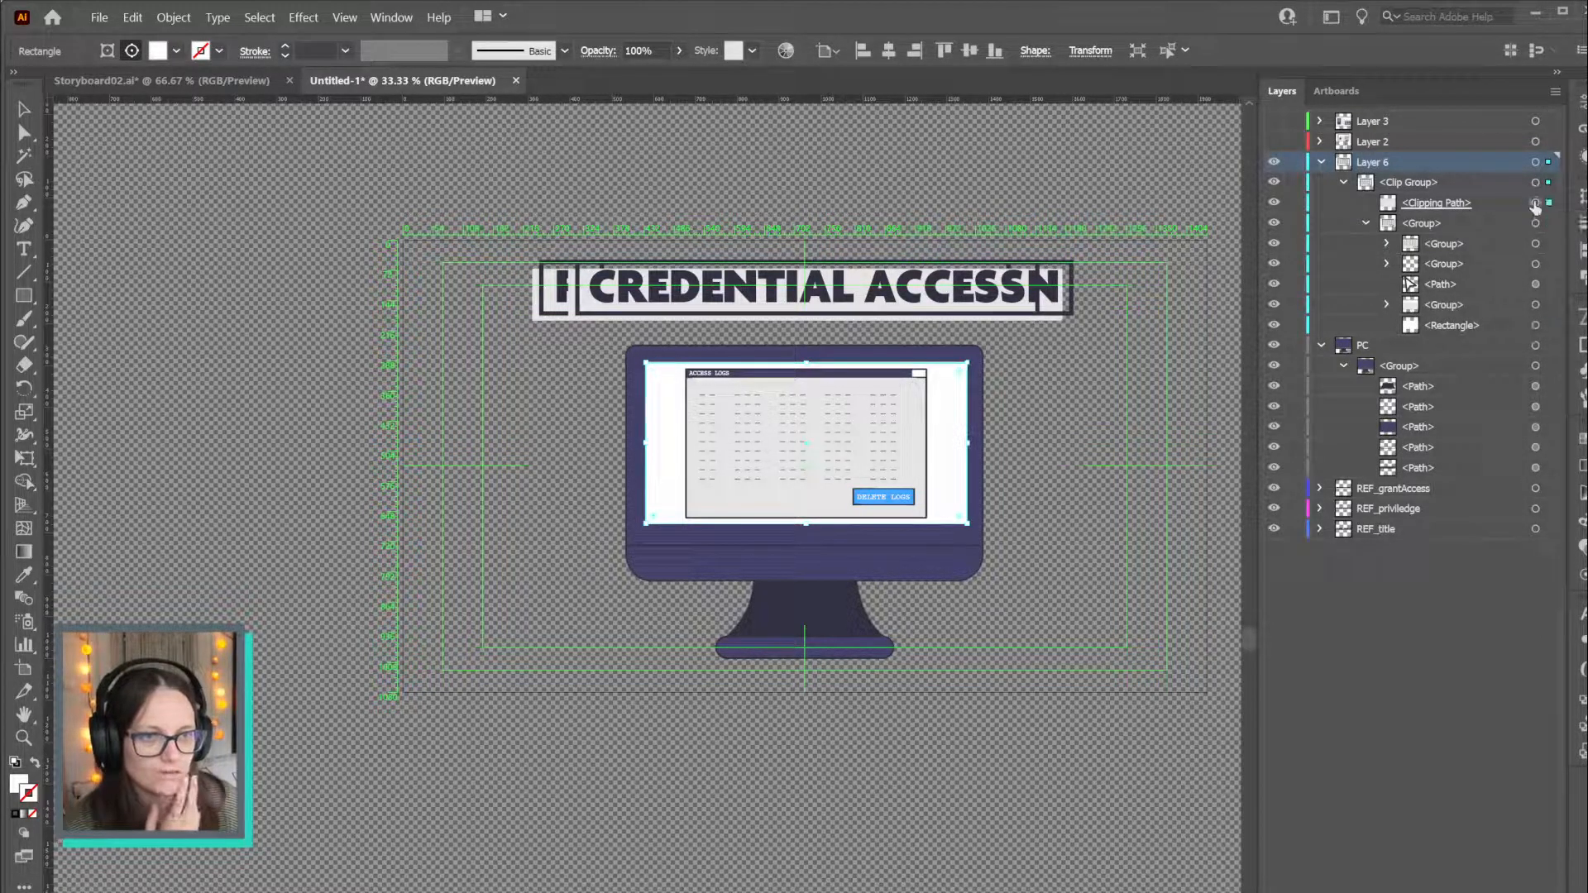
{"action": "left_click", "coordinate": [1449, 327]}
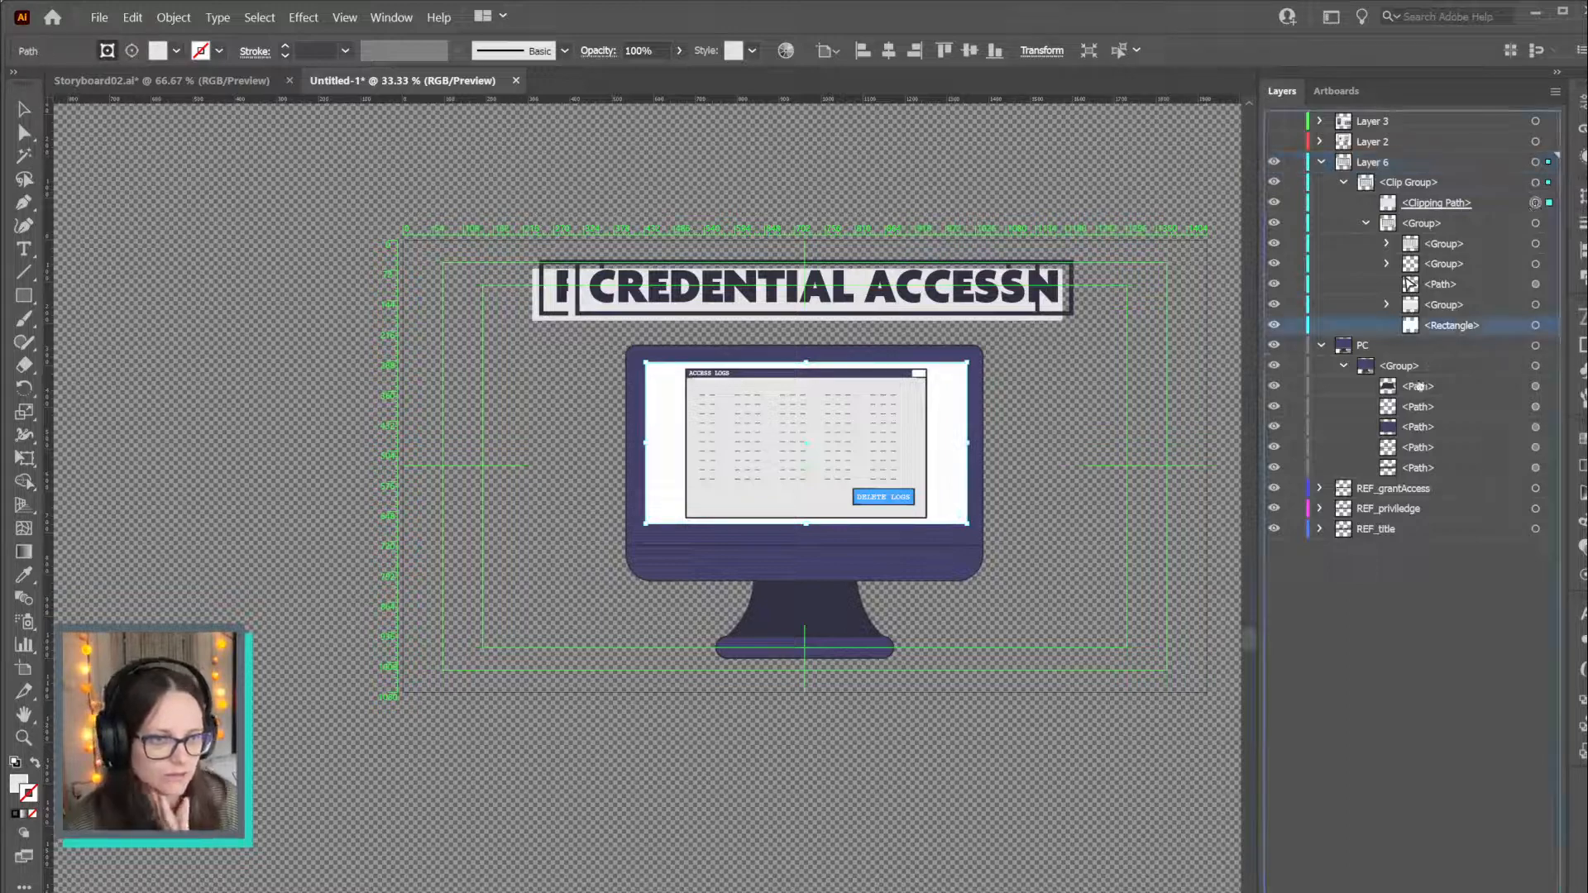
{"action": "left_click_drag", "start_coordinate": [1418, 387], "coordinate": [1400, 480]}
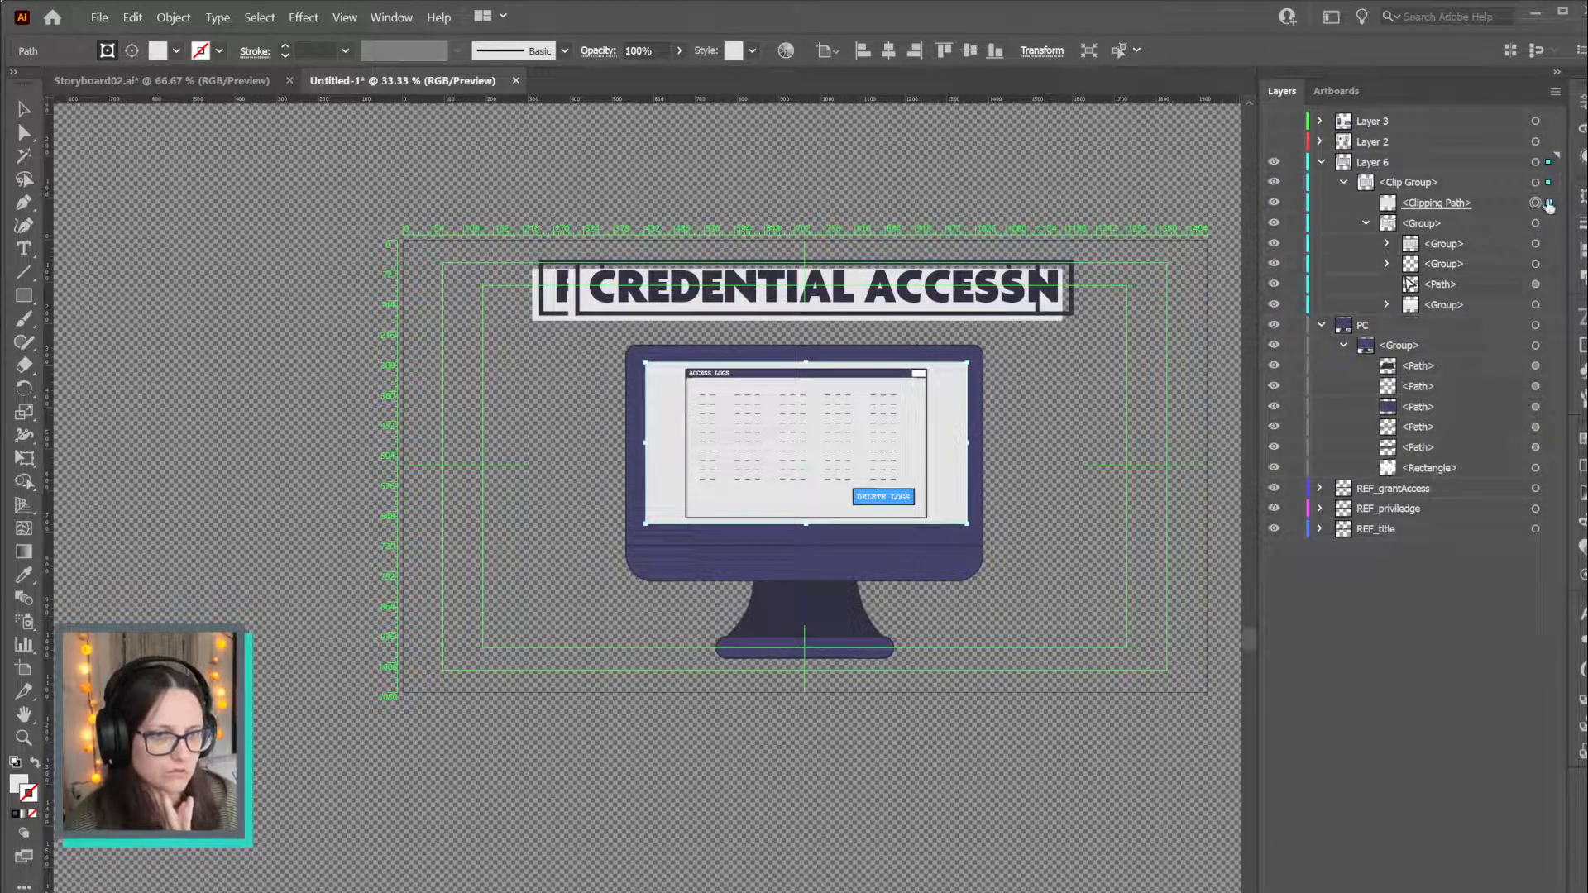
Set the fill of the clipping path in Layer 6's clip group to None, and select the PC layer's white rectangle
{"action": "left_click", "coordinate": [1581, 447]}
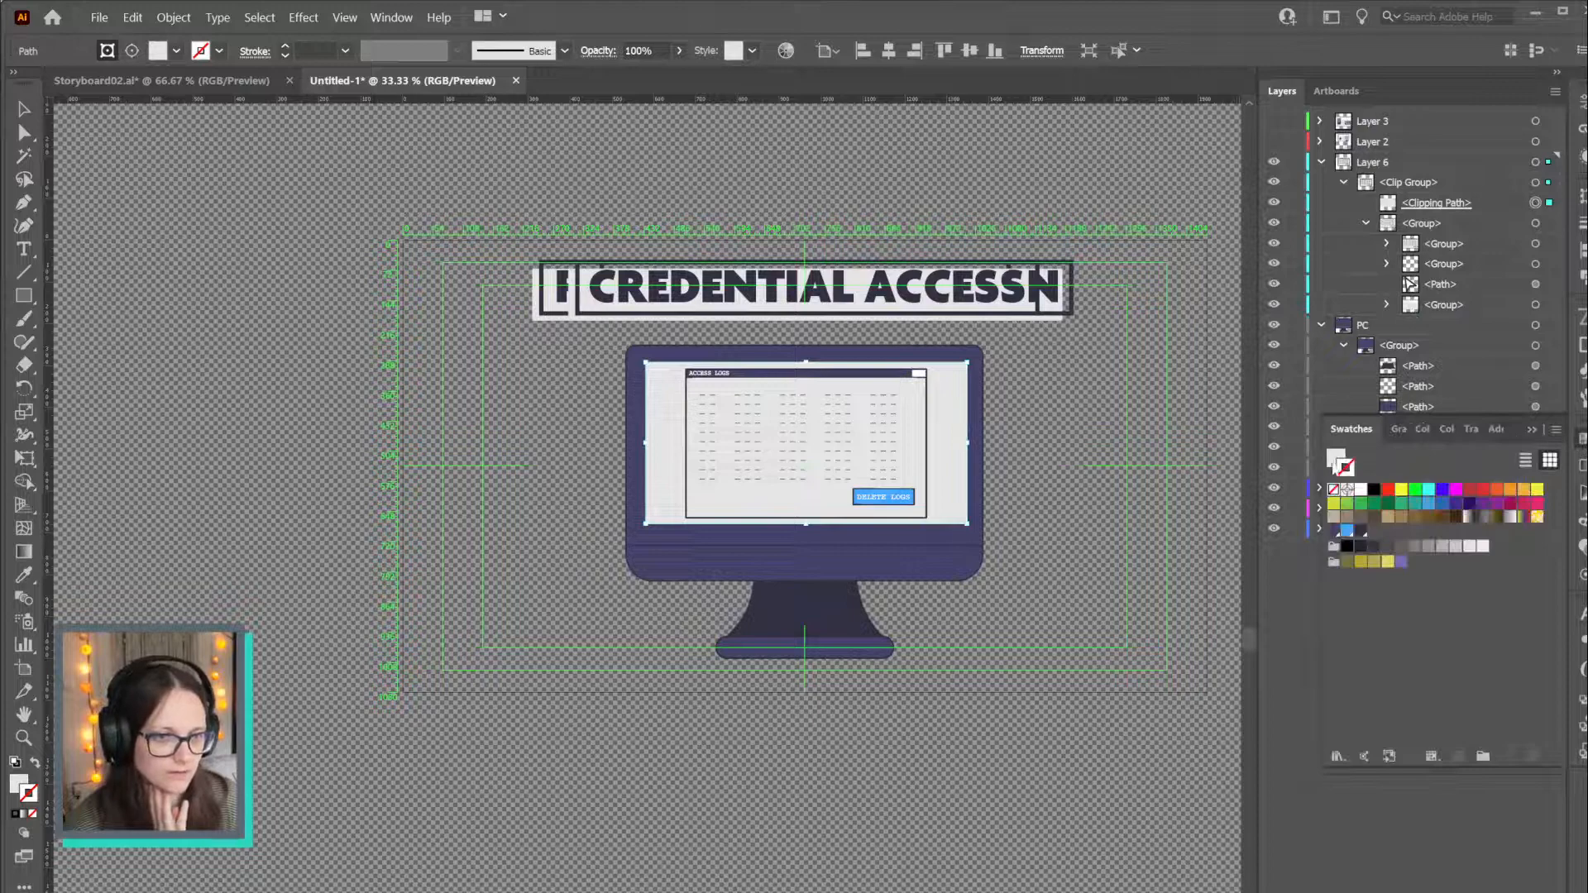
{"action": "left_click", "coordinate": [1333, 489]}
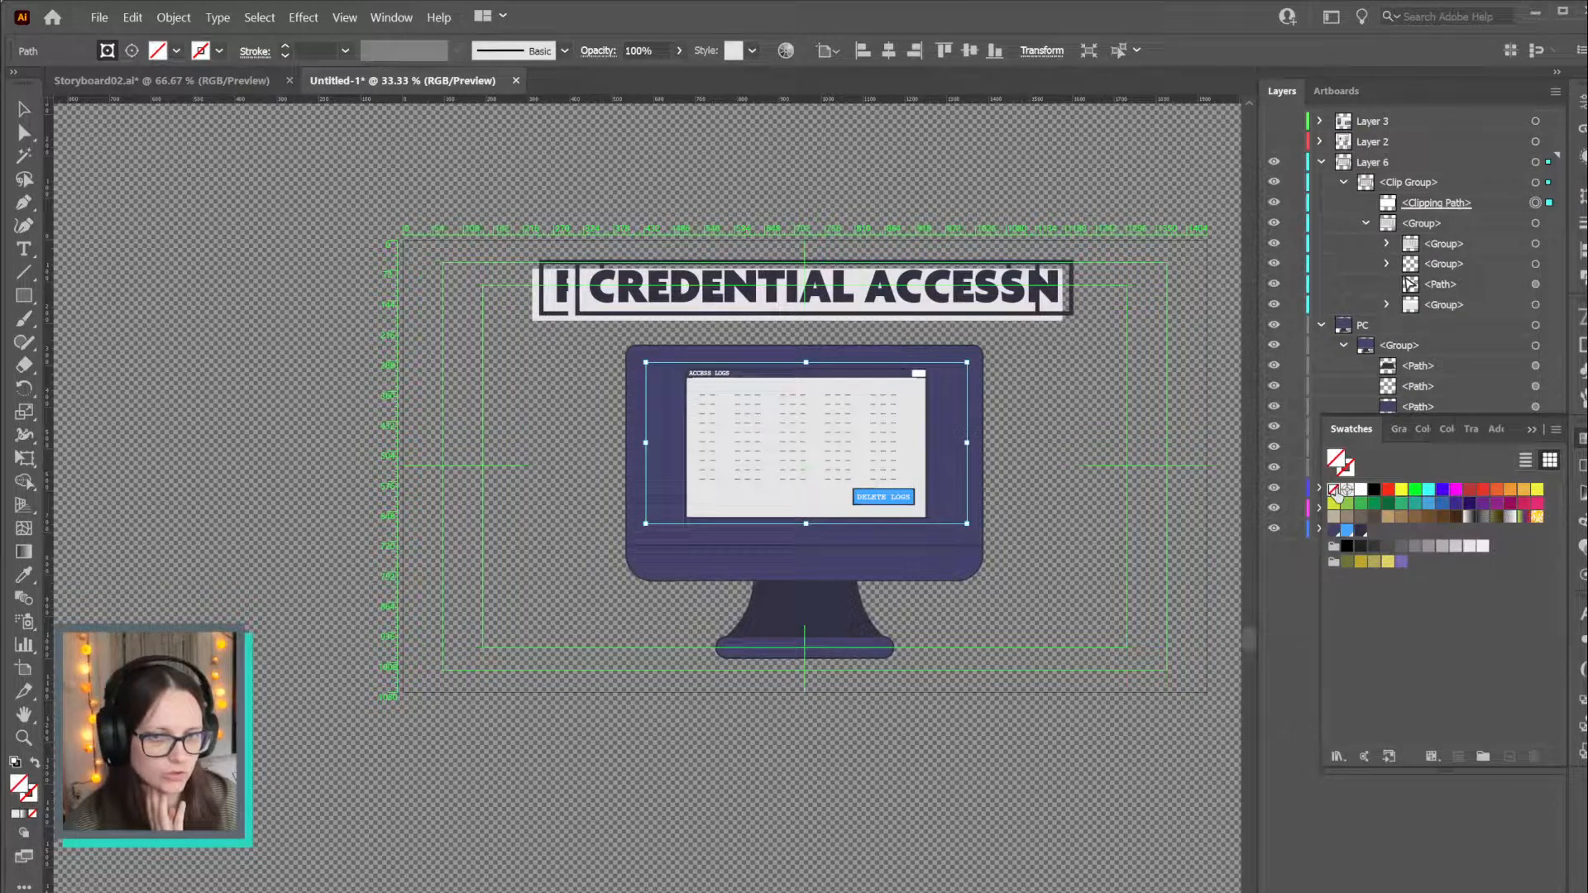
{"action": "left_click", "coordinate": [1536, 468]}
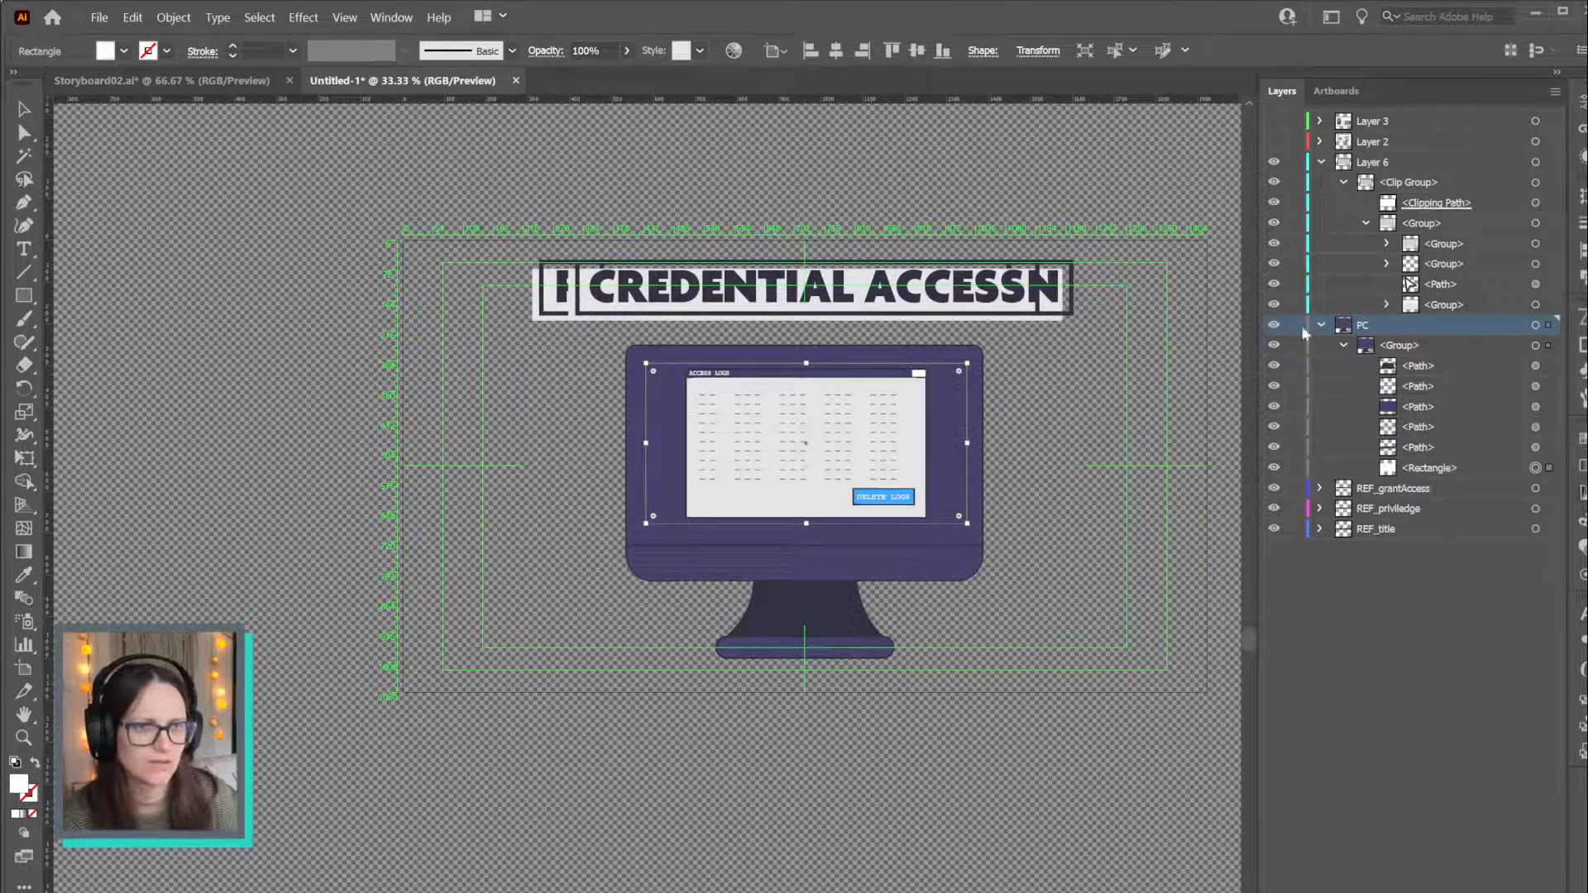
Examine Layer 6's clip group, its clipping path and nested groups for an available option to release the mask
{"action": "left_click", "coordinate": [1534, 306]}
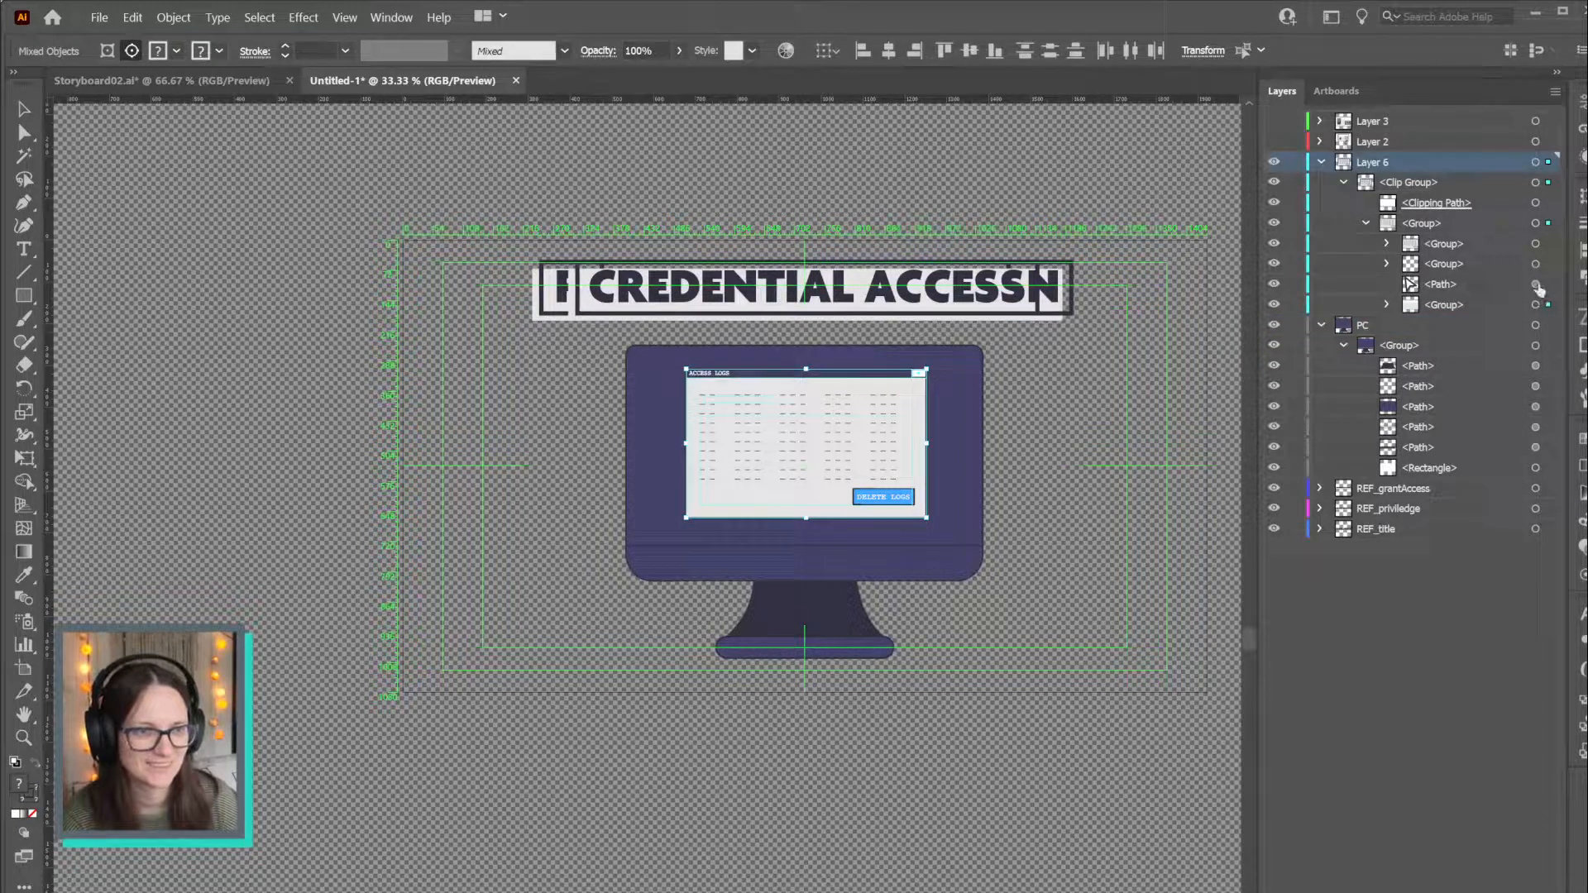
{"action": "left_click", "coordinate": [1536, 243]}
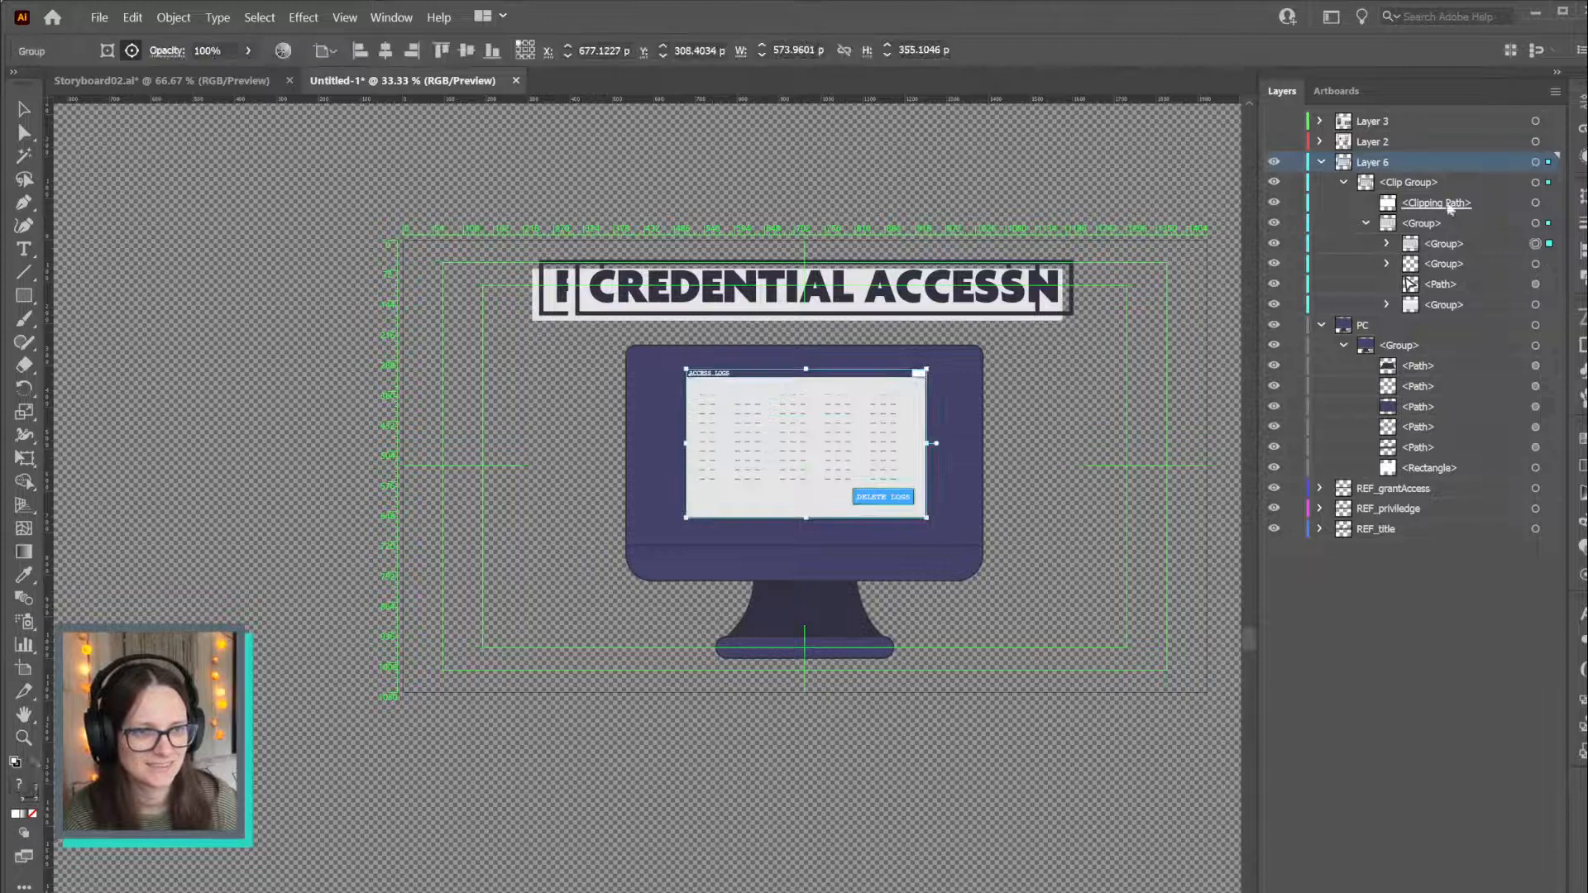
{"action": "left_click", "coordinate": [1535, 202], "text": "shift"}
{"action": "right_click", "coordinate": [828, 445]}
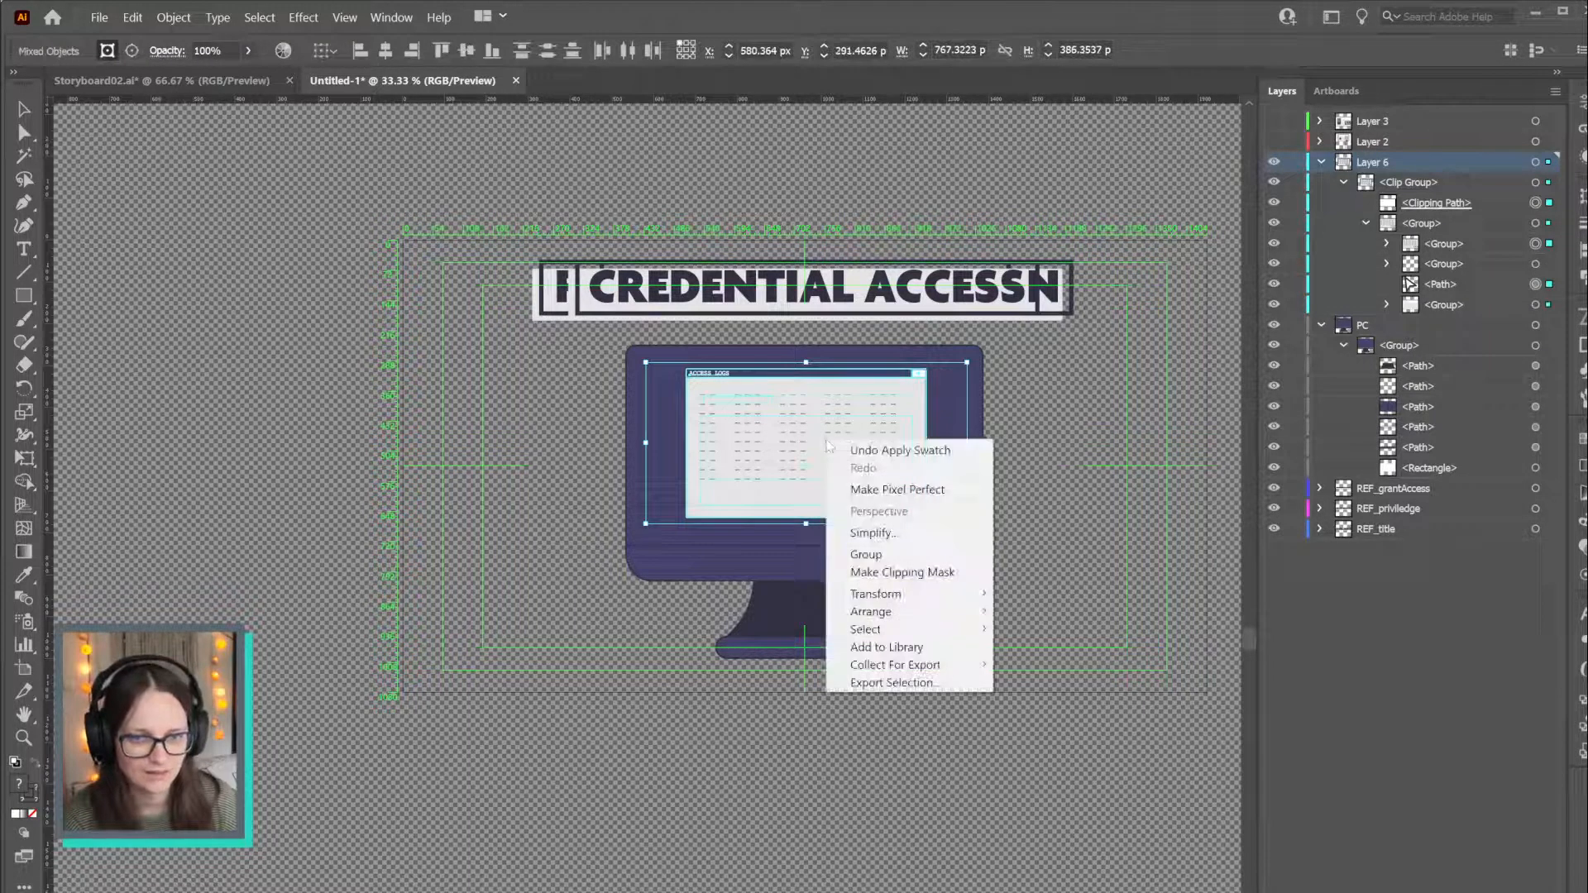
{"action": "left_click", "coordinate": [1537, 191]}
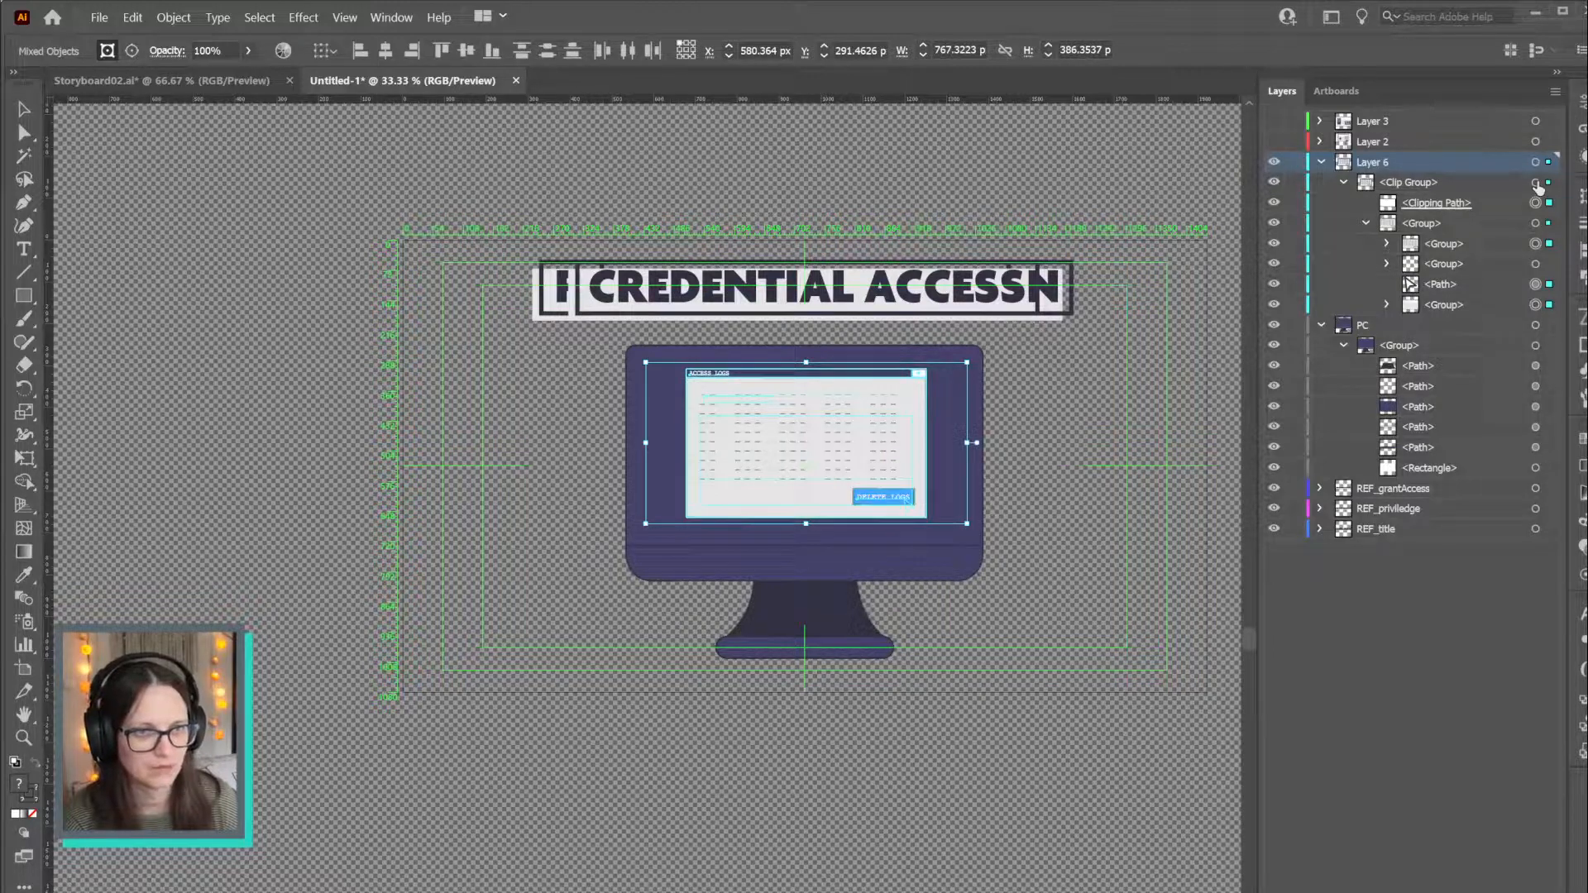
{"action": "right_click", "coordinate": [925, 380]}
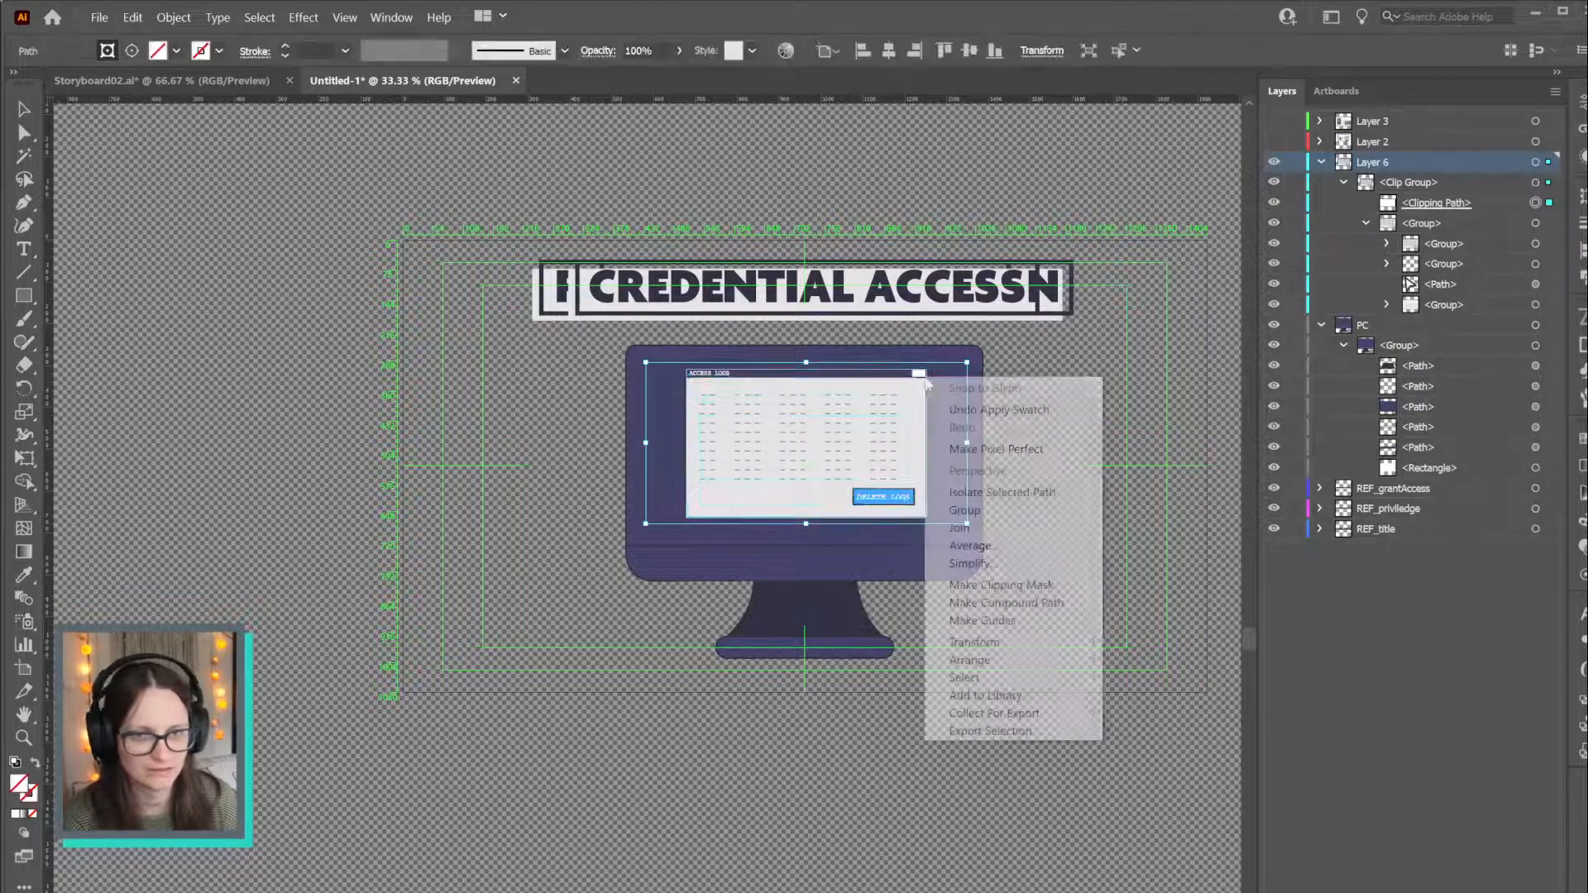
{"action": "left_click", "coordinate": [1537, 183]}
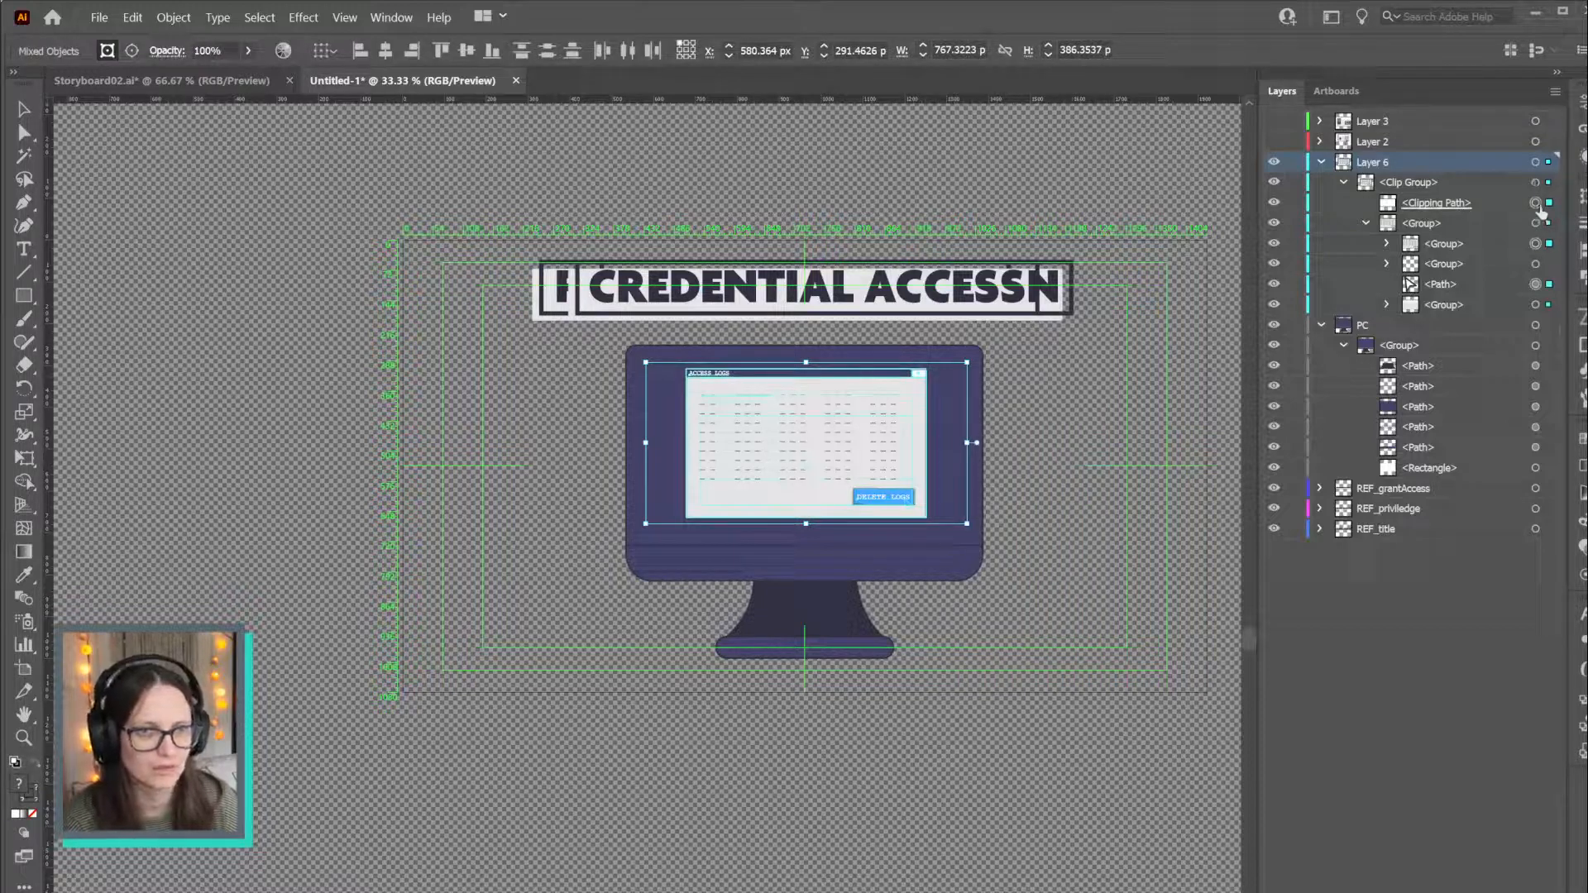
{"action": "left_click", "coordinate": [1536, 203]}
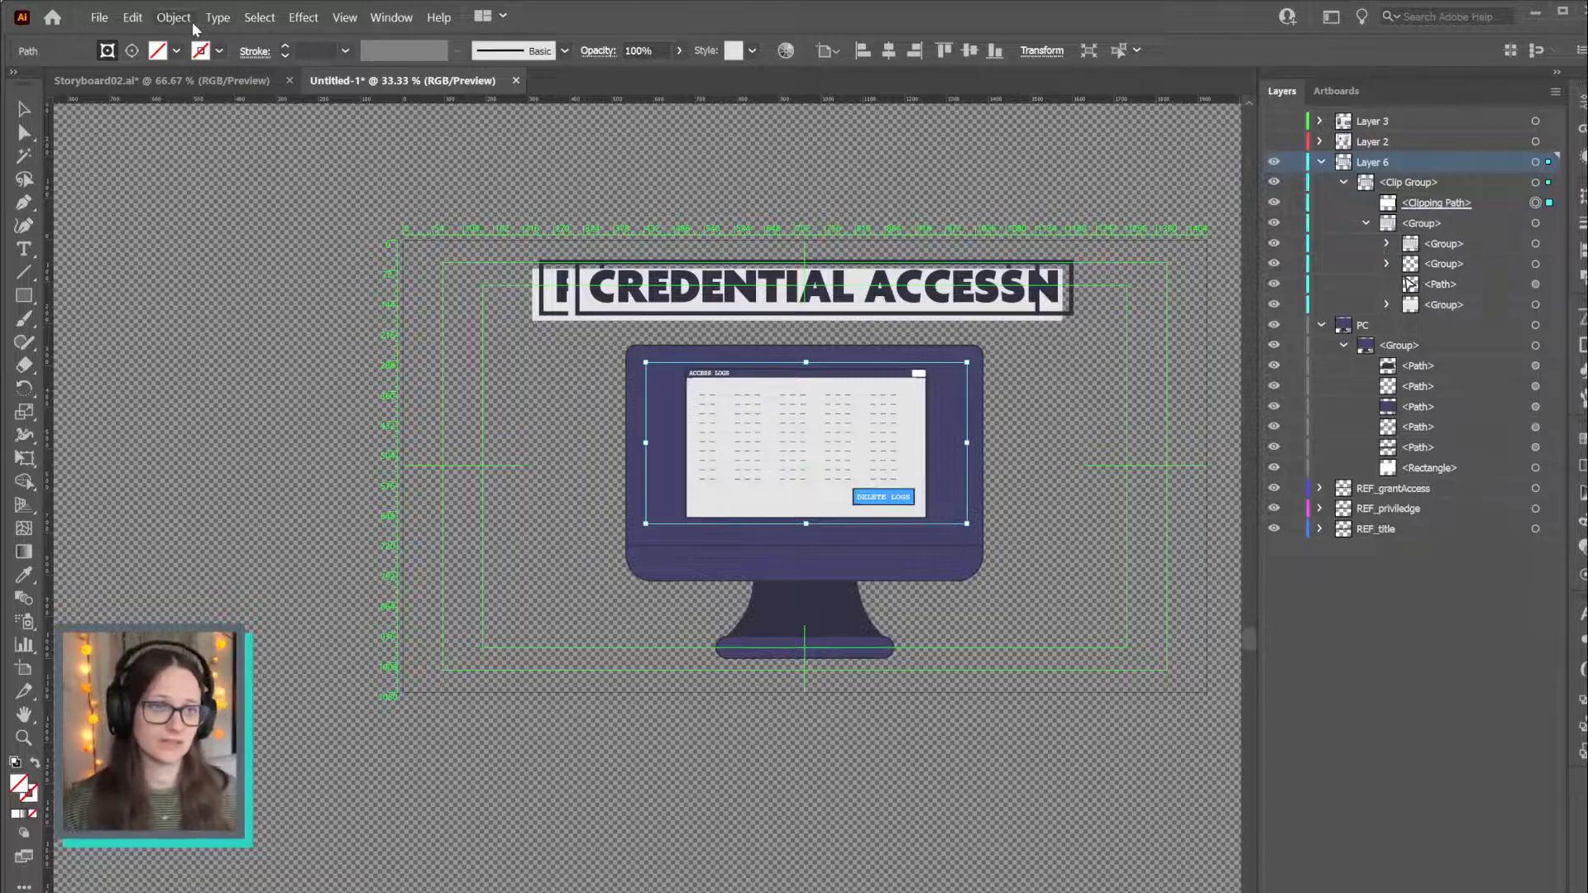
{"action": "left_click", "coordinate": [1535, 182]}
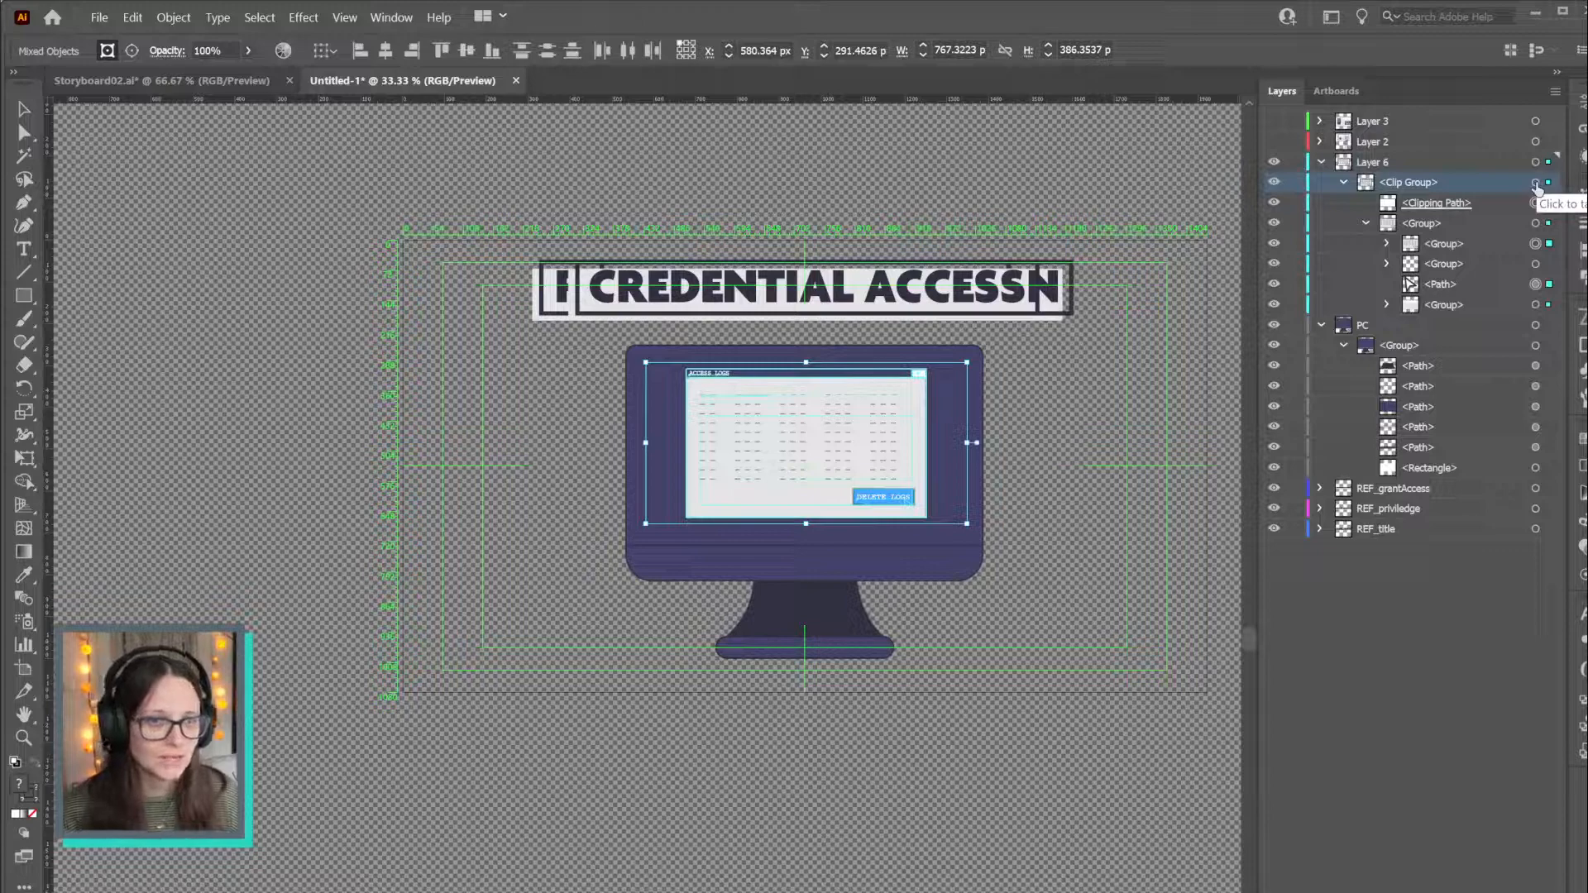
{"action": "left_click", "coordinate": [1536, 203]}
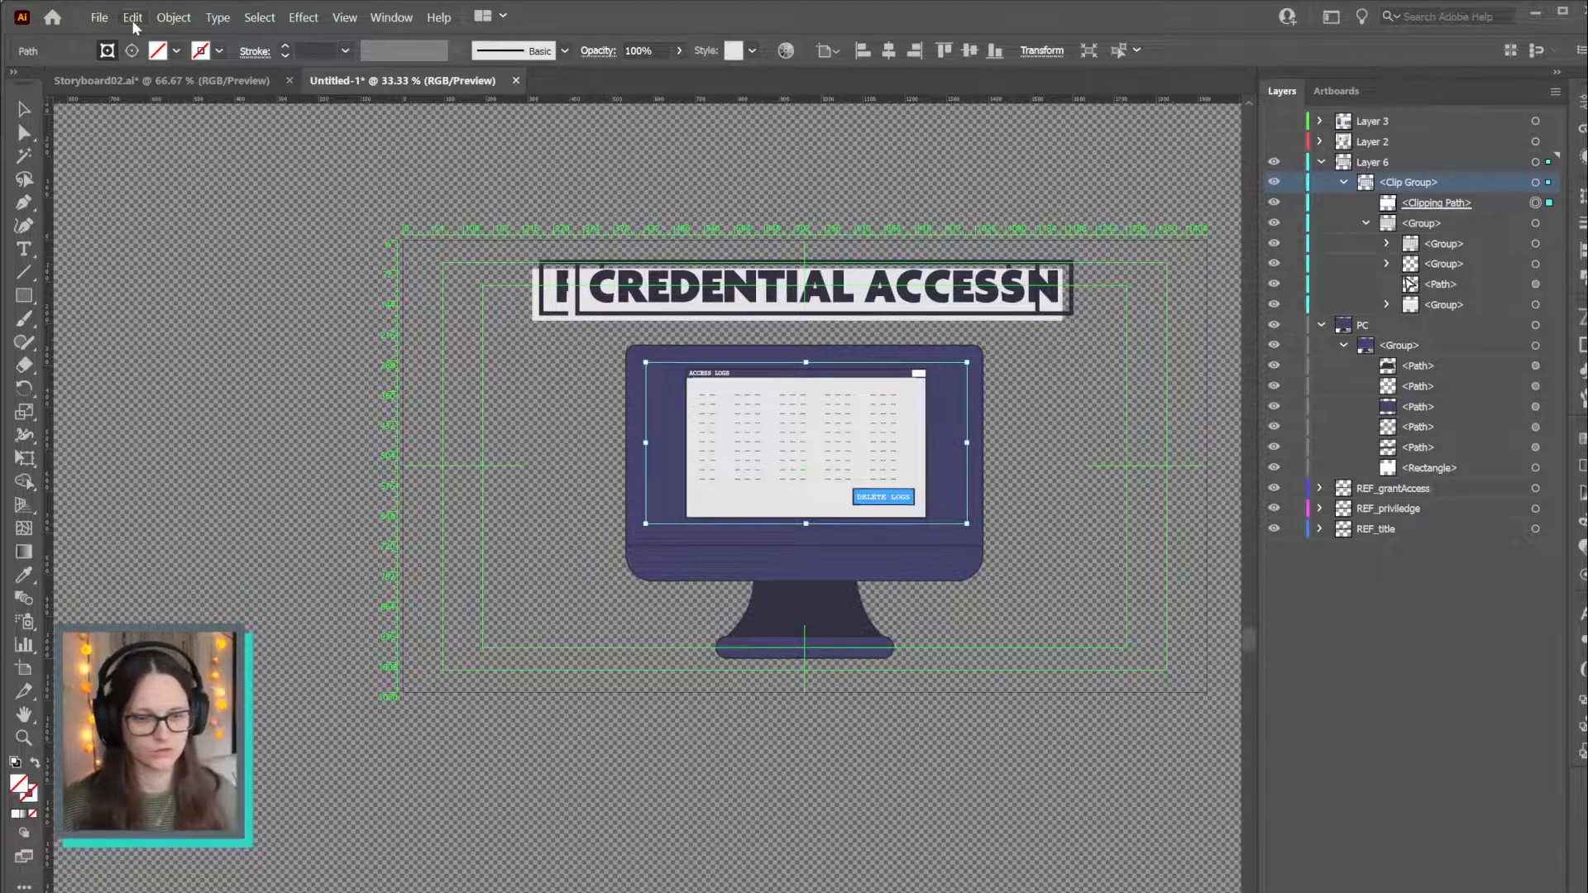
{"action": "left_click", "coordinate": [184, 20]}
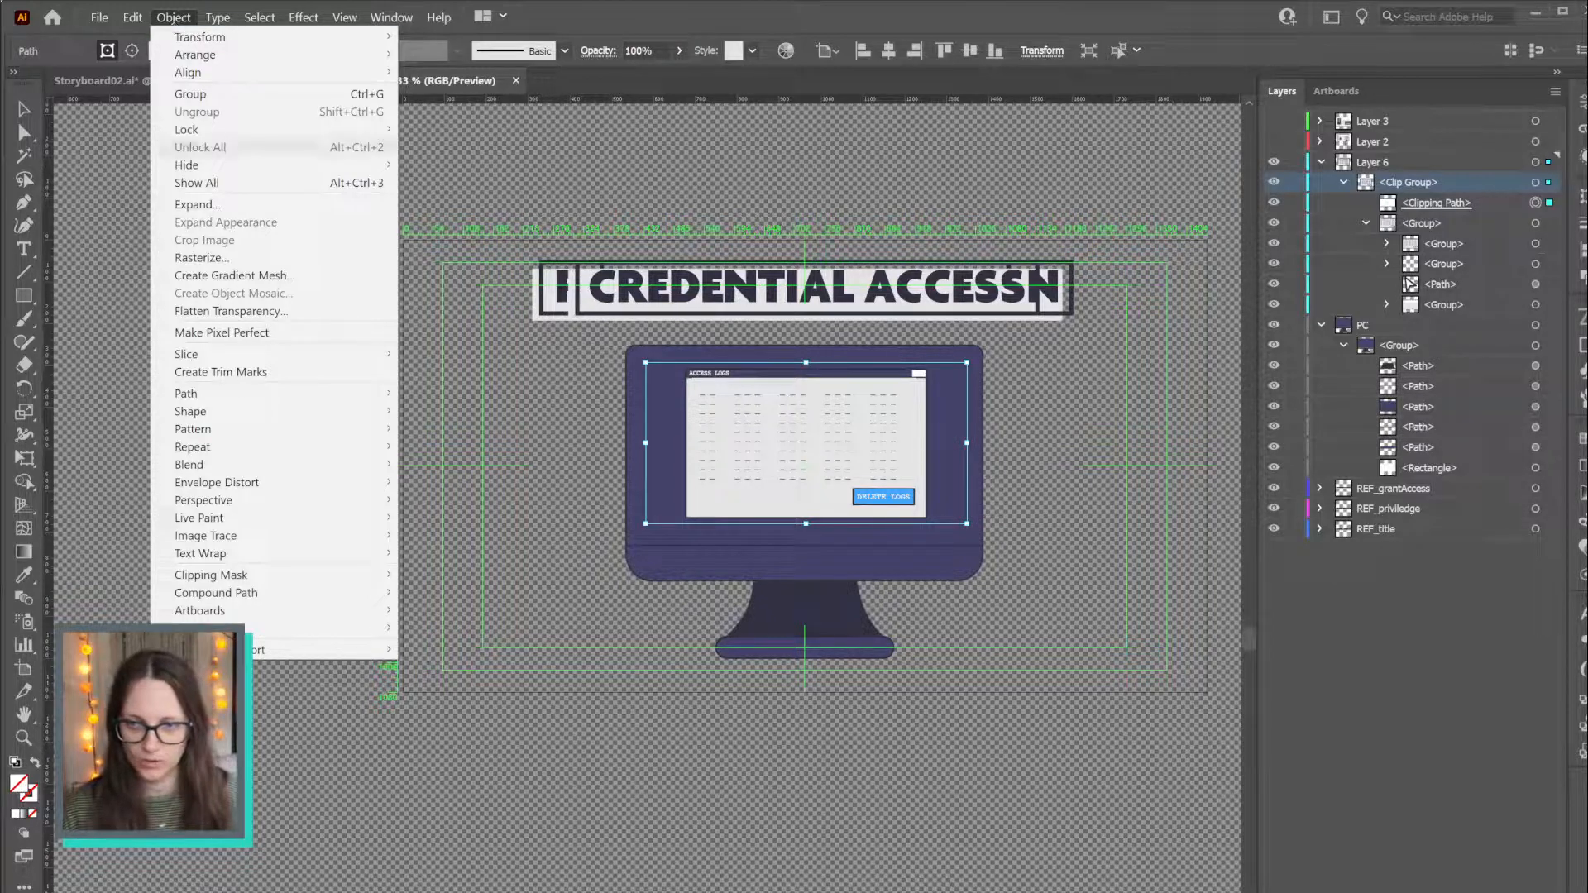
Try to release the clipping mask on Layer 6's whole clip group
{"action": "left_click", "coordinate": [1535, 187]}
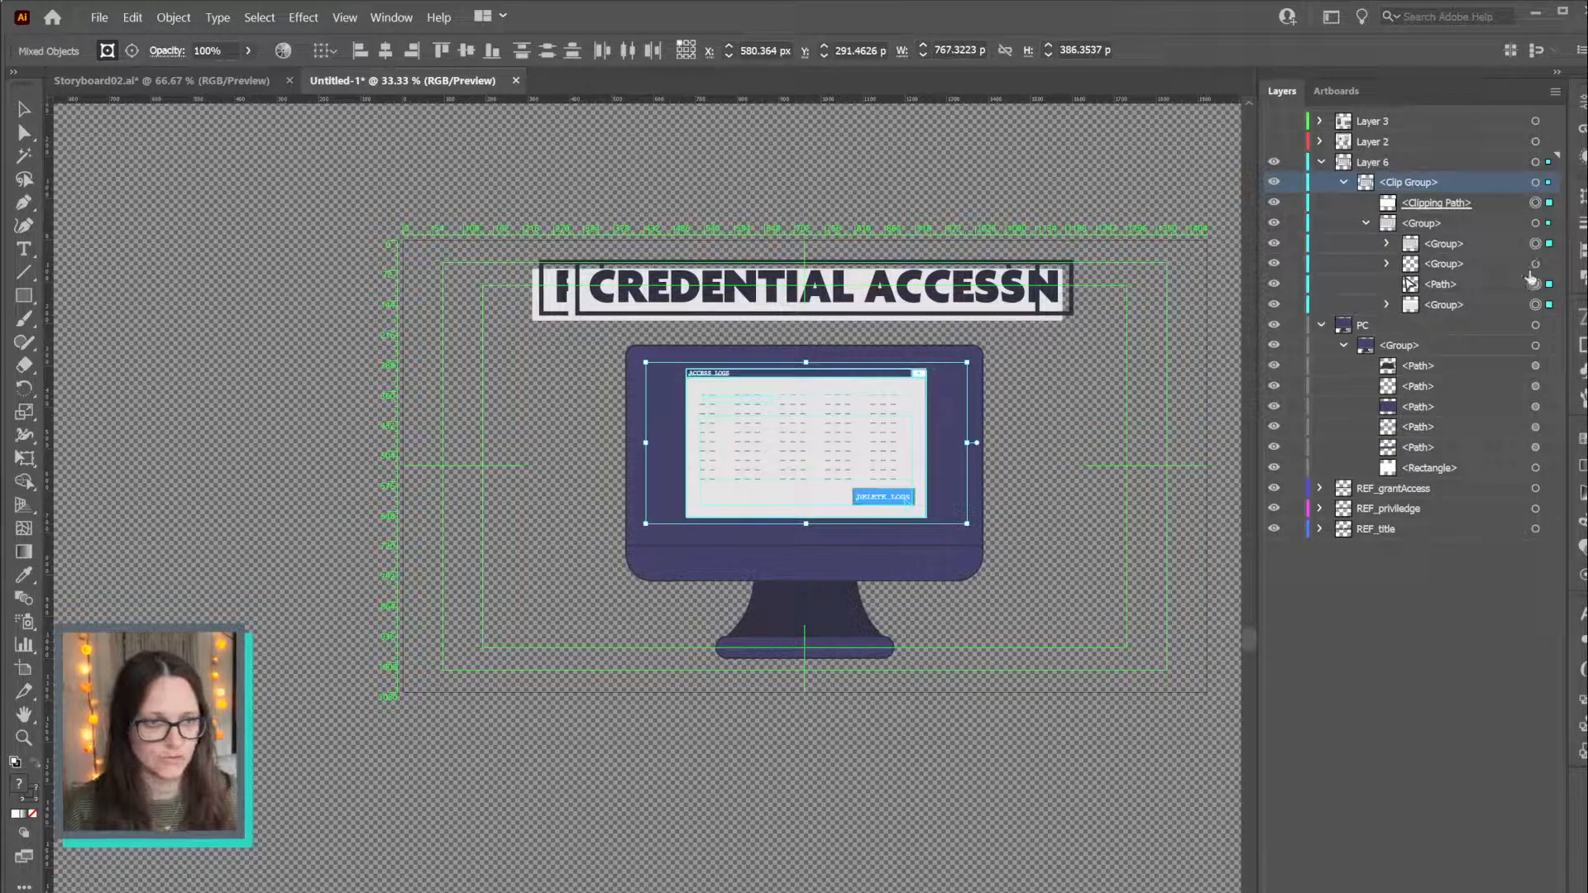
{"action": "right_click", "coordinate": [773, 488]}
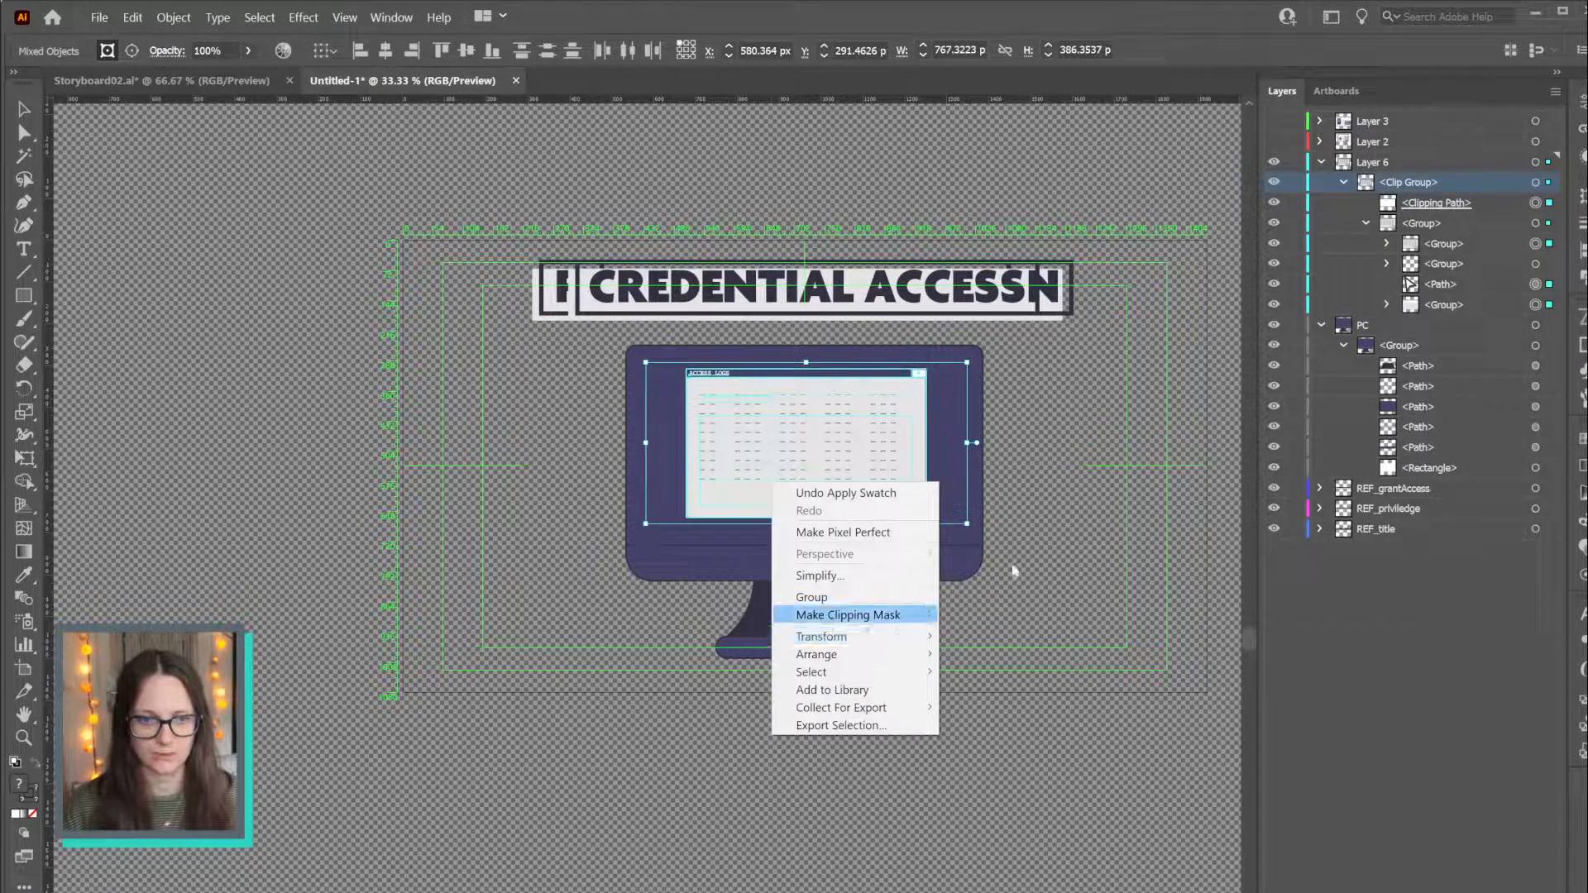
{"action": "left_click", "coordinate": [1514, 214]}
{"action": "left_click", "coordinate": [1510, 211]}
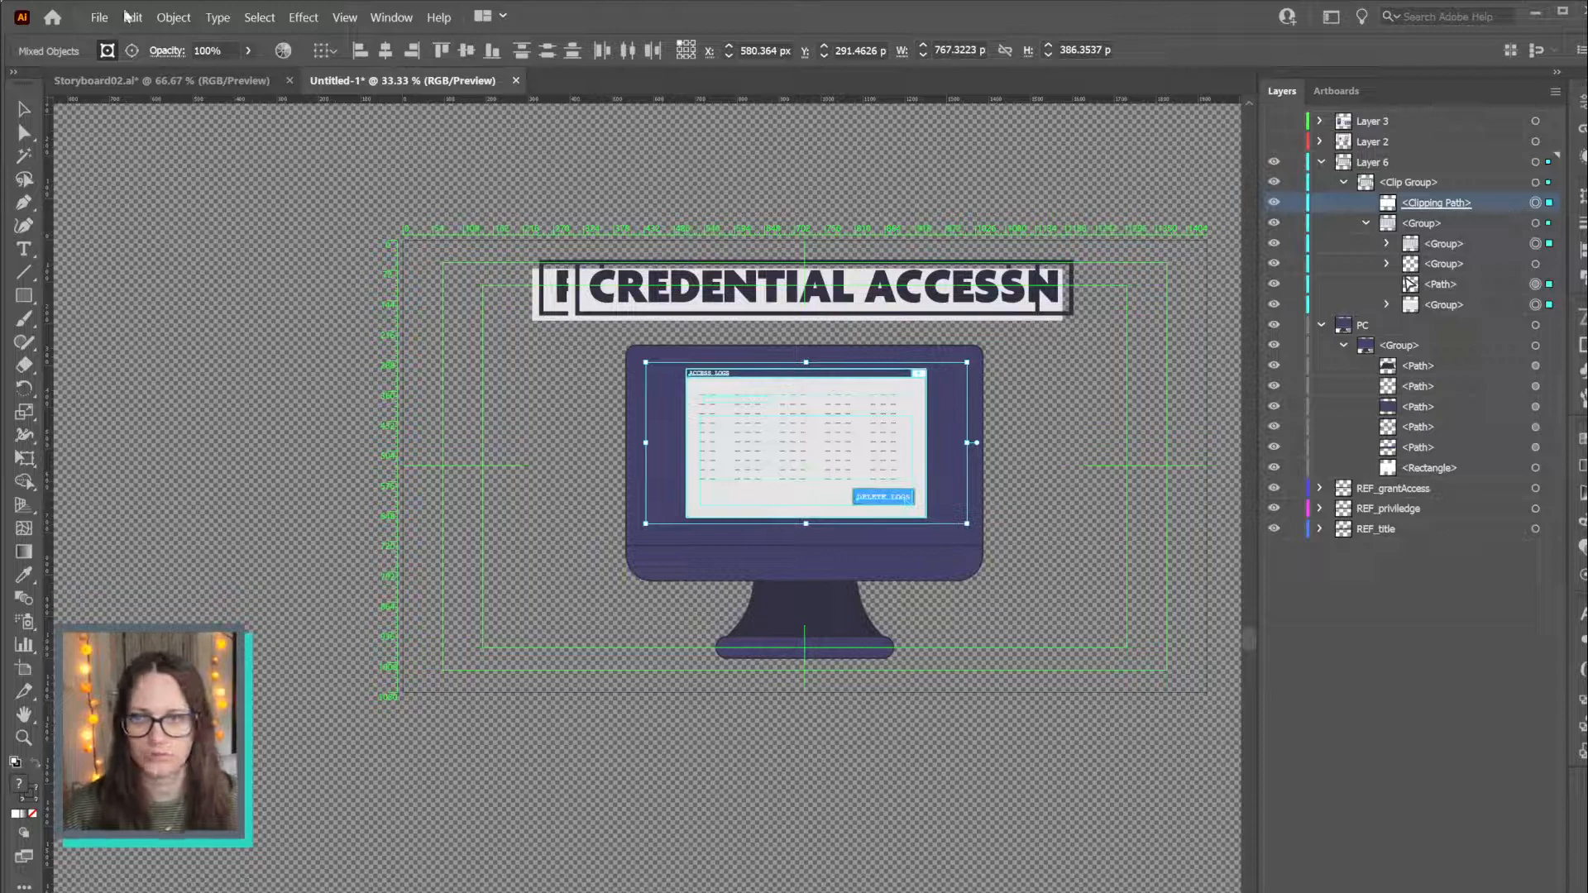
{"action": "left_click", "coordinate": [190, 16]}
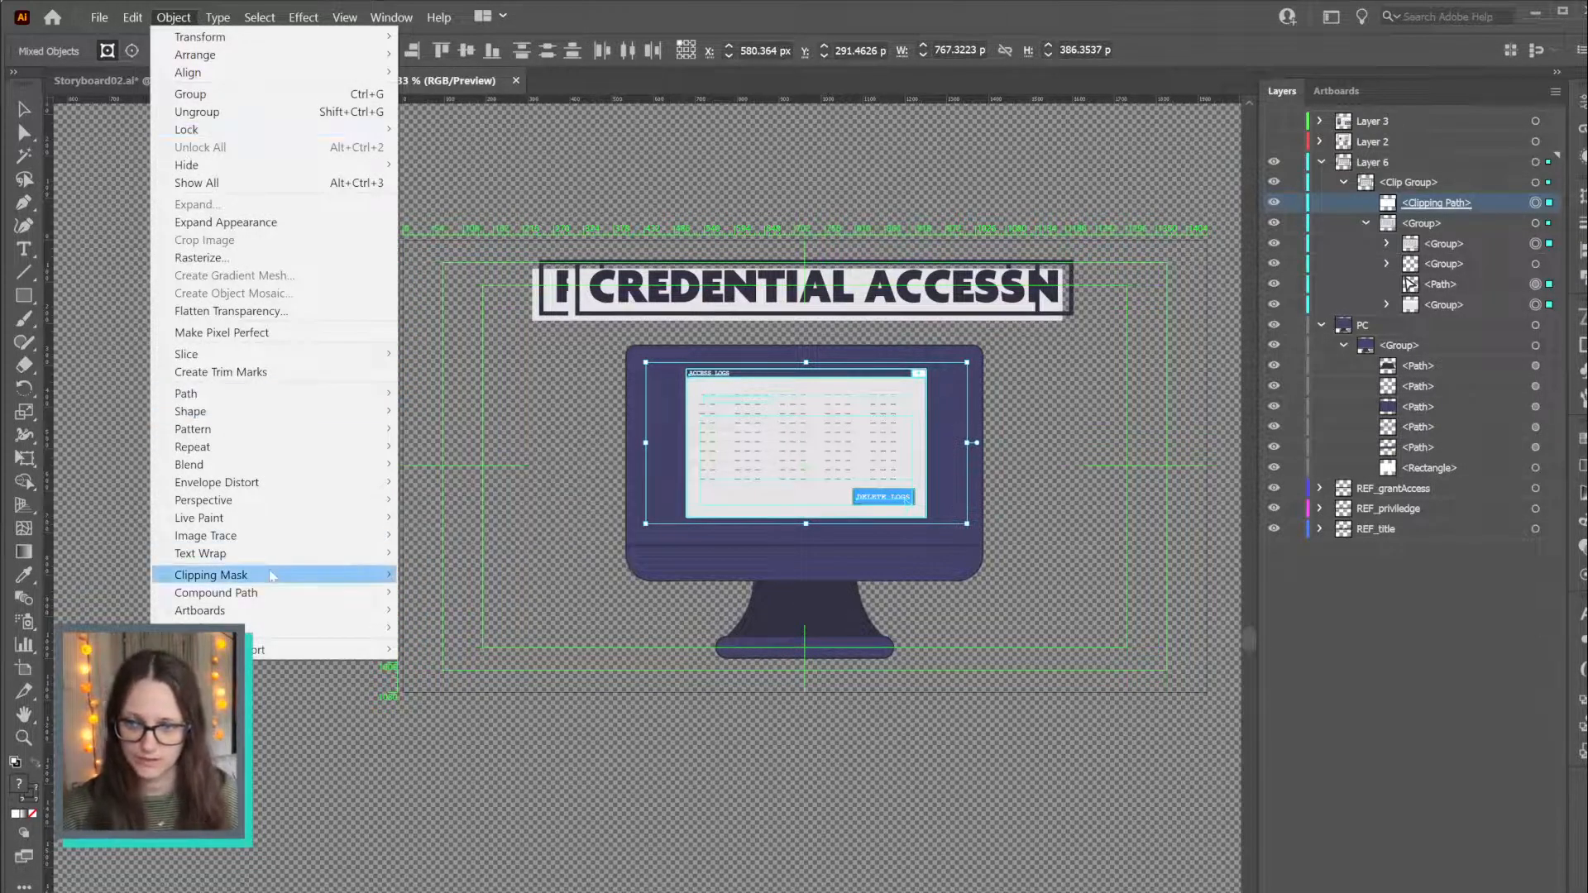
{"action": "mouse_move", "coordinate": [272, 575]}
{"action": "left_click", "coordinate": [463, 594]}
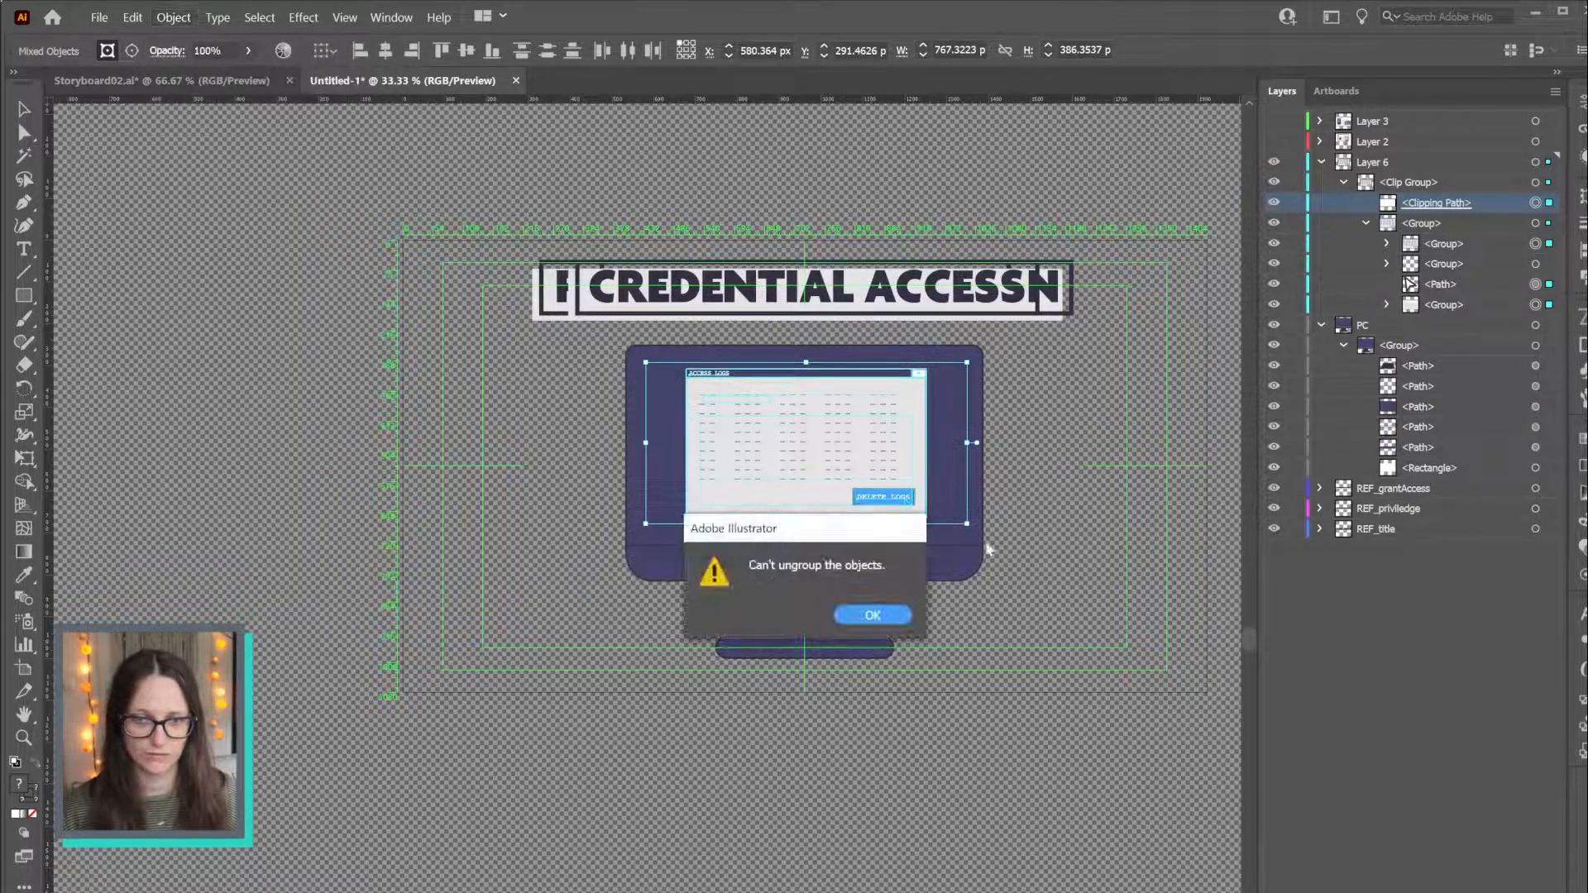
{"action": "left_click", "coordinate": [864, 616]}
Examine Layer 6's clip group and the blend paths in its nested group to find what blocks releasing the mask
{"action": "left_click", "coordinate": [1537, 224]}
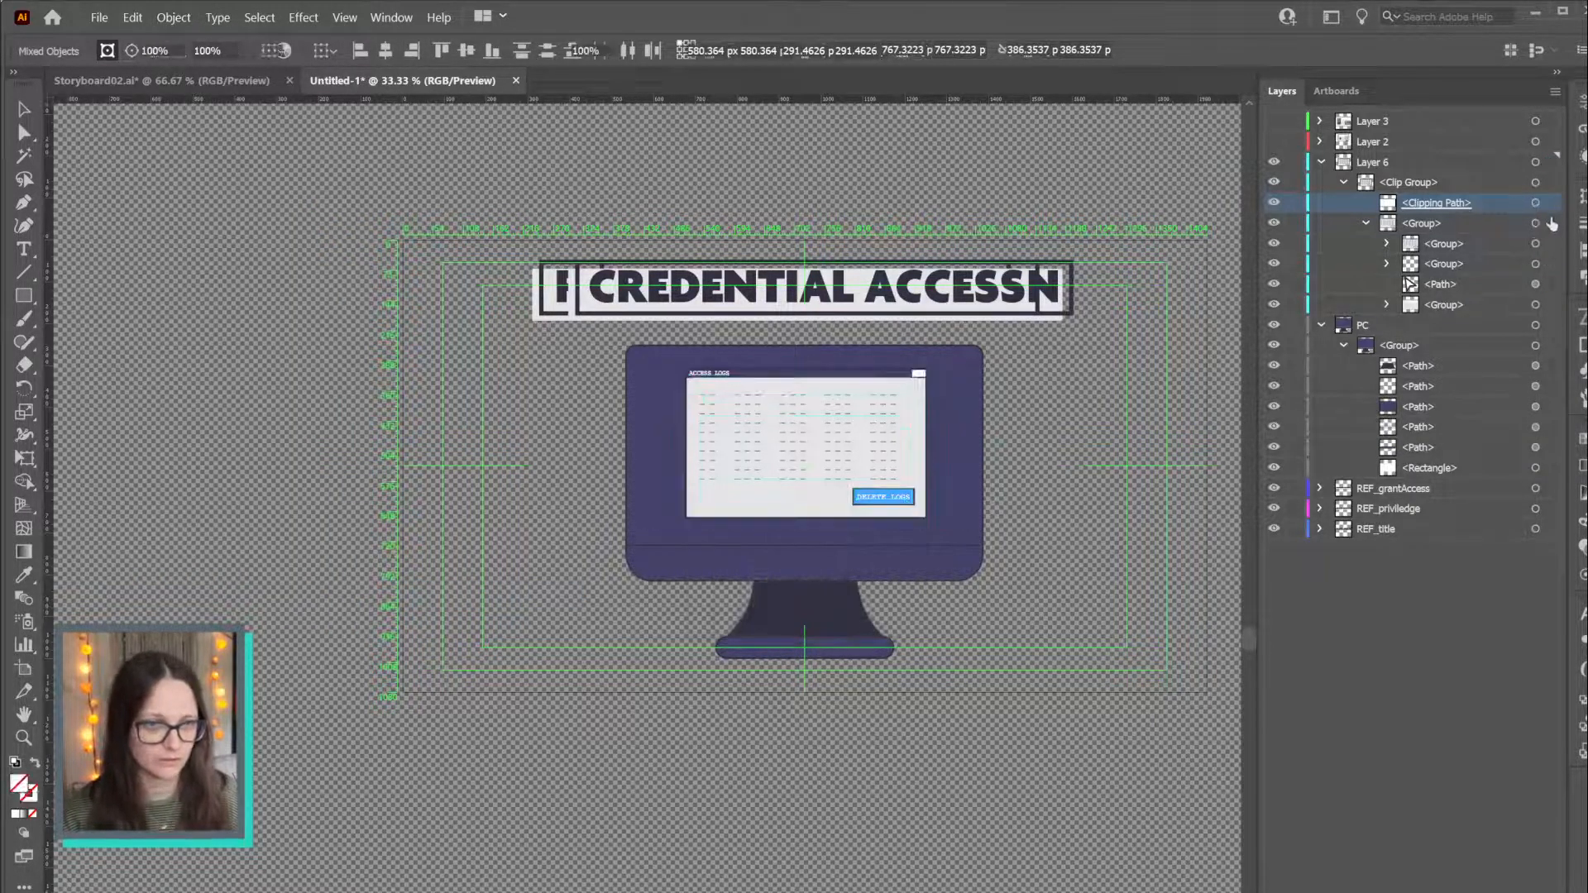
{"action": "left_click", "coordinate": [1535, 183]}
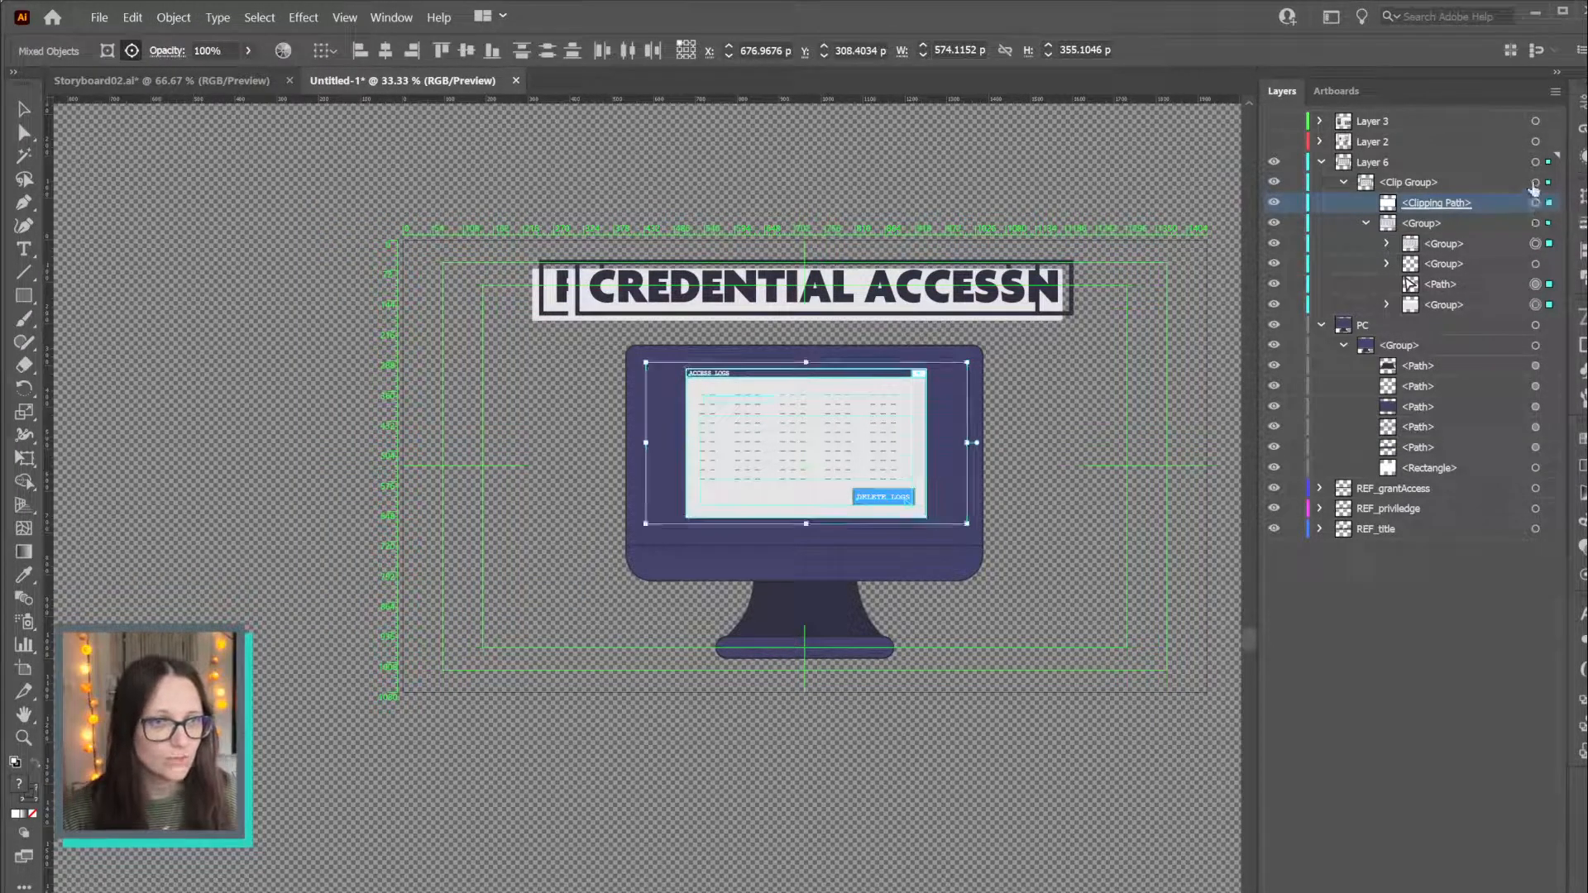
{"action": "left_click", "coordinate": [1536, 185]}
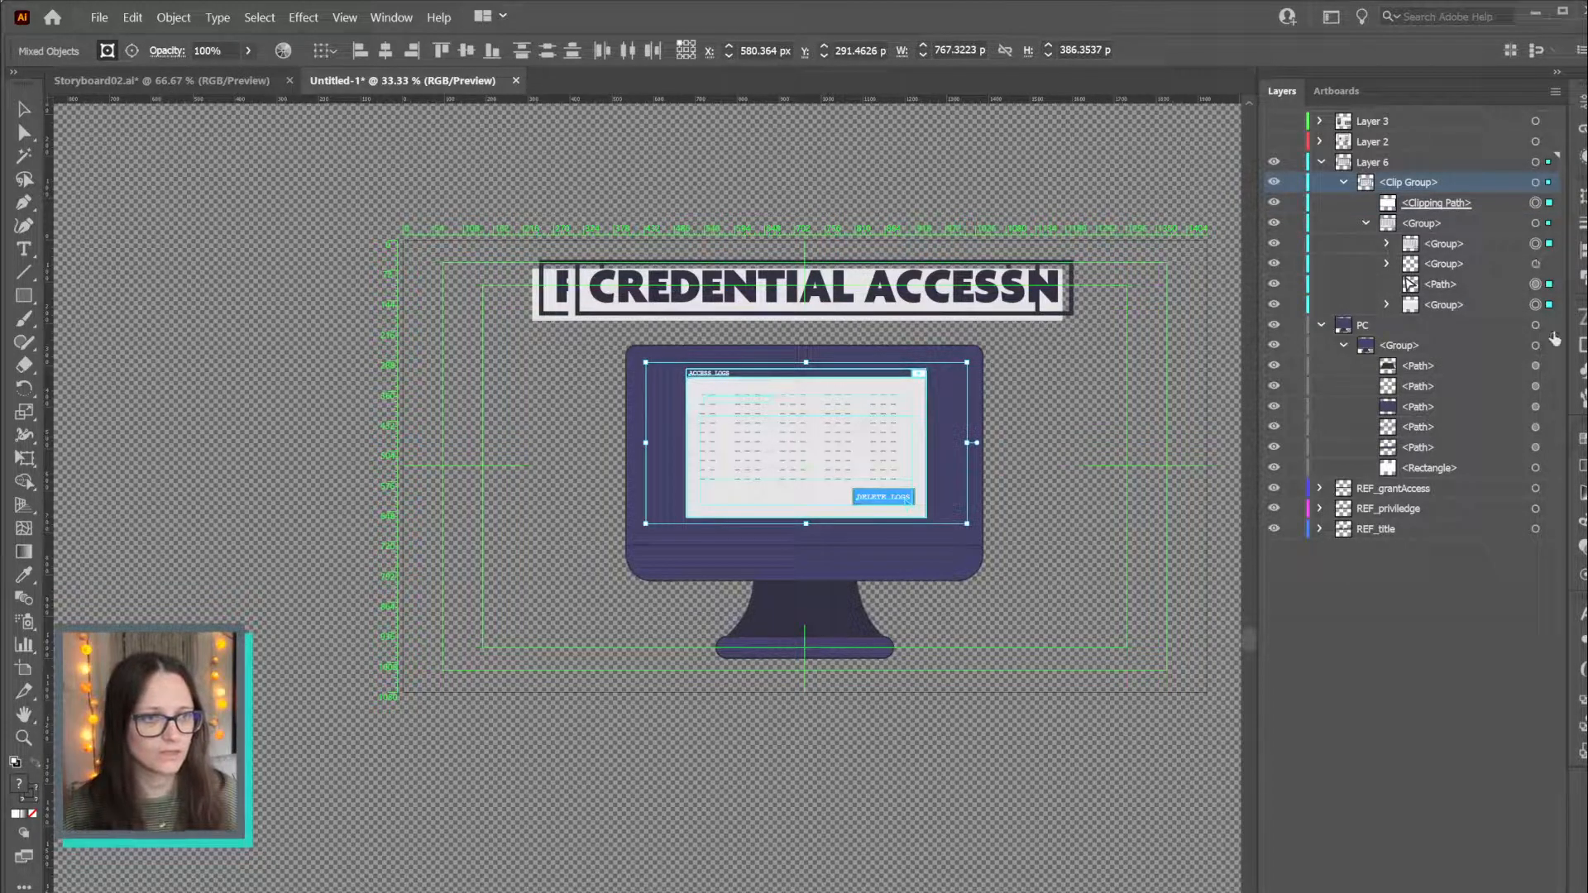
{"action": "key", "text": "ctrl+shift+a"}
{"action": "left_click", "coordinate": [1388, 263]}
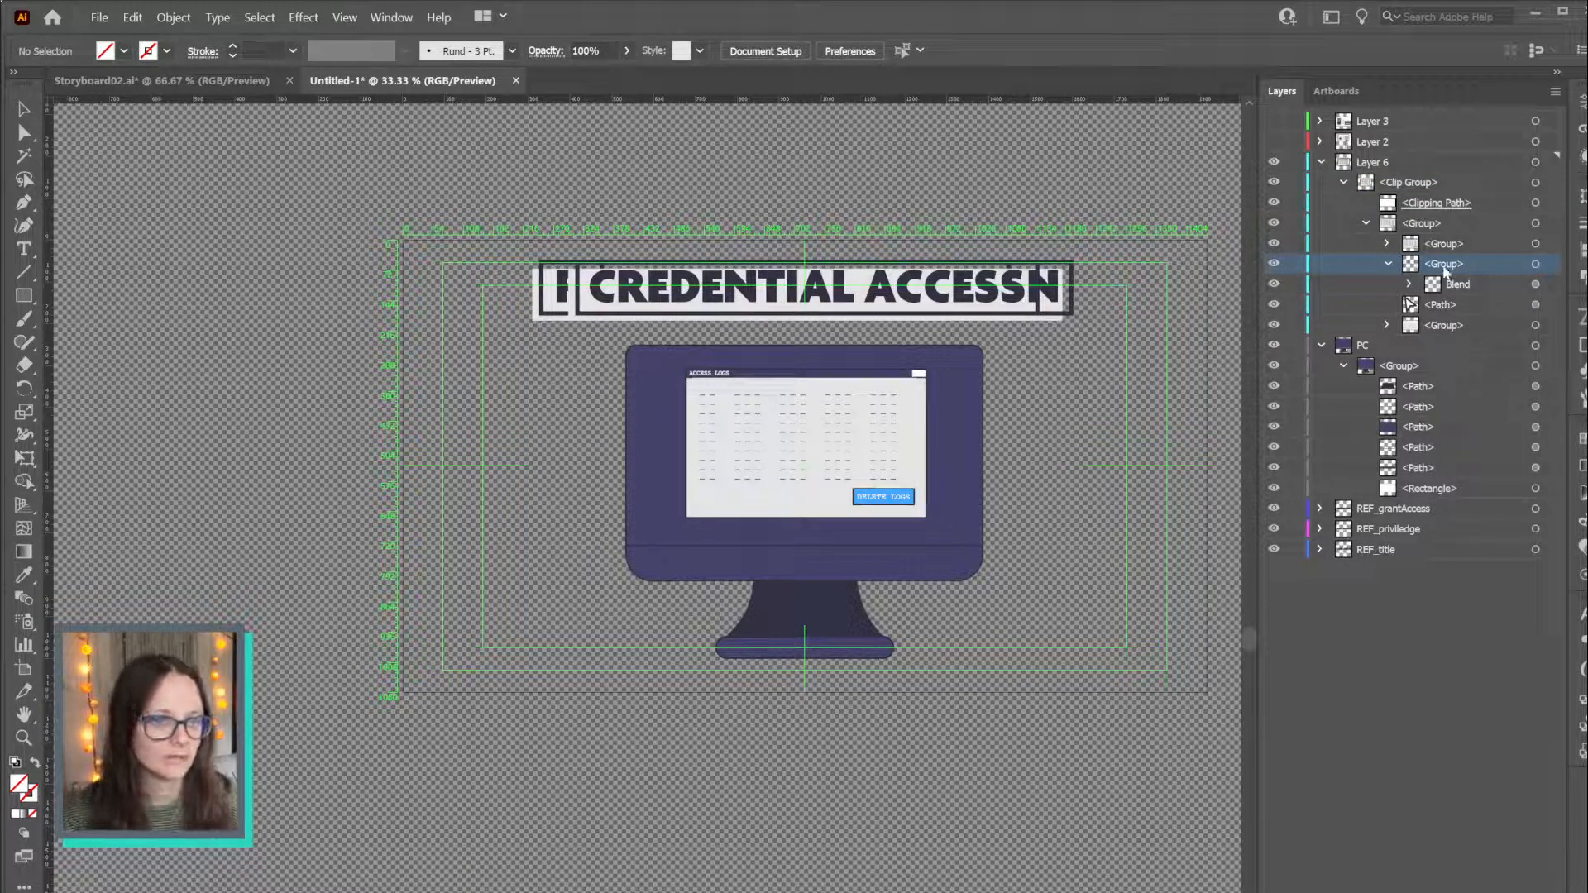
{"action": "left_click", "coordinate": [1410, 284]}
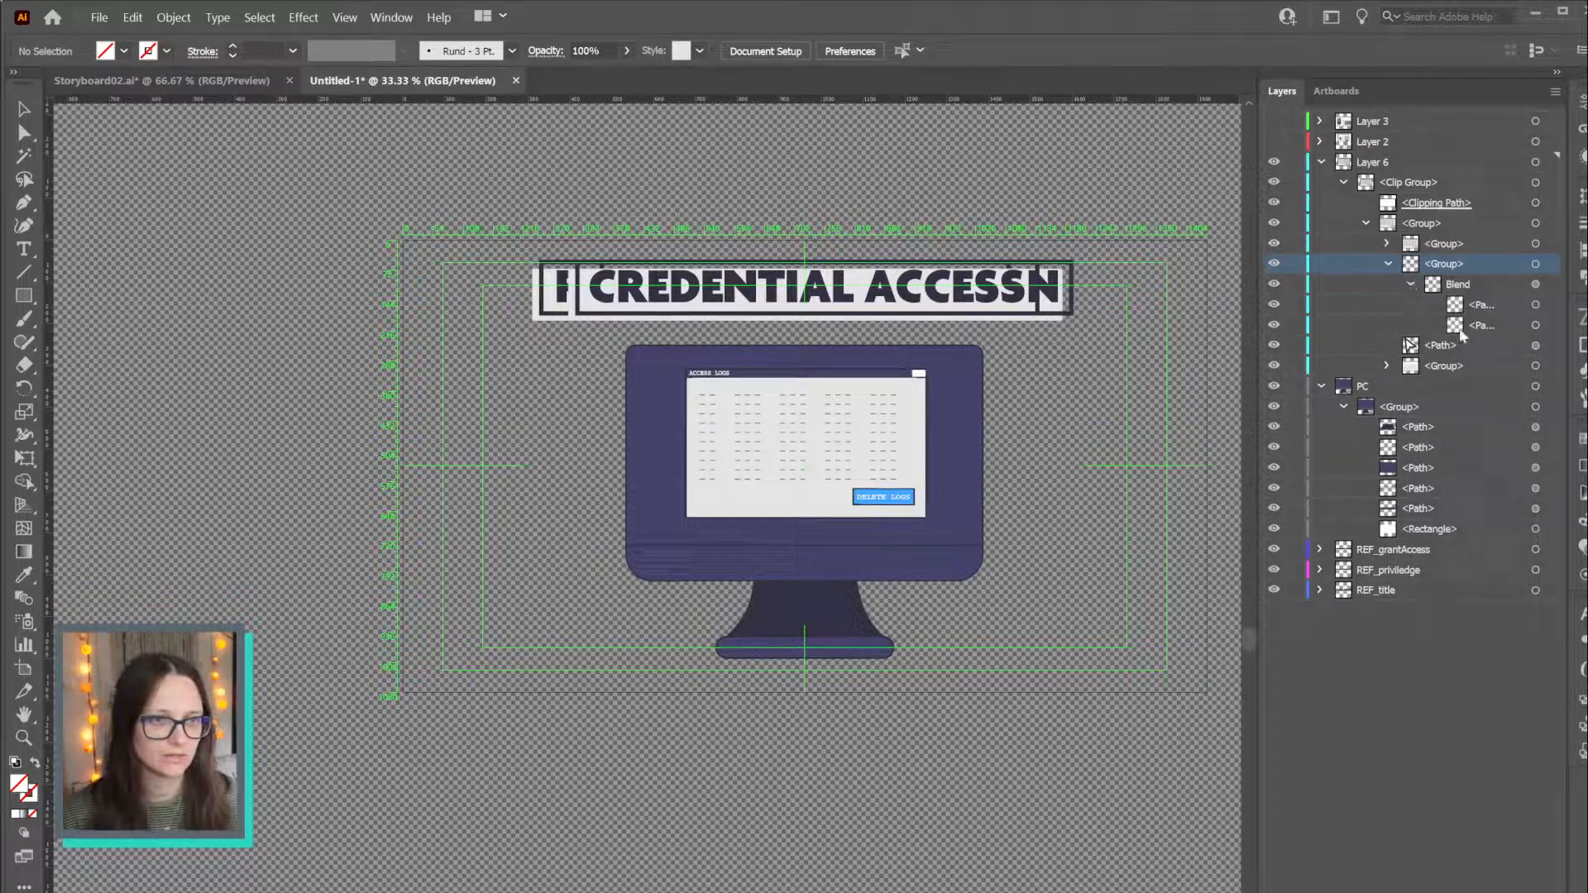
{"action": "left_click", "coordinate": [1536, 305]}
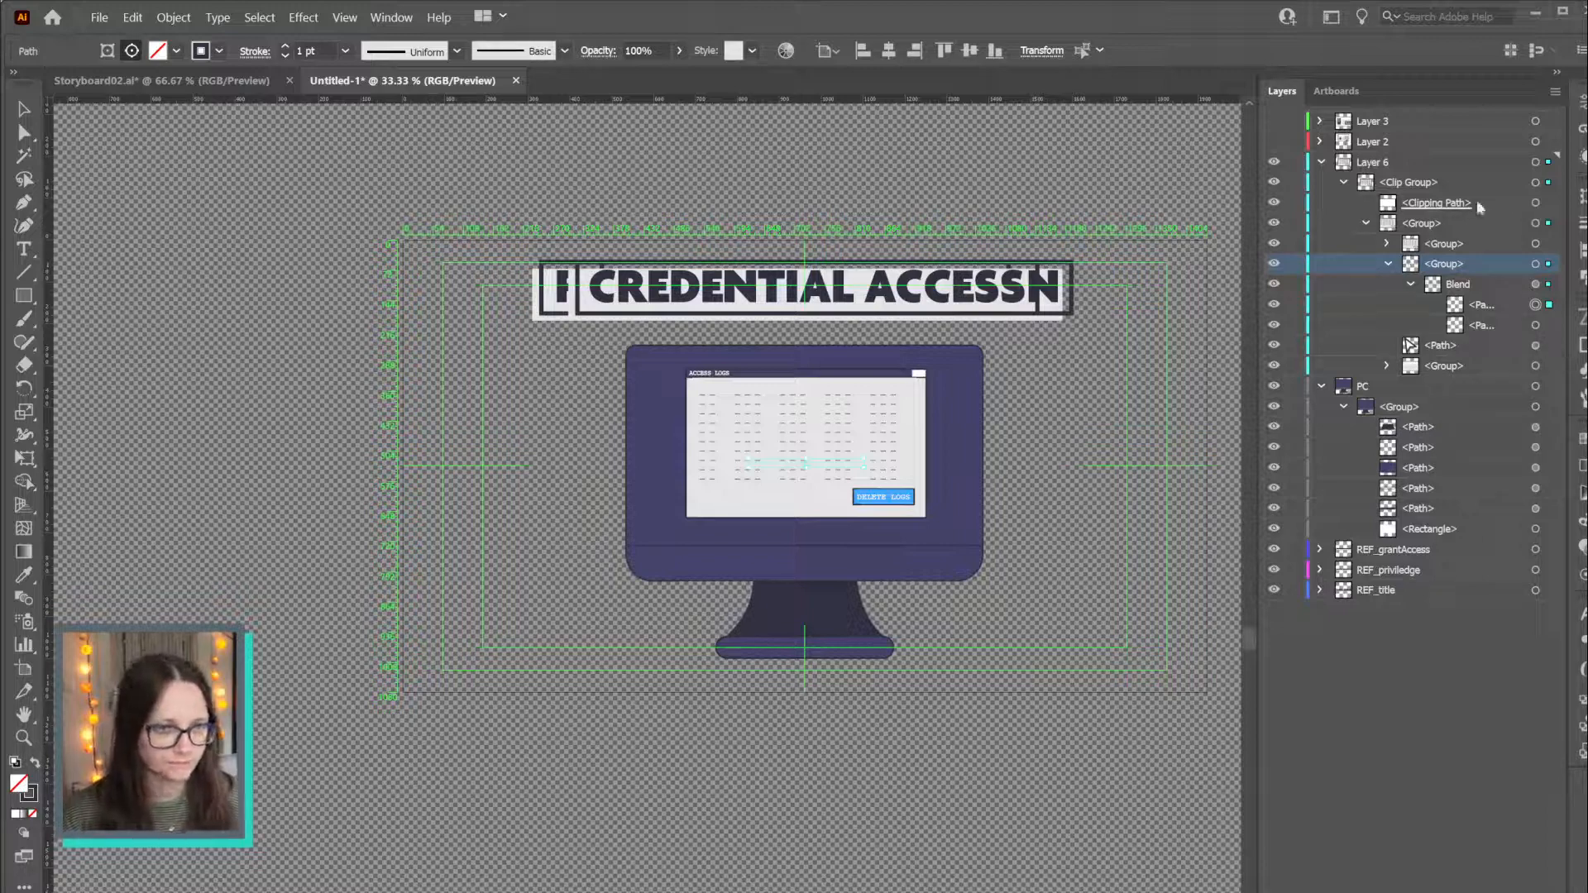
{"action": "left_click", "coordinate": [1527, 183]}
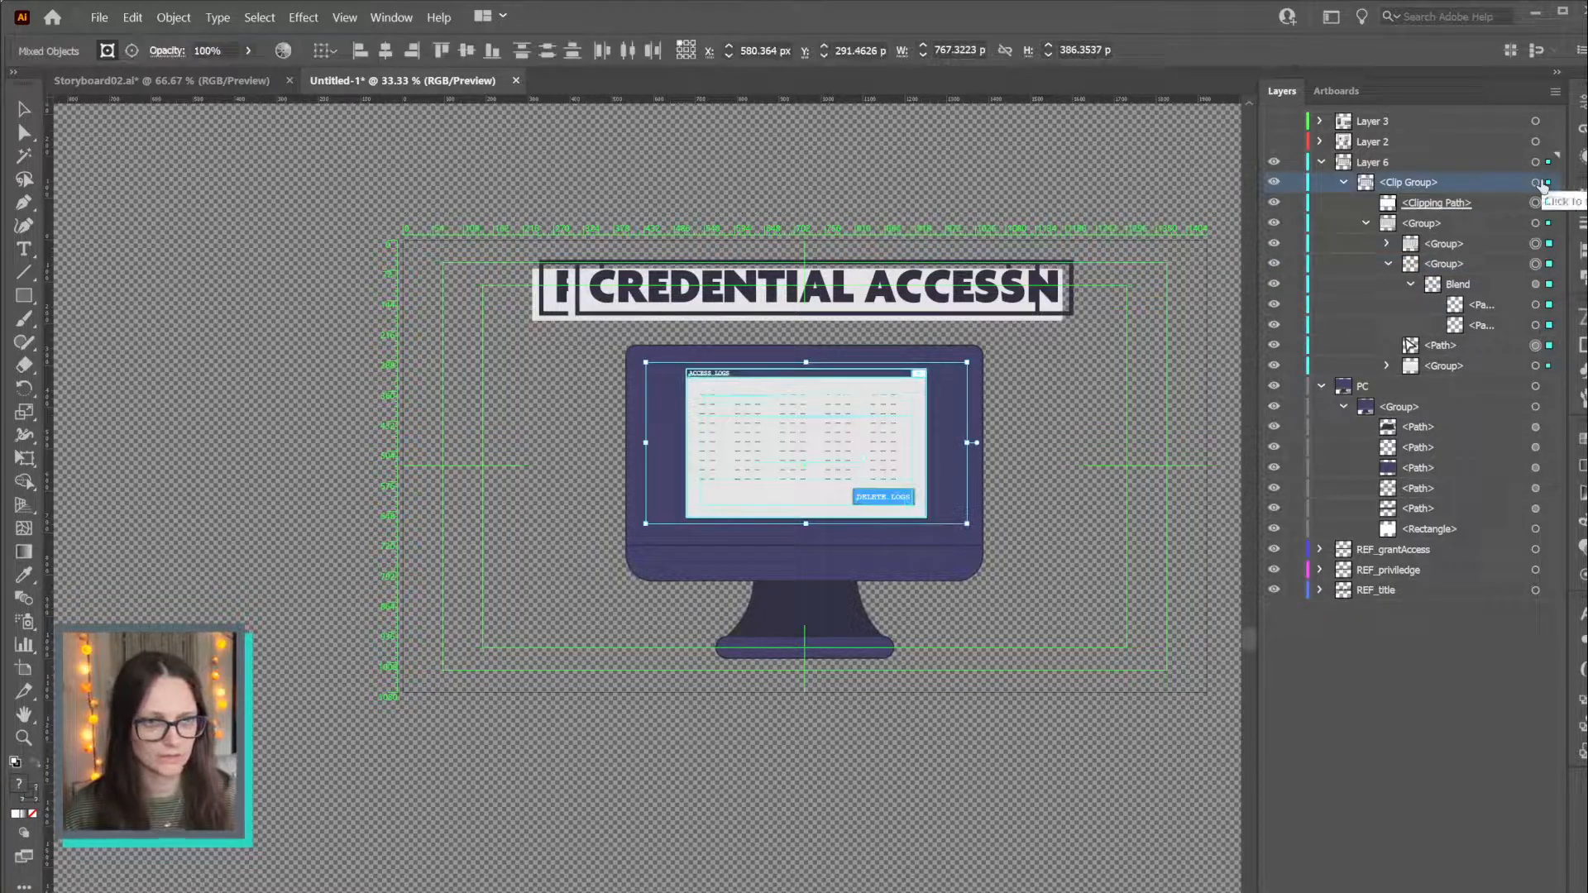
Expand the remaining nested groups in Layer 6's clip group and make all hidden items in the lowest one visible
{"action": "left_click", "coordinate": [1387, 243]}
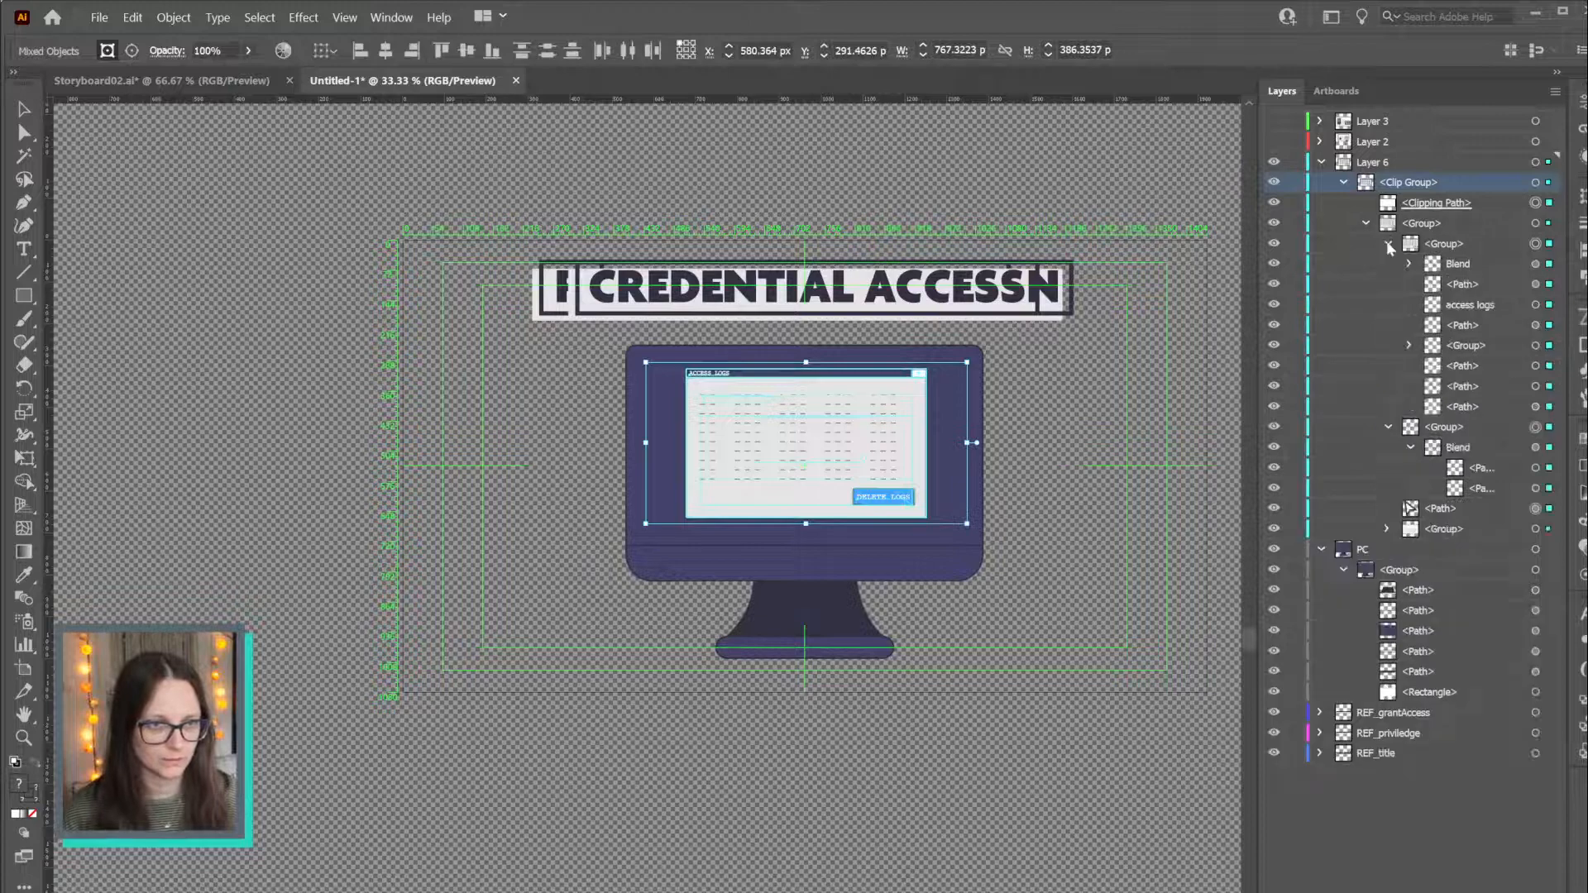
{"action": "left_click", "coordinate": [1410, 264]}
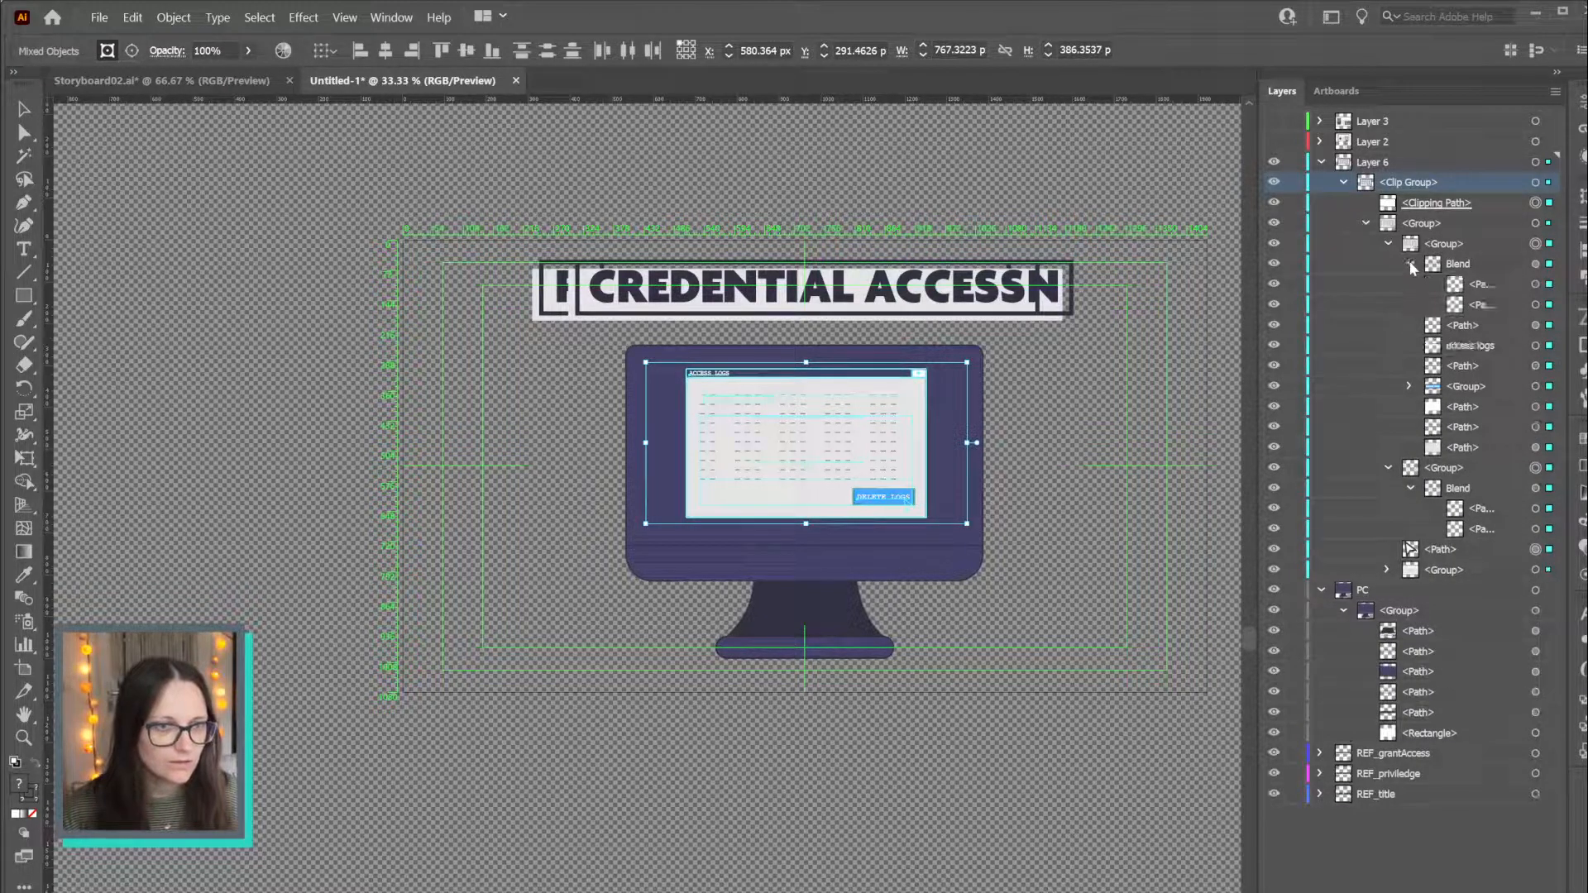
{"action": "left_click", "coordinate": [1408, 386]}
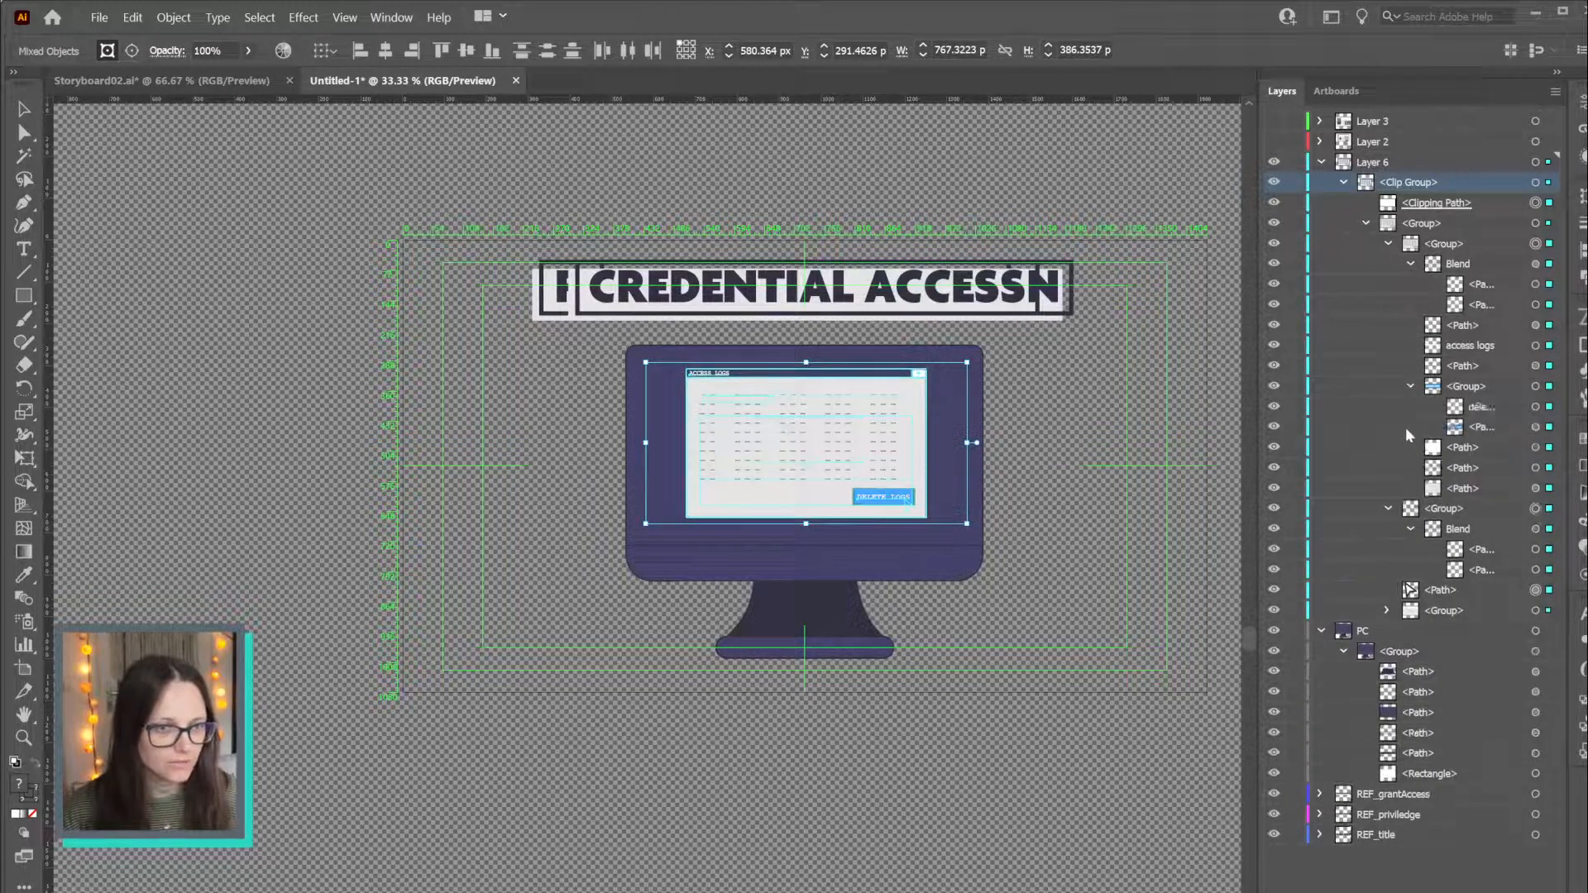
{"action": "left_click", "coordinate": [1387, 611]}
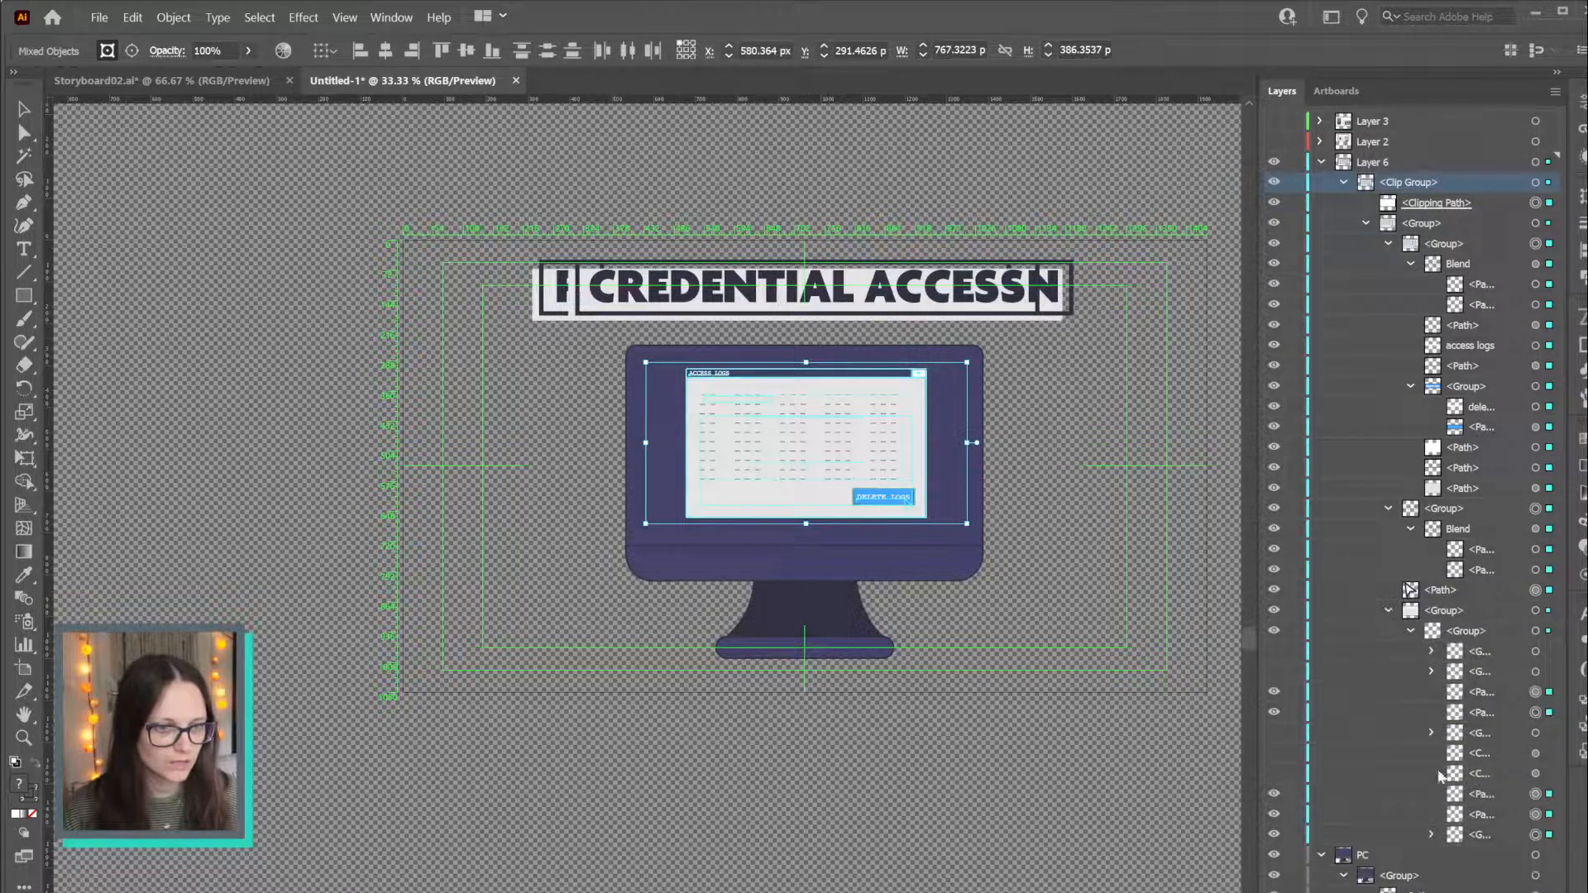
{"action": "left_click_drag", "start_coordinate": [1270, 735], "coordinate": [1276, 778]}
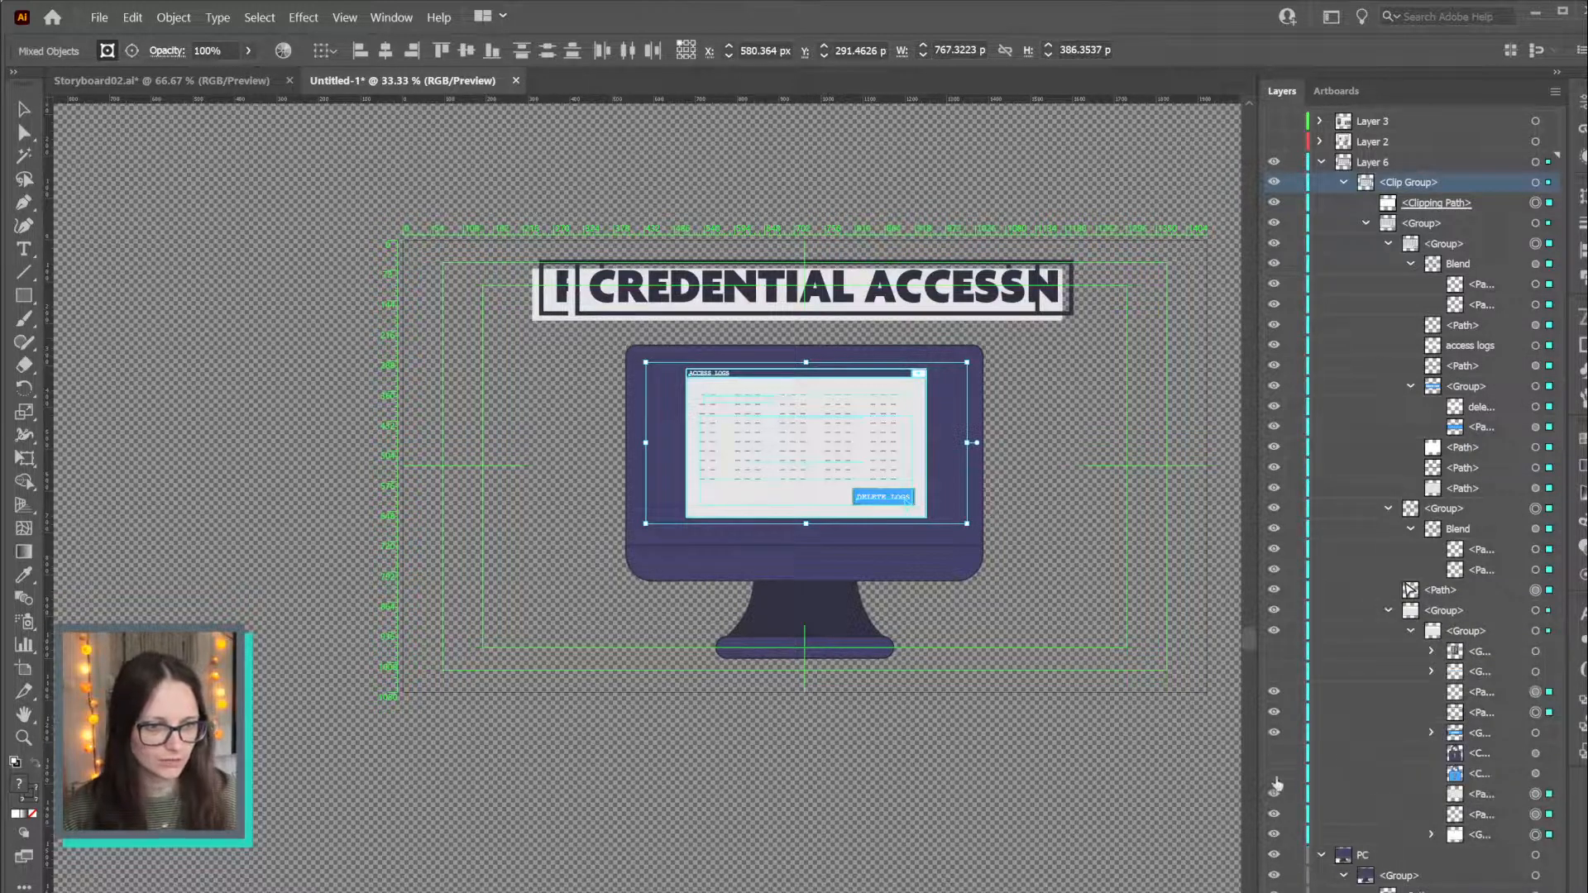
{"action": "left_click_drag", "start_coordinate": [1277, 651], "coordinate": [1275, 674]}
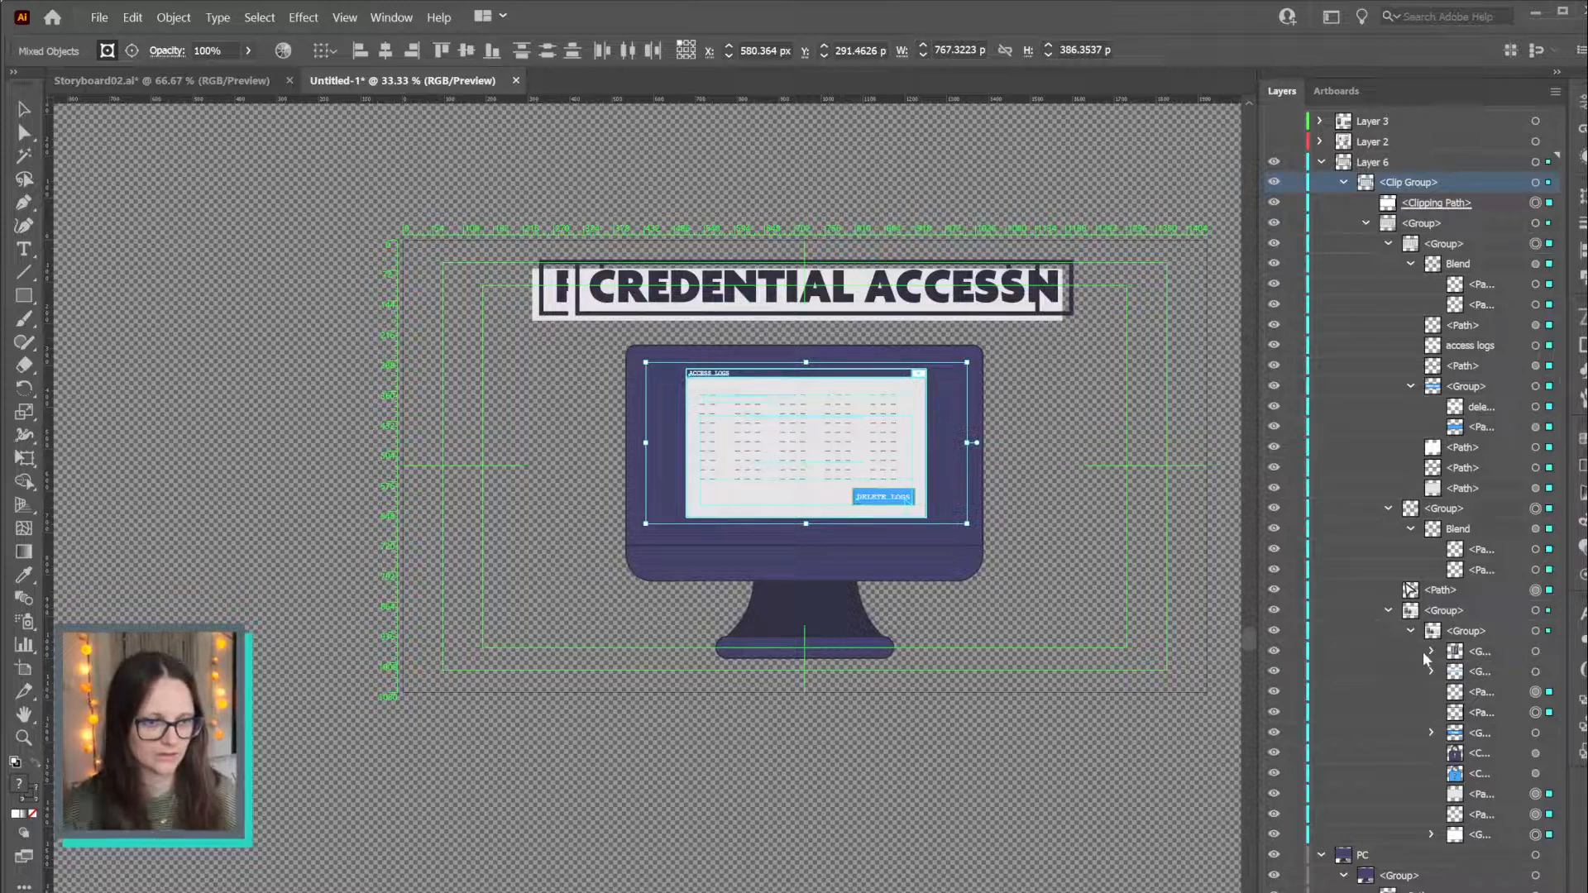
Release the clipping mask on Layer 6's clip group
{"action": "left_click", "coordinate": [1536, 162]}
{"action": "left_click", "coordinate": [1536, 202]}
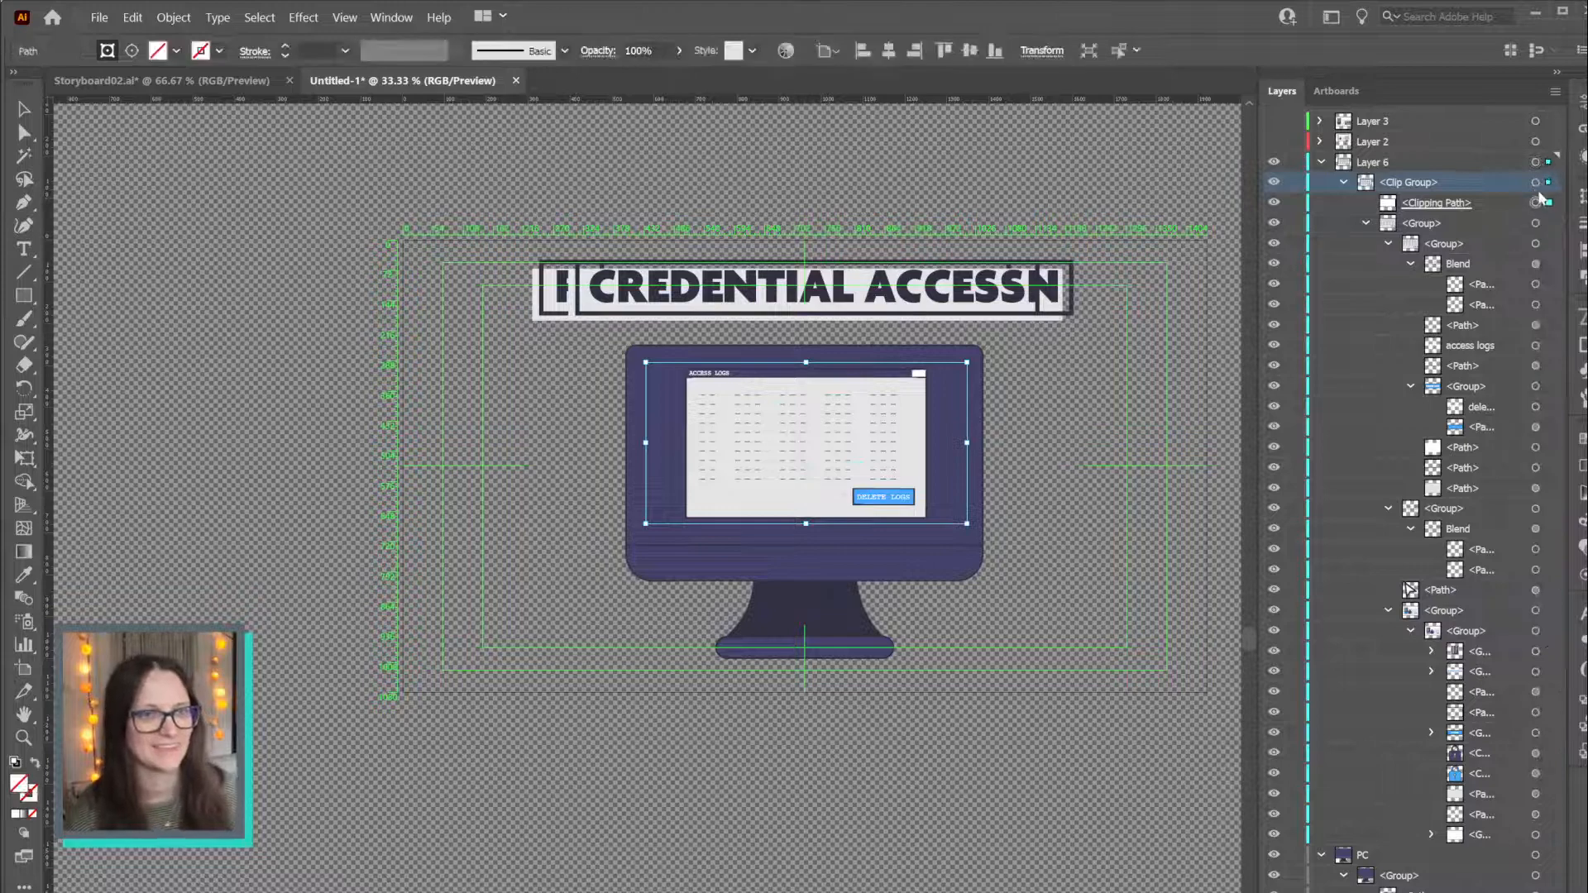
{"action": "left_click", "coordinate": [1536, 182]}
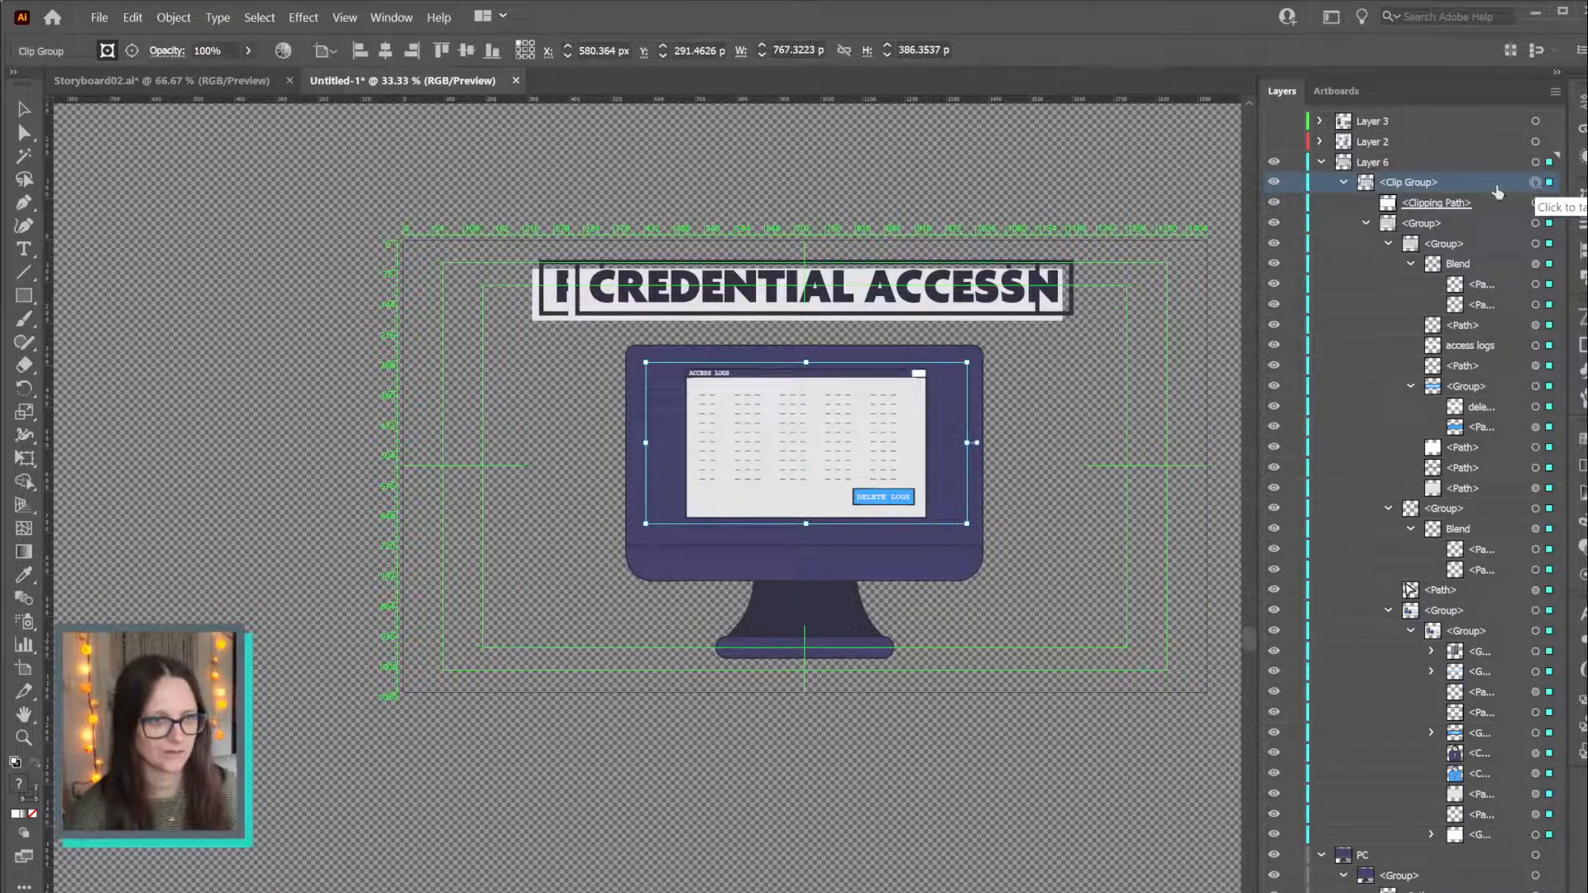
{"action": "right_click", "coordinate": [856, 442]}
{"action": "left_click", "coordinate": [963, 566]}
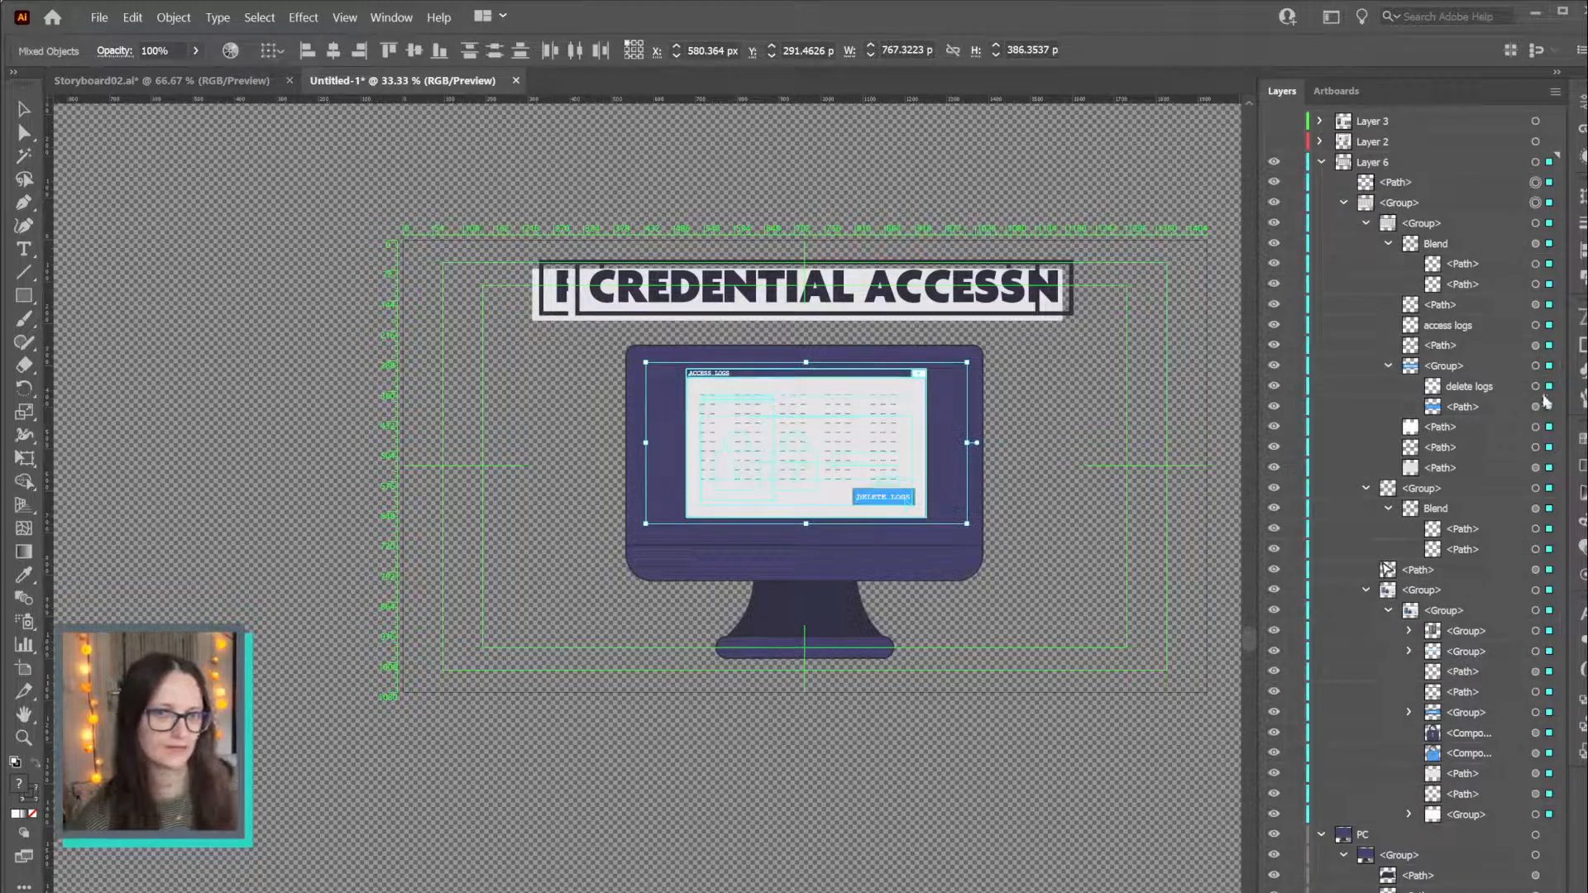
Collapse the blends and inner subgroups within Layer 6's released group
{"action": "left_click", "coordinate": [1389, 245]}
{"action": "left_click", "coordinate": [1387, 325]}
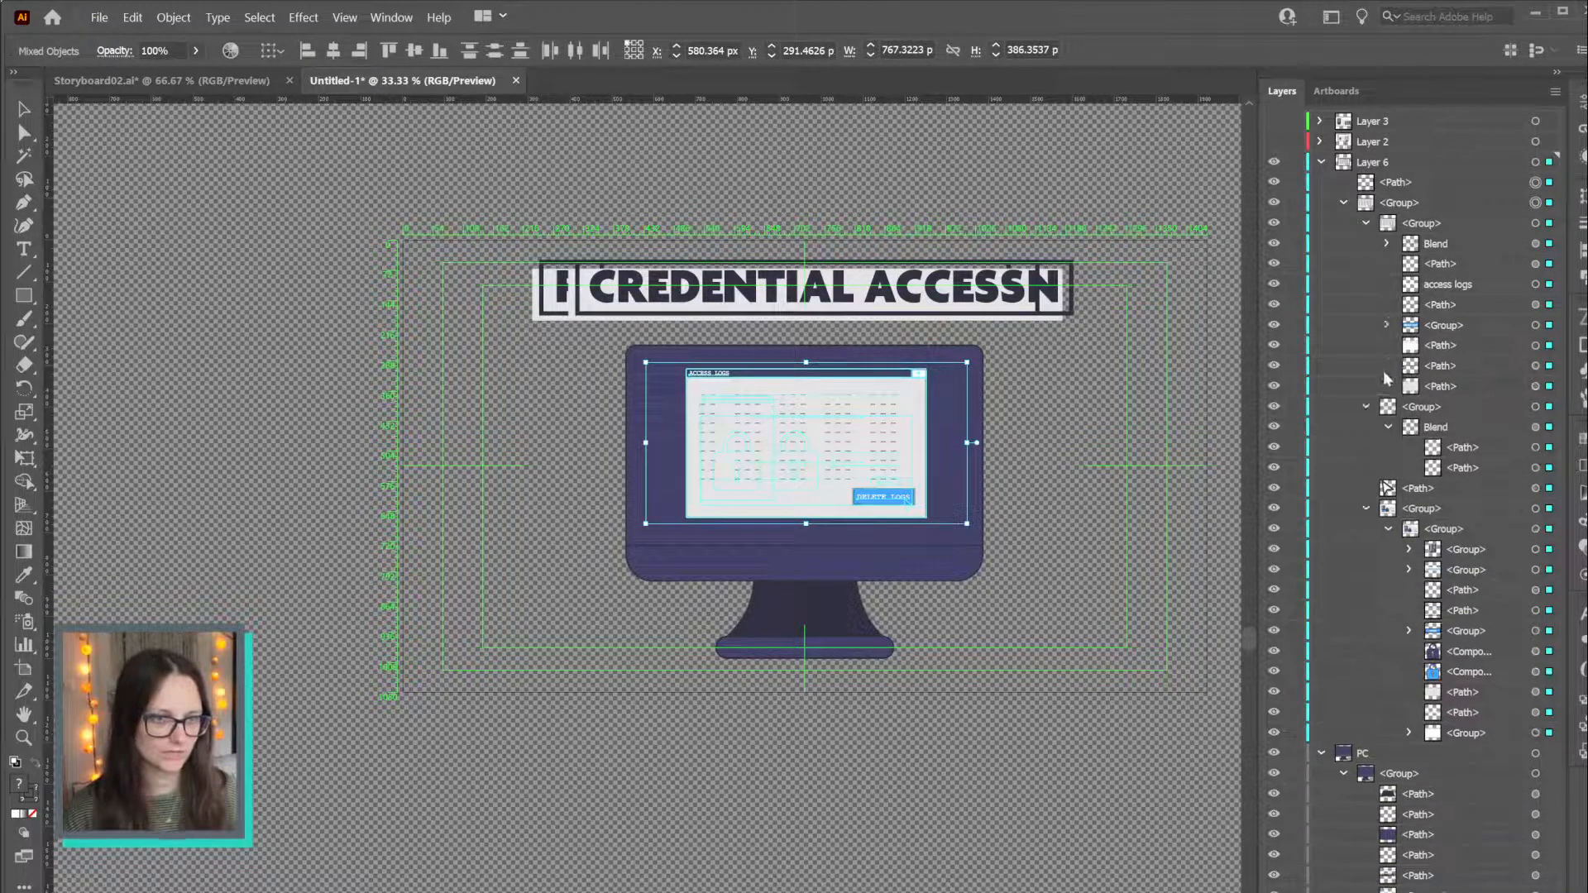
{"action": "left_click", "coordinate": [1389, 429]}
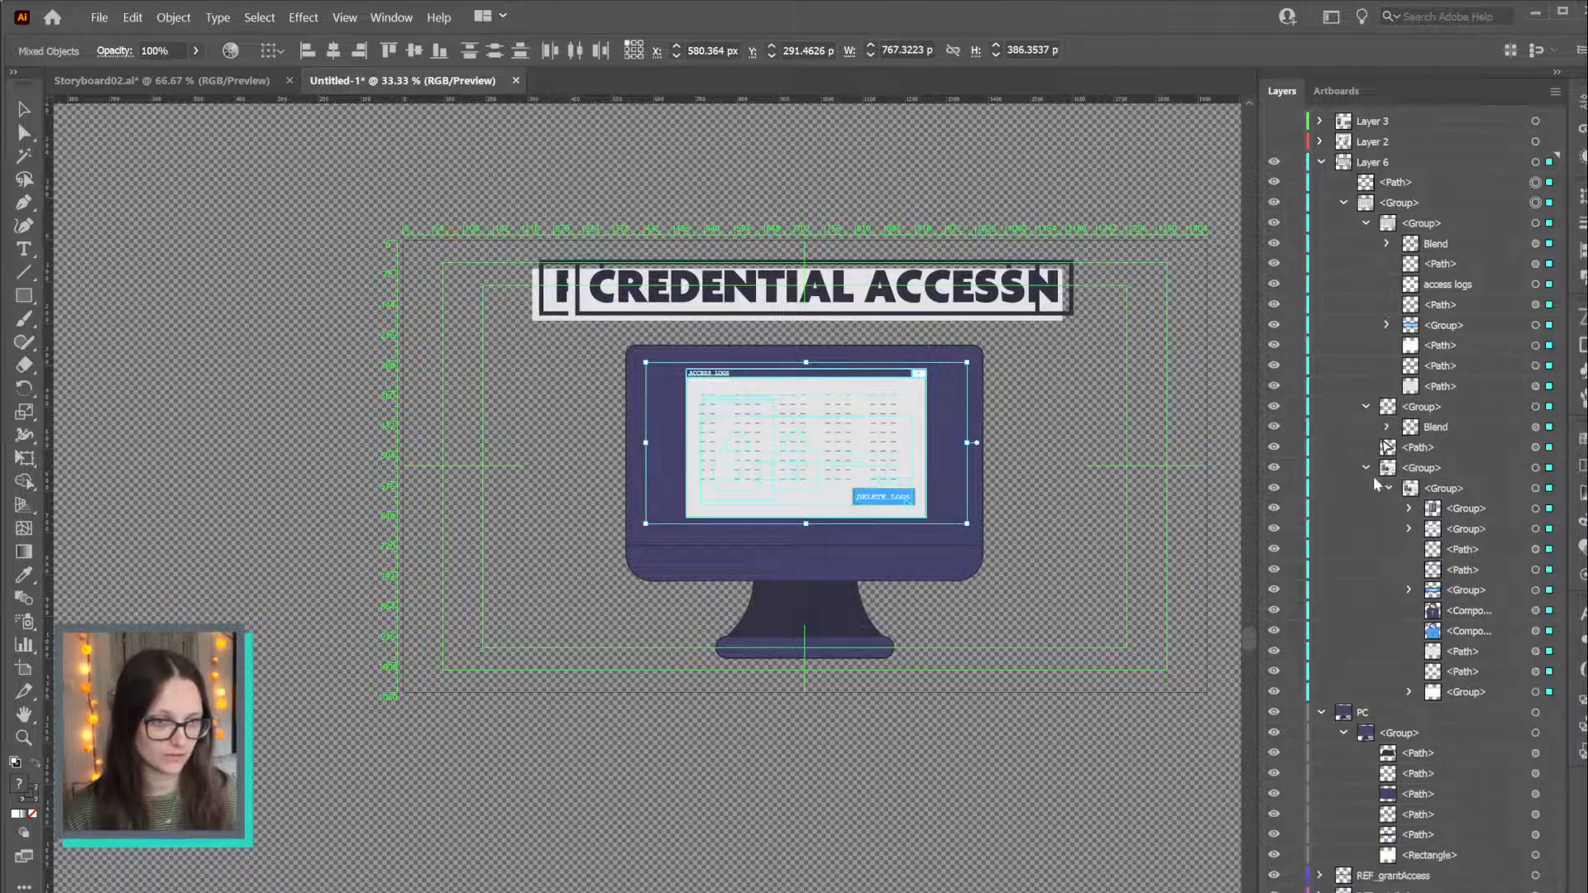
{"action": "left_click", "coordinate": [1389, 489]}
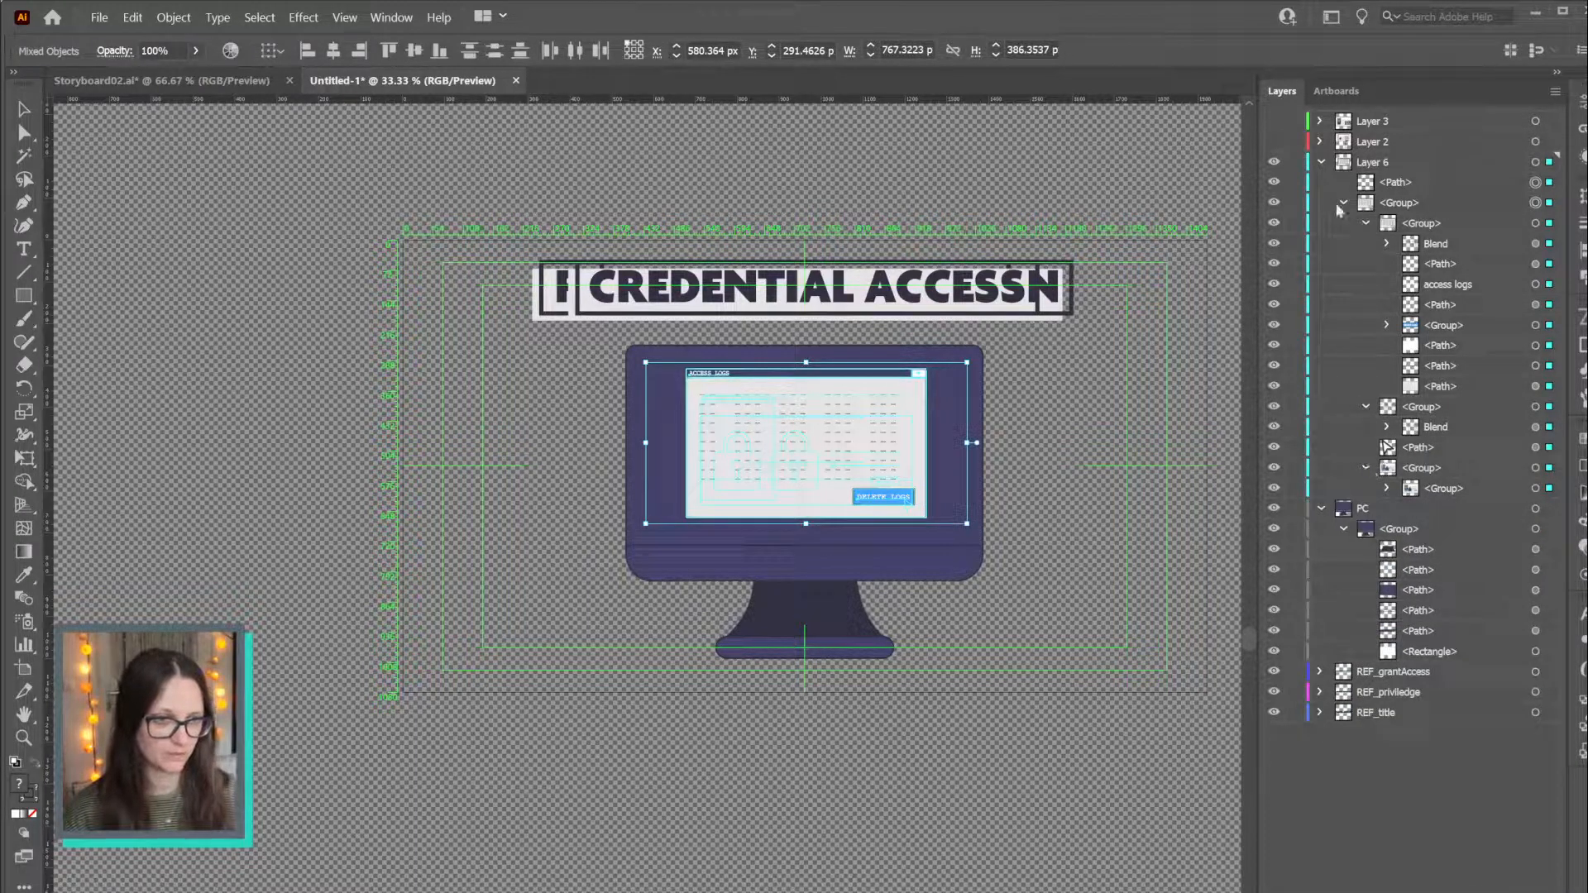
Rename Layer 3 as REF_lastScreen, and leave both it and Layer 2 hidden
{"action": "left_click", "coordinate": [1275, 142]}
{"action": "left_click", "coordinate": [1275, 122]}
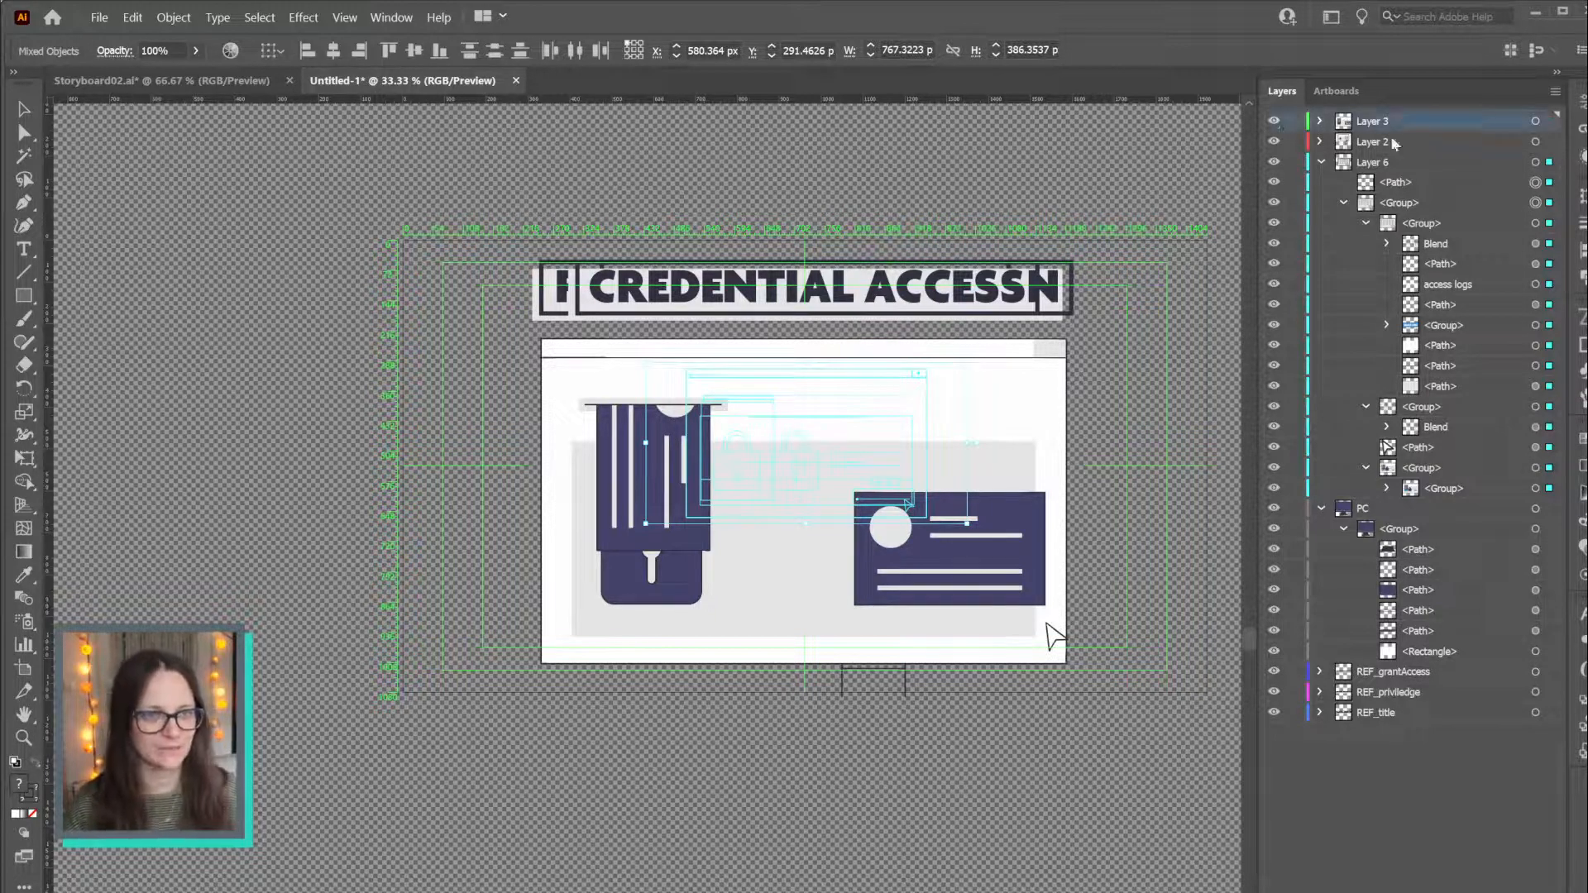
{"action": "double_click", "coordinate": [1374, 122]}
{"action": "type", "text": "REF_la"}
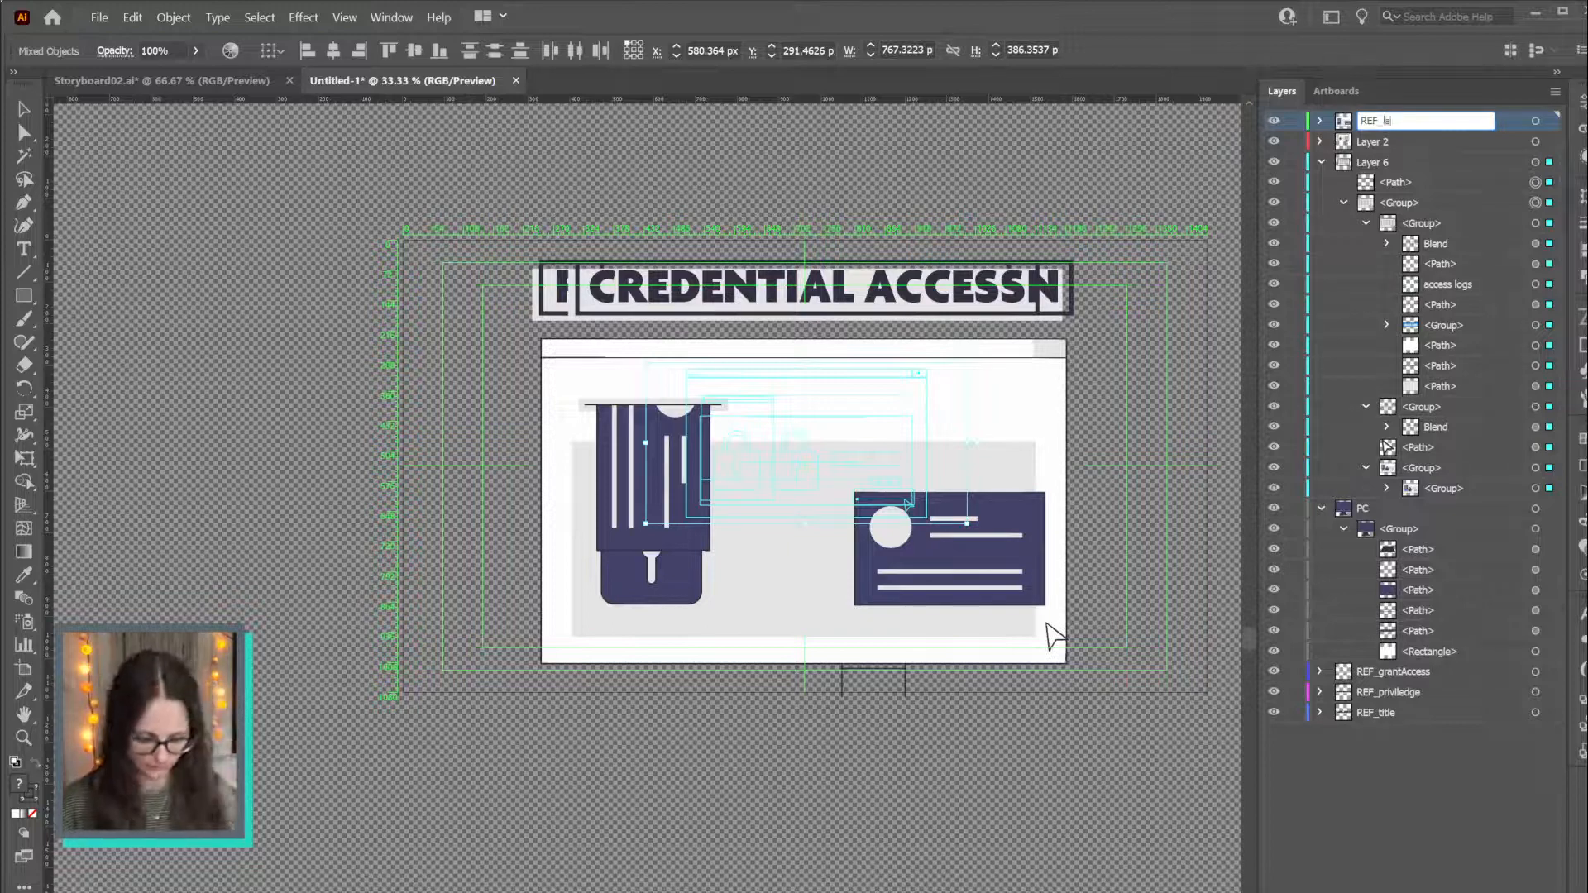
{"action": "type", "text": "stScreen"}
{"action": "key", "text": "Return"}
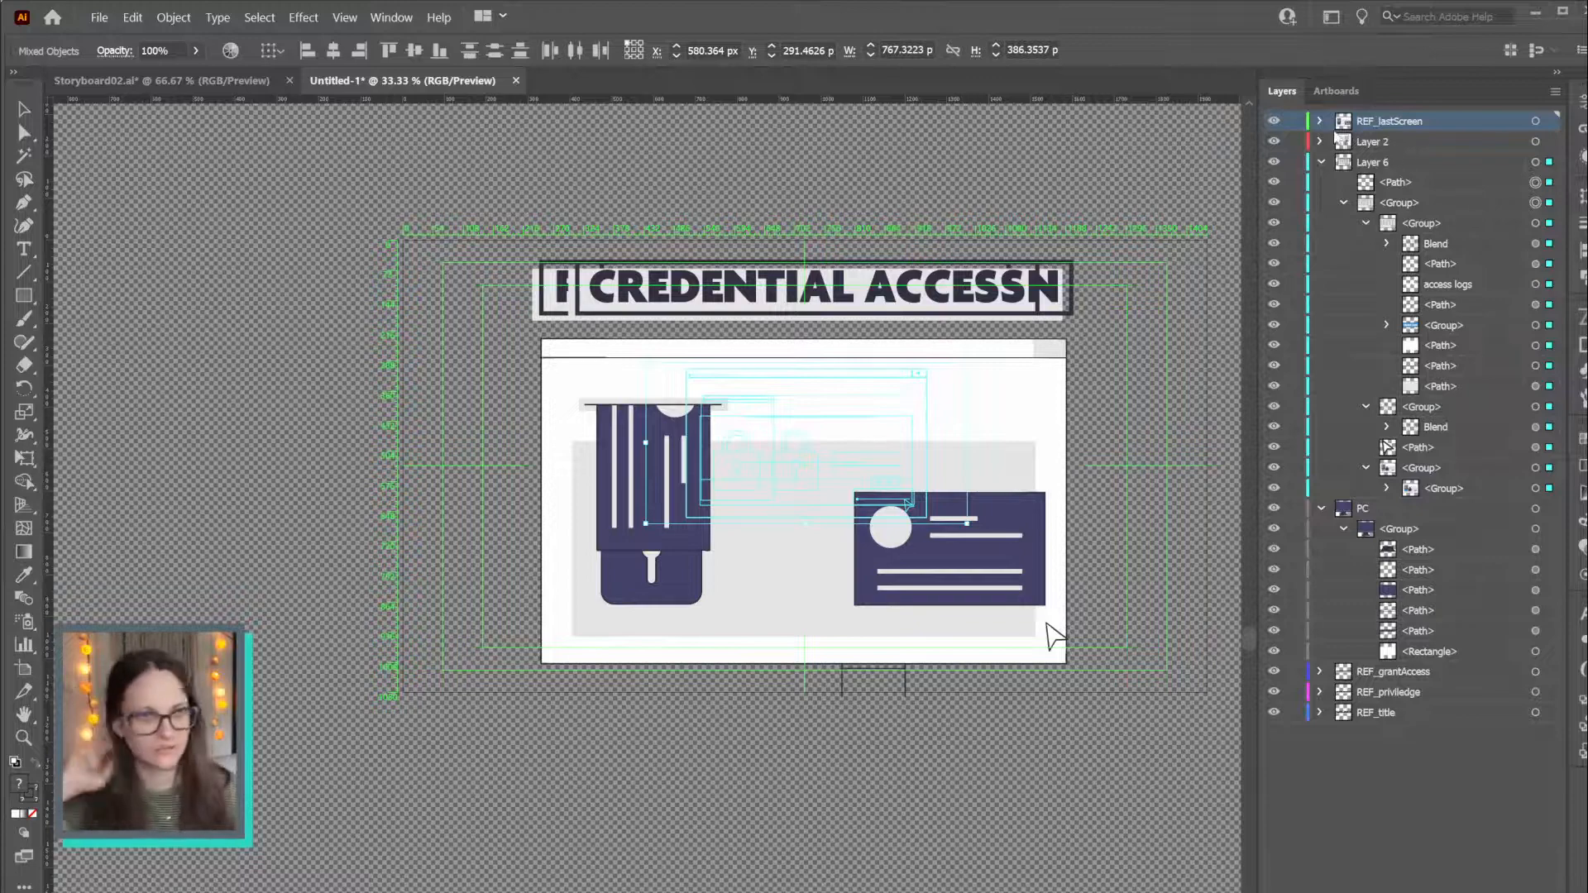
{"action": "left_click", "coordinate": [1276, 123]}
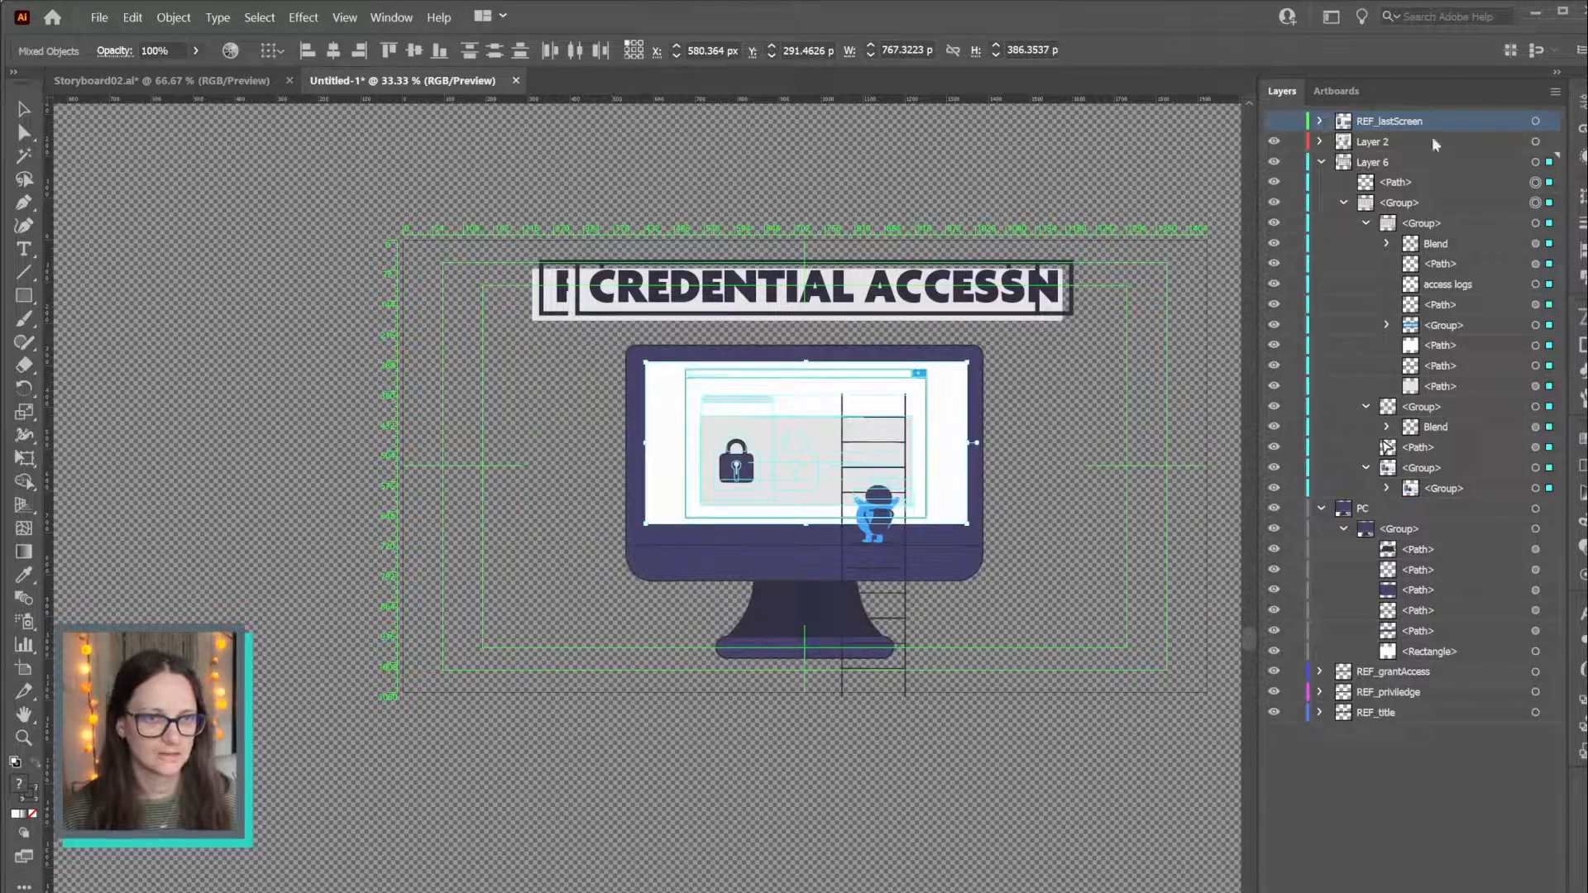
{"action": "left_click", "coordinate": [1435, 142]}
{"action": "left_click", "coordinate": [1274, 142]}
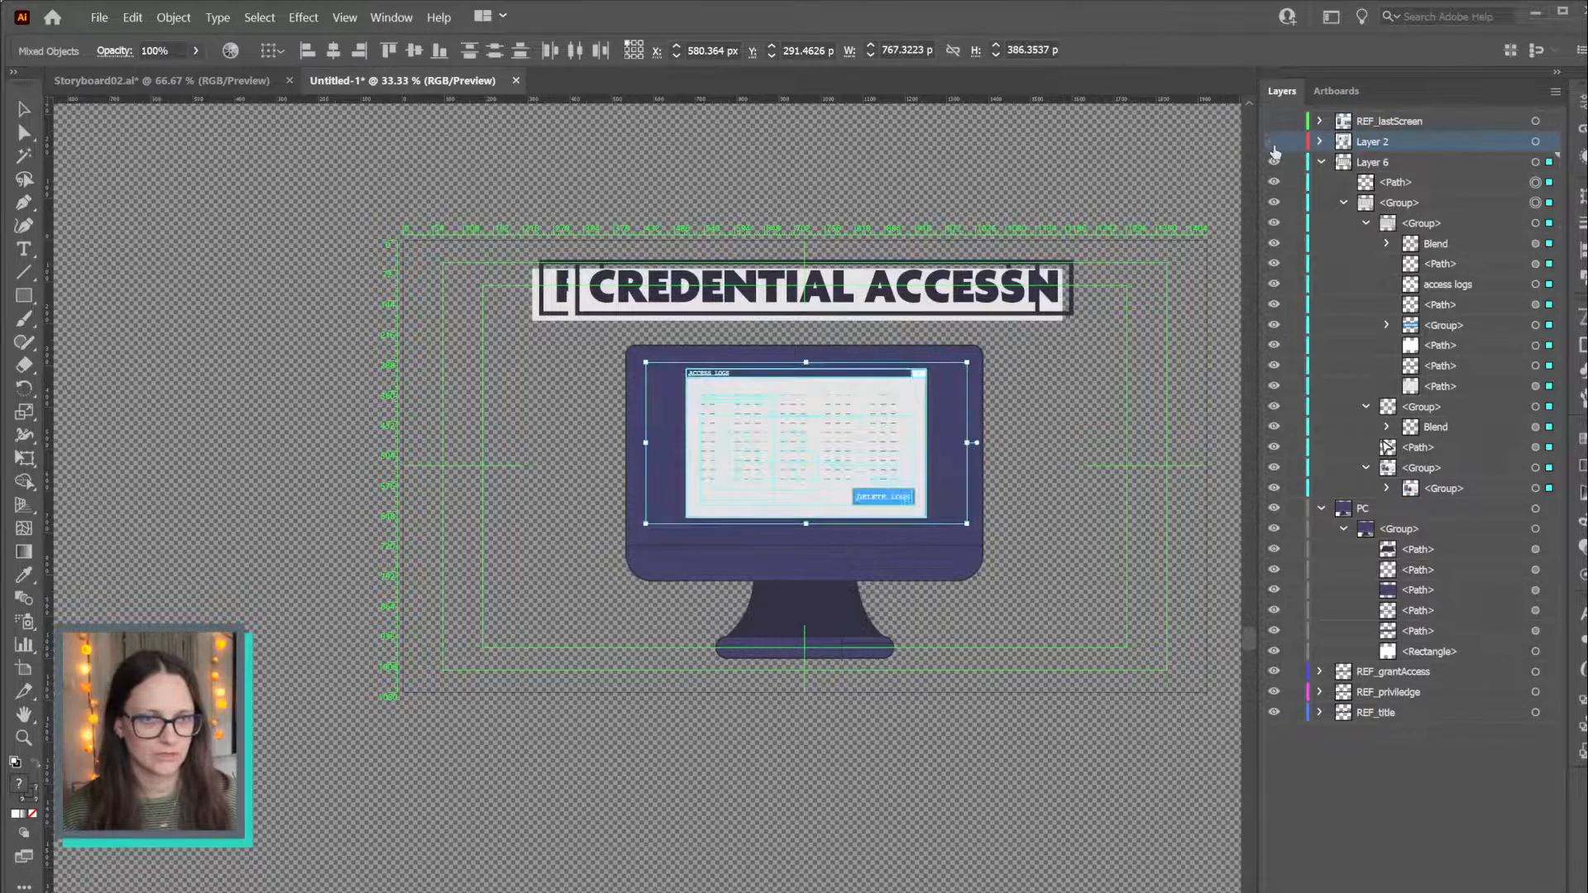
Check Layer 6's leftover mask path, and move the white screen rectangle to the top of the PC layer's monitor group
{"action": "left_click", "coordinate": [1536, 182]}
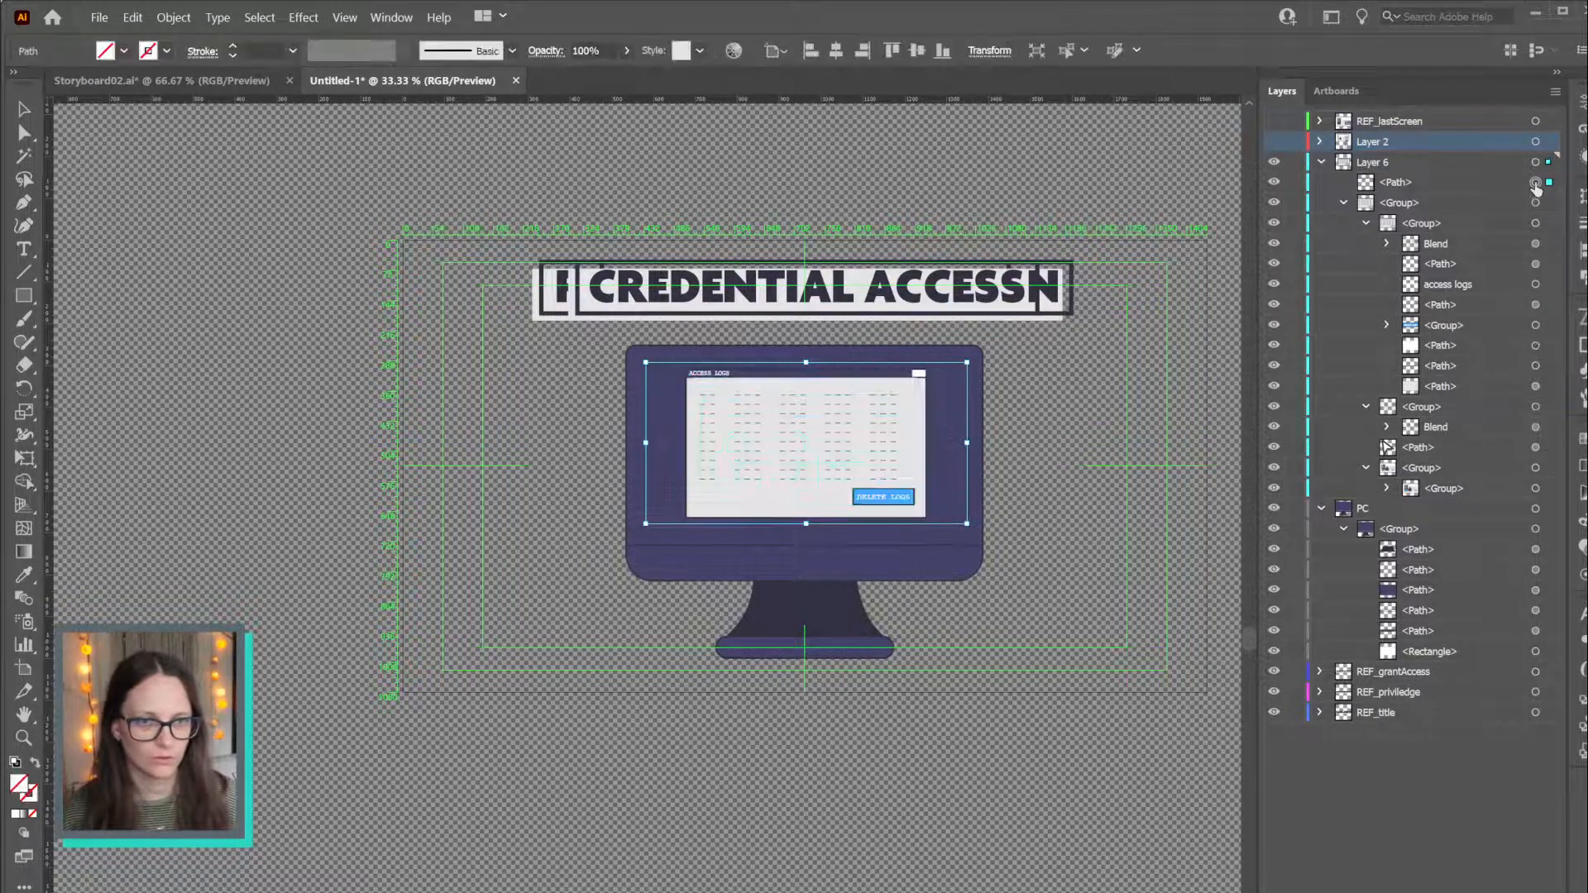
{"action": "left_click", "coordinate": [1344, 203]}
{"action": "left_click", "coordinate": [1396, 184]}
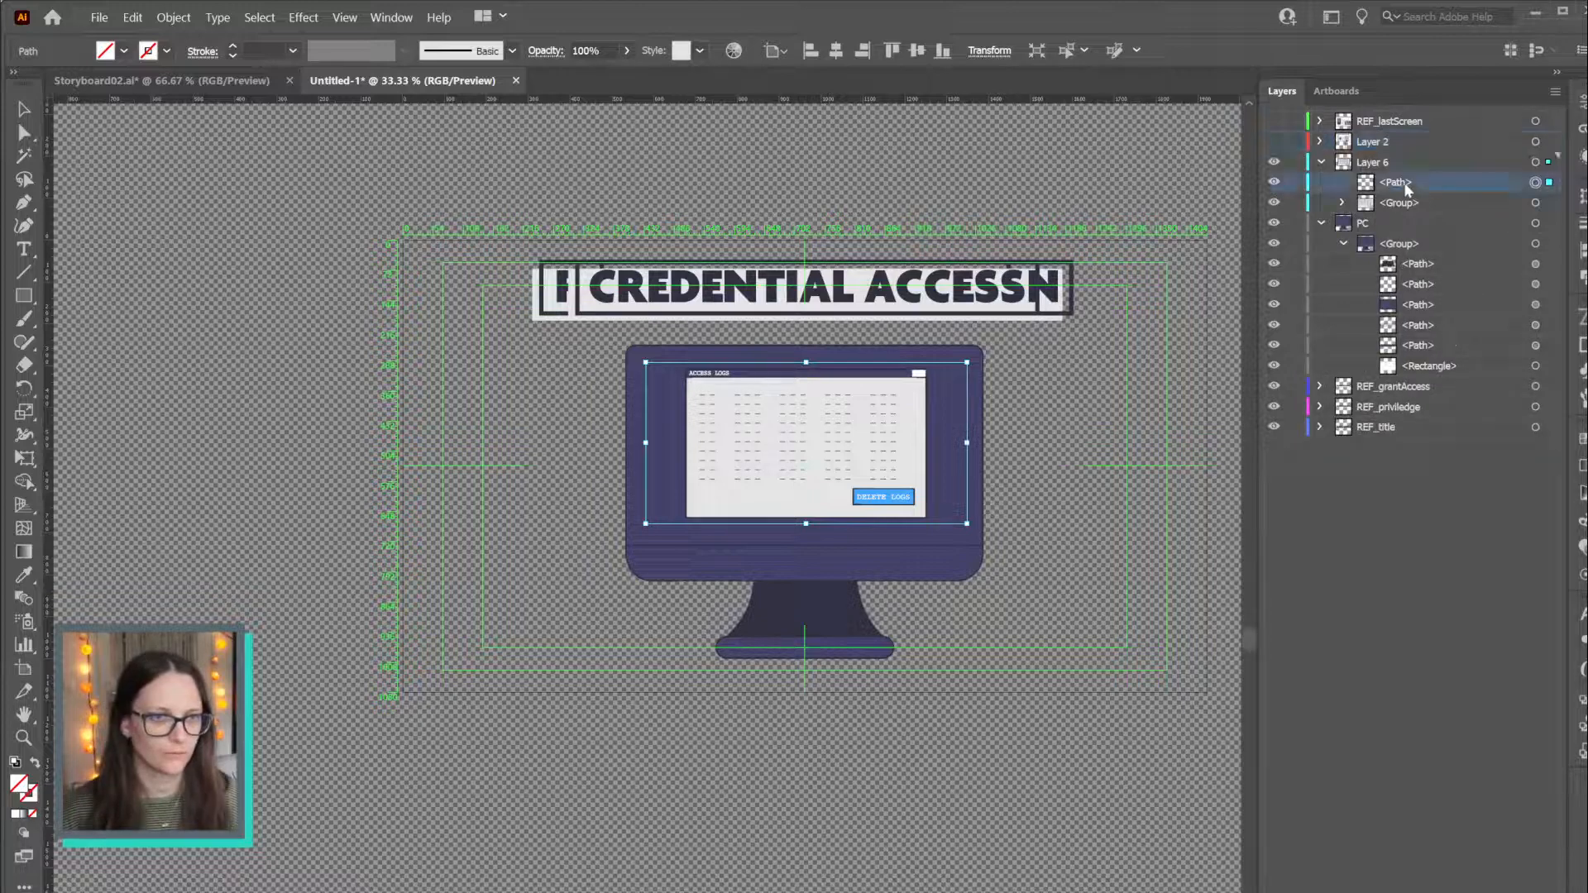
{"action": "left_click", "coordinate": [1274, 182]}
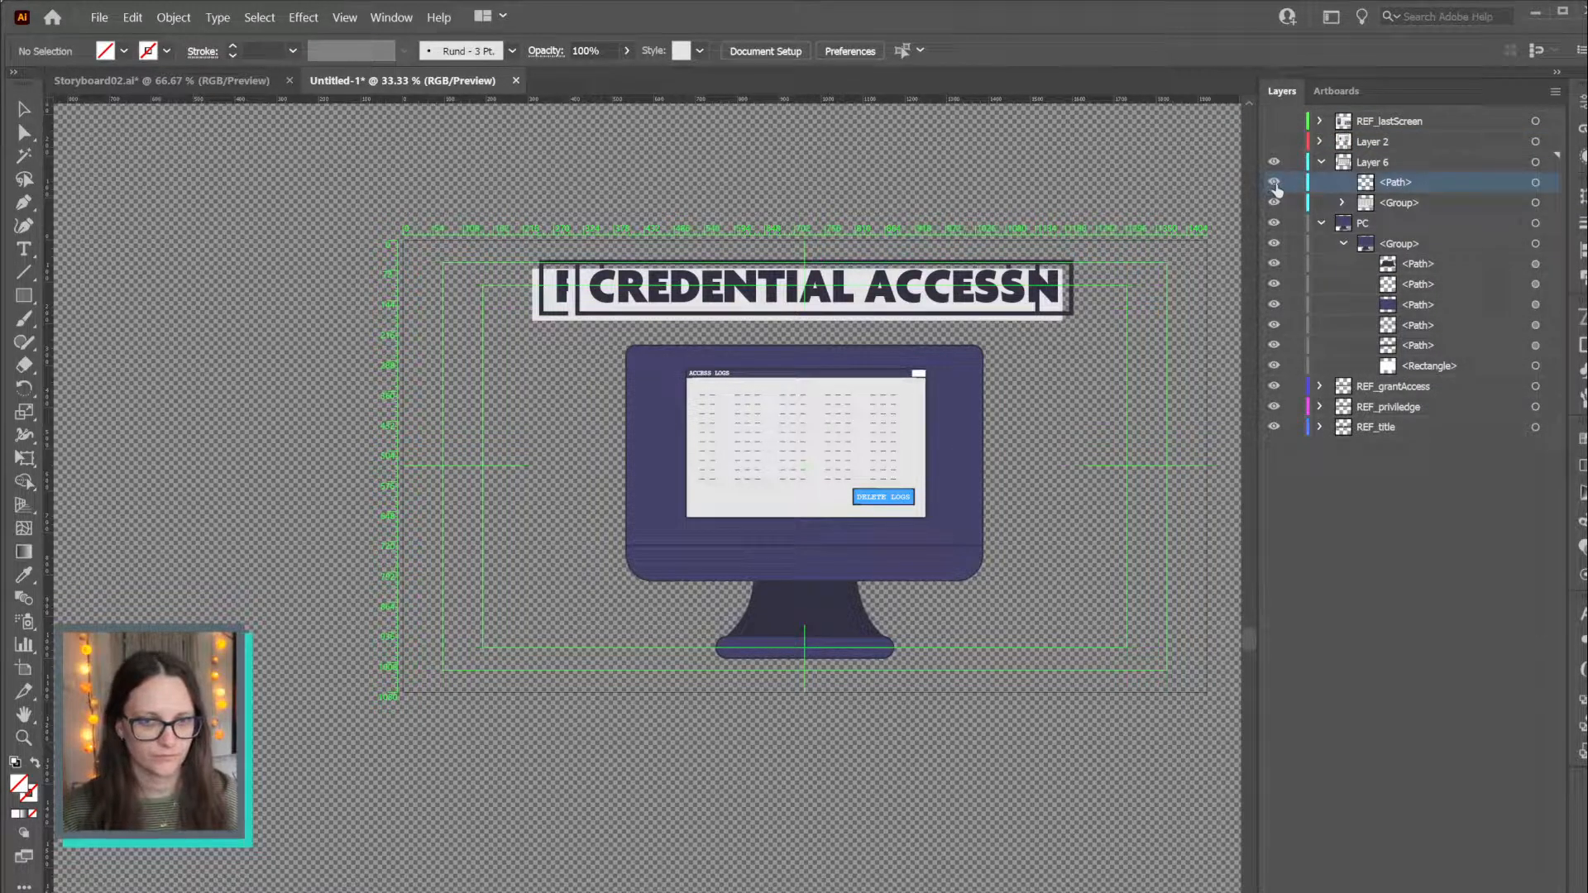
{"action": "left_click_drag", "start_coordinate": [1425, 366], "coordinate": [1417, 259]}
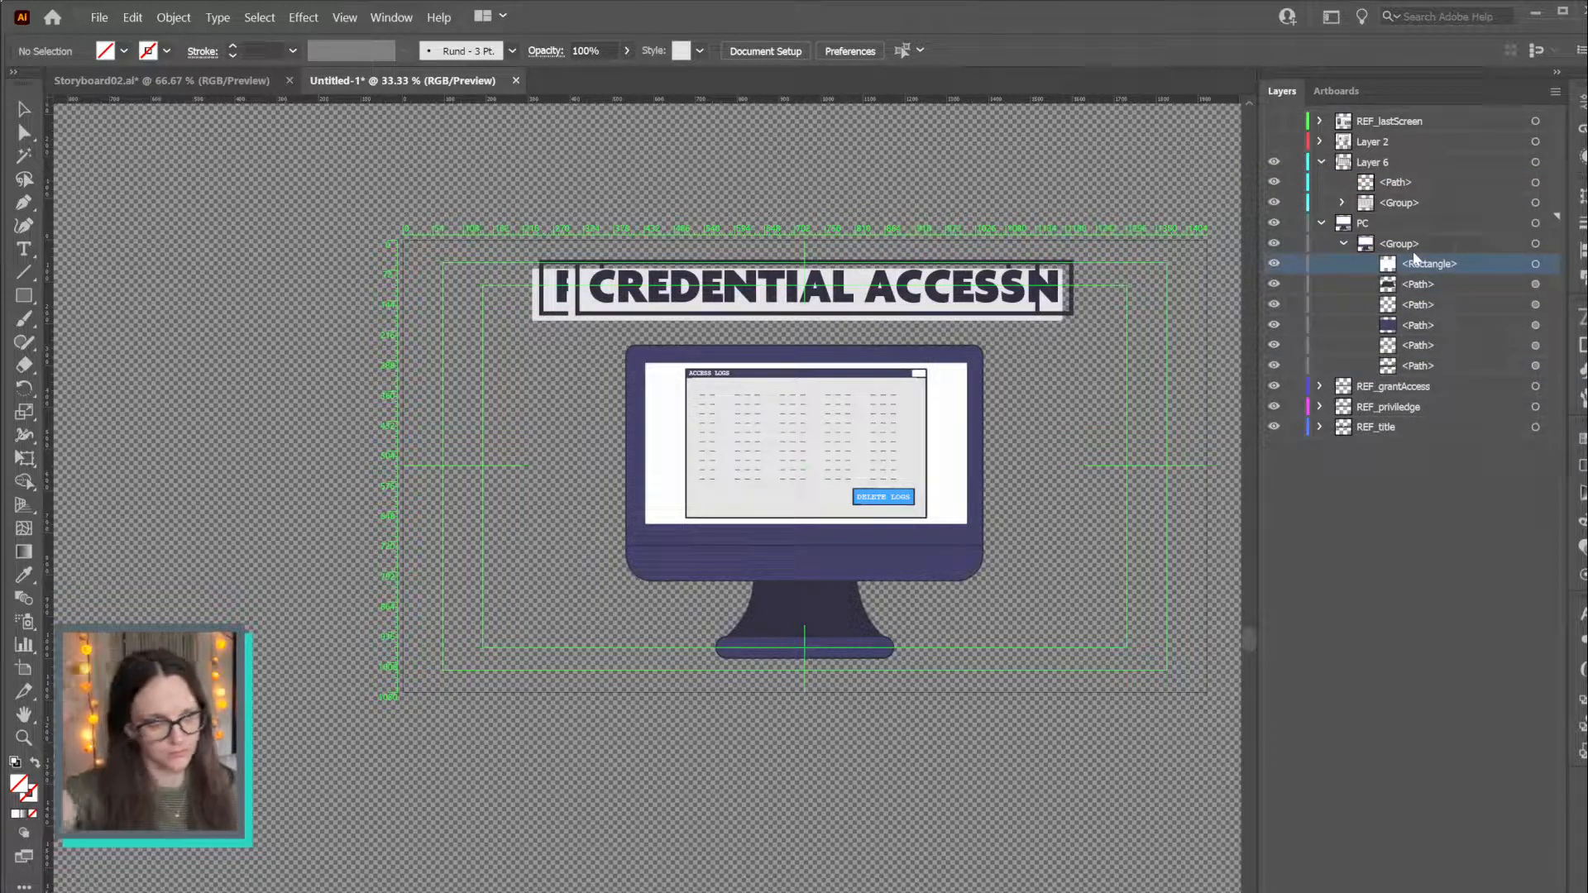
Compare Layer 6's leftover mask path with the white screen rectangle and delete the path
{"action": "left_click", "coordinate": [1536, 182]}
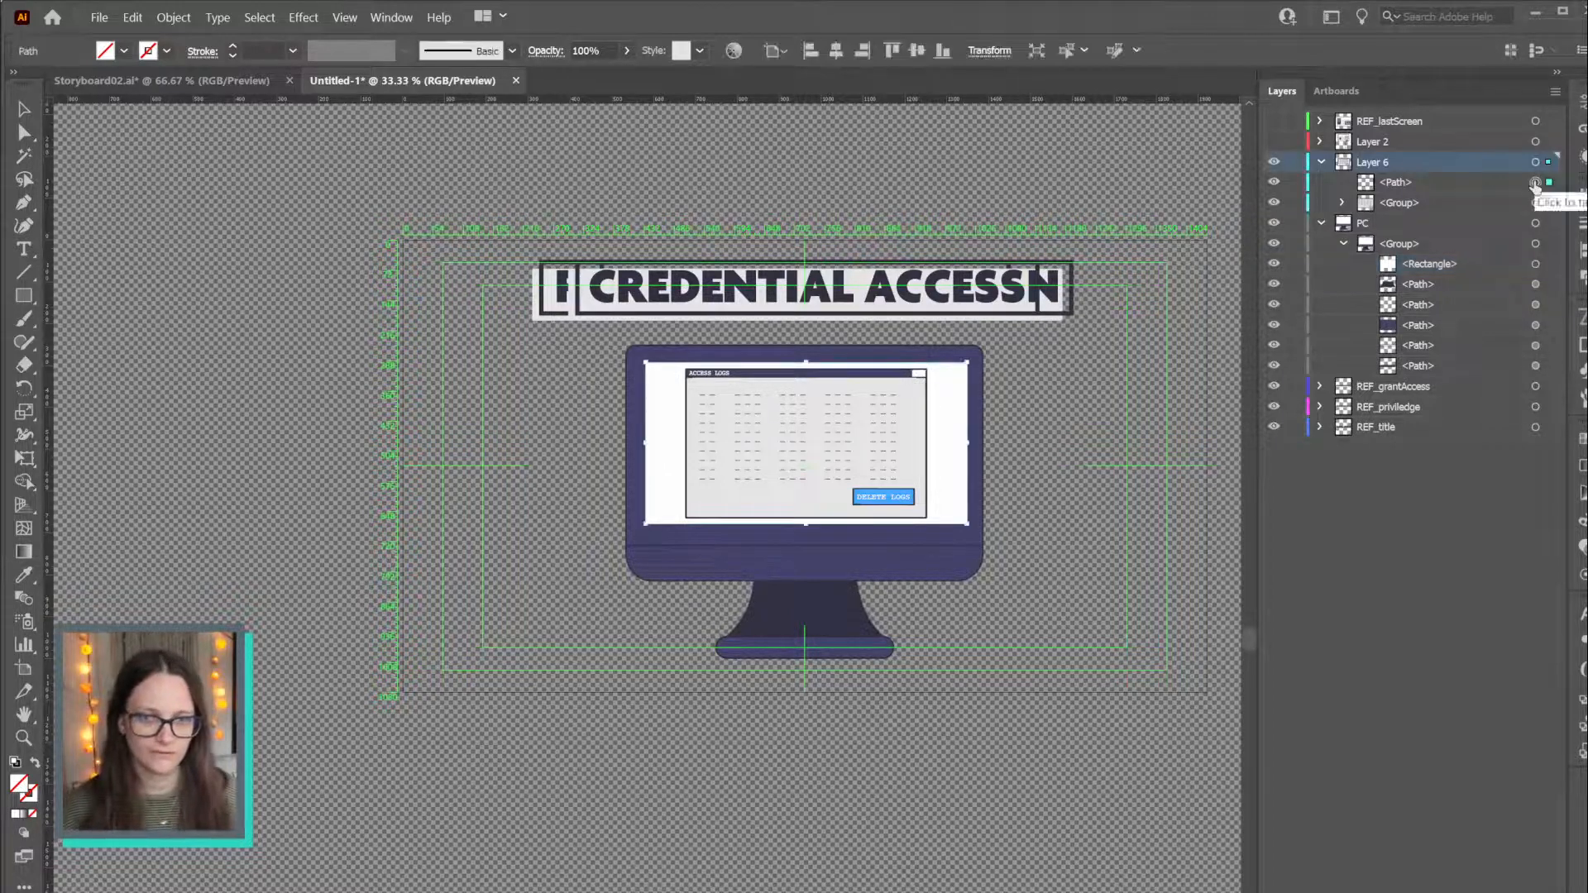
{"action": "left_click_drag", "start_coordinate": [830, 372], "coordinate": [831, 409]}
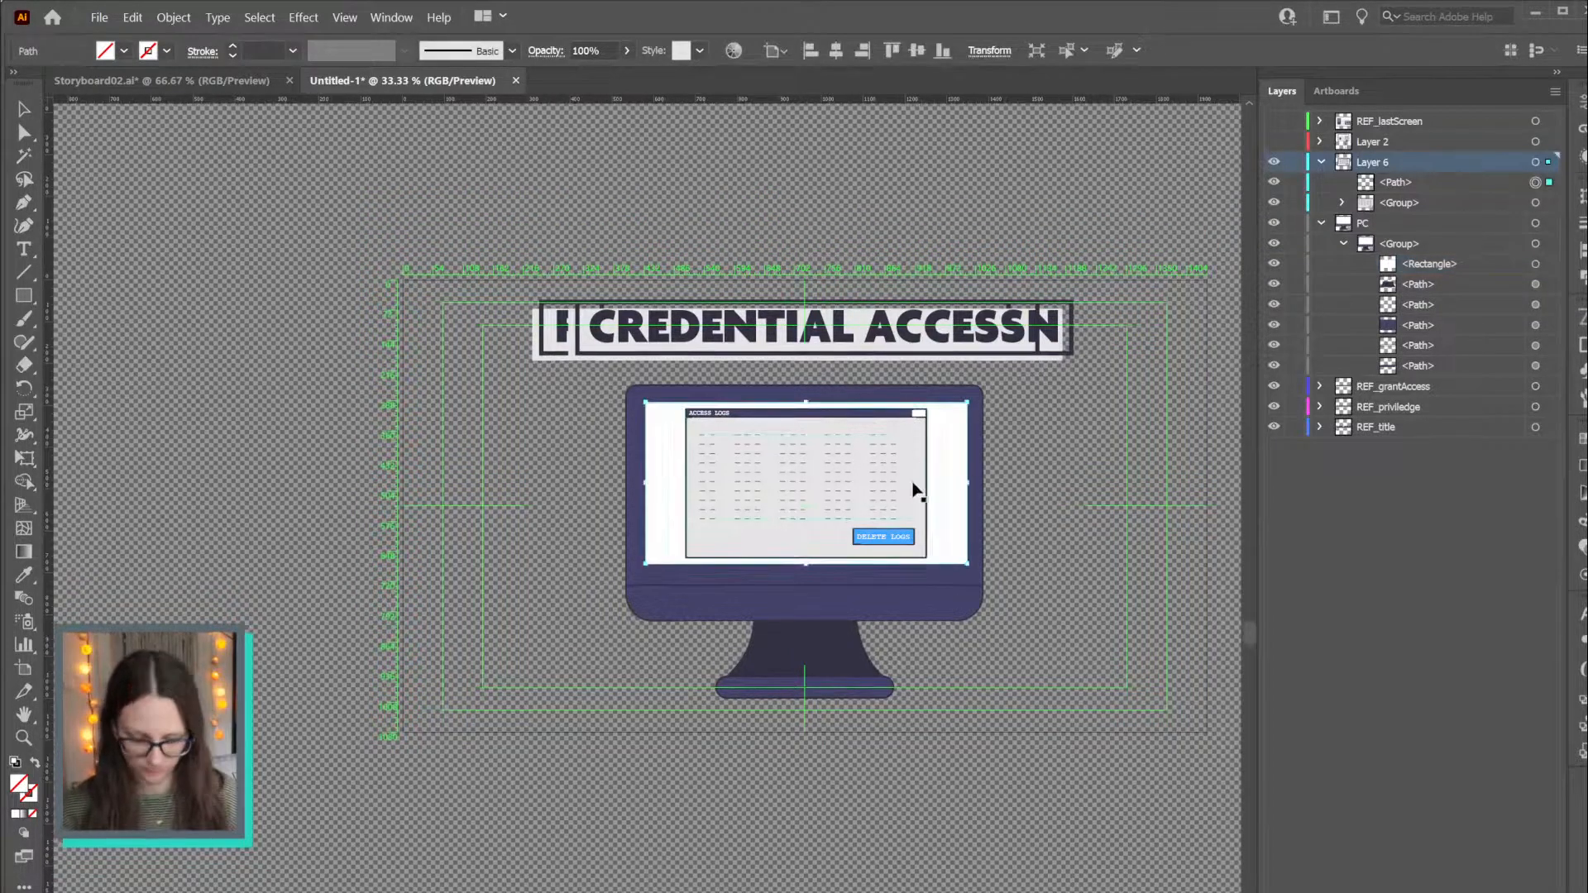
{"action": "scroll", "coordinate": [911, 490], "scroll_direction": "up", "scroll_amount": 3}
{"action": "left_click", "coordinate": [1248, 476]}
{"action": "left_click", "coordinate": [1191, 796]}
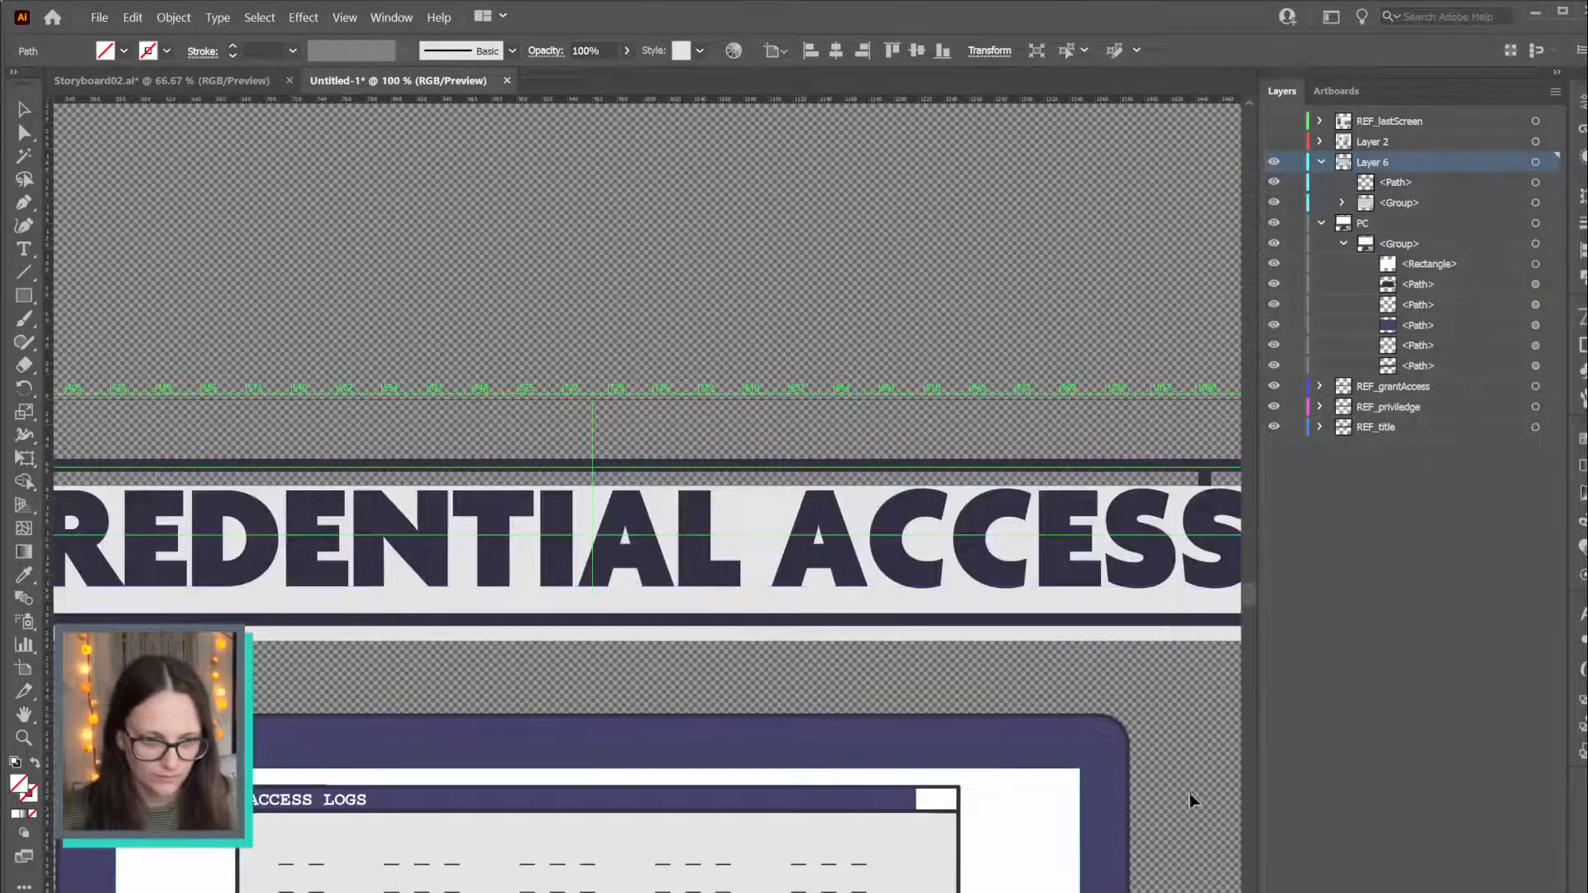
{"action": "left_click_drag", "start_coordinate": [1177, 859], "coordinate": [1128, 414]}
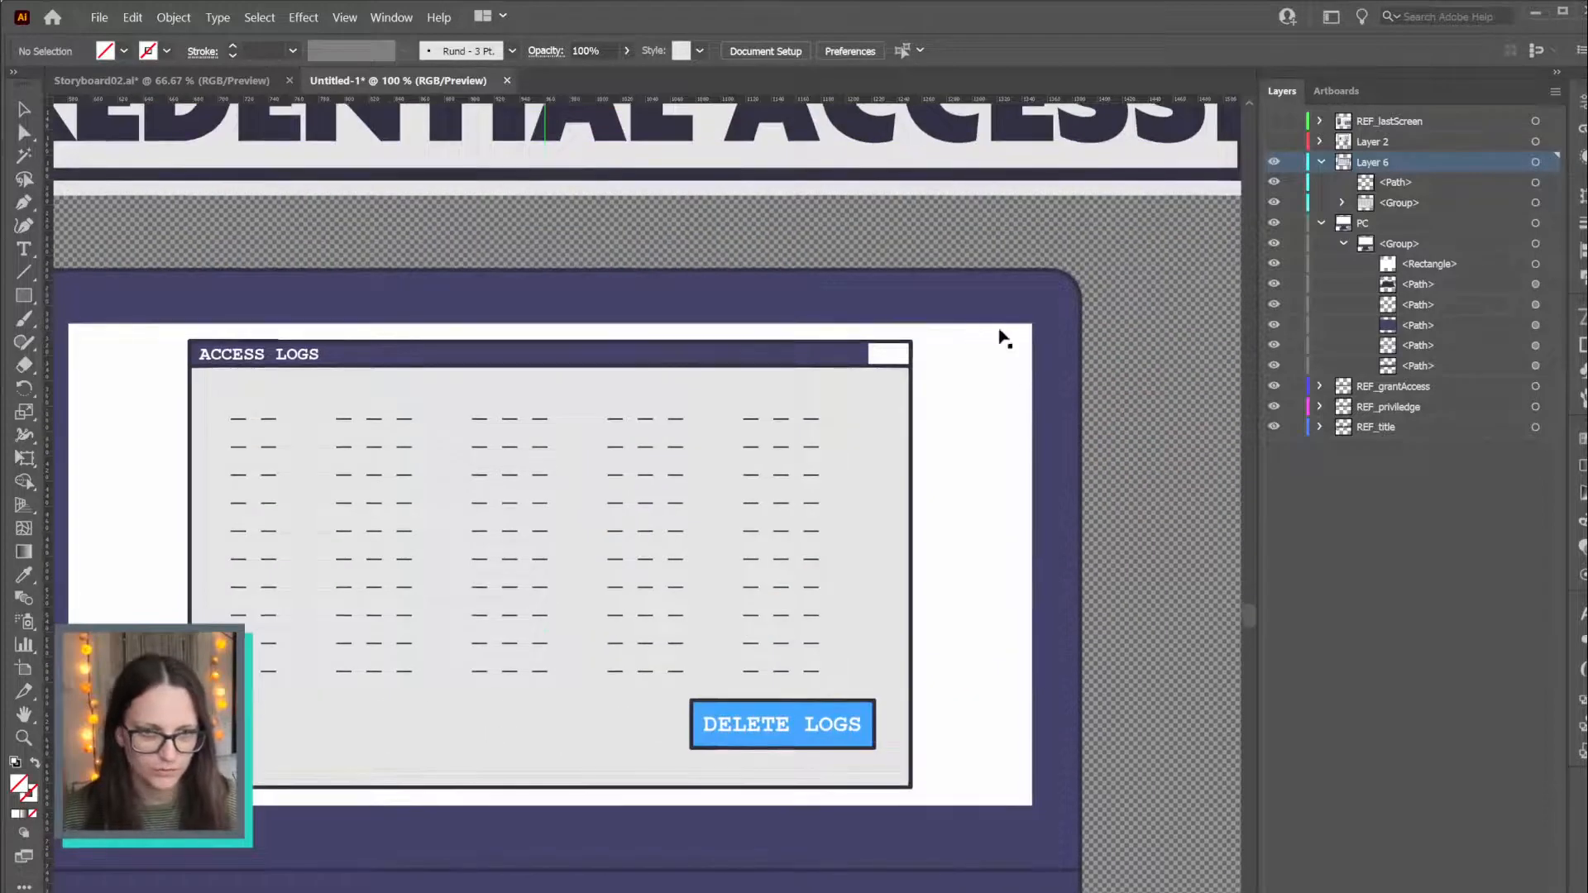
{"action": "left_click", "coordinate": [1535, 183]}
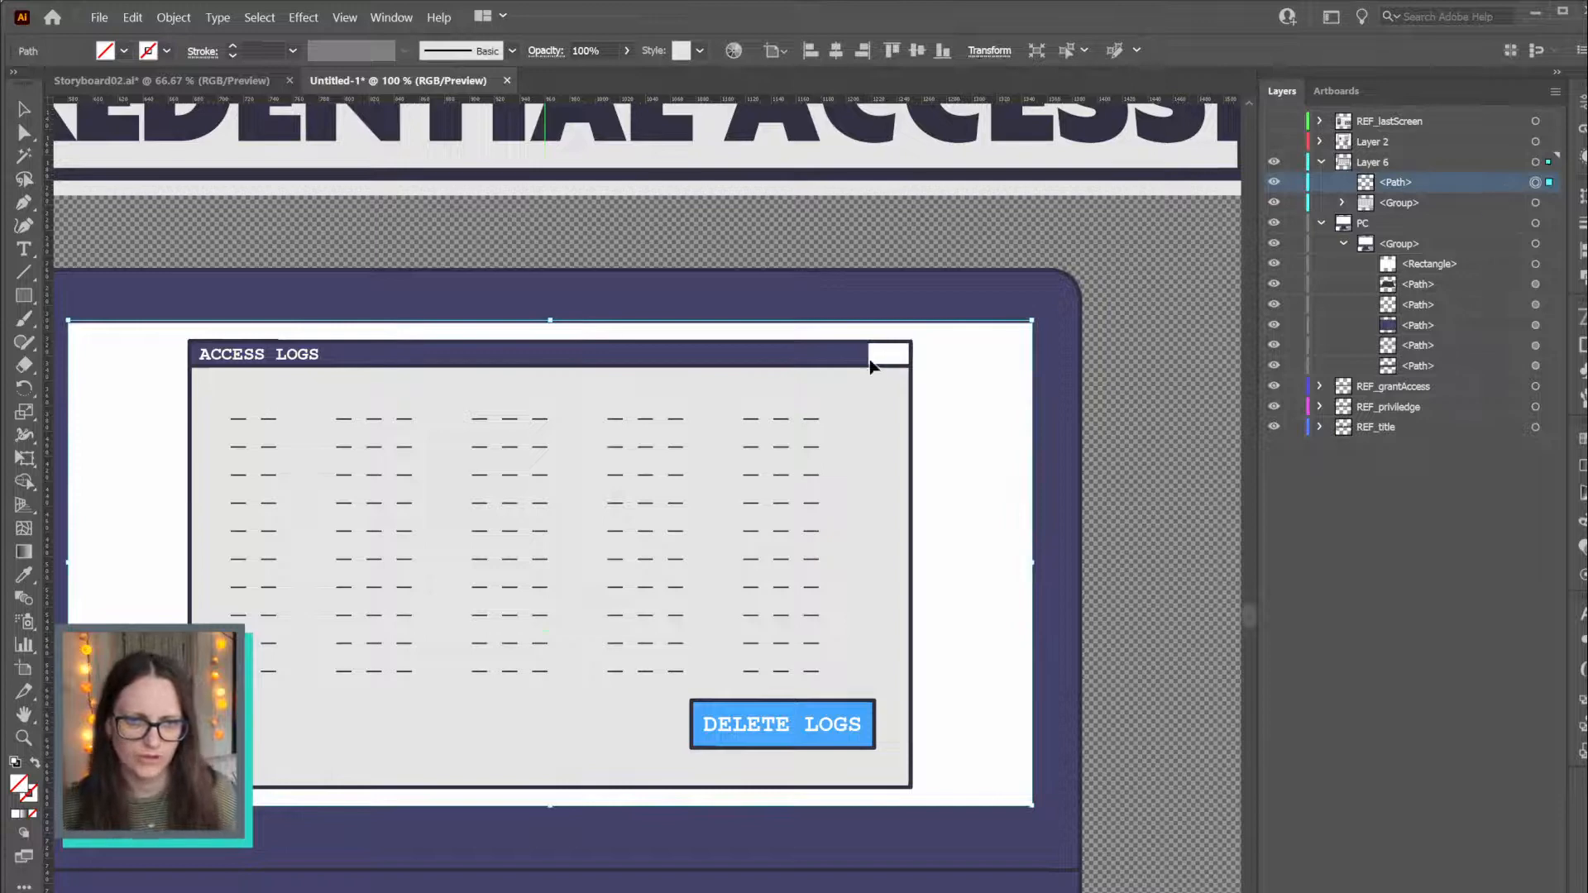
{"action": "key", "text": "Delete"}
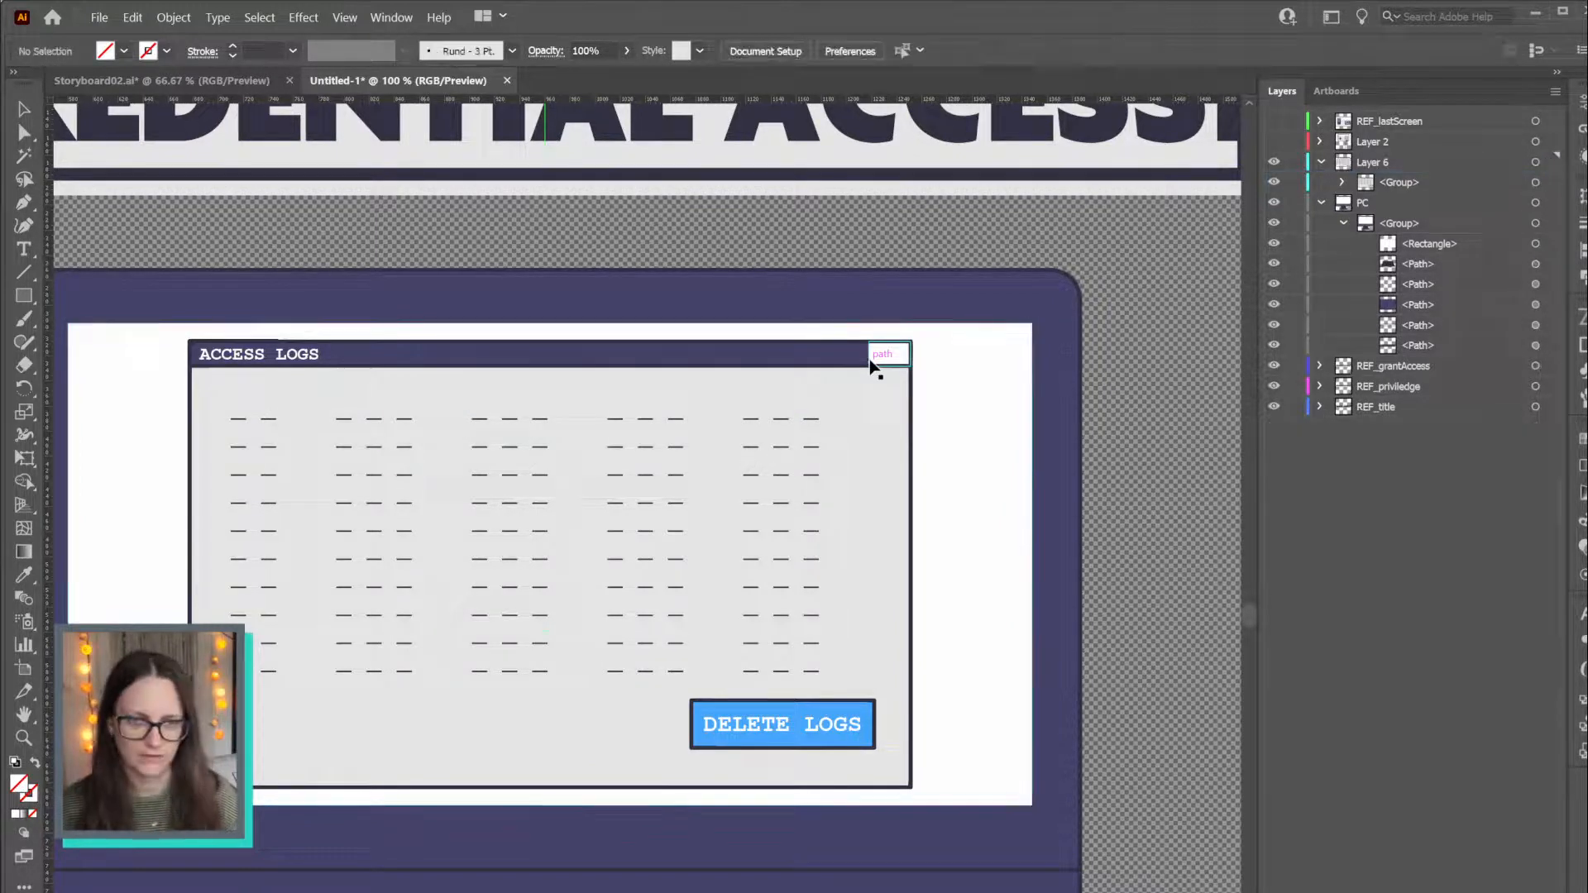
Examine the ACCESS LOGS window group in the Storyboard02.ai document and return to the Untitled-1 document
{"action": "left_click", "coordinate": [234, 80]}
{"action": "double_click", "coordinate": [769, 347]}
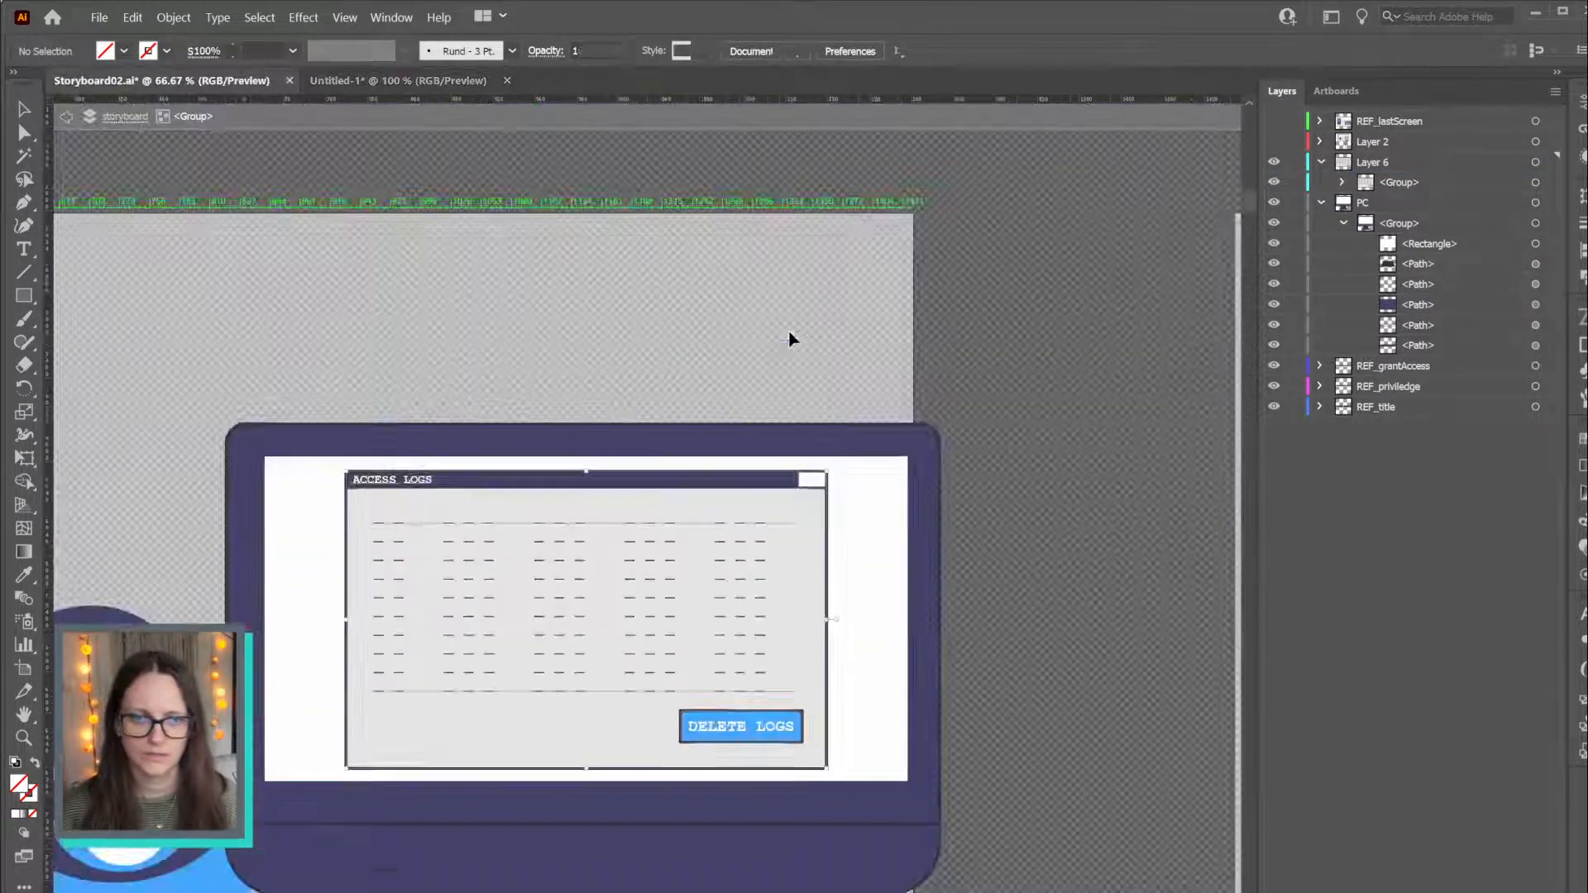
{"action": "left_click_drag", "start_coordinate": [1063, 514], "coordinate": [765, 474]}
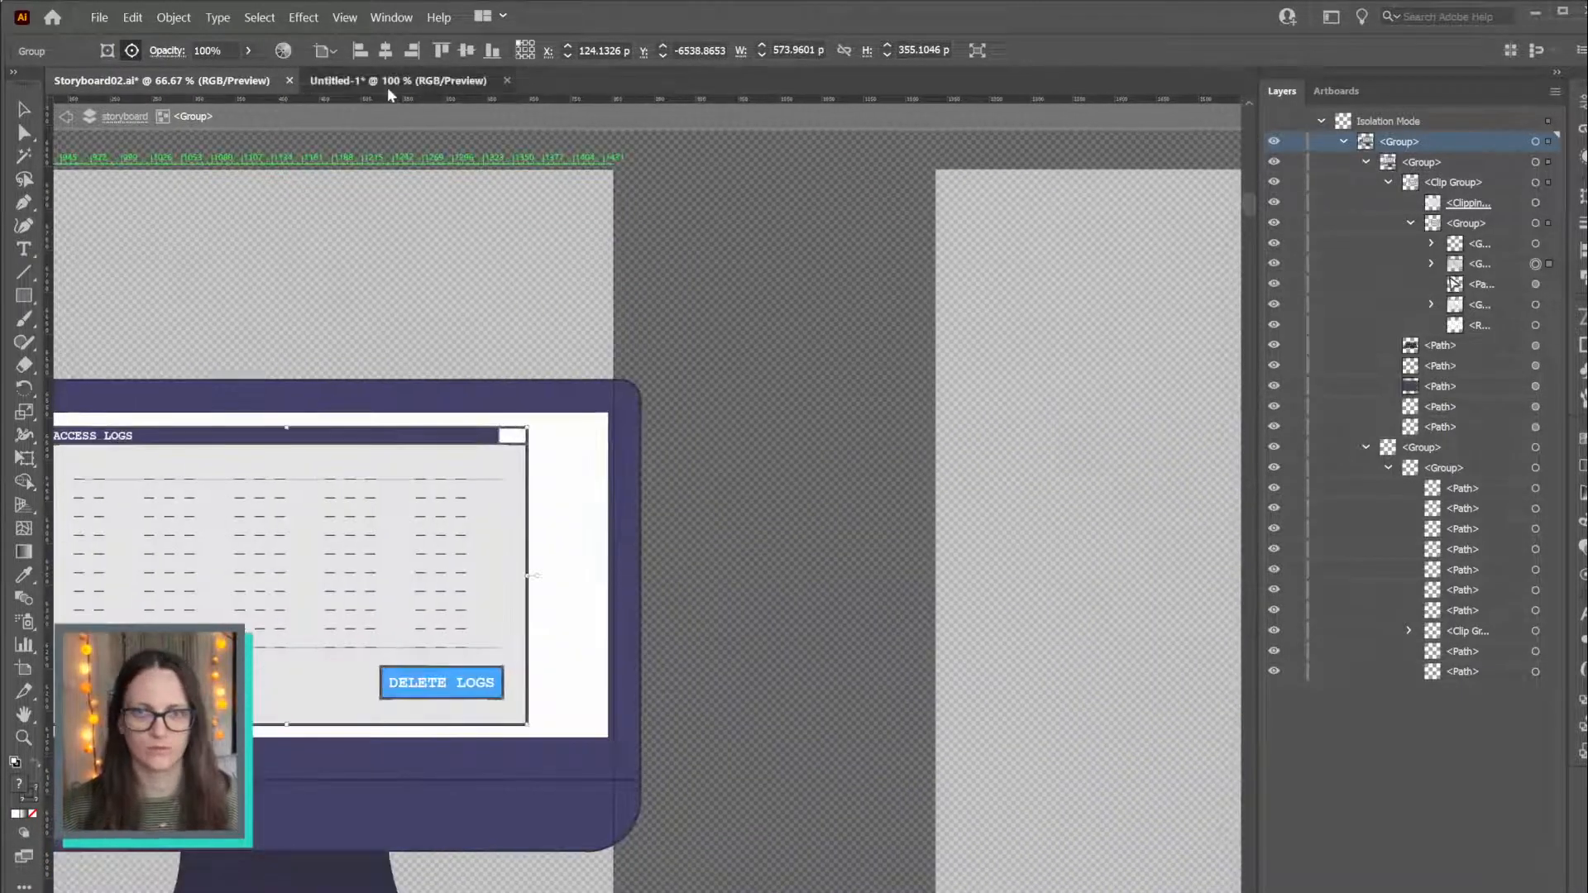
{"action": "left_click", "coordinate": [389, 83]}
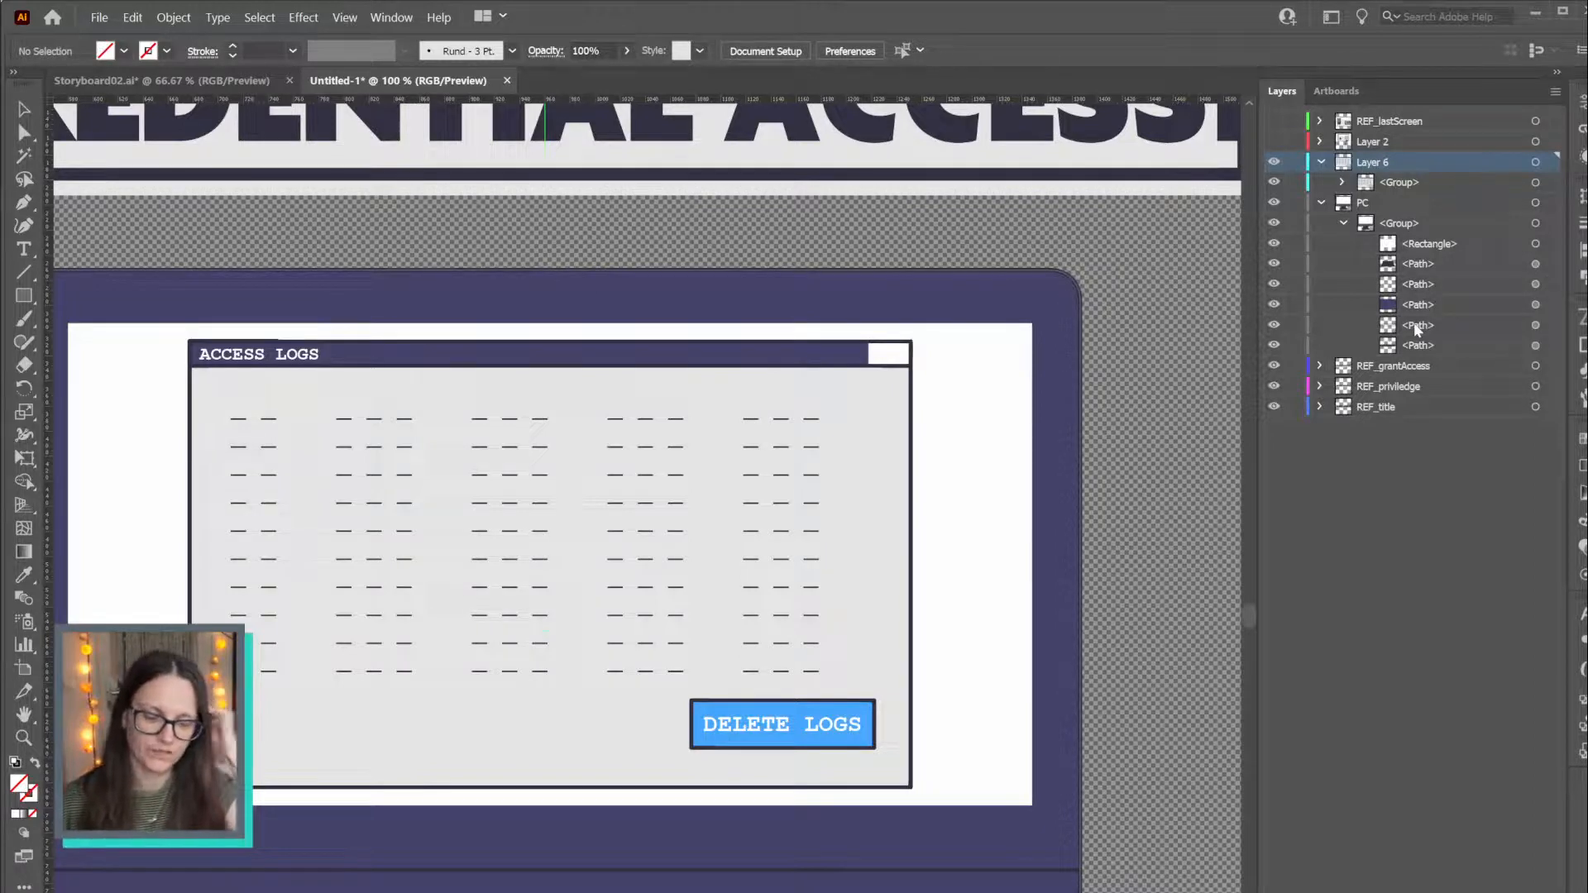
Collapse the PC layer and the subgroups in Layer 6's group, and check its loose path on the artboard
{"action": "left_click", "coordinate": [1321, 202]}
{"action": "left_click", "coordinate": [1341, 182]}
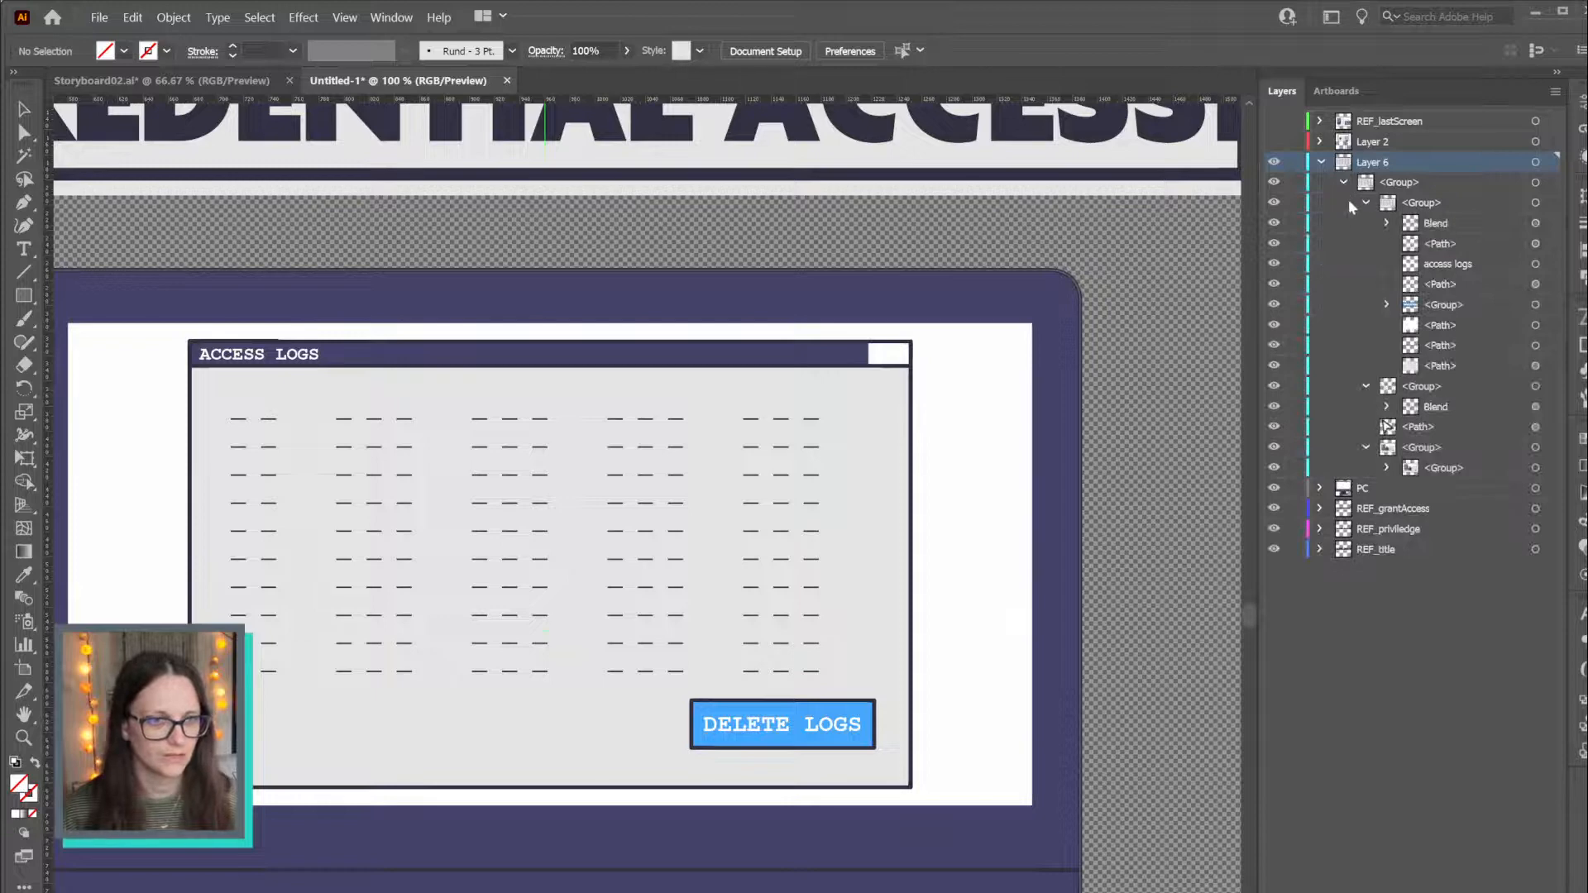
{"action": "left_click", "coordinate": [1365, 223]}
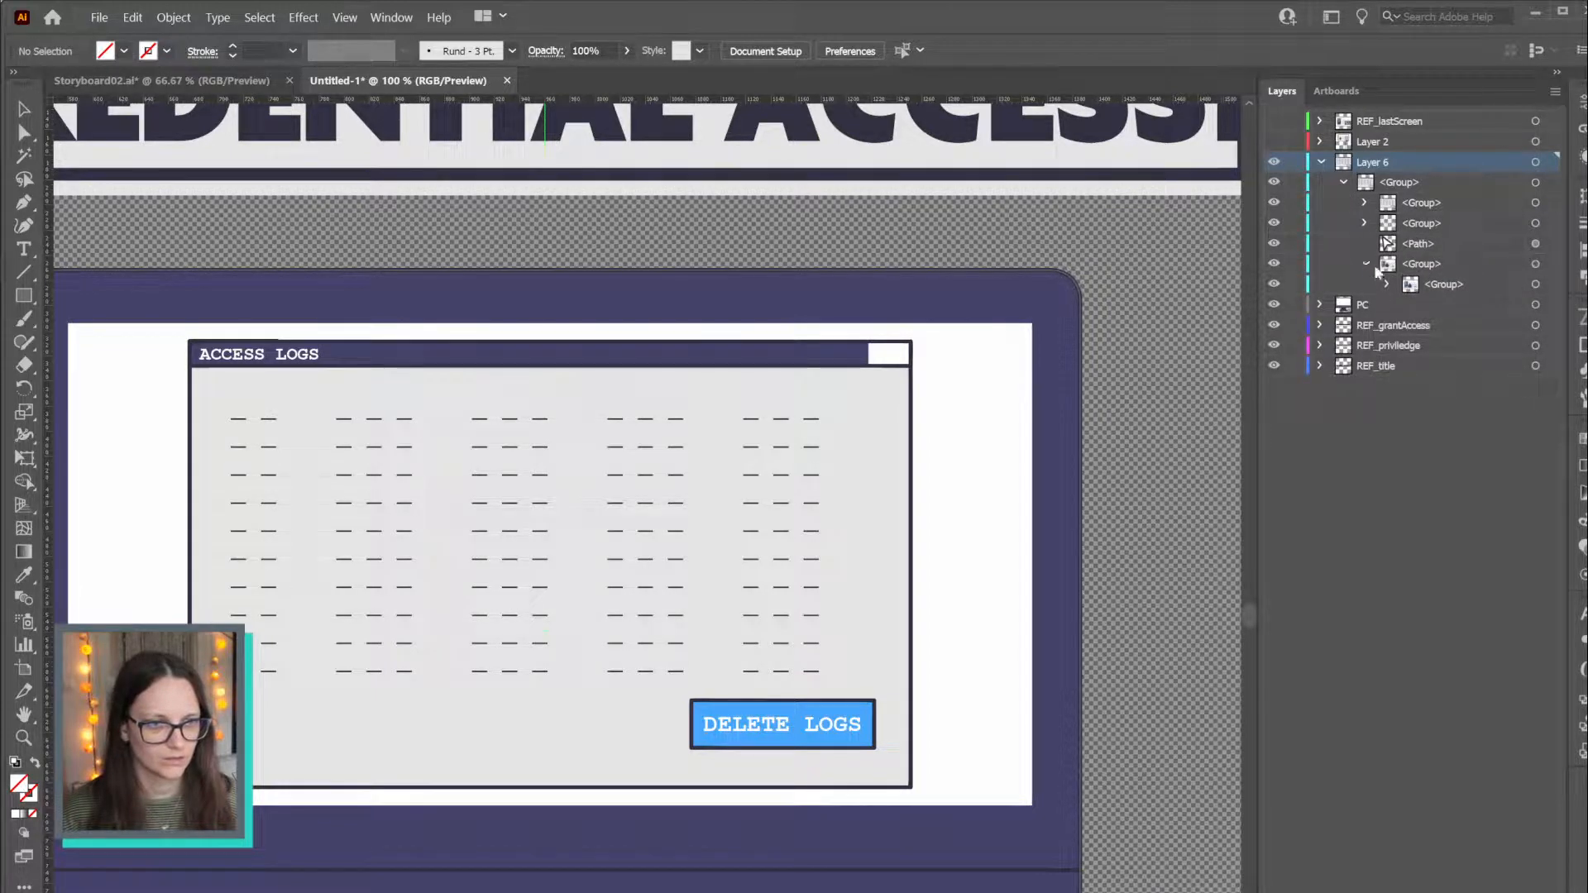
{"action": "left_click", "coordinate": [1366, 263]}
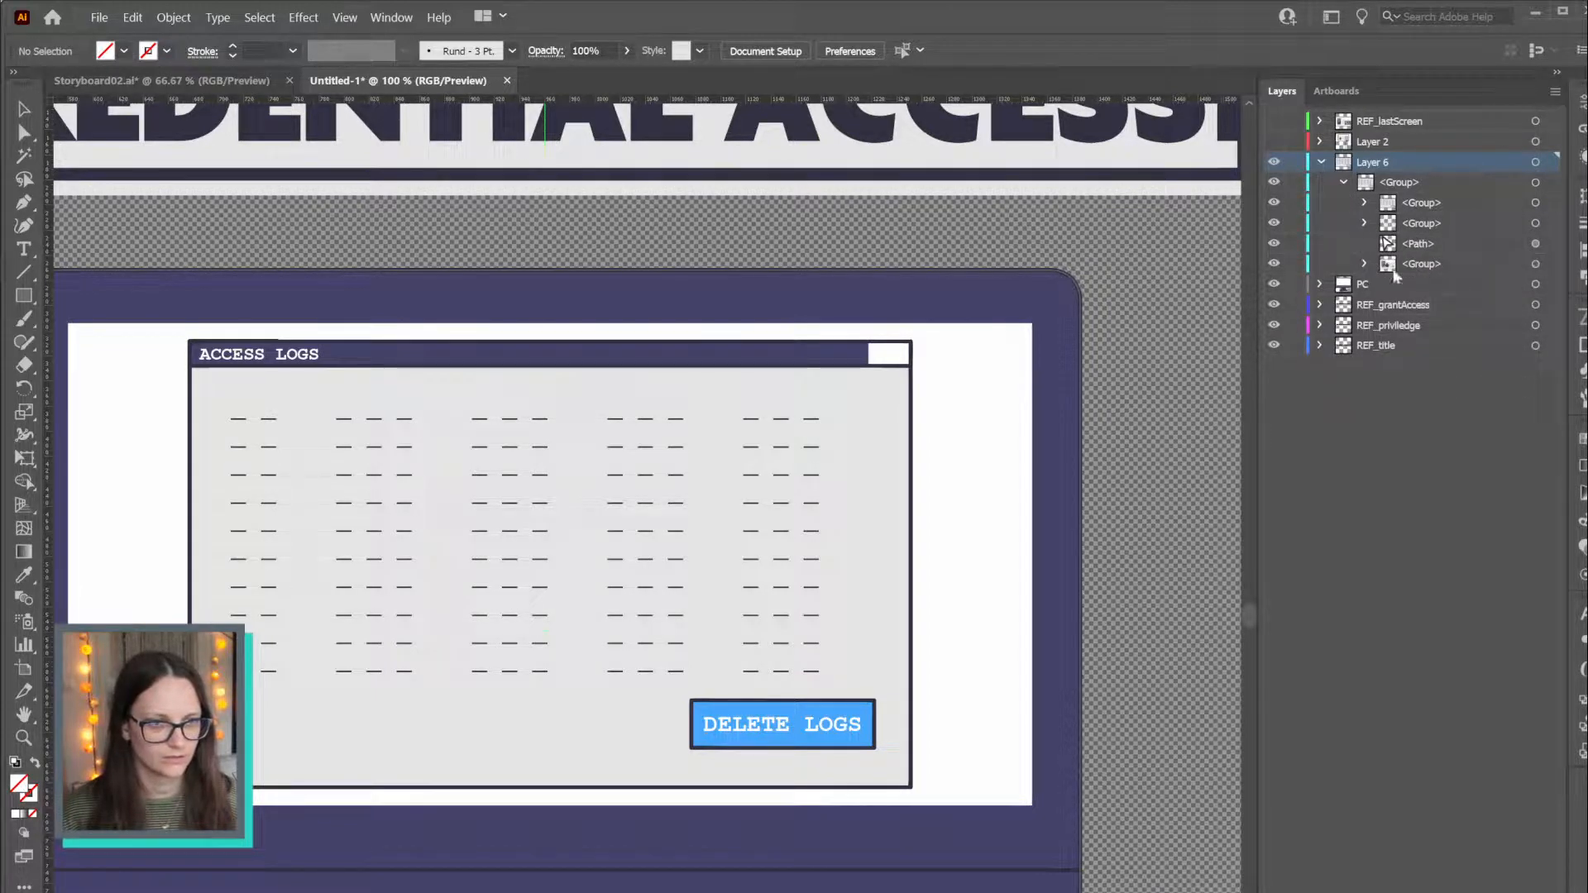
{"action": "left_click", "coordinate": [1536, 244]}
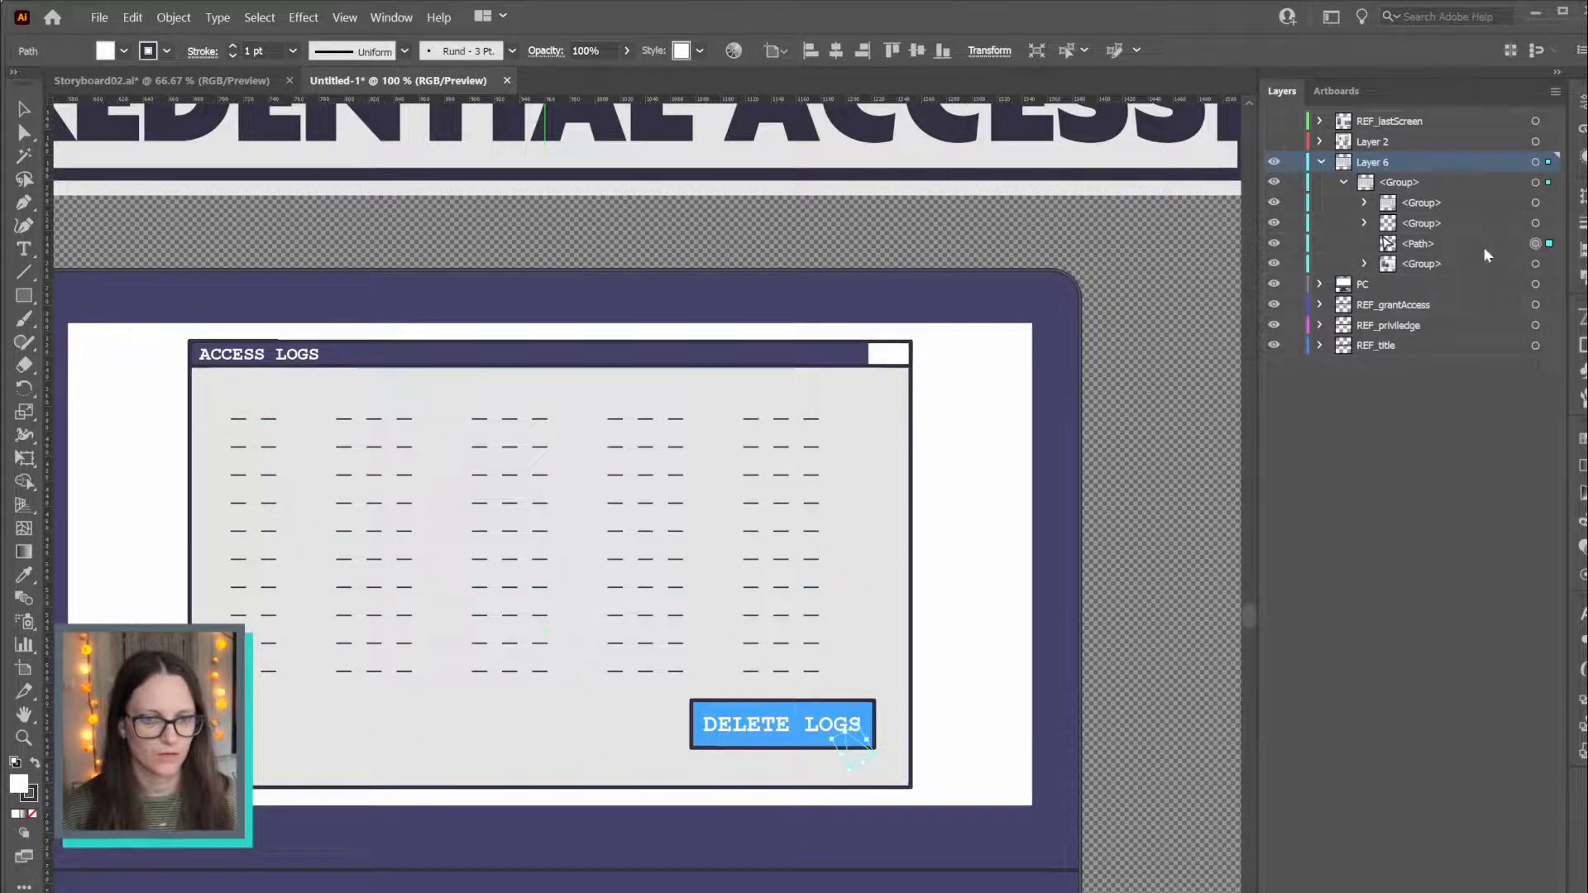
Ungroup Layer 6's outer group so its subgroups and path sit directly in the layer
{"action": "left_click", "coordinate": [1501, 182]}
{"action": "left_click", "coordinate": [1537, 183]}
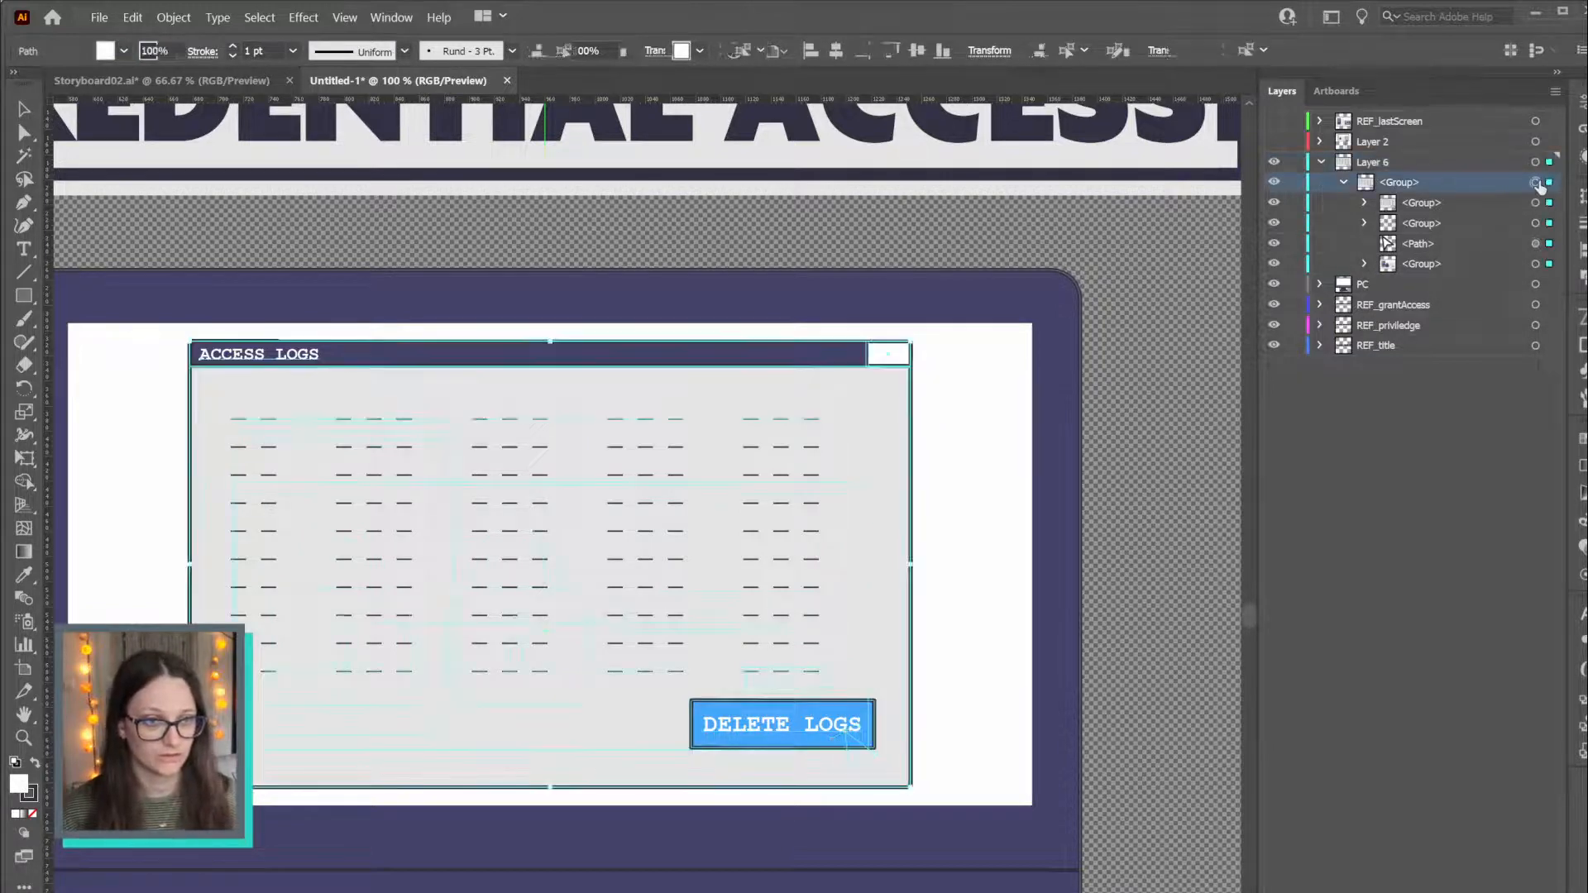
{"action": "key", "text": "ctrl+shift+g"}
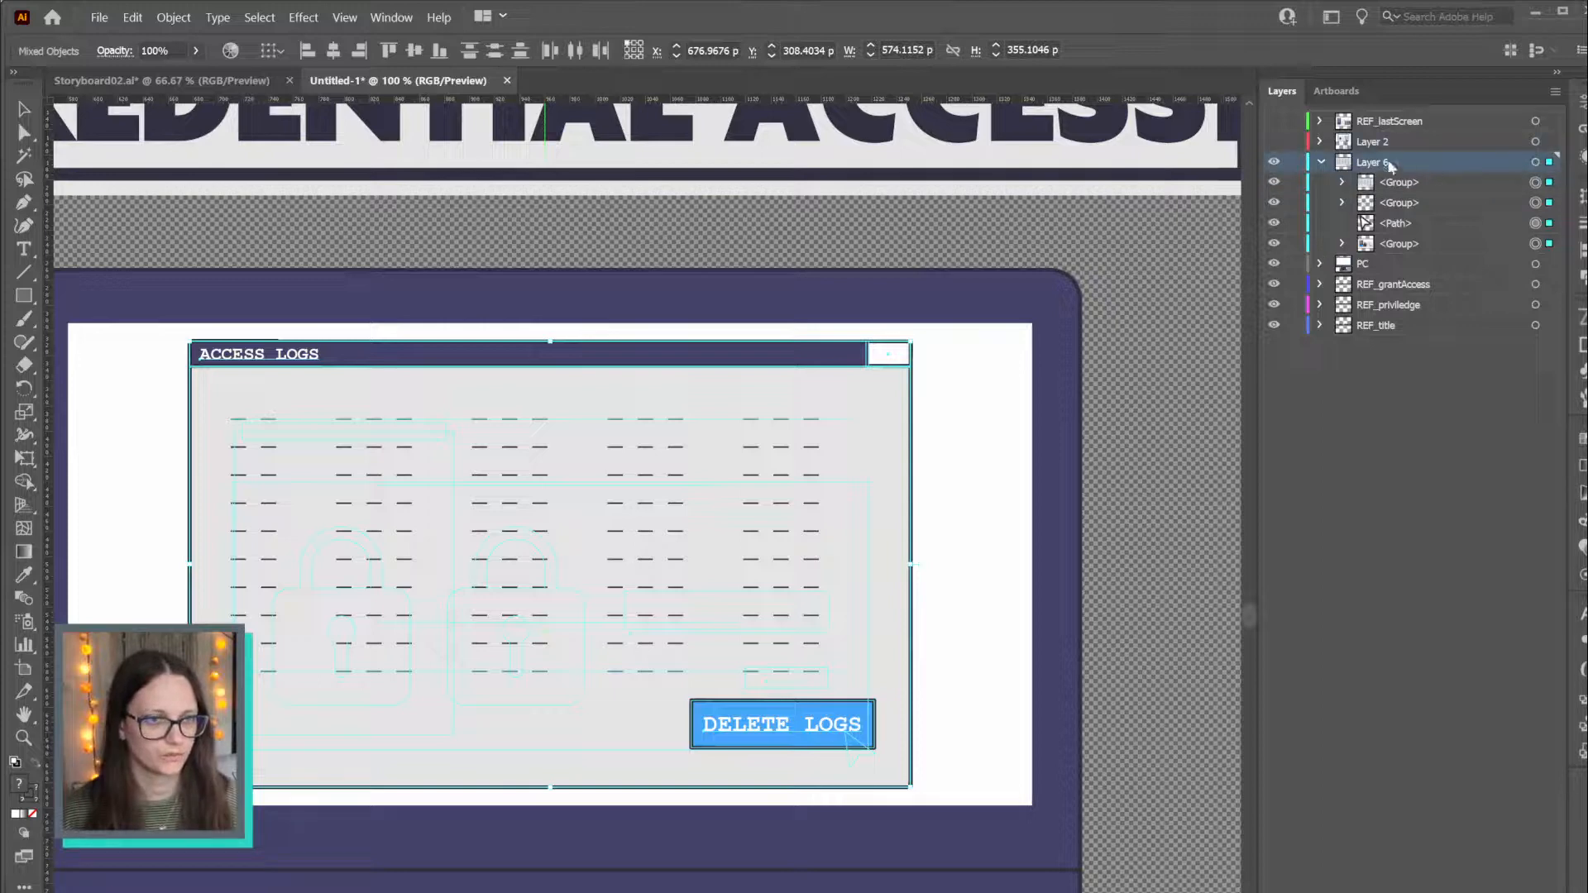
Release all of Layer 6's artwork to separate layers in sequence
{"action": "left_click", "coordinate": [1535, 161]}
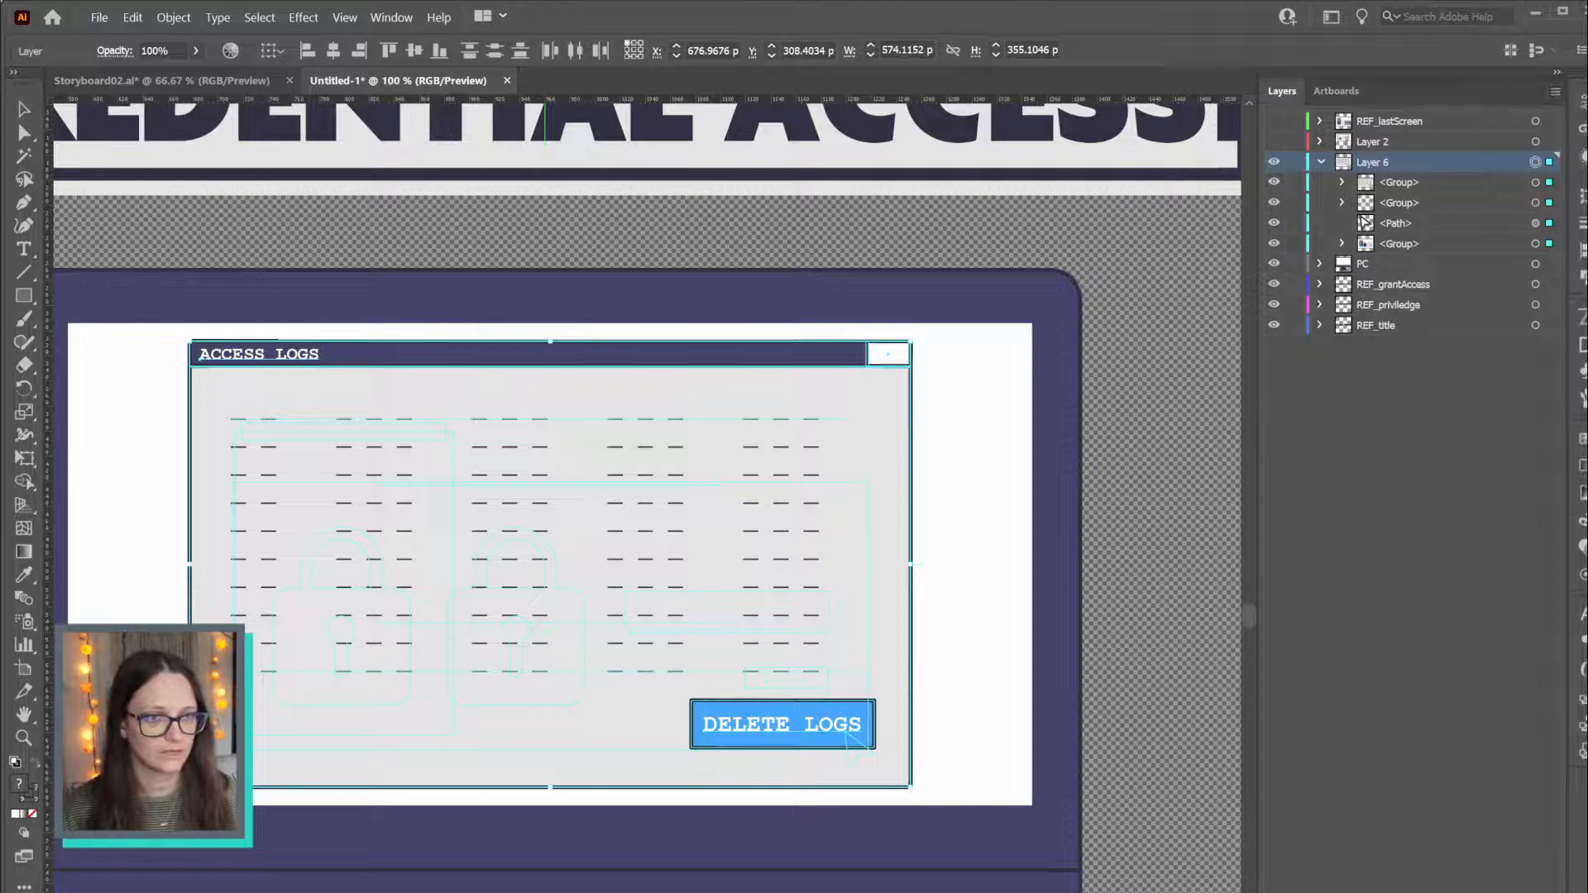
{"action": "left_click_drag", "start_coordinate": [1479, 122], "coordinate": [1373, 131]}
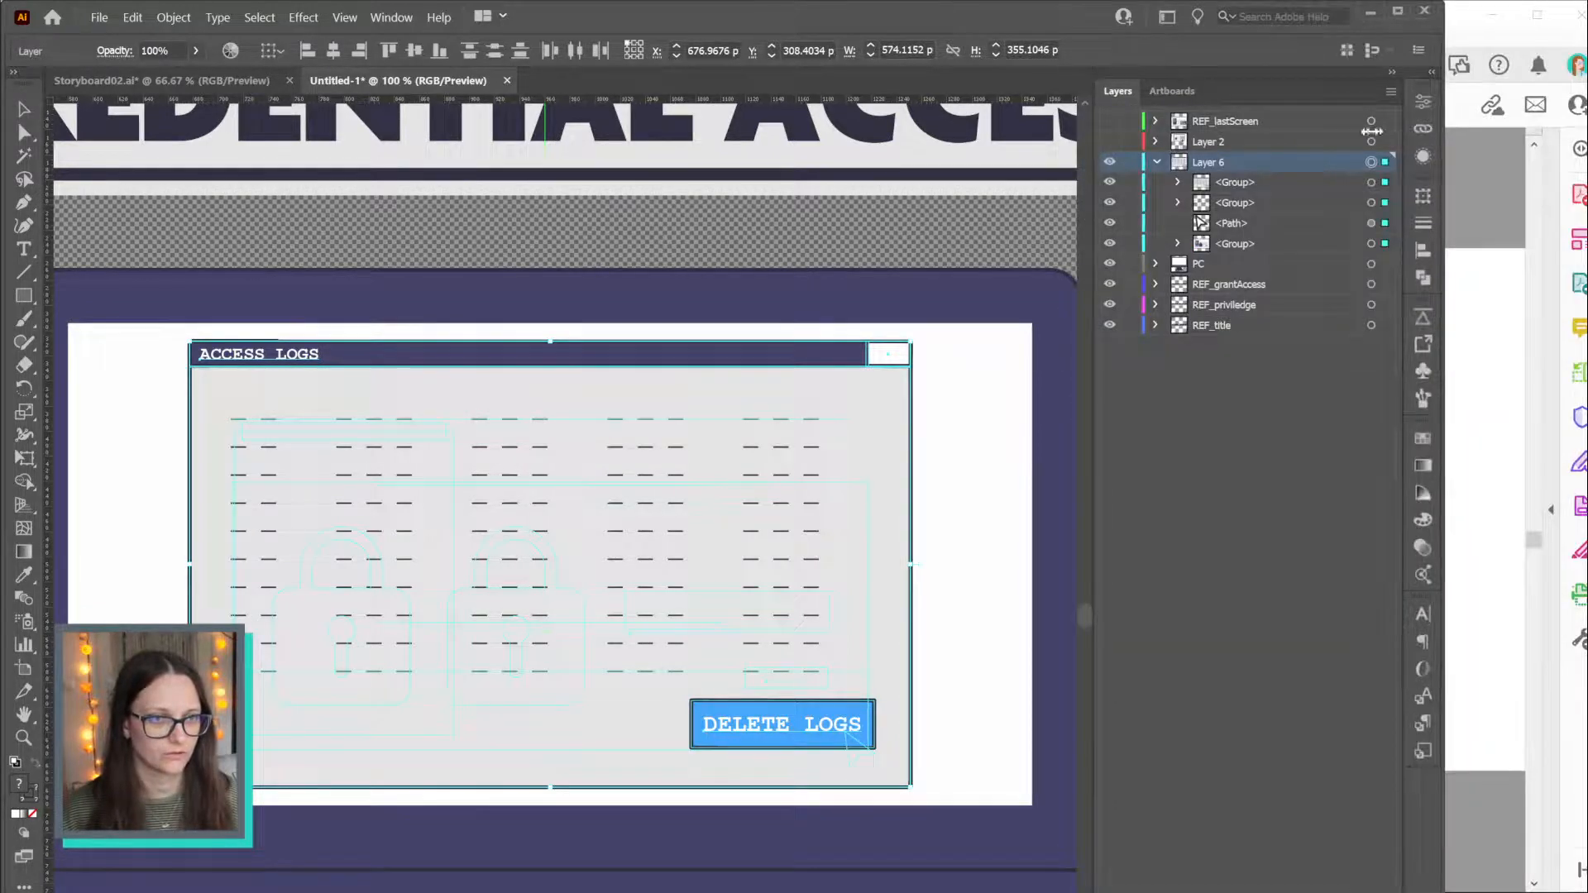
{"action": "left_click", "coordinate": [1392, 93]}
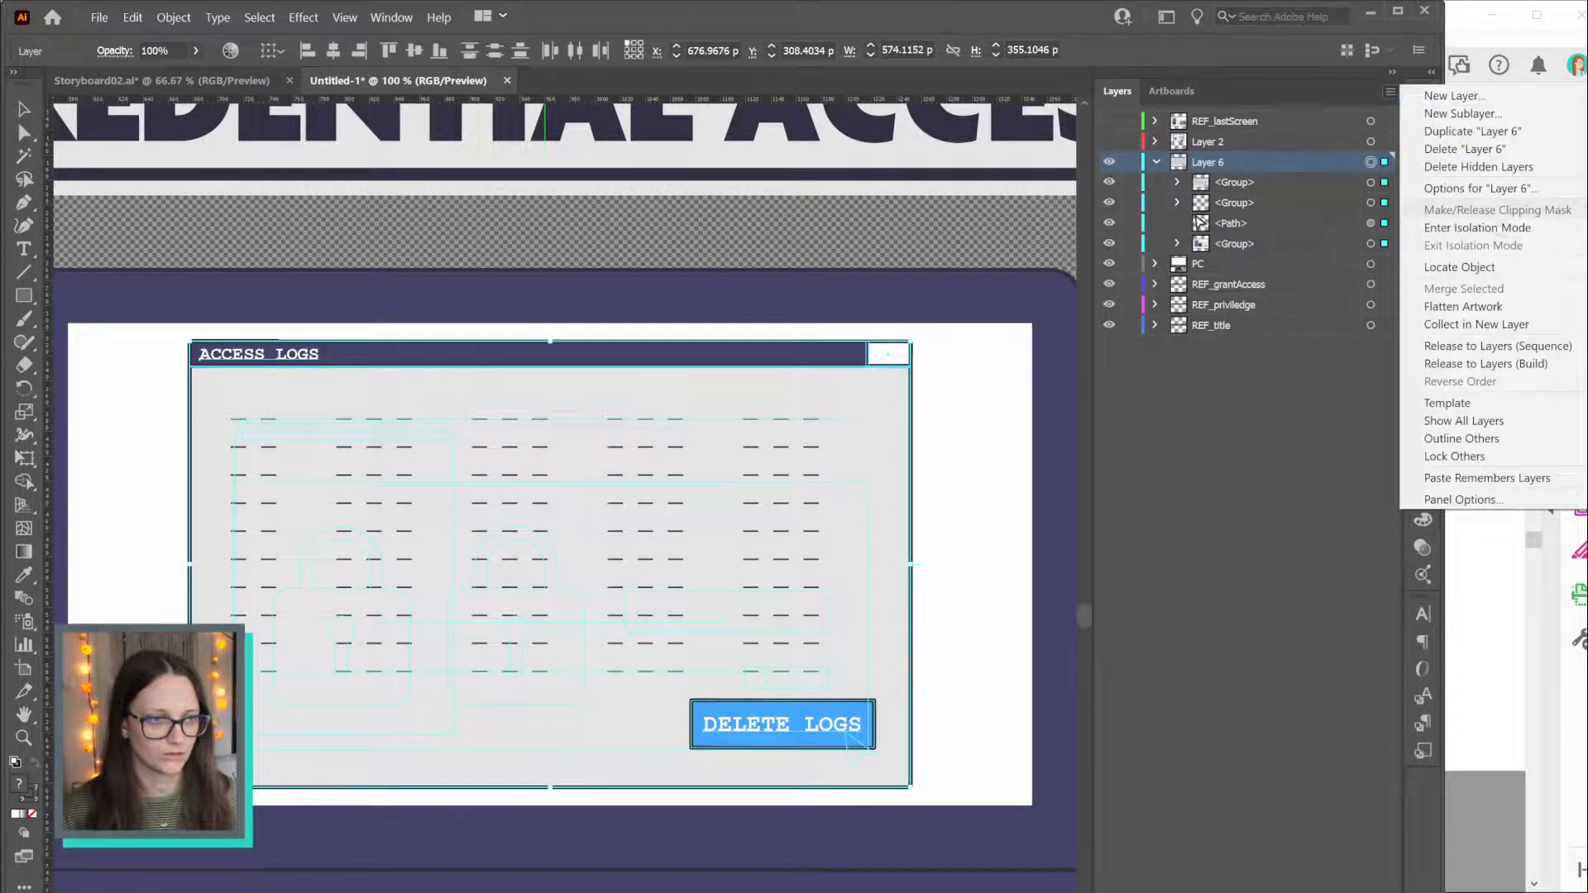
{"action": "left_click", "coordinate": [1498, 346]}
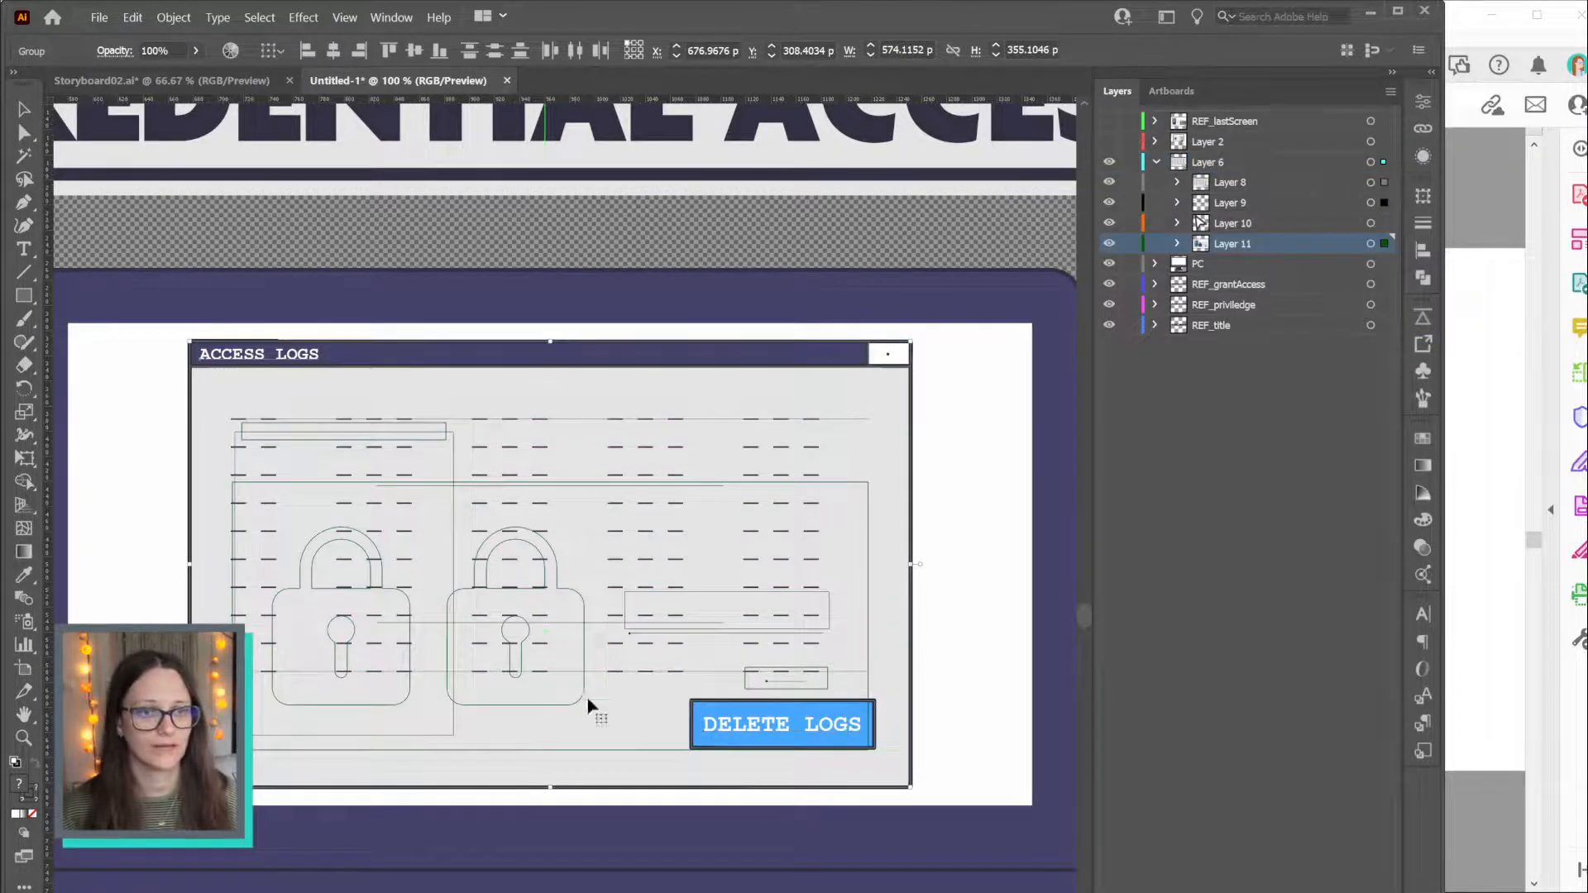
Move the released sublayers 8 to 11 out of Layer 6 to the main level above it
{"action": "left_click", "coordinate": [1231, 189], "text": "shift"}
{"action": "left_click_drag", "start_coordinate": [1231, 189], "coordinate": [1216, 153]}
{"action": "left_click_drag", "start_coordinate": [1446, 100], "coordinate": [1587, 99]}
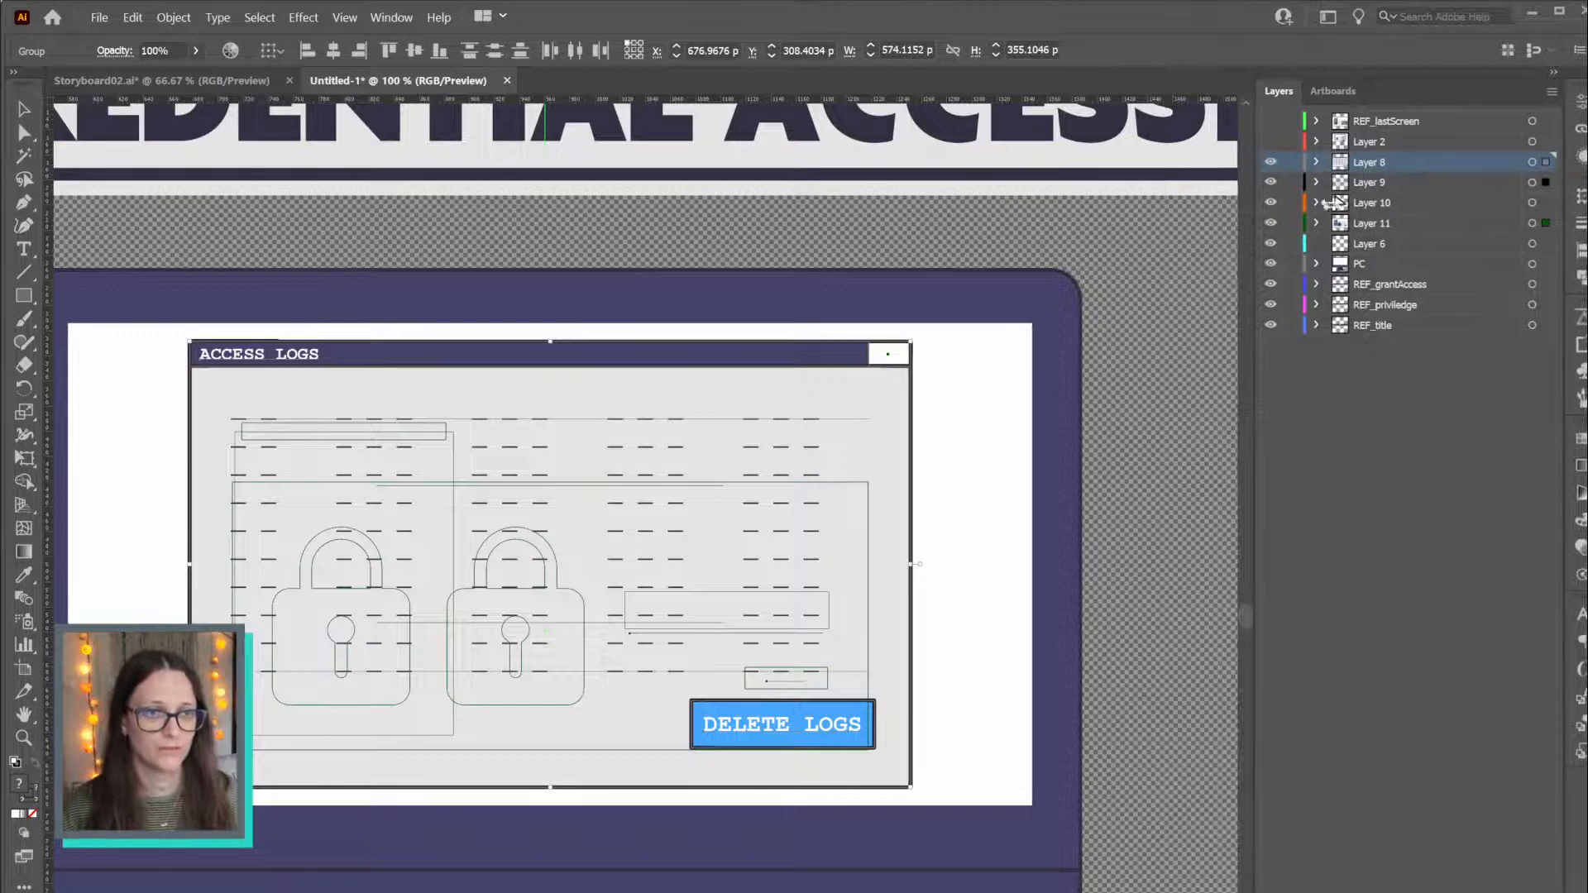
Move the nested subgroup's contents up into Layer 11's main group and check the lowest group inside it
{"action": "left_click", "coordinate": [1545, 223], "text": "shift"}
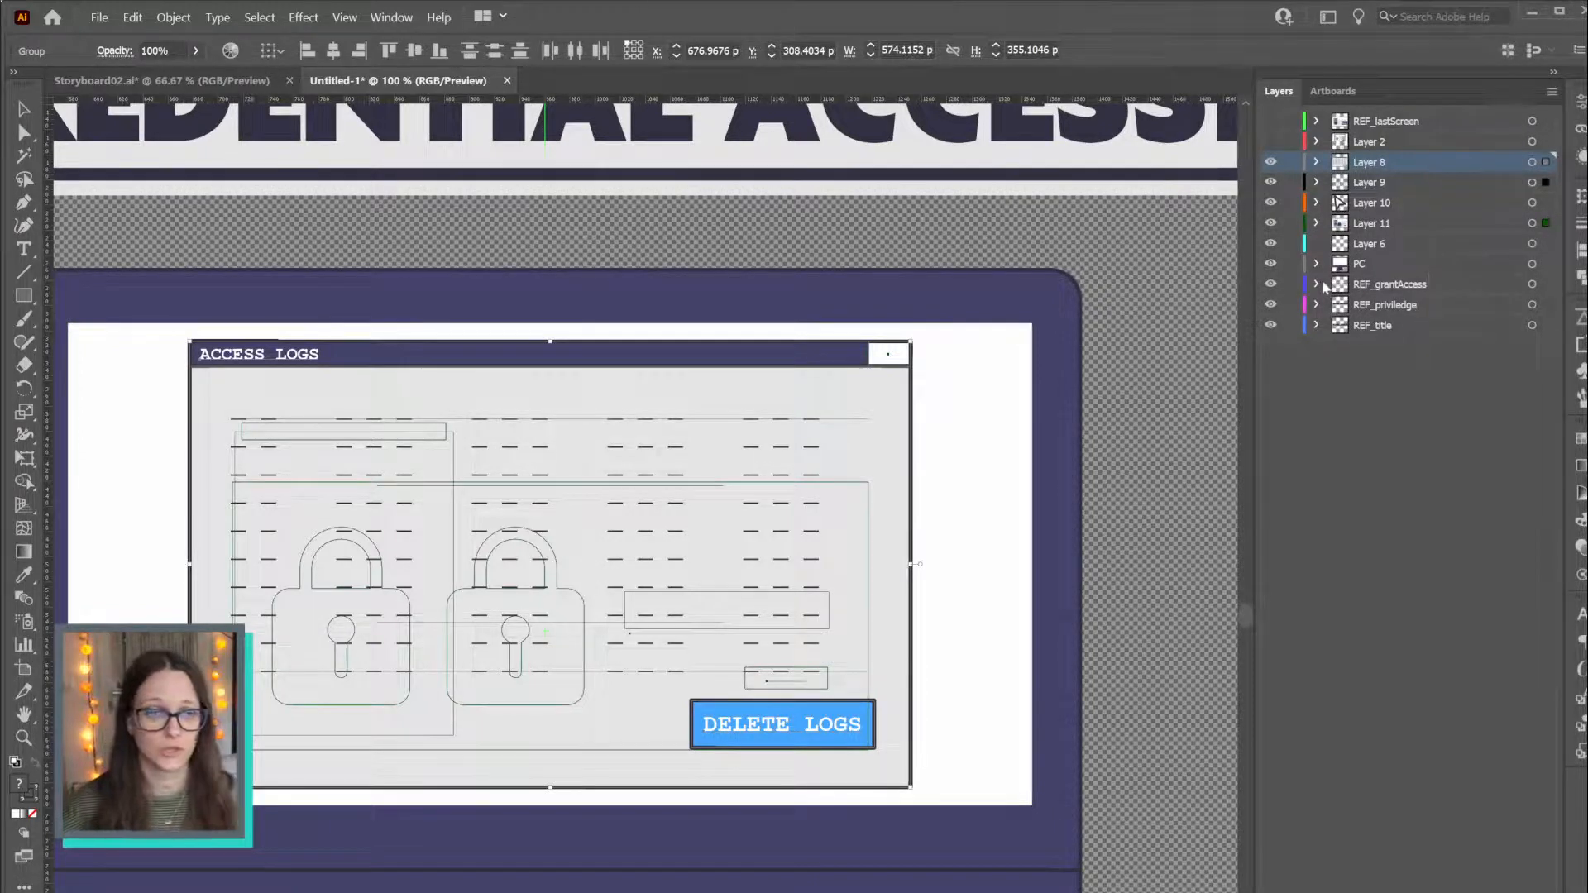
{"action": "left_click", "coordinate": [1318, 224]}
{"action": "left_click", "coordinate": [1341, 243]}
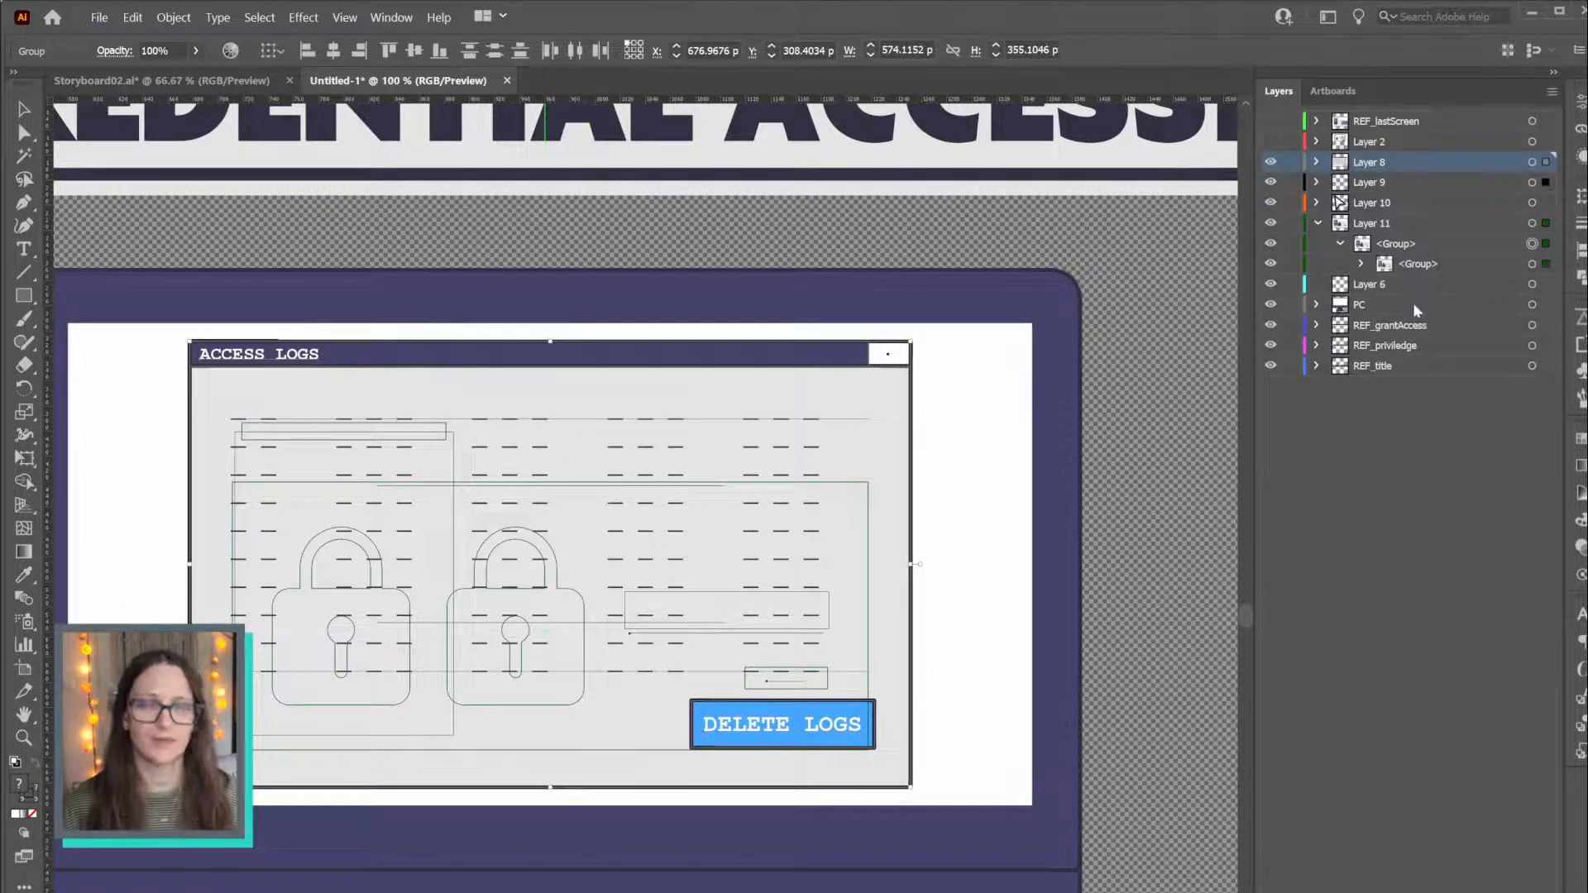
{"action": "left_click", "coordinate": [1362, 265]}
{"action": "left_click_drag", "start_coordinate": [1444, 273], "coordinate": [1433, 221]}
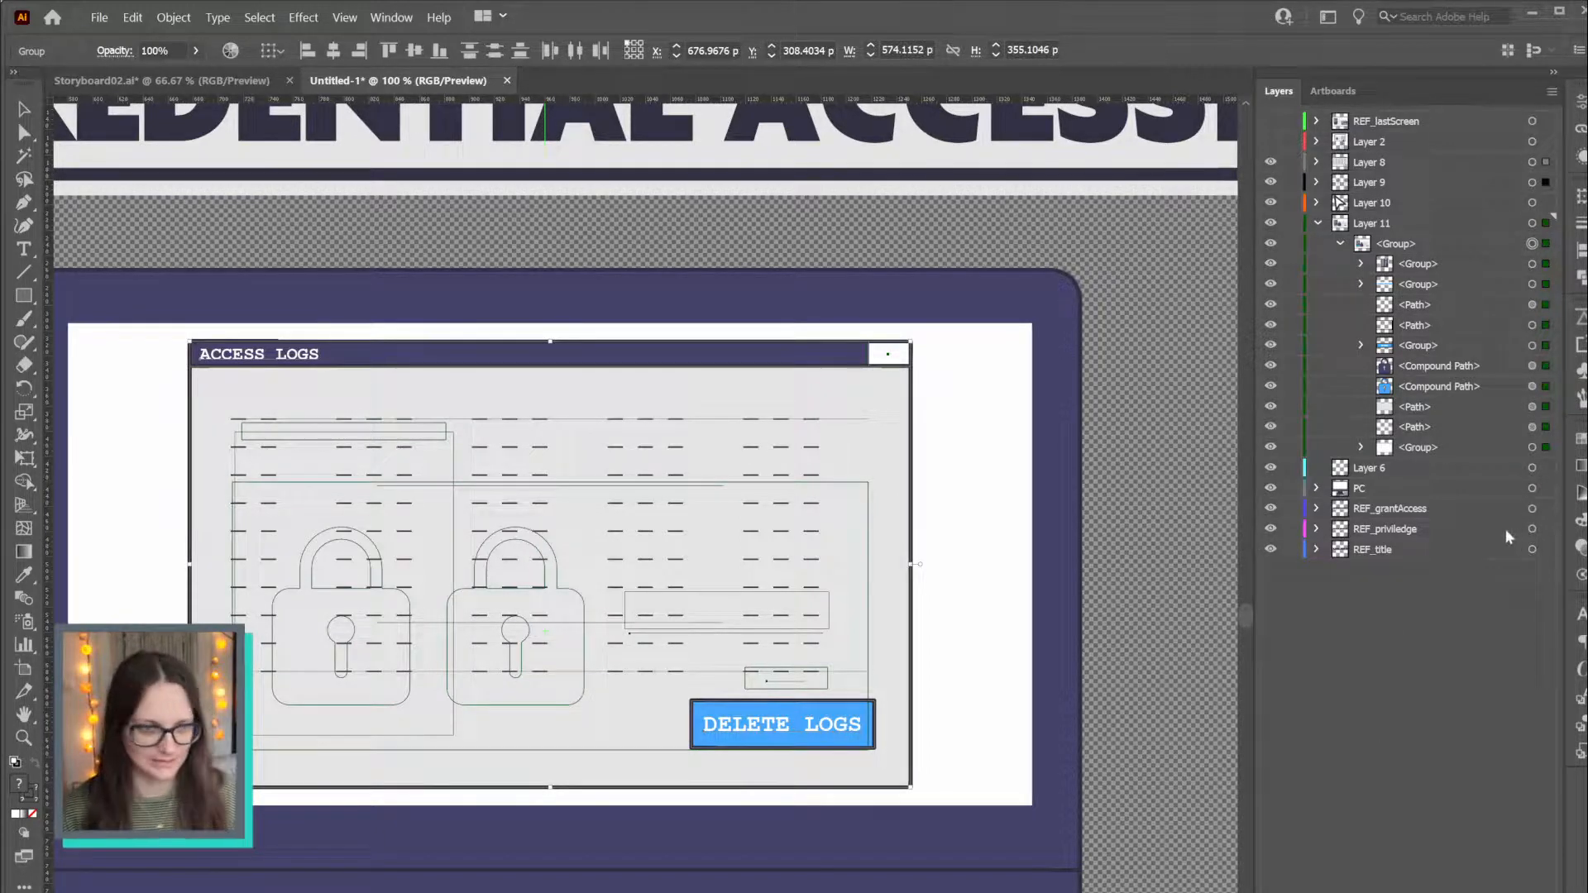
{"action": "left_click", "coordinate": [1532, 446]}
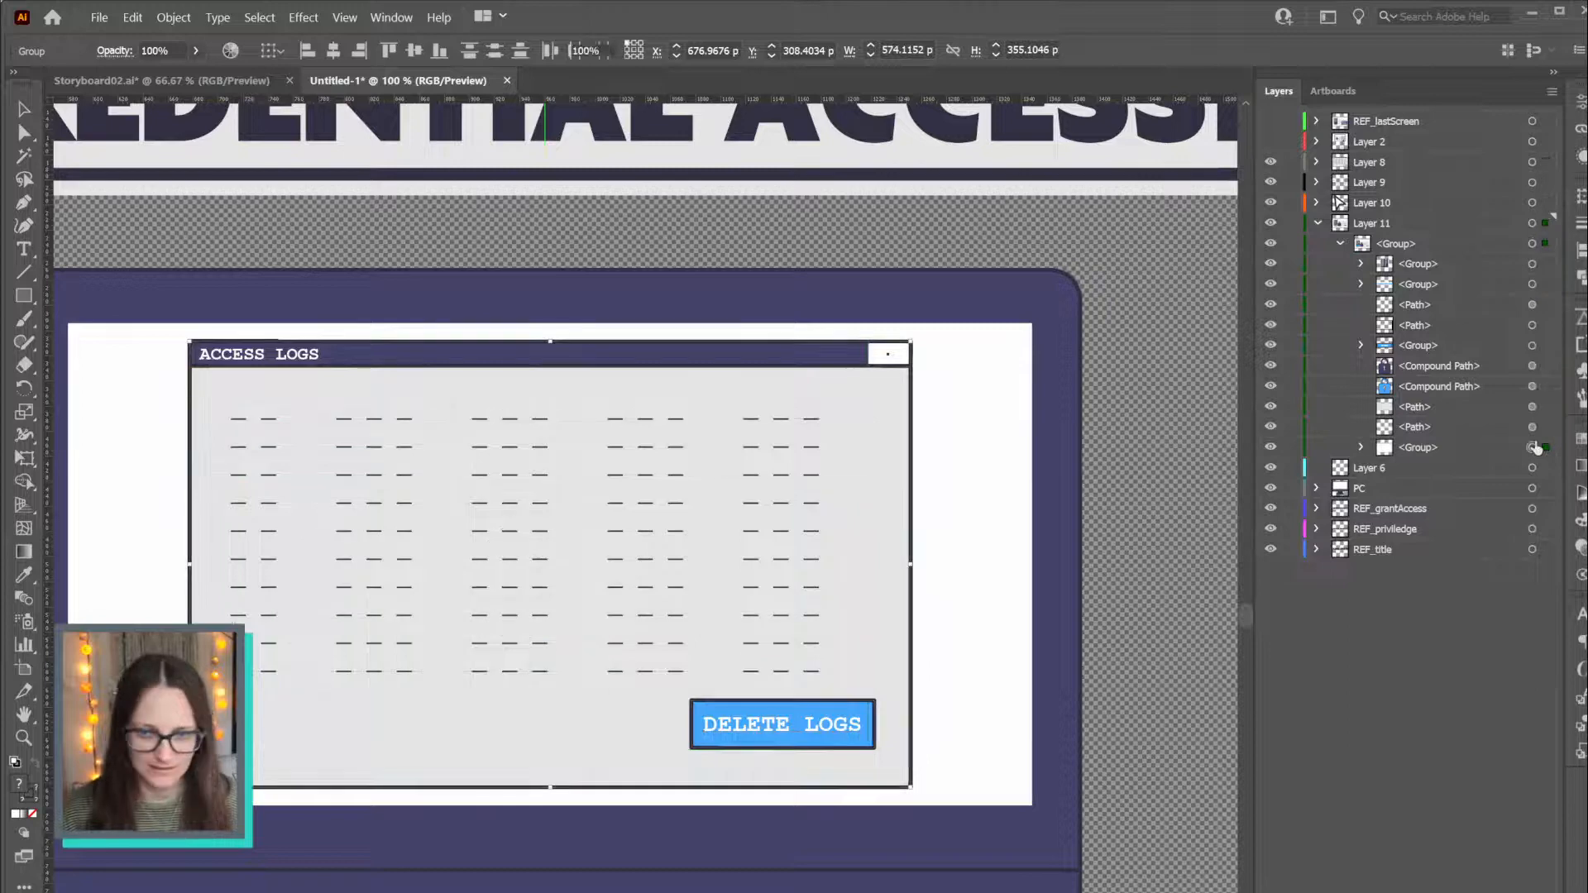
{"action": "scroll", "coordinate": [1034, 517], "scroll_direction": "down", "scroll_amount": 1}
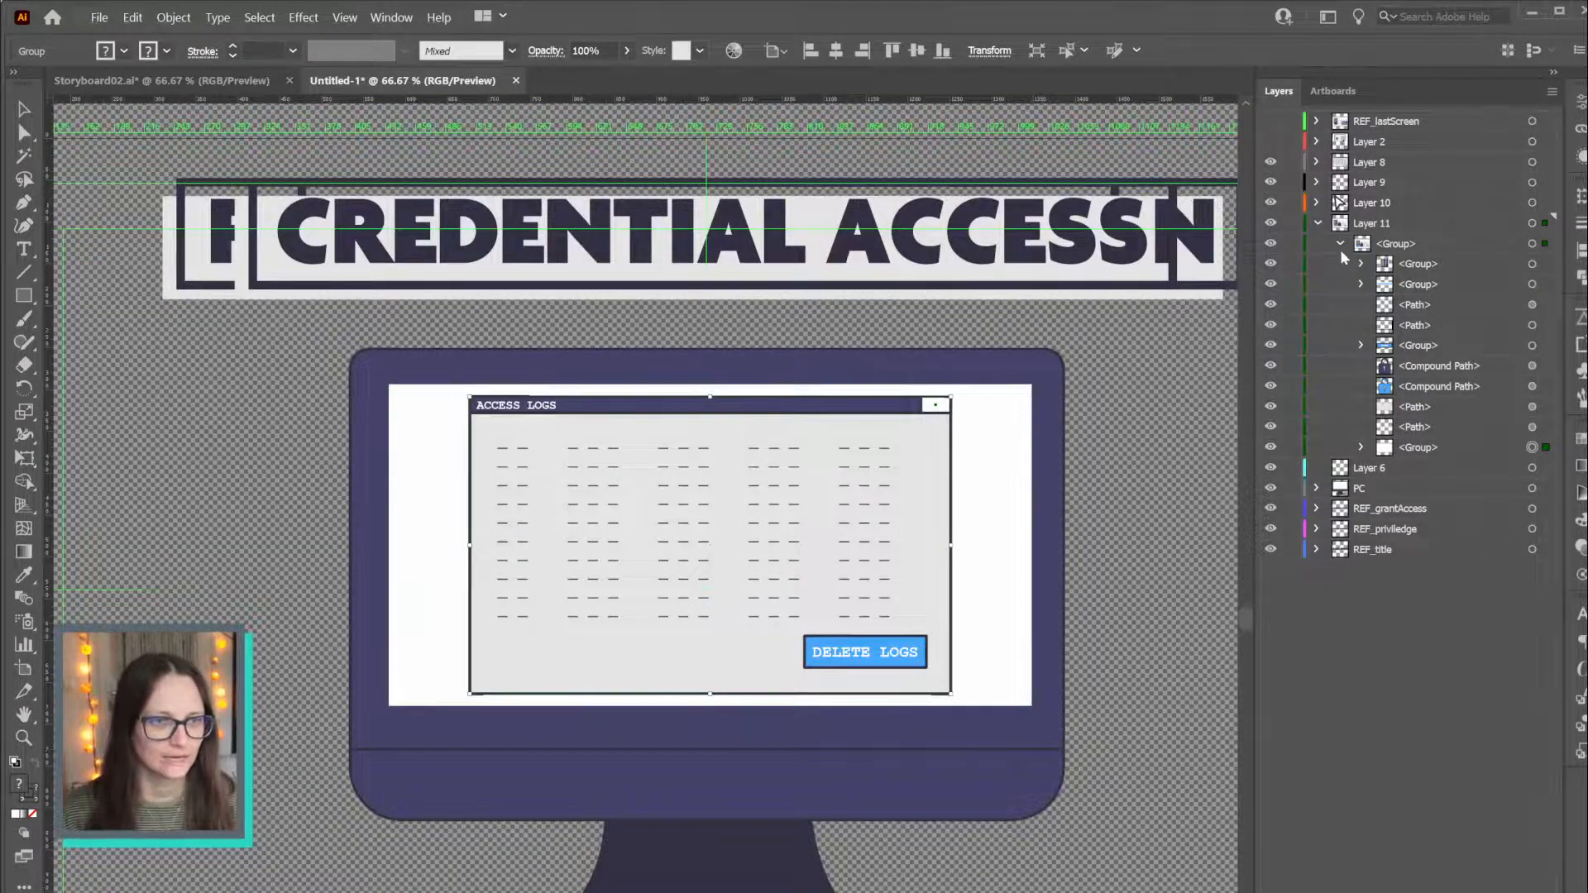
Move Layer 11 above Layer 8 and delete all of its padlock and password screen artwork
{"action": "left_click", "coordinate": [1318, 223]}
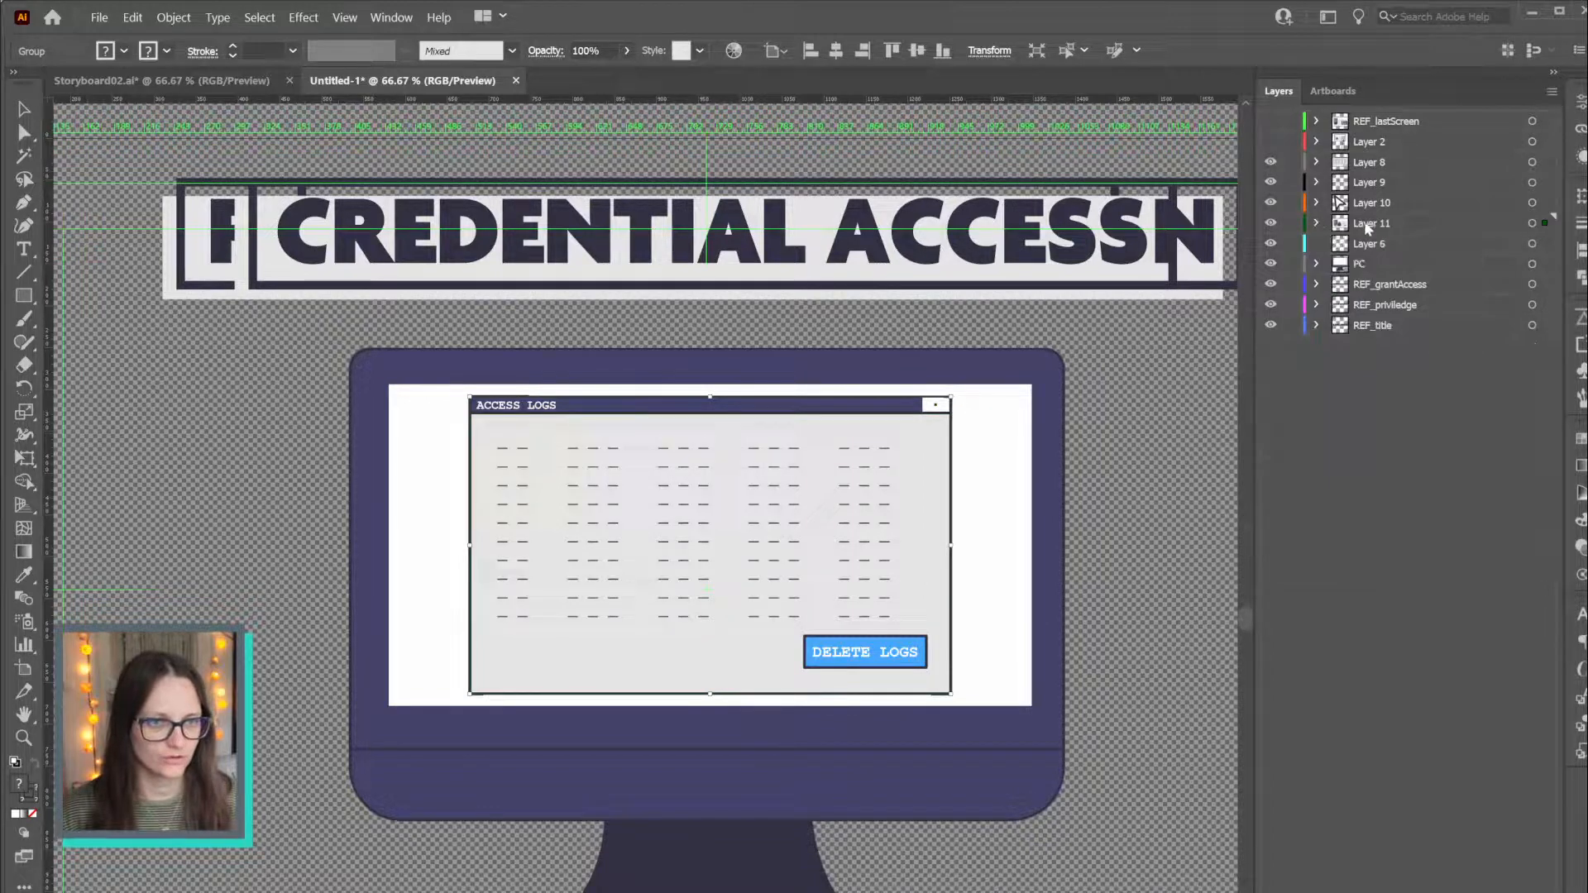
{"action": "left_click", "coordinate": [1370, 229]}
{"action": "left_click_drag", "start_coordinate": [1374, 195], "coordinate": [1370, 155]}
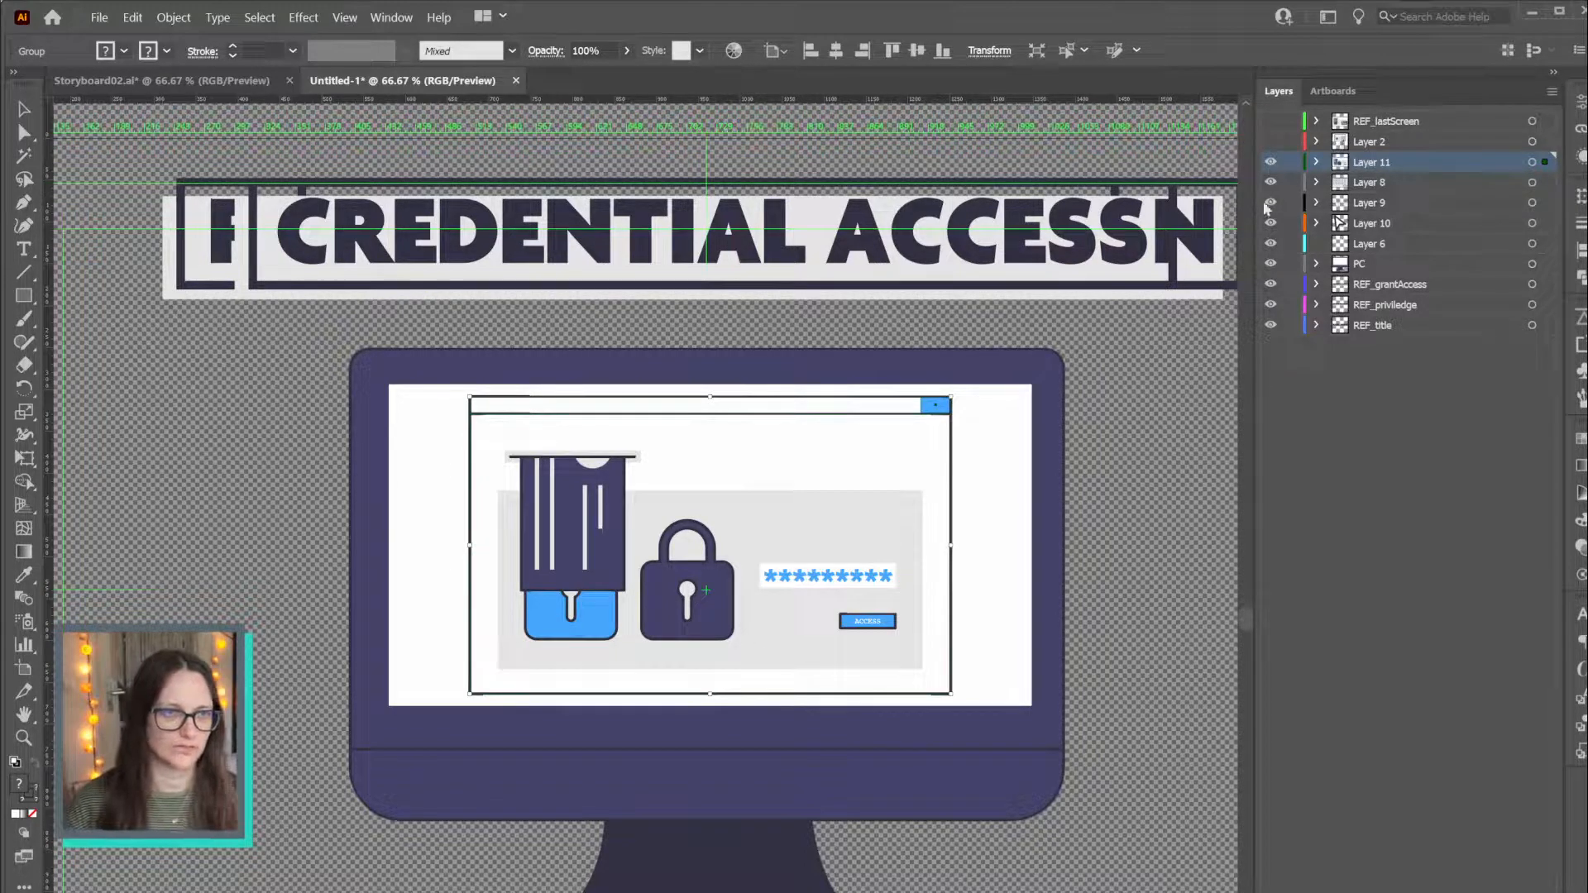
{"action": "left_click", "coordinate": [1532, 162]}
{"action": "key", "text": "Delete"}
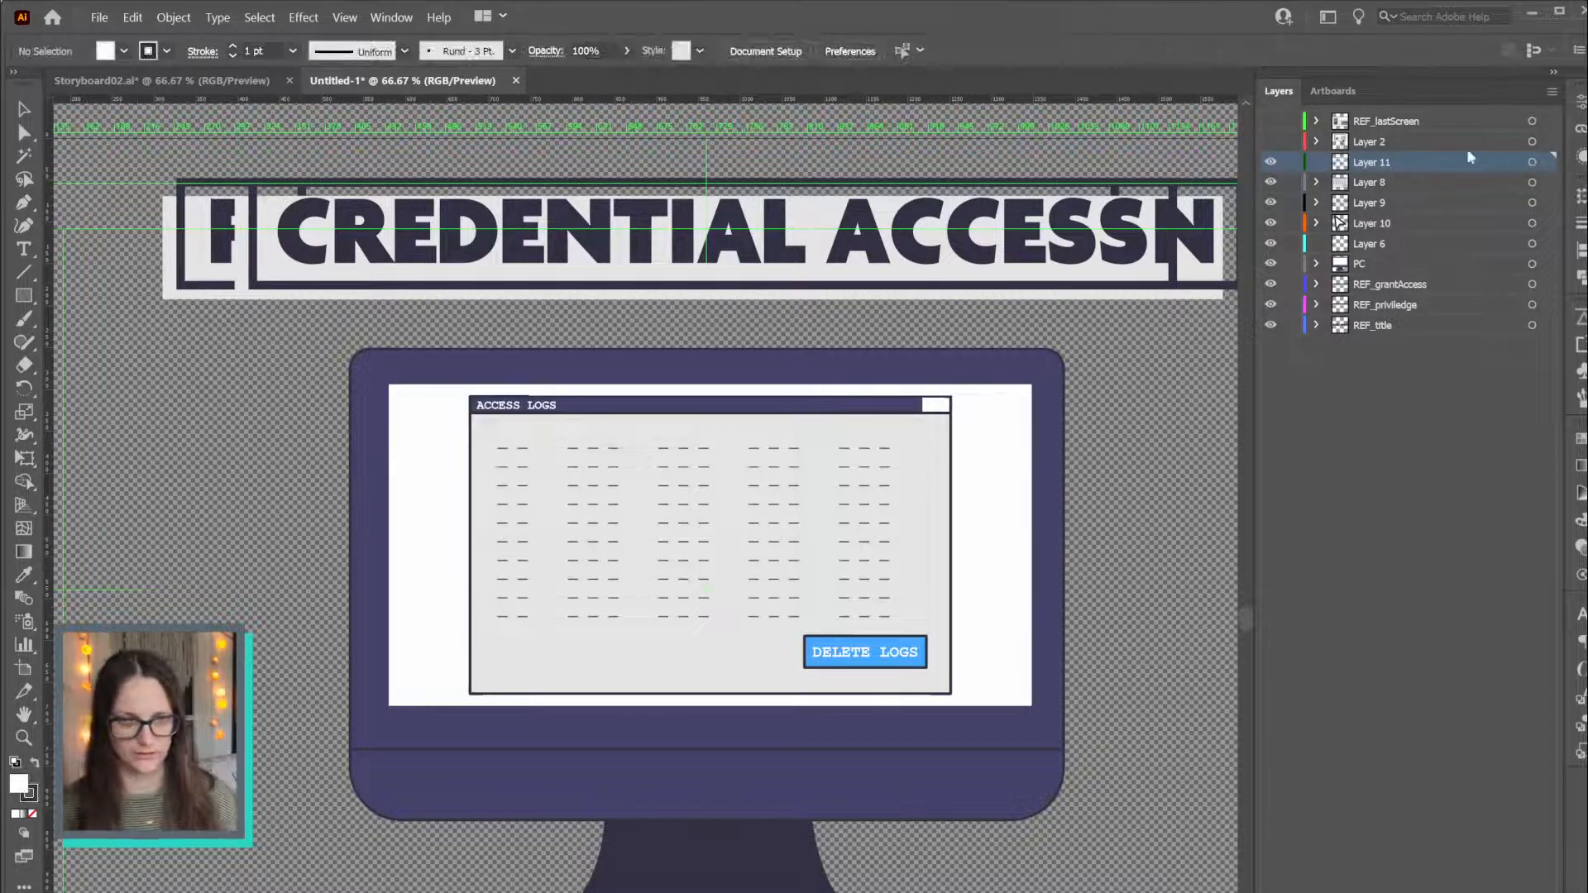
Check the artwork and name of the REF_lastScreen layer, and hide it again
{"action": "left_click", "coordinate": [1271, 120]}
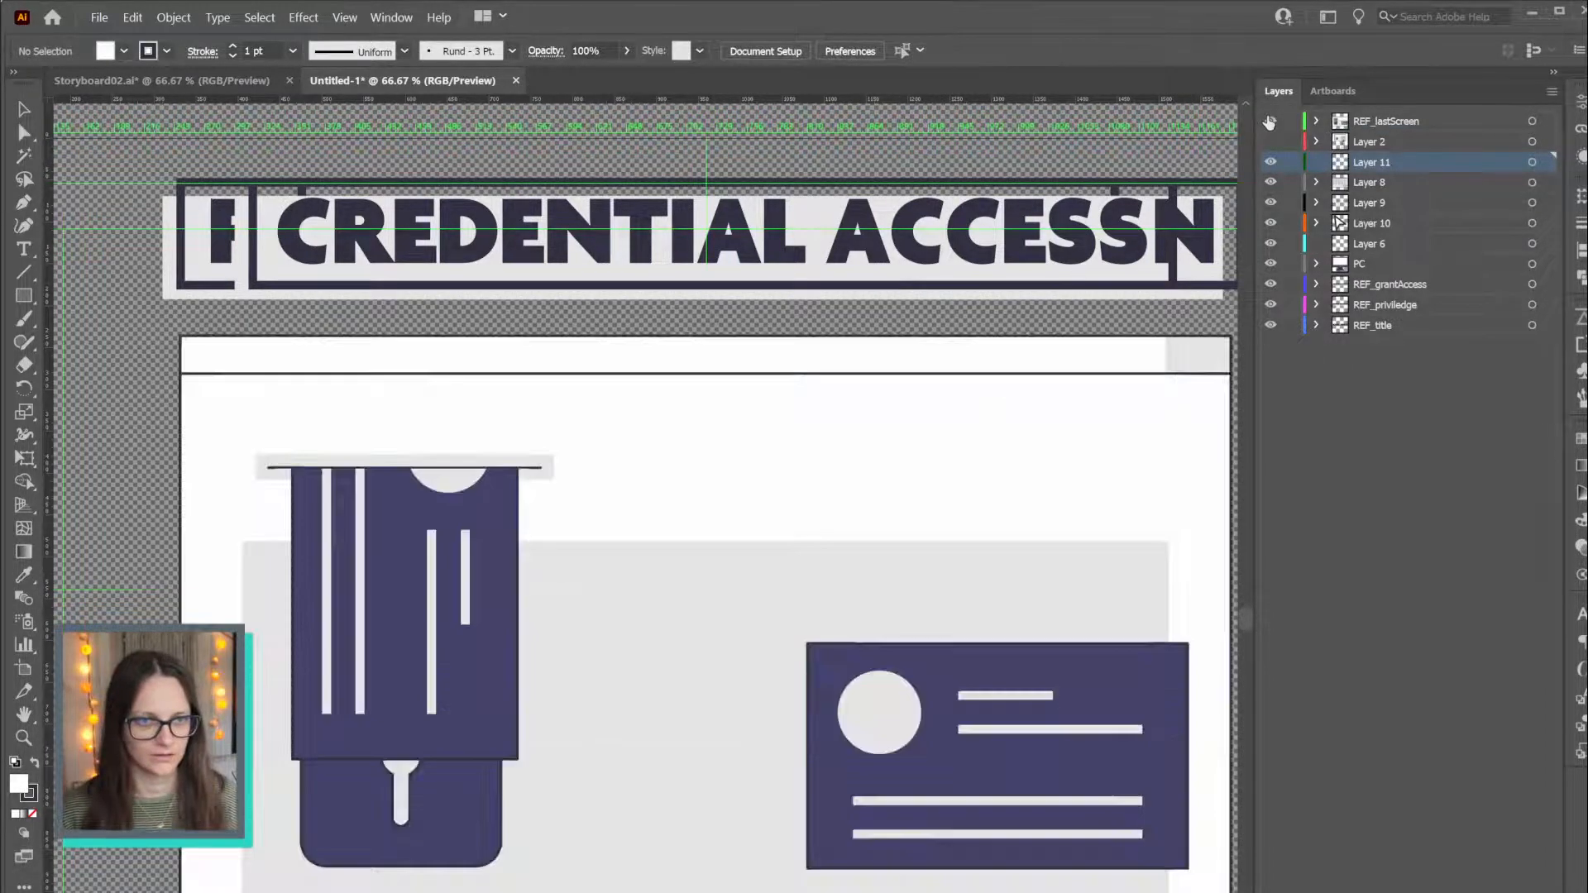
{"action": "left_click", "coordinate": [1382, 126]}
{"action": "double_click", "coordinate": [1384, 123]}
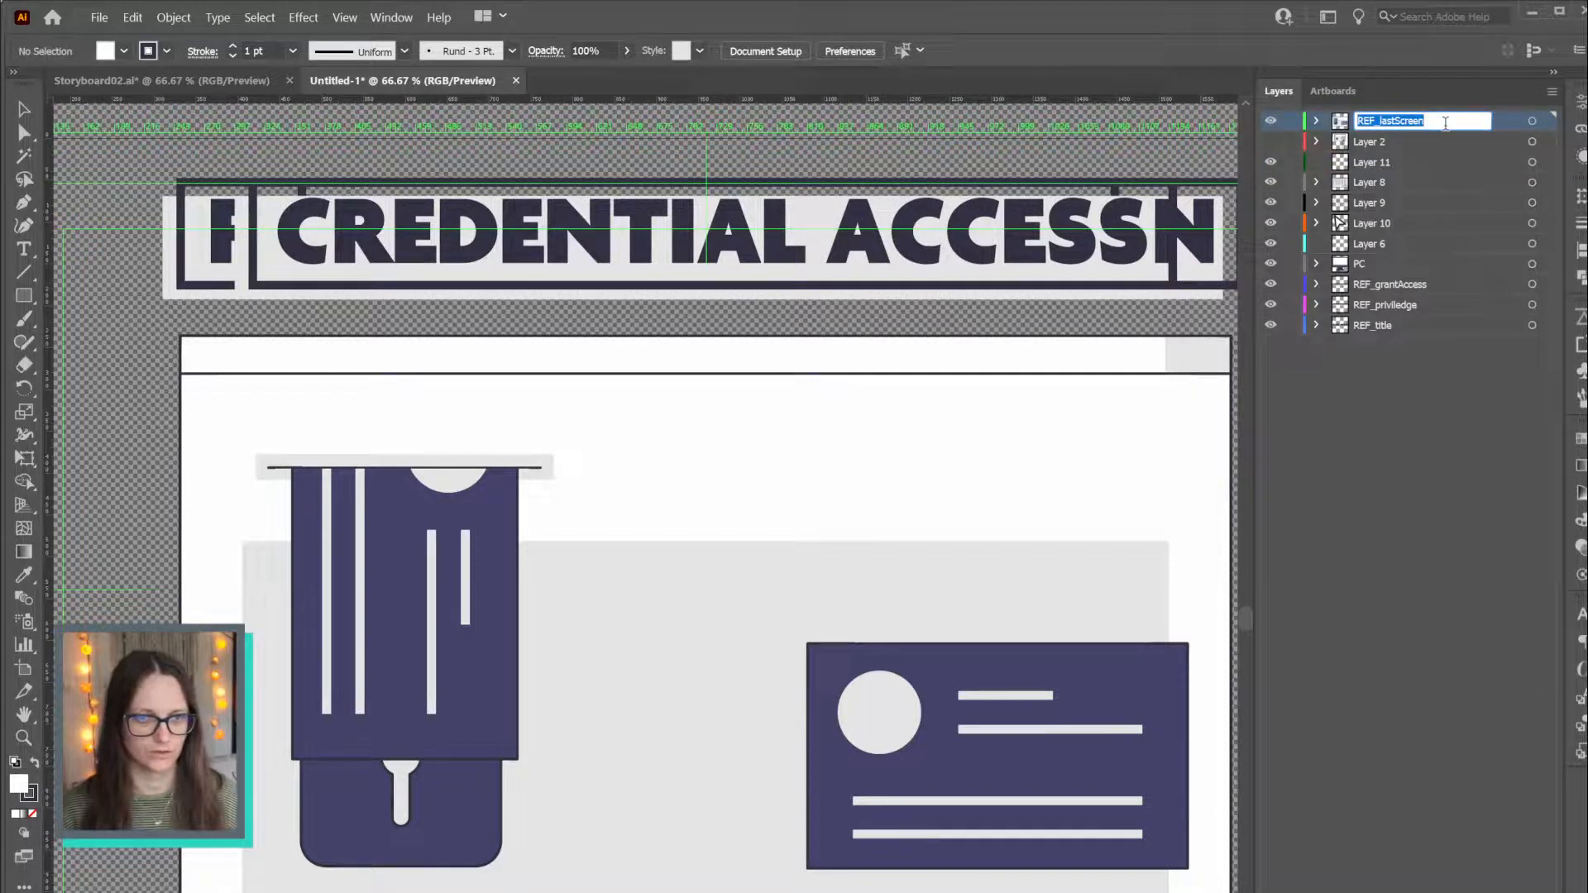
{"action": "left_click", "coordinate": [1363, 162]}
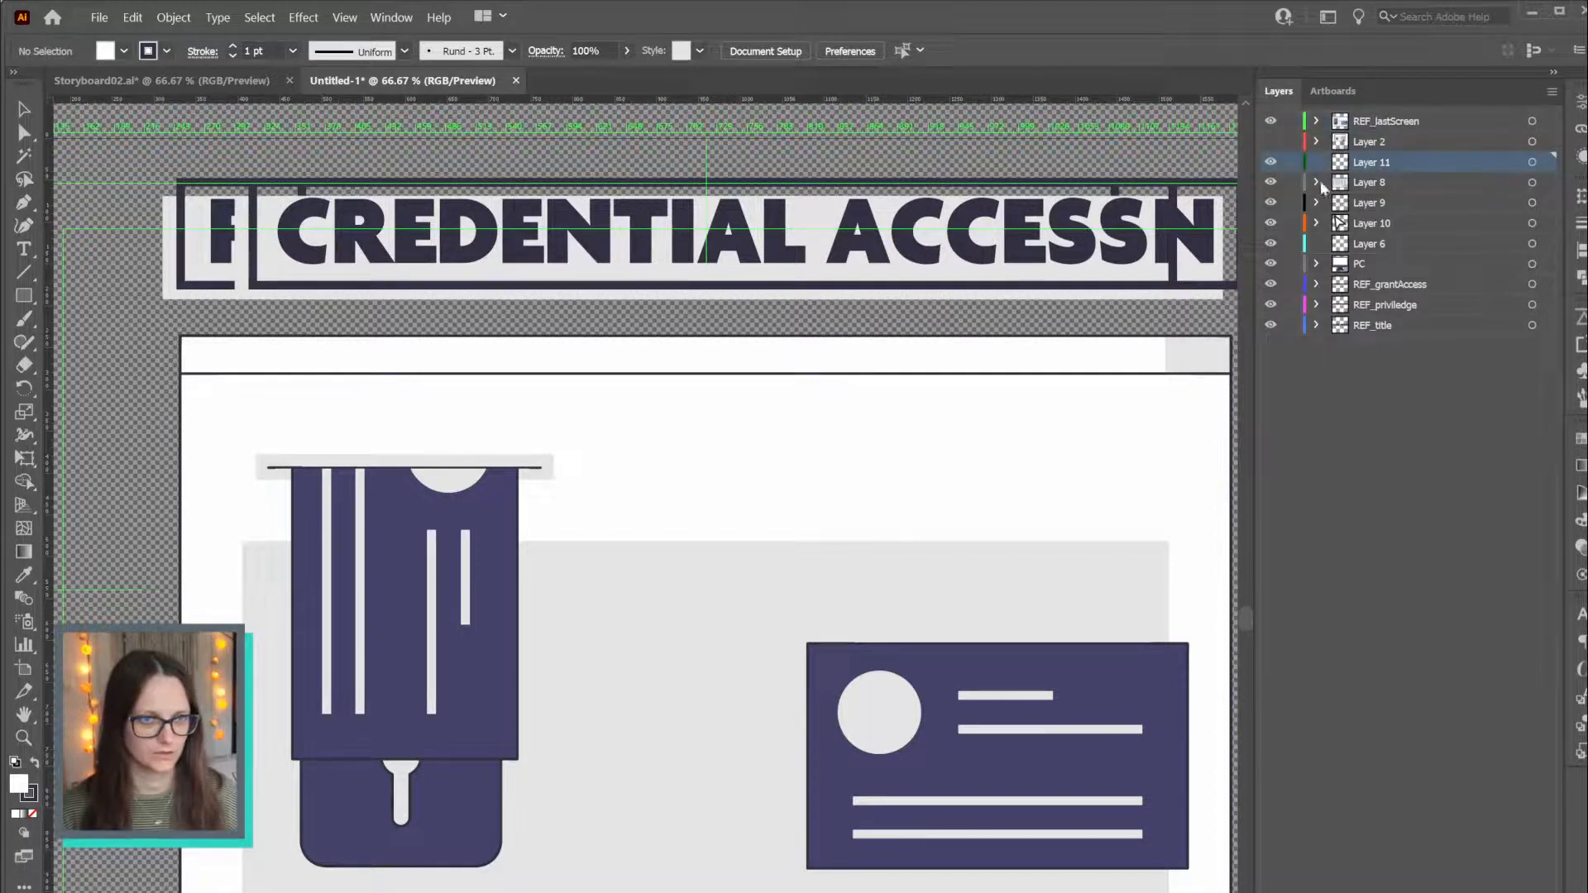
{"action": "left_click", "coordinate": [1272, 122]}
Rename Layer 10 as cursor and delete the empty Layer 6
{"action": "left_click", "coordinate": [1377, 225]}
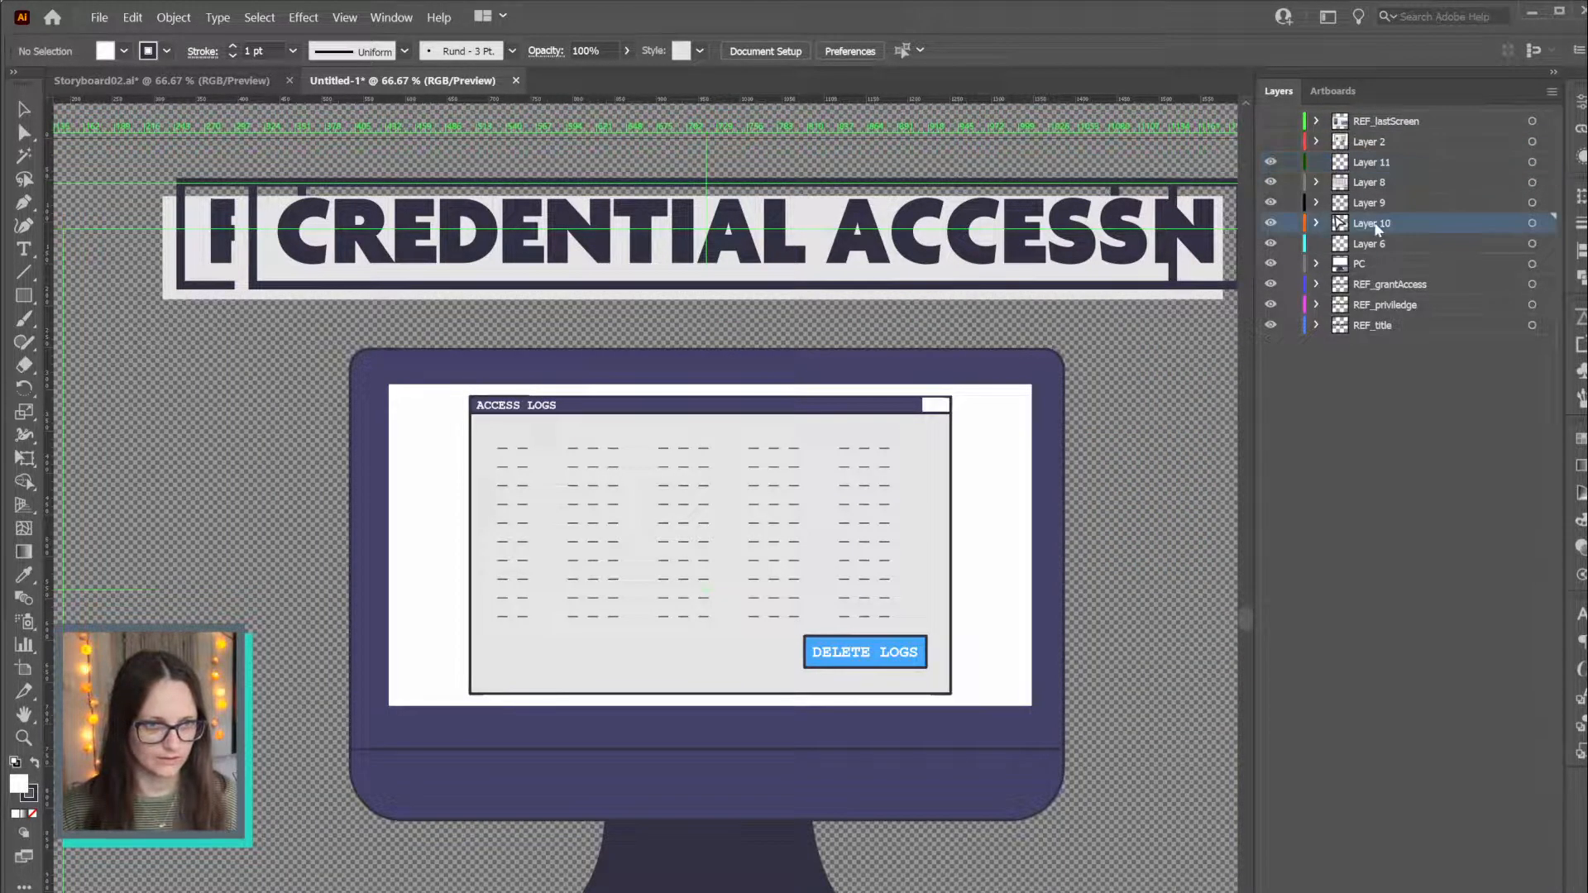
{"action": "double_click", "coordinate": [1377, 225]}
{"action": "type", "text": "cursor"}
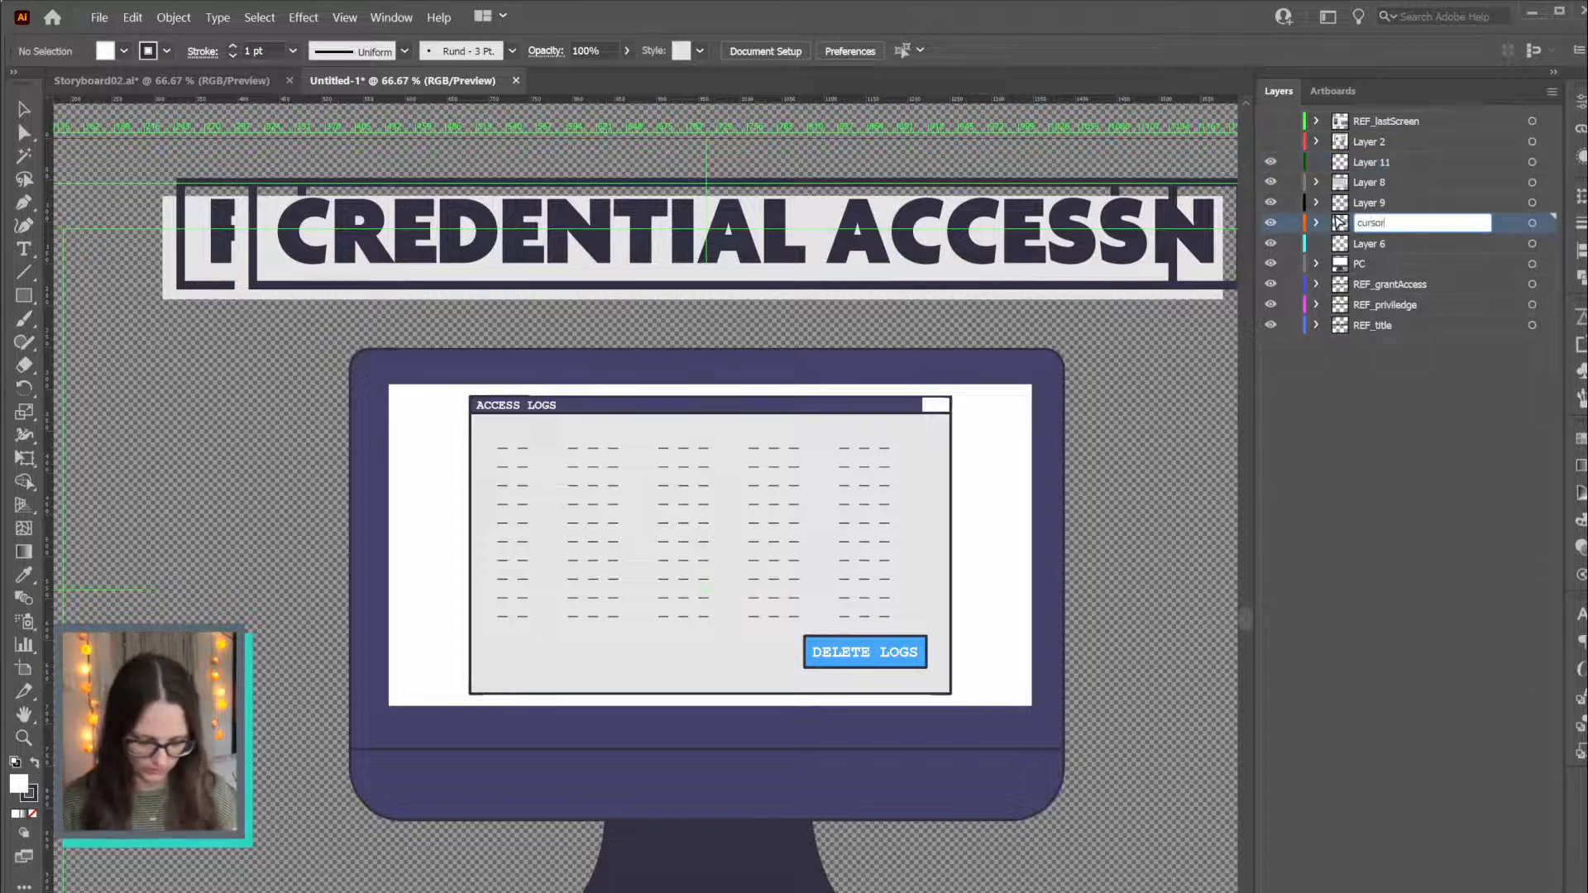
{"action": "key", "text": "Return"}
{"action": "left_click", "coordinate": [1401, 248]}
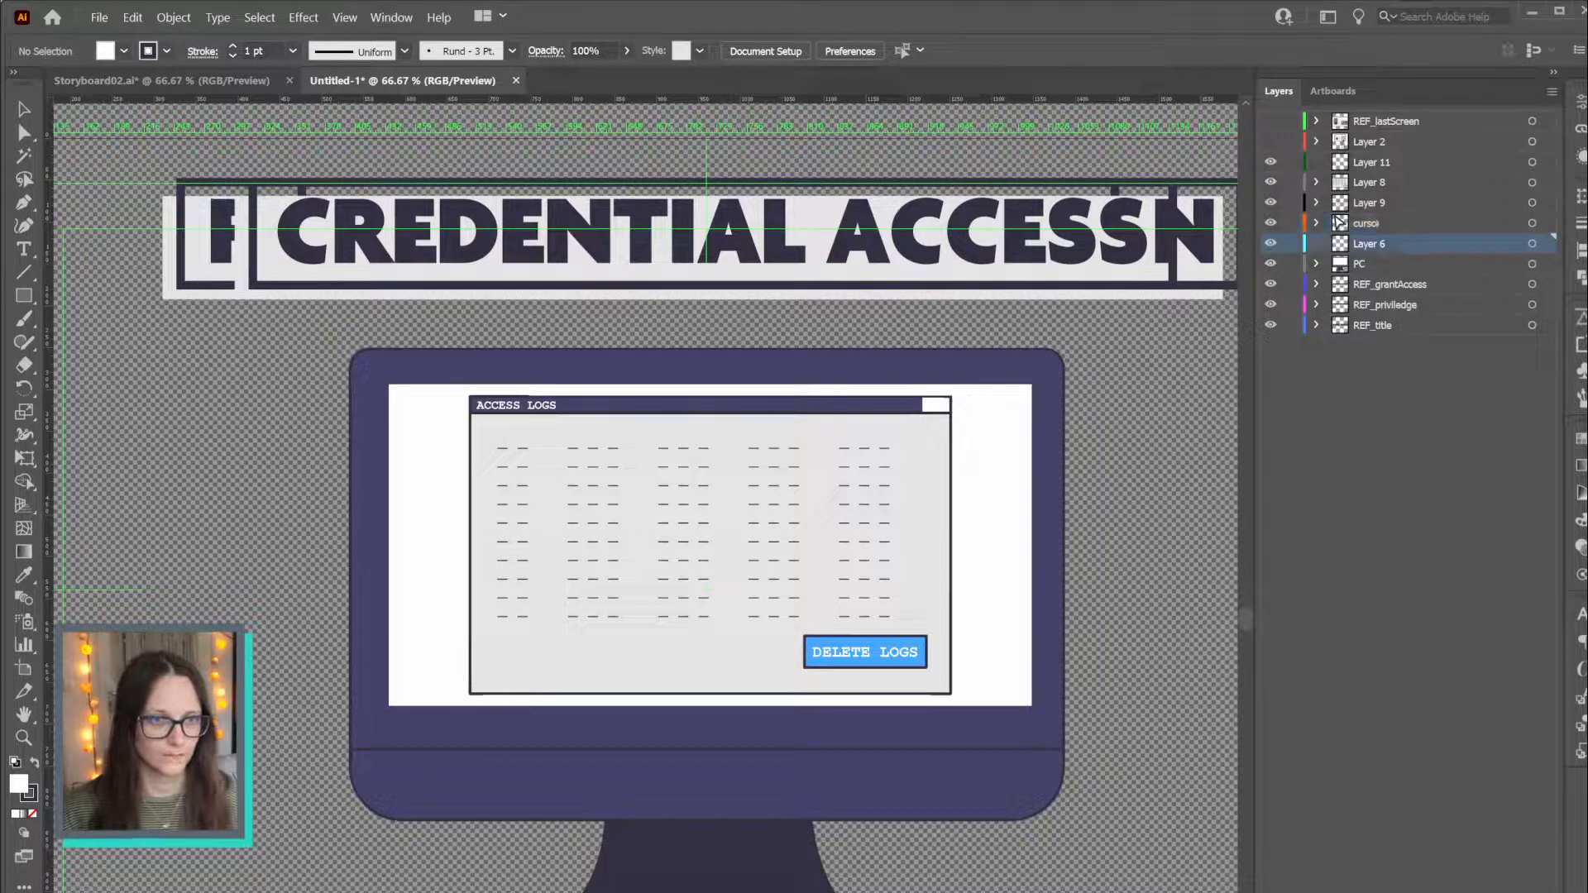
{"action": "key", "text": "Delete"}
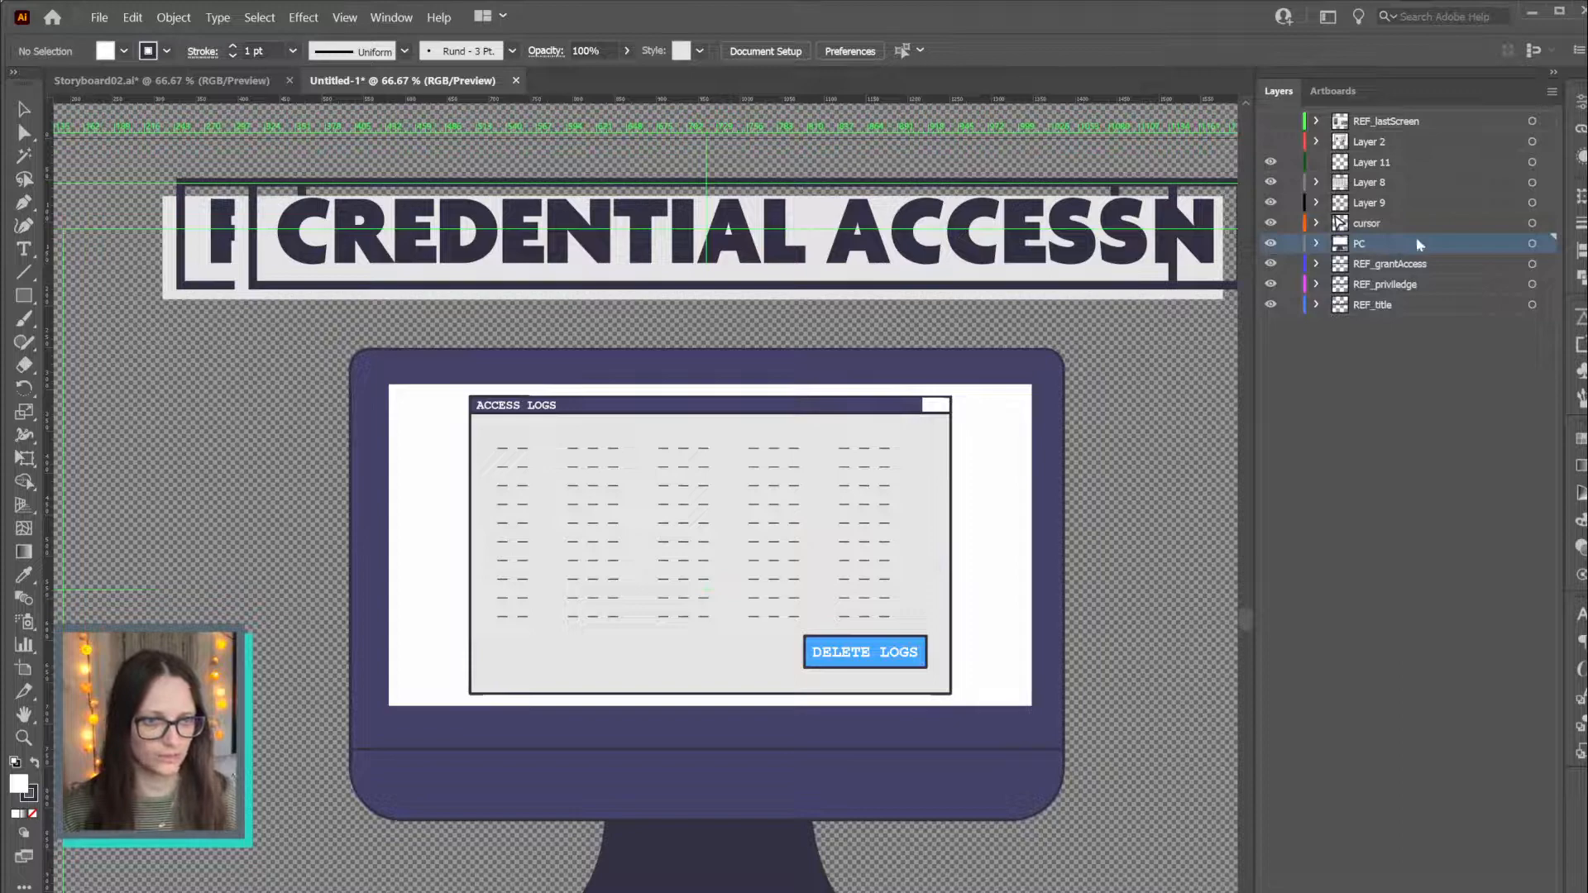
Check Layer 9's blend artwork on its own and delete the layer together with its contents
{"action": "left_click", "coordinate": [1316, 203]}
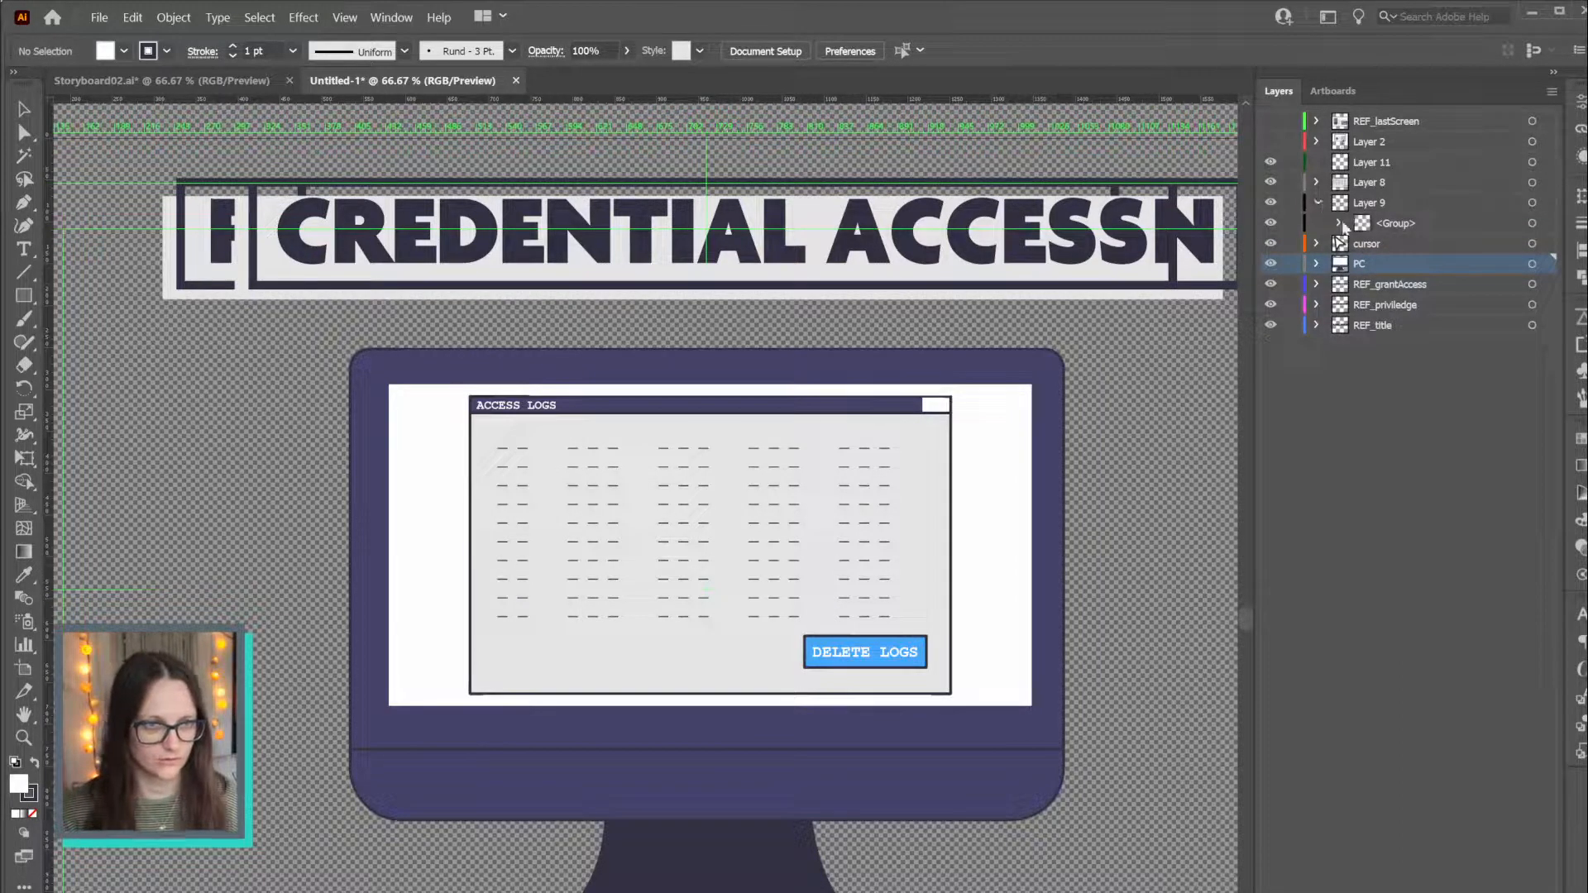
{"action": "left_click", "coordinate": [1340, 224]}
{"action": "left_click", "coordinate": [1361, 244]}
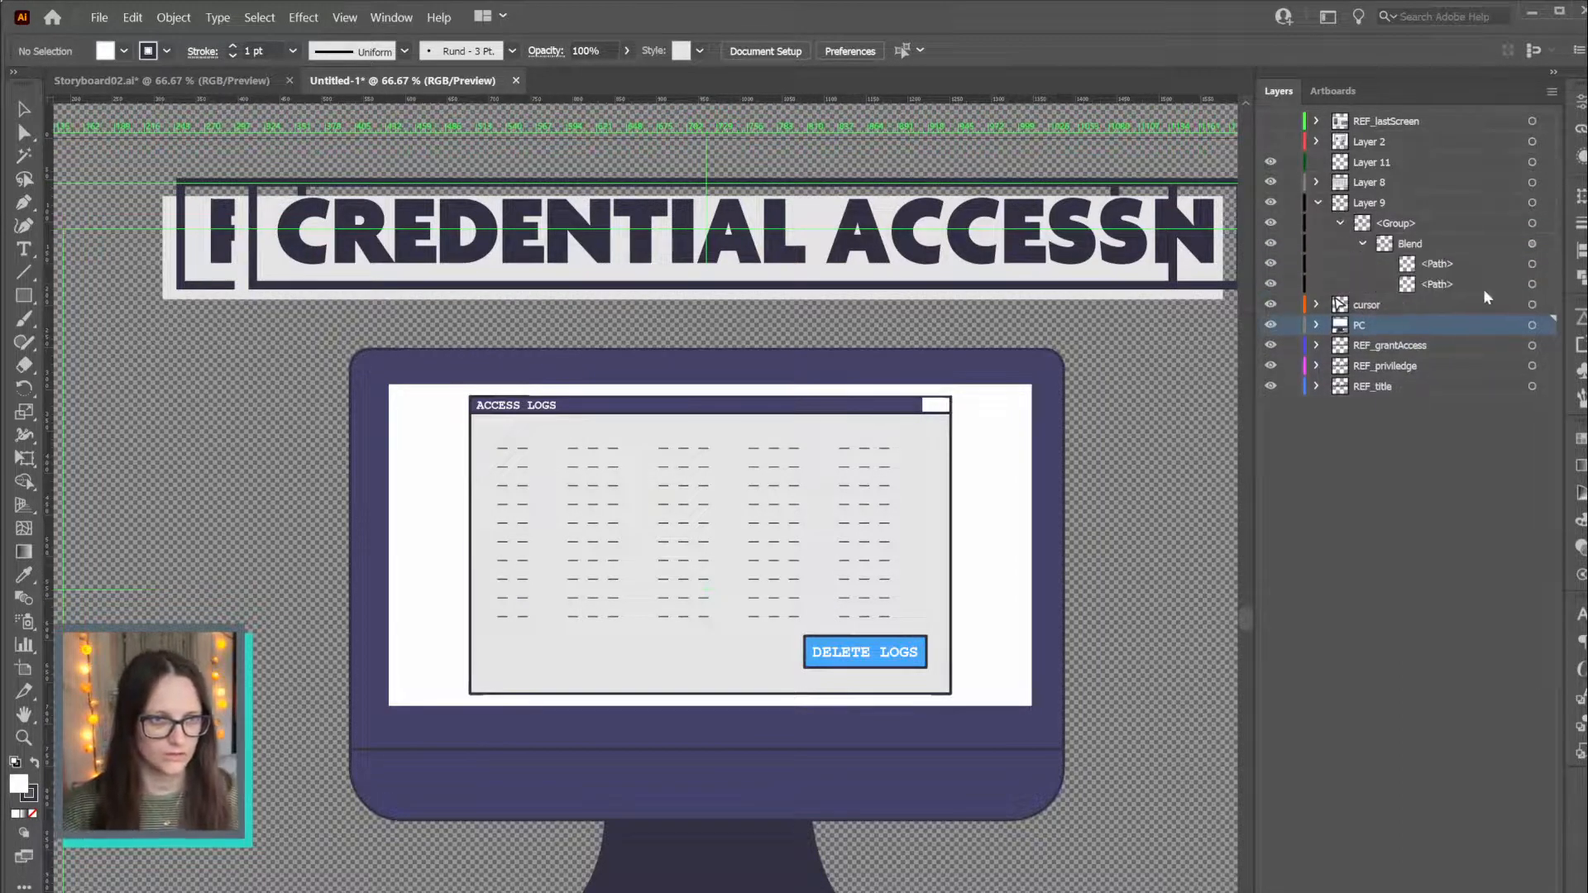
{"action": "left_click", "coordinate": [1532, 203]}
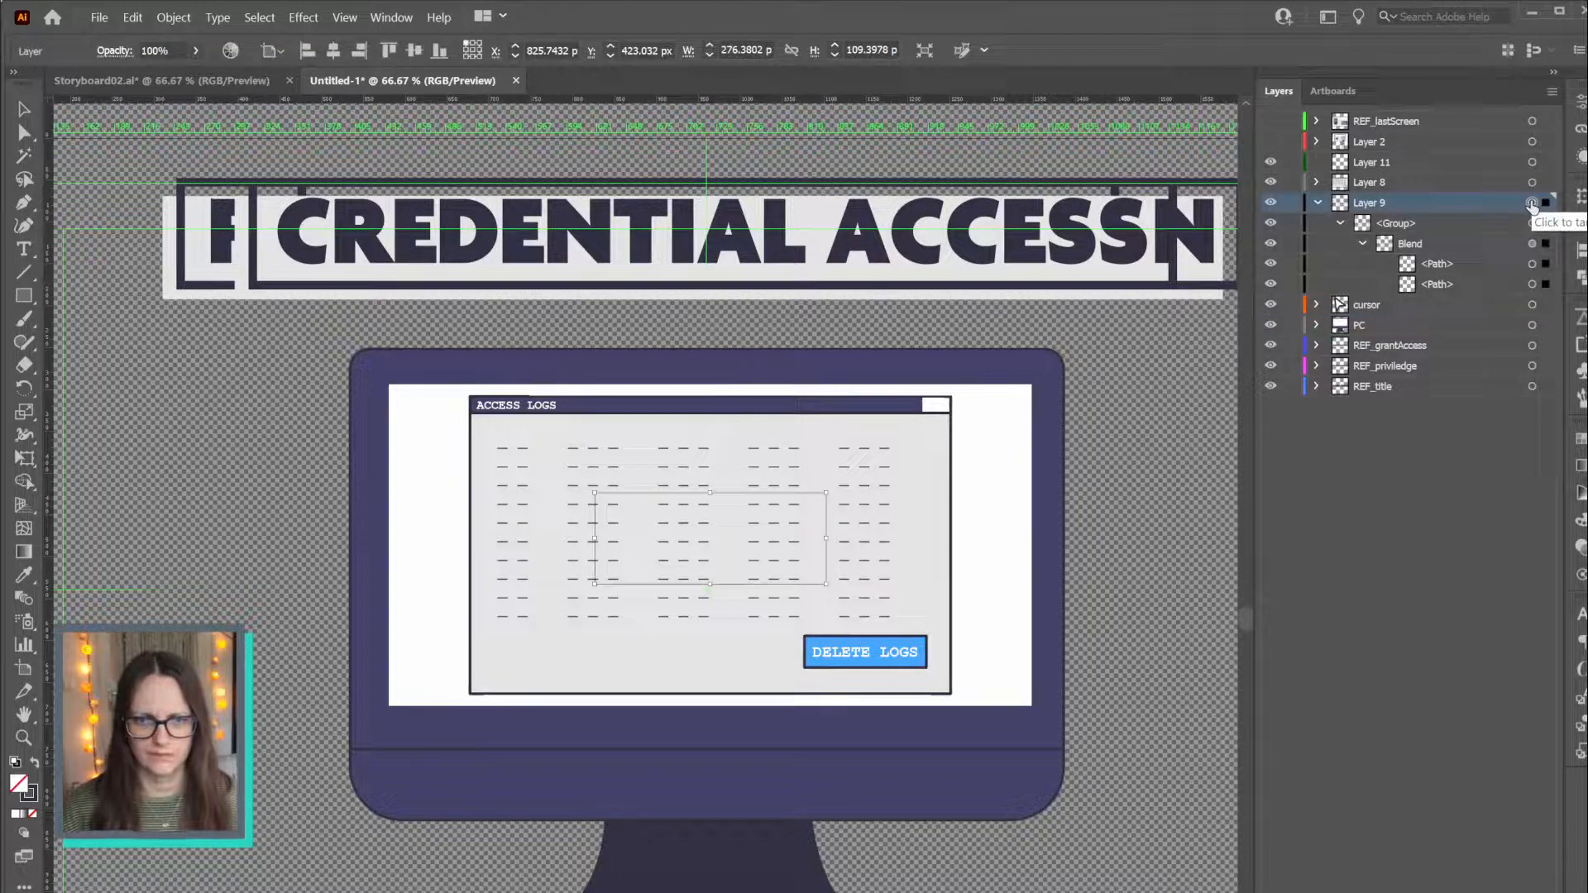
{"action": "left_click", "coordinate": [1271, 203], "text": "alt"}
{"action": "left_click", "coordinate": [1271, 202], "text": "alt"}
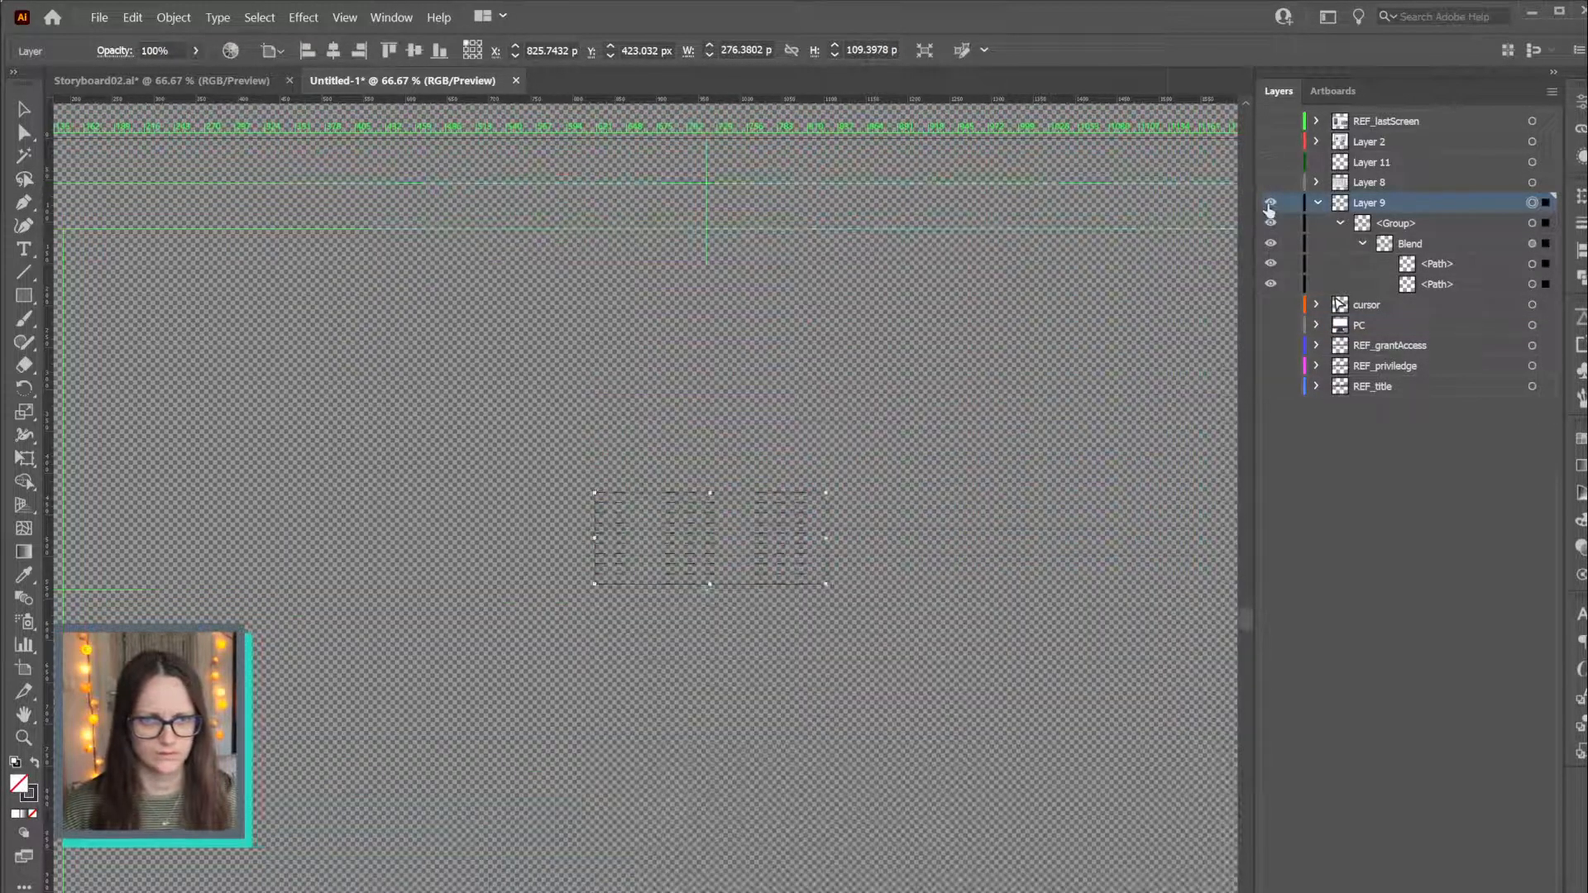
{"action": "left_click", "coordinate": [1271, 203], "text": "alt"}
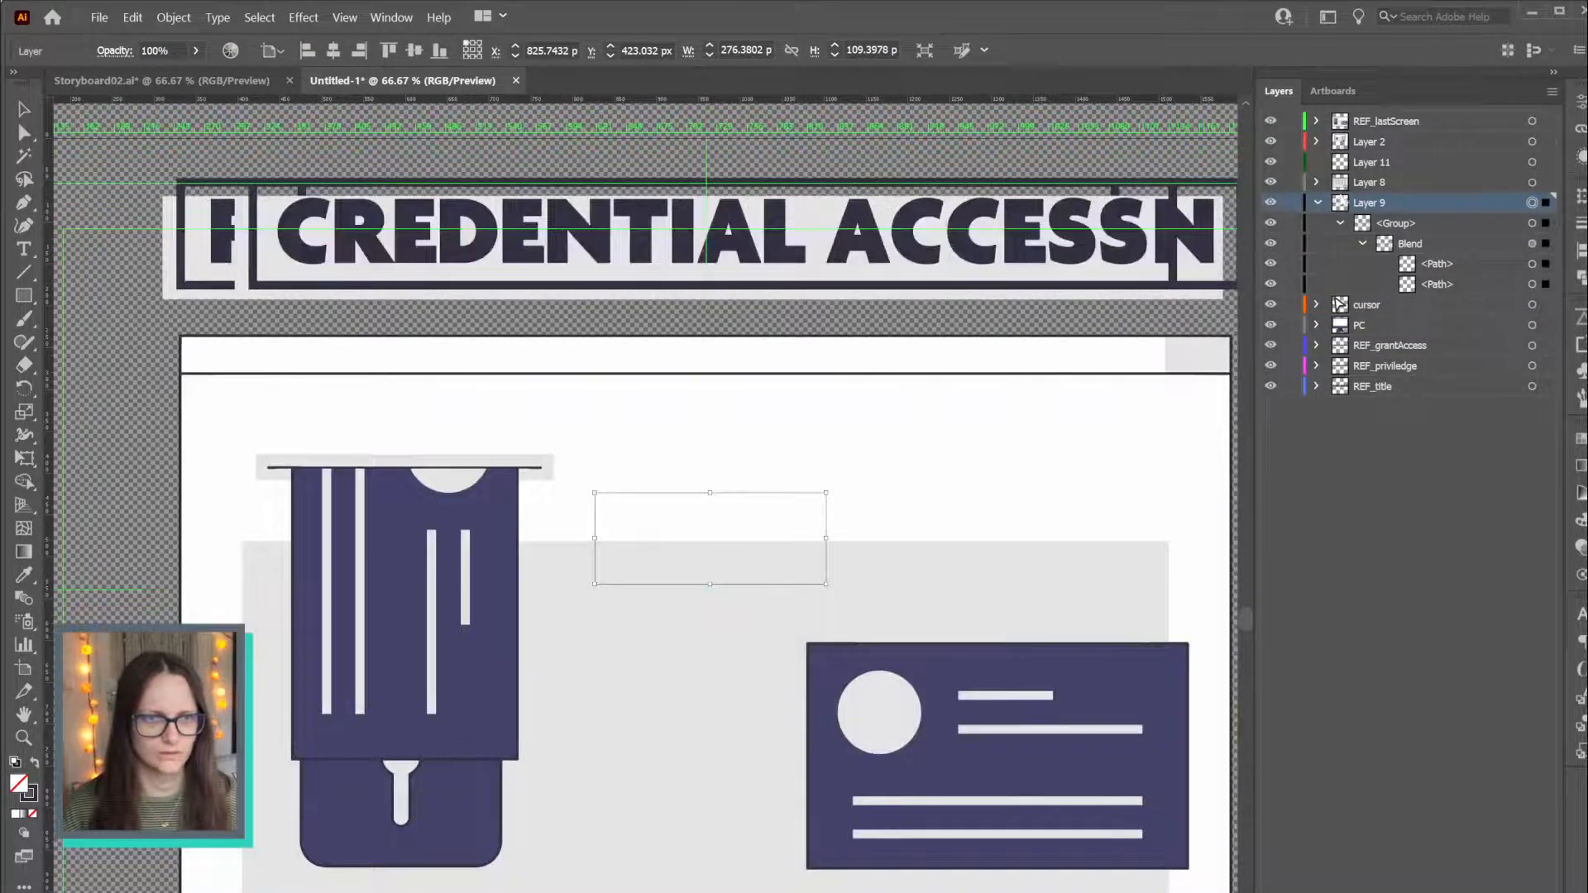
{"action": "left_click", "coordinate": [1545, 890]}
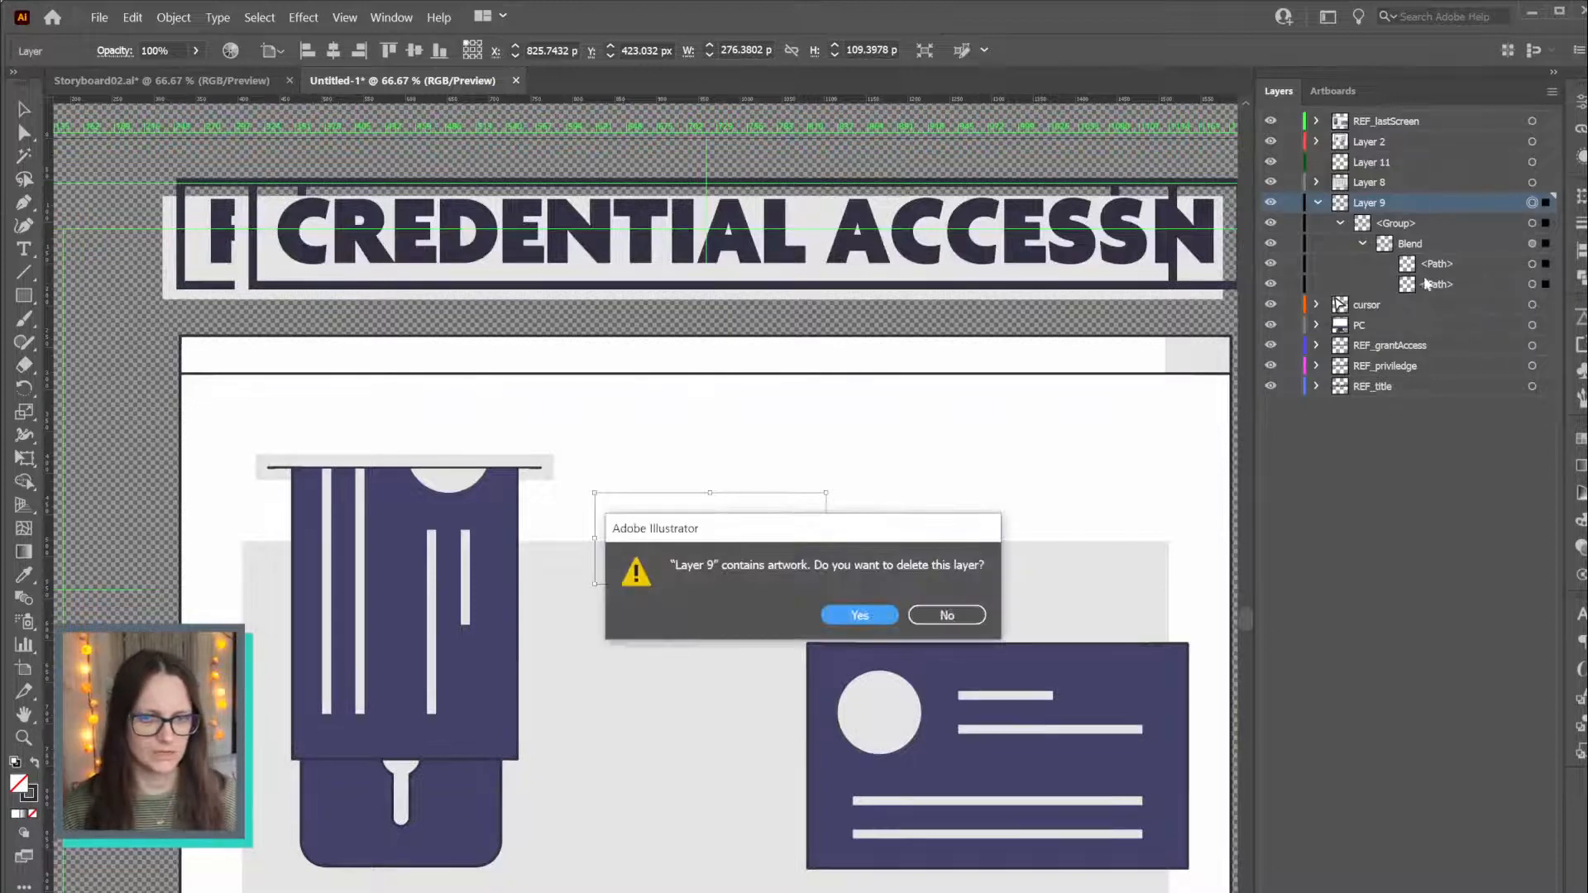
{"action": "left_click", "coordinate": [862, 617]}
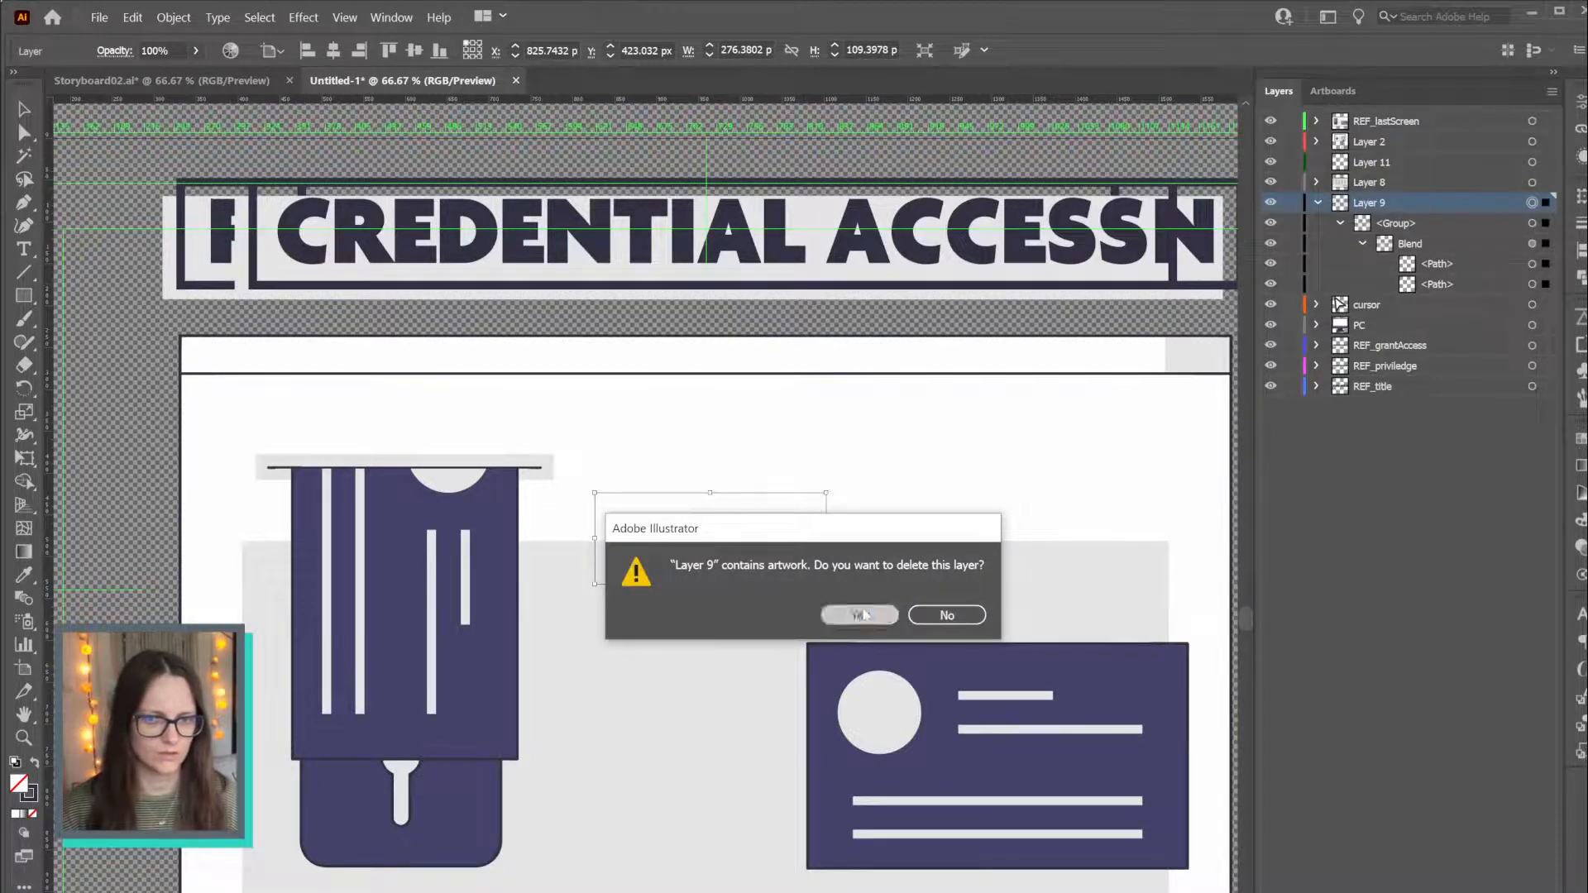
Hide the REF_lastScreen, Layer 2 and Layer 11 layers
{"action": "left_click", "coordinate": [1271, 122]}
{"action": "left_click", "coordinate": [1272, 142]}
{"action": "left_click", "coordinate": [1272, 162]}
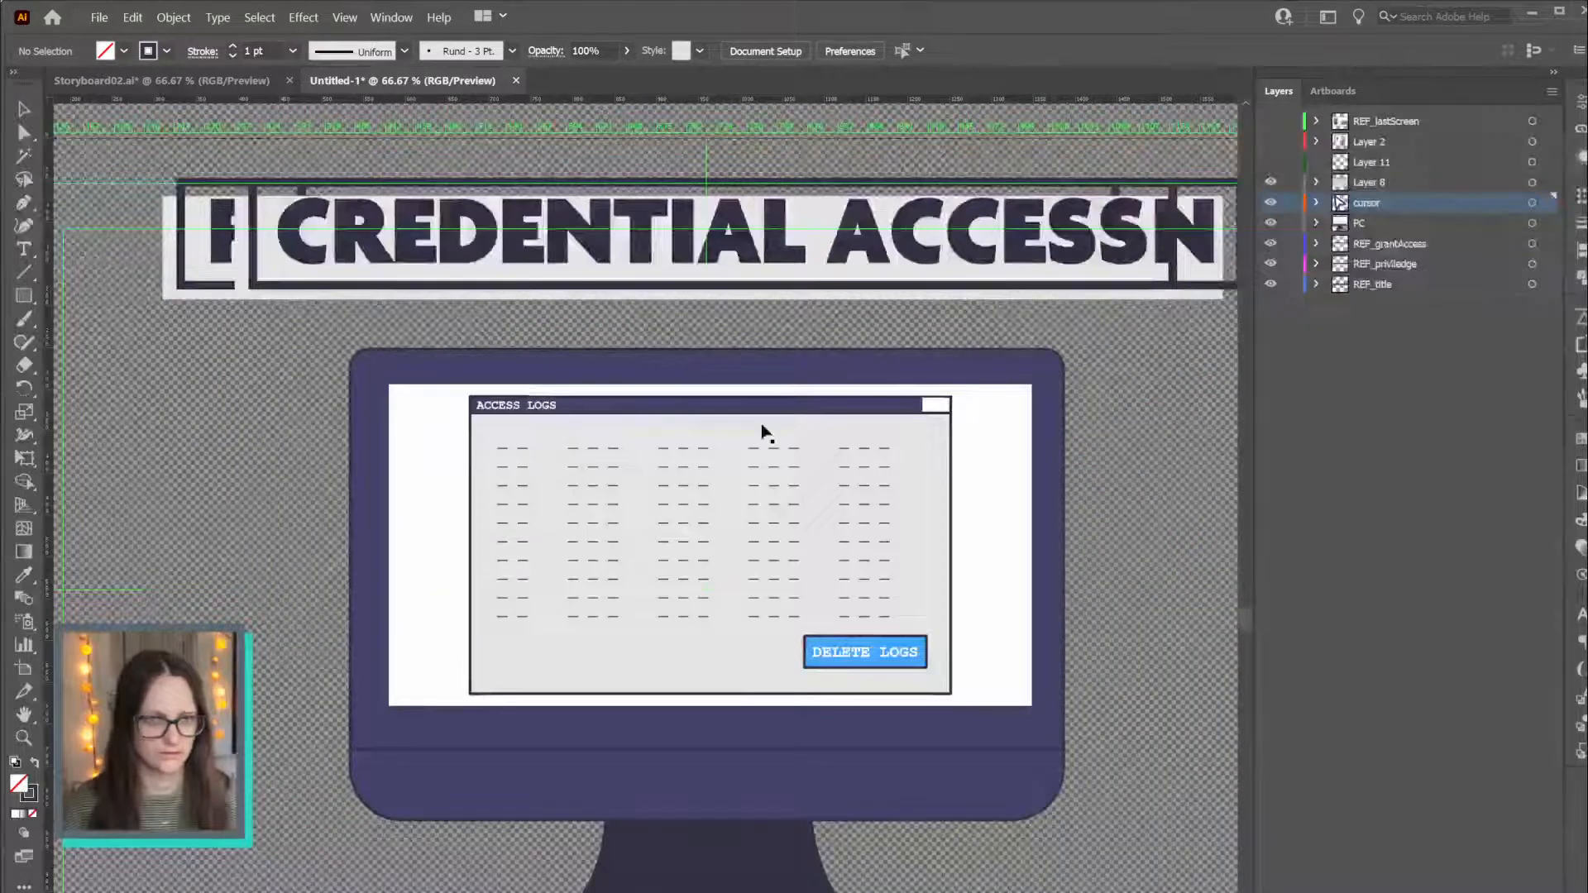
Add a new layer above Layer 8 and move the dashed log-lines blend from Layer 8's group into it
{"action": "left_click", "coordinate": [1532, 182]}
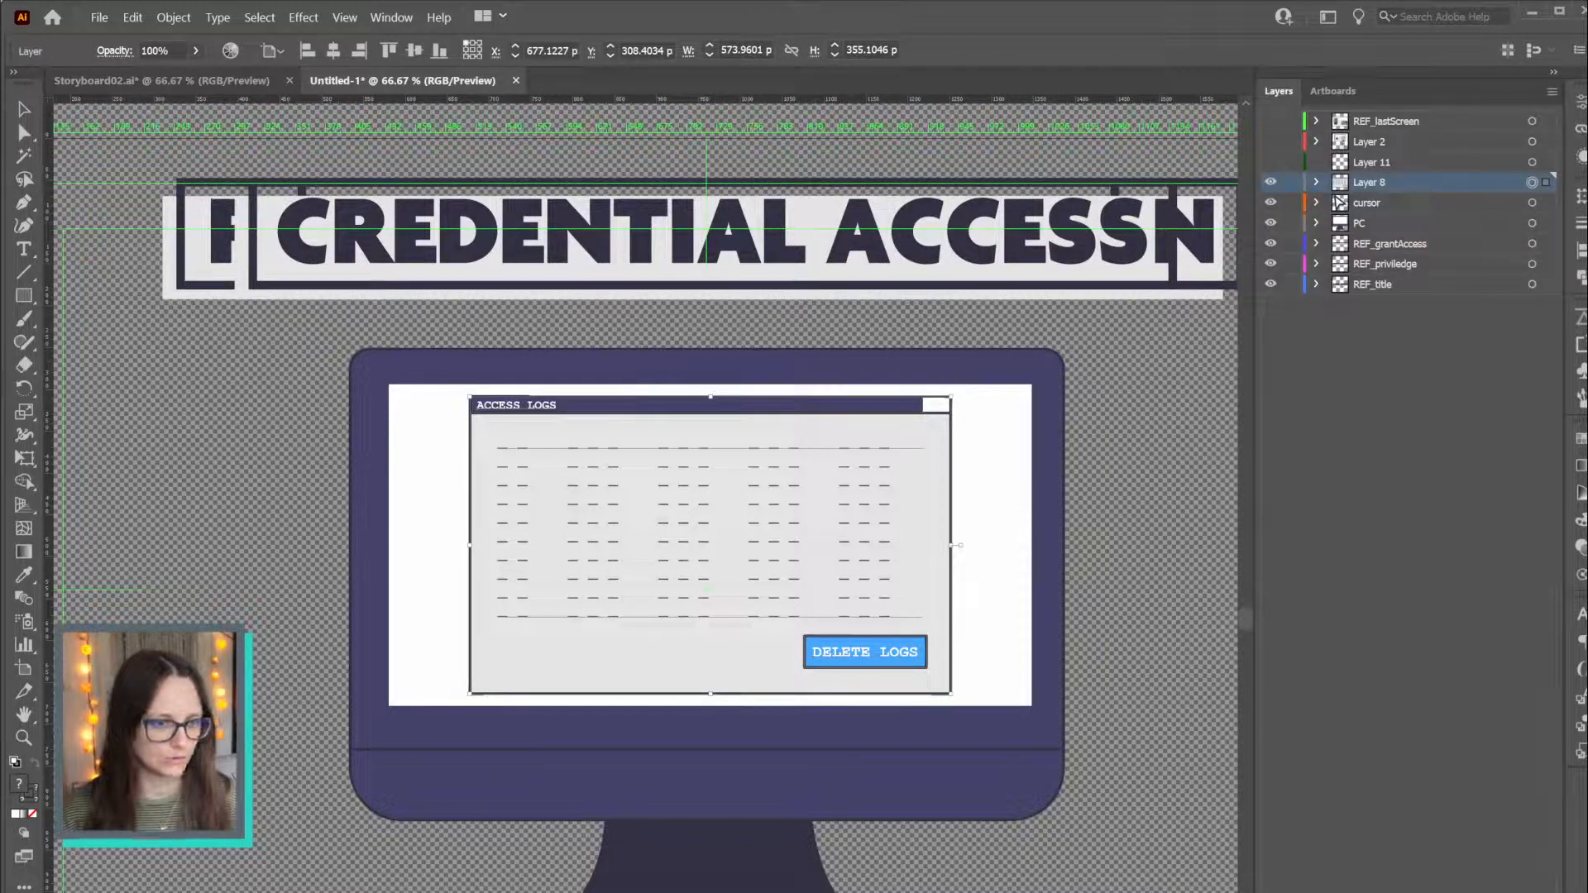
{"action": "key", "text": "ctrl+l"}
{"action": "left_click", "coordinate": [1321, 202]}
{"action": "left_click", "coordinate": [1327, 202]}
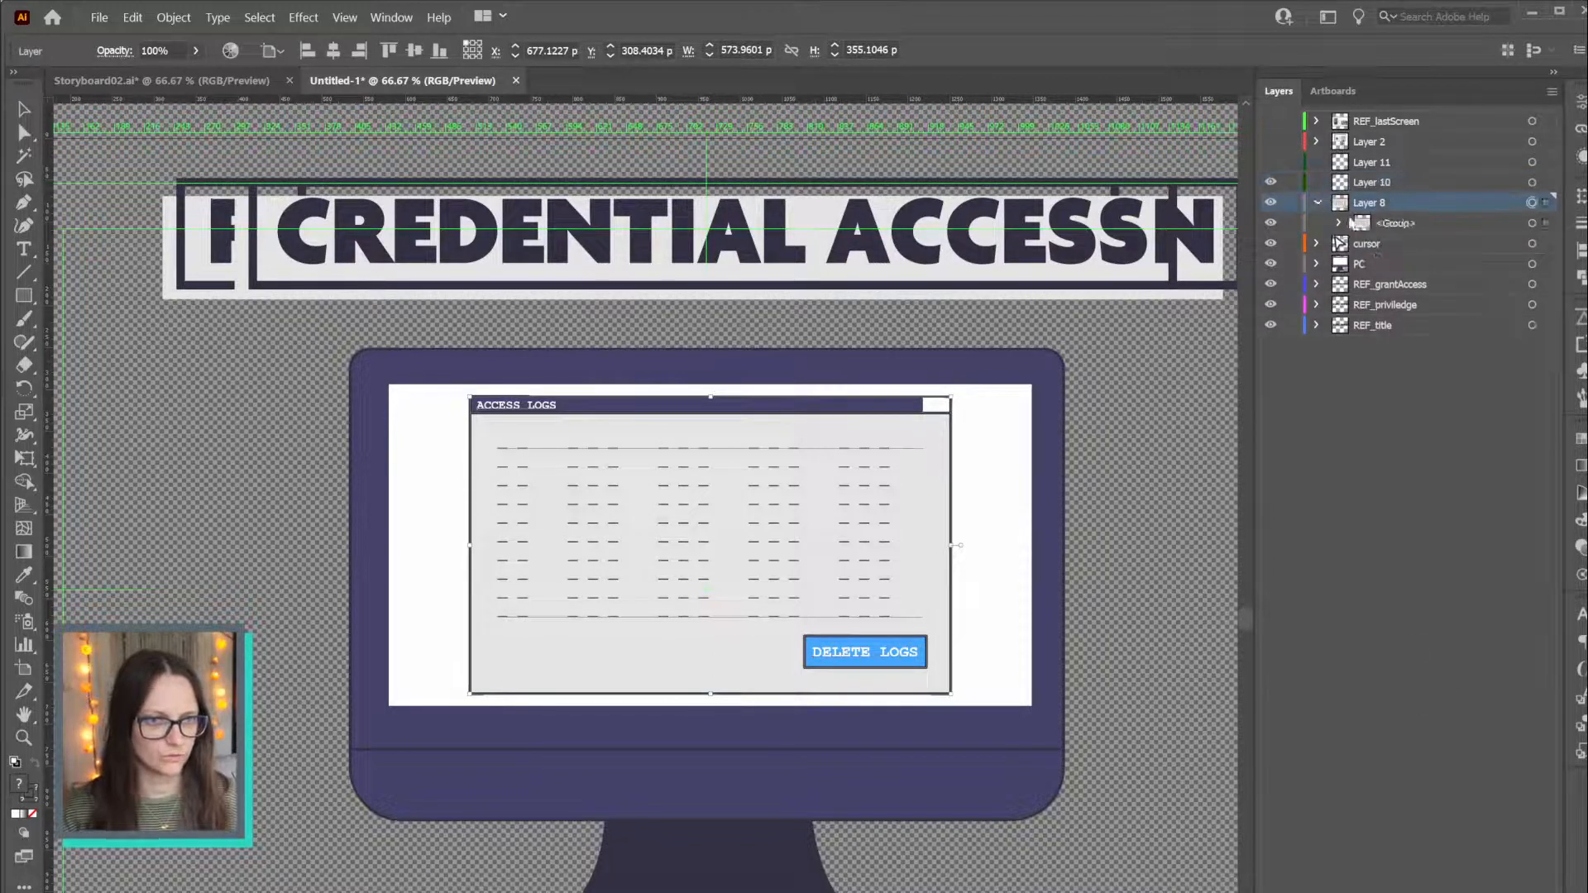
{"action": "left_click", "coordinate": [1340, 223]}
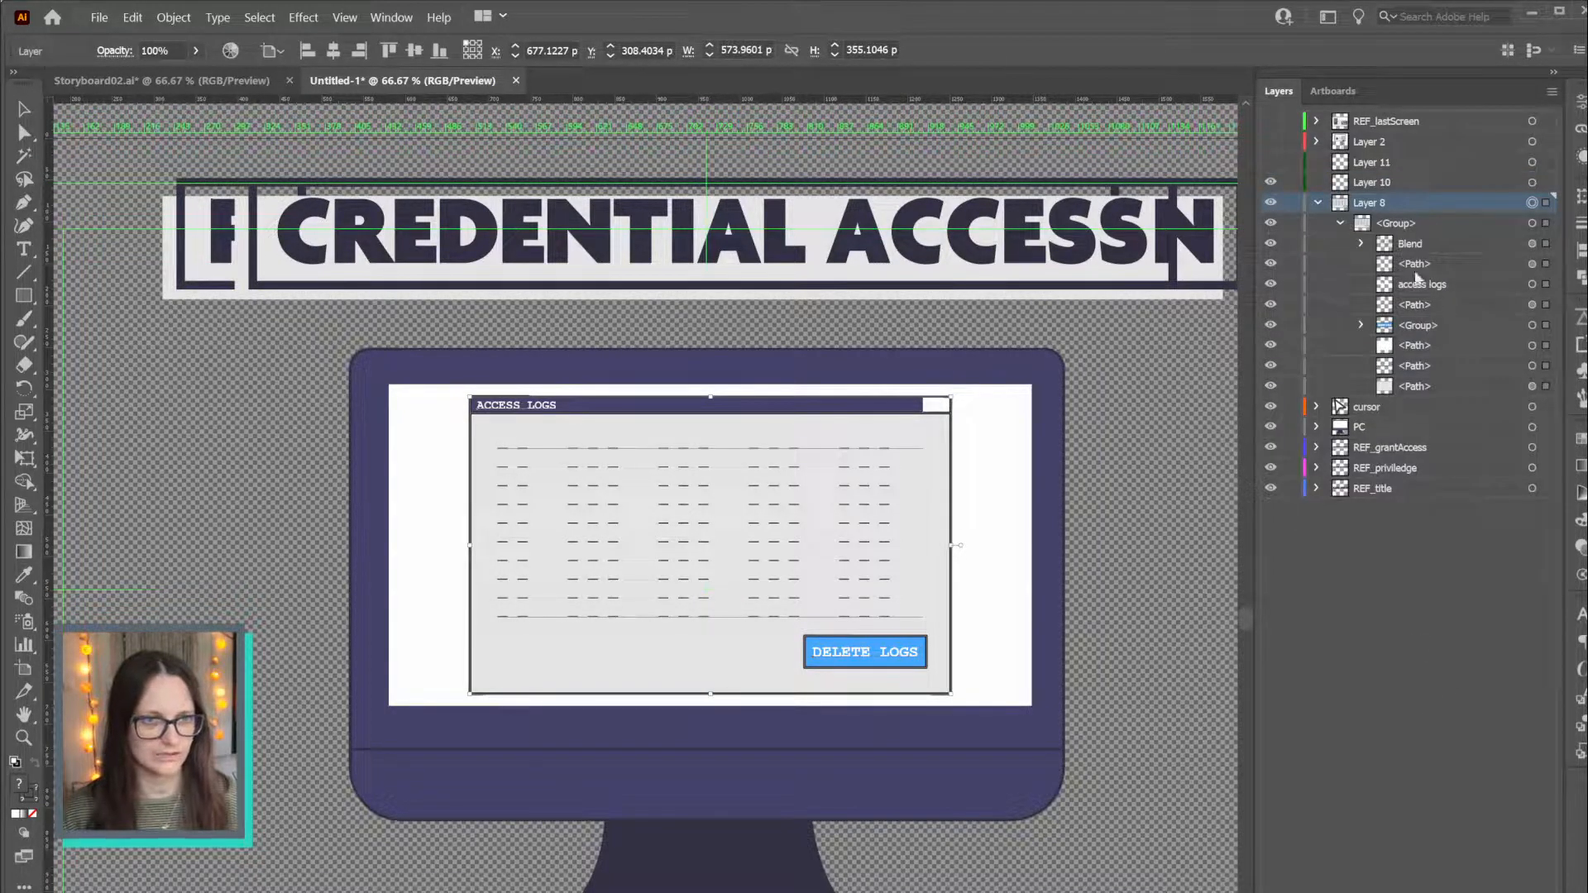
{"action": "left_click", "coordinate": [1532, 243]}
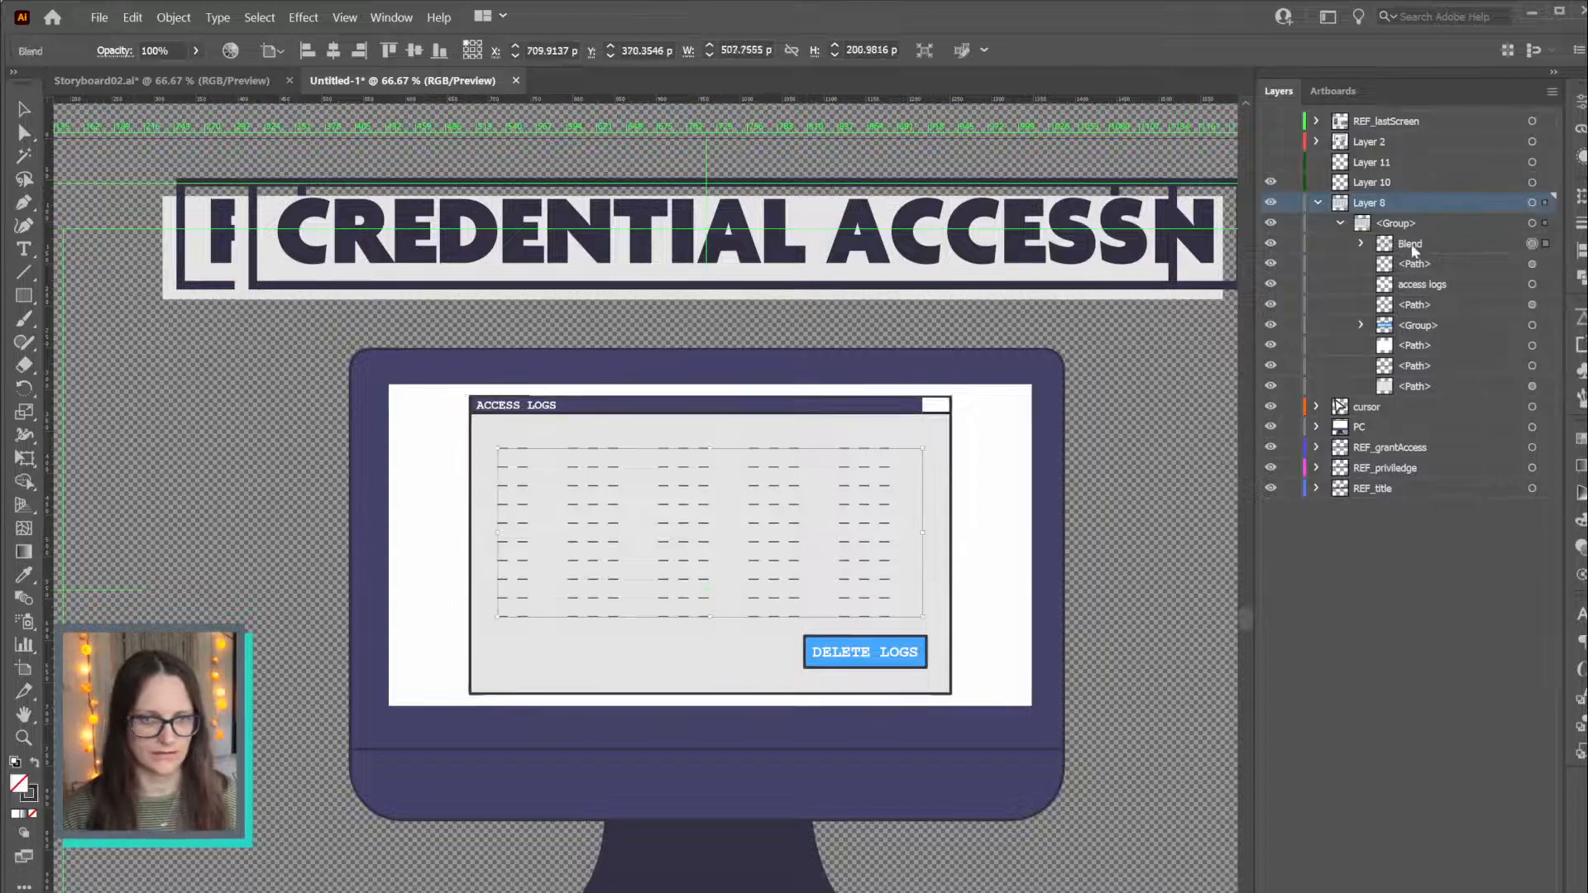
{"action": "left_click_drag", "start_coordinate": [1413, 250], "coordinate": [1409, 182]}
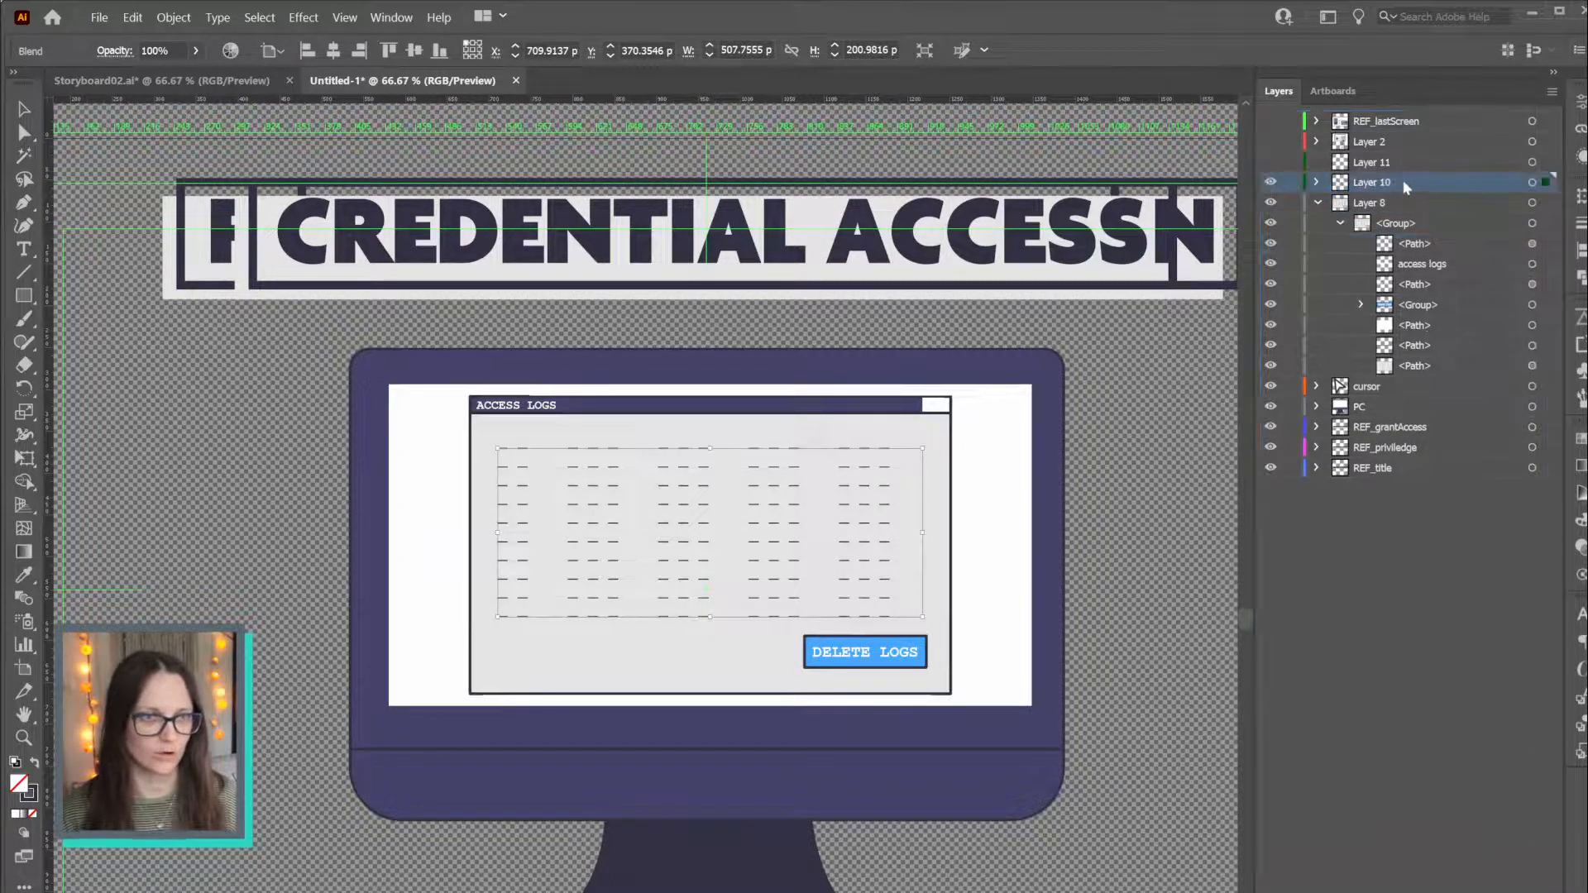
Rename Layer 10, which holds the dashed log lines, as logs
{"action": "double_click", "coordinate": [1388, 183]}
{"action": "type", "text": "logs"}
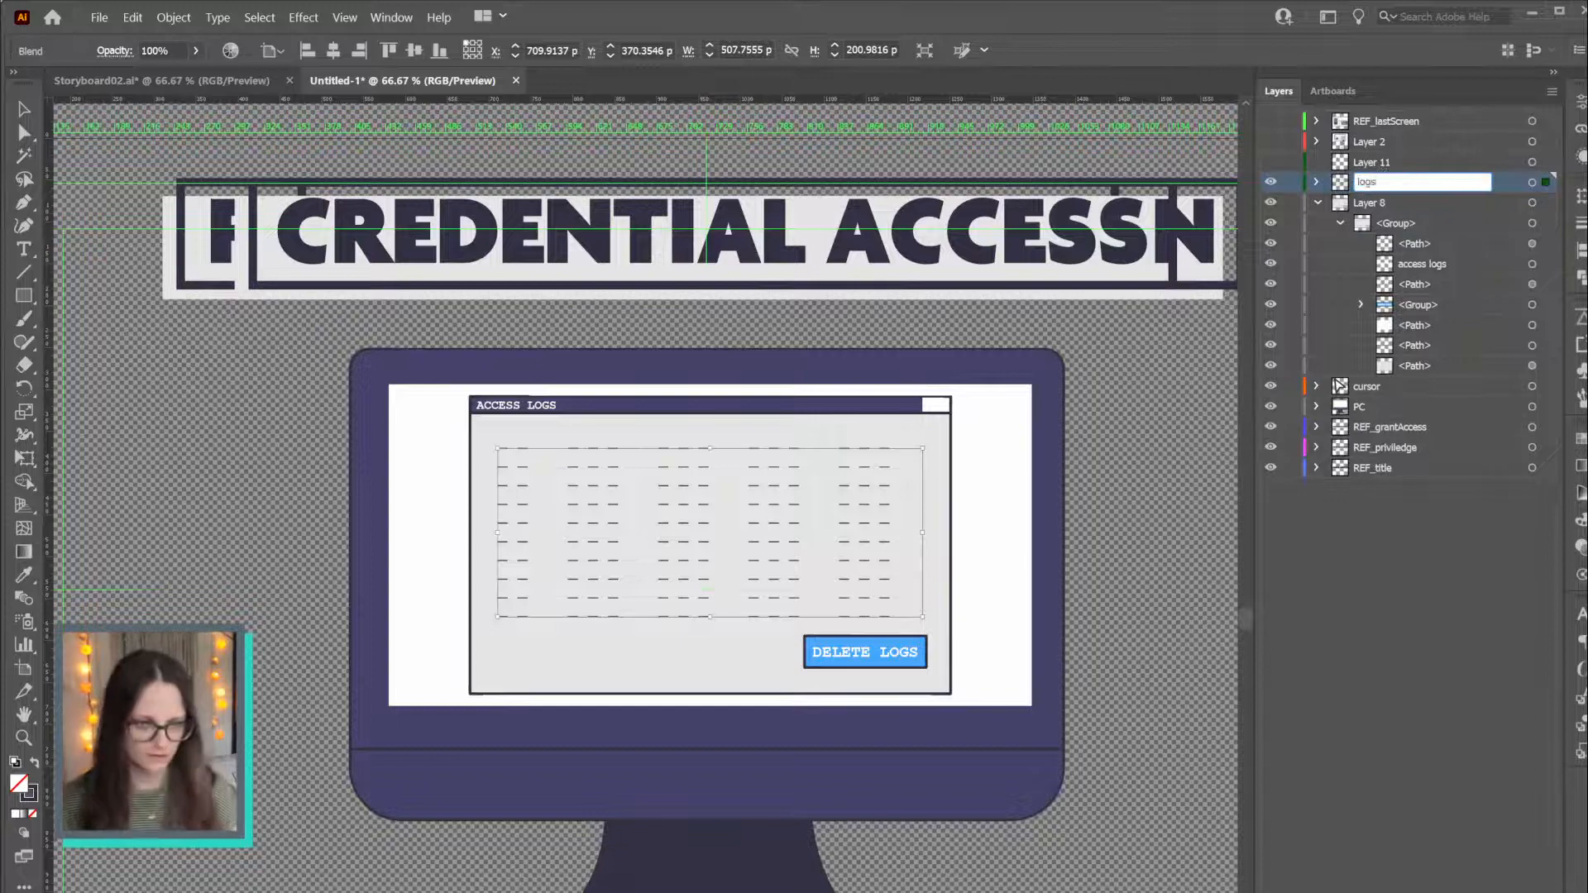
{"action": "key", "text": "Return"}
Rename the Access Logs window's layer, Layer 8, as logs_screen
{"action": "double_click", "coordinate": [1371, 204]}
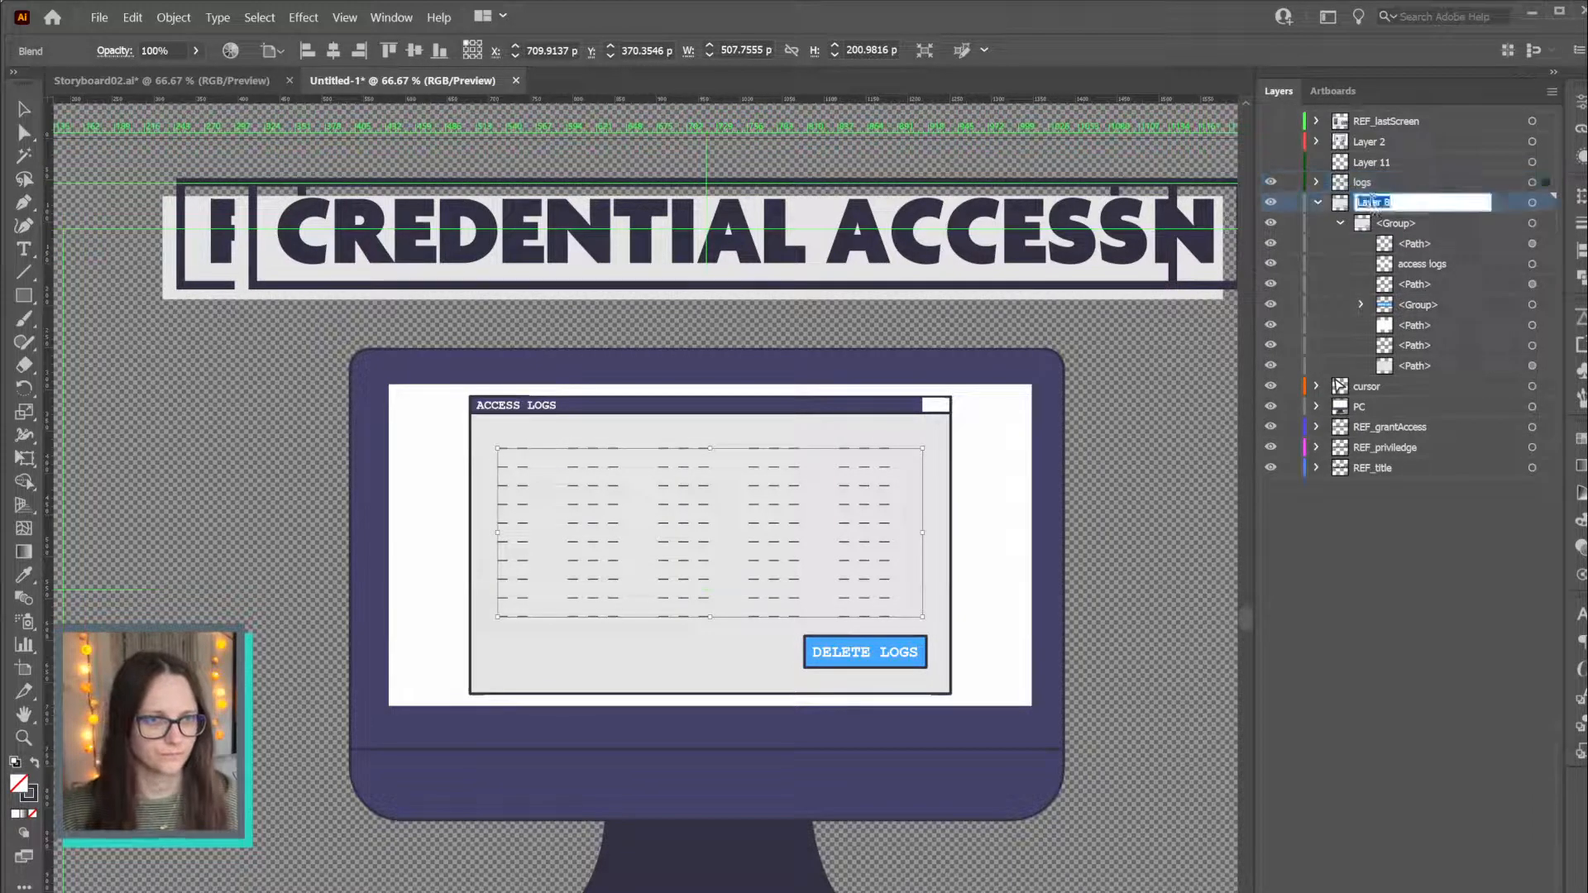
{"action": "type", "text": "logs"}
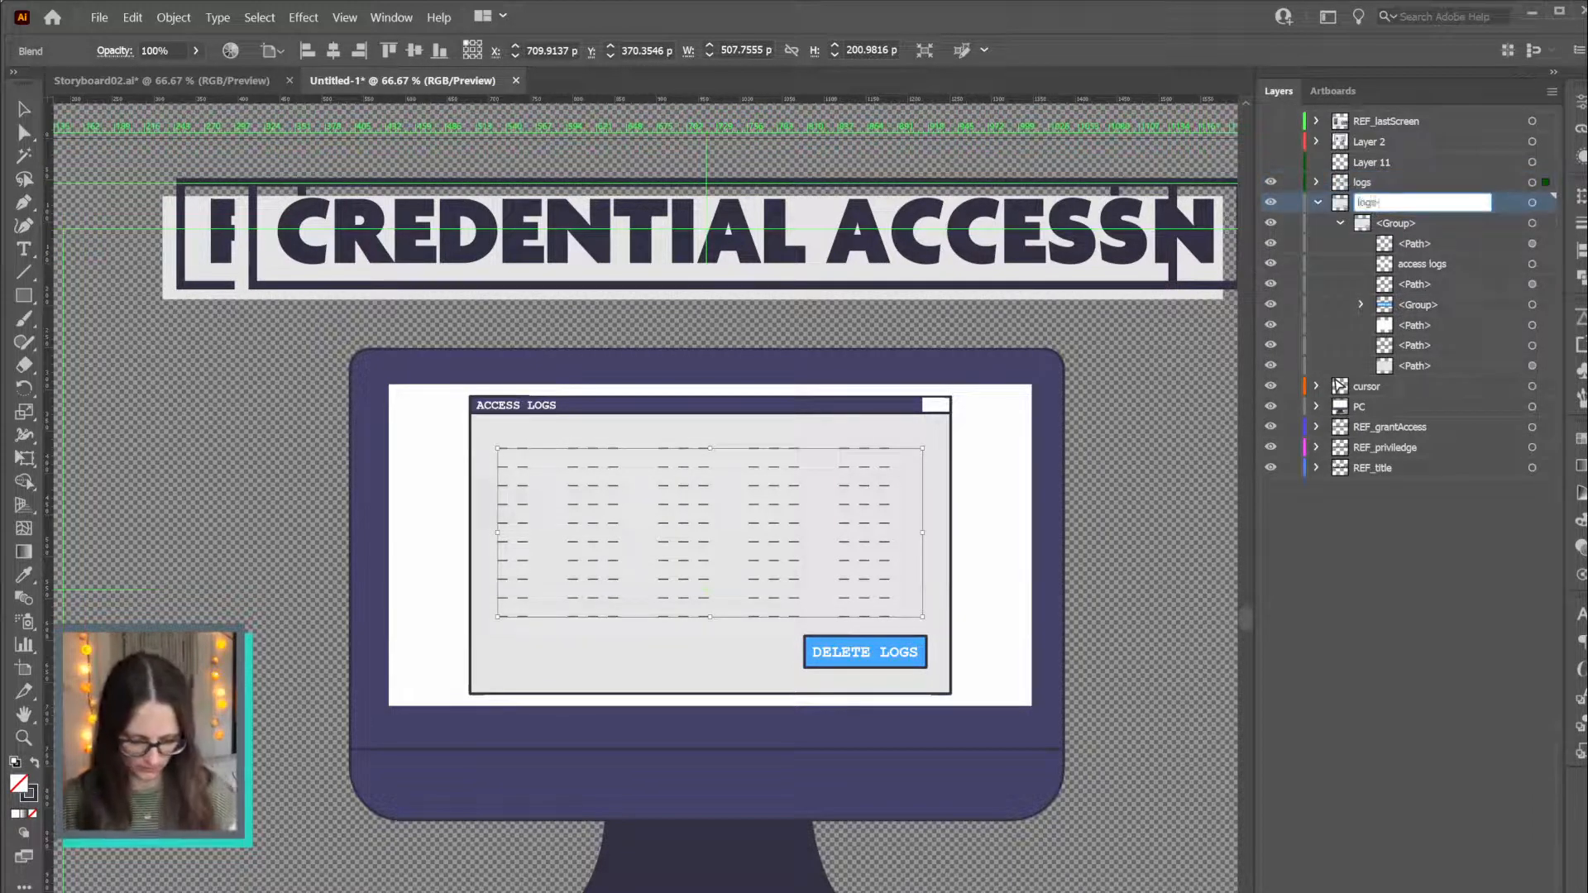
{"action": "type", "text": "screen"}
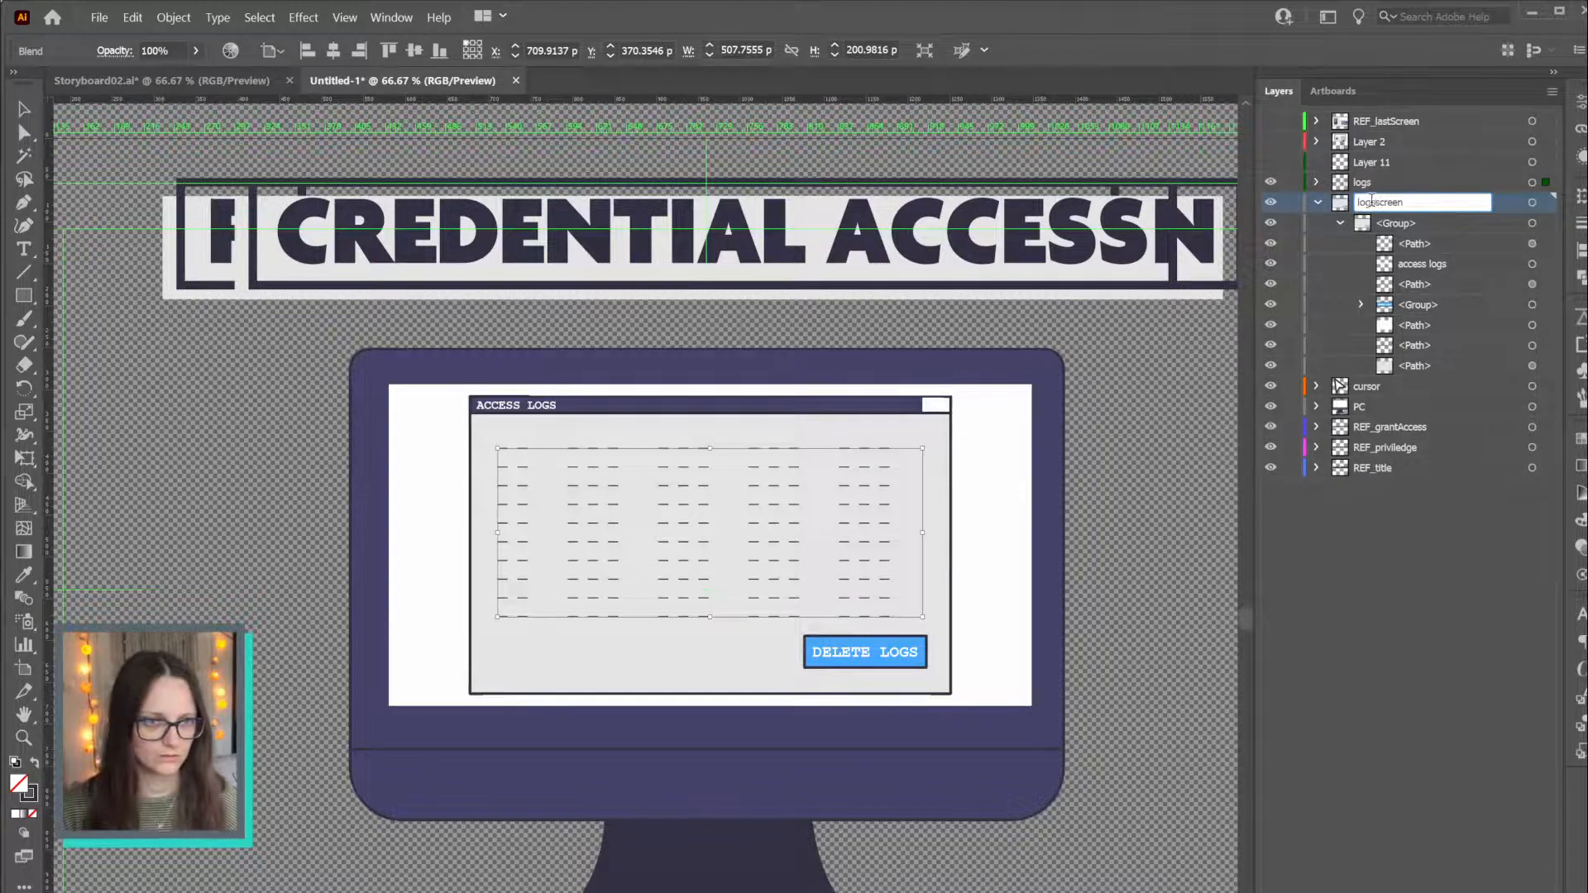
{"action": "left_click", "coordinate": [1372, 202]}
{"action": "type", "text": "_"}
{"action": "key", "text": "Return"}
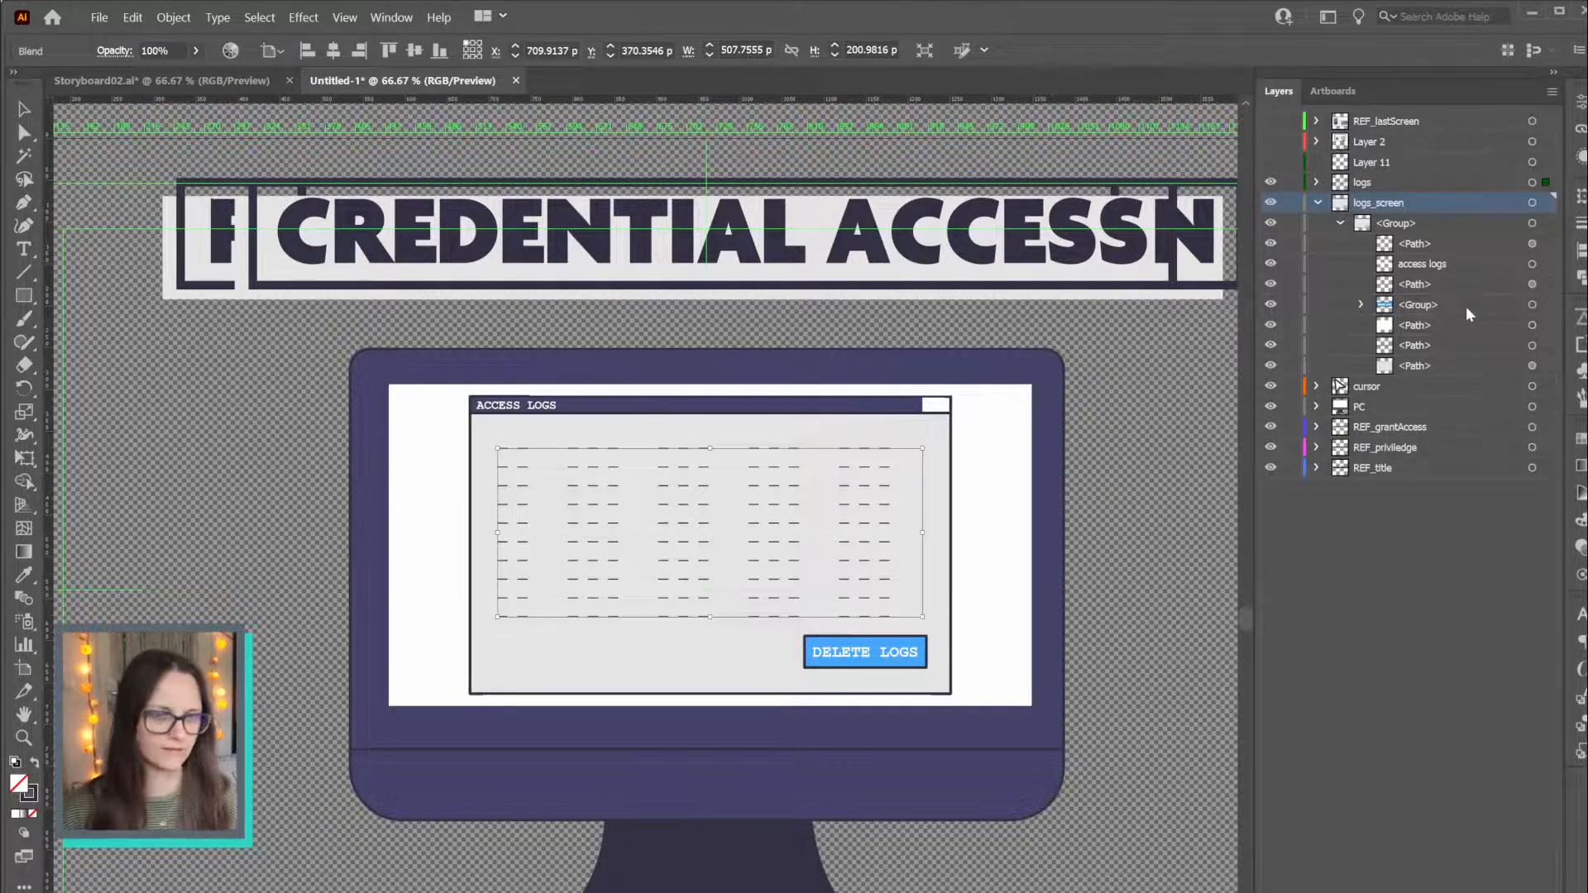
Create a new layer directly above the logs layer and name it logs_button
{"action": "left_click", "coordinate": [1473, 221]}
{"action": "left_click", "coordinate": [1532, 223]}
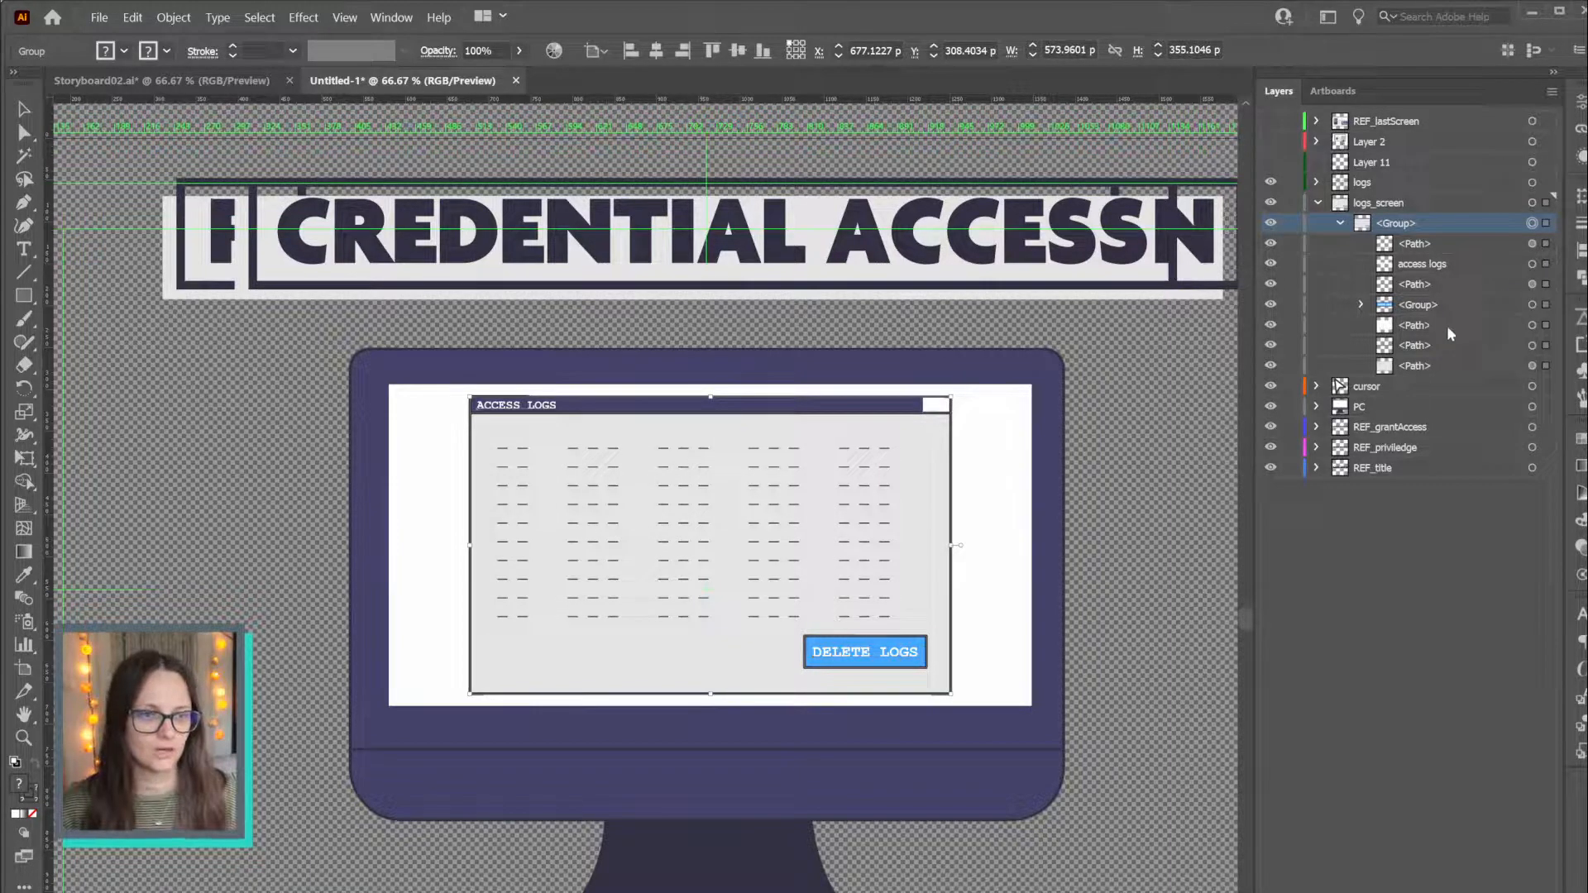
{"action": "left_click", "coordinate": [1532, 244]}
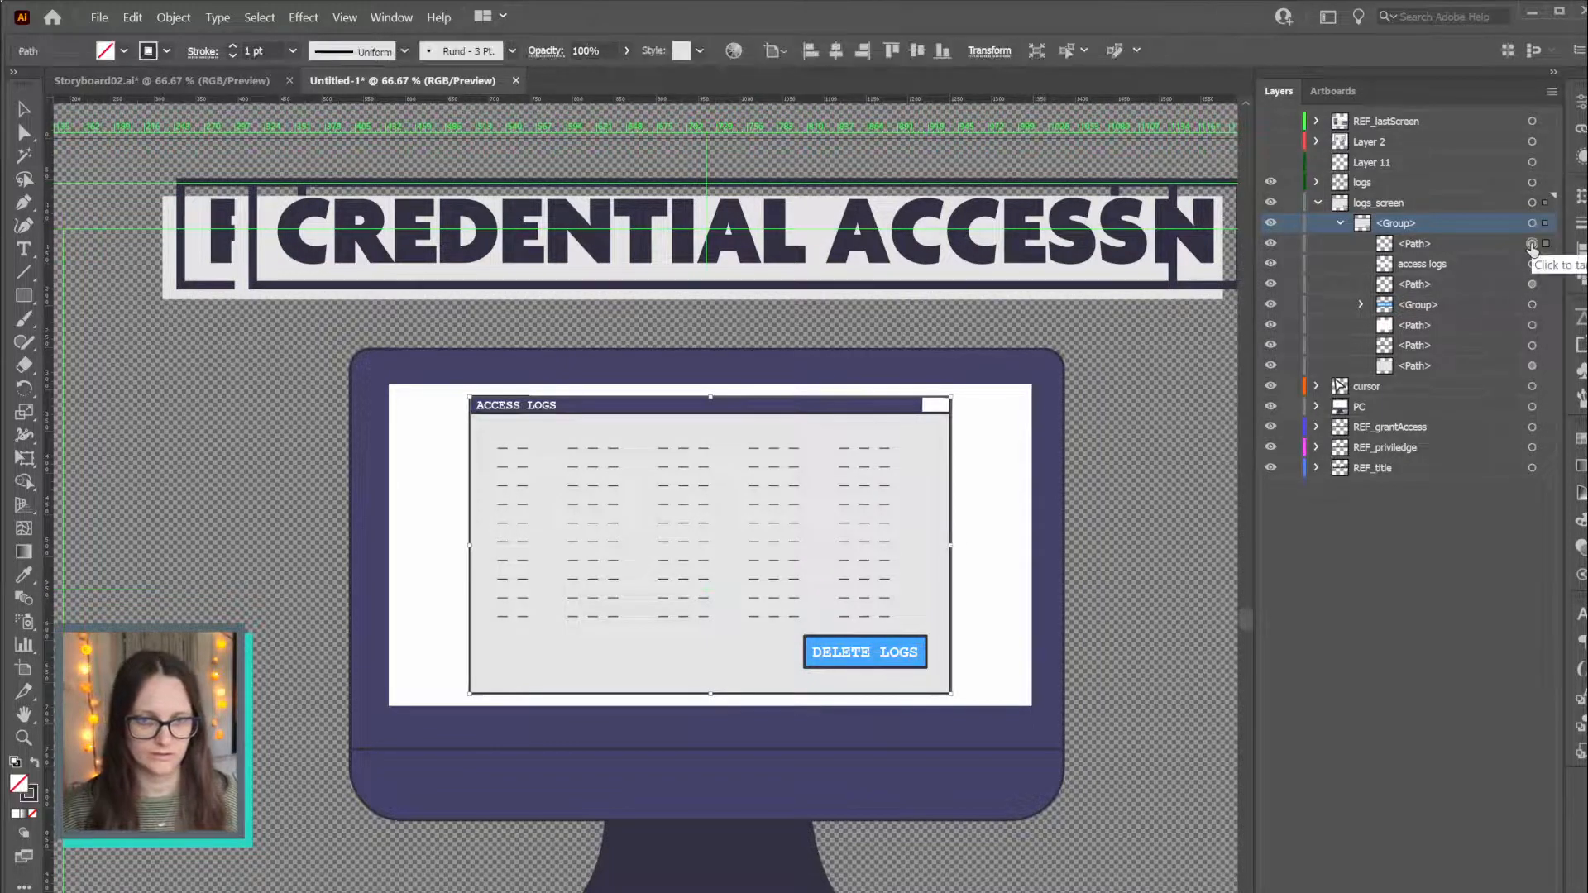
{"action": "left_click", "coordinate": [1407, 207]}
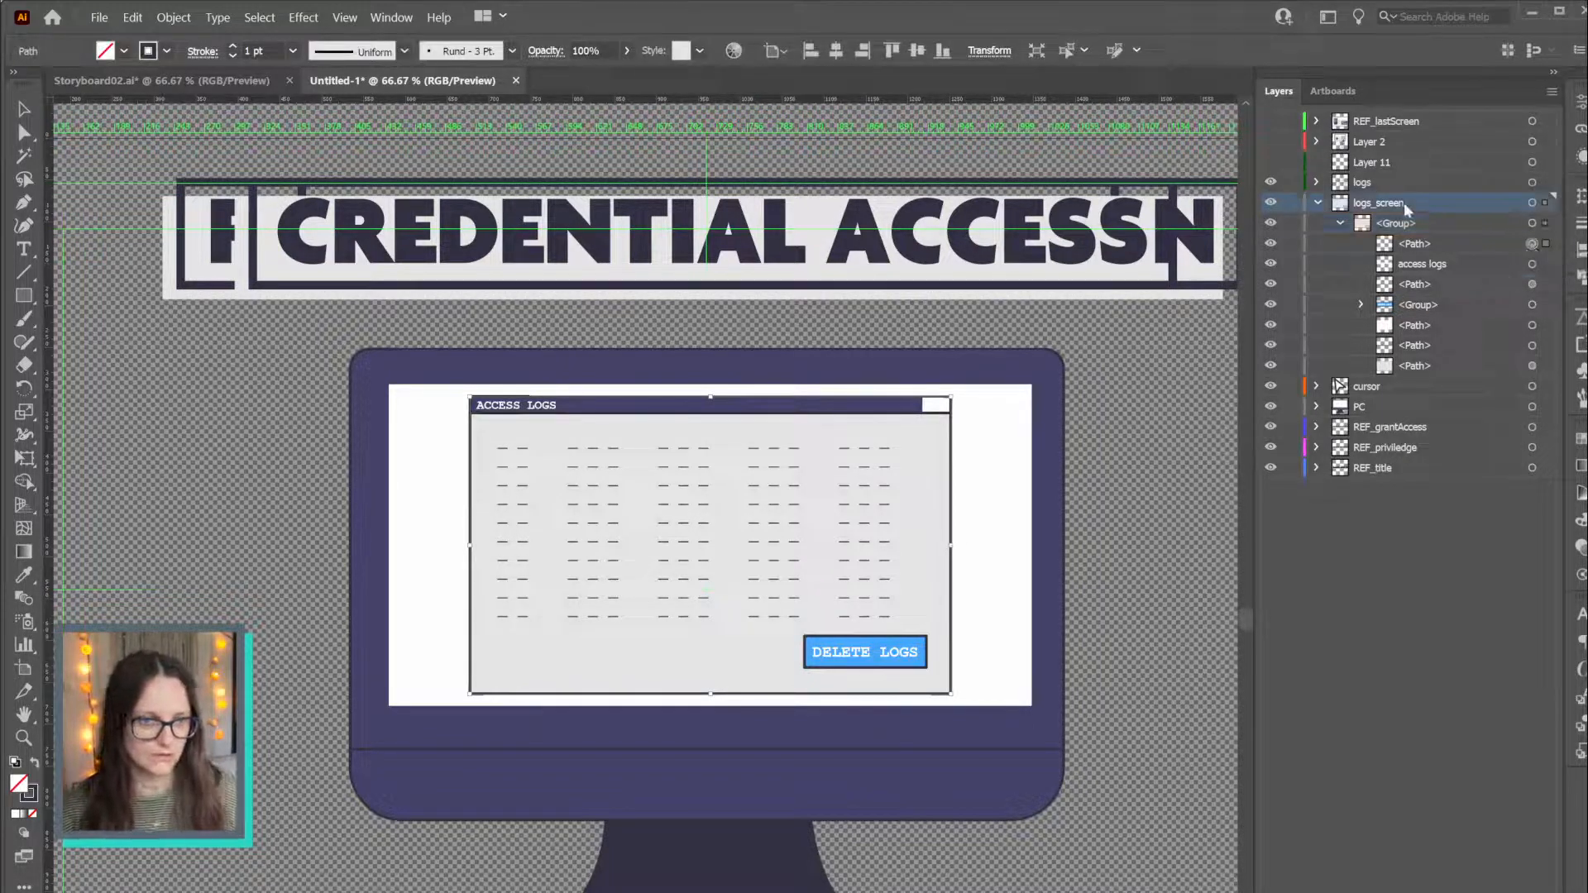
{"action": "left_click", "coordinate": [1396, 183]}
{"action": "key", "text": "ctrl+l"}
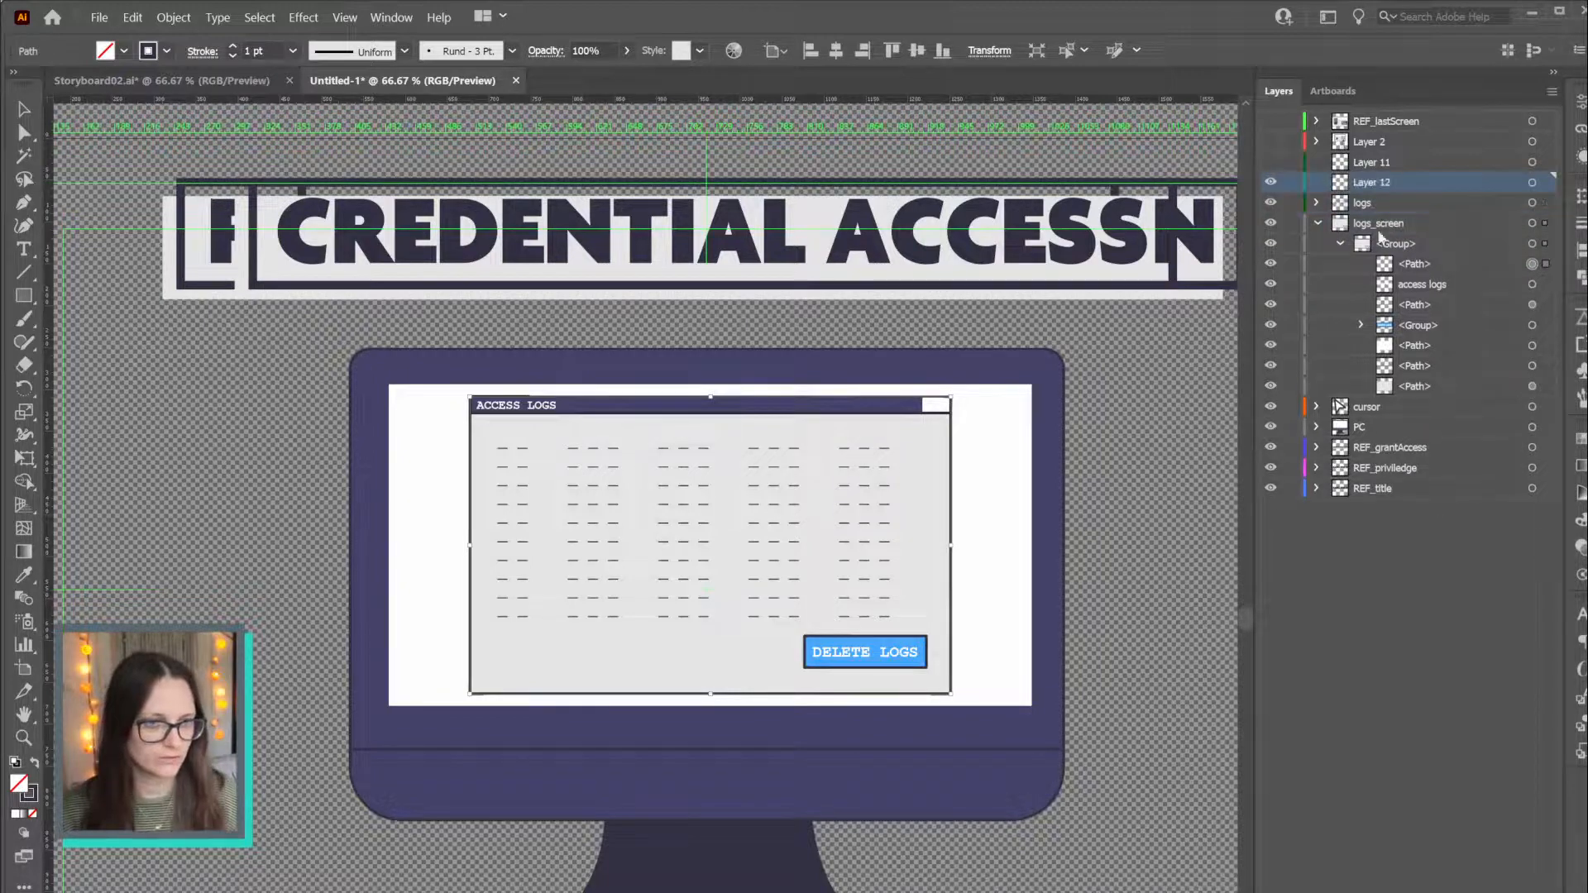
{"action": "double_click", "coordinate": [1373, 182]}
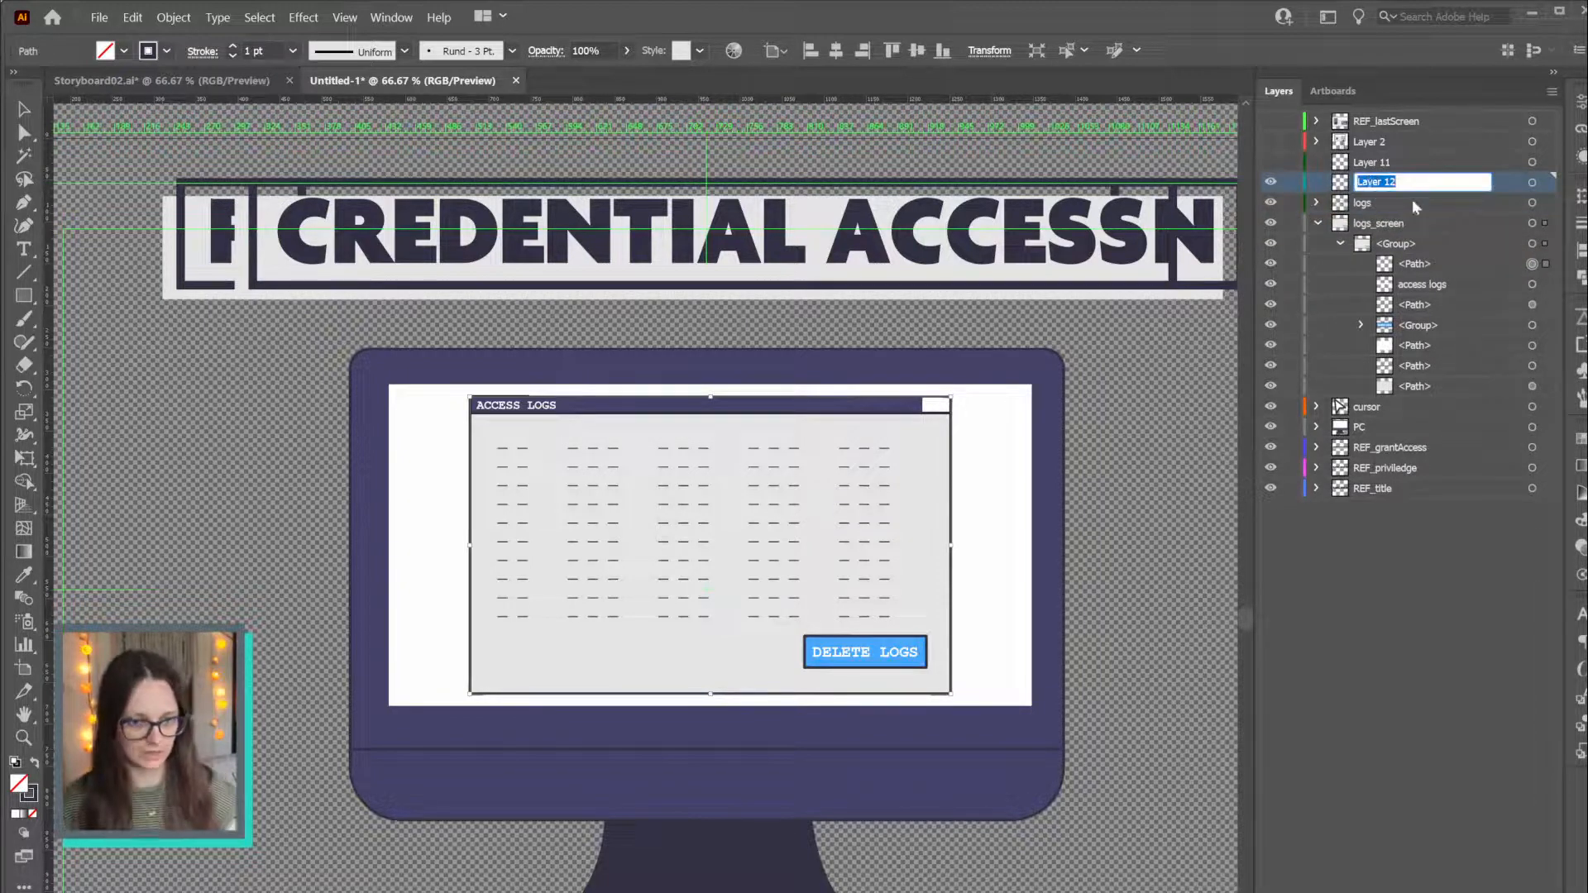
{"action": "type", "text": "logs_button"}
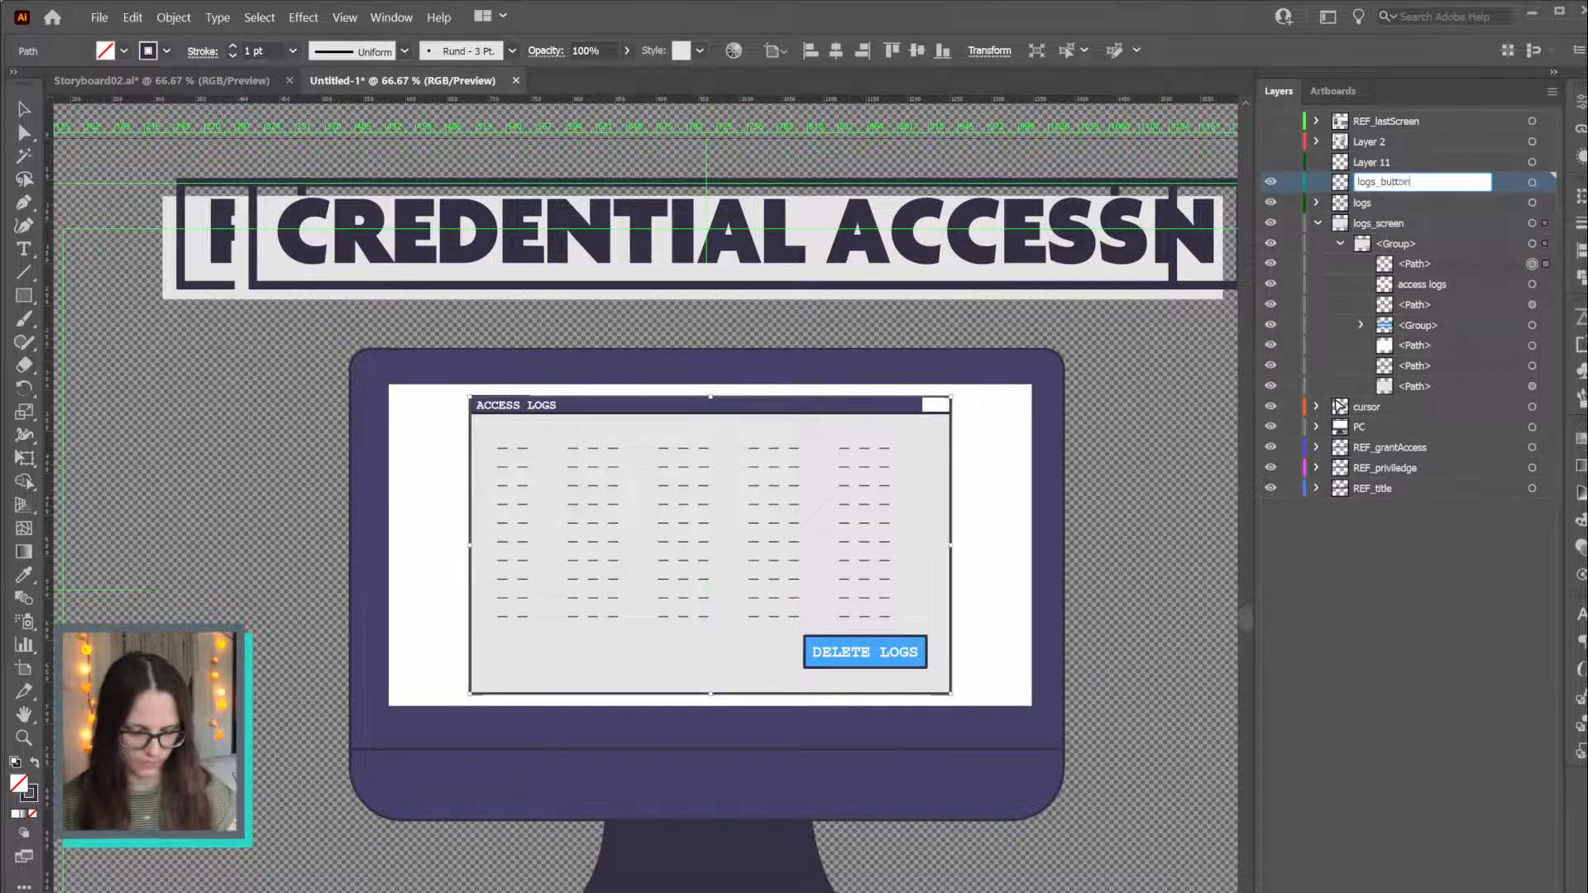
{"action": "key", "text": "Return"}
Relocate the Delete Logs button group into logs_button and place the cursor layer directly above that layer, collapsing logs_screen
{"action": "left_click_drag", "start_coordinate": [1445, 336], "coordinate": [1412, 185]}
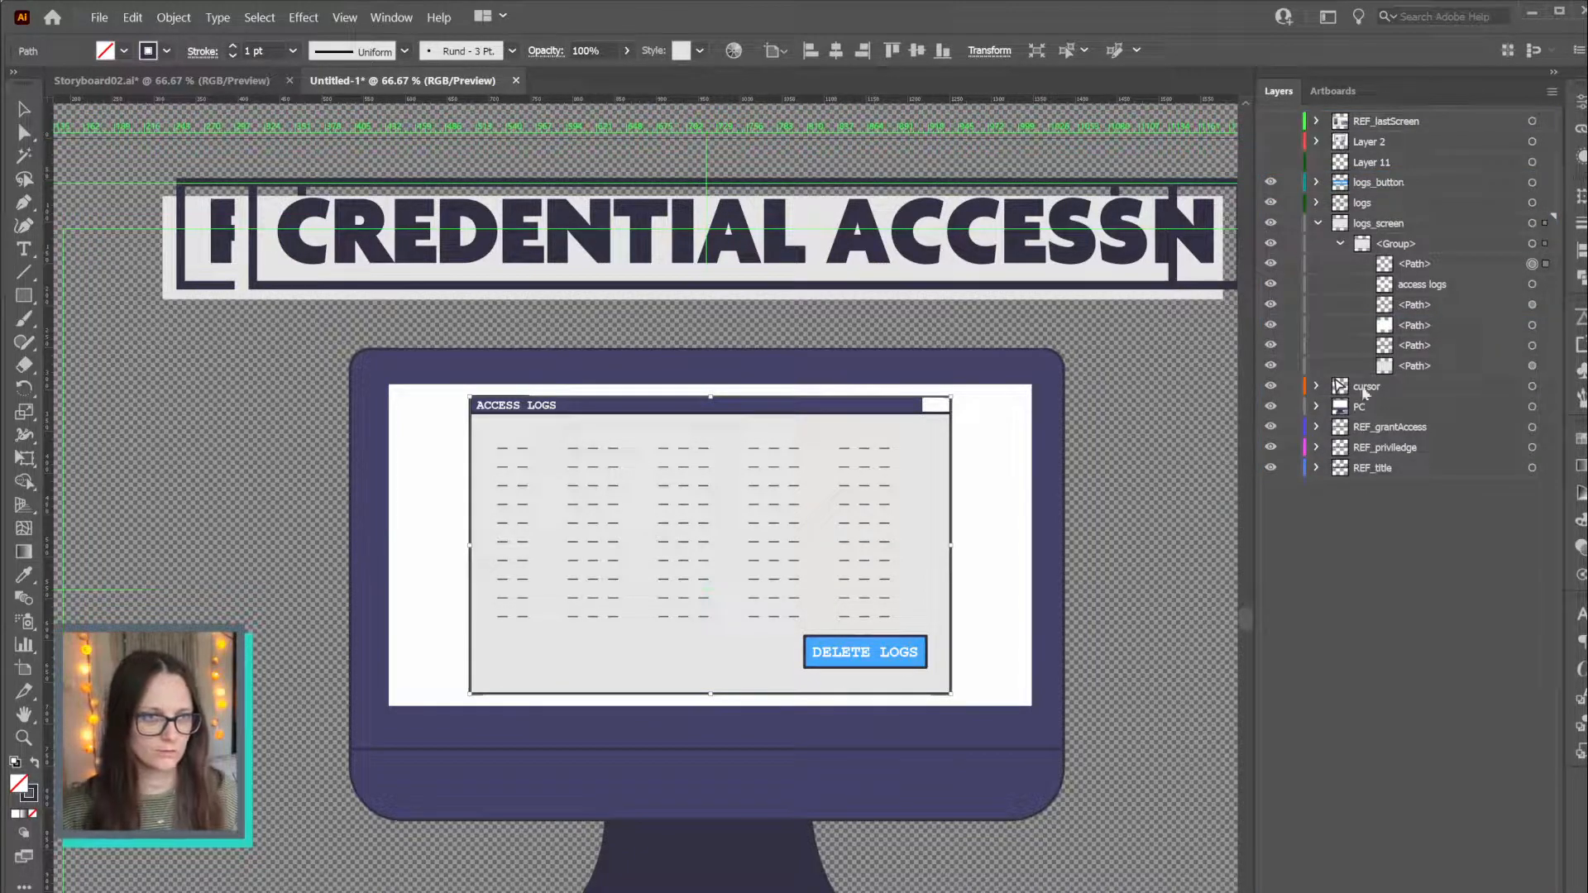
{"action": "left_click_drag", "start_coordinate": [1371, 389], "coordinate": [1379, 172]}
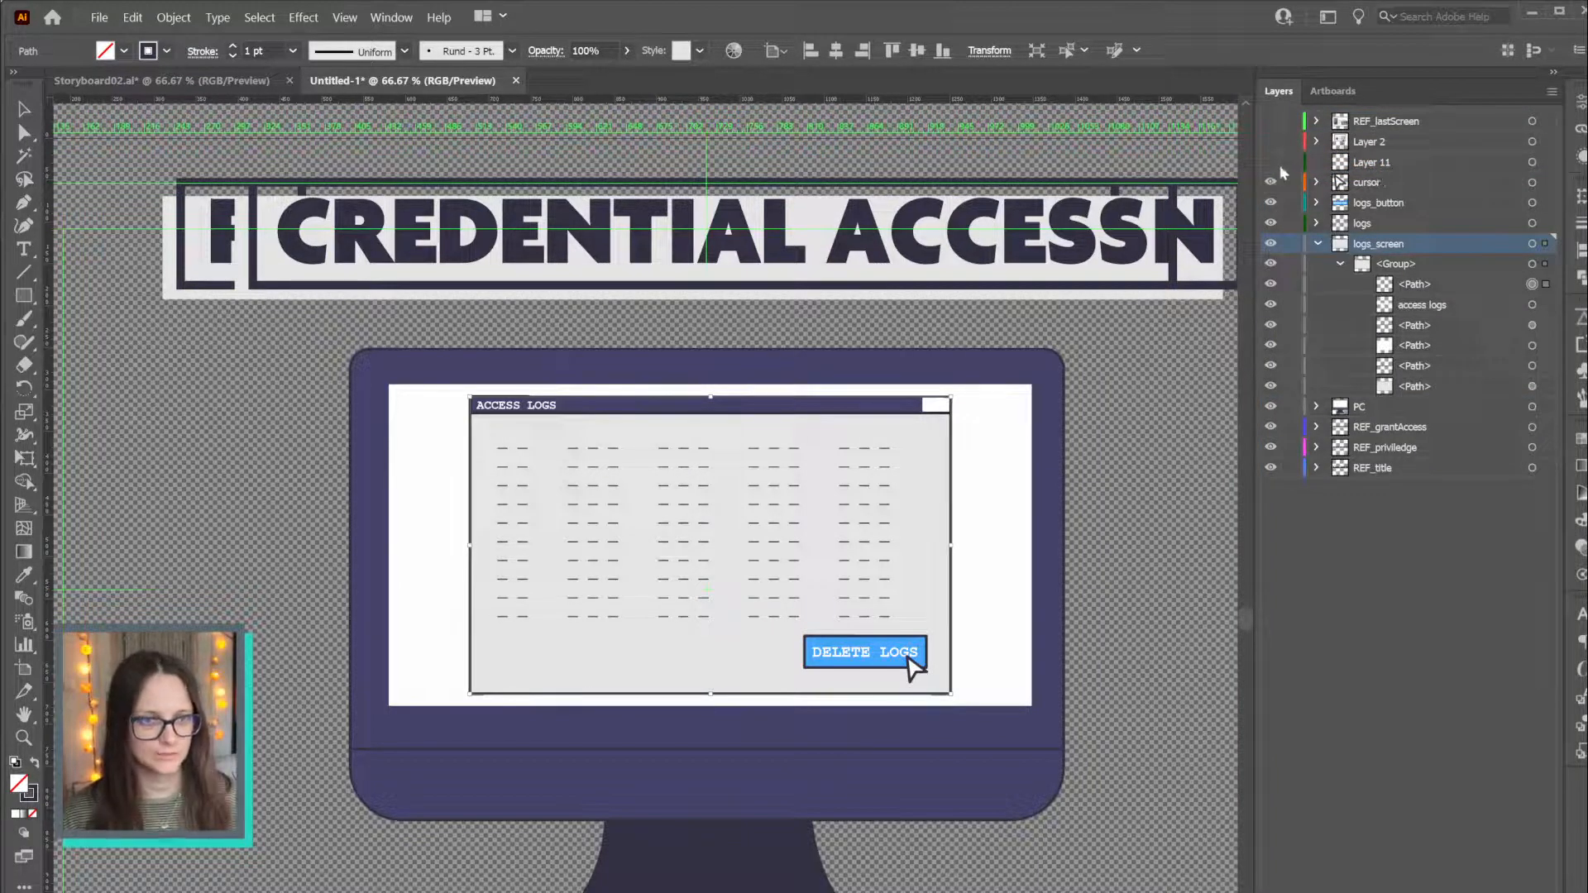
{"action": "left_click", "coordinate": [1339, 264]}
{"action": "left_click", "coordinate": [1532, 264]}
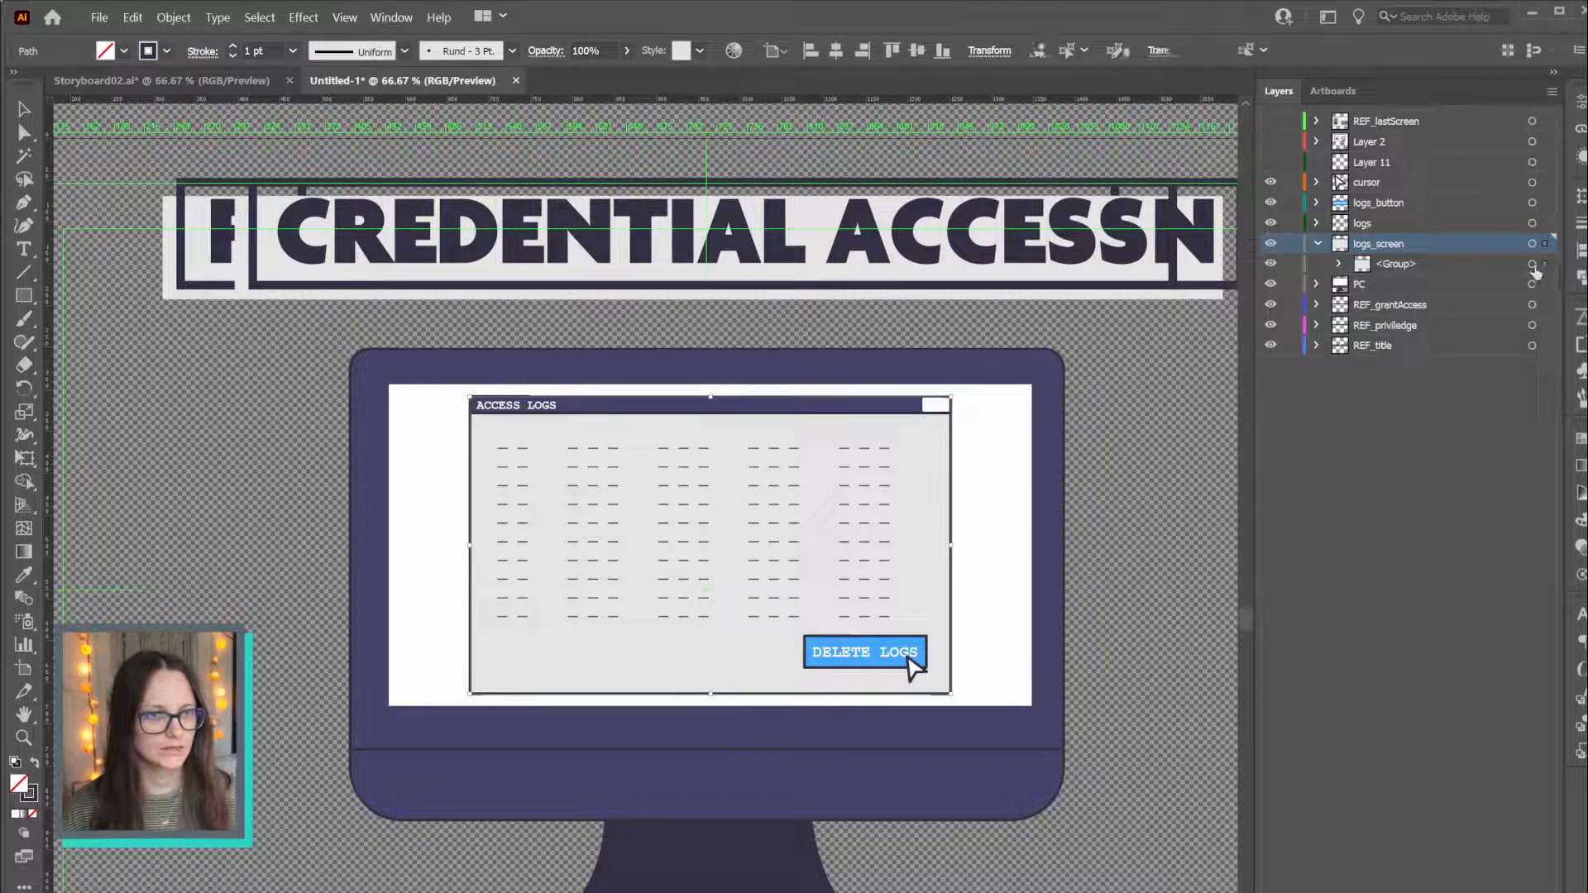
{"action": "left_click", "coordinate": [1318, 244]}
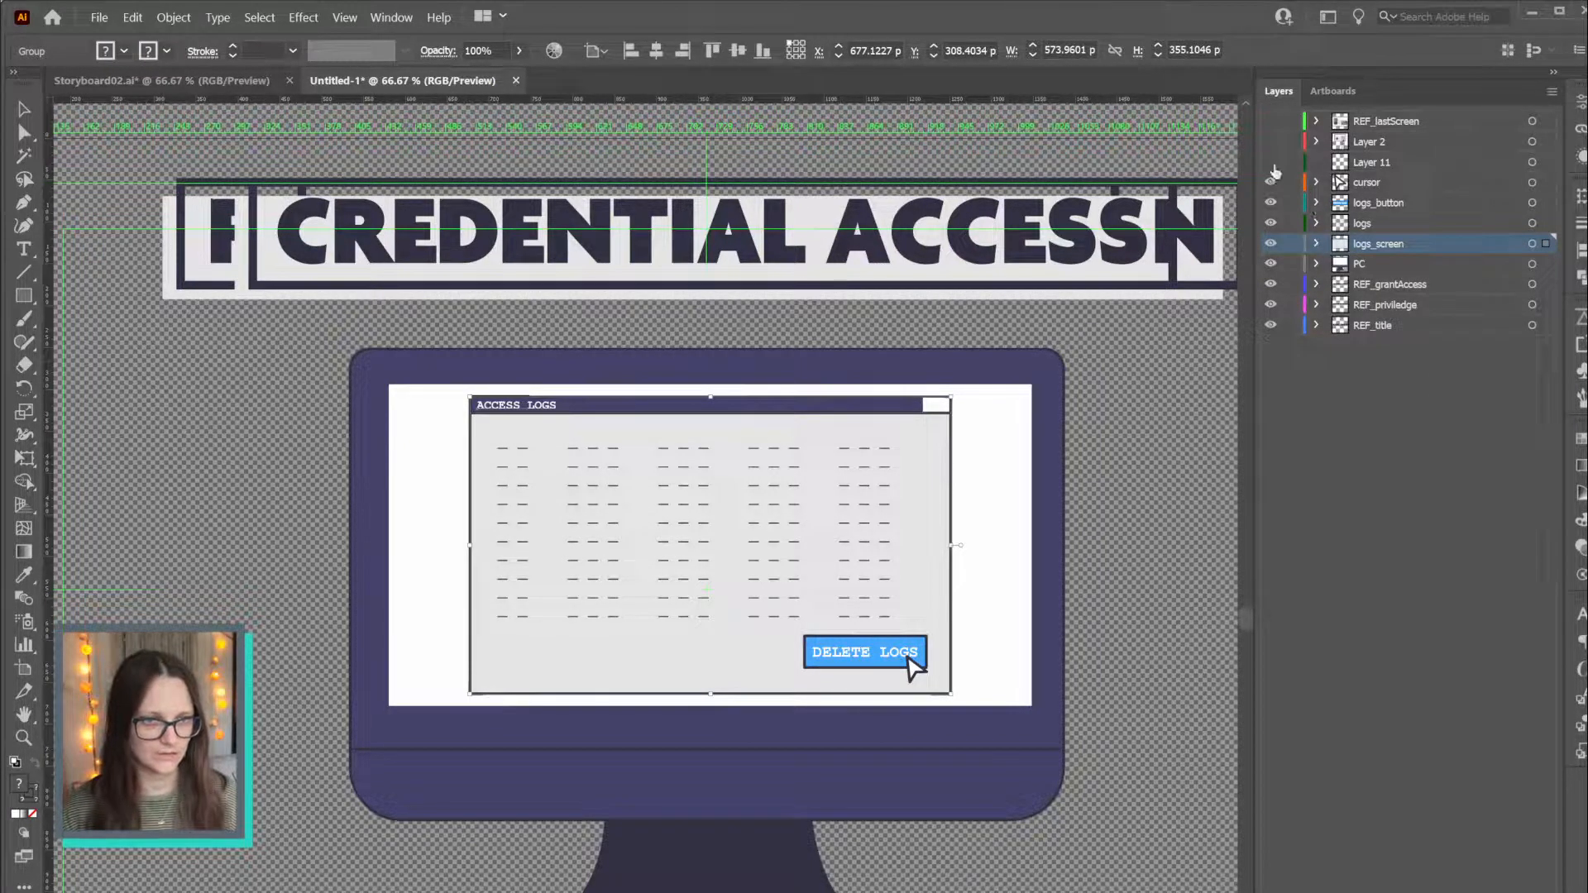
Delete the empty Layer 11 and make Layer 2 visible
{"action": "left_click", "coordinate": [1271, 162]}
{"action": "left_click", "coordinate": [1413, 168]}
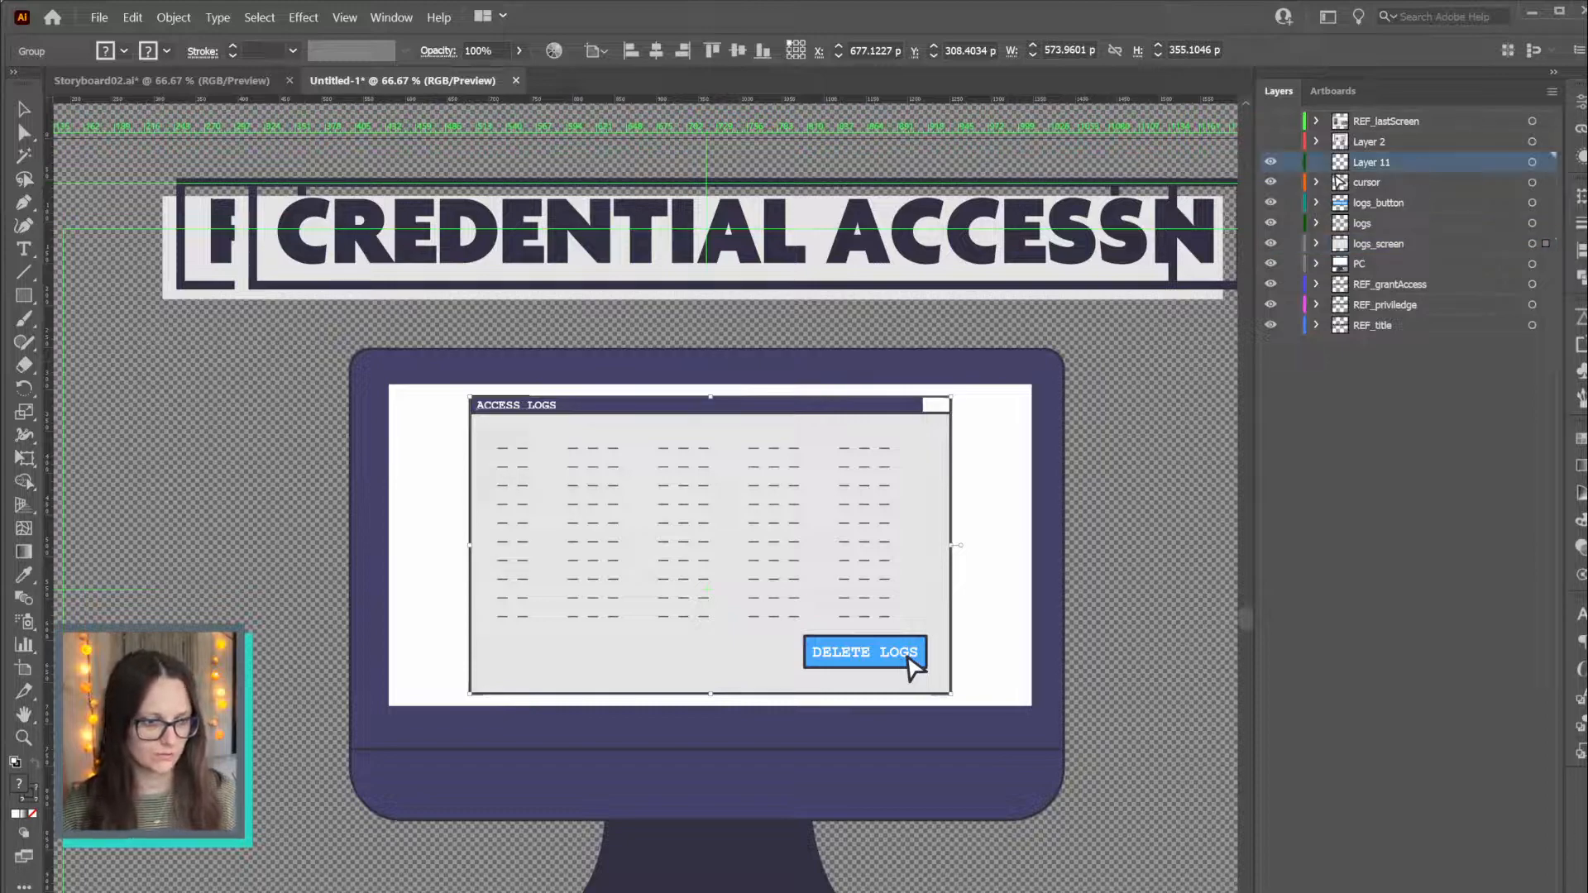
{"action": "left_click", "coordinate": [1545, 890]}
{"action": "left_click", "coordinate": [1271, 141]}
{"action": "left_click", "coordinate": [1408, 141]}
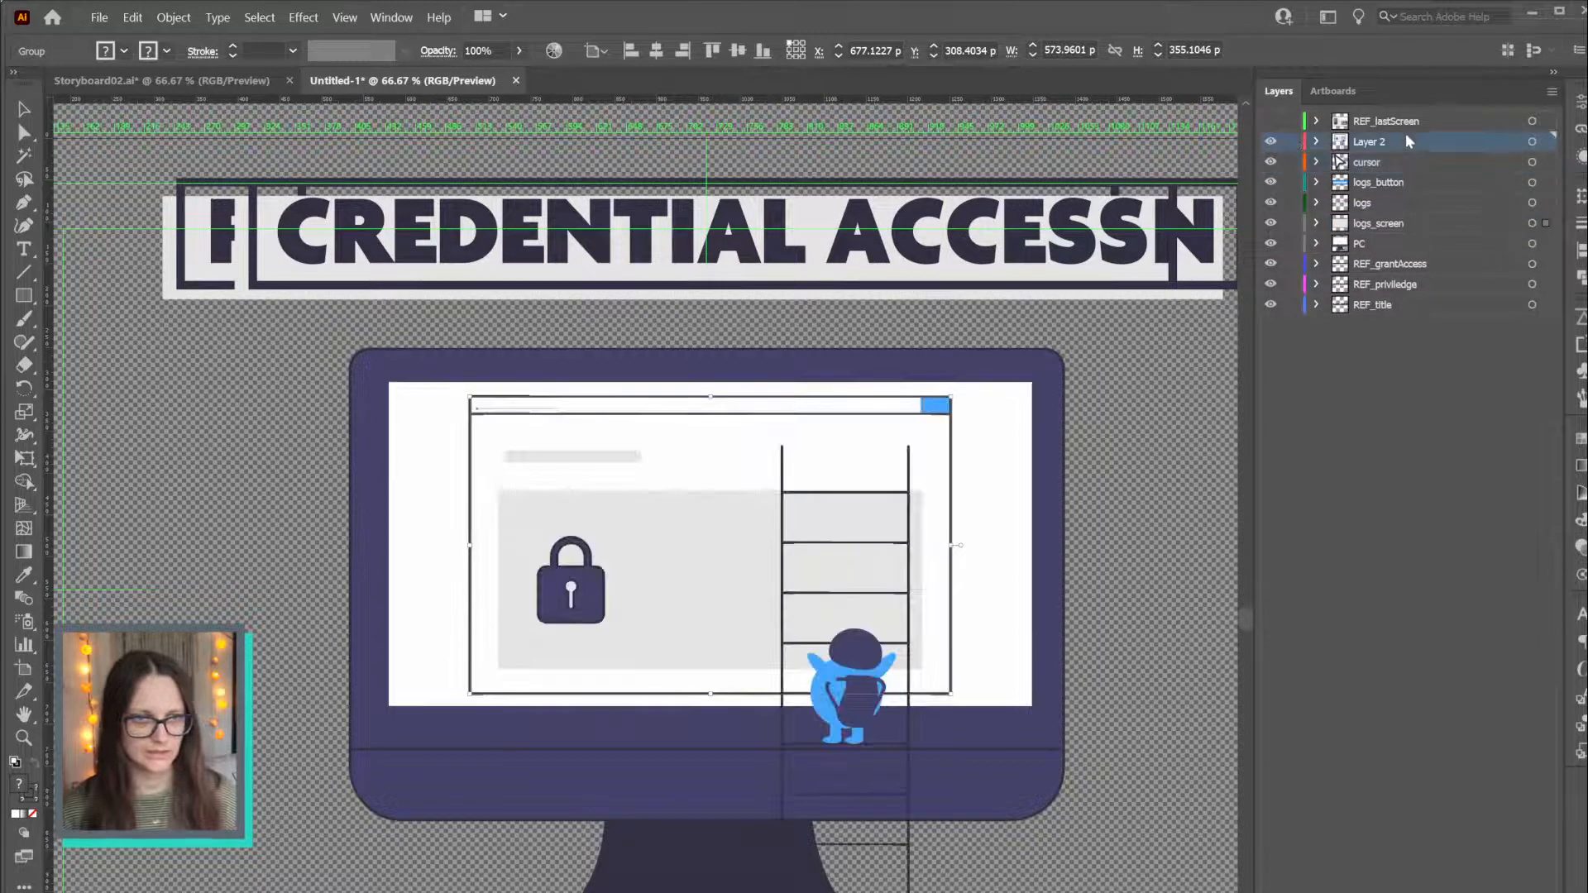
Examine the Privilege Escalation and ladder frames in Storyboard02.ai, leaving its isolation mode, and return to the Untitled-1 document
{"action": "left_click", "coordinate": [201, 82]}
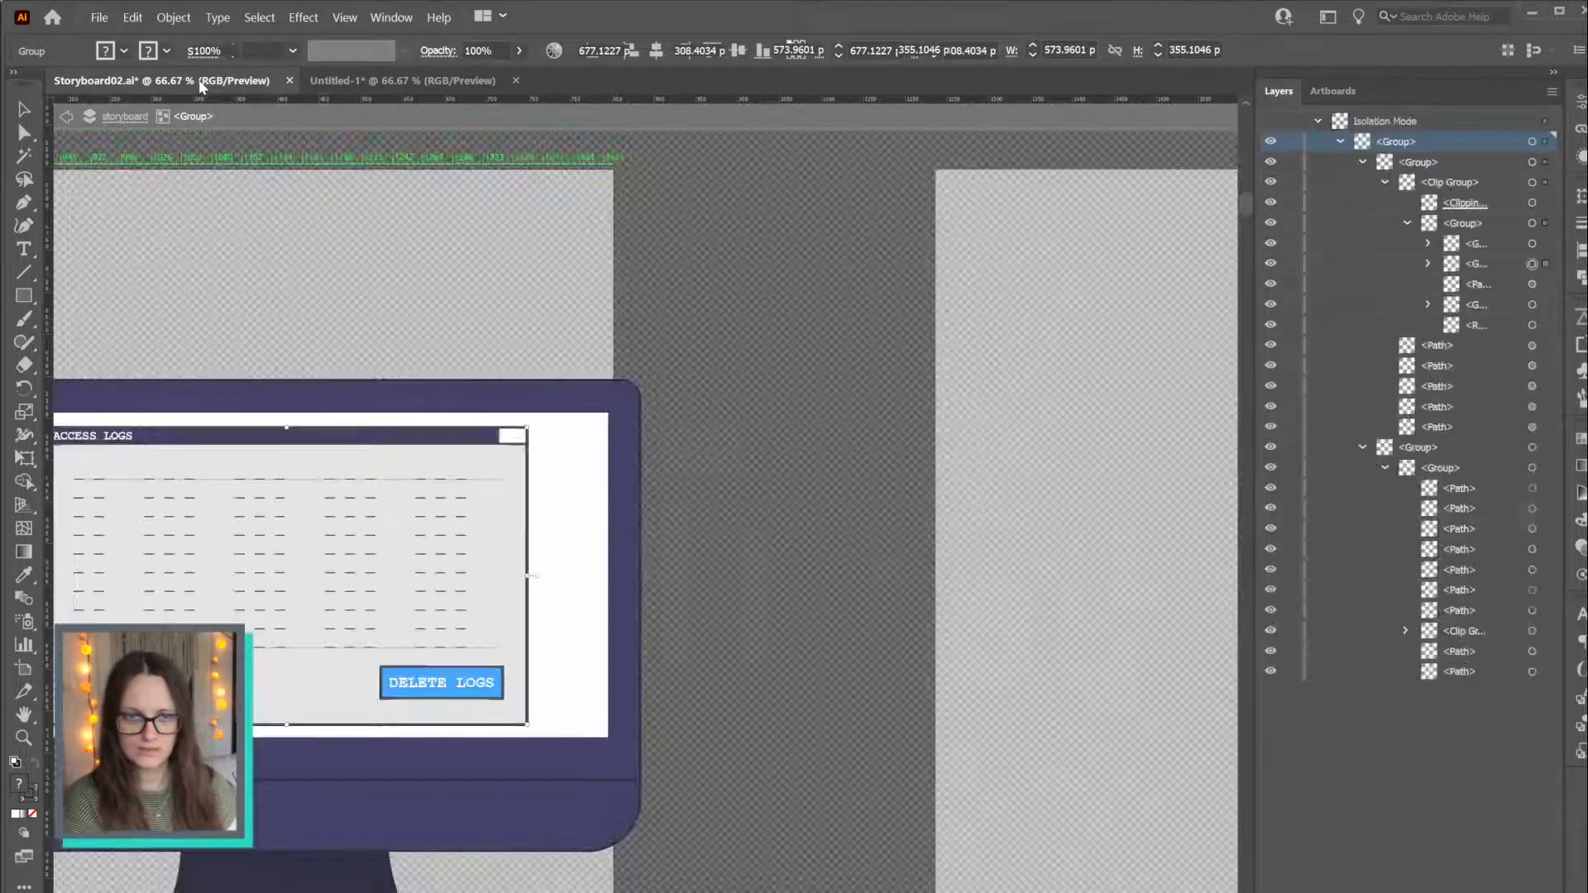
{"action": "double_click", "coordinate": [777, 542]}
{"action": "key", "text": "ctrl+shift+d"}
{"action": "scroll", "coordinate": [785, 544], "scroll_direction": "down", "scroll_amount": 3}
{"action": "left_click_drag", "start_coordinate": [975, 525], "coordinate": [351, 405]}
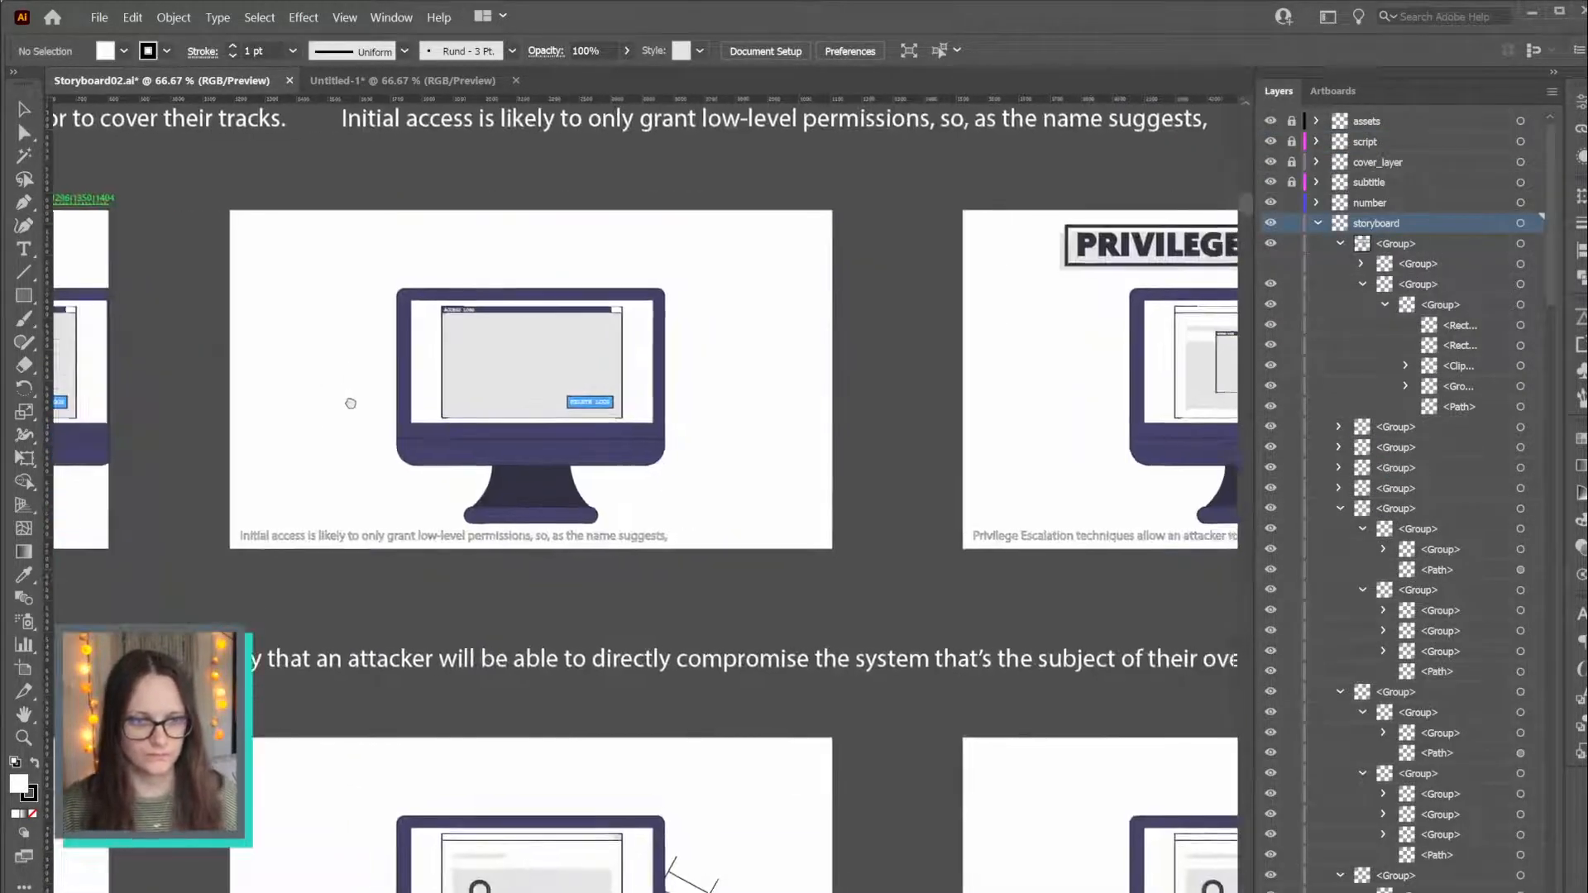
{"action": "left_click_drag", "start_coordinate": [786, 372], "coordinate": [619, 487]}
{"action": "left_click_drag", "start_coordinate": [856, 489], "coordinate": [297, 499]}
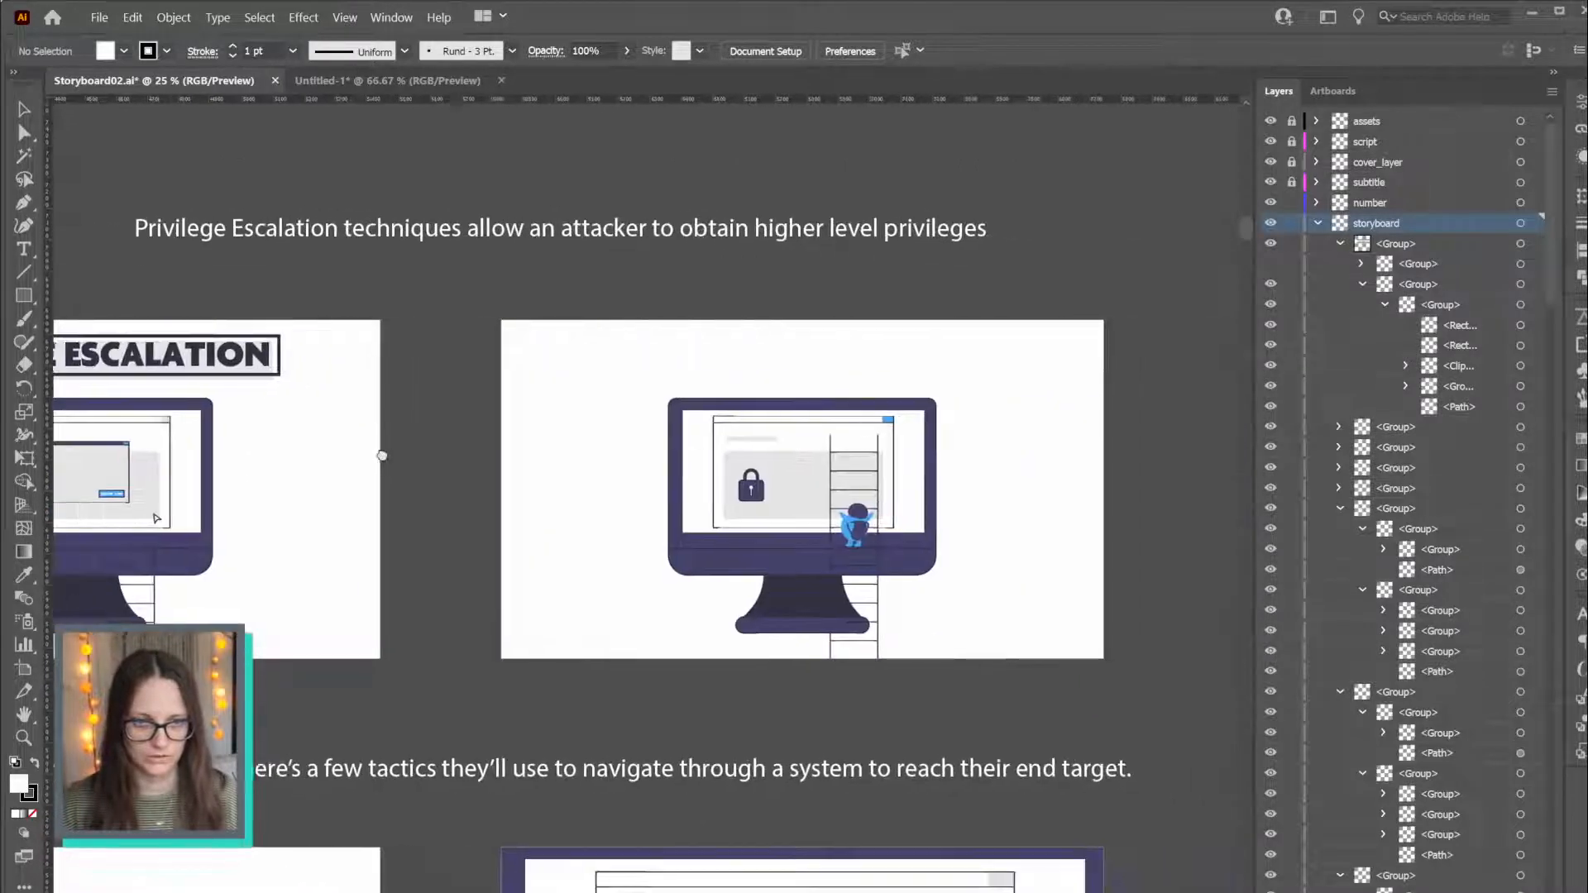
{"action": "left_click_drag", "start_coordinate": [860, 460], "coordinate": [373, 455]}
{"action": "left_click", "coordinate": [416, 80]}
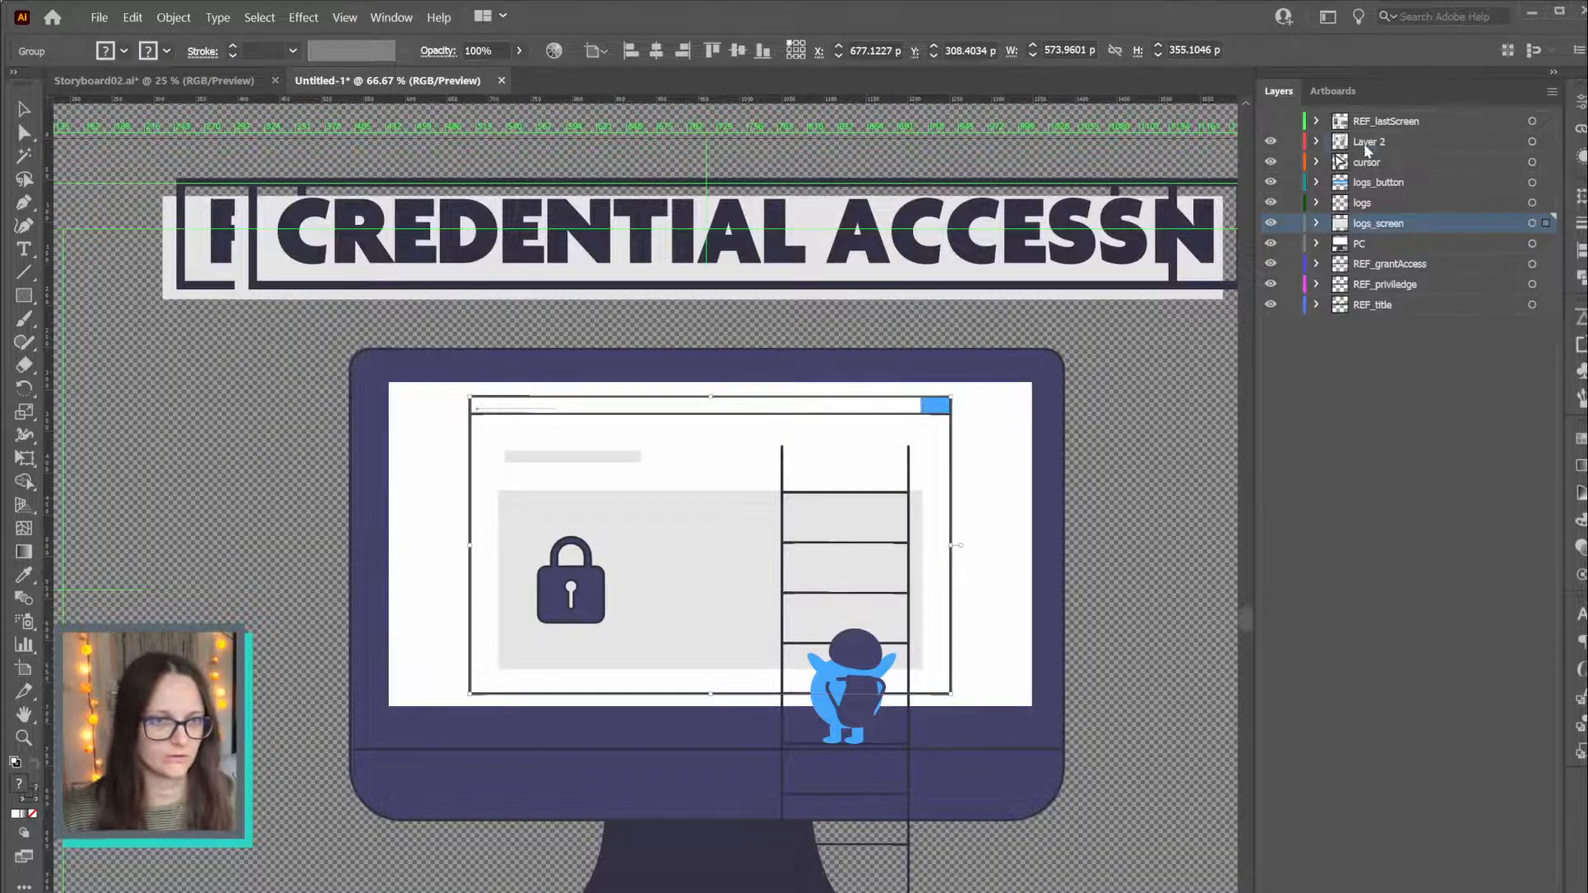
Expand Layer 2's nested groups down to the individual paths of the character climbing the ladder
{"action": "left_click", "coordinate": [1367, 144]}
{"action": "left_click", "coordinate": [1317, 143]}
{"action": "left_click", "coordinate": [1341, 163]}
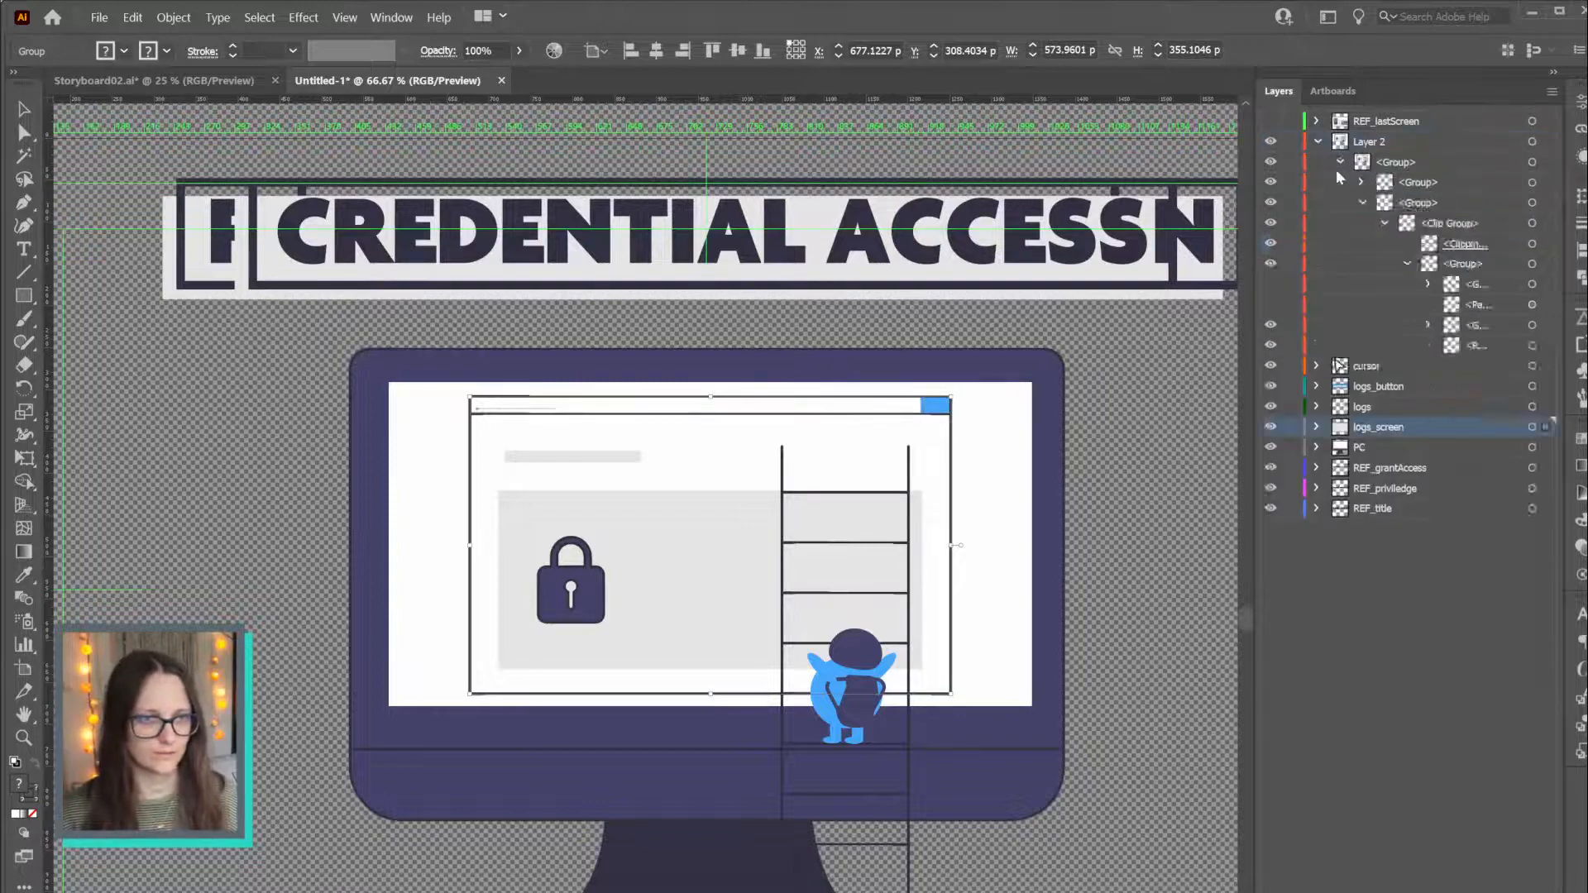
{"action": "left_click", "coordinate": [1362, 203]}
{"action": "left_click", "coordinate": [1533, 182]}
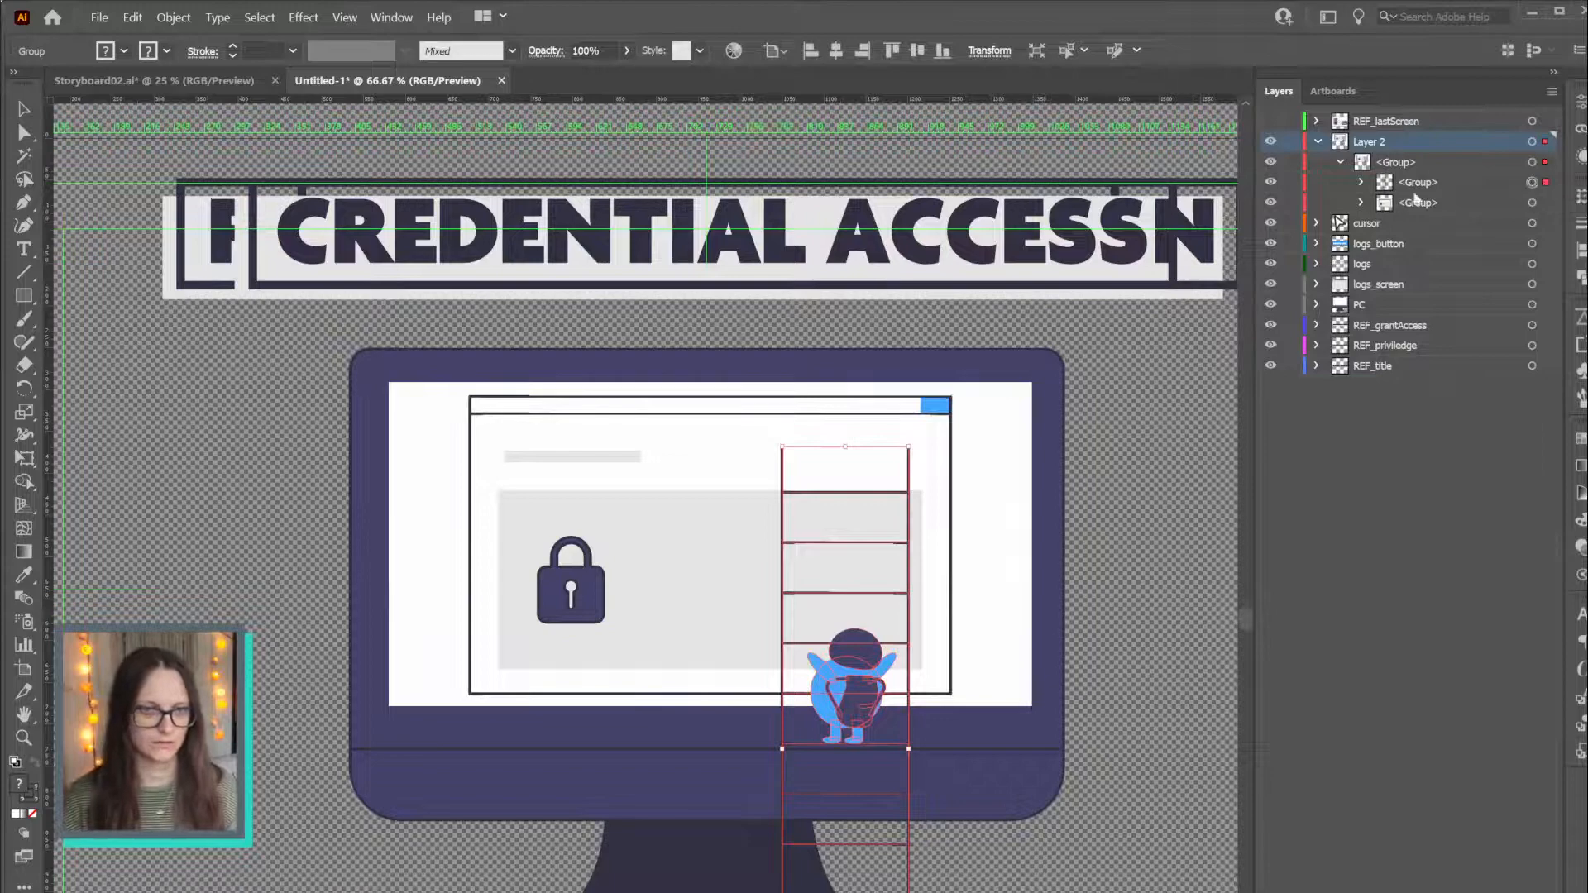
{"action": "left_click", "coordinate": [1360, 182]}
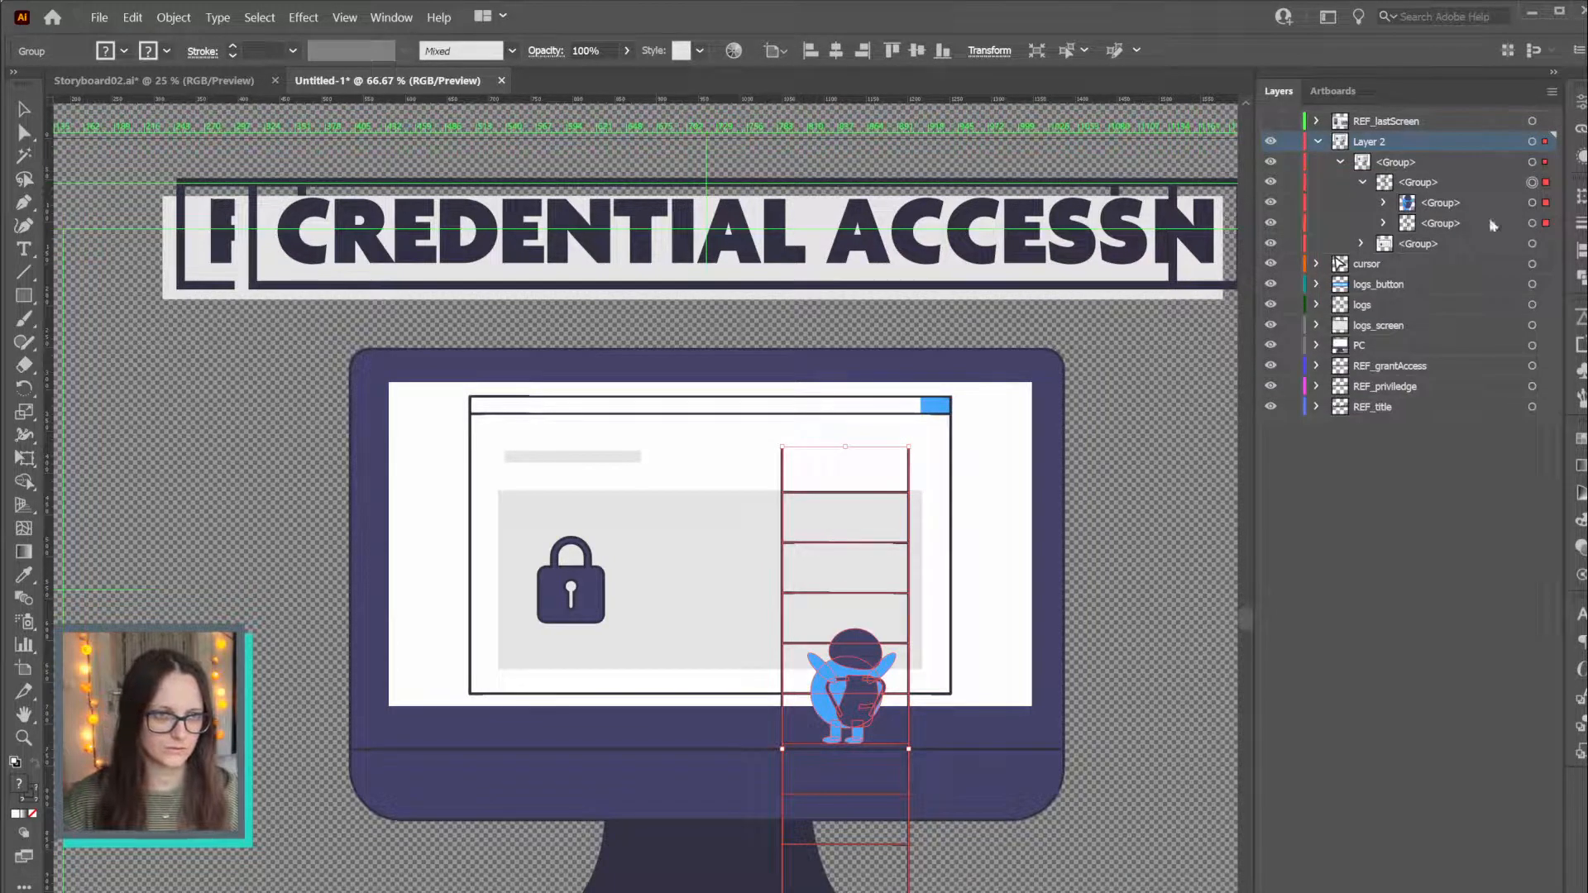
{"action": "left_click", "coordinate": [1532, 203]}
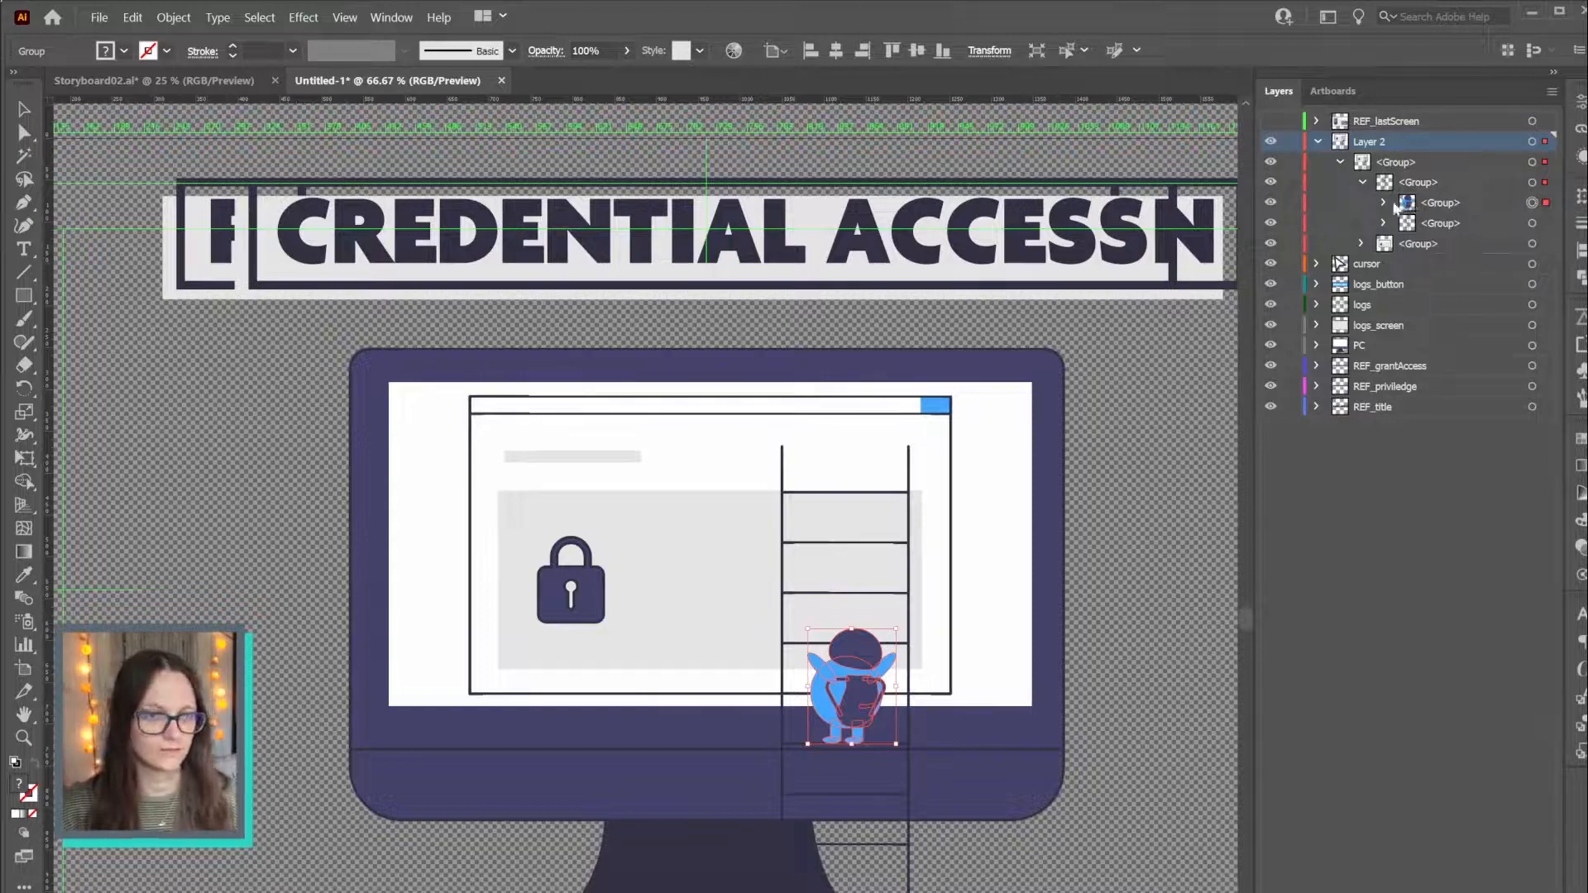
{"action": "left_click", "coordinate": [1387, 204]}
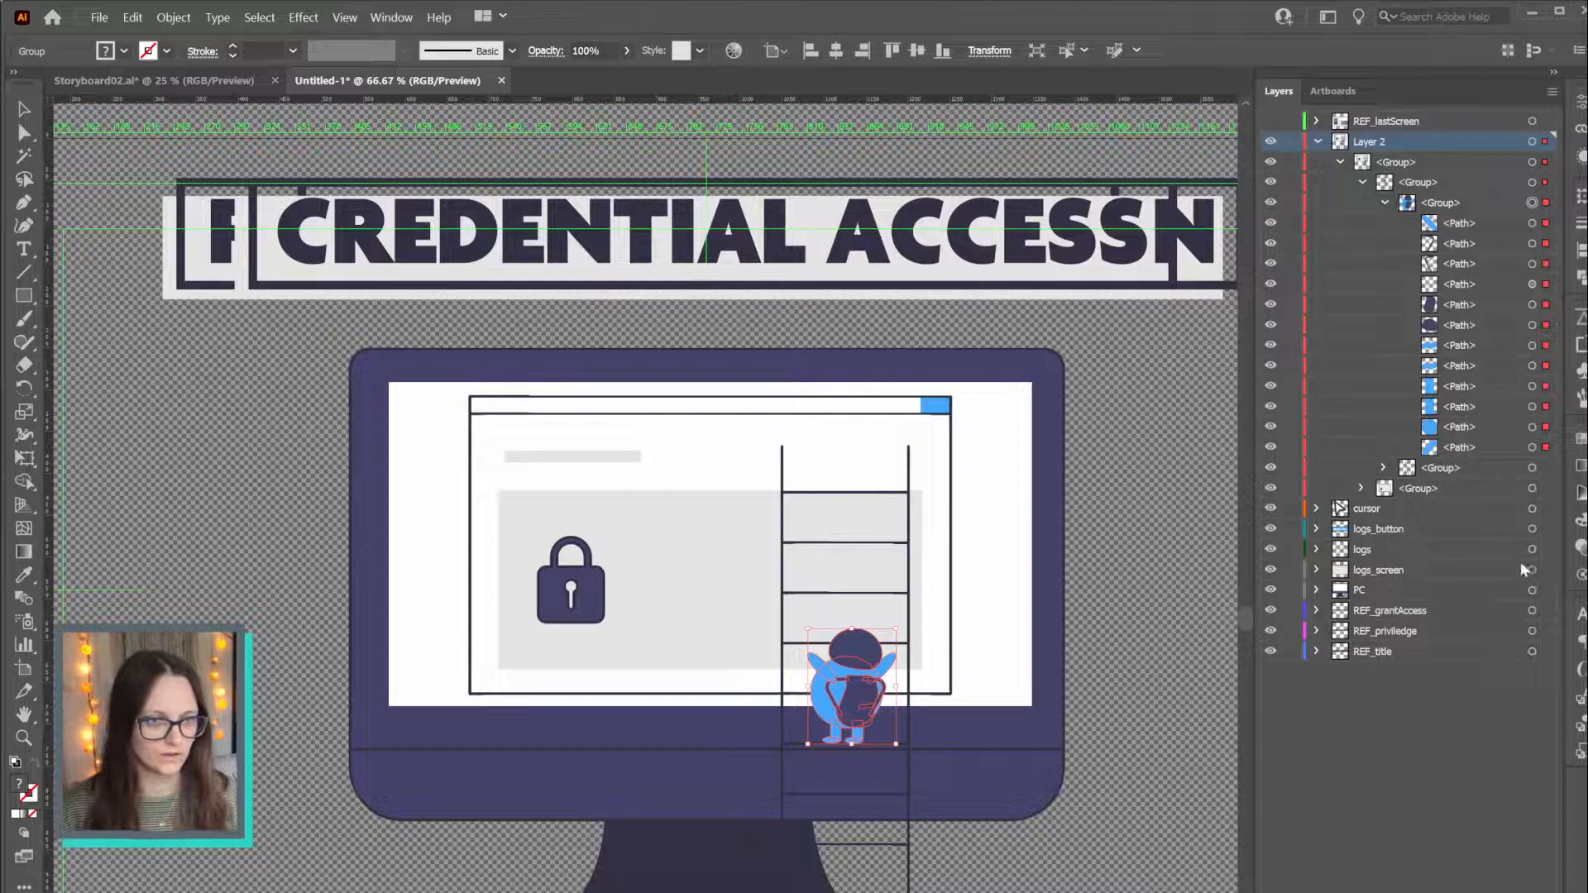
{"action": "left_click", "coordinate": [1532, 244]}
{"action": "left_click", "coordinate": [1533, 264], "text": "shift"}
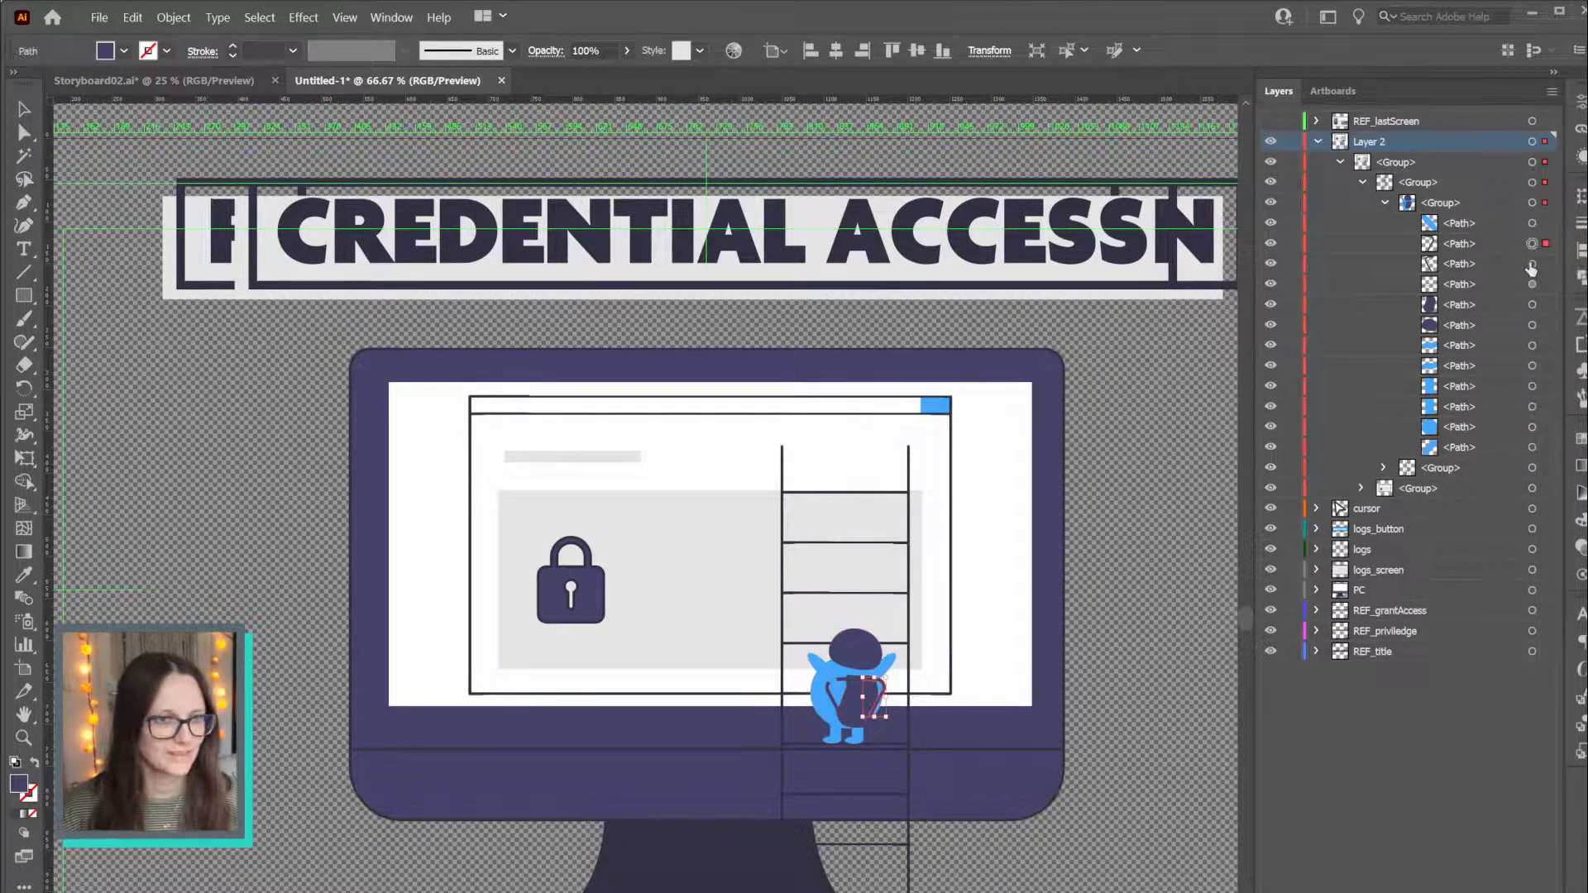
{"action": "left_click", "coordinate": [1532, 284], "text": "shift"}
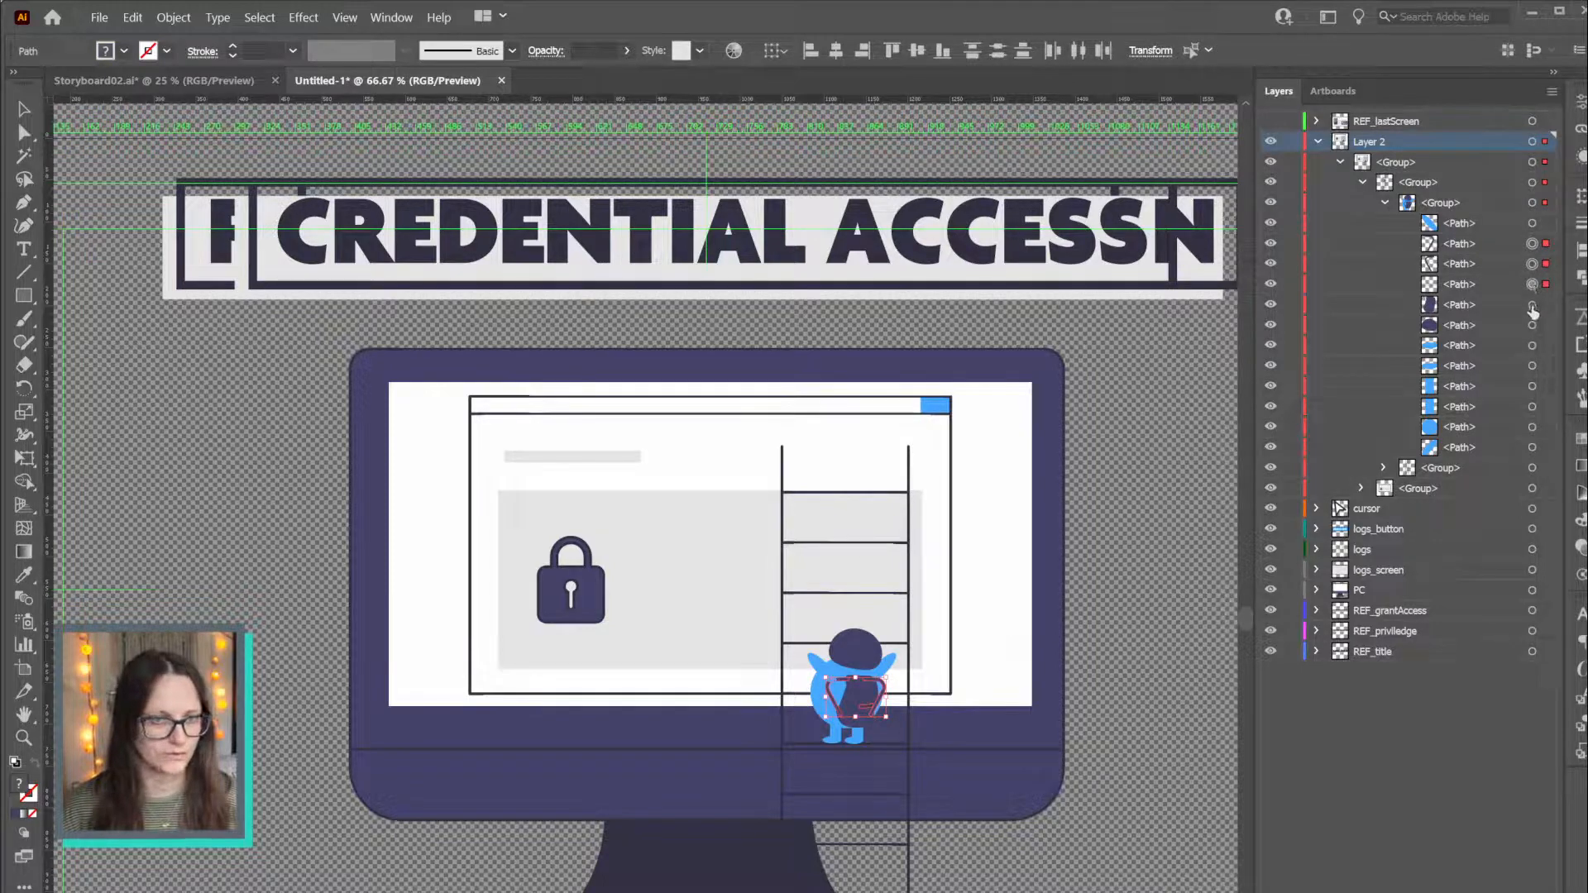
{"action": "left_click", "coordinate": [1532, 304], "text": "shift"}
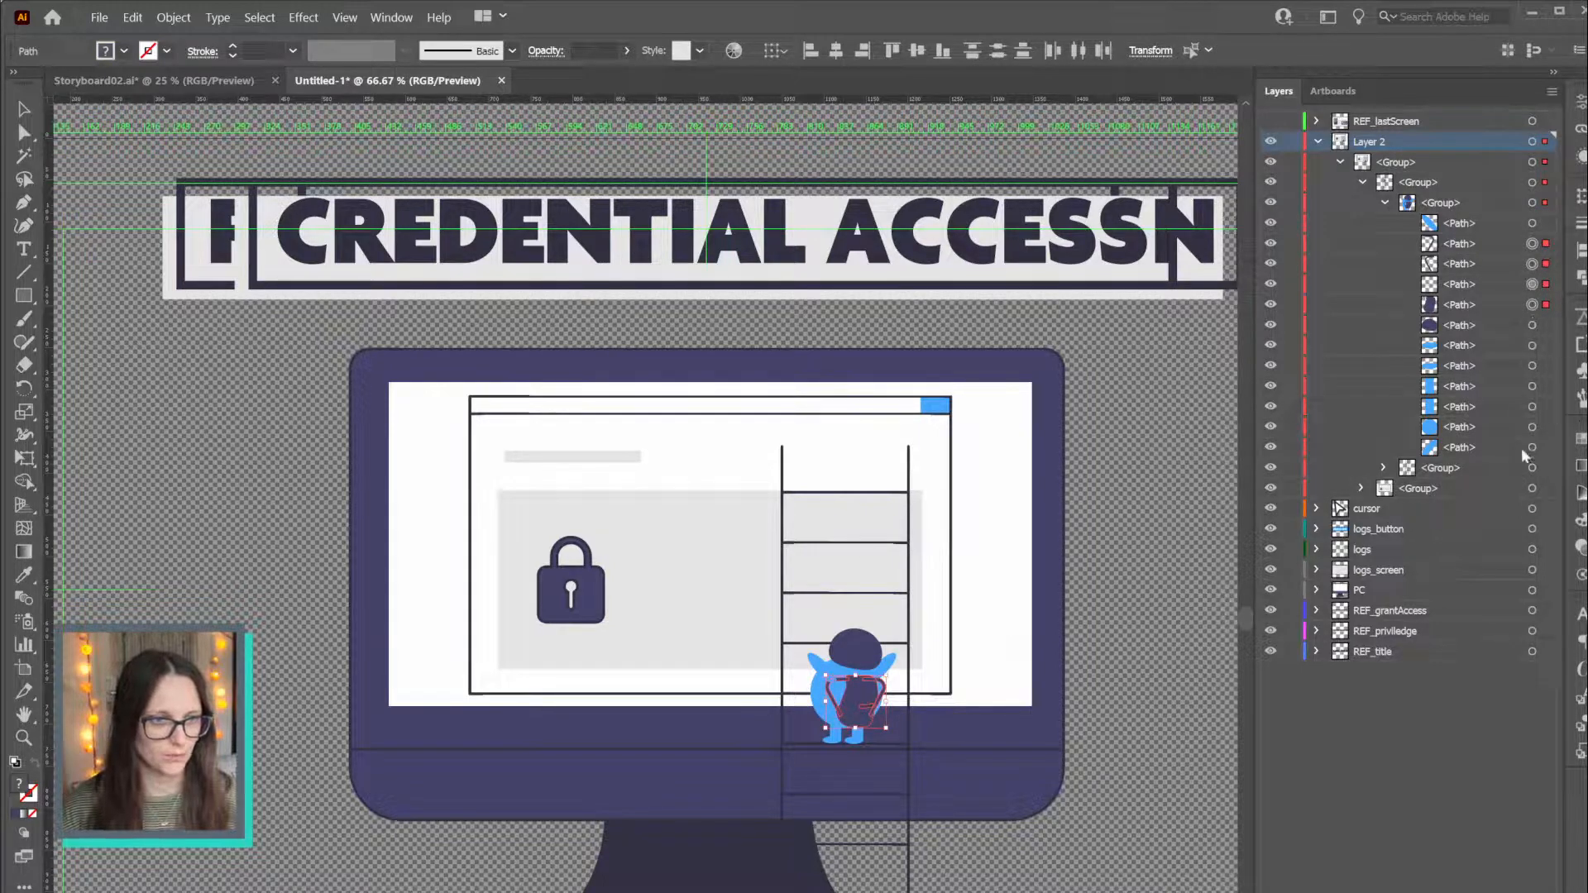
{"action": "left_click", "coordinate": [1532, 427], "text": "shift"}
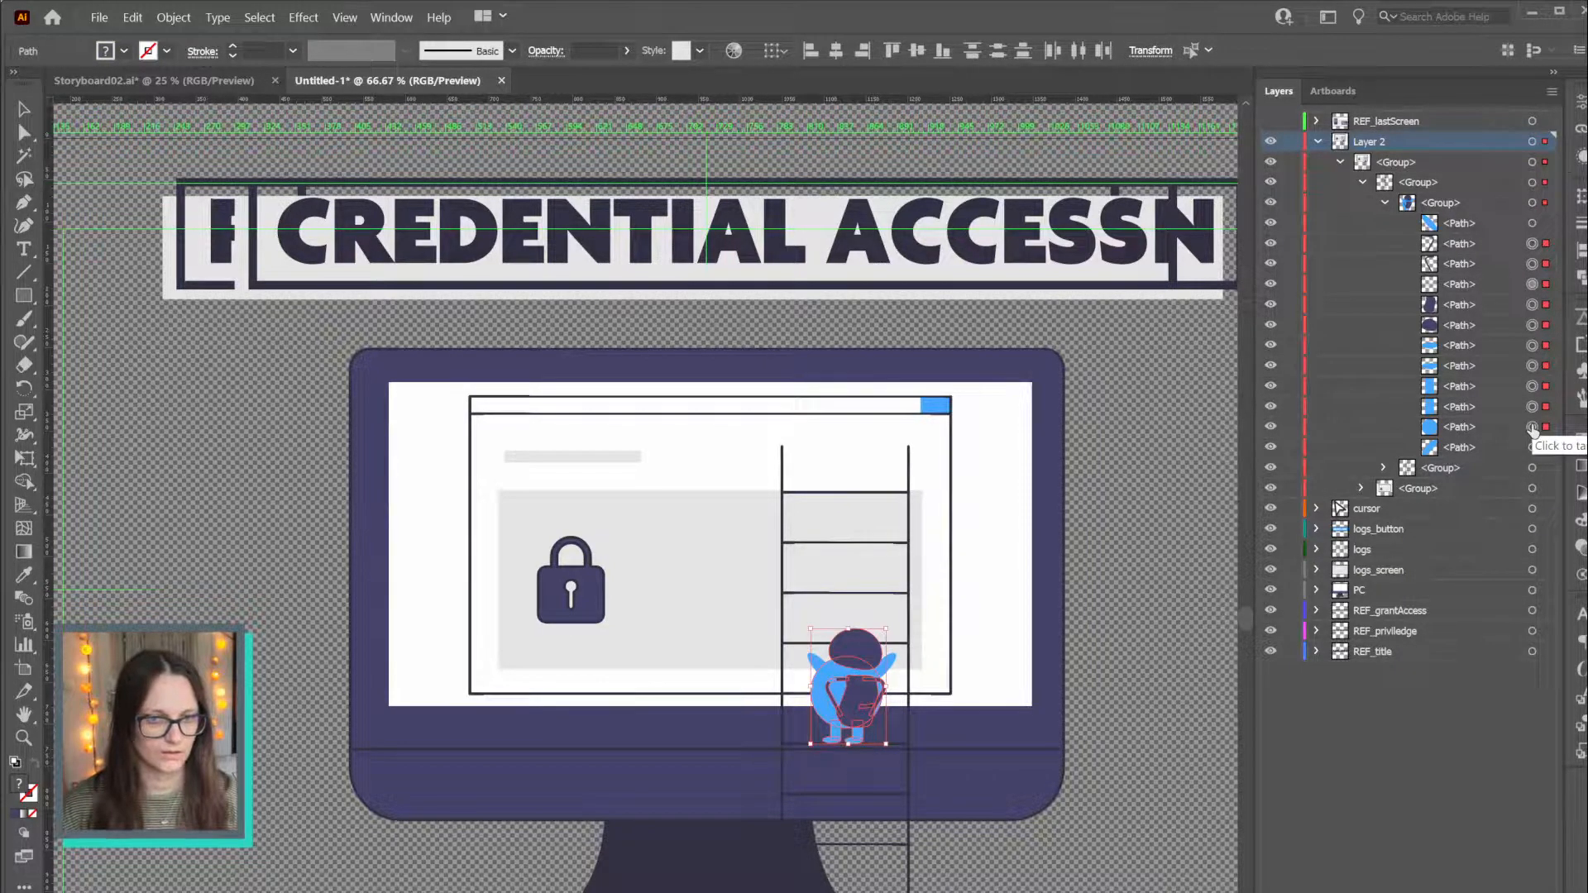
Group the character's four backpack paths together with its blue body path
{"action": "left_click", "coordinate": [1508, 245]}
{"action": "left_click", "coordinate": [1532, 243]}
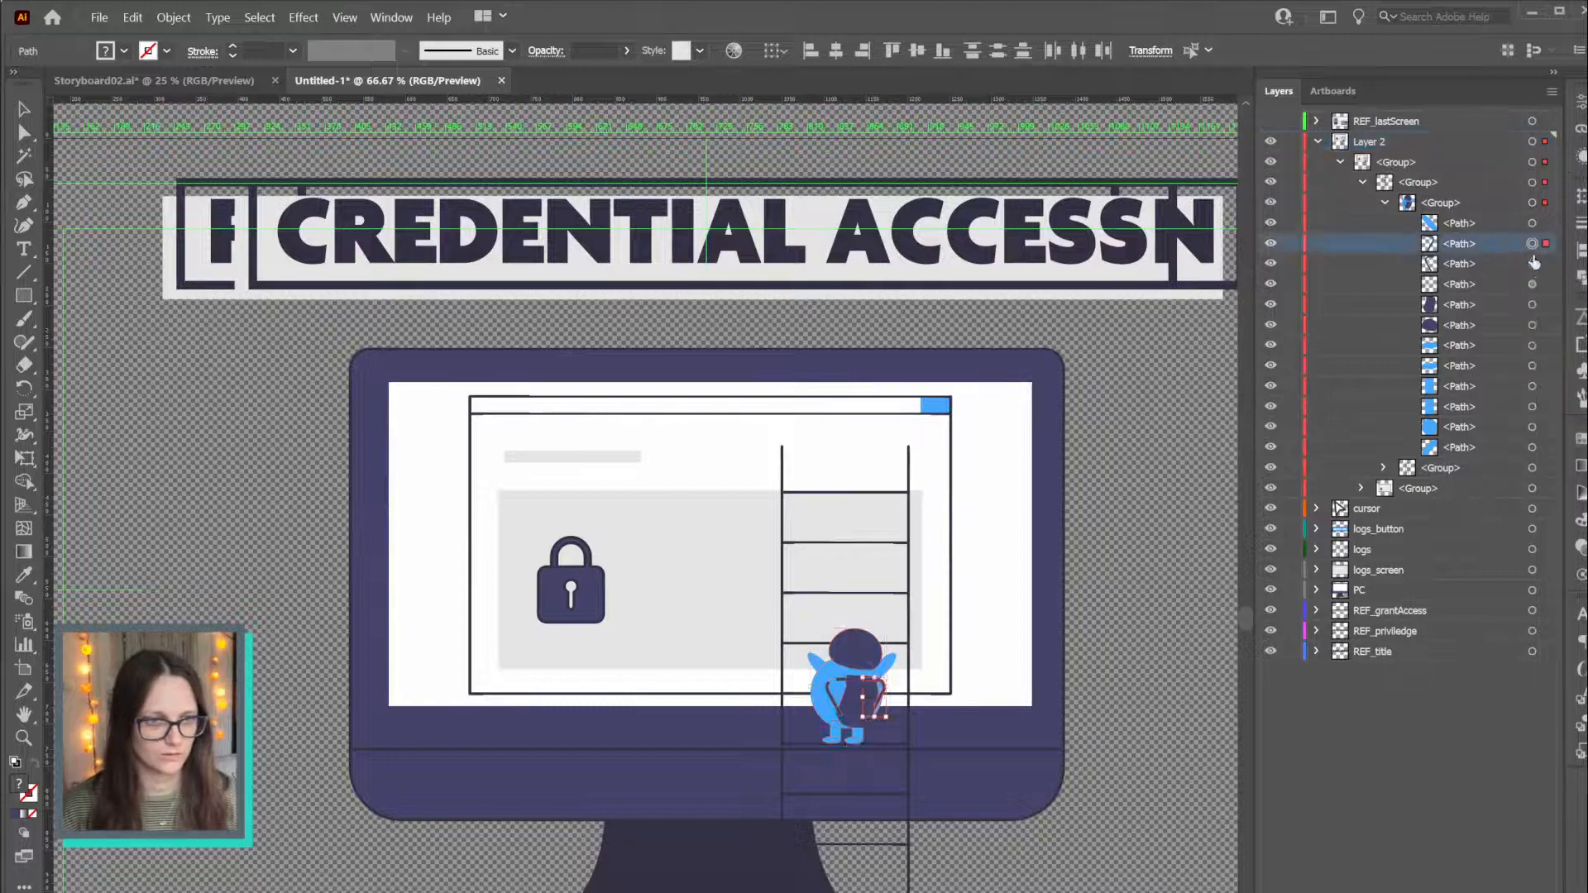
{"action": "left_click", "coordinate": [1532, 263], "text": "shift"}
{"action": "left_click", "coordinate": [1532, 284], "text": "shift"}
{"action": "left_click", "coordinate": [1532, 304], "text": "shift"}
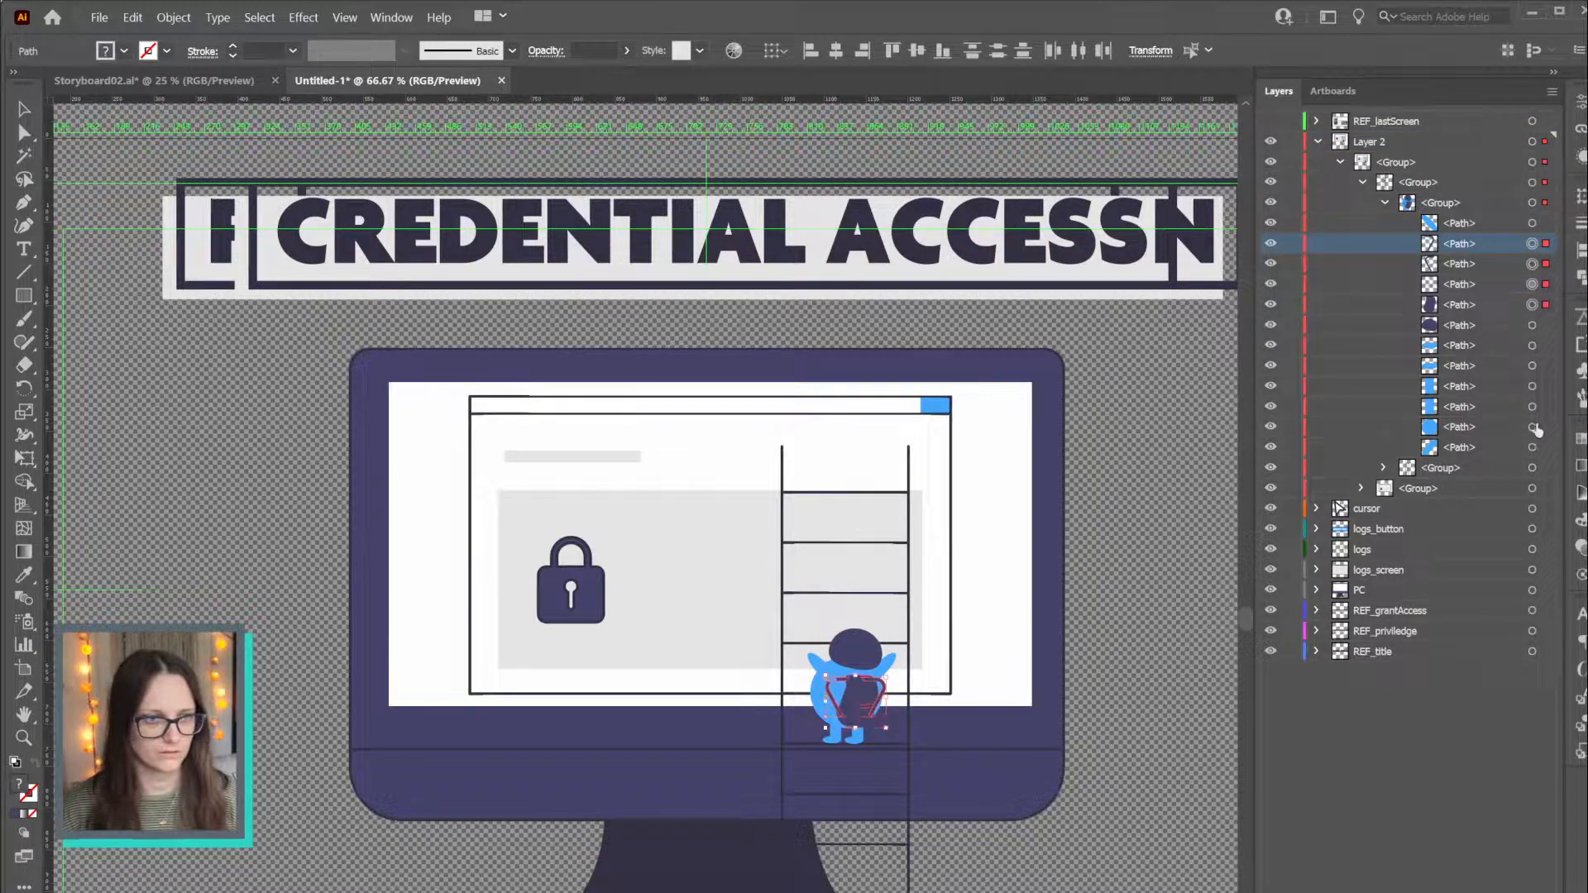
{"action": "left_click", "coordinate": [1535, 428], "text": "shift"}
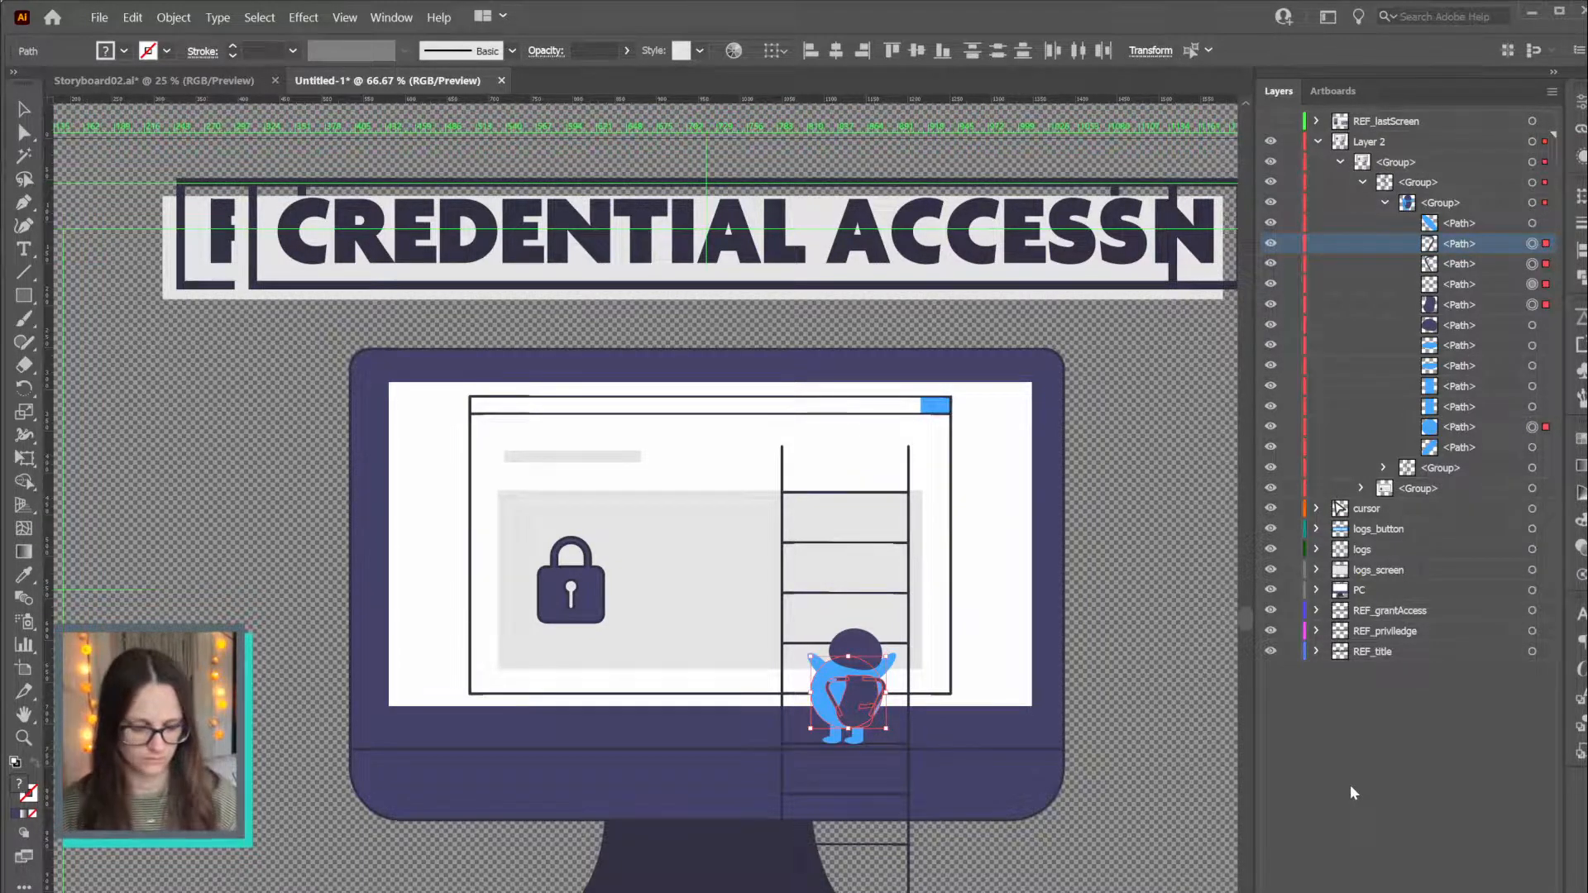
{"action": "key", "text": "ctrl+g"}
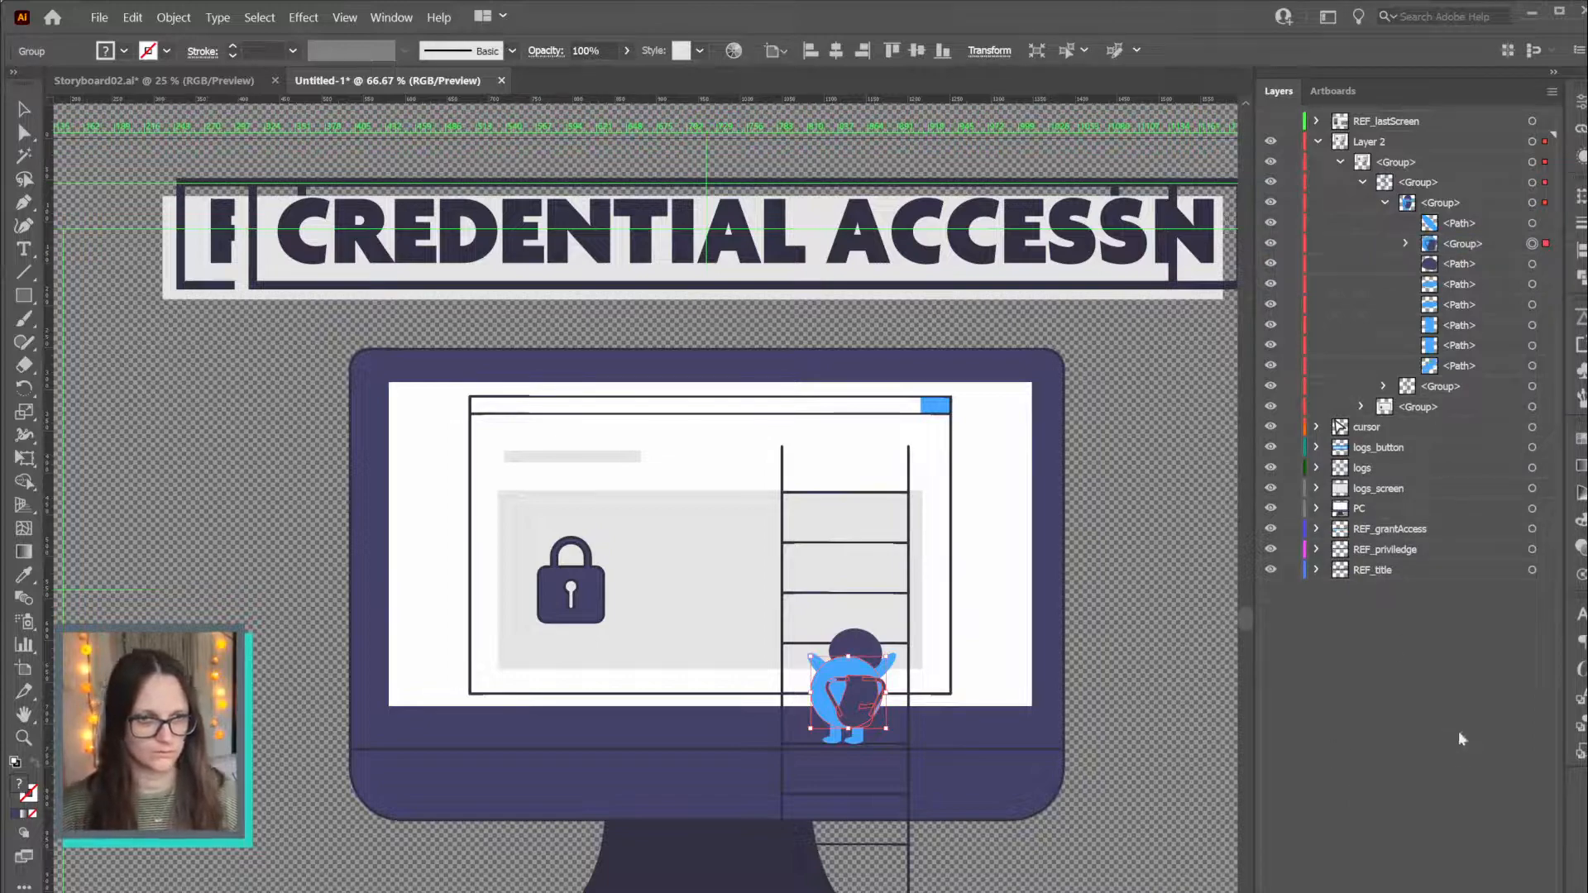
{"action": "left_click", "coordinate": [818, 672]}
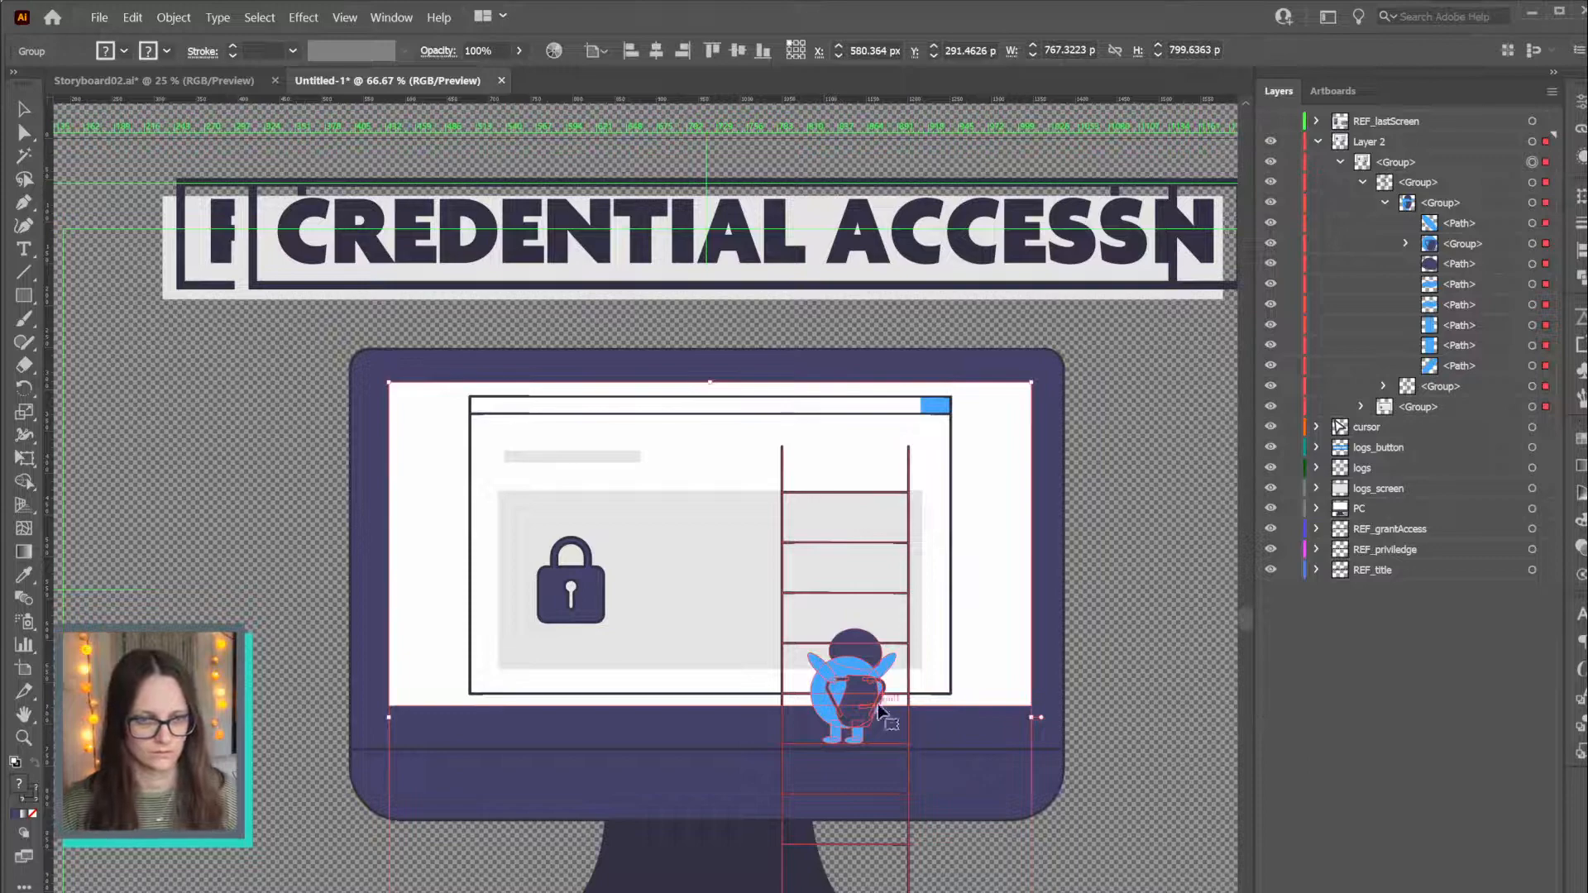
Move the climbing character's right arm slightly outward from the body
{"action": "key", "text": "a"}
{"action": "left_click", "coordinate": [973, 710]}
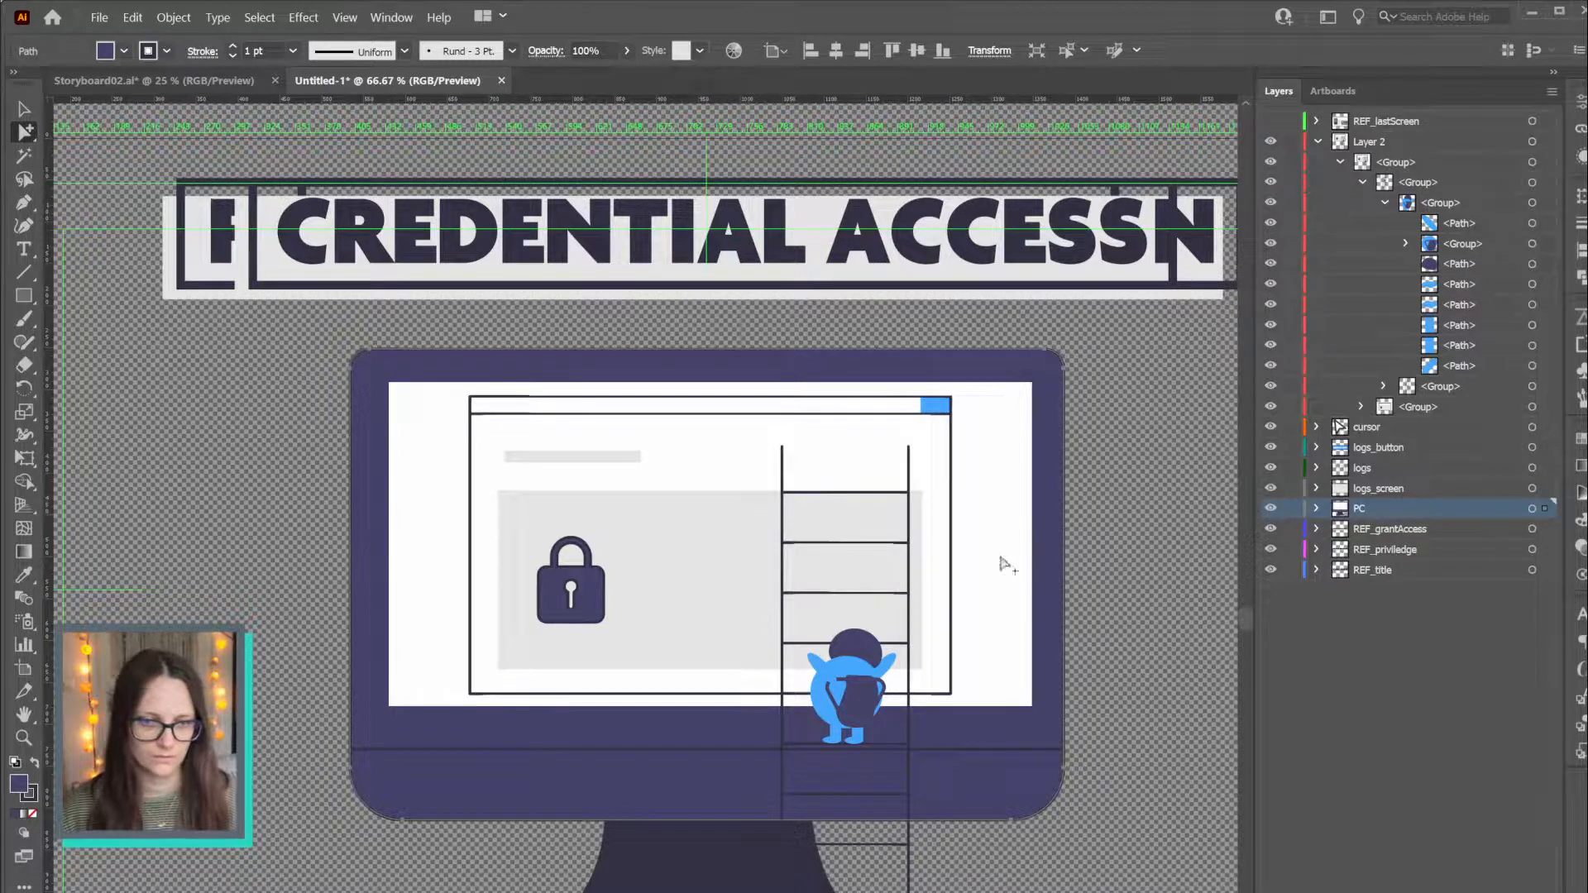
{"action": "left_click_drag", "start_coordinate": [891, 672], "coordinate": [898, 674]}
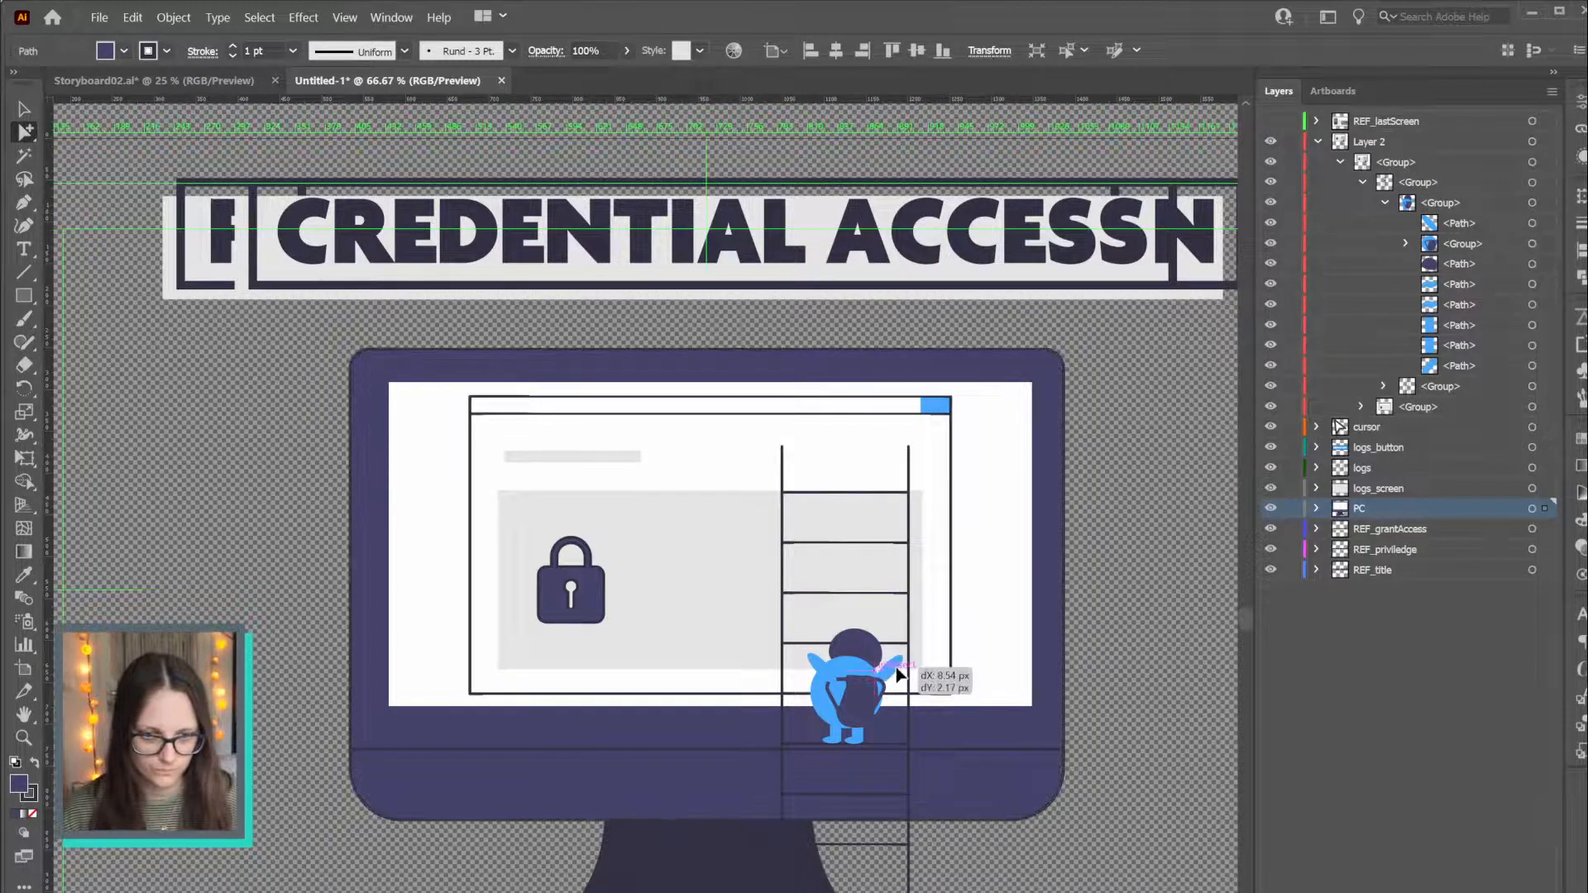
{"action": "left_click", "coordinate": [899, 675]}
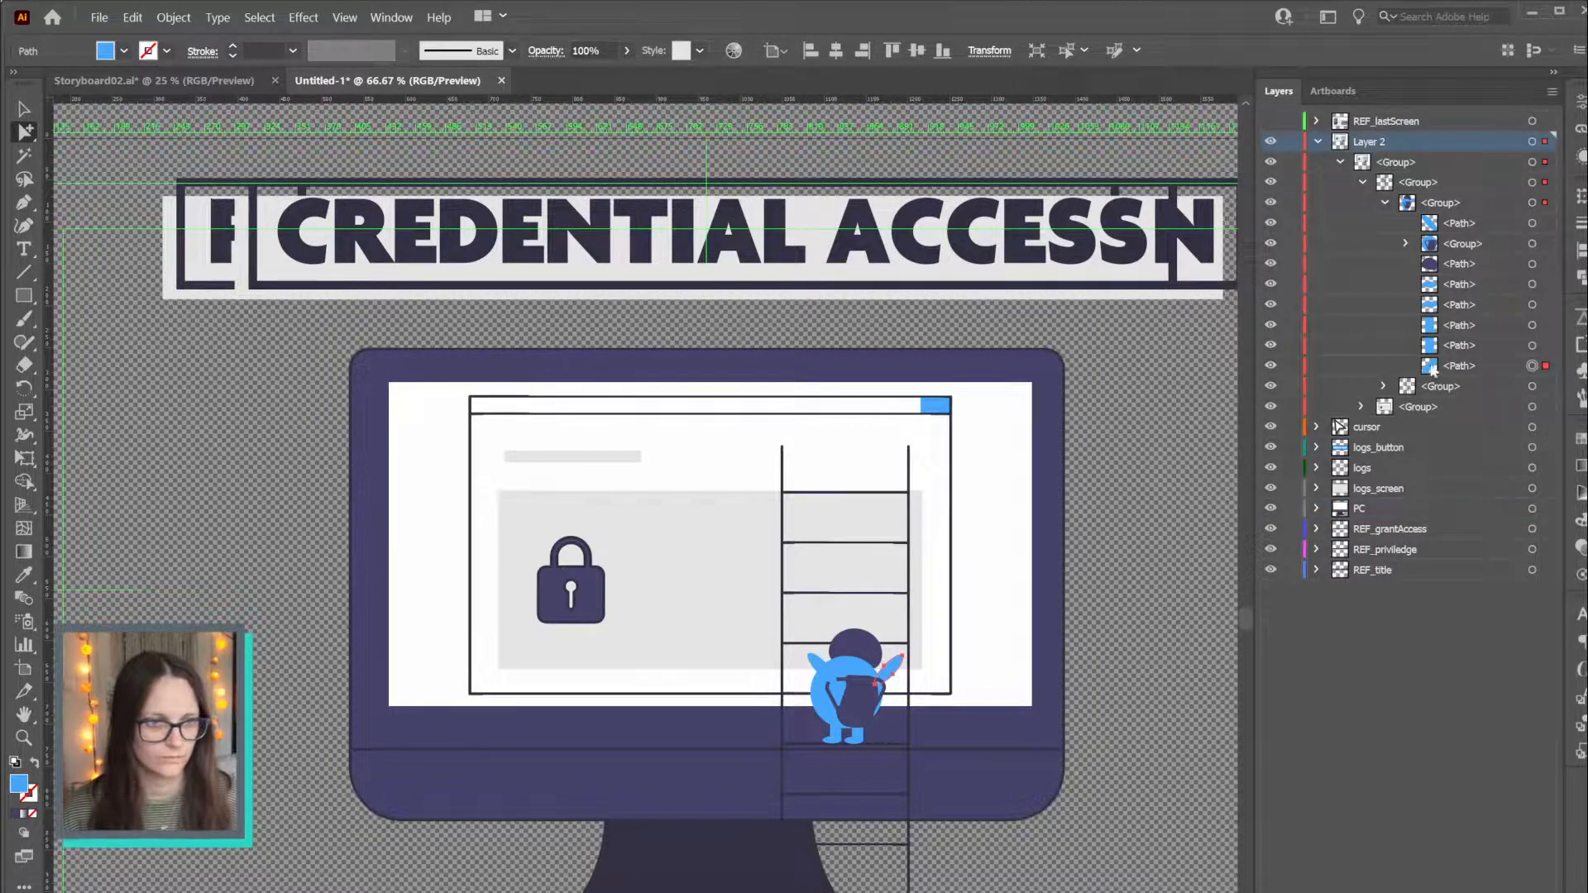
{"action": "left_click_drag", "start_coordinate": [1434, 369], "coordinate": [1440, 217]}
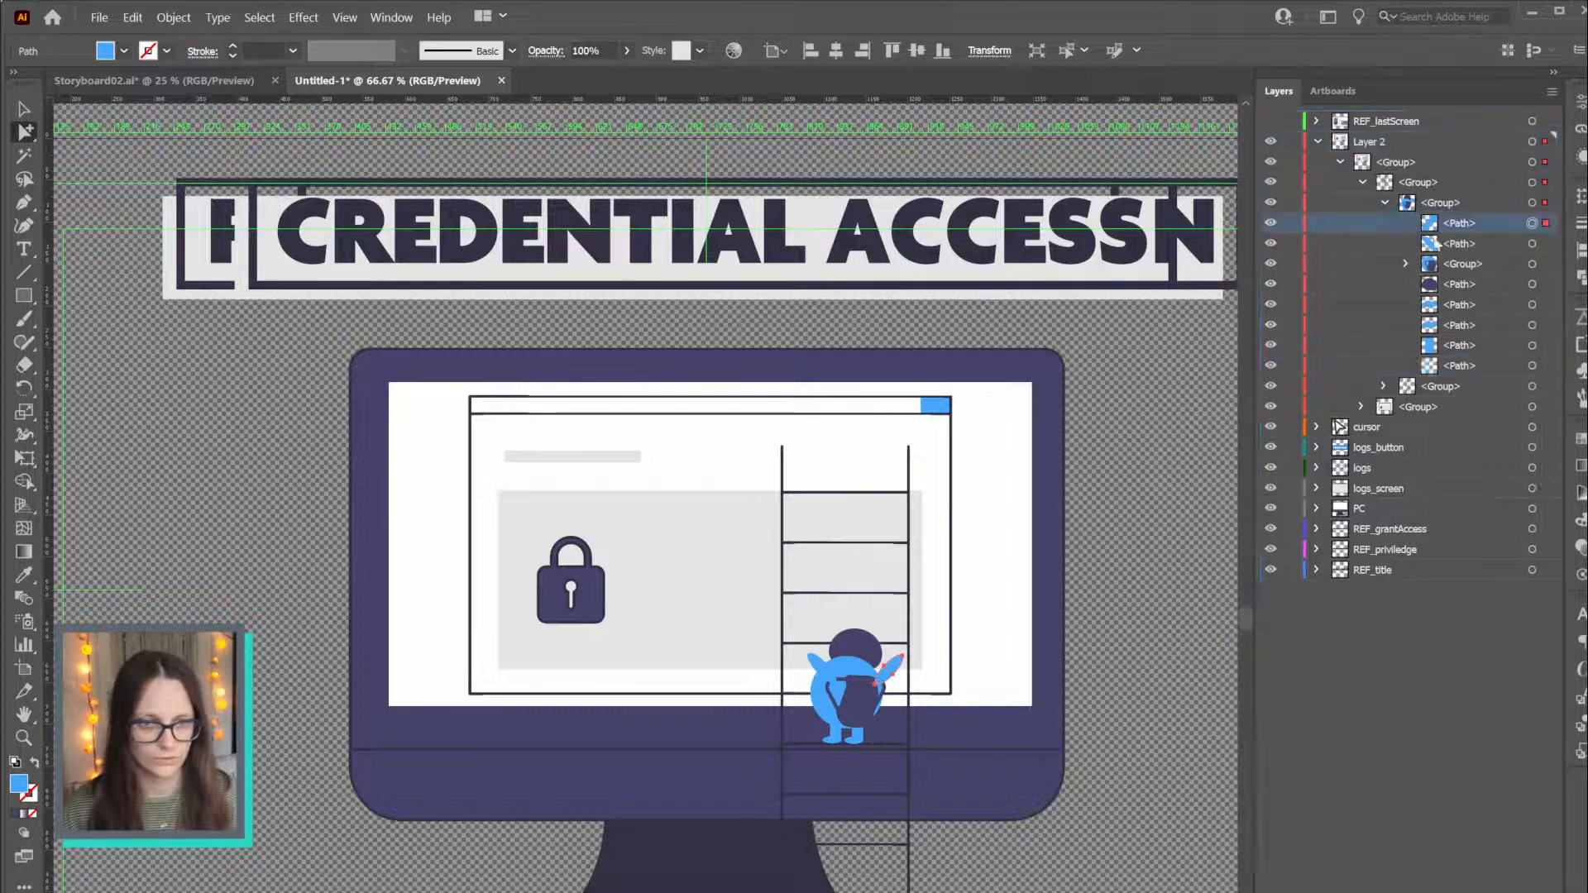
{"action": "left_click", "coordinate": [1086, 756]}
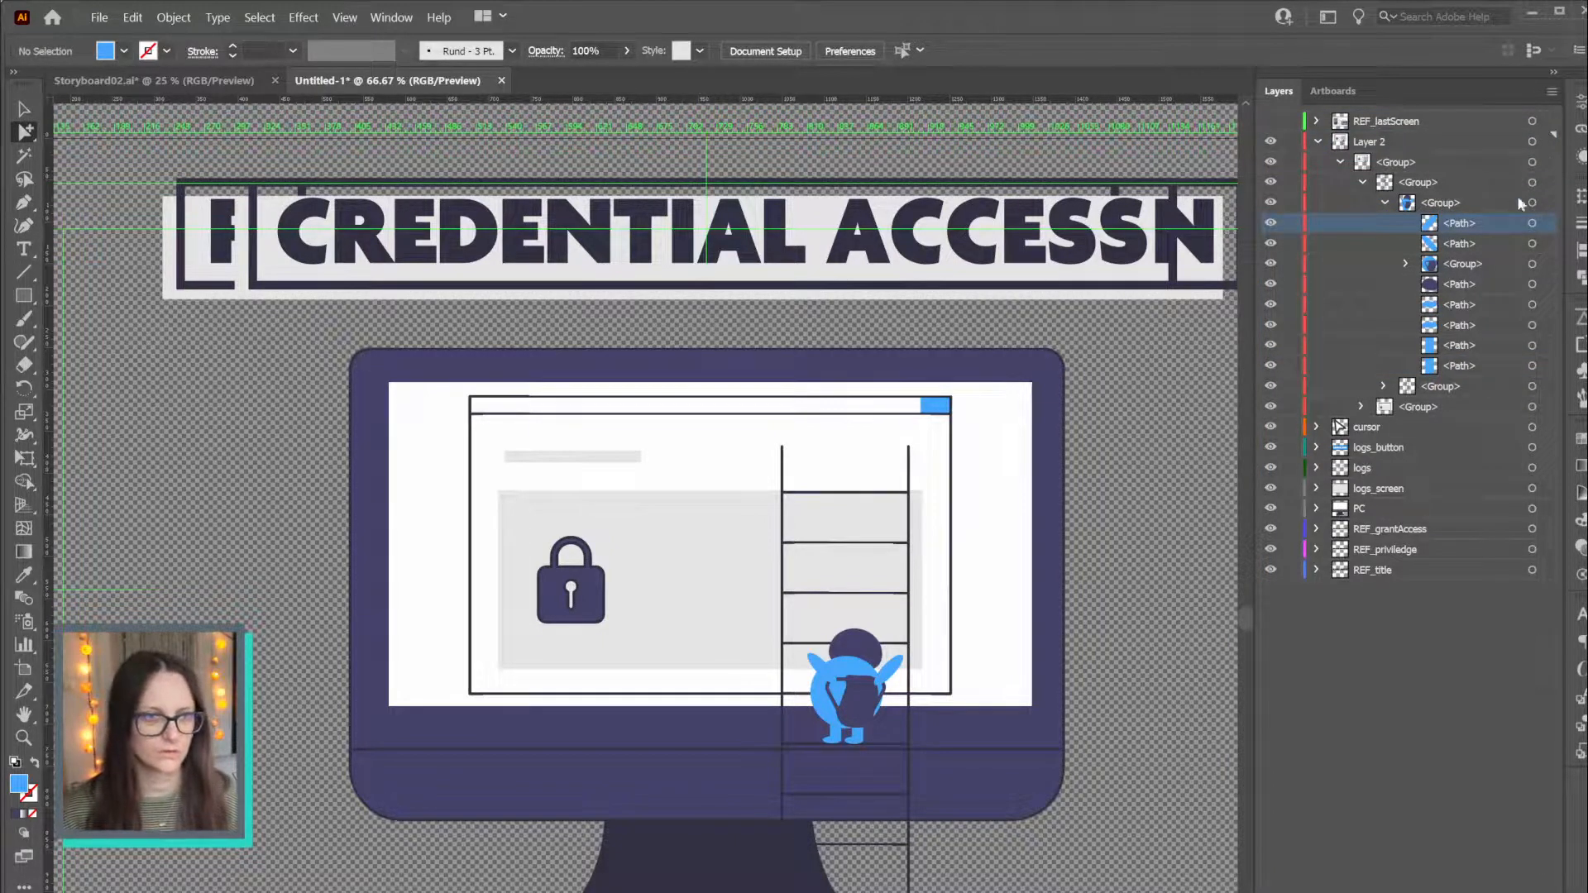
{"action": "key", "text": "ctrl+z"}
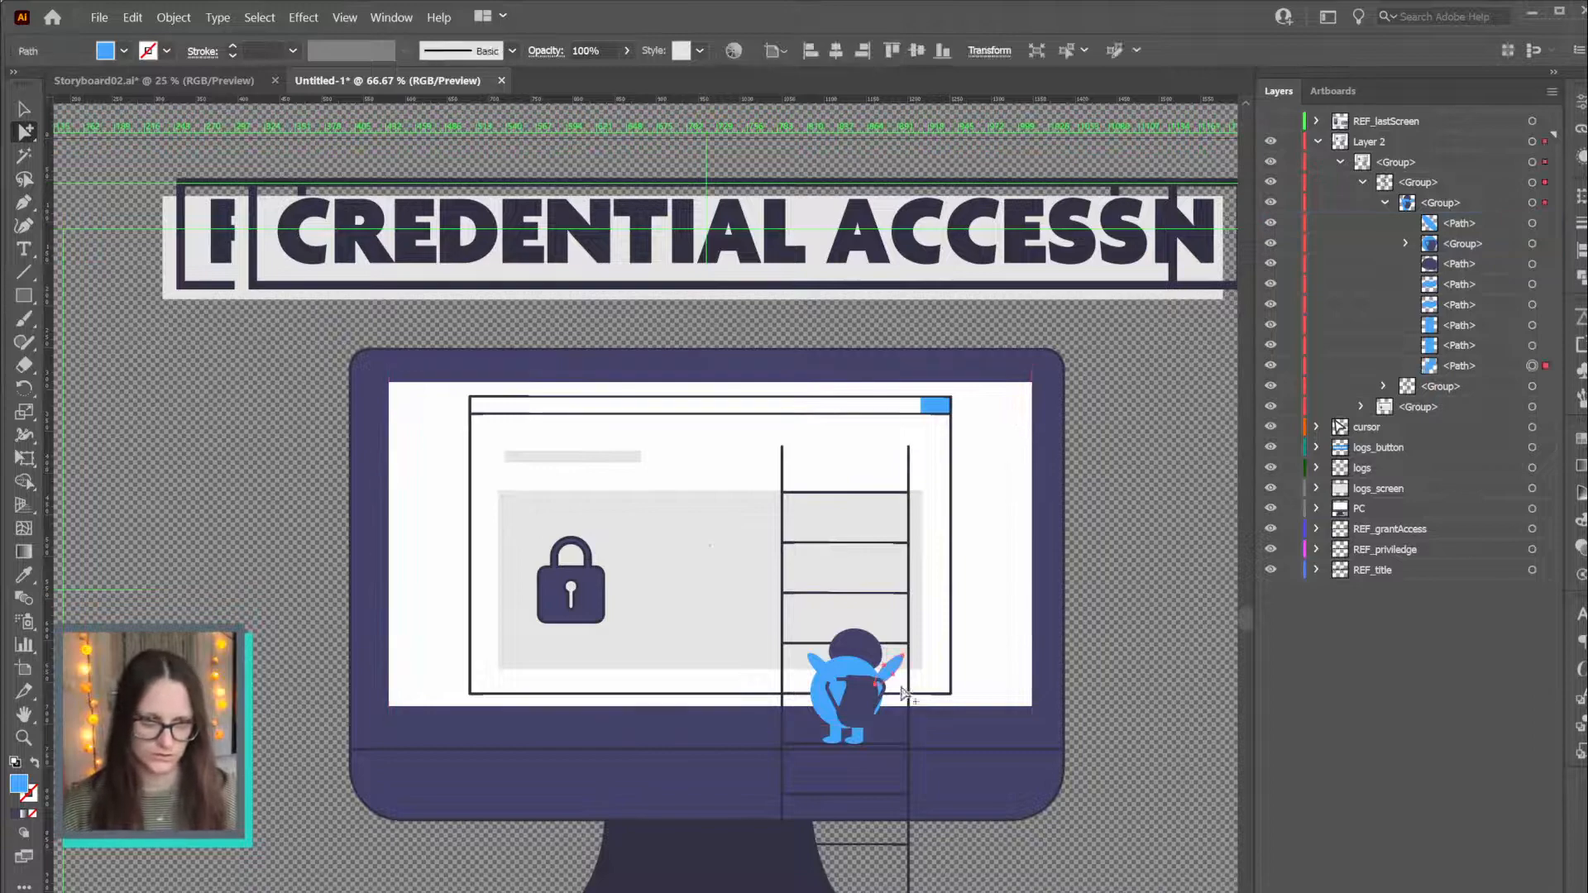
Nudge the character's right arm slightly and move its path to the front of the character group
{"action": "scroll", "coordinate": [857, 676], "scroll_direction": "up", "scroll_amount": 1}
{"action": "scroll", "coordinate": [859, 677], "scroll_direction": "up", "scroll_amount": 1}
{"action": "left_click_drag", "start_coordinate": [933, 673], "coordinate": [939, 681]}
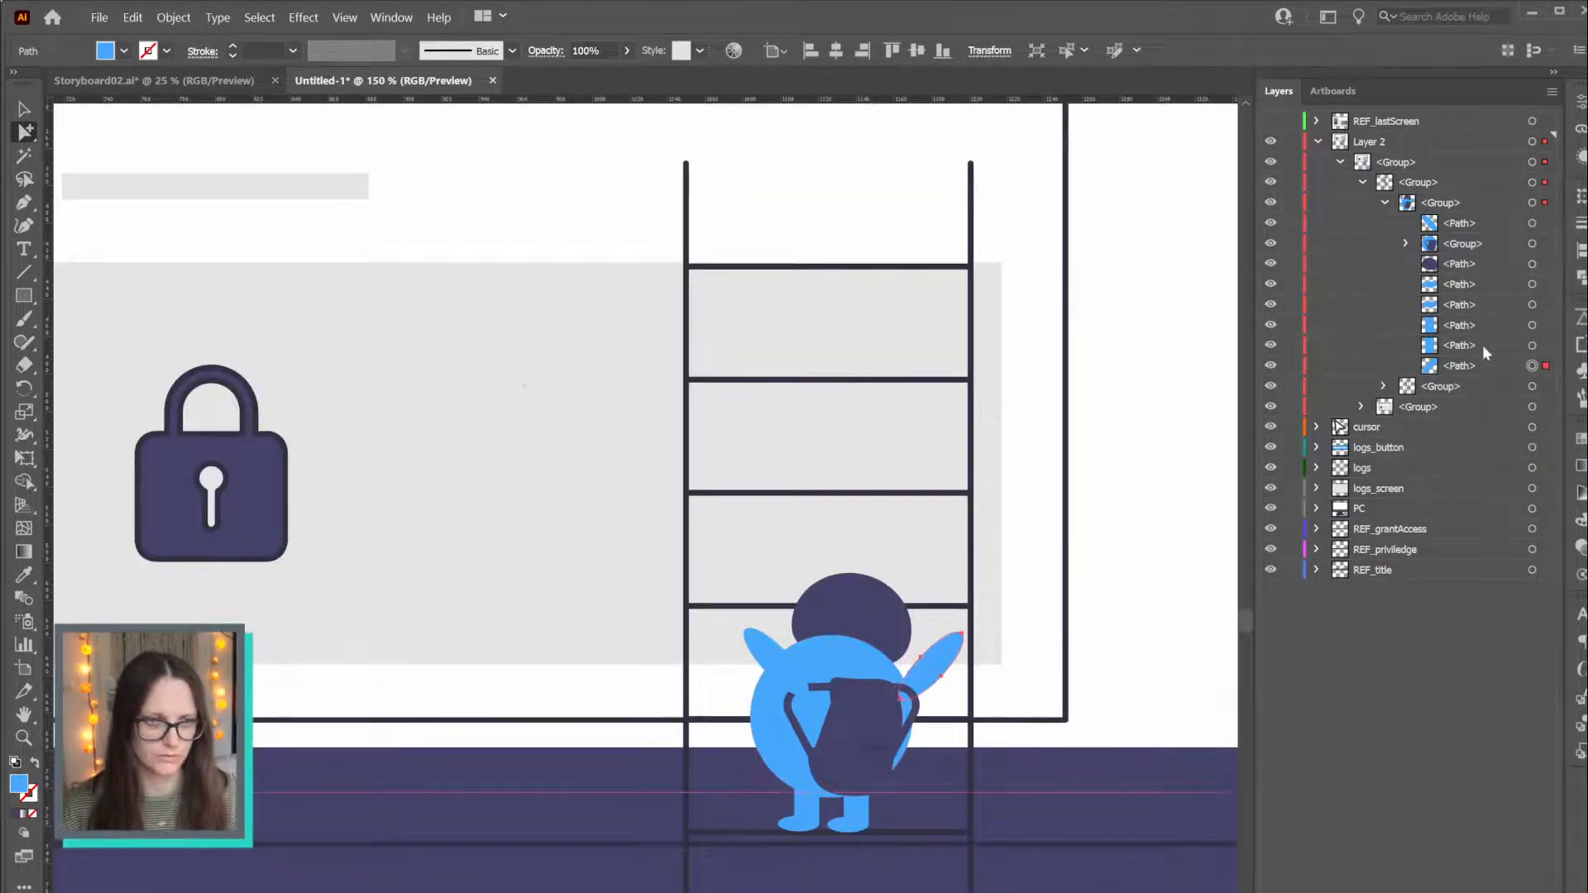
{"action": "left_click_drag", "start_coordinate": [1473, 346], "coordinate": [1458, 220]}
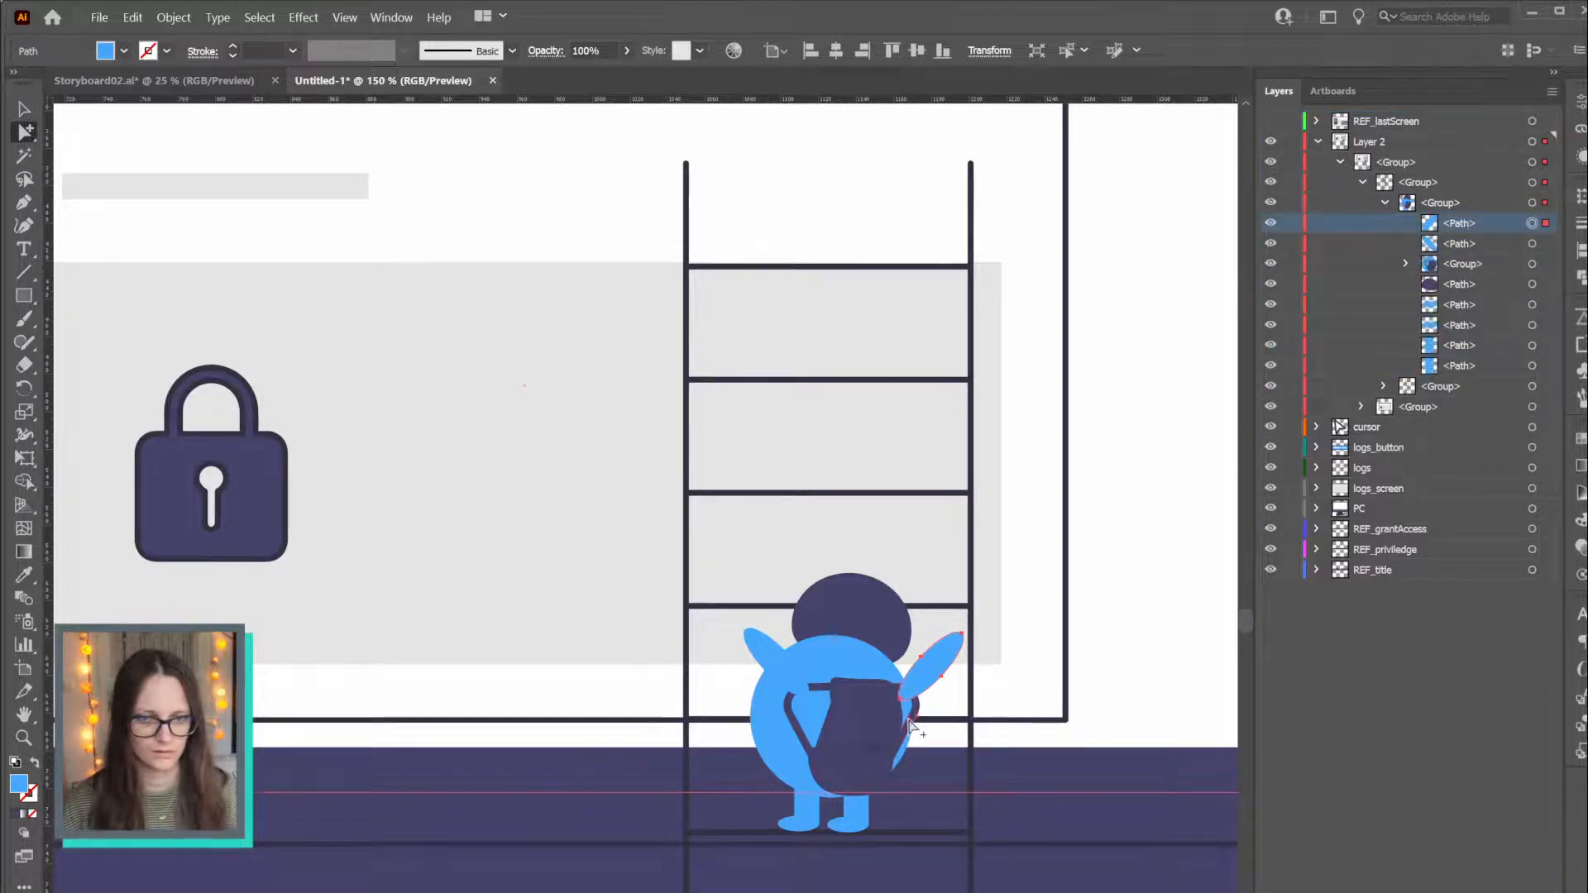
{"action": "left_click", "coordinate": [1048, 704]}
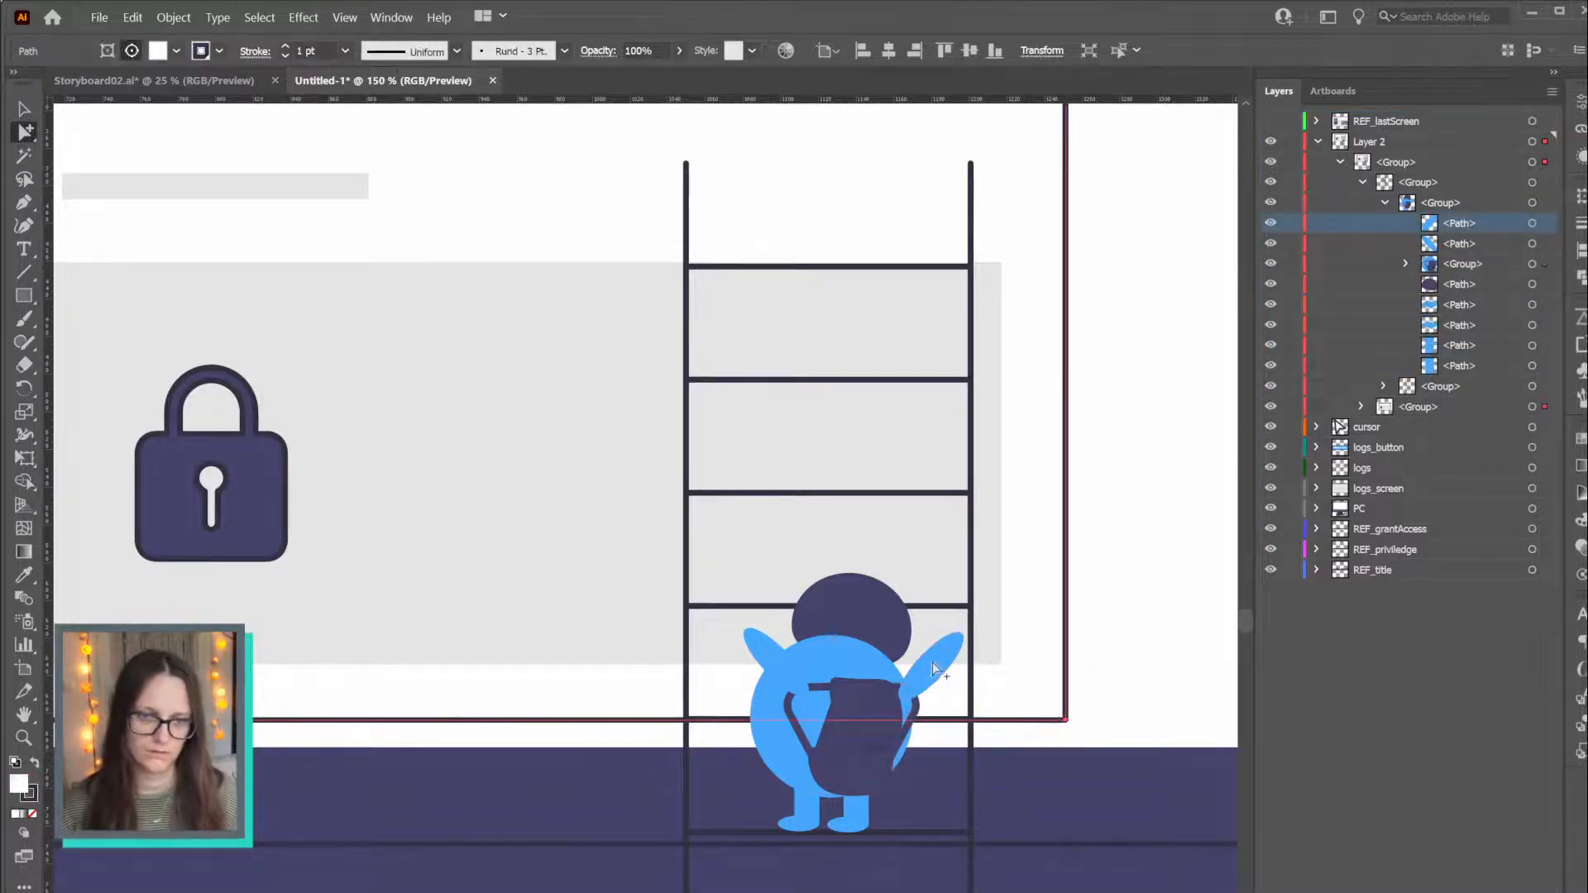
Shift both of the character's arms slightly away from the body
{"action": "left_click_drag", "start_coordinate": [940, 670], "coordinate": [943, 669]}
{"action": "left_click_drag", "start_coordinate": [769, 676], "coordinate": [764, 678]}
{"action": "left_click", "coordinate": [1036, 703]}
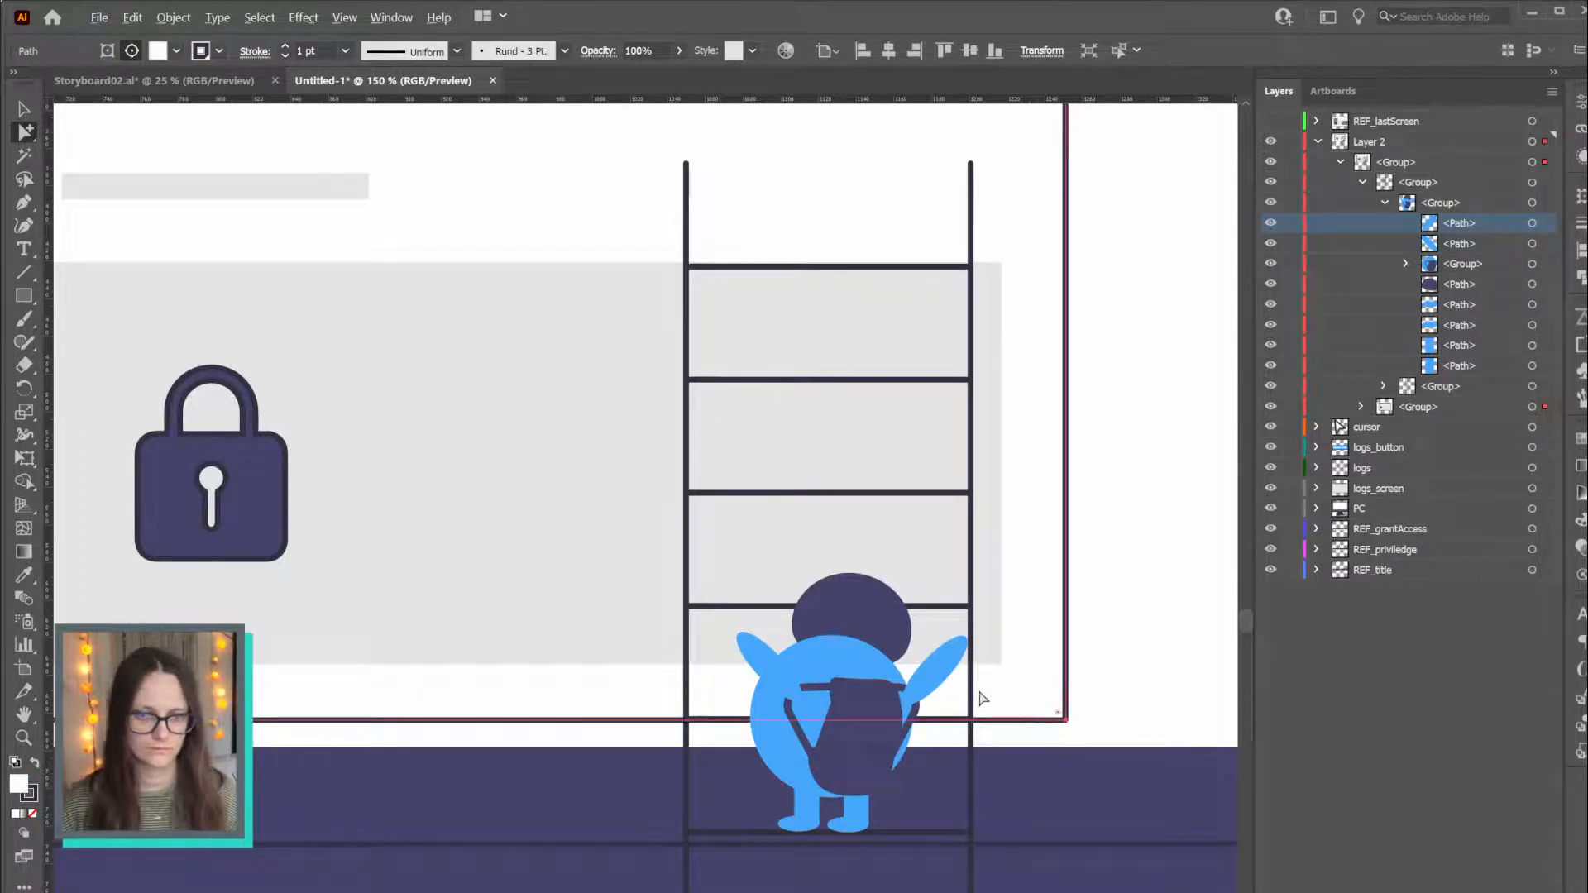
Create a new layer above Layer 2 and move the whole character group into it
{"action": "scroll", "coordinate": [983, 699], "scroll_direction": "down", "scroll_amount": 3}
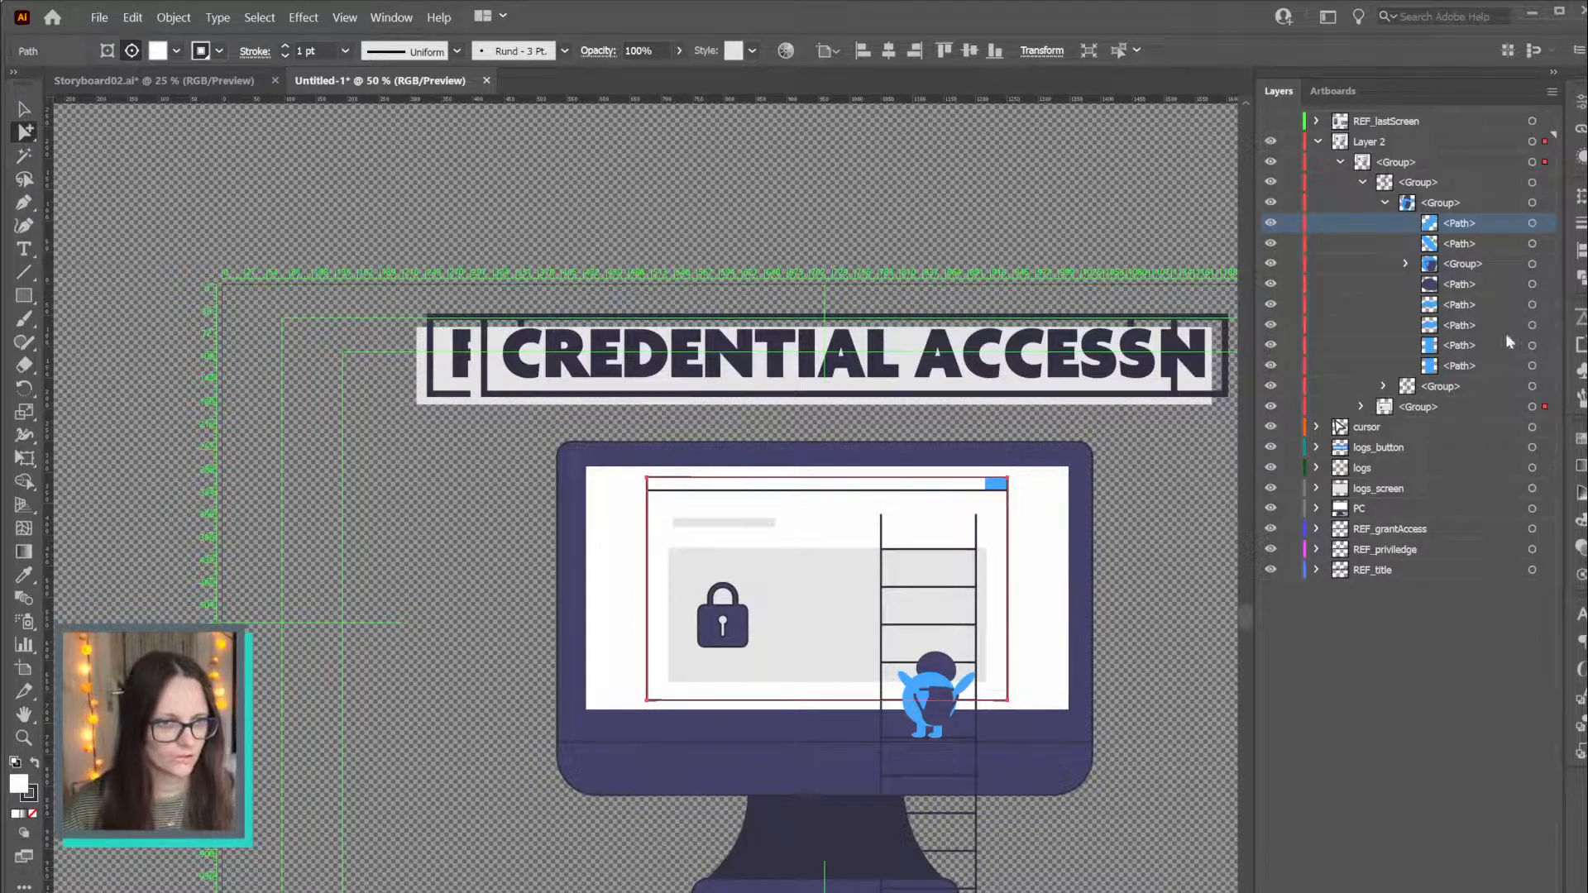
{"action": "left_click", "coordinate": [1444, 203]}
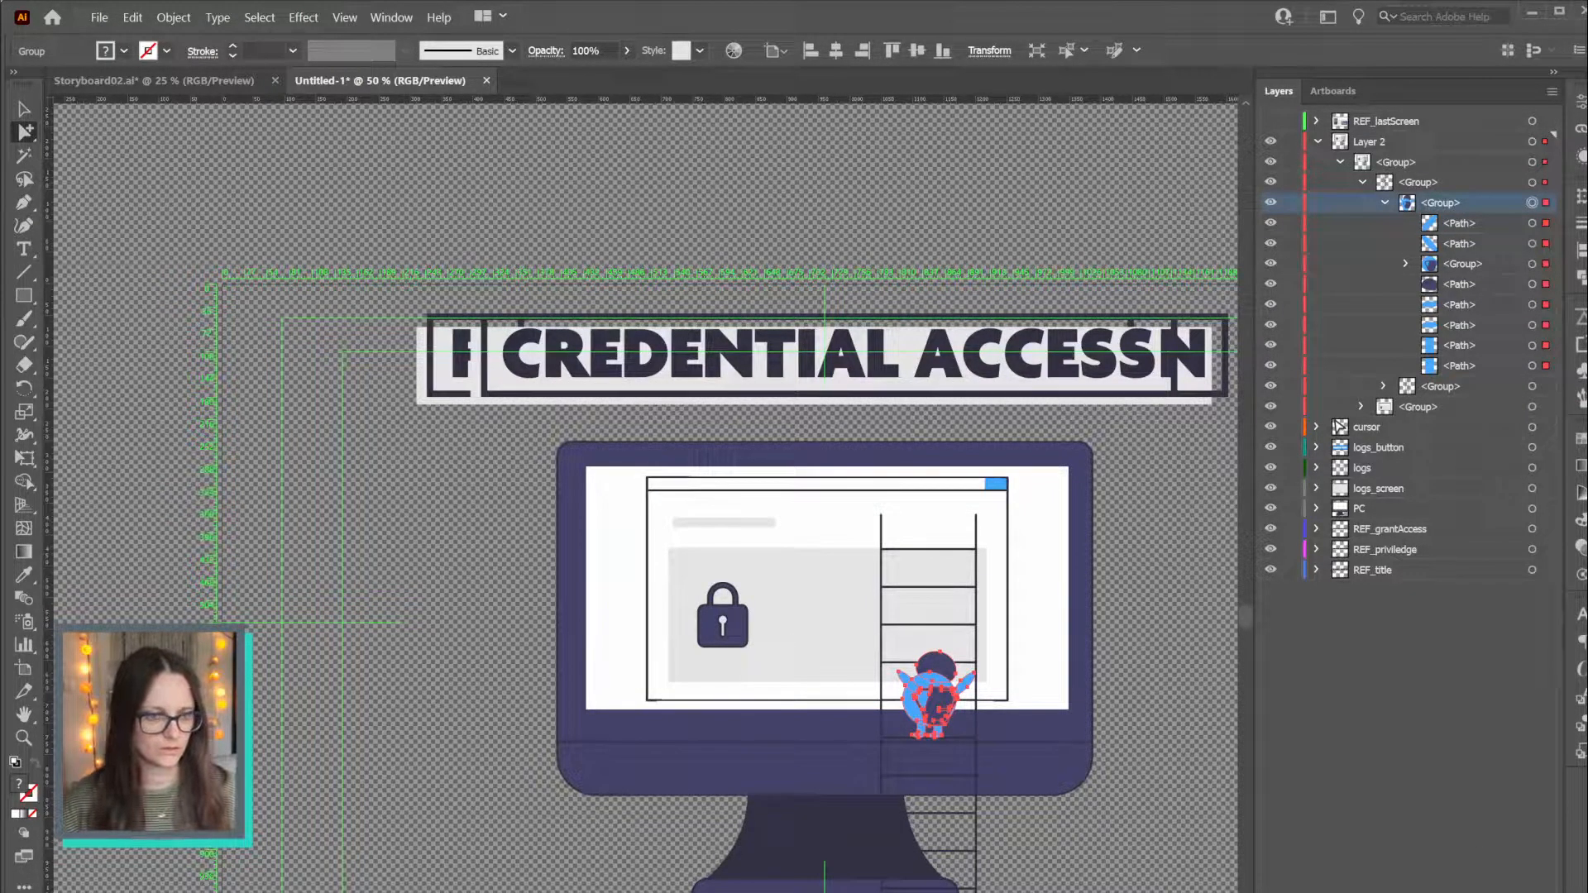
{"action": "key", "text": "ctrl+l"}
{"action": "left_click_drag", "start_coordinate": [1444, 231], "coordinate": [1422, 139]}
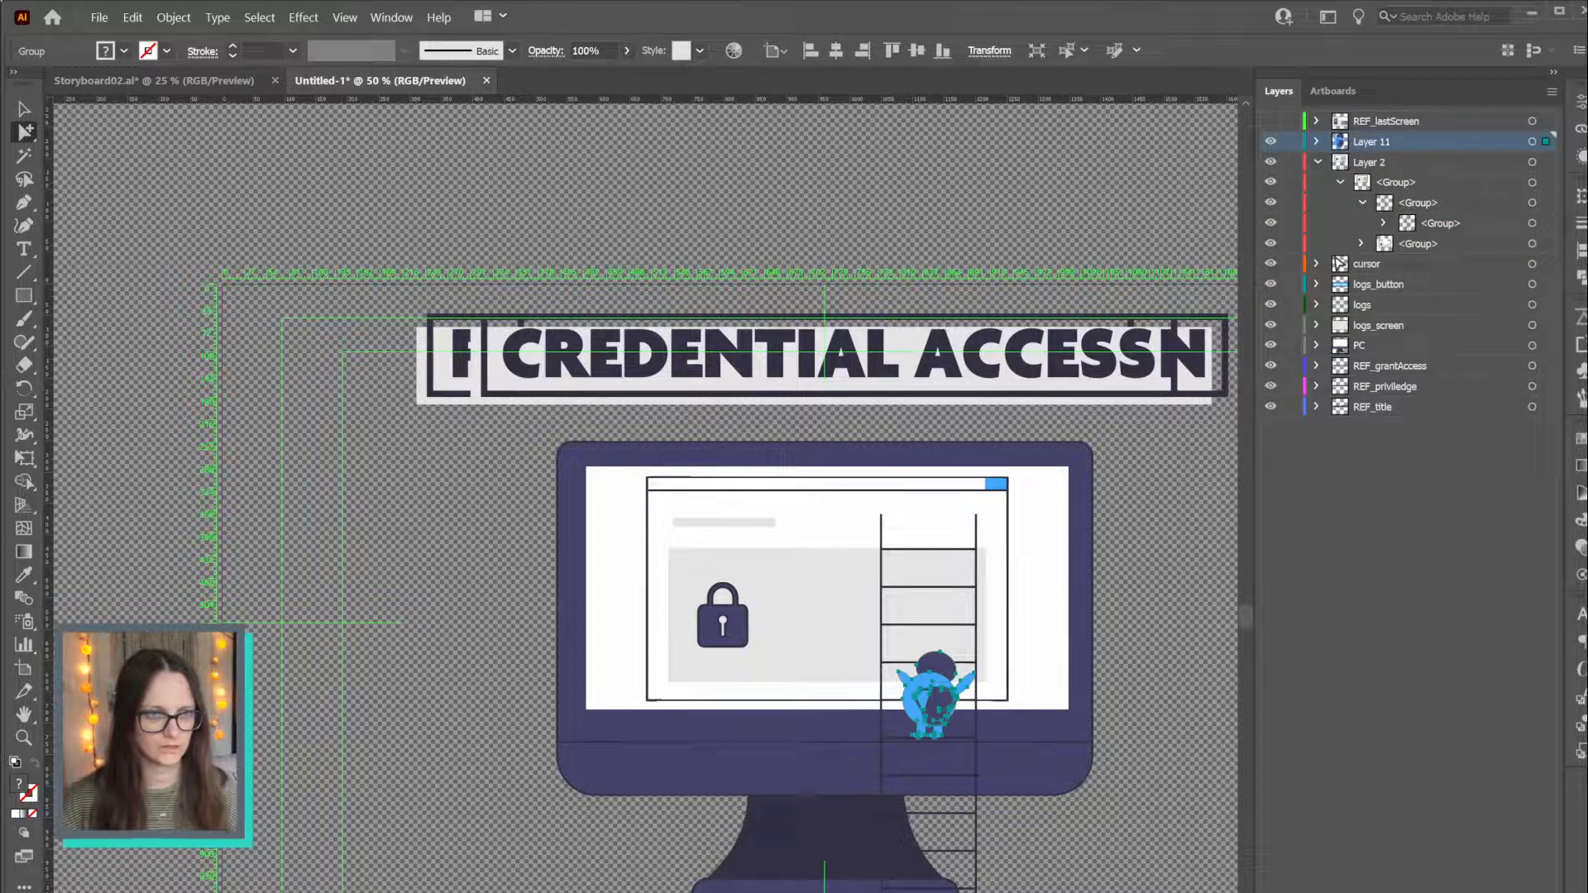
Identify the ladder group inside Layer 2 and move it into a new layer directly above Layer 2
{"action": "left_click", "coordinate": [1384, 222]}
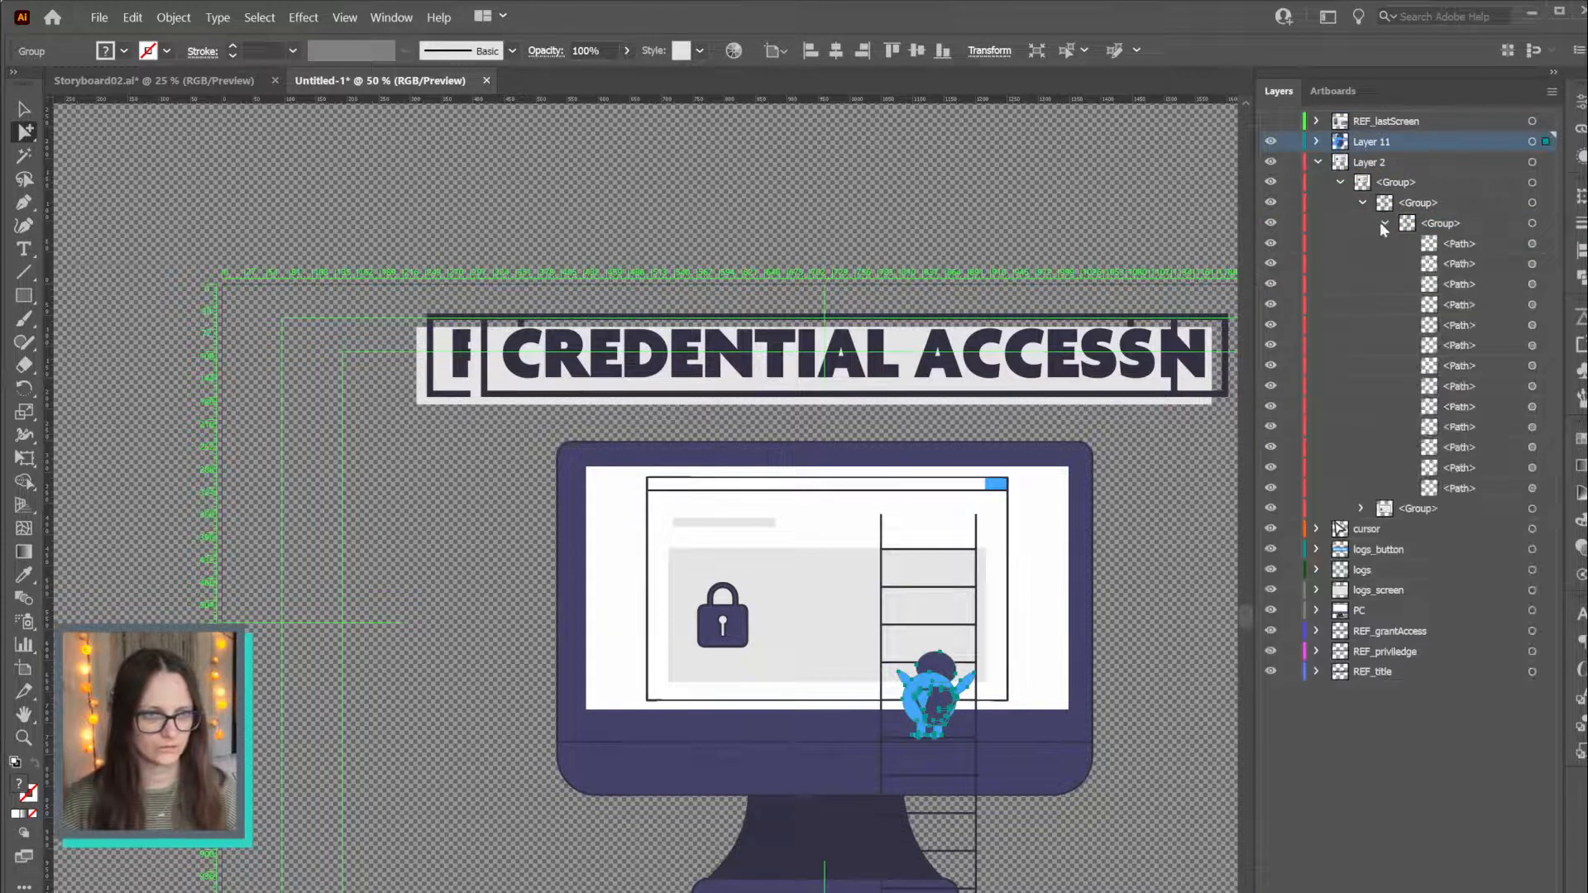
{"action": "left_click", "coordinate": [1535, 243]}
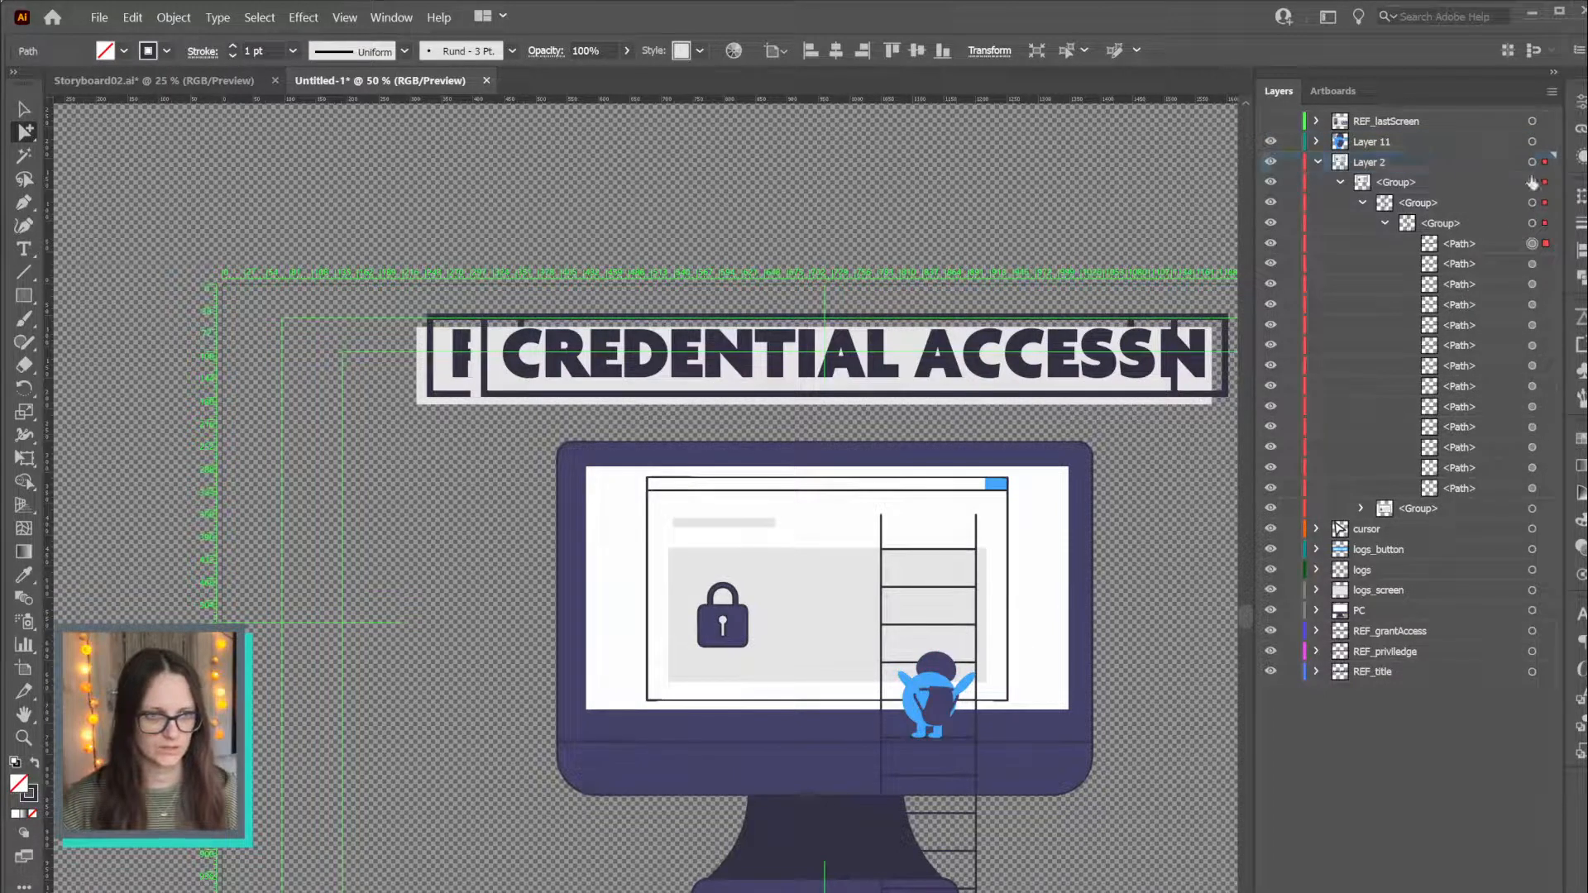
{"action": "left_click", "coordinate": [1533, 223]}
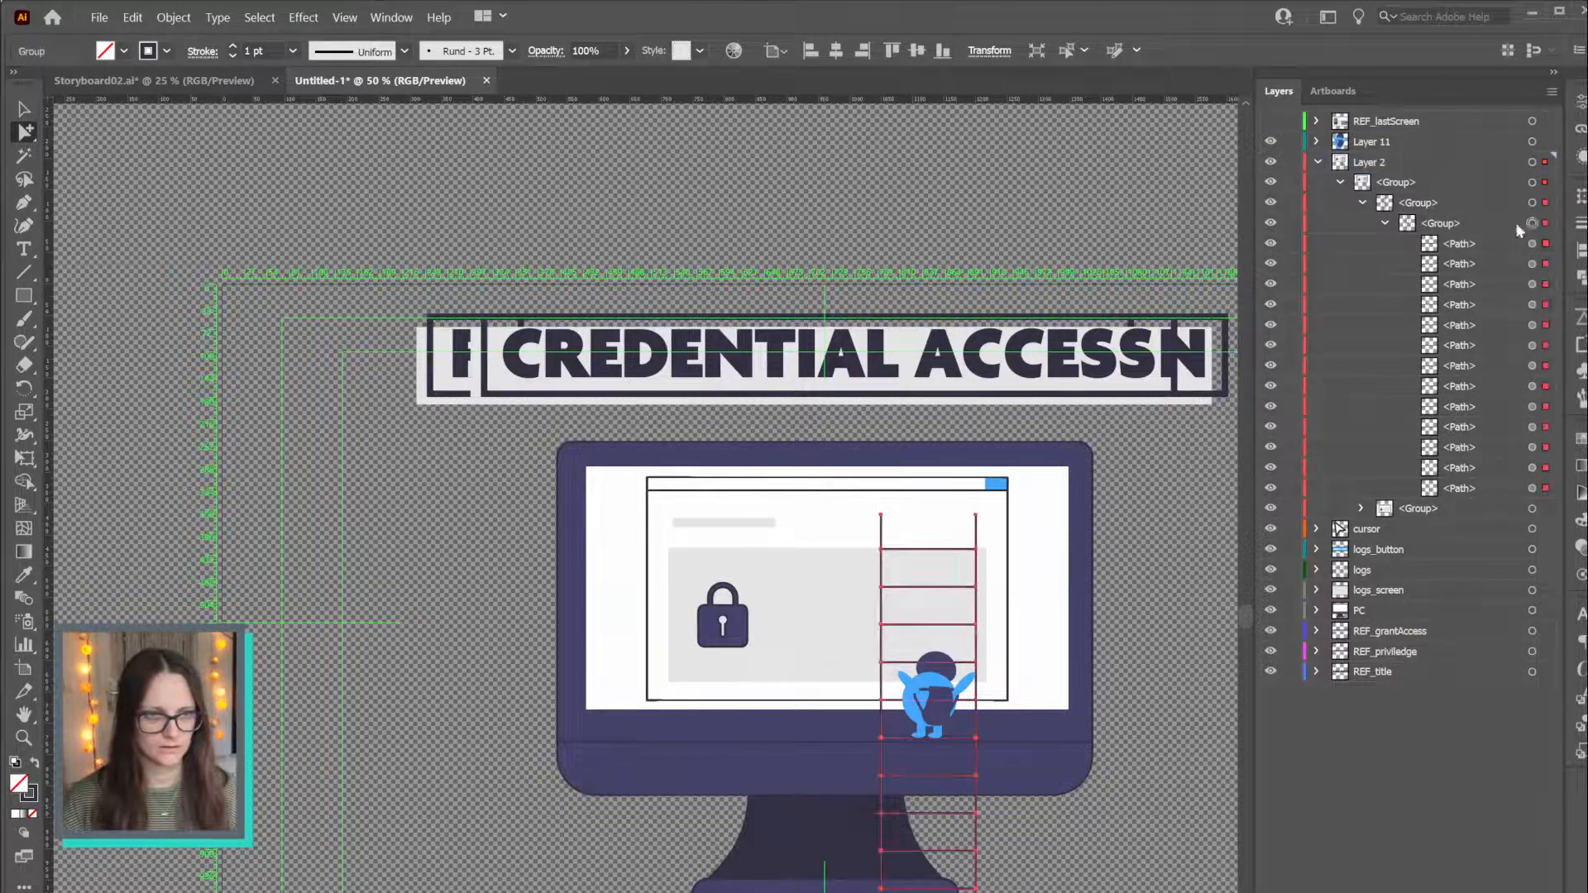
{"action": "left_click", "coordinate": [1385, 223]}
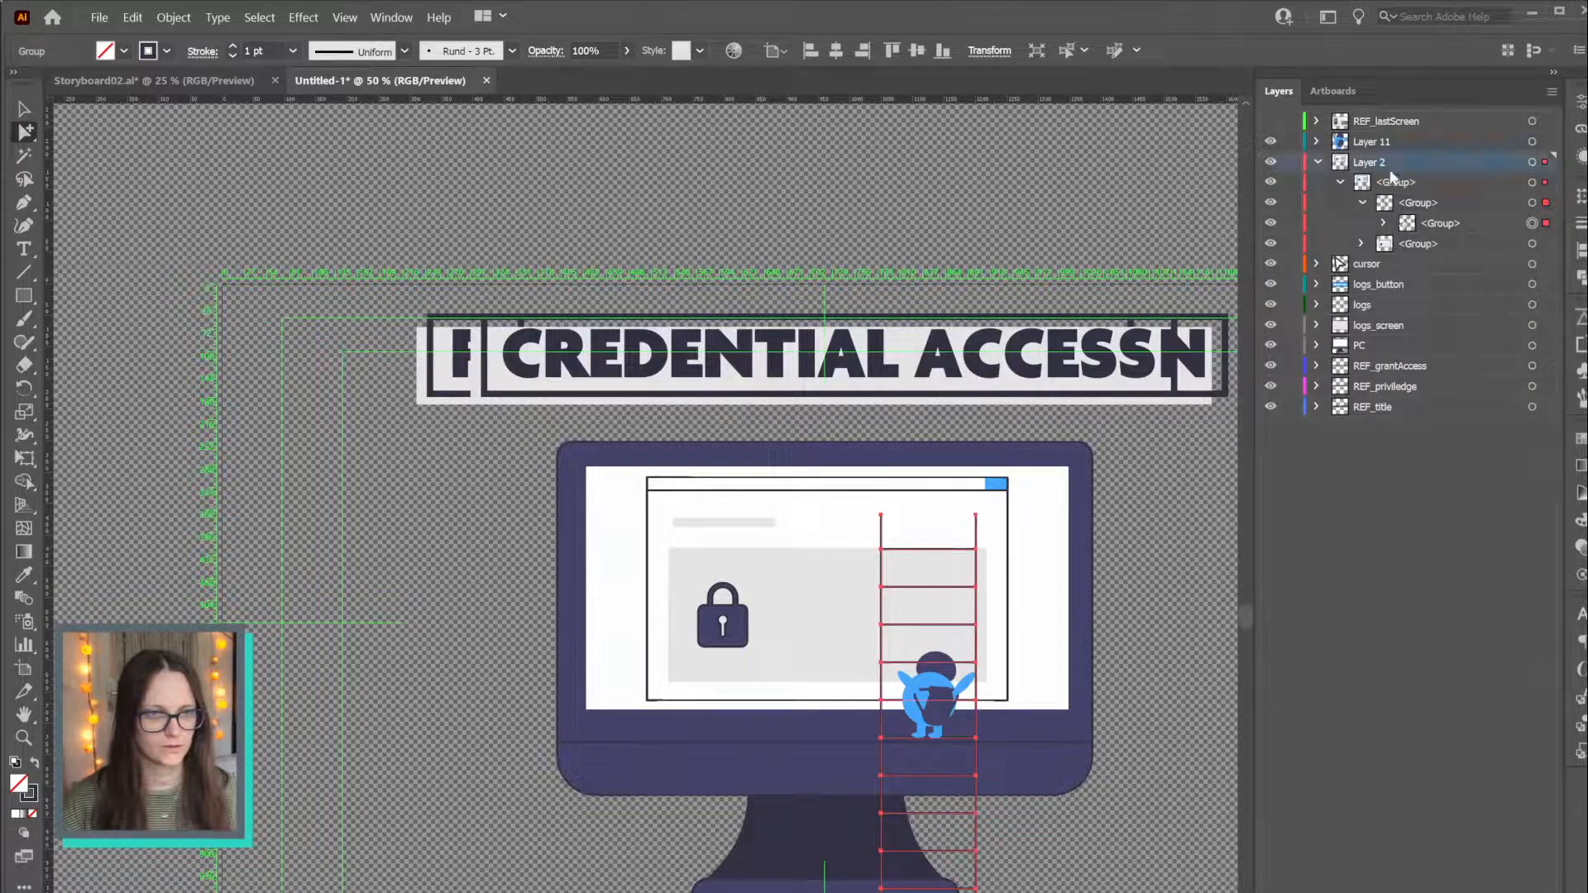
{"action": "left_click", "coordinate": [1513, 892]}
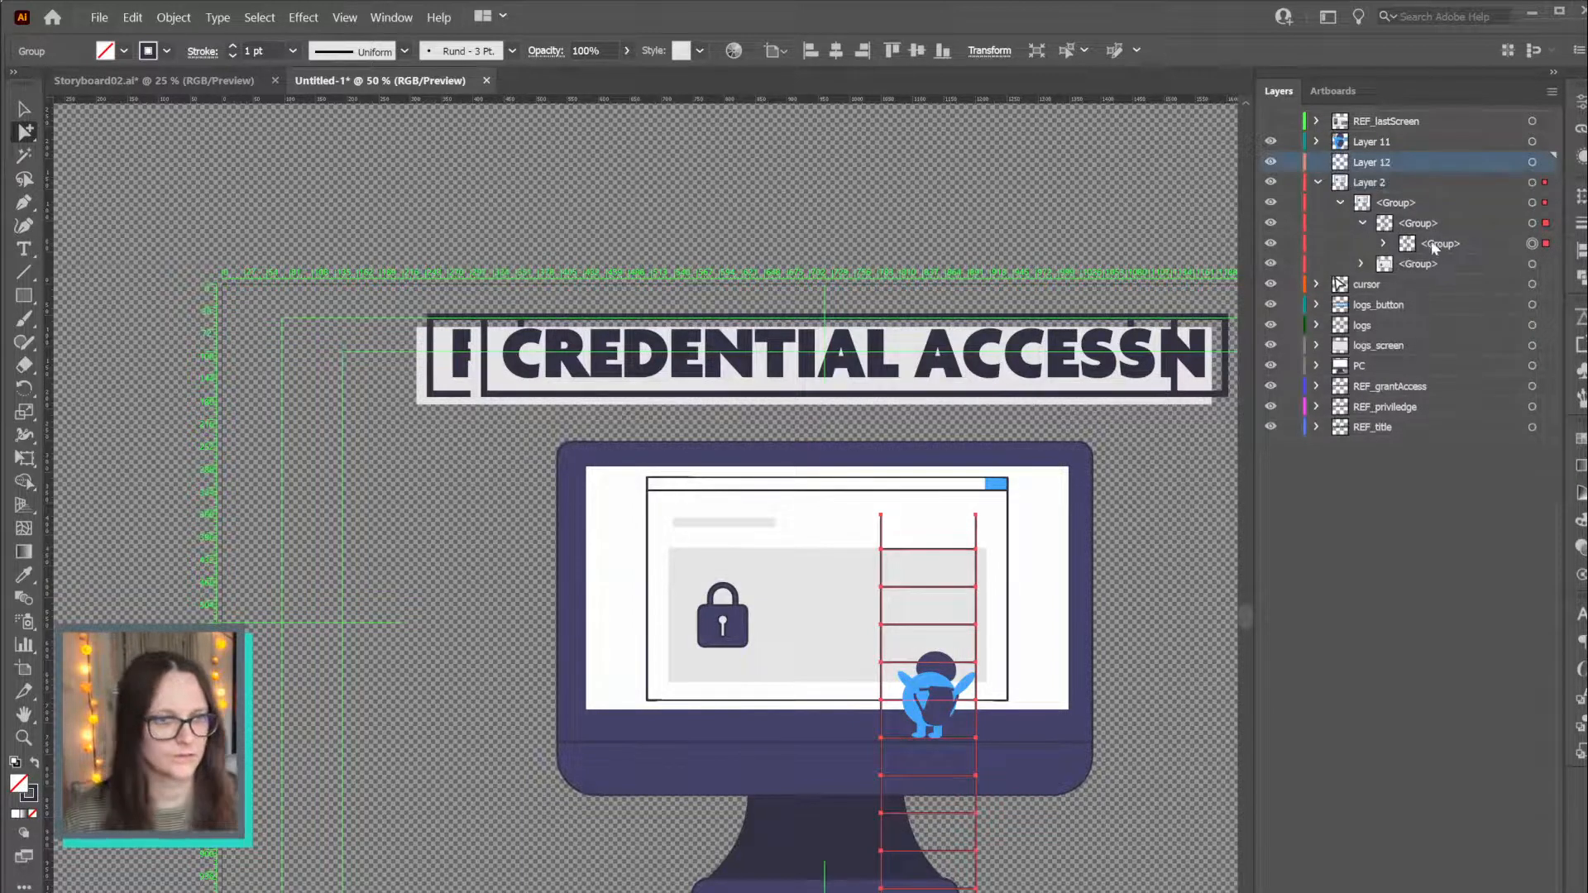
{"action": "left_click_drag", "start_coordinate": [1438, 245], "coordinate": [1398, 161]}
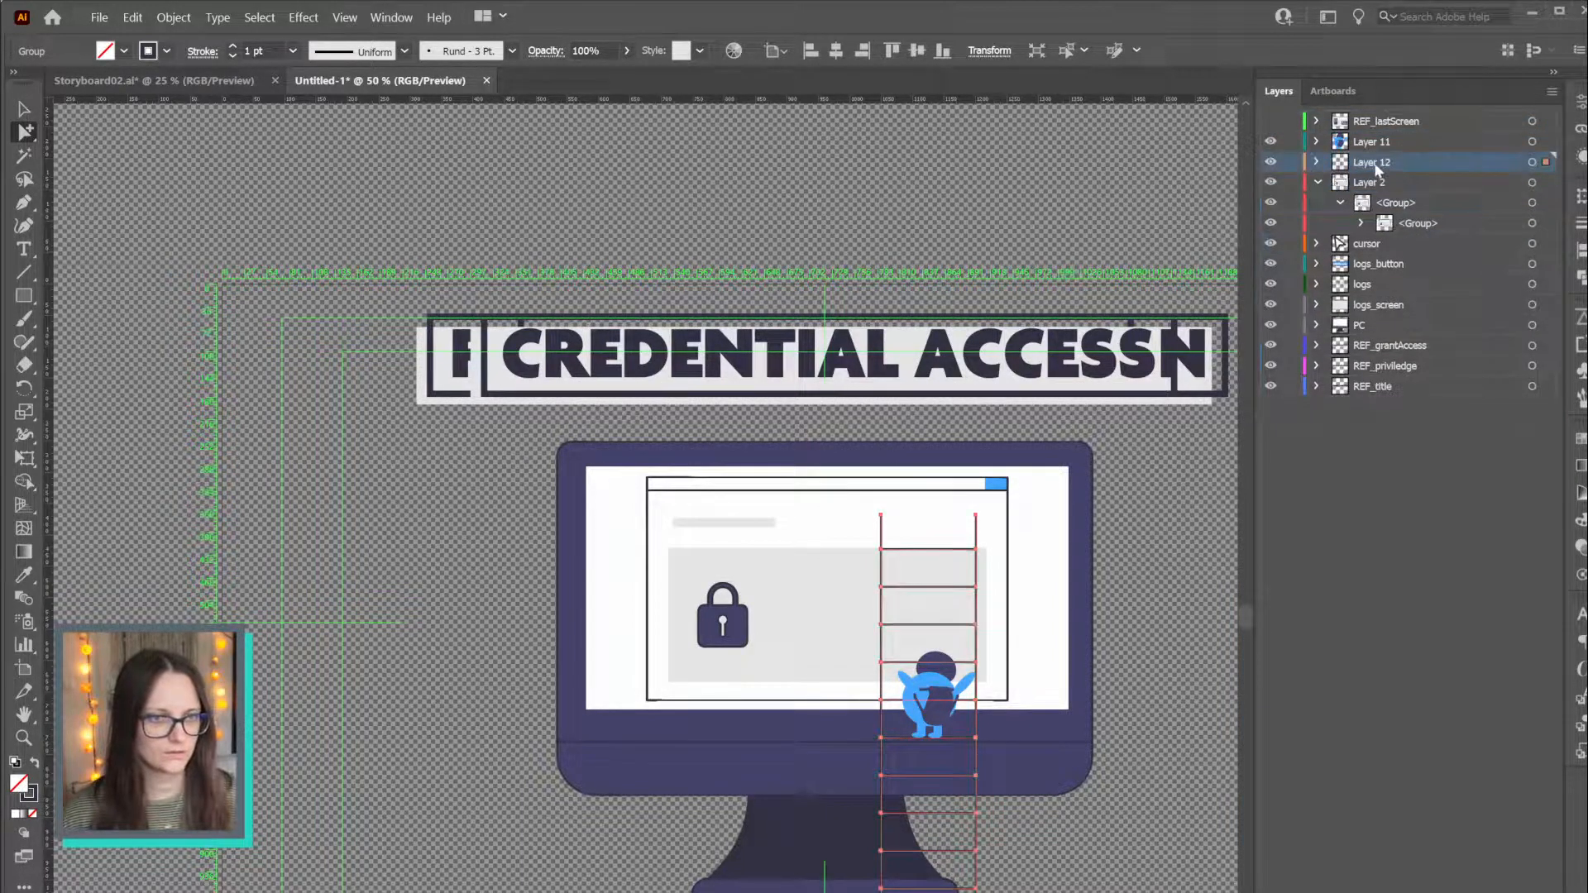
Rename the new layer holding the ladder artwork as ladder
{"action": "double_click", "coordinate": [1373, 162]}
{"action": "key", "text": "BackSpace"}
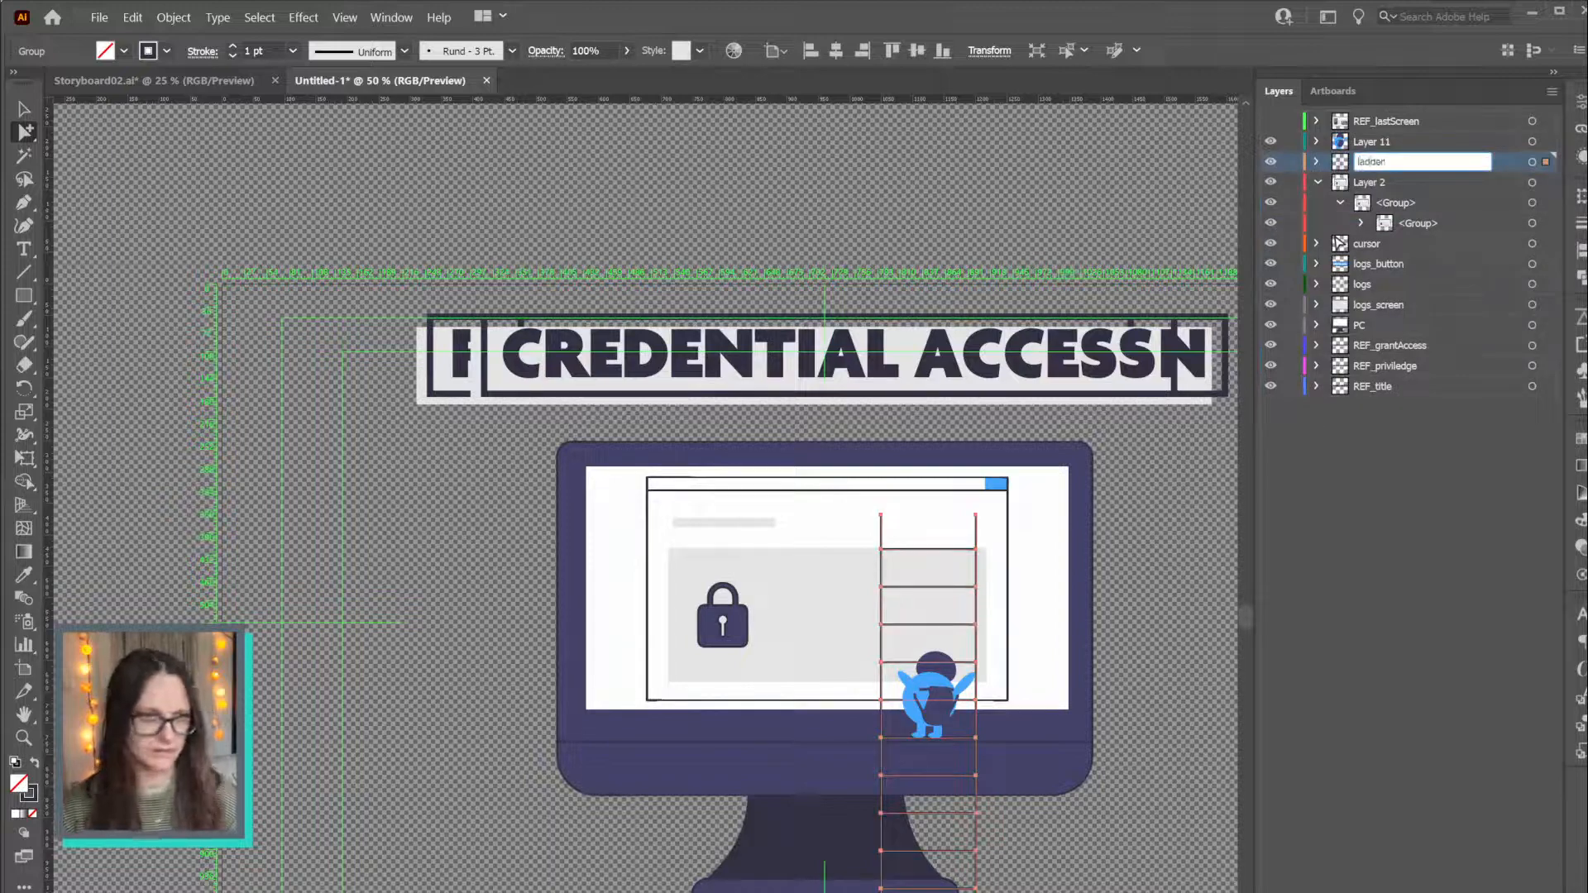
{"action": "key", "text": "Return"}
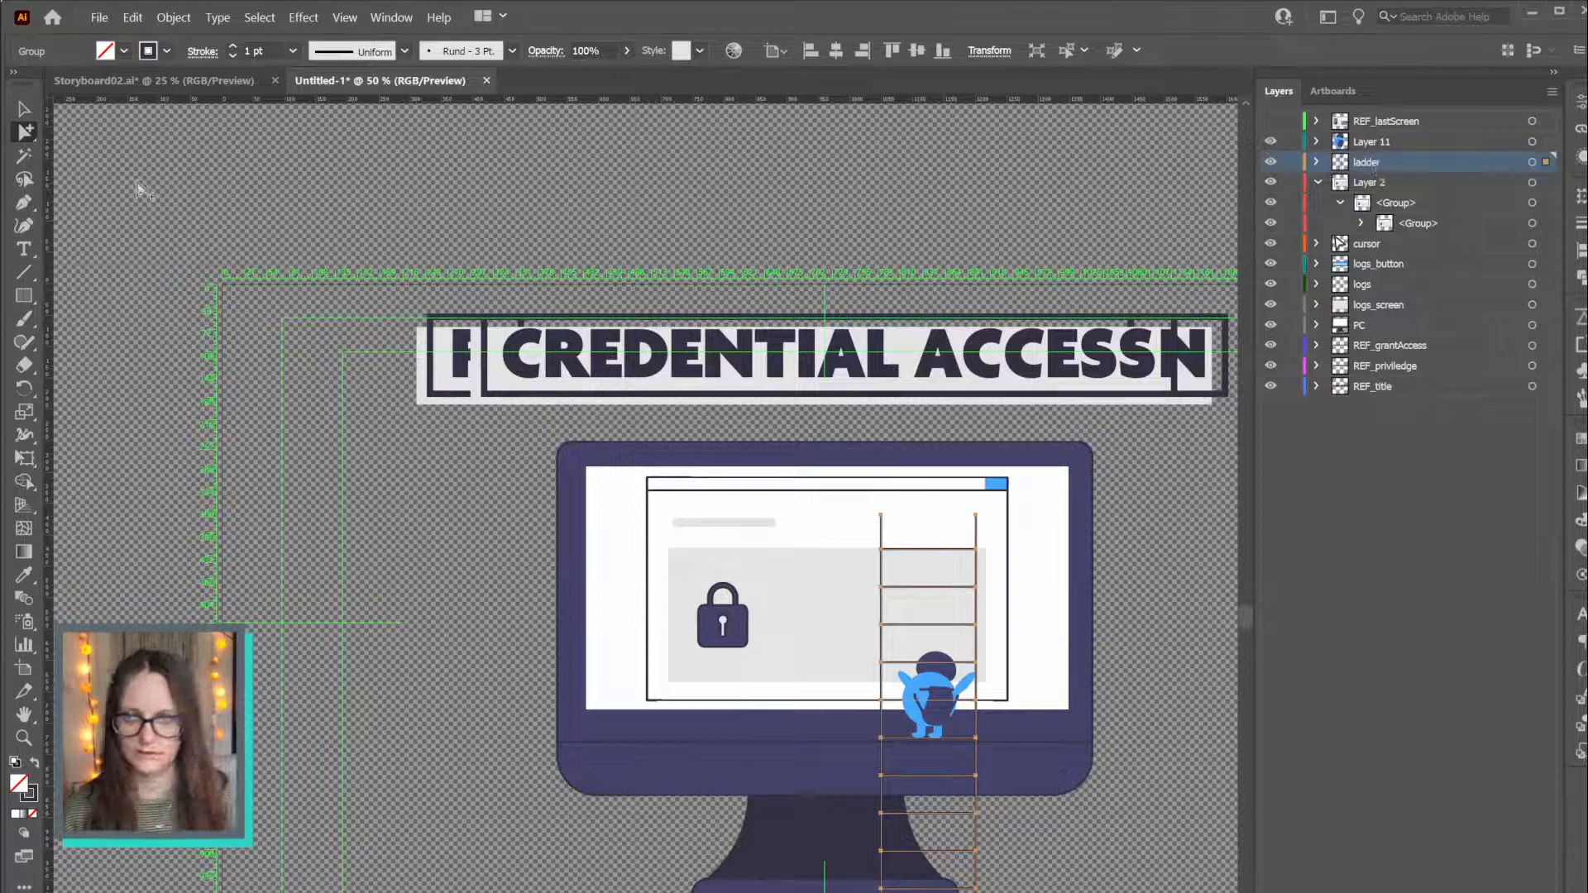
Examine the Privilege Escalation and ladder frames in Storyboard02.ai, and return to the Untitled-1 document
{"action": "left_click", "coordinate": [154, 80]}
{"action": "scroll", "coordinate": [765, 405], "scroll_direction": "down", "scroll_amount": 5}
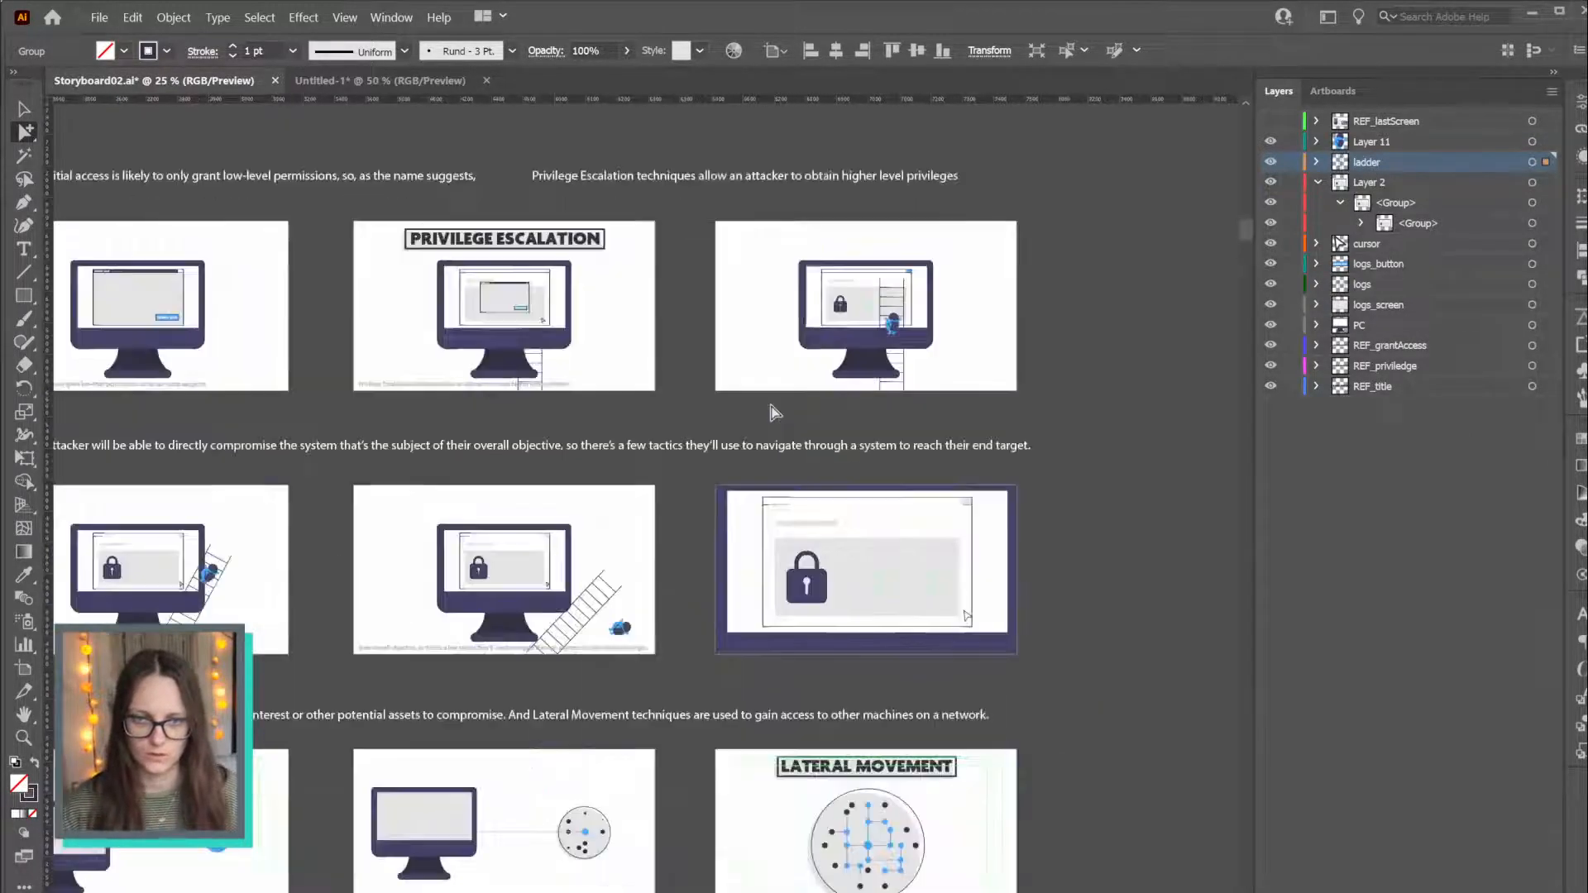
{"action": "scroll", "coordinate": [637, 385], "scroll_direction": "up", "scroll_amount": 3}
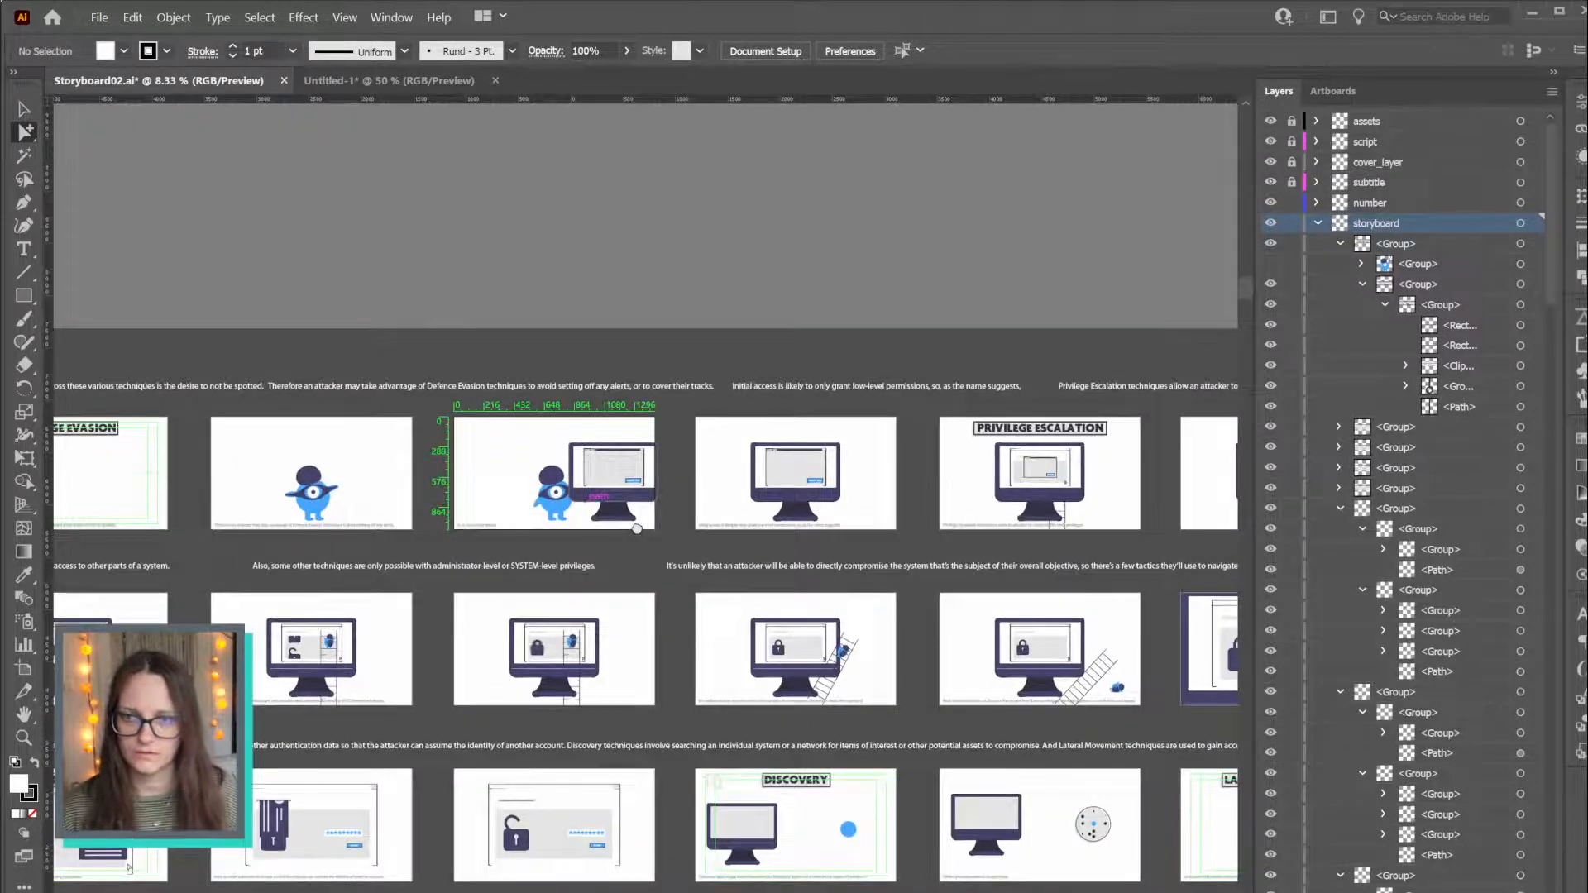
{"action": "left_click_drag", "start_coordinate": [637, 528], "coordinate": [655, 470]}
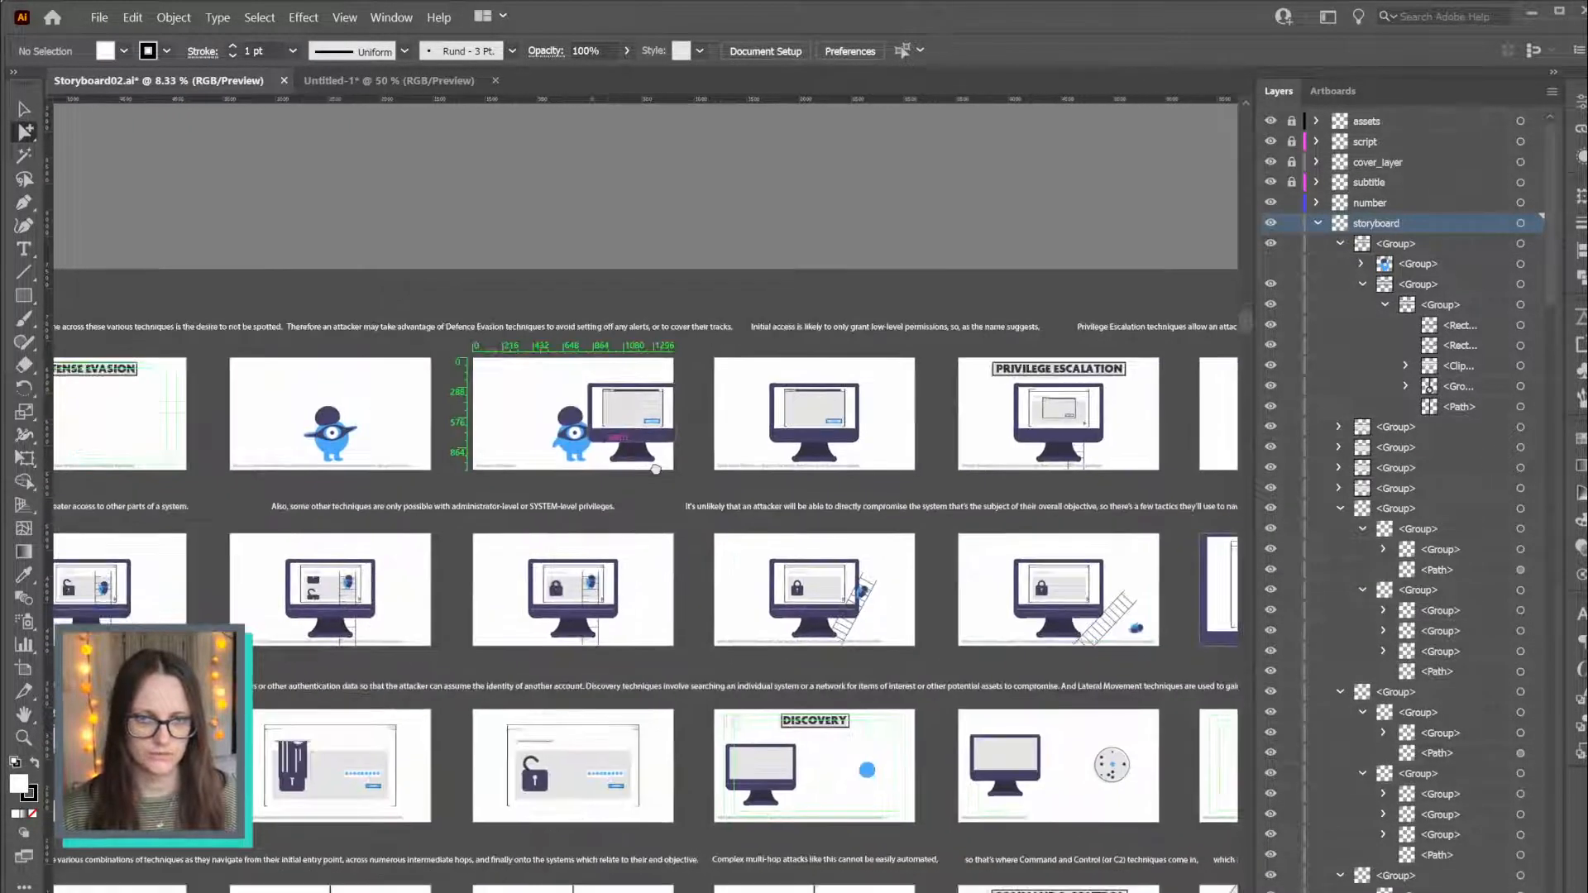
{"action": "left_click", "coordinate": [484, 80]}
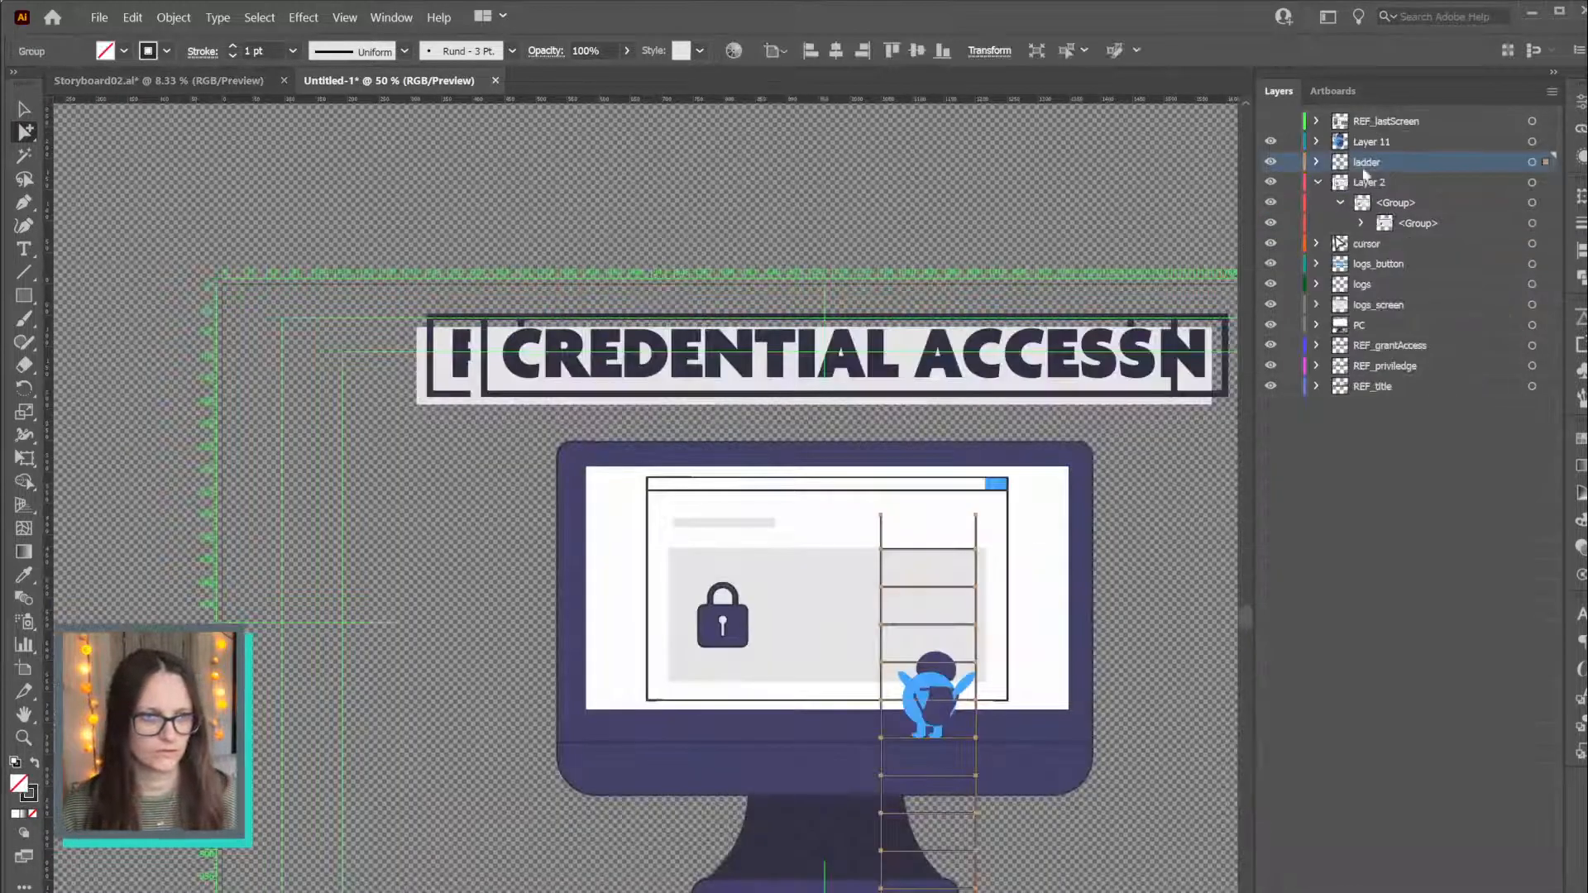
Open the REF_priviledge layer's name for editing and select the word priviledge in it for reuse
{"action": "double_click", "coordinate": [1365, 161]}
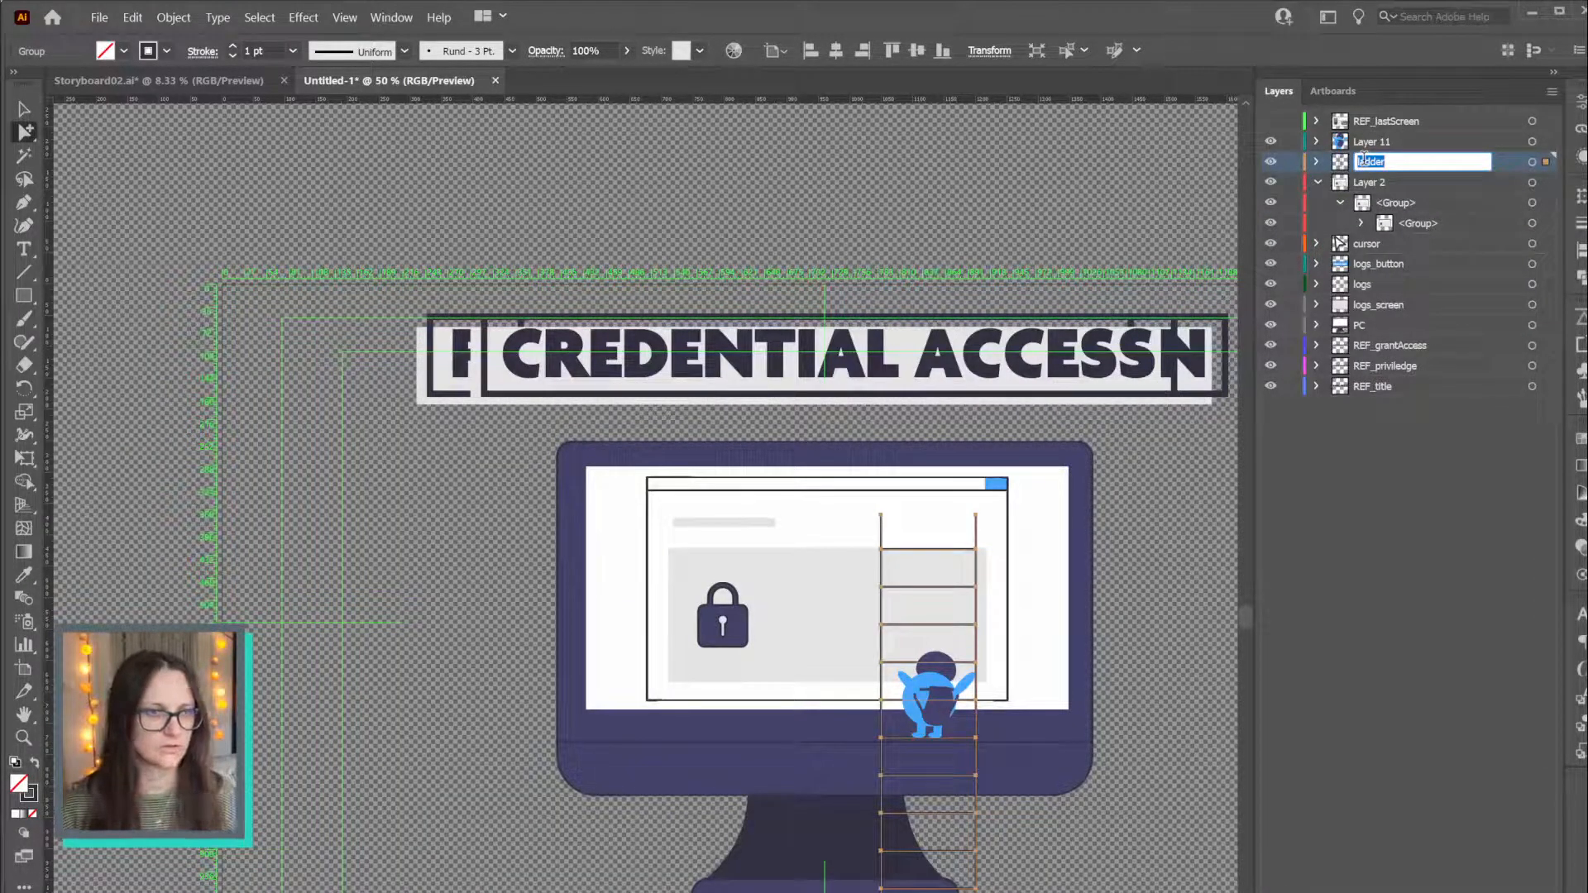
{"action": "double_click", "coordinate": [1411, 366]}
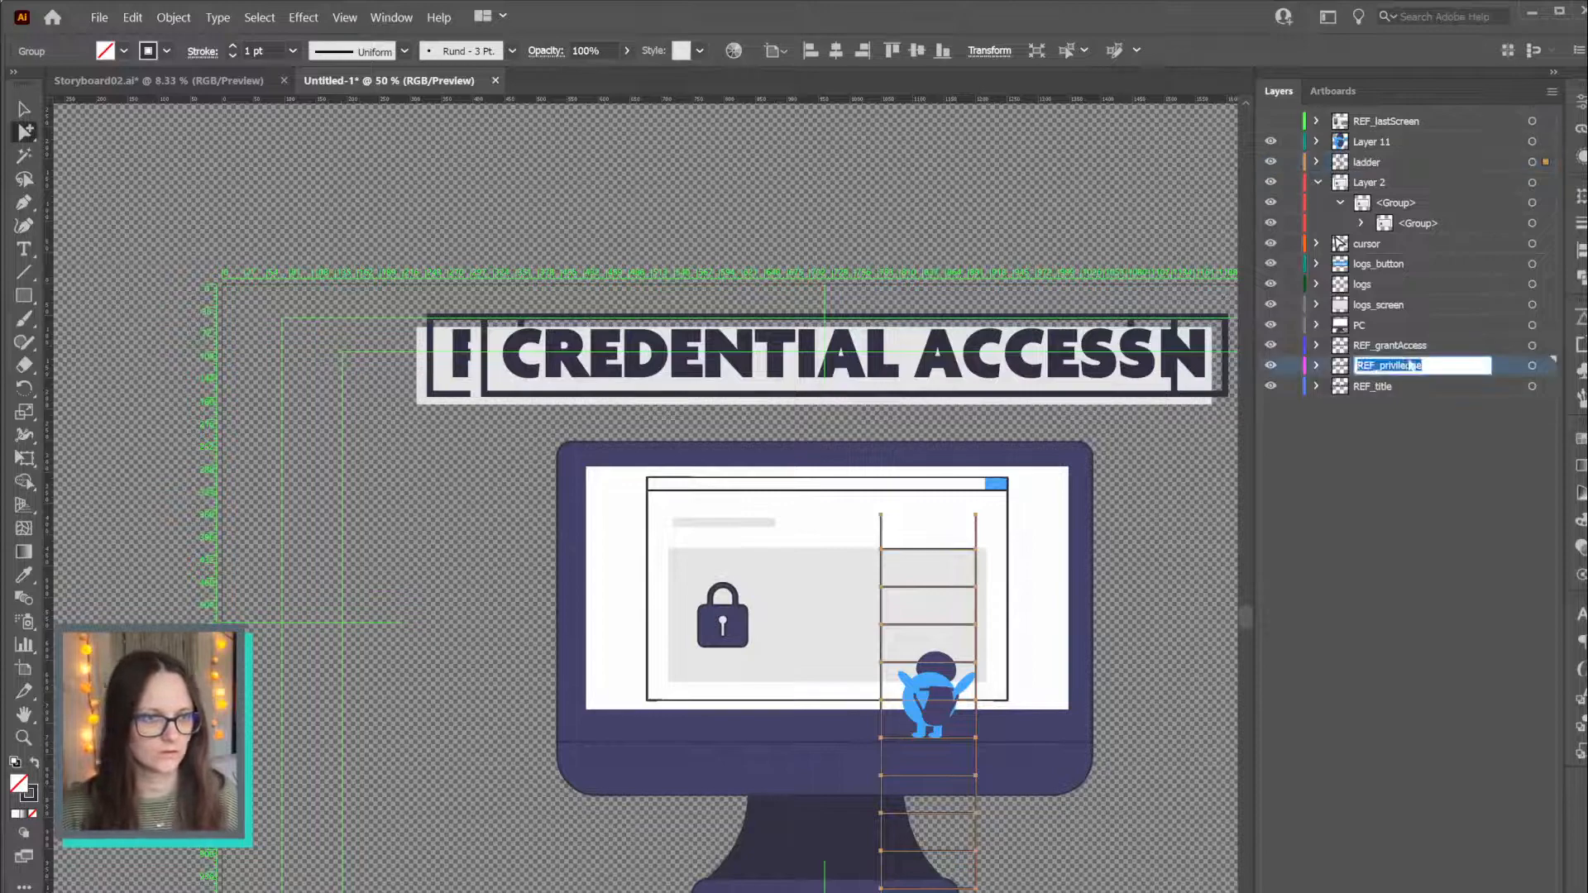
{"action": "left_click", "coordinate": [1405, 364]}
{"action": "left_click_drag", "start_coordinate": [1383, 364], "coordinate": [1487, 365]}
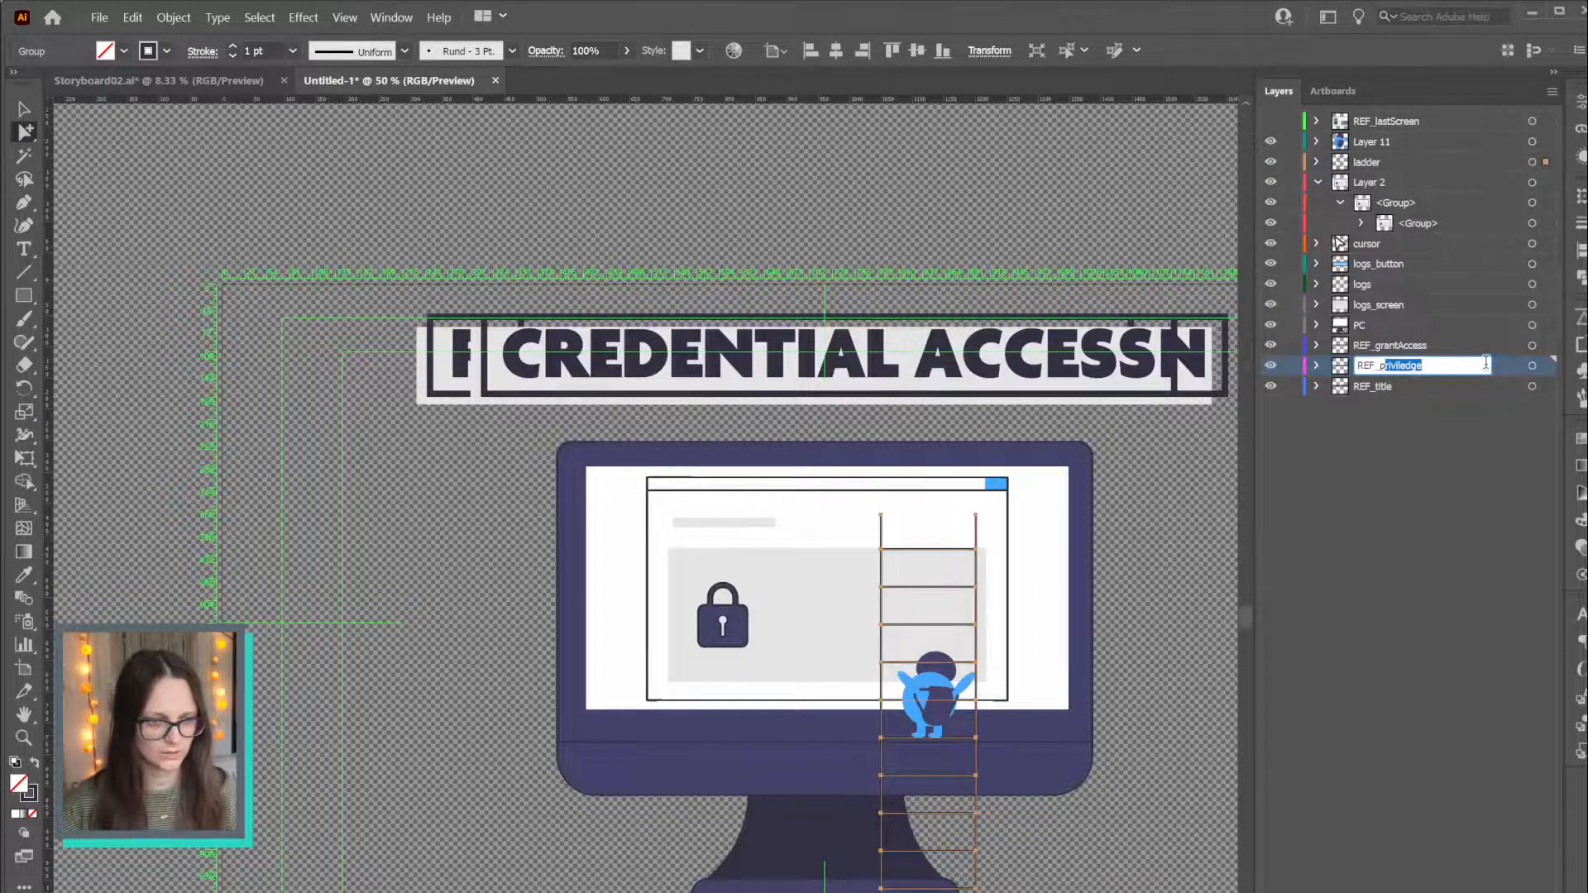
{"action": "type", "text": "rivilege"}
{"action": "key", "text": "shift+Left"}
{"action": "key", "text": "shift+Left"}
{"action": "key", "text": "shift+Left"}
{"action": "key", "text": "shift+Left"}
{"action": "key", "text": "shift+Left"}
{"action": "key", "text": "shift+Left"}
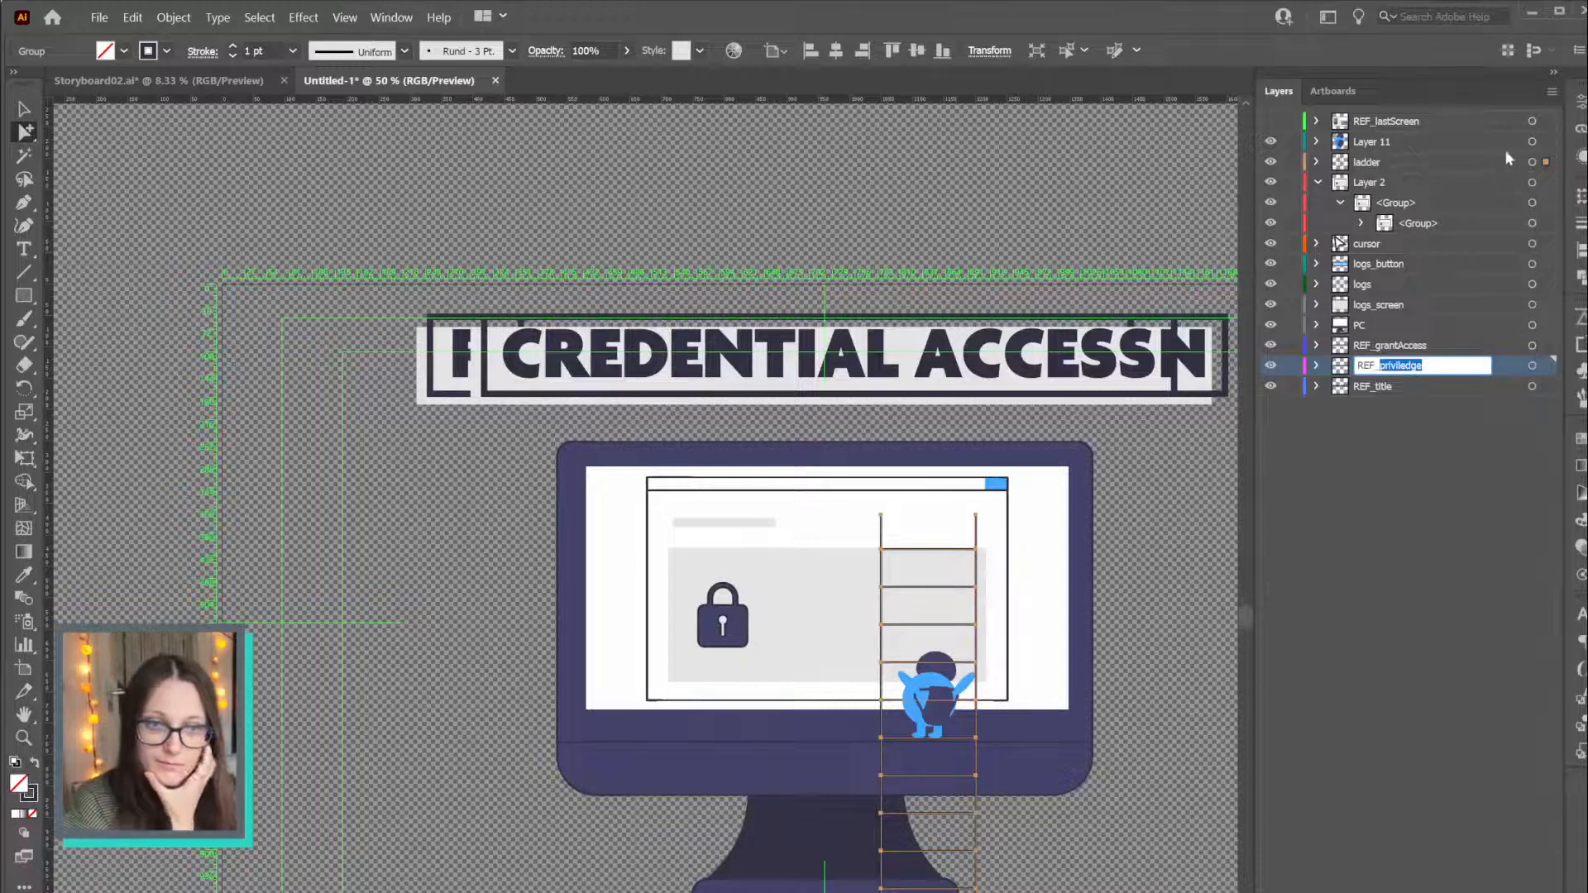
Add the prefix priviledge_ to the ladder layer's name, making it priviledge_ladder
{"action": "double_click", "coordinate": [1362, 169]}
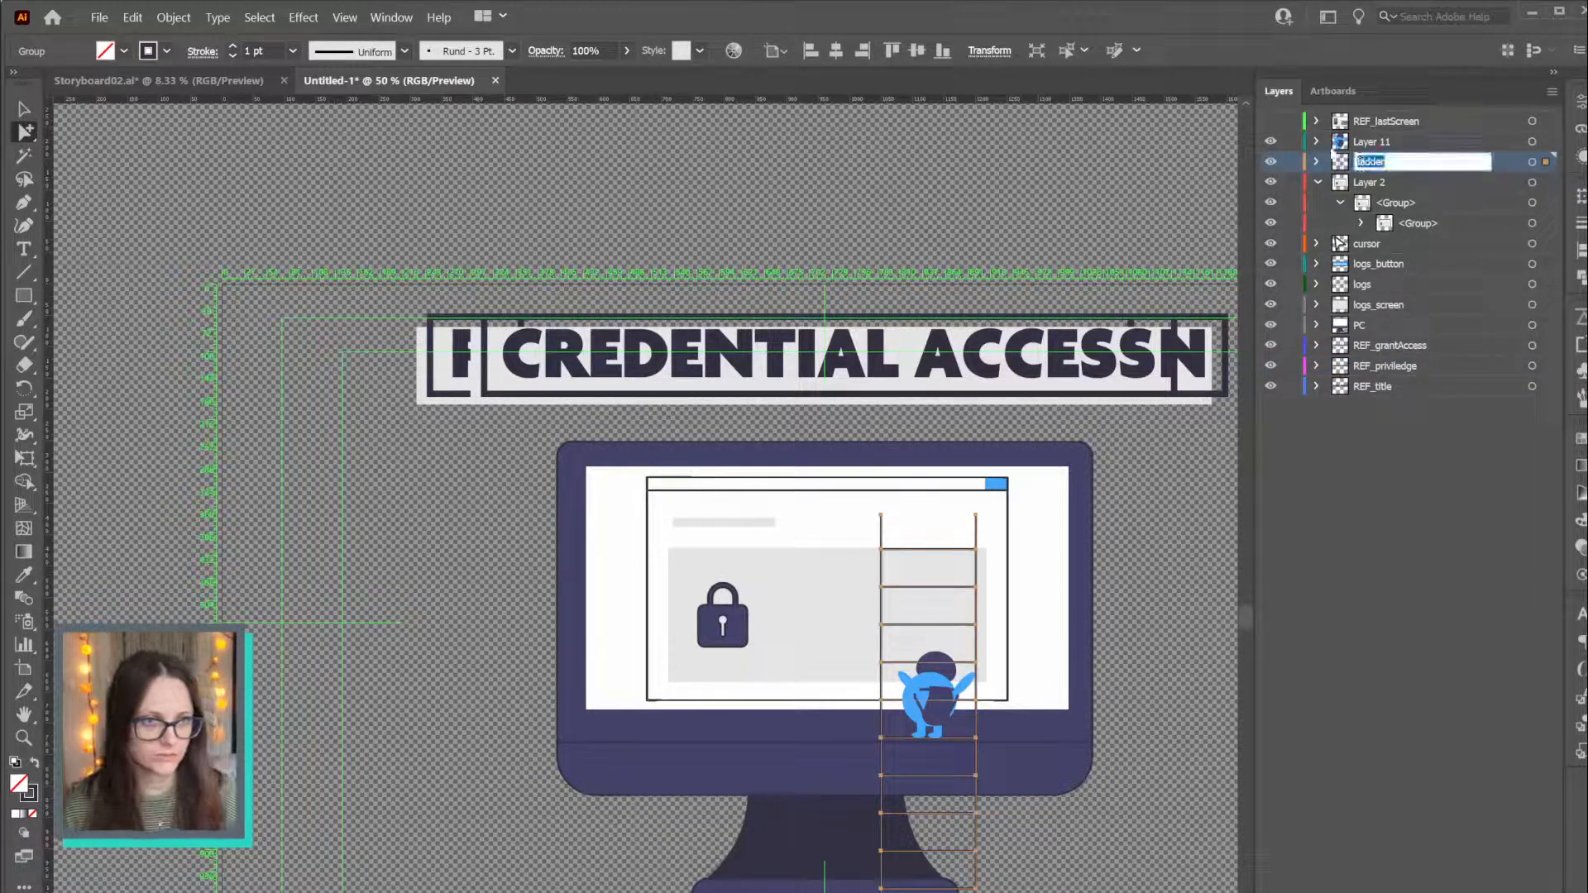
{"action": "key", "text": "Left"}
{"action": "type", "text": "priviledge"}
{"action": "type", "text": "_"}
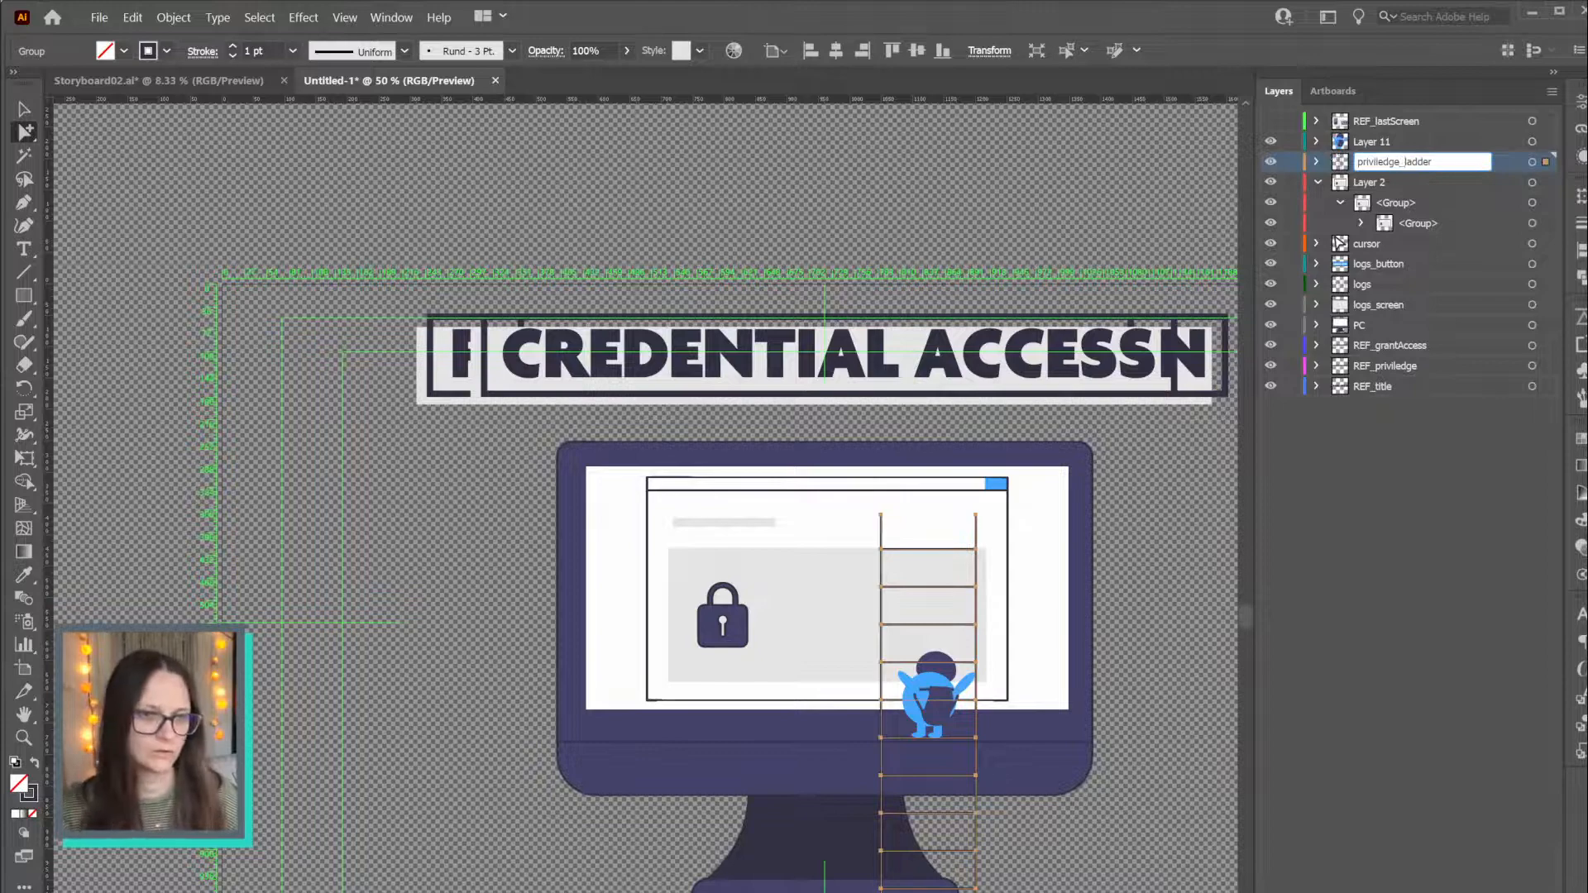
{"action": "key", "text": "Return"}
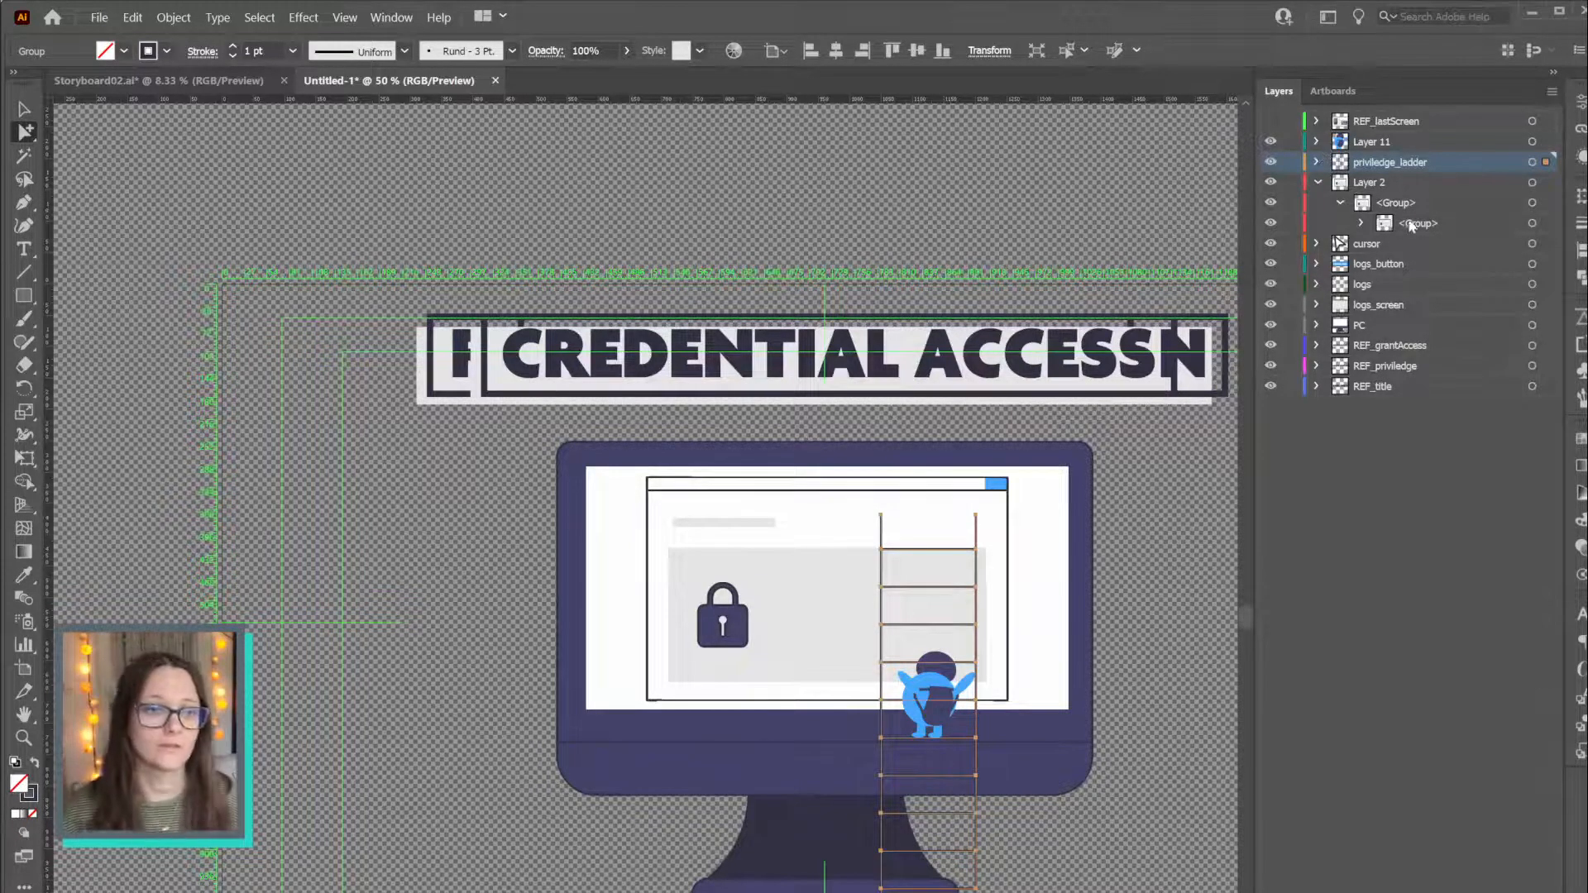
Rename Layer 11, which holds the climbing character, as priviledge_hacker
{"action": "left_click", "coordinate": [1340, 202]}
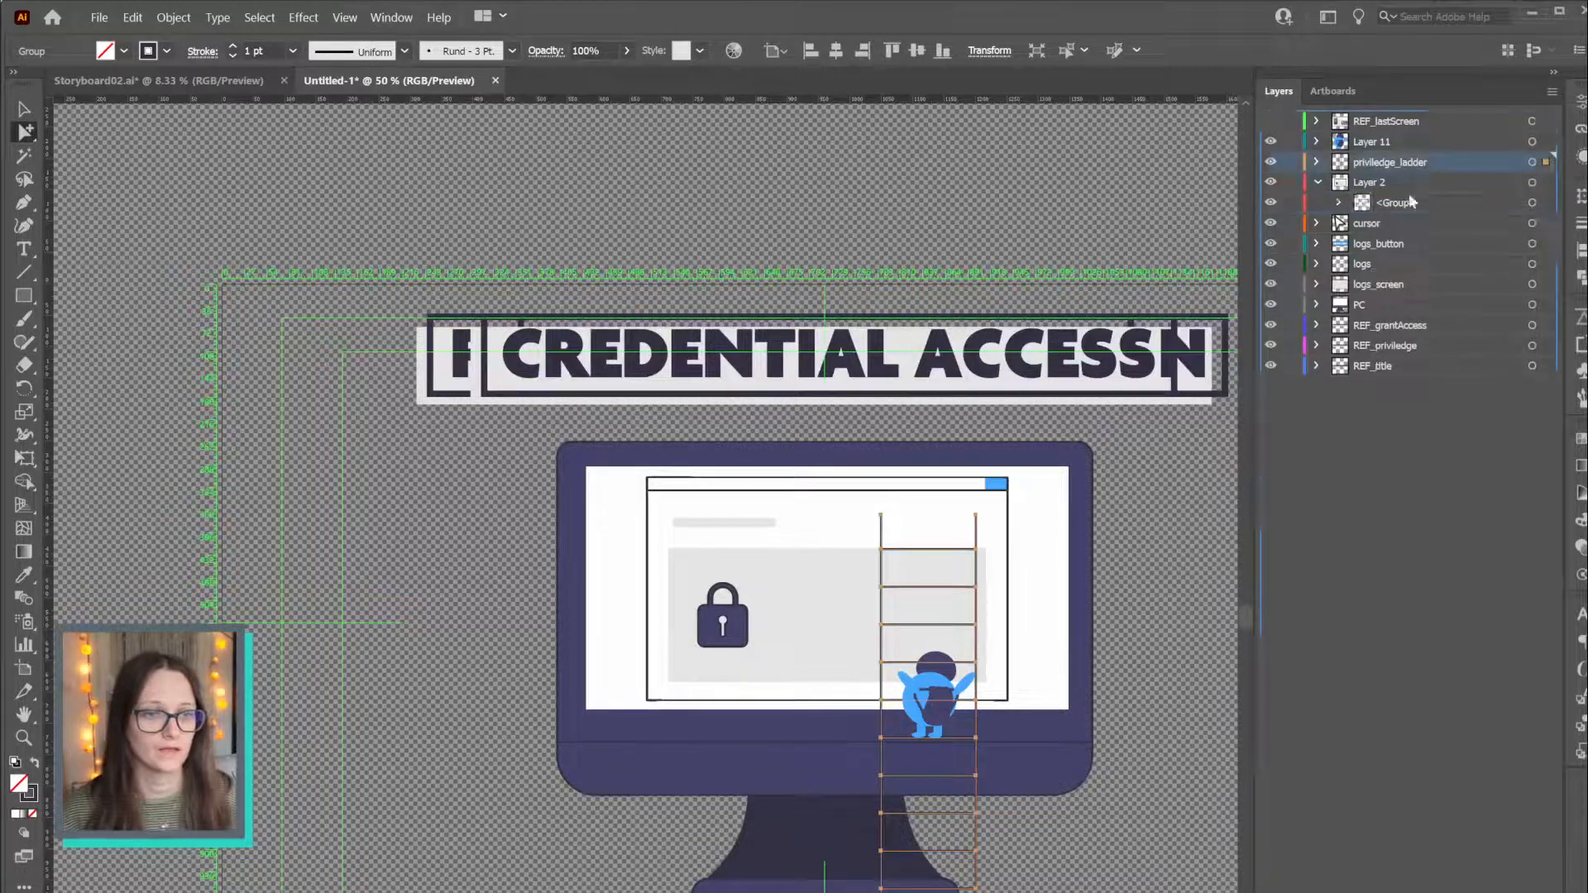
{"action": "left_click", "coordinate": [1532, 162]}
{"action": "double_click", "coordinate": [1370, 142]}
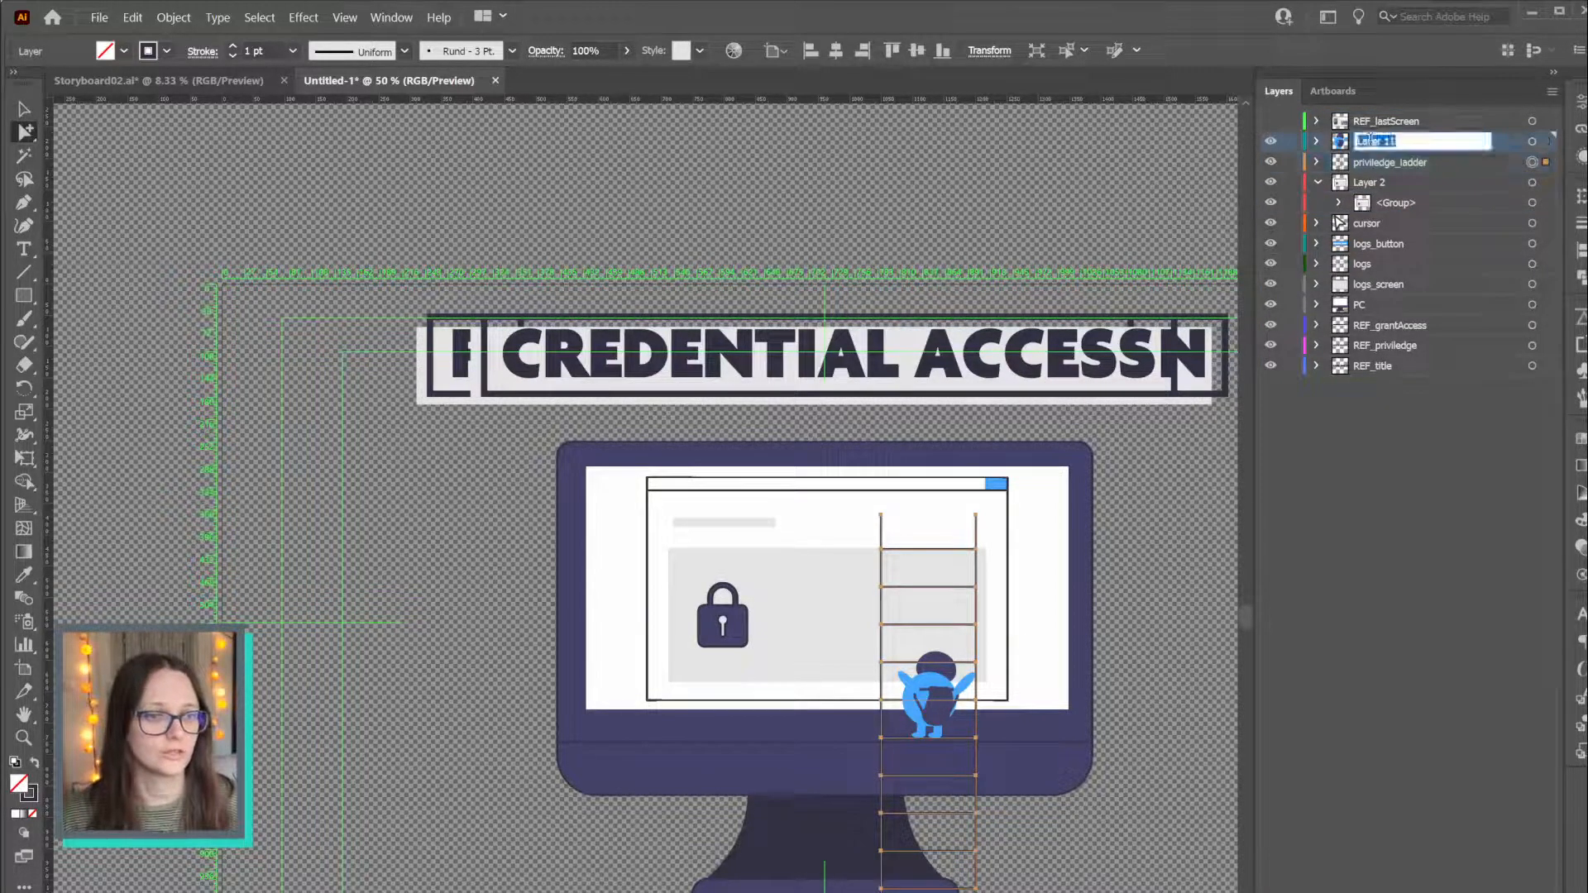
{"action": "type", "text": "priviledge_hacker"}
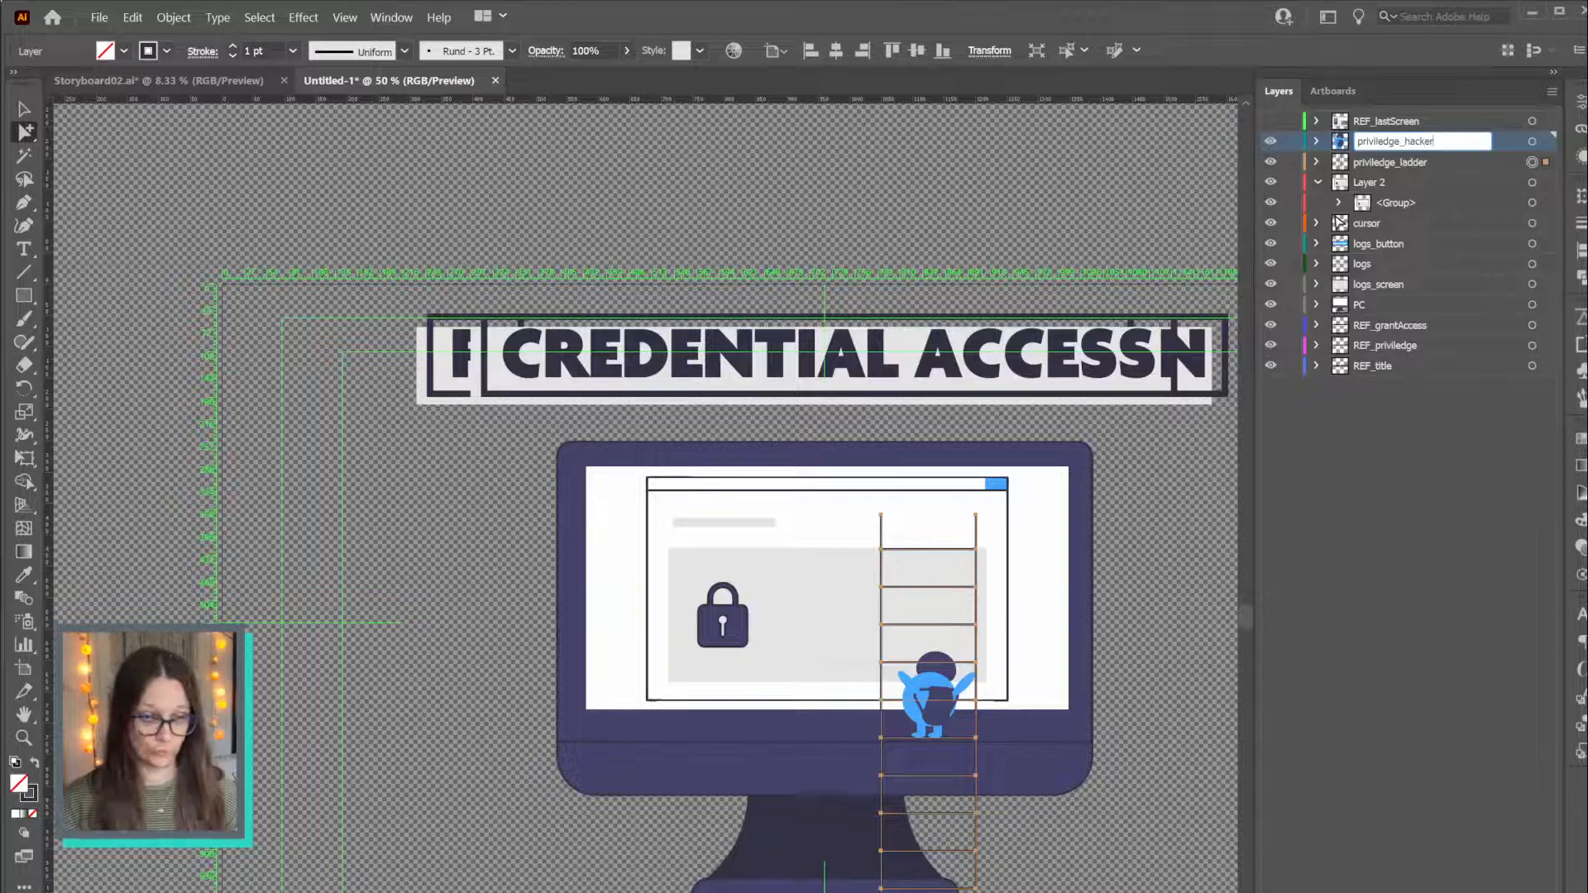
{"action": "key", "text": "Return"}
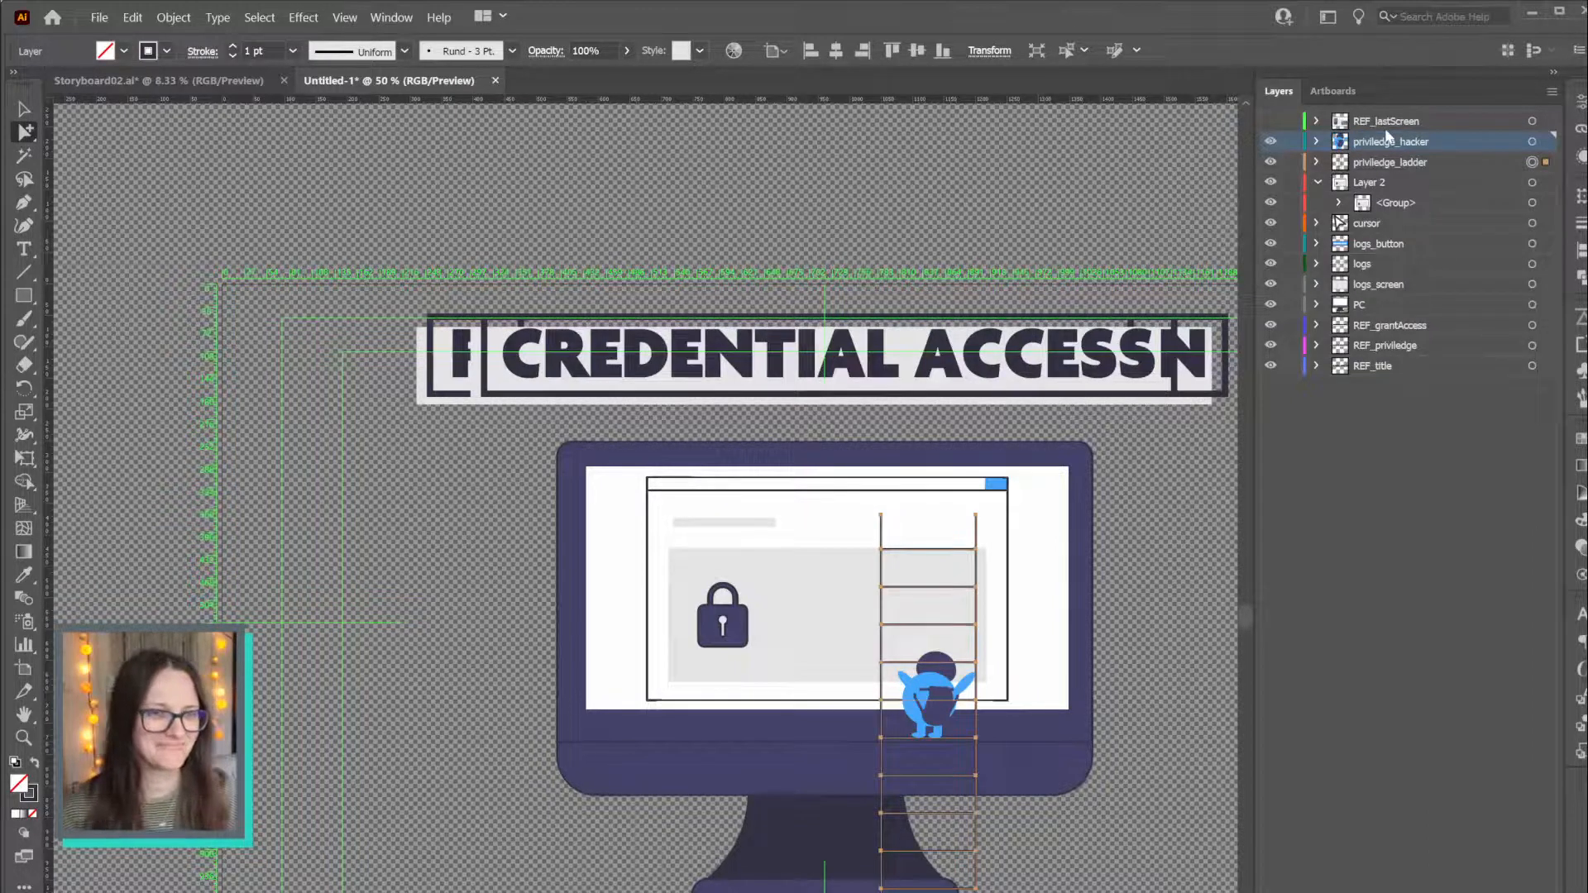
Check the scene frames in Storyboard02.ai, and rename the REF_title layer in the Untitled-1 document as REF_defense
{"action": "left_click", "coordinate": [1319, 184]}
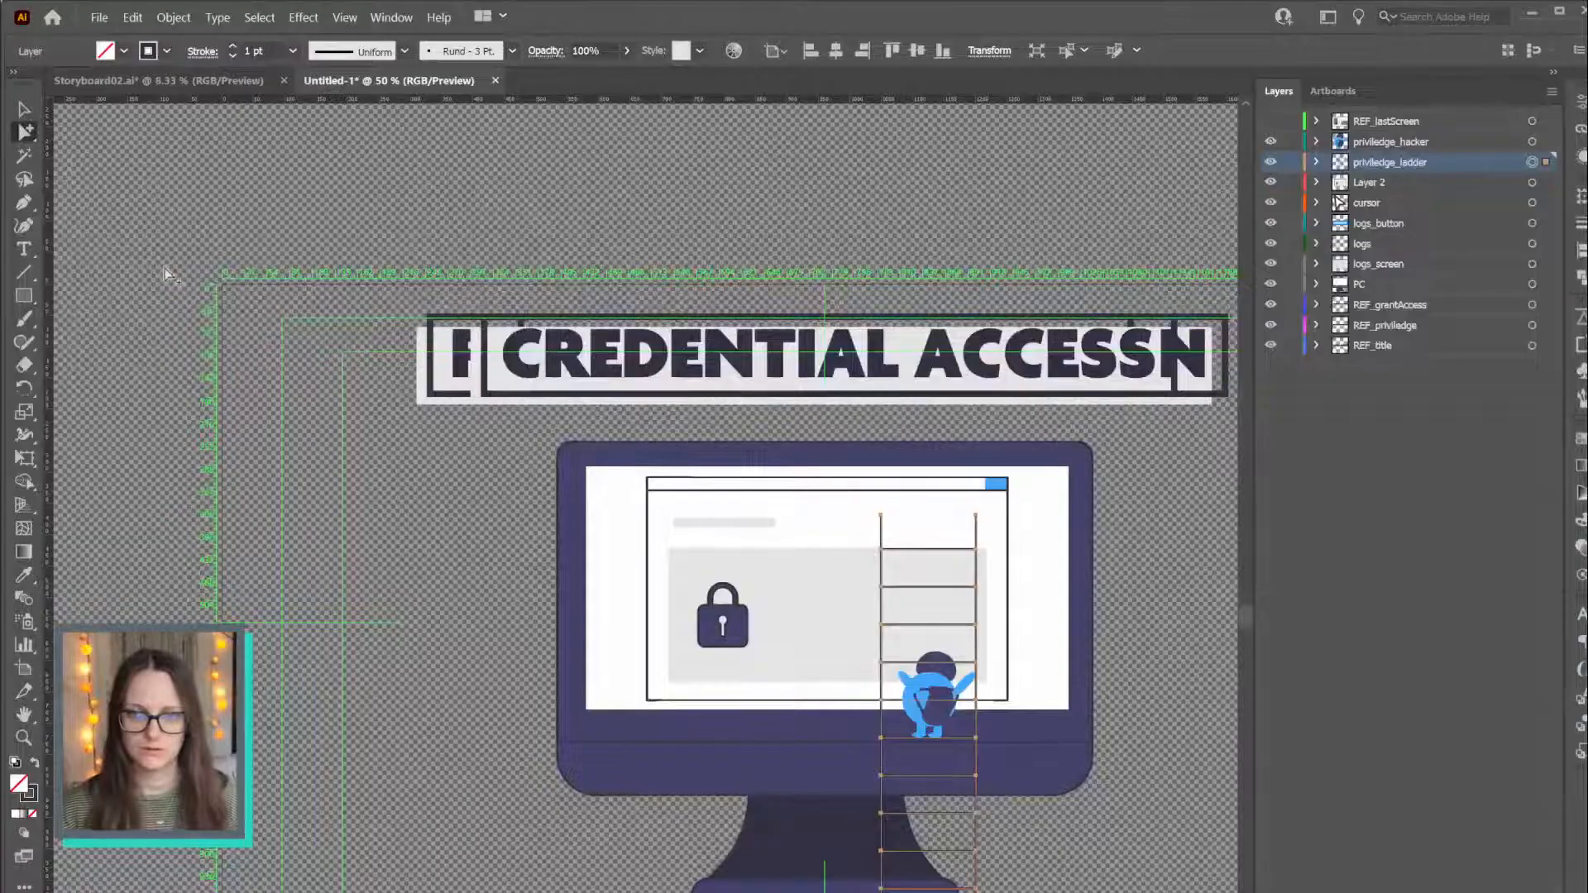
{"action": "left_click", "coordinate": [129, 82]}
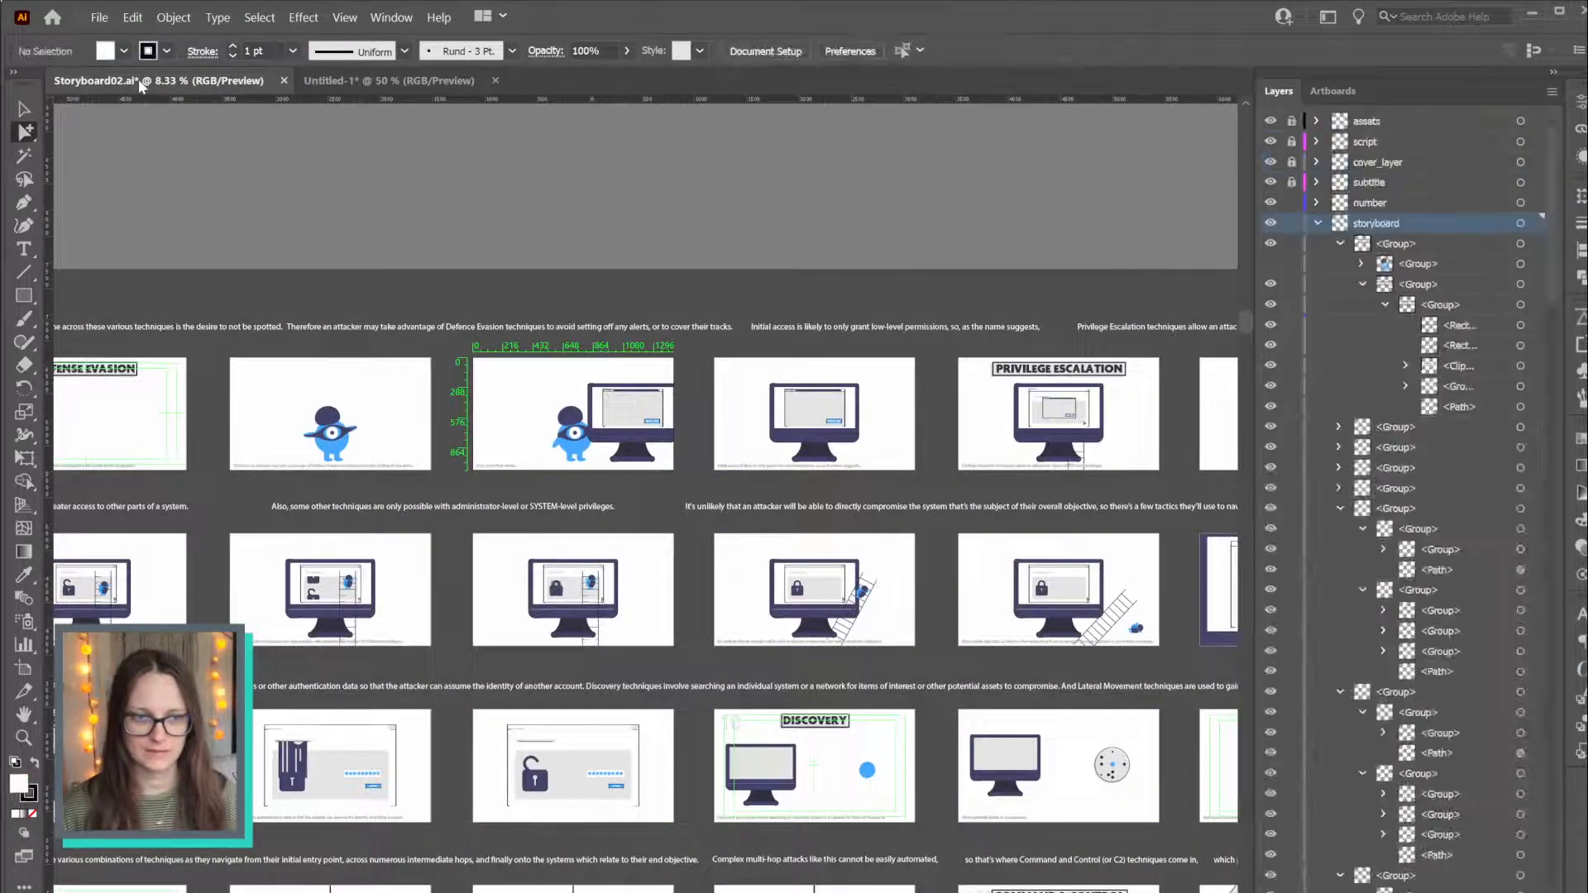
{"action": "left_click", "coordinate": [434, 84]}
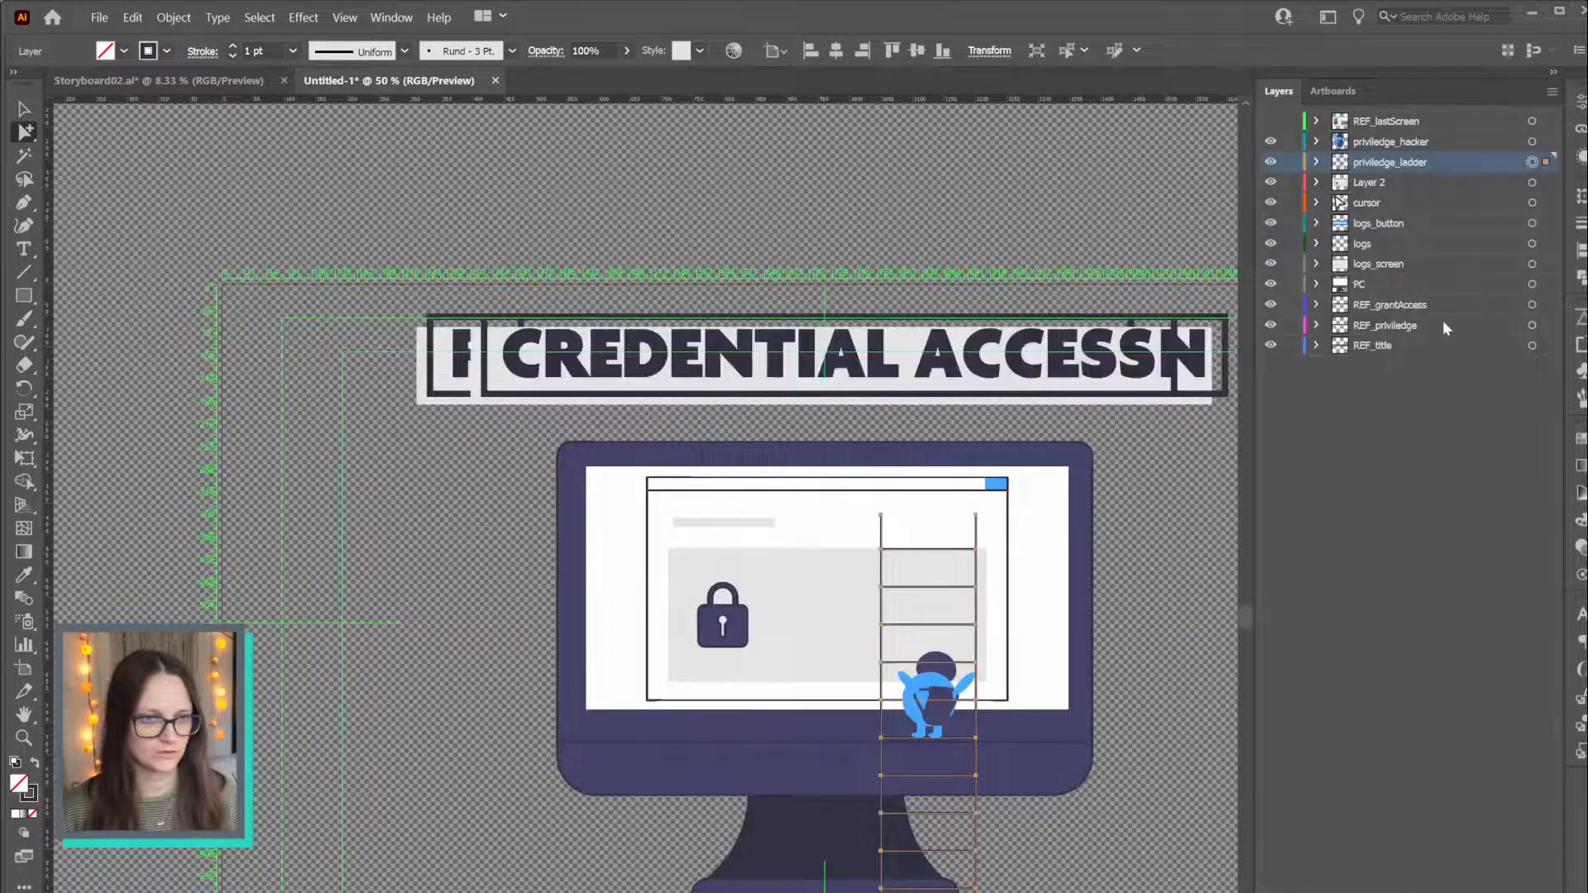
{"action": "left_click", "coordinate": [1390, 349]}
{"action": "double_click", "coordinate": [1378, 345]}
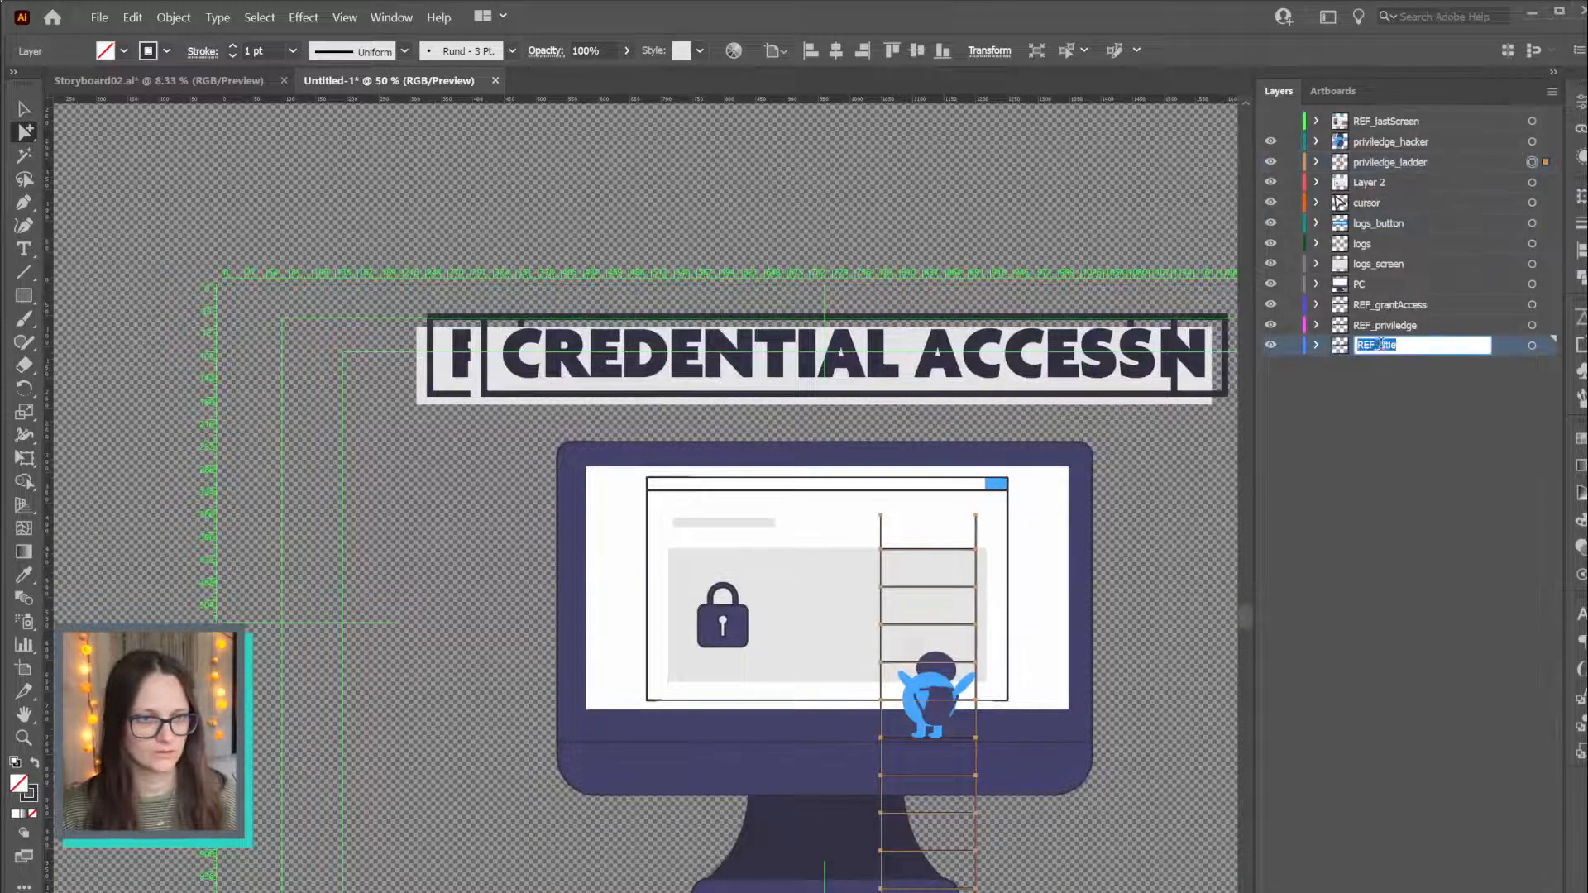
{"action": "type", "text": "REF_defense"}
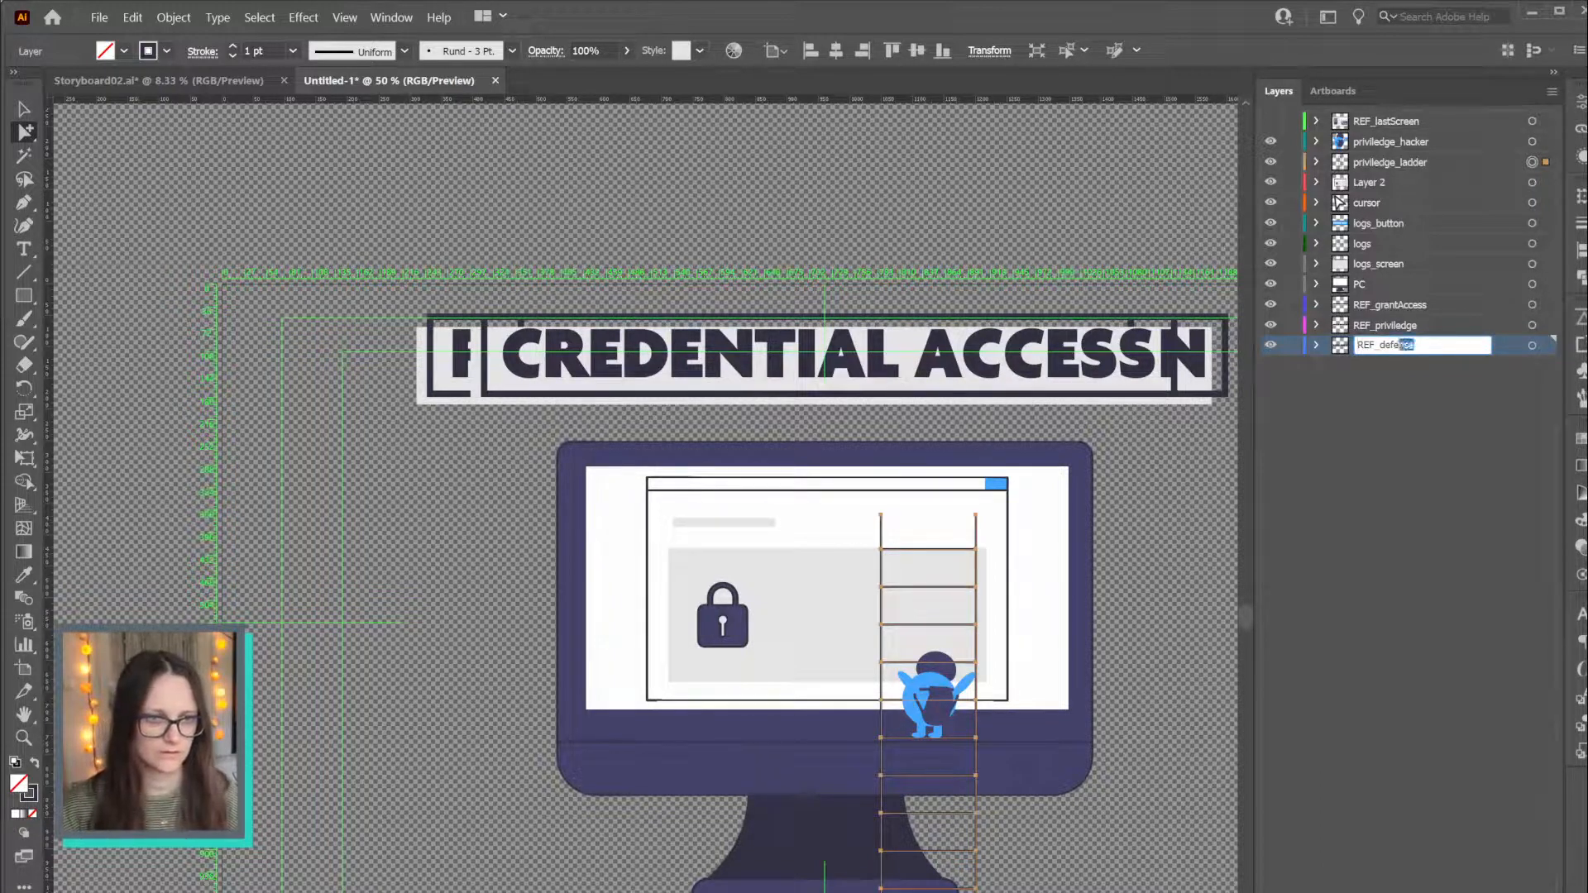
{"action": "left_click_drag", "start_coordinate": [1404, 345], "coordinate": [1384, 345]}
{"action": "key", "text": "Return"}
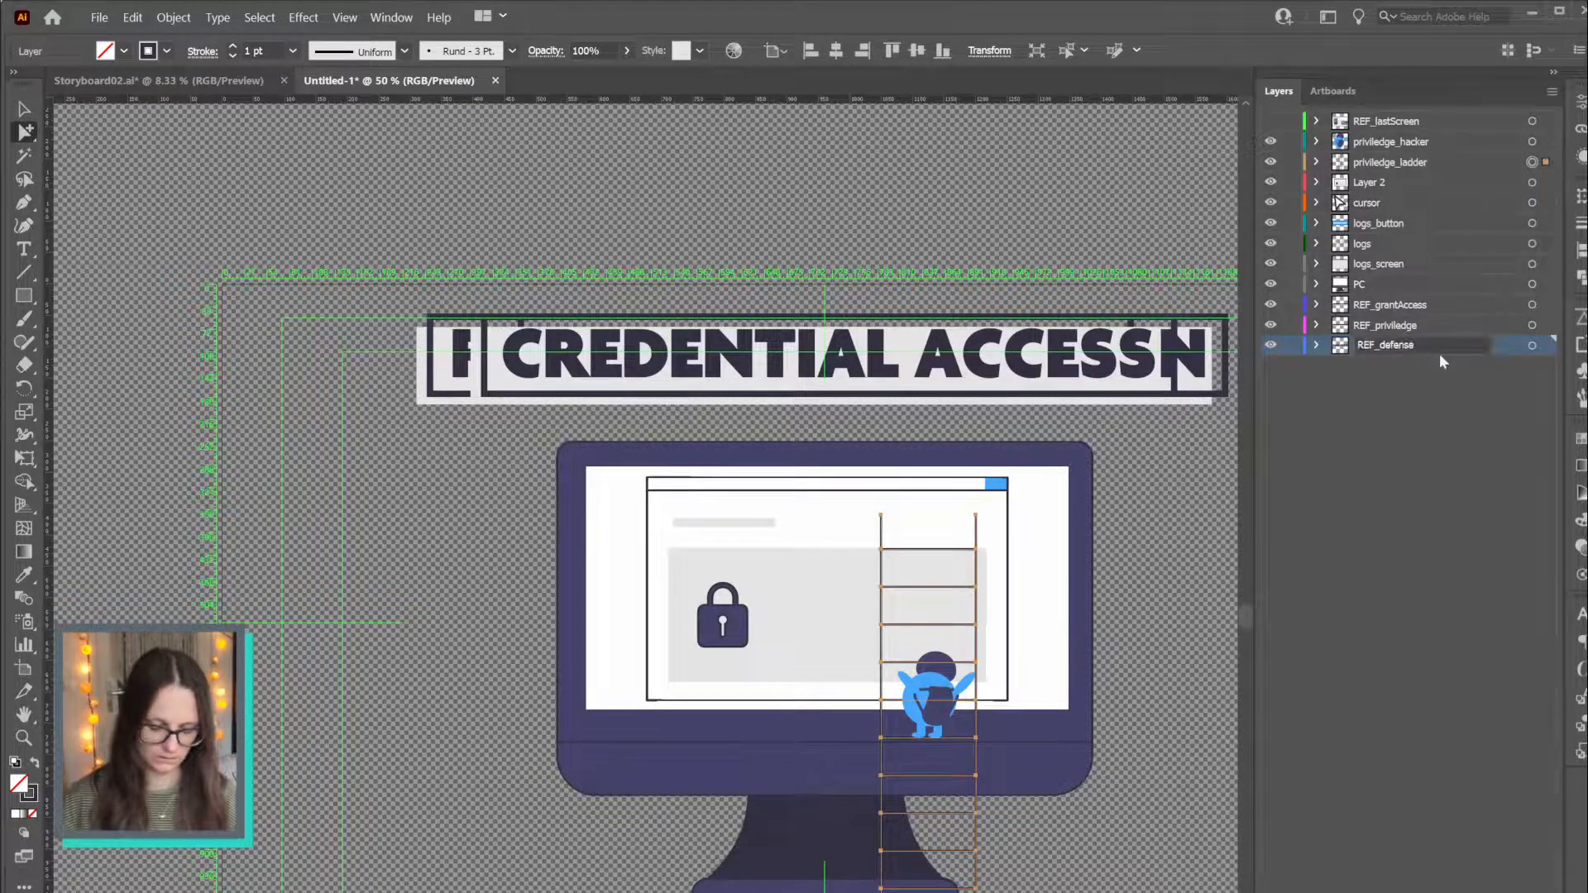
{"action": "key", "text": "ctrl+s"}
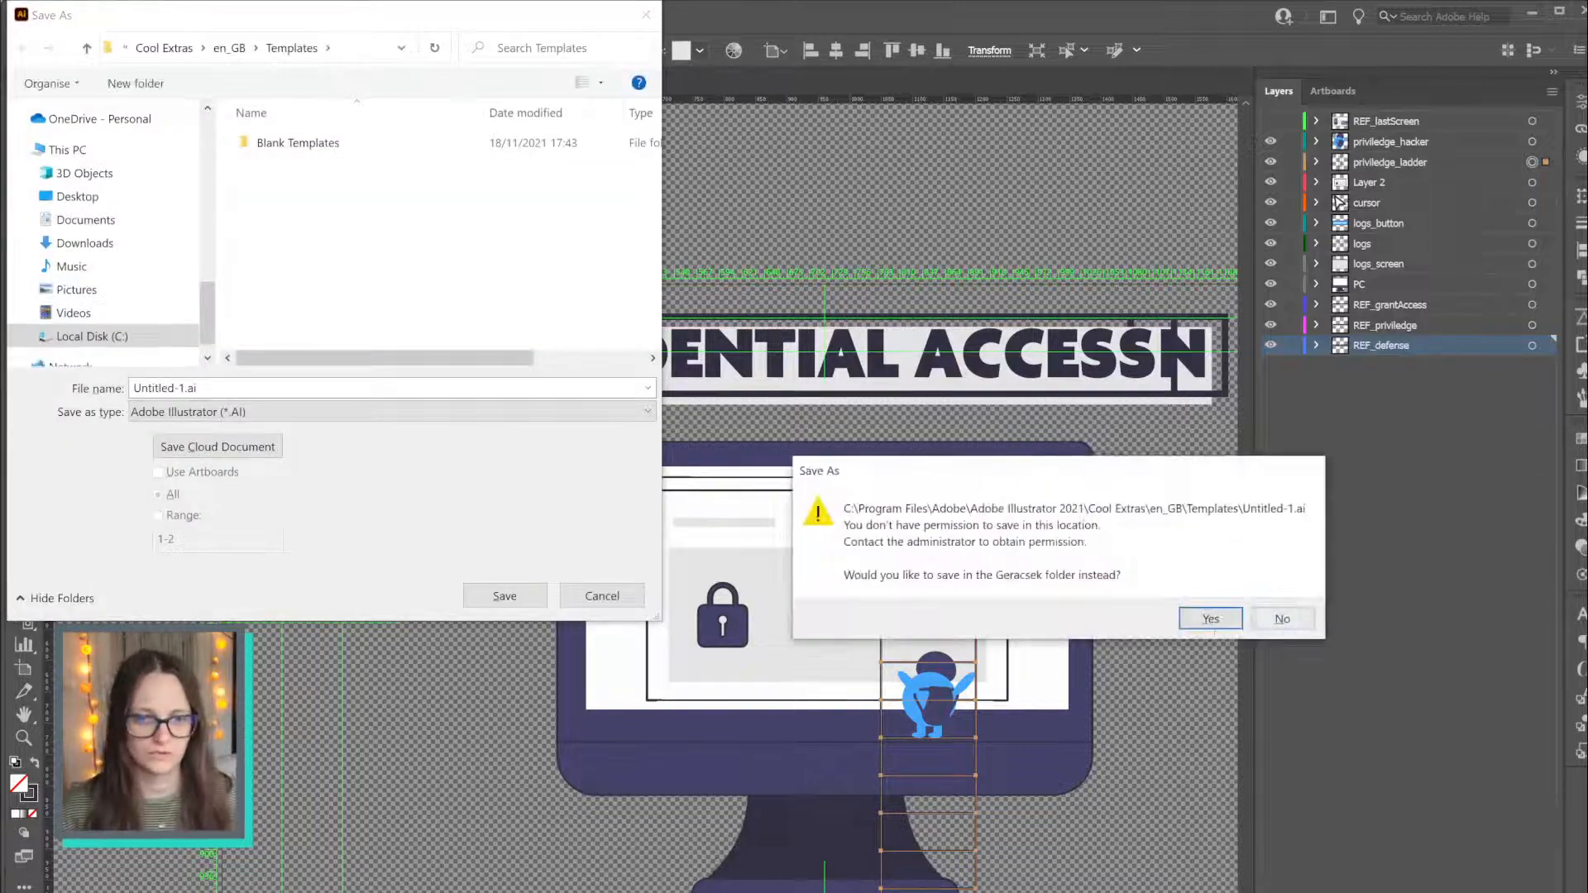
{"action": "left_click", "coordinate": [1307, 622]}
{"action": "left_click", "coordinate": [602, 597]}
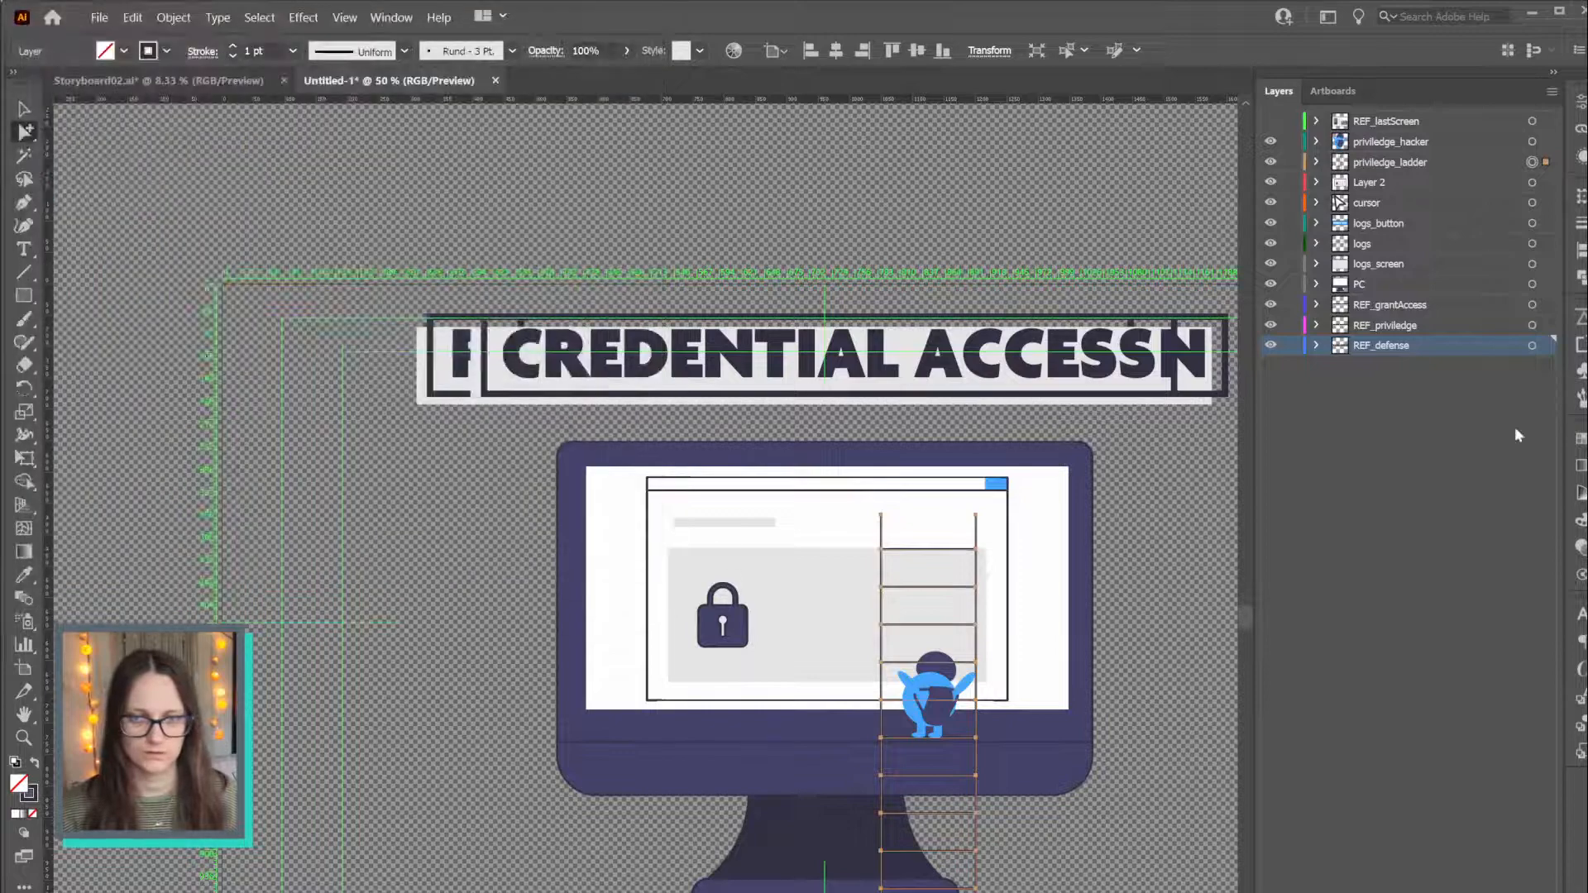
Start saving the document and browse from design_personal_pc to the collaboration project's 03_animation/ai_scenes folder
{"action": "key", "text": "ctrl+s"}
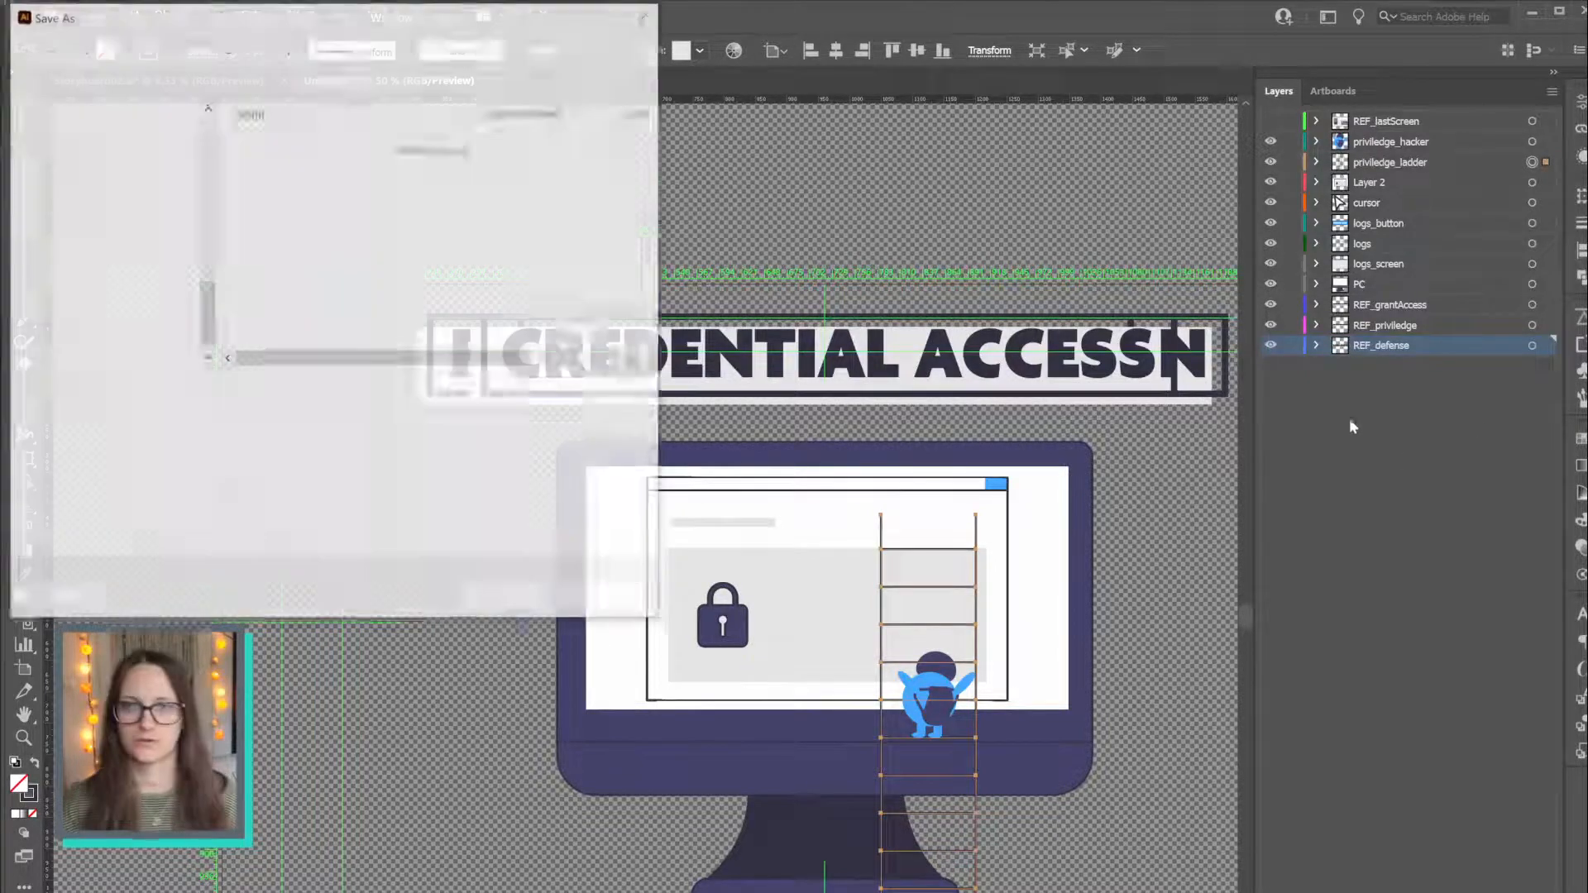
{"action": "scroll", "coordinate": [488, 571], "scroll_direction": "up", "scroll_amount": 8}
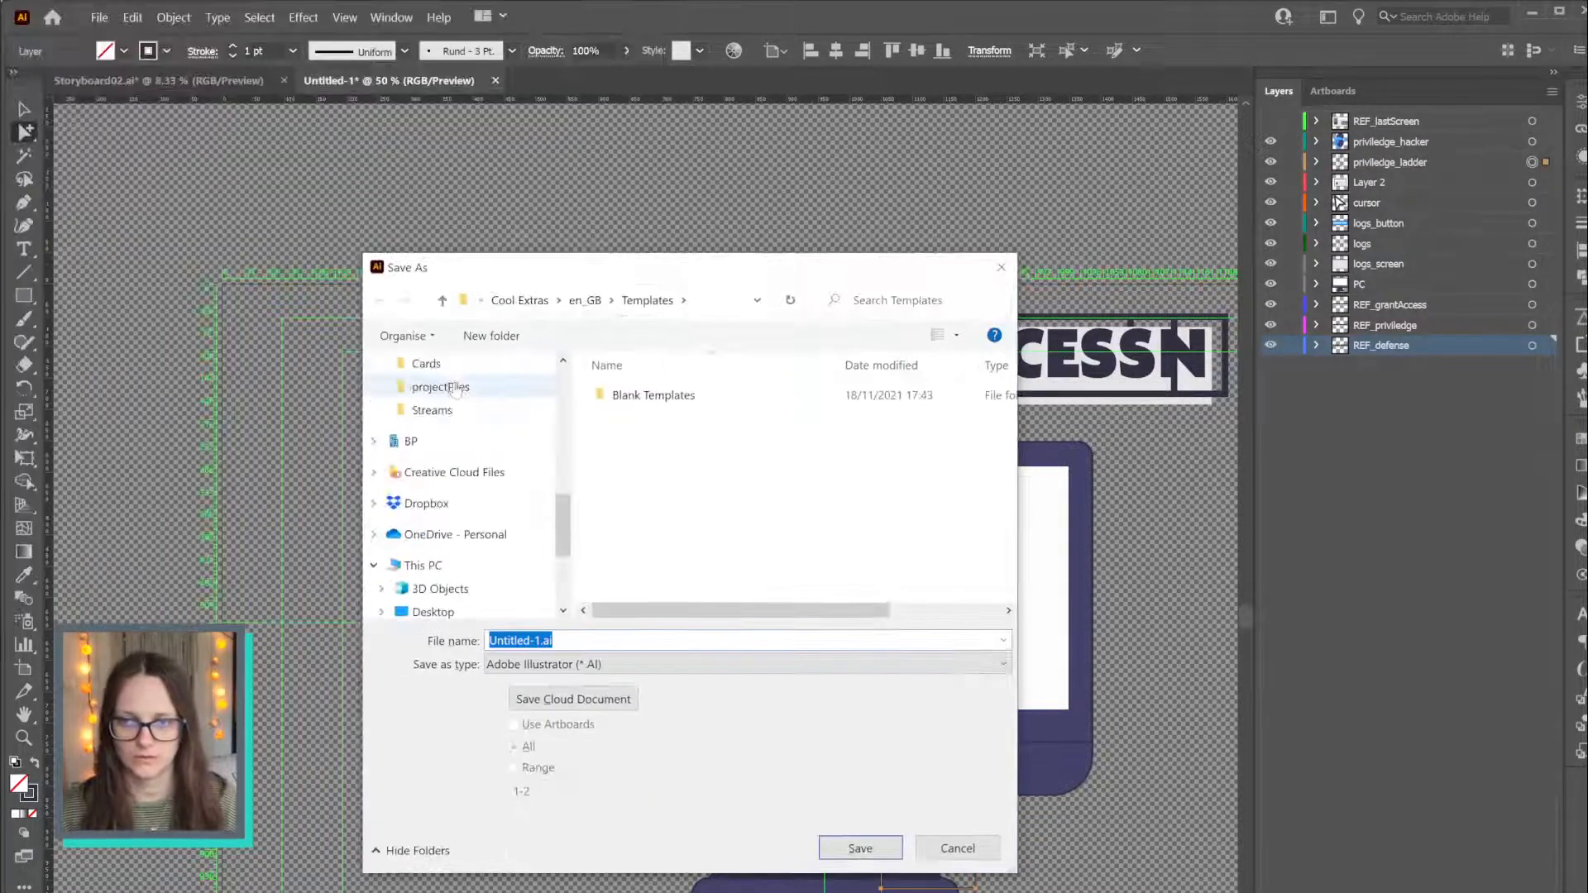
{"action": "scroll", "coordinate": [488, 571], "scroll_direction": "up", "scroll_amount": 4}
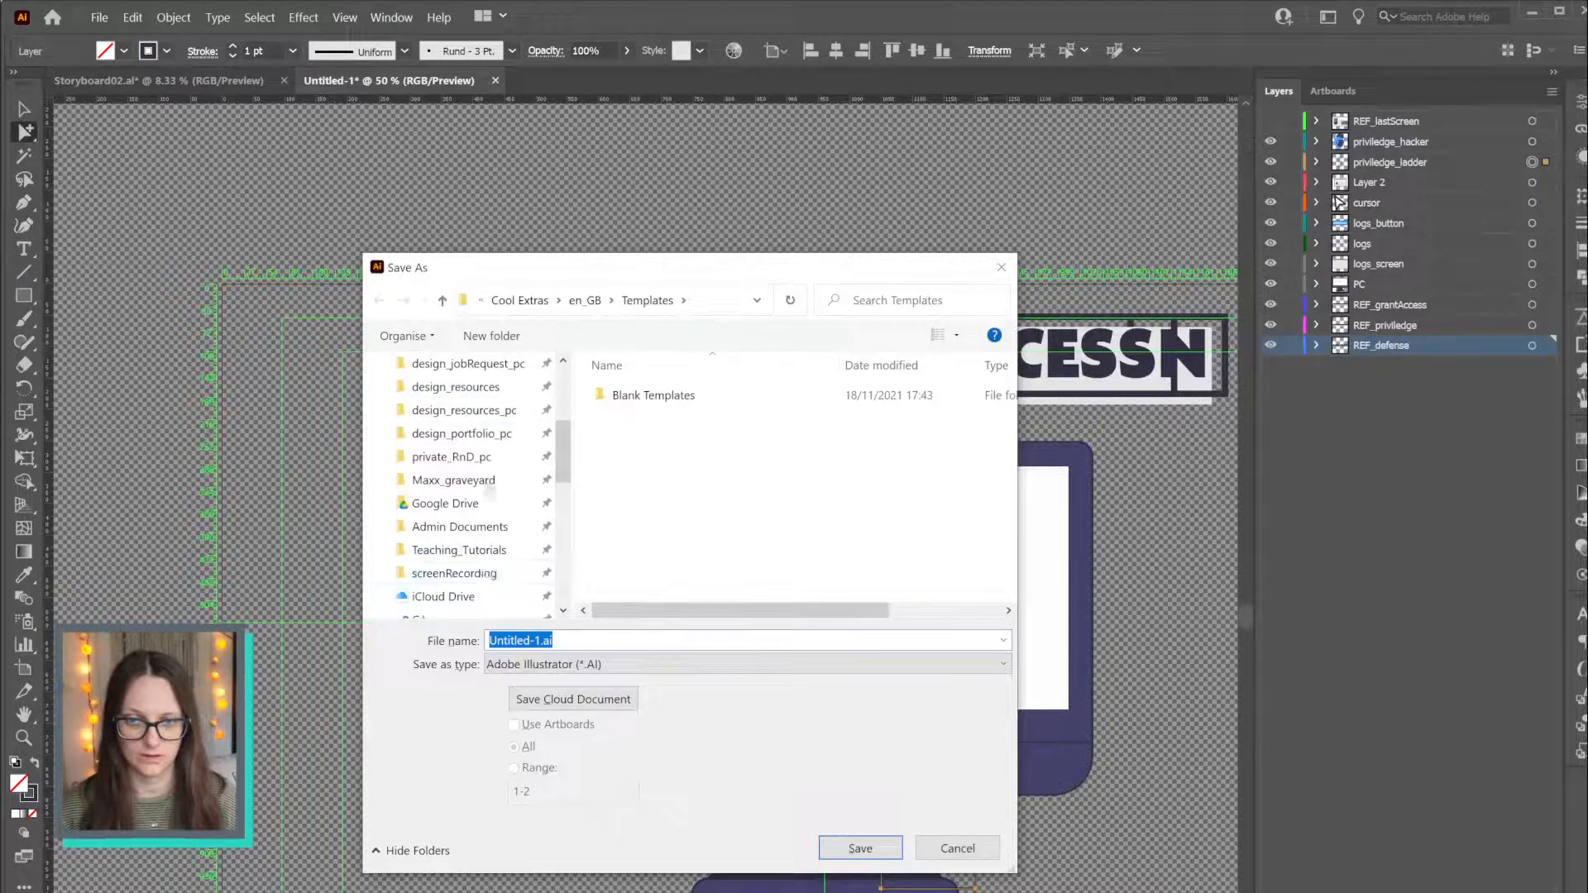
{"action": "left_click", "coordinate": [490, 431]}
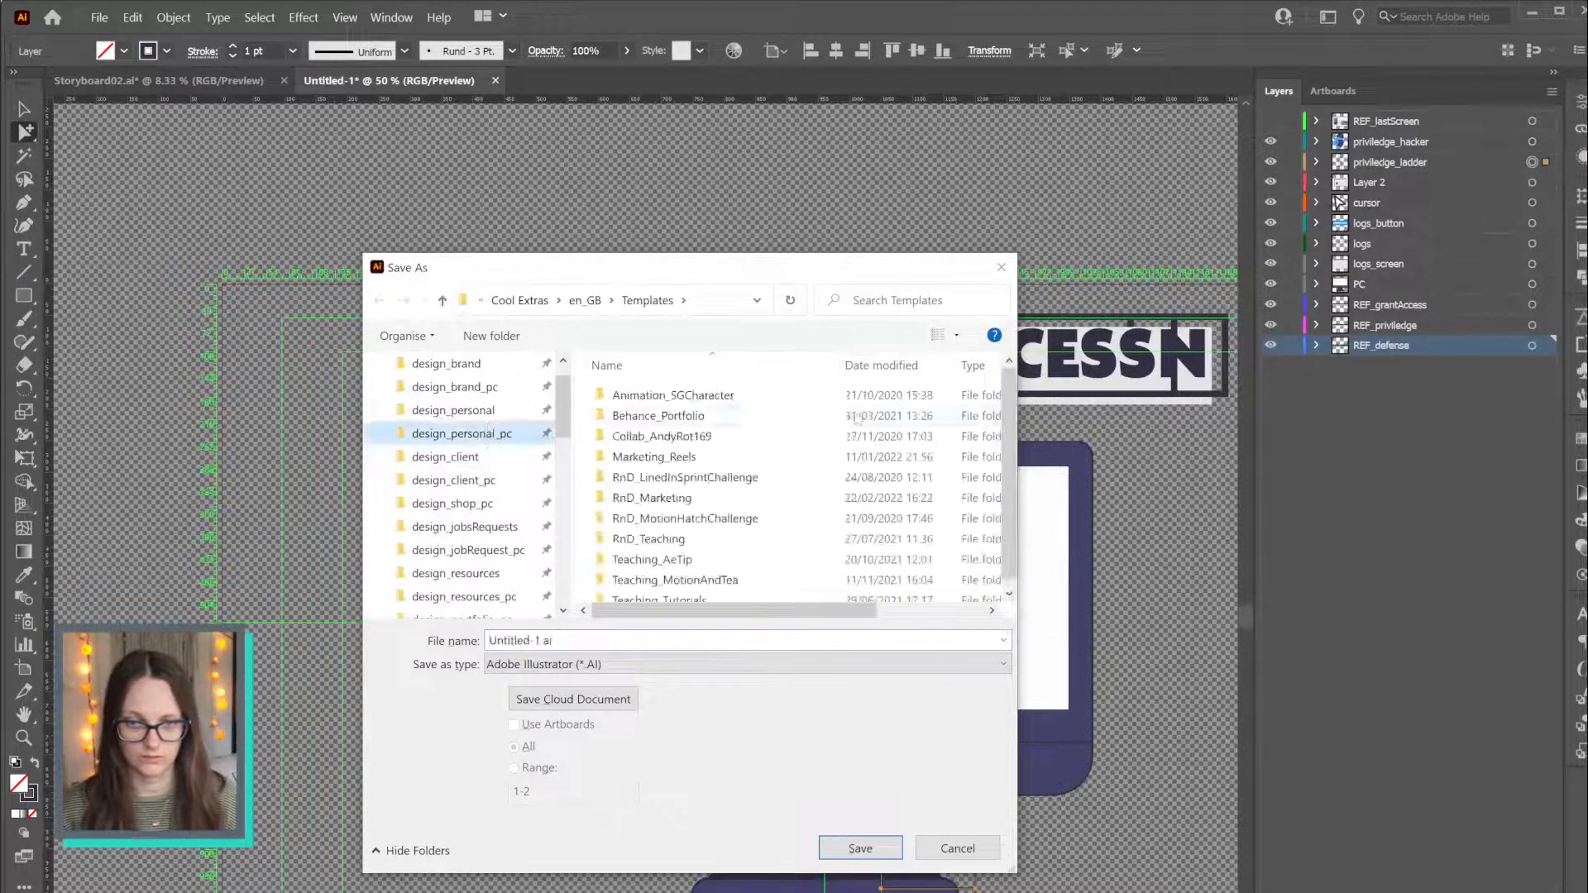
{"action": "double_click", "coordinate": [670, 437]}
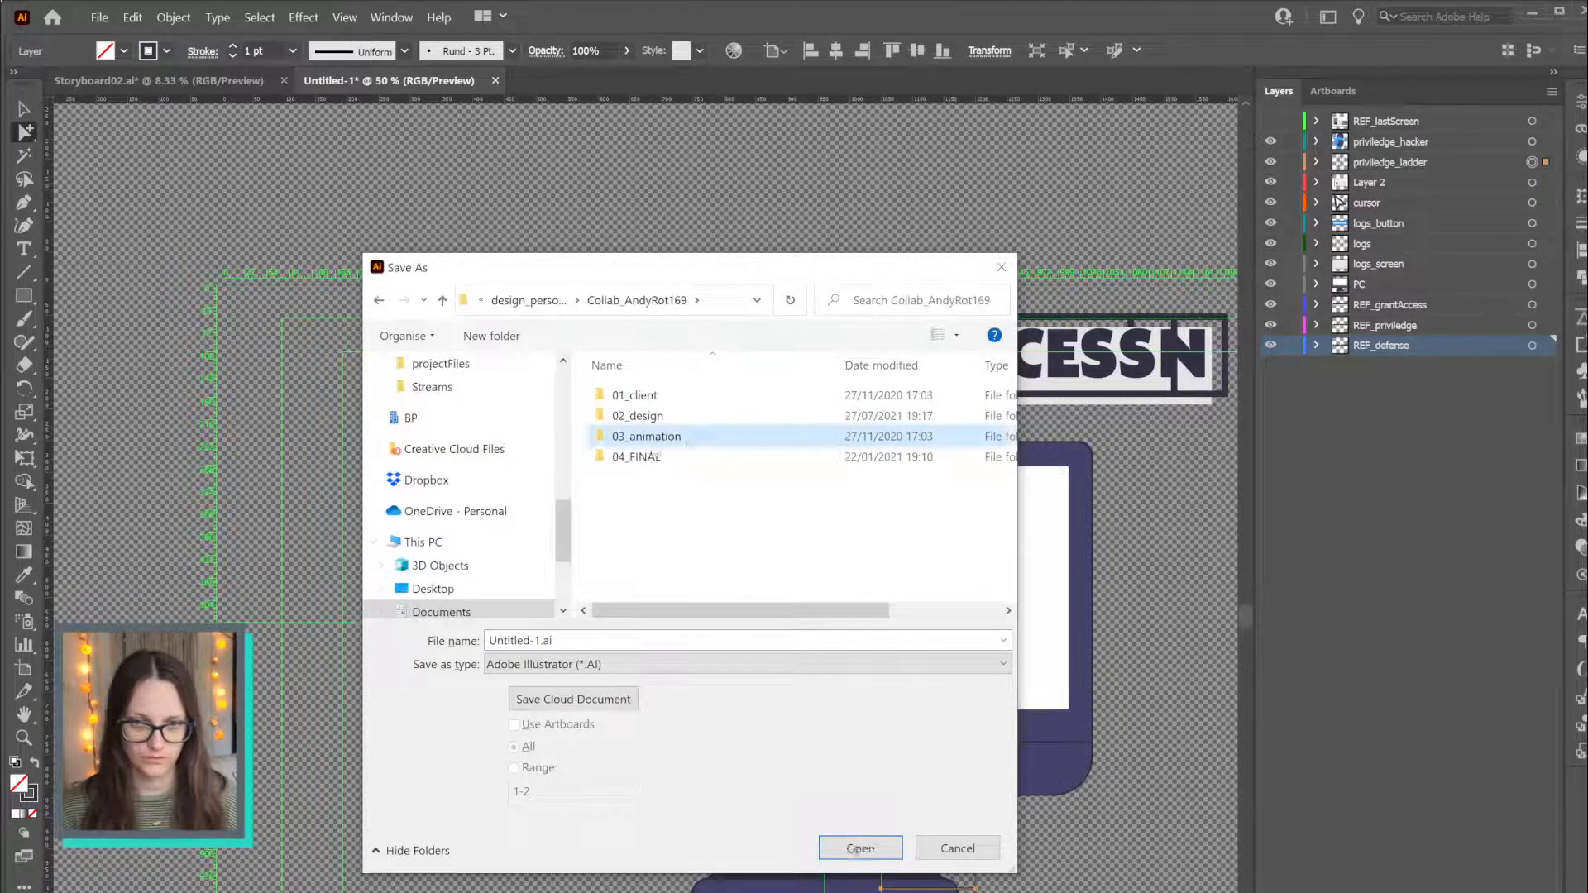
{"action": "double_click", "coordinate": [655, 440]}
{"action": "left_click", "coordinate": [651, 436]}
{"action": "double_click", "coordinate": [651, 436]}
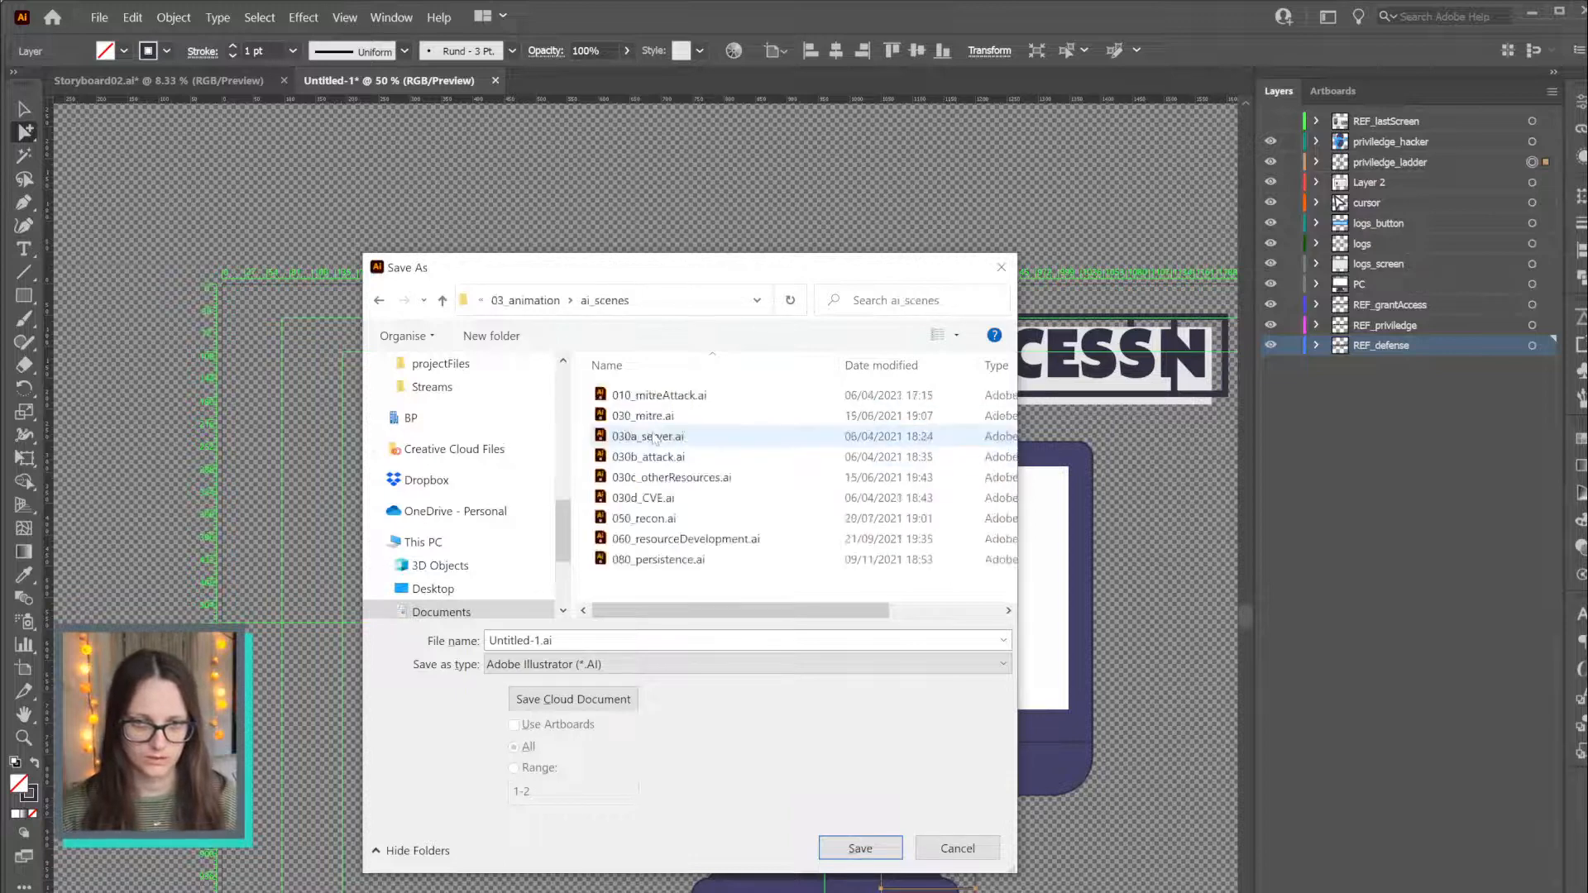
Save the document as 090_defense.ai, basing the name on 080_persistence.ai and accepting the Illustrator 2020 save options
{"action": "left_click", "coordinate": [672, 560]}
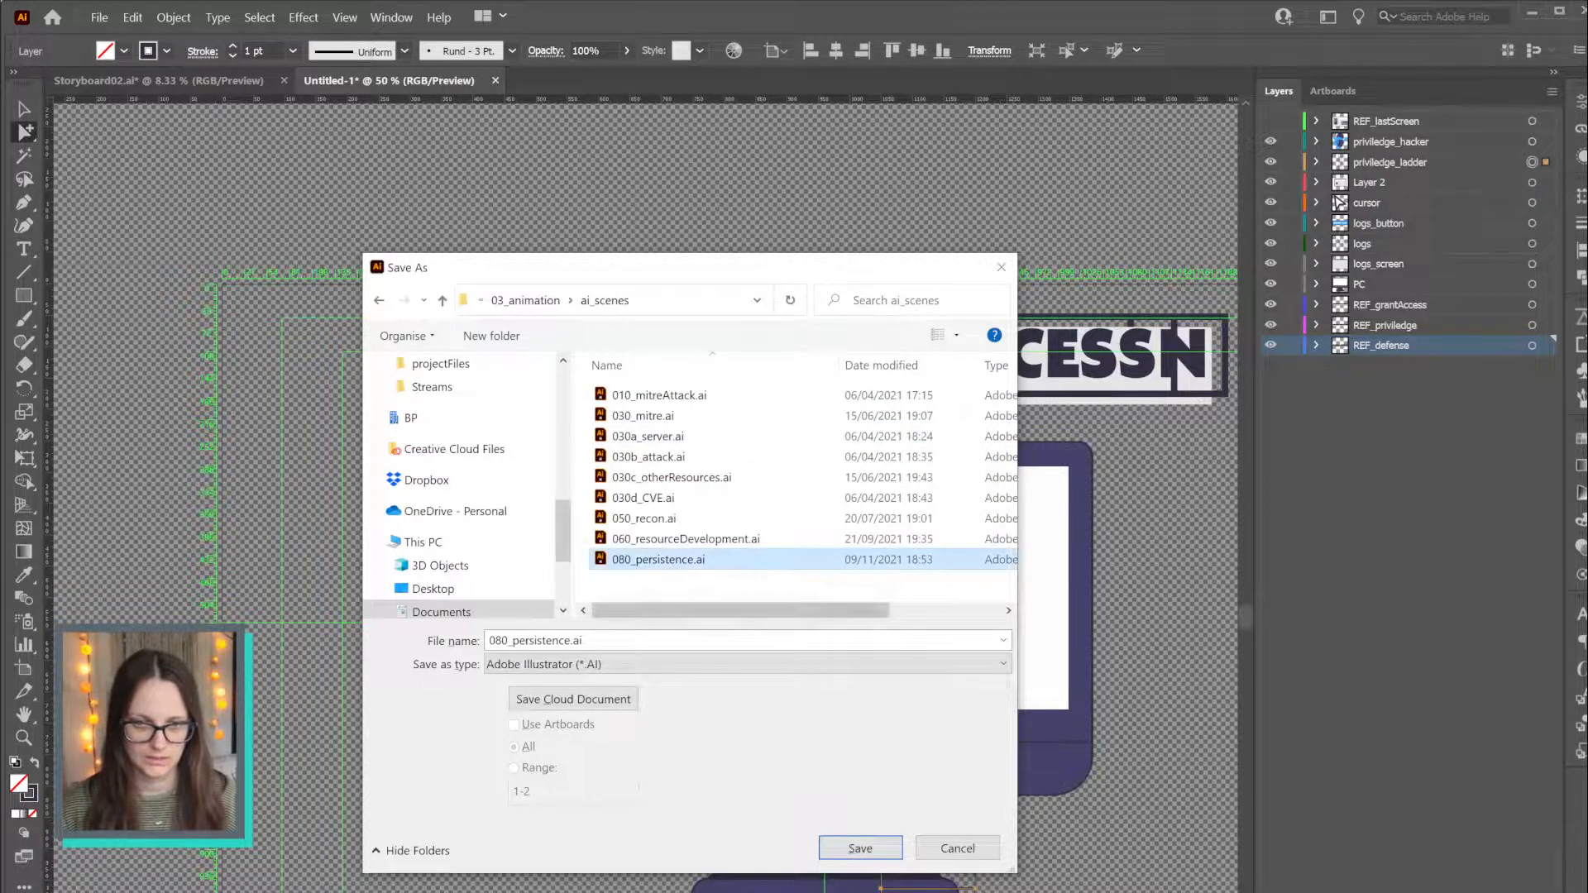
{"action": "left_click", "coordinate": [499, 640]}
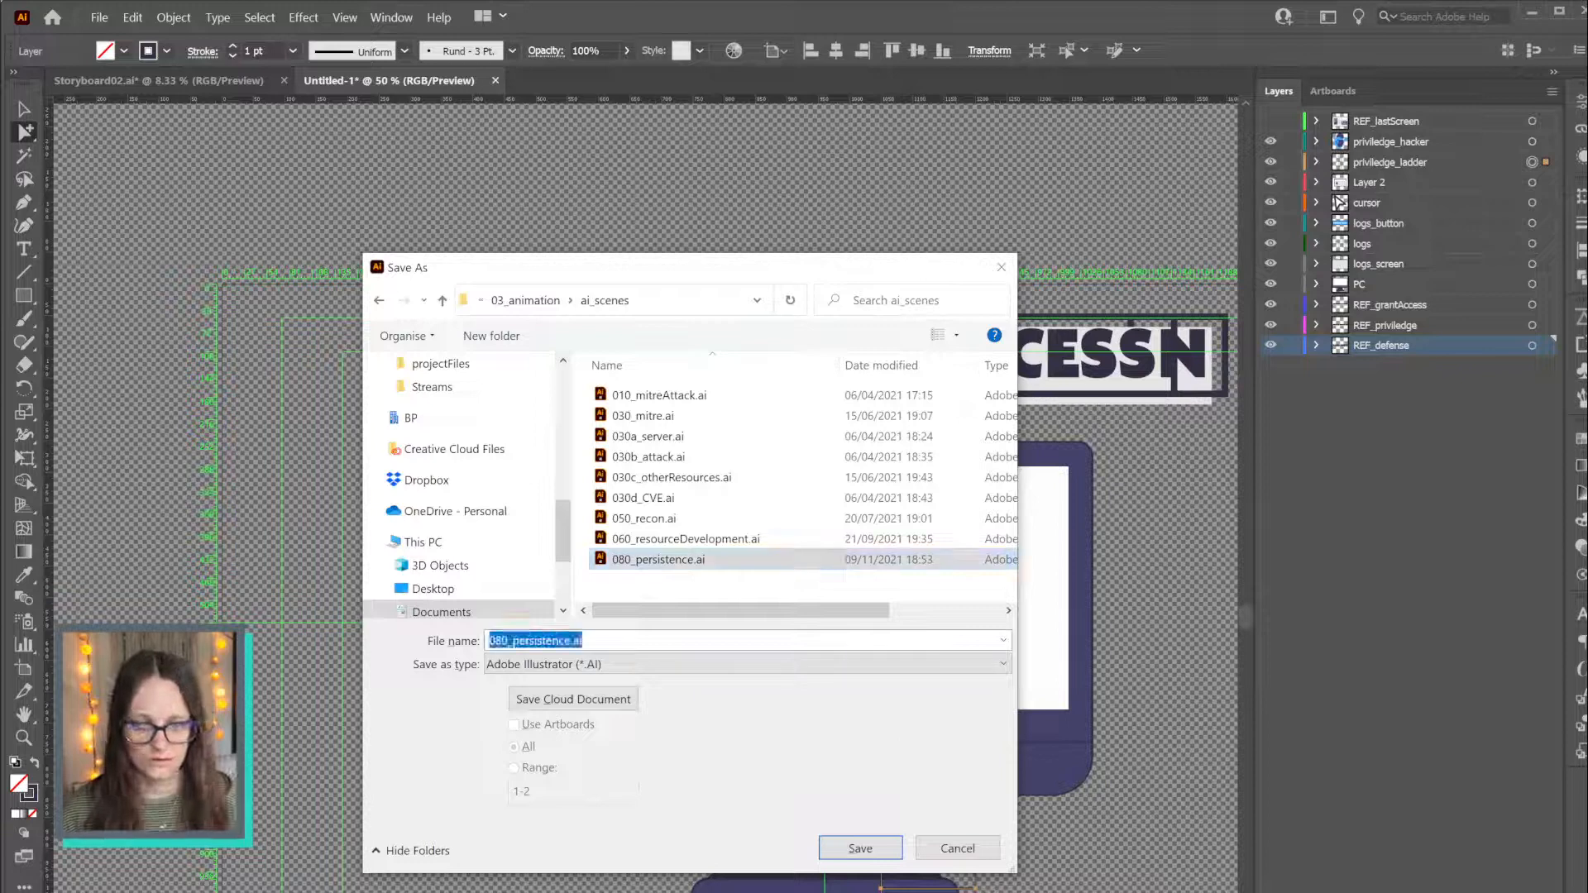
{"action": "left_click", "coordinate": [499, 641]}
{"action": "key", "text": "Delete"}
{"action": "type", "text": "9"}
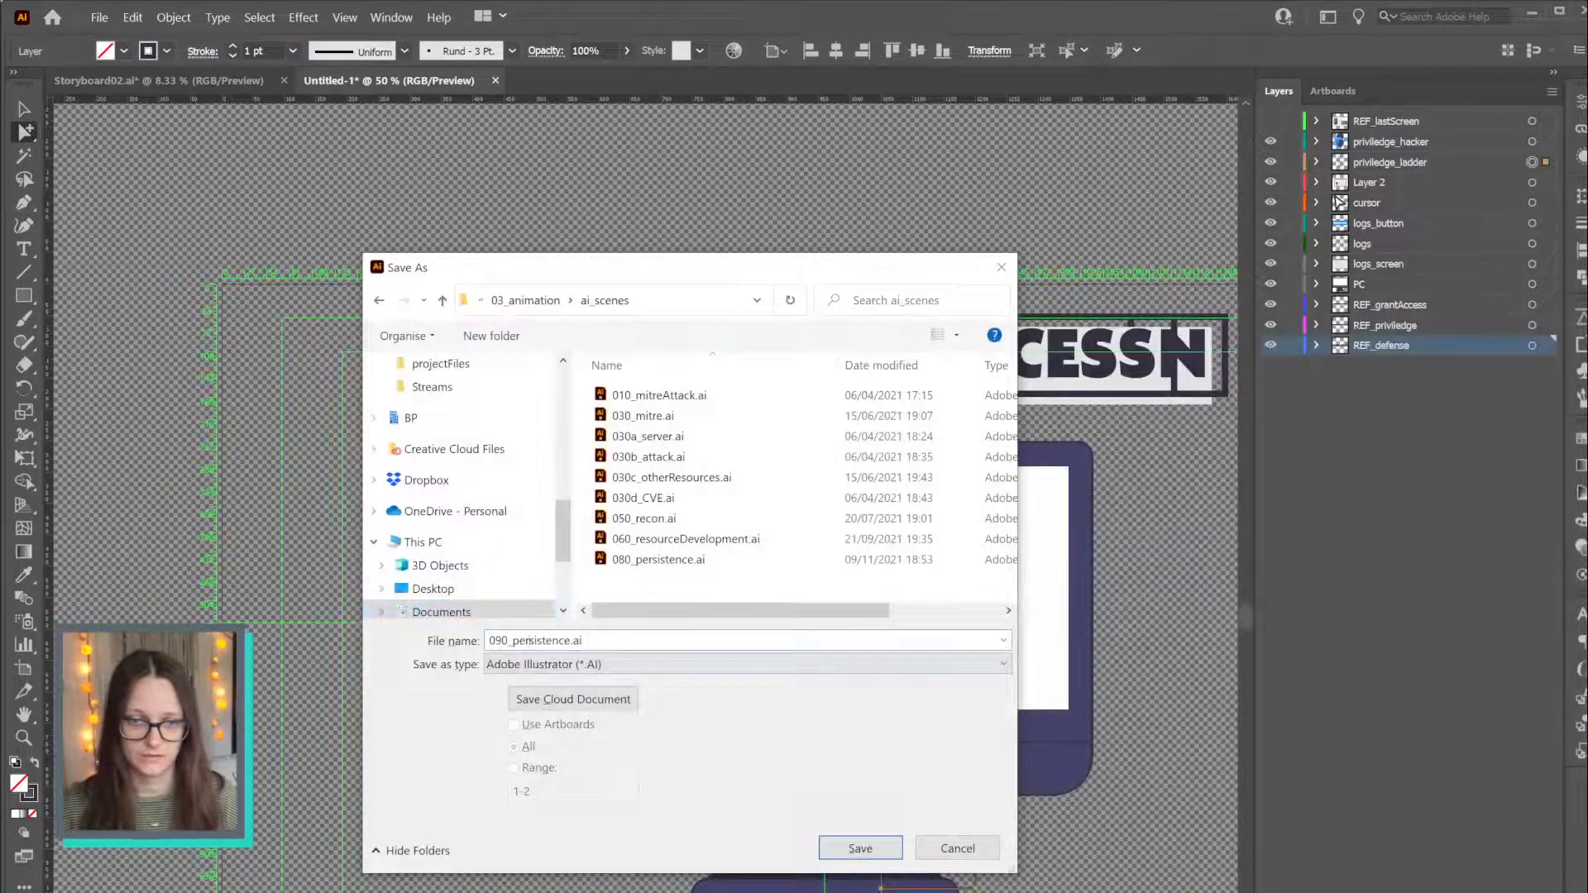
{"action": "left_click_drag", "start_coordinate": [512, 641], "coordinate": [571, 641]}
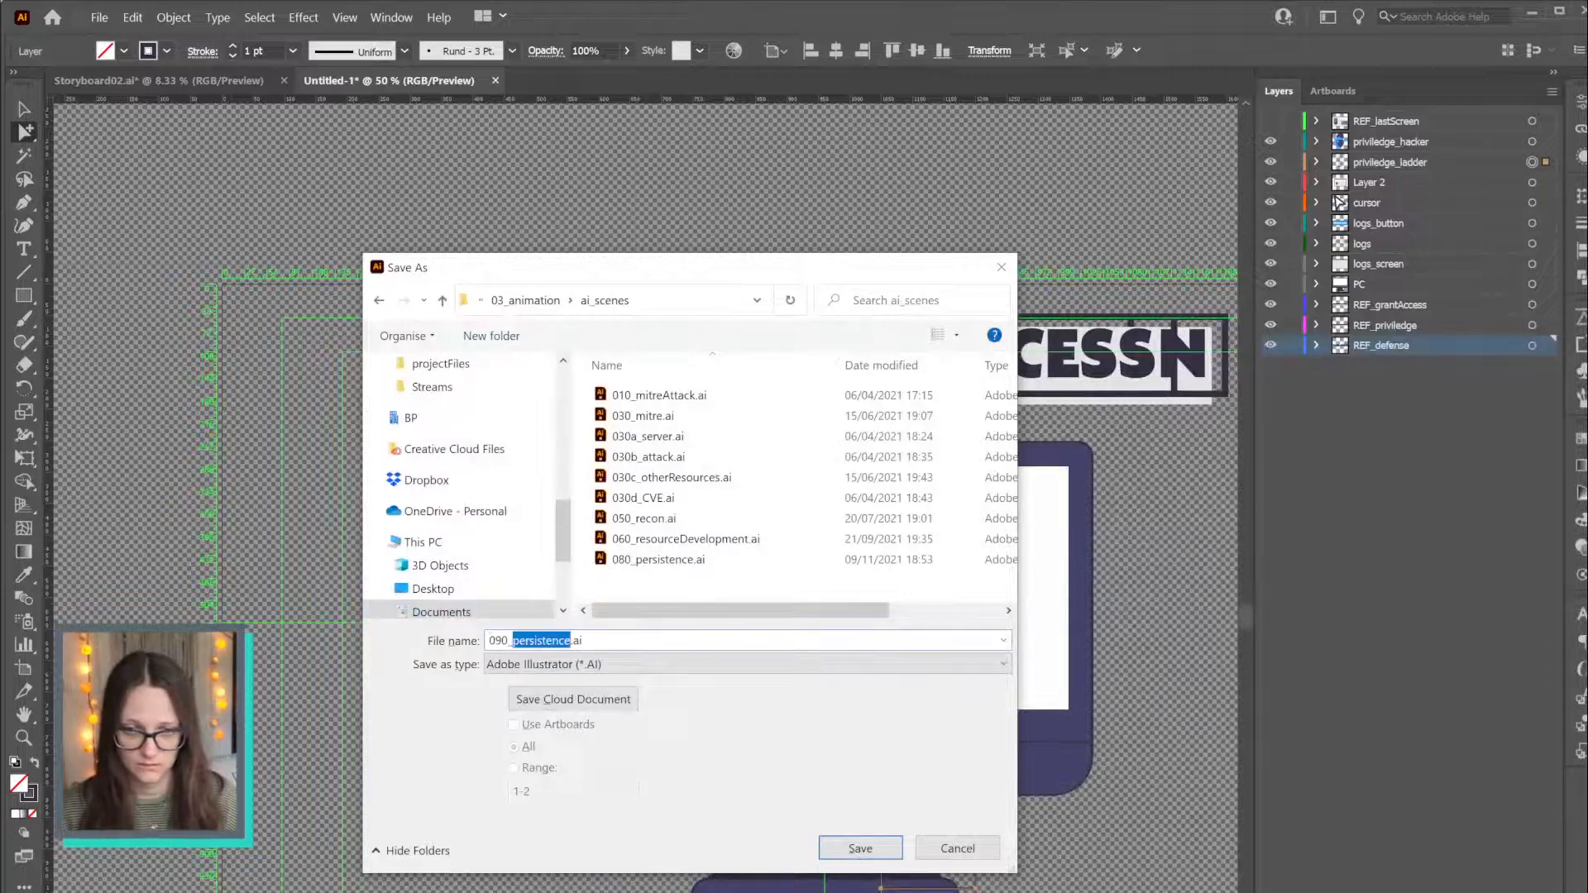
{"action": "type", "text": "defense"}
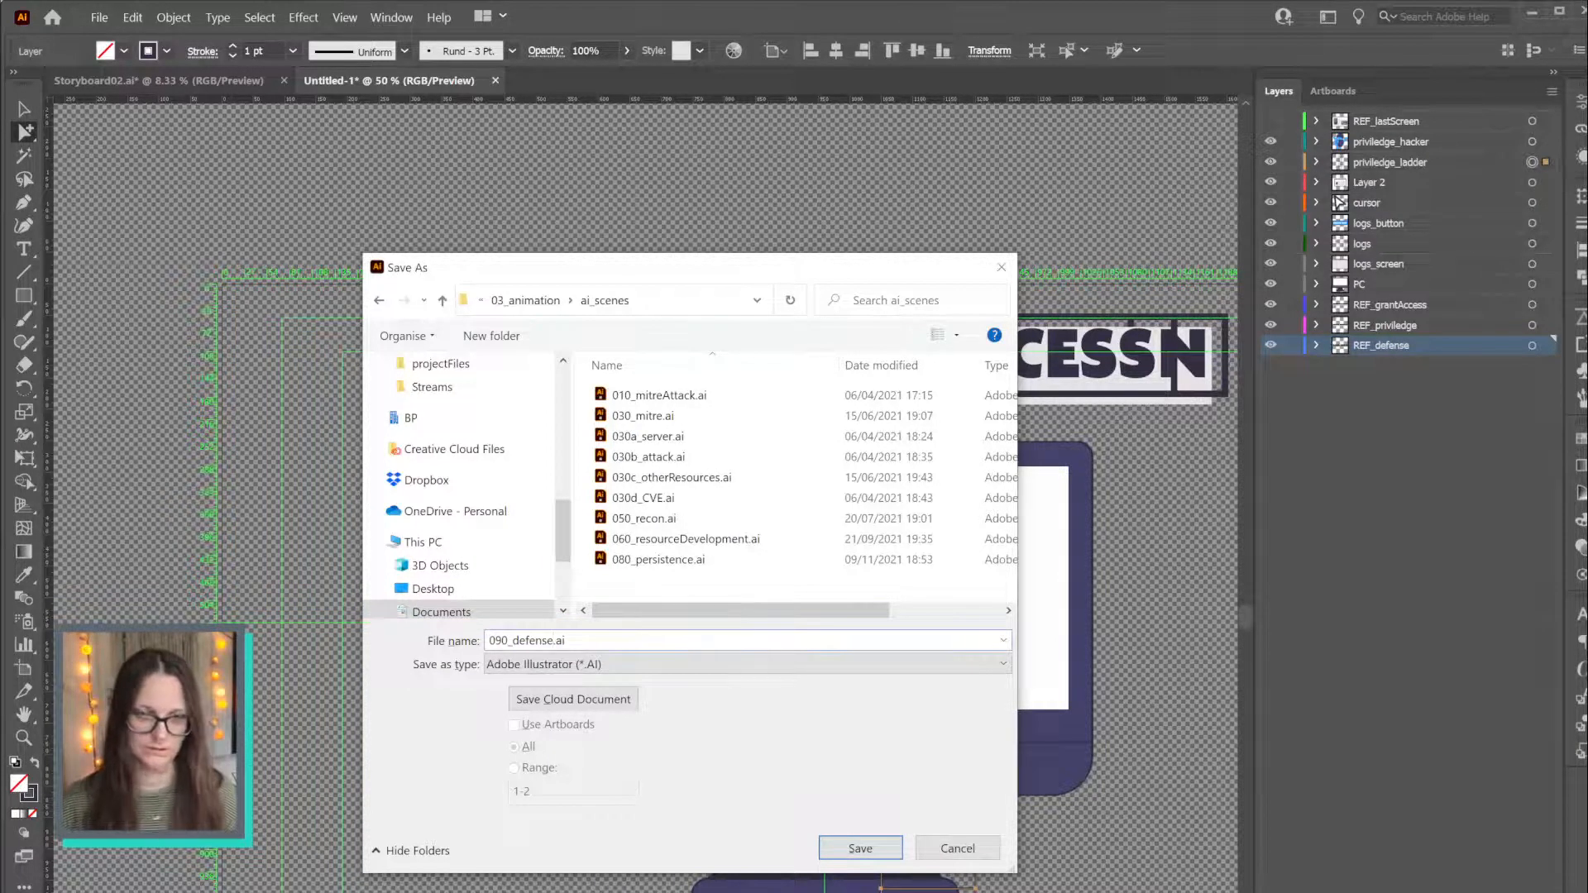
{"action": "left_click", "coordinate": [880, 846]}
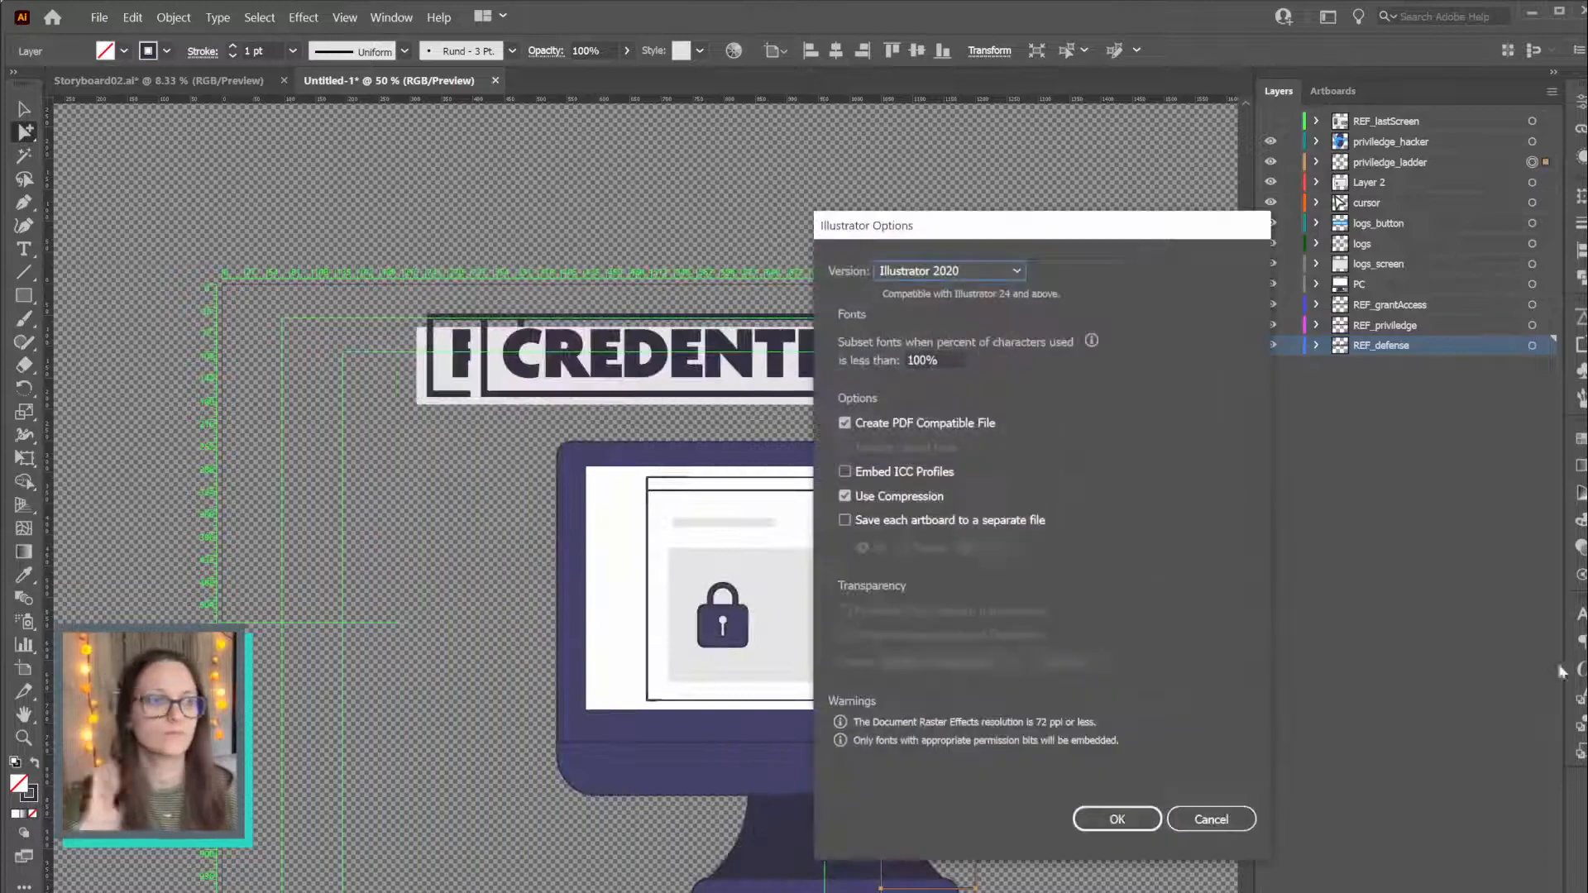
{"action": "left_click", "coordinate": [1117, 819]}
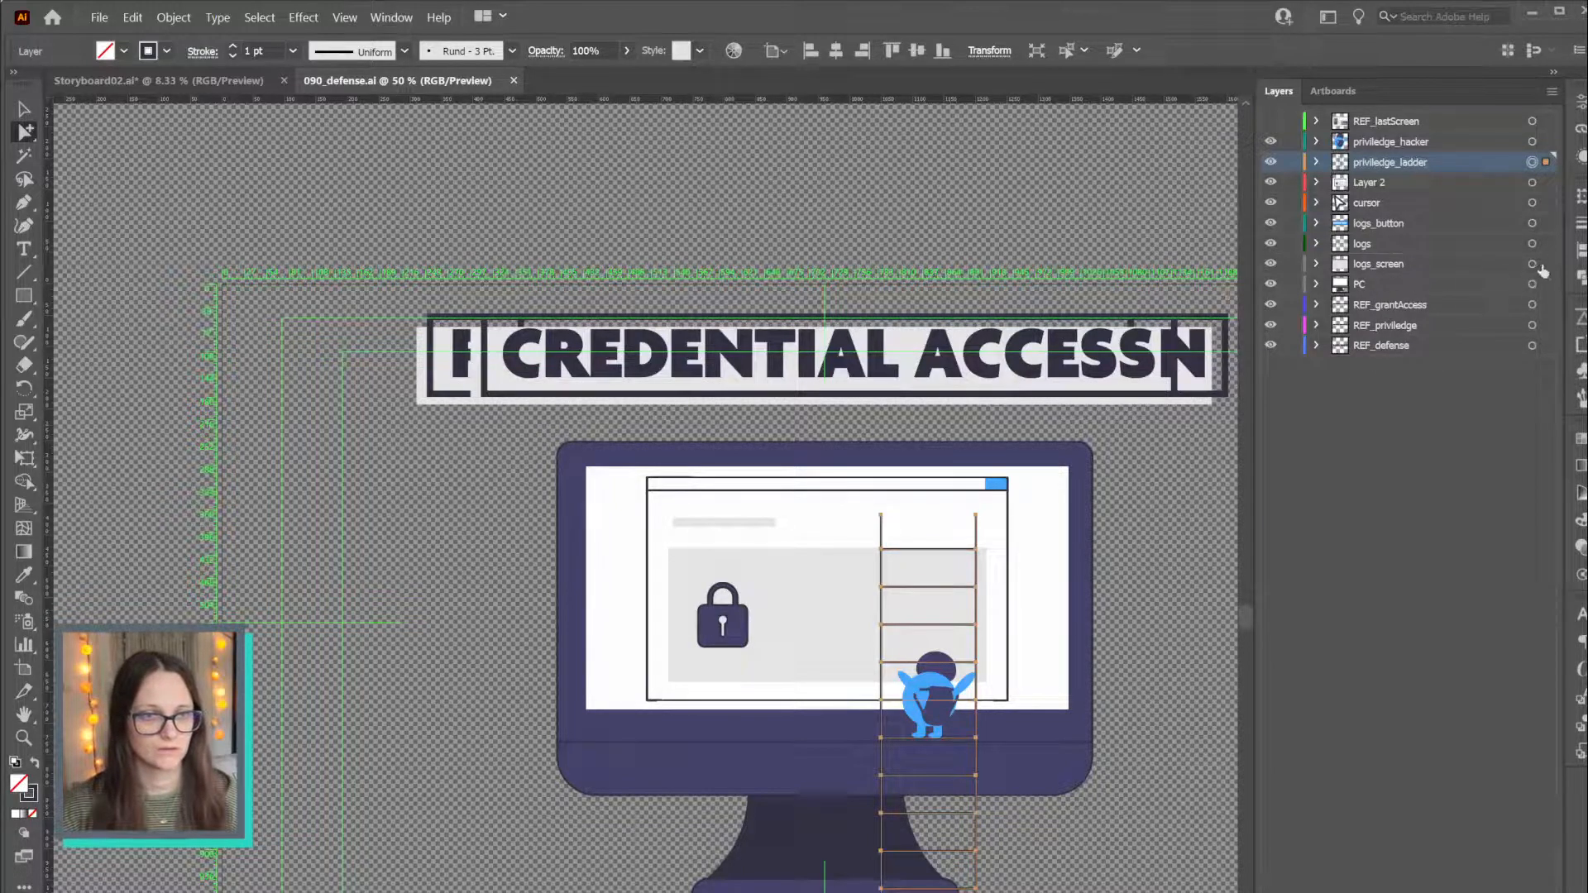
Add the prefix priviledge_ to the logs_screen layer's name
{"action": "double_click", "coordinate": [1375, 263]}
{"action": "key", "text": "Home"}
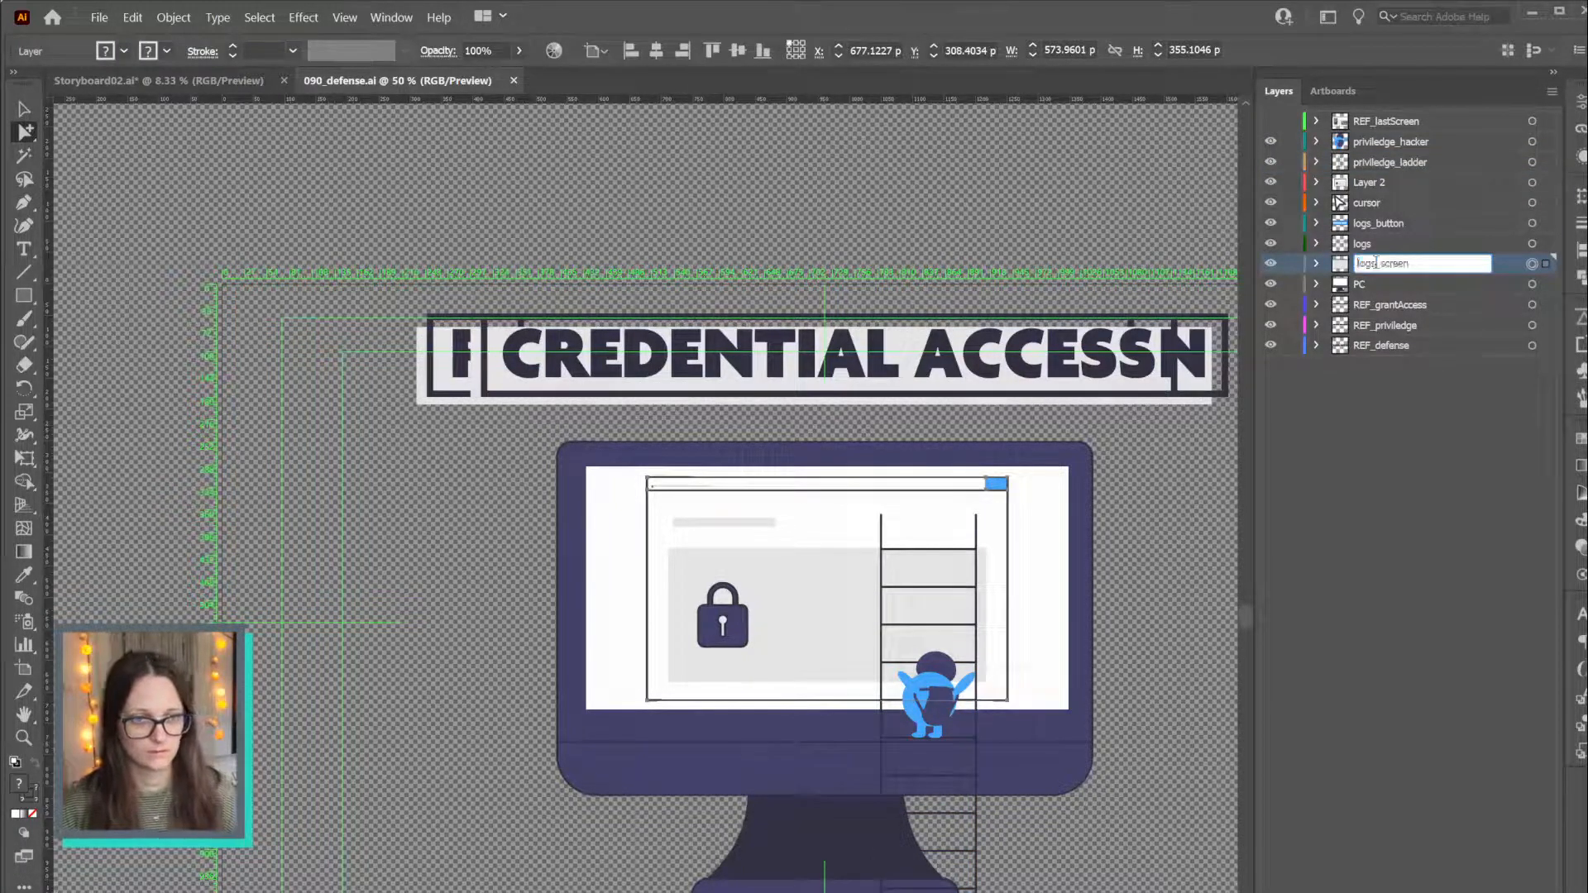
{"action": "type", "text": "priviledge_"}
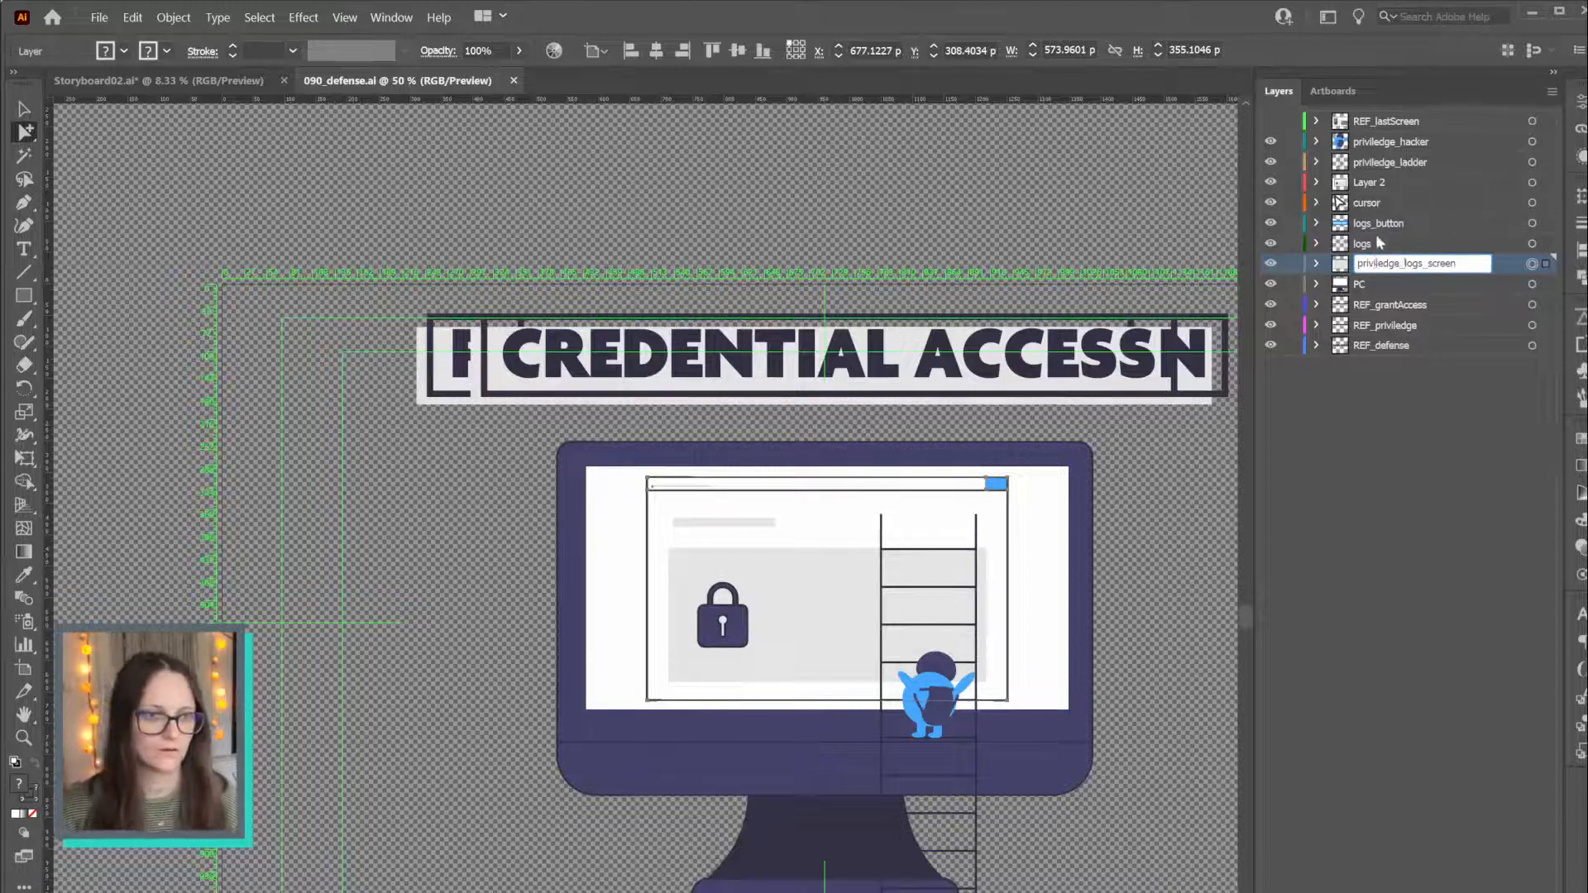
Add the prefix priviledge_ to the names of the logs and logs_button layers
{"action": "left_click", "coordinate": [1363, 245]}
{"action": "double_click", "coordinate": [1361, 245]}
{"action": "key", "text": "Home"}
{"action": "type", "text": "priviledge_"}
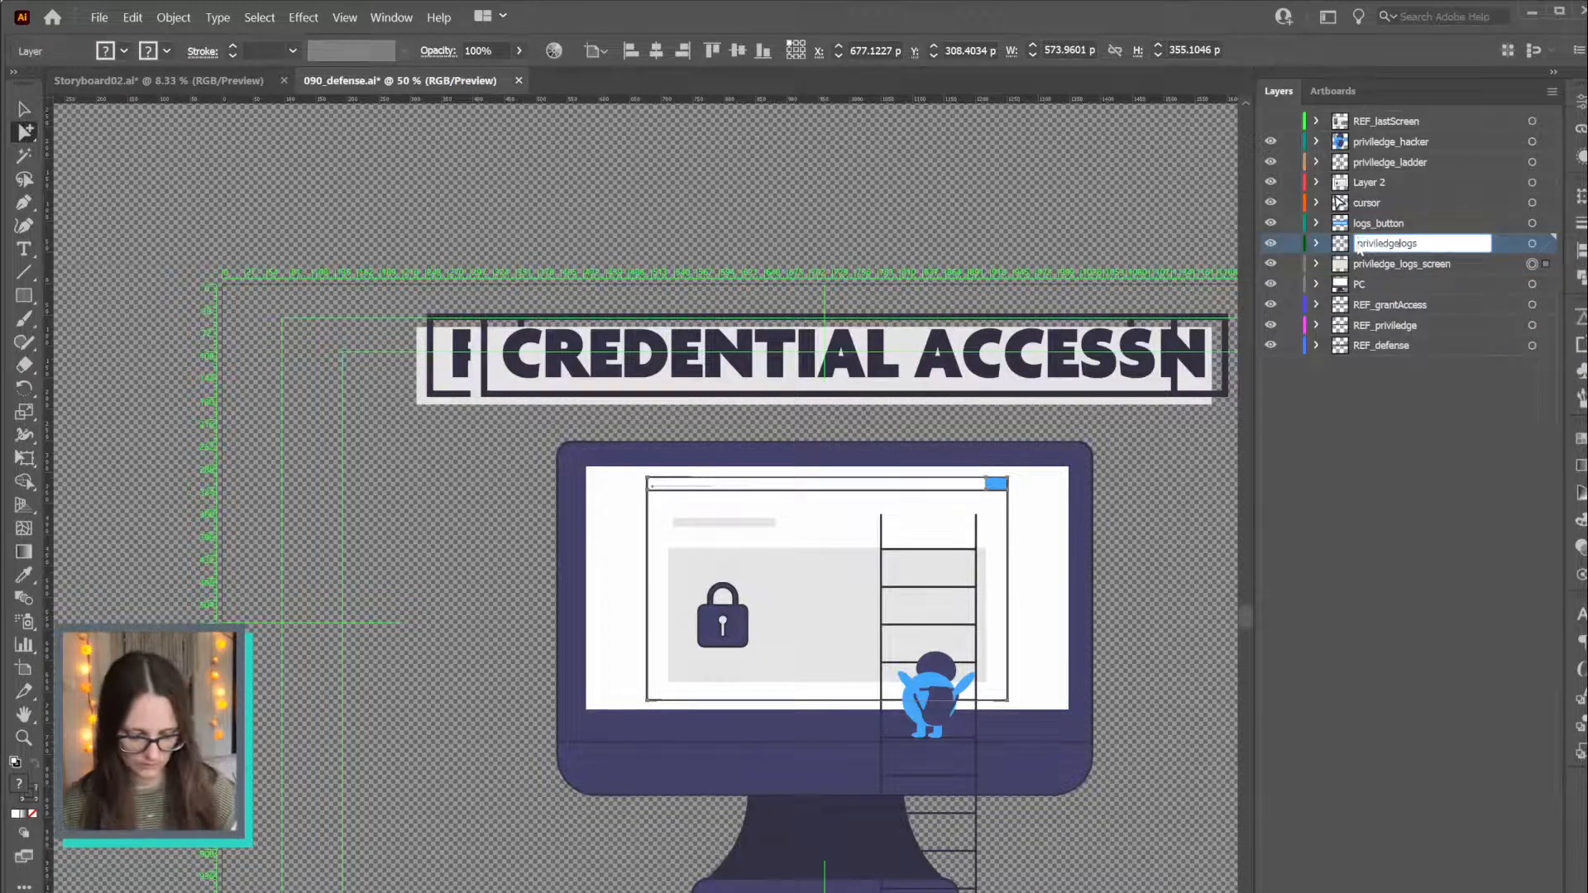
{"action": "key", "text": "Return"}
{"action": "double_click", "coordinate": [1377, 223]}
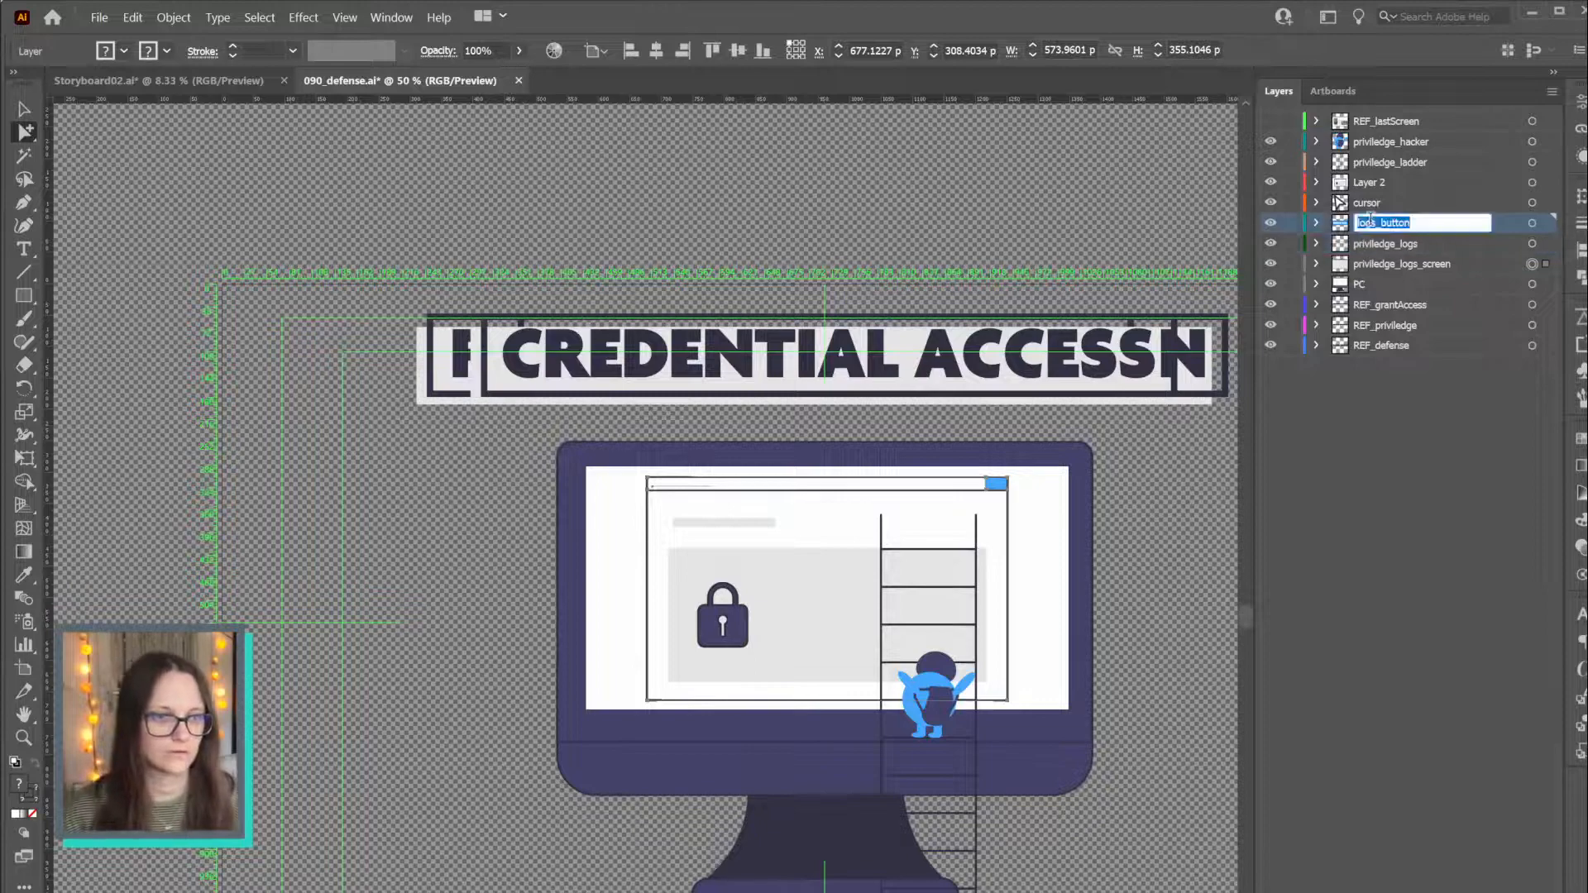
{"action": "key", "text": "Home"}
{"action": "type", "text": "priviledge"}
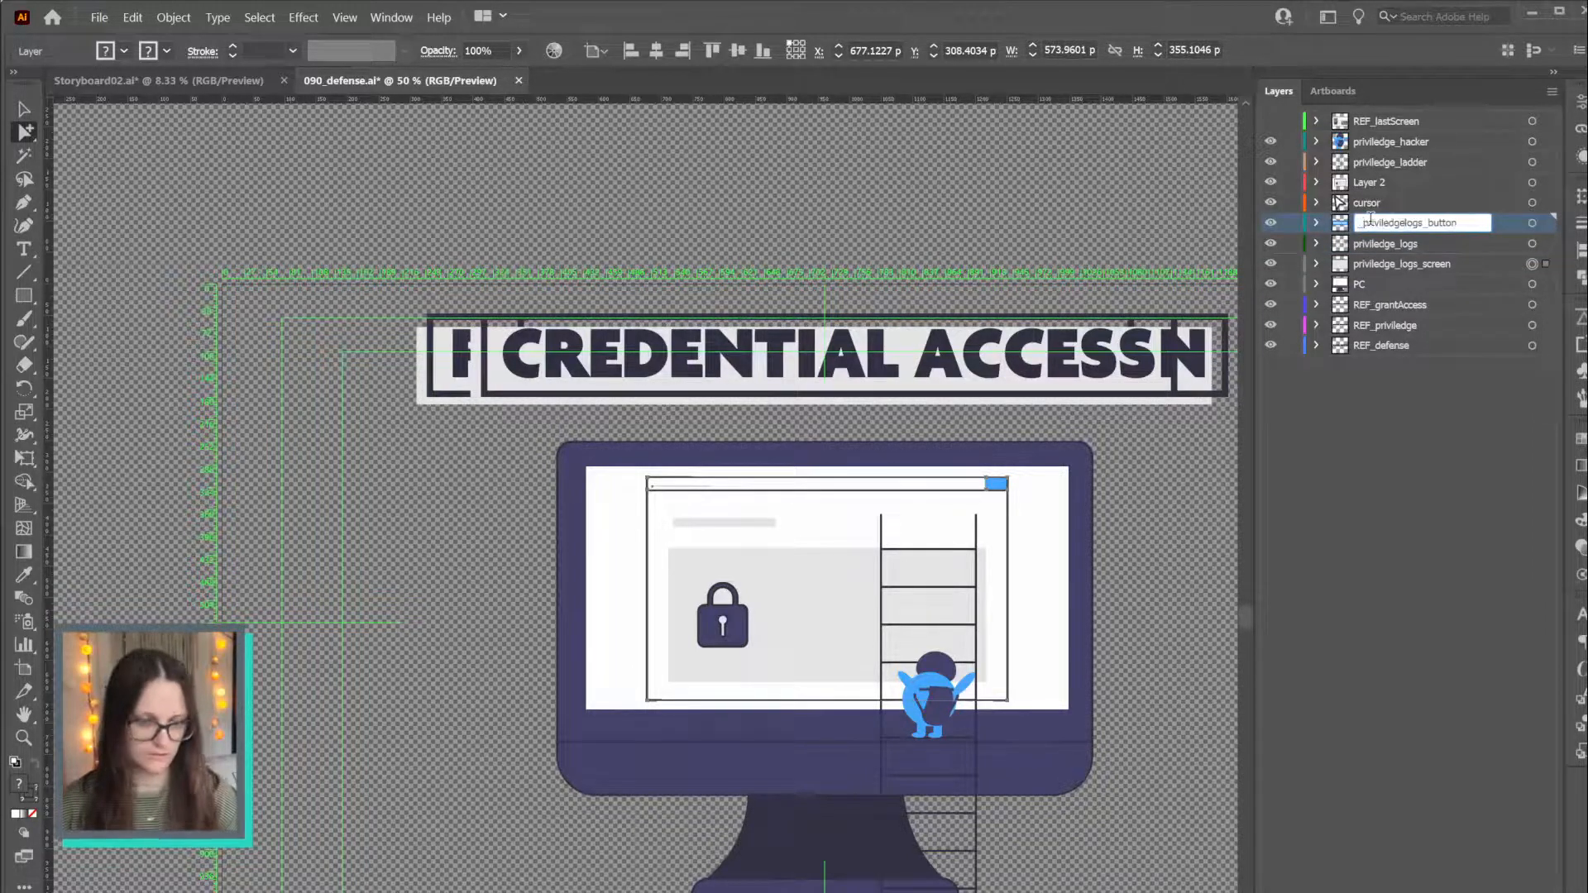
{"action": "type", "text": "_"}
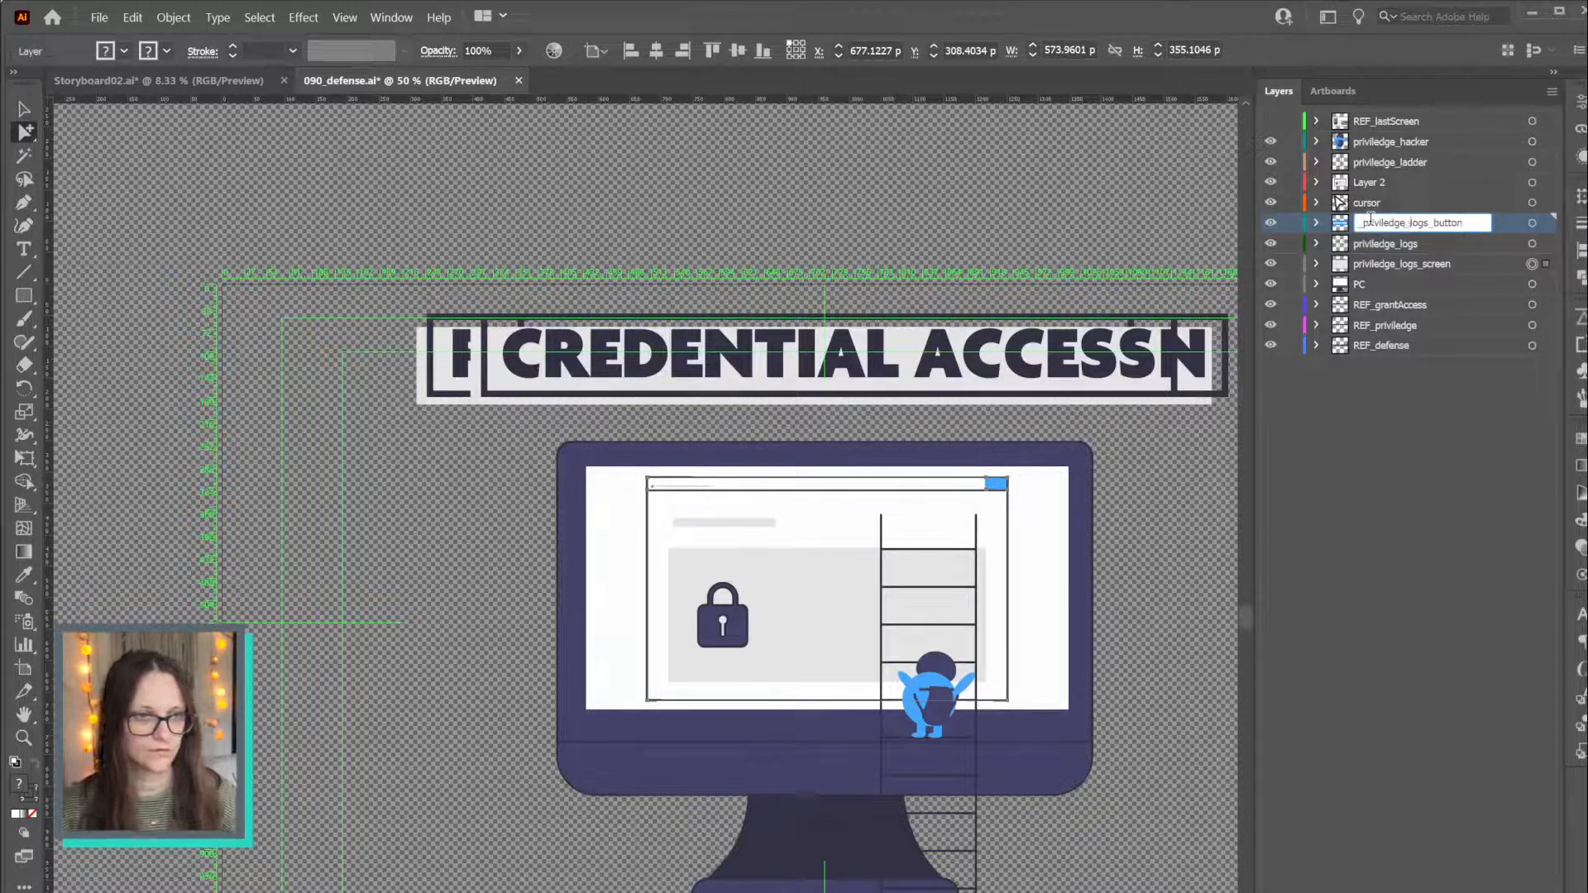
{"action": "key", "text": "BackSpace"}
Rename the priviledge_logs_screen layer as defense_logs_screen, copying the word defense from the REF_defense layer's name
{"action": "left_click", "coordinate": [1401, 344]}
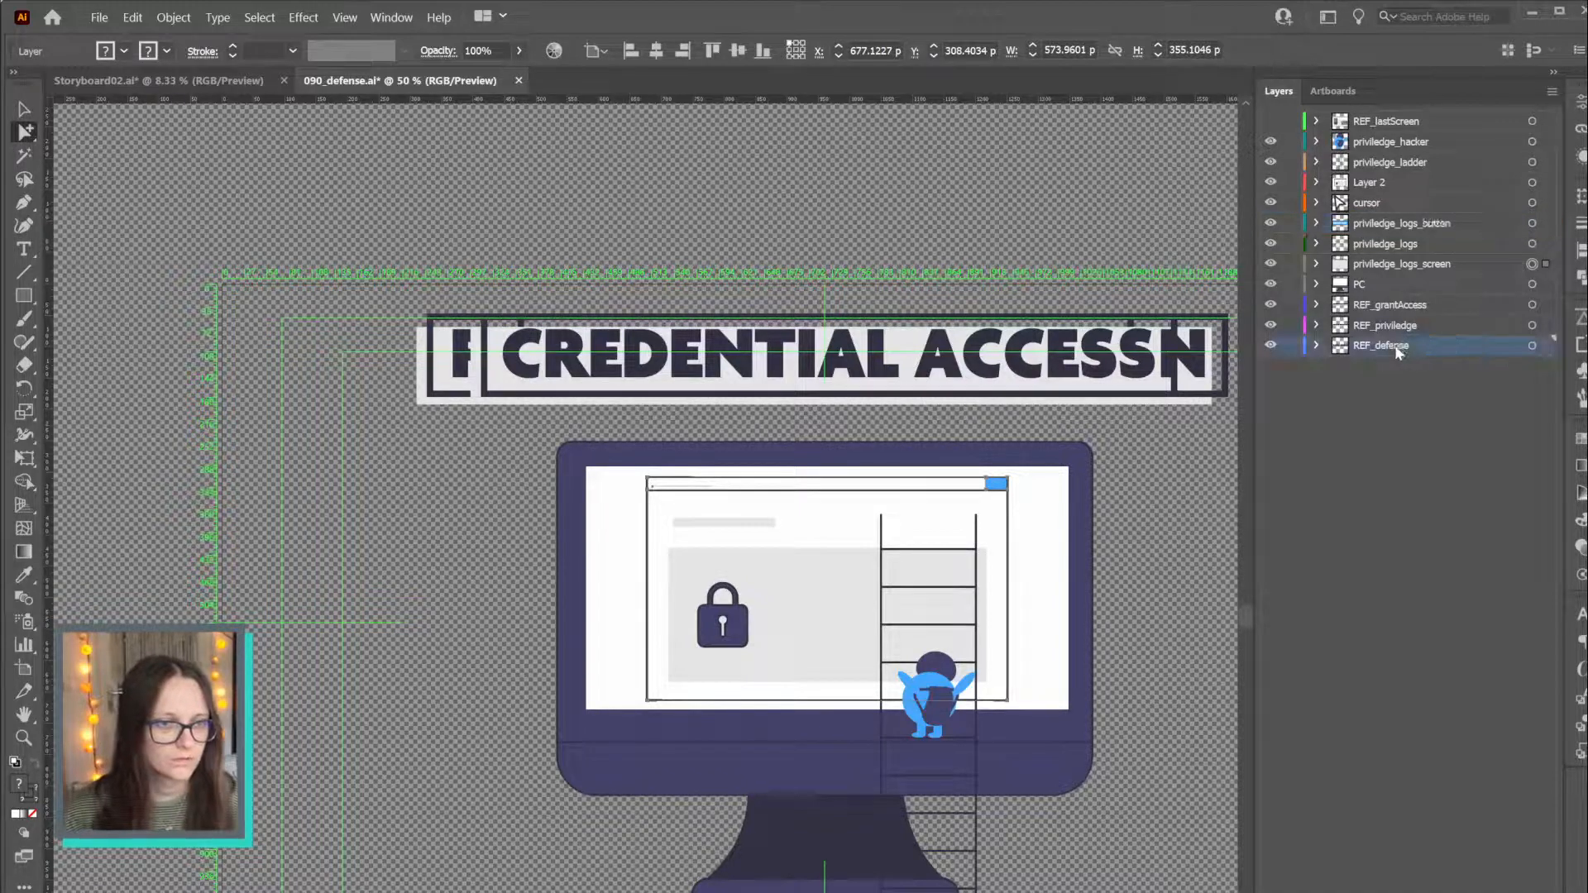
{"action": "double_click", "coordinate": [1398, 345]}
{"action": "left_click_drag", "start_coordinate": [1379, 346], "coordinate": [1467, 347]}
{"action": "key", "text": "ctrl+c"}
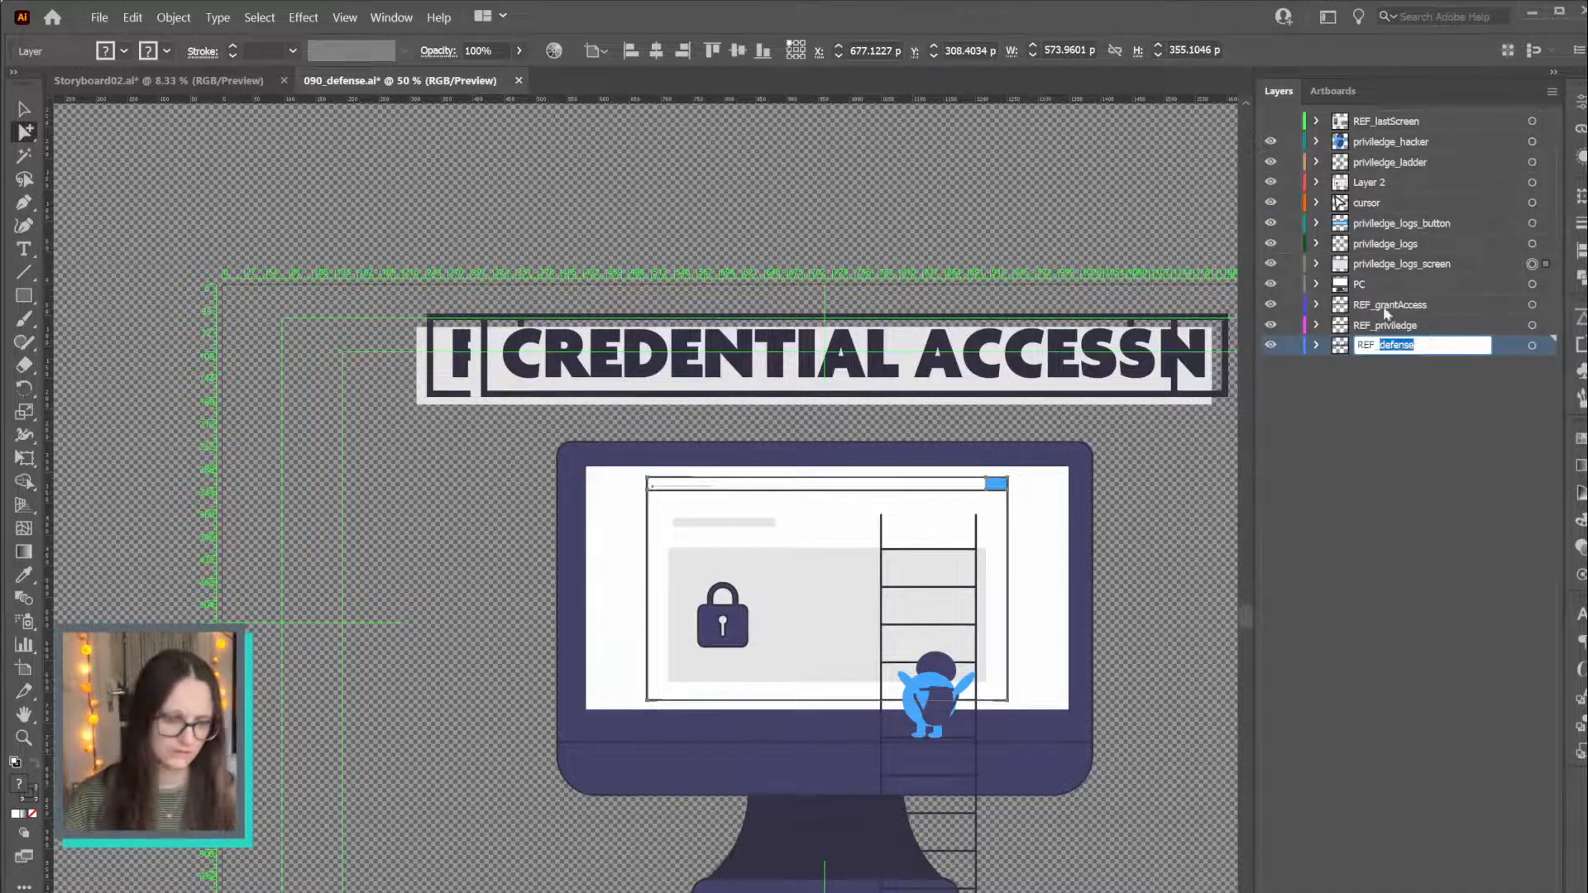
{"action": "double_click", "coordinate": [1397, 263]}
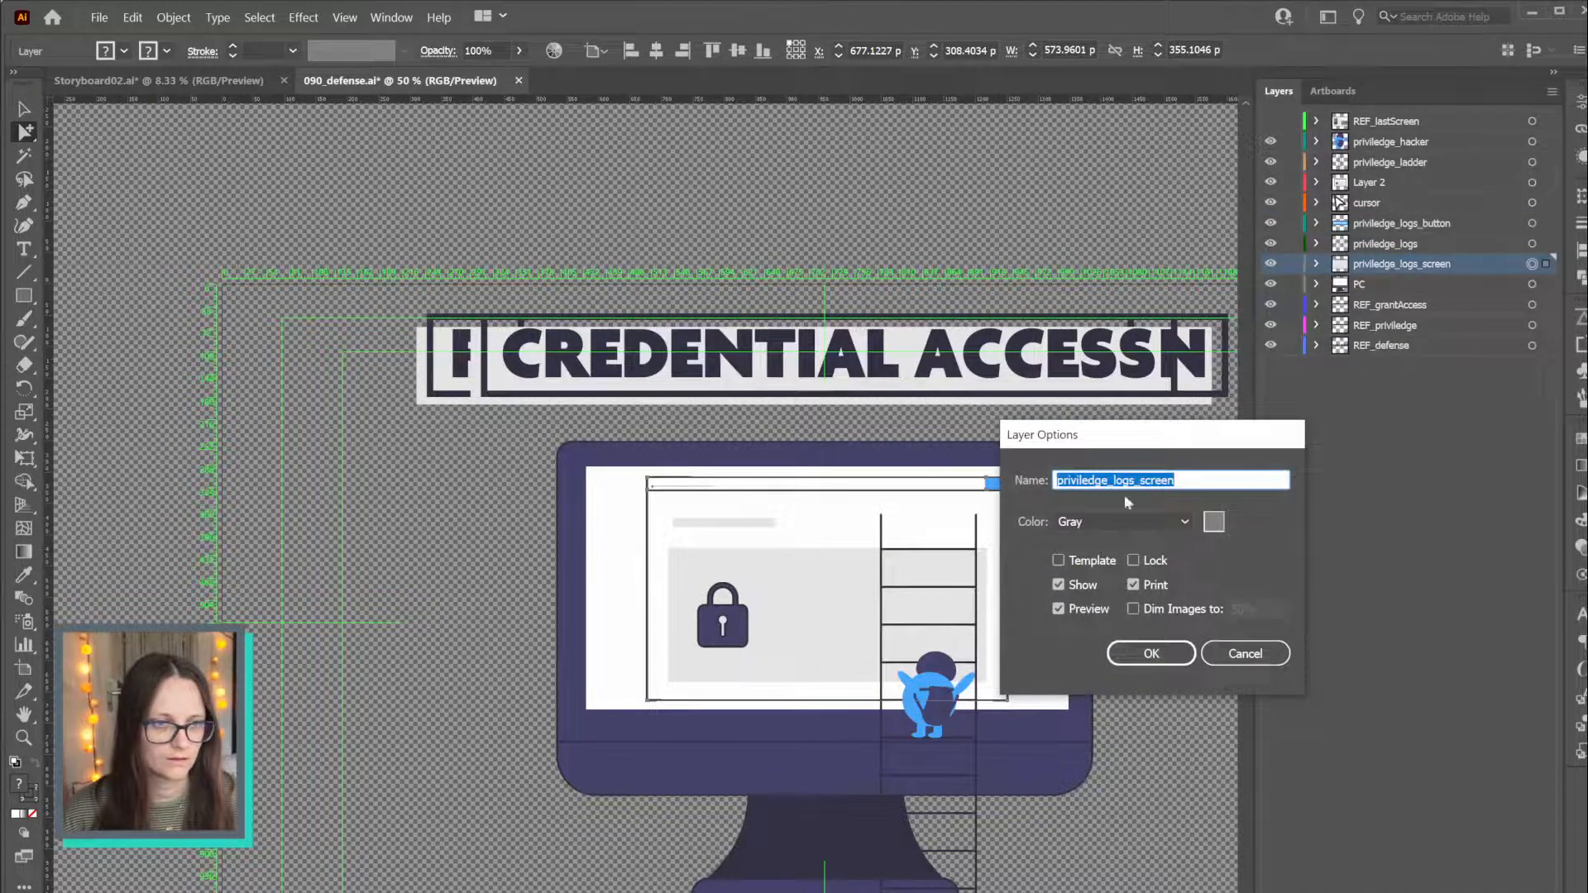
{"action": "left_click_drag", "start_coordinate": [1109, 478], "coordinate": [1020, 479]}
{"action": "key", "text": "ctrl+v"}
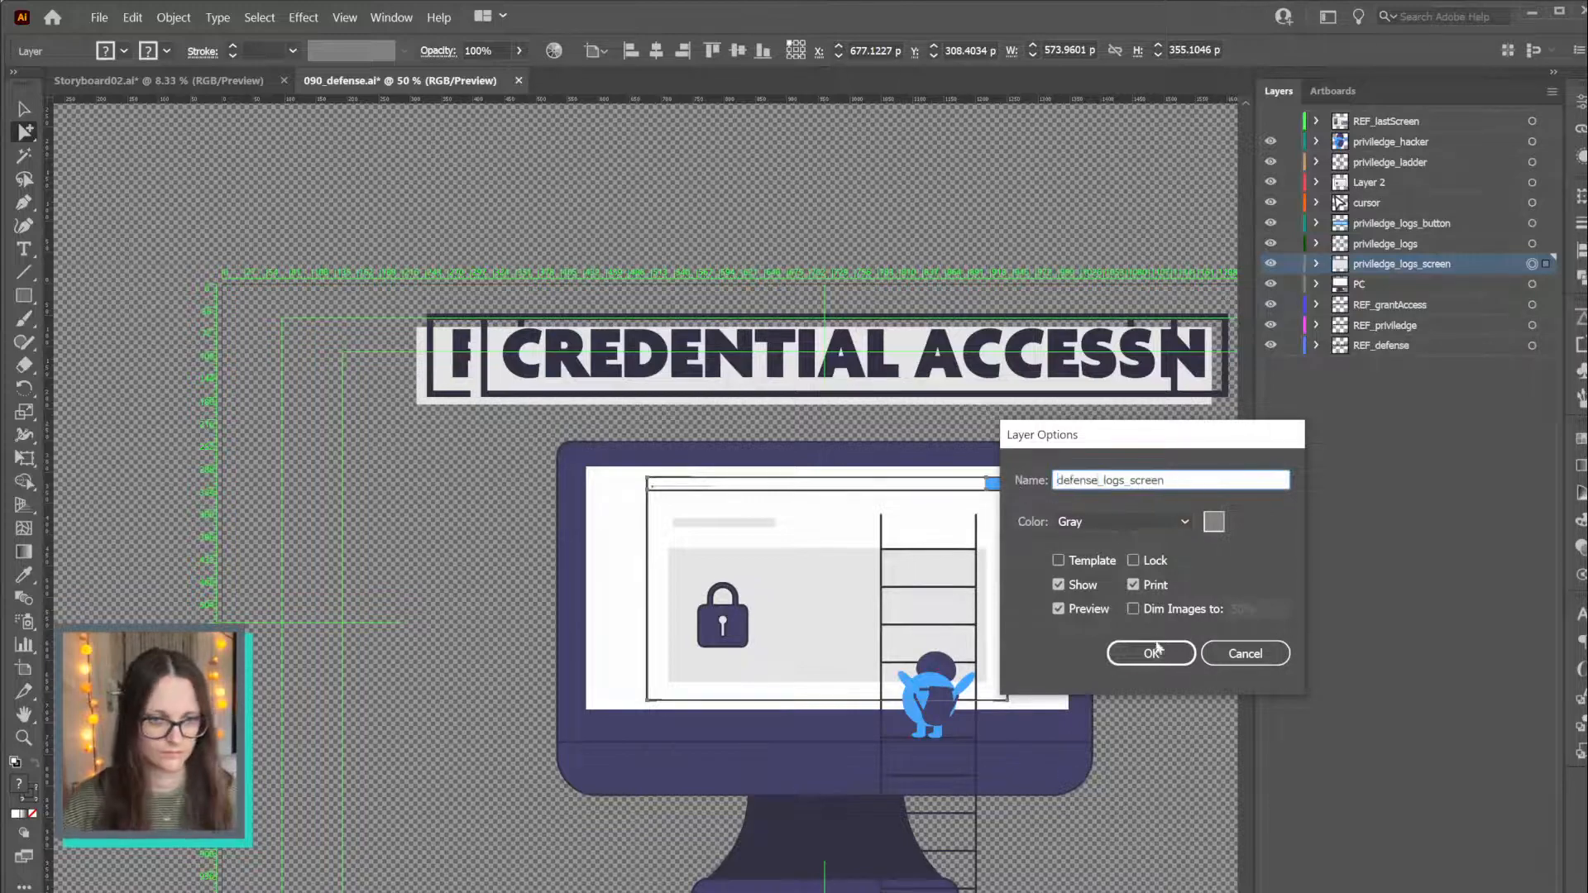
{"action": "left_click", "coordinate": [1151, 653]}
Replace the priviledge prefix with defense in the names of the priviledge_logs and priviledge_logs_button layers
{"action": "double_click", "coordinate": [1390, 242]}
{"action": "left_click_drag", "start_coordinate": [1396, 242], "coordinate": [1357, 243]}
{"action": "key", "text": "ctrl+v"}
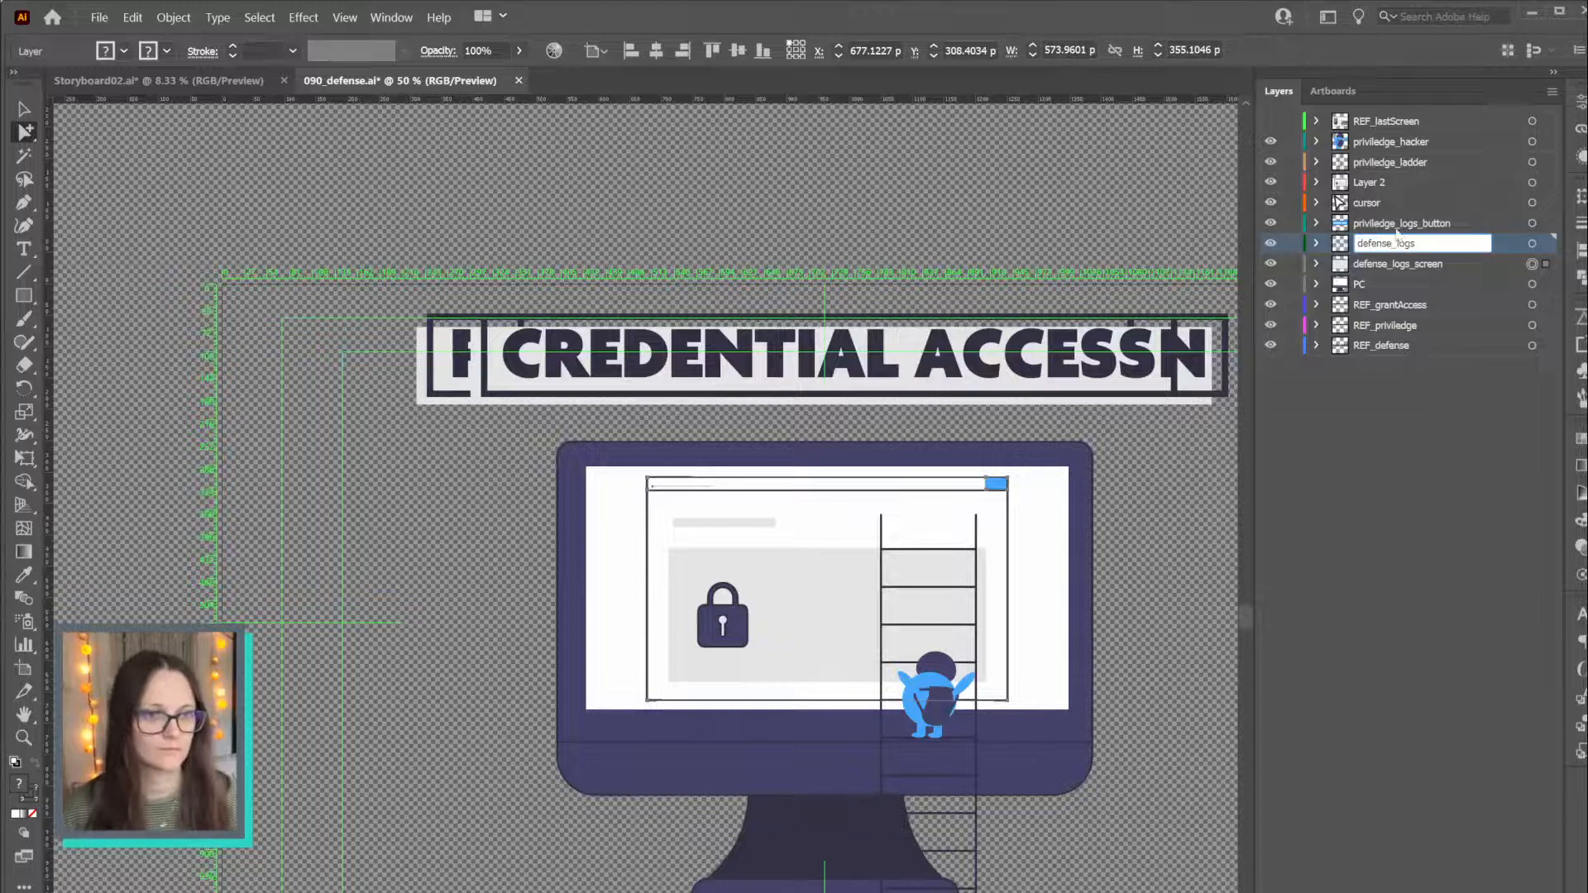
{"action": "double_click", "coordinate": [1399, 223]}
{"action": "left_click_drag", "start_coordinate": [1400, 222], "coordinate": [1255, 222]}
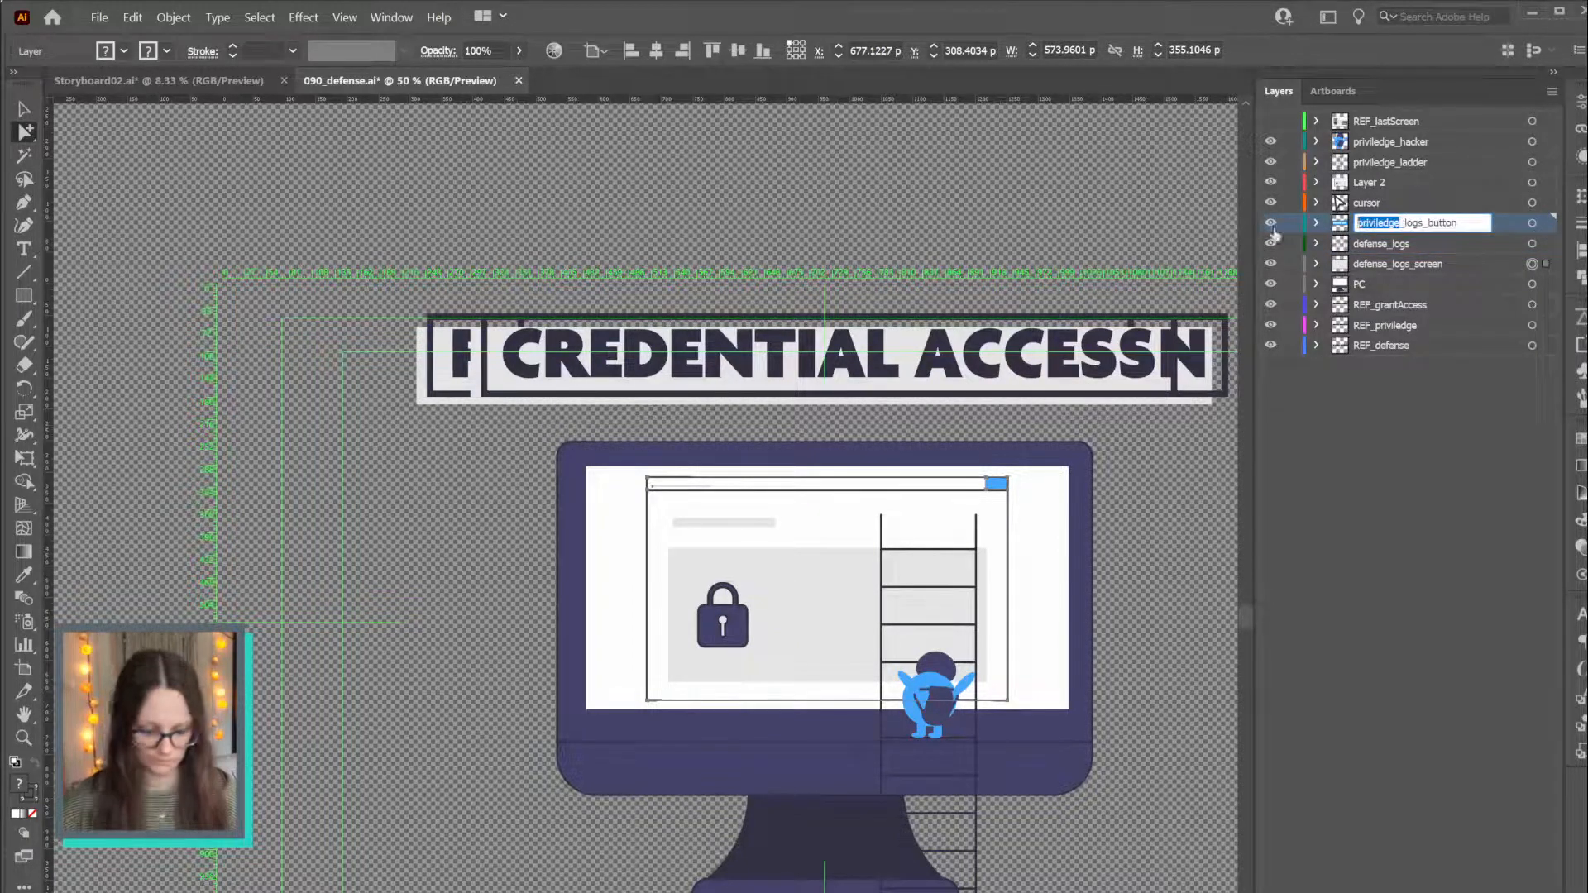
{"action": "key", "text": "ctrl+v"}
{"action": "left_click", "coordinate": [1420, 414]}
Add the prefix defense_ to the cursor layer's name
{"action": "left_click", "coordinate": [1361, 203]}
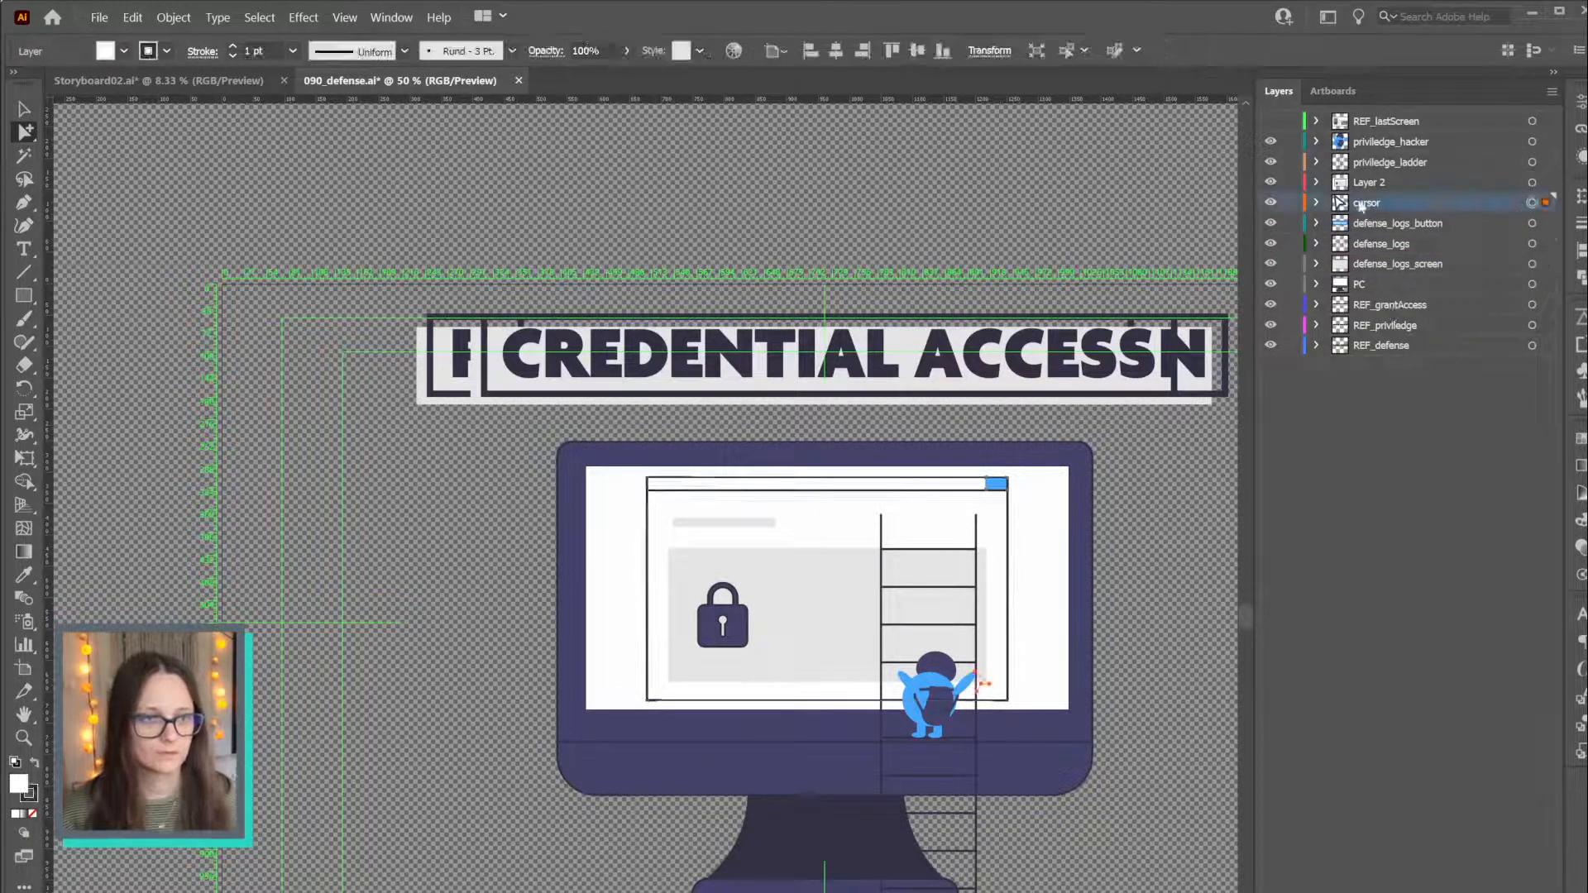
{"action": "double_click", "coordinate": [1368, 206]}
{"action": "key", "text": "Home"}
{"action": "key", "text": "ctrl+v"}
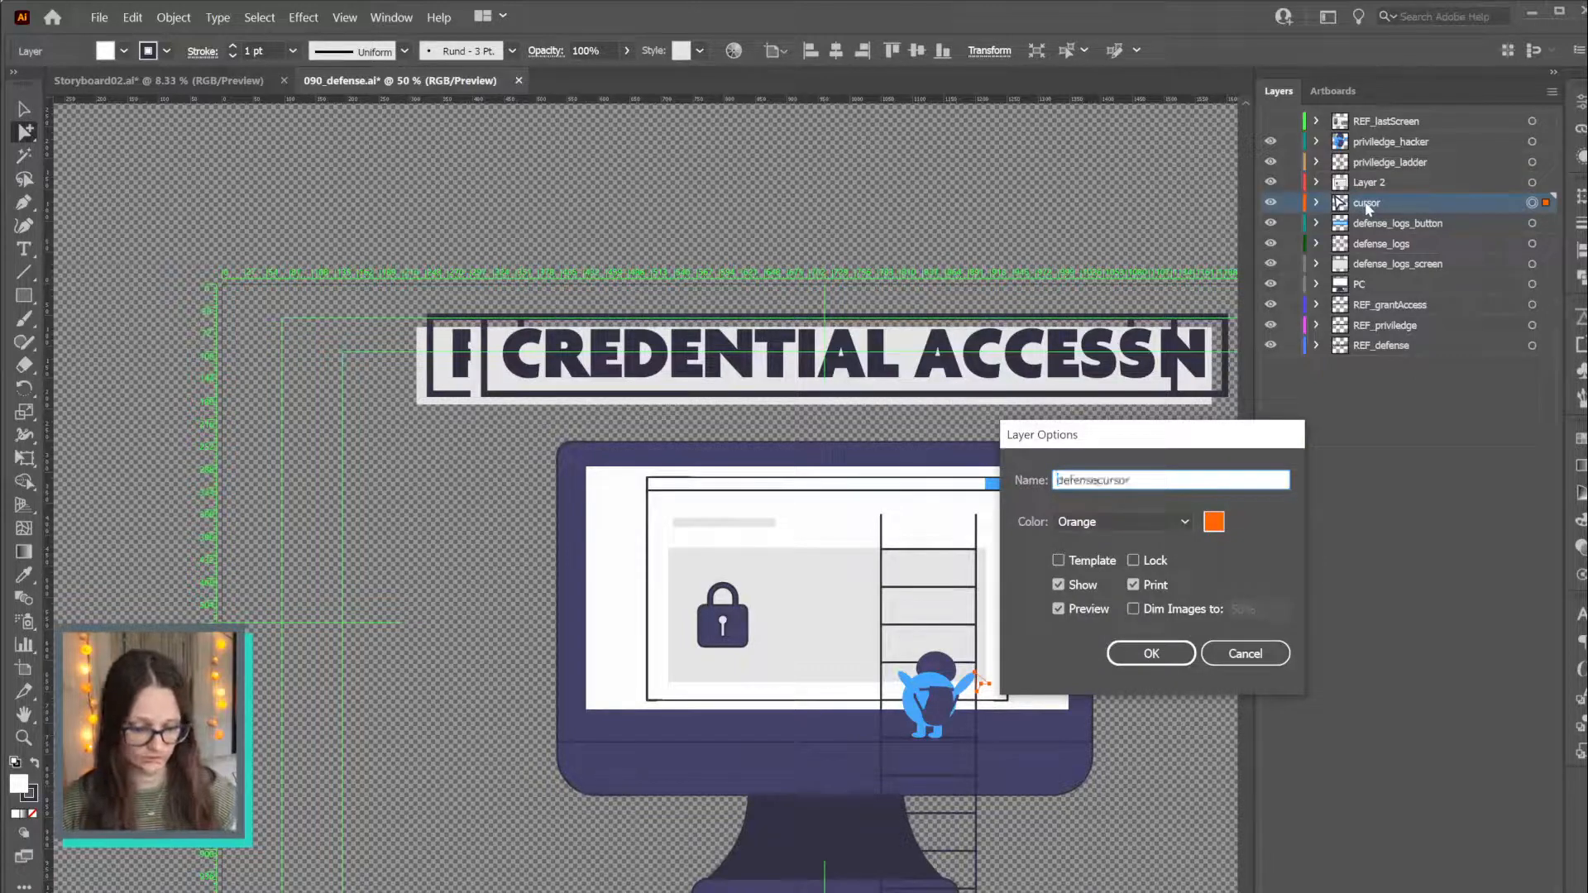
{"action": "type", "text": "_"}
{"action": "key", "text": "Return"}
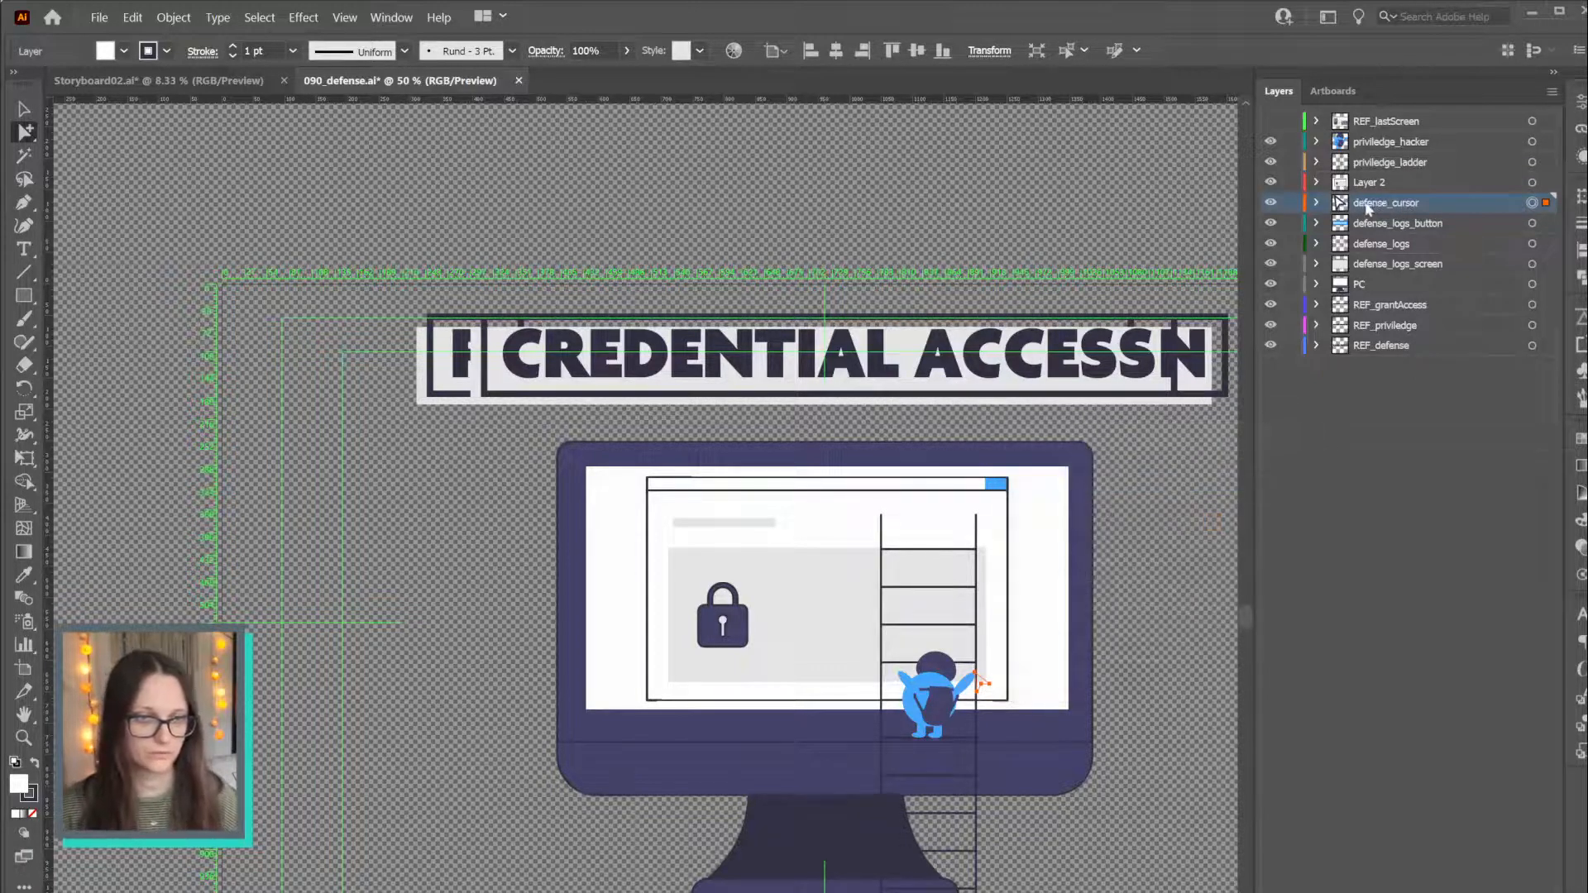
Expand Layer 2 down to its clip group's contents and show the hidden cursor path and pop-up window group
{"action": "left_click", "coordinate": [1532, 184]}
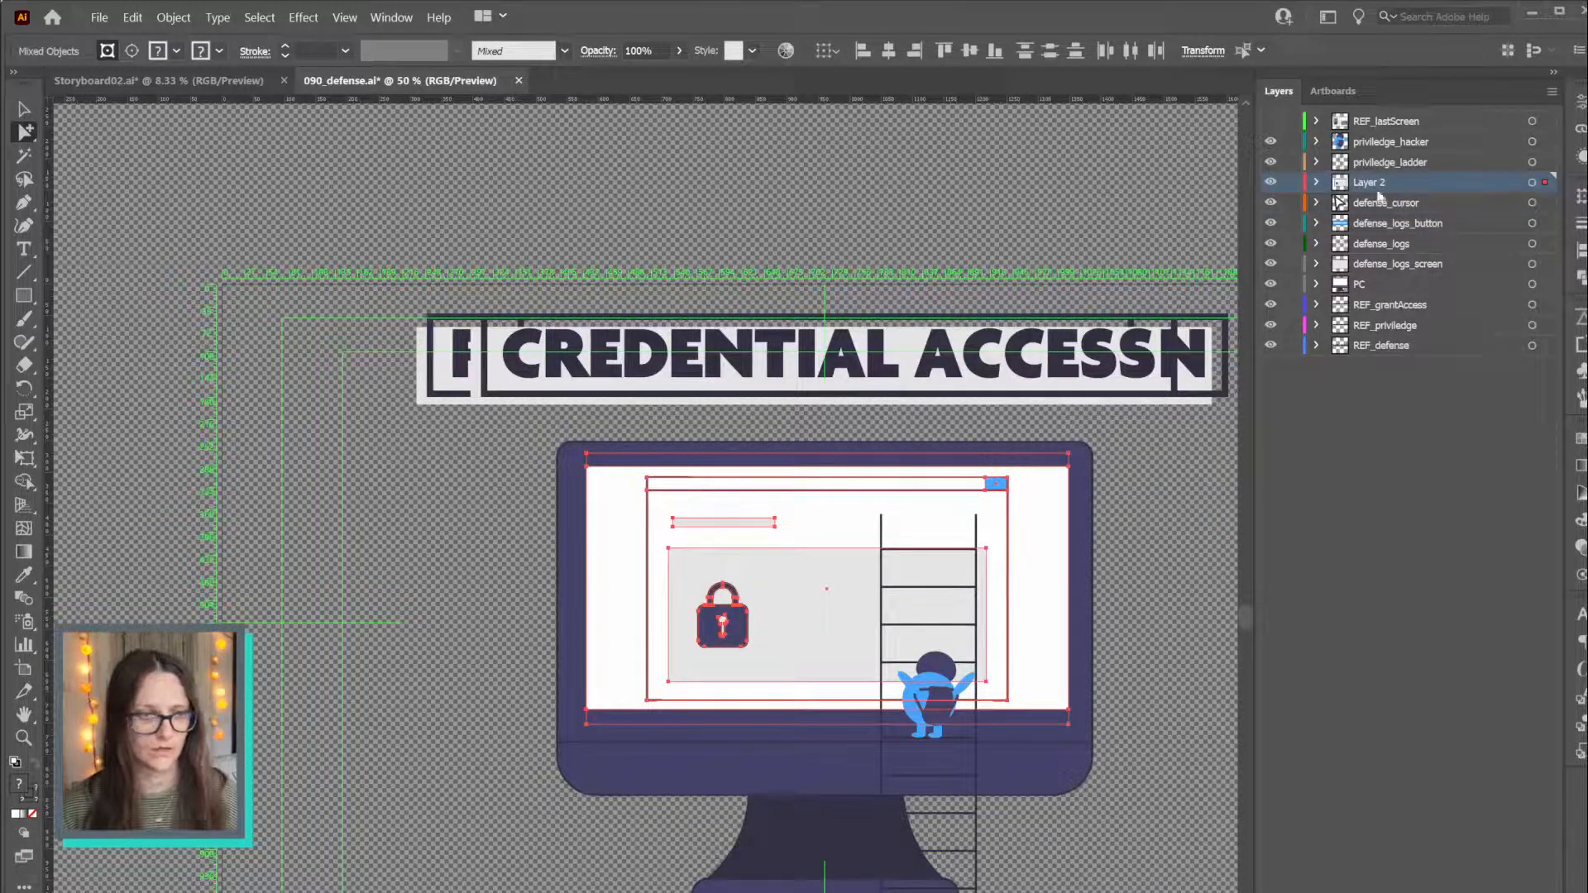
{"action": "left_click", "coordinate": [1318, 183]}
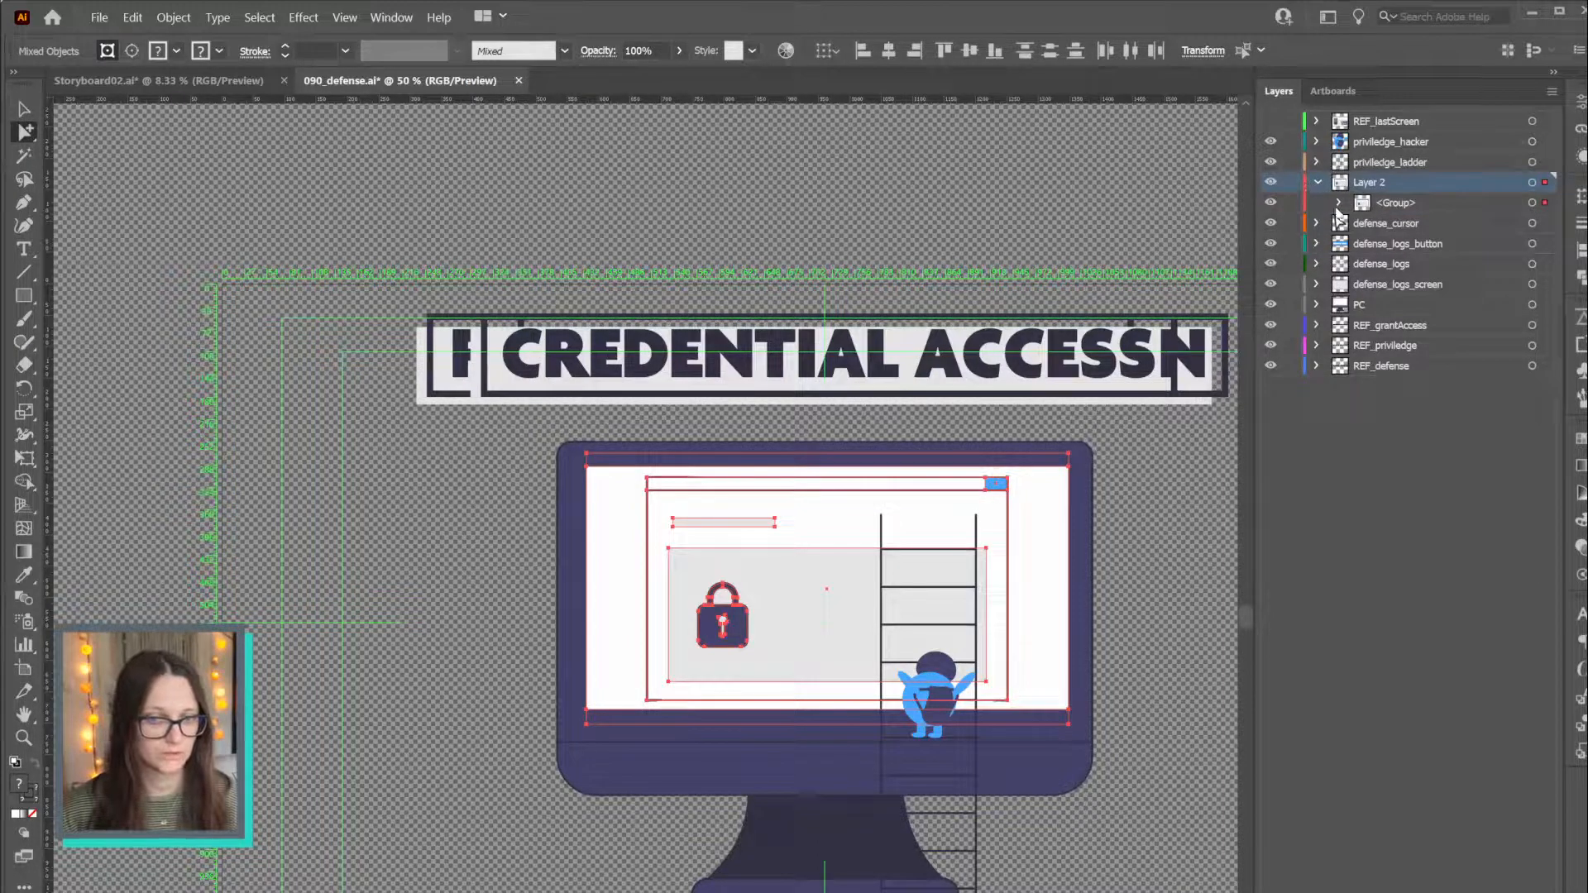
{"action": "left_click", "coordinate": [1339, 204]}
{"action": "left_click", "coordinate": [1271, 306]}
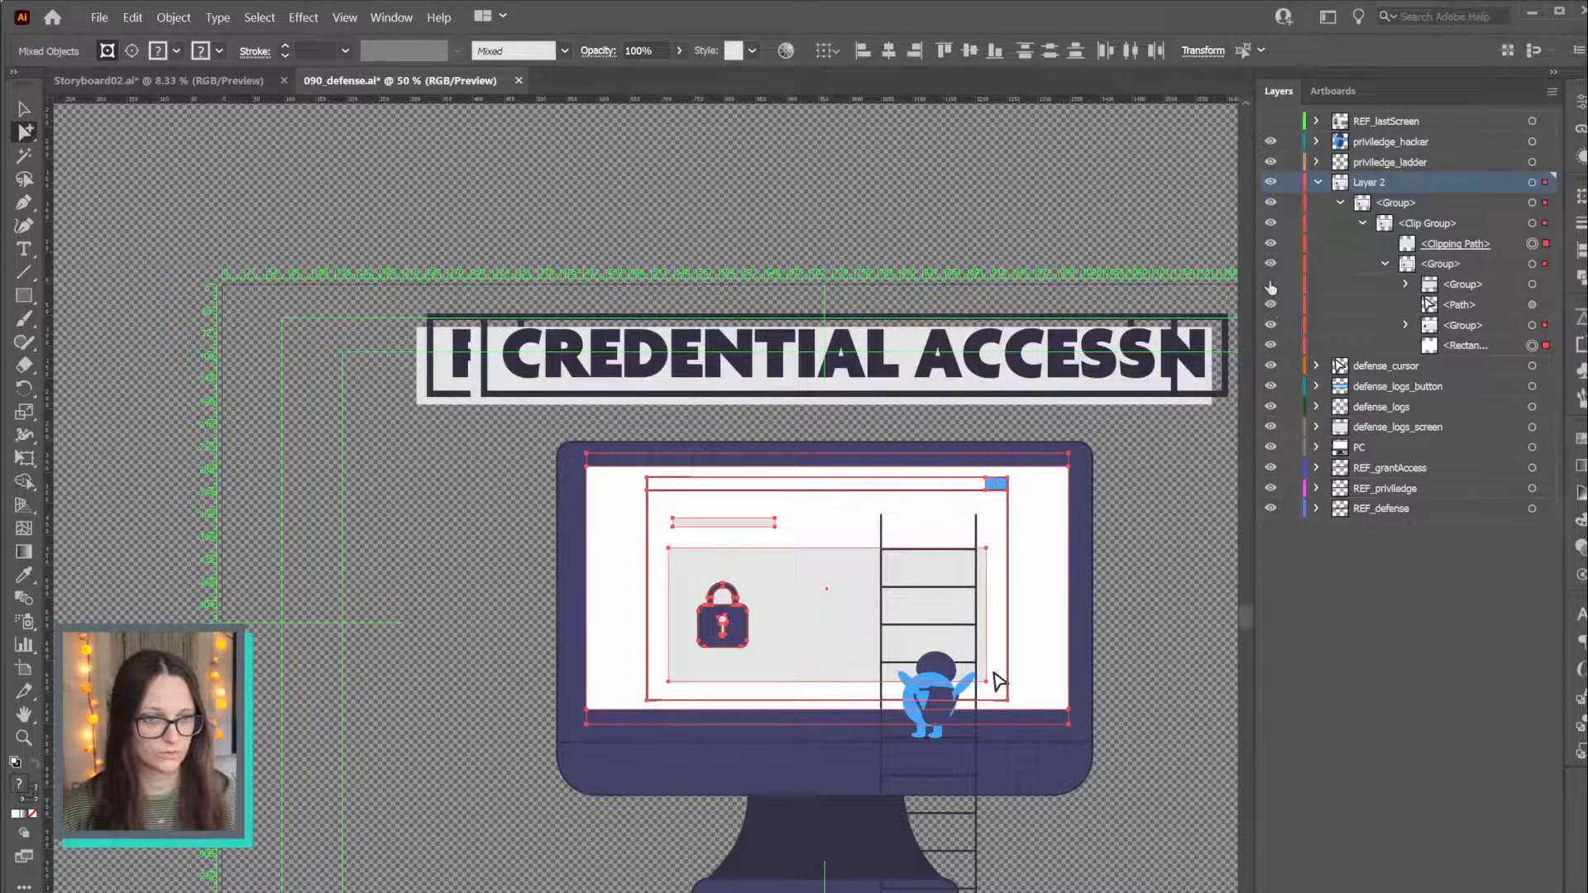
{"action": "left_click", "coordinate": [1271, 284]}
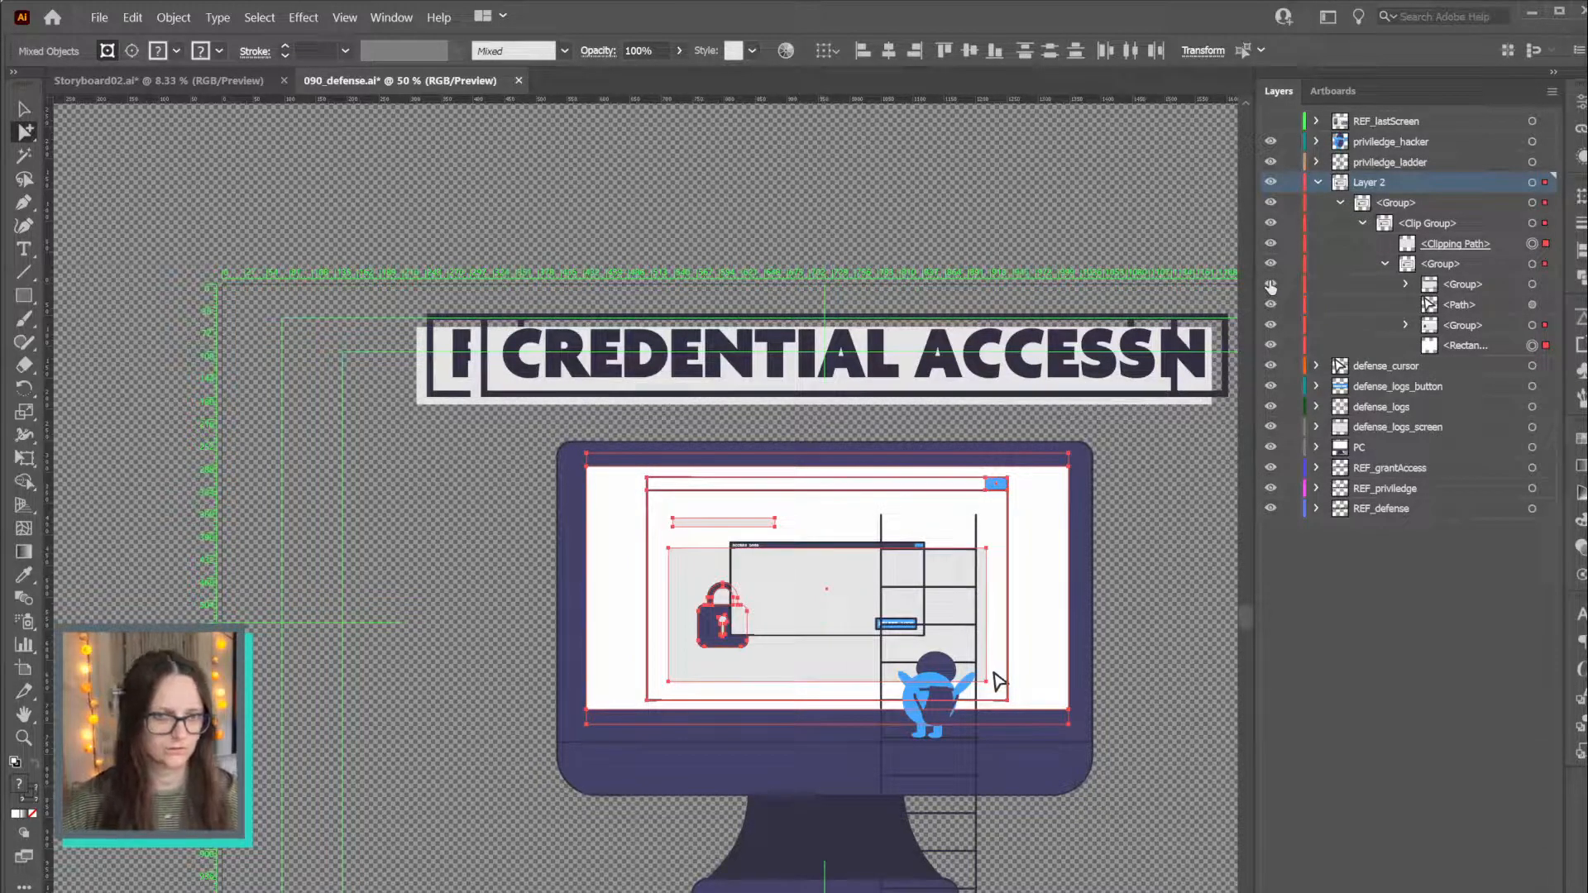
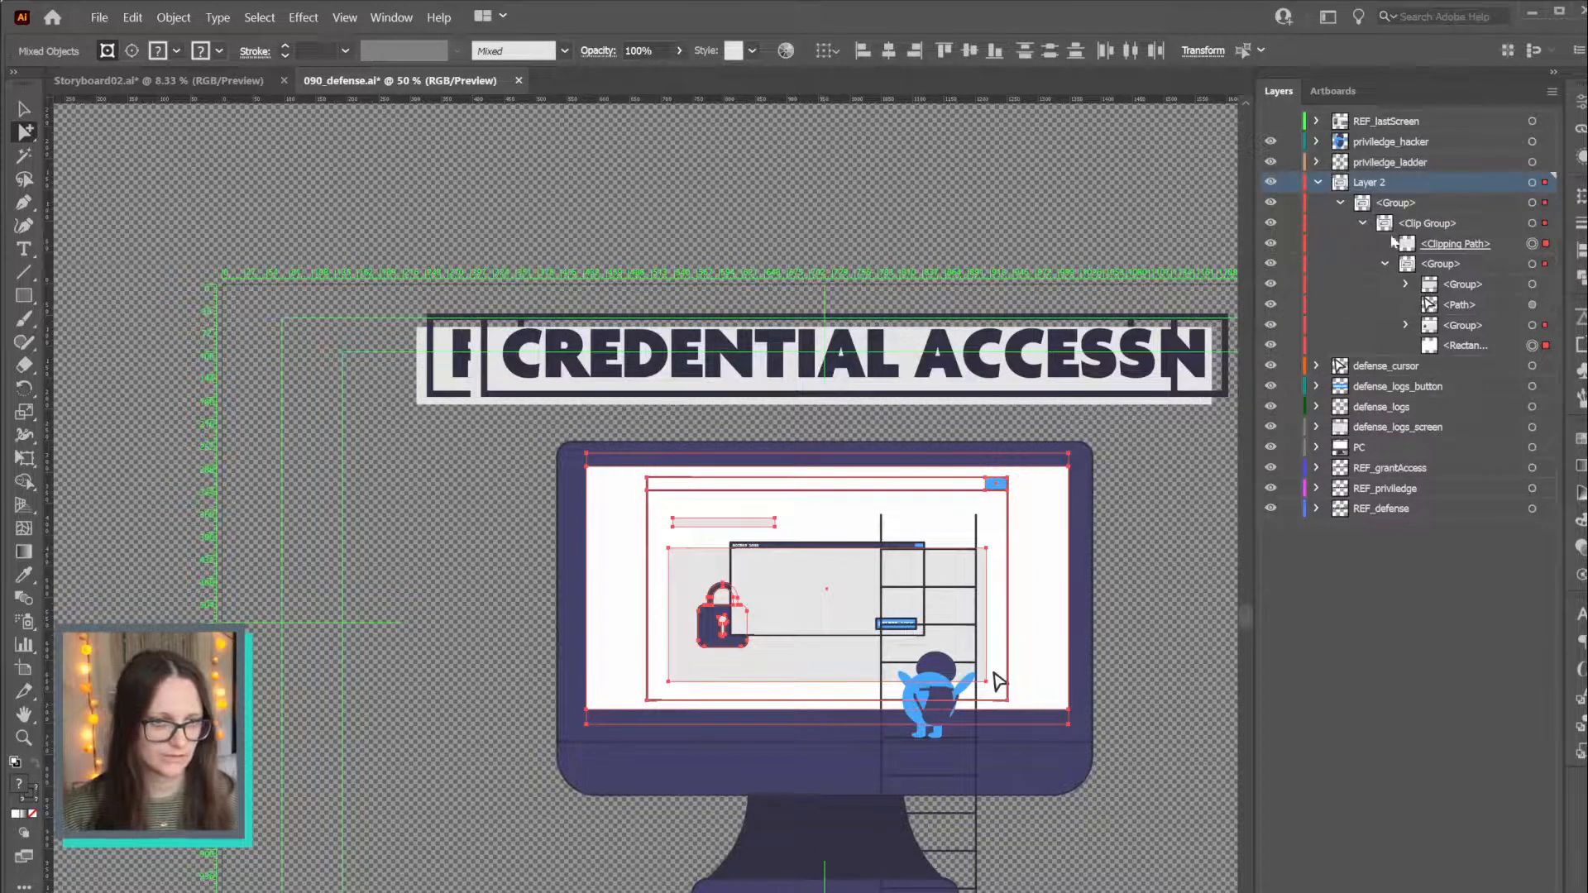
Rename Layer 2 as REF_access, checking the scene in the Storyboard02.ai document
{"action": "double_click", "coordinate": [1369, 184]}
{"action": "type", "text": "REF"}
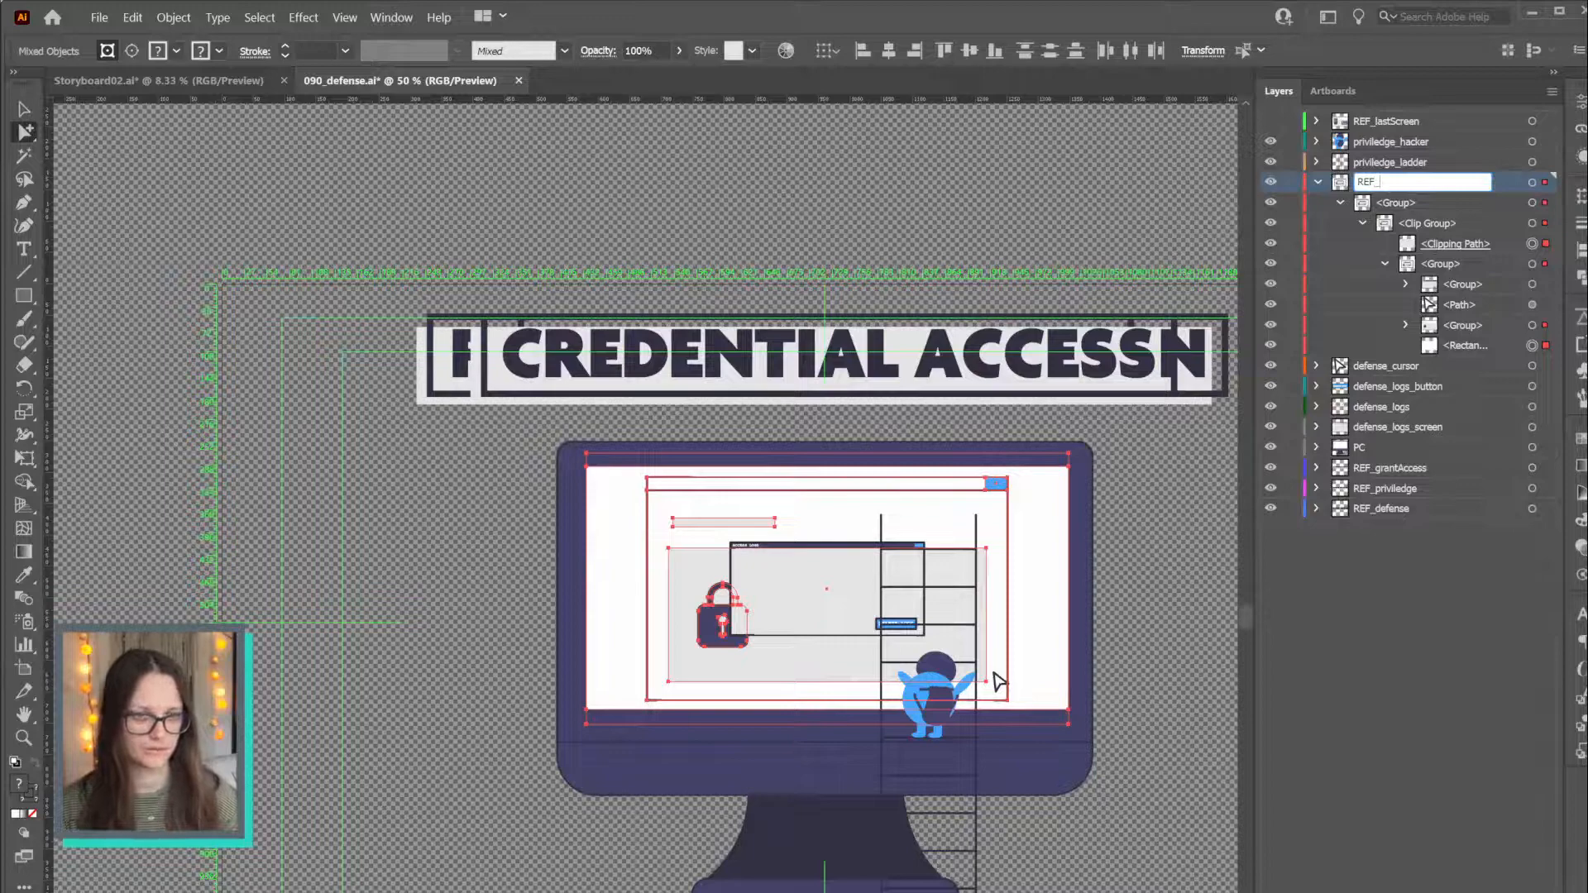
{"action": "type", "text": "_"}
{"action": "left_click", "coordinate": [192, 88]}
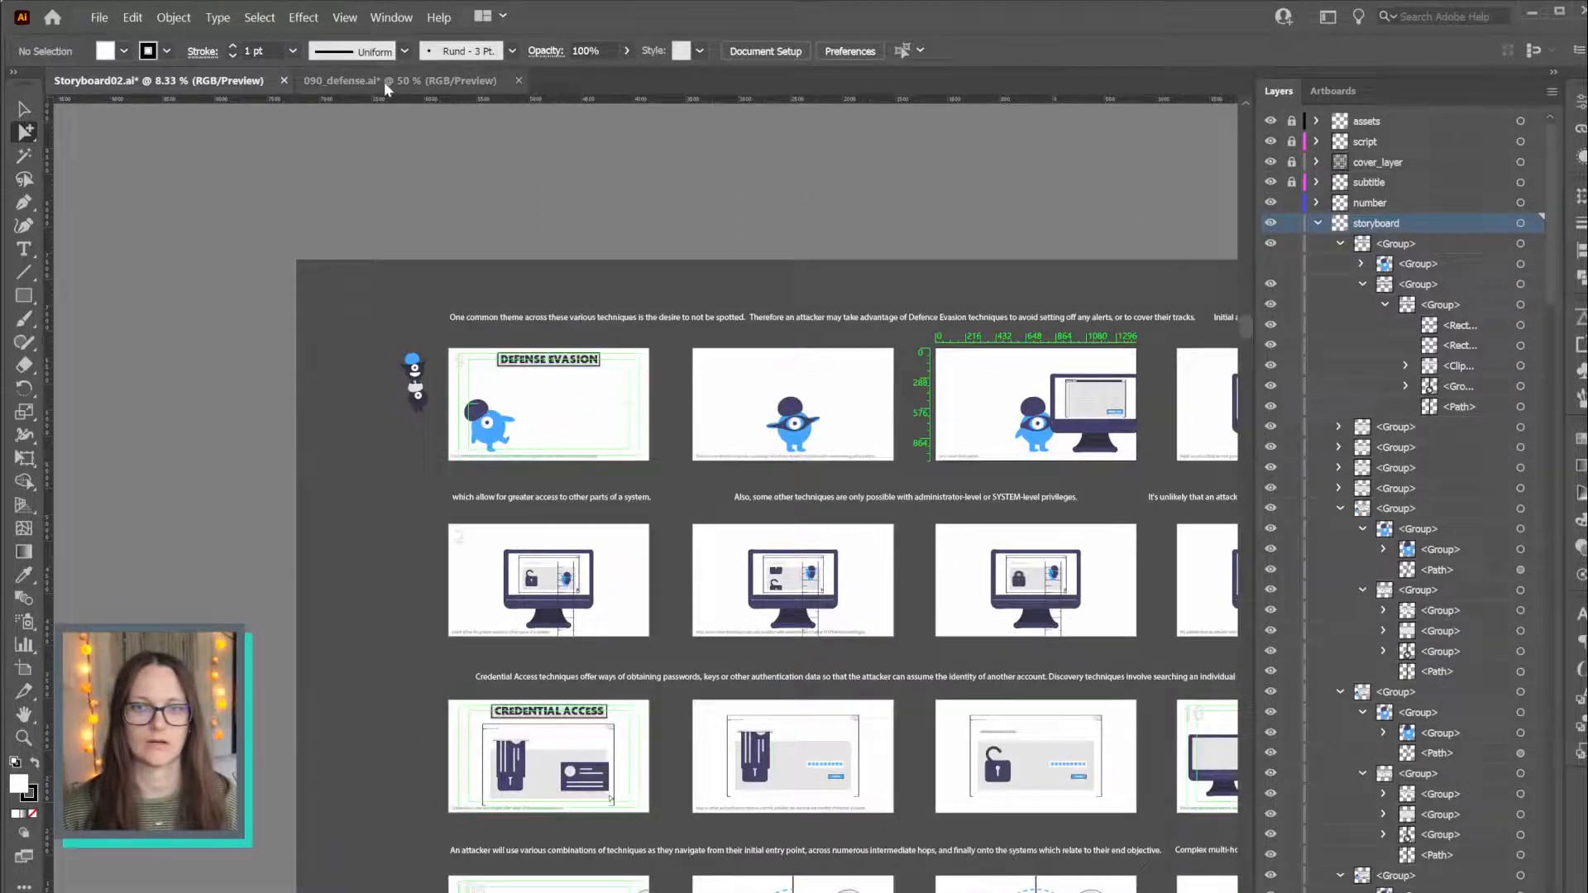
{"action": "left_click", "coordinate": [403, 82]}
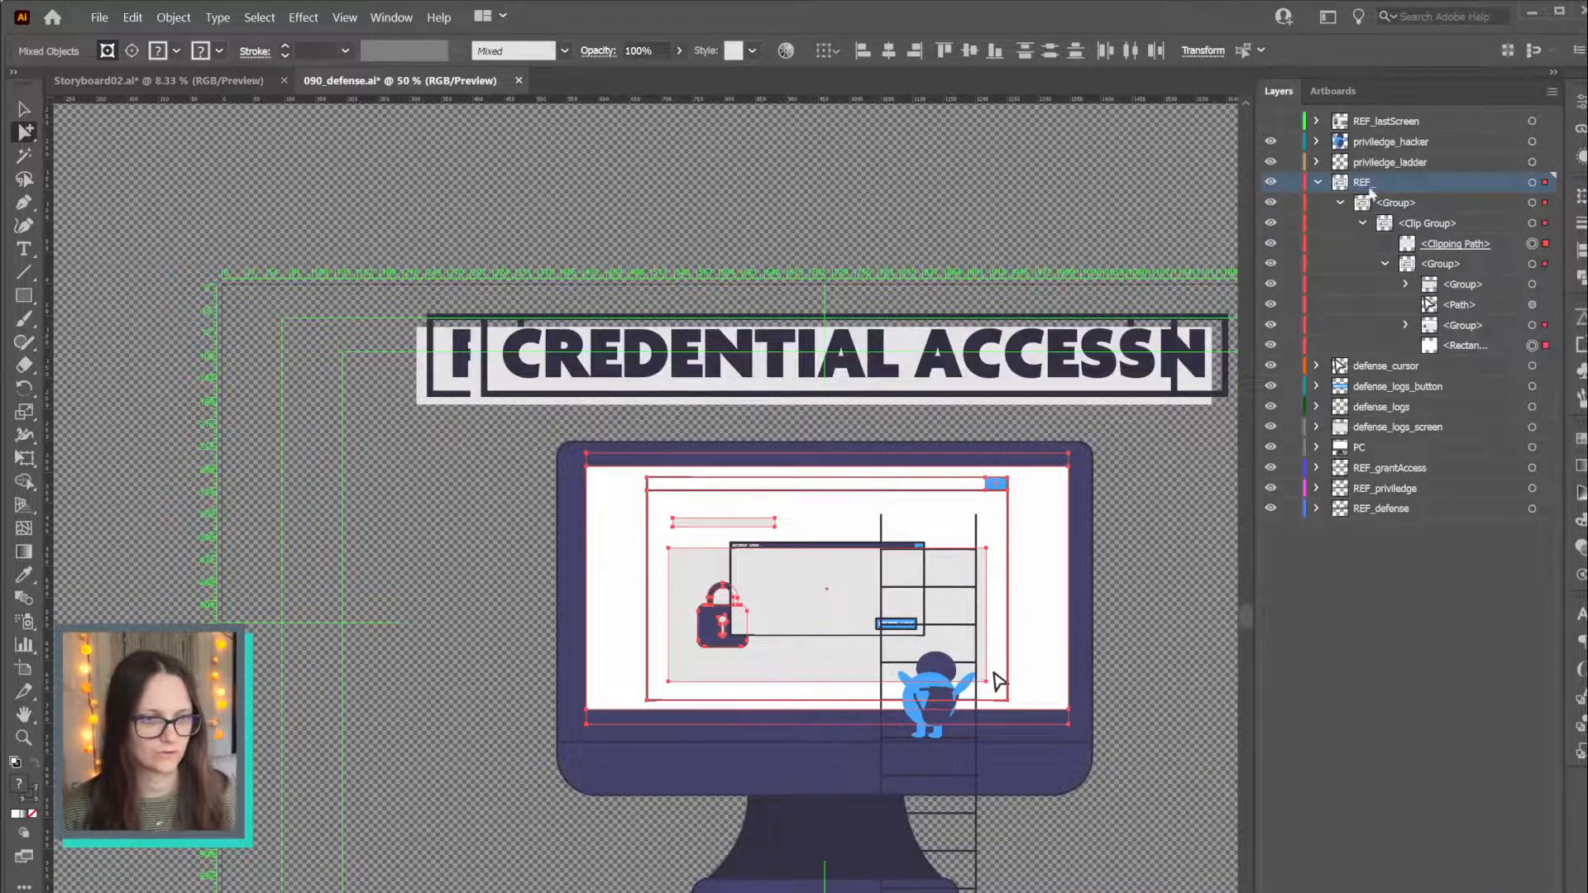
{"action": "double_click", "coordinate": [1402, 182]}
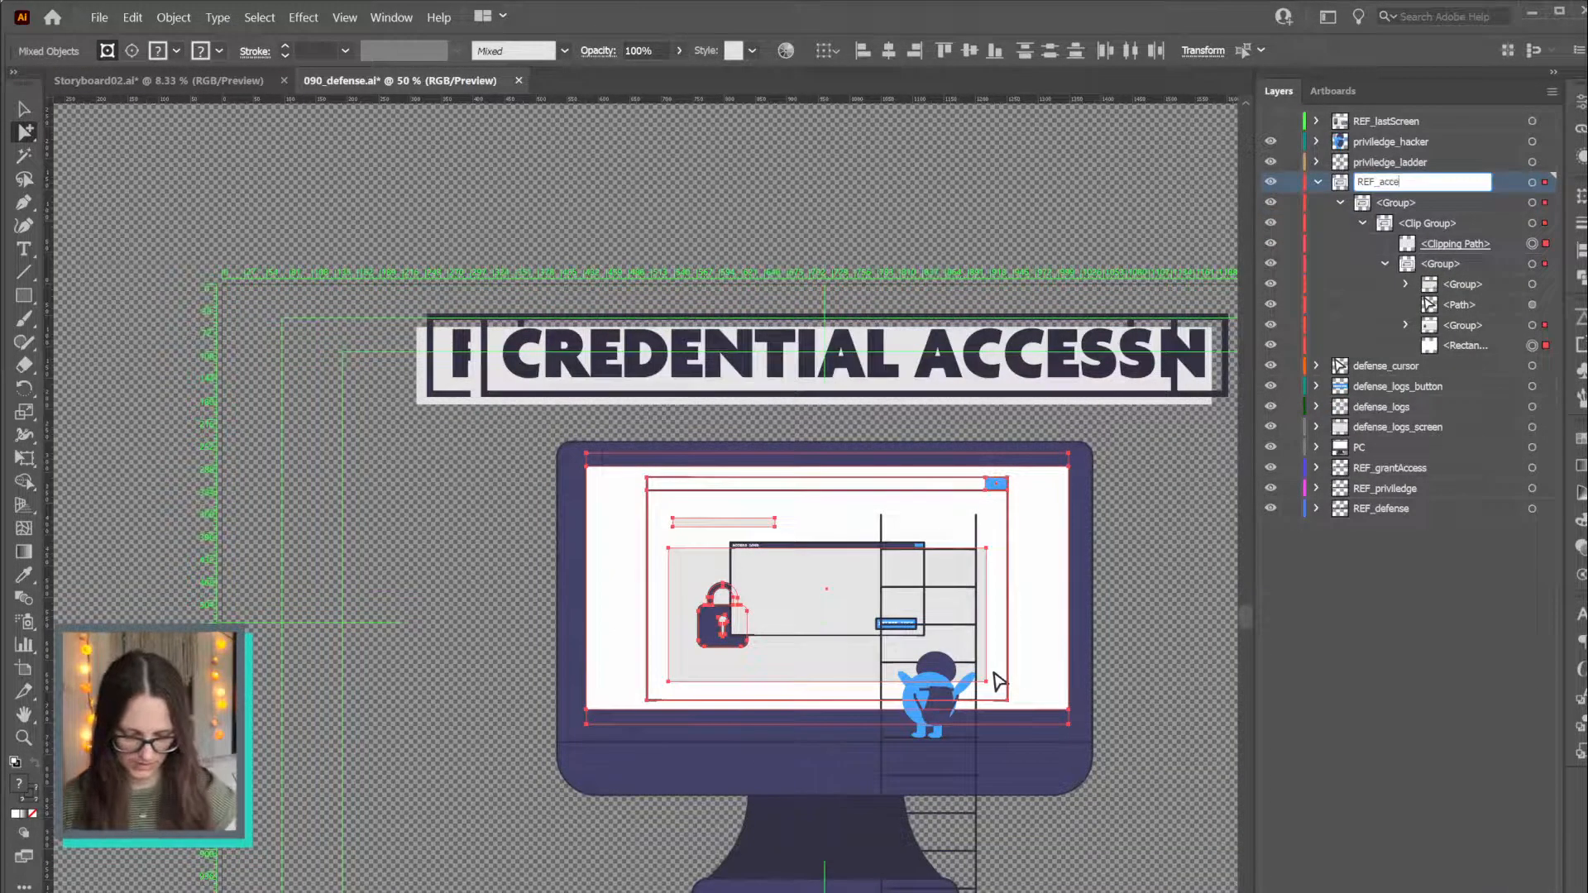
{"action": "type", "text": "access"}
{"action": "key", "text": "Return"}
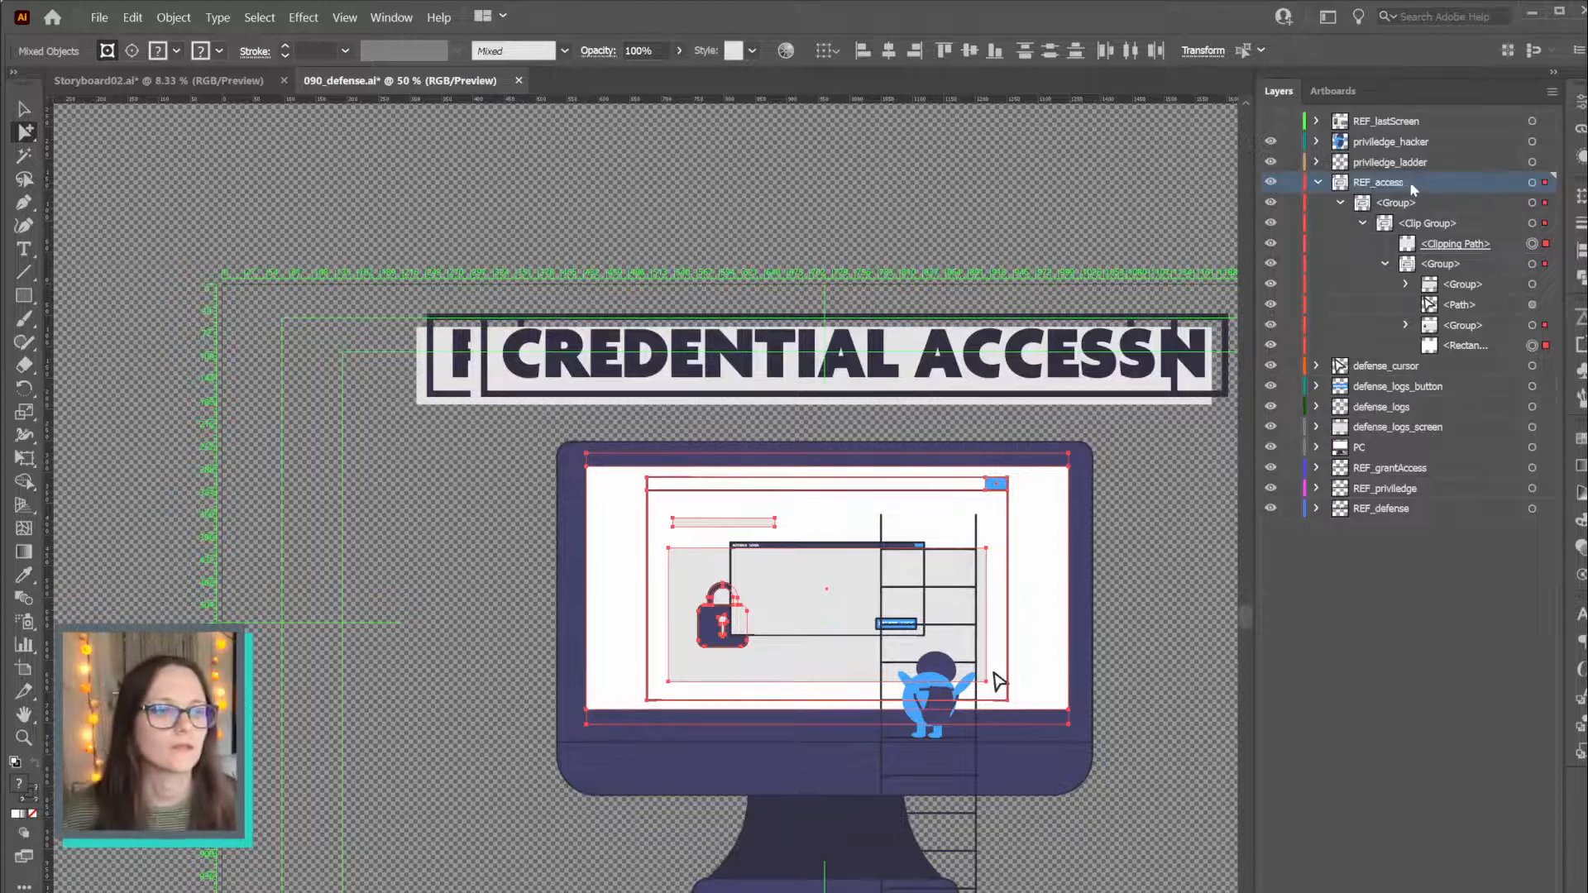
Check the artwork in the priviledge_ladder layer and ungroup the hacker figure inside the priviledge_hacker layer
{"action": "left_click", "coordinate": [1318, 162]}
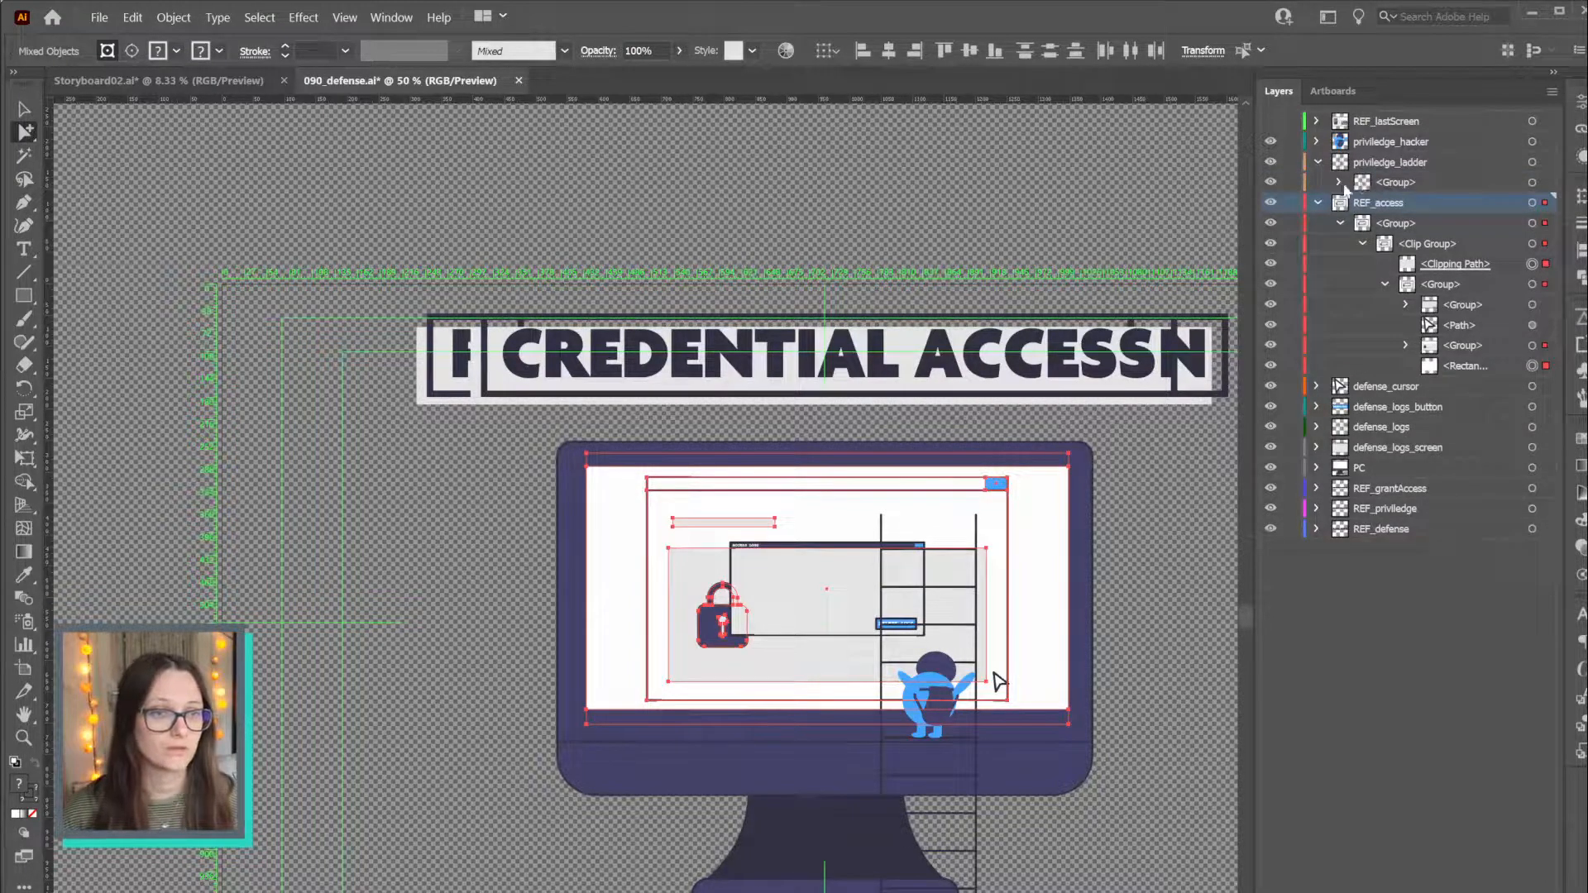
{"action": "left_click", "coordinate": [1339, 182]}
{"action": "left_click", "coordinate": [1533, 162]}
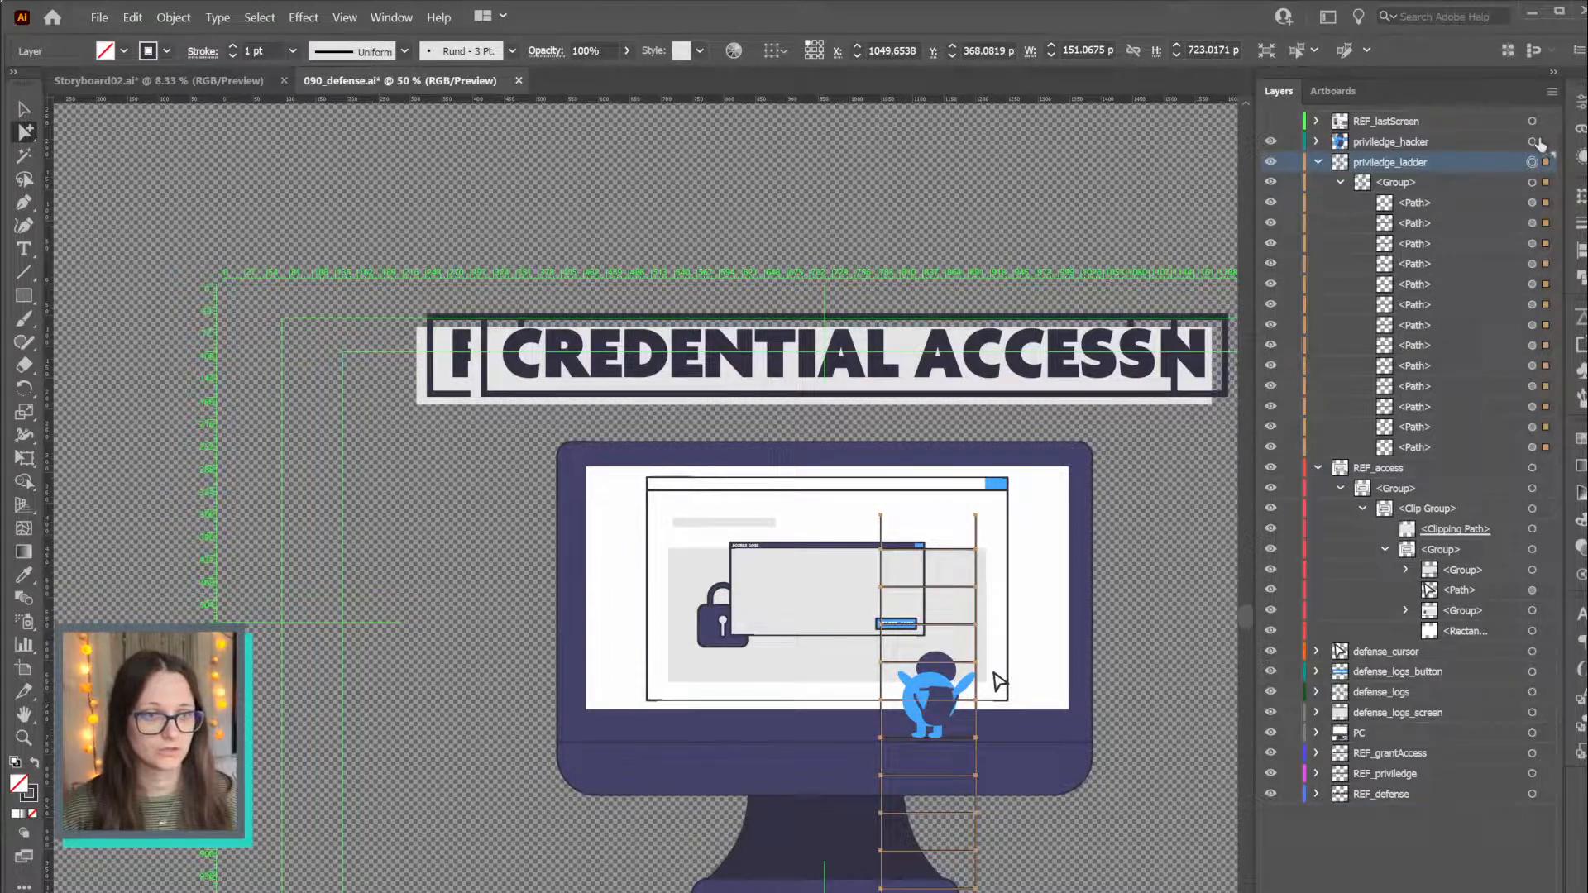
{"action": "left_click", "coordinate": [1533, 142]}
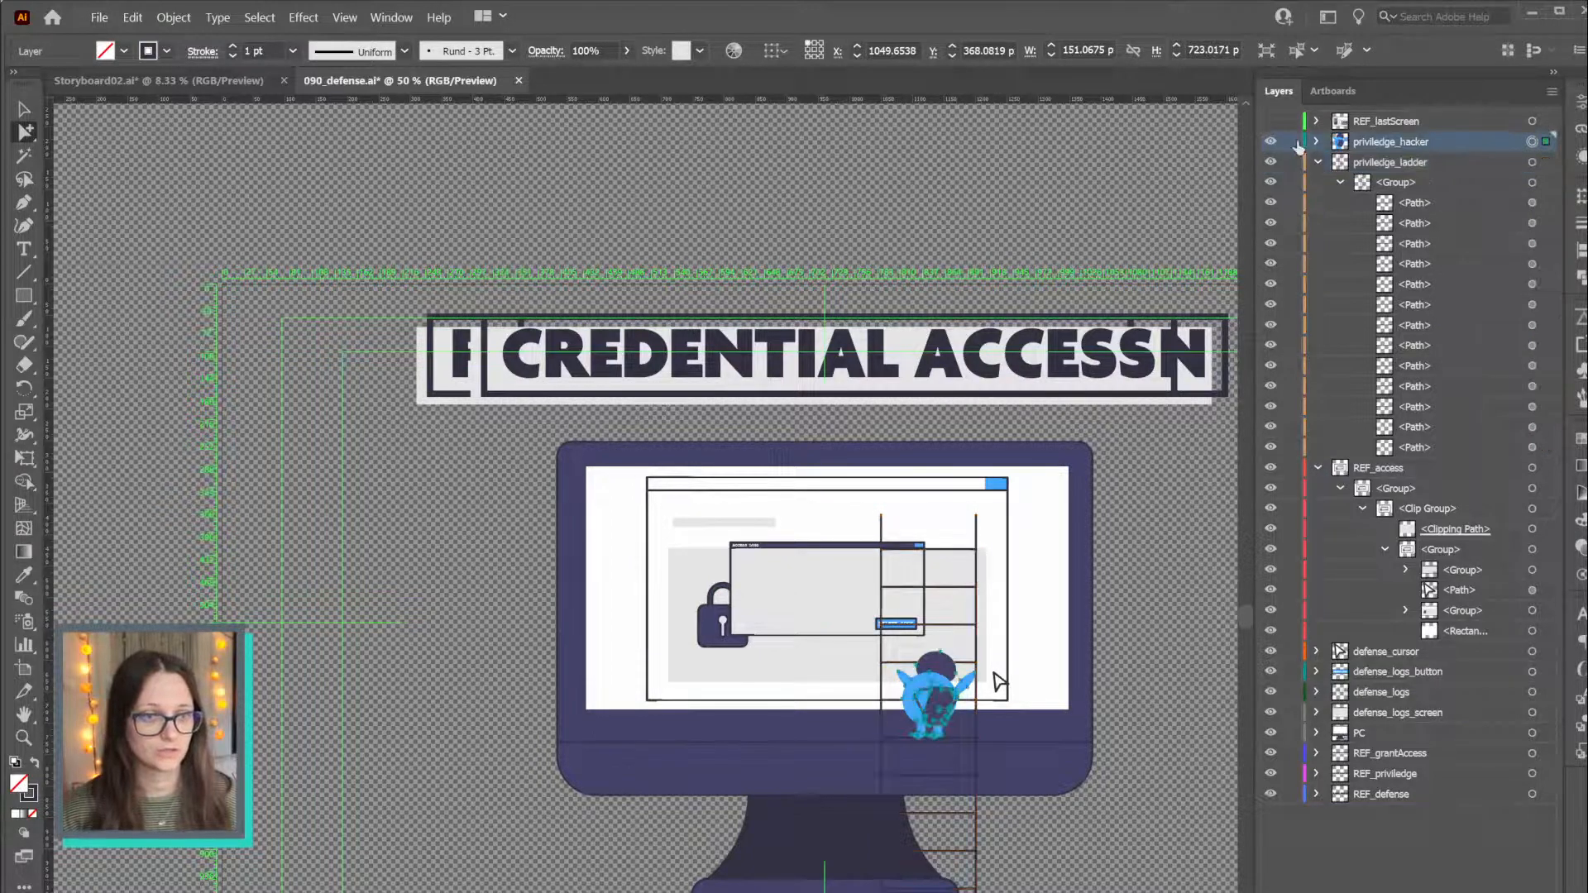
{"action": "left_click", "coordinate": [1341, 183]}
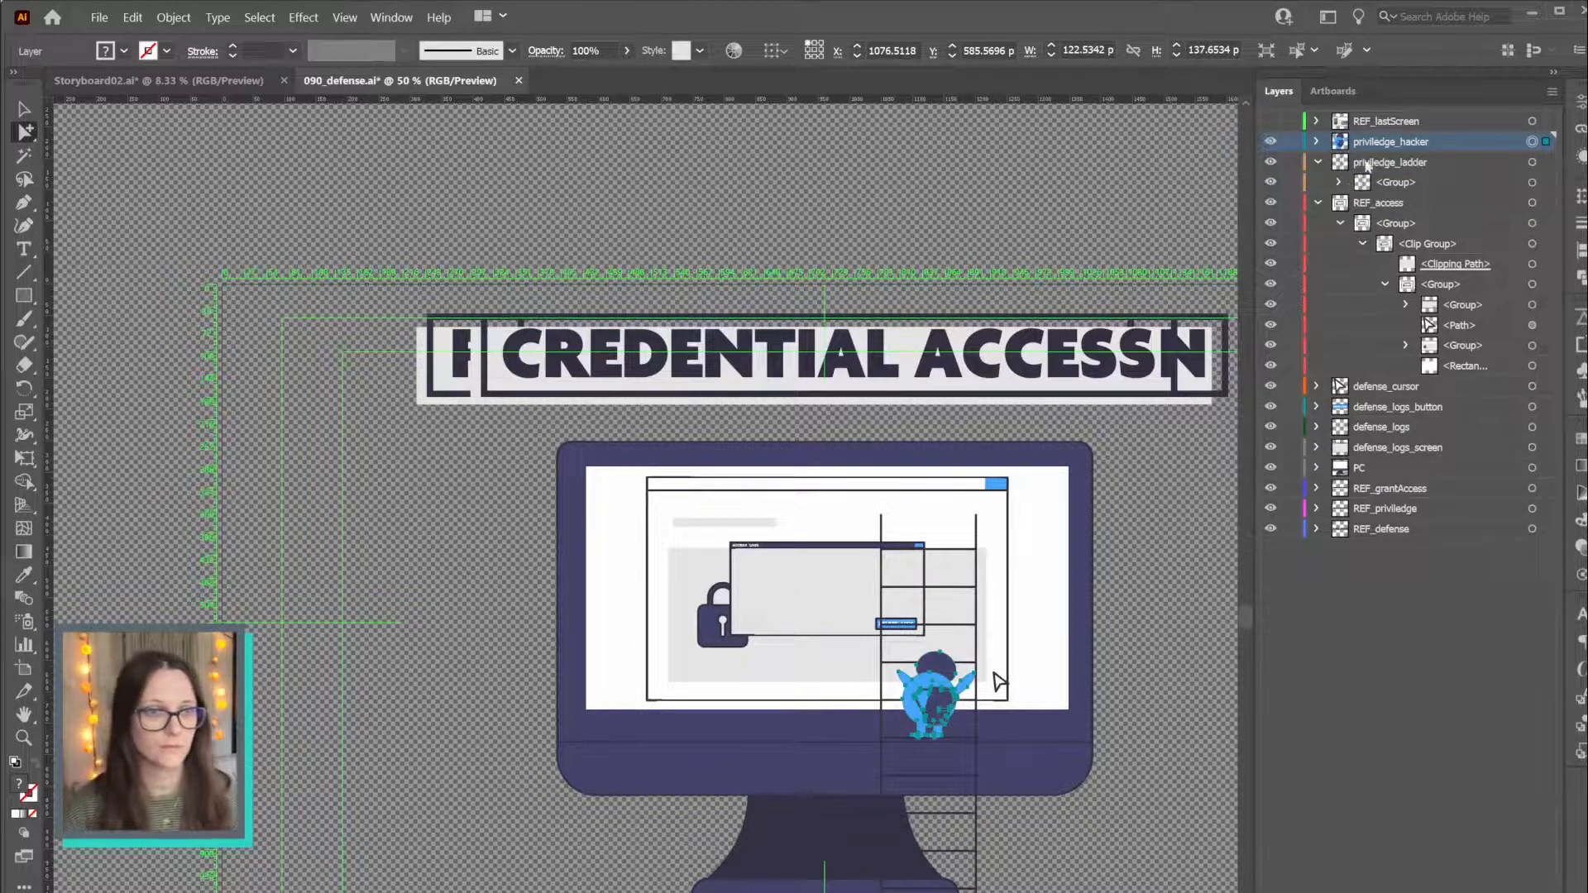
{"action": "left_click", "coordinate": [1317, 142]}
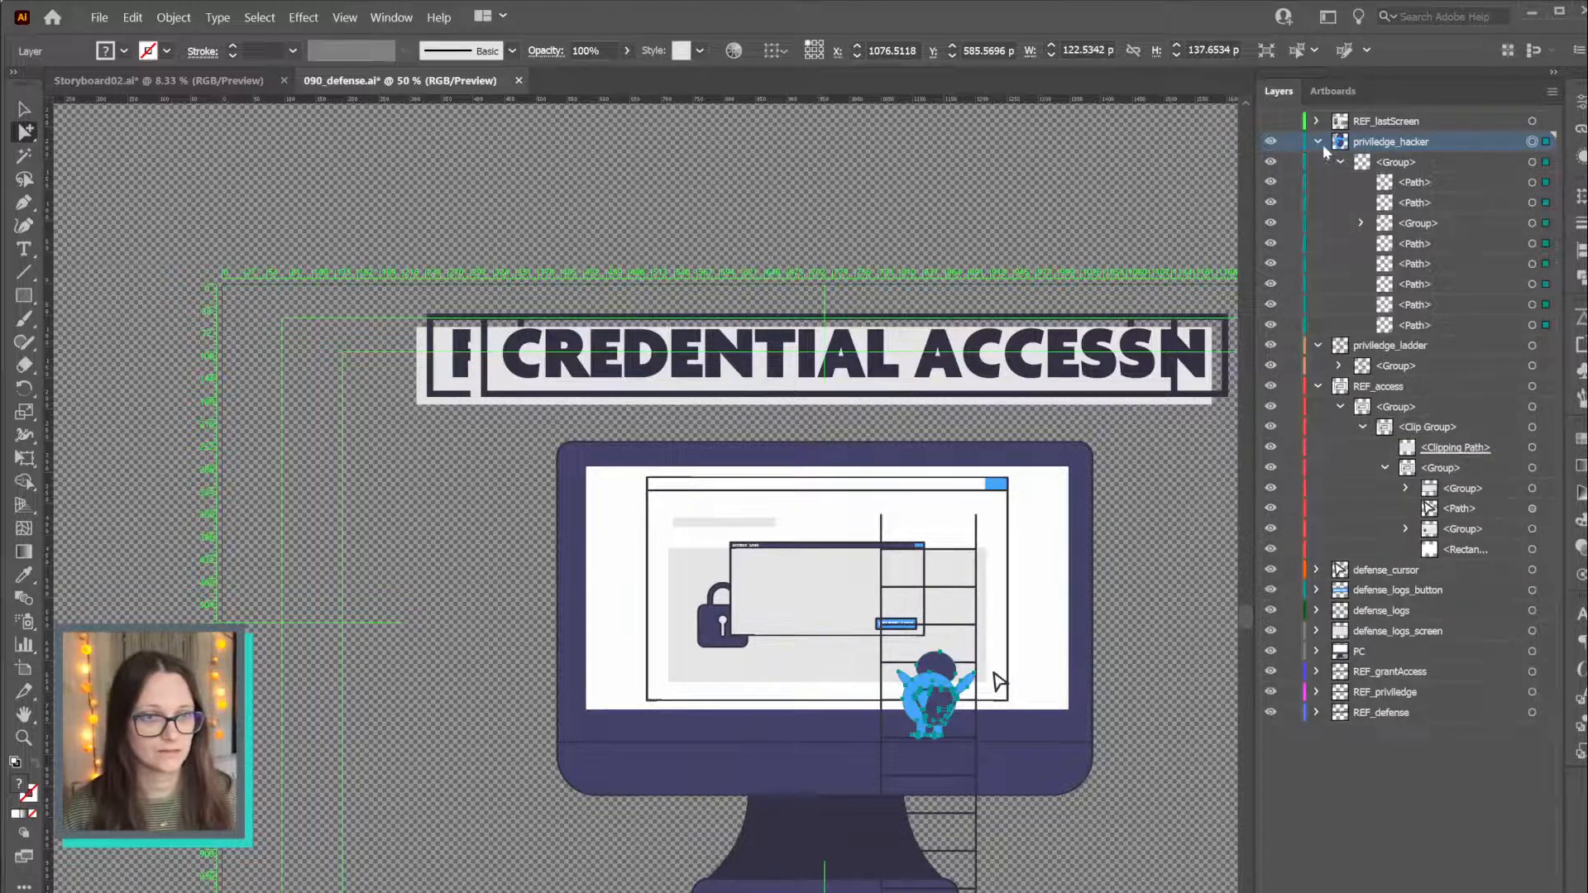
{"action": "left_click", "coordinate": [1532, 162]}
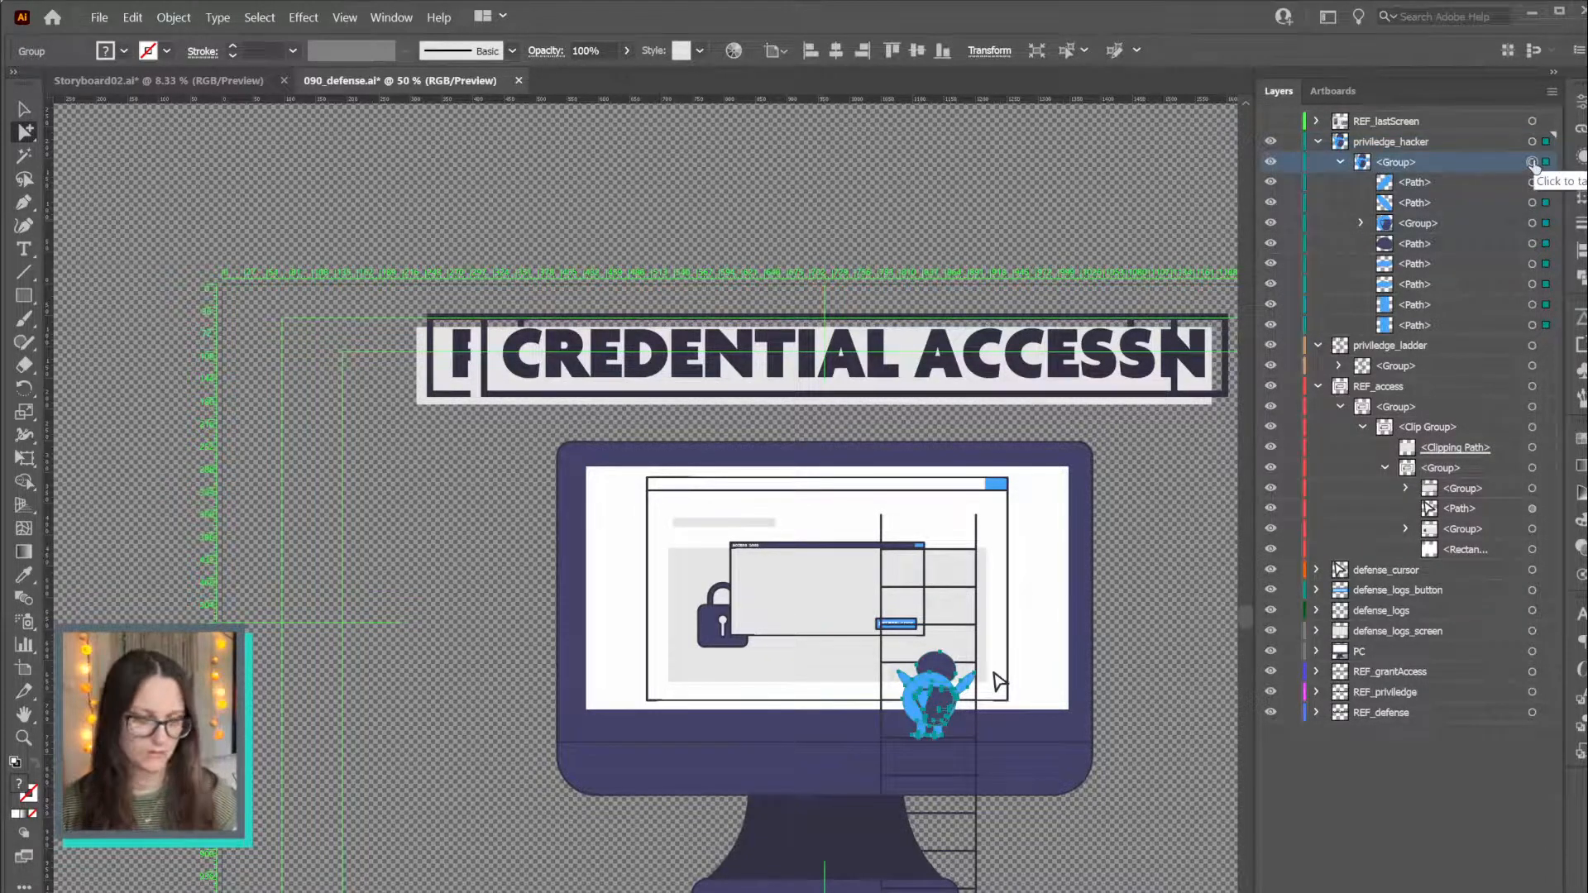
{"action": "key", "text": "ctrl+shift+g"}
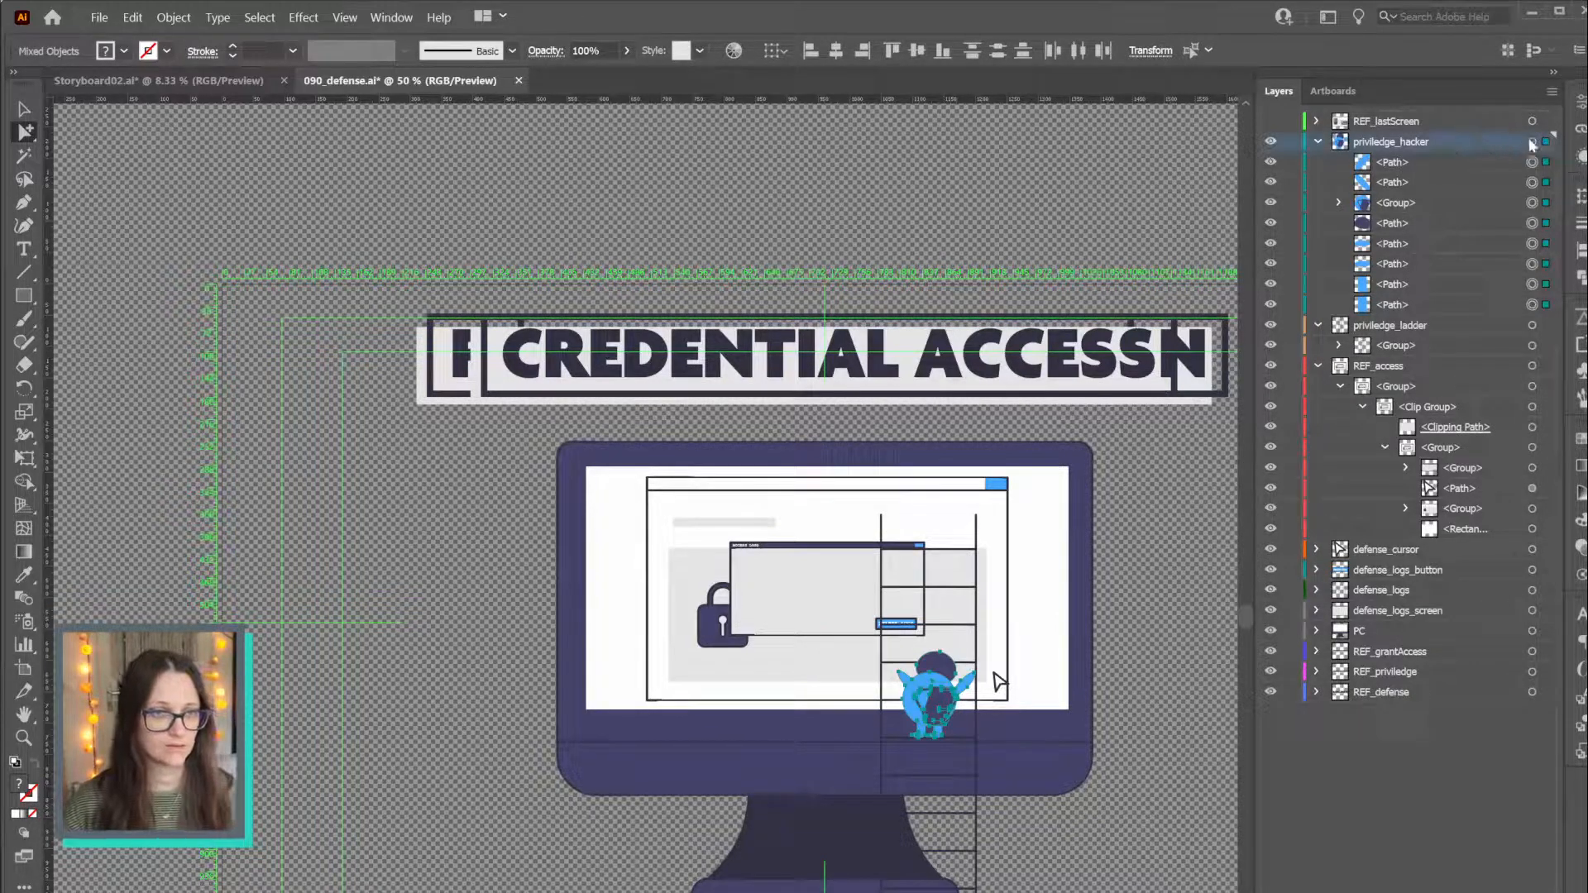
Move the hacker's body subgroup below the dark head path within the priviledge_hacker layer
{"action": "left_click", "coordinate": [1379, 204]}
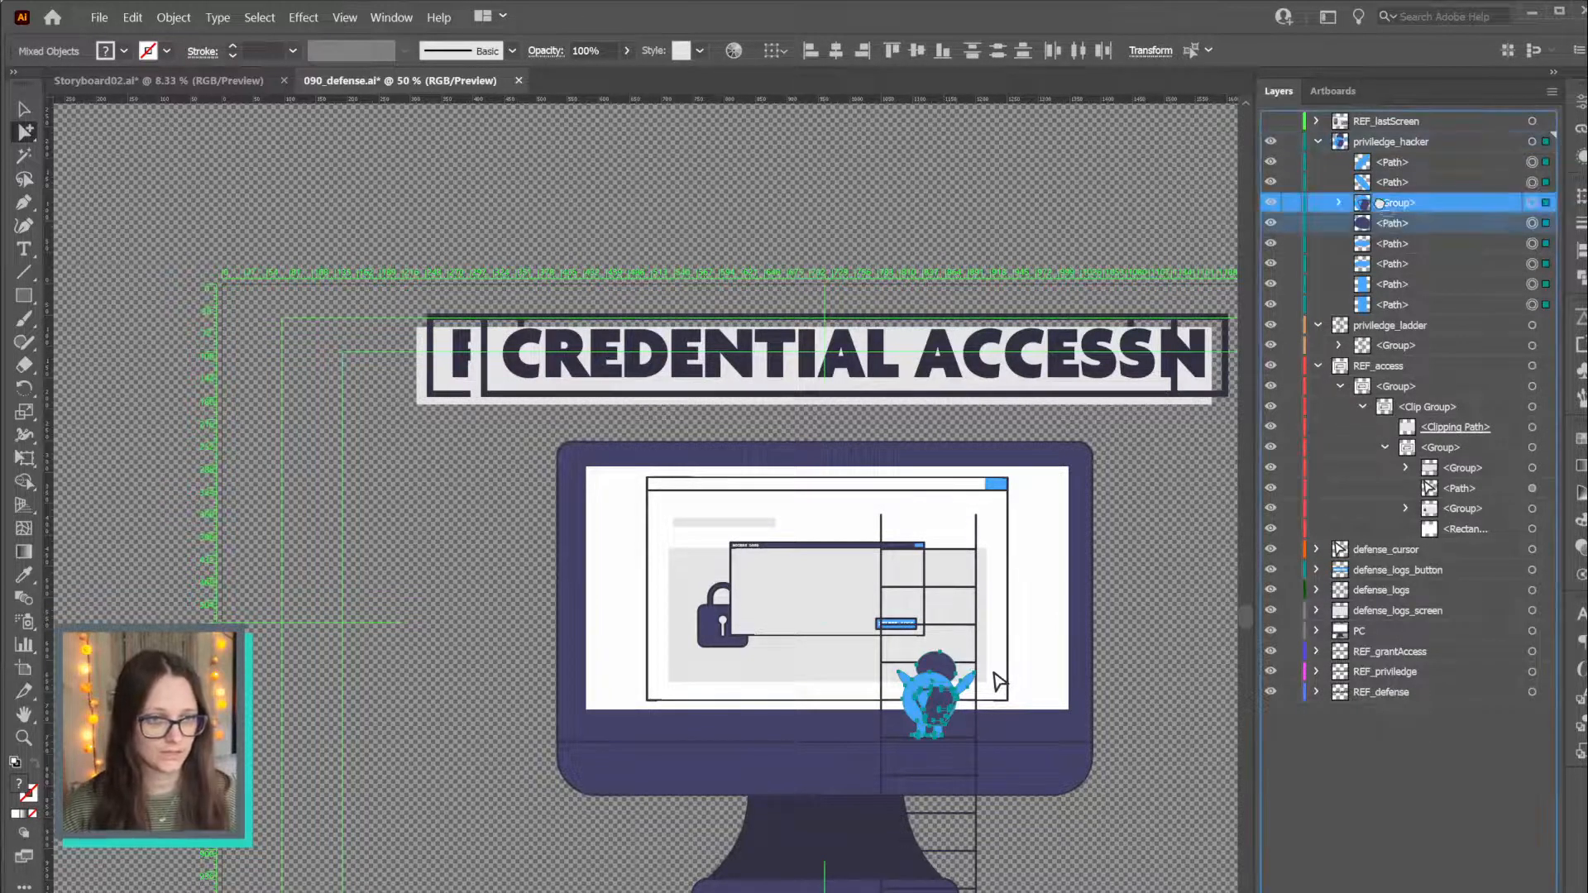
{"action": "mouse_move", "coordinate": [1379, 204]}
{"action": "left_mouse_down"}
{"action": "mouse_move", "coordinate": [1380, 223]}
{"action": "mouse_move", "coordinate": [1396, 204]}
{"action": "left_mouse_up"}
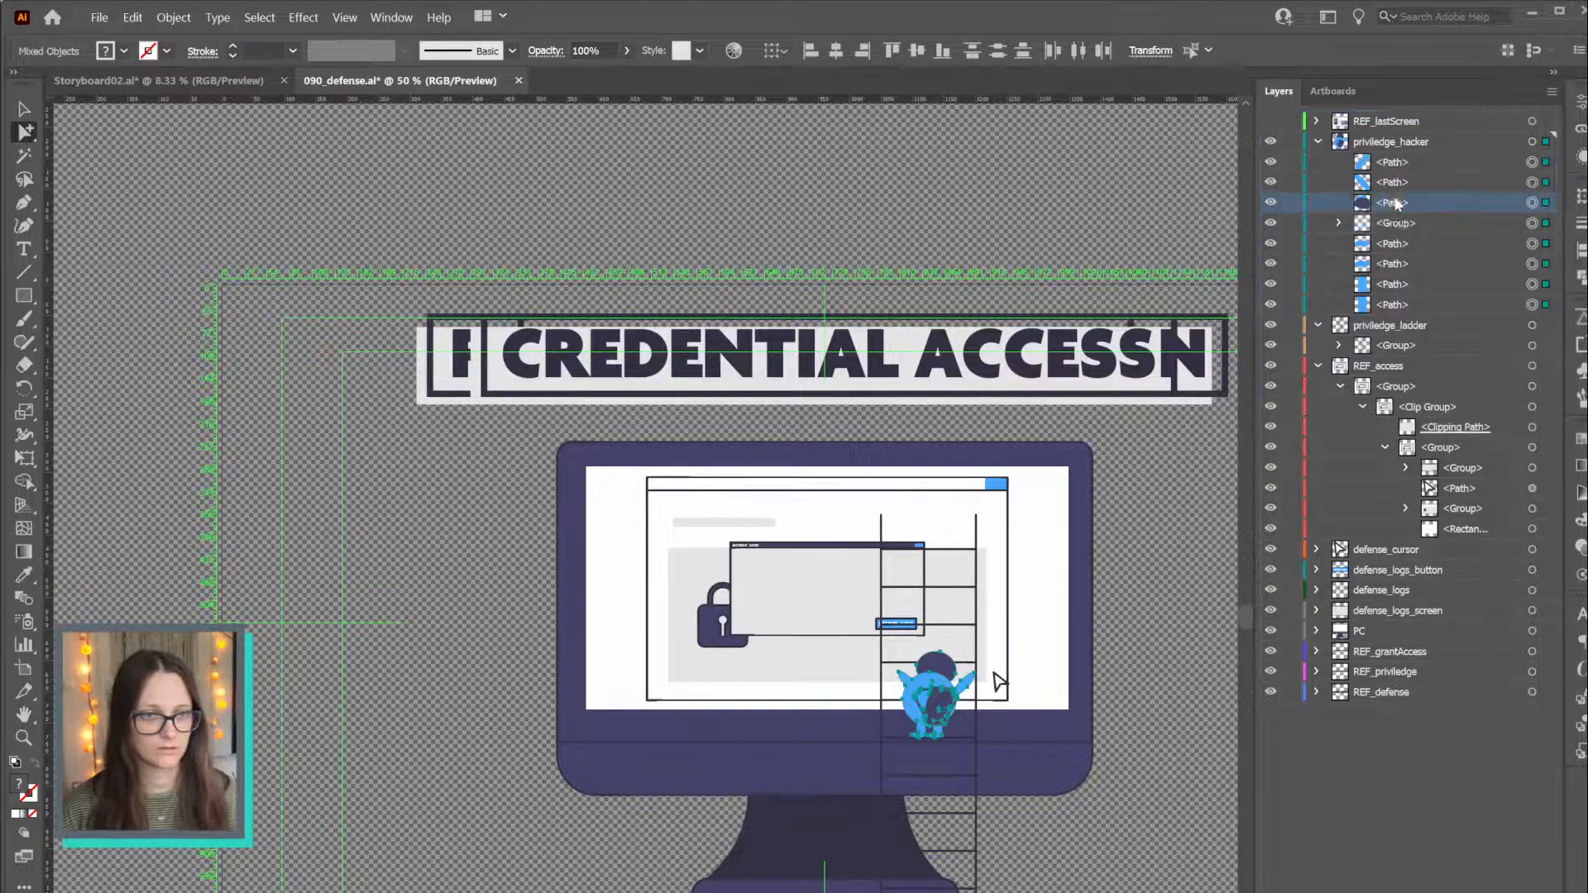
{"action": "left_click", "coordinate": [1331, 254]}
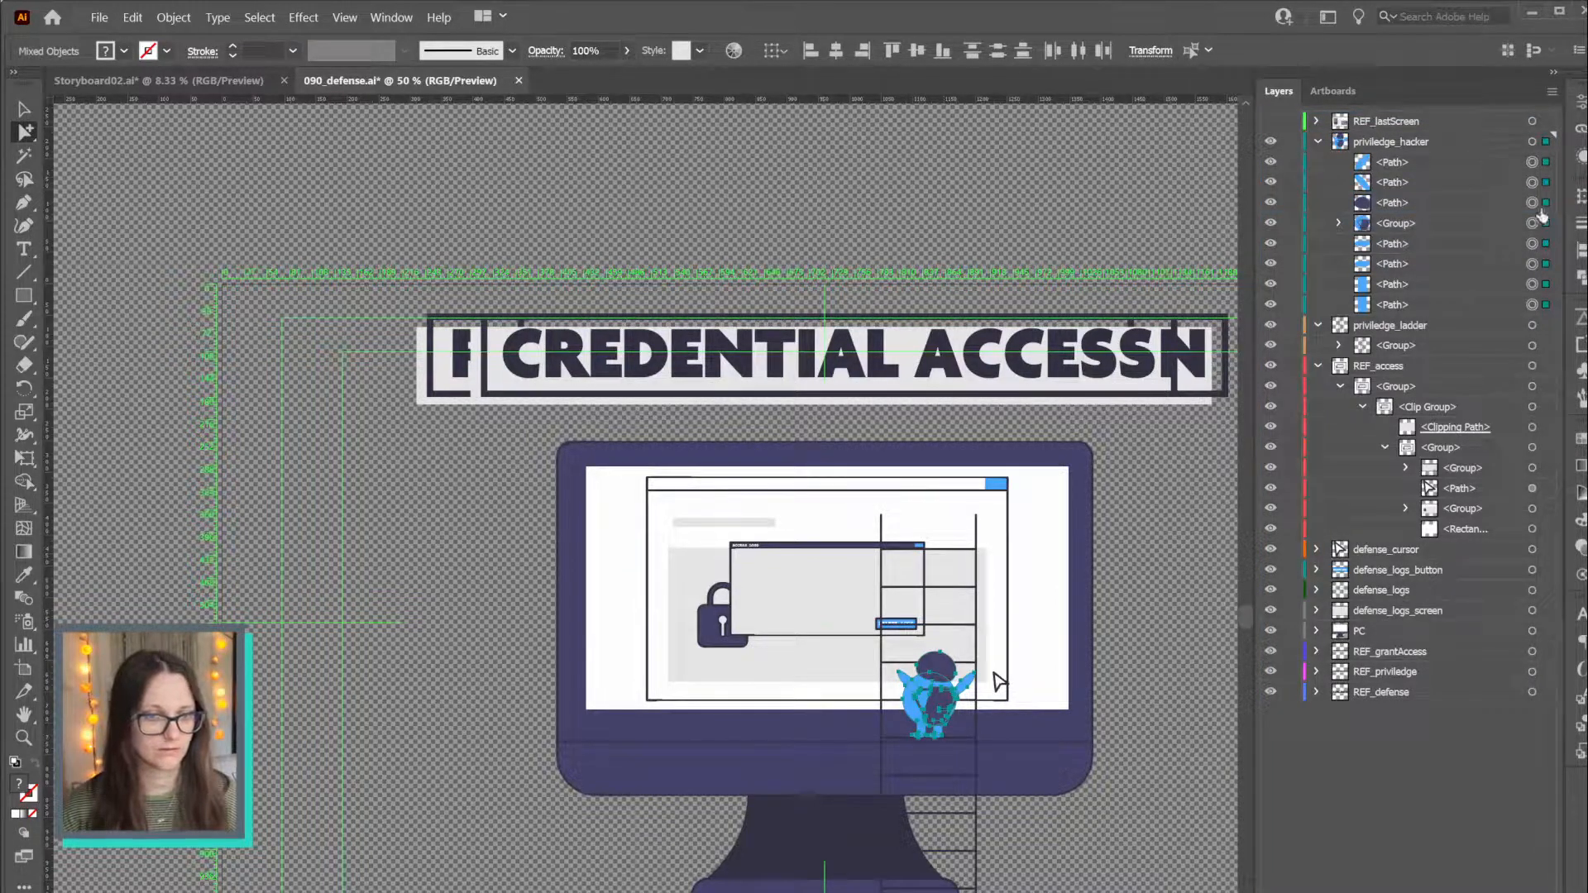
Release the priviledge_hacker artwork to separate layers and move all eight out to the top level, above priviledge_hacker
{"action": "left_click", "coordinate": [1532, 141]}
{"action": "left_click", "coordinate": [1552, 92]}
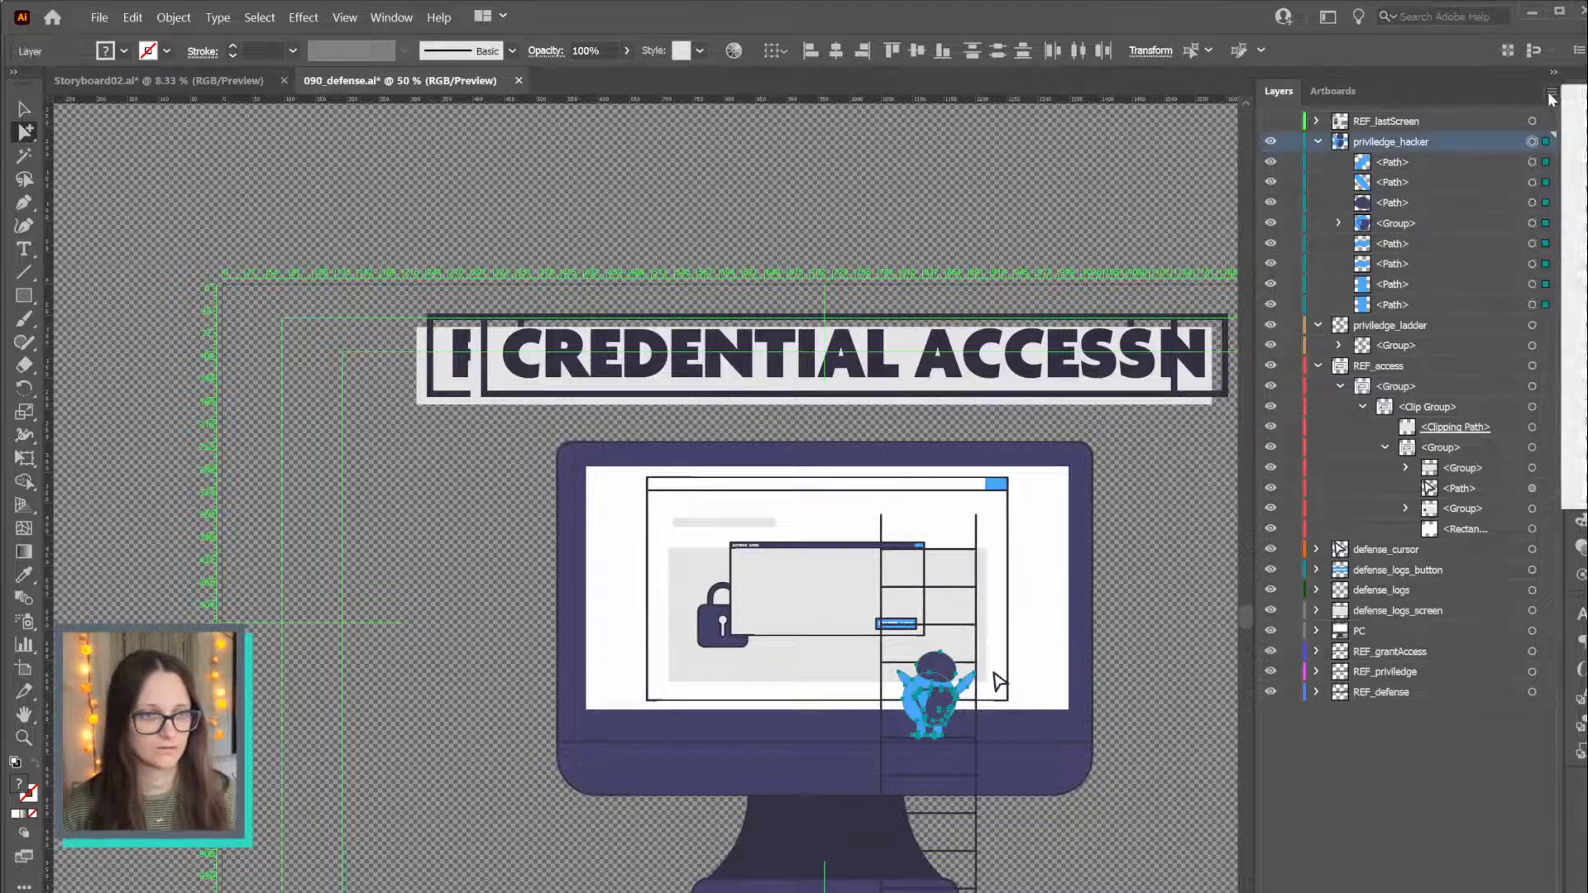
{"action": "left_click", "coordinate": [1572, 346]}
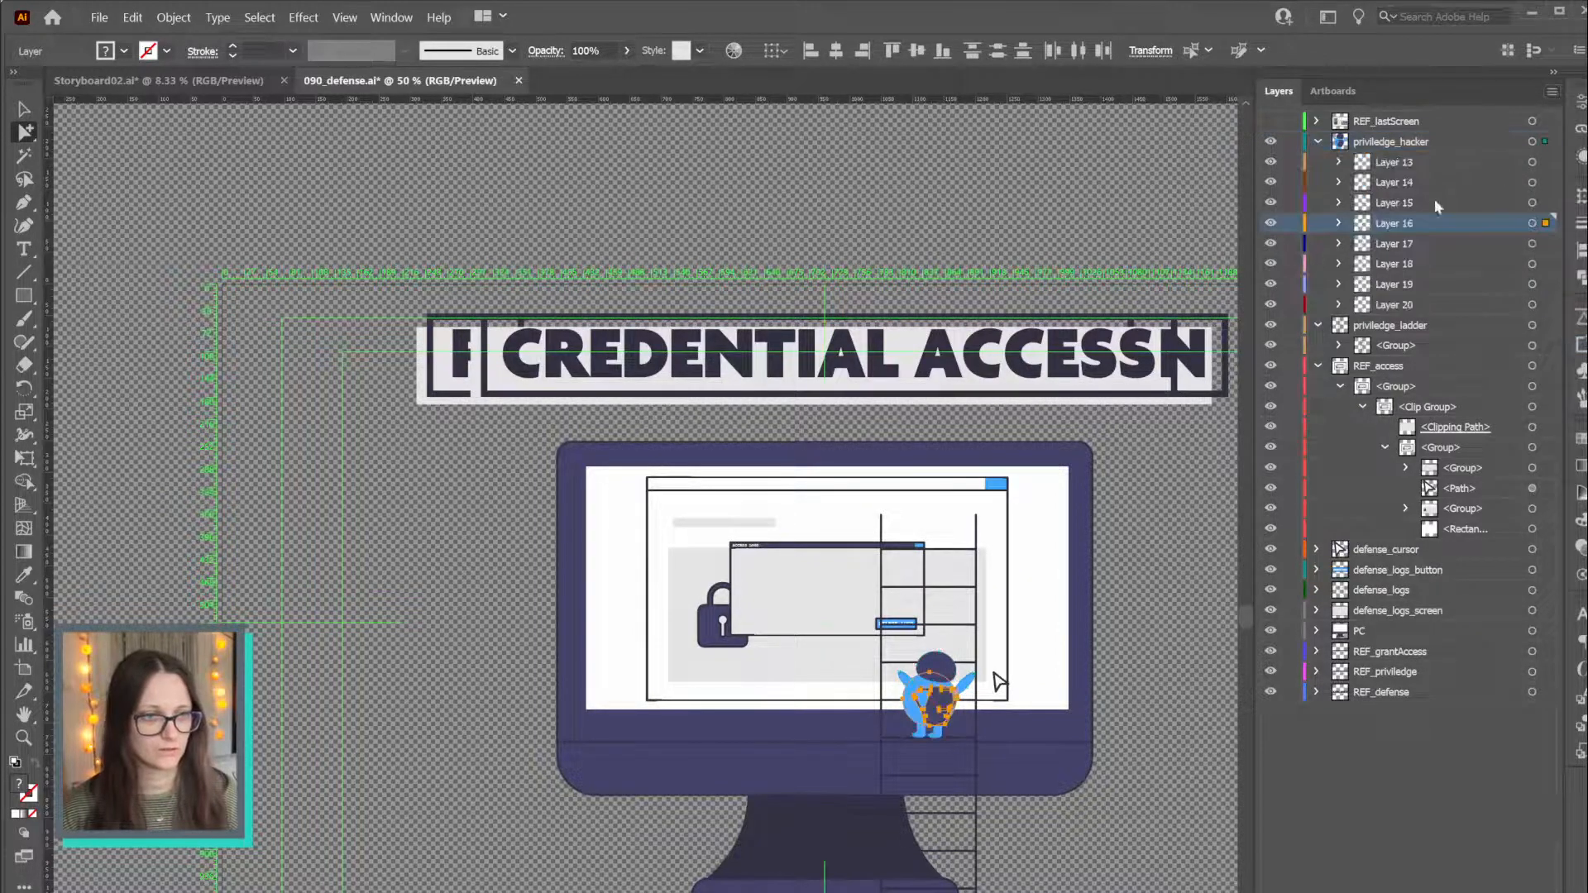
{"action": "left_click", "coordinate": [1398, 162]}
{"action": "left_click", "coordinate": [1396, 306], "text": "shift"}
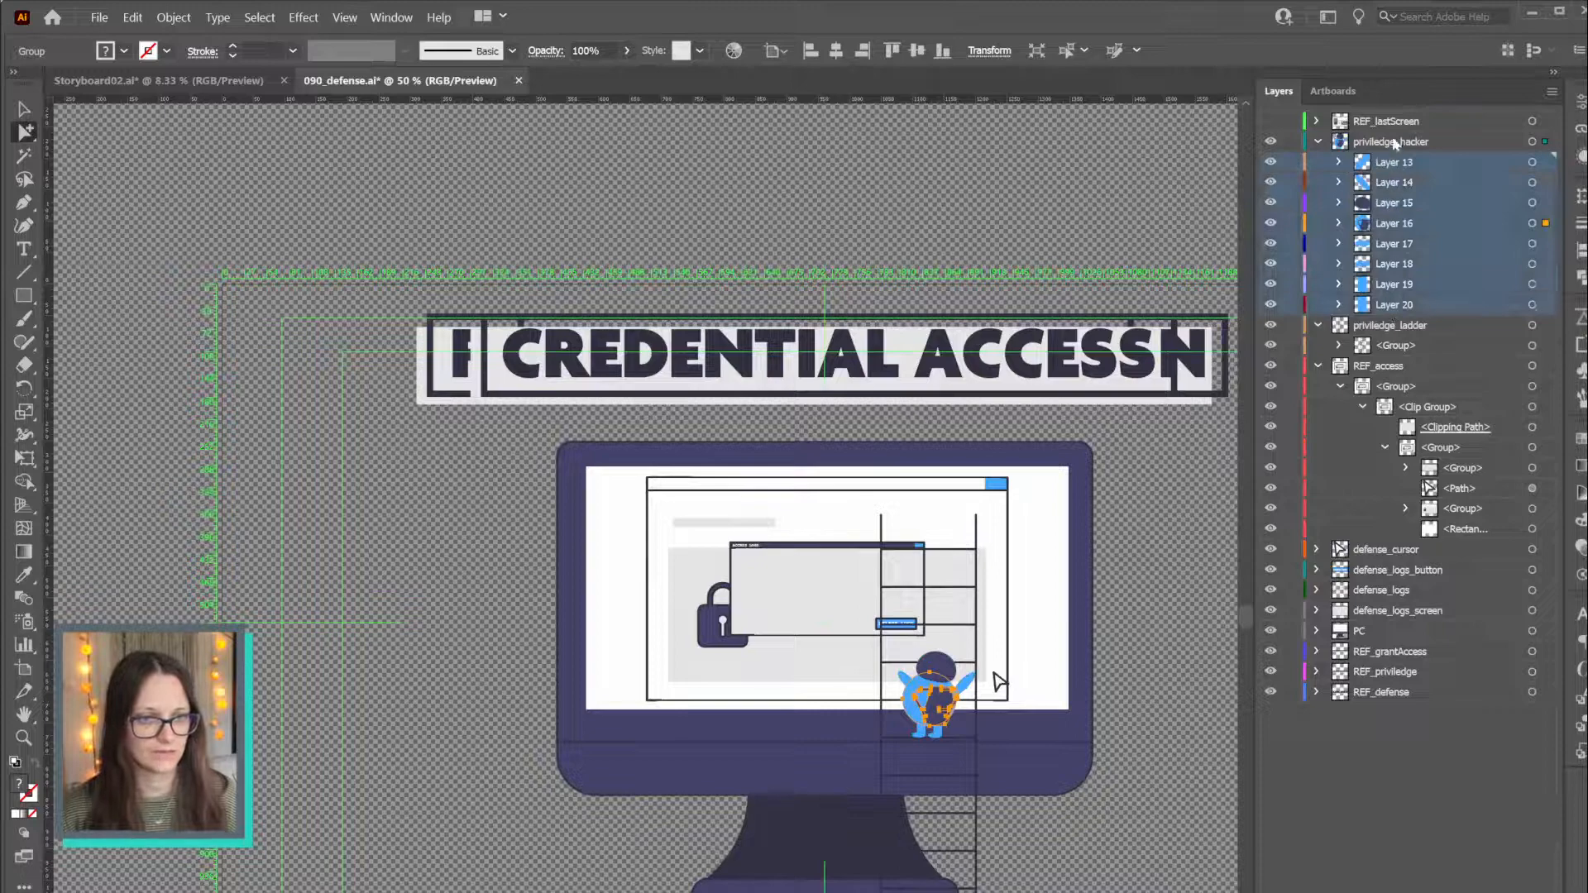
{"action": "left_click_drag", "start_coordinate": [1395, 160], "coordinate": [1392, 132]}
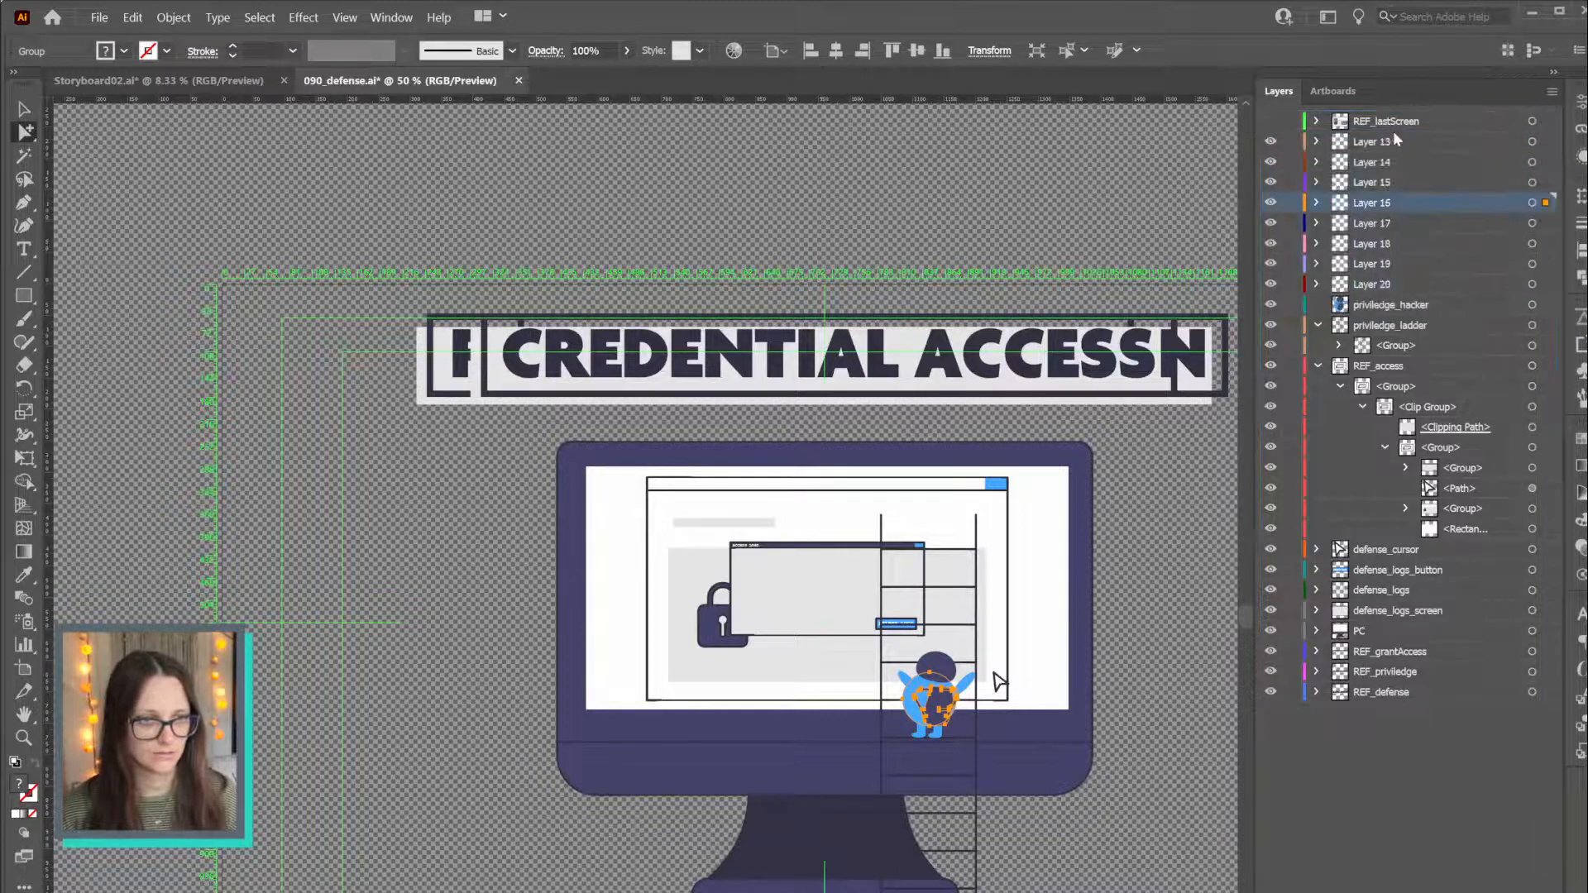
Rename Layer 16, the hacker's body, as priviledge_hacker_body, reusing the name of the priviledge_hacker layer
{"action": "double_click", "coordinate": [1391, 306]}
{"action": "key", "text": "ctrl+c"}
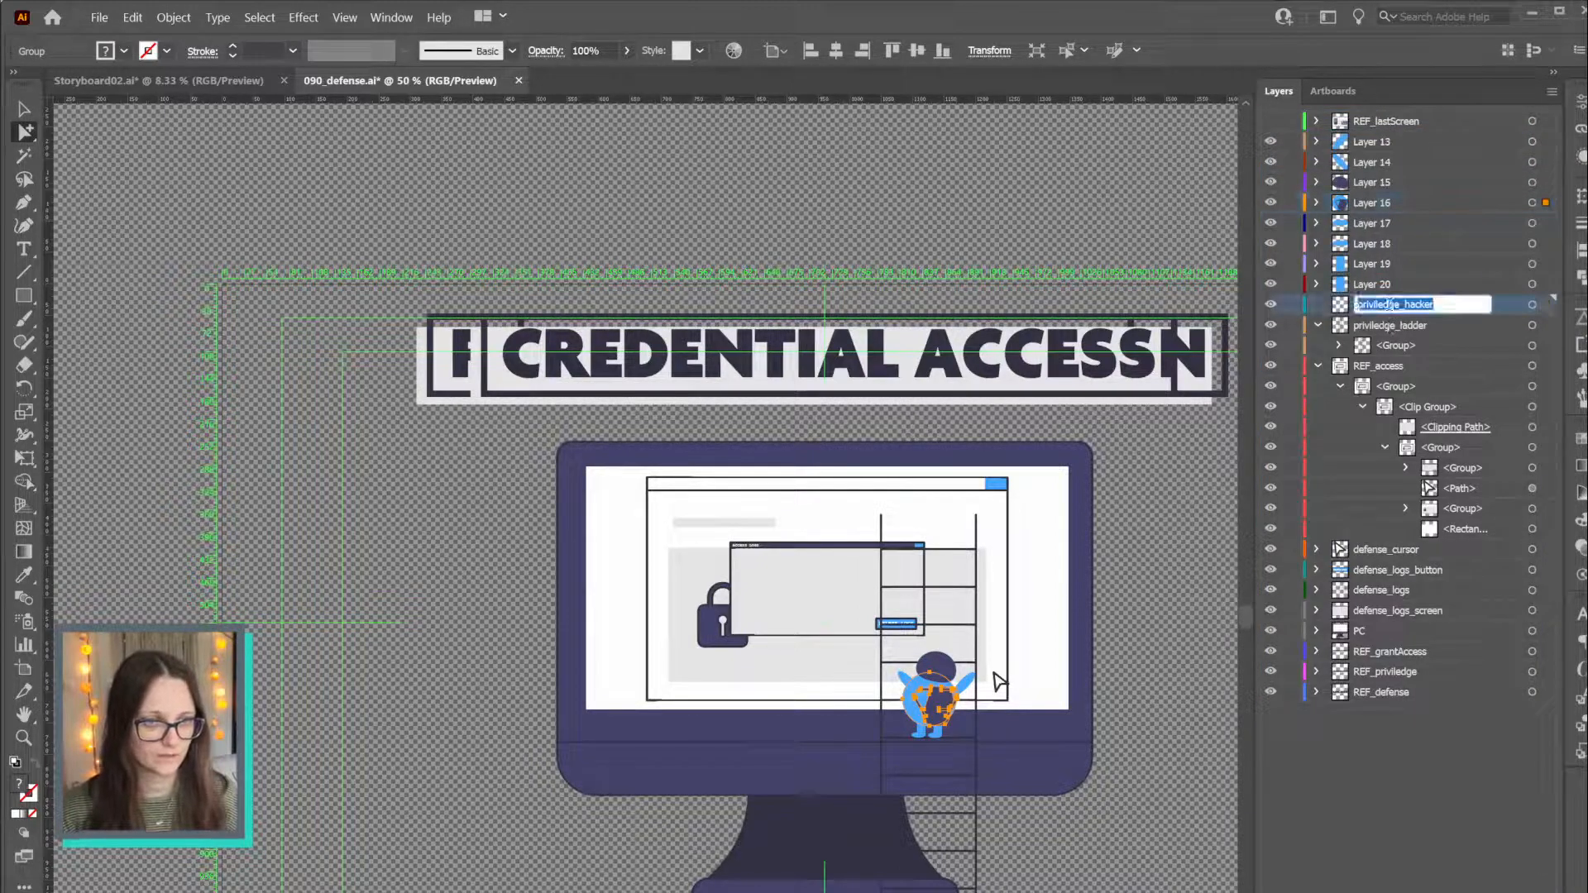
{"action": "double_click", "coordinate": [1380, 203]}
{"action": "key", "text": "ctrl+v"}
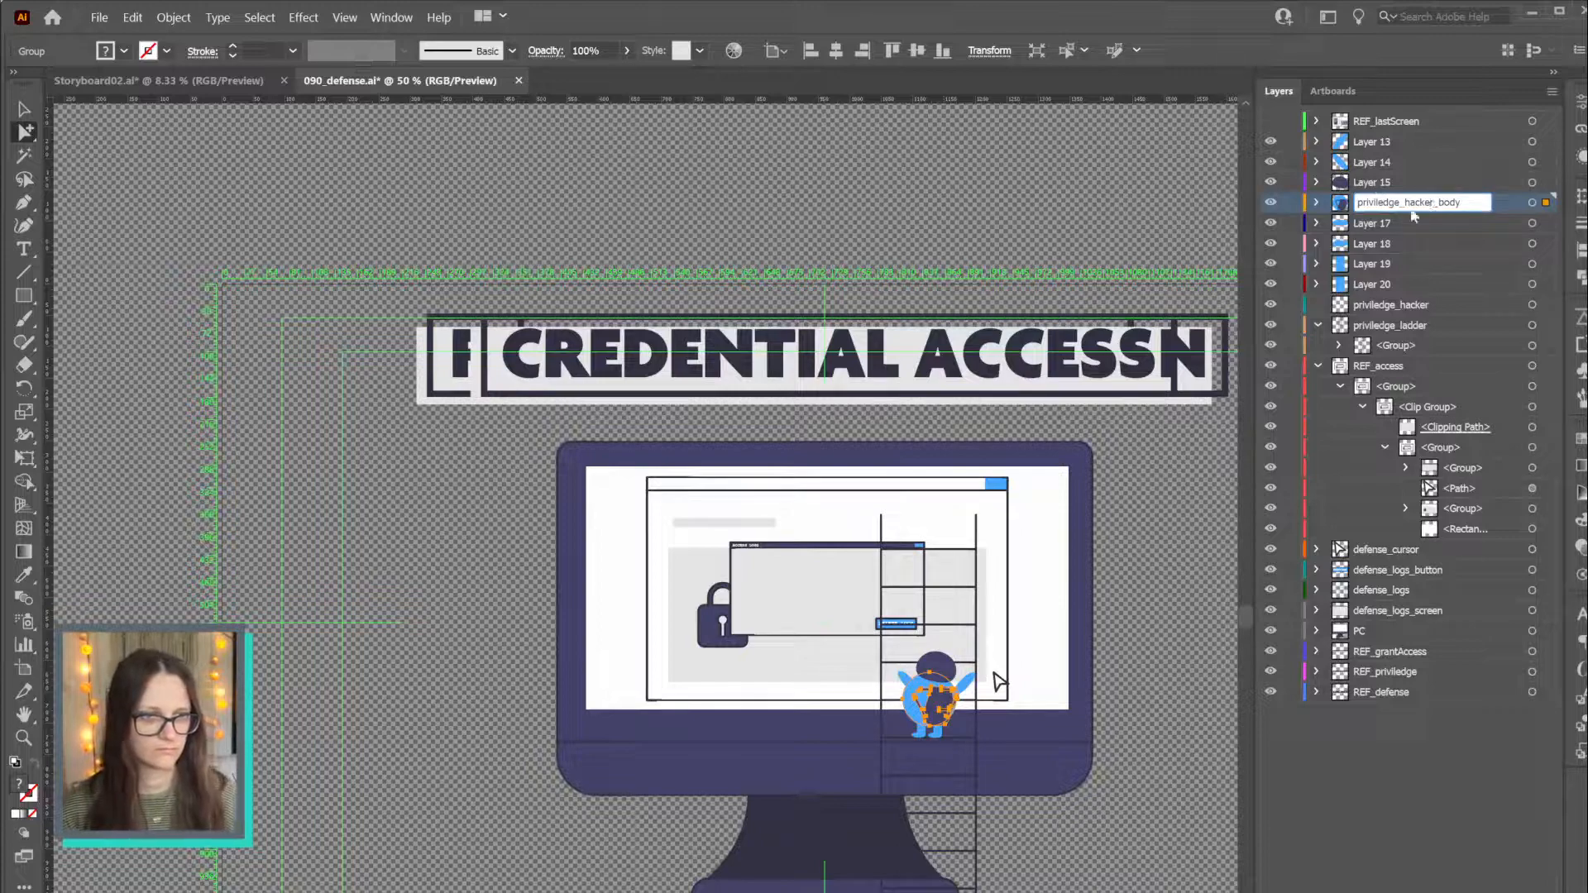
Copy the prefix priviledge_hacker_ from the body layer's name and reuse it to rename Layer 17 as priviledge_hacker_footL
{"action": "left_click_drag", "start_coordinate": [1440, 201], "coordinate": [1324, 207]}
{"action": "key", "text": "ctrl+c"}
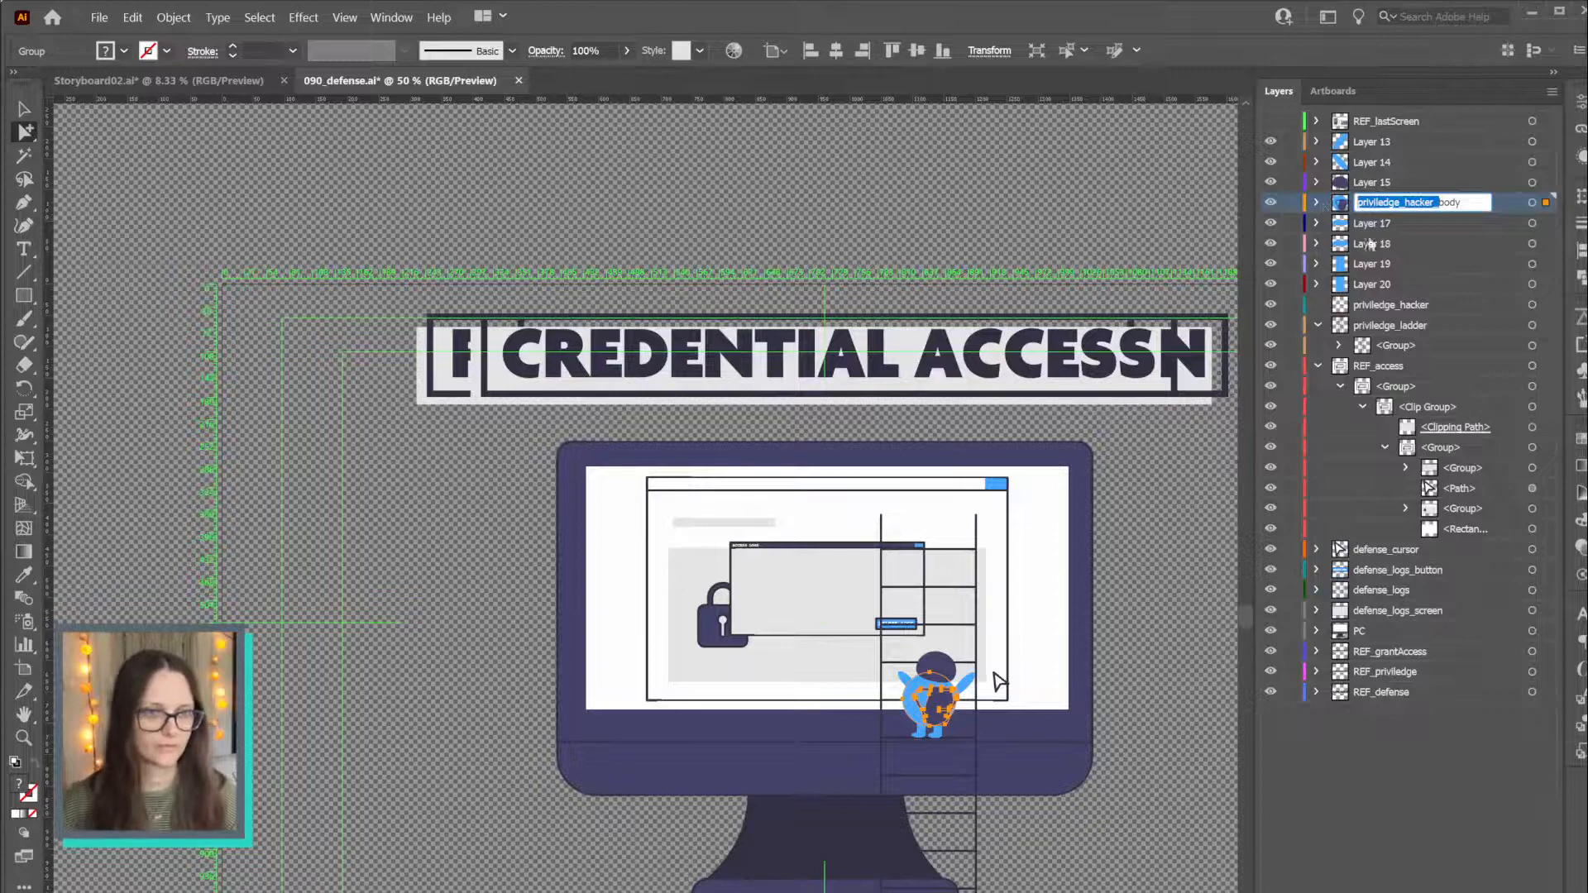
{"action": "key", "text": "Return"}
{"action": "left_click", "coordinate": [1533, 225]}
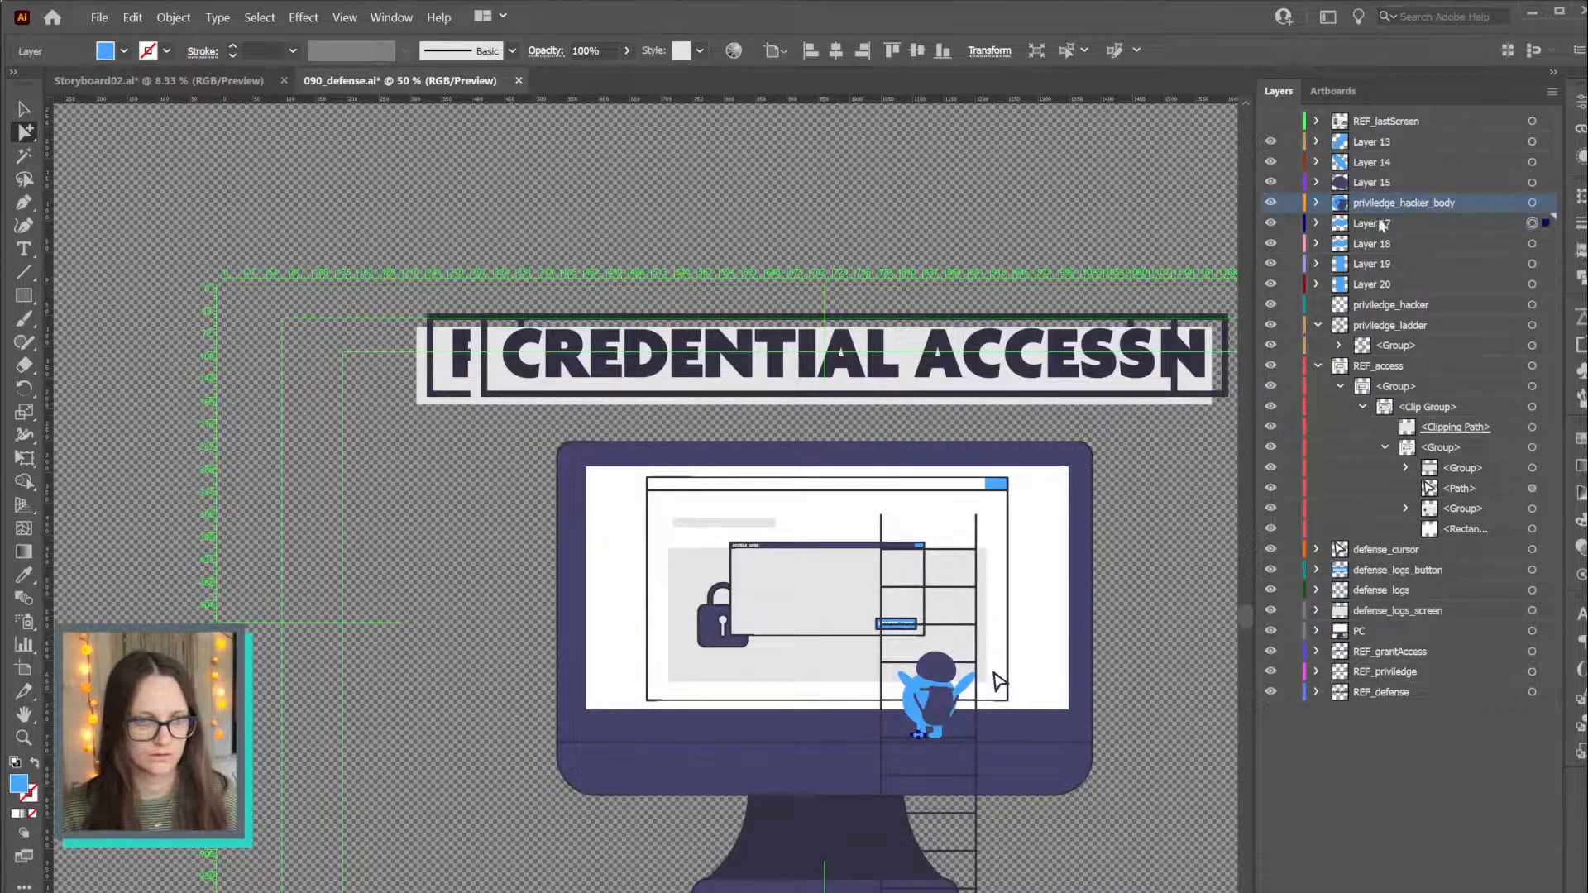
{"action": "double_click", "coordinate": [1373, 223]}
{"action": "key", "text": "ctrl+v"}
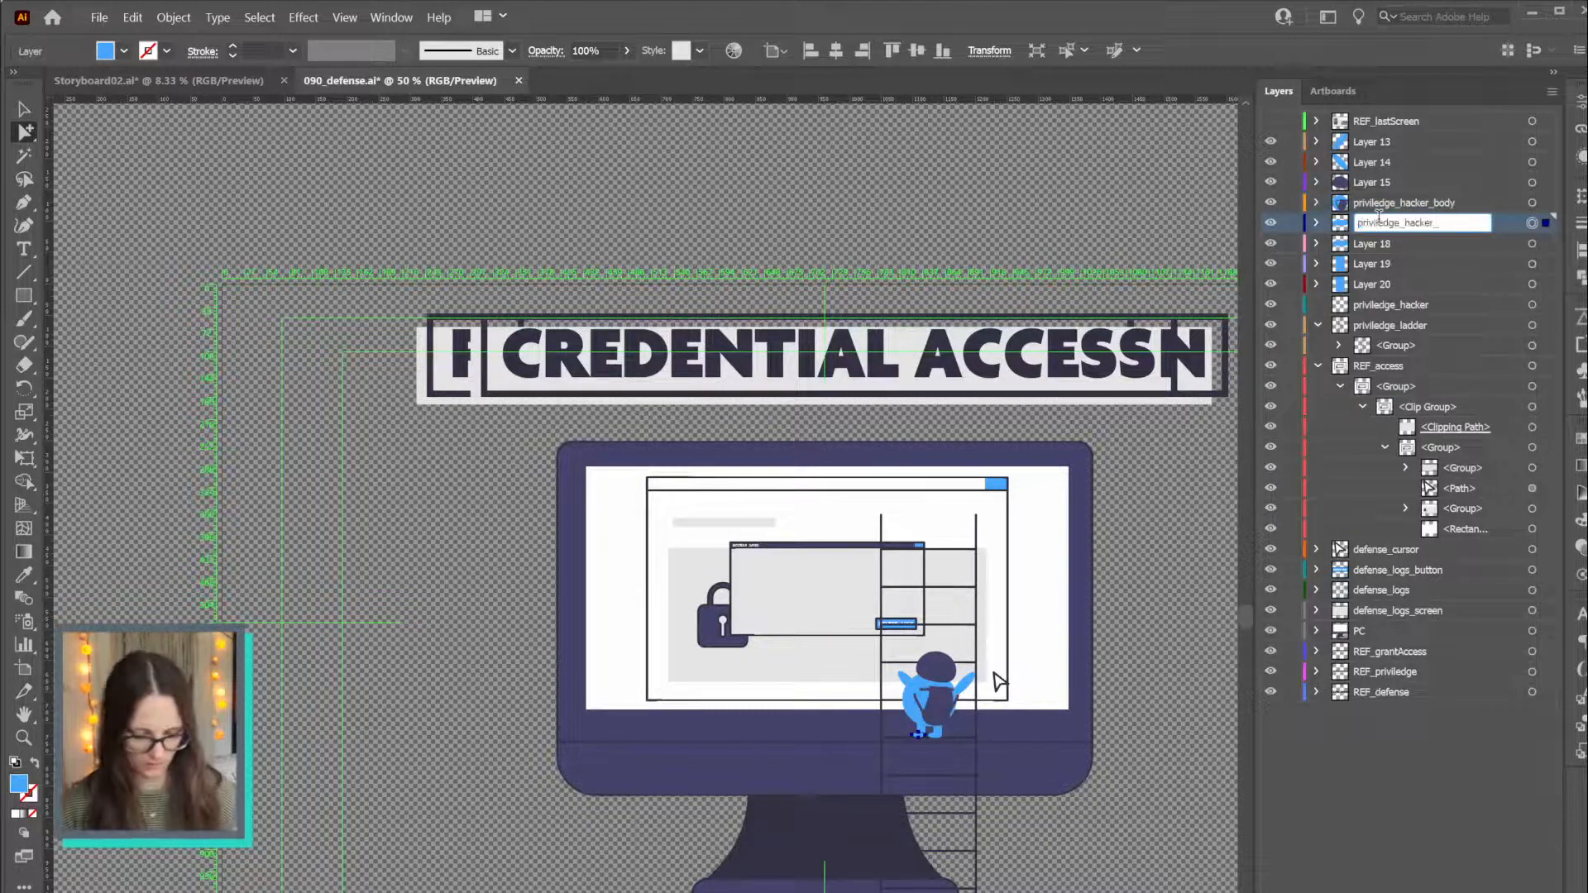
{"action": "type", "text": "fu"}
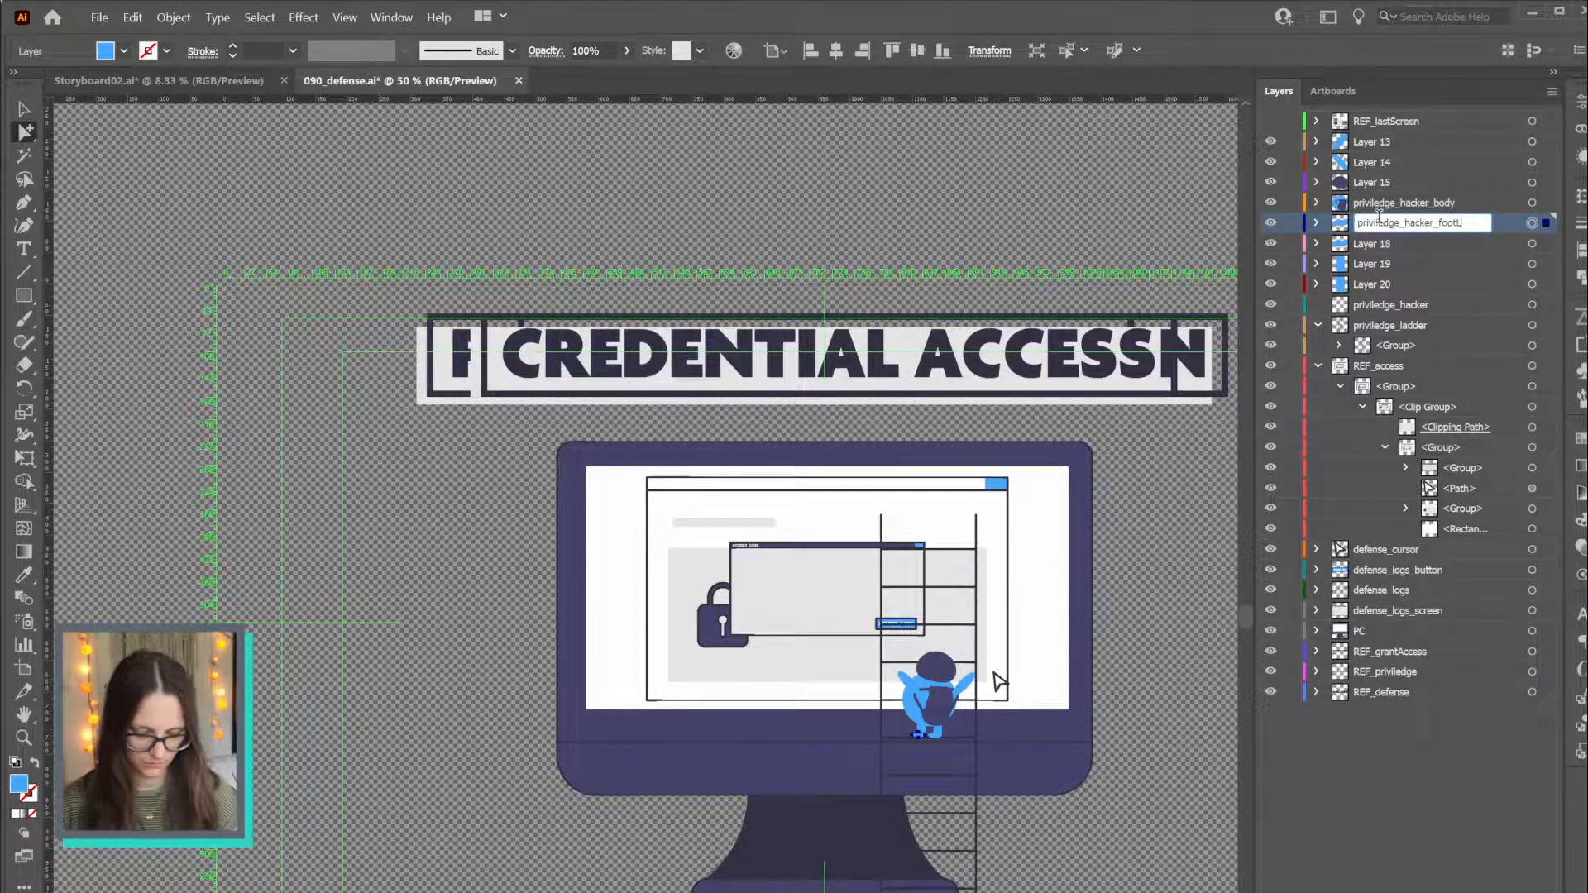
Rename Layer 18, the hacker's other foot, as priviledge_hacker_footR, using the copied prefix
{"action": "double_click", "coordinate": [1372, 242]}
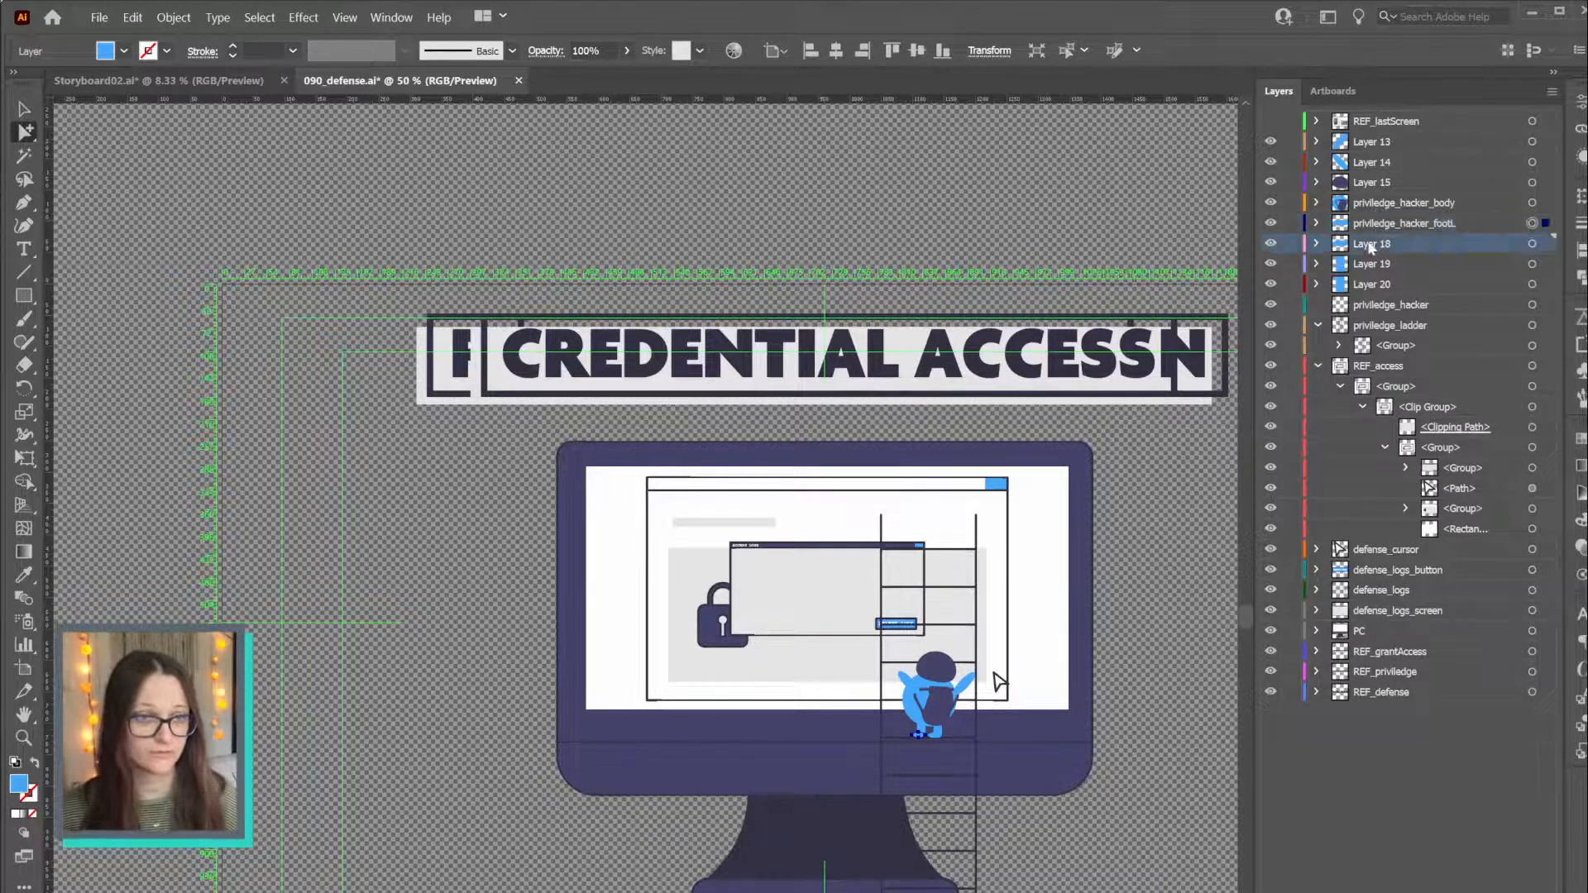
{"action": "key", "text": "ctrl+v"}
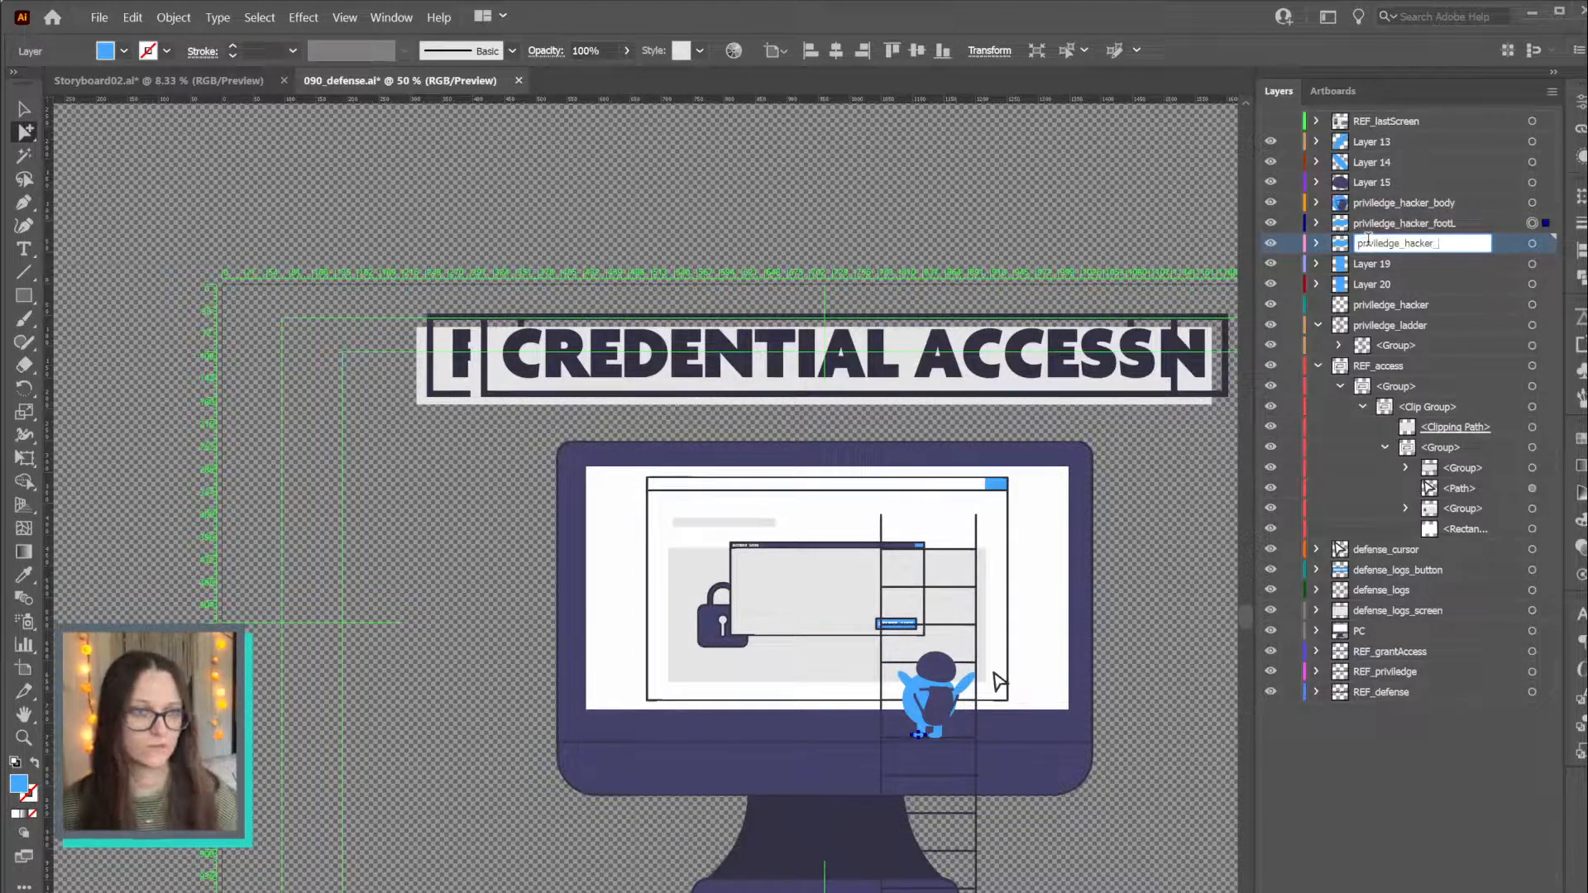
{"action": "type", "text": "fo"}
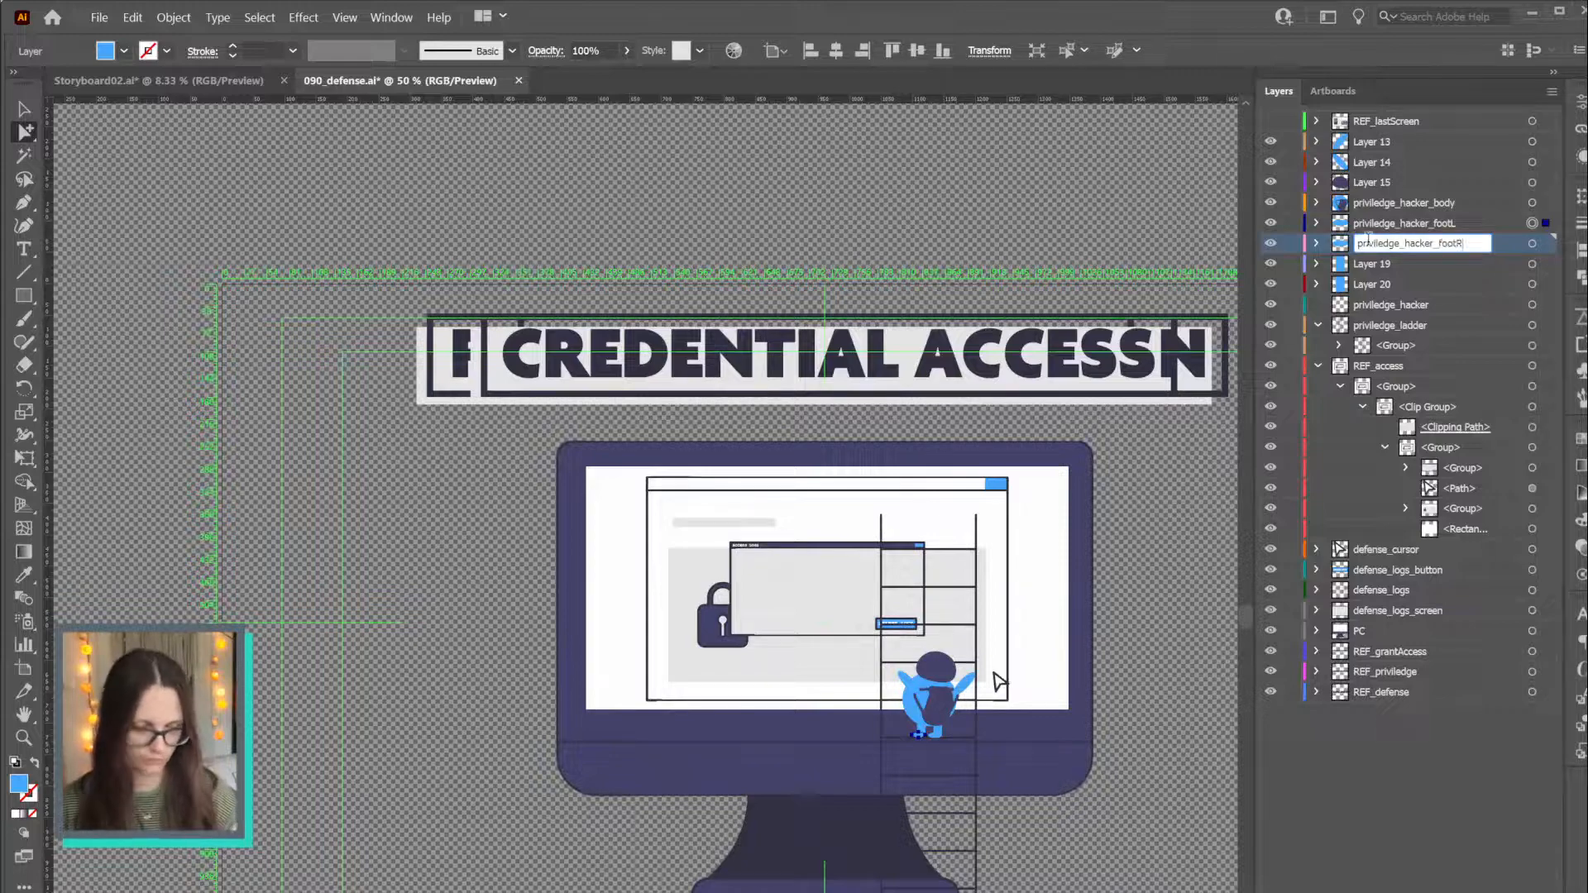
{"action": "type", "text": "otR"}
{"action": "key", "text": "Return"}
Identify the artwork of Layer 19 on the canvas and rename the layer as priviledge_hacker_legL
{"action": "left_click", "coordinate": [1520, 265]}
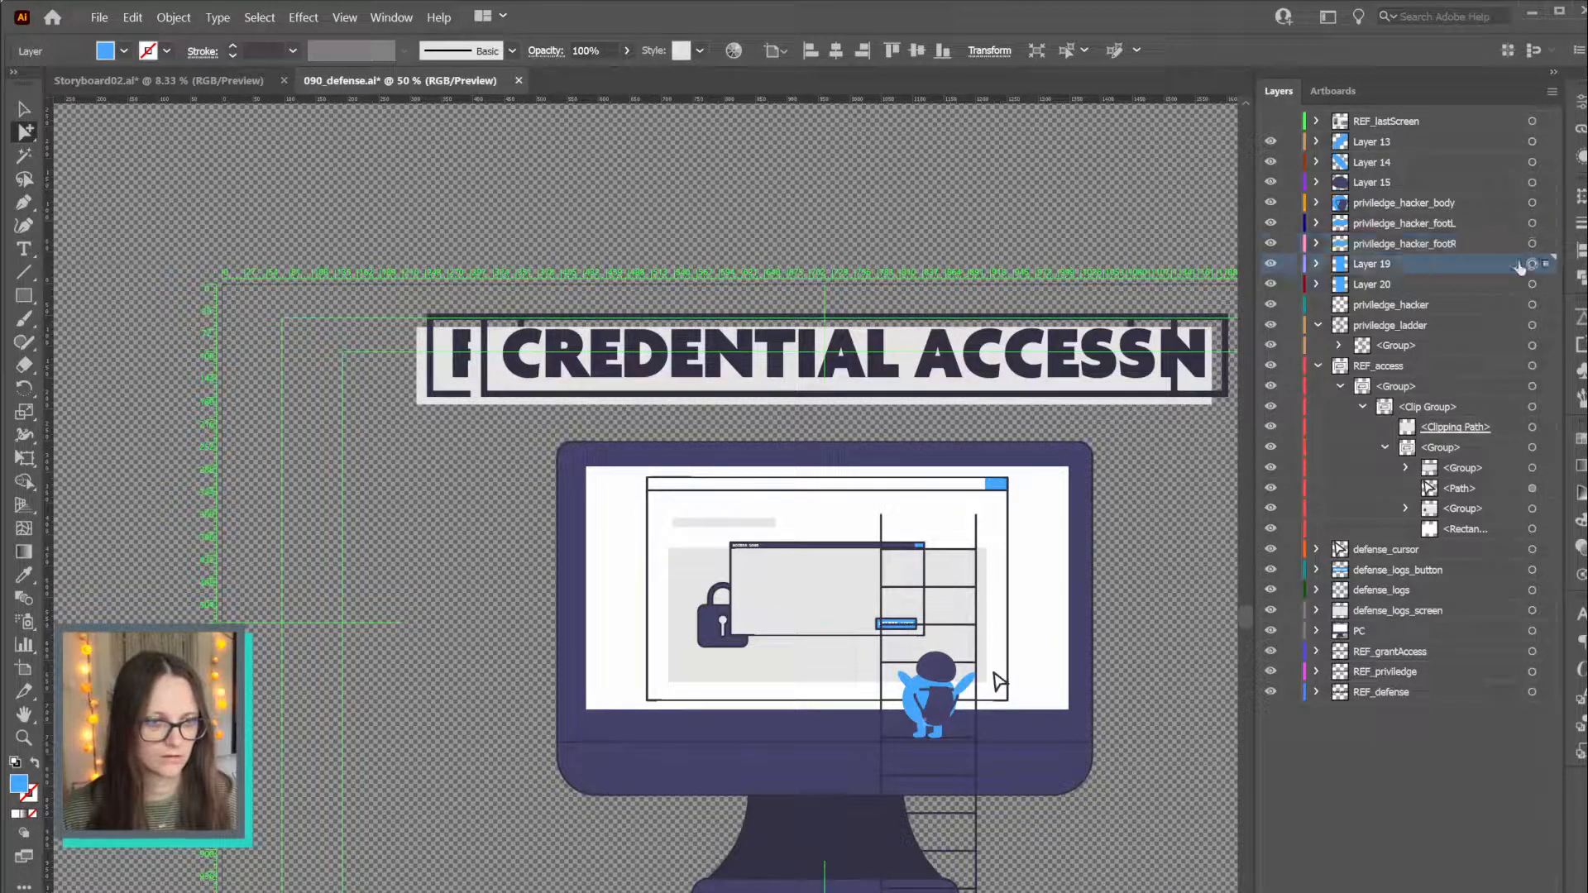
{"action": "double_click", "coordinate": [1372, 263]}
{"action": "key", "text": "ctrl+v"}
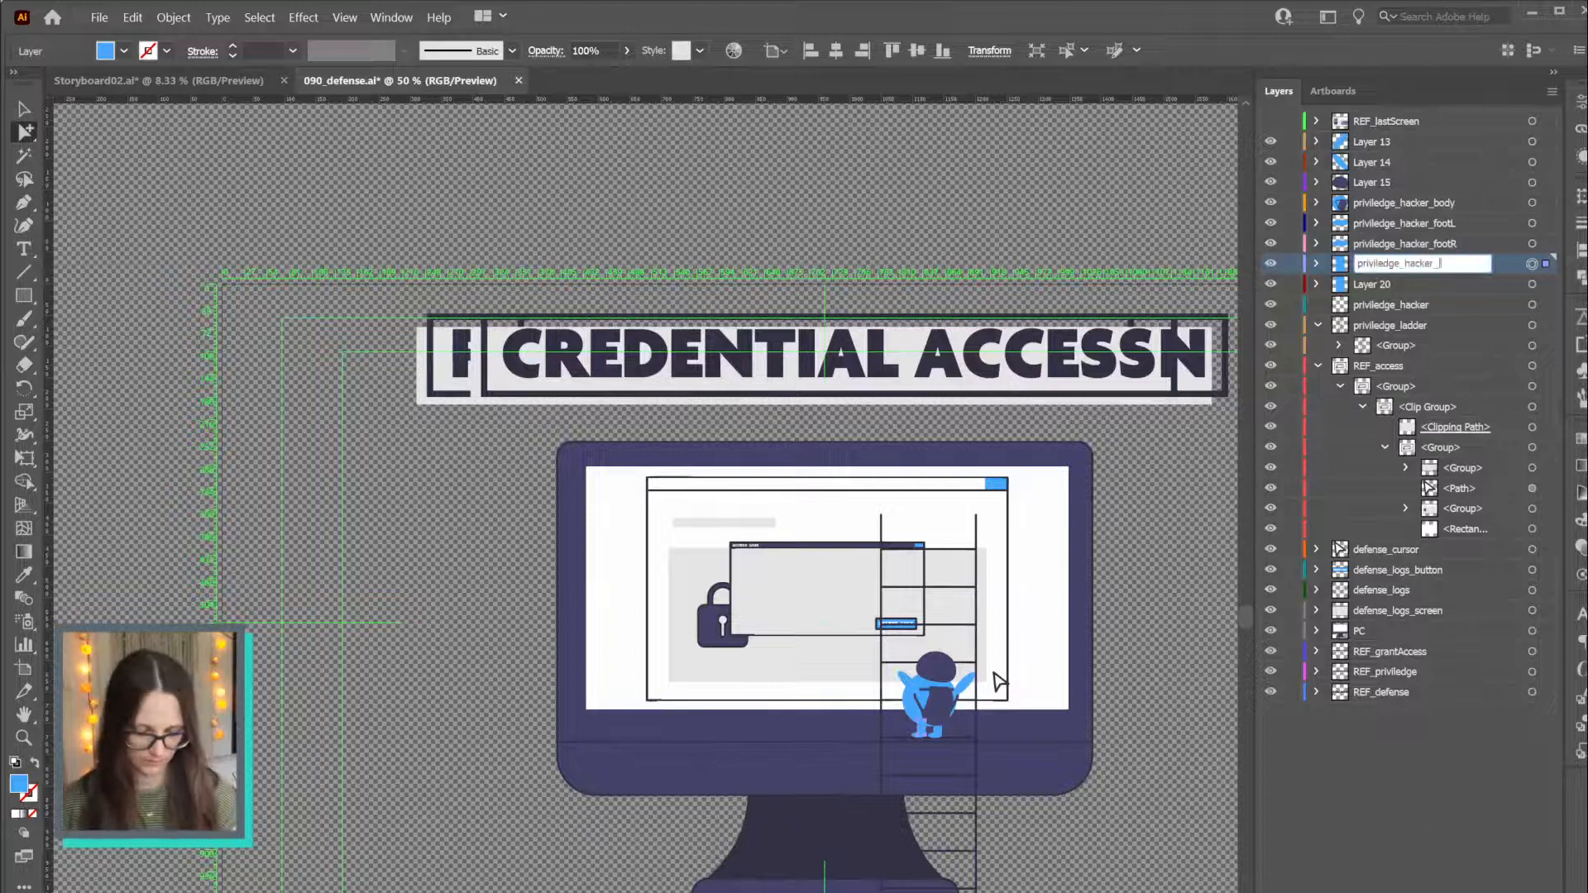
{"action": "type", "text": "legL"}
{"action": "key", "text": "Return"}
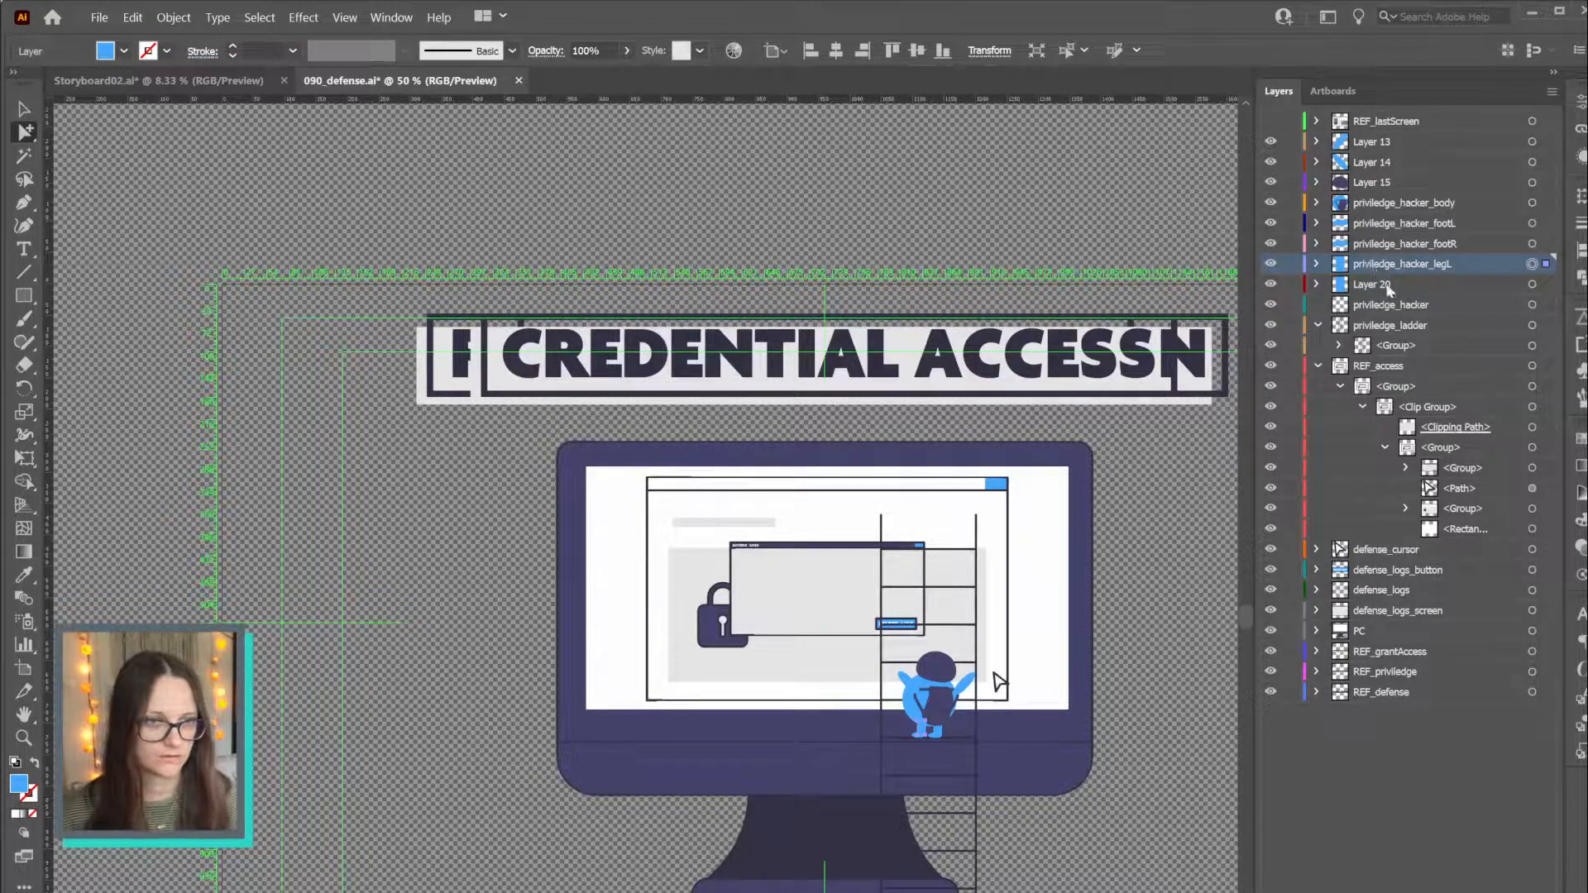
Rename Layer 20, the hacker's other leg, as priviledge_hacker_legR
{"action": "double_click", "coordinate": [1384, 284]}
{"action": "key", "text": "ctrl+v"}
{"action": "type", "text": "le"}
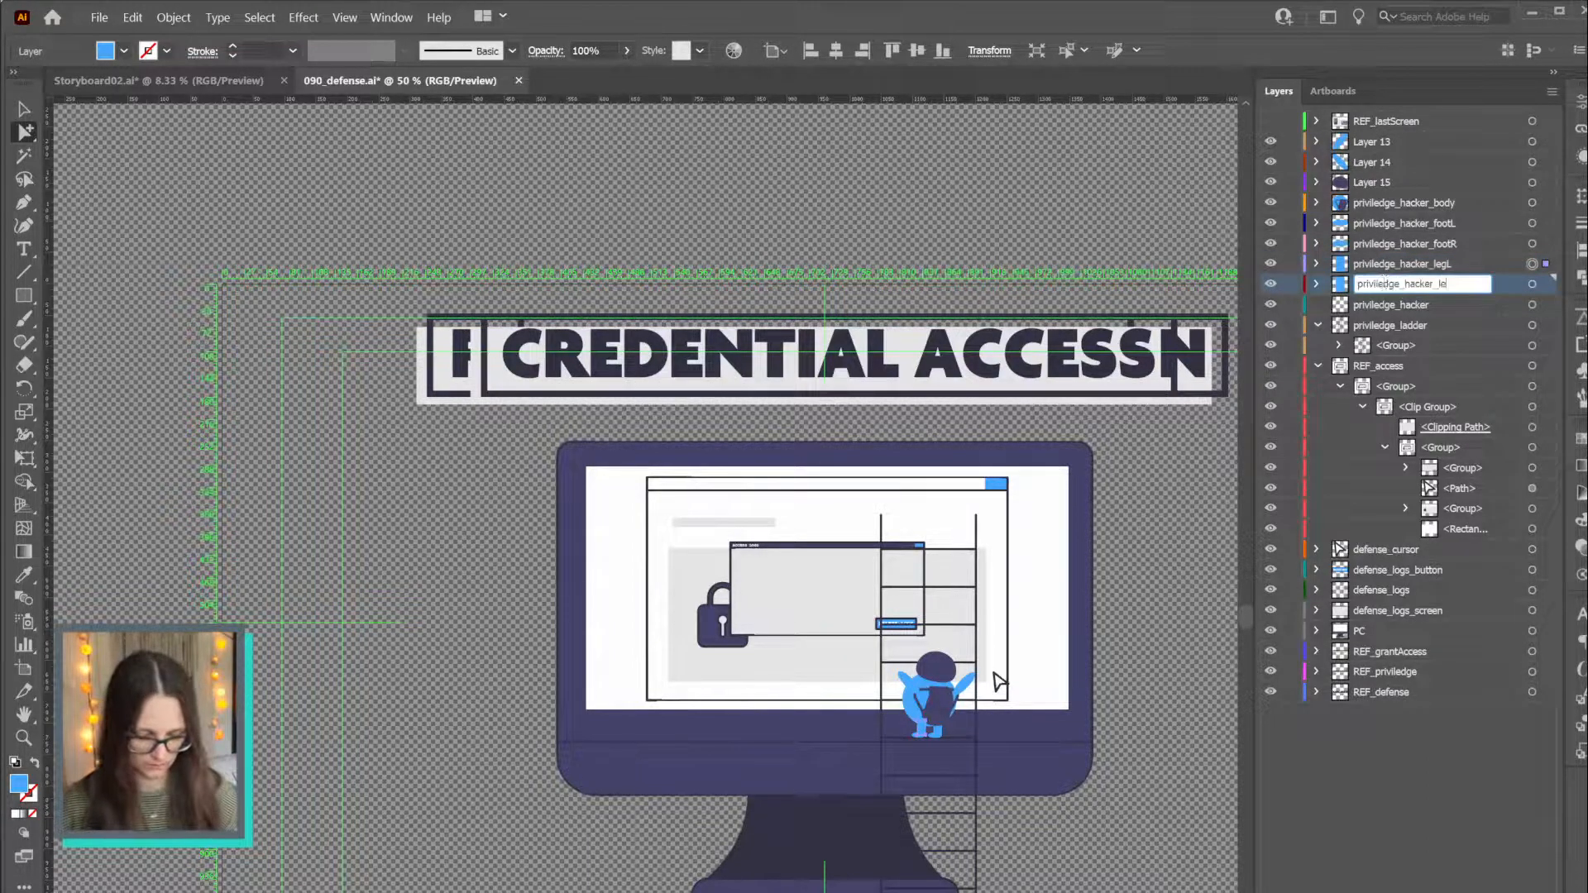
{"action": "type", "text": "gR"}
{"action": "key", "text": "Return"}
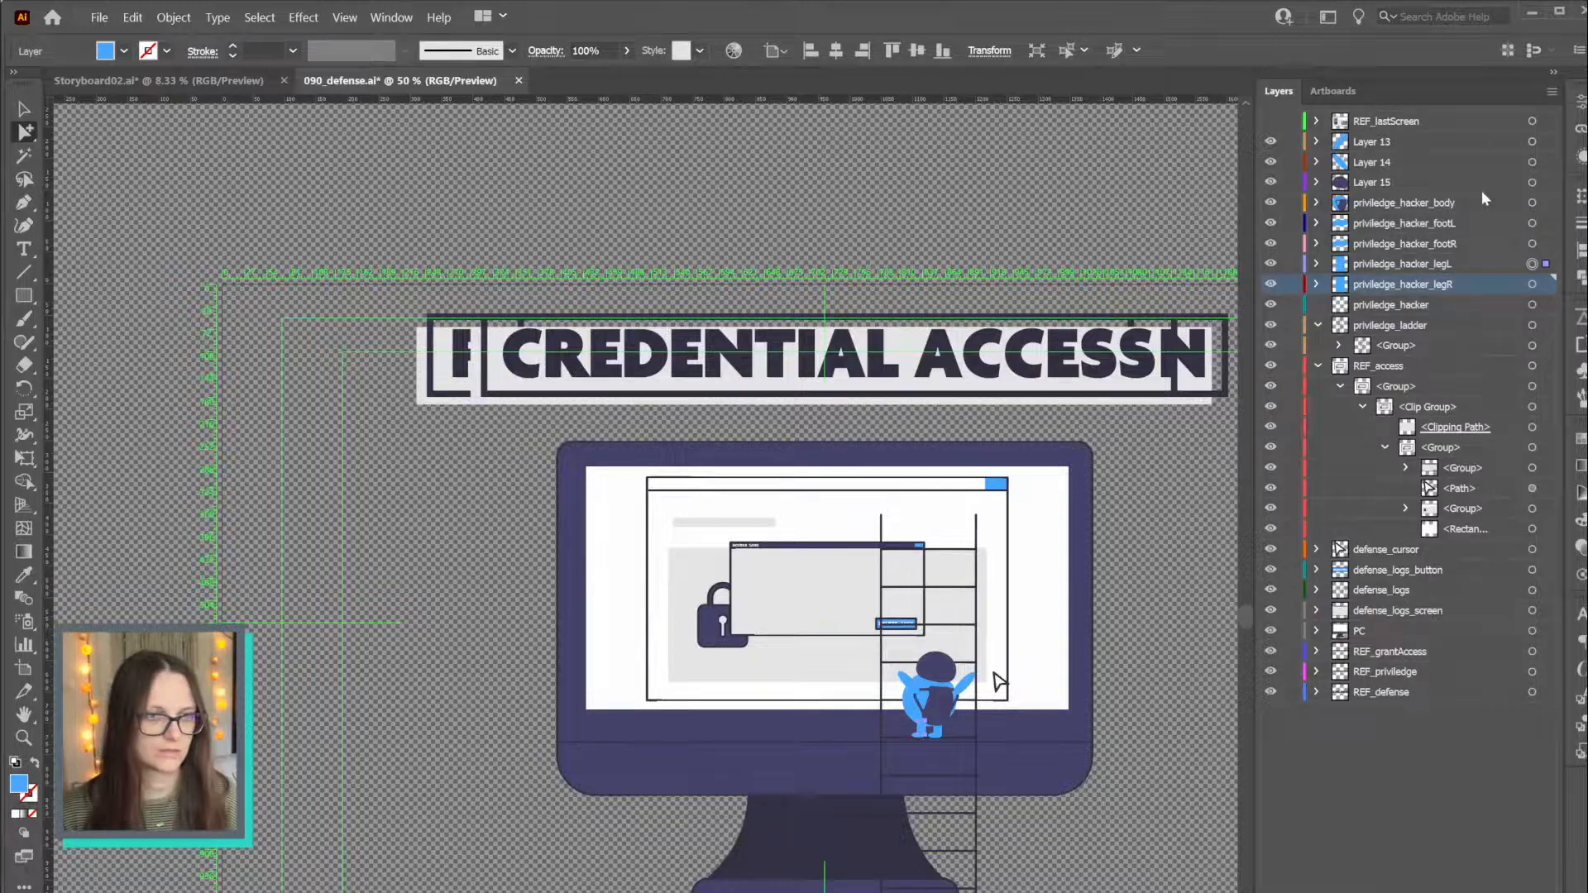
Rename Layer 15, the dark head shape, as priviledge_hacker_hat
{"action": "double_click", "coordinate": [1382, 182]}
{"action": "key", "text": "ctrl+v"}
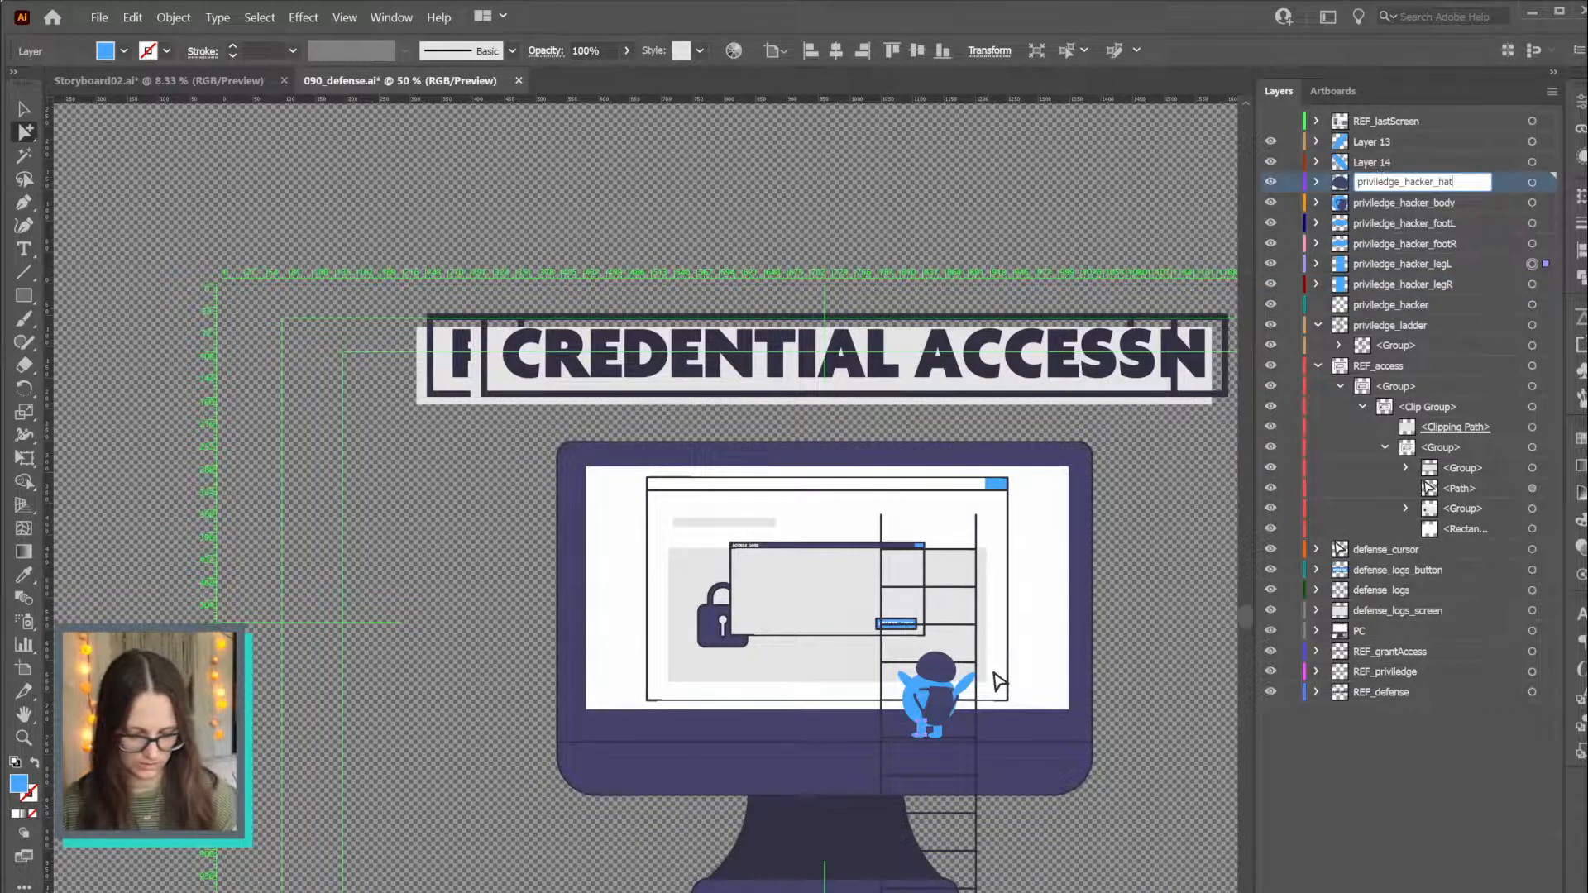
{"action": "key", "text": "Return"}
Identify which arm Layer 14 holds and rename the layer as priviledge_hacker_armL
{"action": "left_click", "coordinate": [1538, 163]}
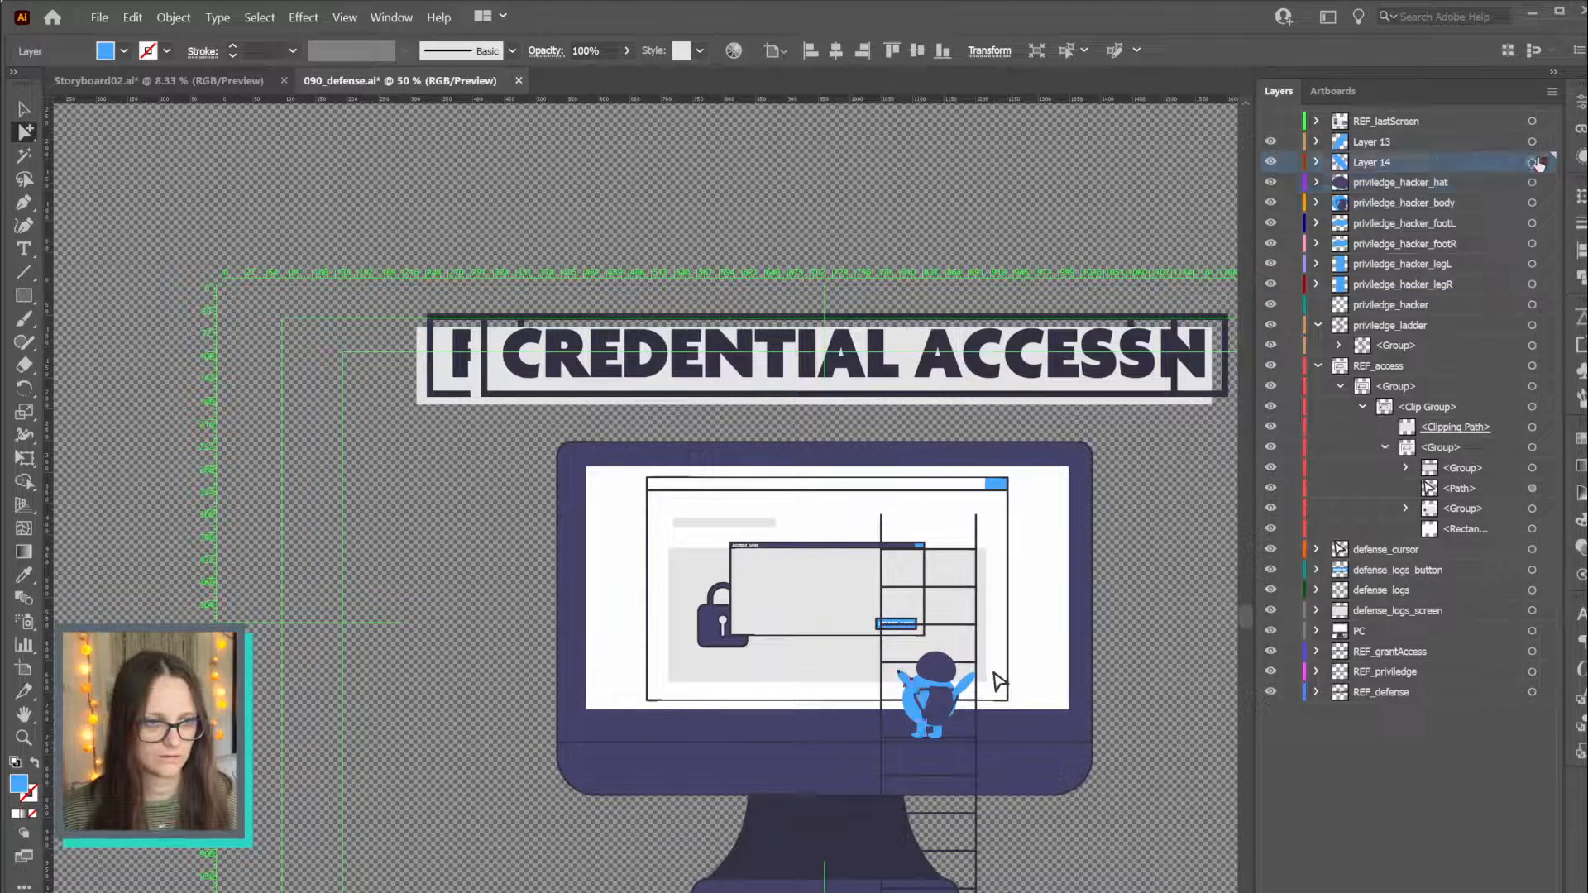
{"action": "double_click", "coordinate": [1379, 161]}
{"action": "key", "text": "ctrl+v"}
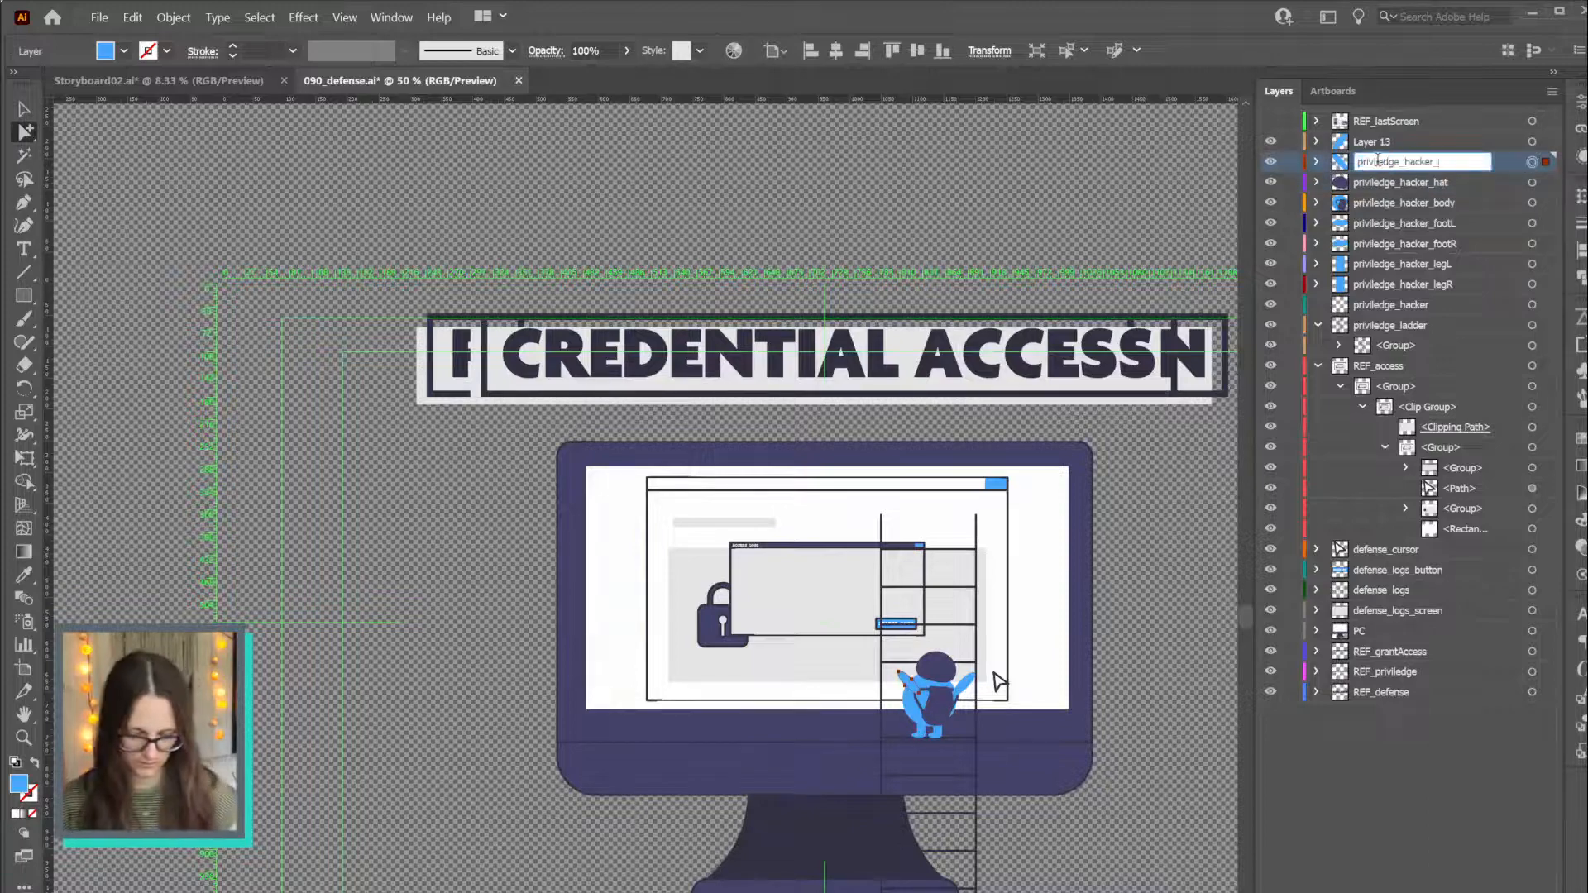
{"action": "type", "text": "armL"}
{"action": "key", "text": "Return"}
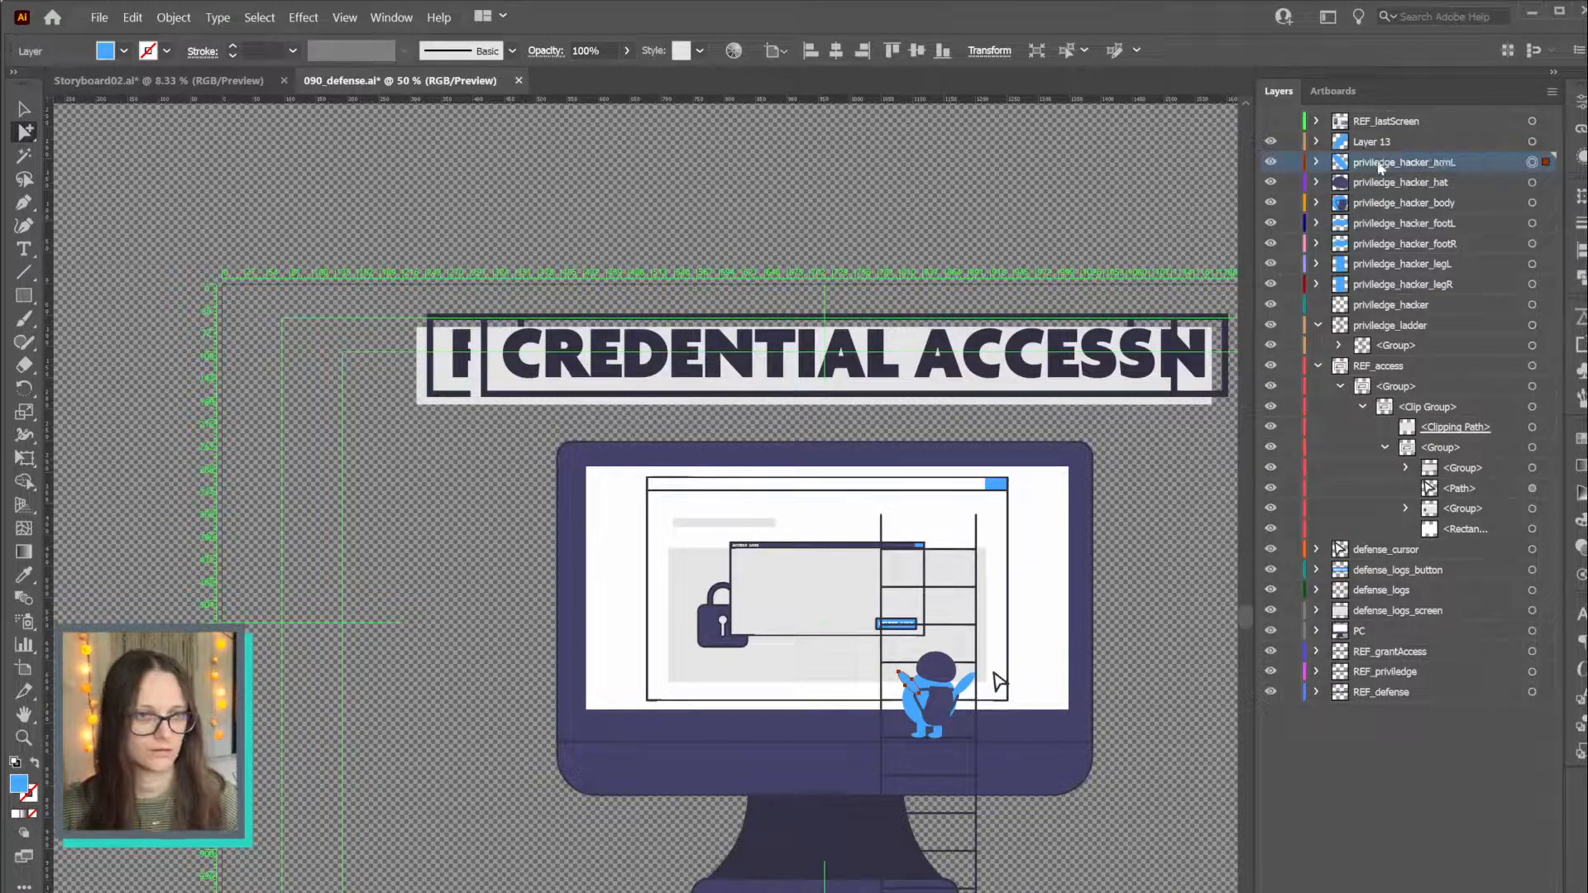
Rename Layer 13, the hacker's remaining arm, as priviledge_hacker_amrR
{"action": "double_click", "coordinate": [1373, 141]}
{"action": "key", "text": "ctrl+v"}
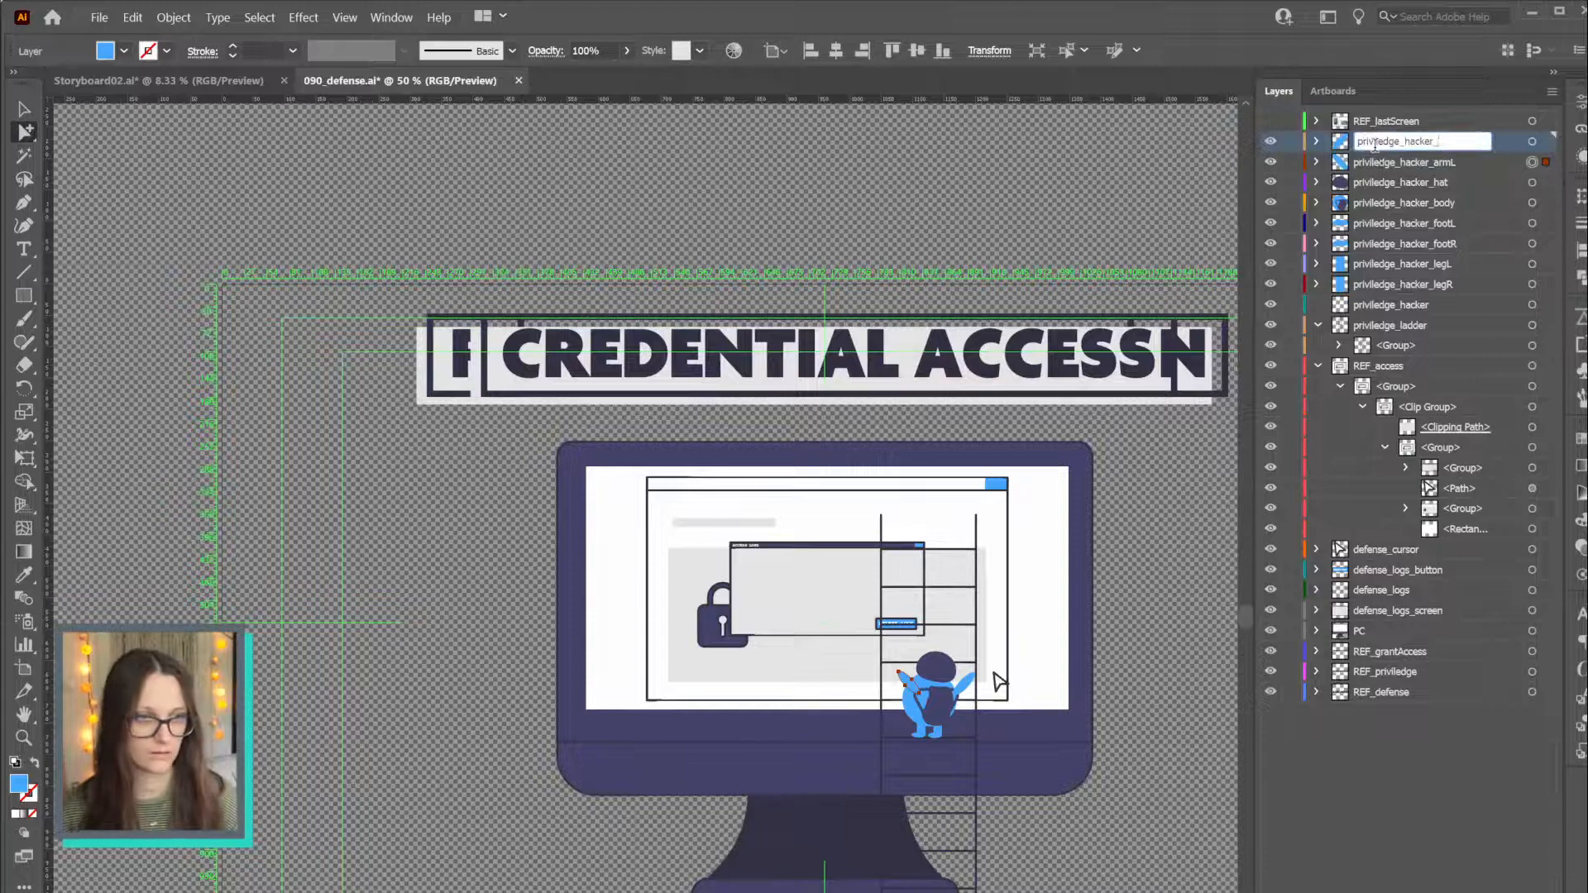
{"action": "type", "text": "amrR"}
{"action": "key", "text": "Return"}
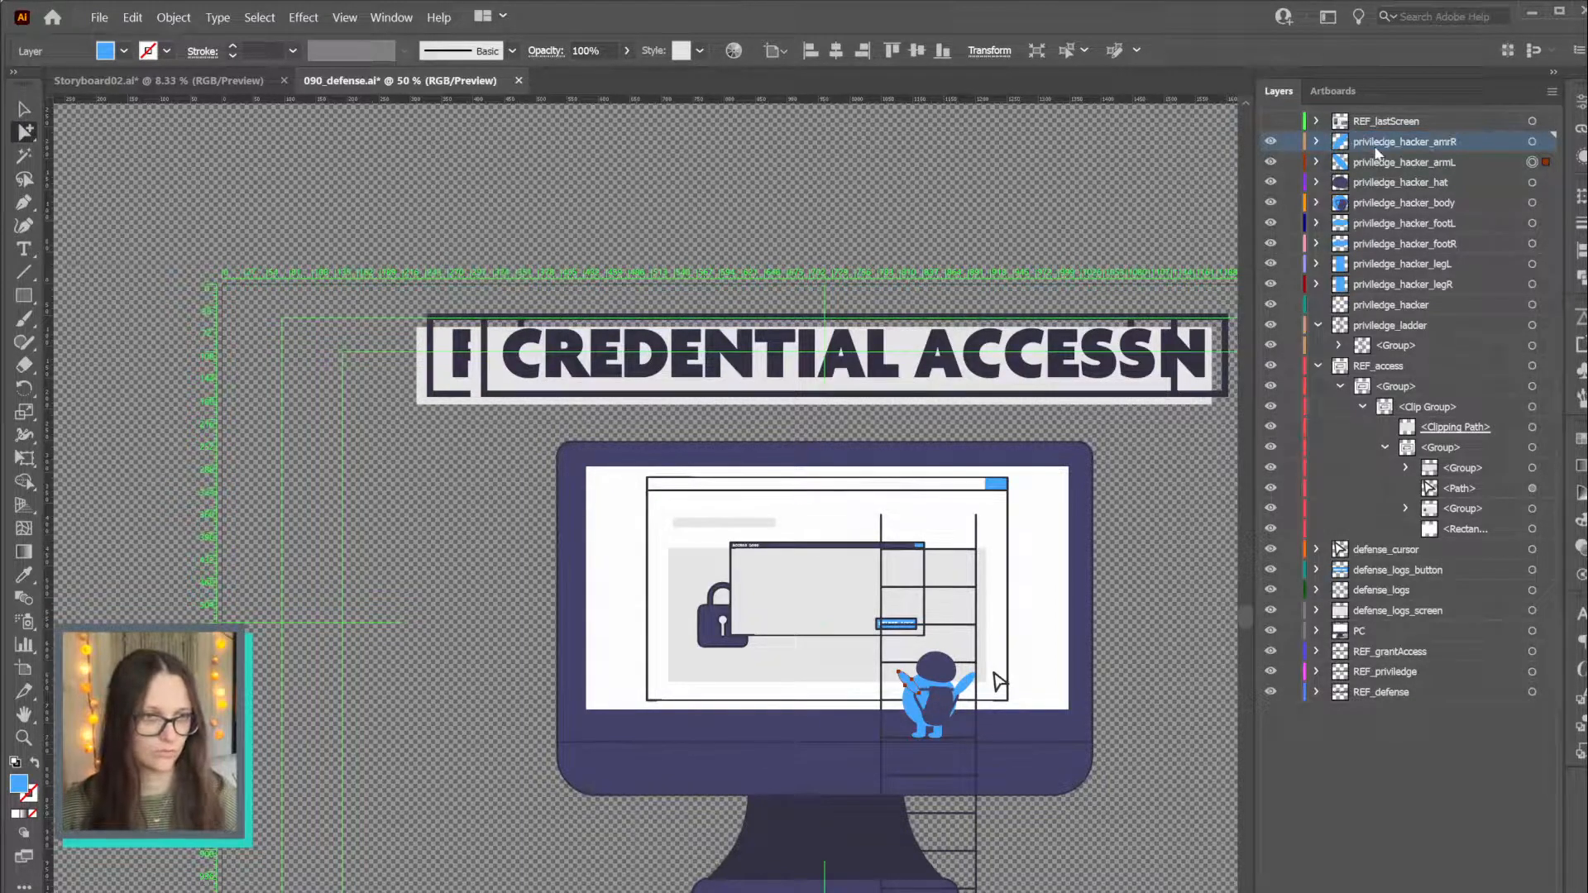
Delete the empty priviledge_hacker layer and collapse the priviledge_ladder and REF_access layers
{"action": "left_click", "coordinate": [1319, 326]}
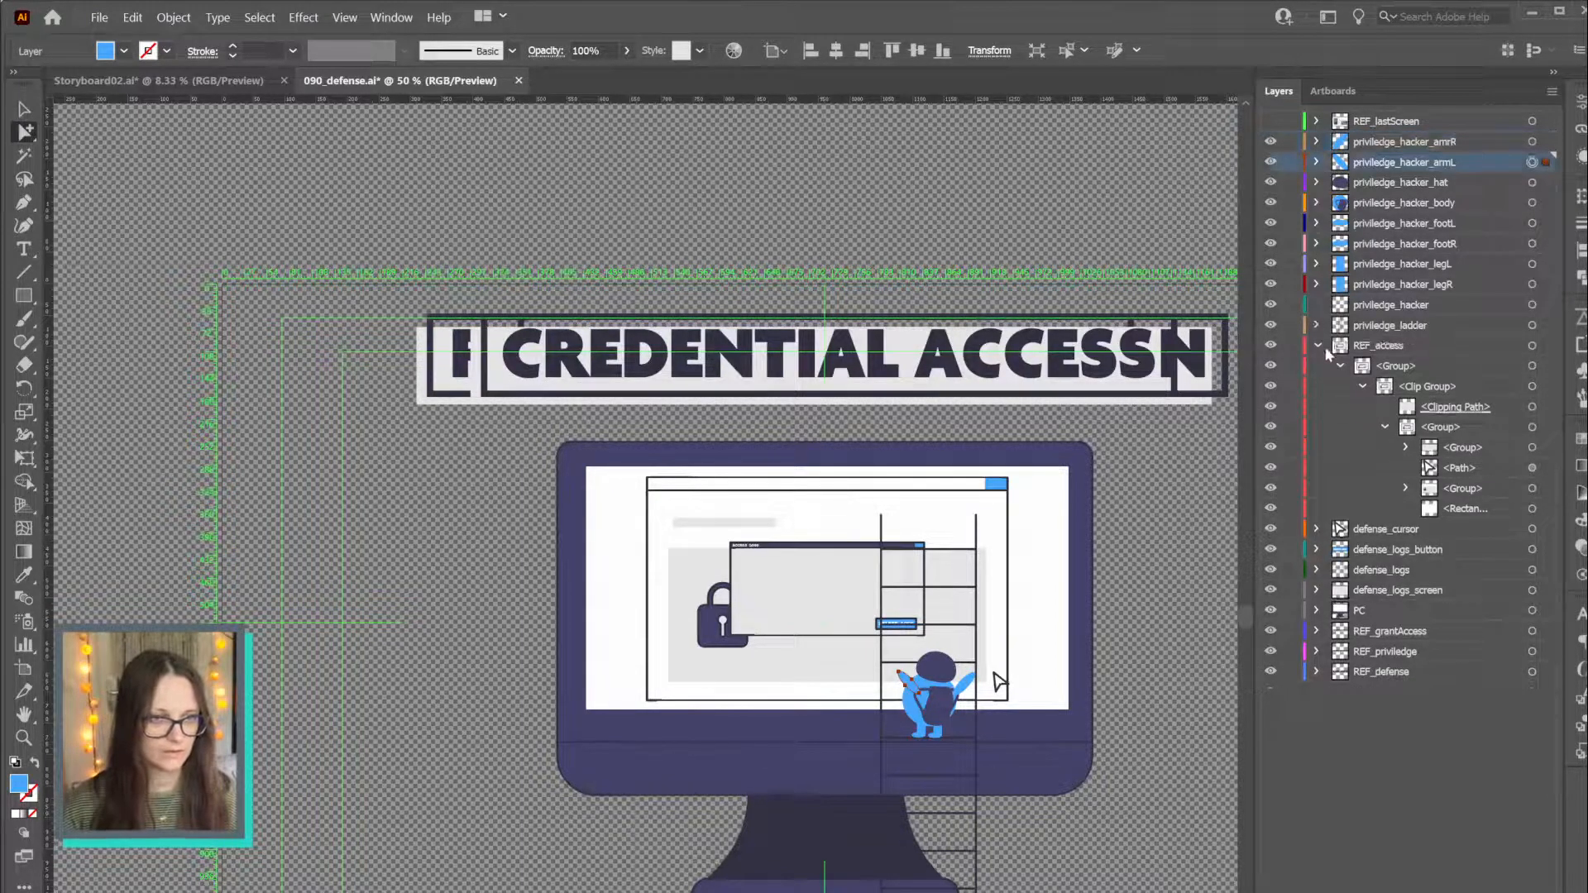
{"action": "left_click", "coordinate": [1532, 304]}
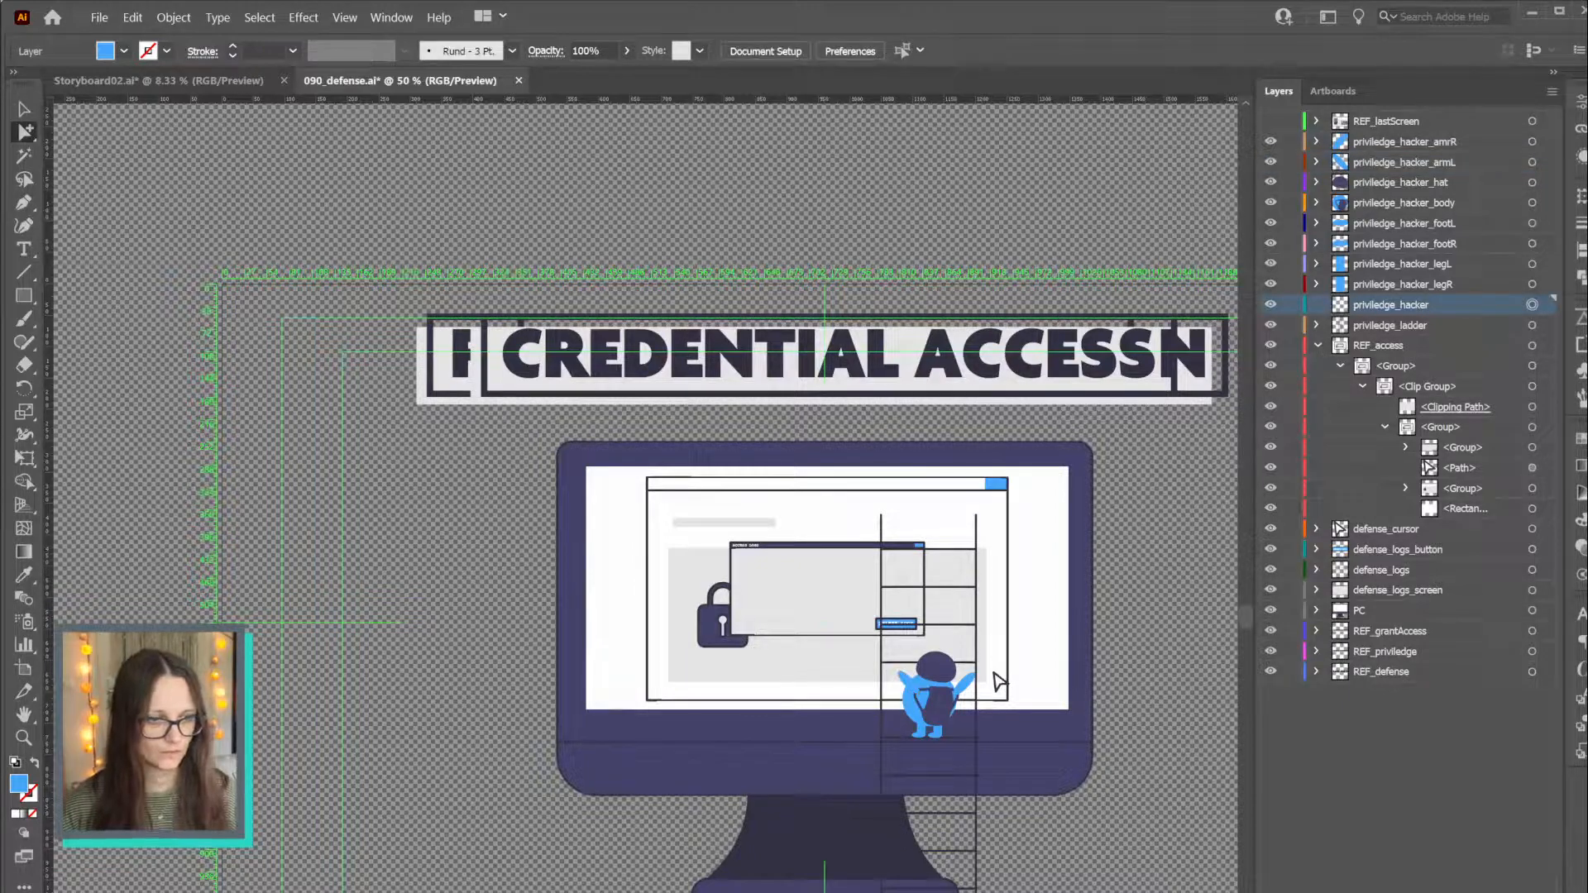
{"action": "key", "text": "Delete"}
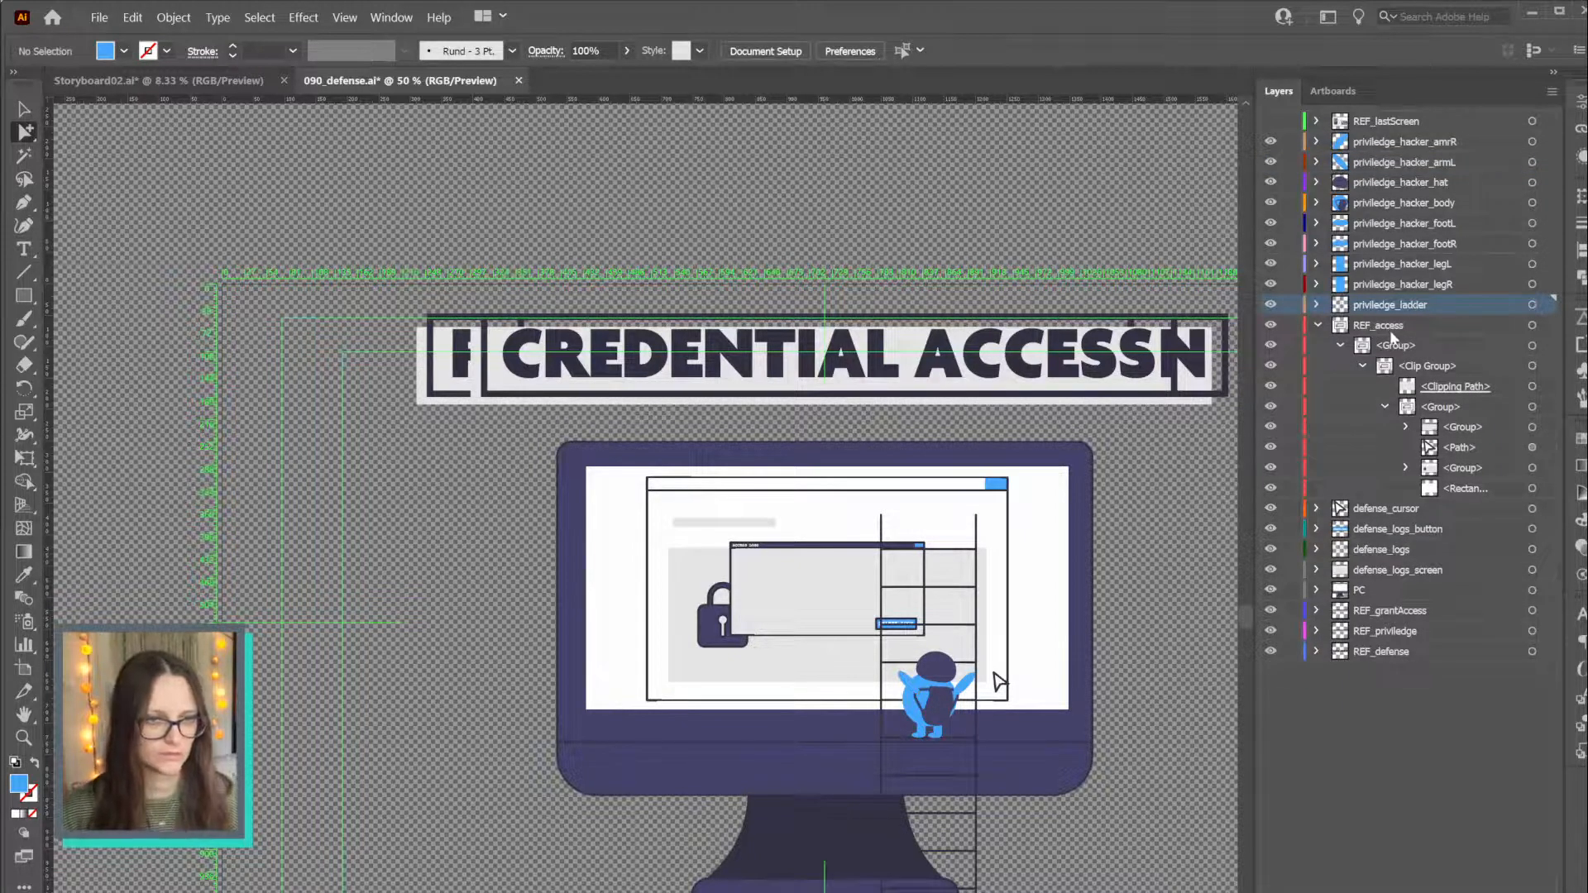
{"action": "left_click", "coordinate": [1319, 325]}
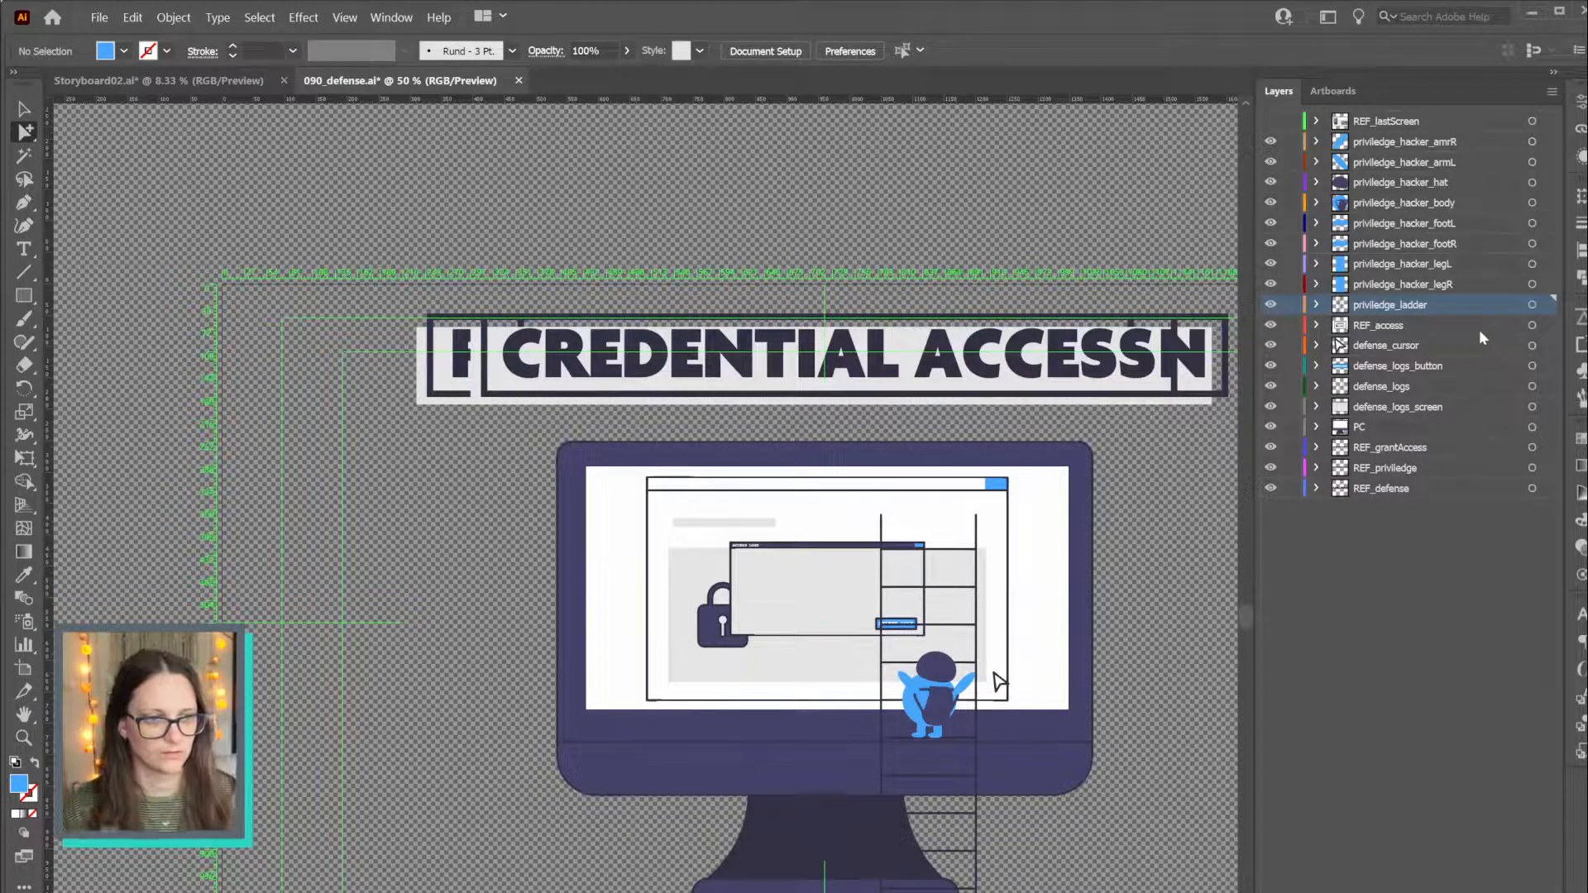
Show the REF_lastScreen layer and expand it down to the contents of its inner group
{"action": "left_click", "coordinate": [1270, 121]}
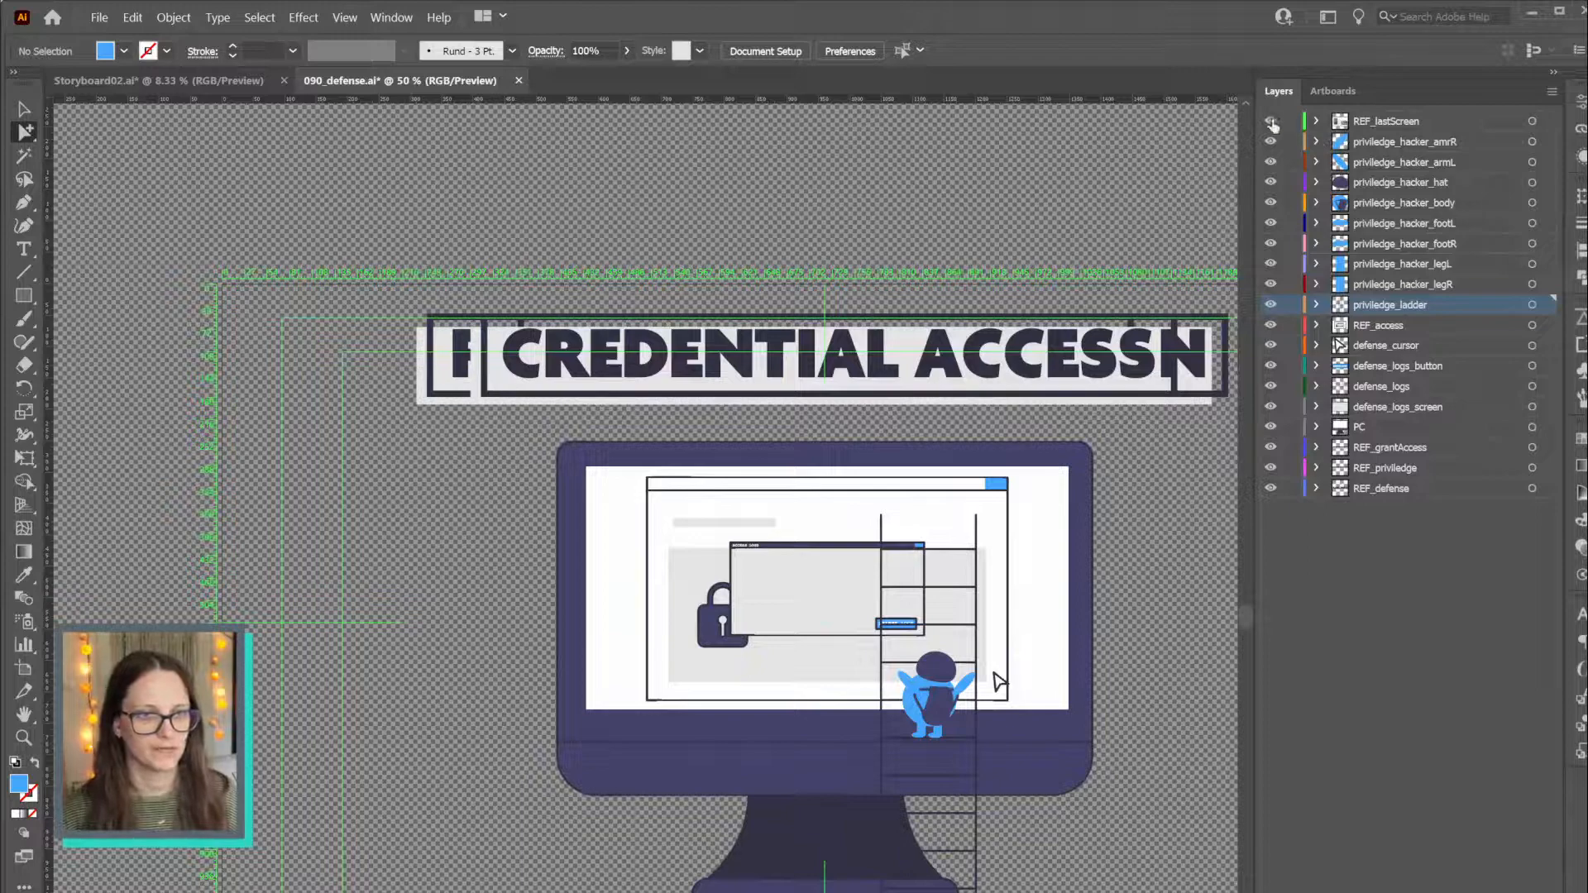
{"action": "left_click", "coordinate": [1316, 121]}
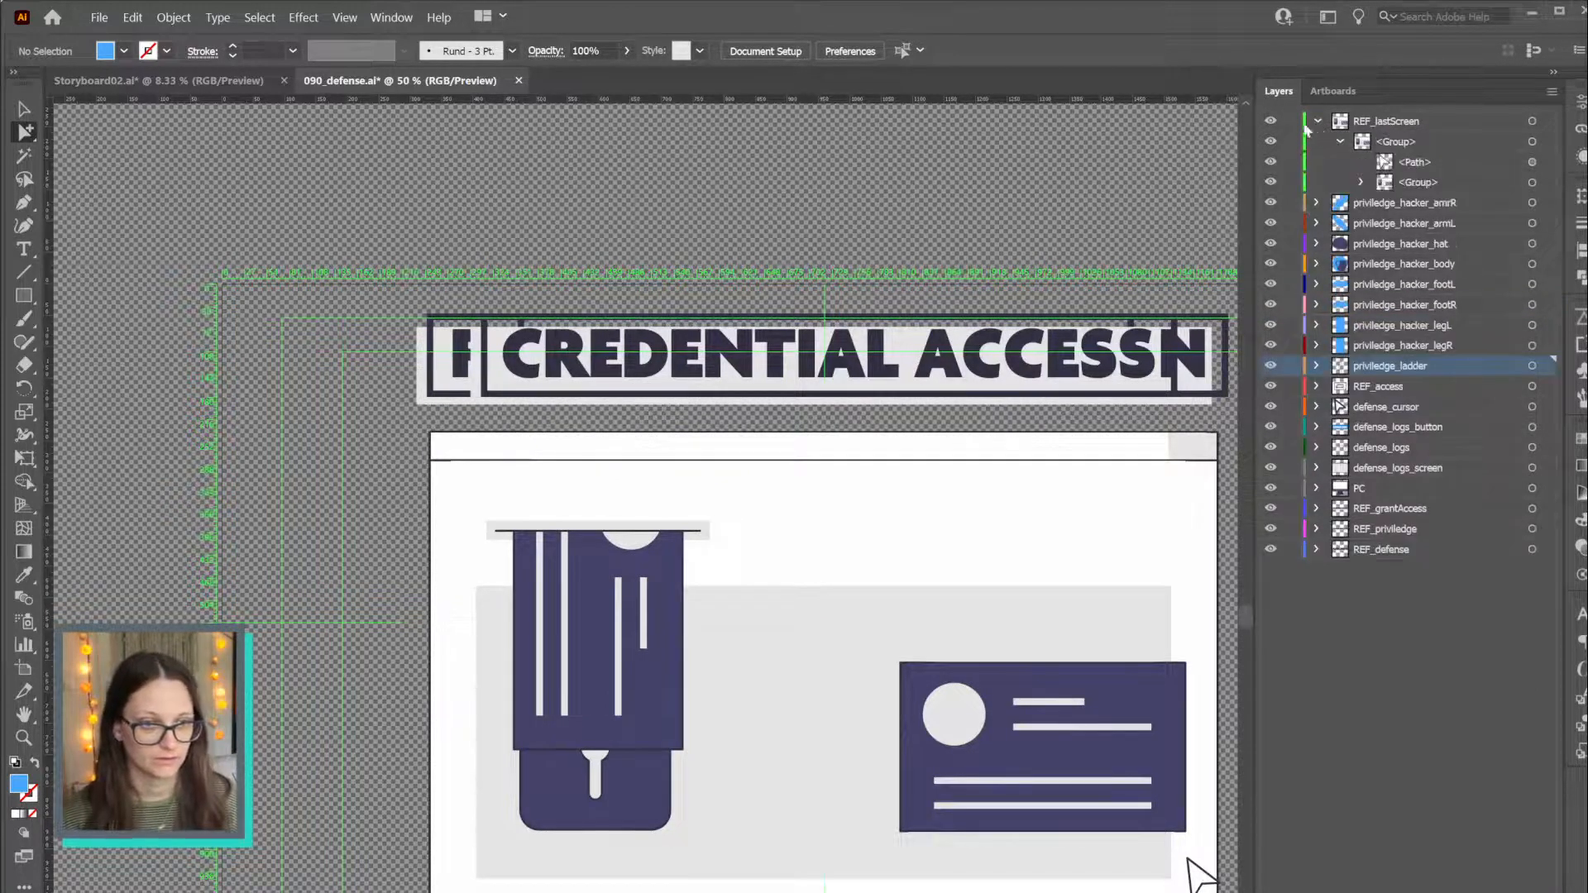
{"action": "left_click", "coordinate": [1361, 182]}
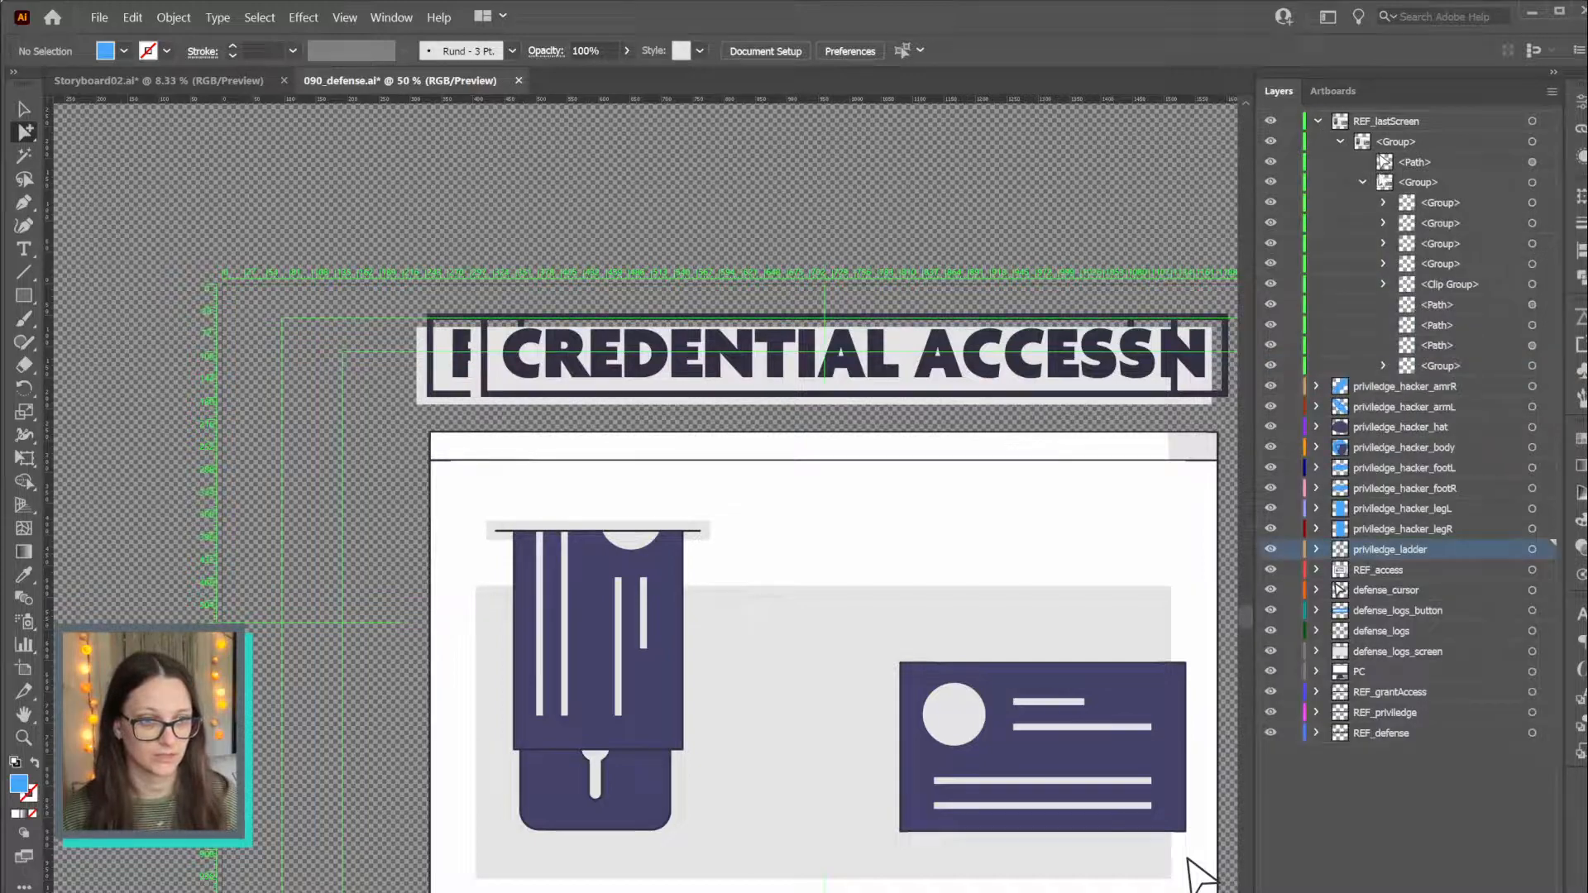
Try removing the cursor path from REF_lastScreen while checking which artwork its nested groups contain
{"action": "left_click", "coordinate": [1533, 162]}
{"action": "key", "text": "Delete"}
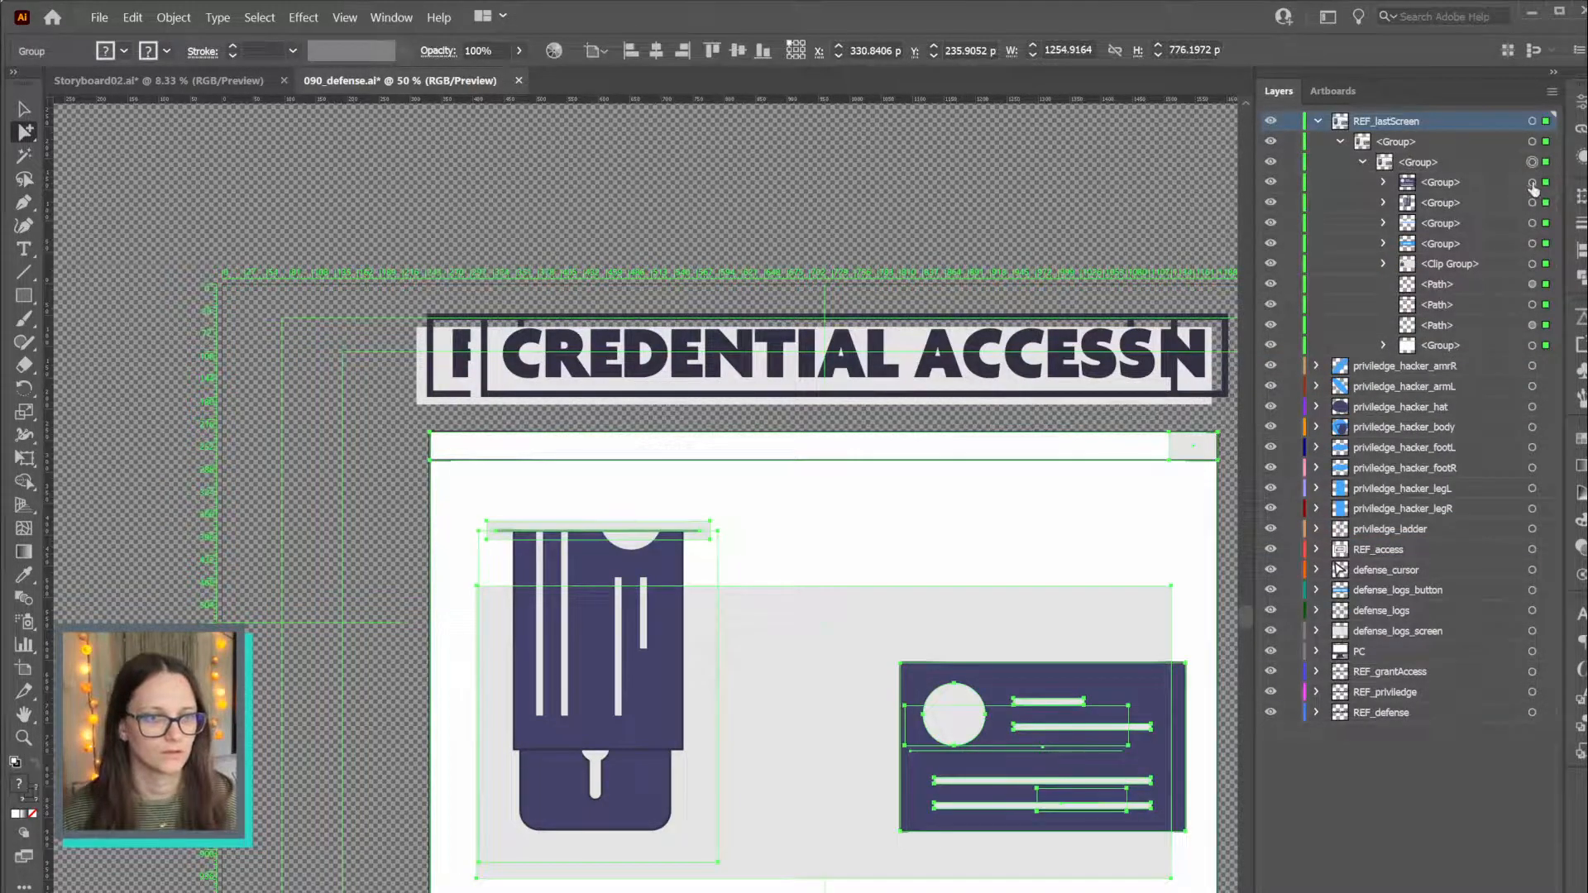
{"action": "left_click", "coordinate": [1533, 183]}
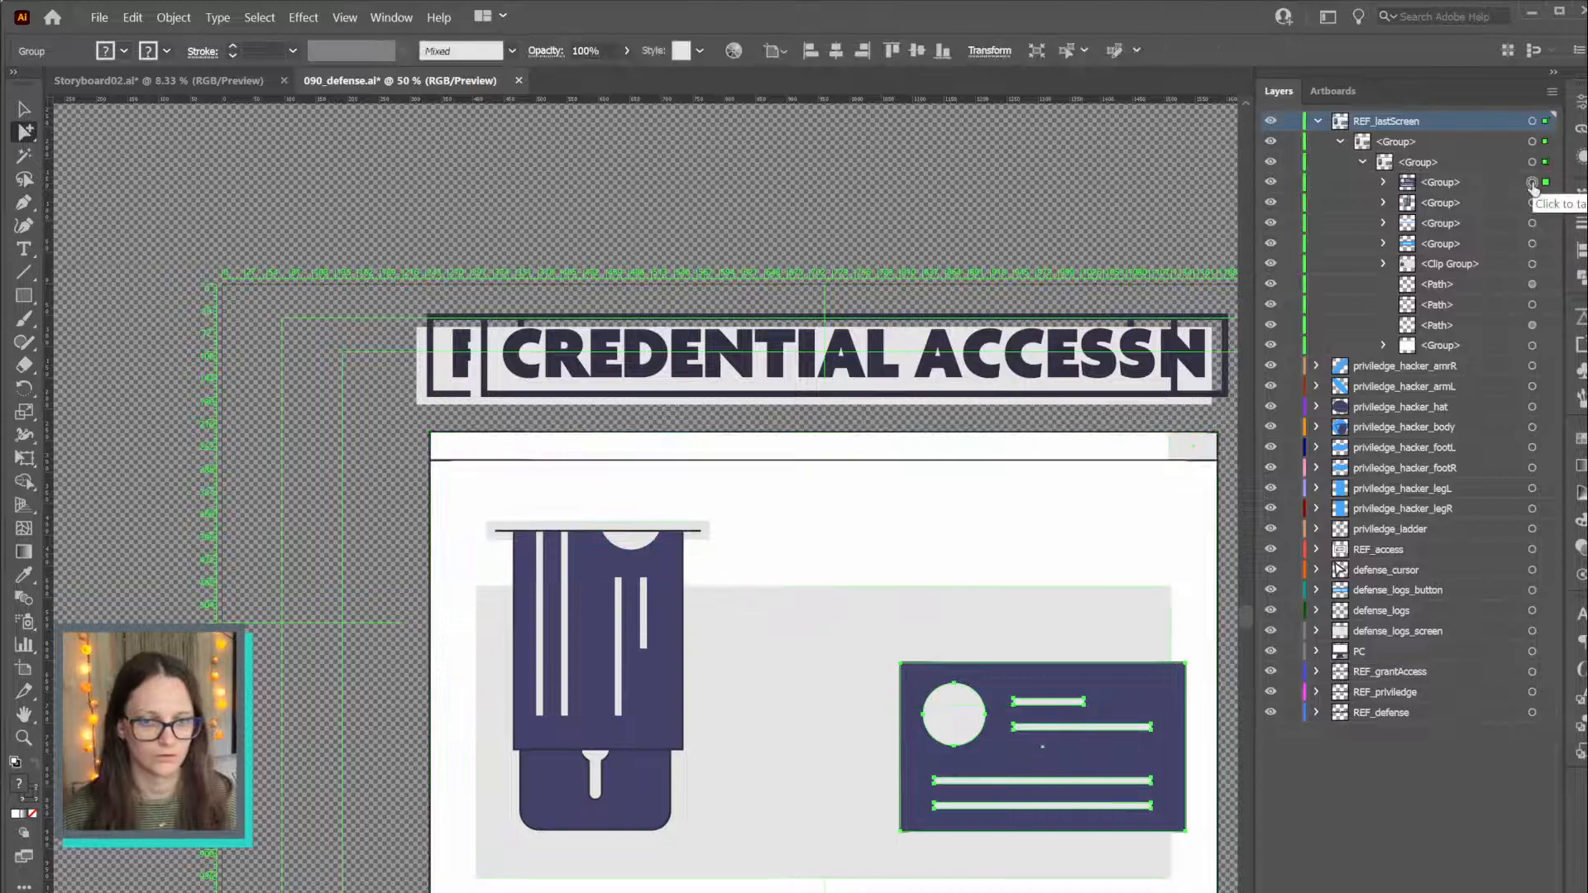
{"action": "left_click", "coordinate": [1533, 225]}
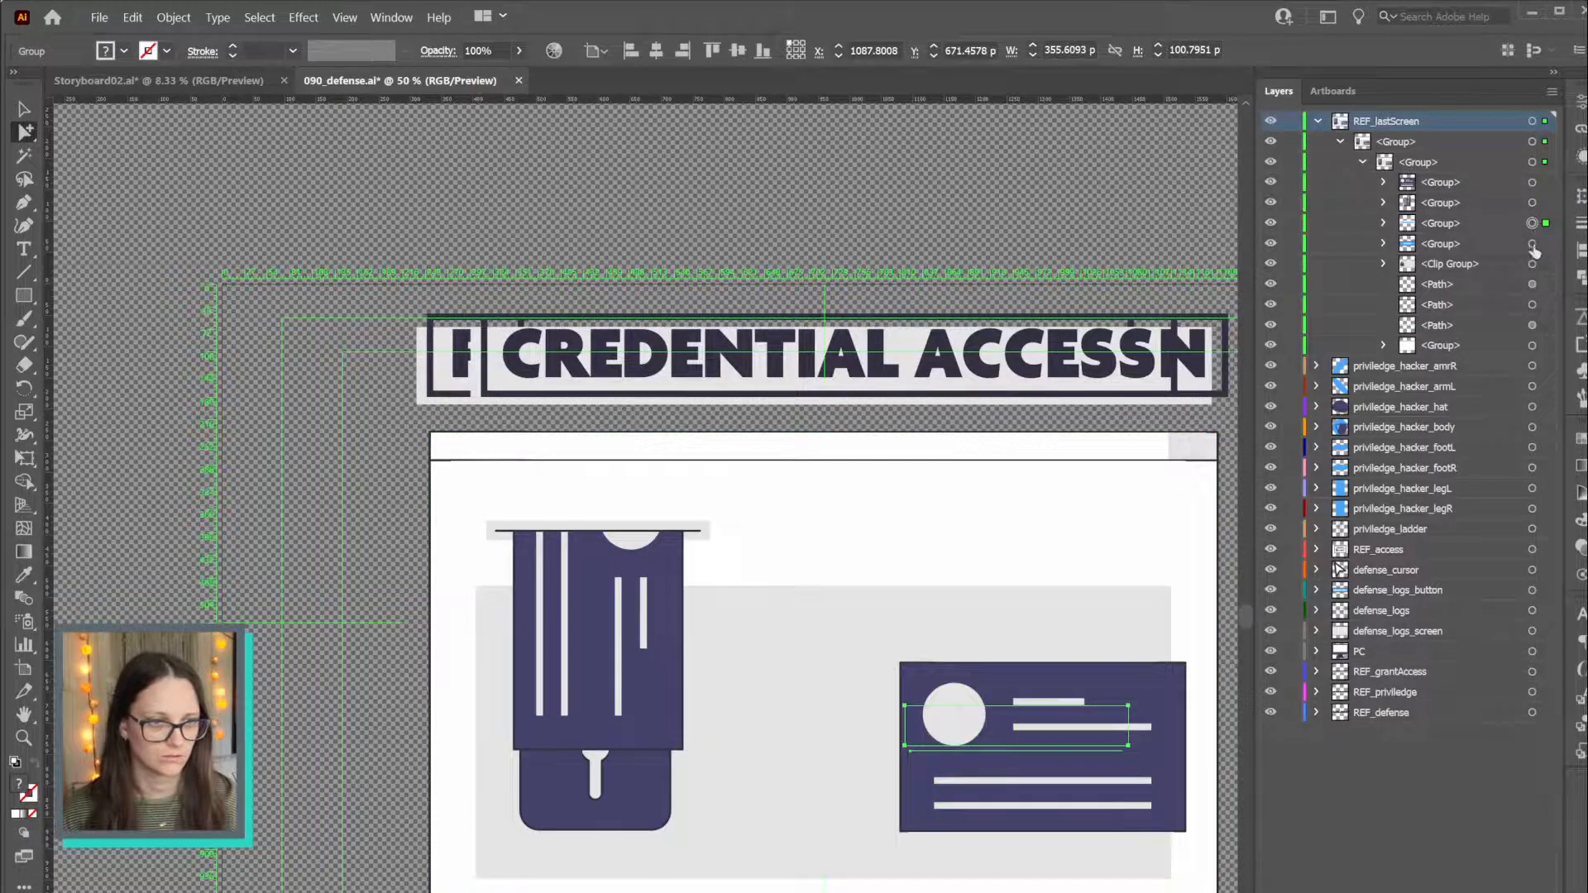
{"action": "left_click", "coordinate": [1533, 244]}
{"action": "left_click", "coordinate": [1532, 265]}
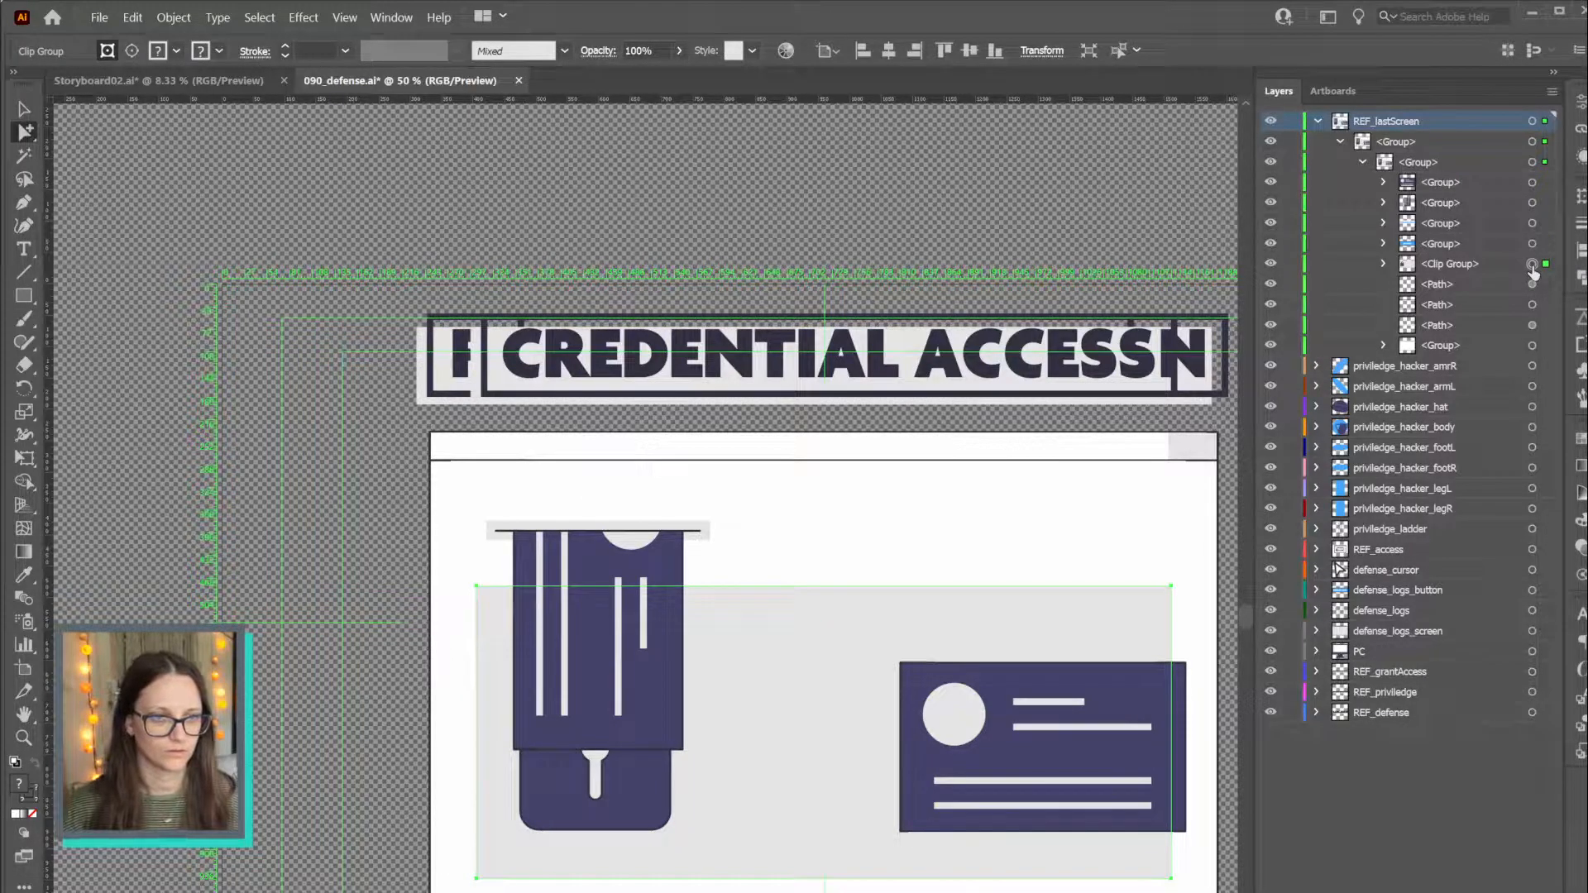
{"action": "key", "text": "ctrl+z"}
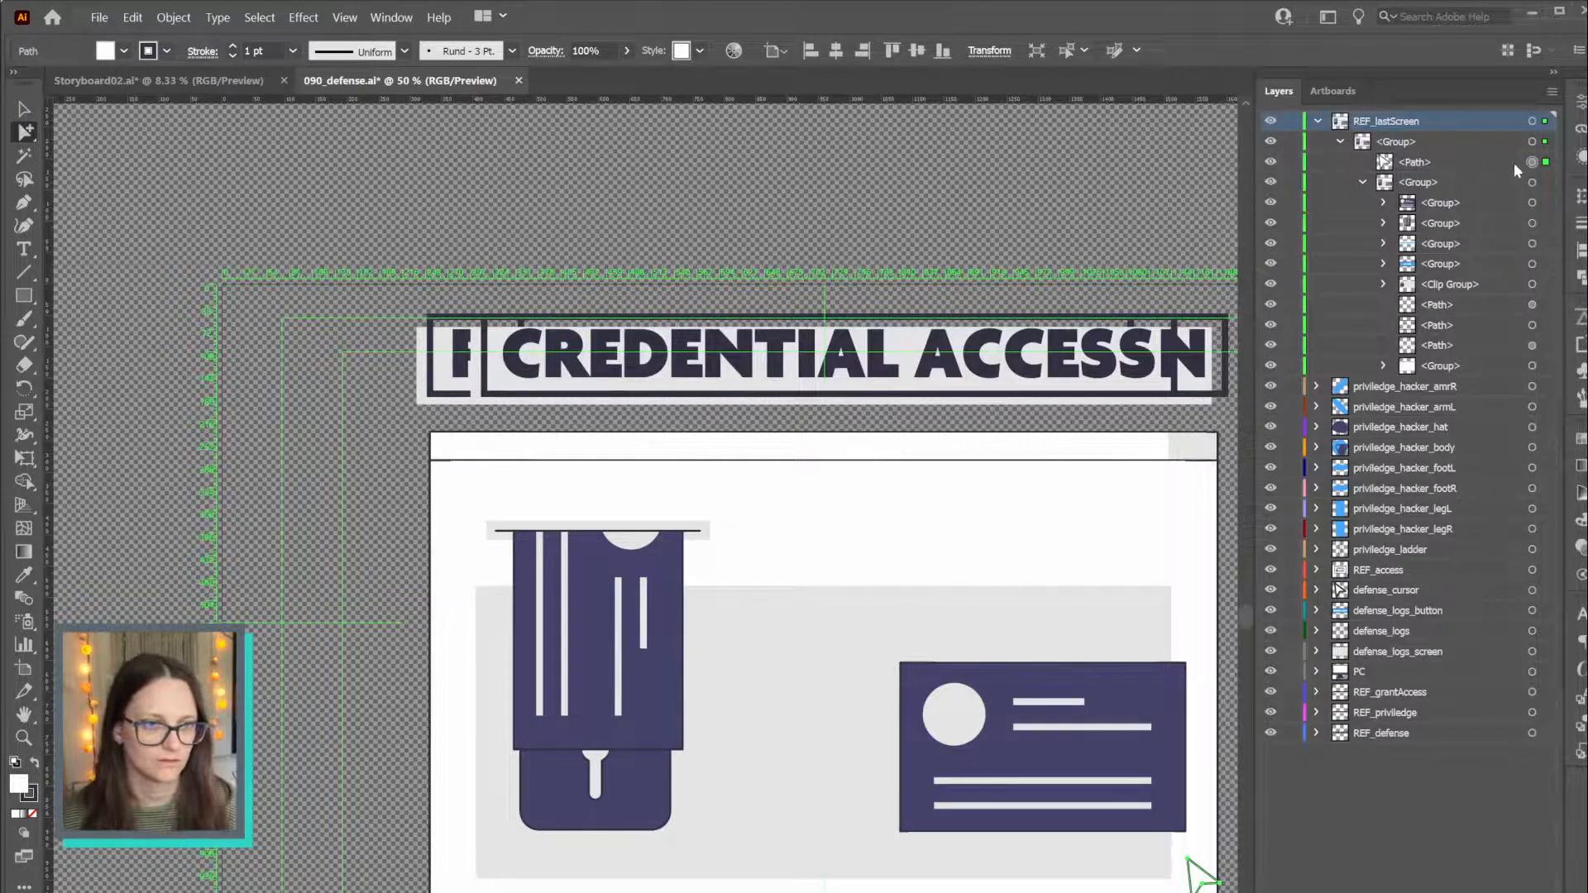
Ungroup the inner group that holds the screen and card artwork in REF_lastScreen, leaving the outer group intact
{"action": "left_click", "coordinate": [1532, 121]}
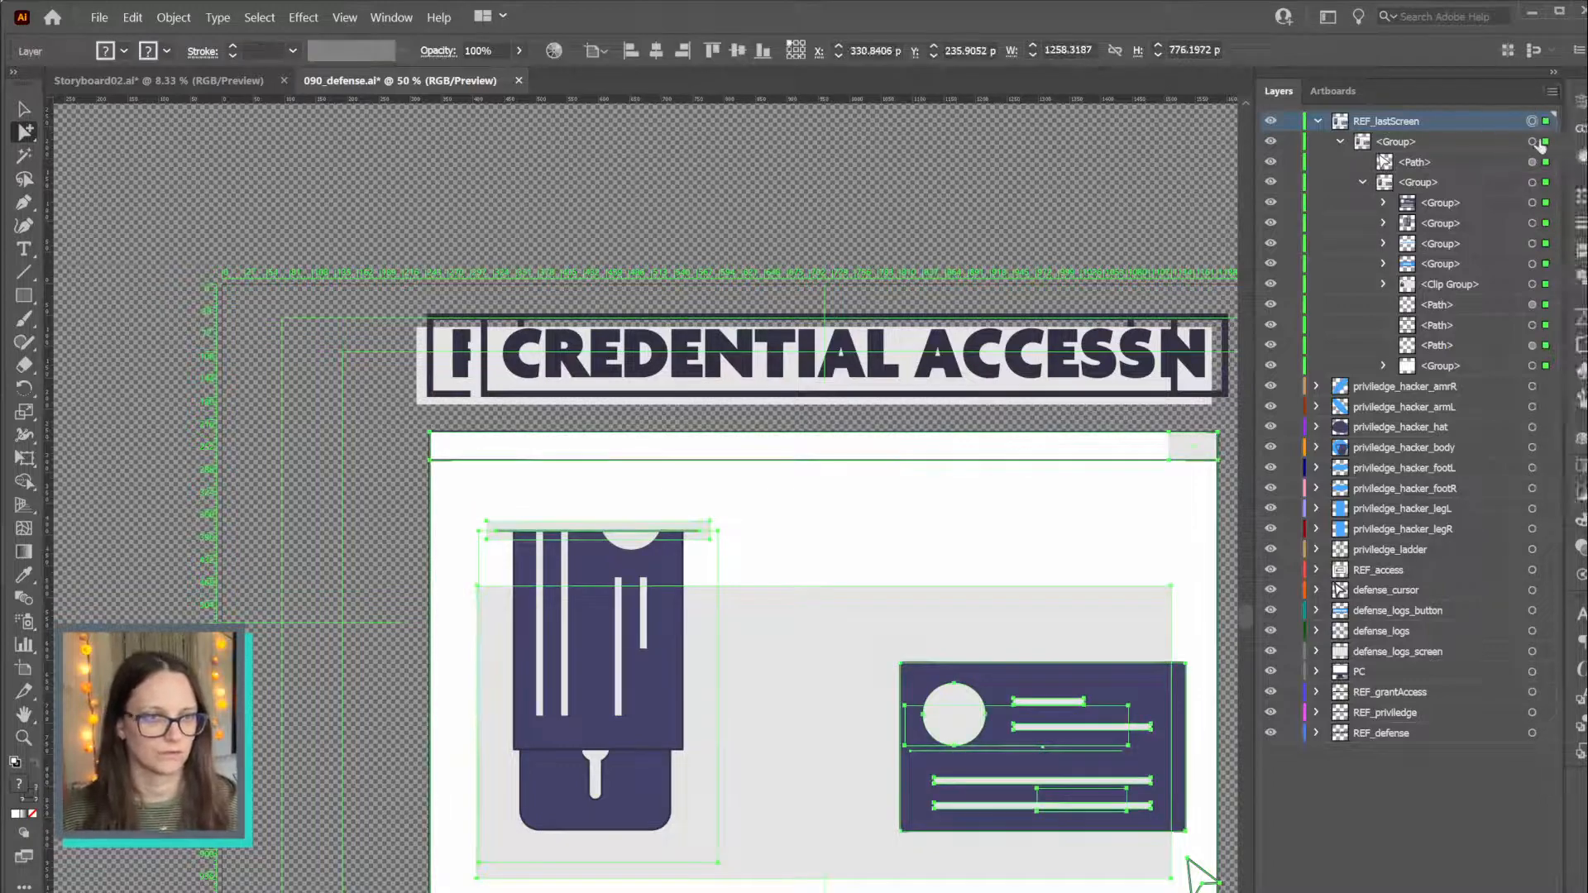
{"action": "left_click", "coordinate": [1532, 182]}
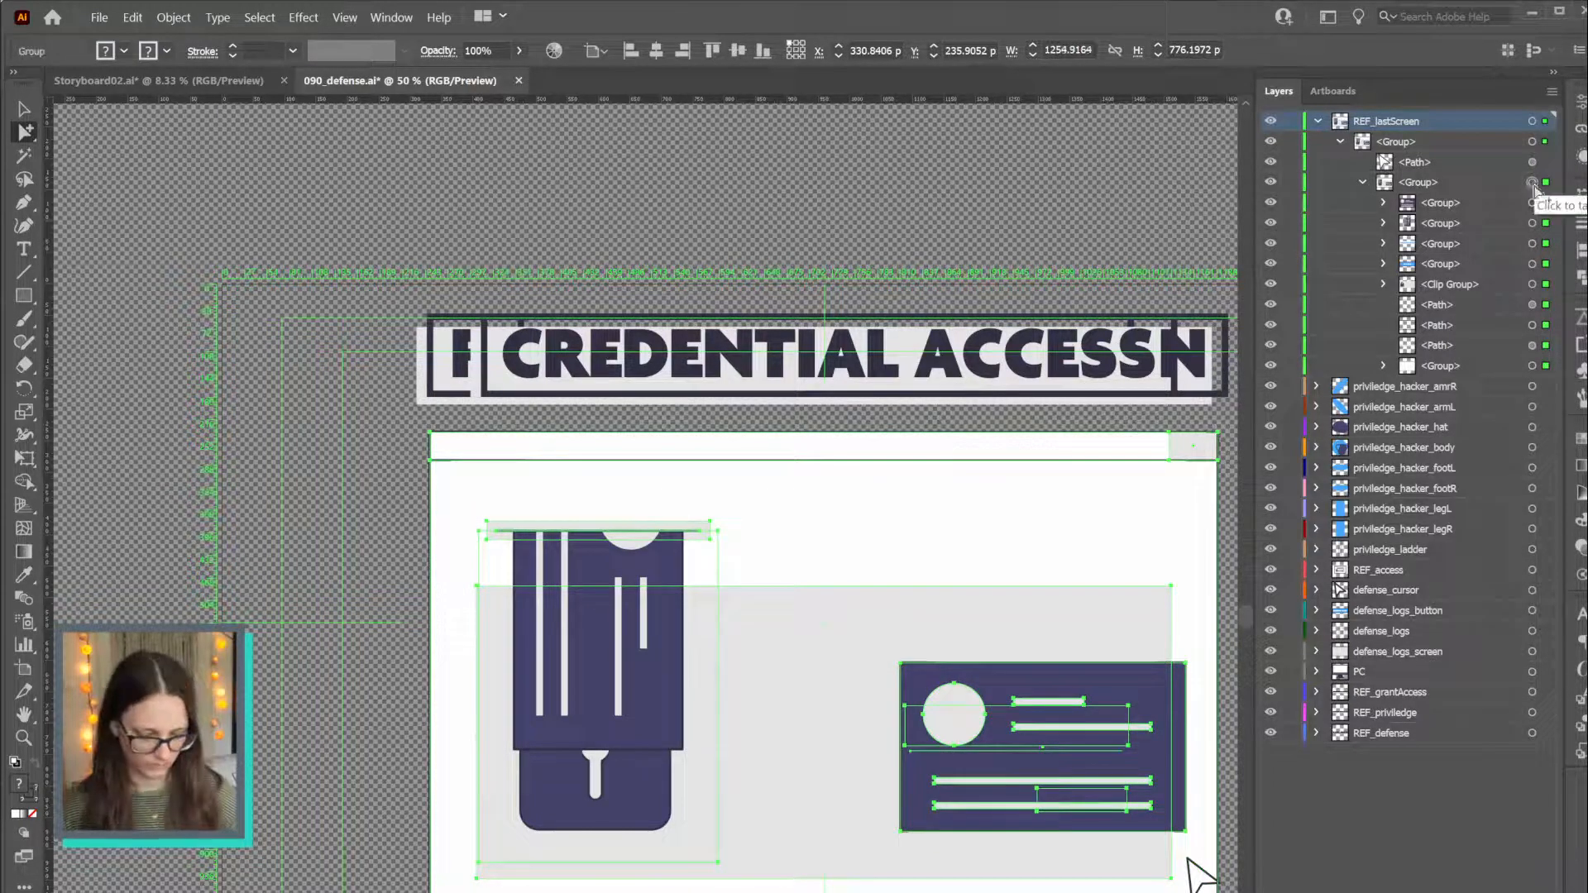
{"action": "key", "text": "ctrl+shift+g"}
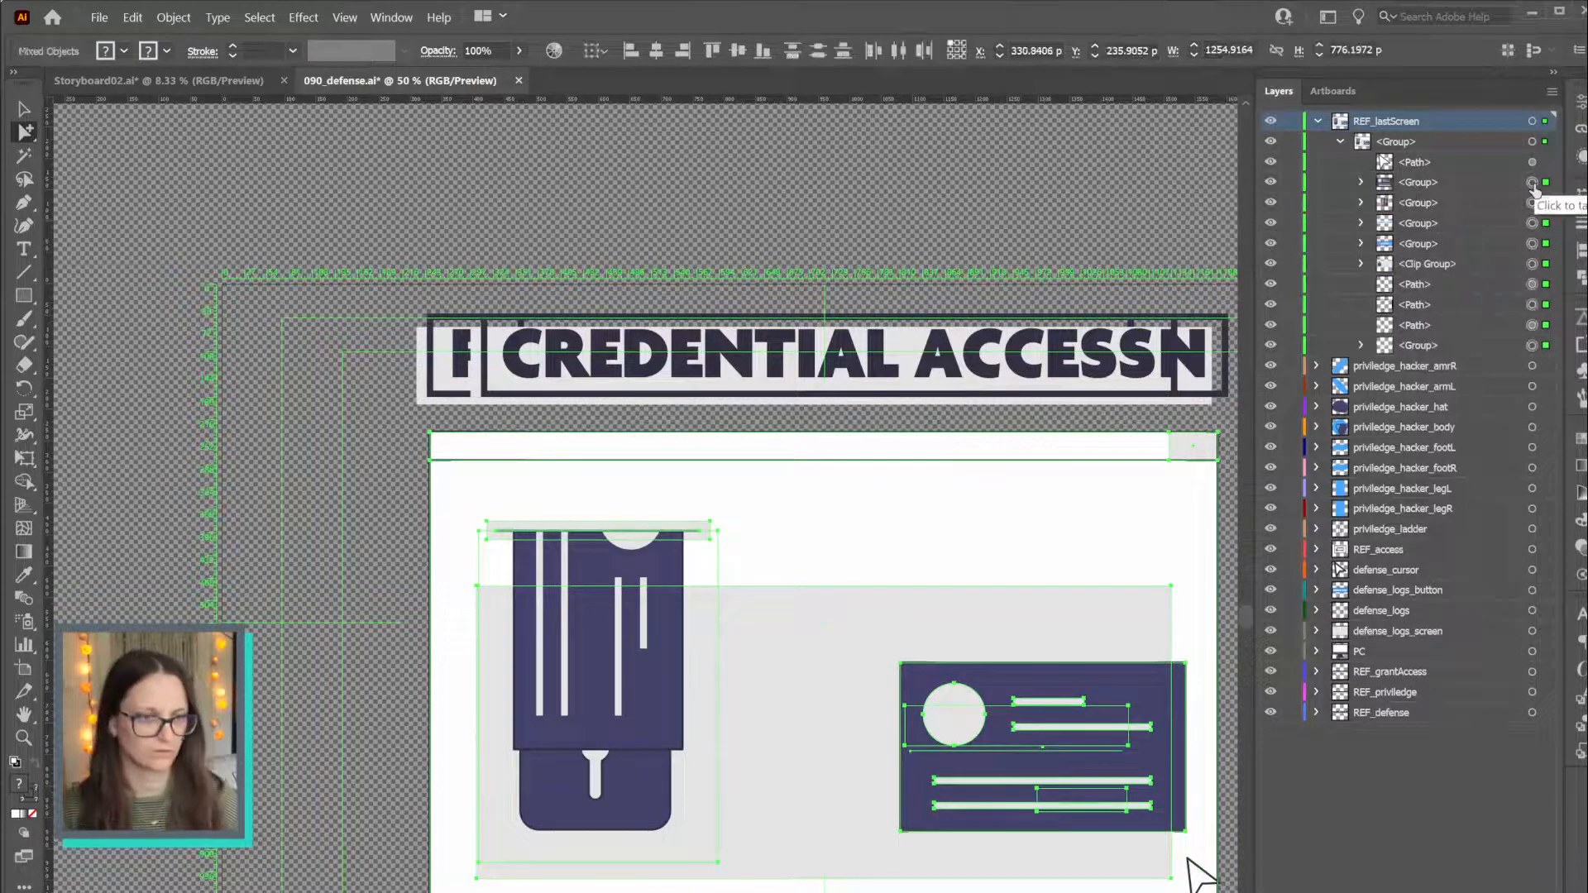
Try to release the REF_lastScreen artwork to layers with the whole layer targeted
{"action": "left_click", "coordinate": [1532, 121]}
{"action": "left_click", "coordinate": [1576, 346]}
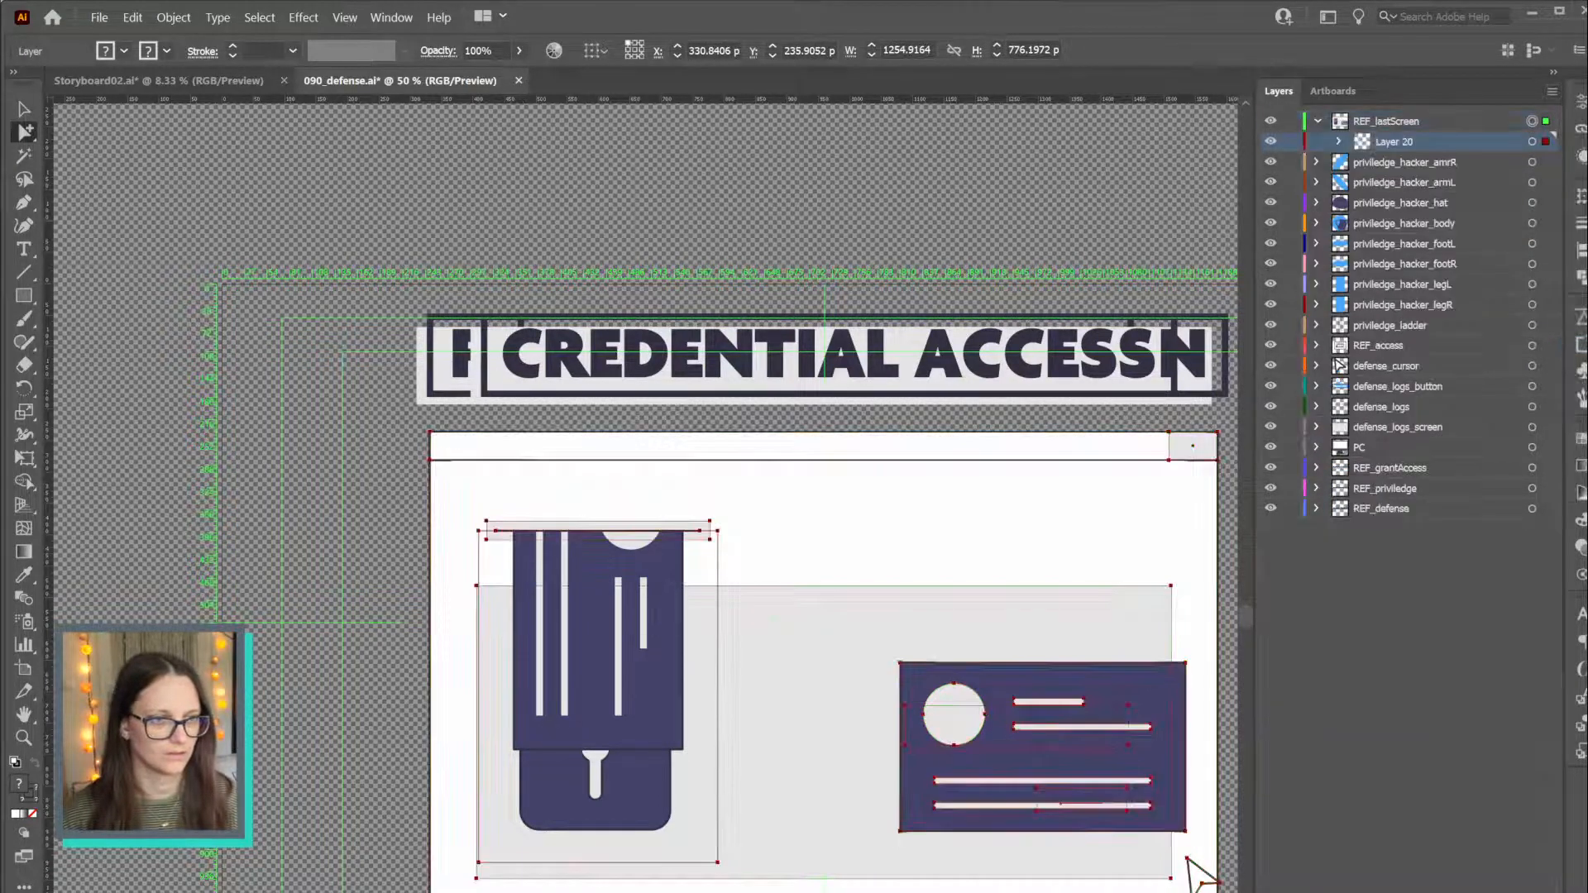
{"action": "key", "text": "ctrl+z"}
{"action": "key", "text": "ctrl+z"}
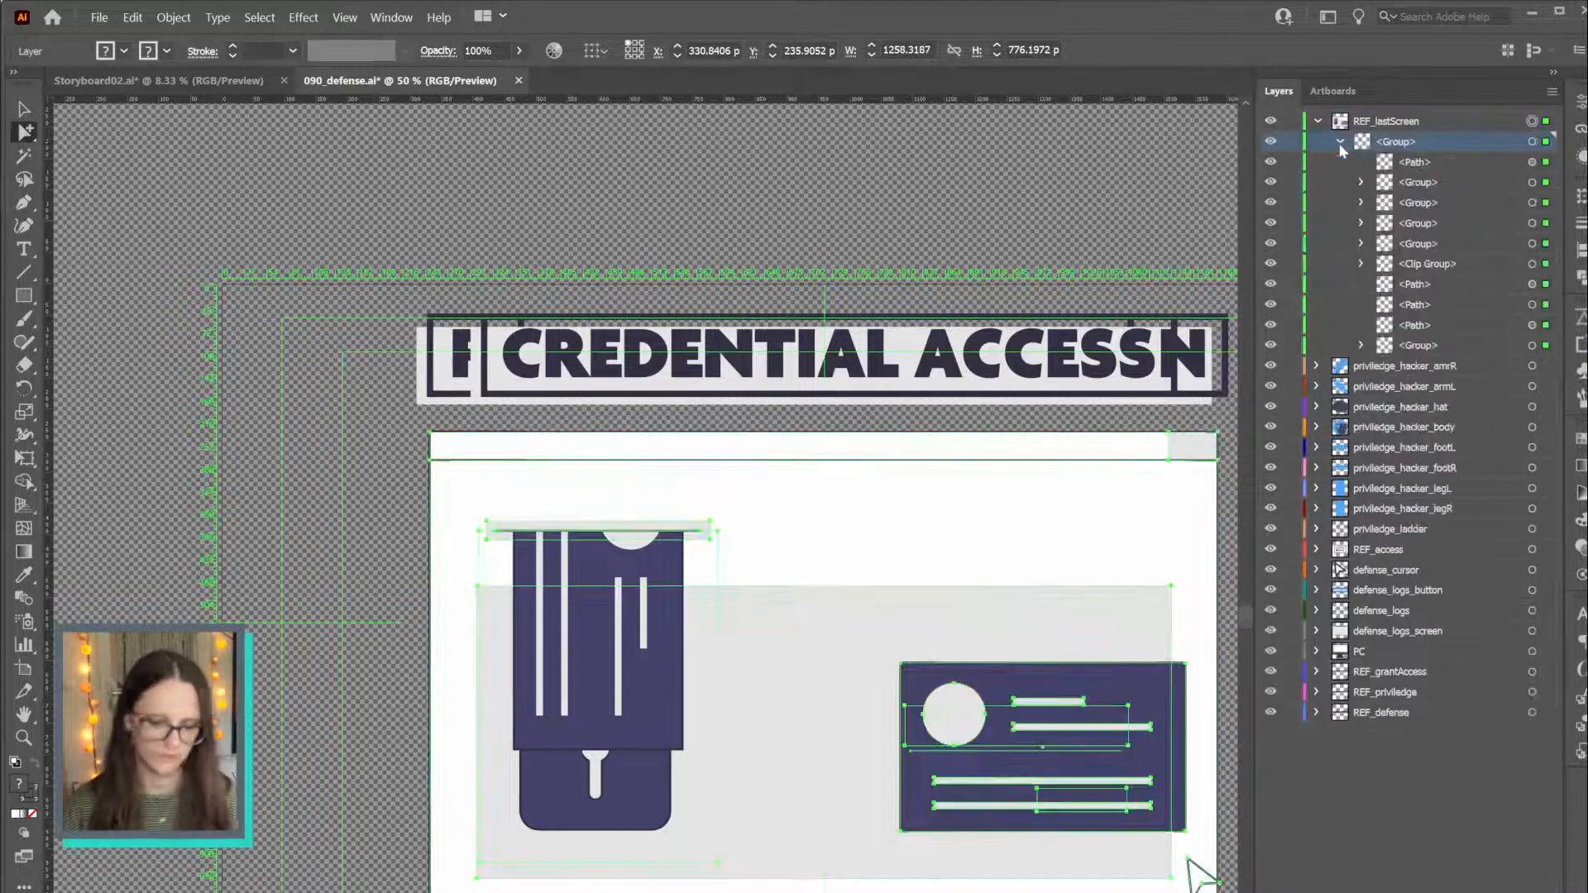
Ungroup the remaining group in REF_lastScreen and release its artwork to separate layers placed above REF_lastScreen at the top level
{"action": "key", "text": "ctrl+shift+g"}
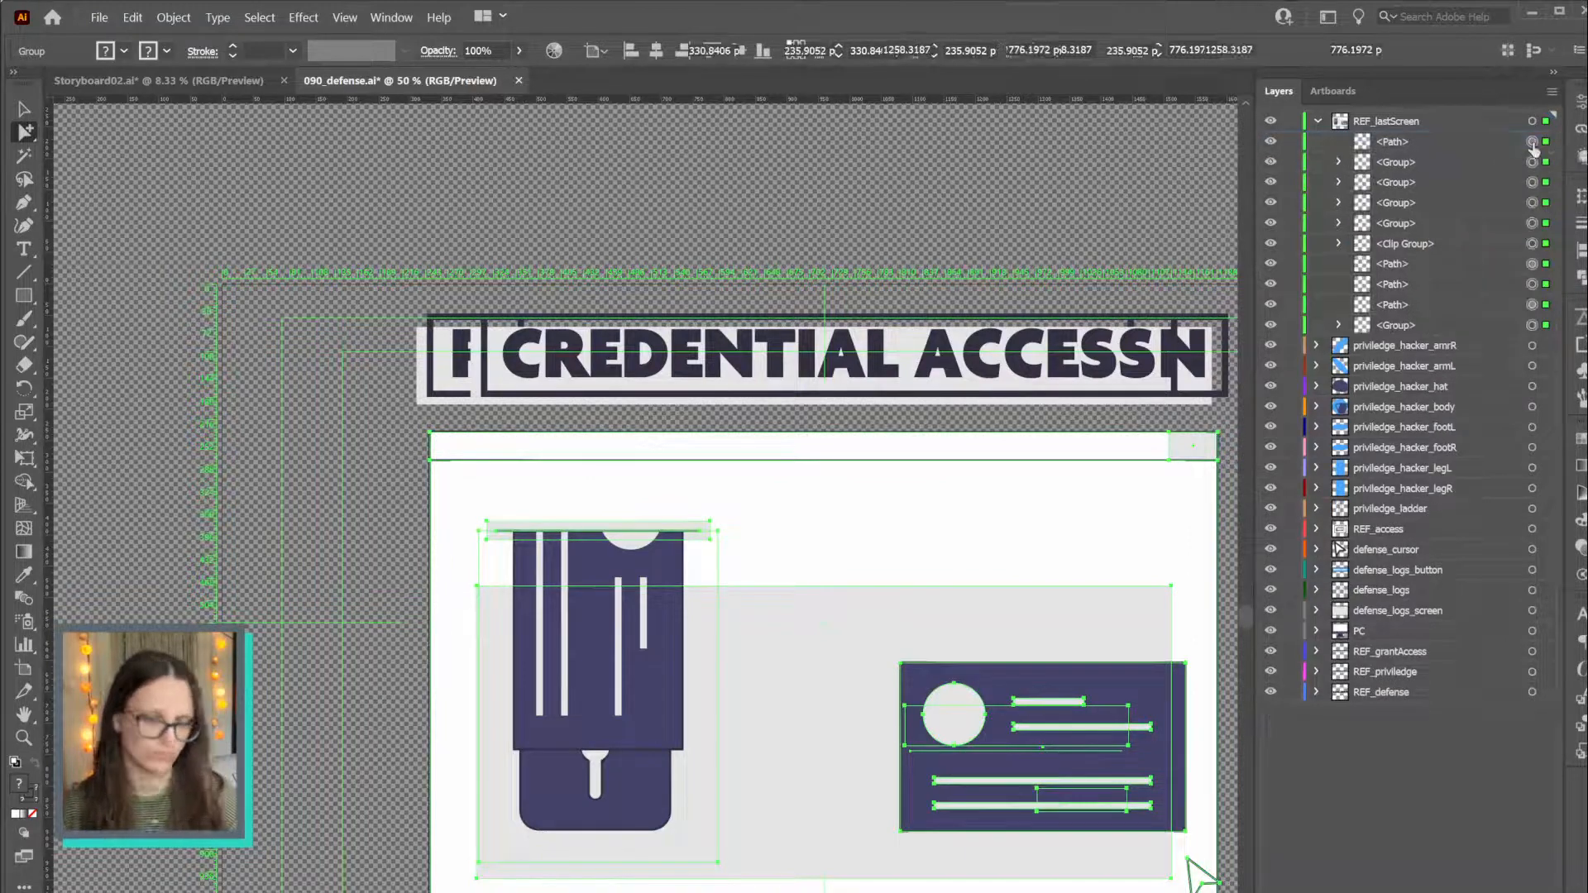
{"action": "left_click", "coordinate": [1527, 123]}
{"action": "left_click", "coordinate": [1531, 122]}
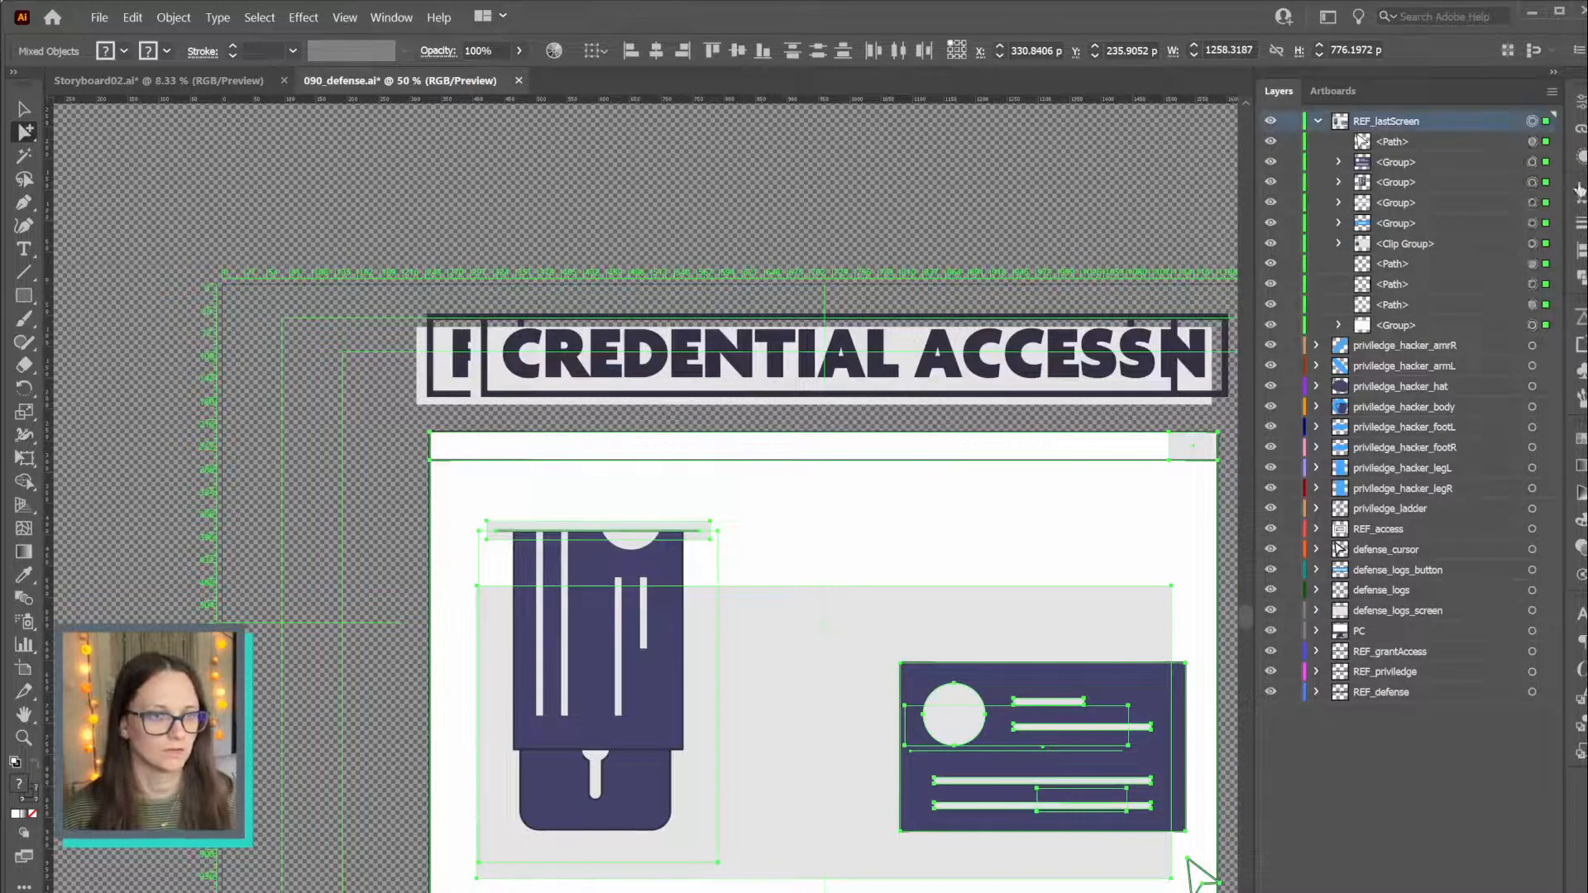
{"action": "left_click", "coordinate": [1553, 93]}
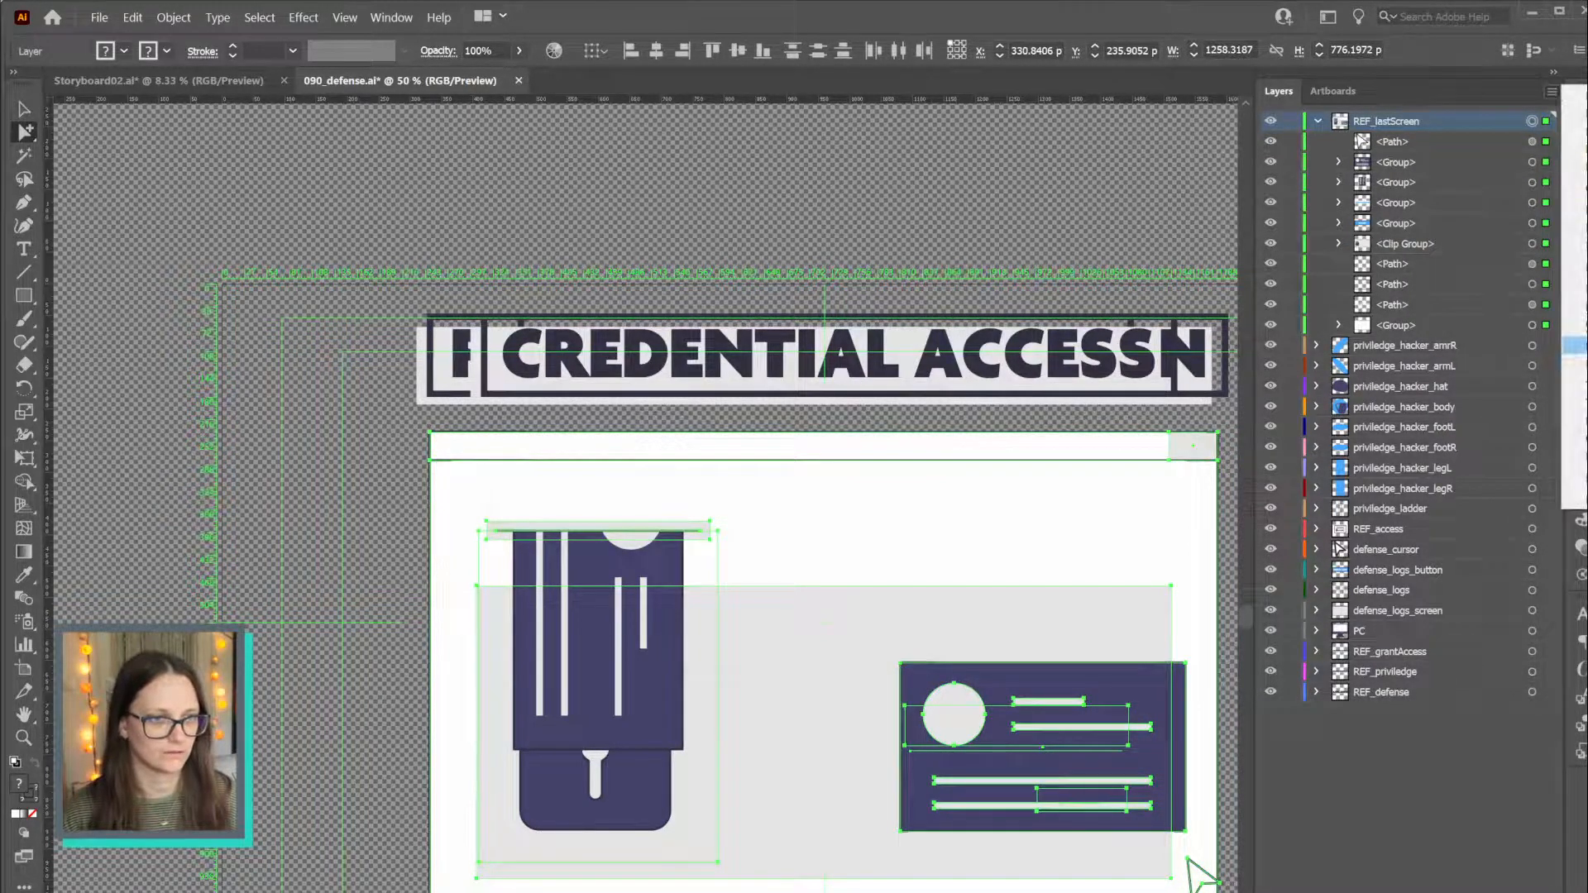
{"action": "left_click", "coordinate": [1574, 343]}
{"action": "left_click_drag", "start_coordinate": [1411, 142], "coordinate": [1408, 112]}
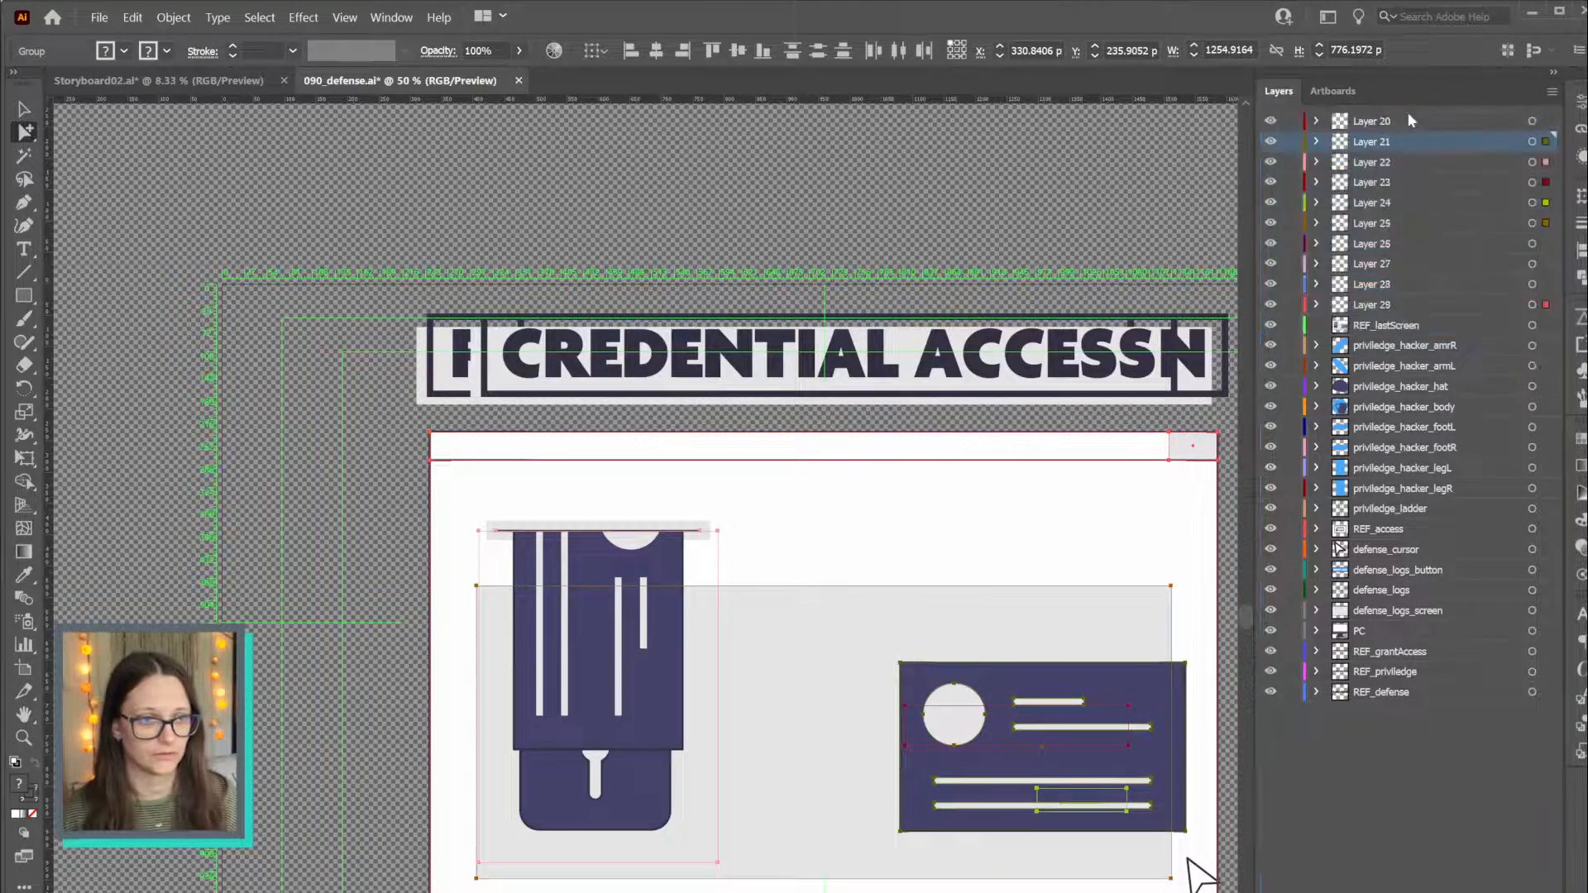
Identify the artwork on Layer 29 and rename the layer access_window
{"action": "left_click", "coordinate": [1532, 305]}
{"action": "key", "text": "ctrl+minus"}
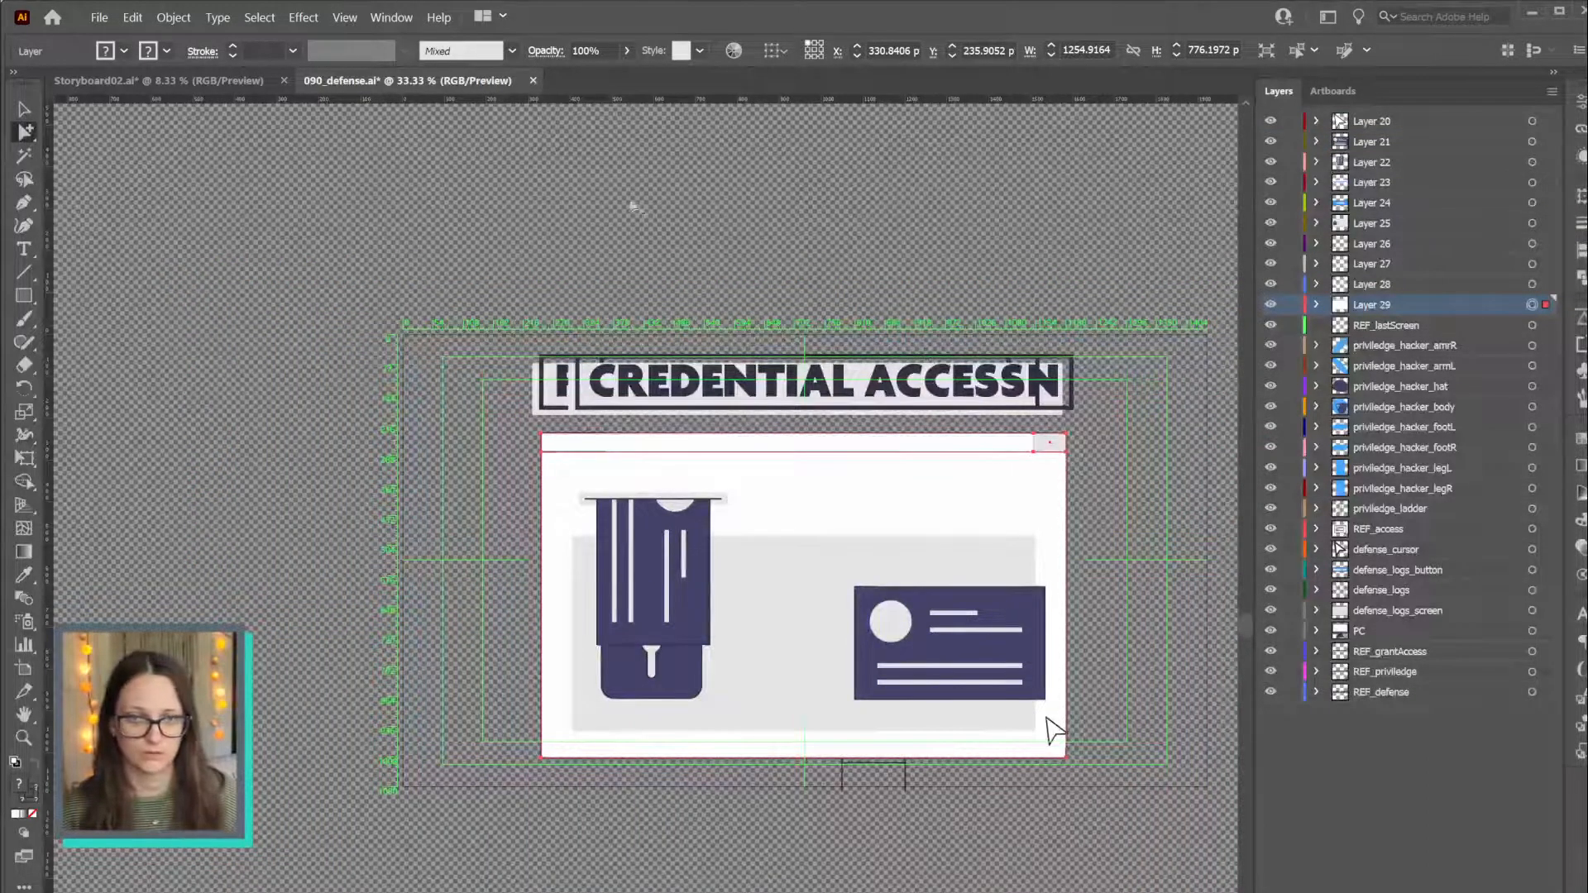
{"action": "double_click", "coordinate": [1380, 313]}
{"action": "type", "text": "acces"}
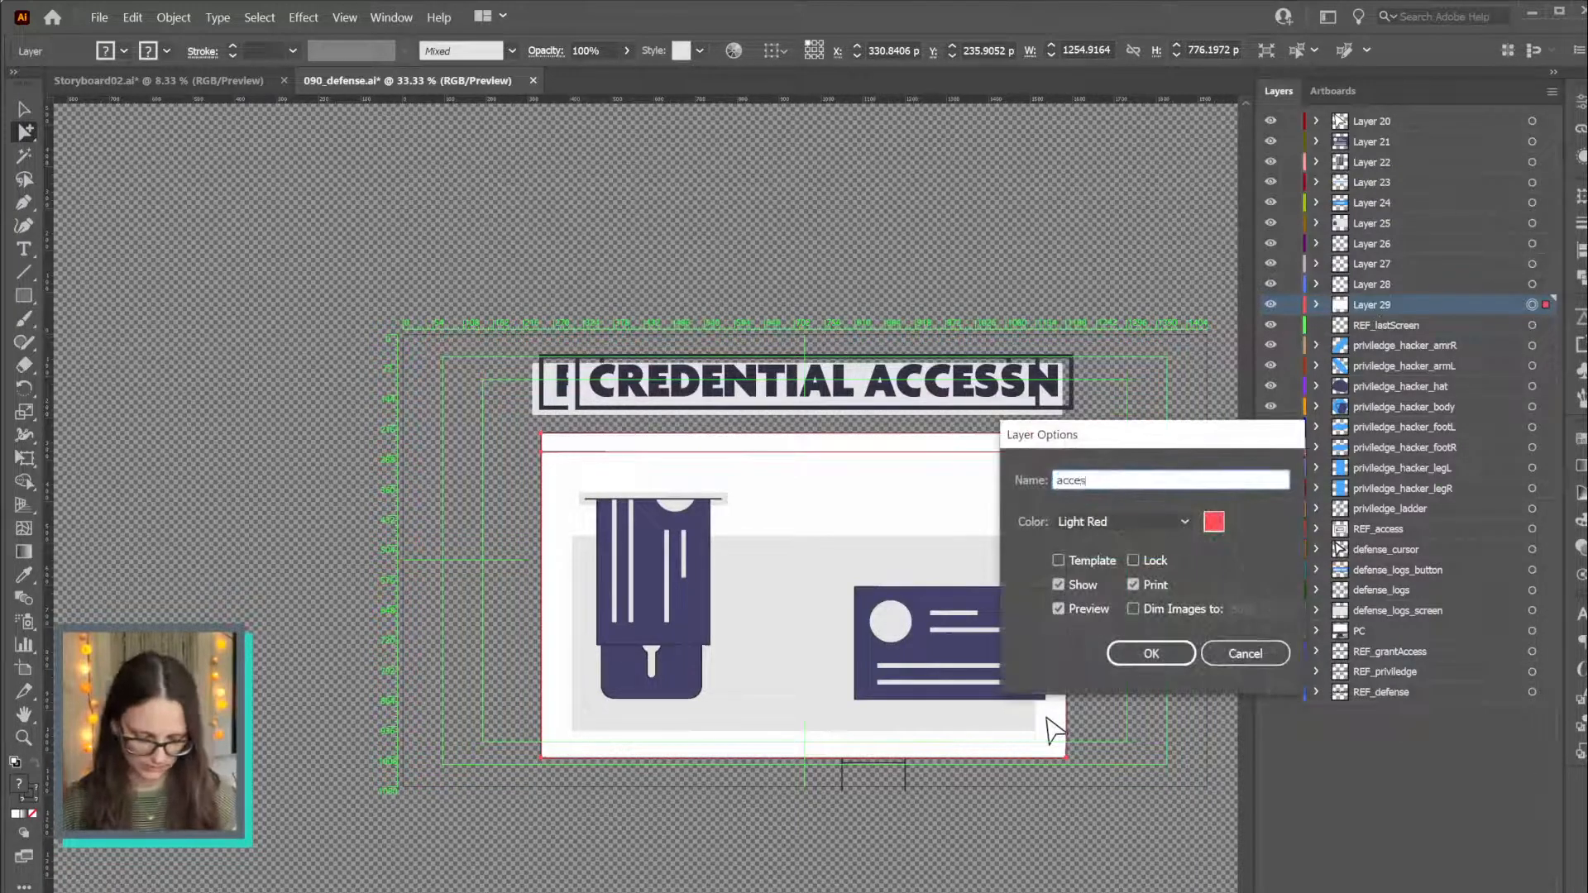
{"action": "type", "text": "s_window"}
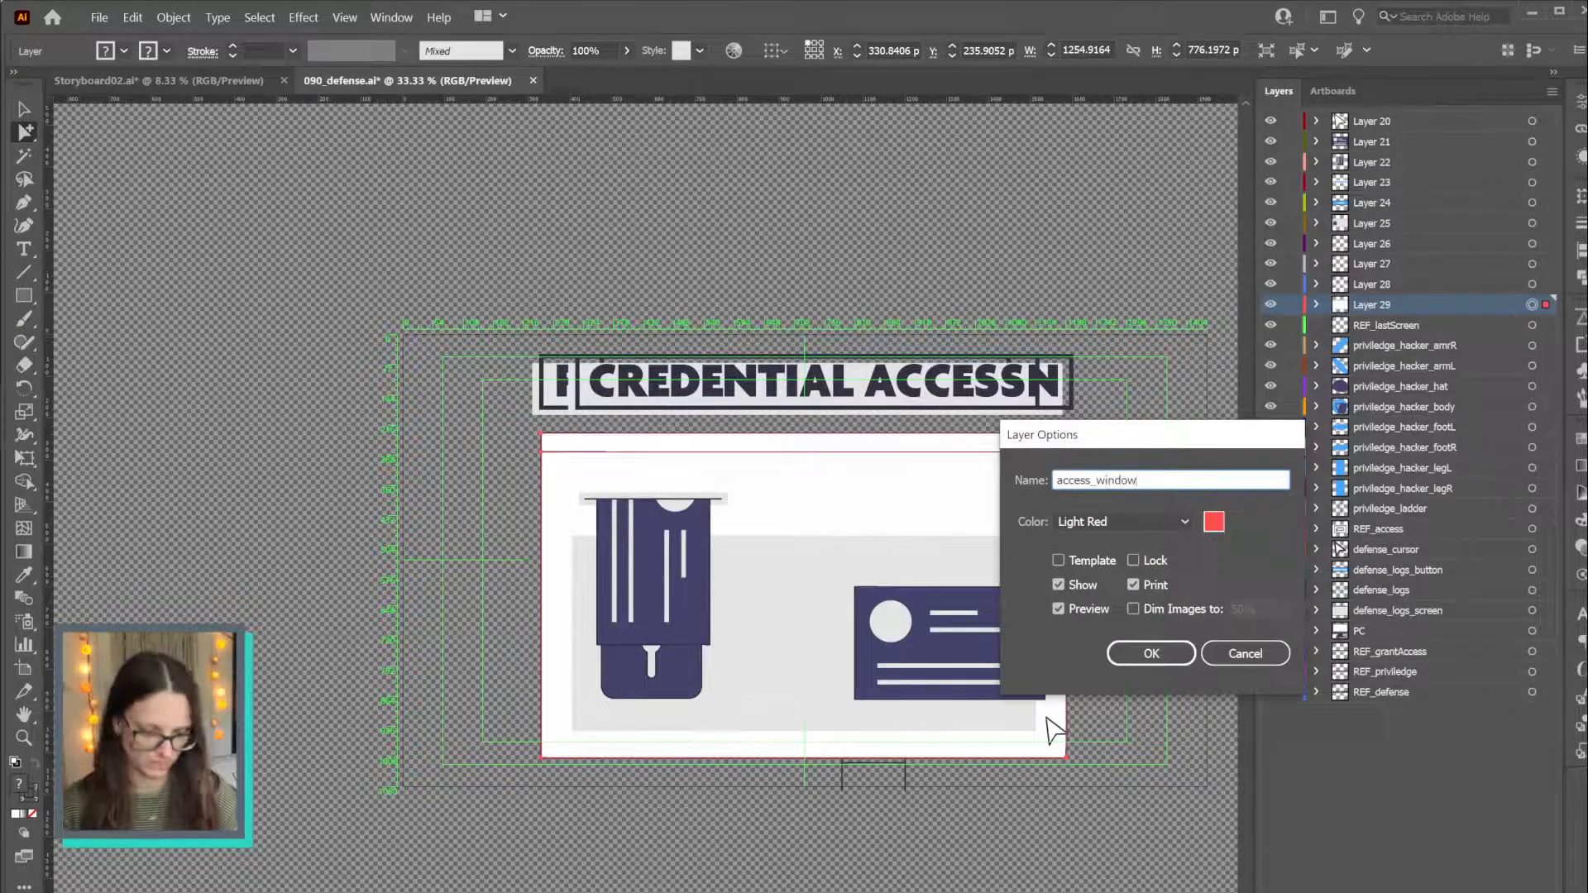
{"action": "key", "text": "shift+Right"}
{"action": "key", "text": "shift+Right"}
{"action": "key", "text": "shift+Right"}
{"action": "key", "text": "shift+Right"}
{"action": "key", "text": "shift+Right"}
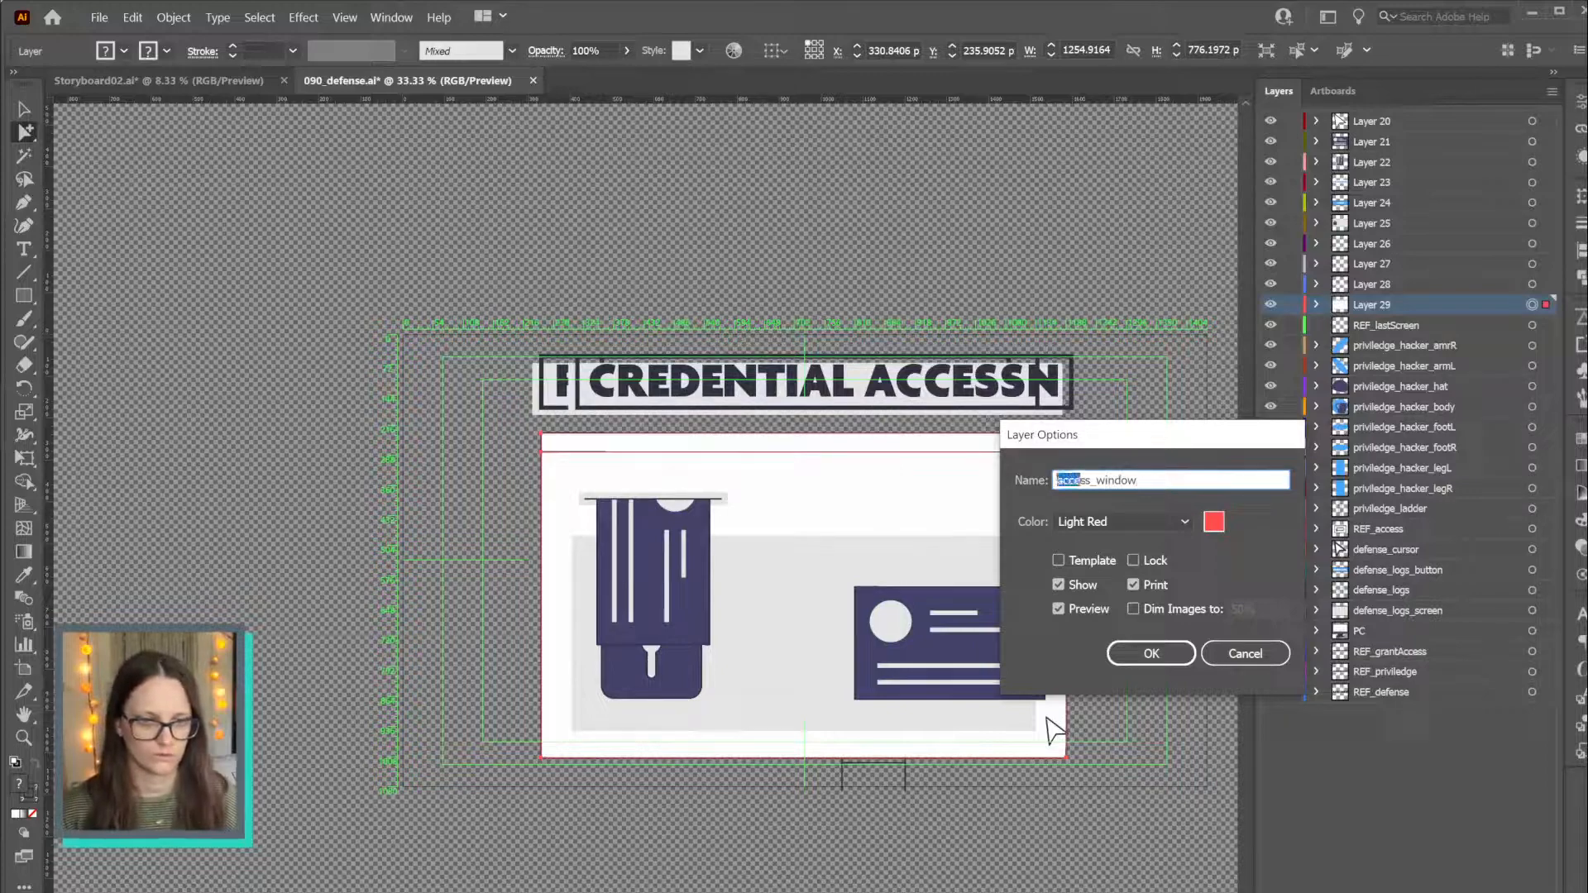
{"action": "key", "text": "Return"}
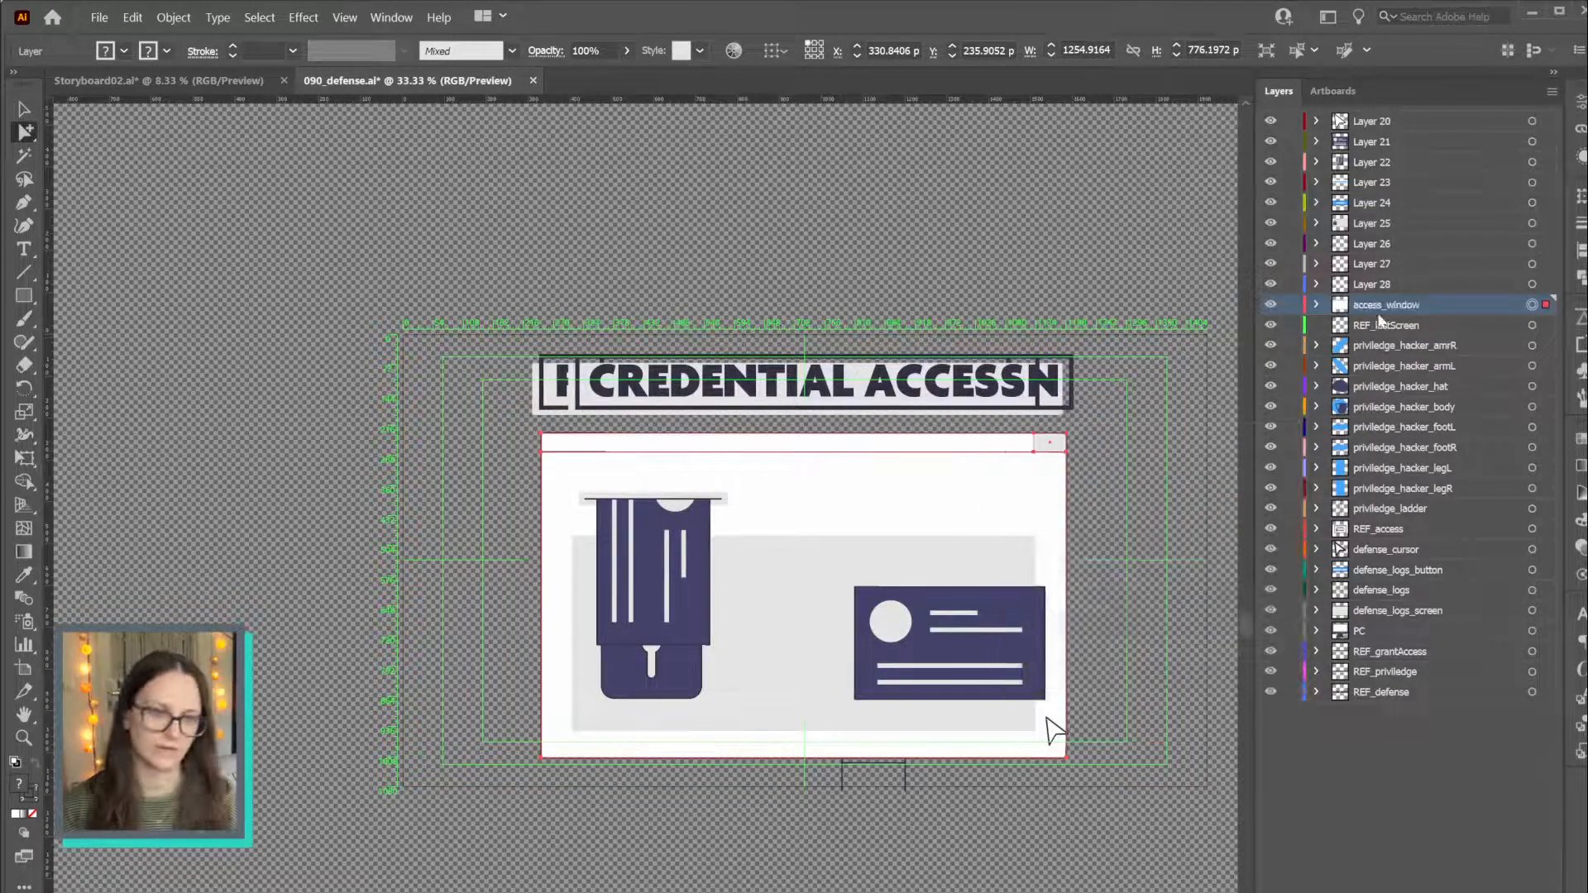
Identify the artwork on Layer 28 and rename the layer access_cardSlot
{"action": "left_click", "coordinate": [1532, 283]}
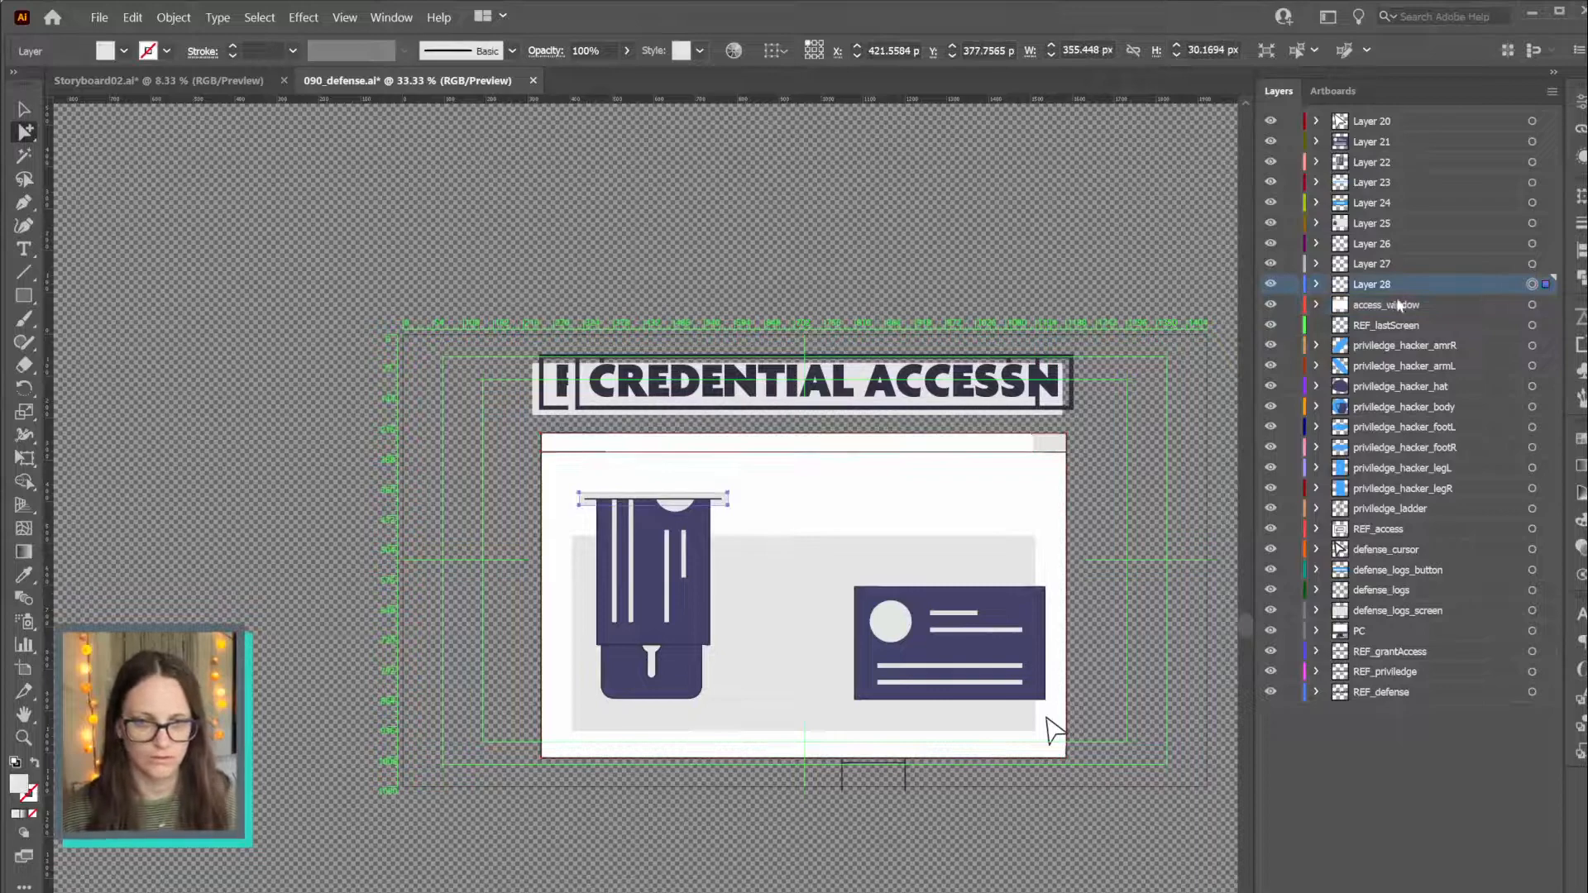
{"action": "double_click", "coordinate": [1371, 285]}
{"action": "type", "text": "access"}
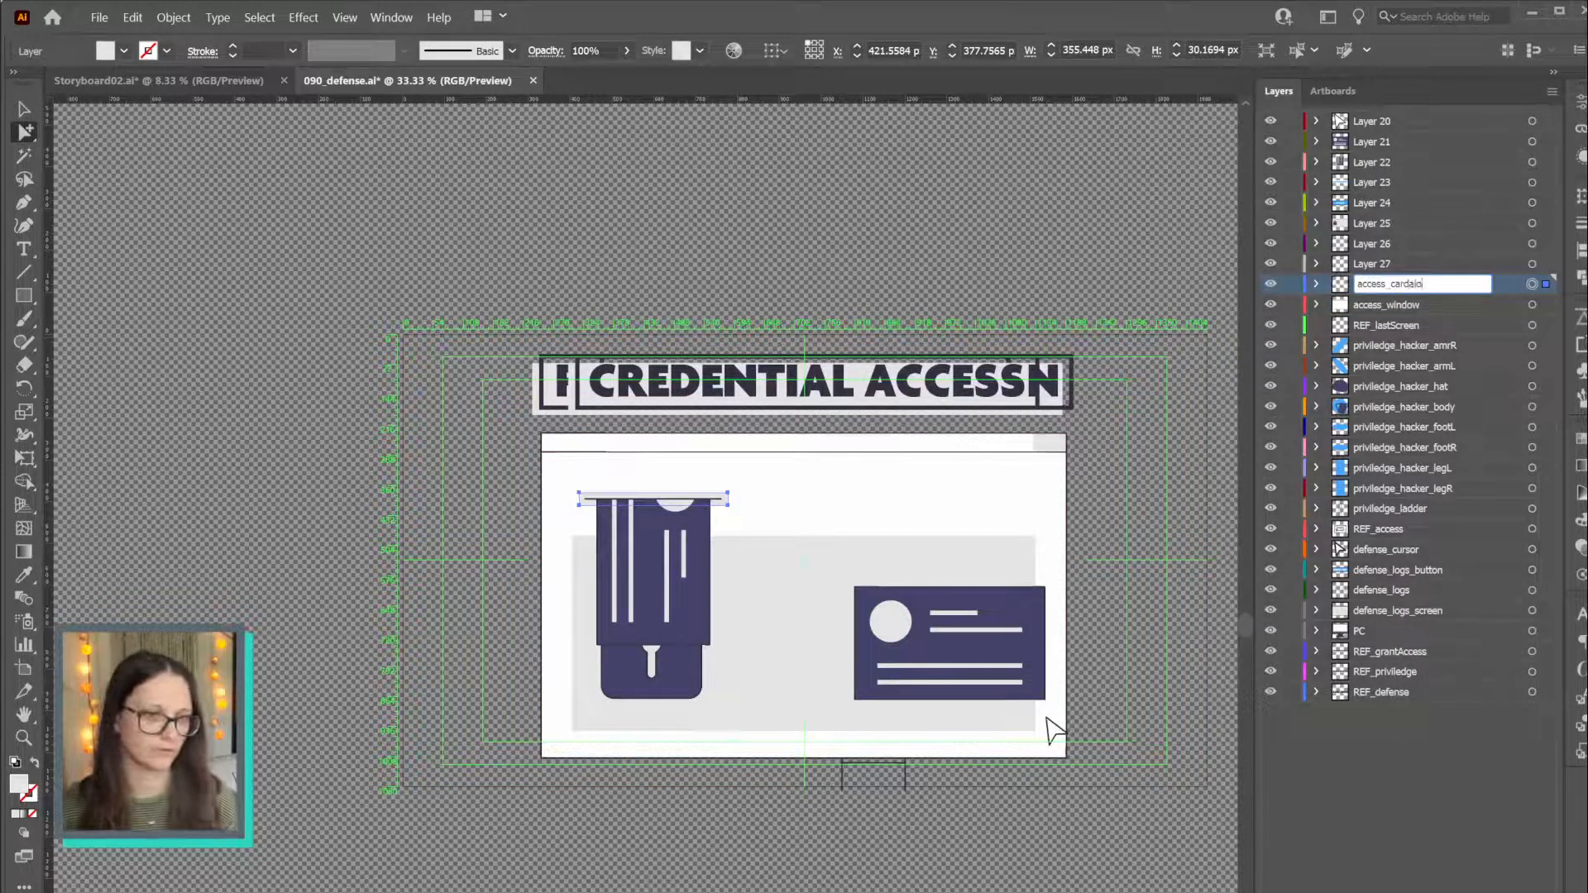
{"action": "type", "text": "_cardSlot"}
{"action": "key", "text": "Return"}
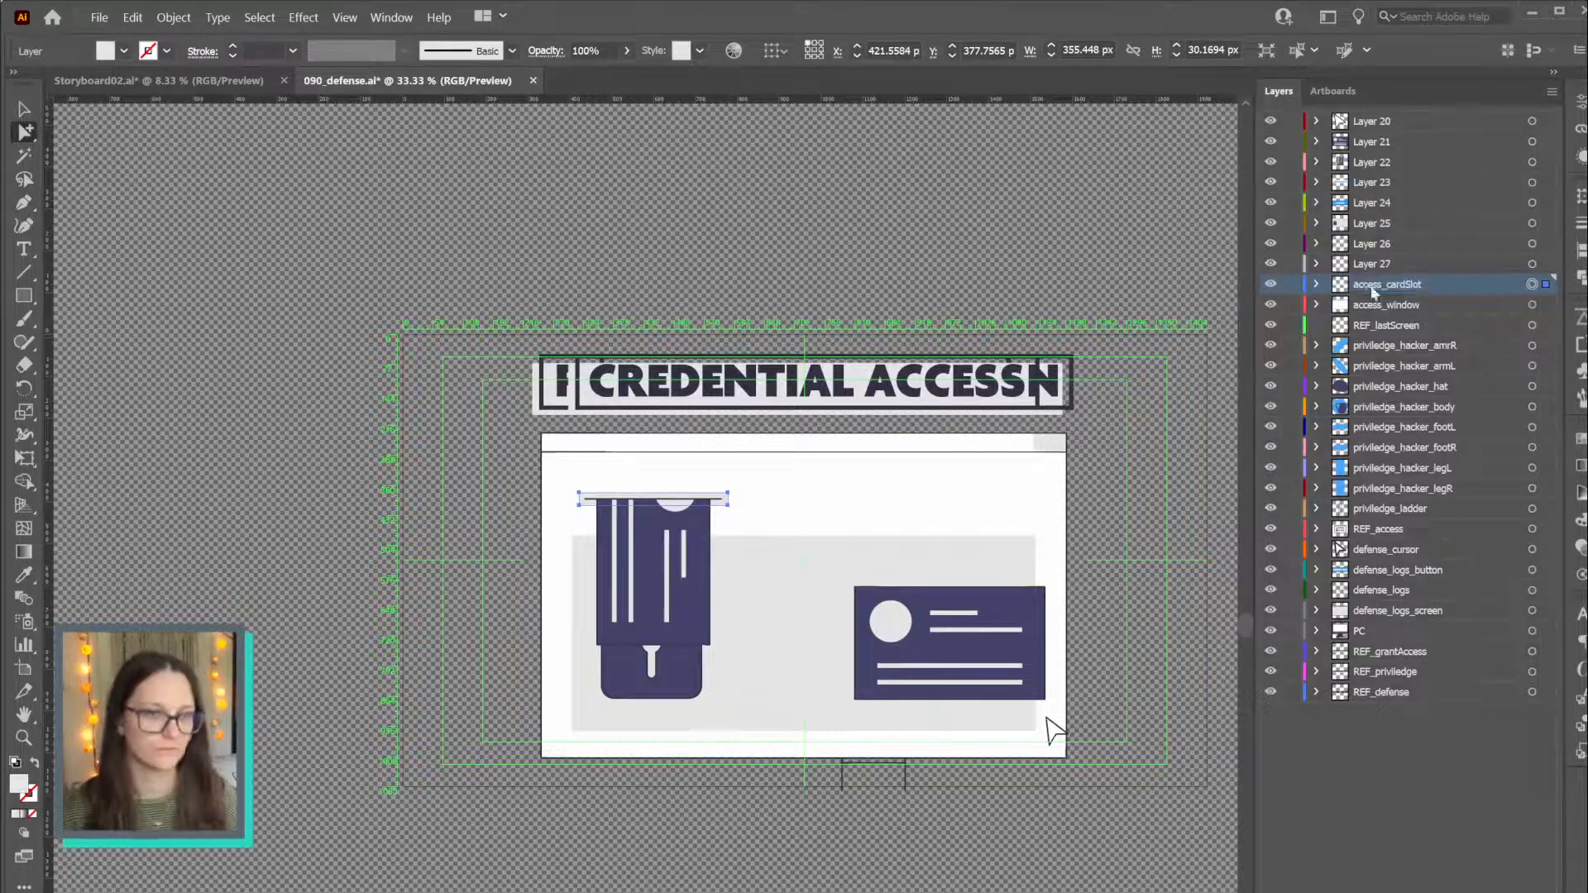
Check on the canvas which artwork the paths inside access_cardSlot and Layer 27 represent
{"action": "left_click", "coordinate": [1318, 284]}
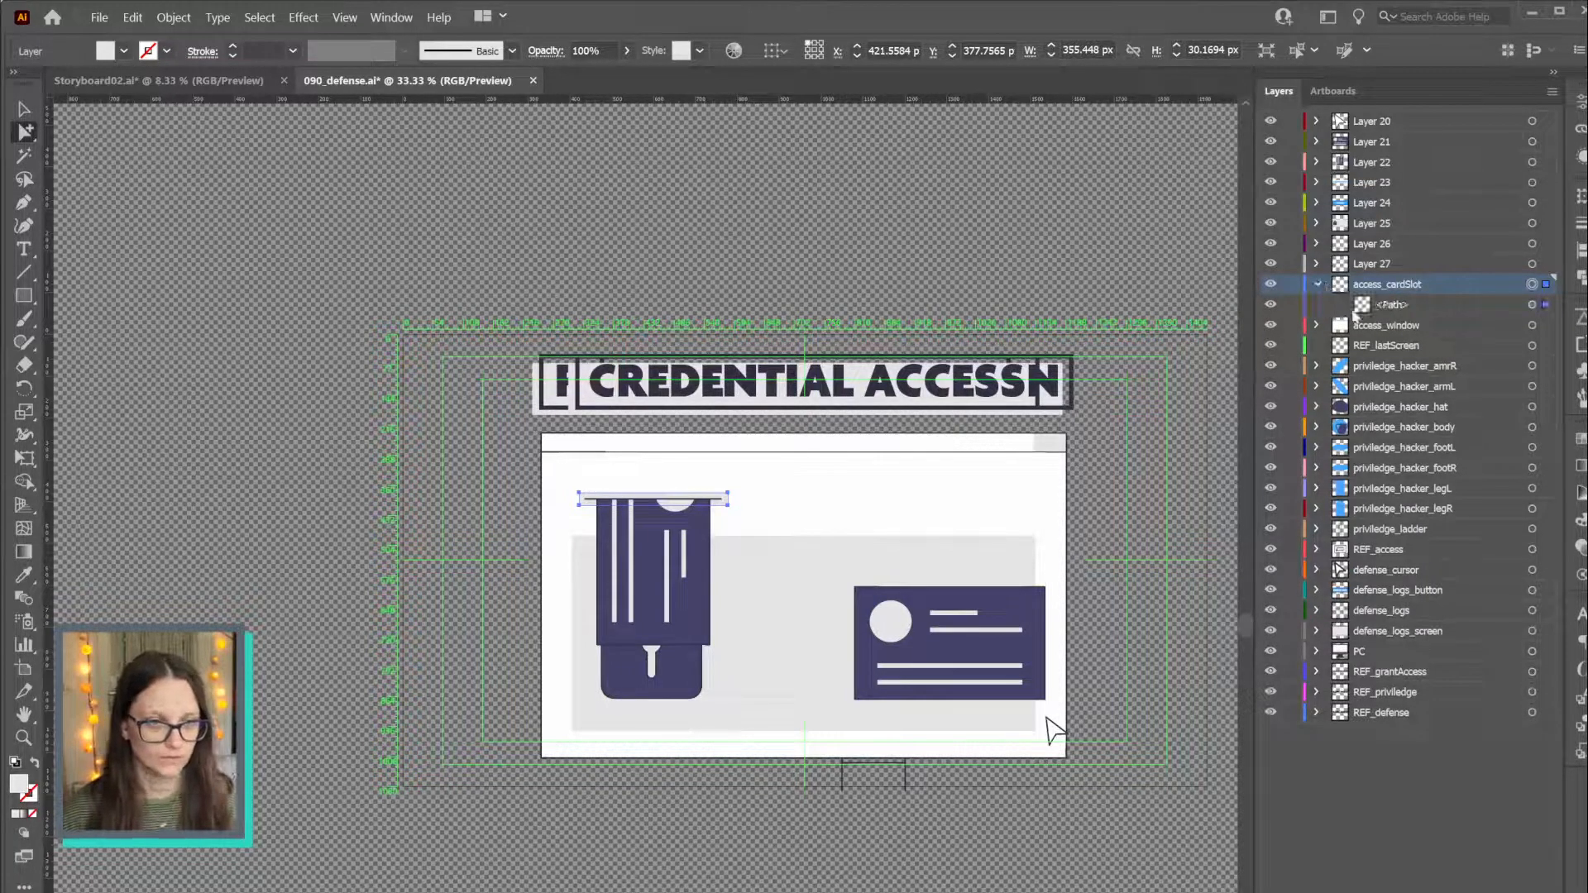
{"action": "left_click", "coordinate": [1532, 305]}
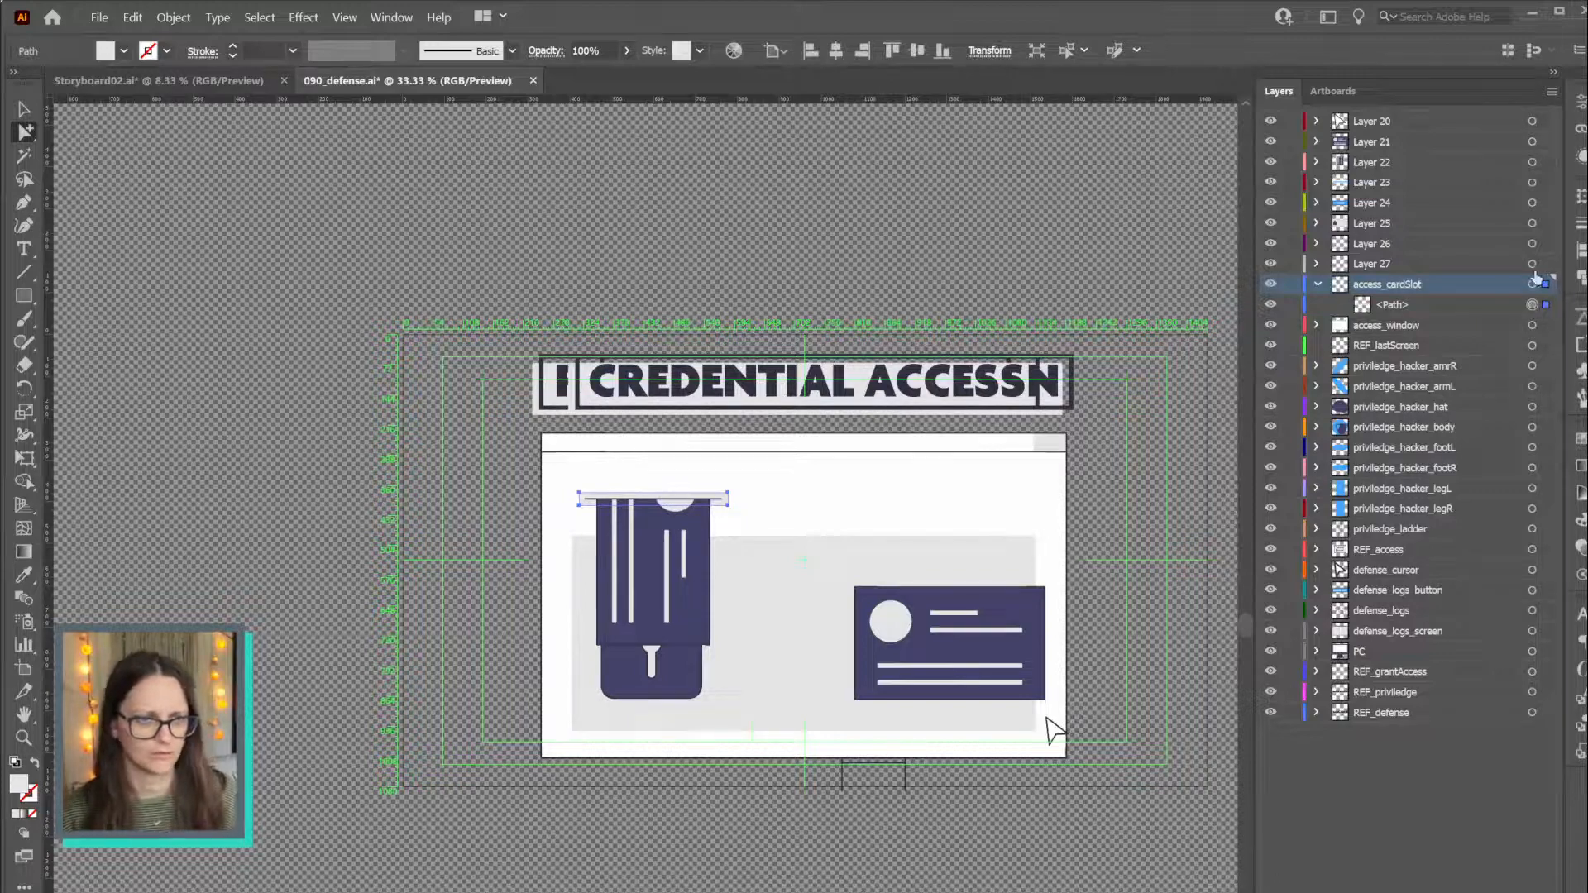
{"action": "left_click", "coordinate": [1533, 264]}
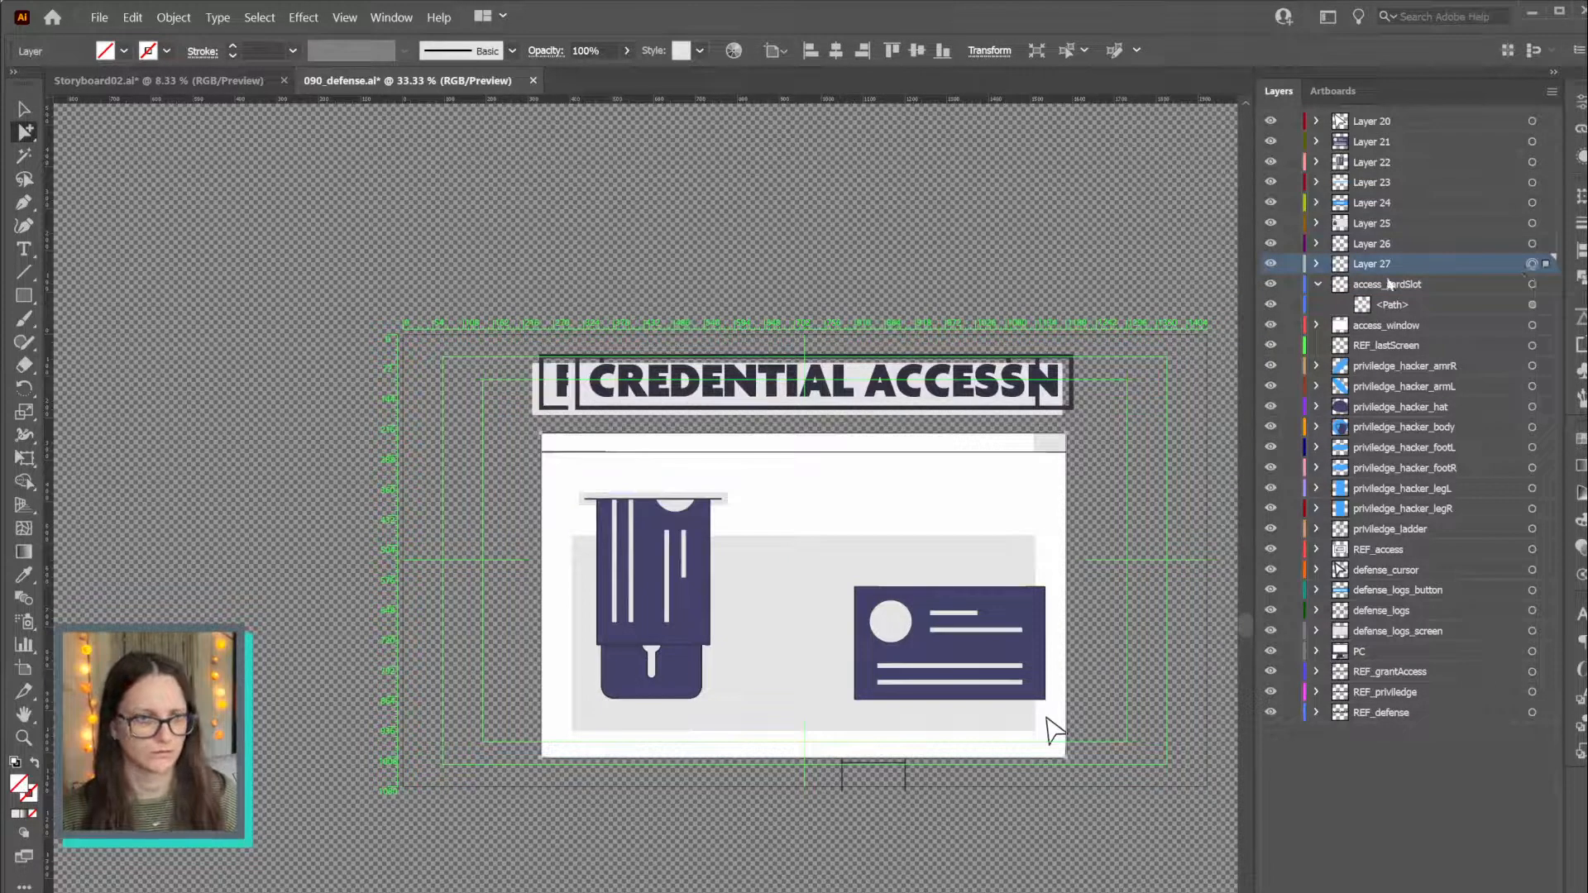
{"action": "left_click", "coordinate": [1317, 264]}
{"action": "left_click", "coordinate": [1532, 284]}
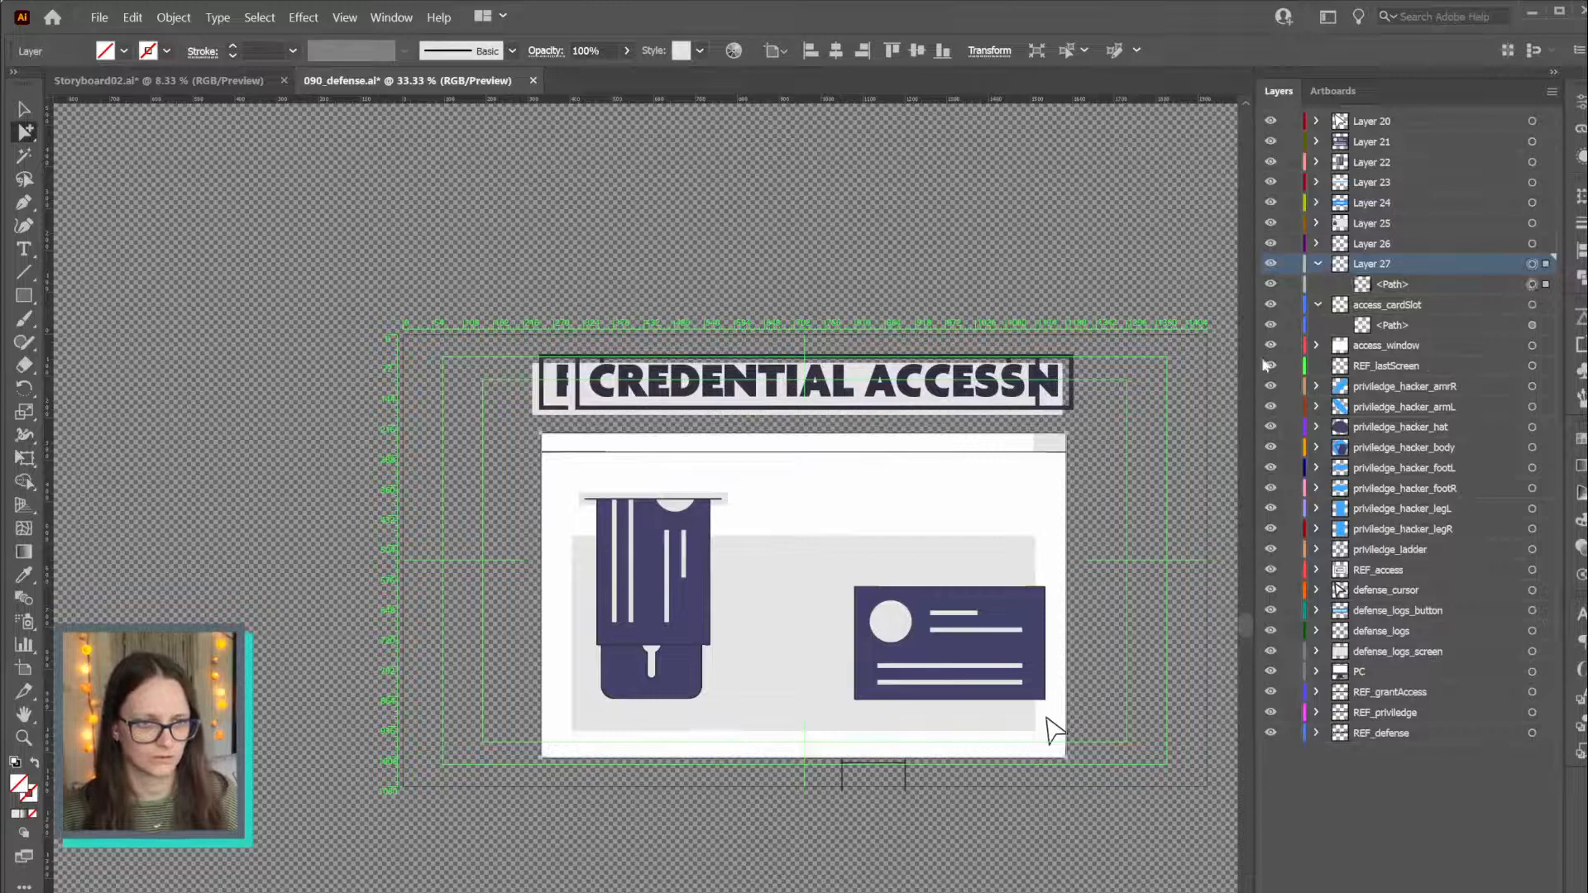
{"action": "scroll", "coordinate": [931, 512], "scroll_direction": "down", "scroll_amount": 7}
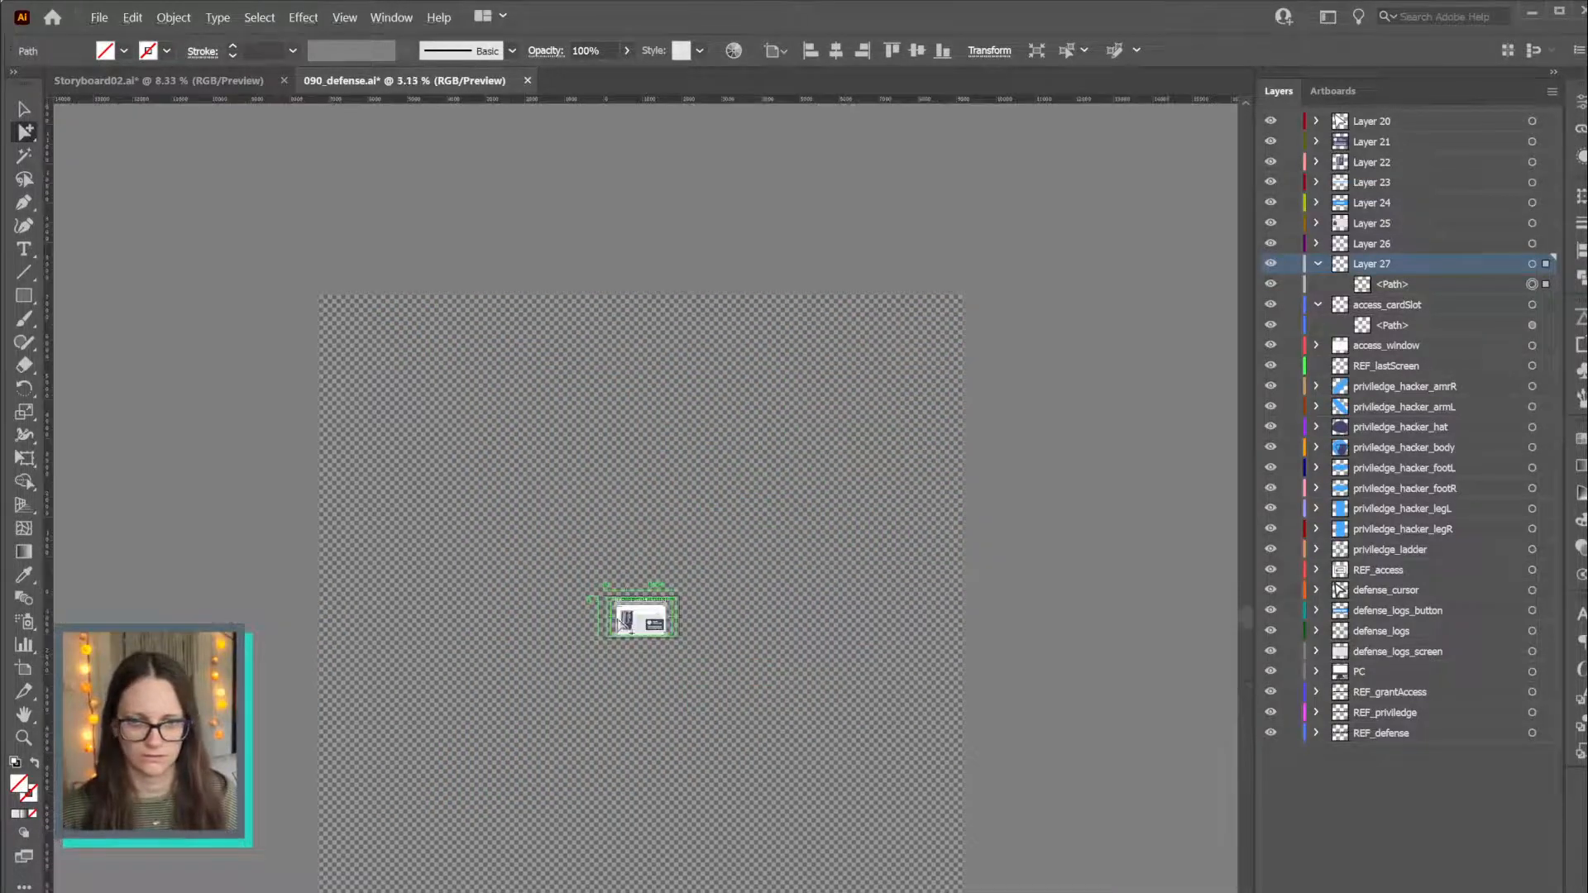
{"action": "scroll", "coordinate": [735, 593], "scroll_direction": "up", "scroll_amount": 5}
{"action": "scroll", "coordinate": [738, 586], "scroll_direction": "down", "scroll_amount": 3}
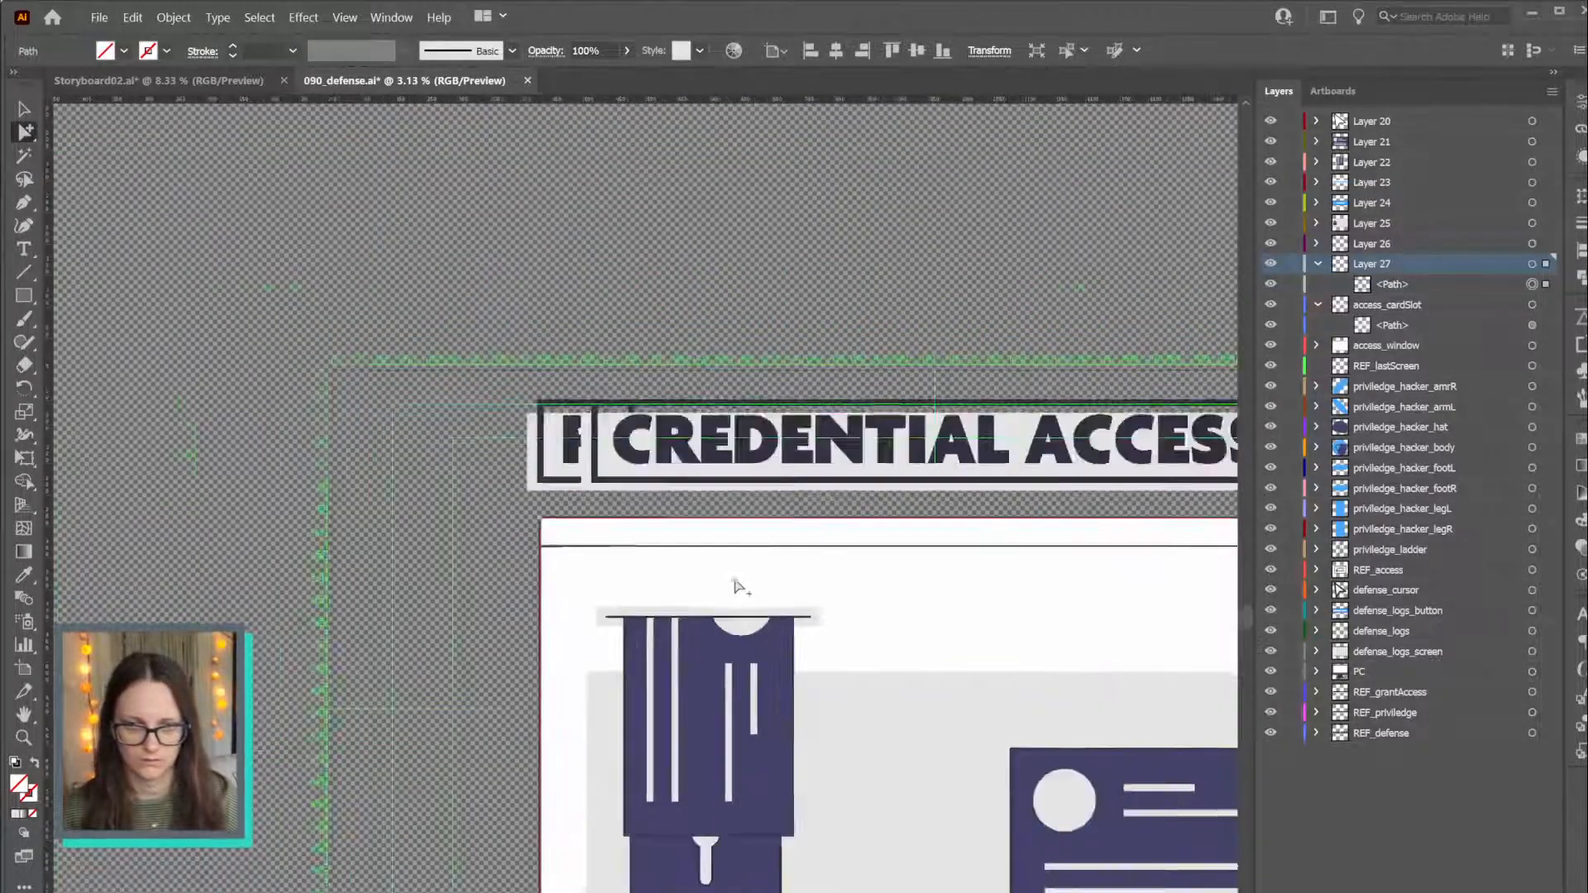
{"action": "scroll", "coordinate": [1020, 595], "scroll_direction": "up", "scroll_amount": 2}
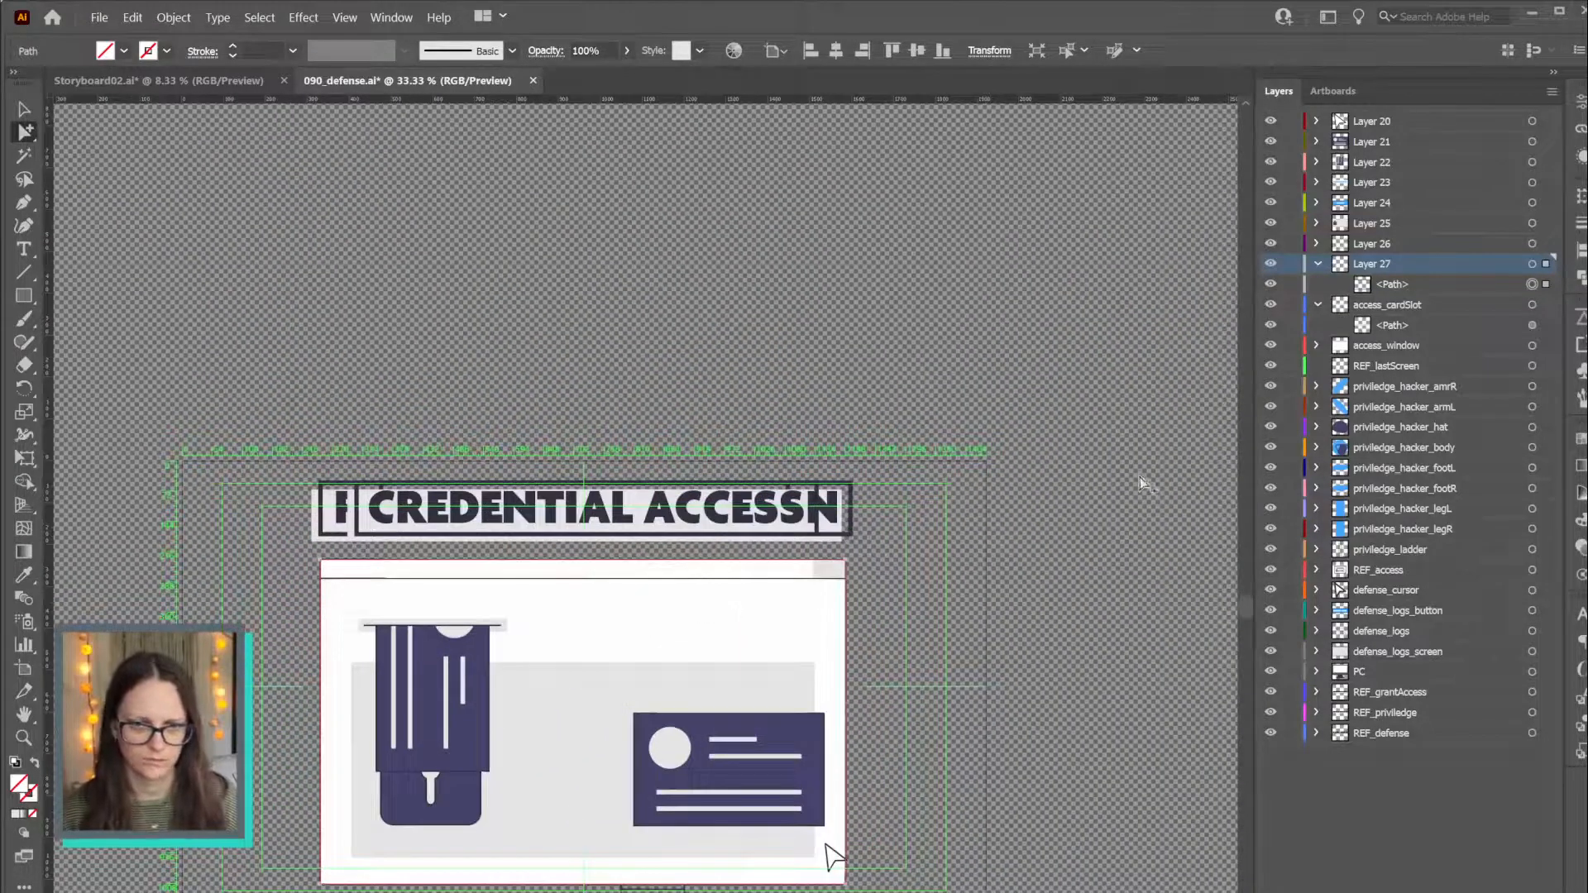
Move Layer 27's path into access_window, delete that path there, and delete the emptied Layer 27
{"action": "left_click_drag", "start_coordinate": [1395, 287], "coordinate": [1398, 346]}
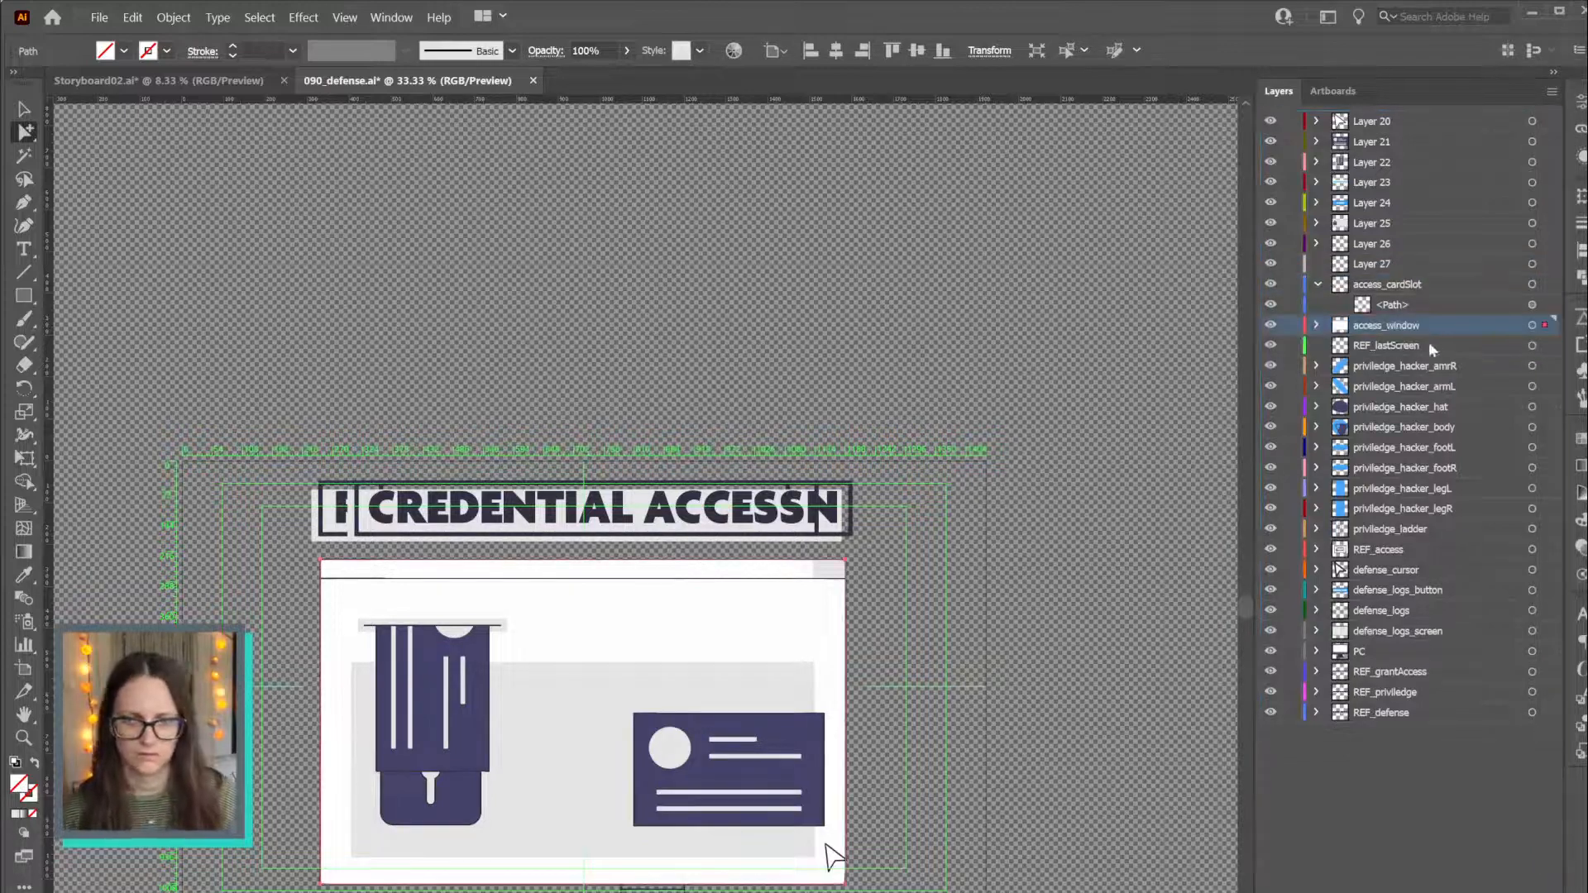
{"action": "left_click", "coordinate": [1316, 326]}
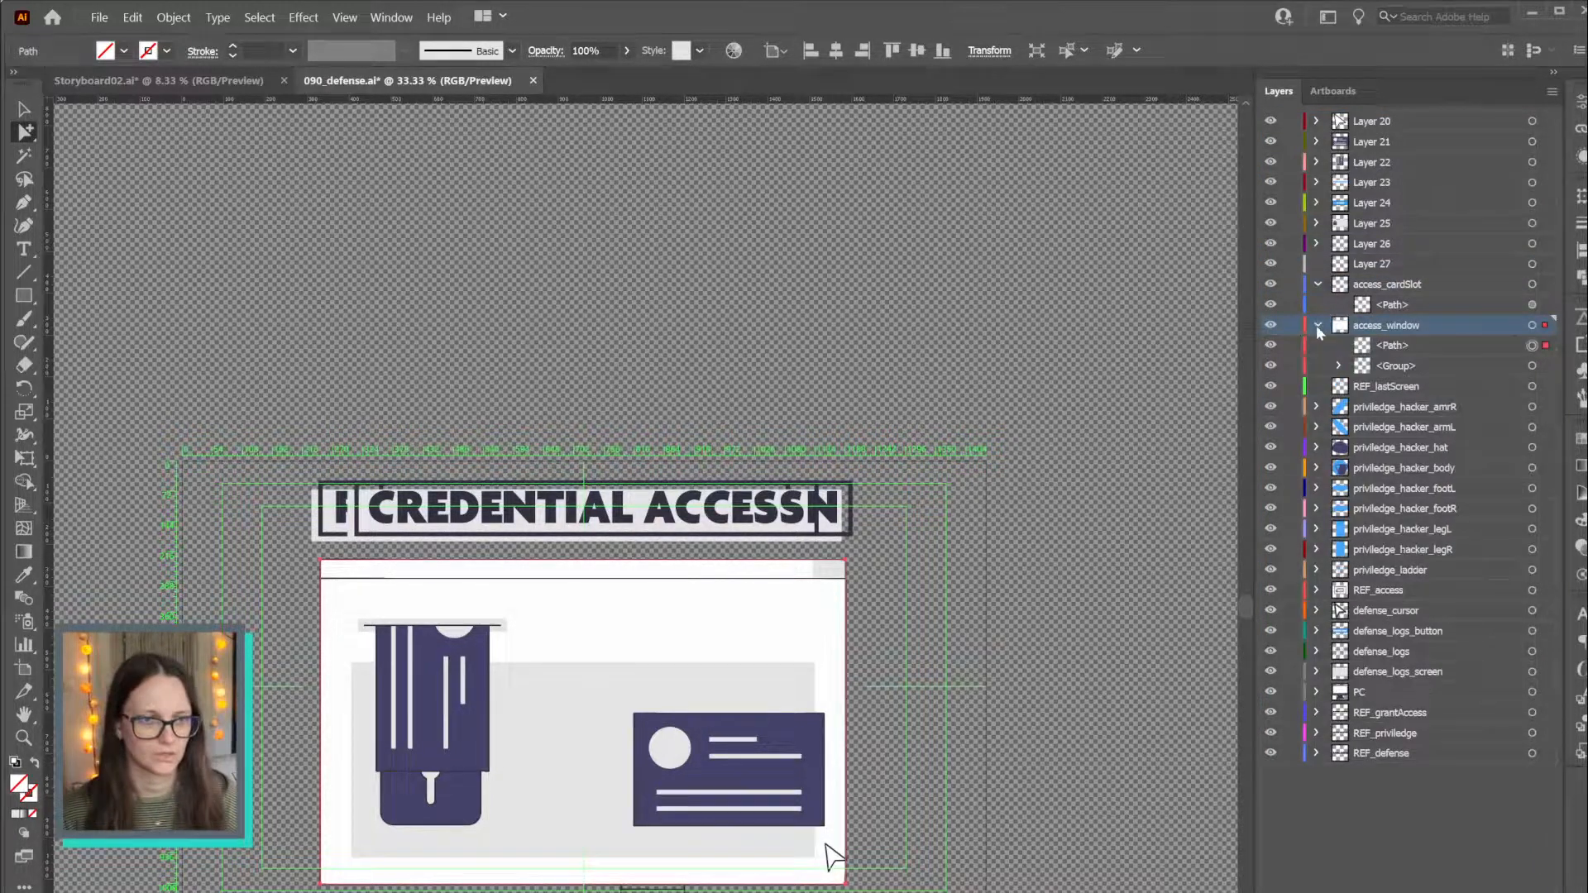
{"action": "left_click", "coordinate": [1398, 346]}
{"action": "key", "text": "Delete"}
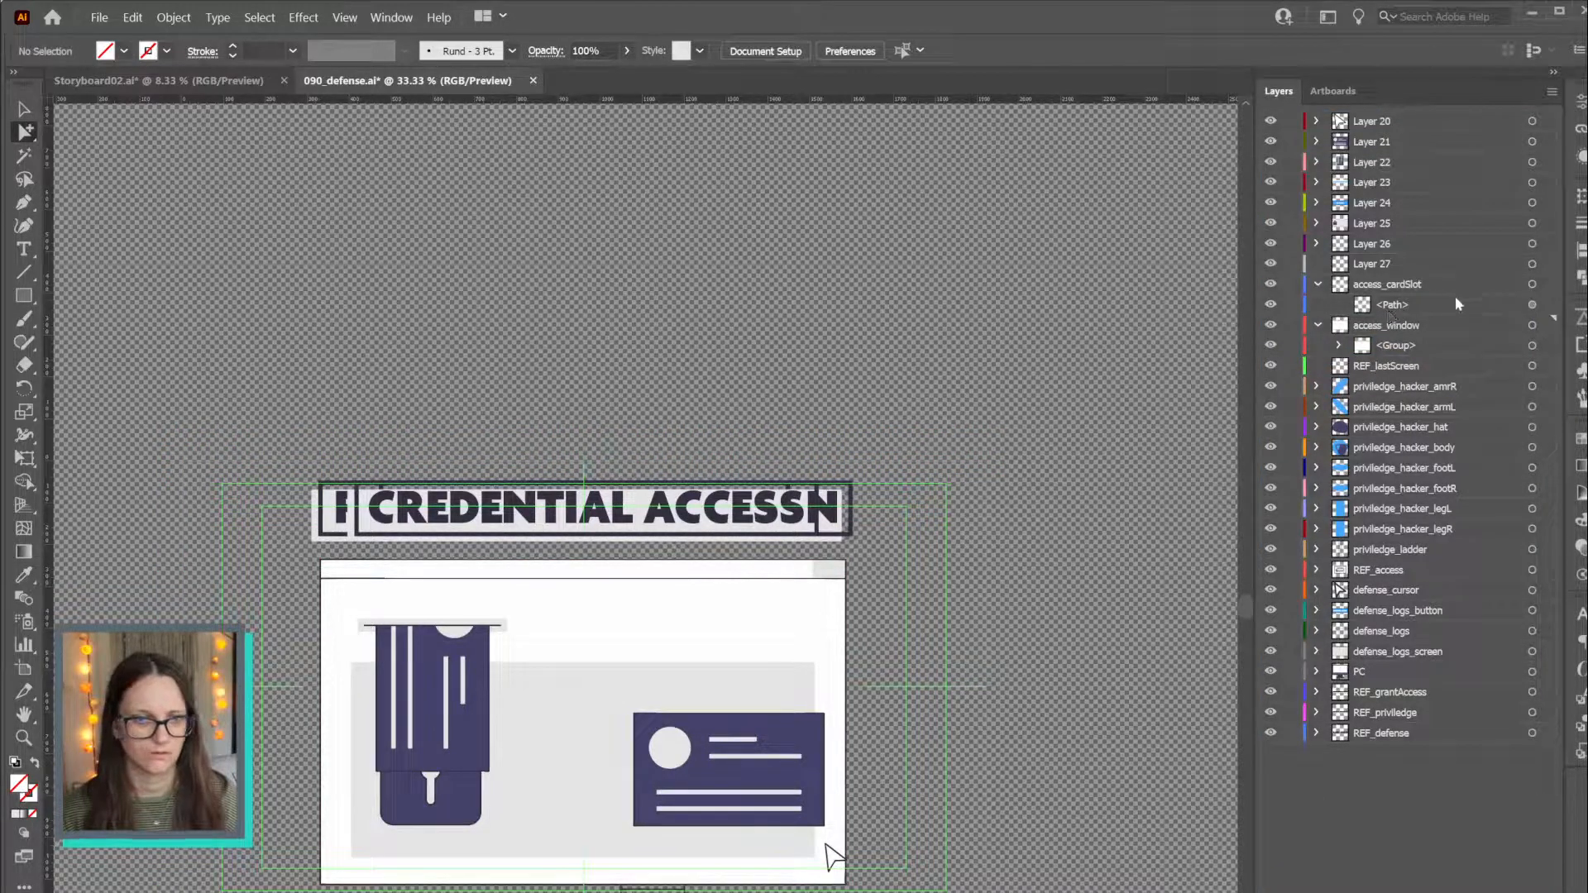
{"action": "left_click", "coordinate": [1506, 270]}
{"action": "key", "text": "Delete"}
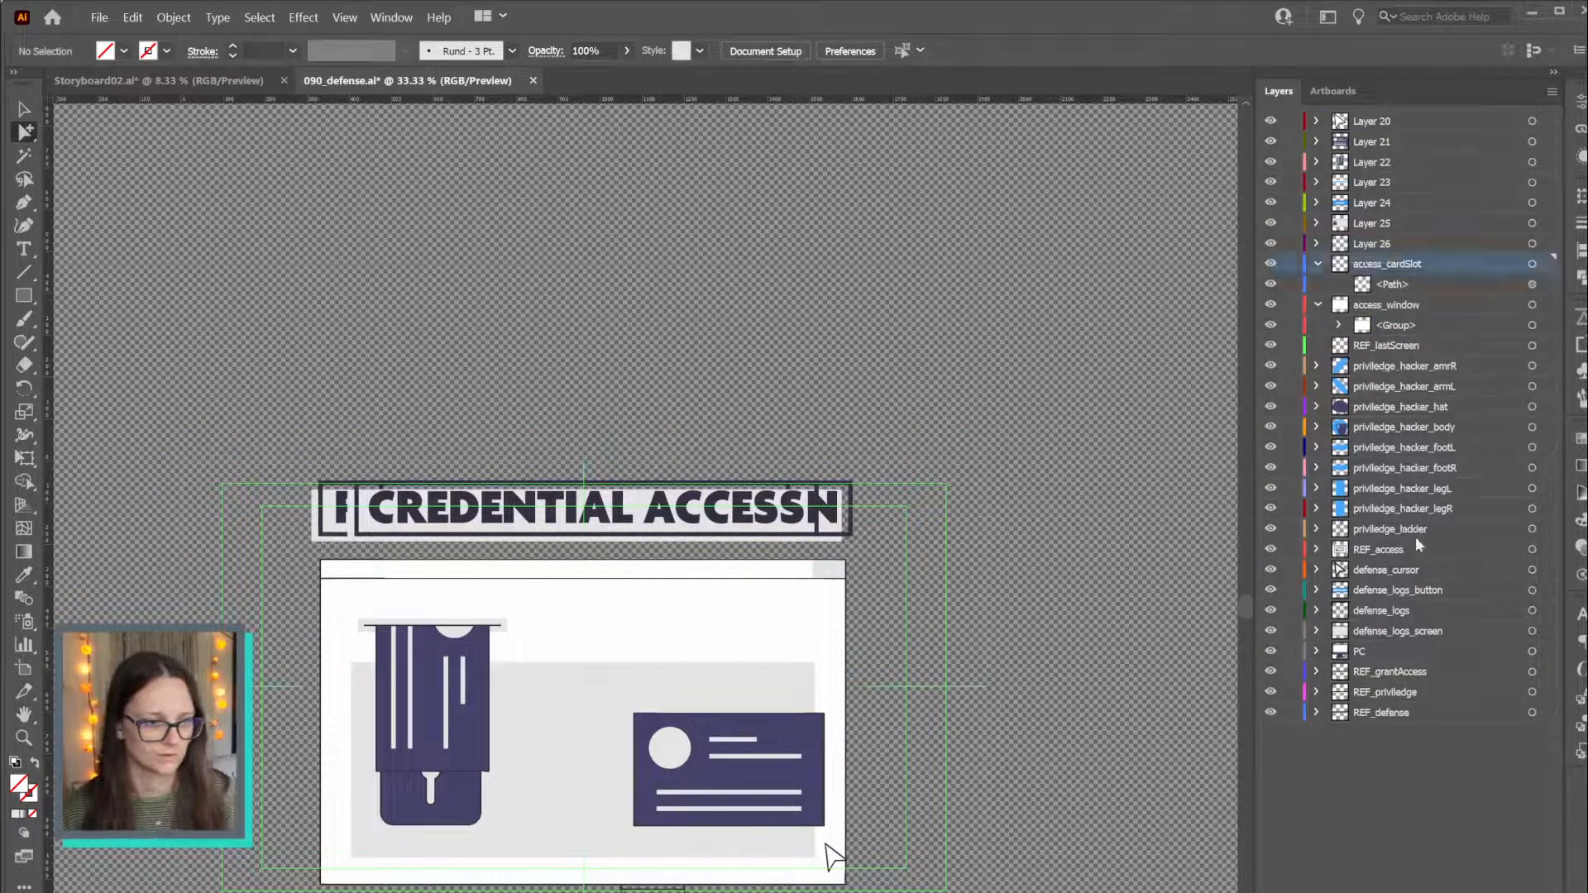
Identify the stroked path in Layer 26 and move it into the group inside access_window
{"action": "left_click", "coordinate": [1317, 245]}
{"action": "left_click", "coordinate": [1494, 271]}
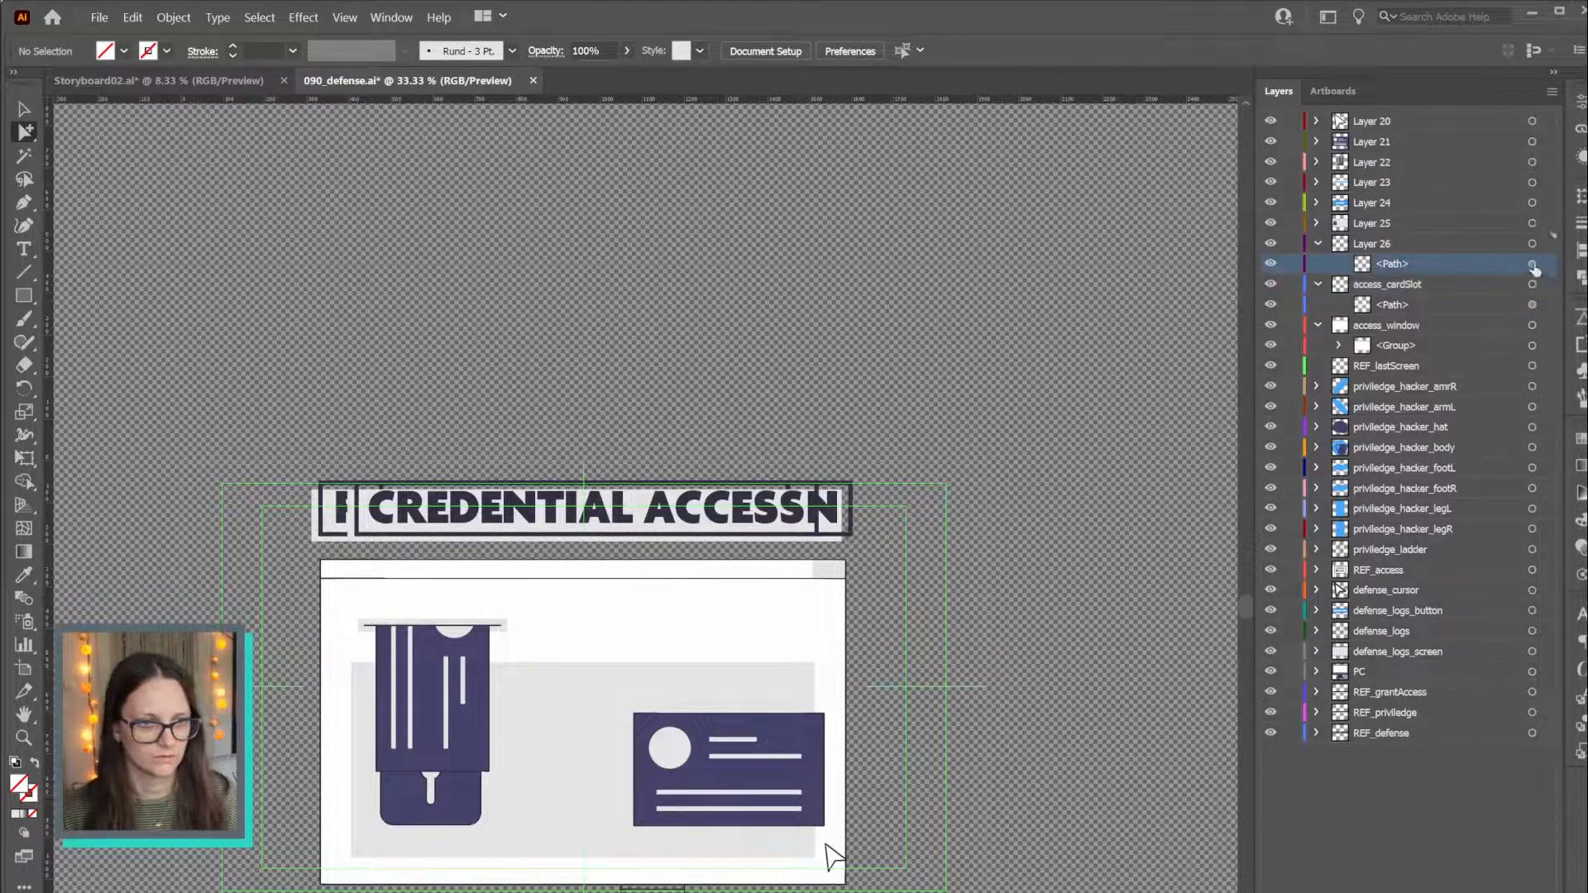
{"action": "left_click", "coordinate": [1532, 263]}
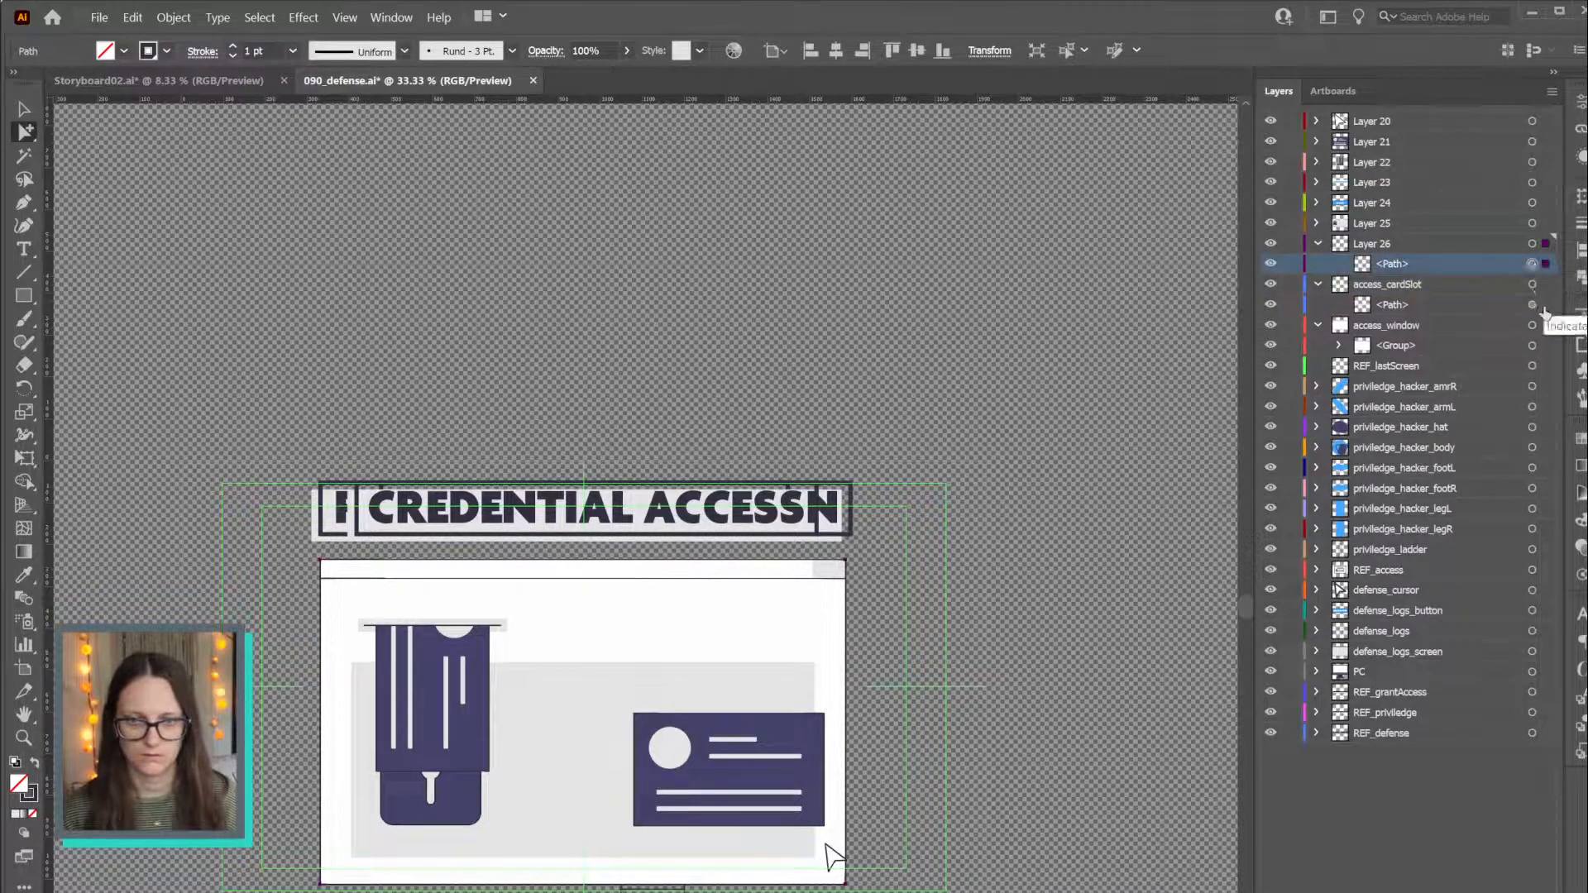
{"action": "left_click", "coordinate": [1271, 265]}
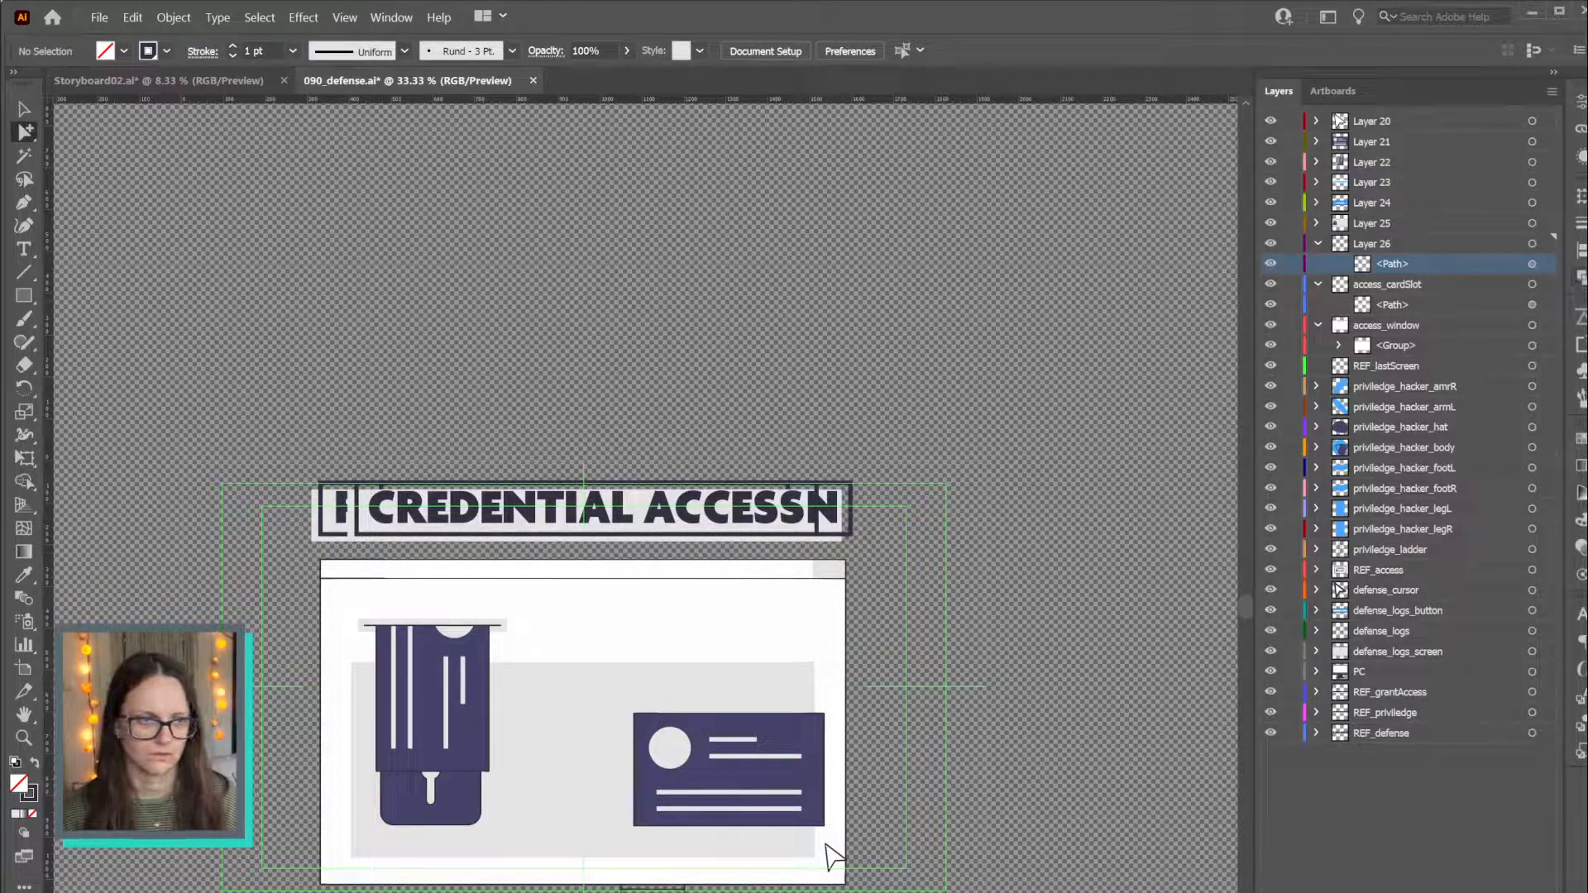
{"action": "left_click_drag", "start_coordinate": [1376, 267], "coordinate": [1379, 345]}
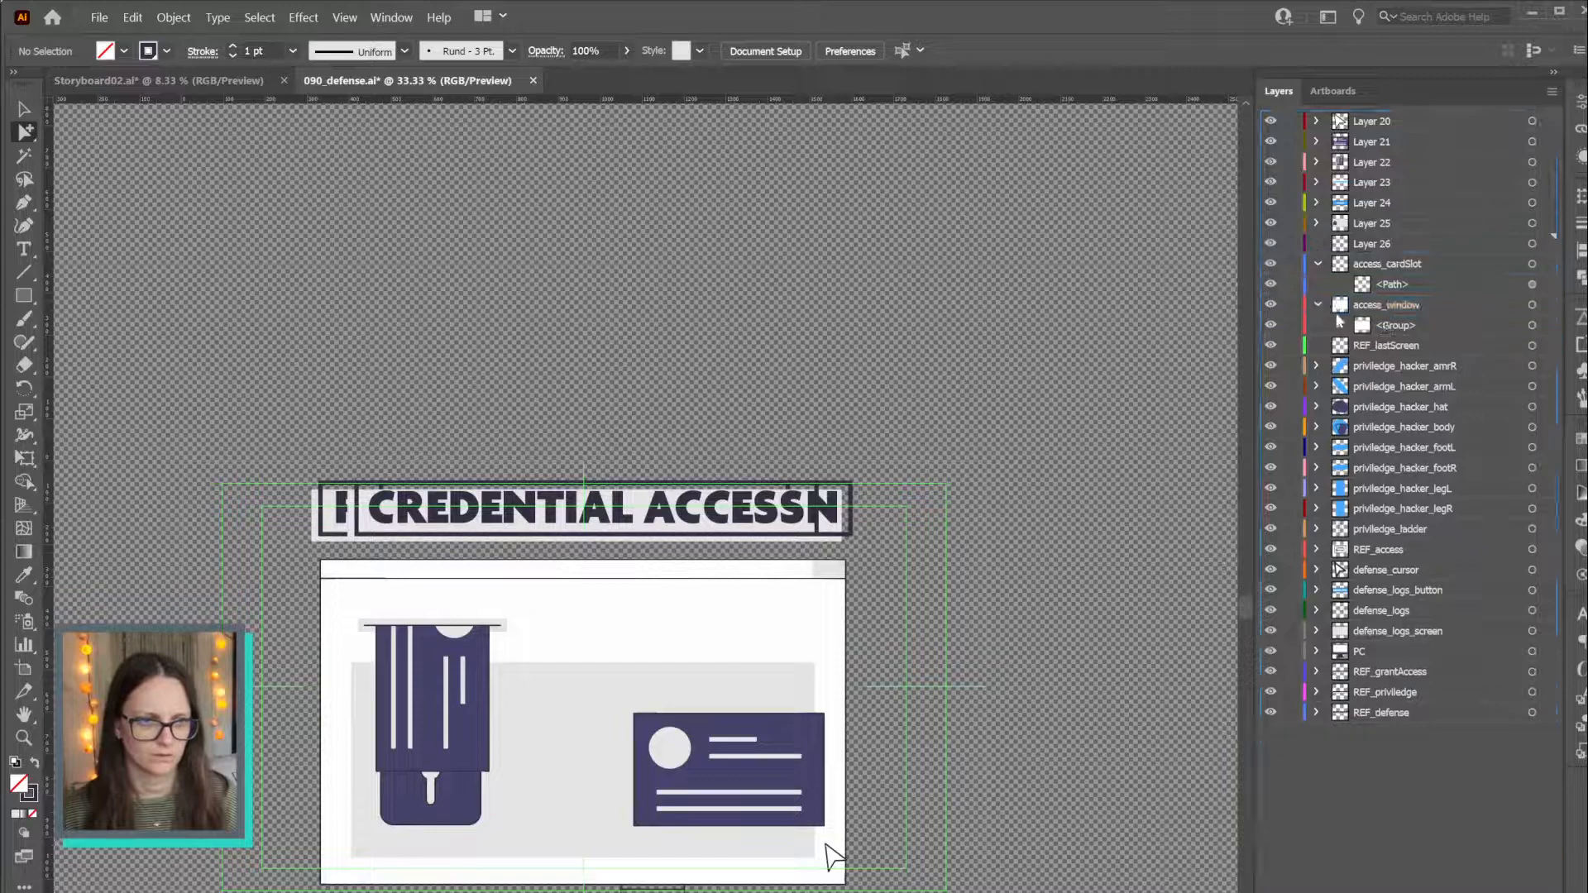
Delete the path without fill or stroke from the access_window group and check which artwork its other paths hold
{"action": "left_click", "coordinate": [1340, 325]}
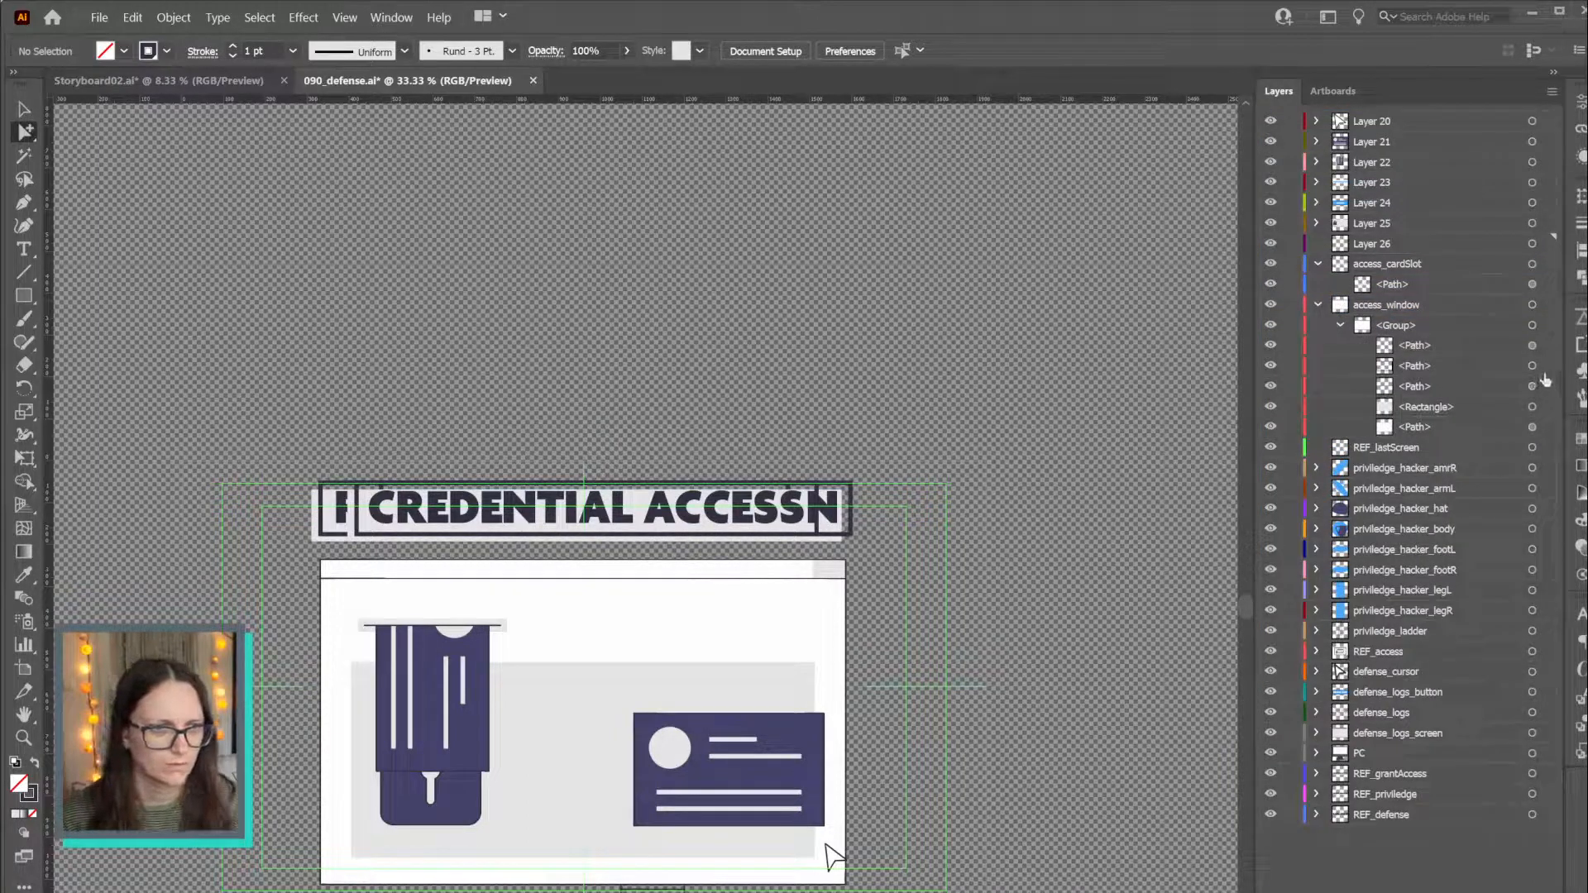
{"action": "left_click", "coordinate": [1535, 347]}
{"action": "left_click", "coordinate": [1533, 348]}
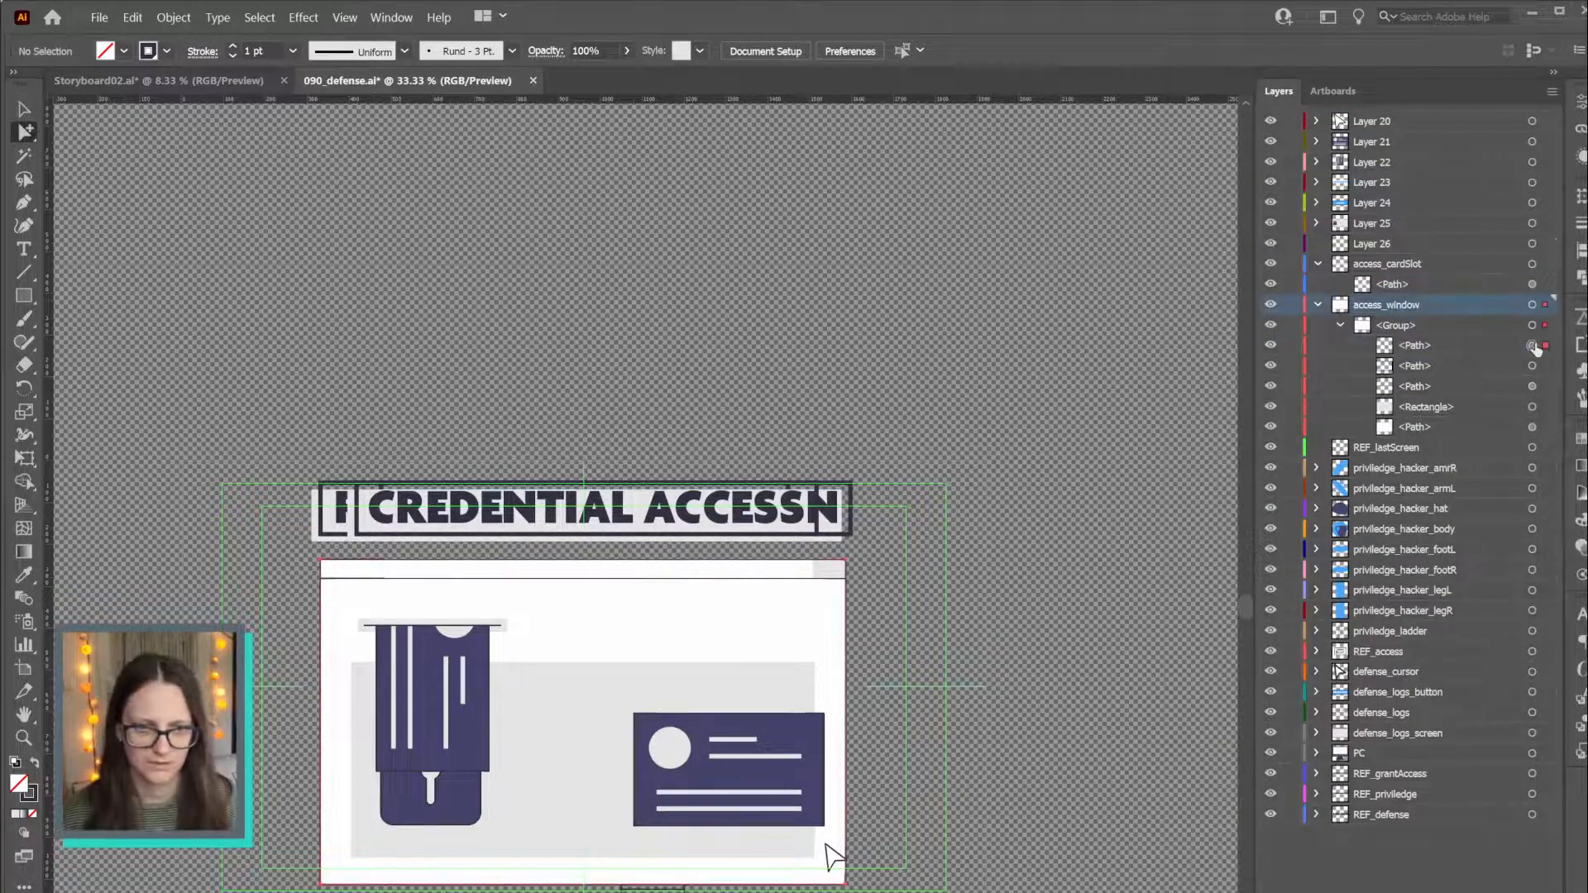
{"action": "left_click", "coordinate": [1533, 367]}
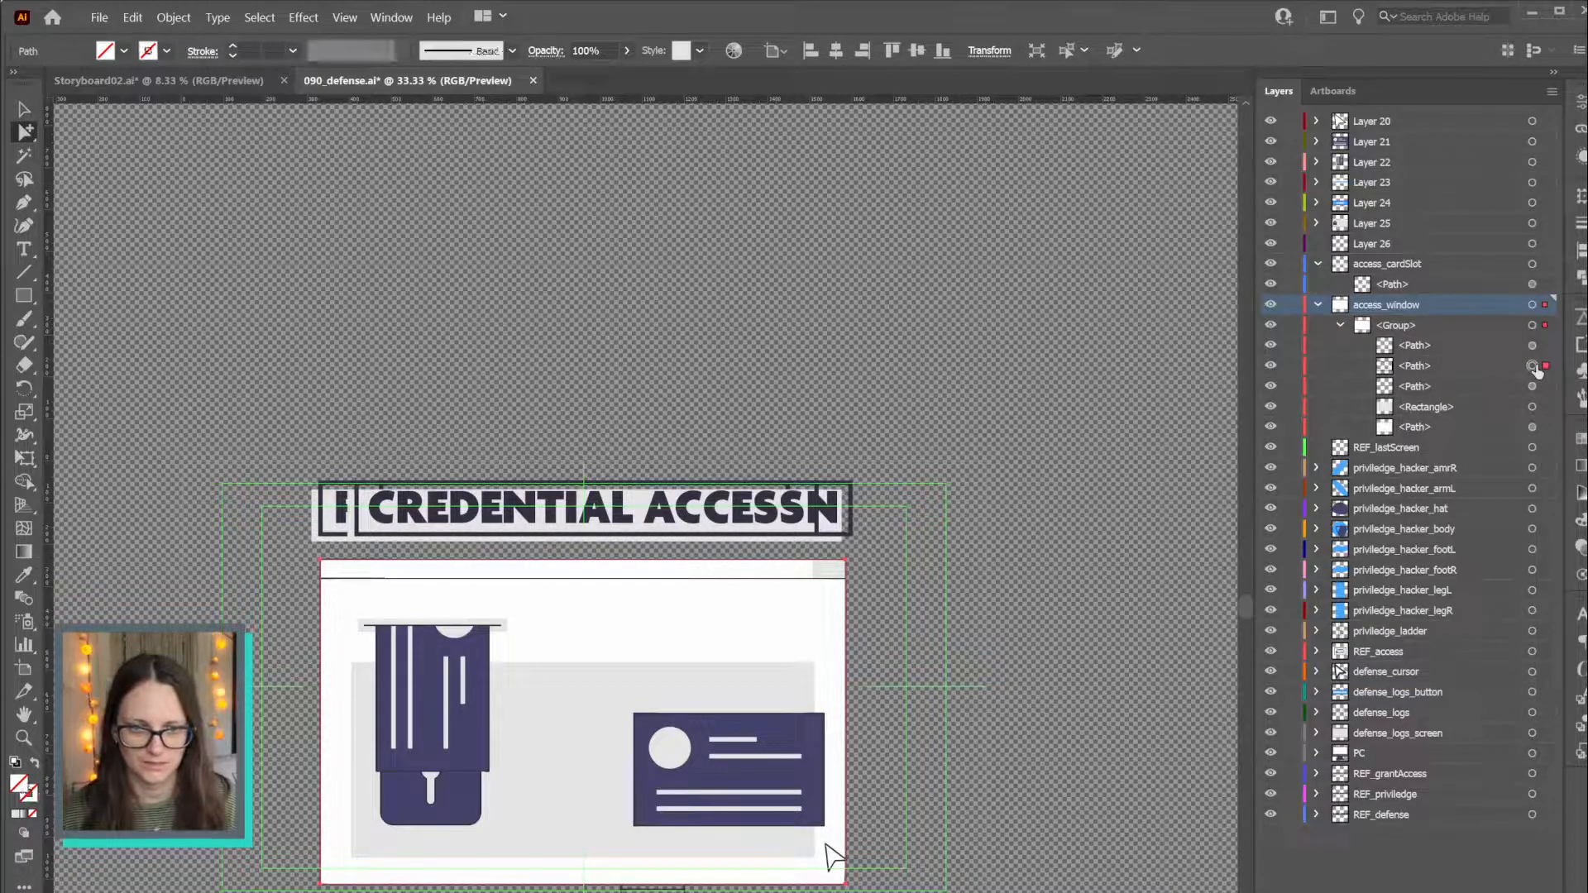
{"action": "key", "text": "Delete"}
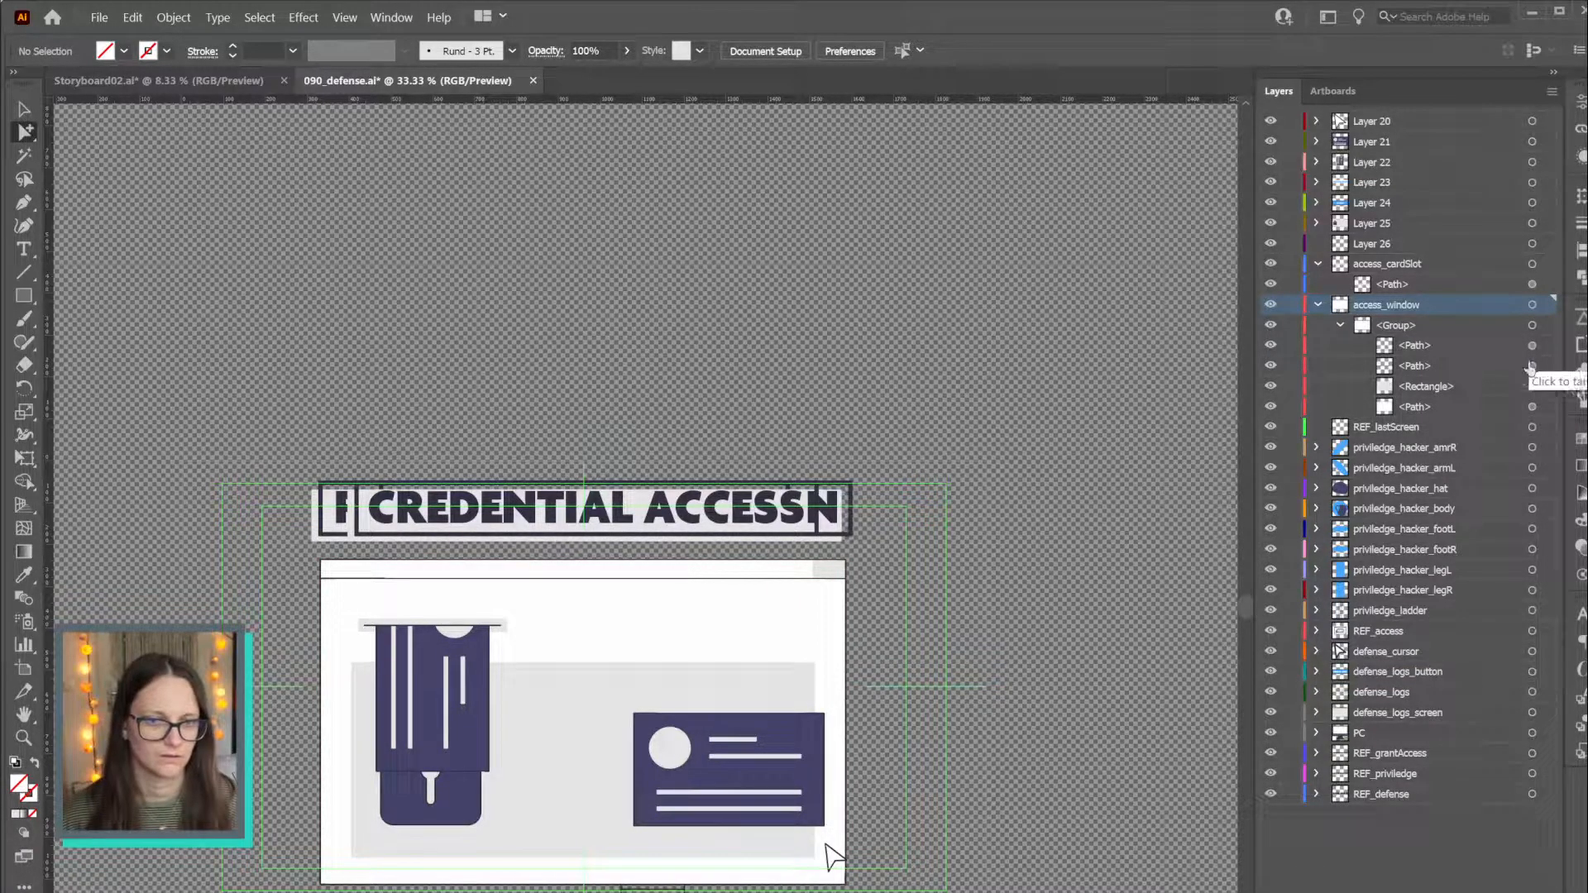
{"action": "left_click", "coordinate": [1533, 366]}
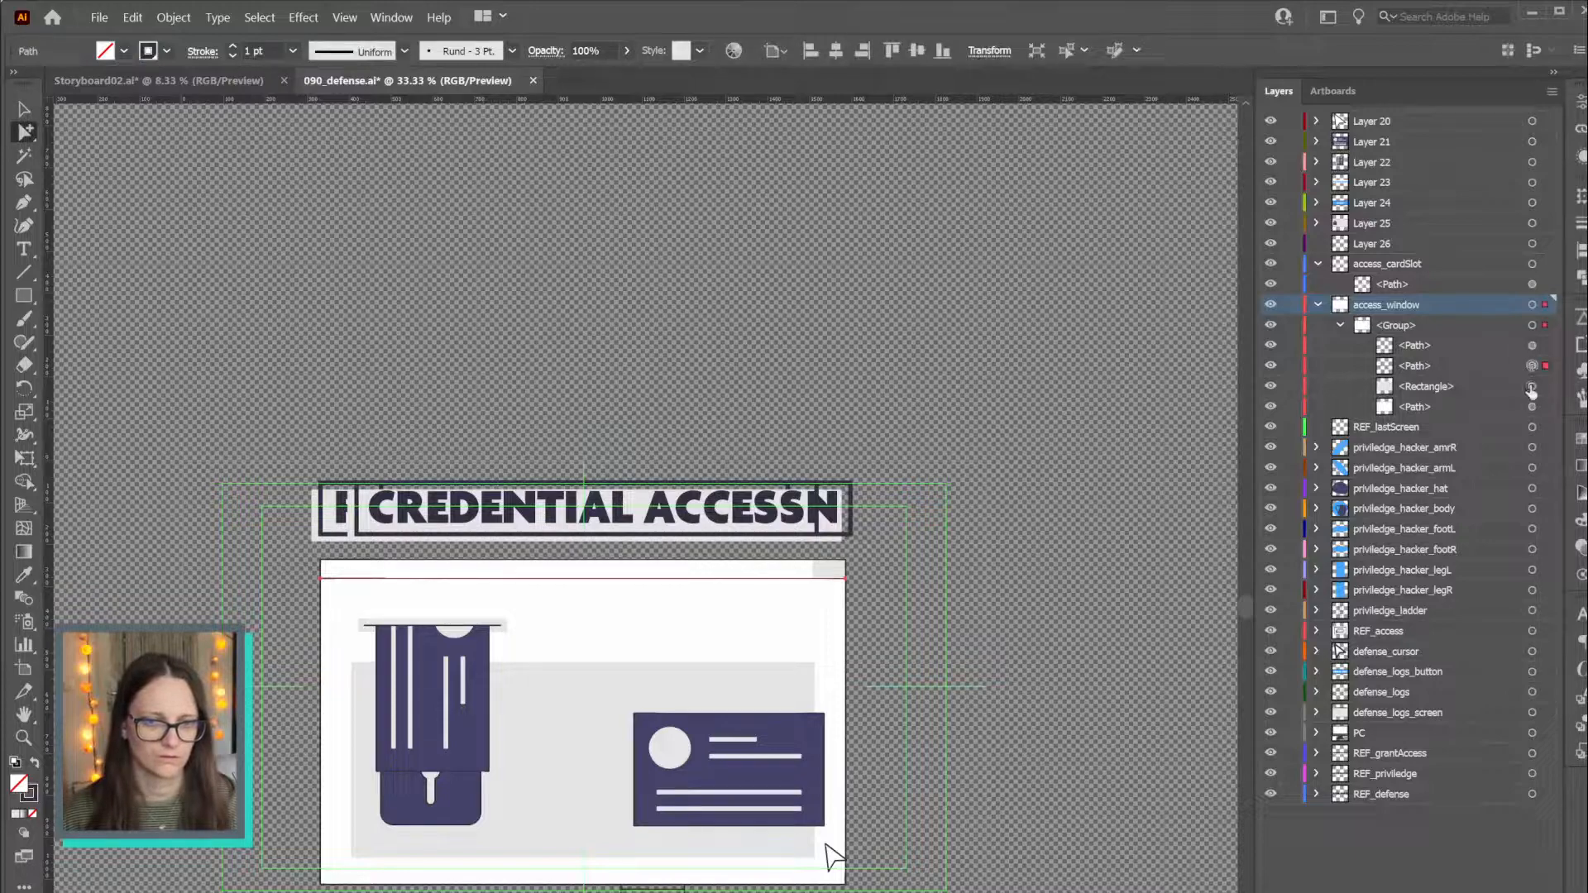
{"action": "left_click", "coordinate": [1532, 409]}
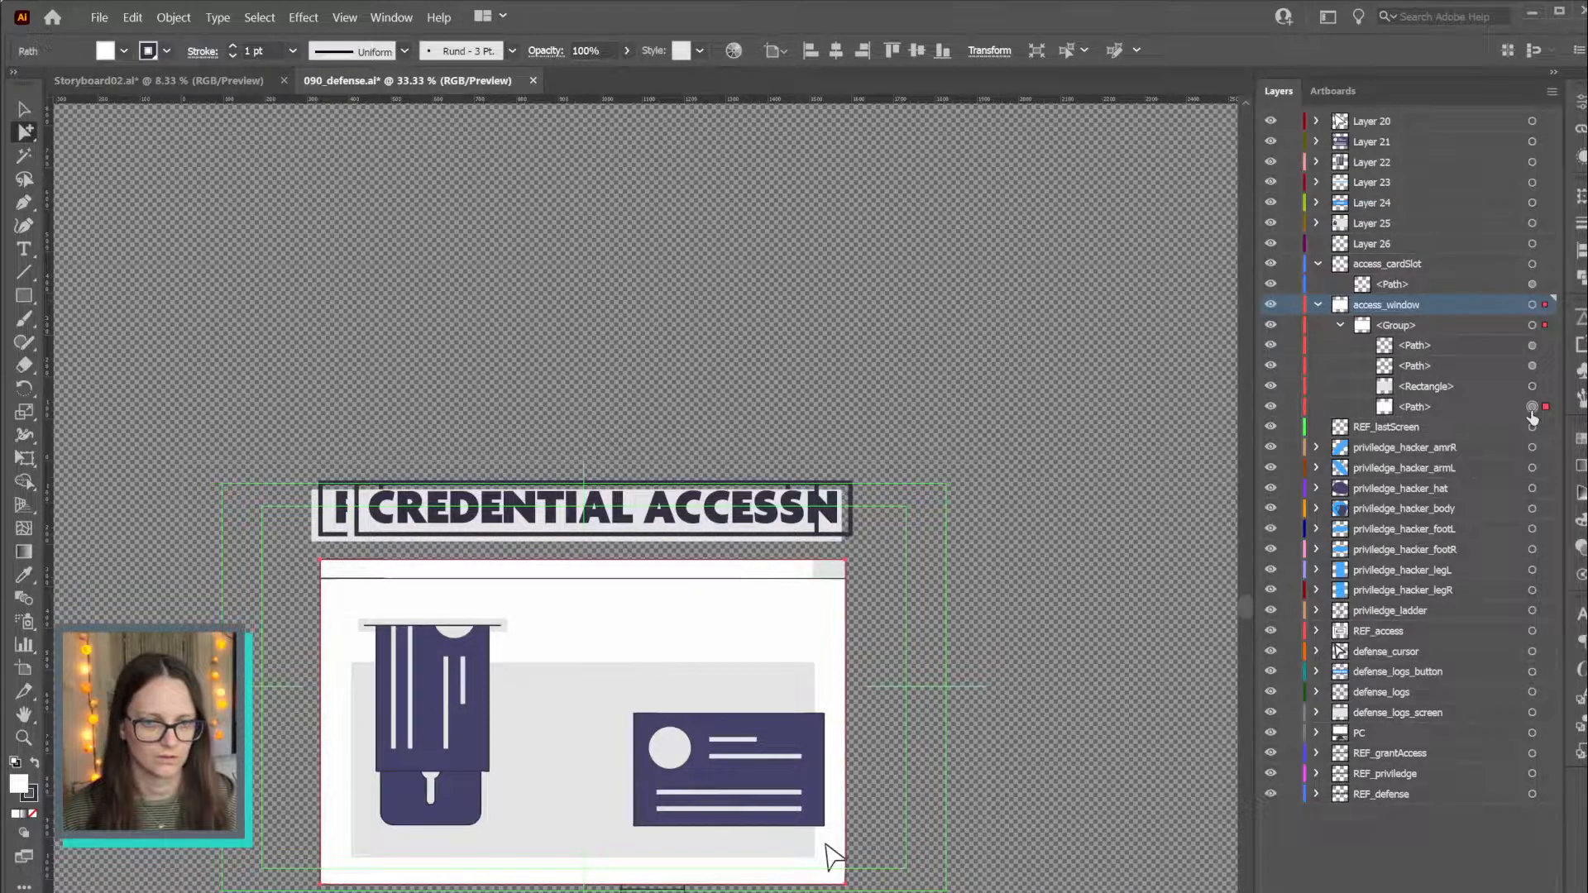
{"action": "left_click", "coordinate": [1533, 346]}
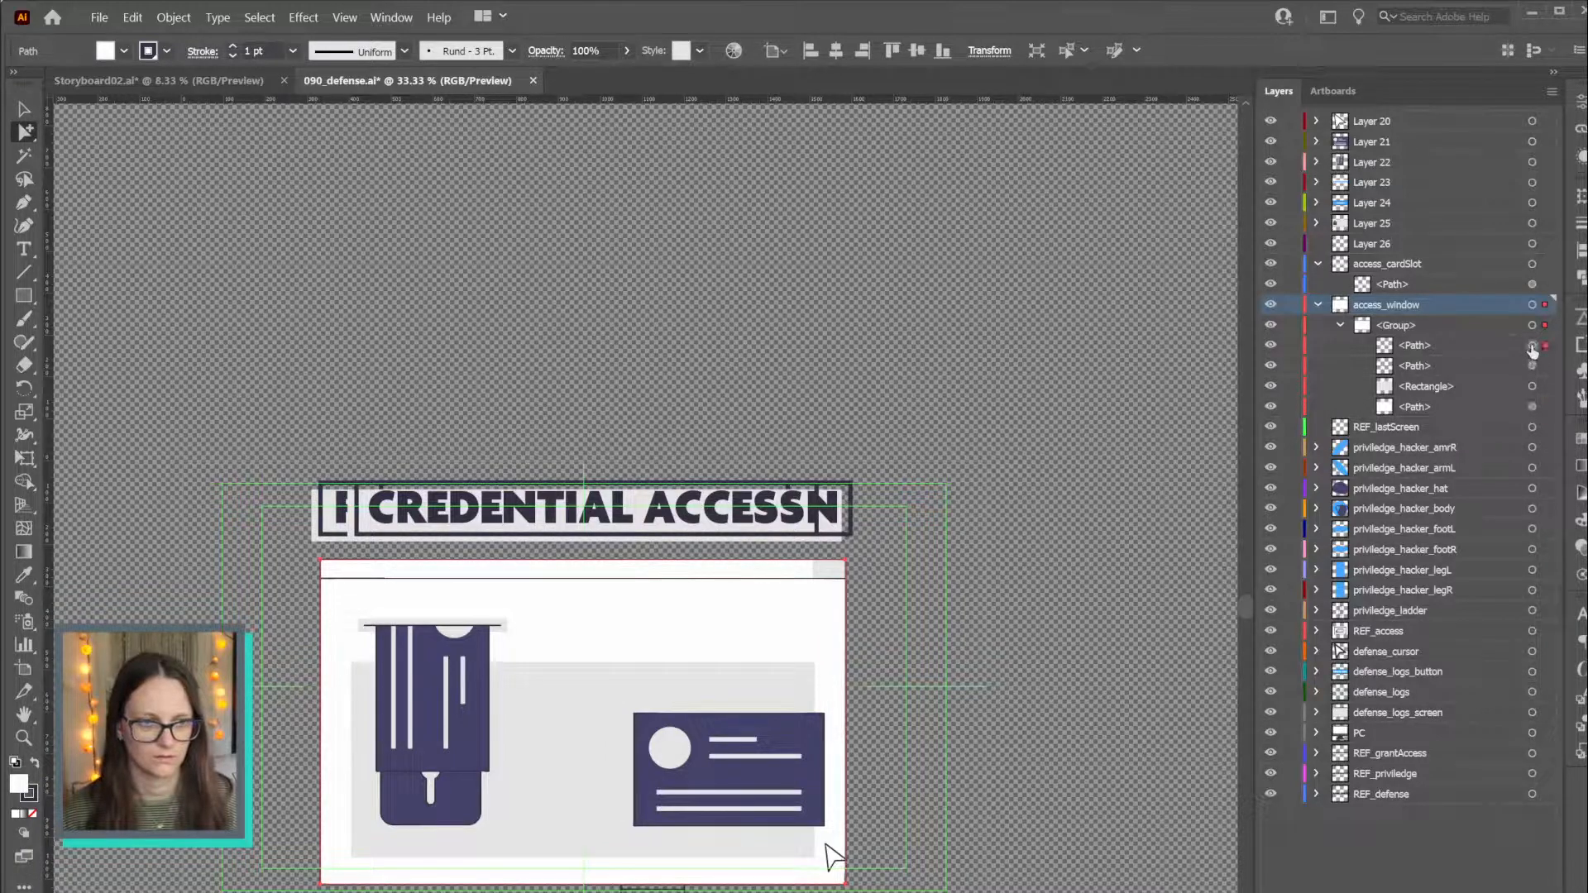
Delete the emptied Layer 26 and identify on the canvas the clip group in Layer 25
{"action": "left_click", "coordinate": [1318, 305]}
{"action": "left_click", "coordinate": [1381, 244]}
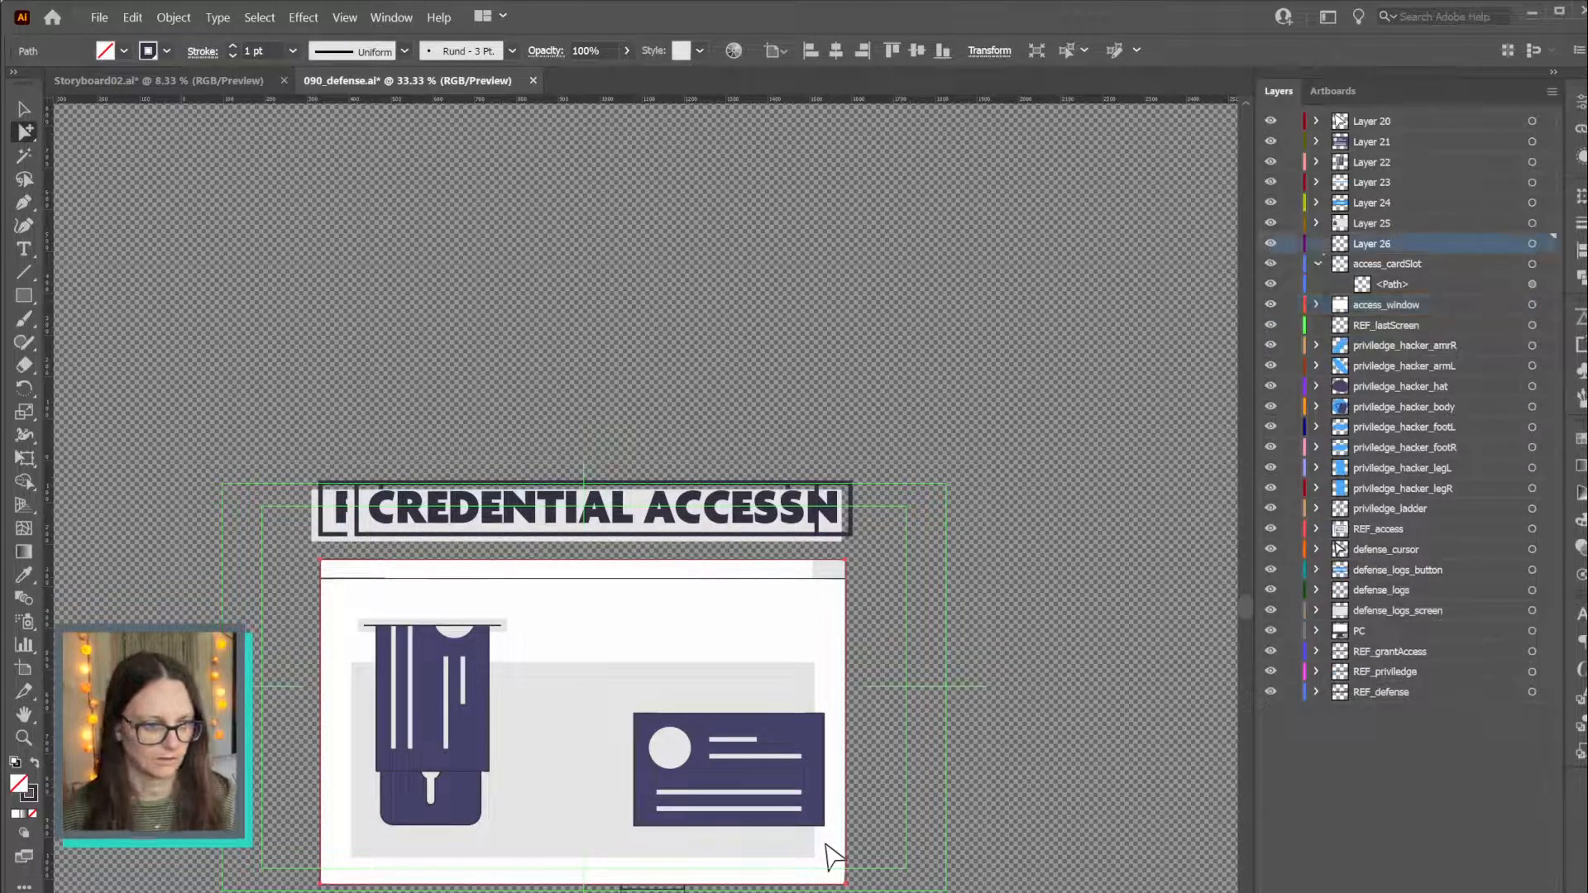
{"action": "left_click", "coordinate": [1547, 891]}
{"action": "left_click", "coordinate": [1318, 224]}
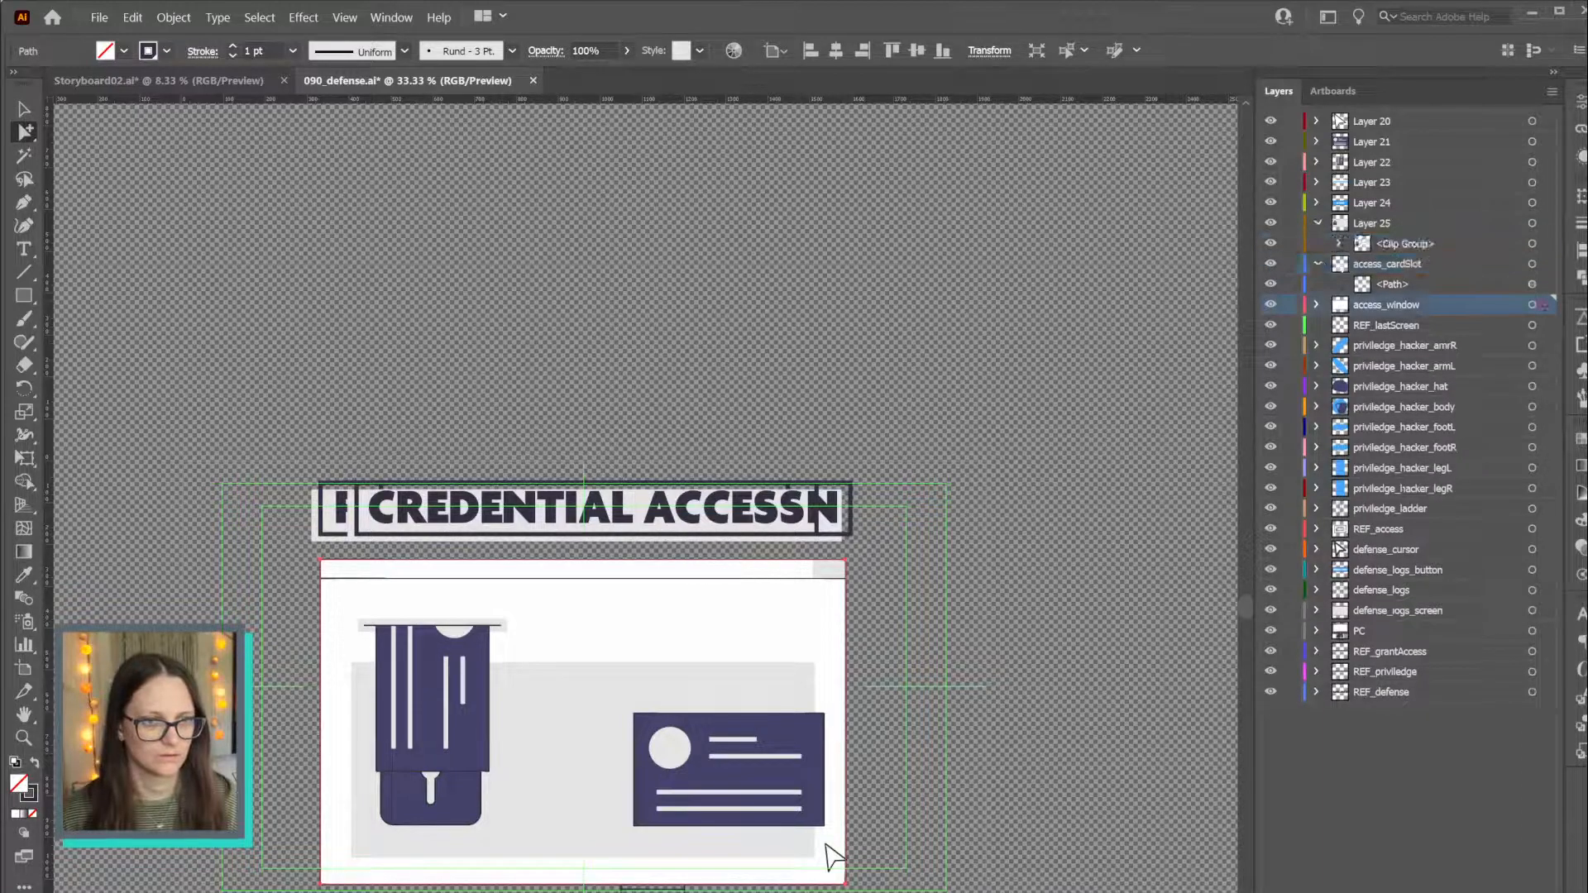
{"action": "left_click", "coordinate": [1341, 244]}
{"action": "left_click", "coordinate": [1532, 244]}
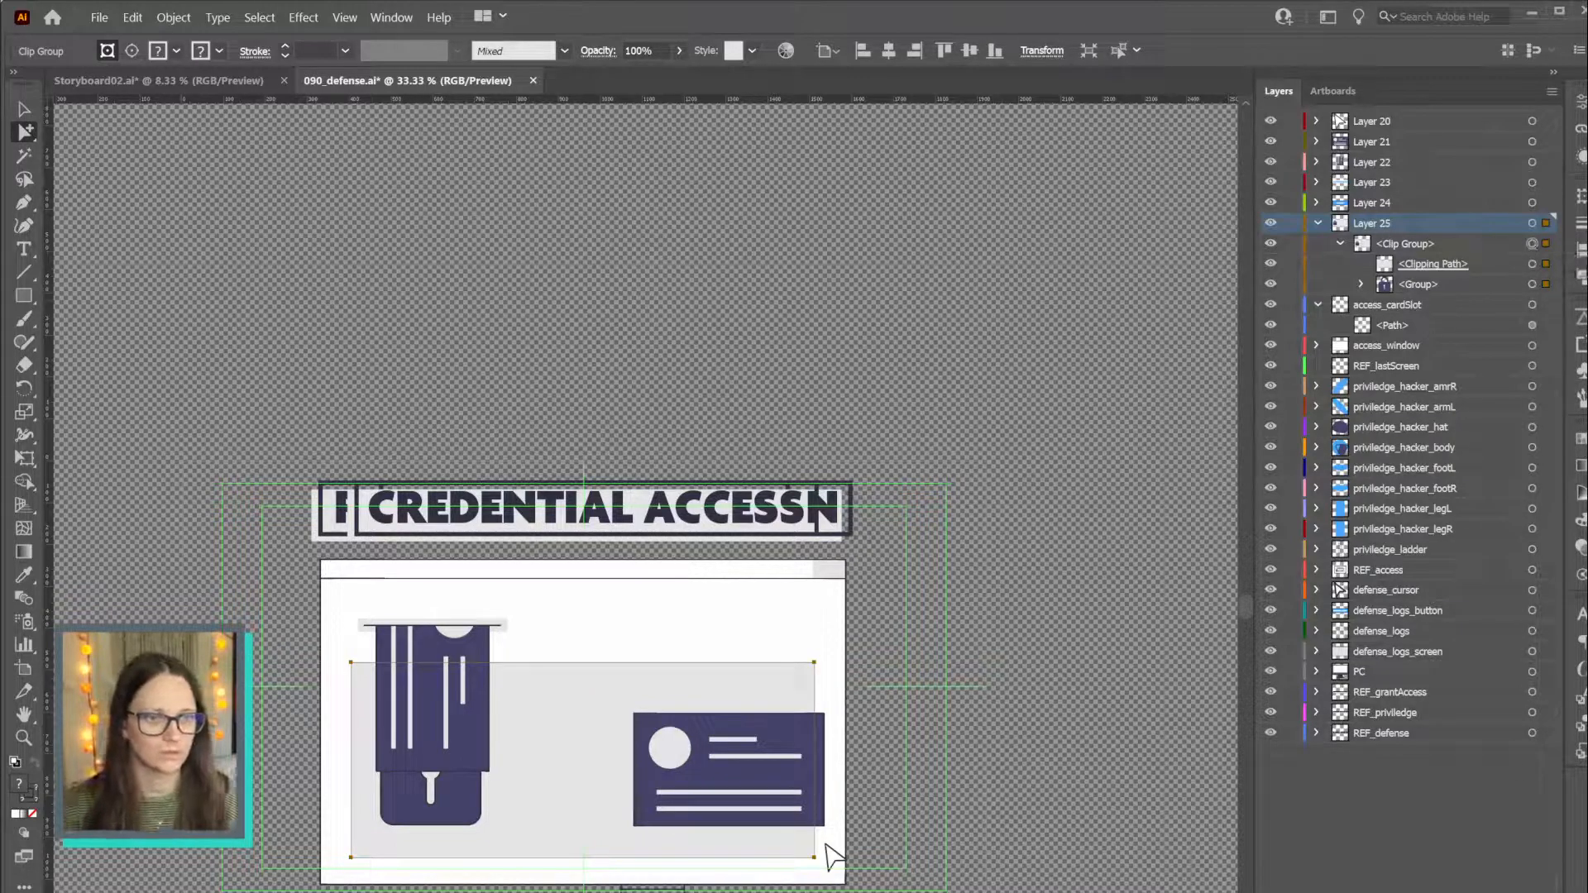
Add a new layer named access_mask directly above Layer 25
{"action": "key", "text": "ctrl+l"}
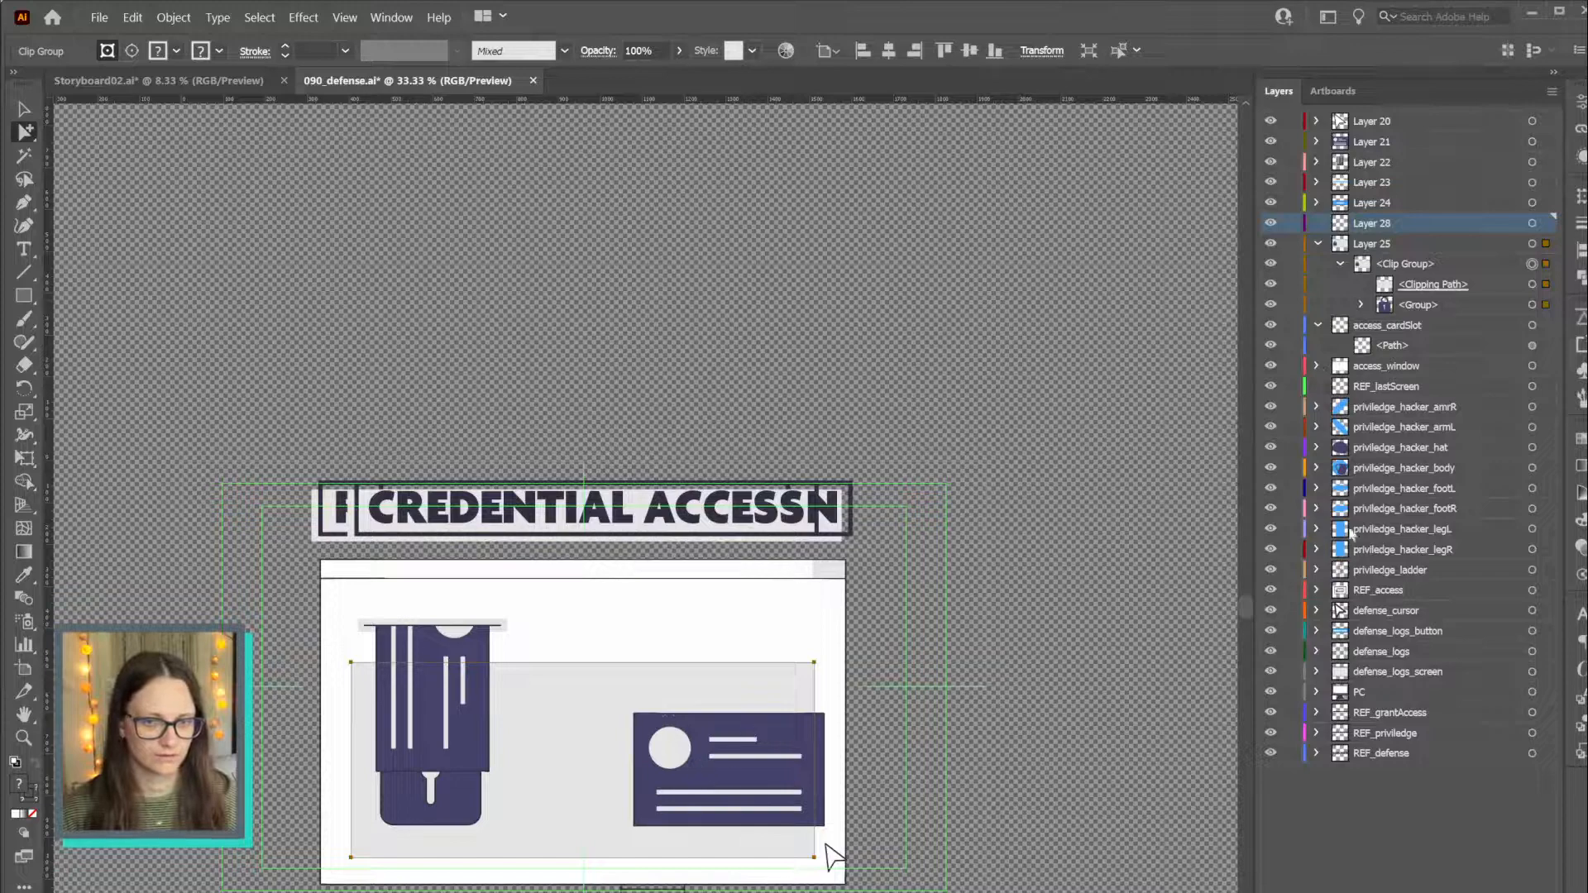
{"action": "double_click", "coordinate": [1387, 221]}
{"action": "type", "text": "access_m"}
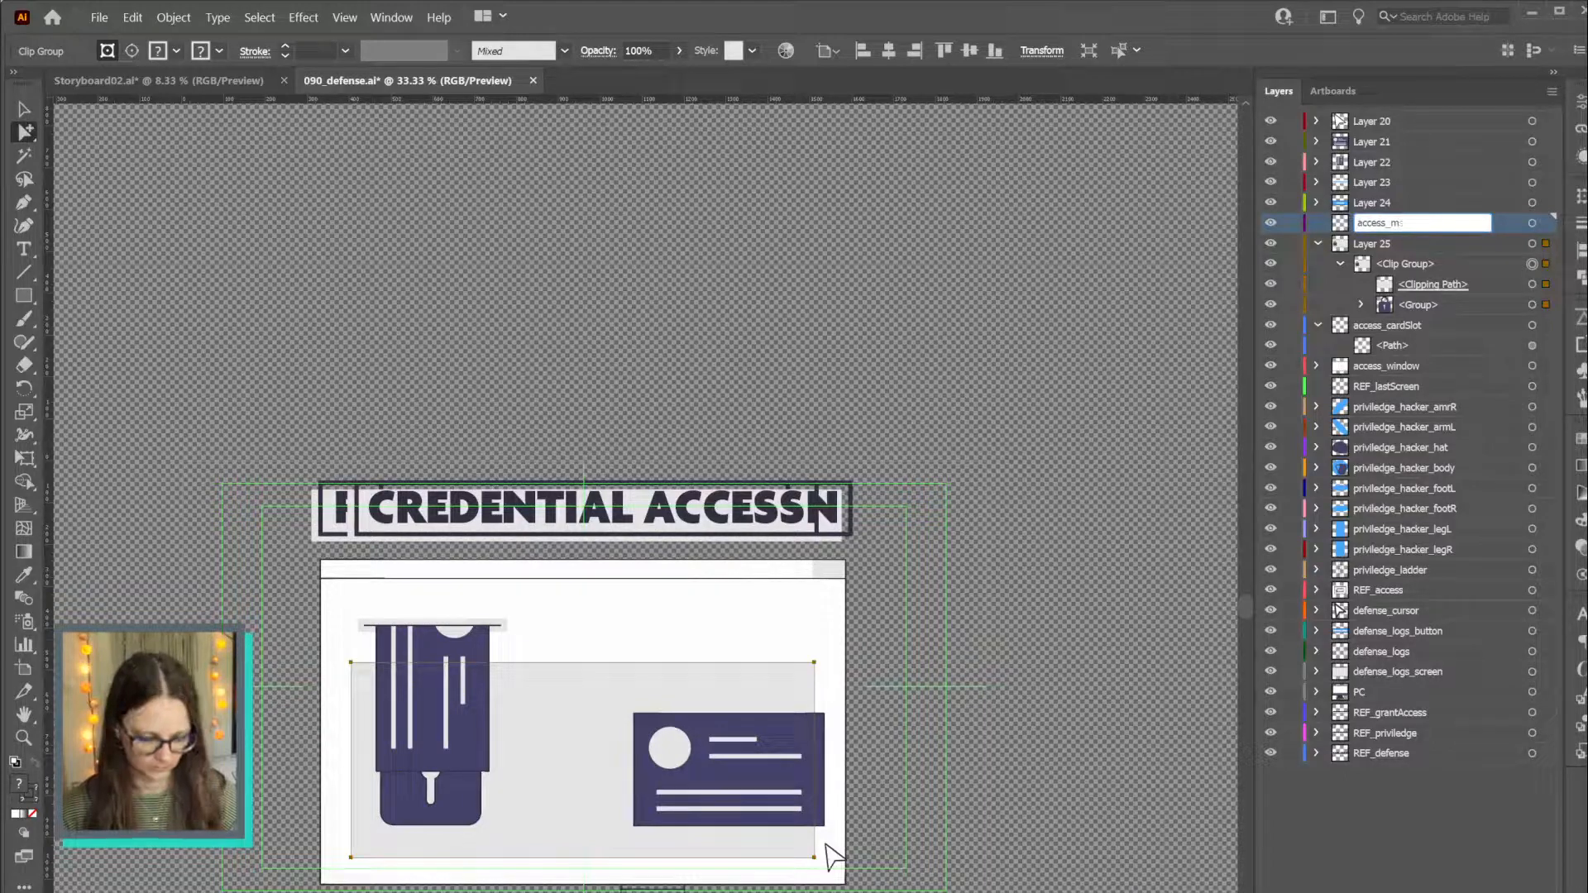
{"action": "type", "text": "ask"}
{"action": "key", "text": "Return"}
Copy the large white window path from access_window into access_mask and remove the copy's stroke
{"action": "left_click", "coordinate": [1471, 346]}
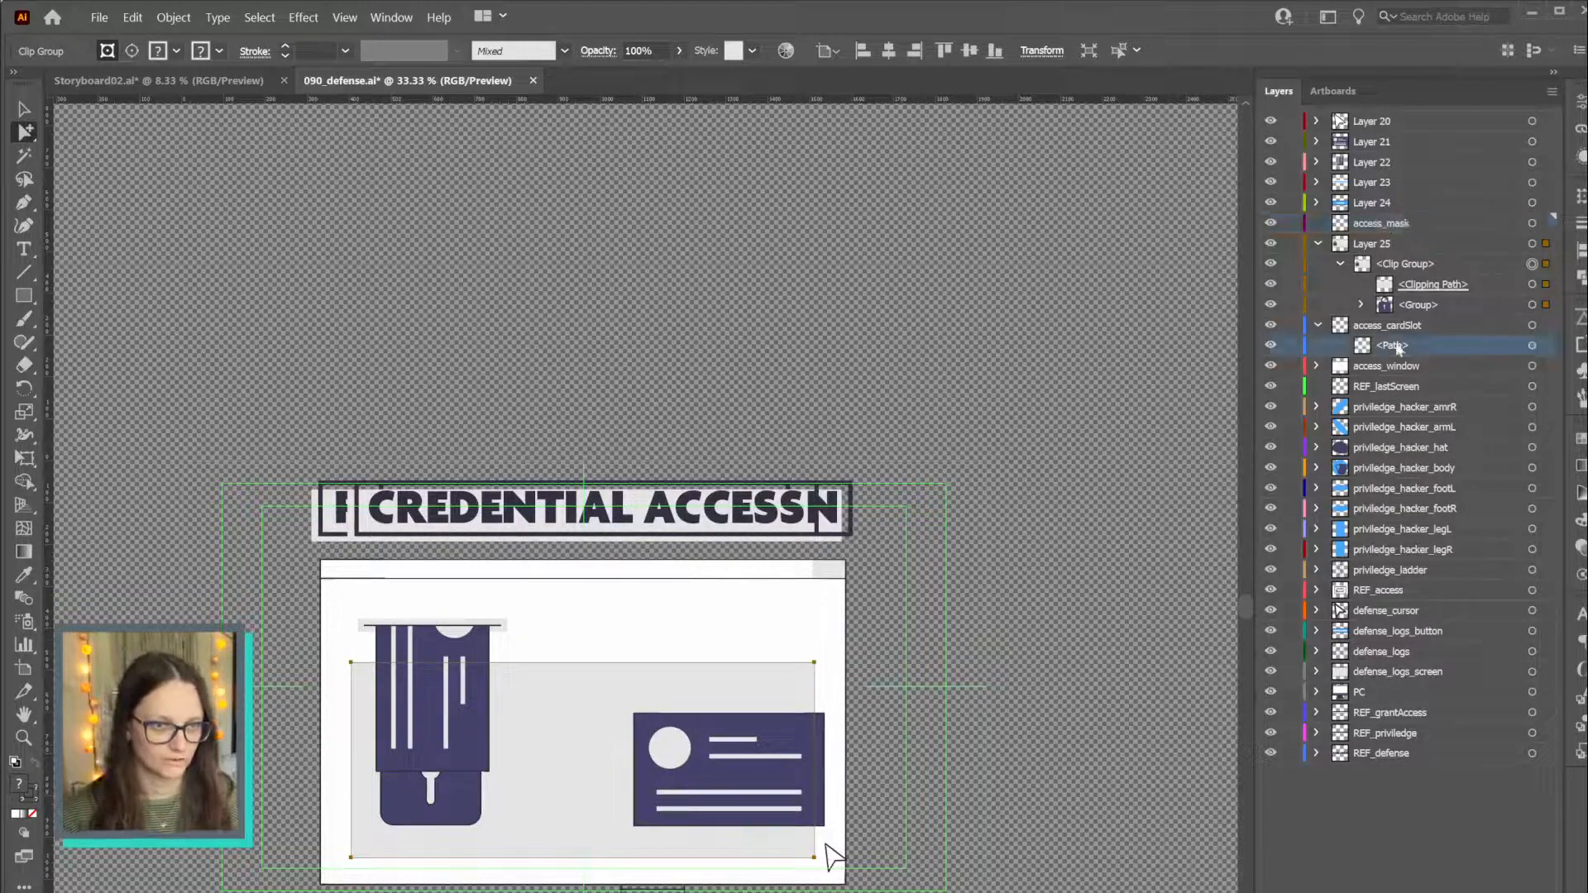
{"action": "left_click", "coordinate": [1318, 365]}
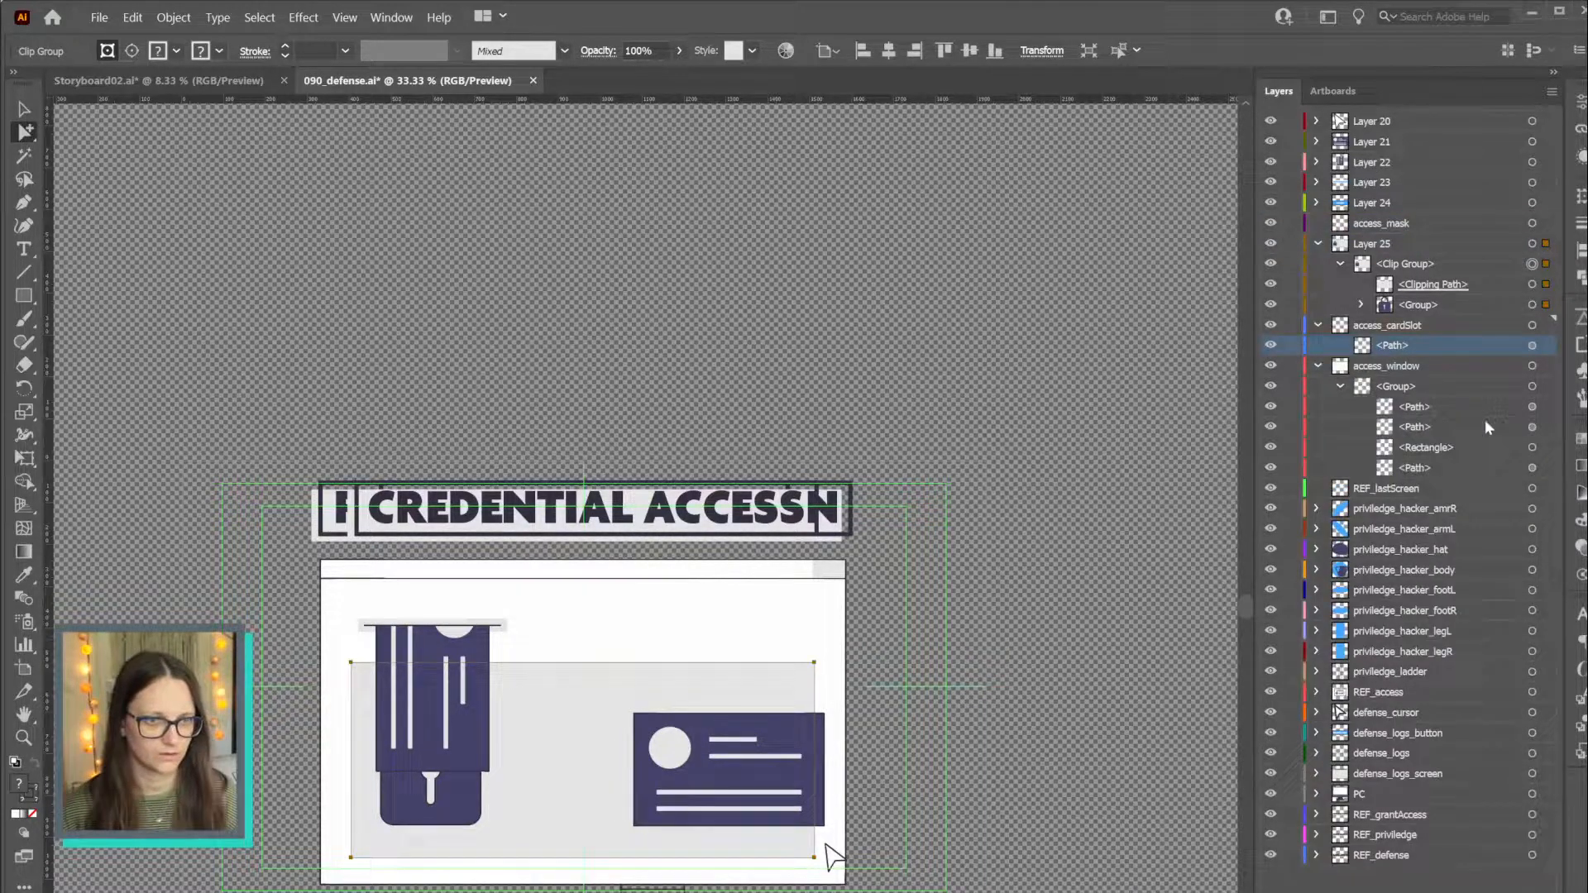
{"action": "left_click", "coordinate": [1532, 469]}
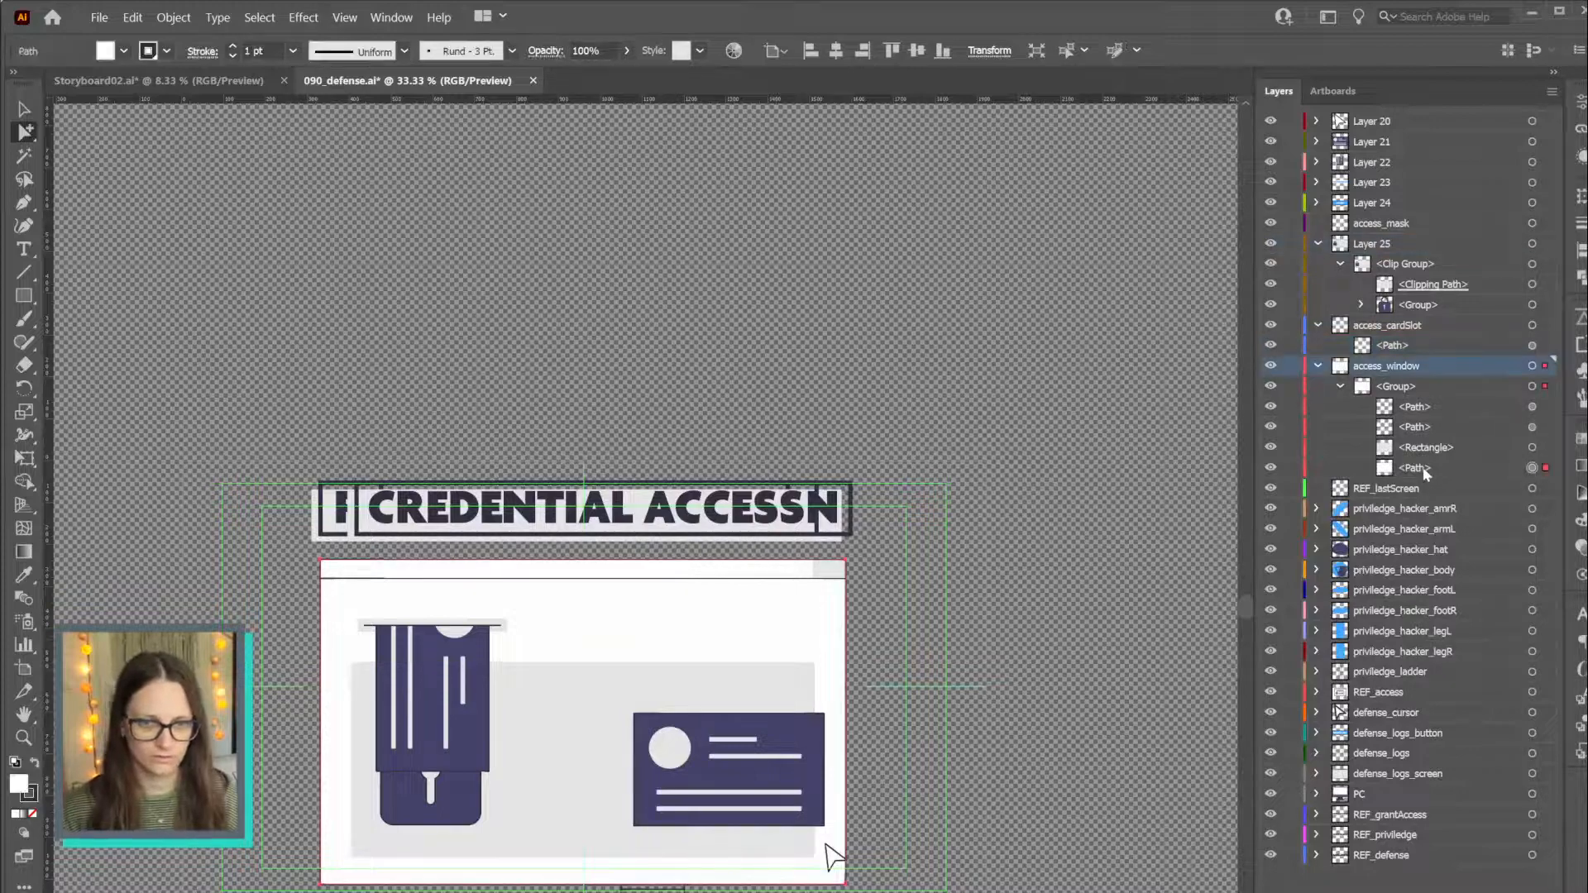
{"action": "left_click_drag", "start_coordinate": [1420, 473], "coordinate": [1392, 229]}
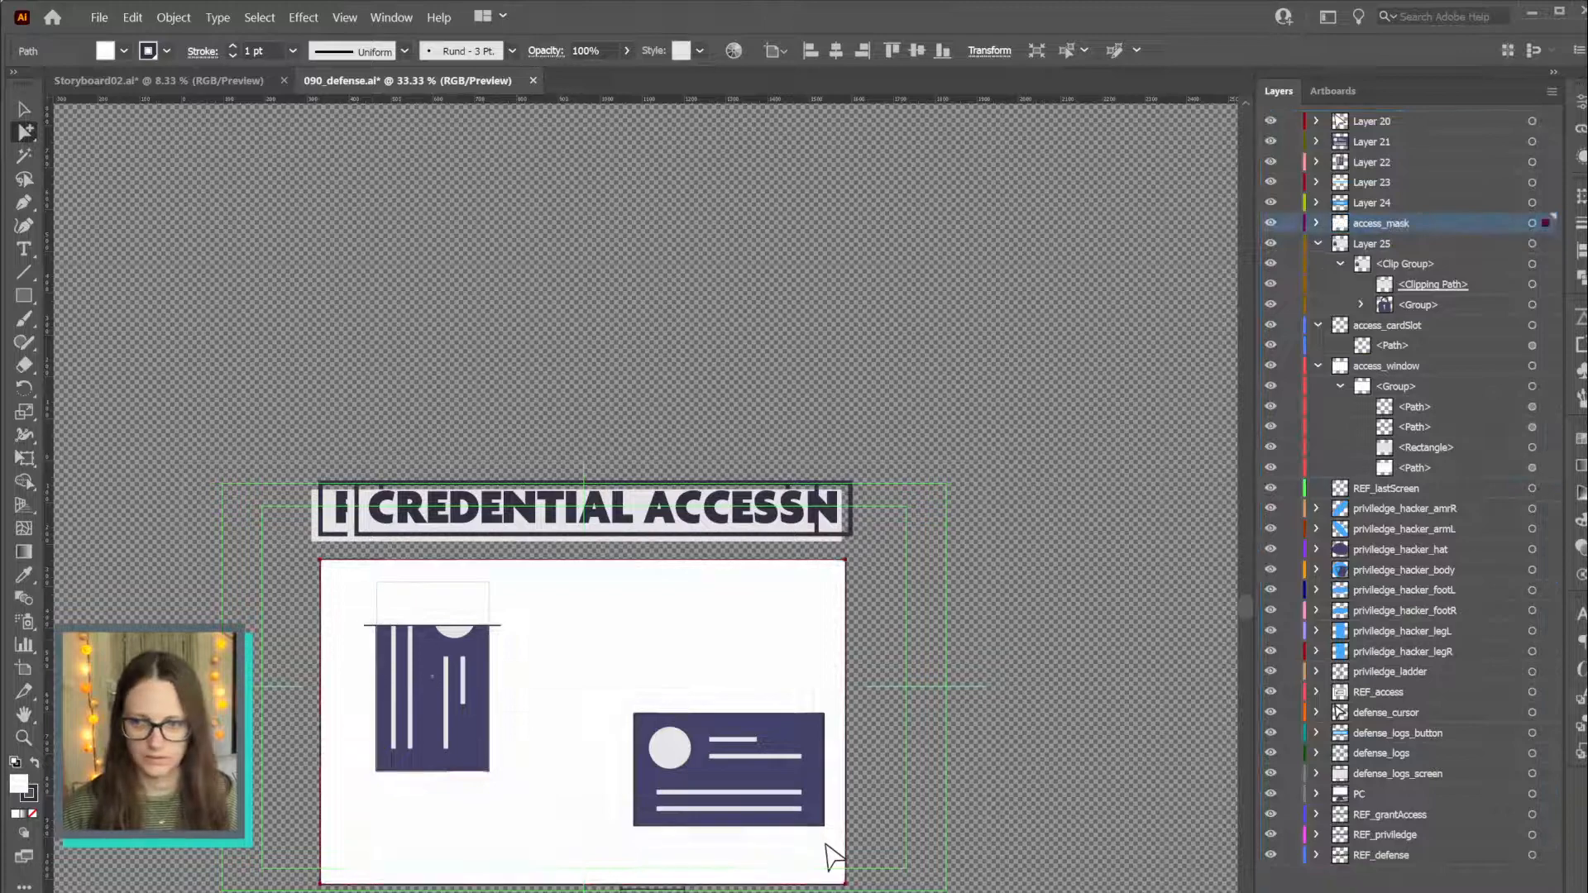
{"action": "left_click", "coordinate": [33, 815]}
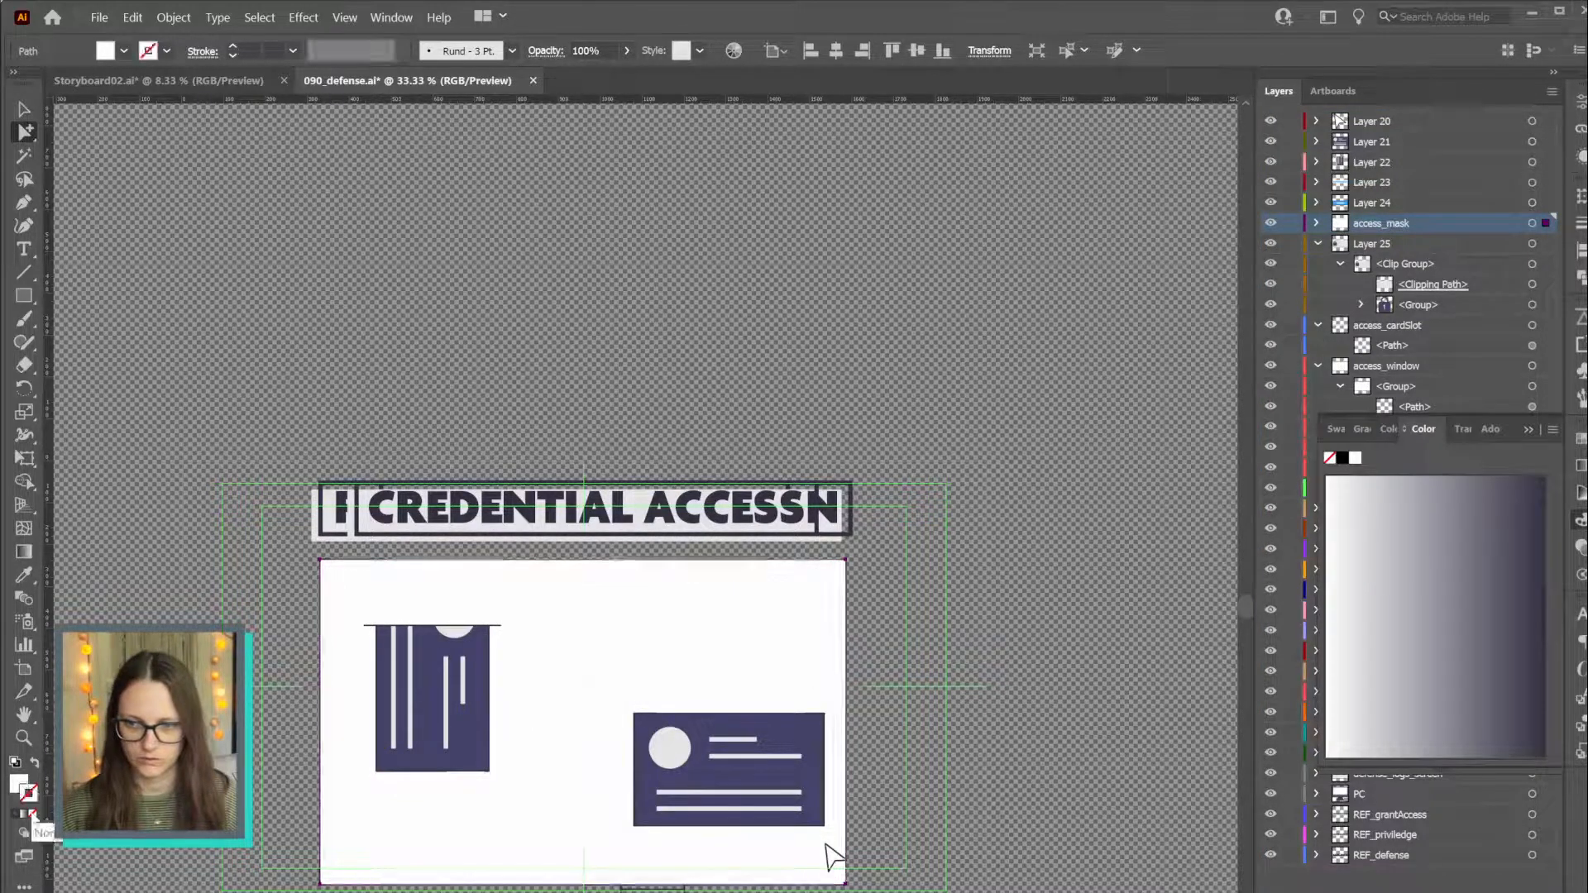
{"action": "left_click", "coordinate": [20, 786]}
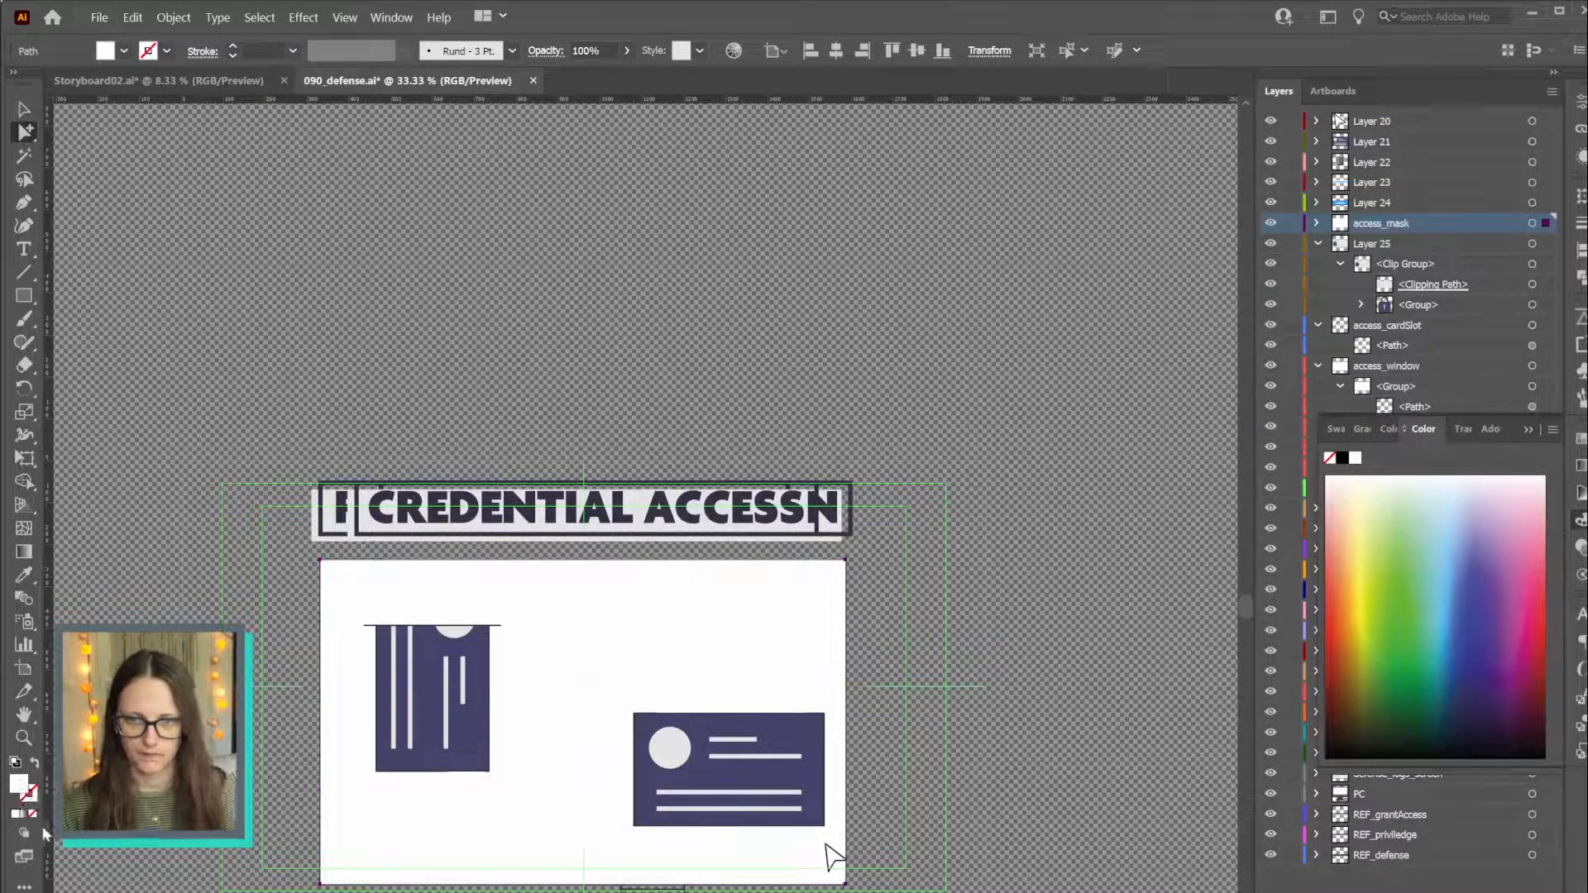
{"action": "left_click", "coordinate": [1529, 431]}
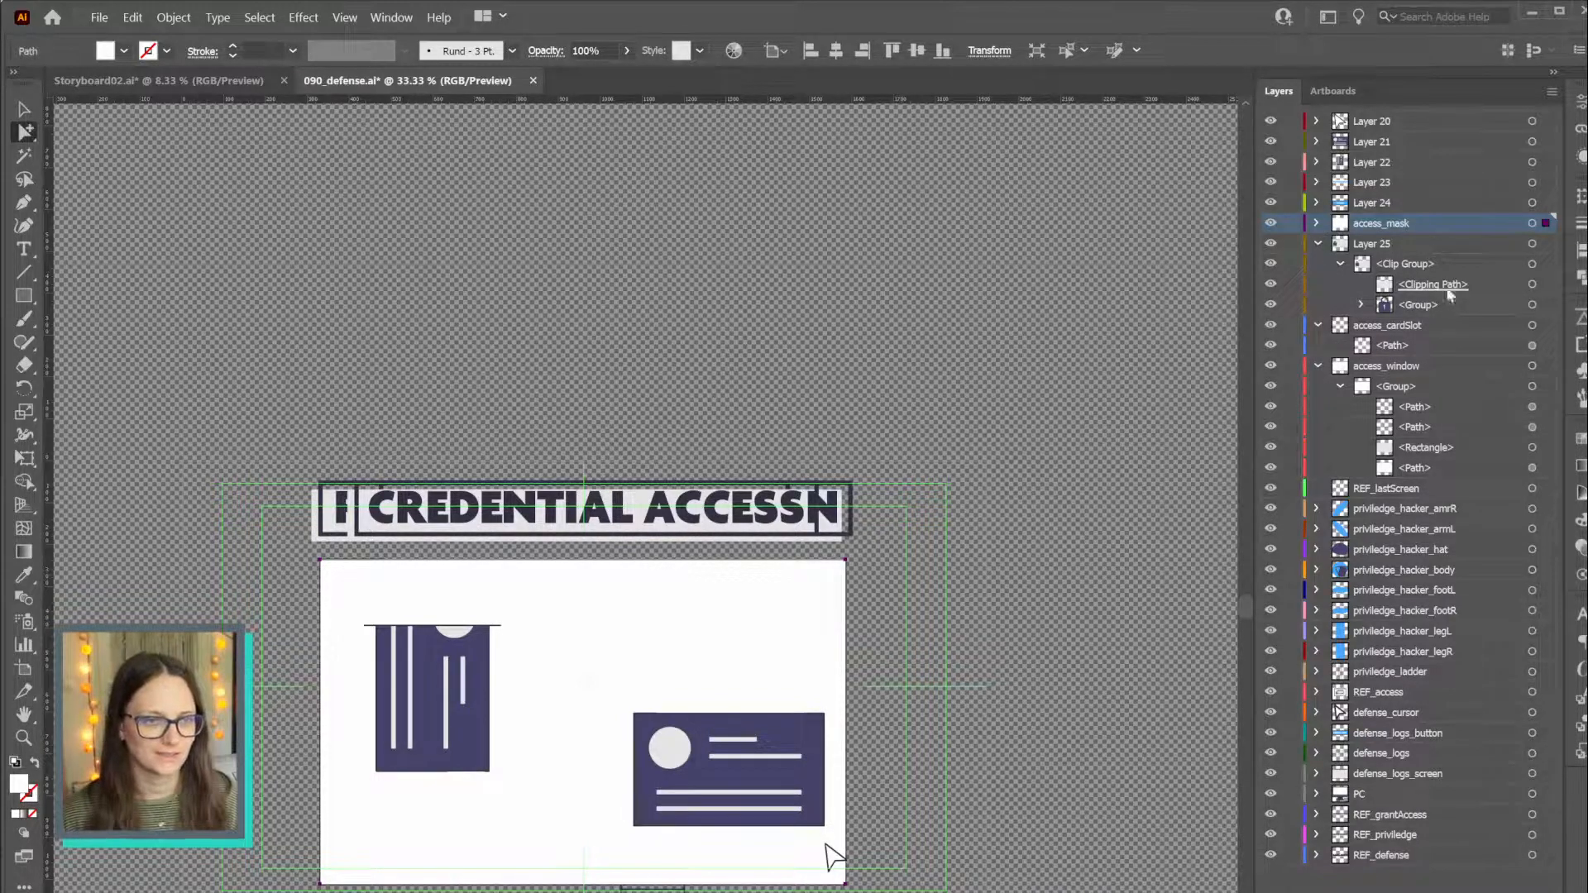
Hide the access_mask layer and check which artwork the clipping path and group in Layer 25 hold
{"action": "left_click", "coordinate": [1532, 284]}
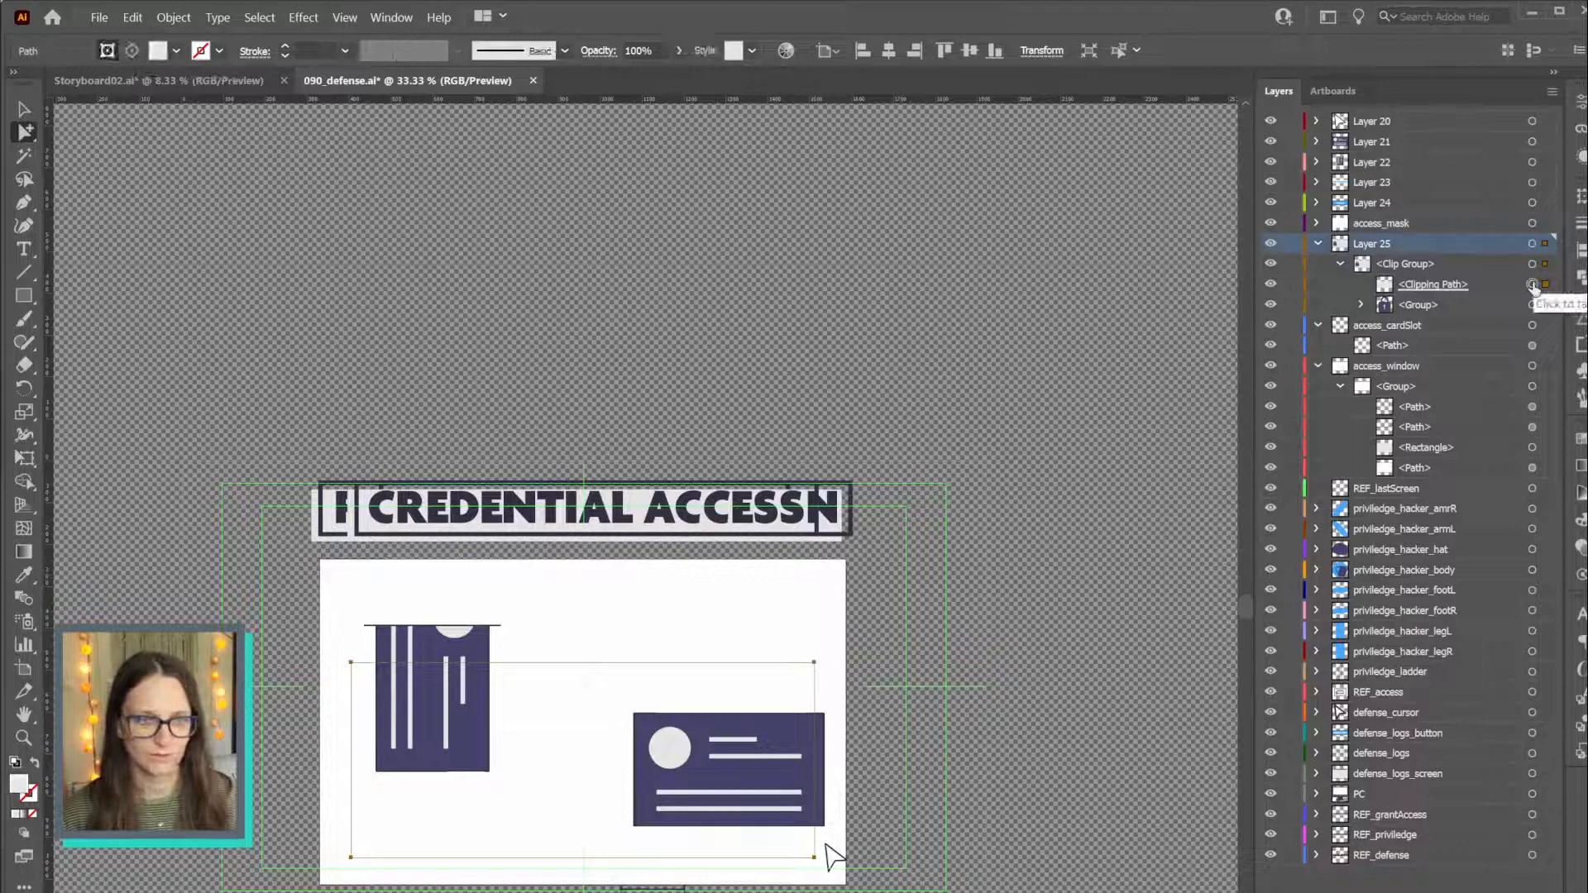
{"action": "left_click", "coordinate": [1271, 225]}
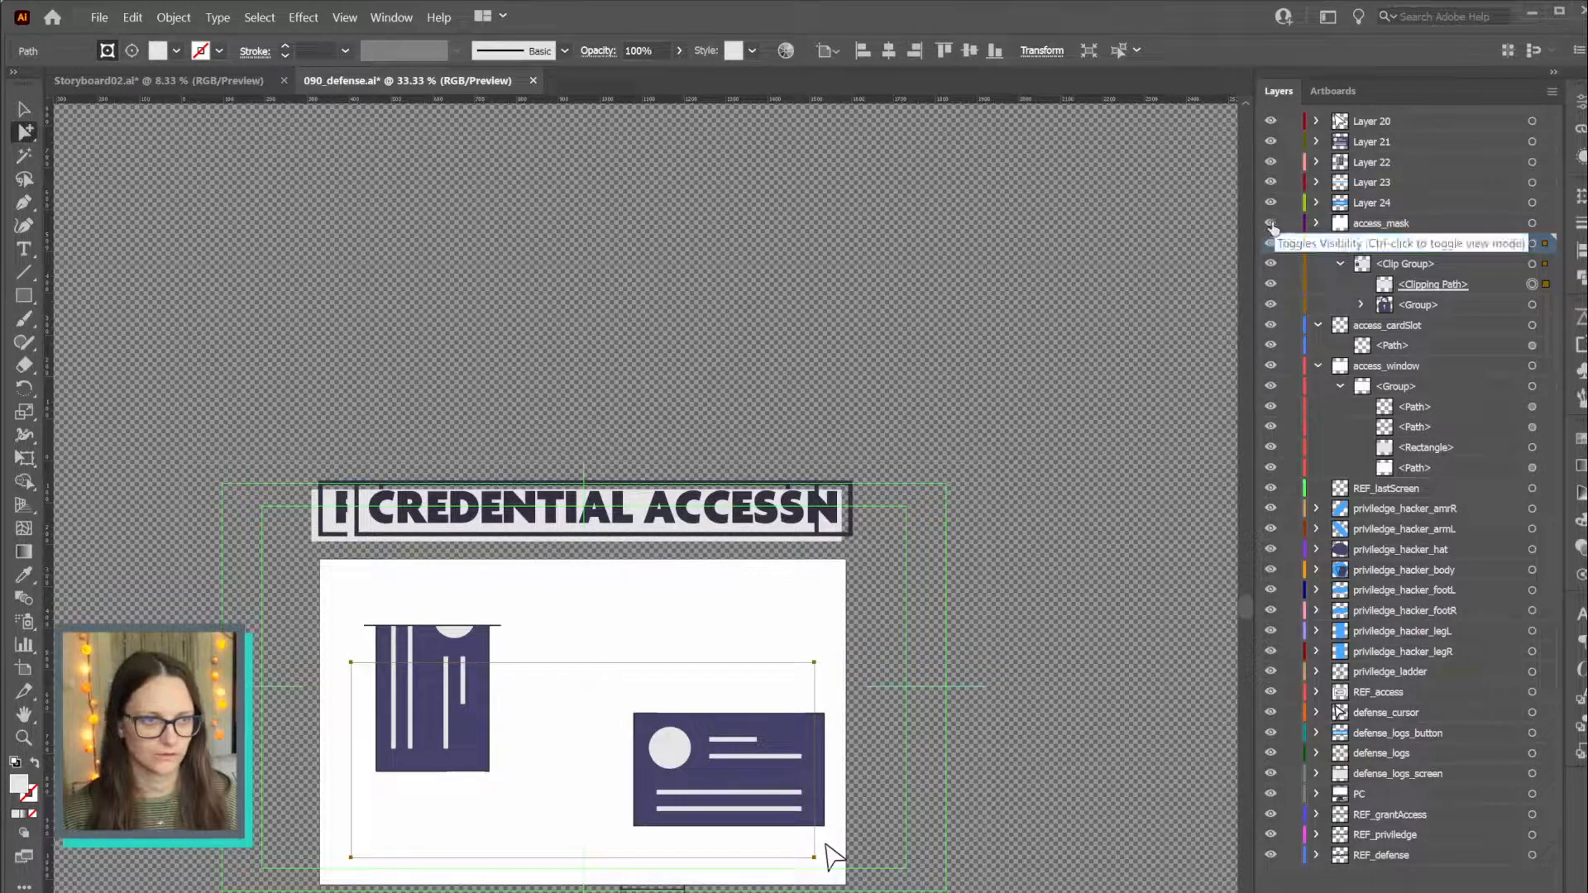
{"action": "left_click", "coordinate": [1533, 305]}
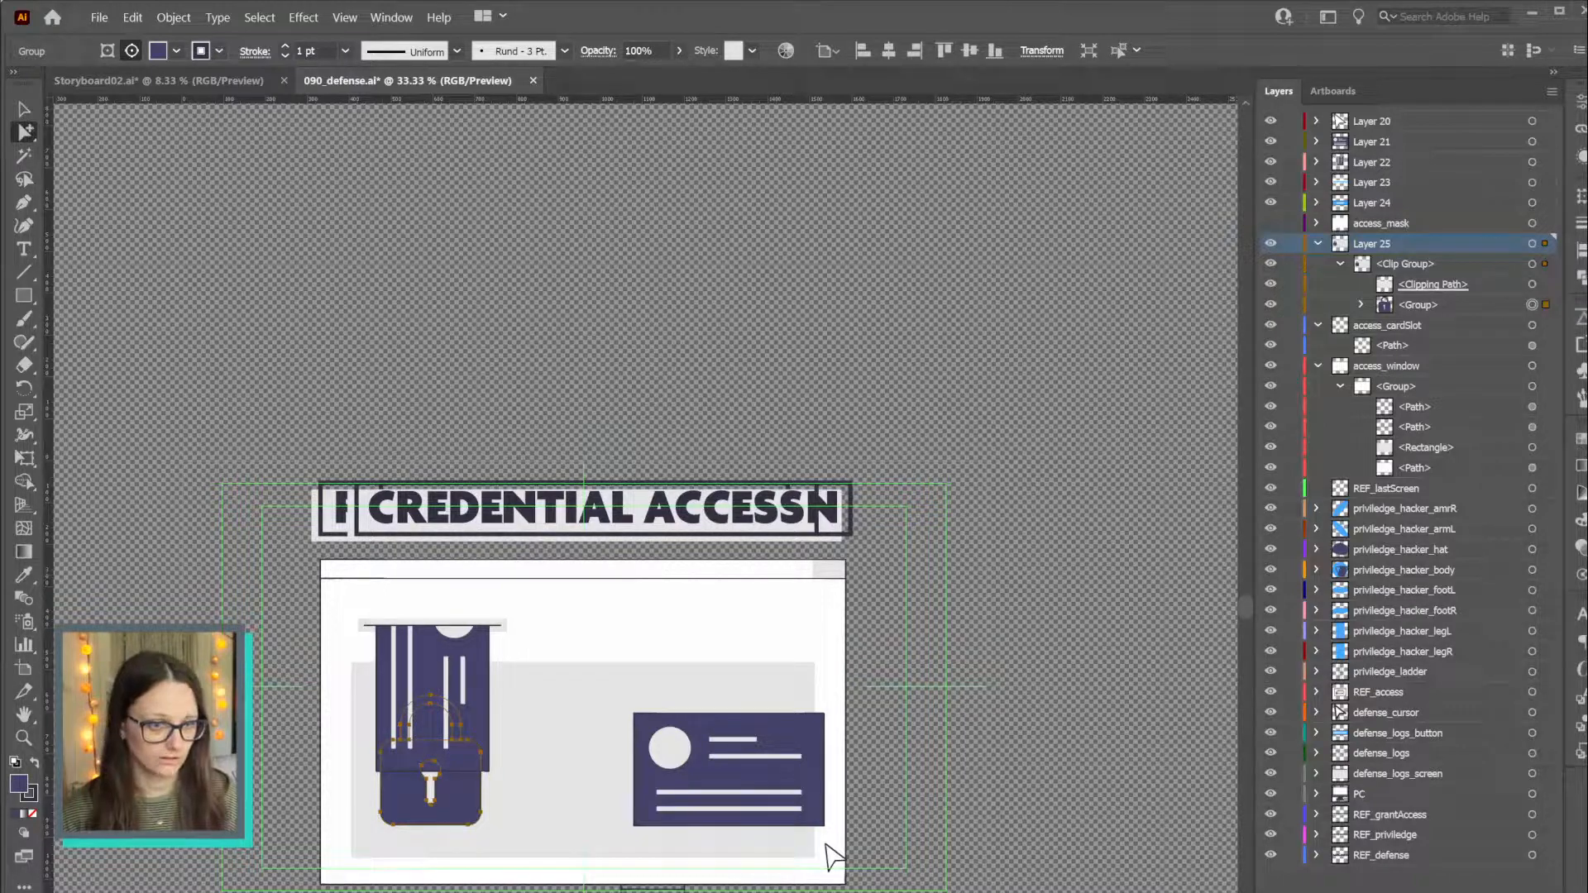
Add a new layer above Layer 25 and move the lock's shackle path out of the clip group into it
{"action": "key", "text": "ctrl+l"}
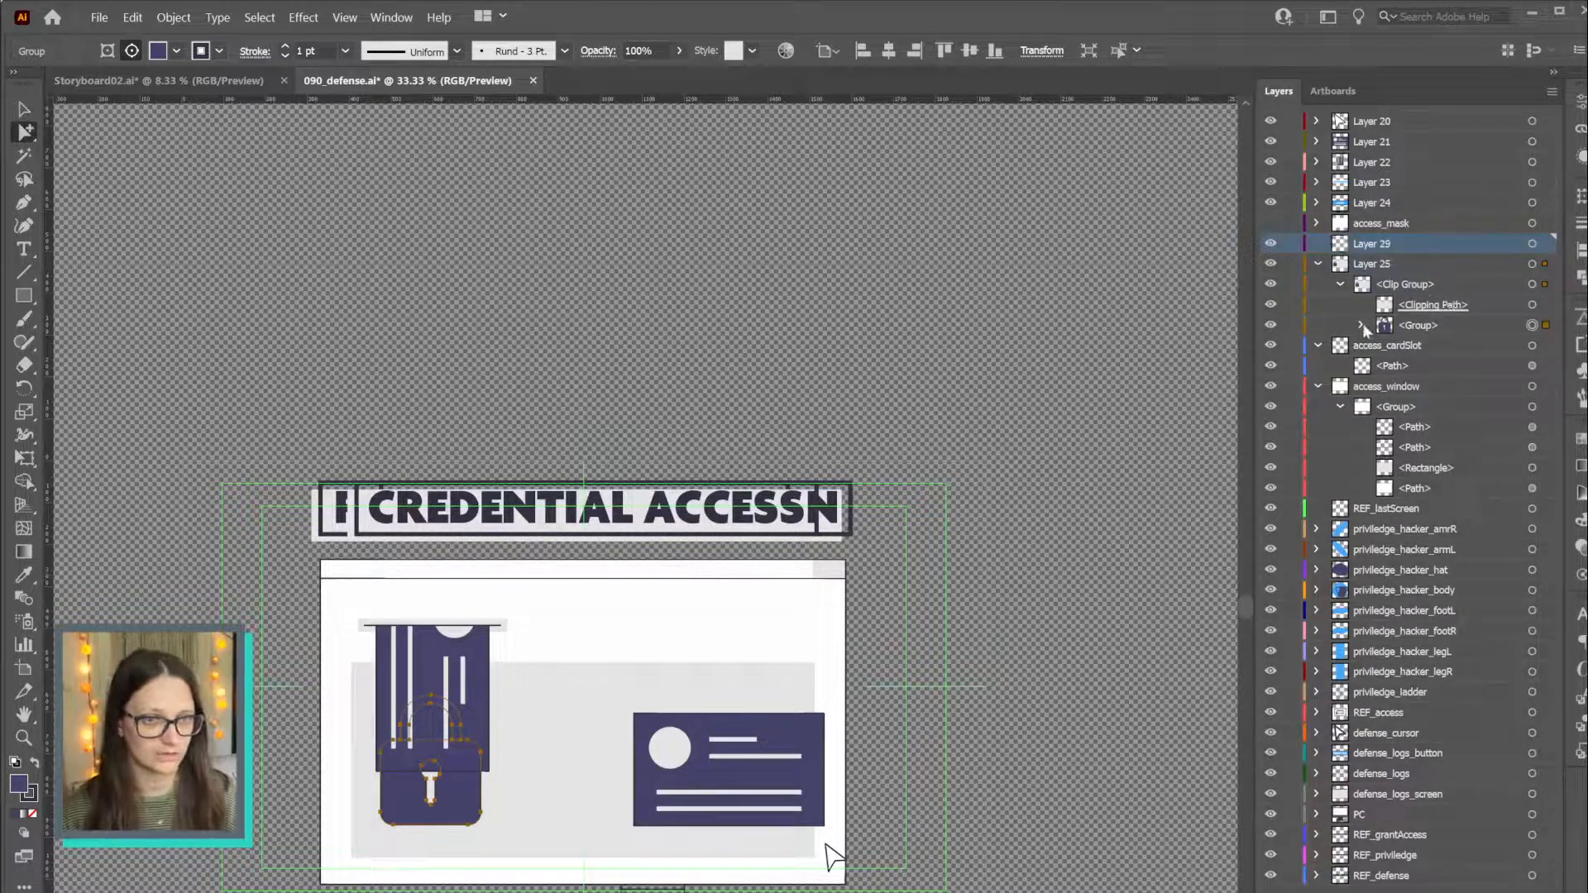
{"action": "left_click", "coordinate": [1361, 325]}
{"action": "left_click", "coordinate": [1532, 345]}
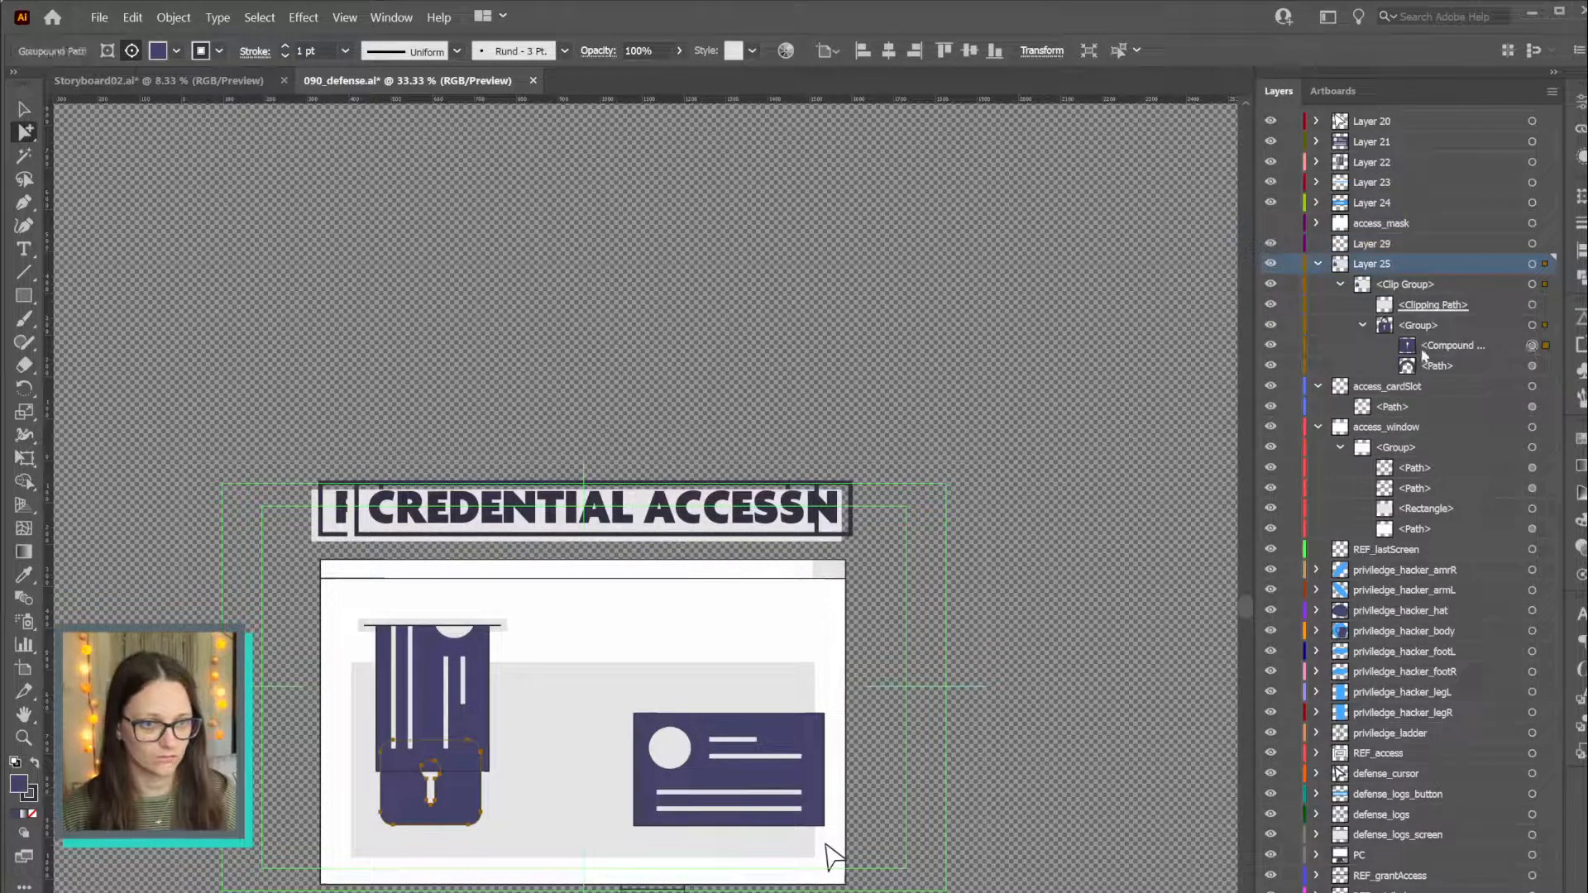
{"action": "left_click", "coordinate": [1533, 367]}
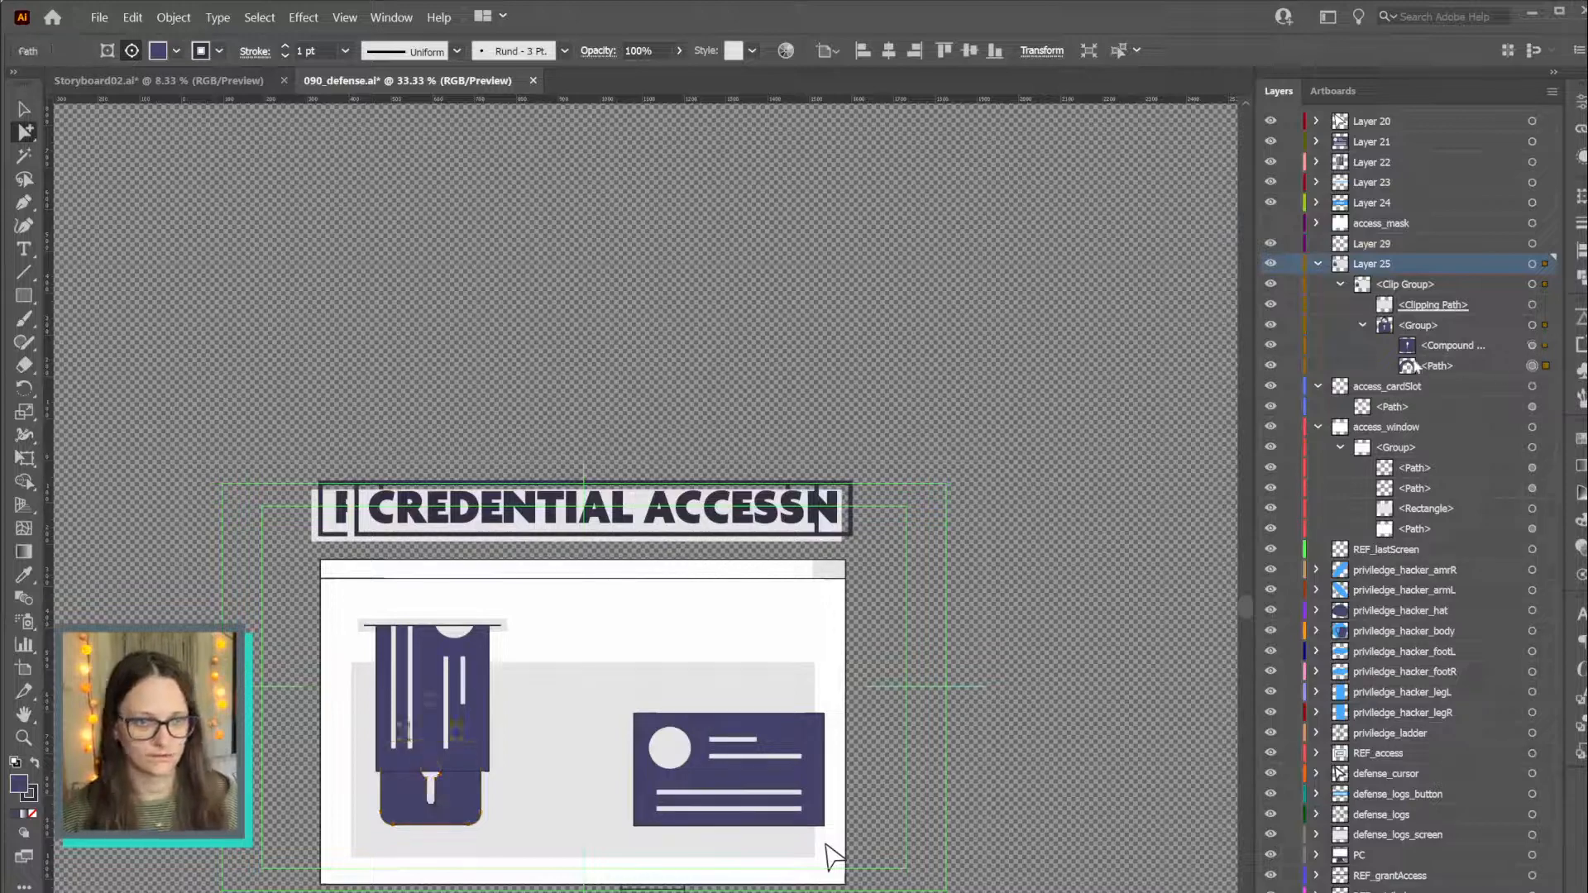
{"action": "left_click_drag", "start_coordinate": [1416, 366], "coordinate": [1380, 244]}
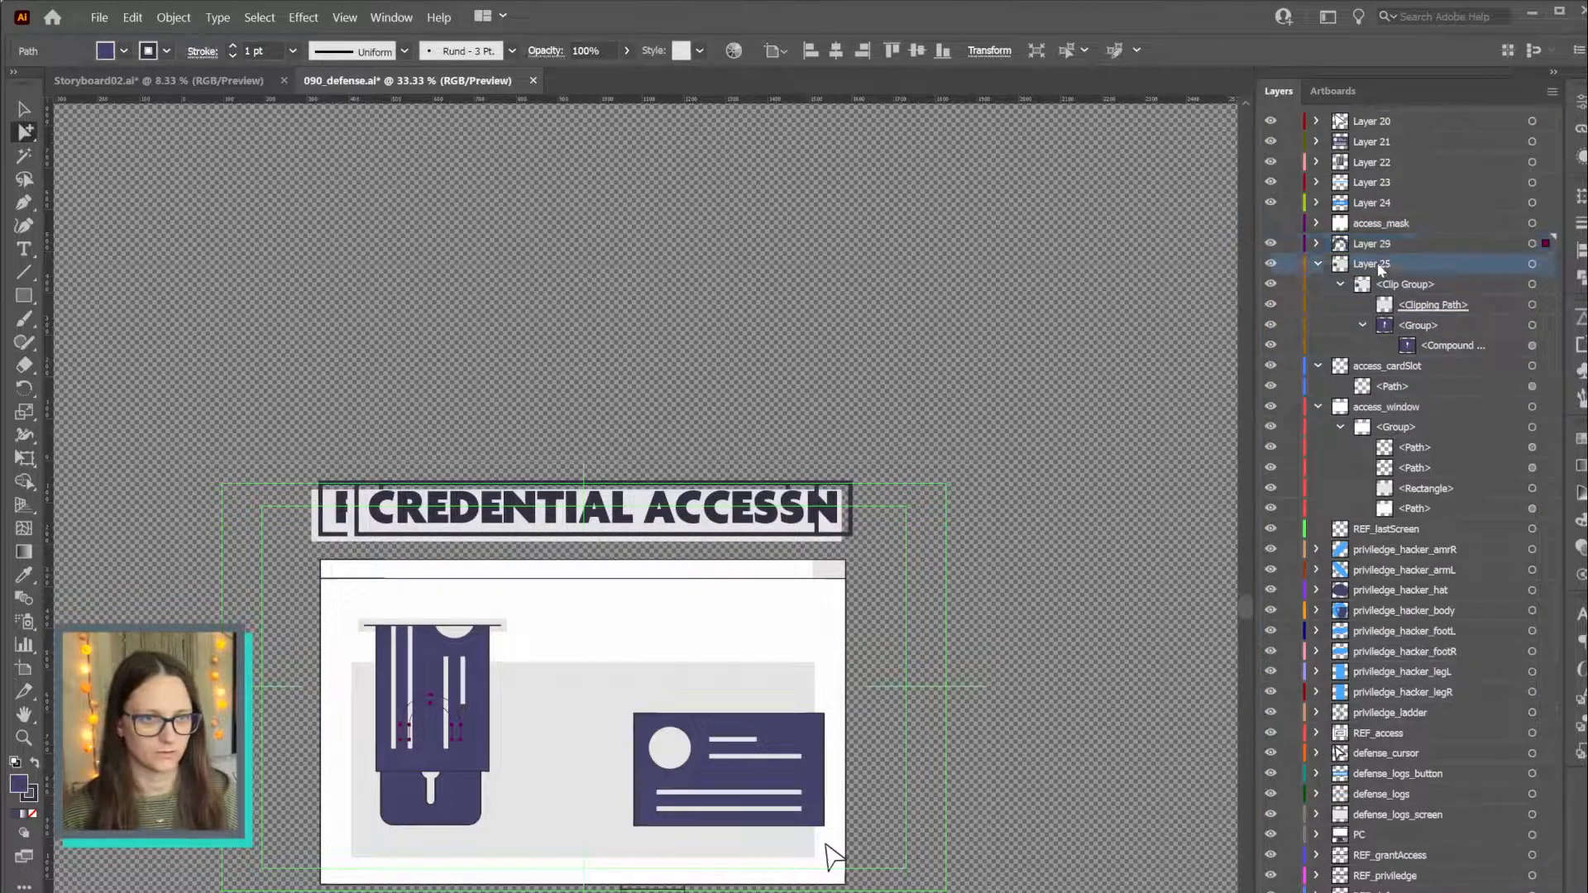
Rename Layer 25 as access_lock and give the shackle's layer above it the prefix access_
{"action": "double_click", "coordinate": [1375, 263]}
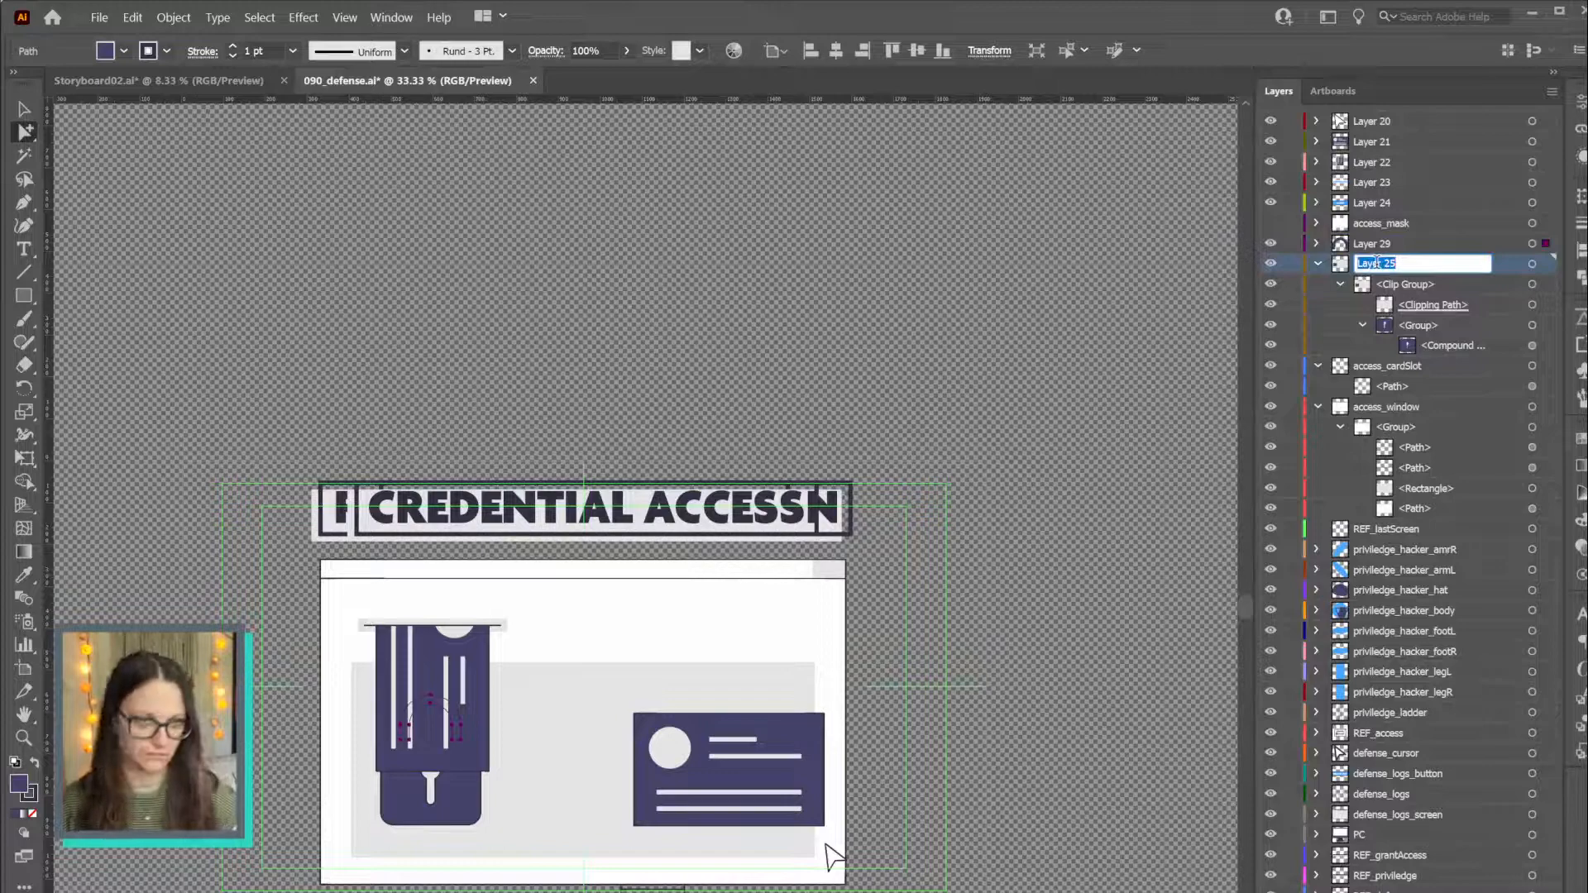
{"action": "type", "text": "acces_lock"}
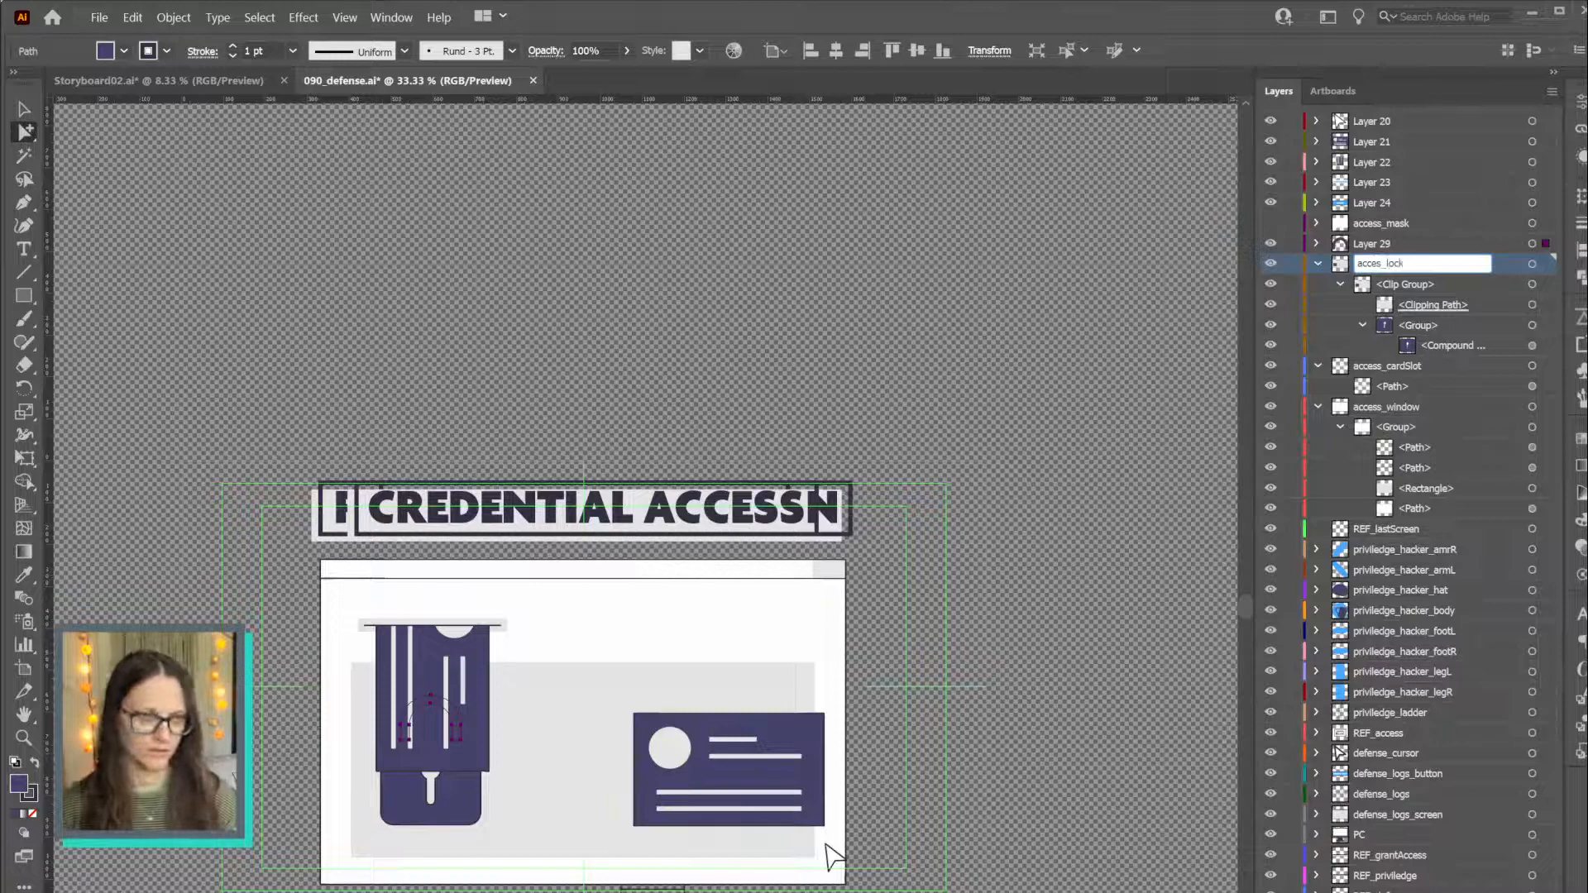
{"action": "key", "text": "Return"}
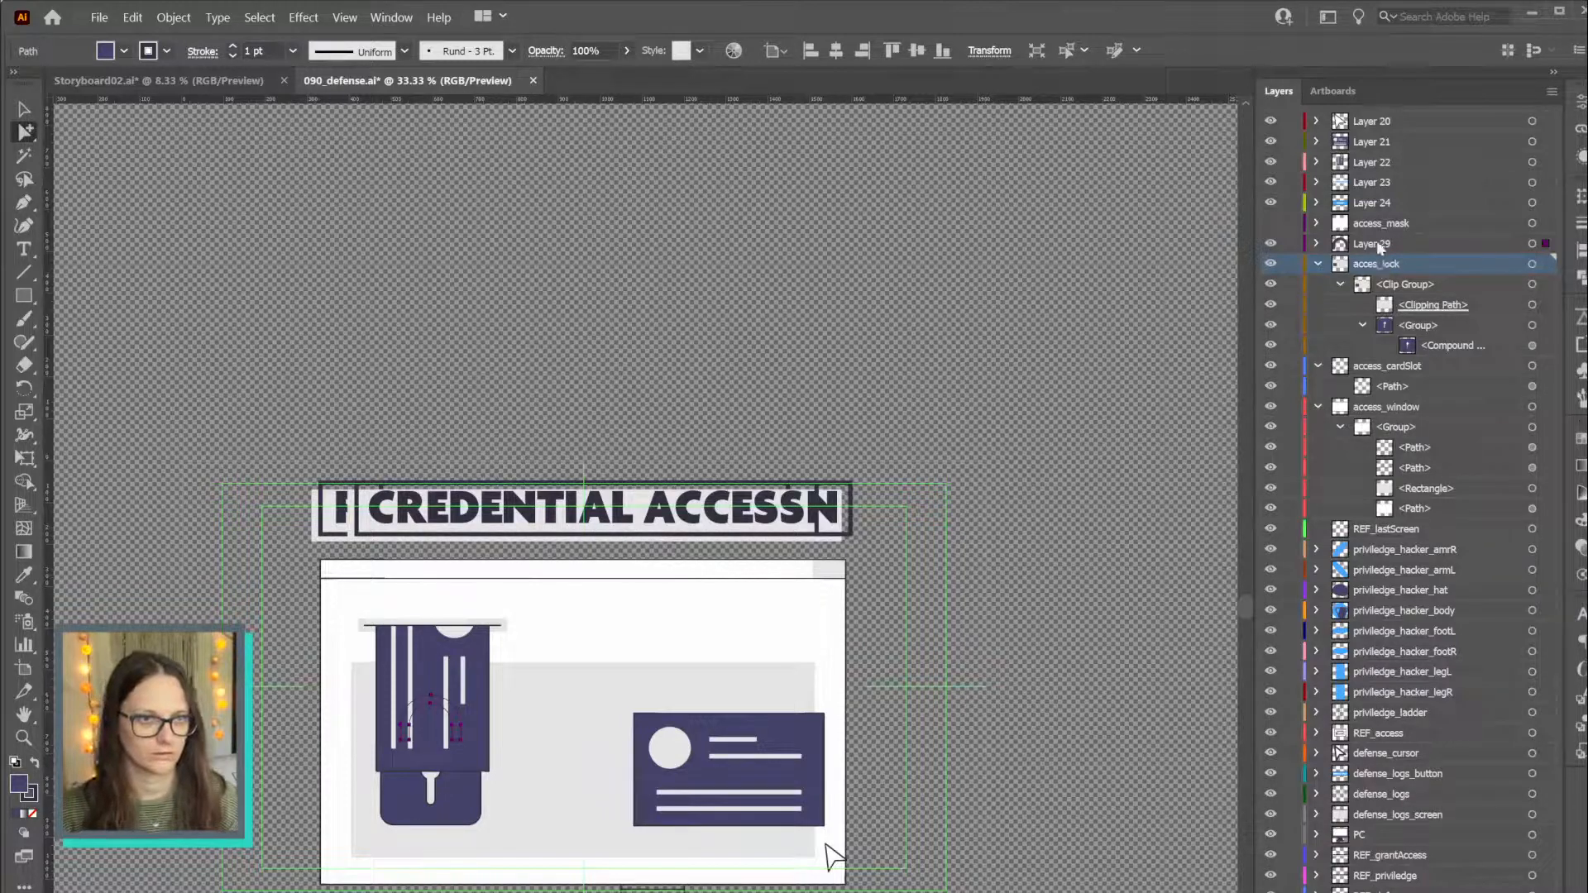
{"action": "double_click", "coordinate": [1379, 245]}
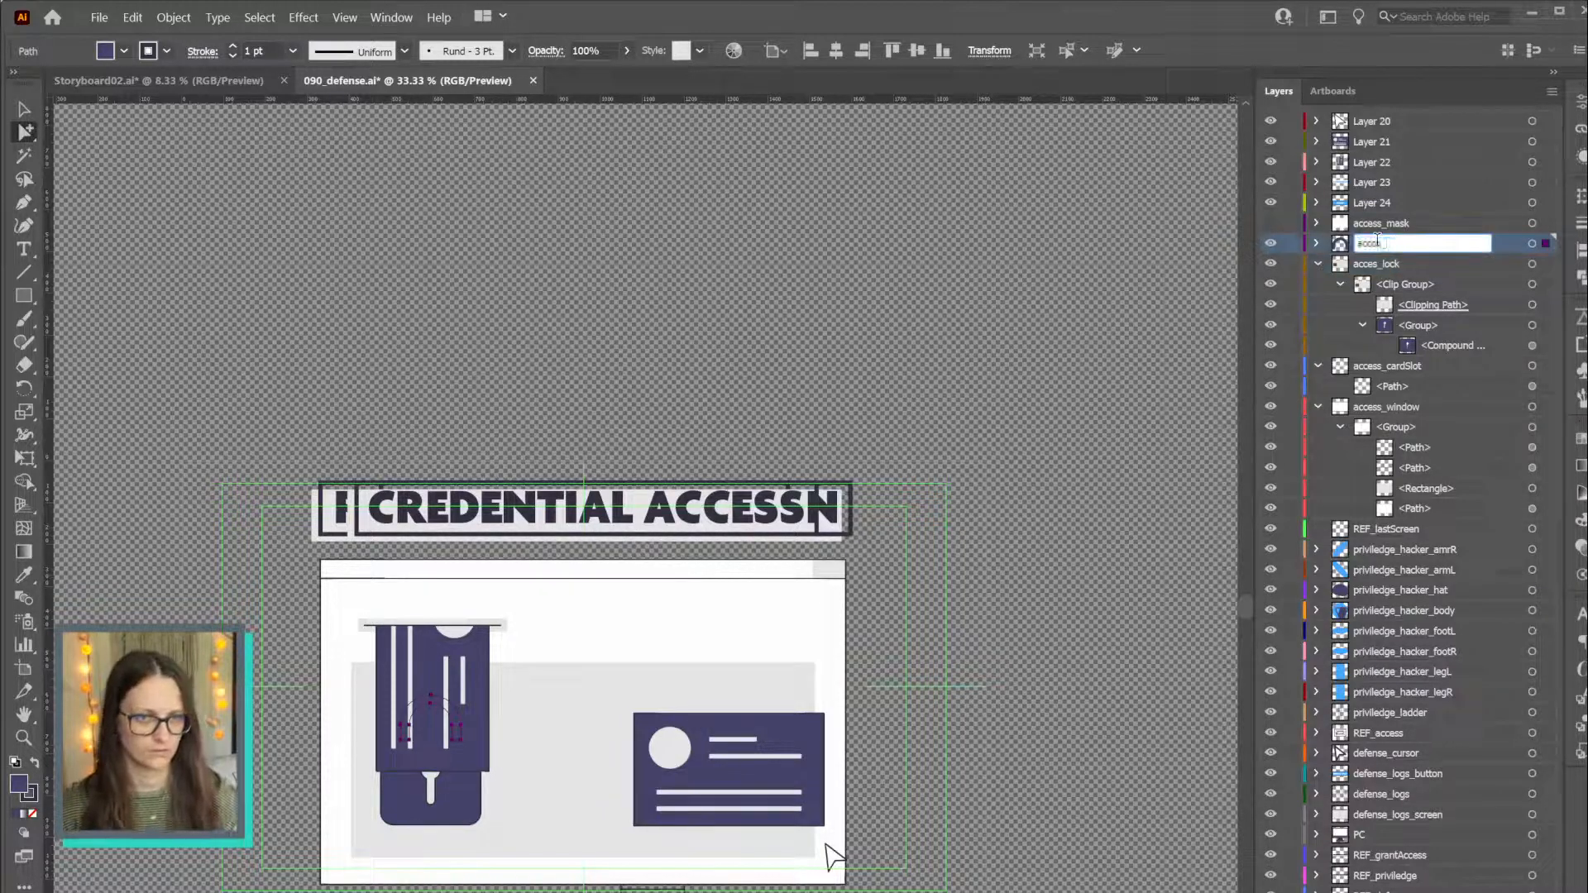
{"action": "type", "text": "_"}
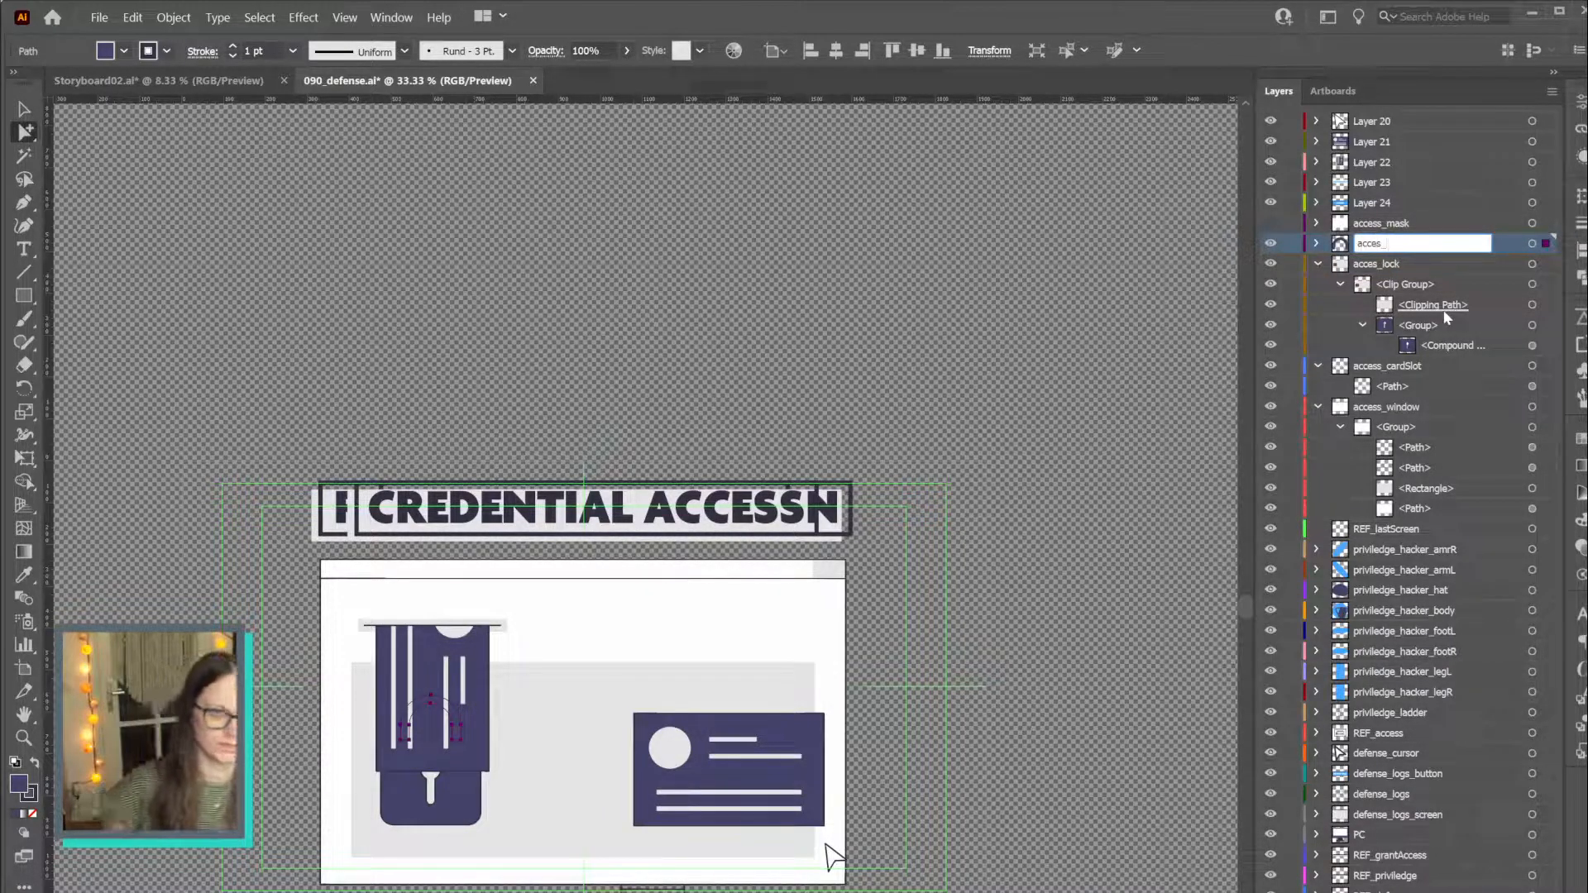
{"action": "double_click", "coordinate": [1380, 265]}
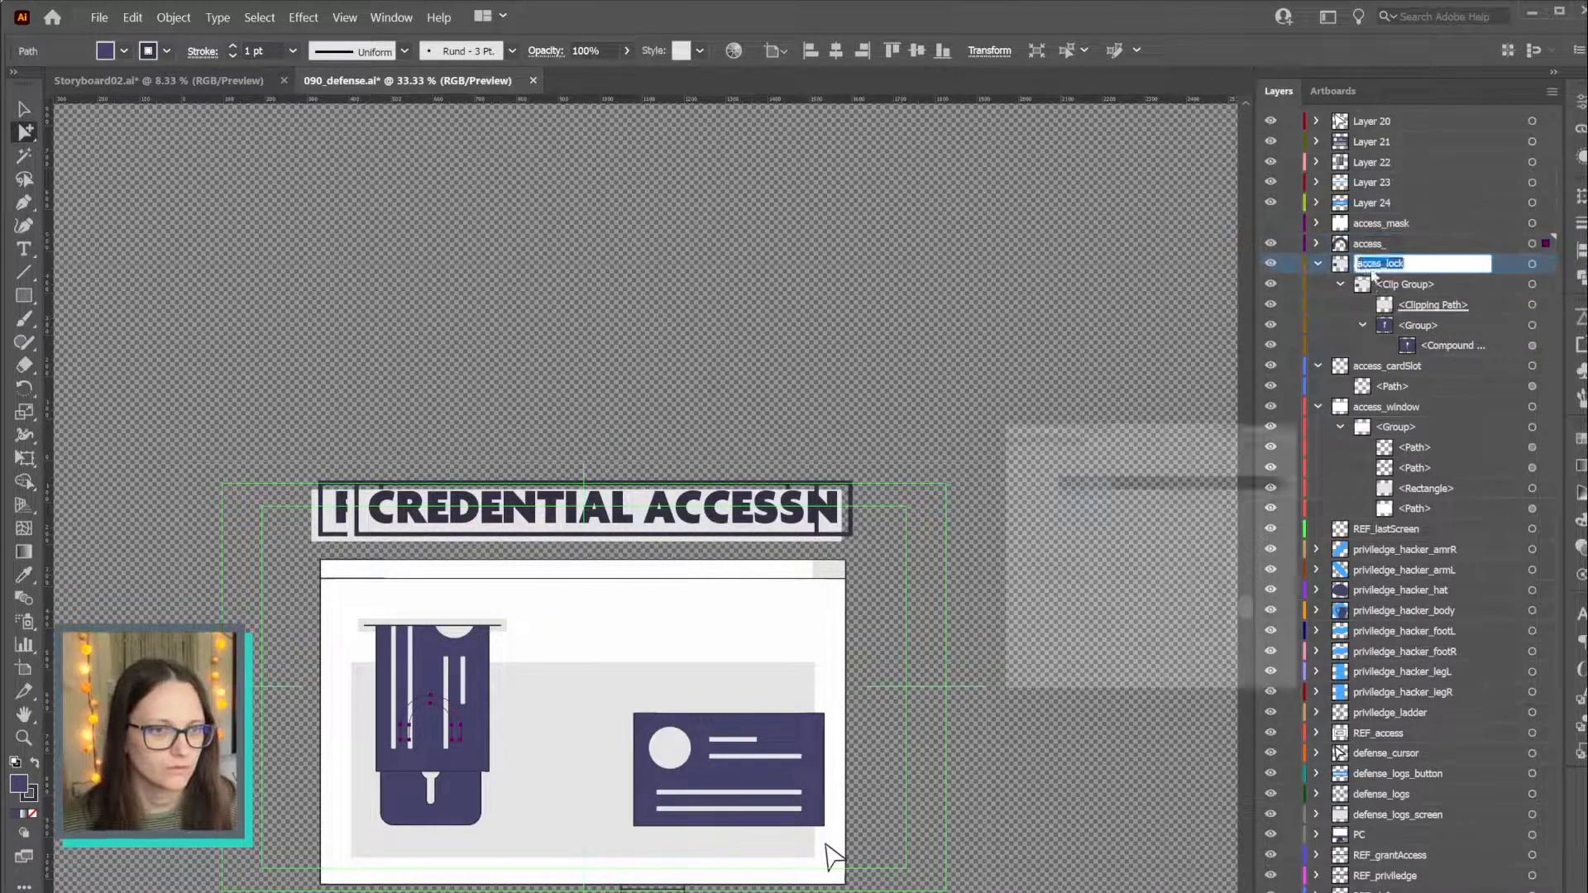
{"action": "key", "text": "Left"}
{"action": "key", "text": "Right"}
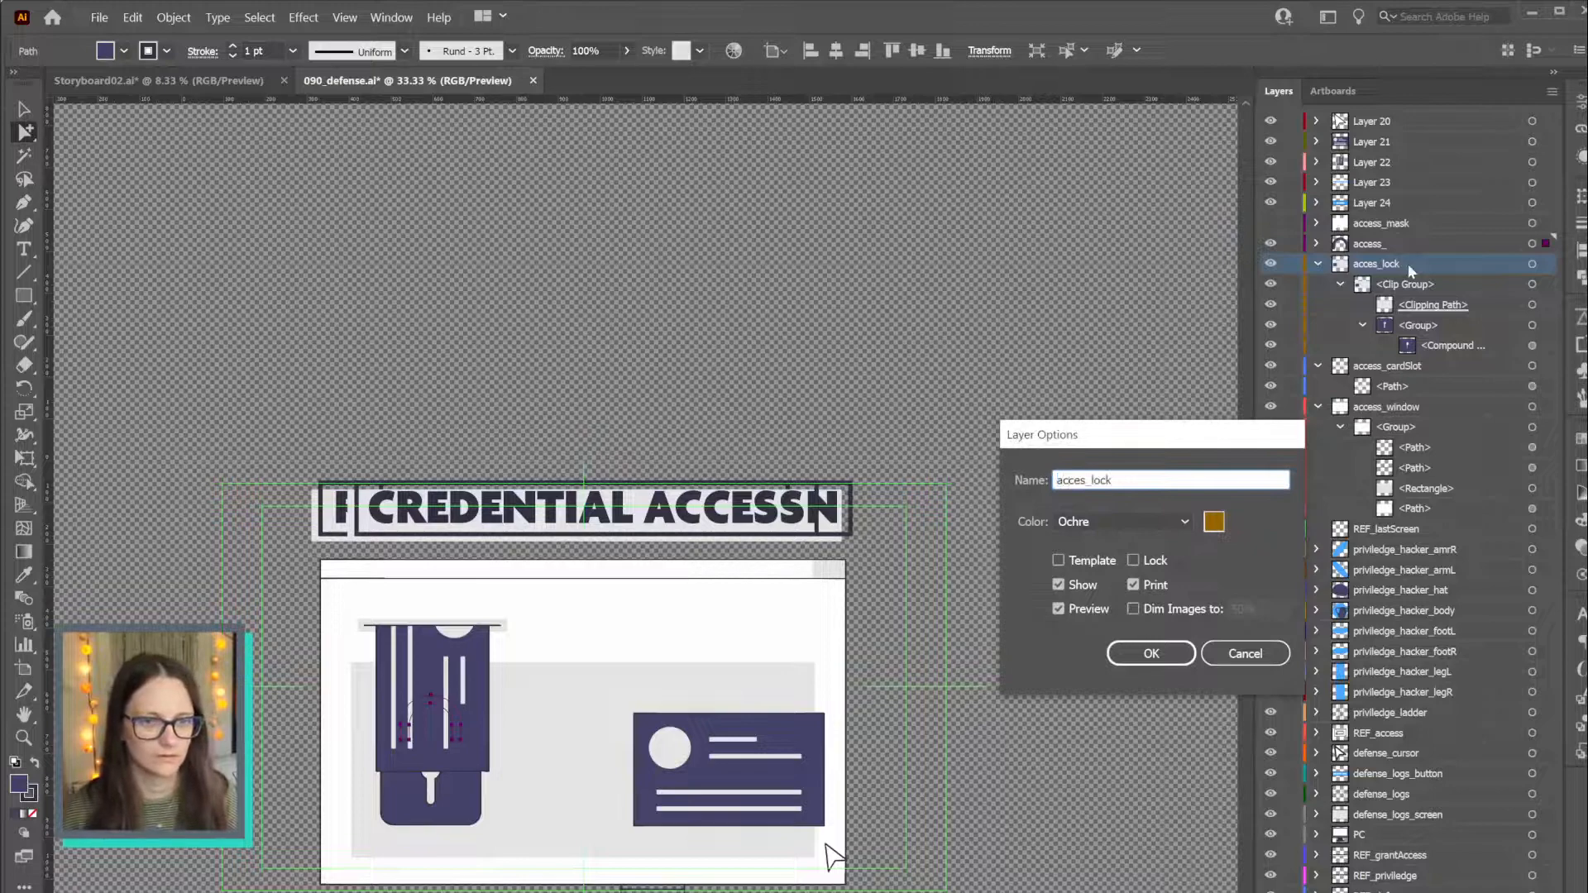
{"action": "type", "text": "s"}
{"action": "key", "text": "Return"}
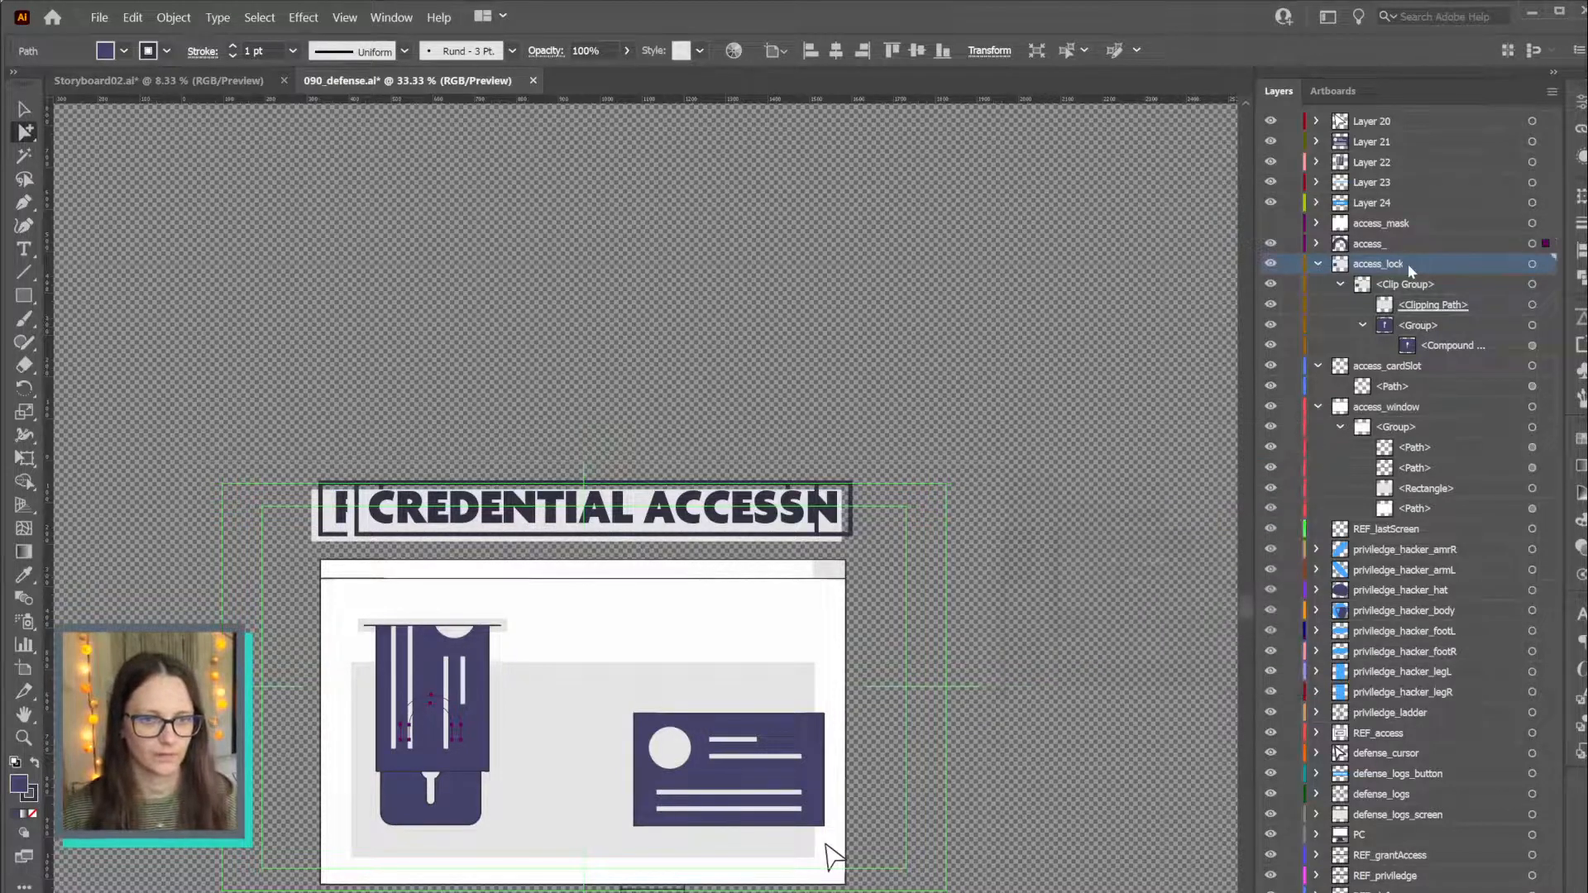
Rename the shackle's layer above access_lock as access_lock_top
{"action": "double_click", "coordinate": [1373, 244]}
{"action": "left_click", "coordinate": [1420, 245]}
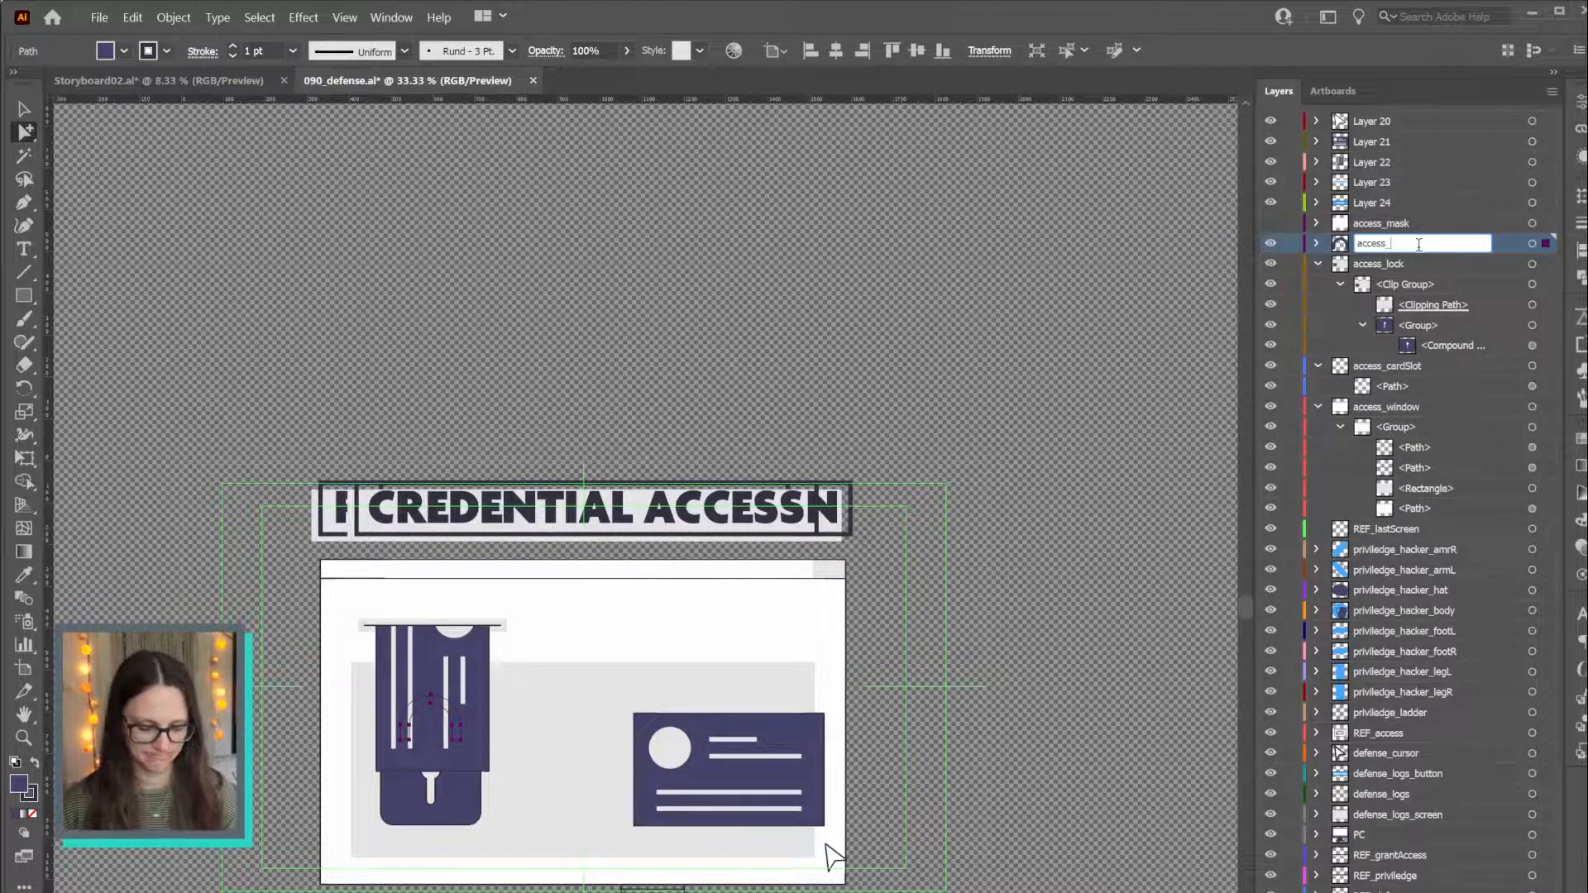
{"action": "type", "text": "top"}
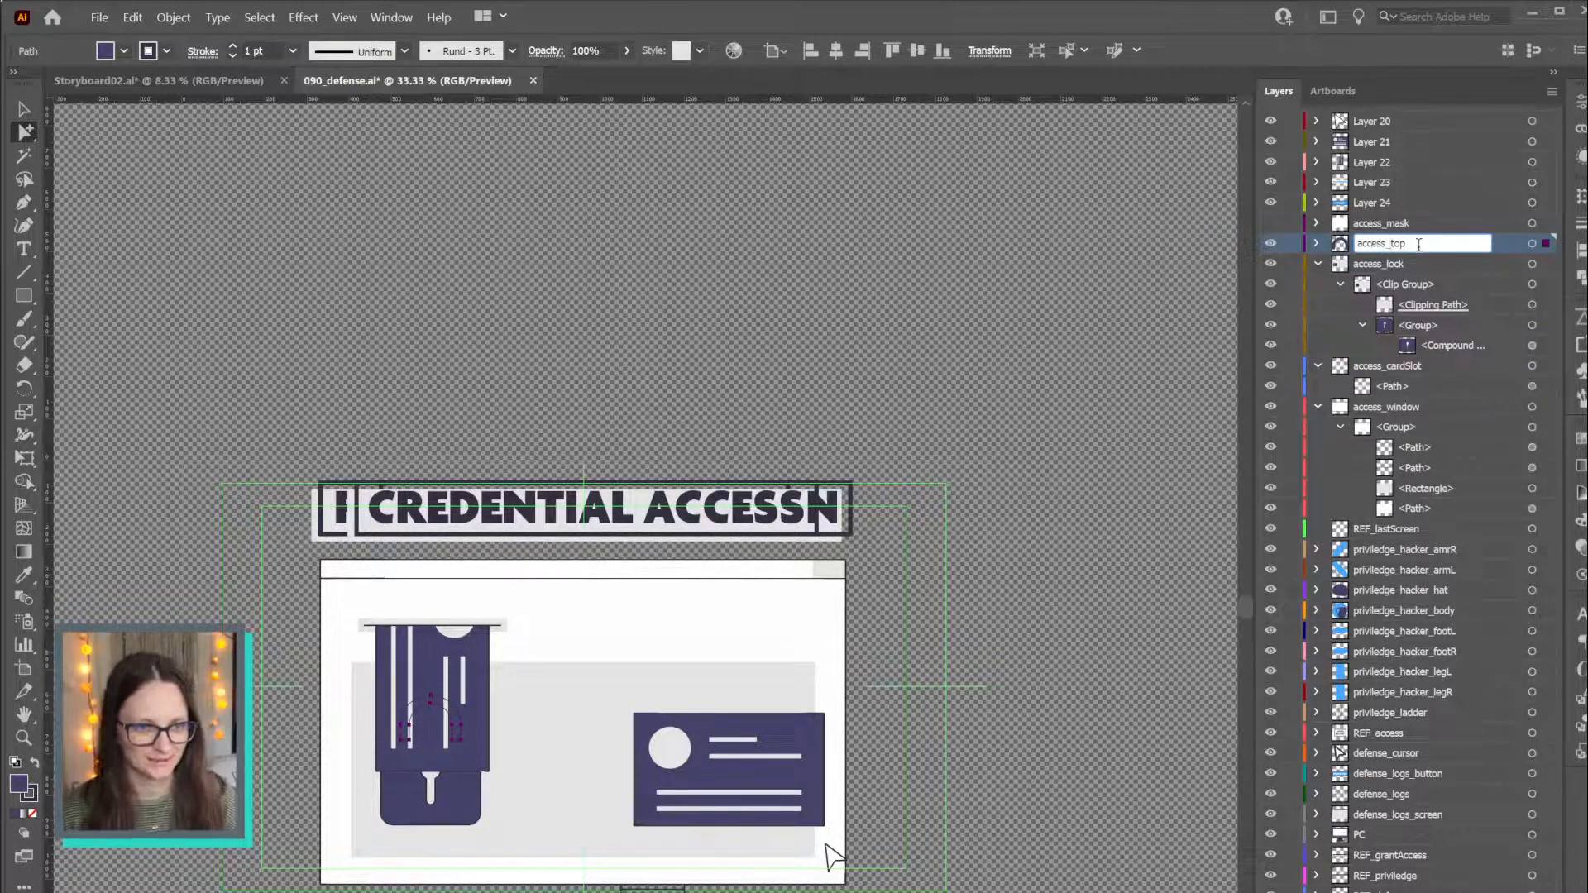
{"action": "key", "text": "Left"}
{"action": "key", "text": "Left"}
{"action": "key", "text": "Left"}
{"action": "type", "text": "lock"}
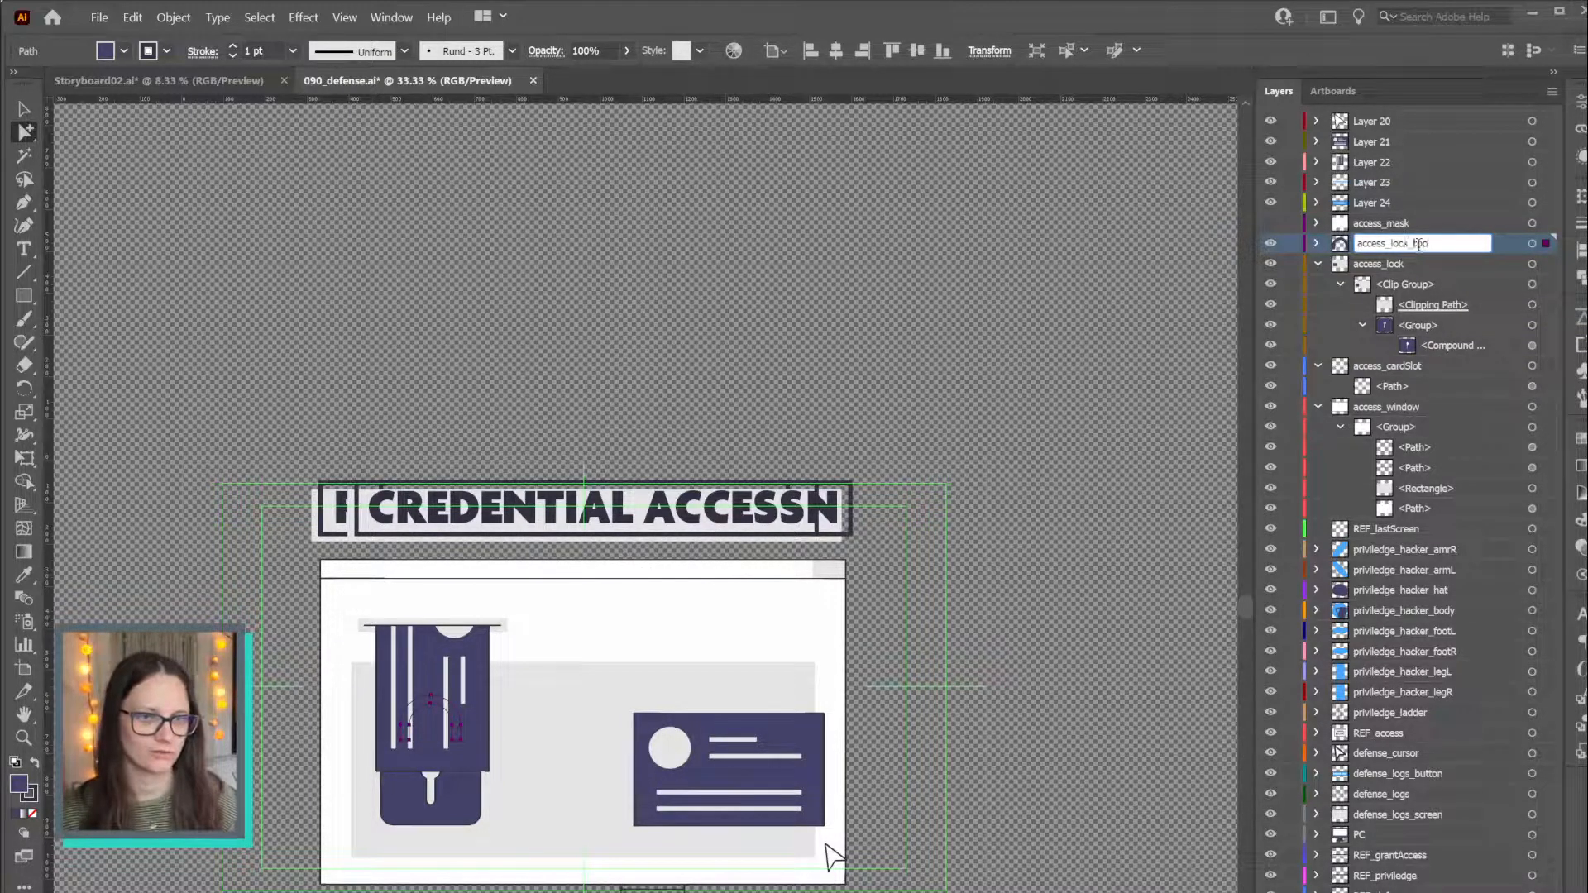
{"action": "key", "text": "Delete"}
{"action": "type", "text": "T"}
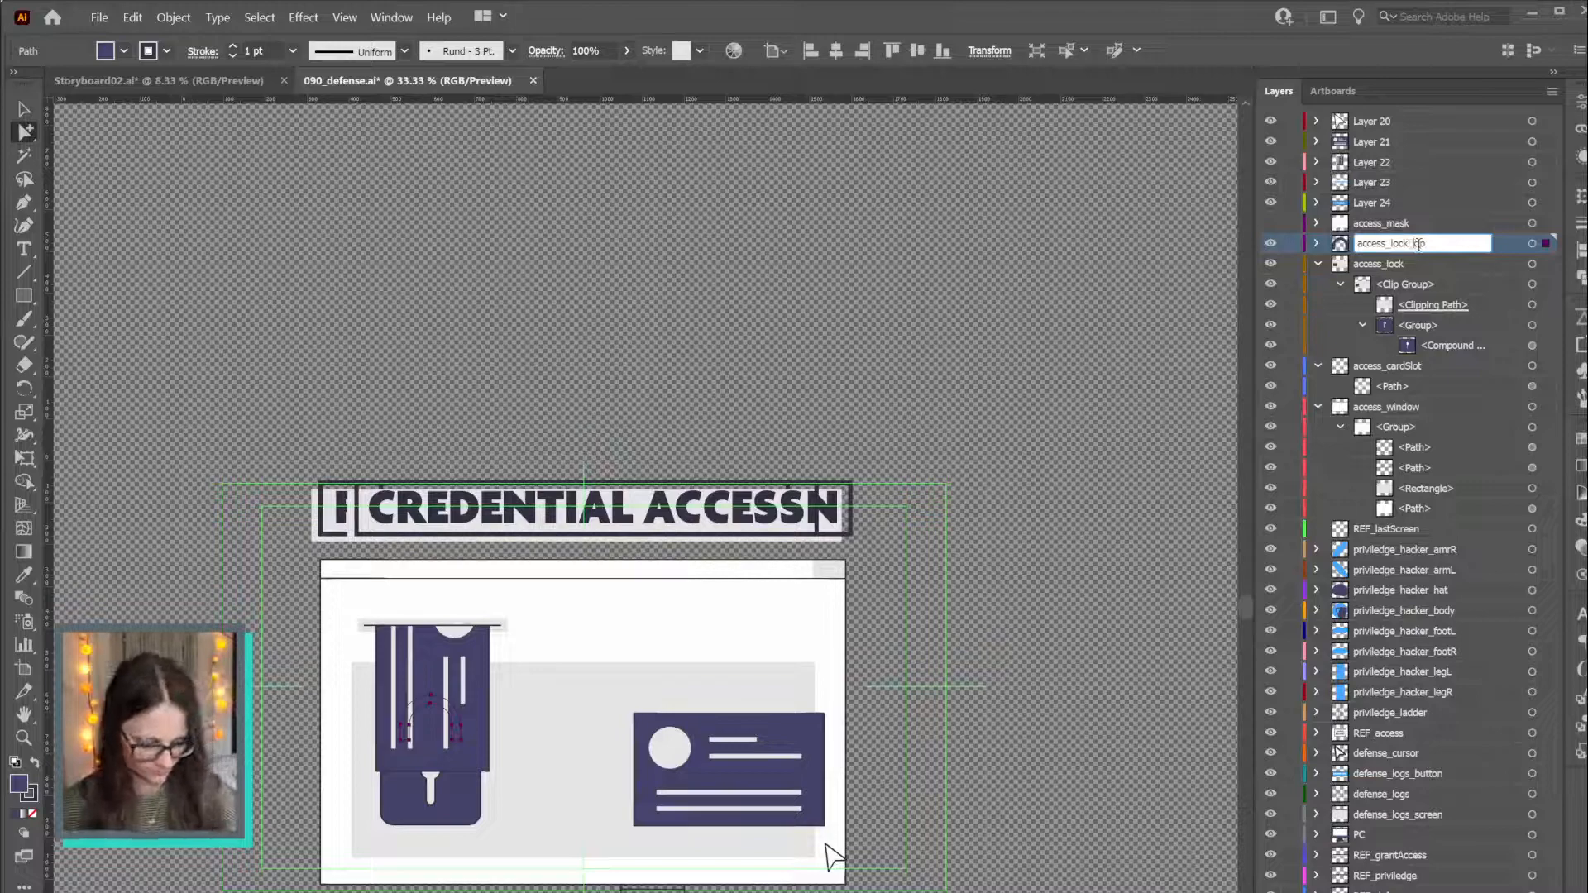
{"action": "key", "text": "Return"}
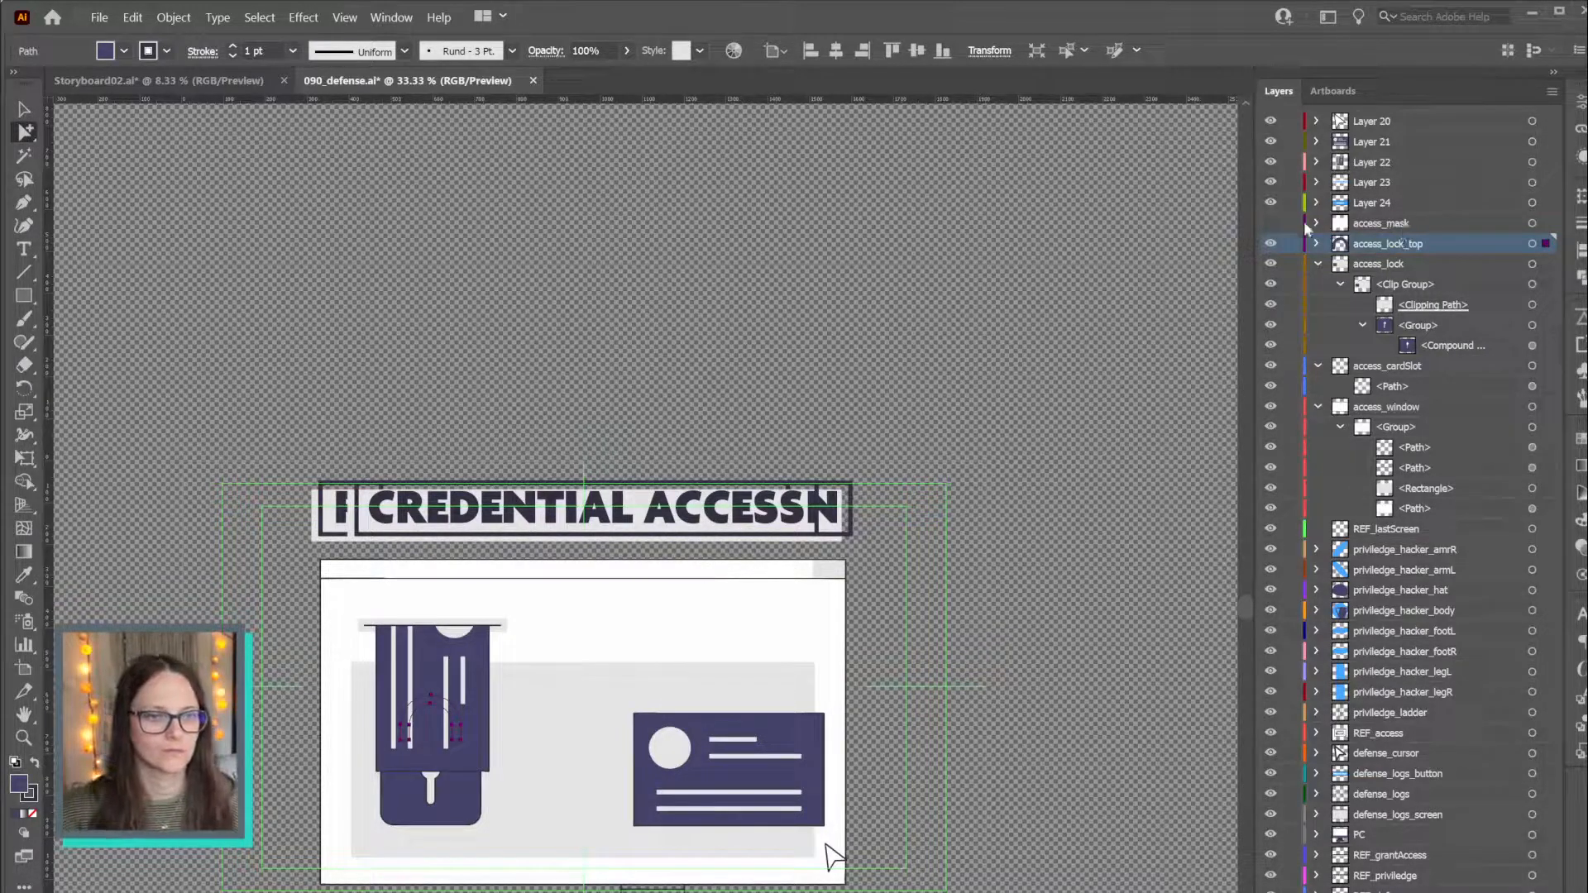
Check on the canvas which artwork Layer 24 holds and collapse the access_lock layer
{"action": "left_click", "coordinate": [1532, 203]}
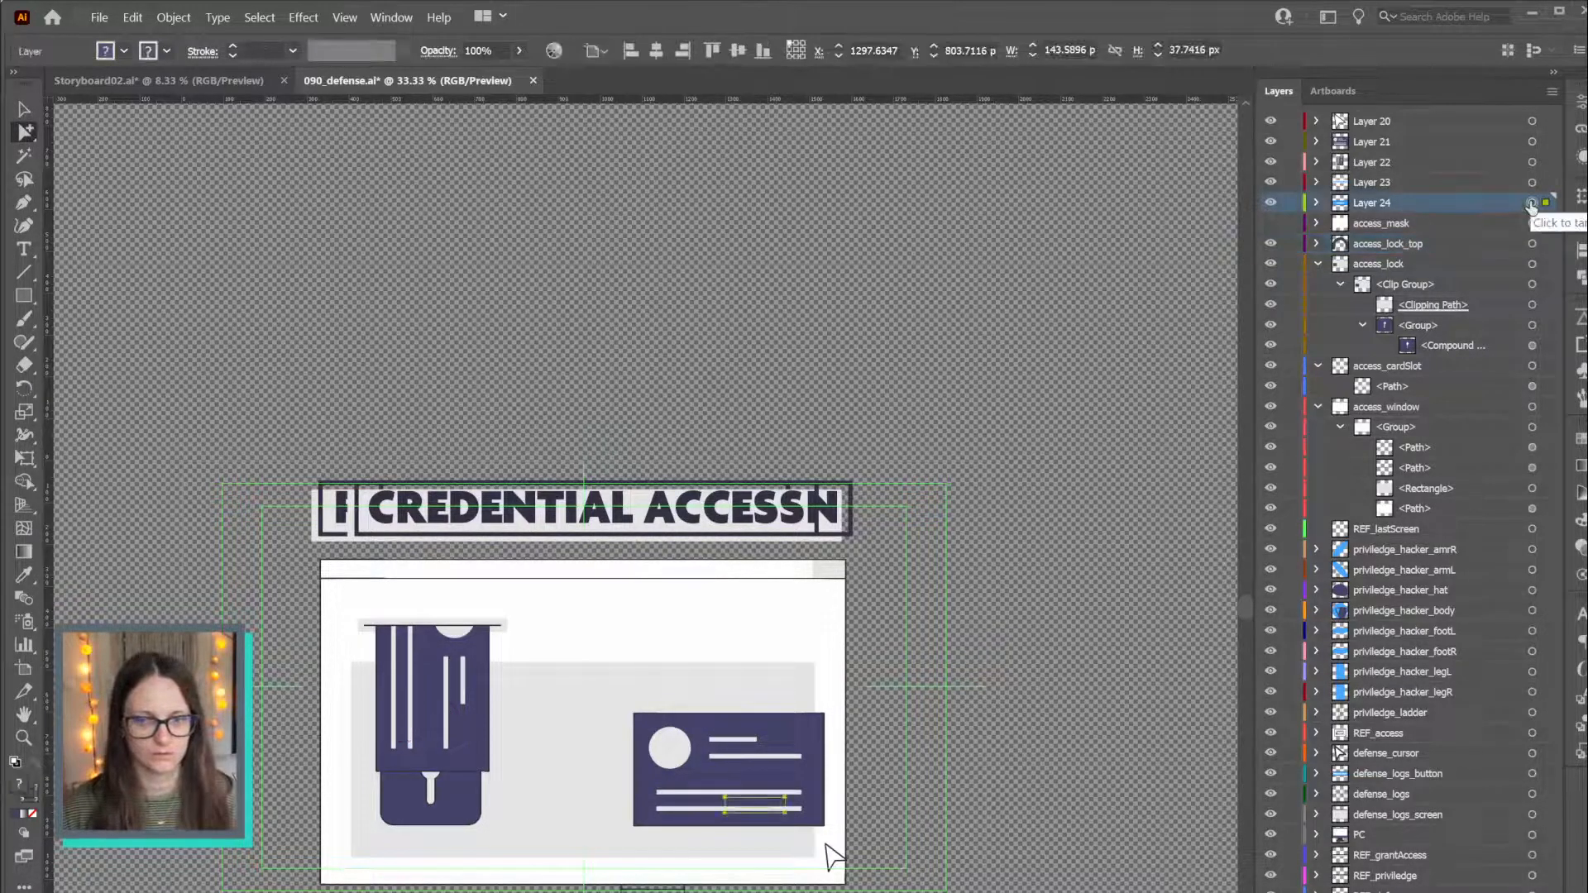
{"action": "scroll", "coordinate": [955, 521], "scroll_direction": "down", "scroll_amount": 4}
{"action": "scroll", "coordinate": [959, 520], "scroll_direction": "up", "scroll_amount": 3}
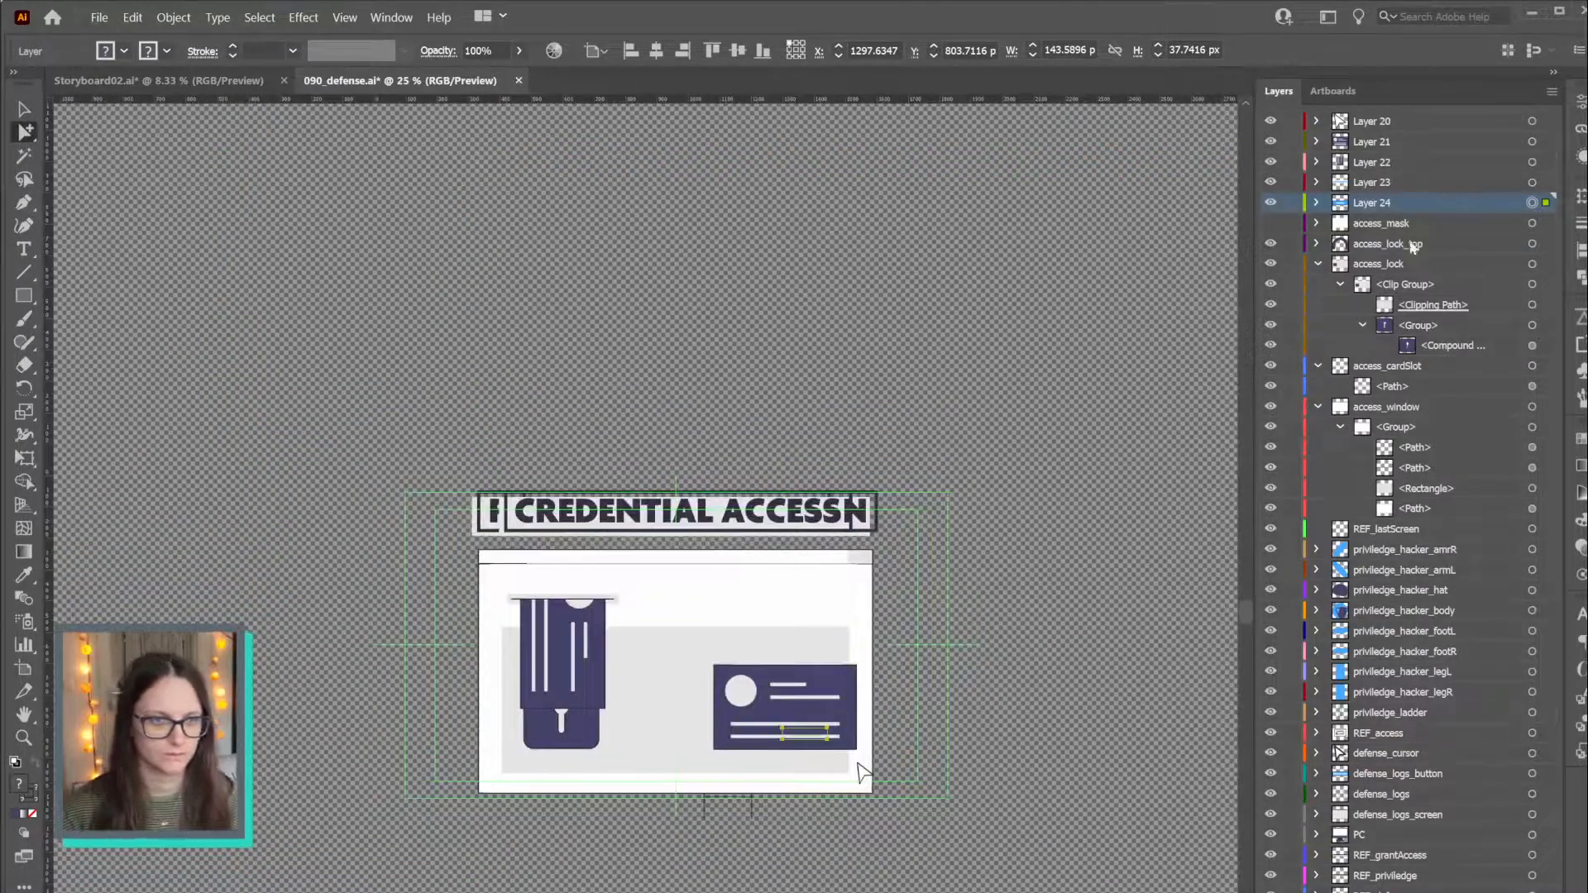
{"action": "left_click", "coordinate": [1319, 264]}
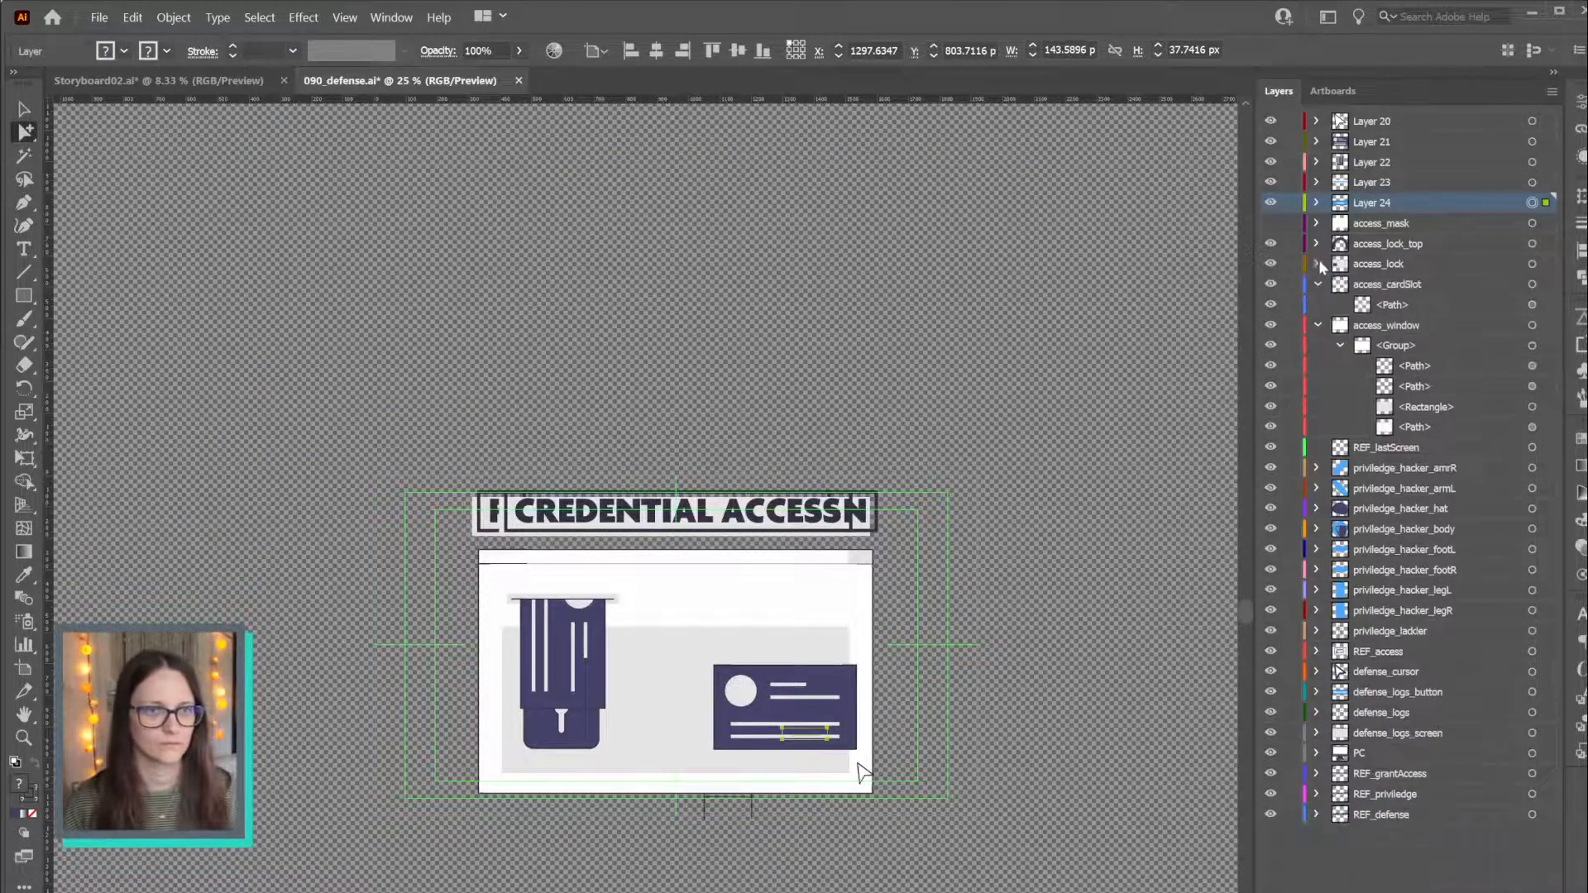
Hide the access_lock_top layer and release the clipping mask of the clip group in access_lock
{"action": "left_click", "coordinate": [1271, 243]}
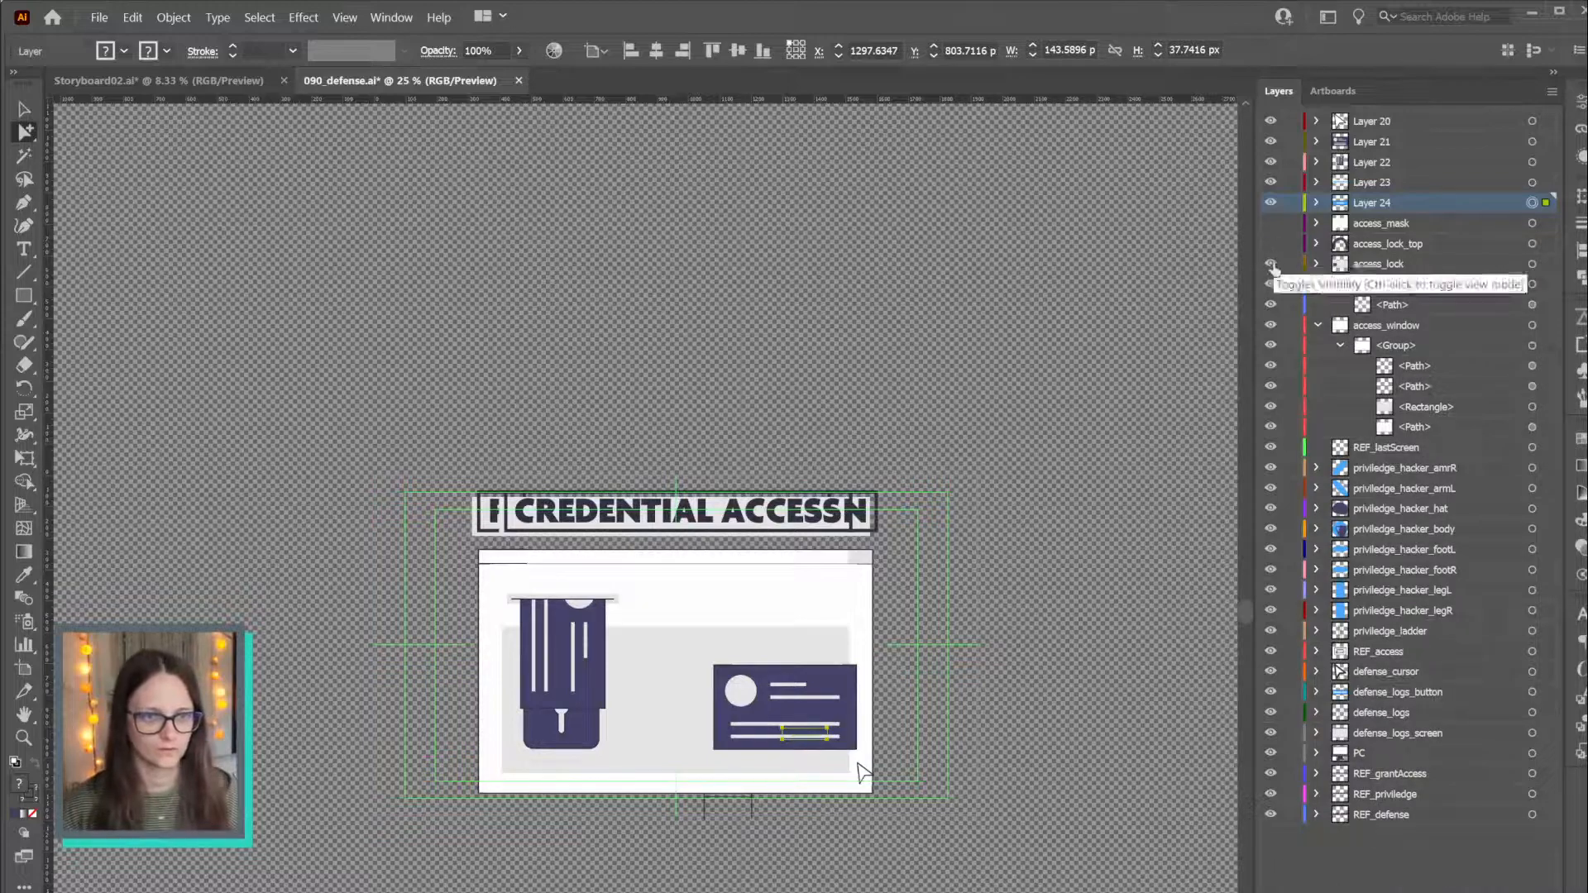
{"action": "left_click", "coordinate": [1532, 264]}
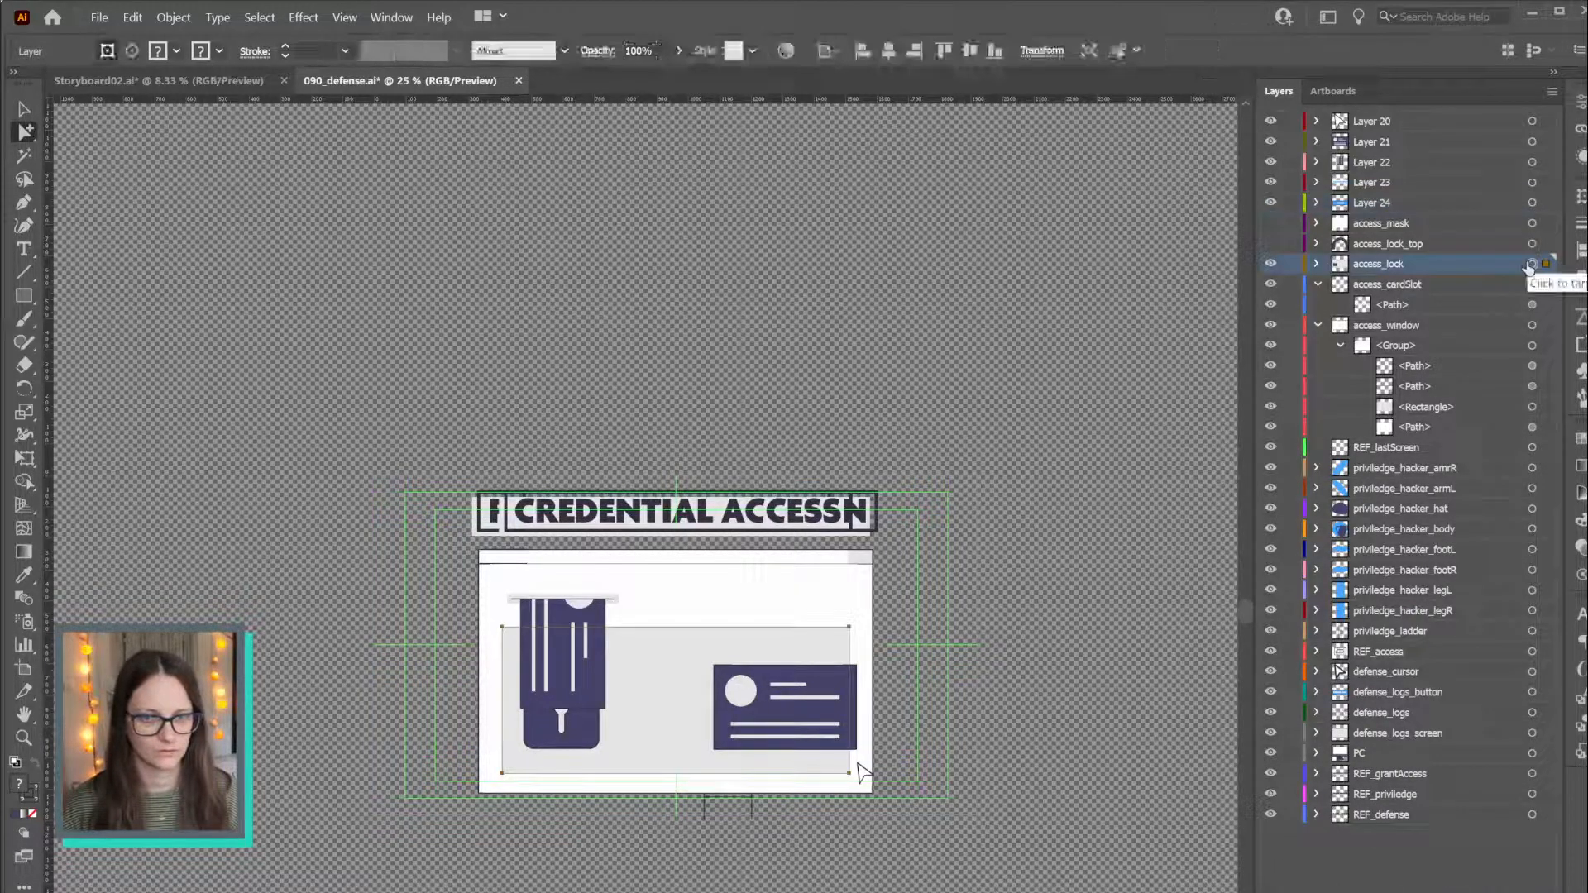
{"action": "left_click", "coordinate": [1317, 264]}
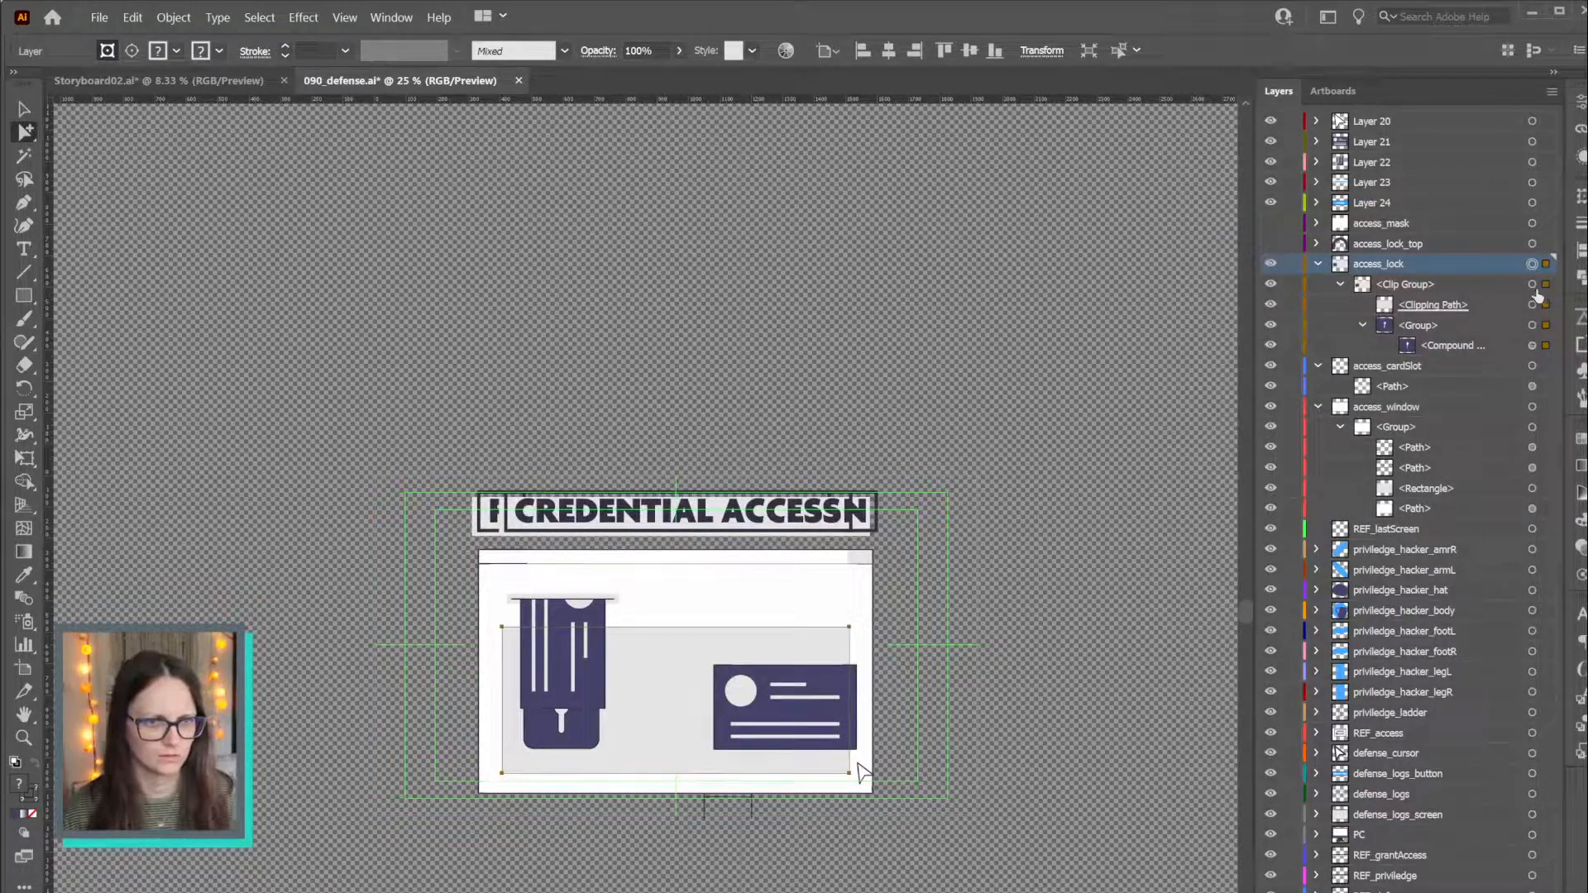
{"action": "right_click", "coordinate": [656, 605]}
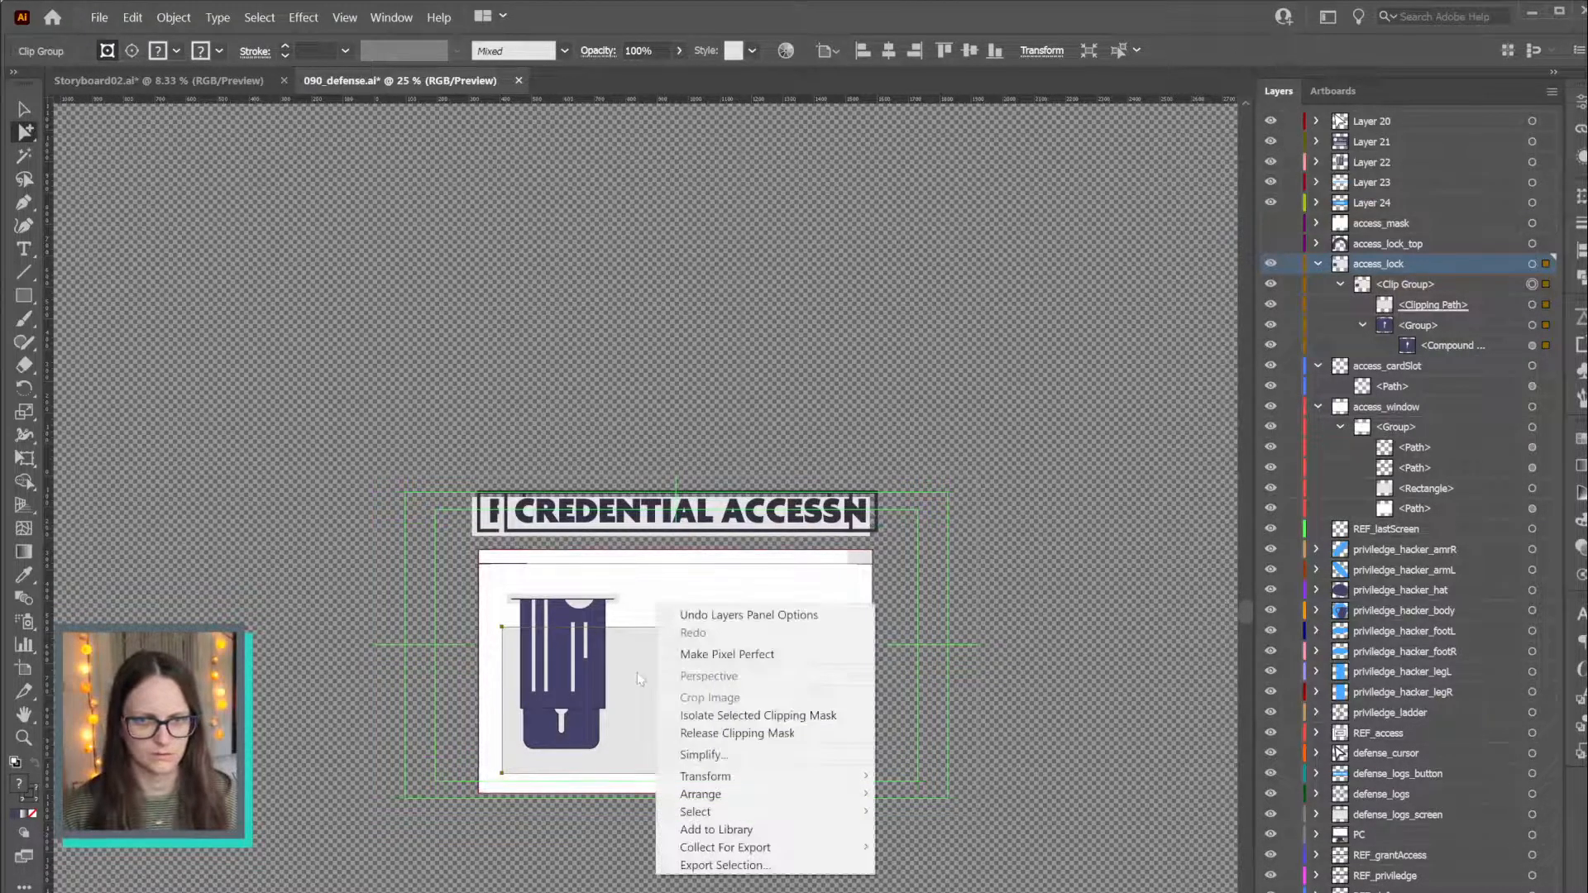
{"action": "left_click", "coordinate": [737, 733]}
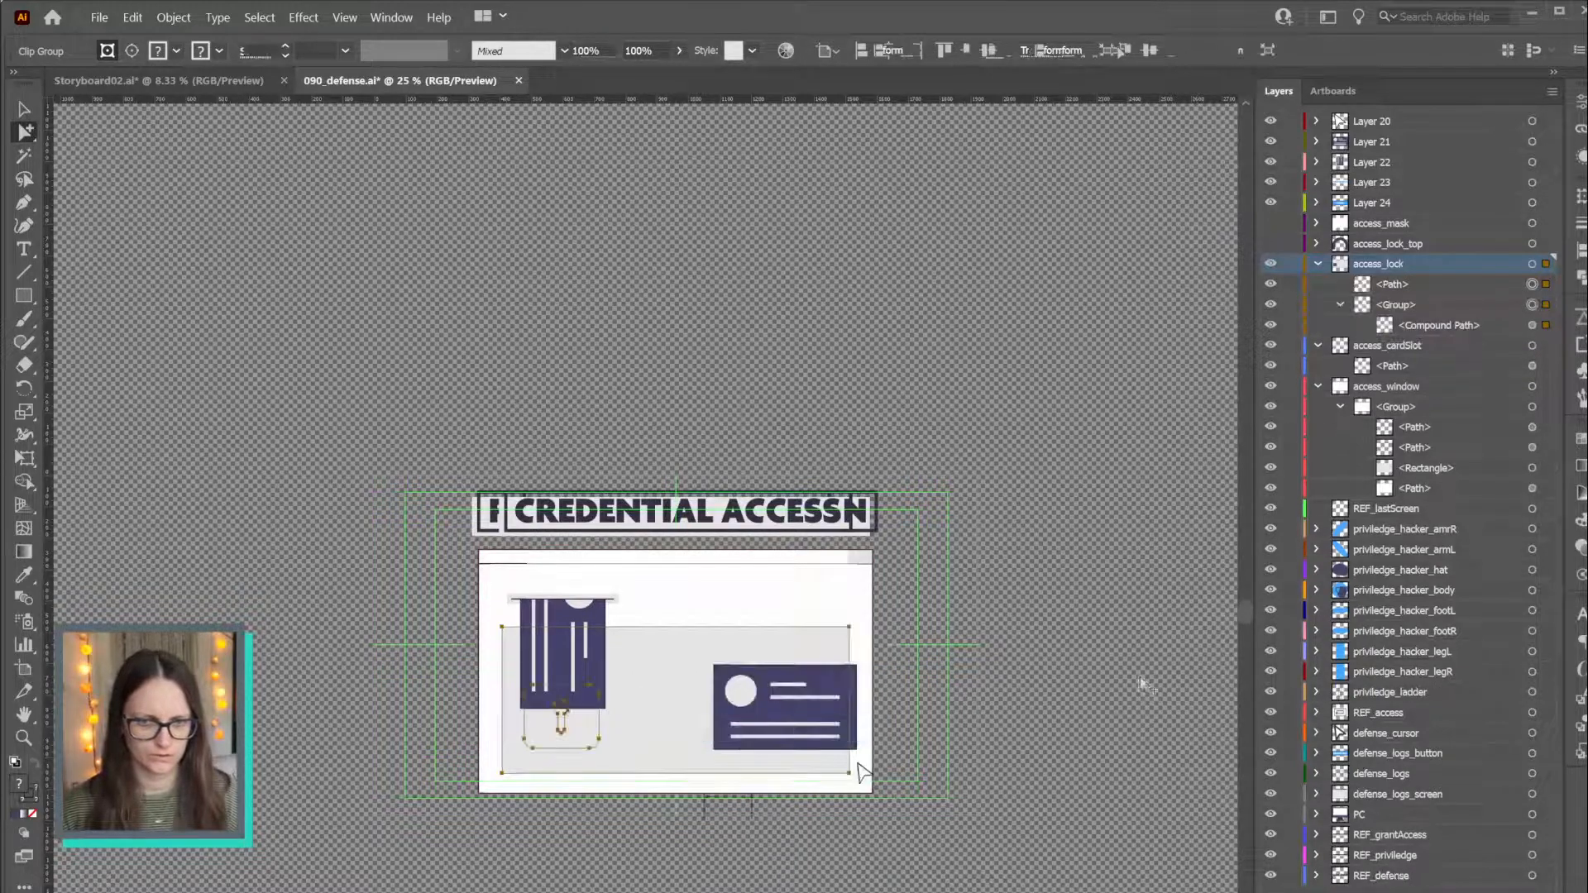
Move the released gray background path from access_lock into the group in access_window, above its rectangle
{"action": "left_click", "coordinate": [1533, 285]}
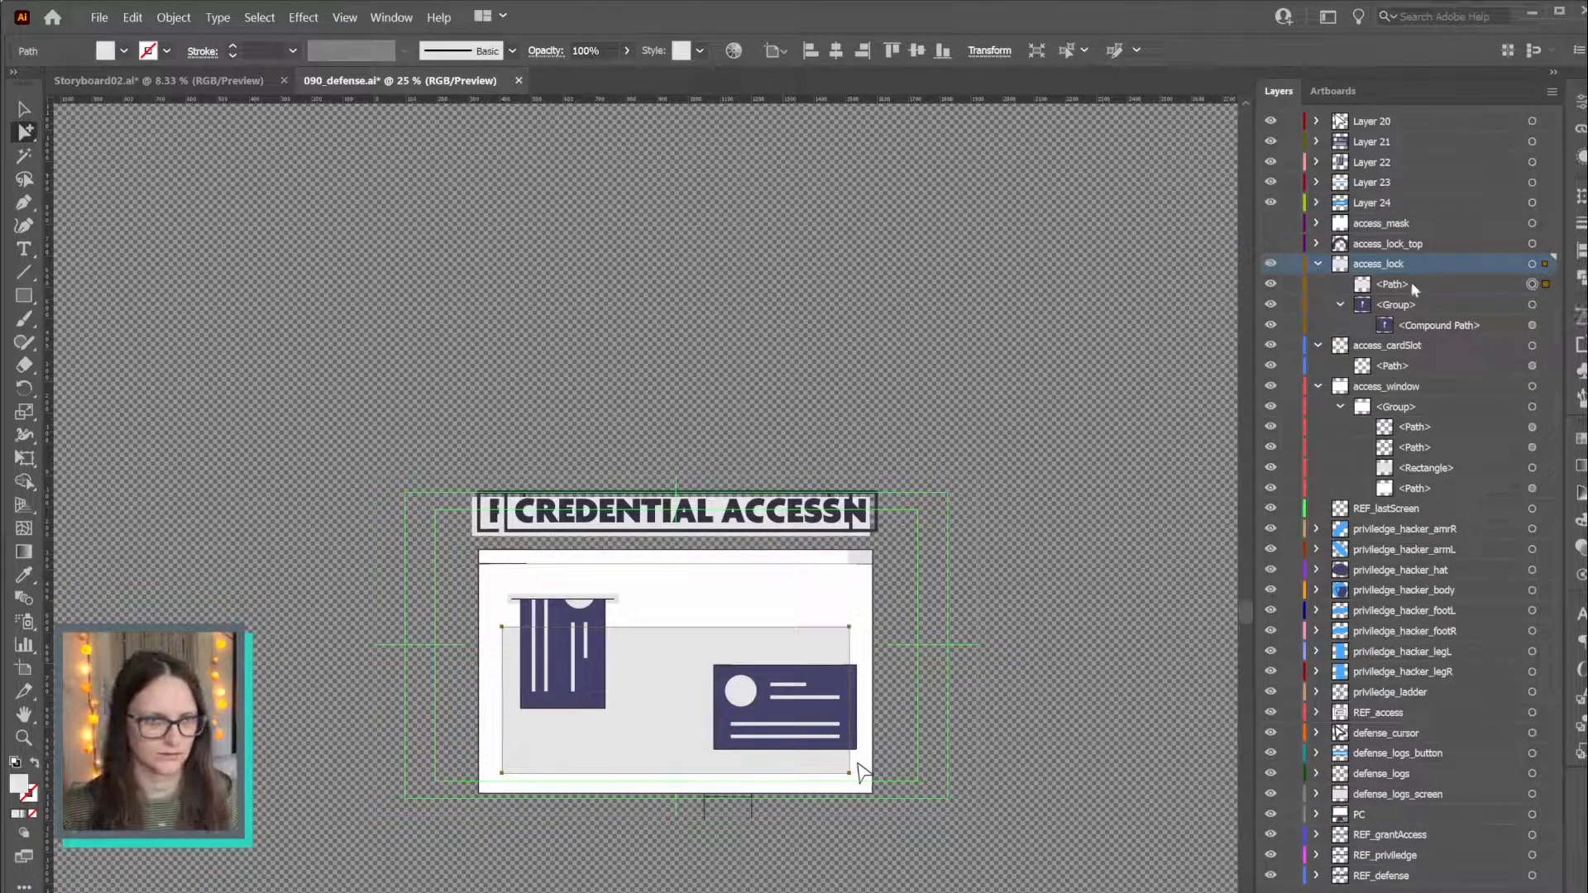
{"action": "left_click_drag", "start_coordinate": [1411, 285], "coordinate": [1414, 462]}
{"action": "left_click", "coordinate": [1534, 470]}
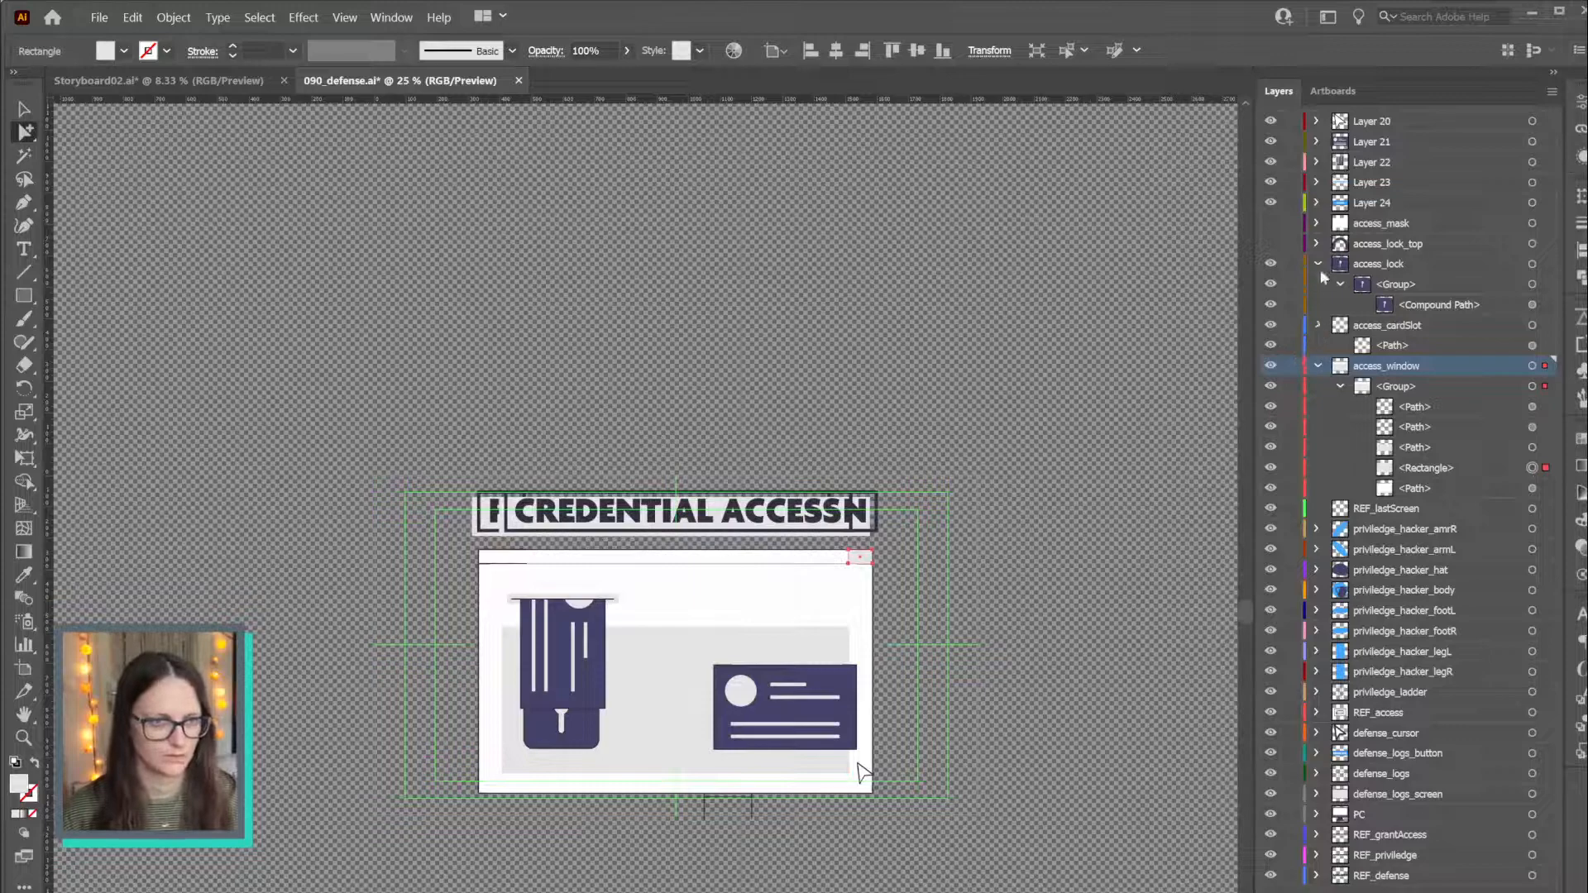
Move the lock's compound path out of its group directly into access_lock, and hide the access_lock and access_lock_top layers
{"action": "left_click", "coordinate": [1318, 325]}
{"action": "left_click_drag", "start_coordinate": [1406, 309], "coordinate": [1407, 275]}
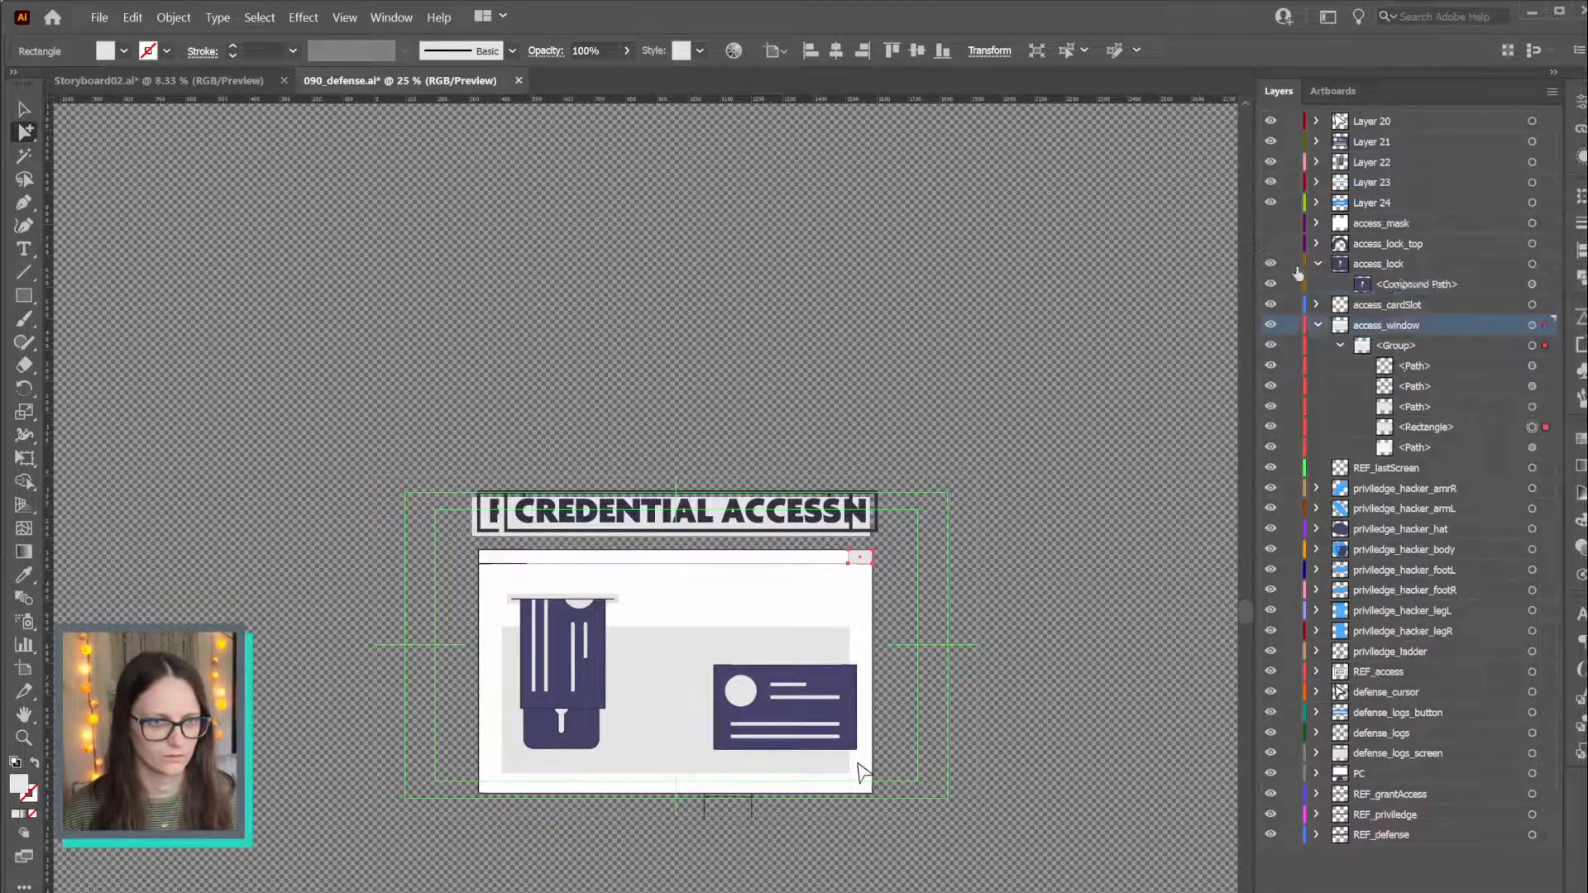
{"action": "left_click", "coordinate": [1319, 265]}
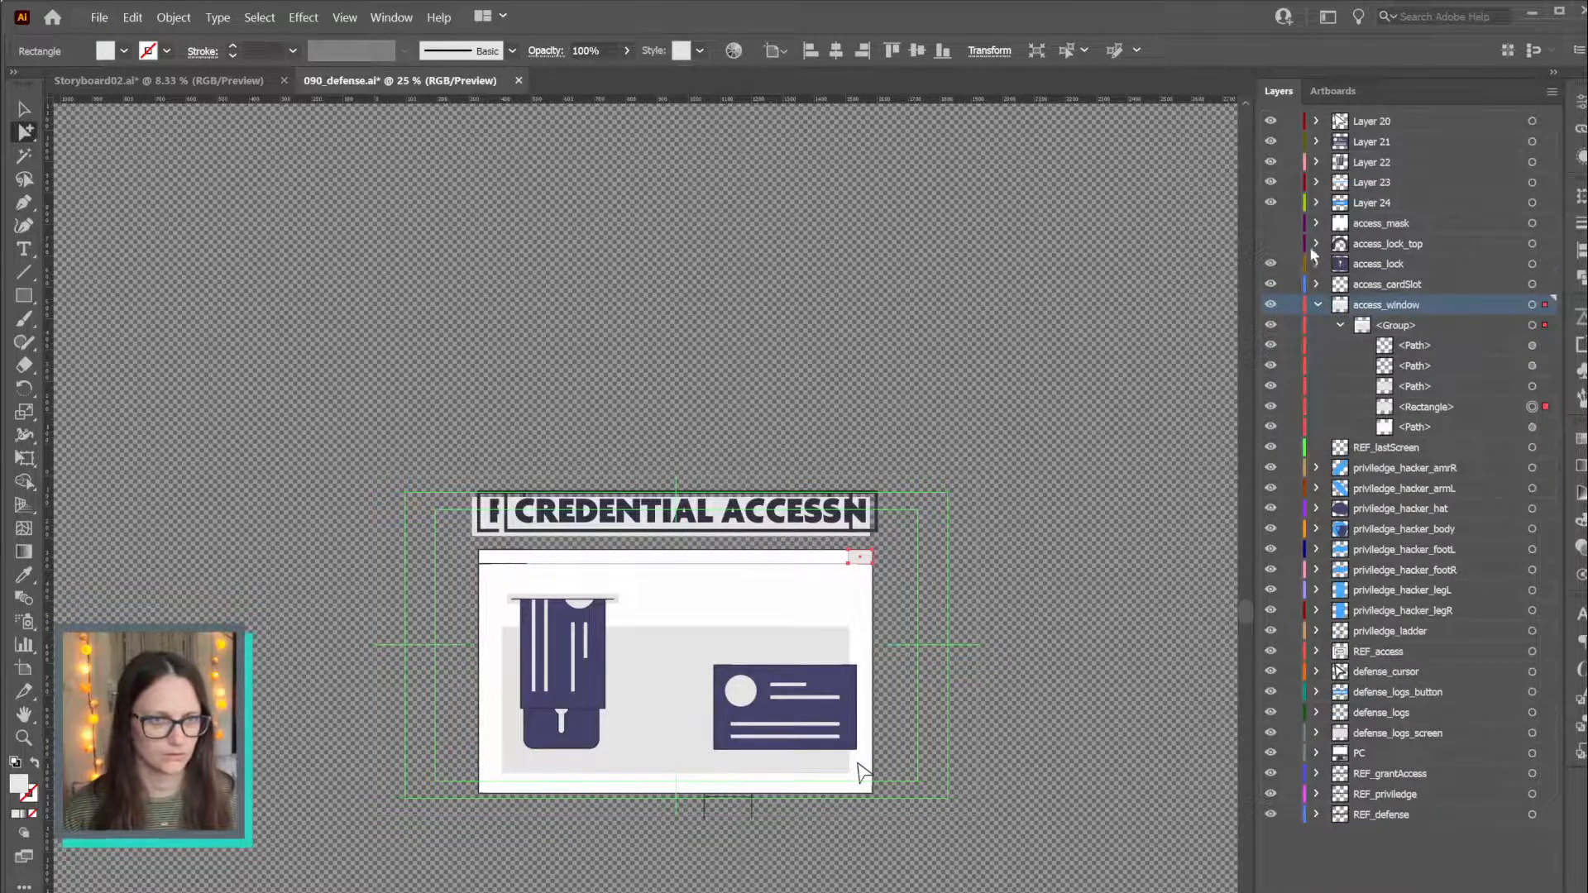
{"action": "left_click", "coordinate": [1272, 245]}
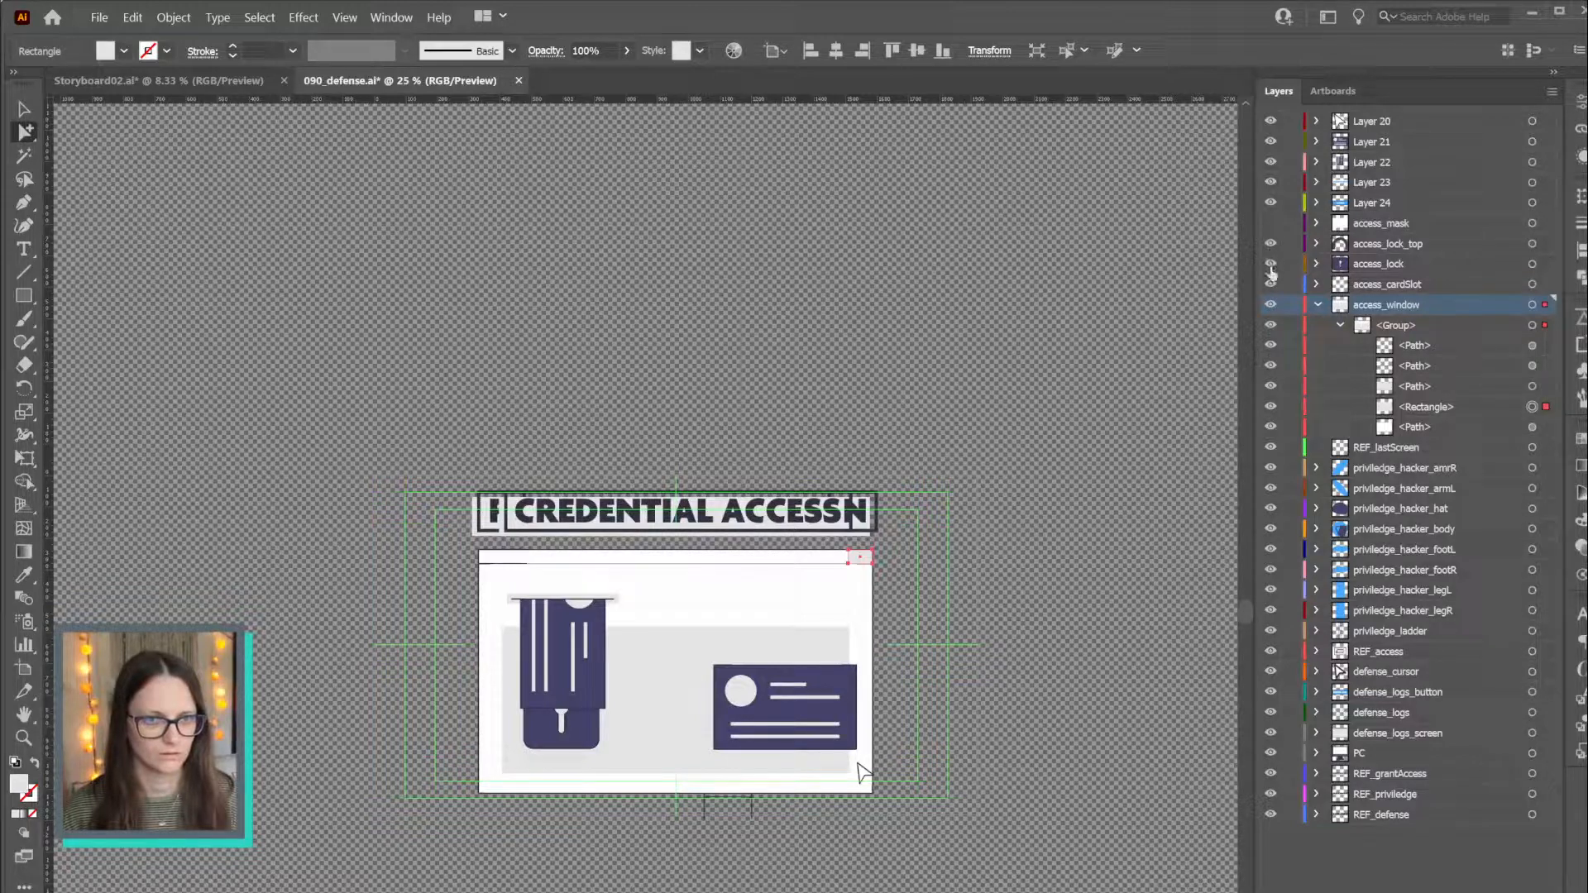
{"action": "left_click", "coordinate": [1271, 266]}
{"action": "left_click", "coordinate": [1271, 245]}
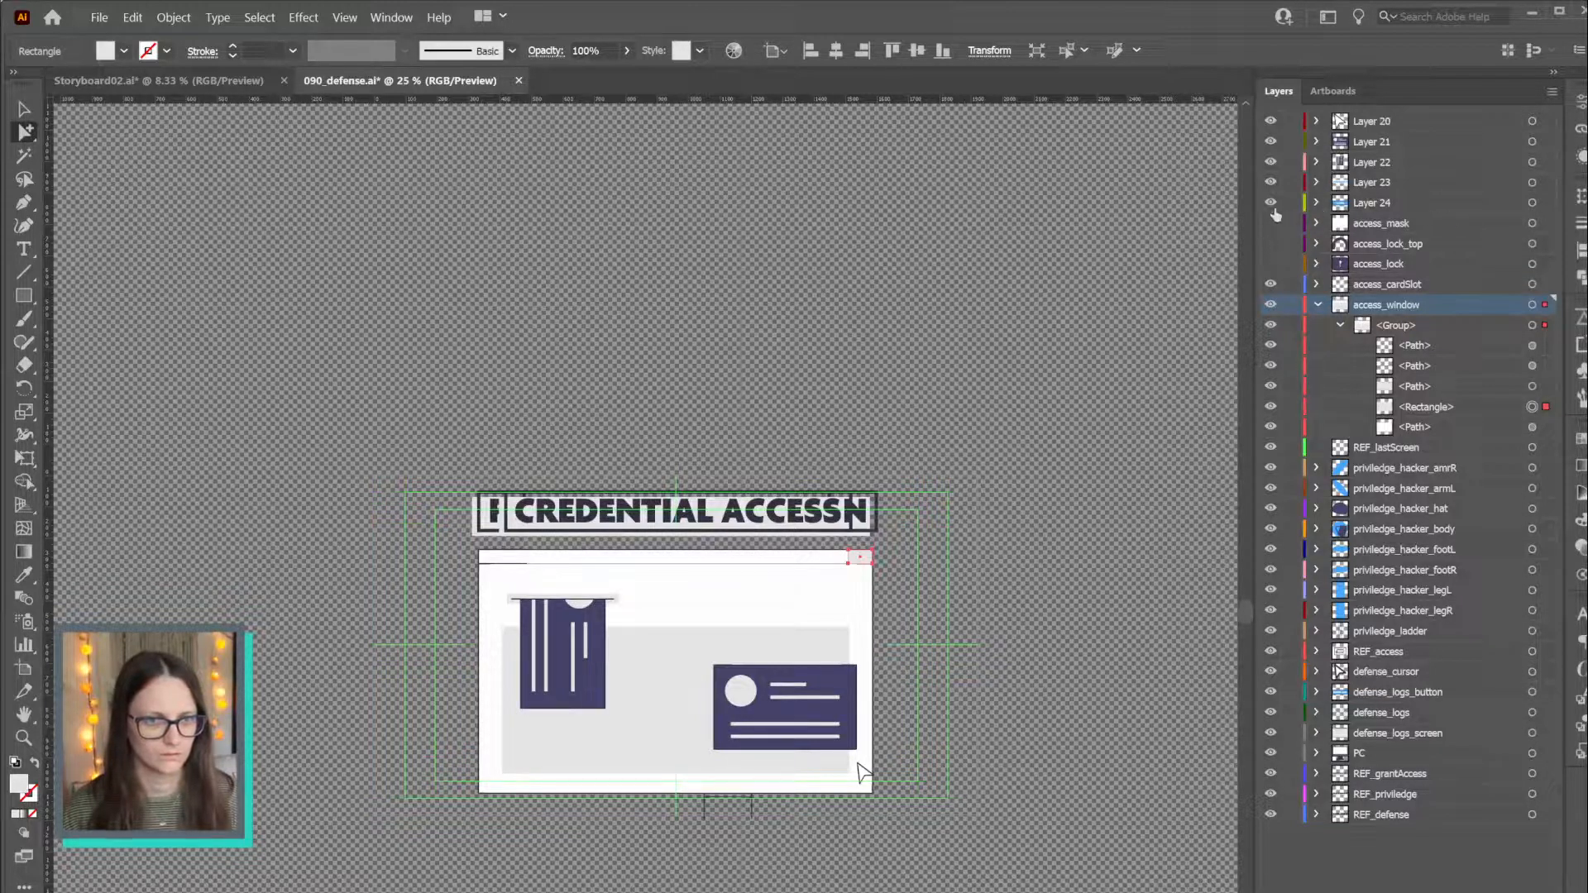
Rename Layer 21, which holds the horizontal card, as acces_ID
{"action": "left_click", "coordinate": [1533, 142]}
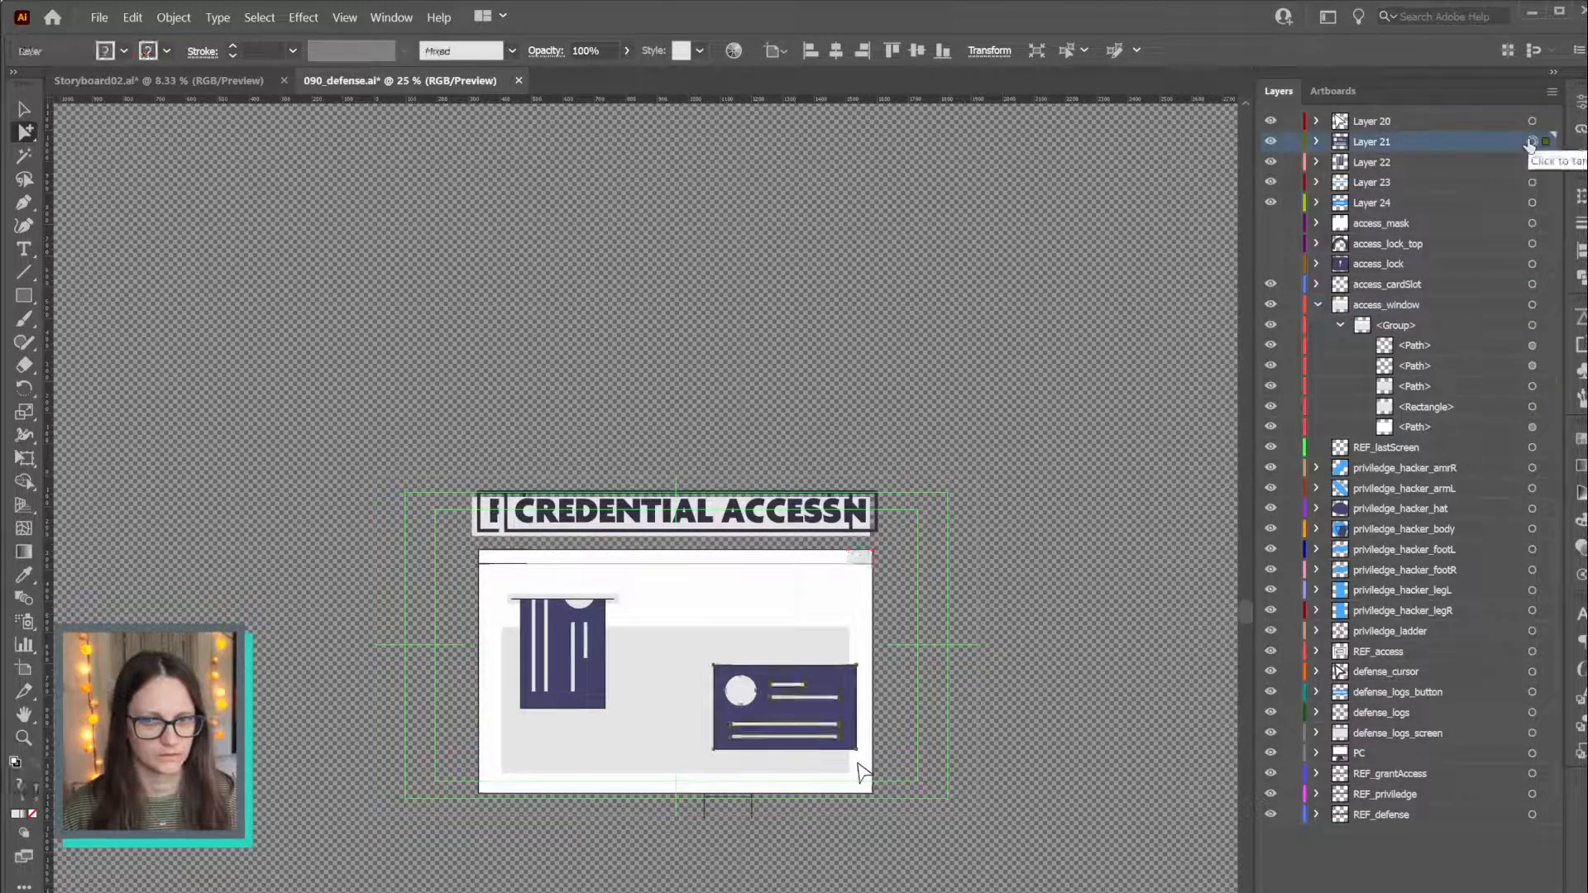
{"action": "double_click", "coordinate": [1369, 141]}
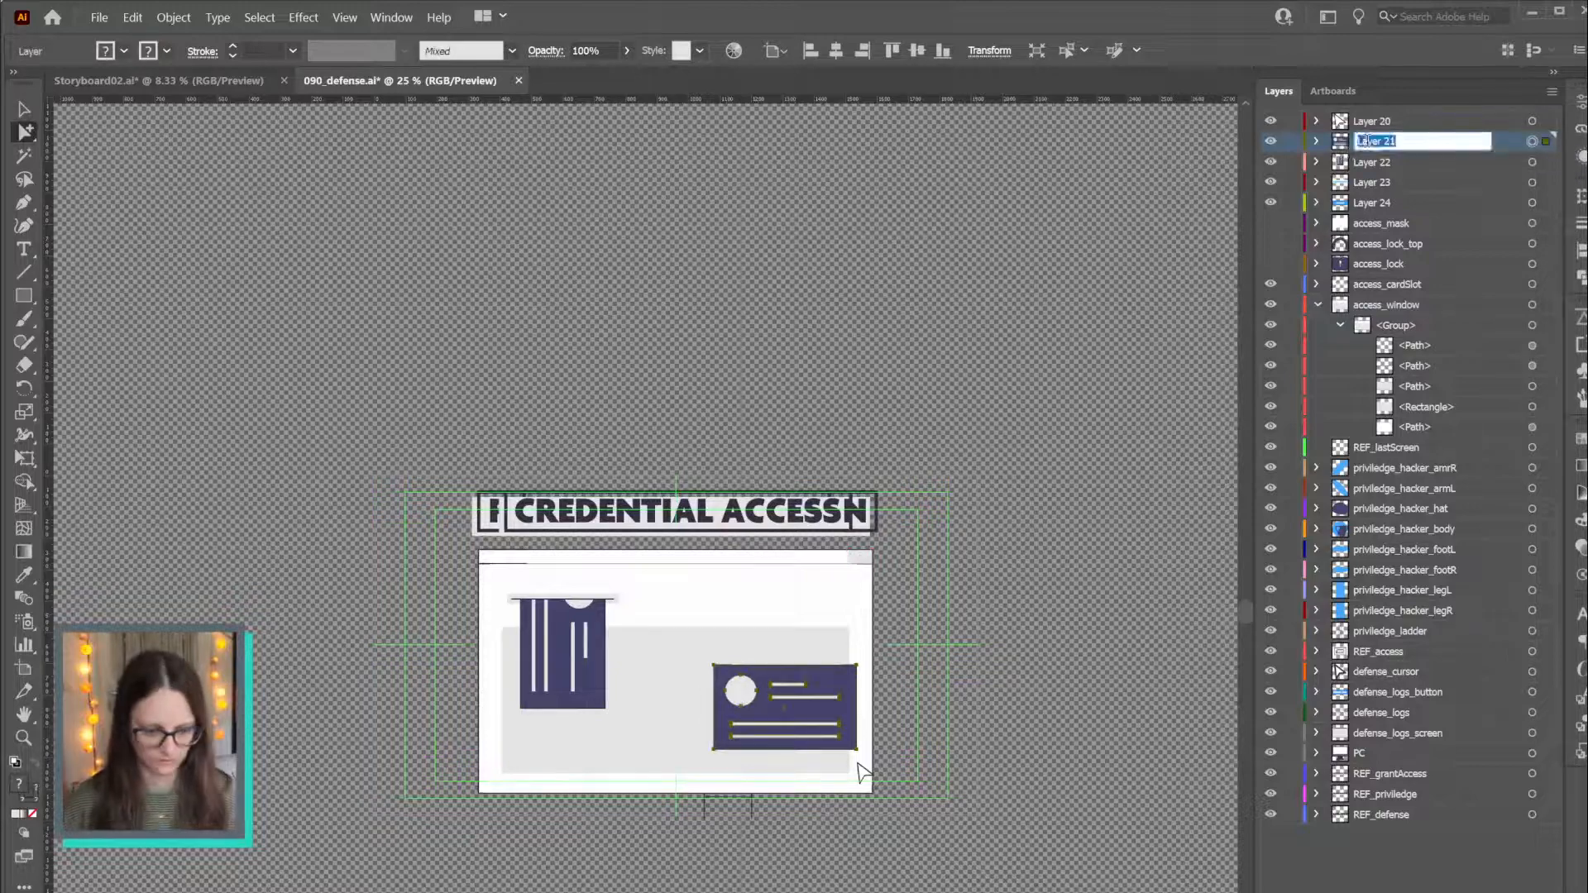
{"action": "type", "text": "acces_C"}
{"action": "key", "text": "BackSpace"}
{"action": "type", "text": "ces_I"}
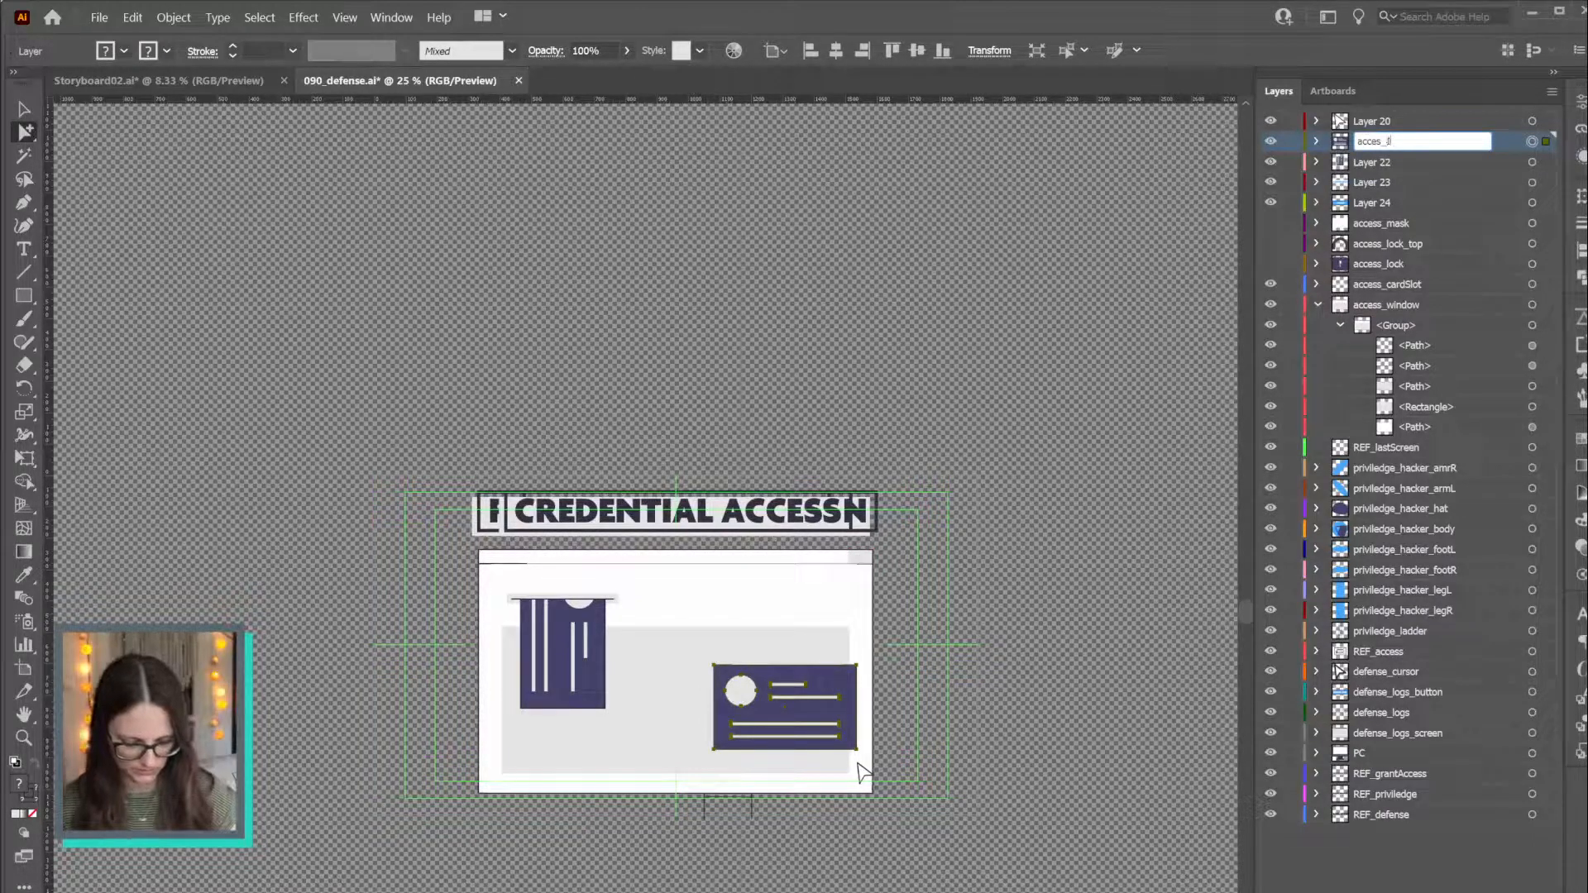
{"action": "type", "text": "D"}
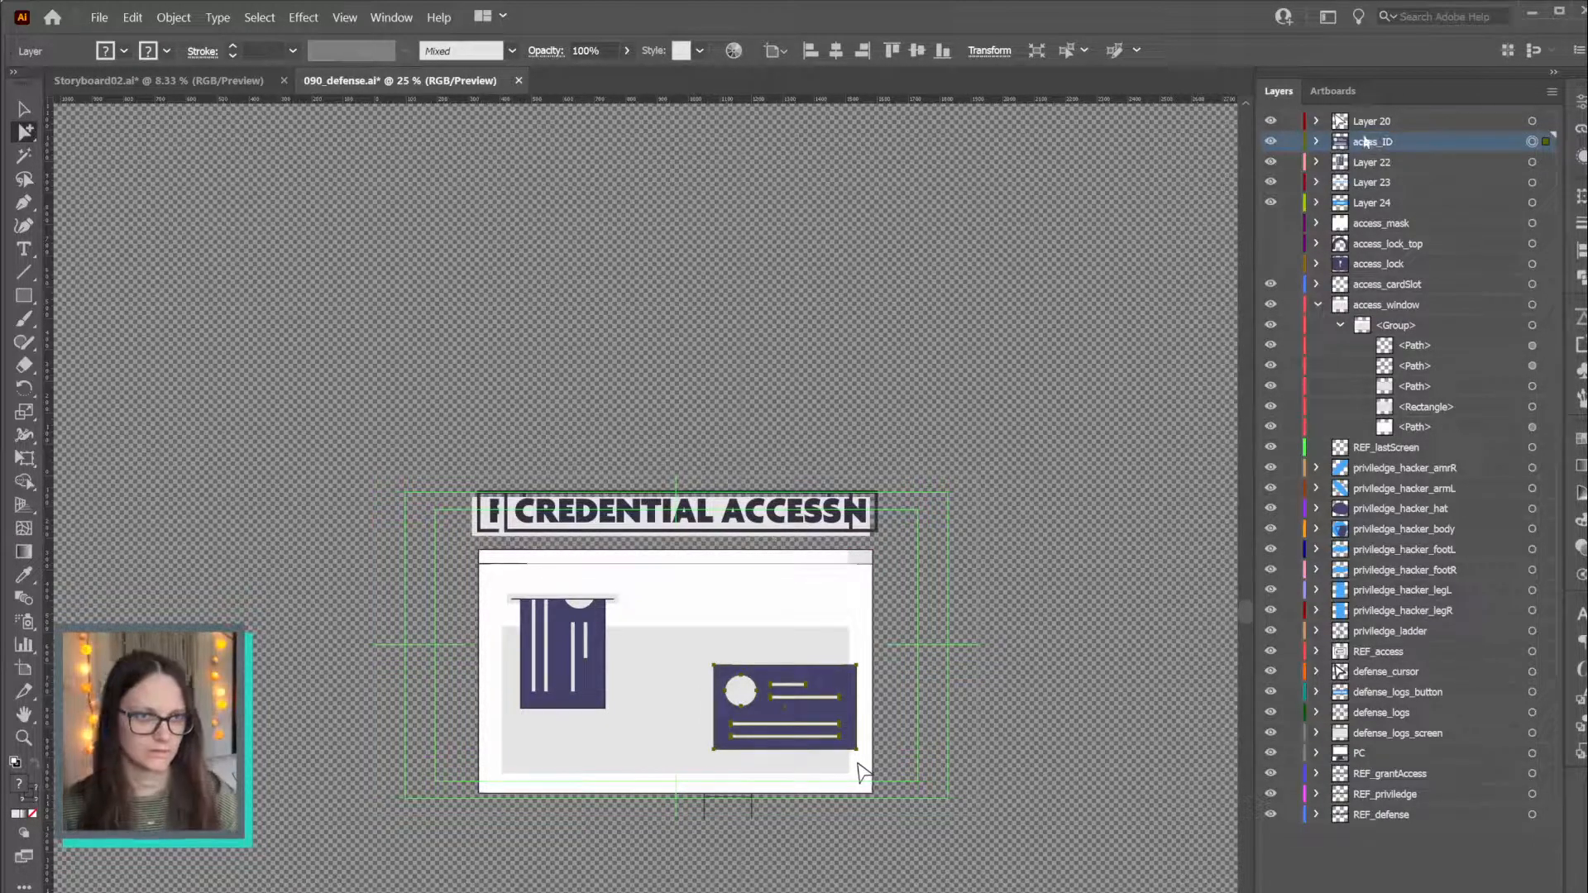
Move the card slot's line path out of the group in Layer 22 into the access_cardSlot layer
{"action": "left_click", "coordinate": [1532, 163]}
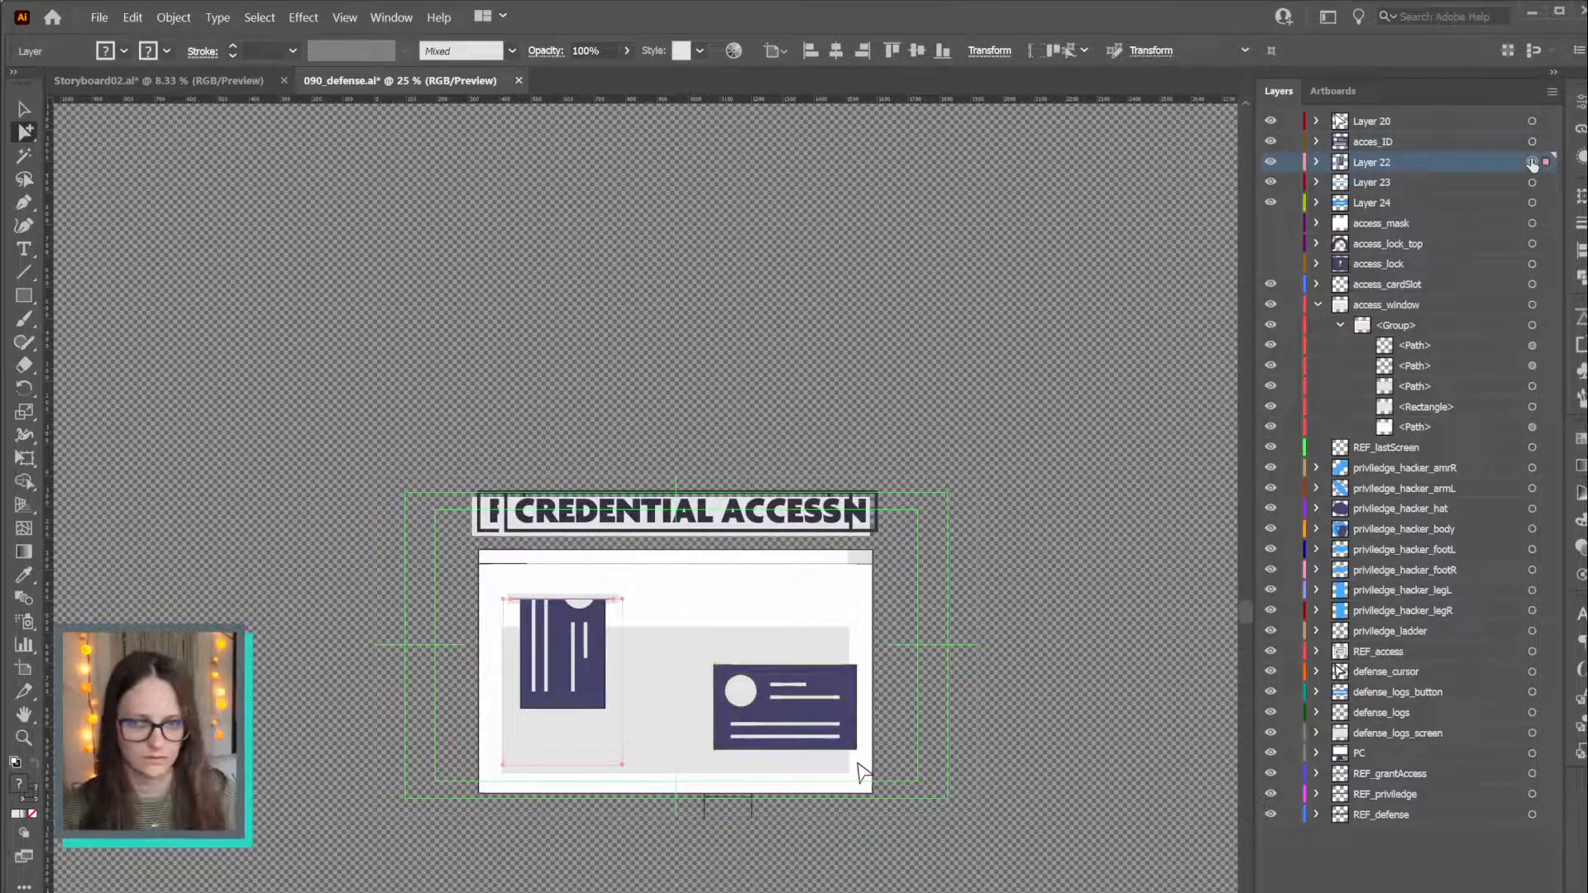
{"action": "left_click", "coordinate": [1316, 163]}
{"action": "left_click", "coordinate": [1341, 183]}
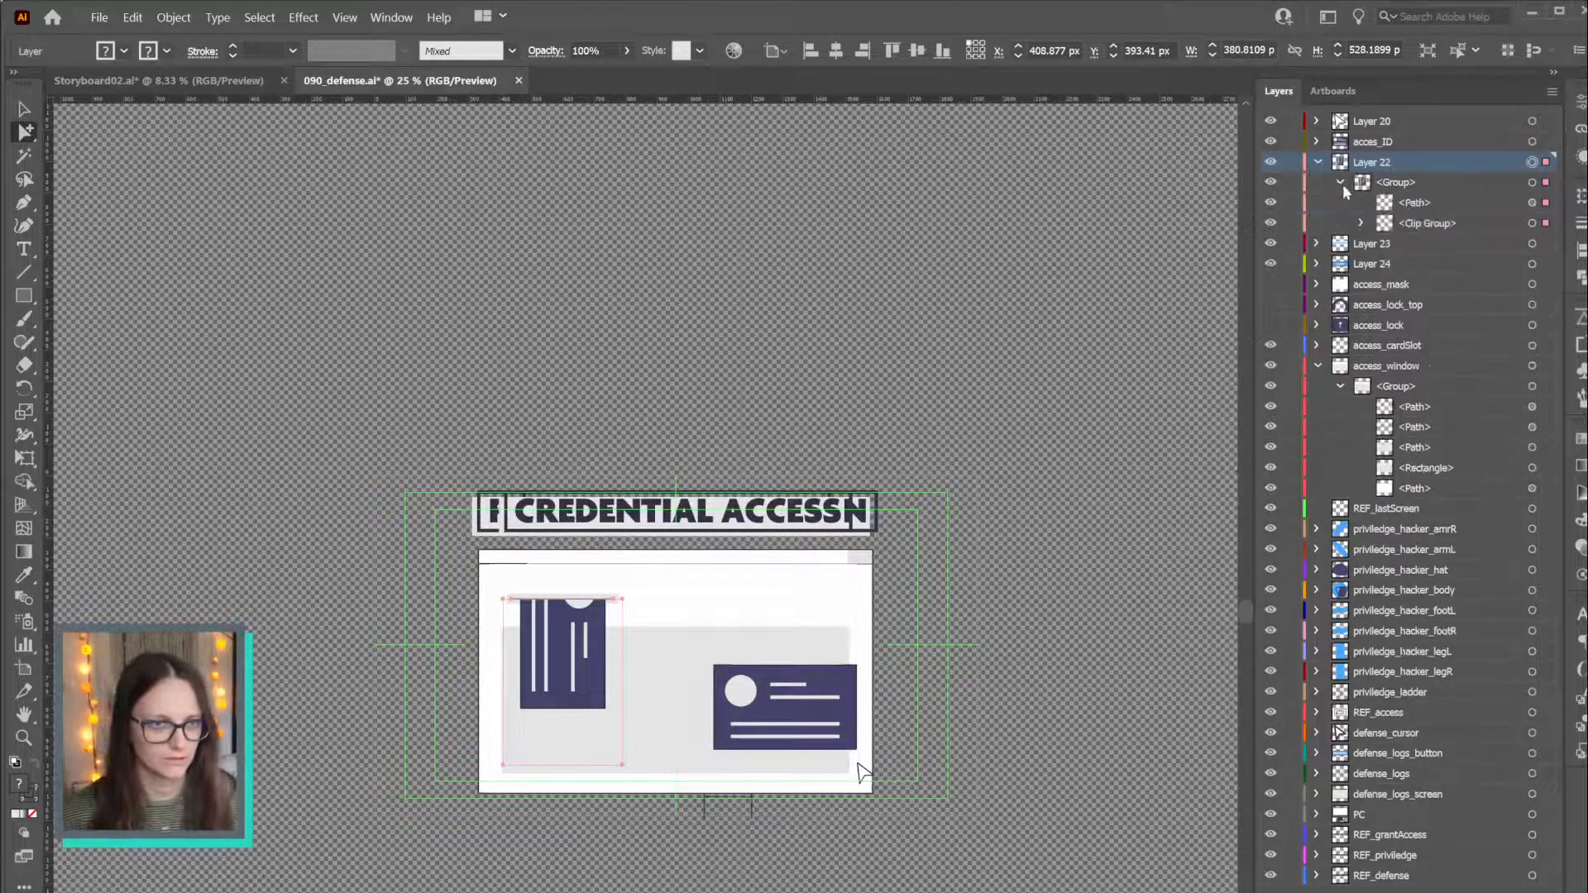
{"action": "left_click", "coordinate": [1532, 203]}
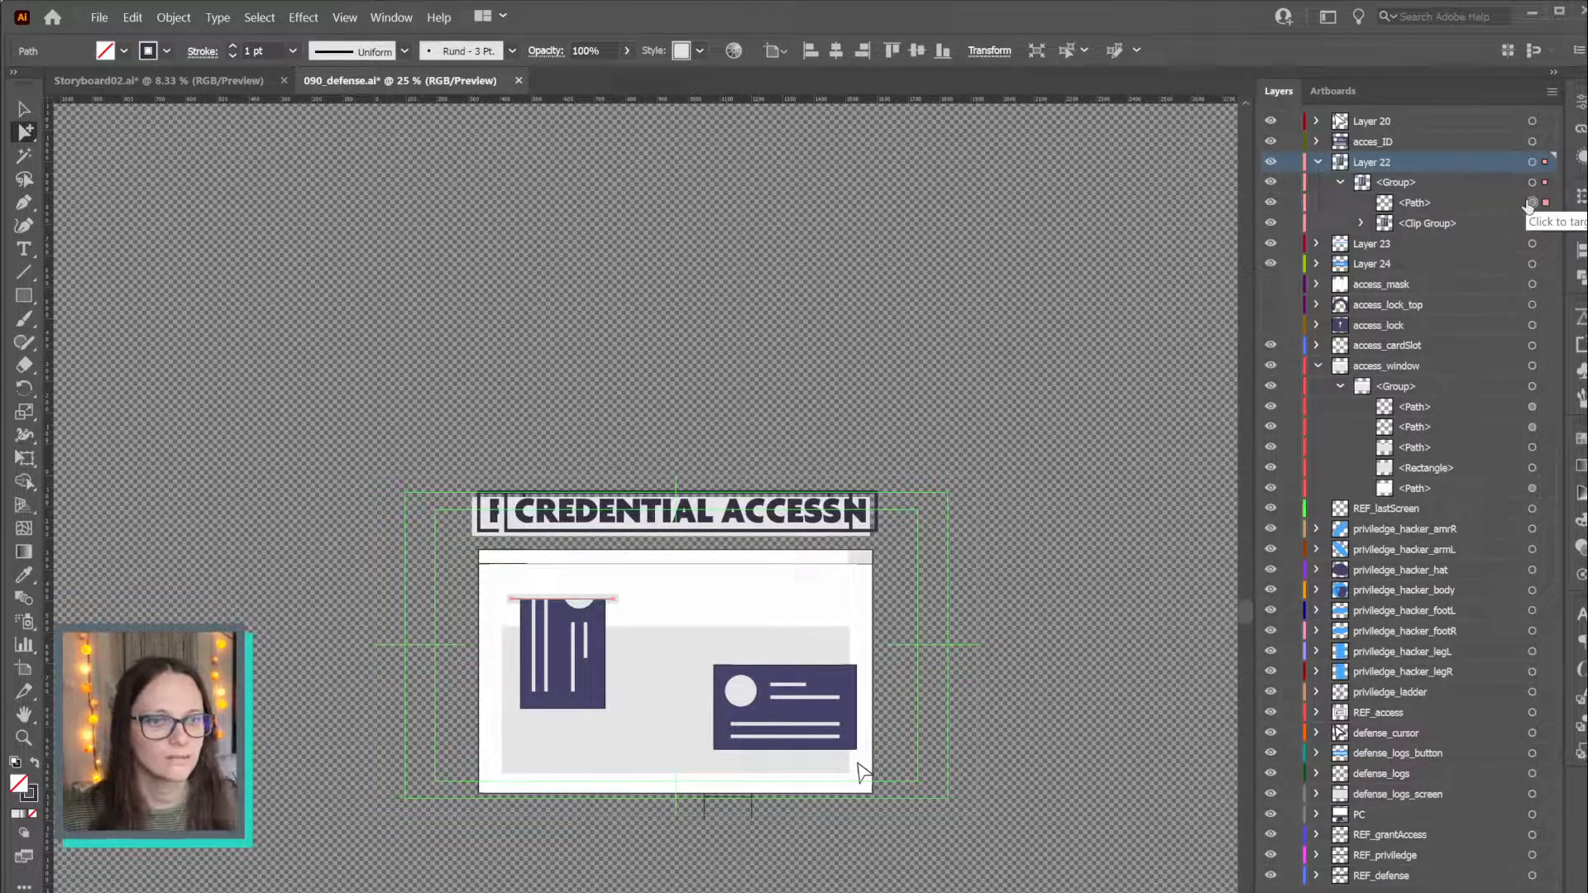
{"action": "left_click", "coordinate": [1422, 205]}
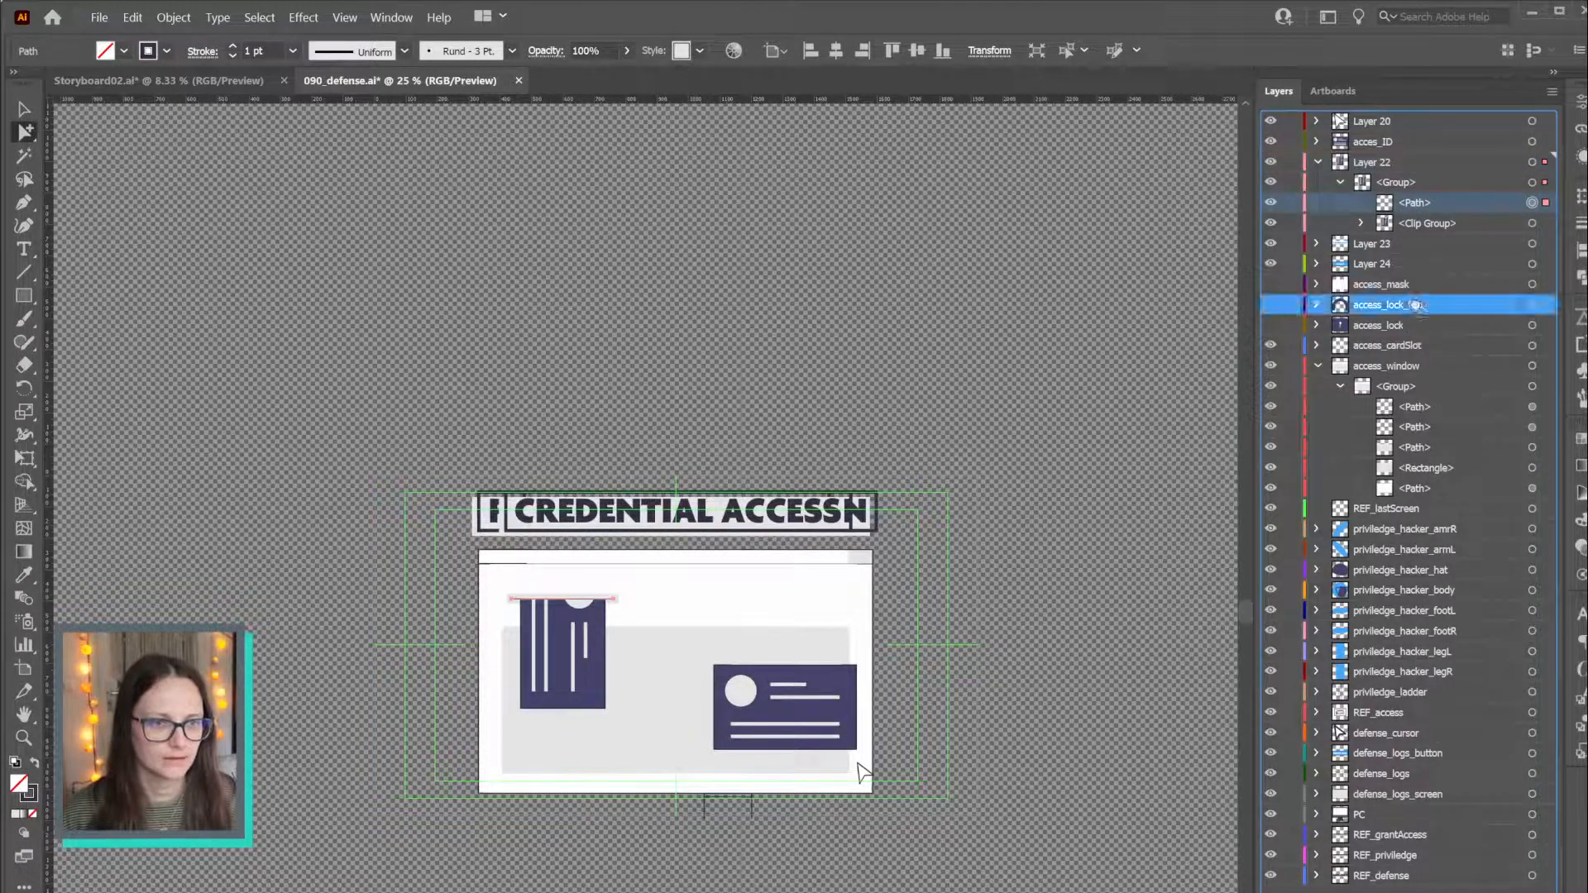
{"action": "left_click_drag", "start_coordinate": [1419, 309], "coordinate": [1419, 348]}
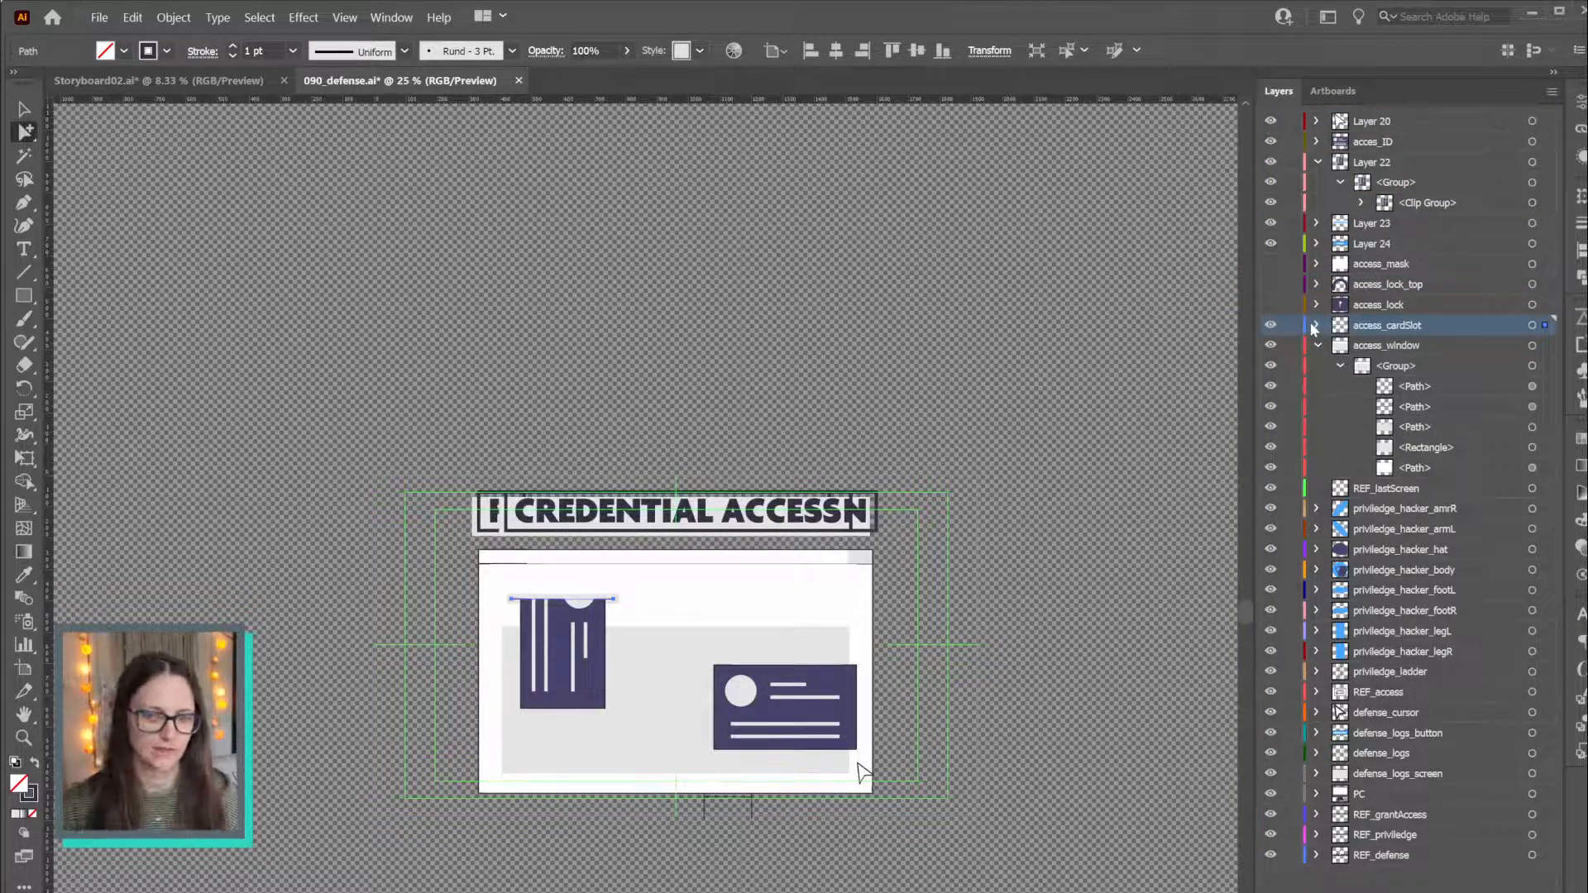
Add a new layer above Layer 22 and move the vertical card's clipping path into it
{"action": "left_click", "coordinate": [1361, 202]}
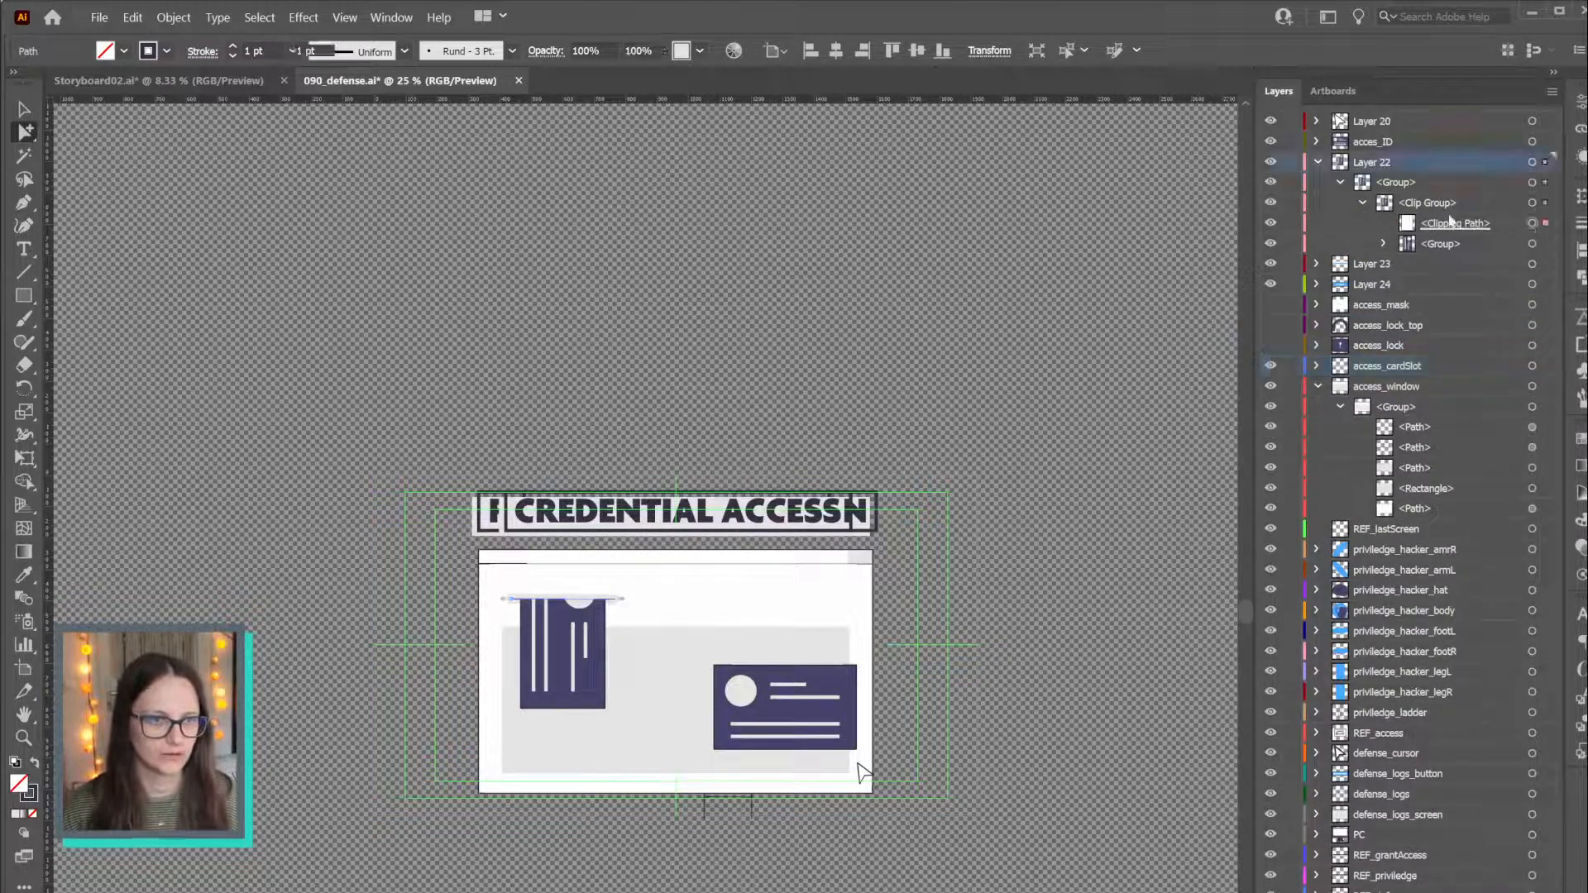
{"action": "left_click", "coordinate": [1532, 224]}
{"action": "key", "text": "ctrl+l"}
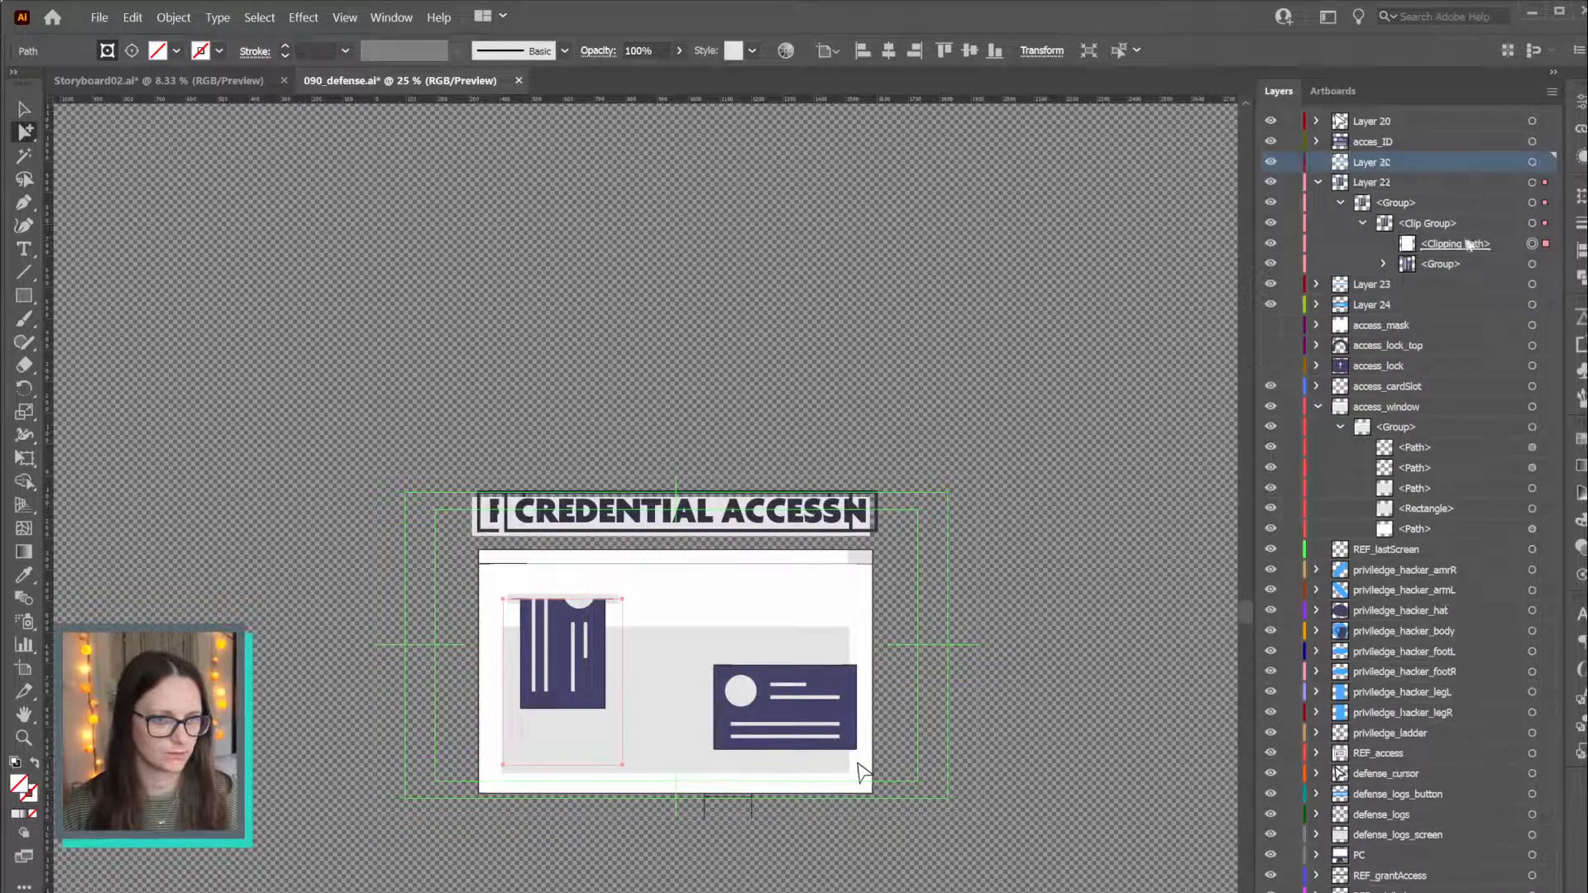
{"action": "left_click", "coordinate": [1467, 164]}
{"action": "left_click_drag", "start_coordinate": [1467, 163], "coordinate": [1469, 165]}
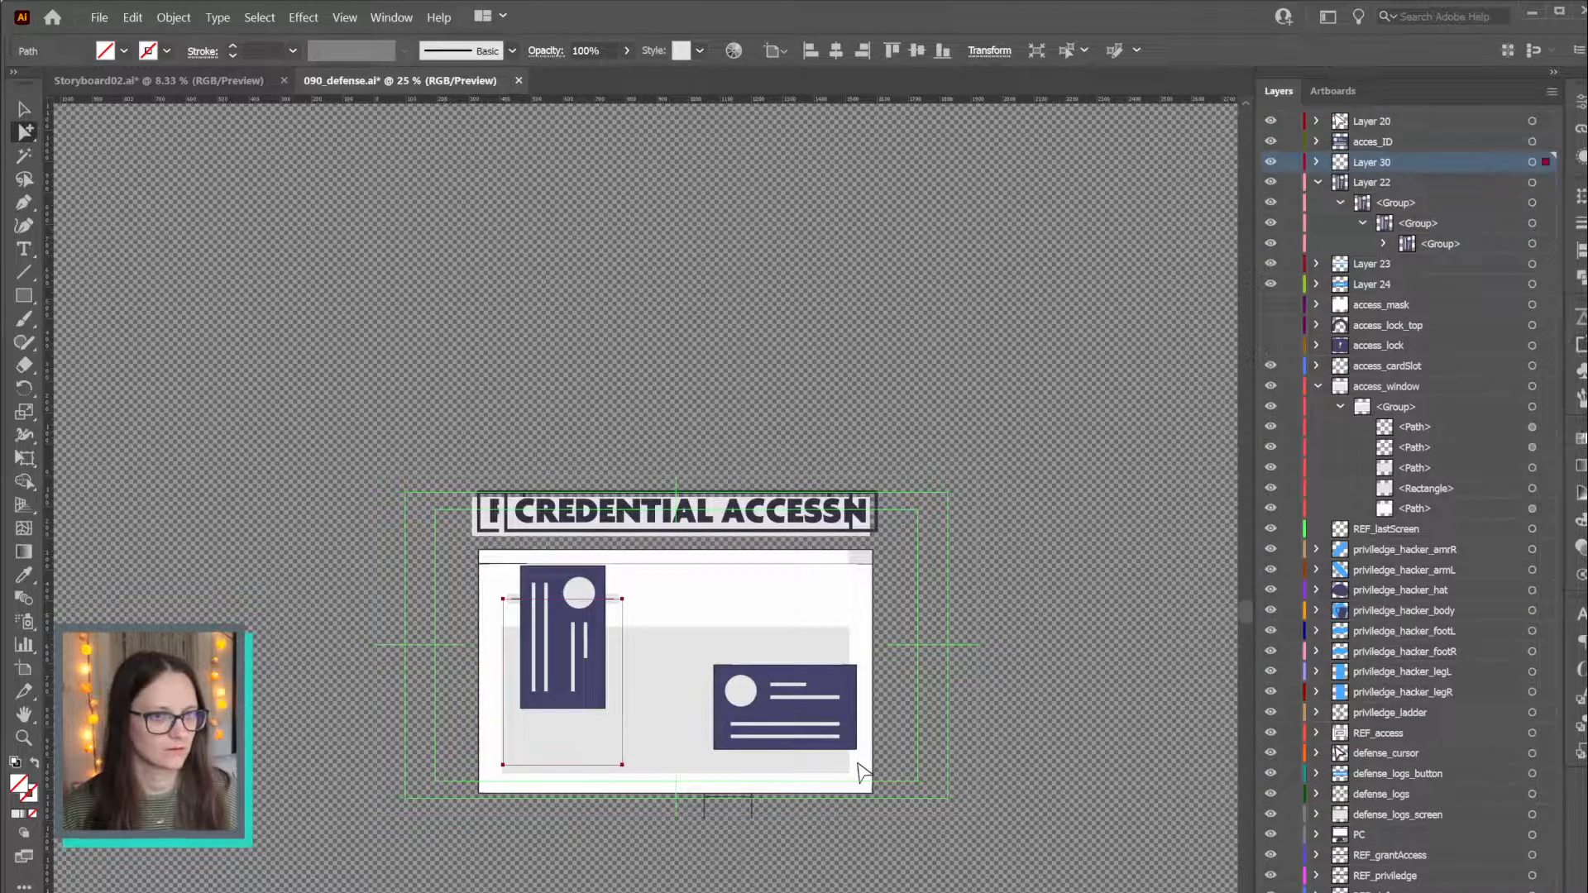
Fill the former clipping path with red and rename its layer as acces_cardSlot_mask
{"action": "left_click", "coordinate": [1581, 439]}
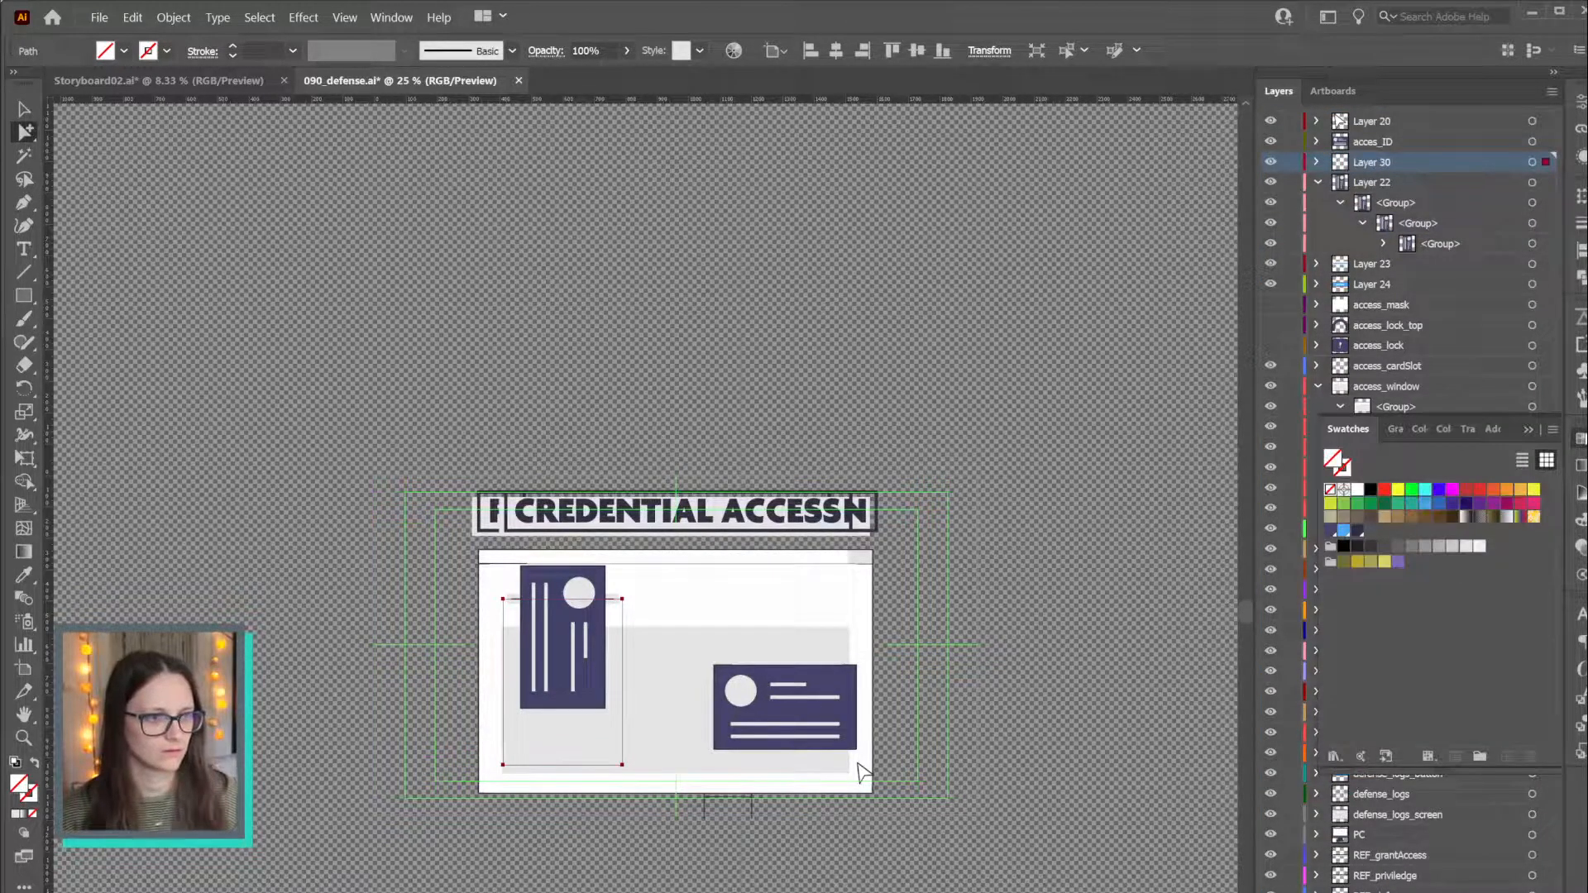
{"action": "left_click", "coordinate": [1385, 489]}
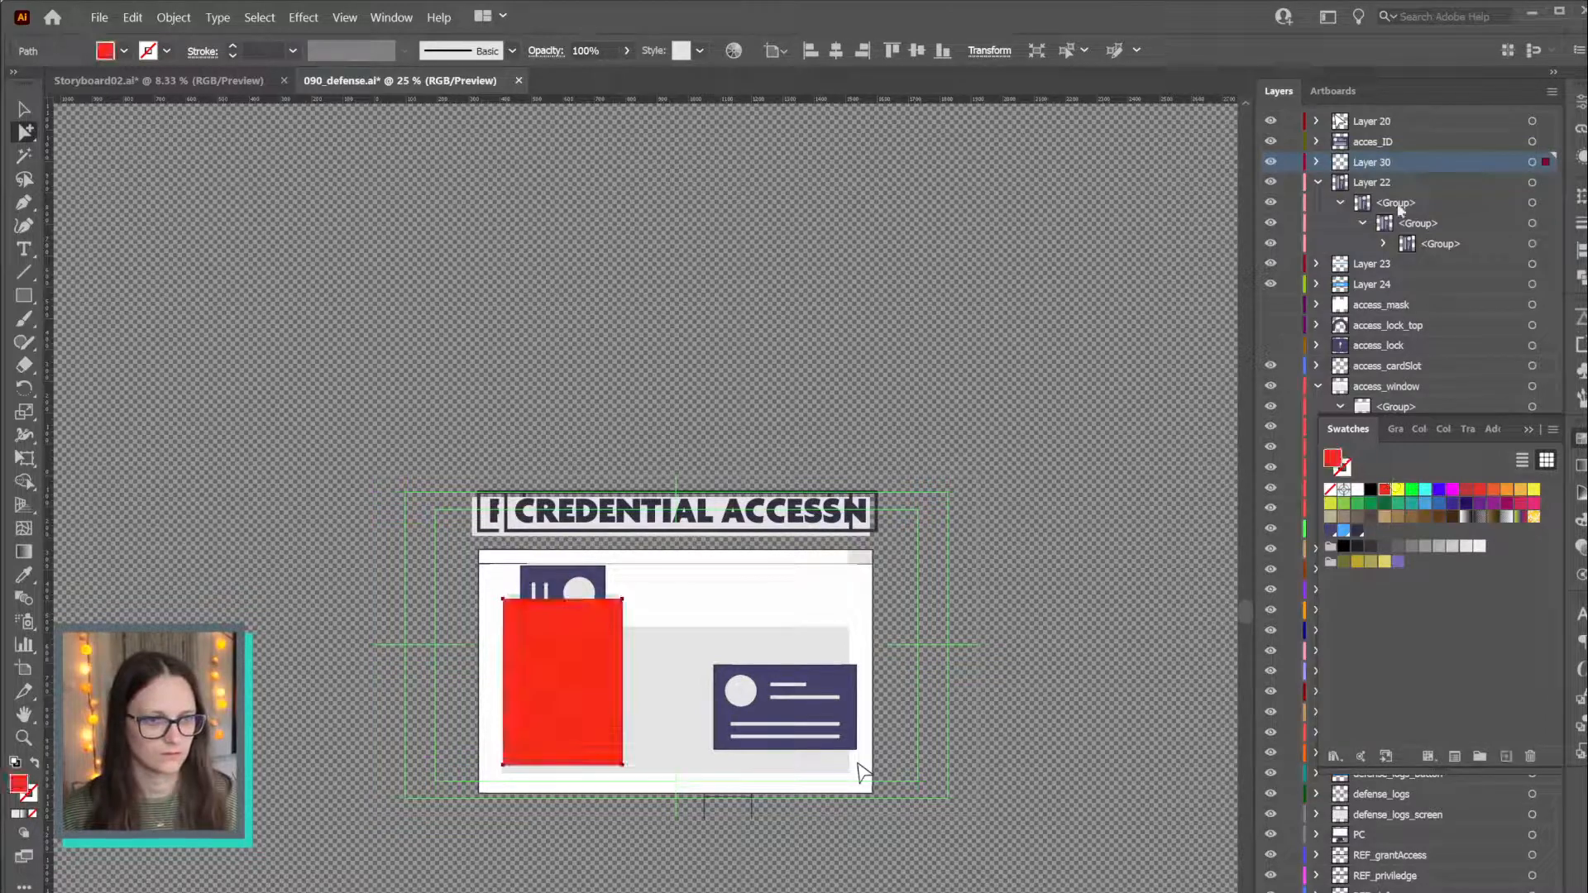
{"action": "double_click", "coordinate": [1370, 163]}
{"action": "type", "text": "acces_cardSlot_mask"}
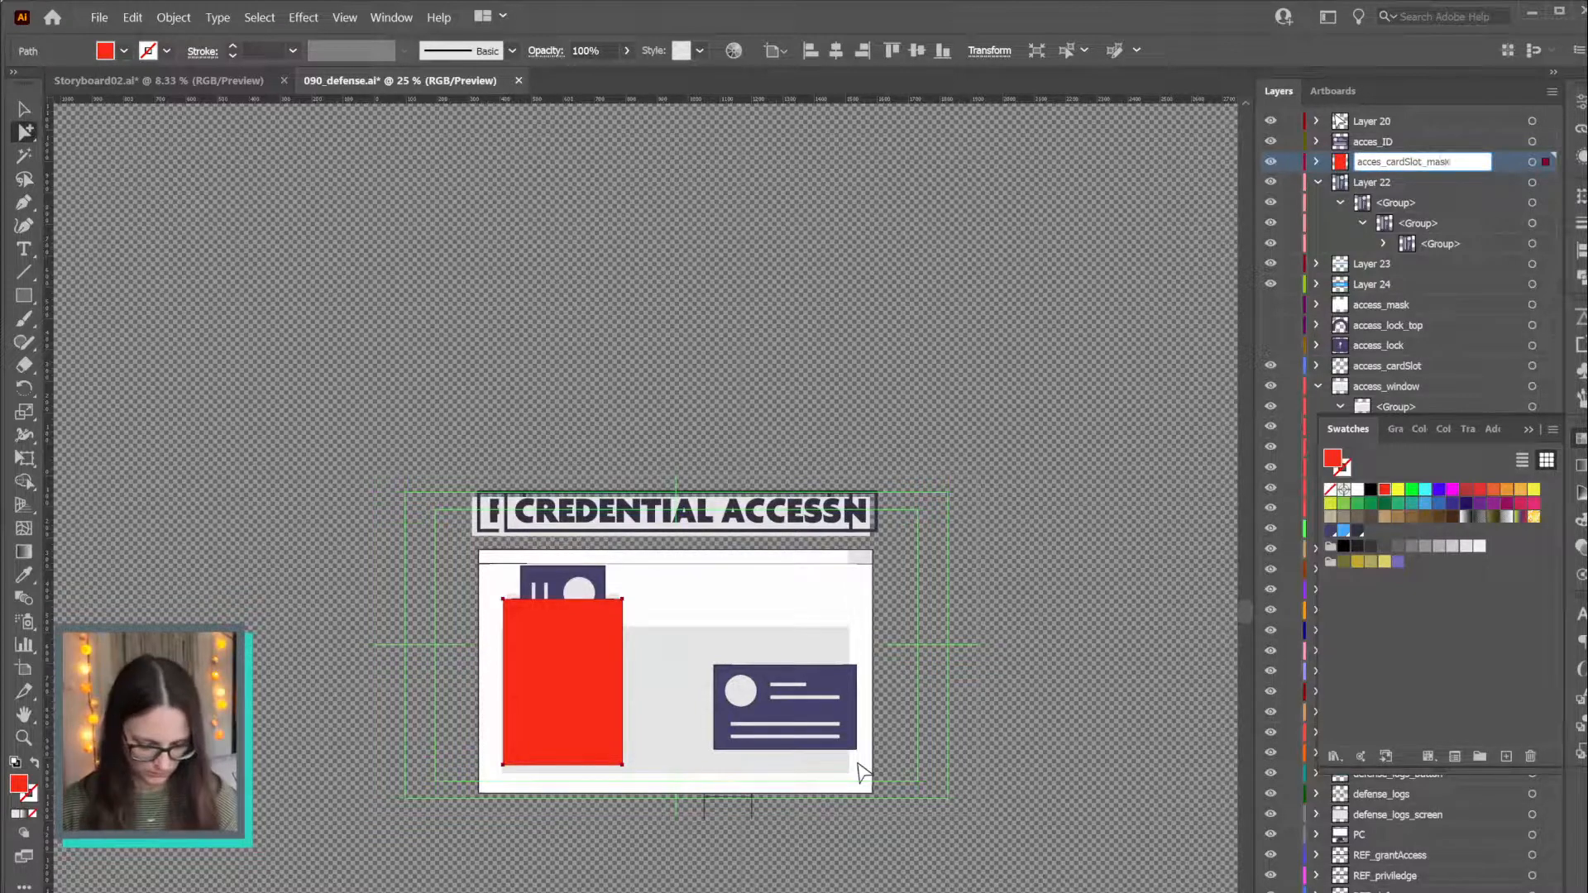
{"action": "key", "text": "Return"}
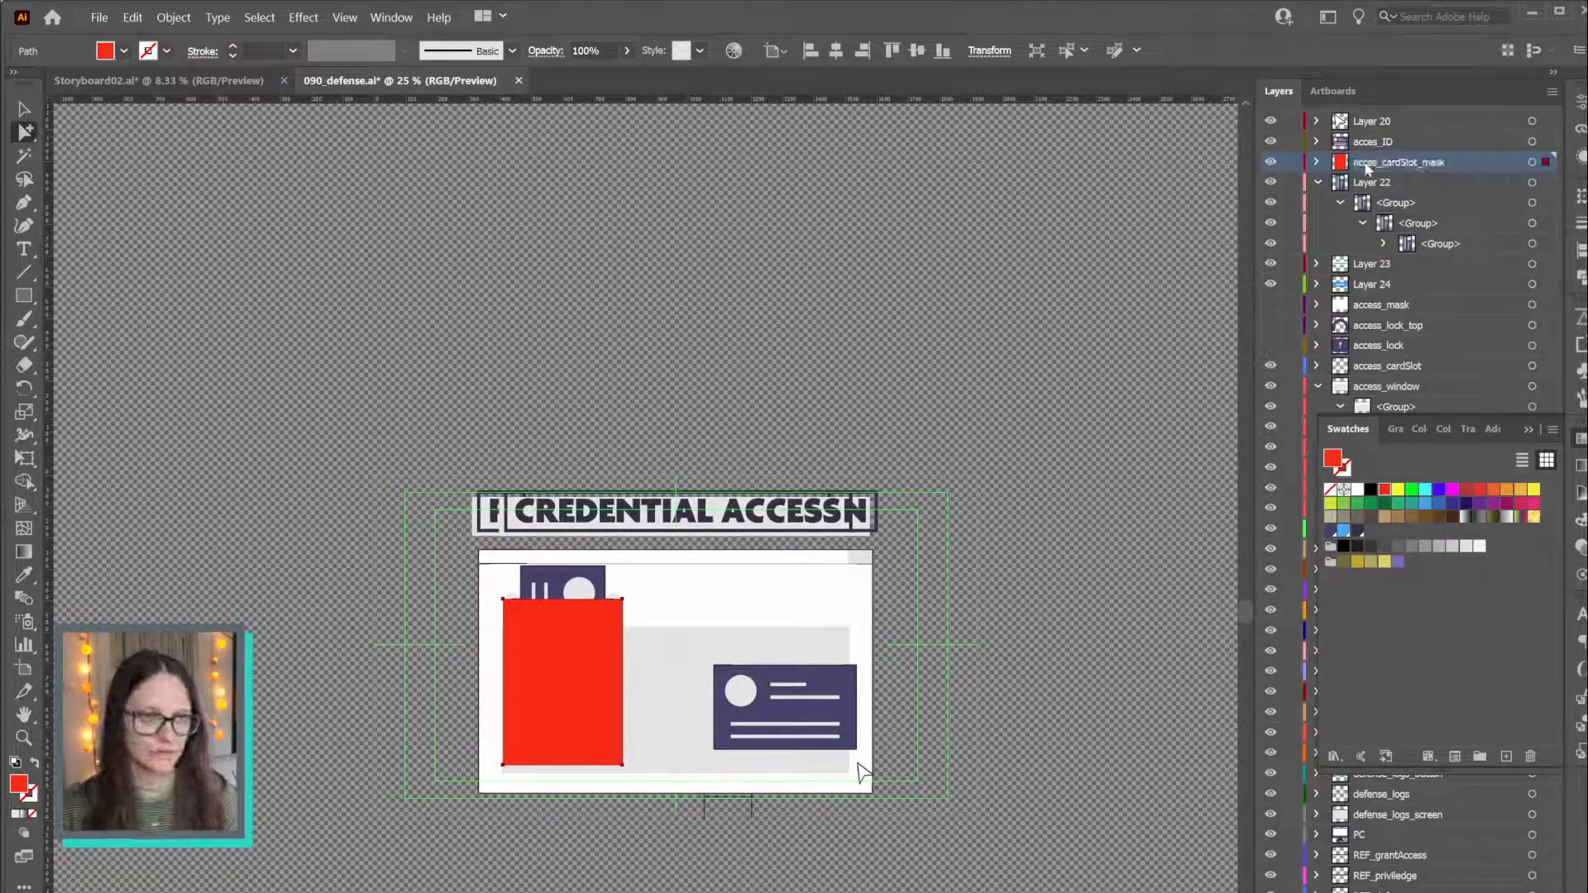
{"action": "left_click", "coordinate": [1529, 430]}
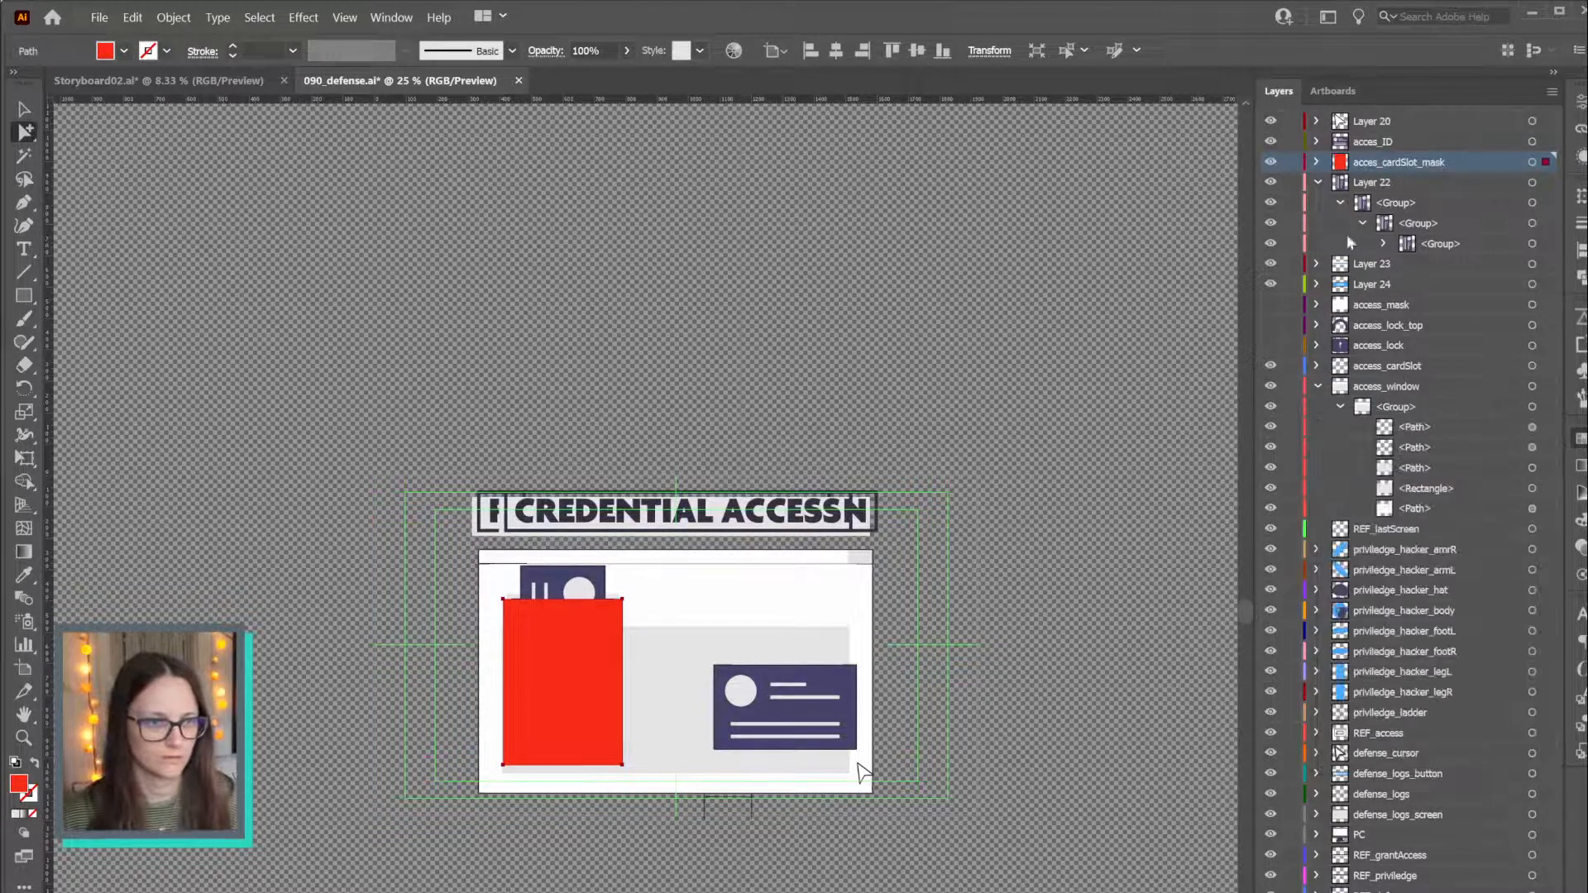
Flip the red mask rectangle upward so it covers the area above the card slot line, and hide its layer
{"action": "left_click", "coordinate": [1273, 164]}
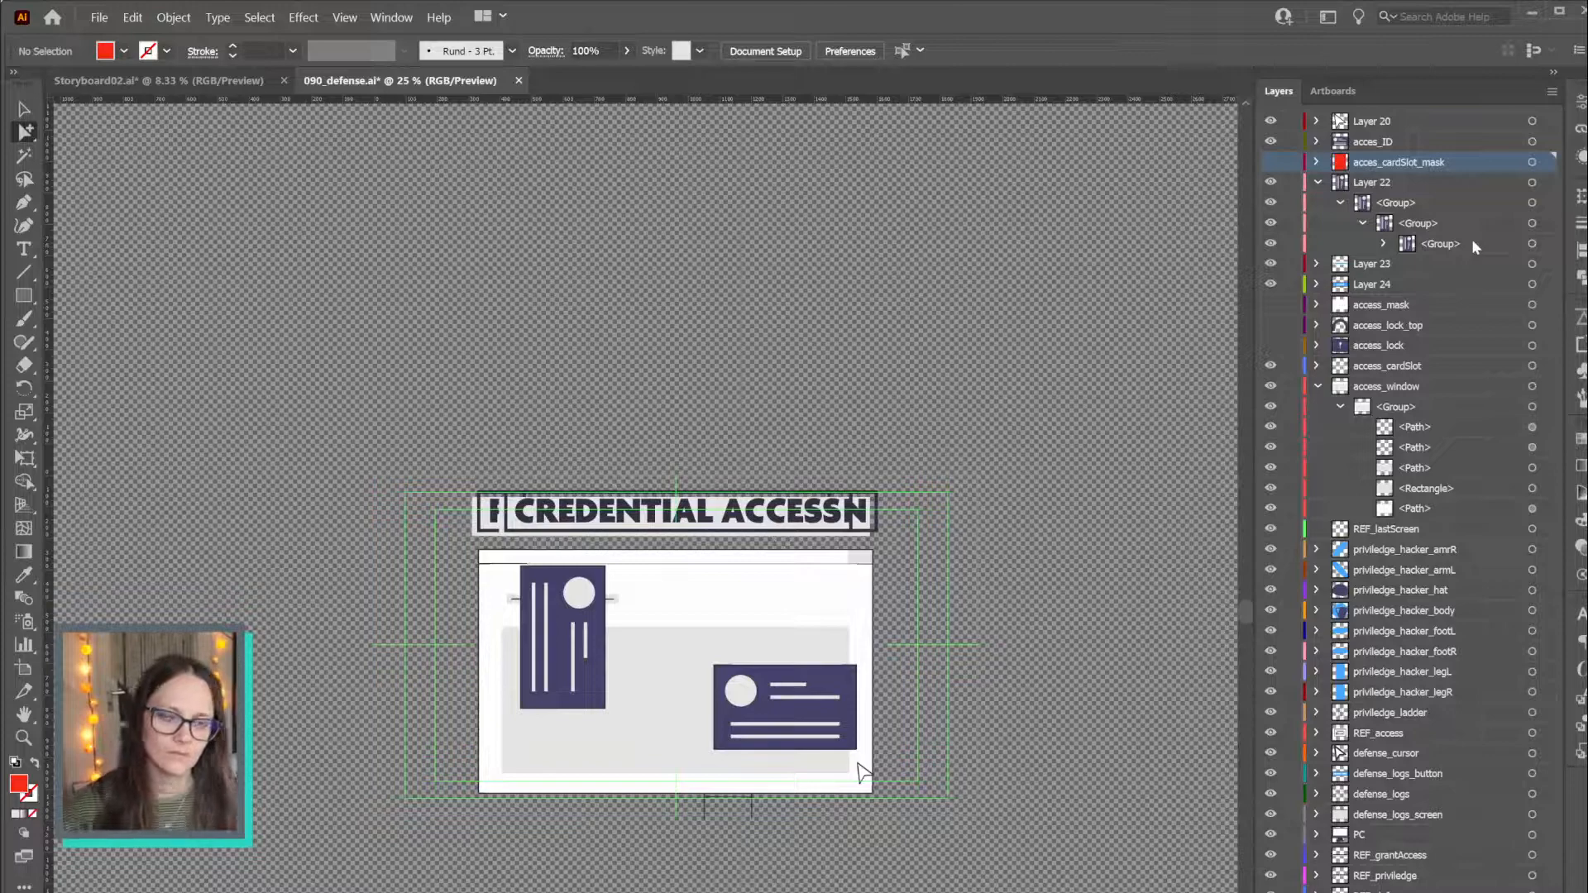
{"action": "left_click", "coordinate": [1272, 162]}
{"action": "left_click", "coordinate": [1532, 162]}
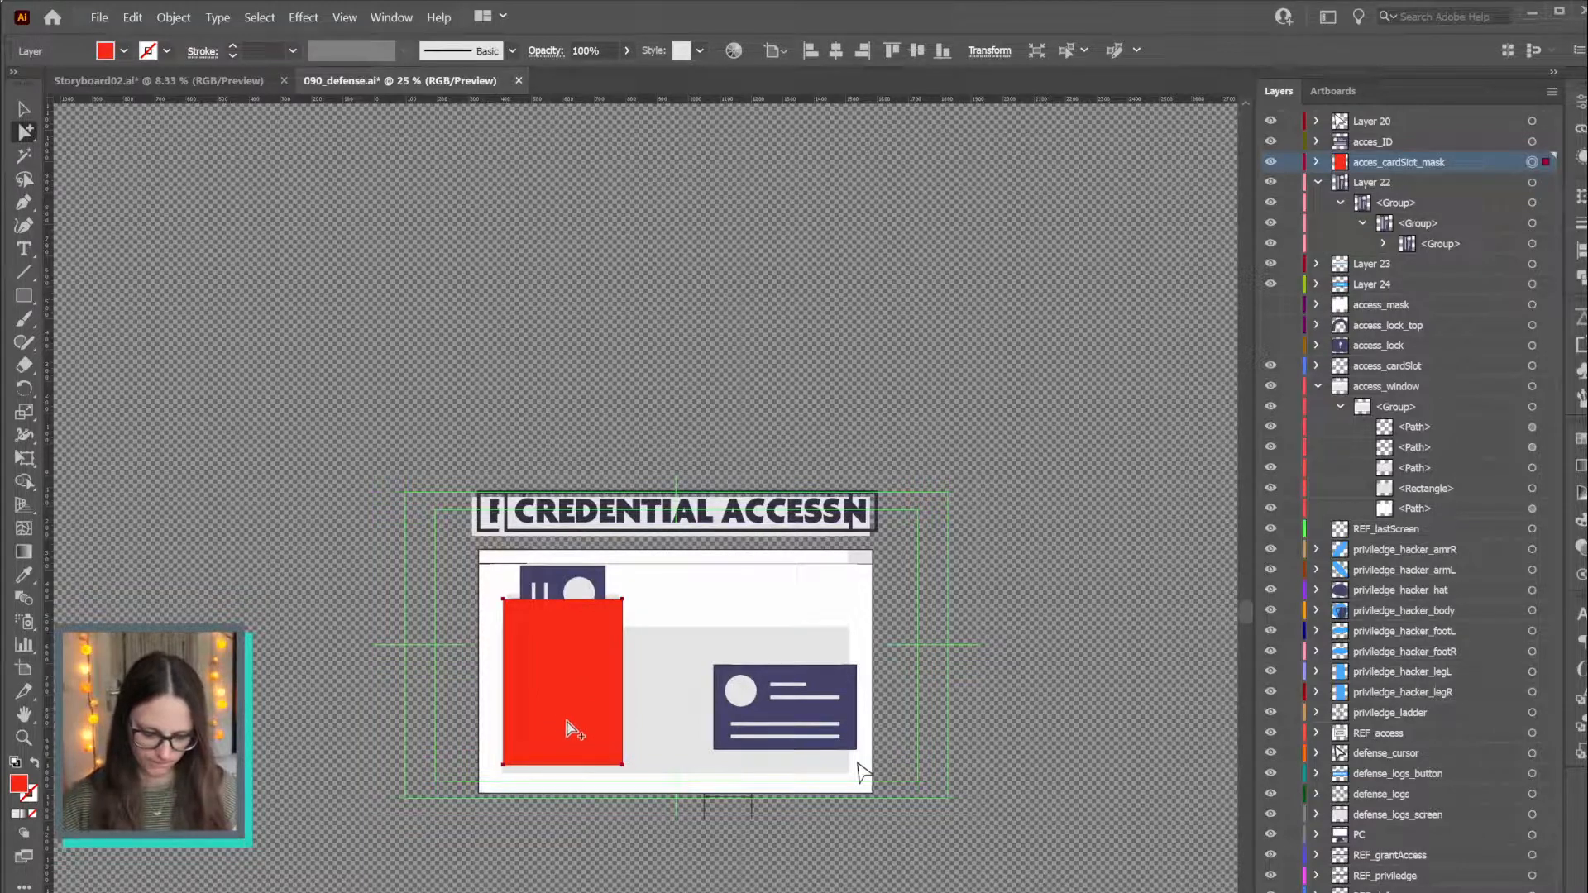
{"action": "key", "text": "v"}
{"action": "left_click_drag", "start_coordinate": [564, 765], "coordinate": [555, 387]}
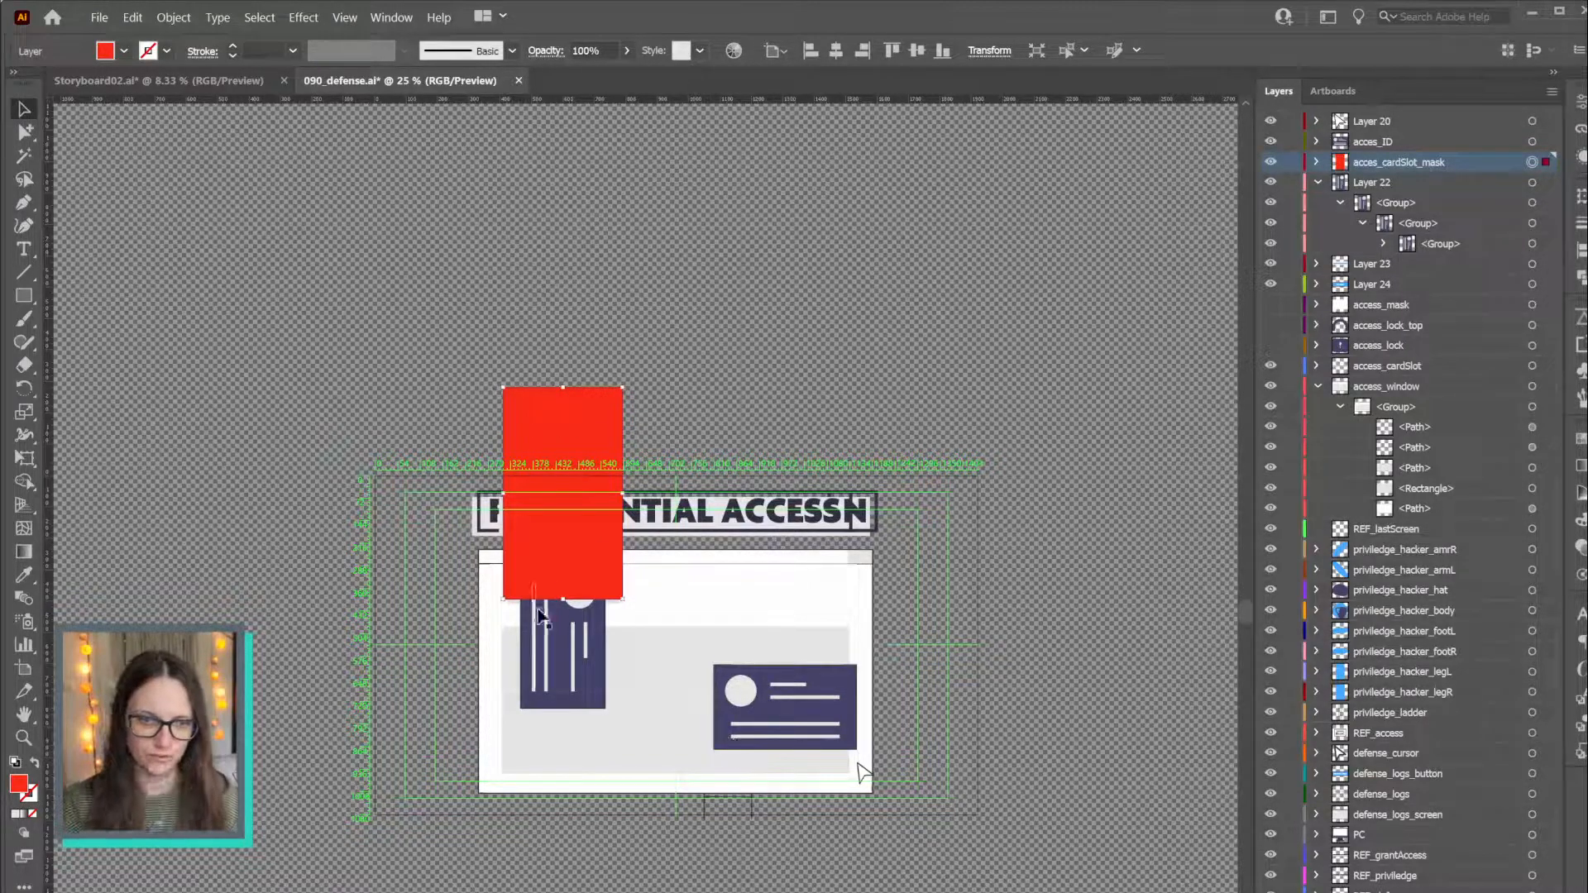
{"action": "left_click", "coordinate": [1270, 162]}
Move the vertical card's innermost group directly into Layer 22 and rename the layer as REF_cardVertical
{"action": "left_click_drag", "start_coordinate": [1438, 247], "coordinate": [1414, 192]}
{"action": "left_click", "coordinate": [1533, 183]}
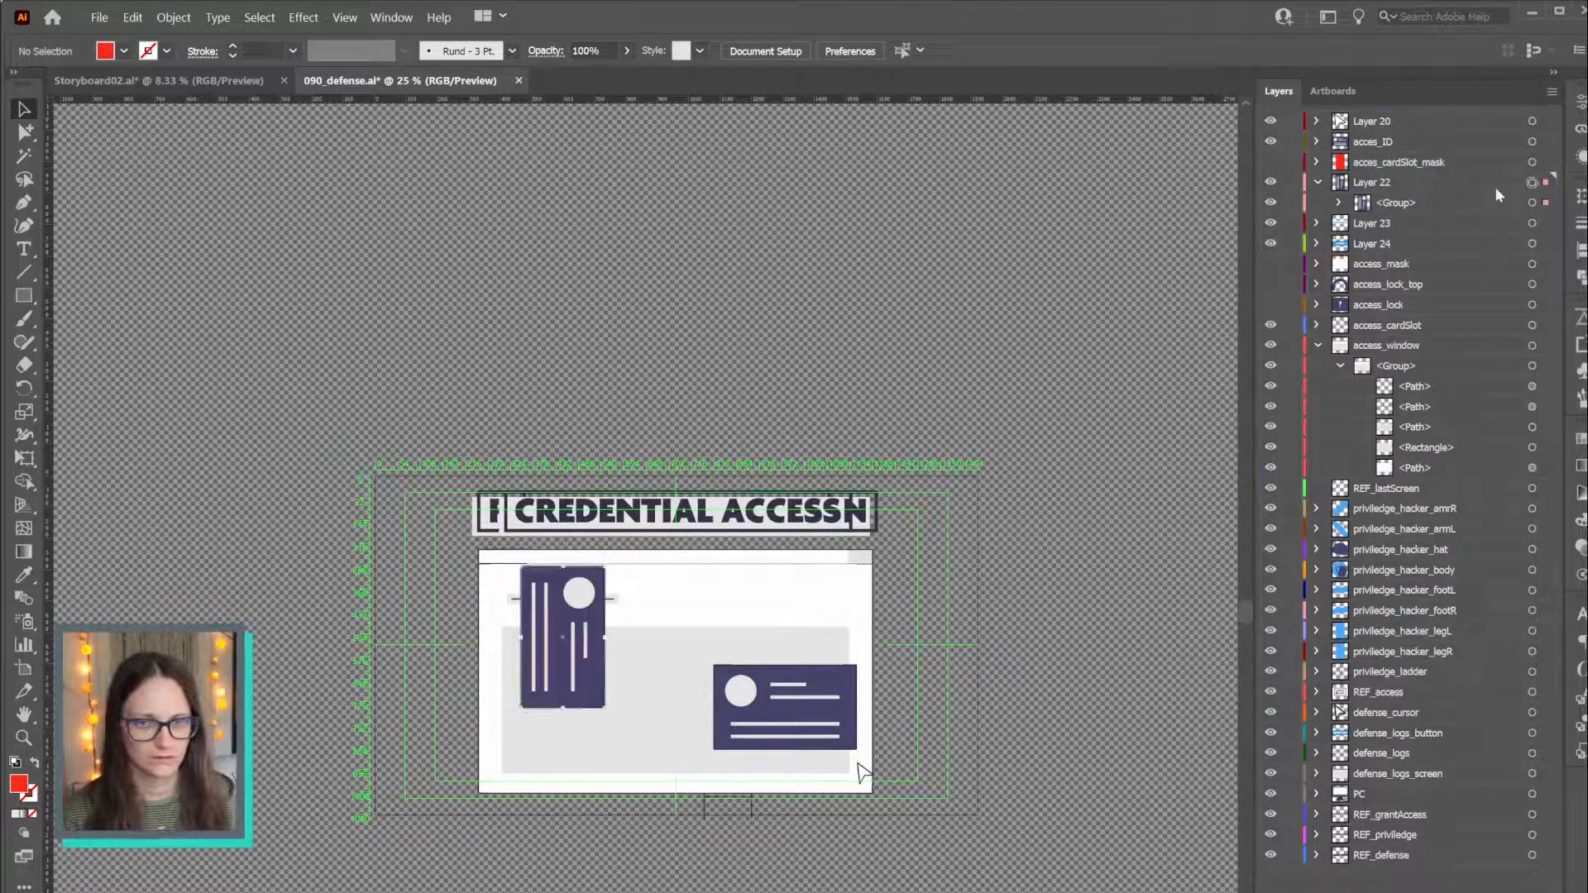
{"action": "double_click", "coordinate": [1372, 184]}
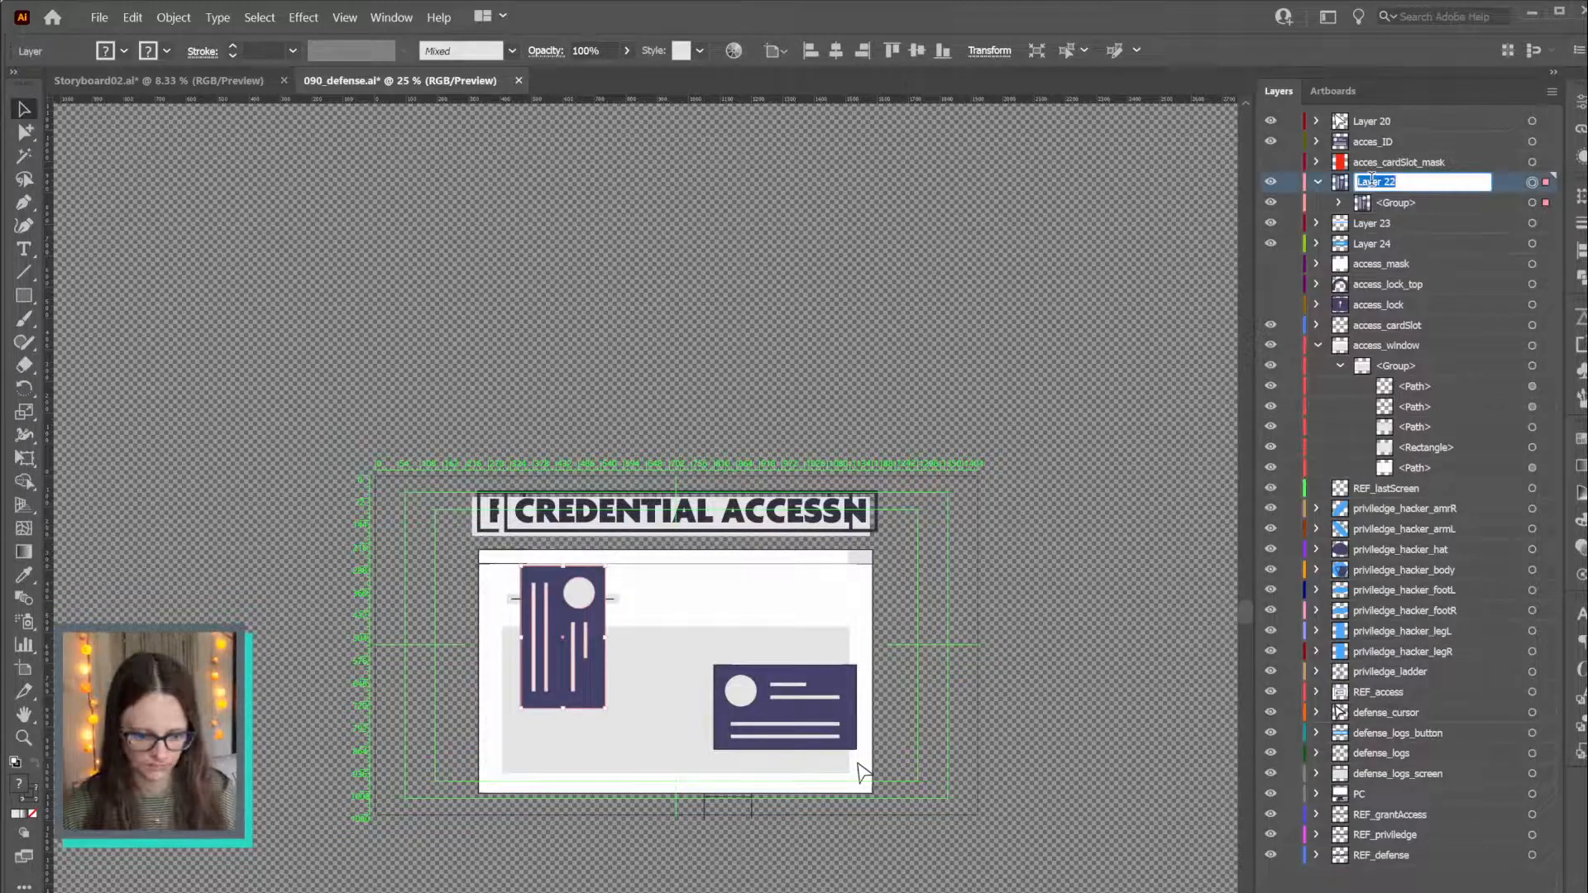
{"action": "type", "text": "REF"}
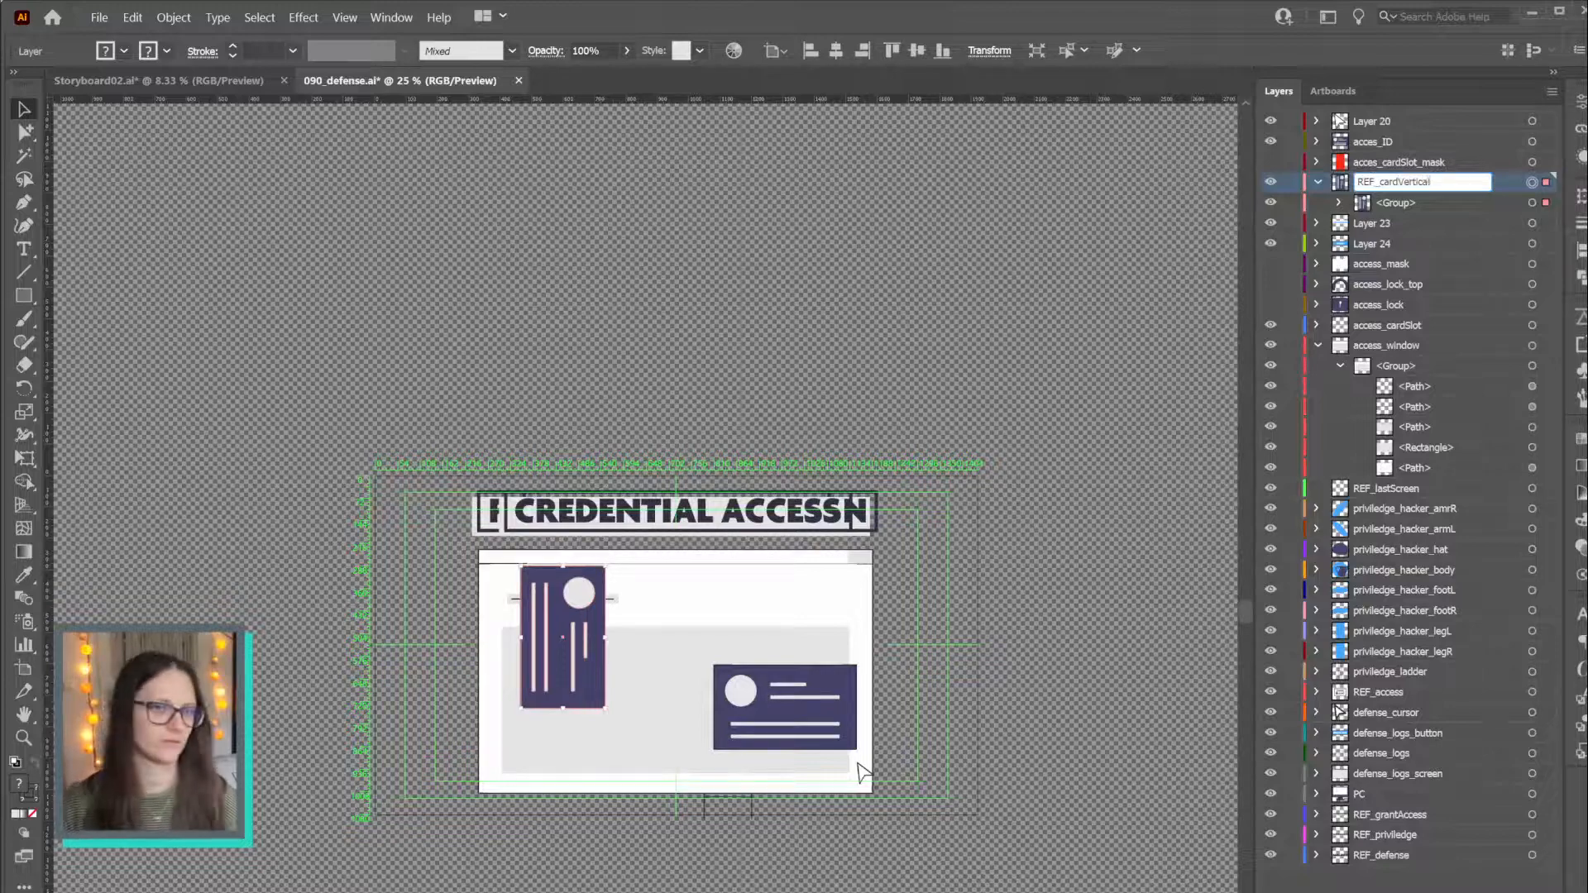
{"action": "type", "text": "_cardVertical"}
{"action": "key", "text": "Return"}
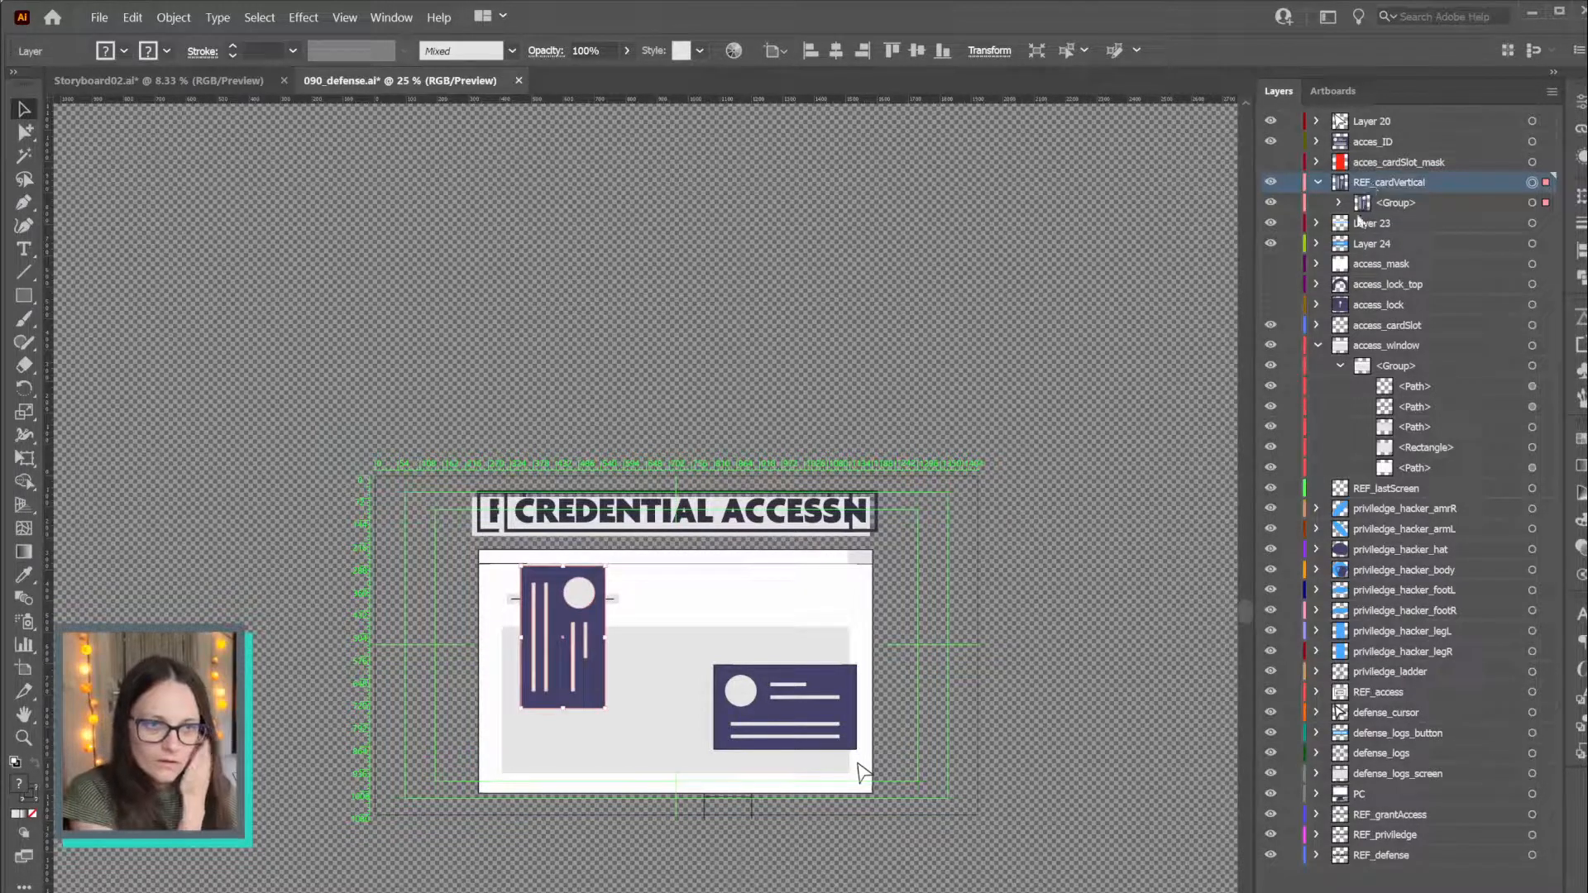
Move the REF_cardVertical layer above acces_ID and hide the acces_ID layer
{"action": "left_click_drag", "start_coordinate": [1370, 185], "coordinate": [1363, 134]}
{"action": "left_click", "coordinate": [1318, 144]}
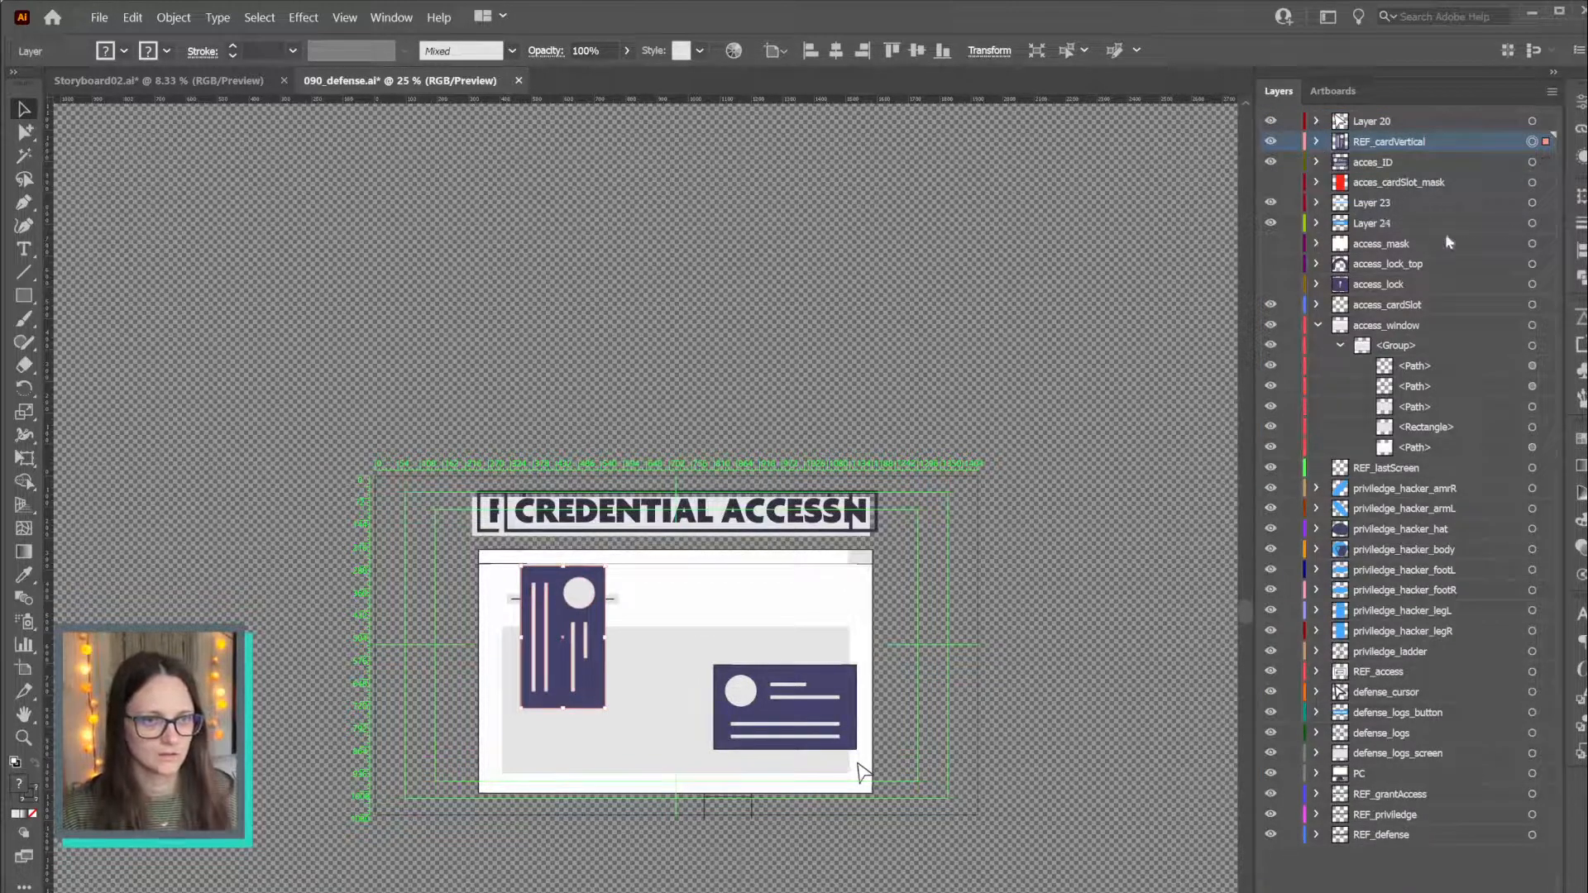
{"action": "left_click", "coordinate": [1271, 161]}
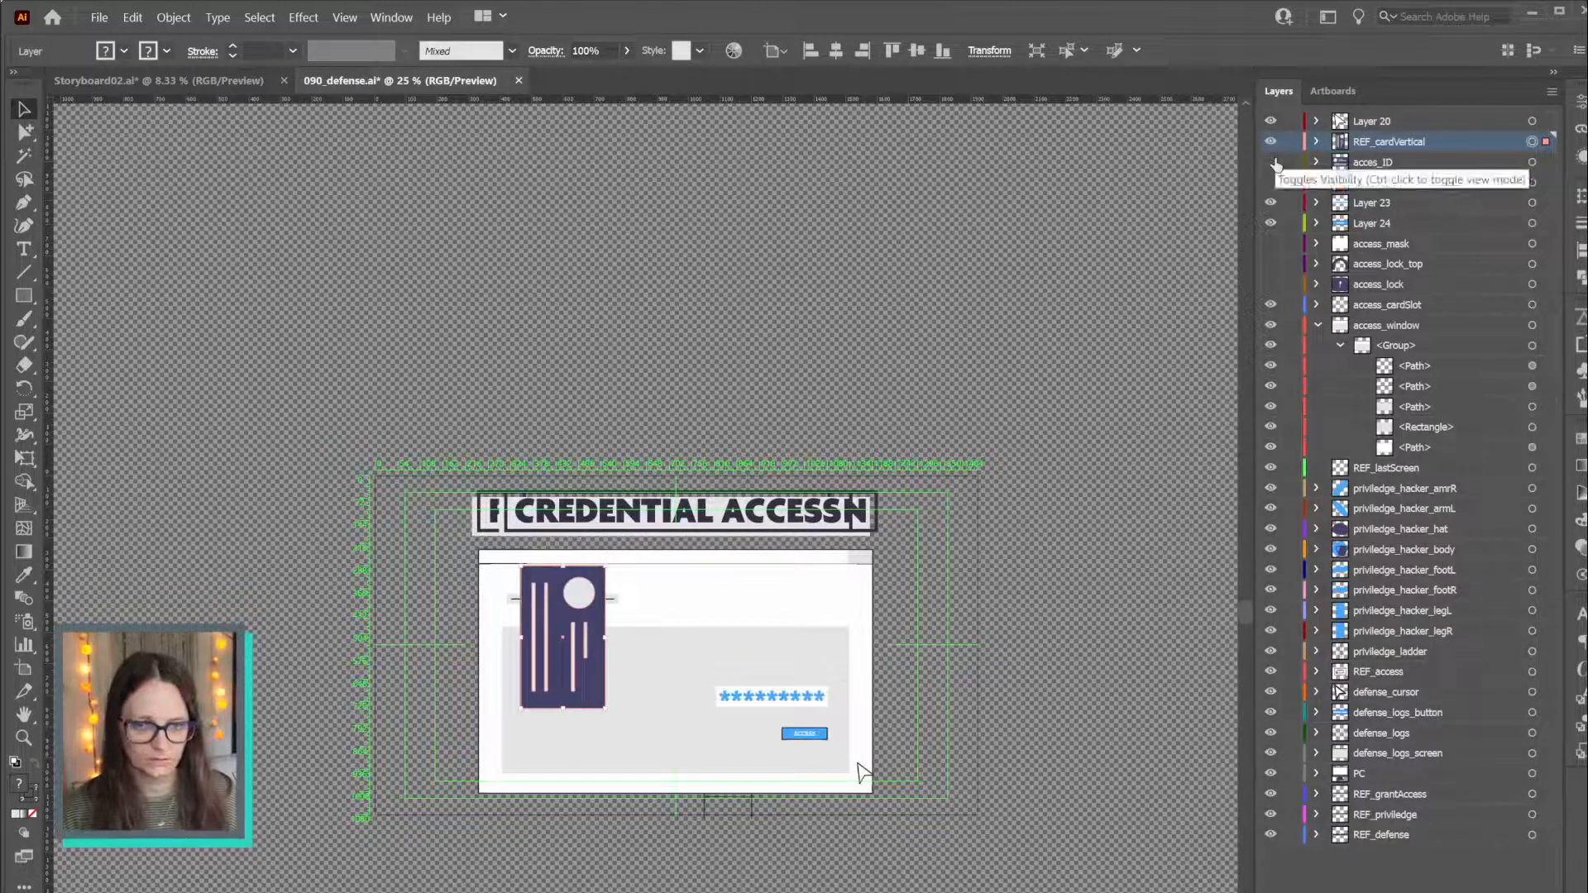
Rename Layer 23, which holds the row of blue asterisks, as acces_password
{"action": "left_click", "coordinate": [1532, 202]}
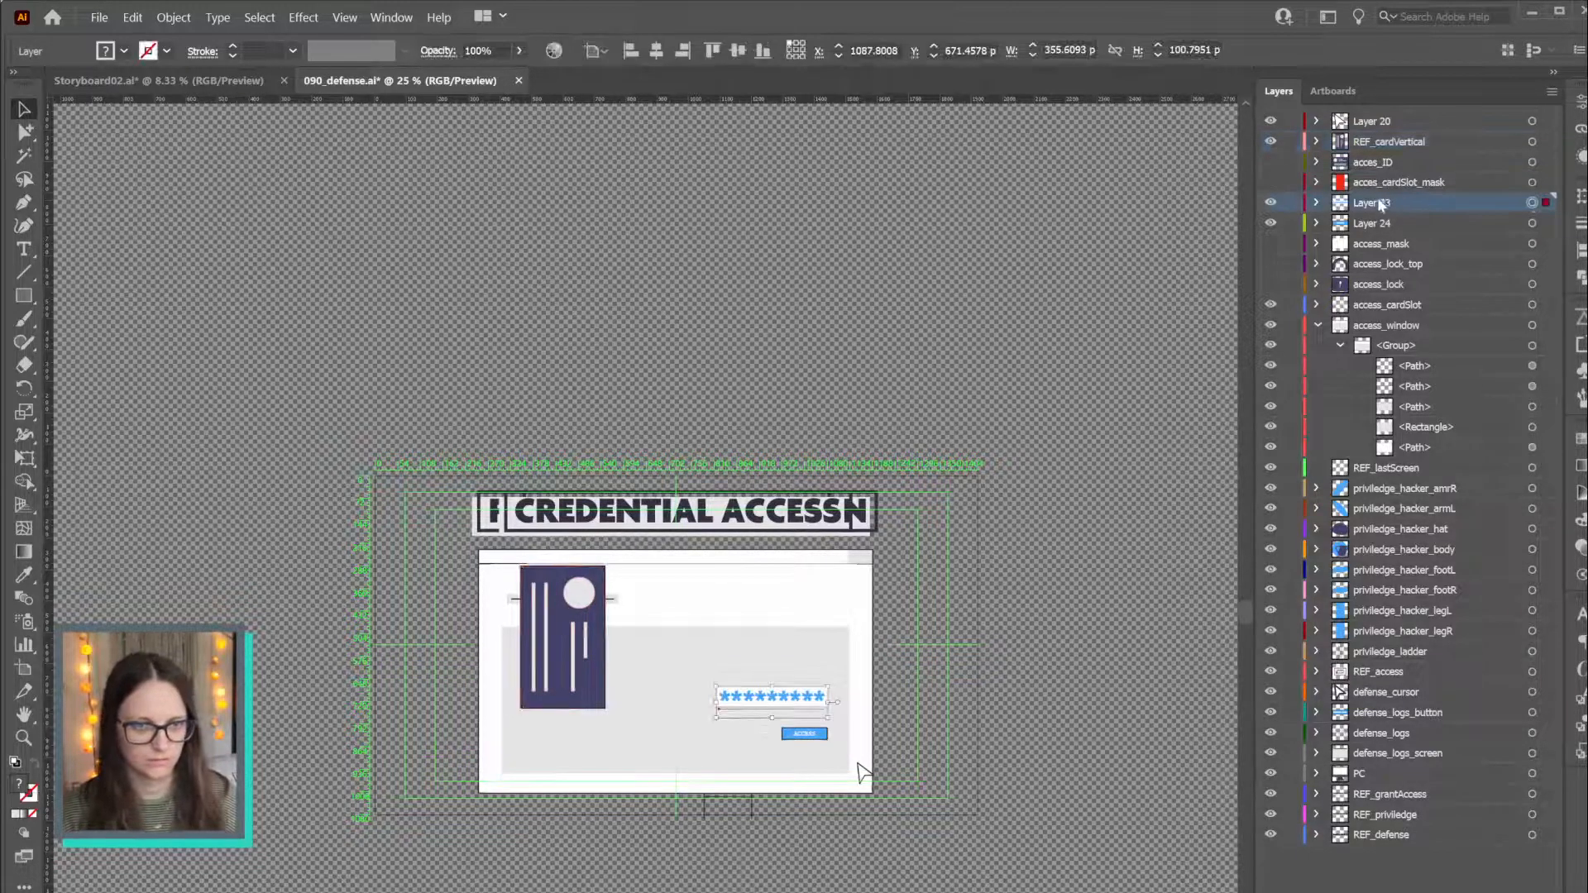
{"action": "double_click", "coordinate": [1378, 201]}
{"action": "type", "text": "acces"}
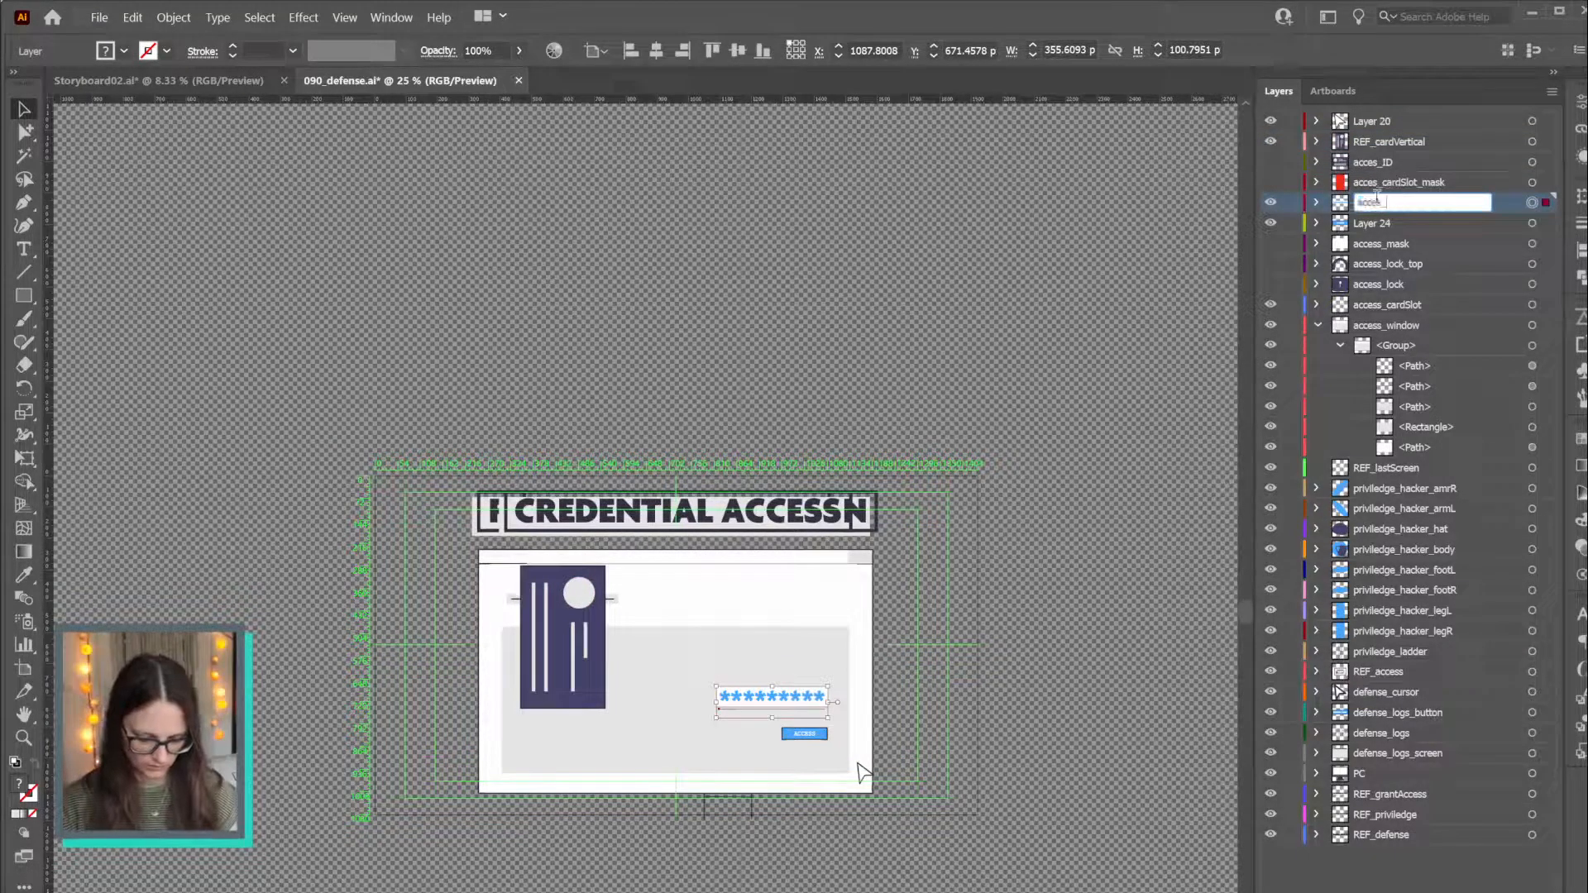
{"action": "type", "text": "_passw"}
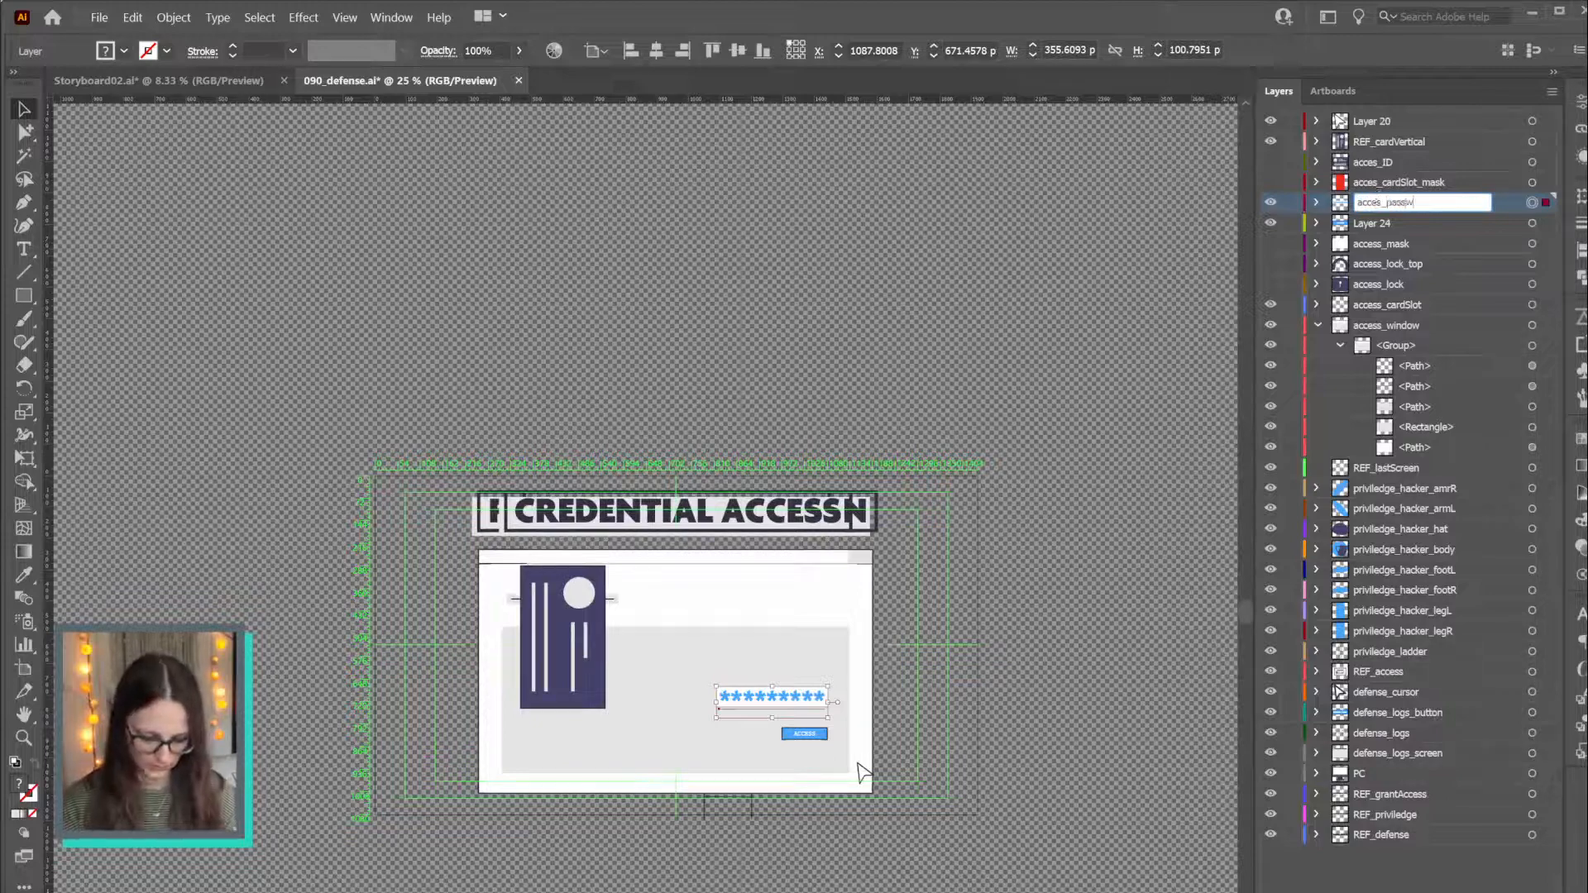
{"action": "type", "text": "ord"}
{"action": "key", "text": "Return"}
Rename Layer 24, which holds the blue access button, as acces_button
{"action": "left_click", "coordinate": [1376, 222]}
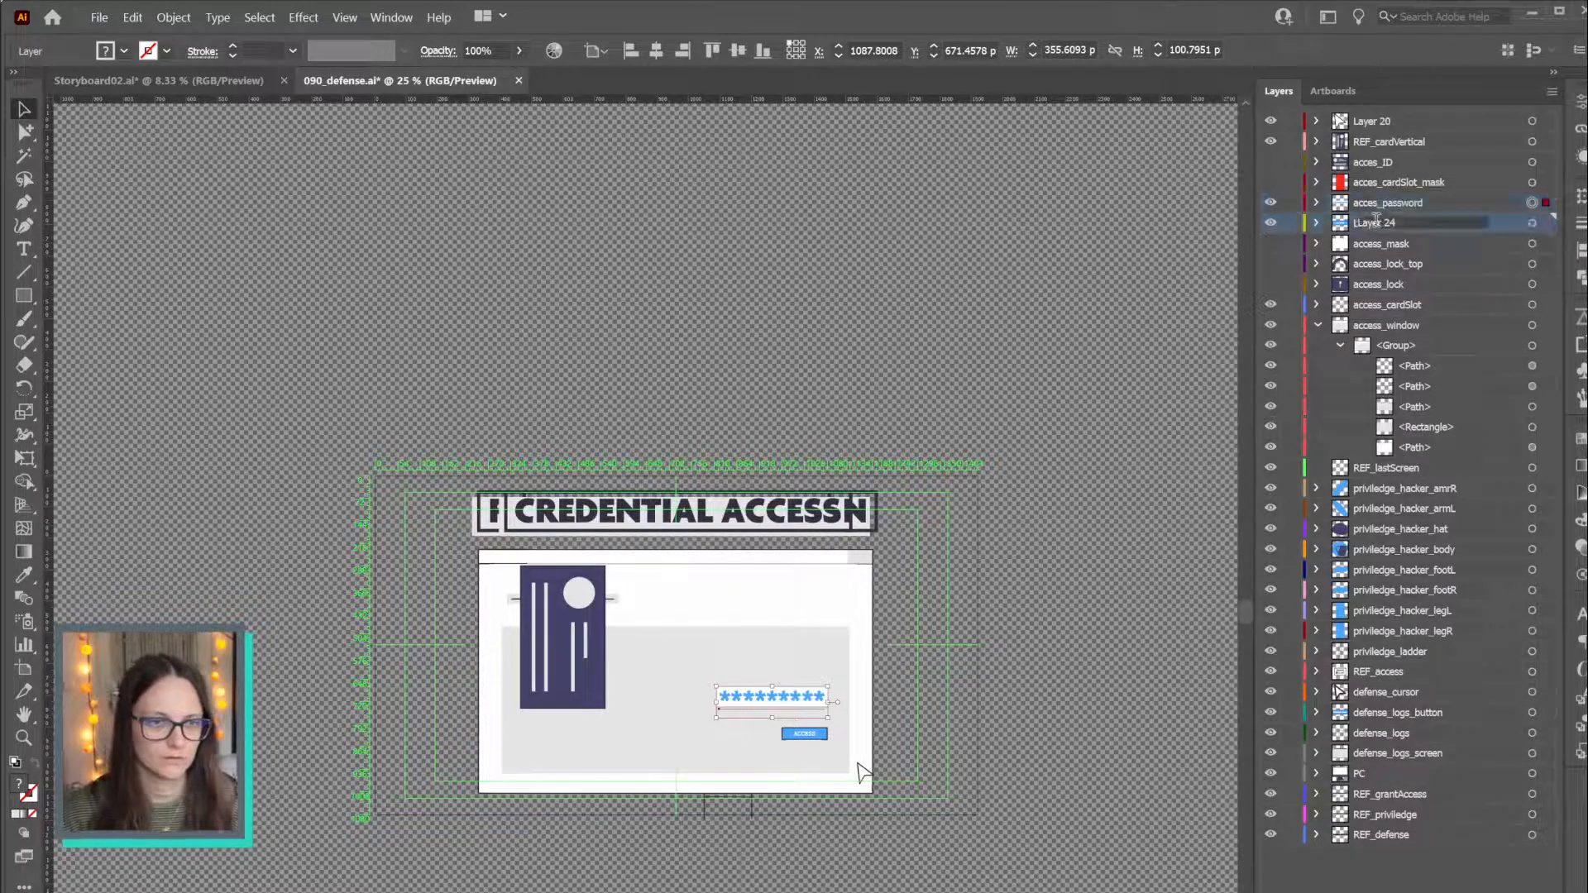
{"action": "double_click", "coordinate": [1376, 221]}
{"action": "type", "text": "acces_bu"}
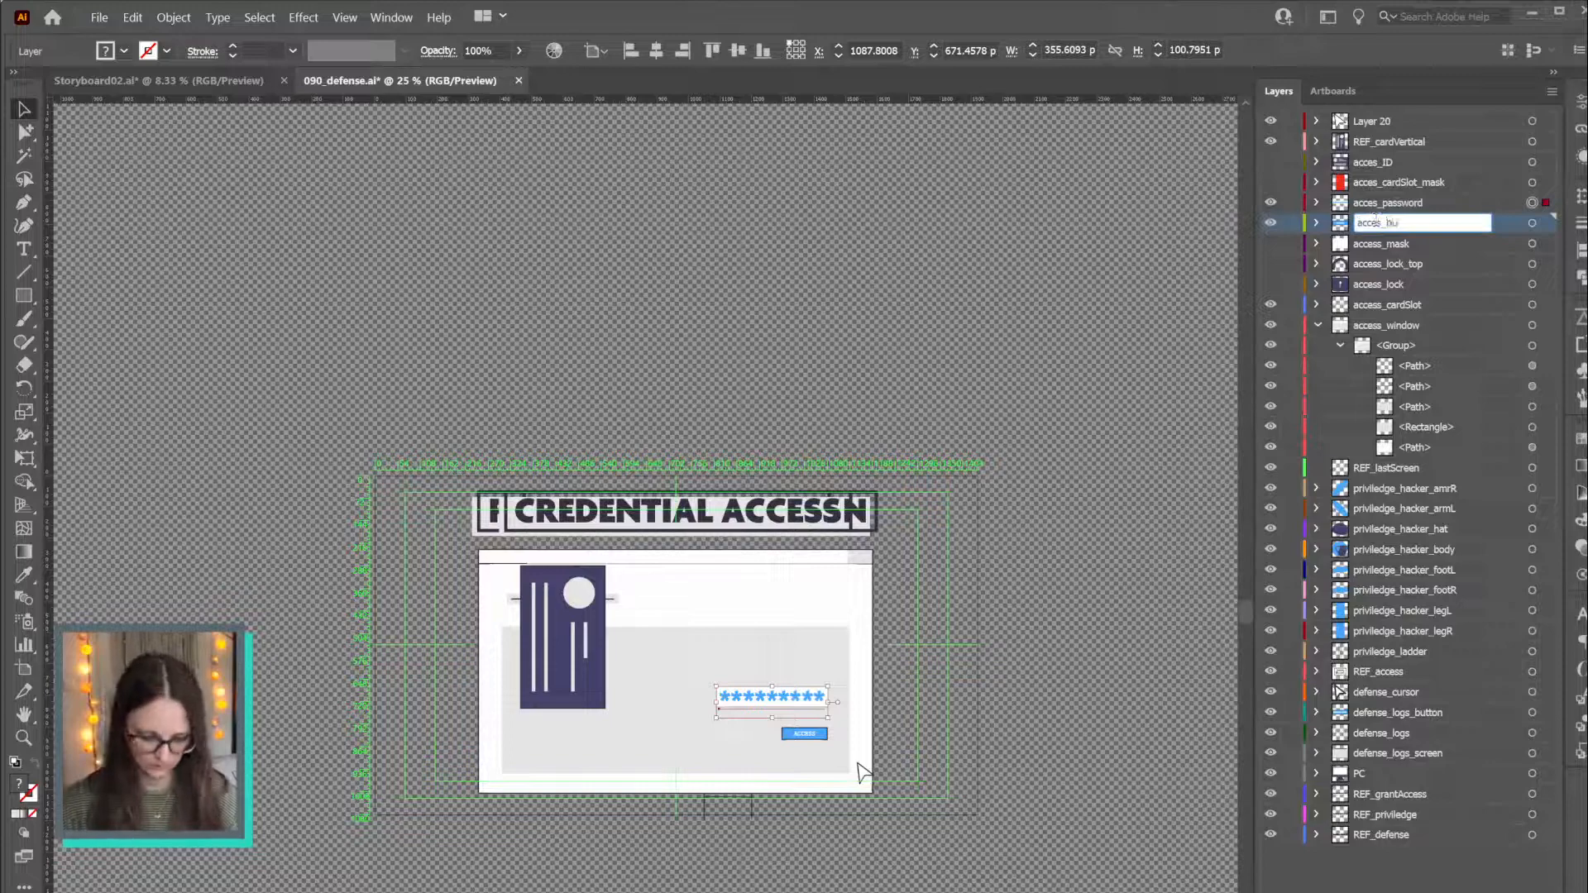
{"action": "type", "text": "tton"}
{"action": "key", "text": "Return"}
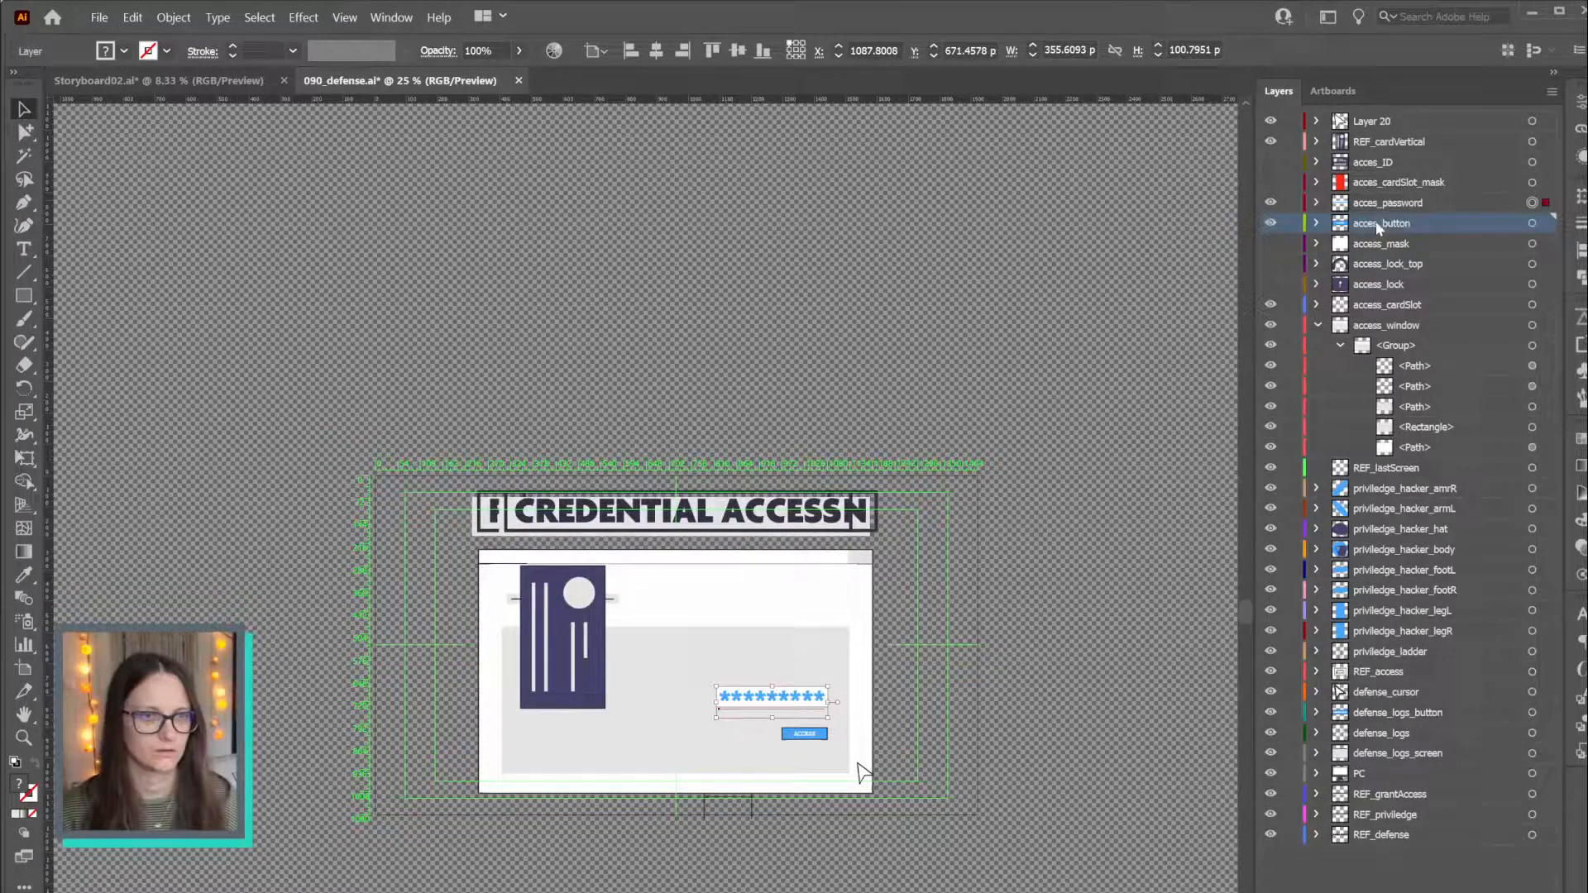
Rename Layer 20 as acces_cursor and collapse the access_window layer
{"action": "left_click", "coordinate": [1379, 120]}
{"action": "double_click", "coordinate": [1379, 120]}
{"action": "type", "text": "acces"}
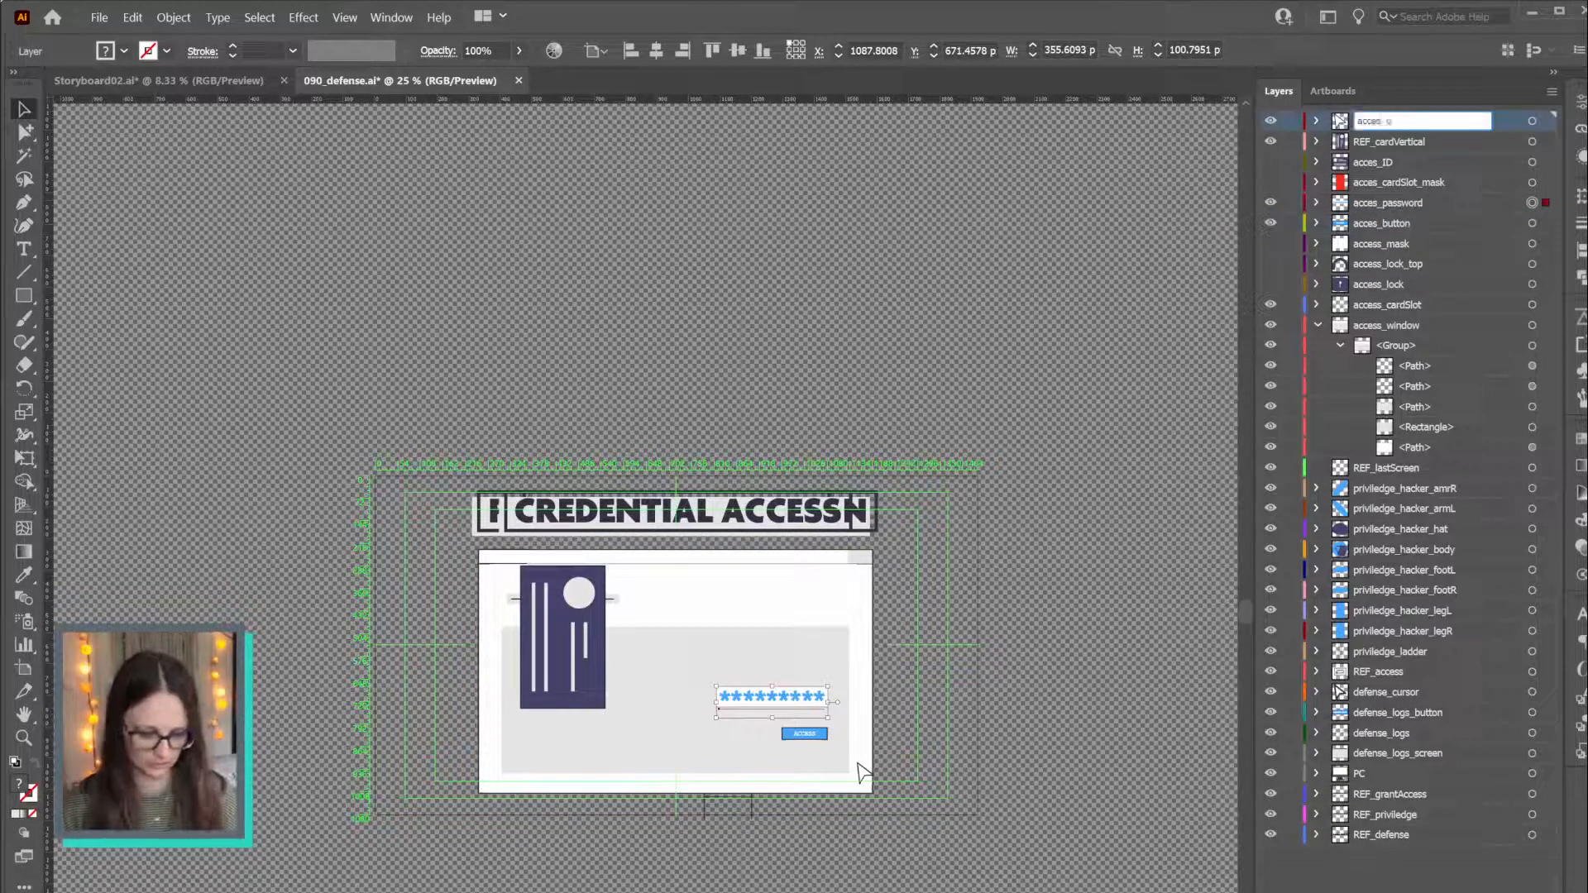
{"action": "type", "text": "_cursor"}
{"action": "key", "text": "Return"}
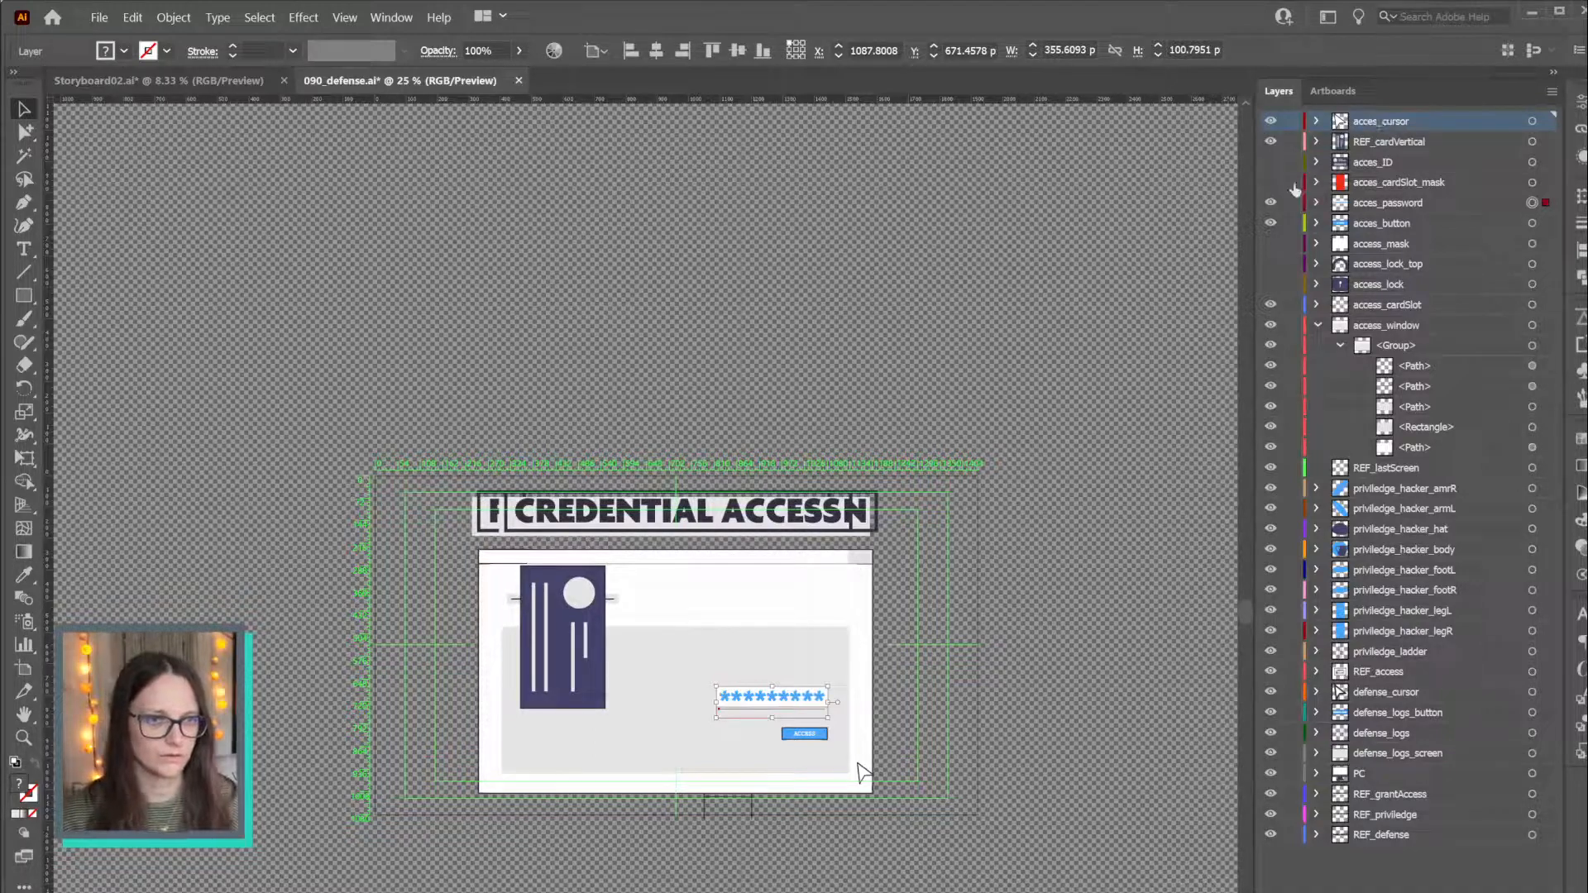
{"action": "left_click", "coordinate": [1318, 326]}
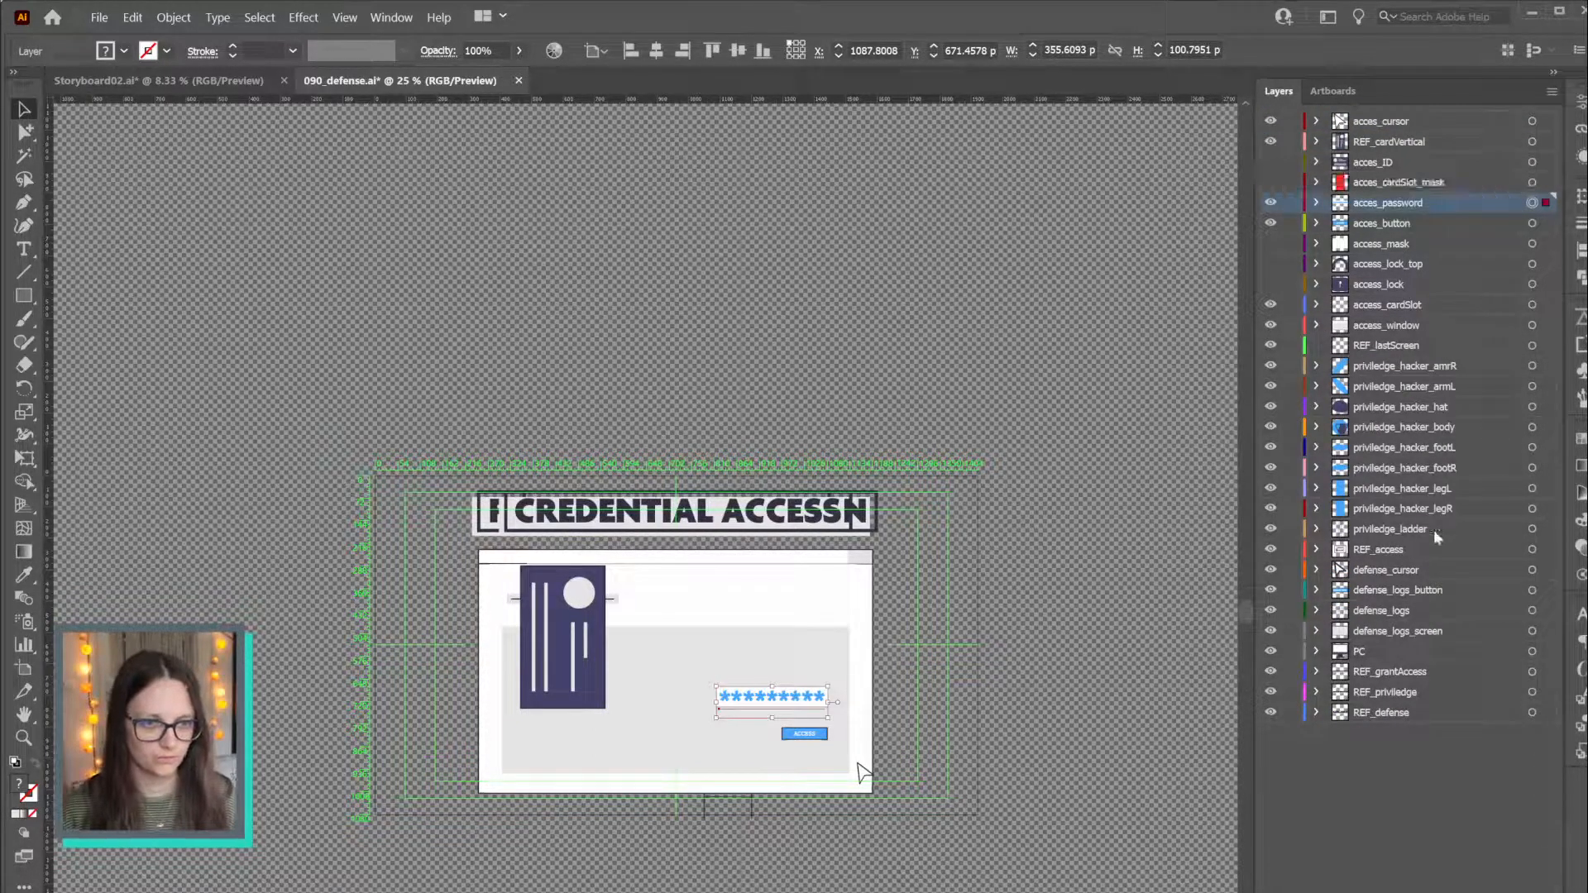
Switch to Storyboard02.ai, isolate the hacker group in the third frame of the Defense Evasion row and copy the blue hacker
{"action": "left_click", "coordinate": [176, 87]}
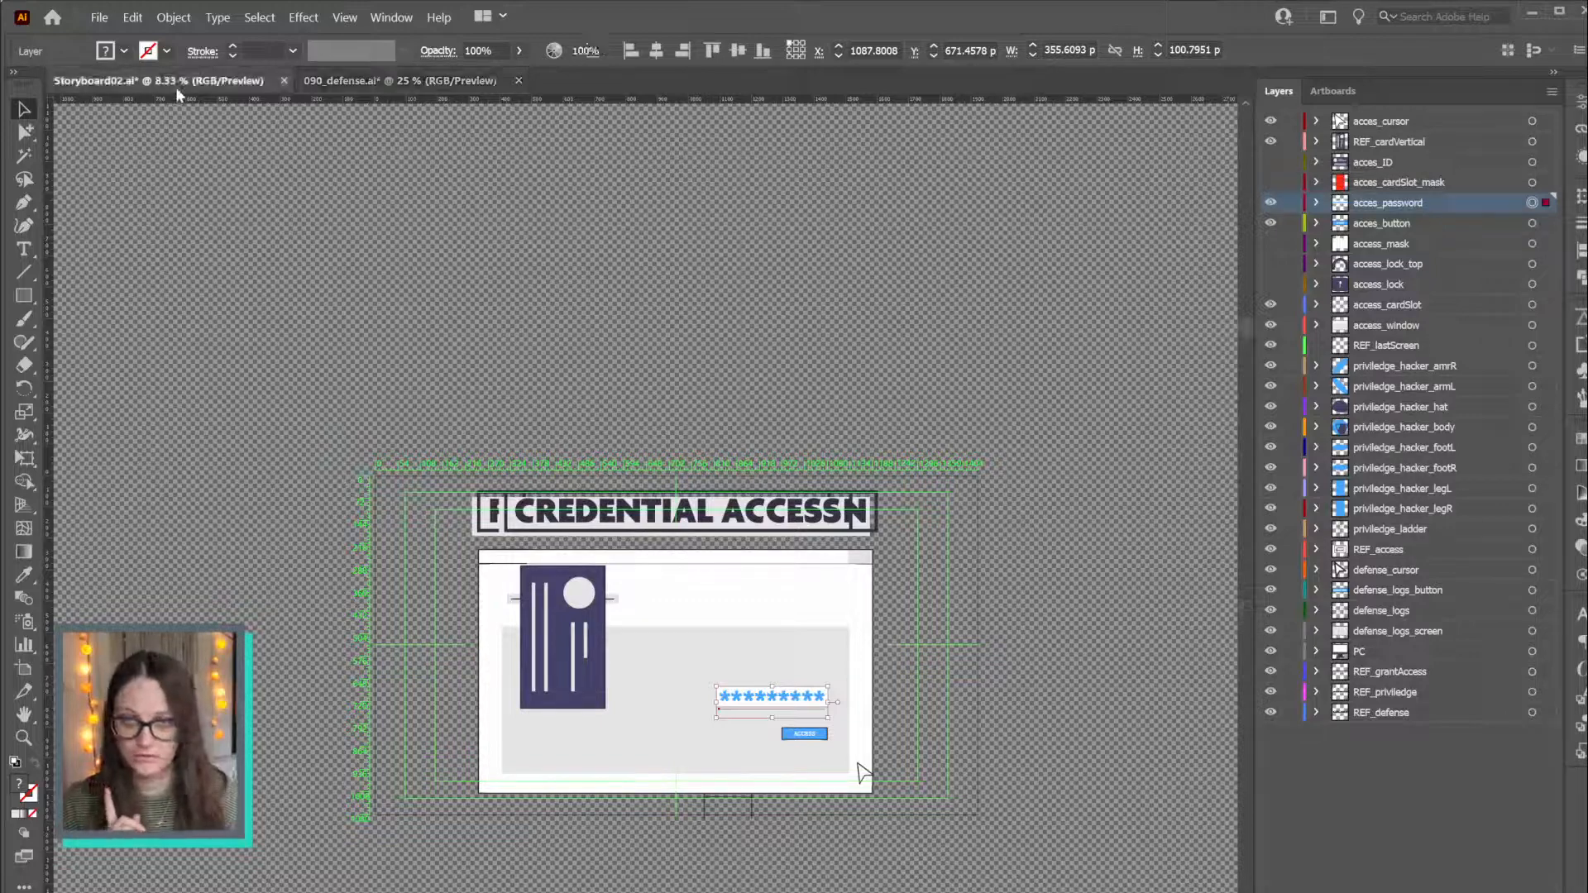
{"action": "key", "text": "ctrl+minus"}
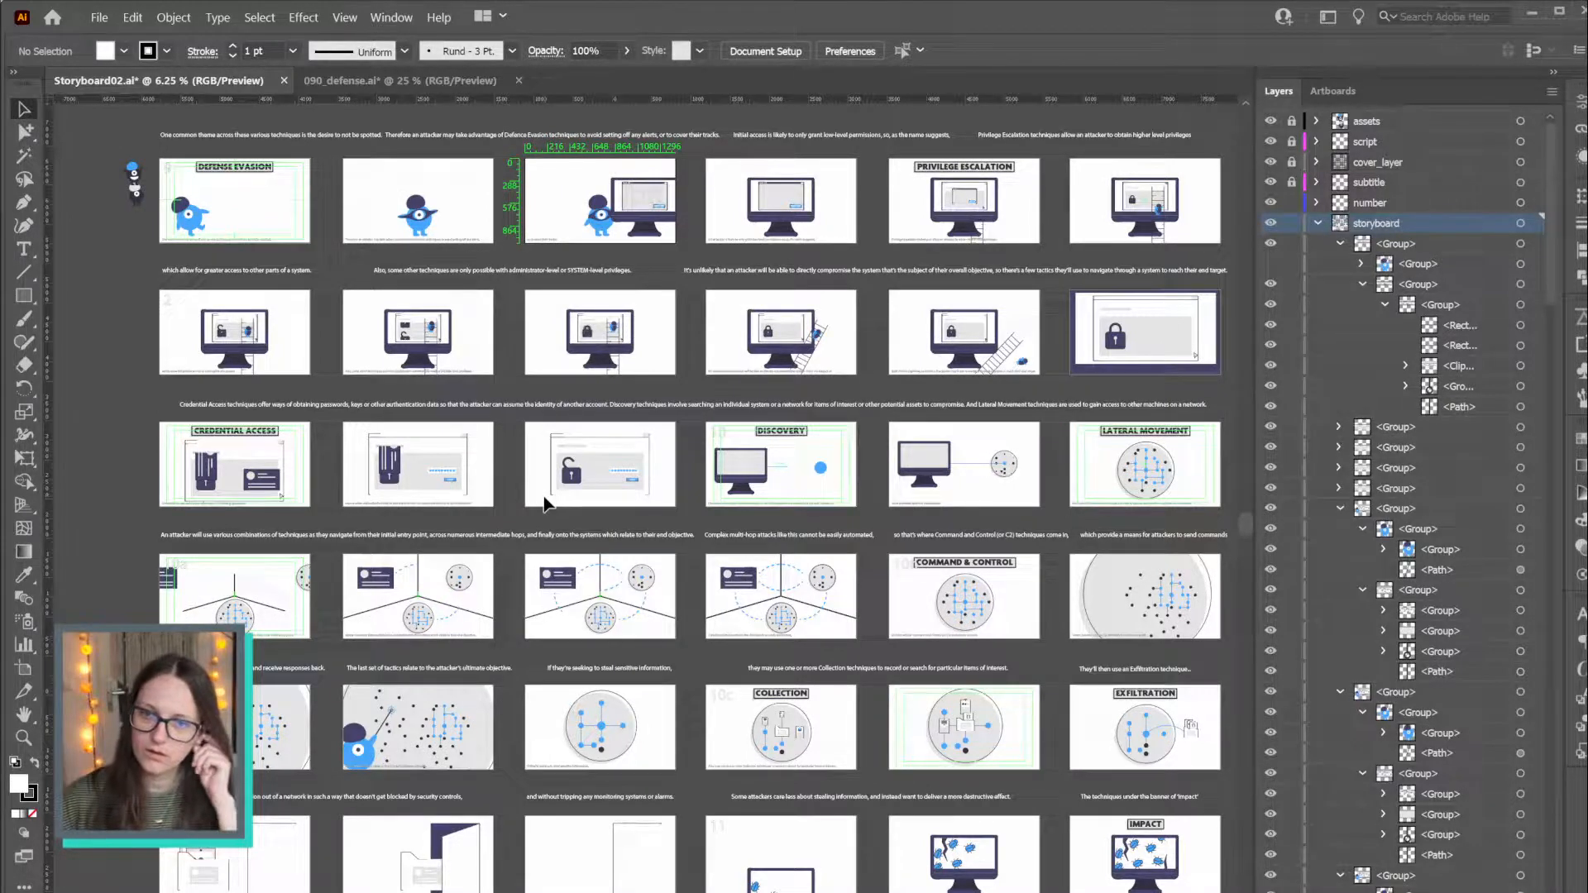
{"action": "scroll", "coordinate": [578, 489], "scroll_direction": "up", "scroll_amount": 3}
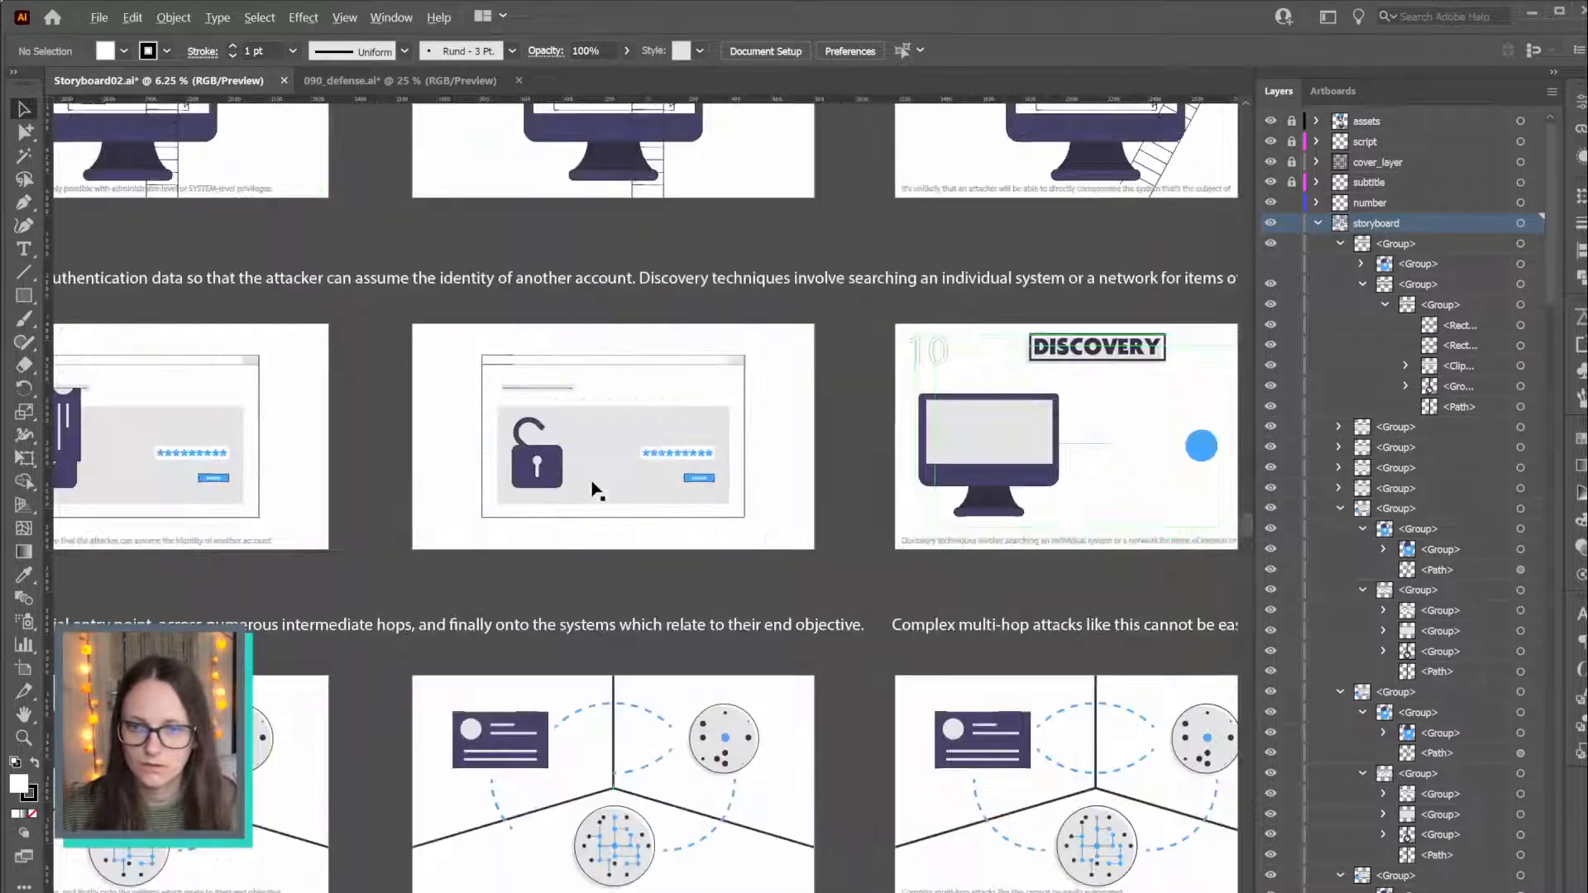
{"action": "scroll", "coordinate": [612, 485], "scroll_direction": "down", "scroll_amount": 1}
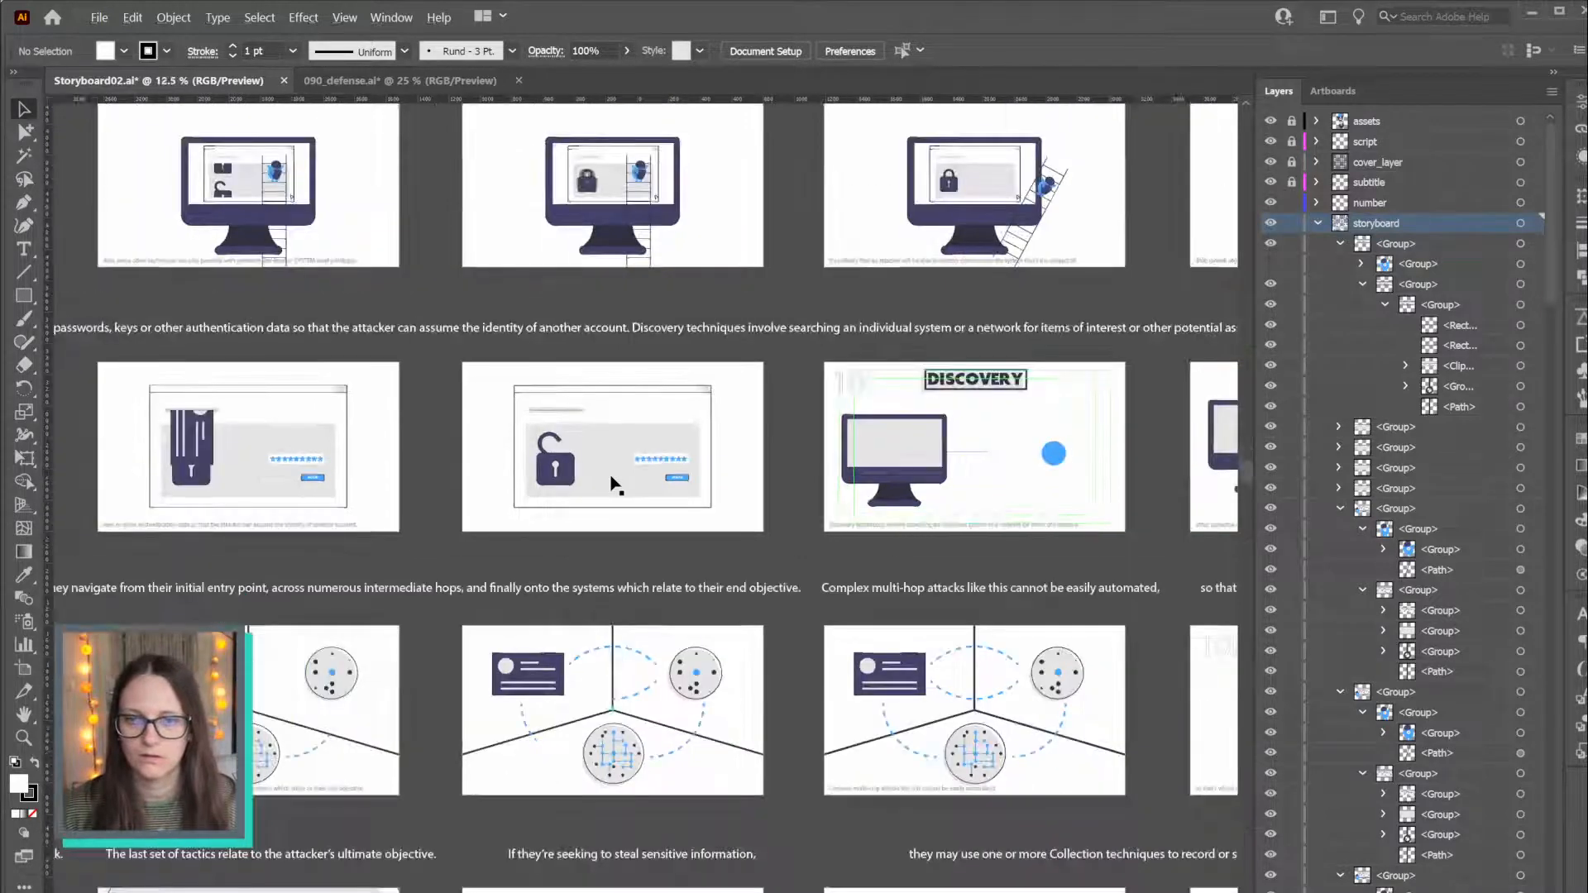
{"action": "scroll", "coordinate": [613, 485], "scroll_direction": "down", "scroll_amount": 1}
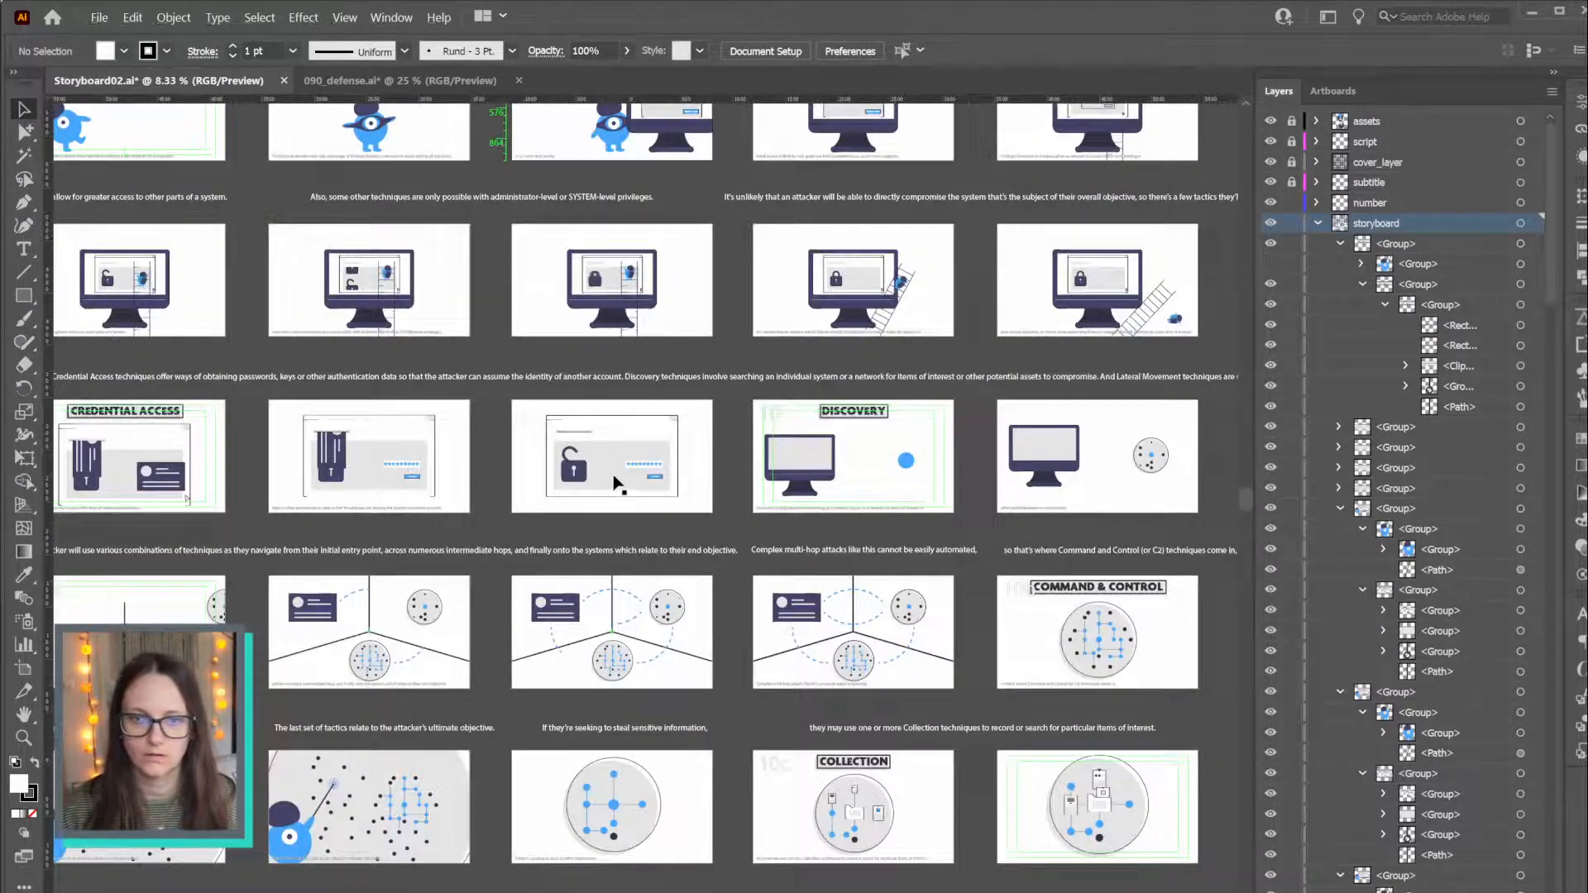
{"action": "left_click_drag", "start_coordinate": [370, 214], "coordinate": [571, 534]}
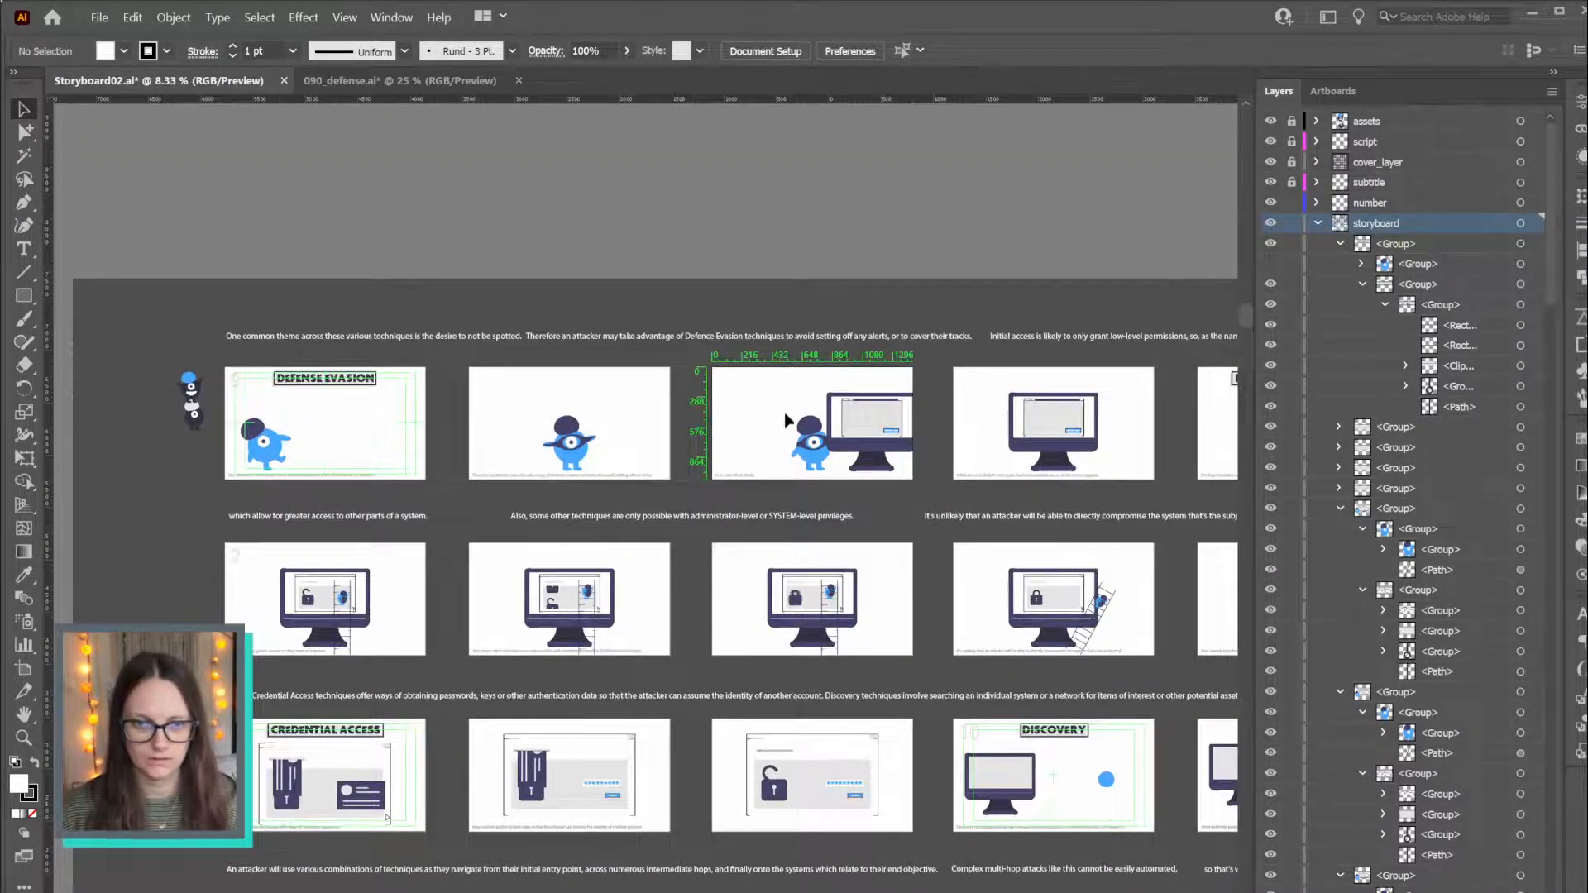
{"action": "double_click", "coordinate": [807, 432]}
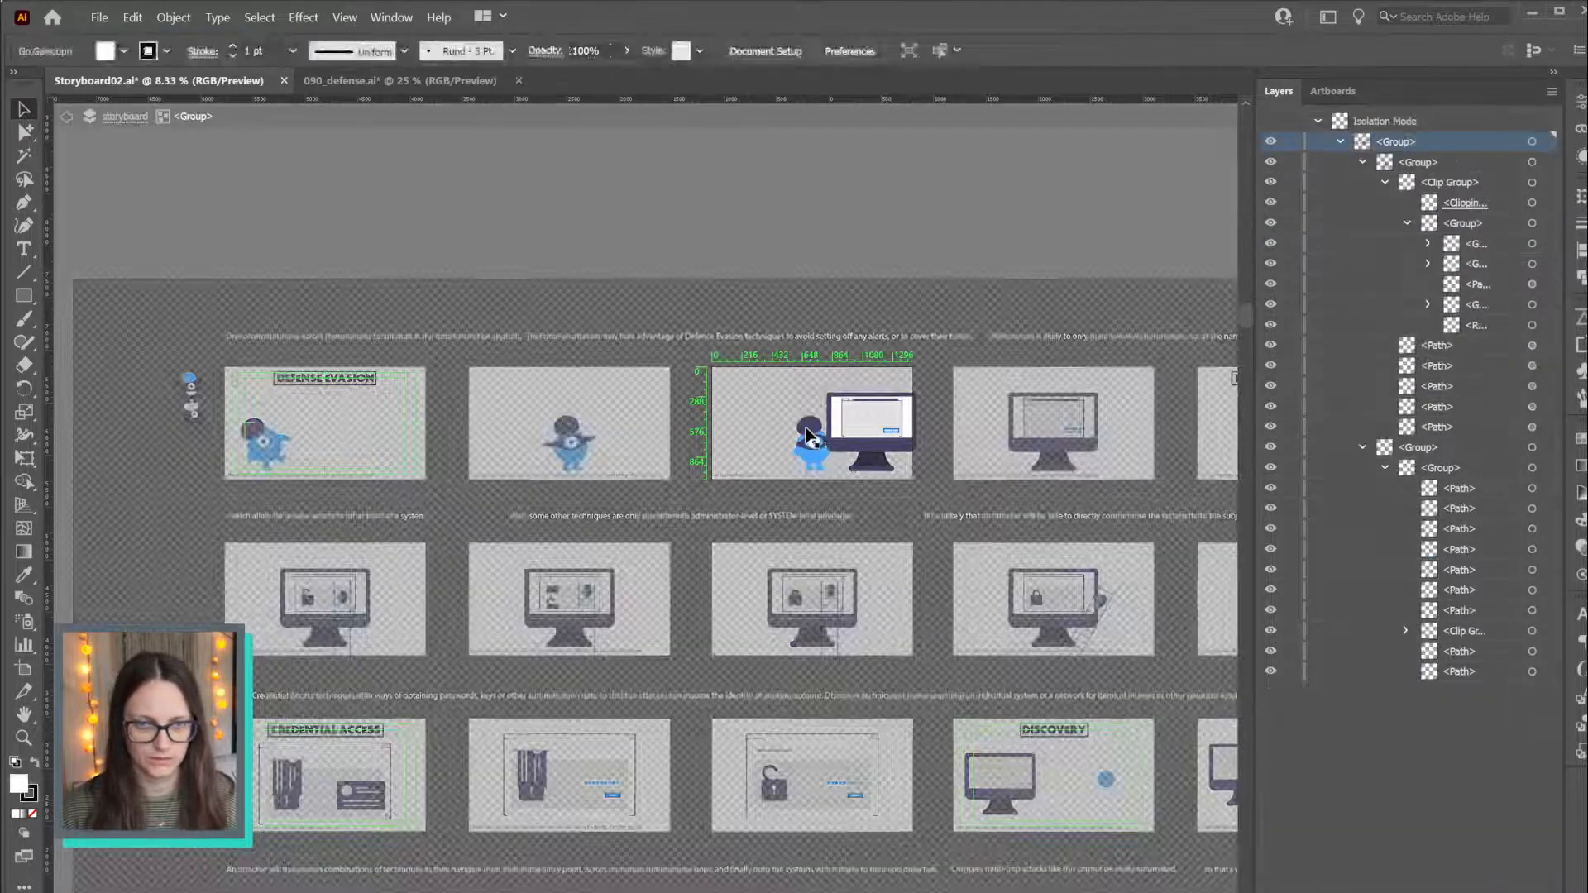
Back in 090_defense.ai, paste the hacker in place on a new layer above REF_grantAccess and hide the other layers
{"action": "left_click", "coordinate": [369, 83]}
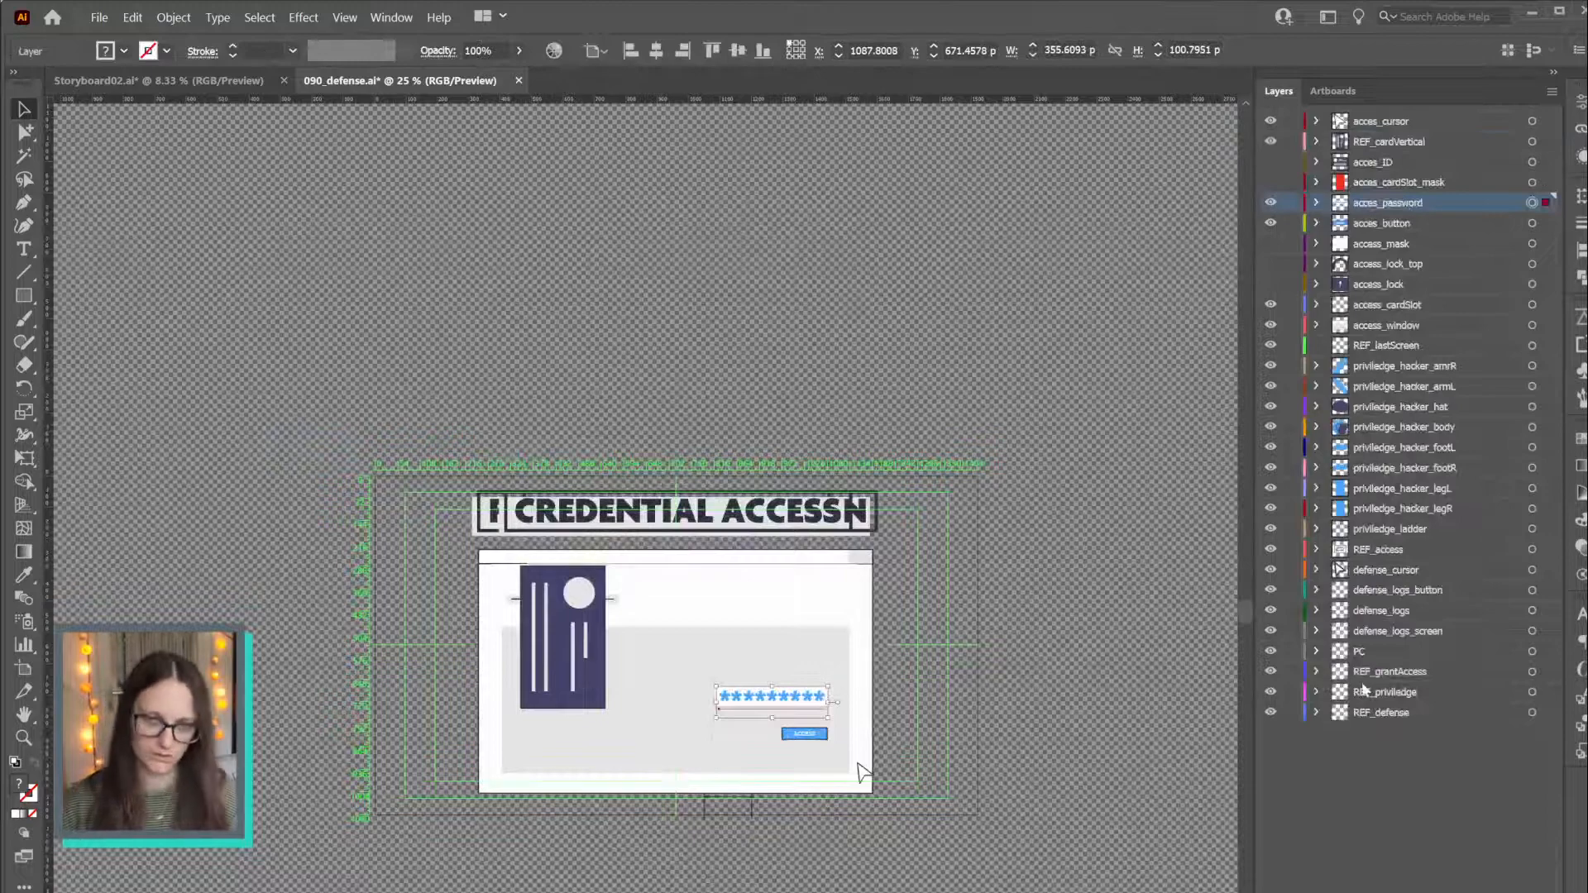
{"action": "left_click", "coordinate": [1383, 675]}
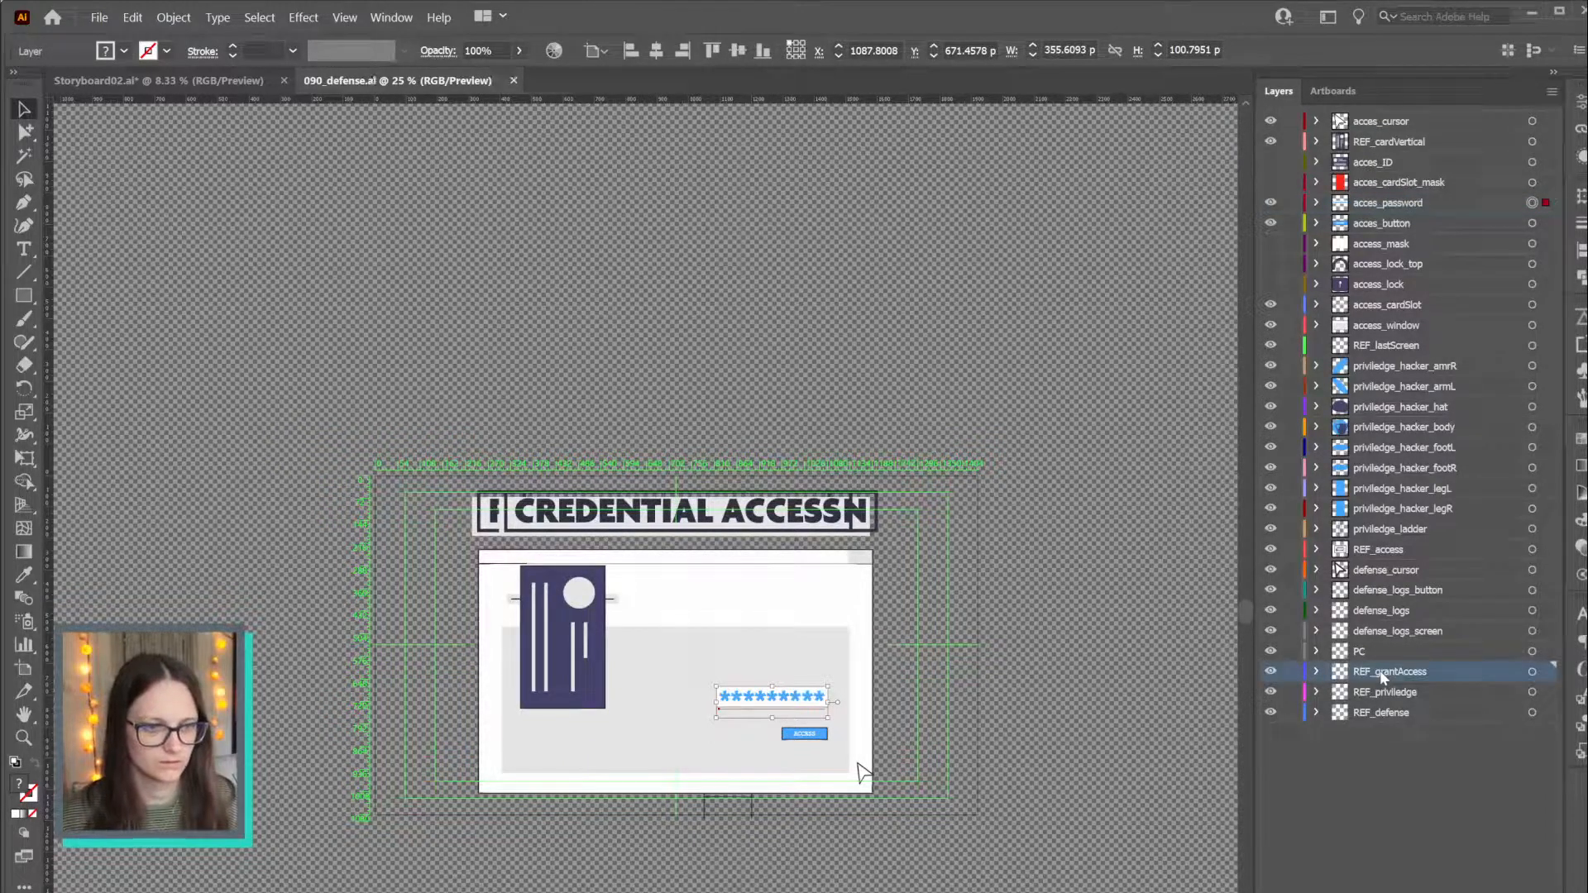
{"action": "key", "text": "ctrl+l"}
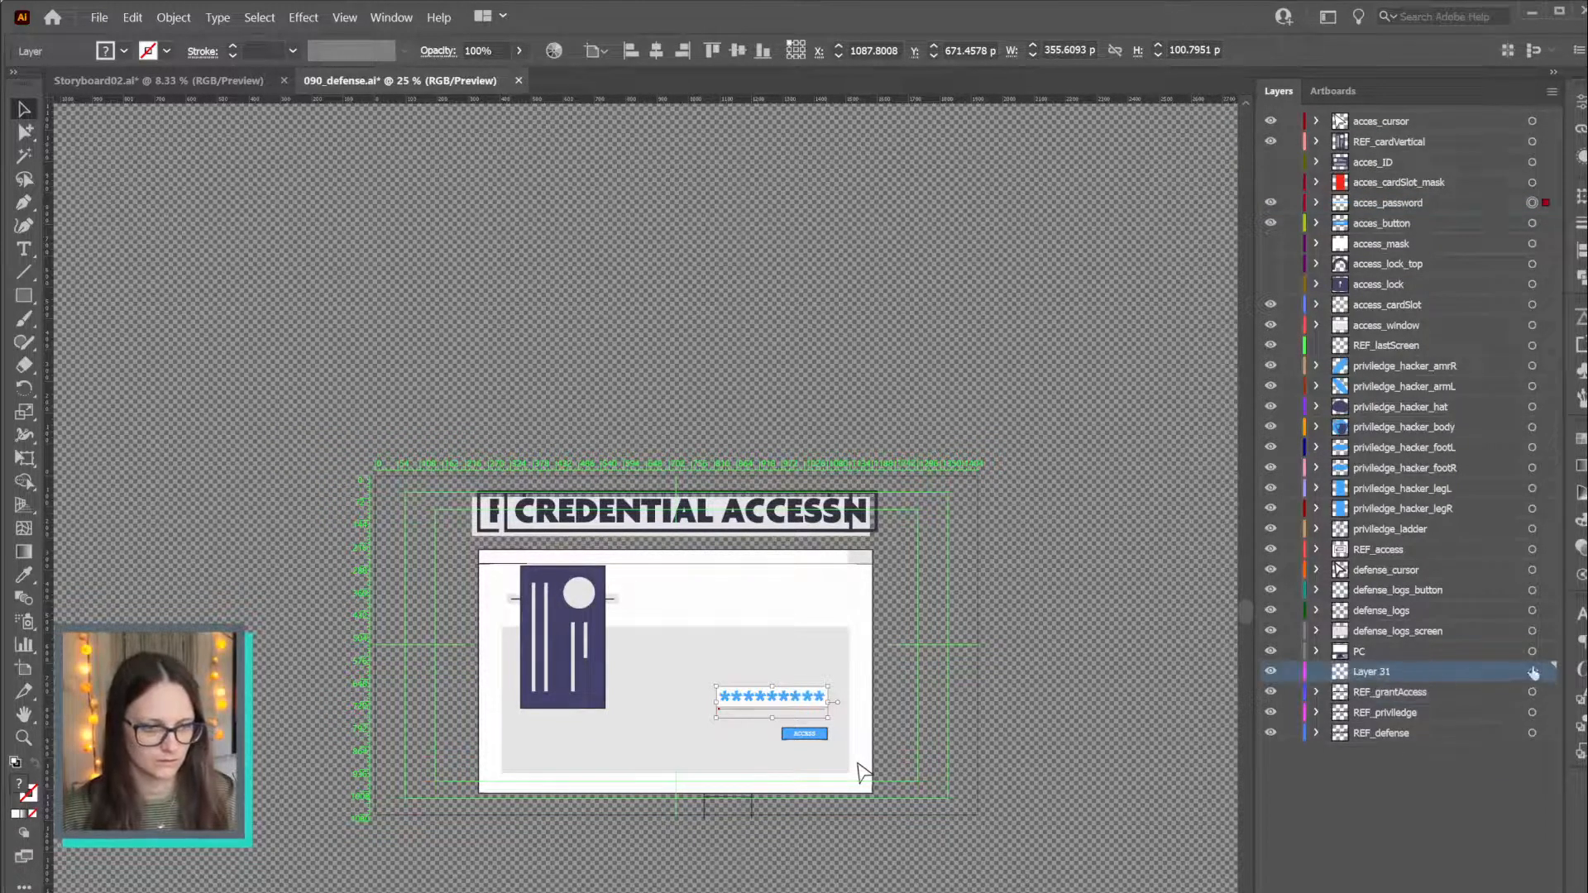
{"action": "left_click", "coordinate": [1533, 672]}
{"action": "key", "text": "ctrl+f"}
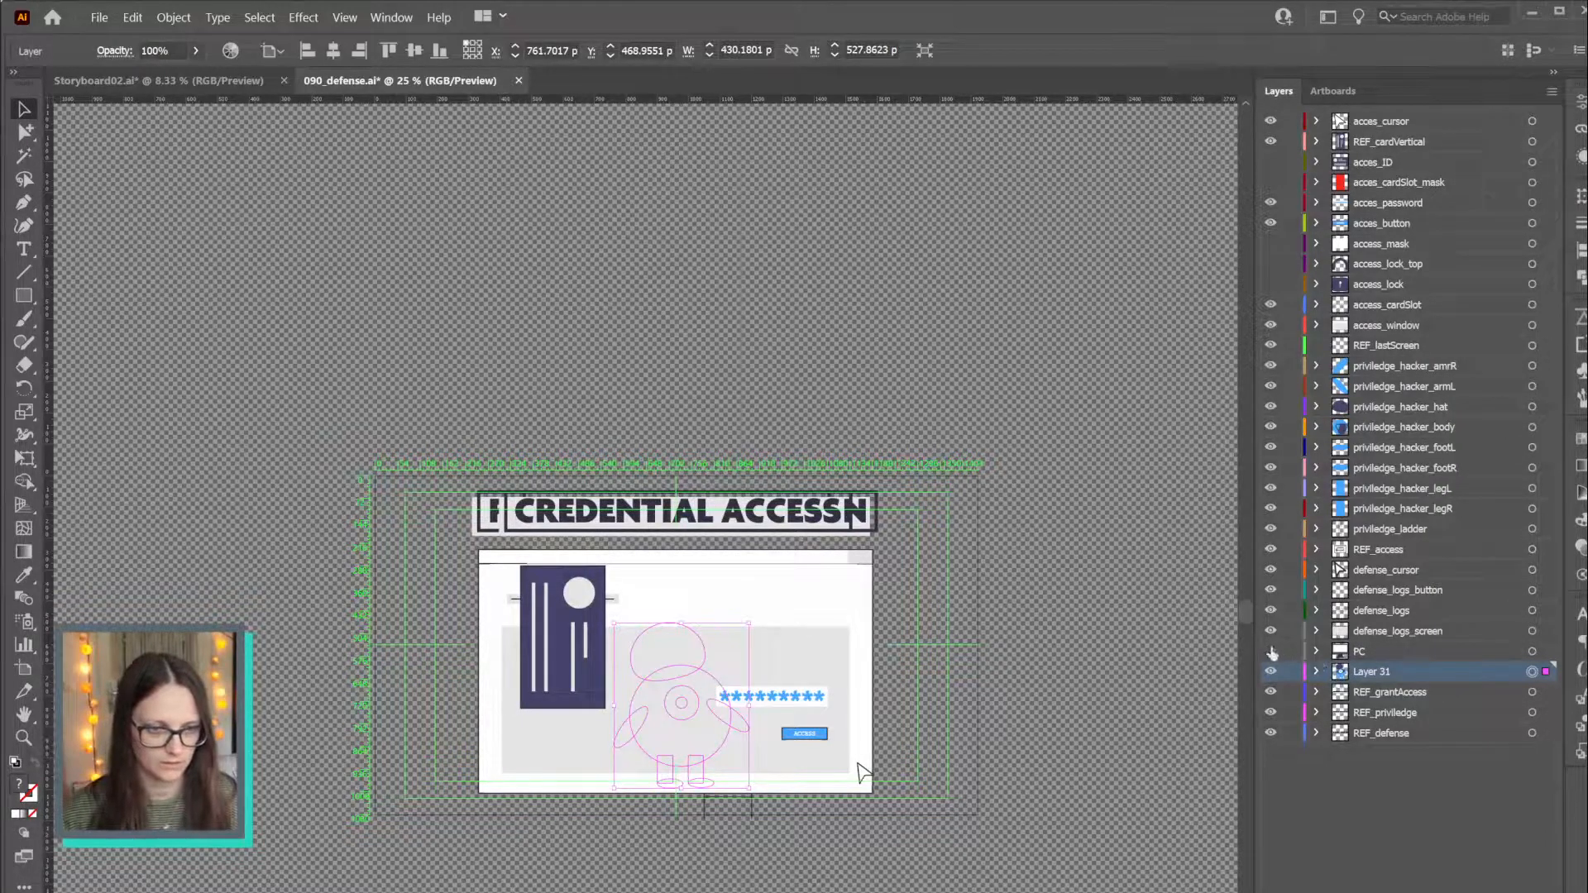
{"action": "left_click_drag", "start_coordinate": [1271, 121], "coordinate": [1271, 654]}
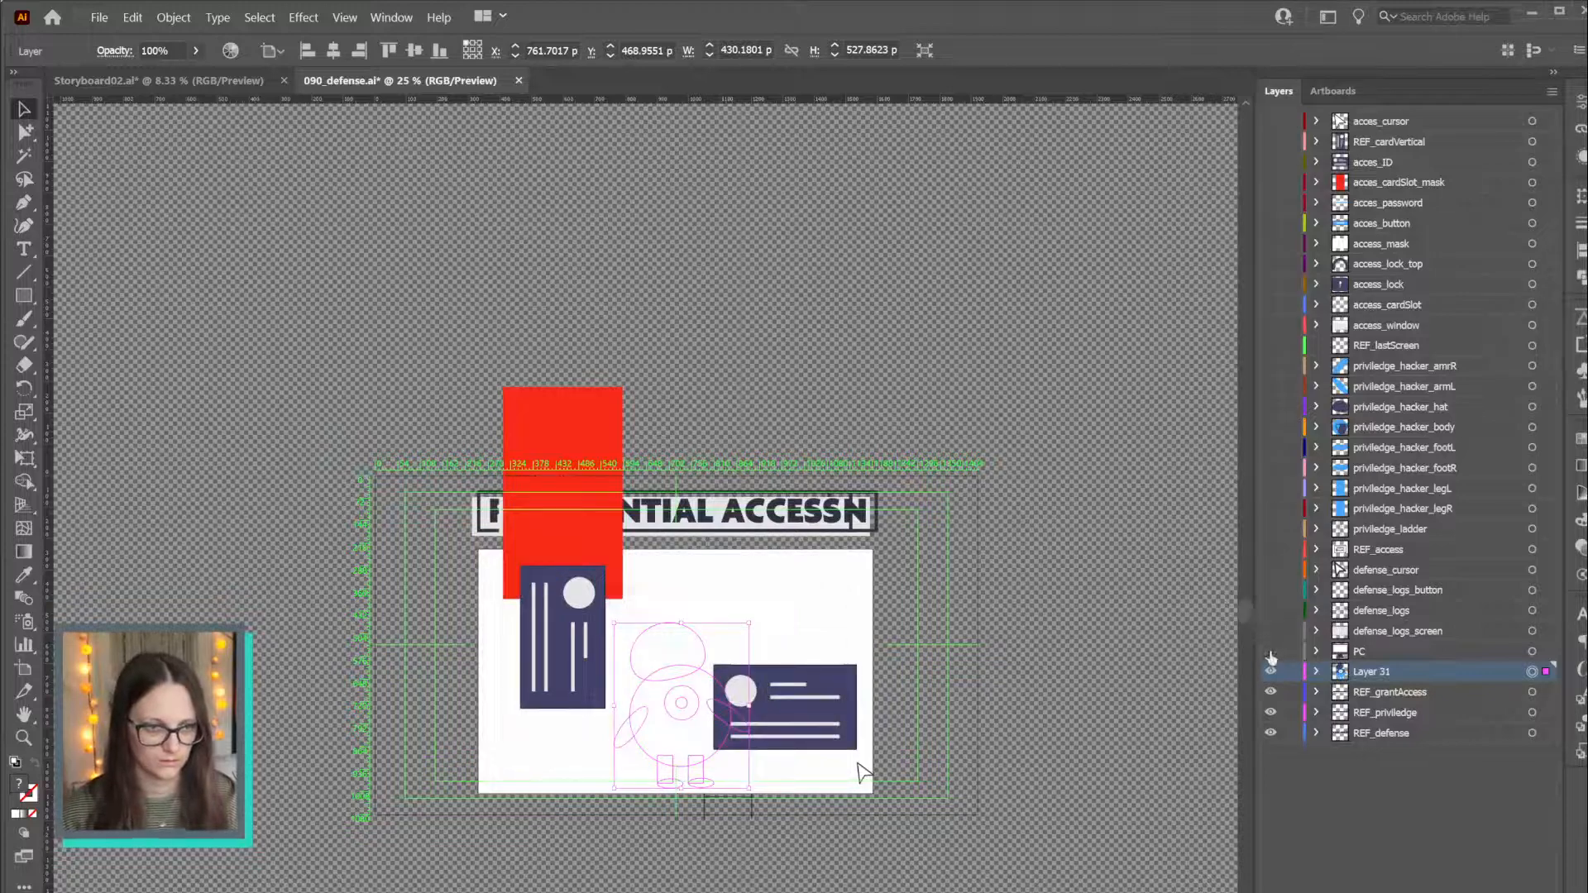
Fully ungroup the hacker artwork in Layer 31 and release its parts to separate layers
{"action": "left_click", "coordinate": [1318, 671]}
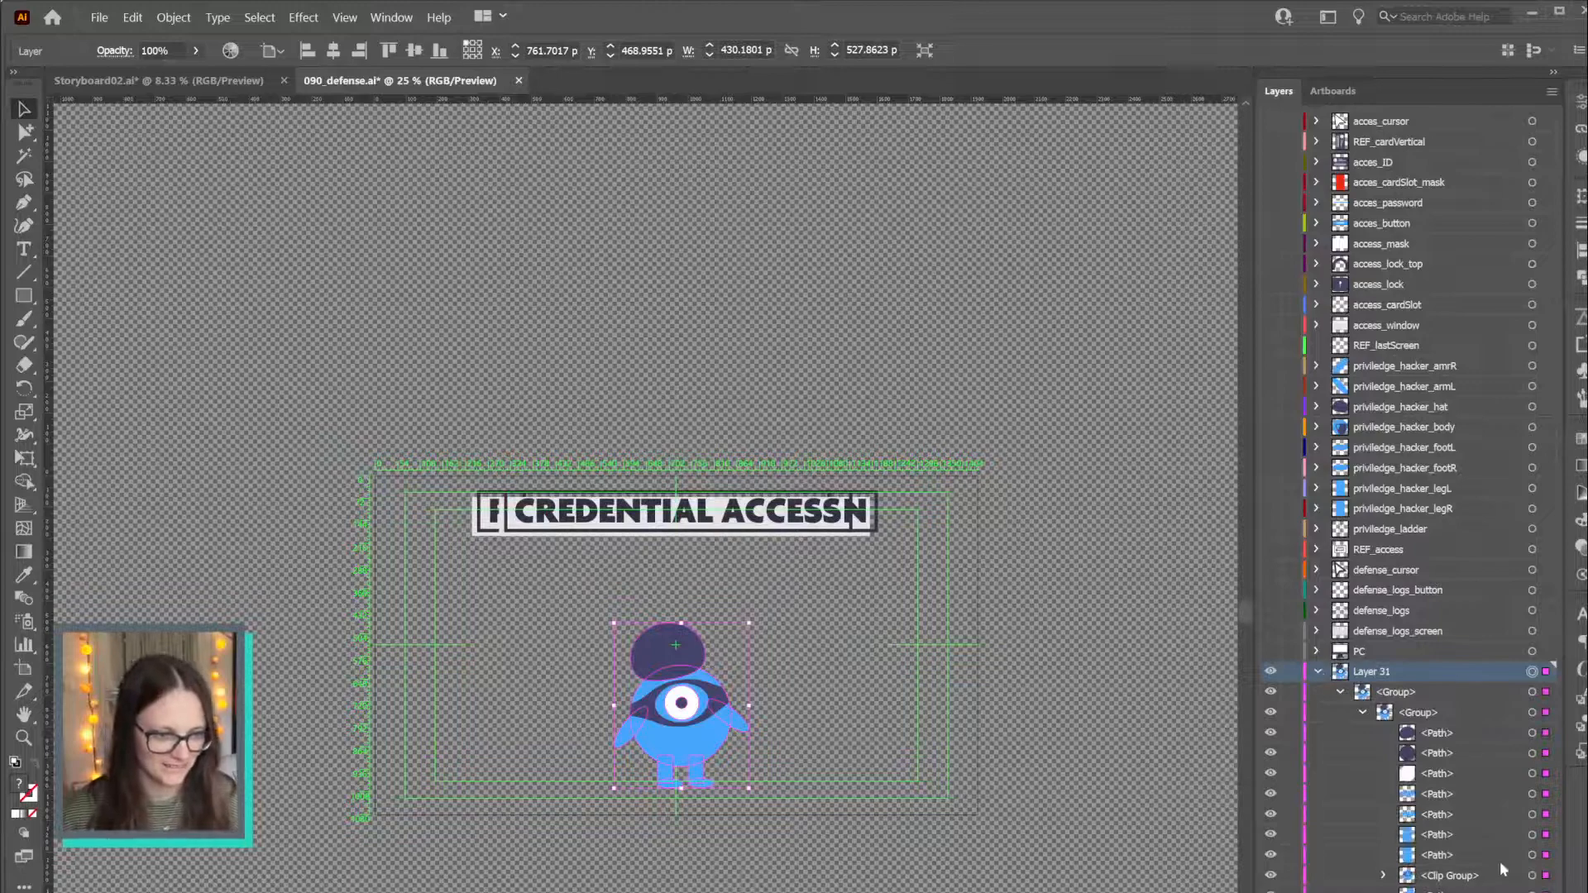
{"action": "left_click", "coordinate": [1533, 693]}
{"action": "key", "text": "ctrl+shift+g"}
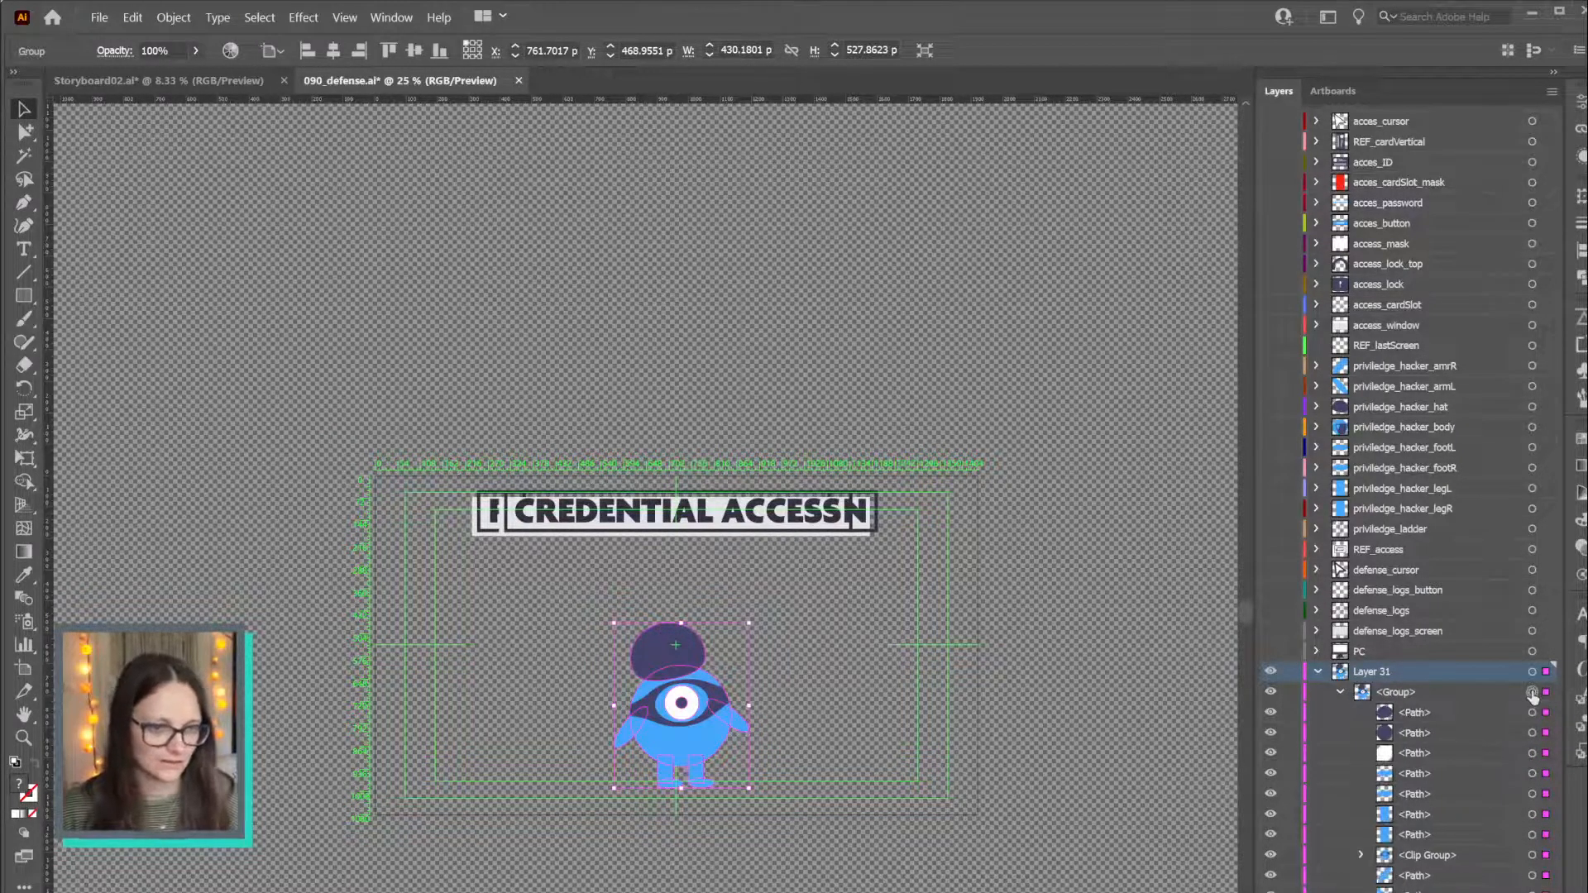
{"action": "key", "text": "ctrl+shift+g"}
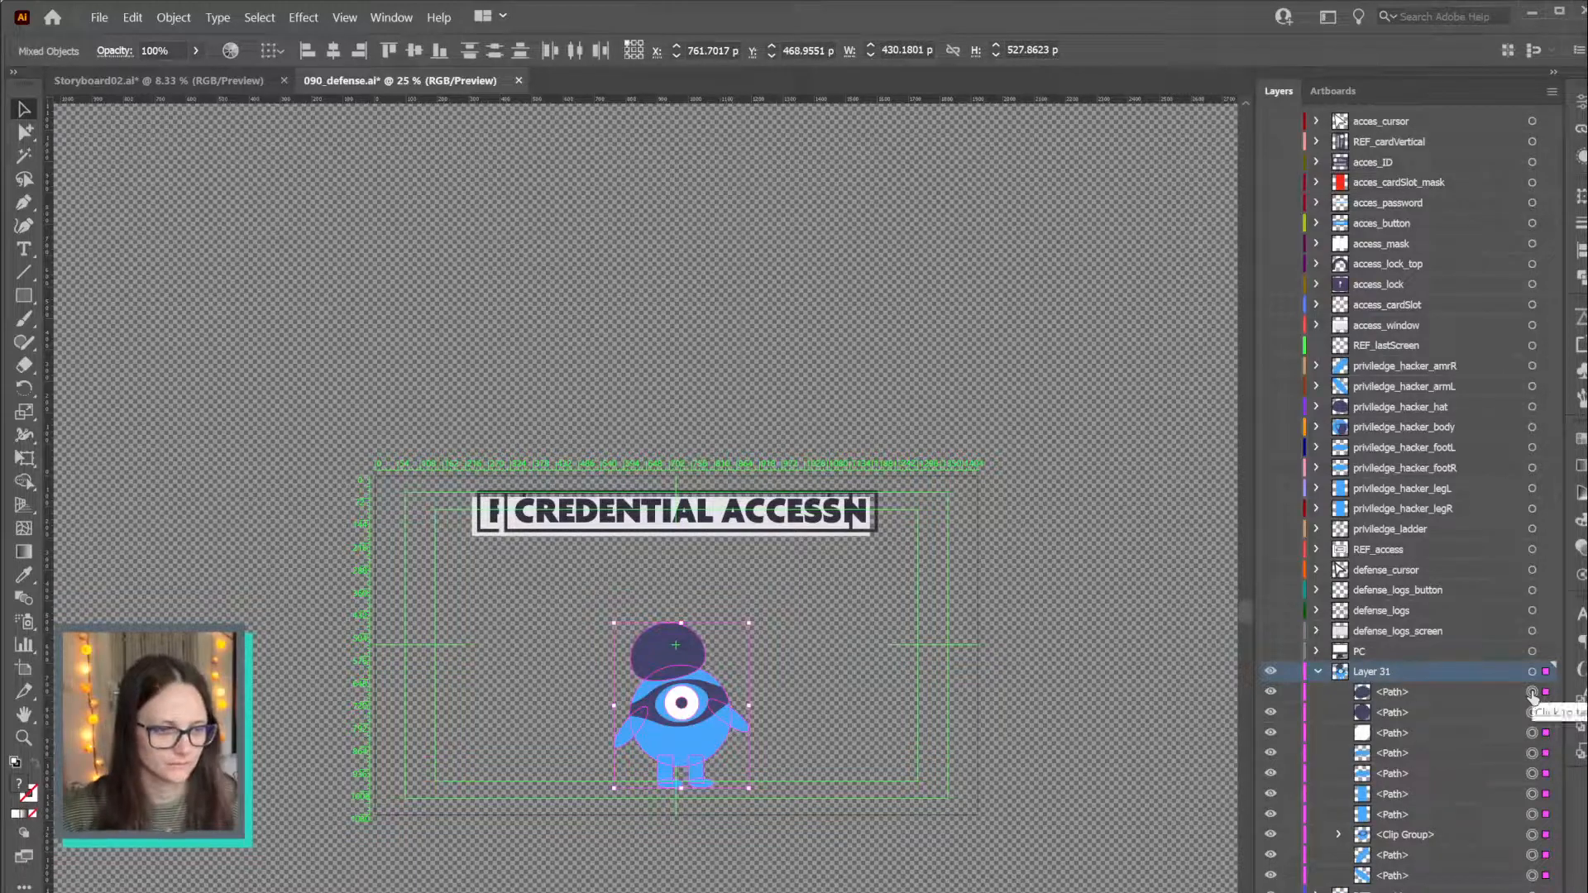
{"action": "left_click", "coordinate": [1533, 672]}
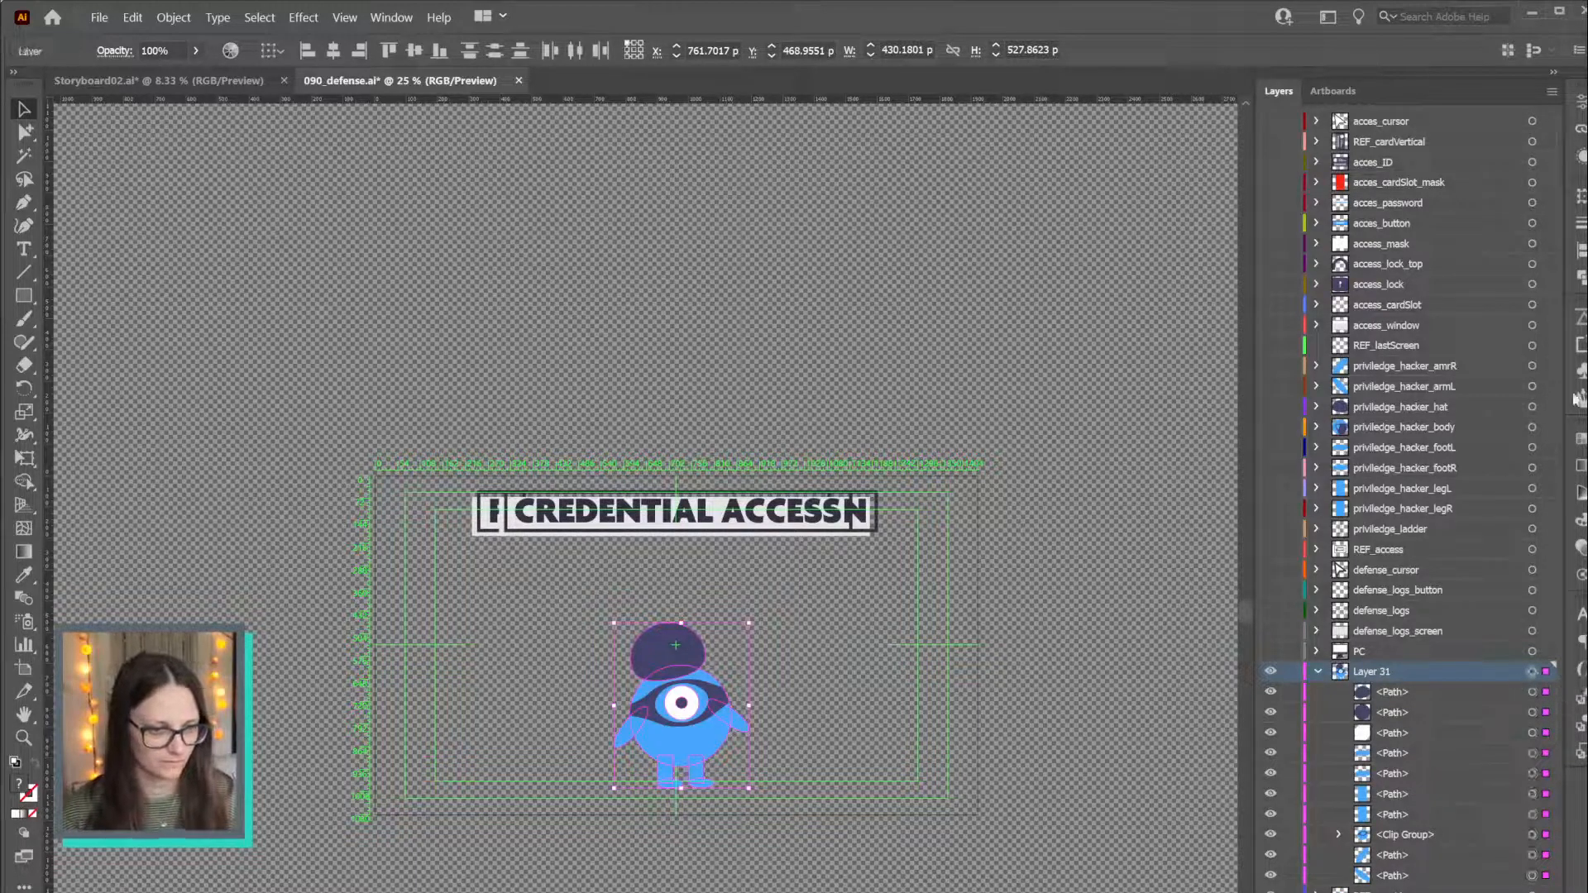
{"action": "left_click", "coordinate": [1554, 92]}
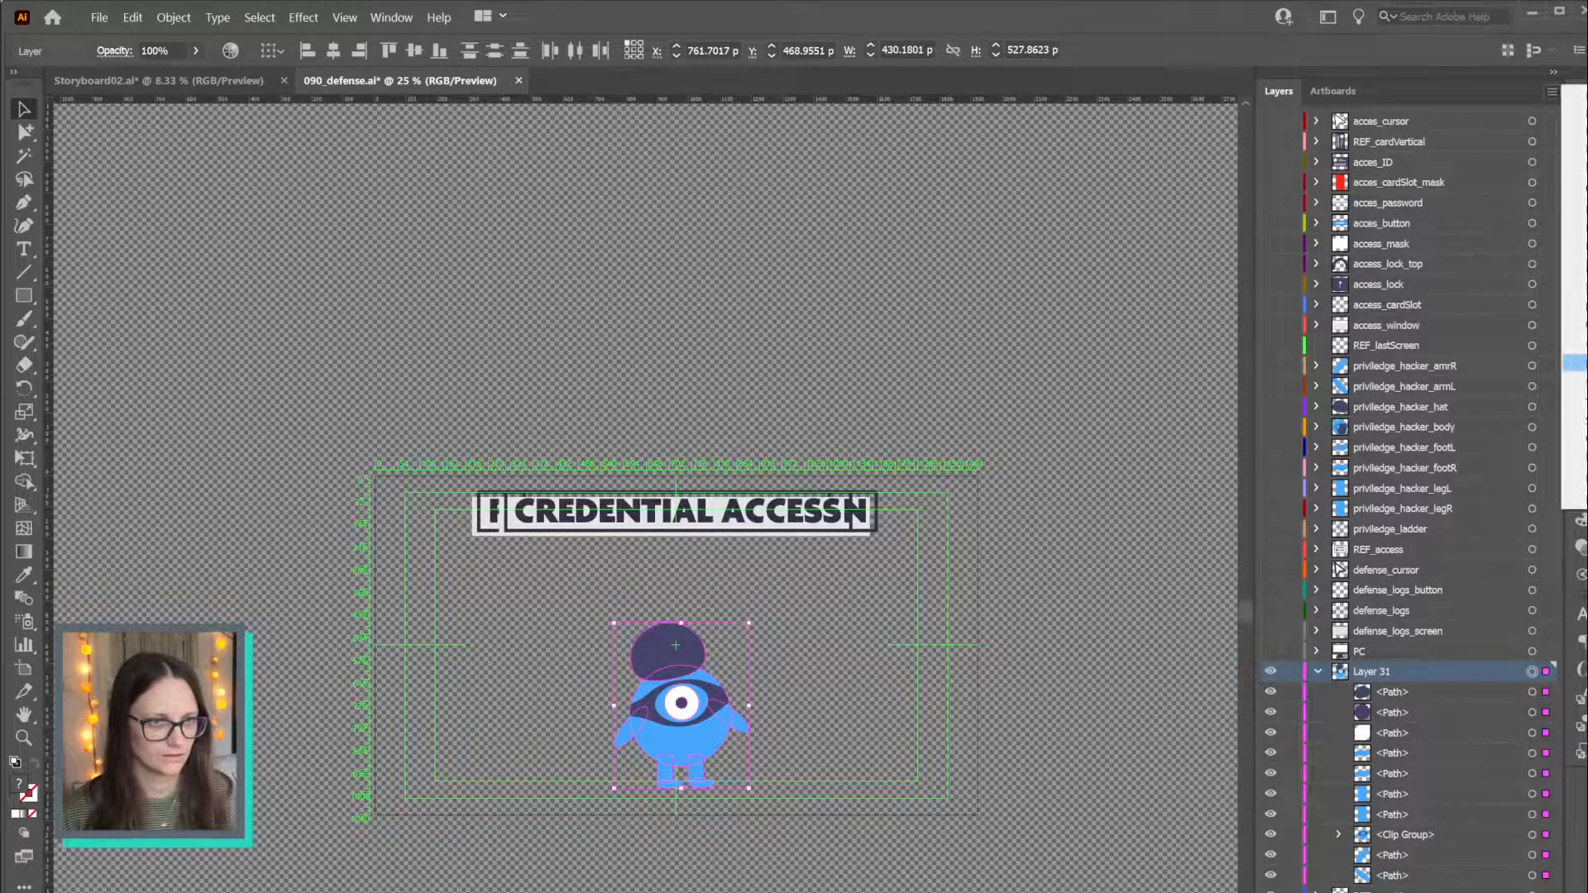
{"action": "left_click", "coordinate": [1574, 346]}
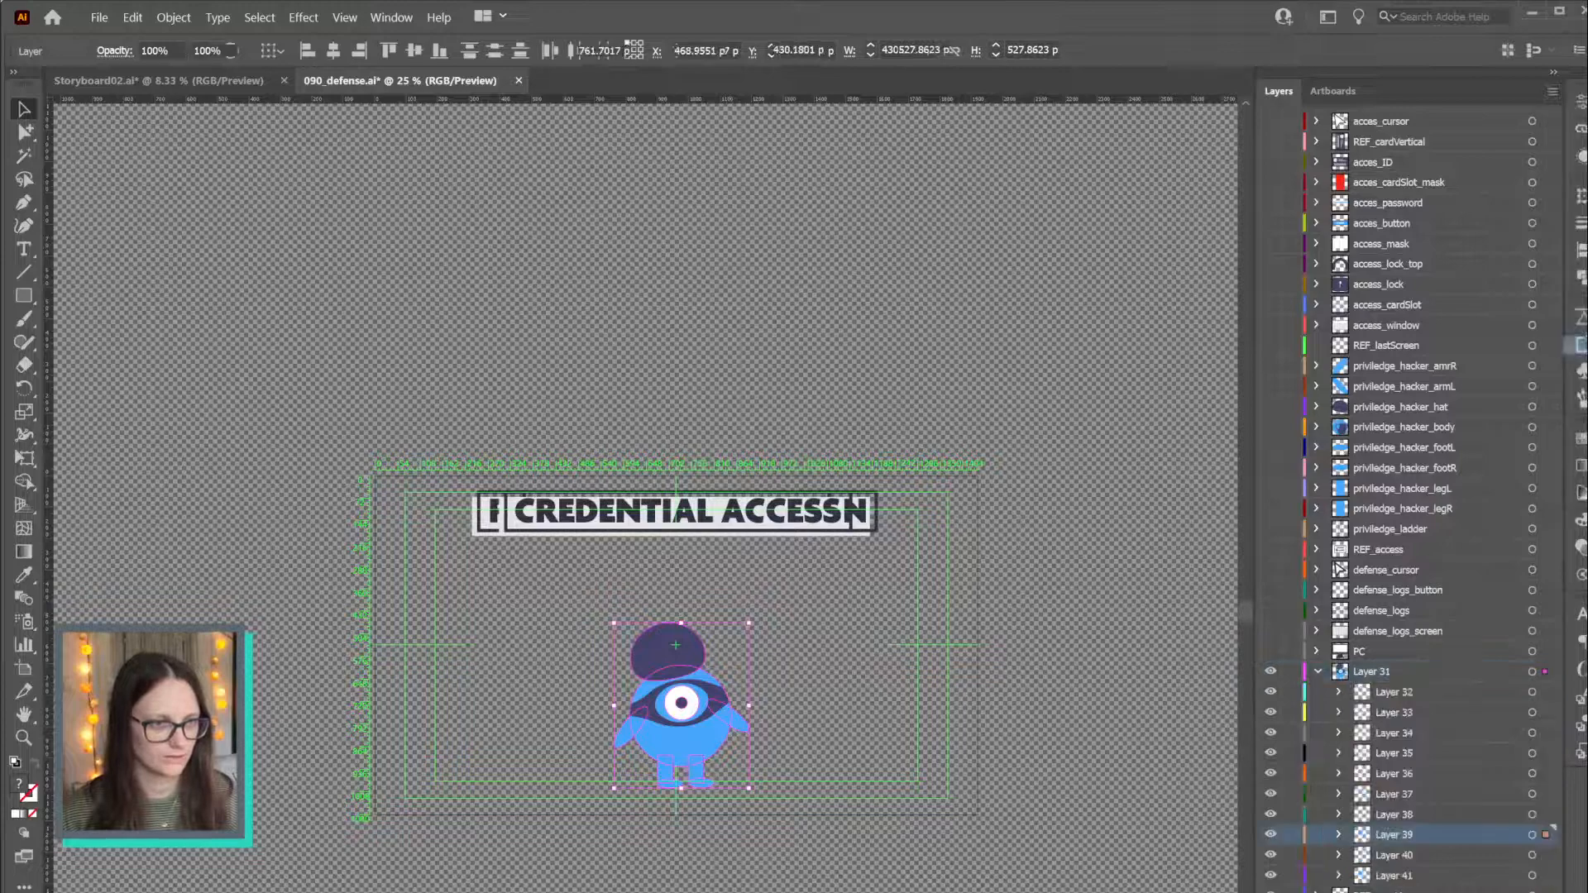
Move Layers 32 to 41 out of Layer 31 to the top level and delete the emptied Layer 31
{"action": "left_click", "coordinate": [1394, 875]}
{"action": "left_click", "coordinate": [1397, 697], "text": "shift"}
{"action": "left_click_drag", "start_coordinate": [1396, 698], "coordinate": [1395, 663]}
{"action": "left_click", "coordinate": [1387, 877]}
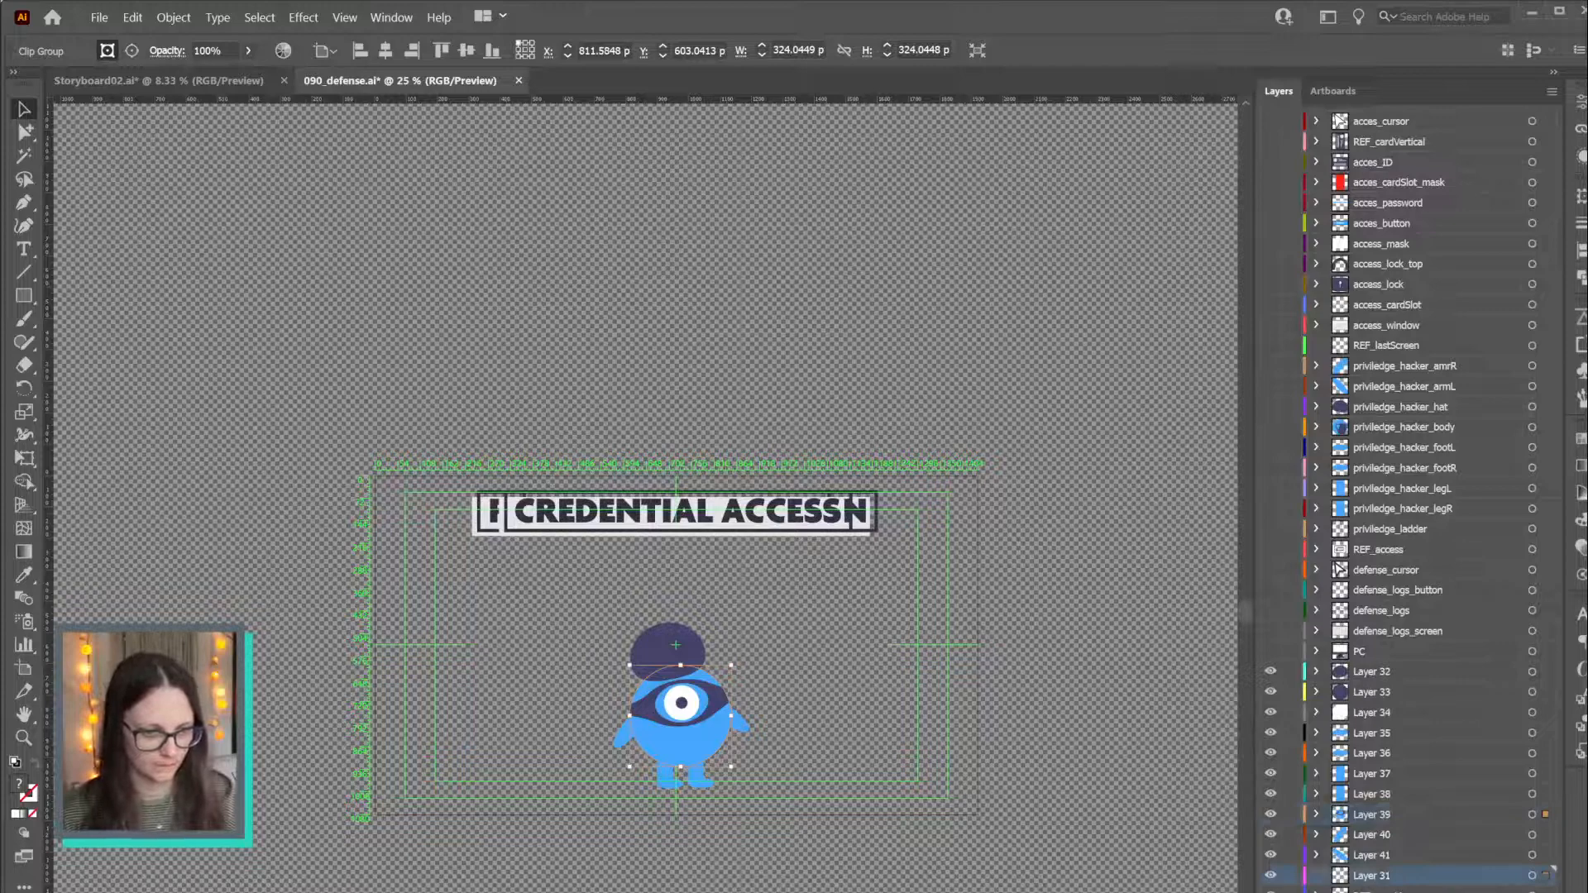
{"action": "left_click", "coordinate": [1550, 892]}
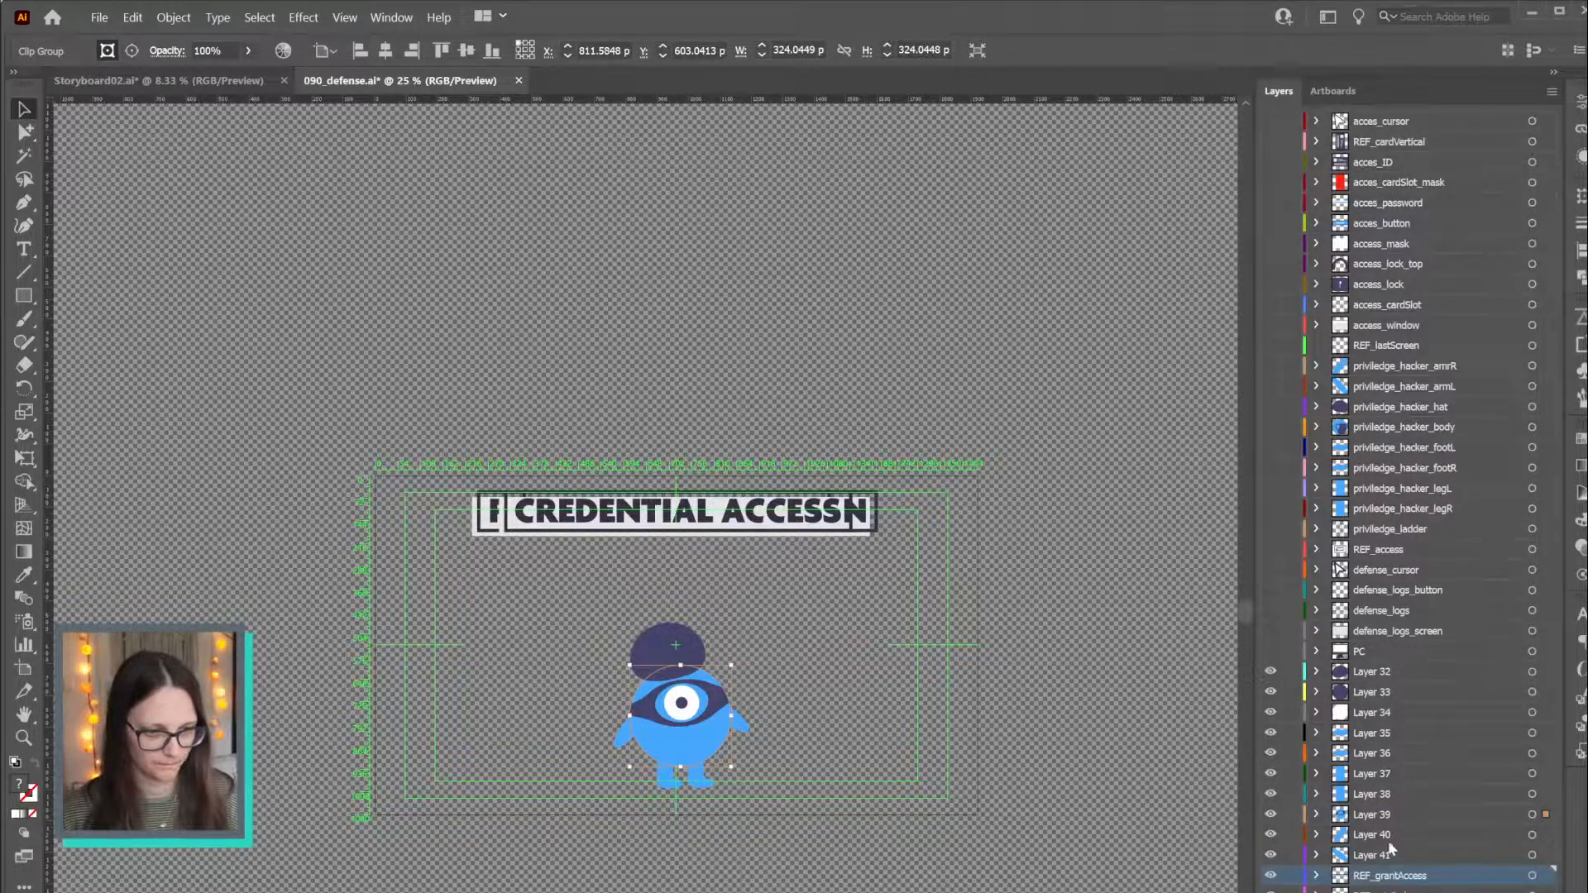
Add a new layer above Layer 39 and place a copy of the clip group's clipping path in it
{"action": "left_click", "coordinate": [1317, 815]}
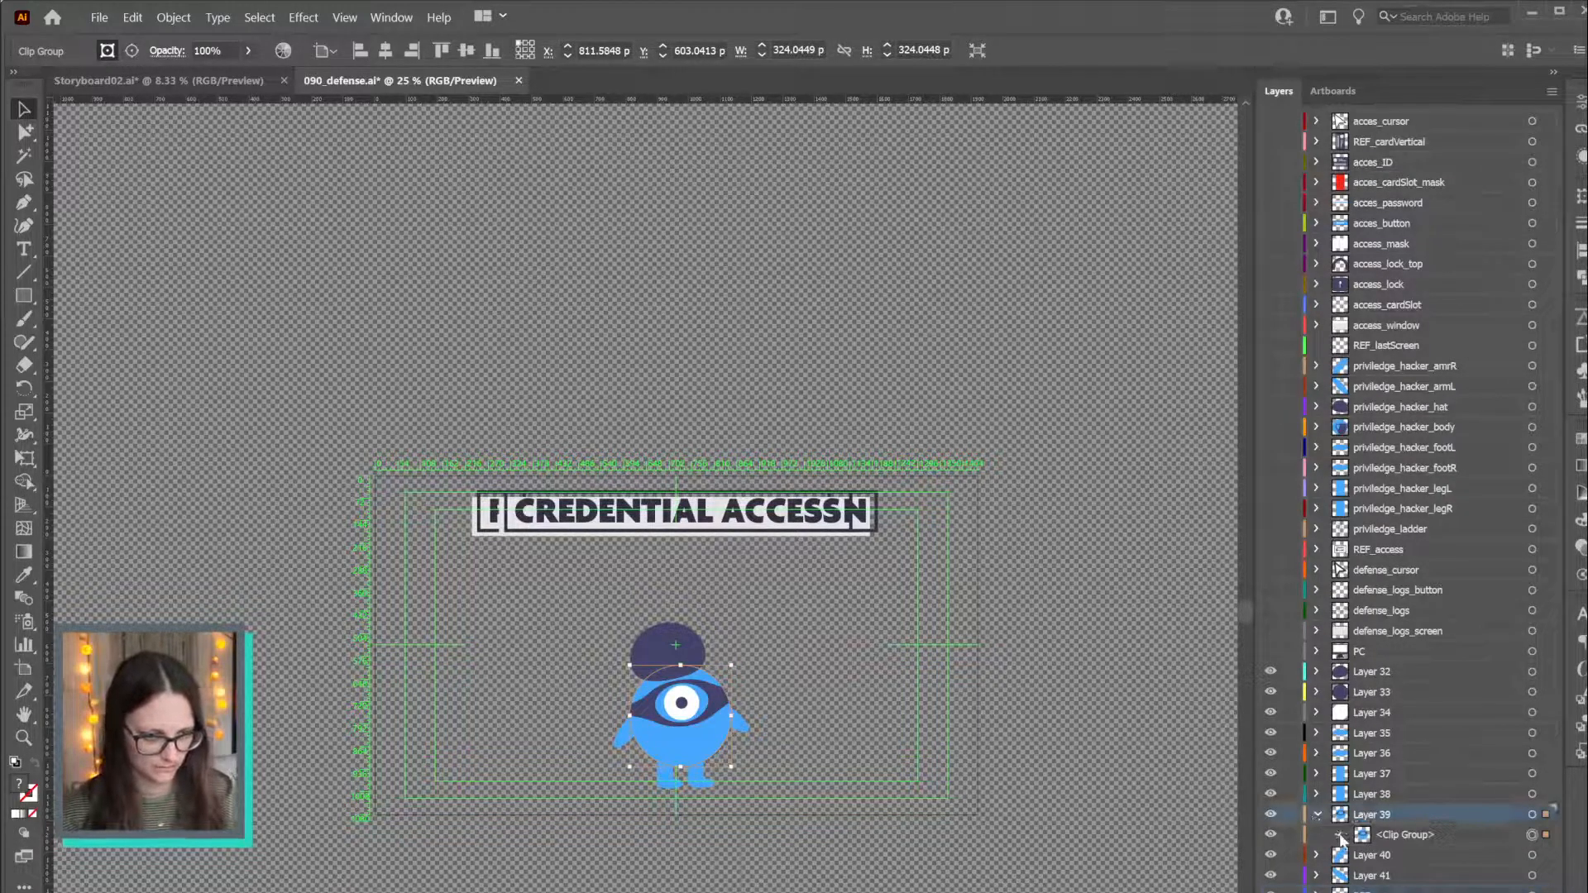
{"action": "left_click", "coordinate": [1340, 835]}
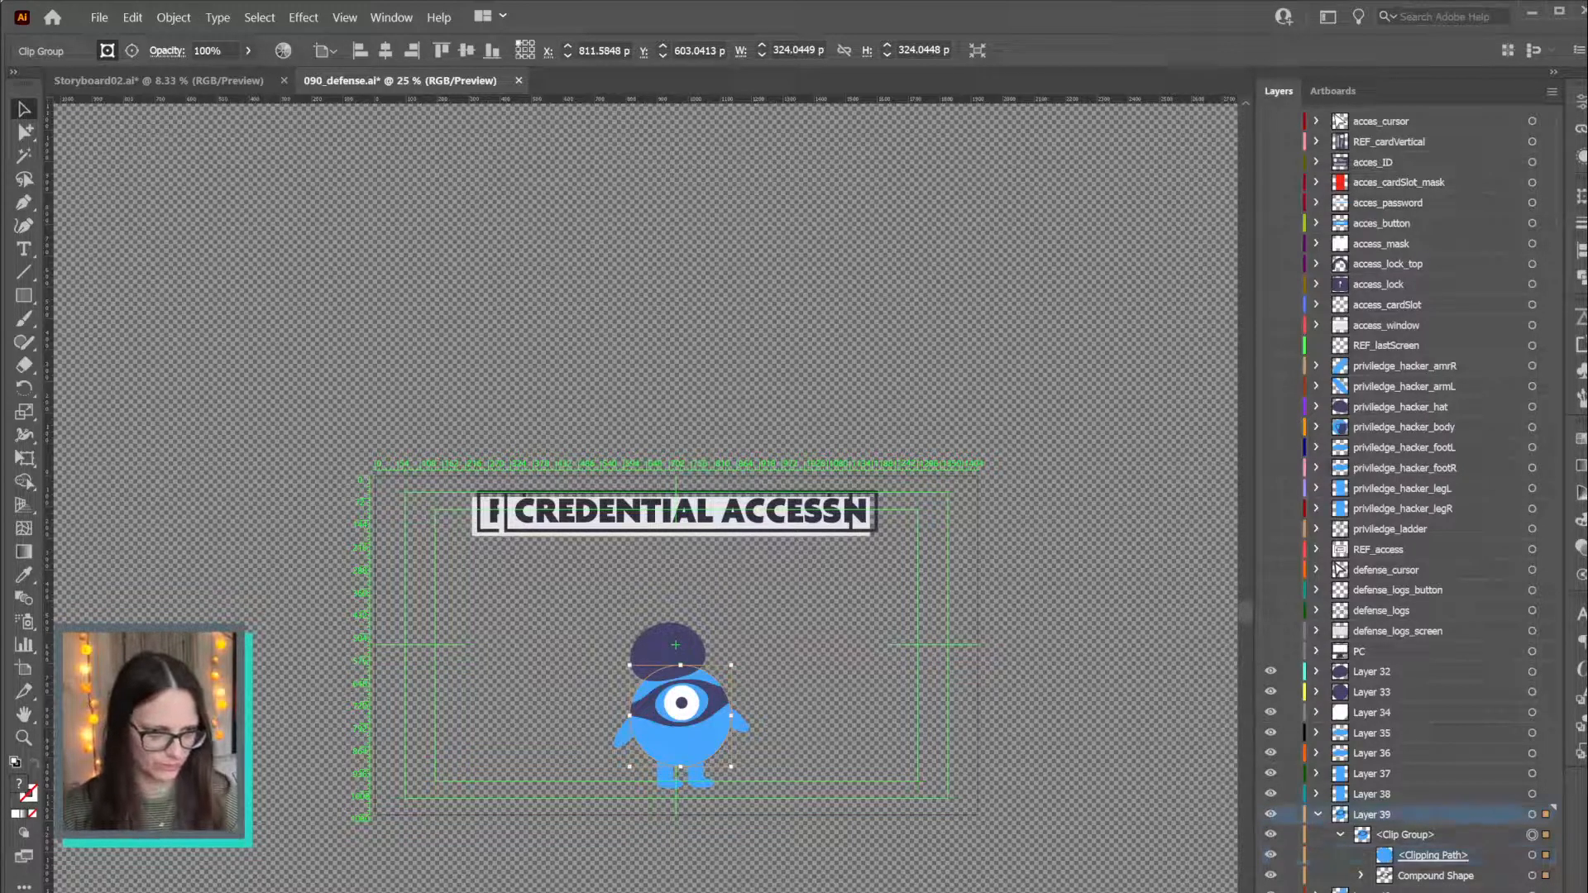
{"action": "key", "text": "ctrl+l"}
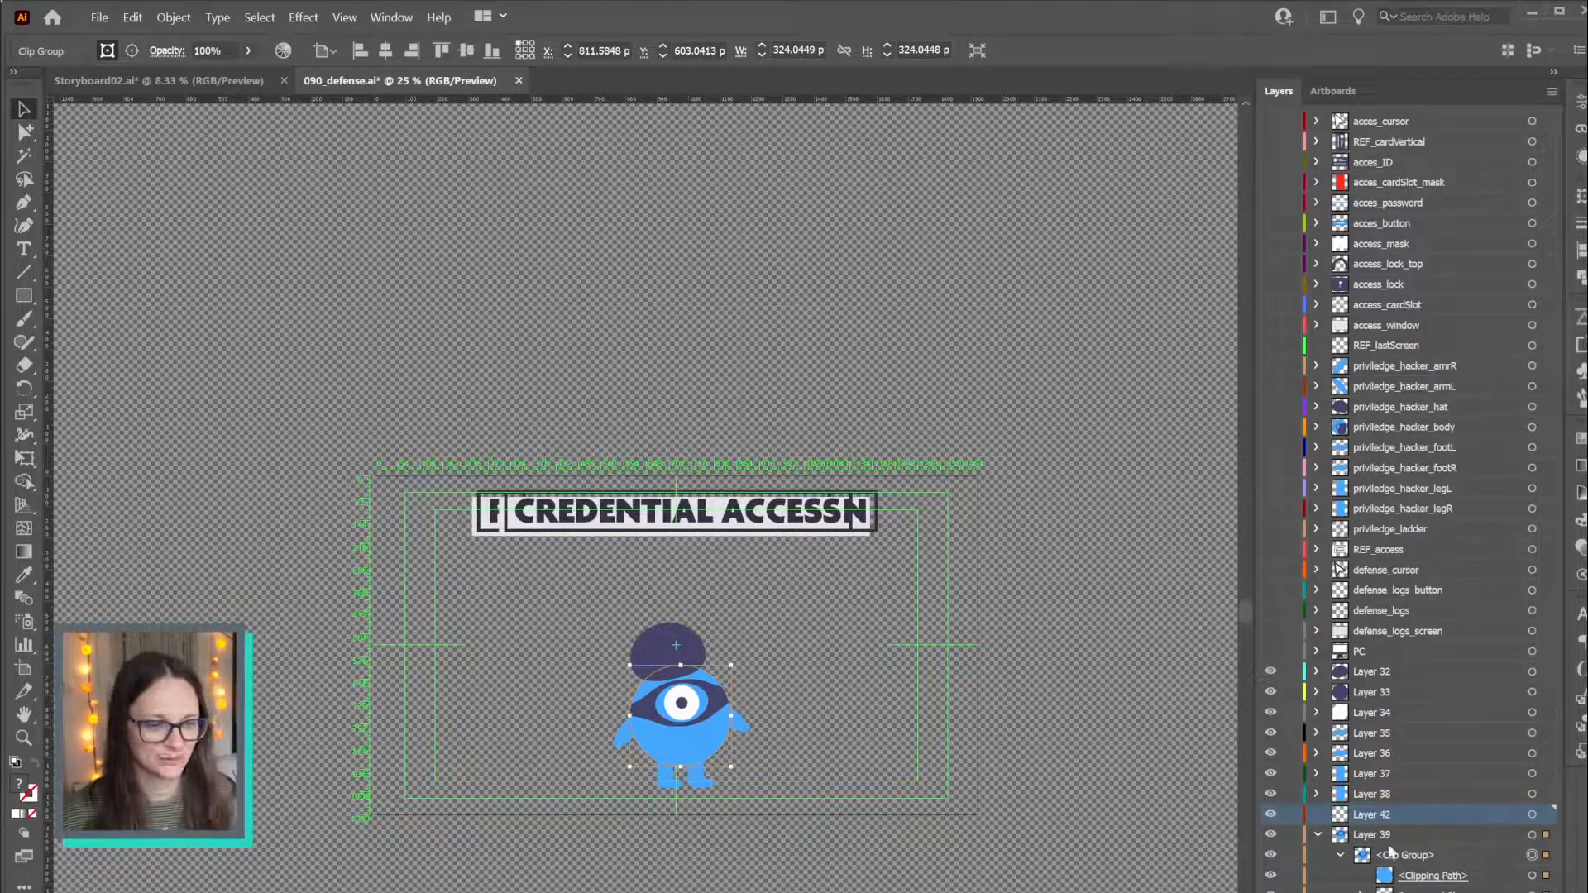
{"action": "left_click_drag", "start_coordinate": [1489, 879], "coordinate": [1472, 813]}
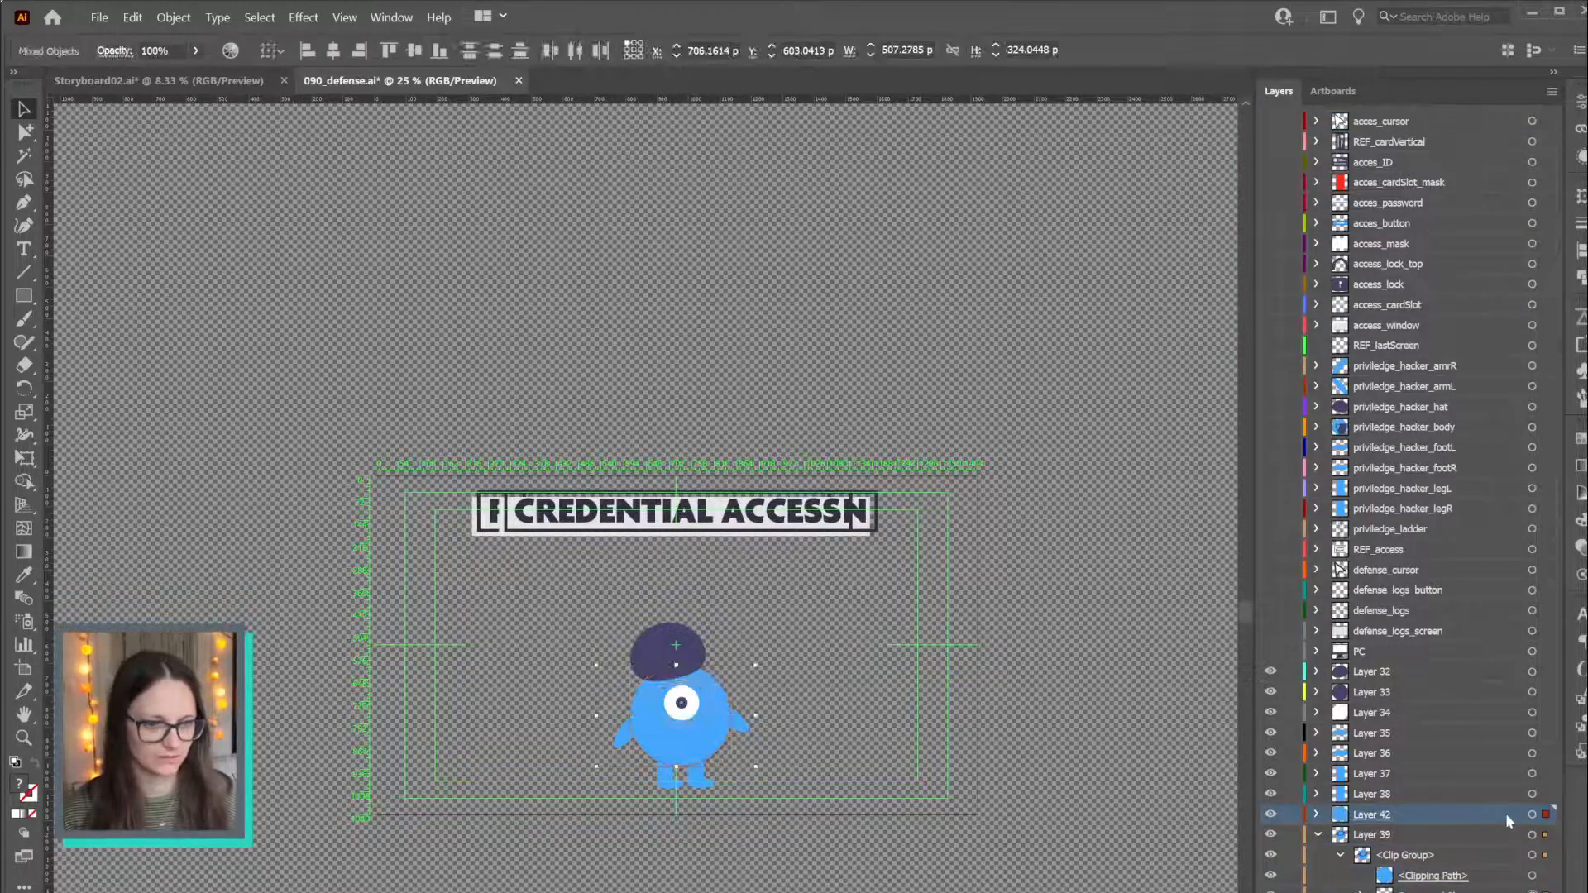
Release the clipping mask of the clip group in Layer 39
{"action": "right_click", "coordinate": [713, 699]}
{"action": "left_click", "coordinate": [1528, 883]}
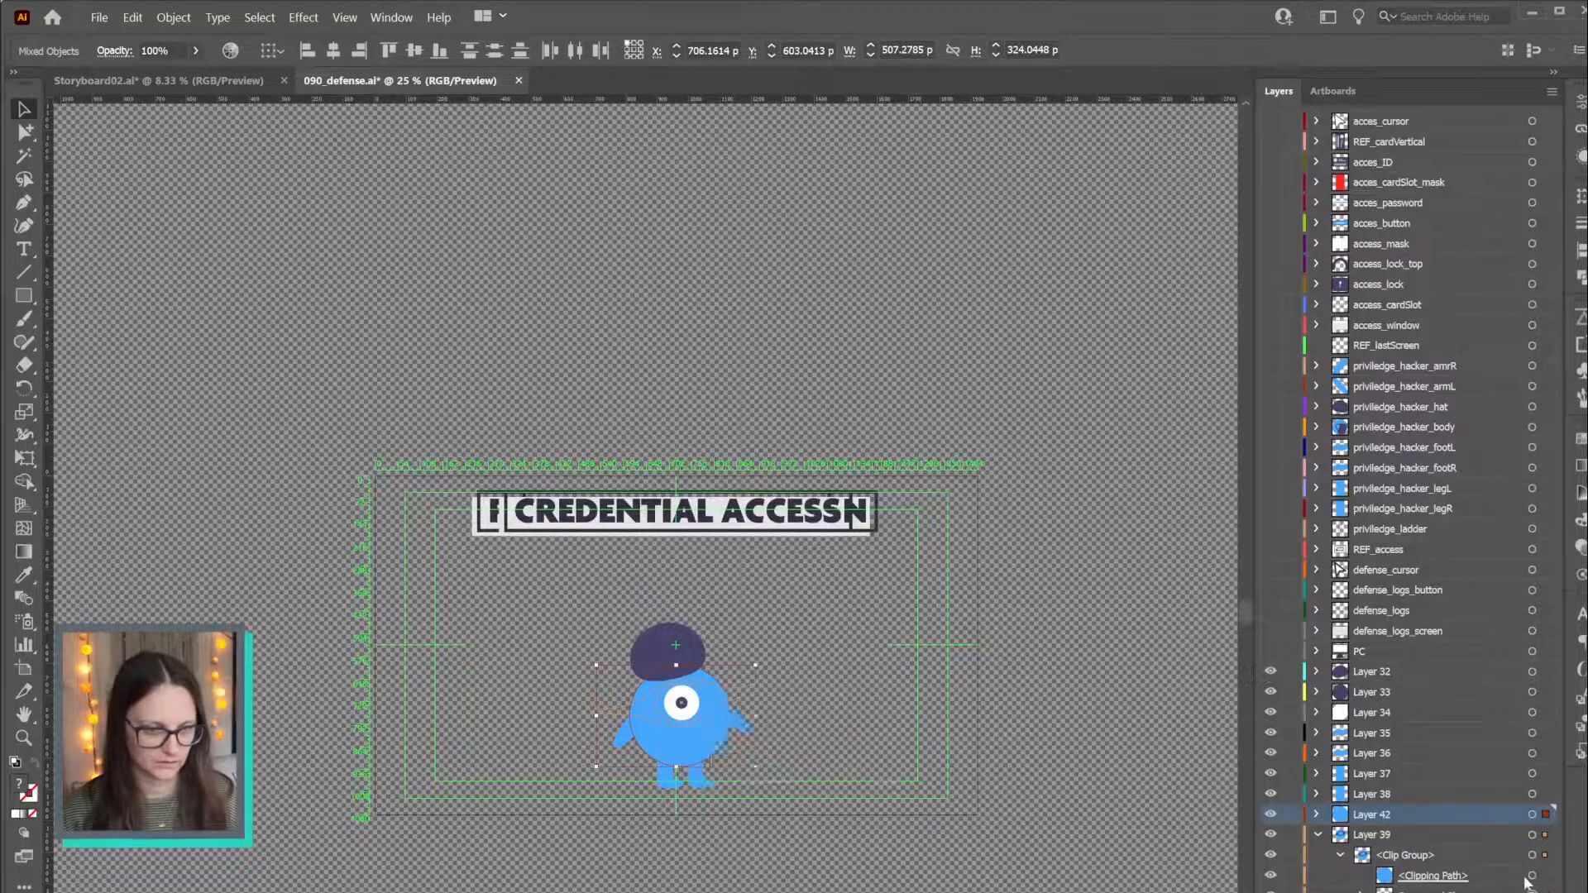
{"action": "left_click", "coordinate": [1530, 876]}
{"action": "right_click", "coordinate": [722, 709]}
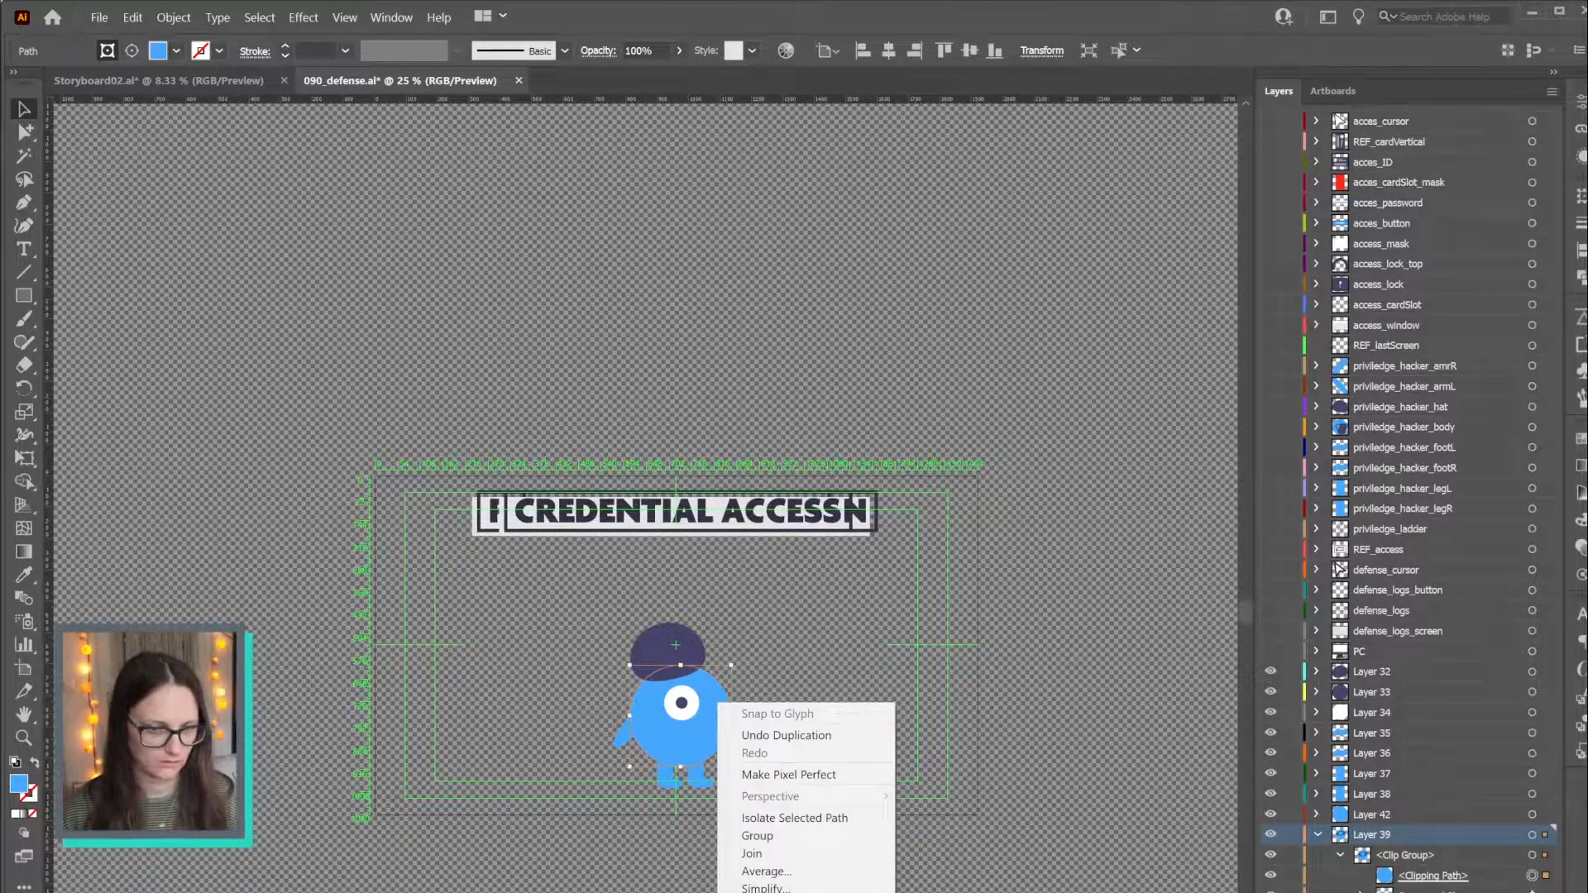
{"action": "left_click", "coordinate": [1532, 855]}
{"action": "right_click", "coordinate": [720, 728]}
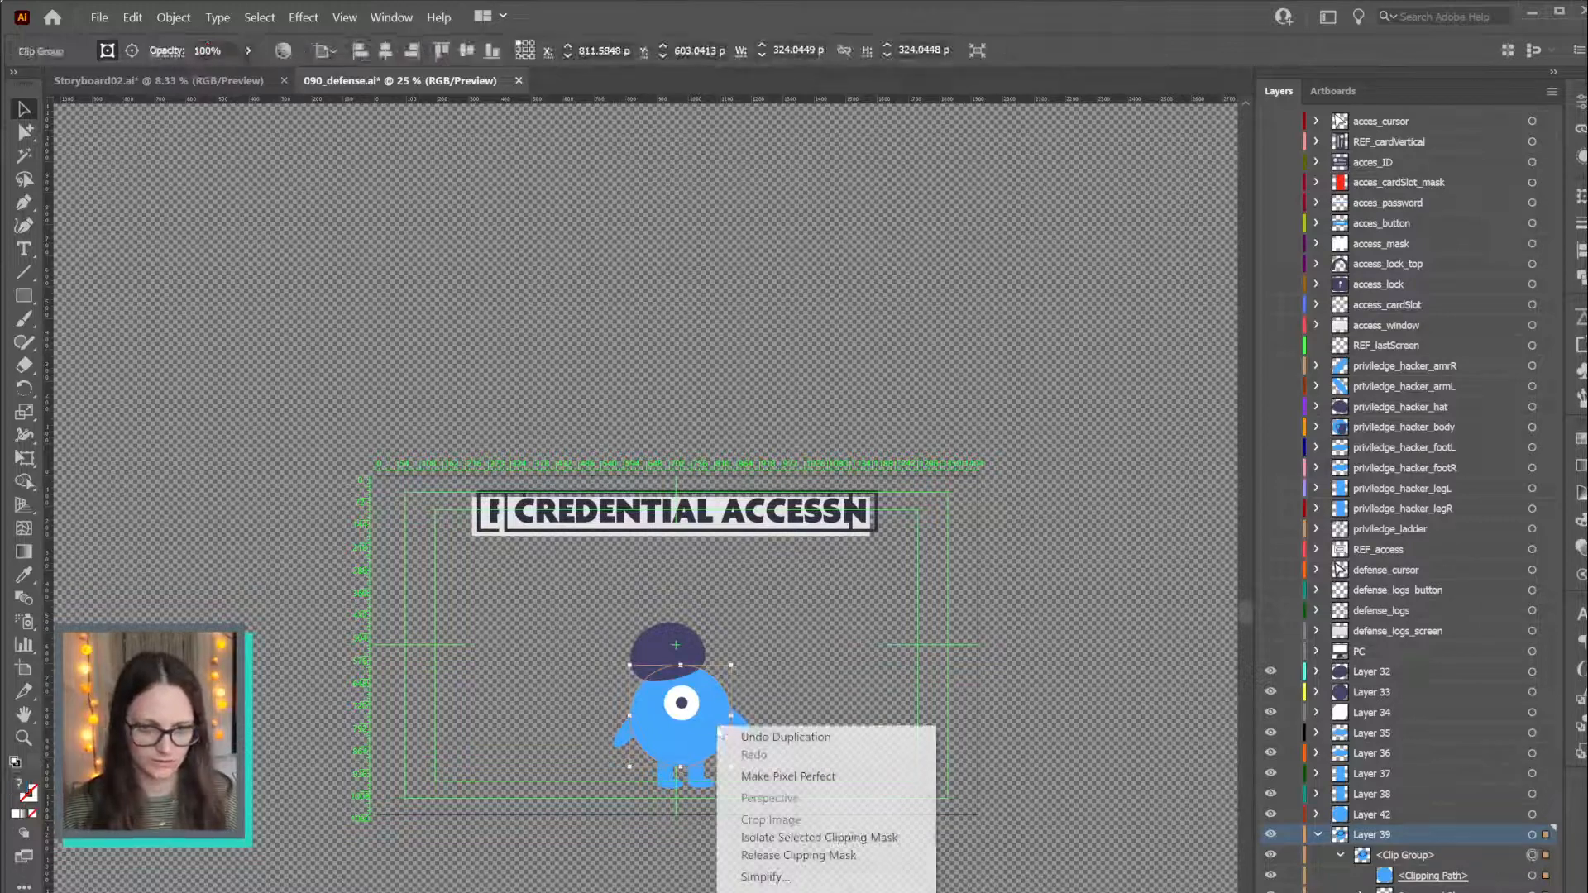
{"action": "left_click", "coordinate": [819, 856]}
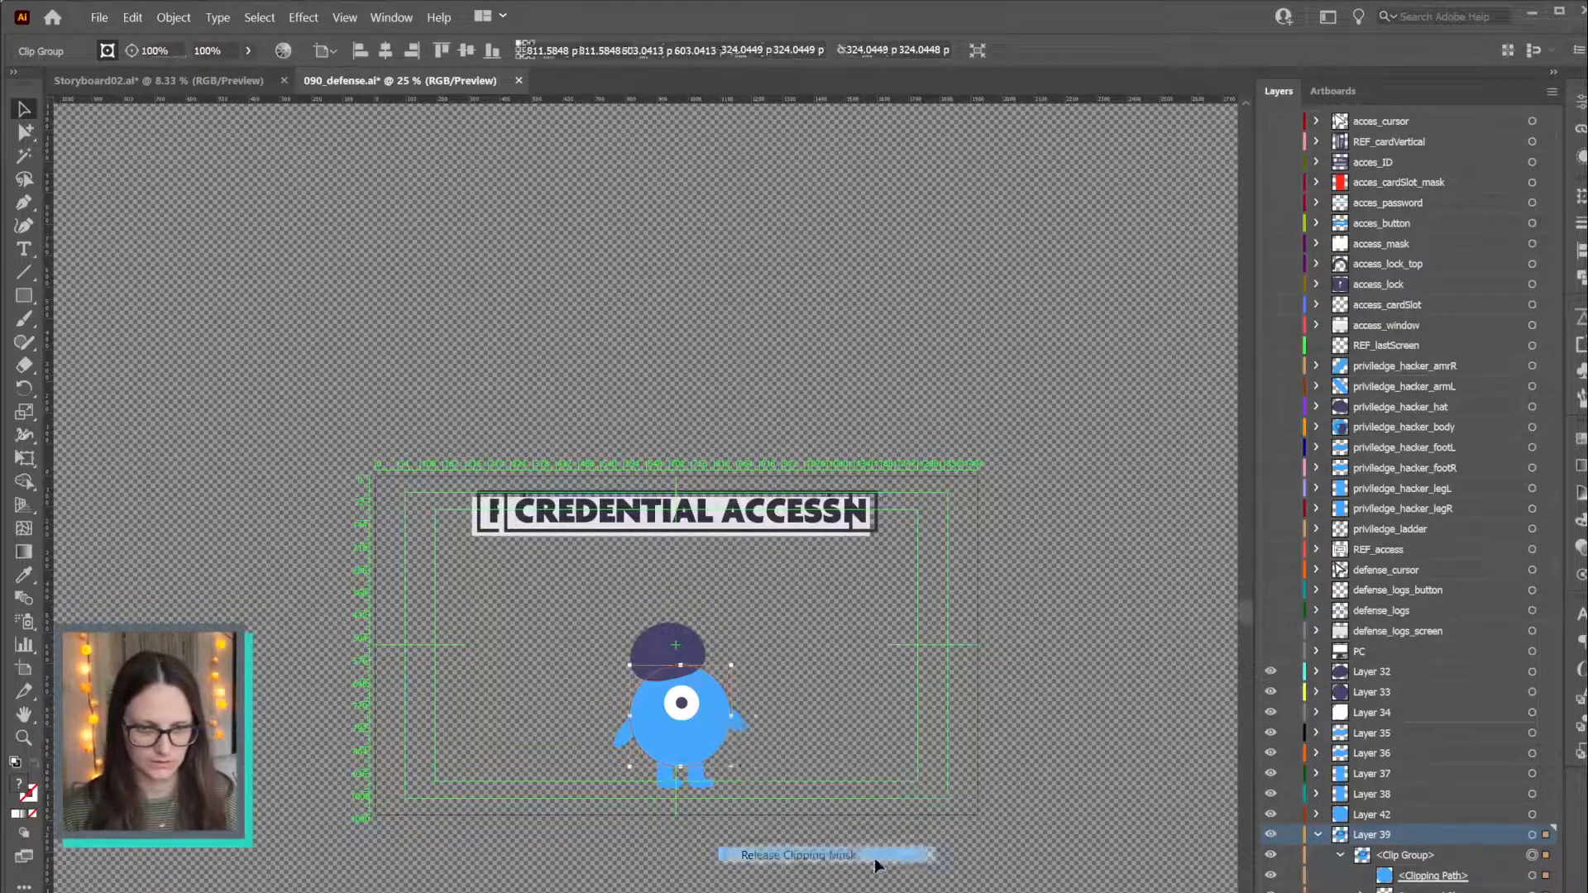
{"action": "left_click", "coordinate": [1533, 857]}
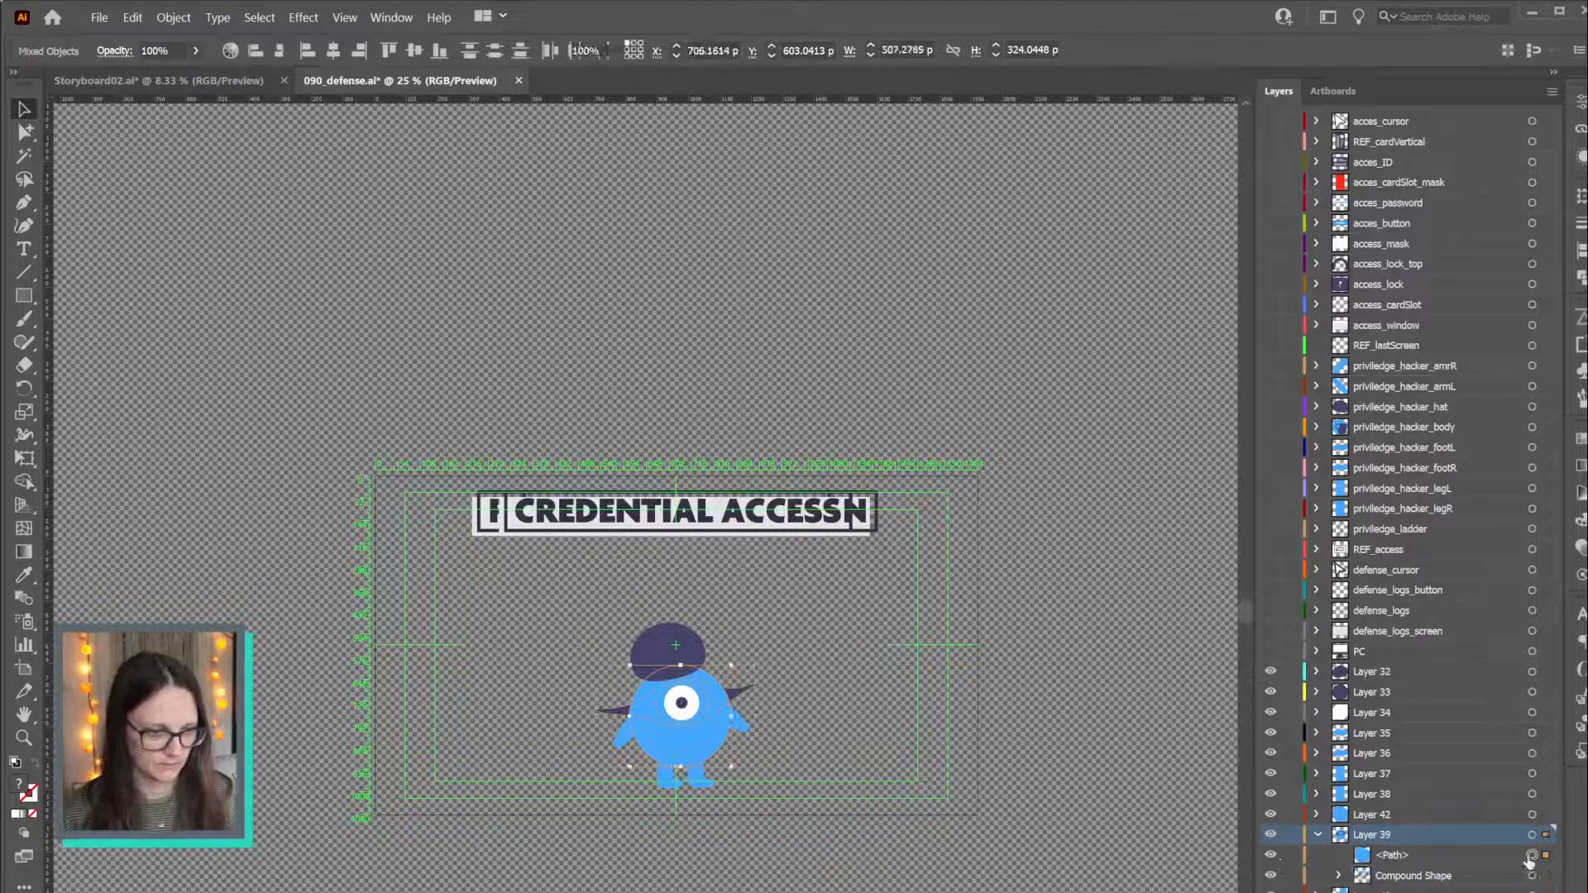
Move the eye mask's compound shape from Layer 39 into Layer 42 and delete the duplicate body path in Layer 42
{"action": "left_click", "coordinate": [1317, 815]}
{"action": "left_click_drag", "start_coordinate": [1407, 878], "coordinate": [1404, 827]}
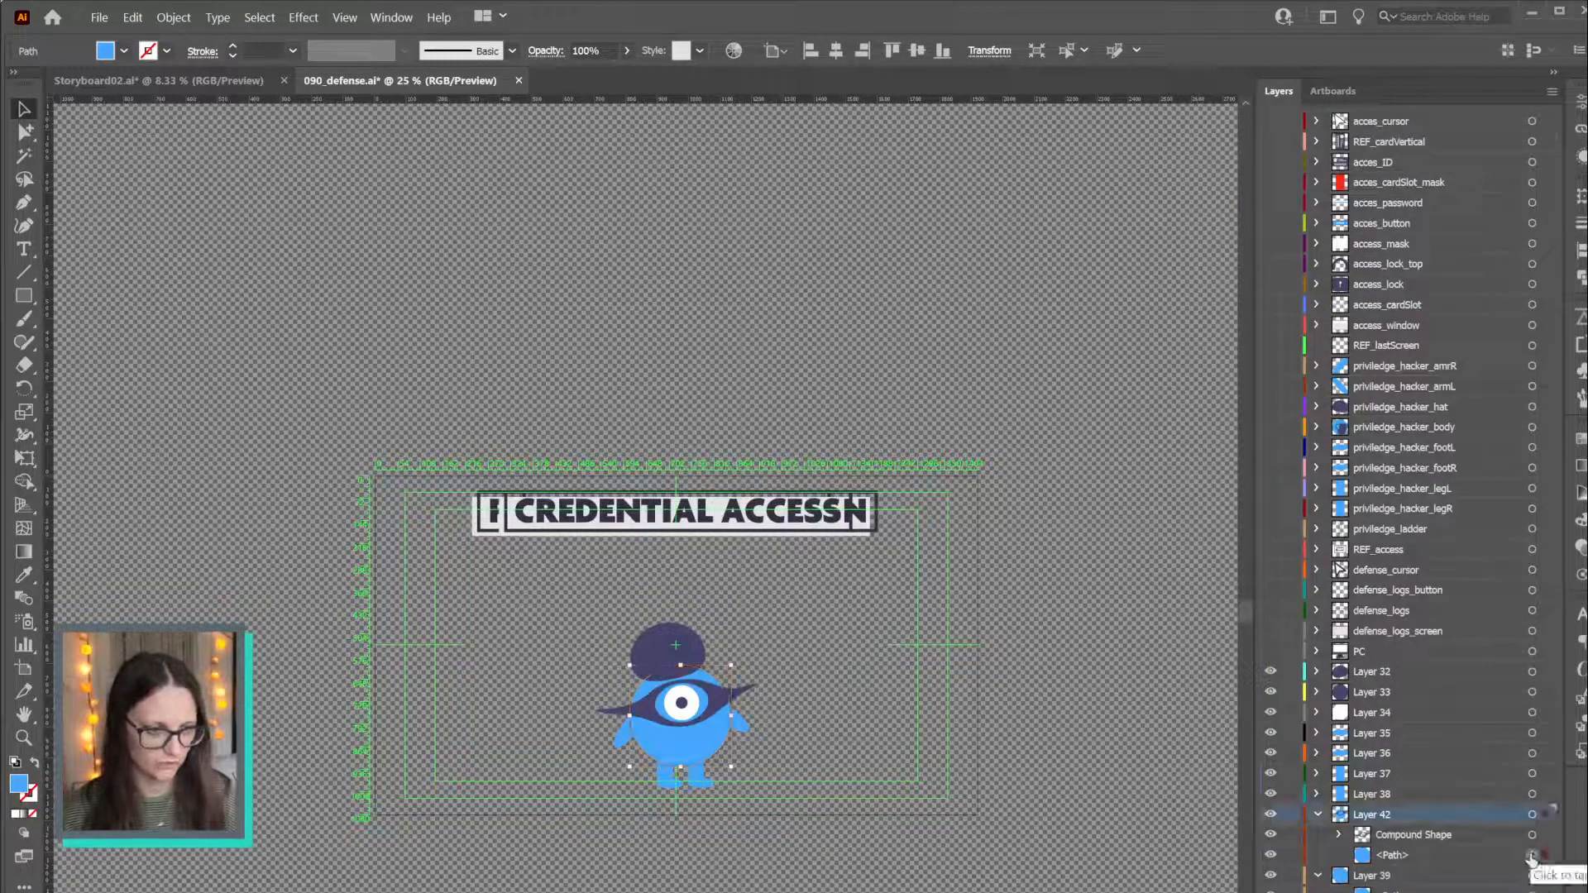
{"action": "key", "text": "Delete"}
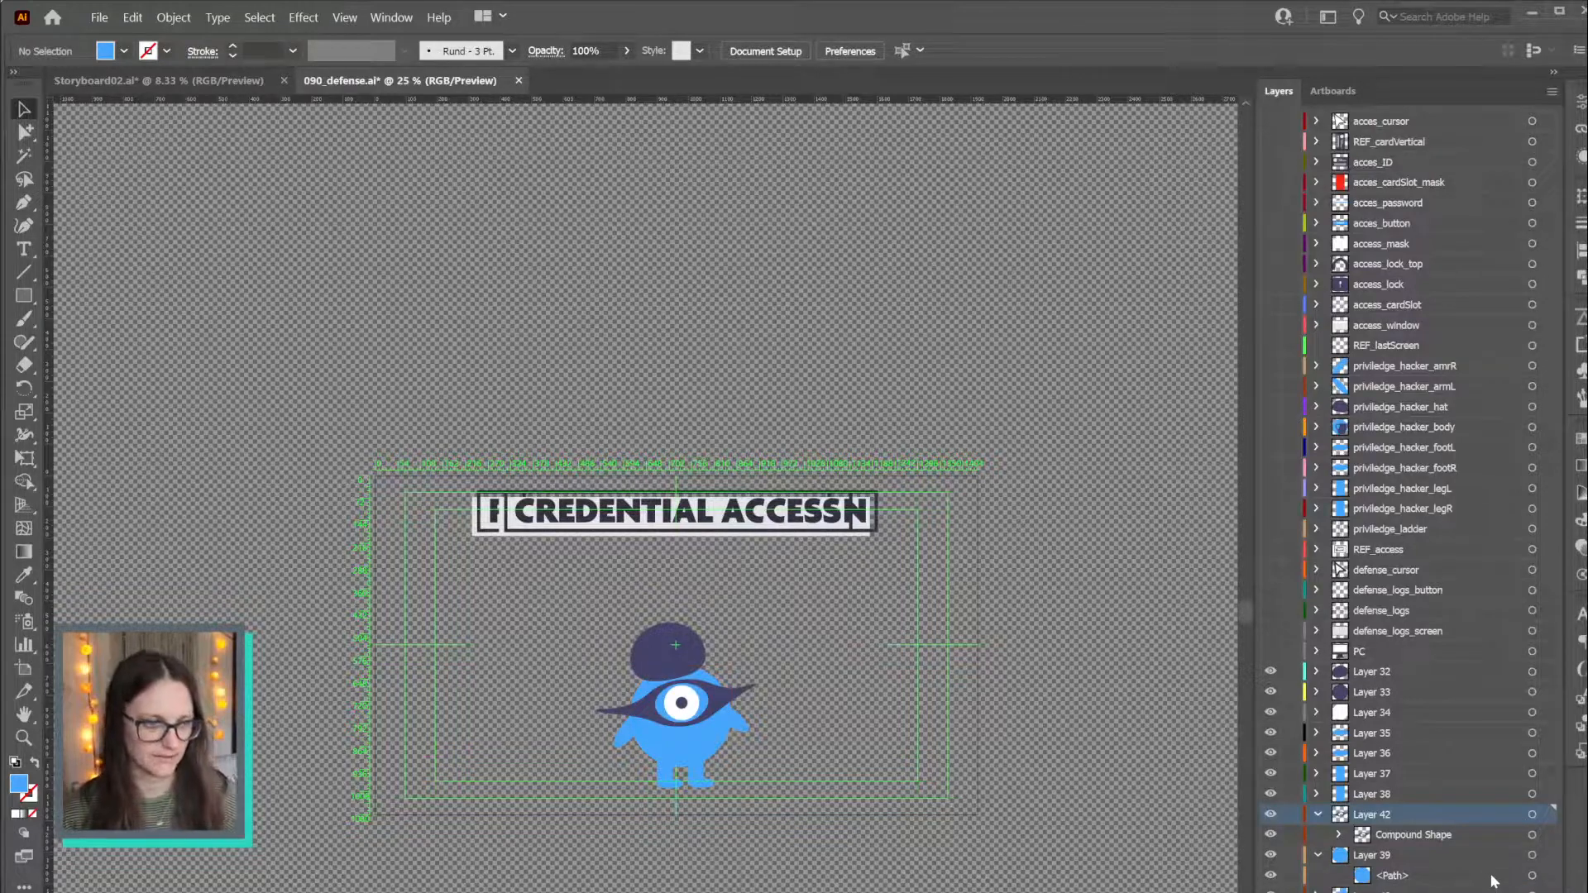
{"action": "left_click", "coordinate": [1494, 882]}
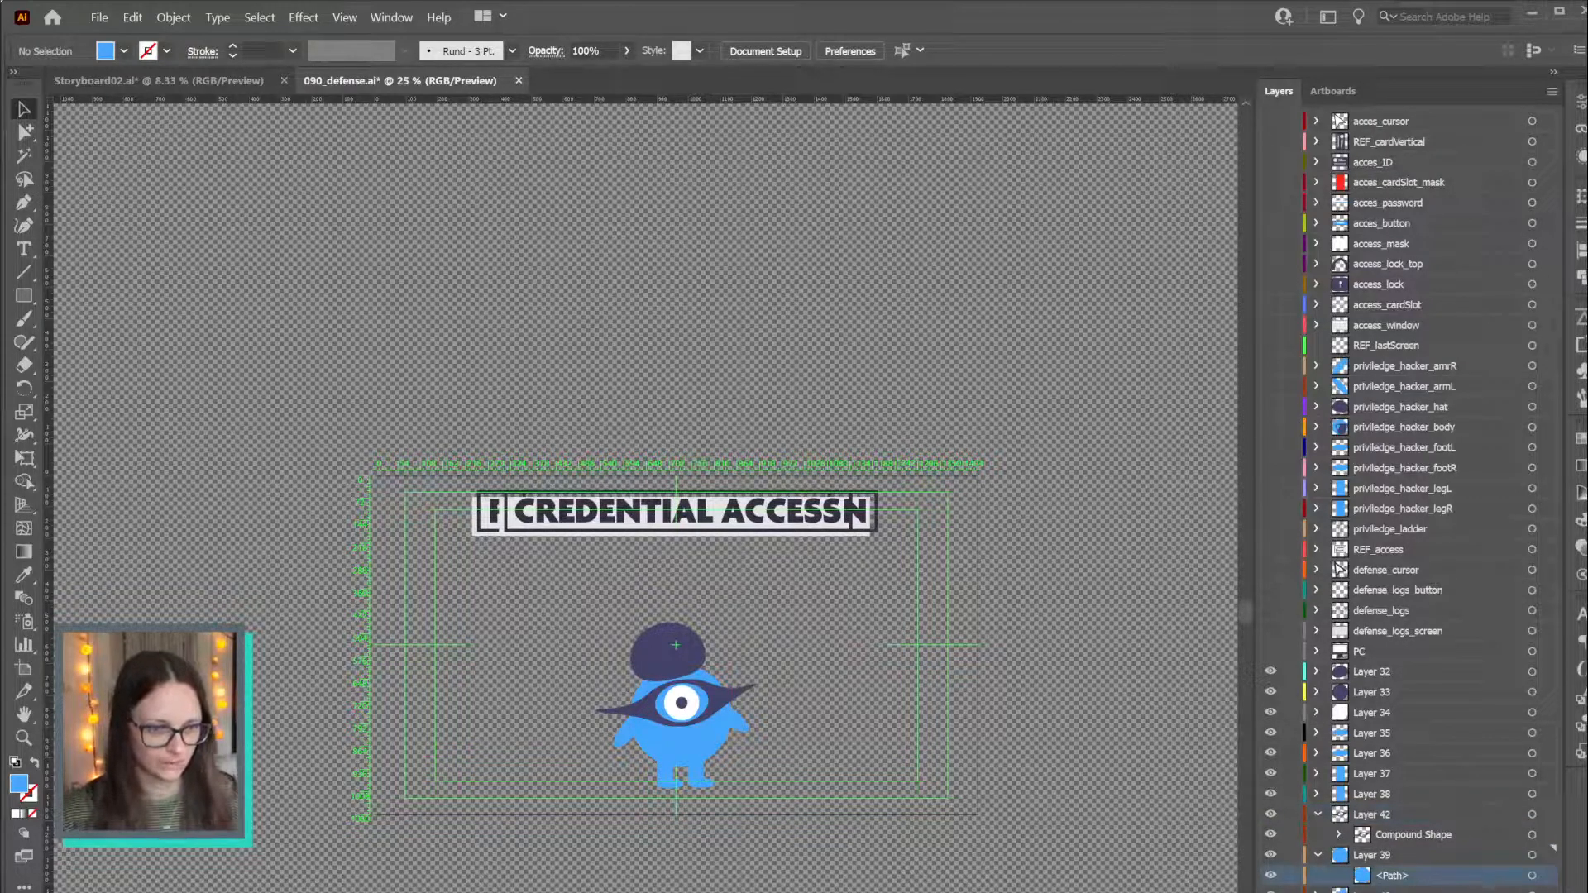
{"action": "double_click", "coordinate": [1386, 857]}
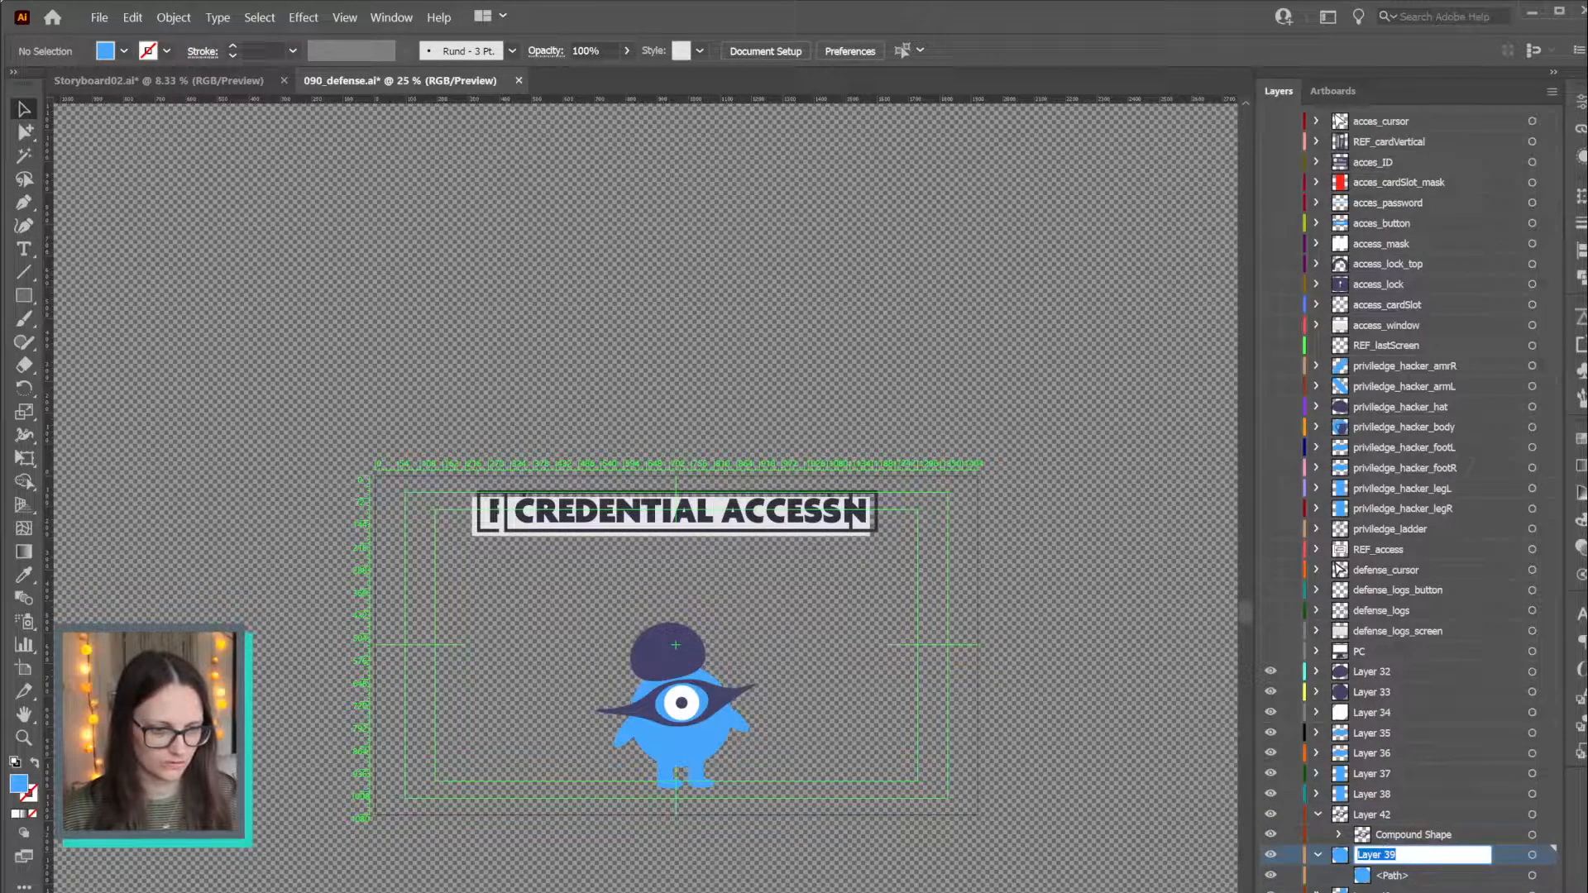
{"action": "left_click", "coordinate": [165, 80]}
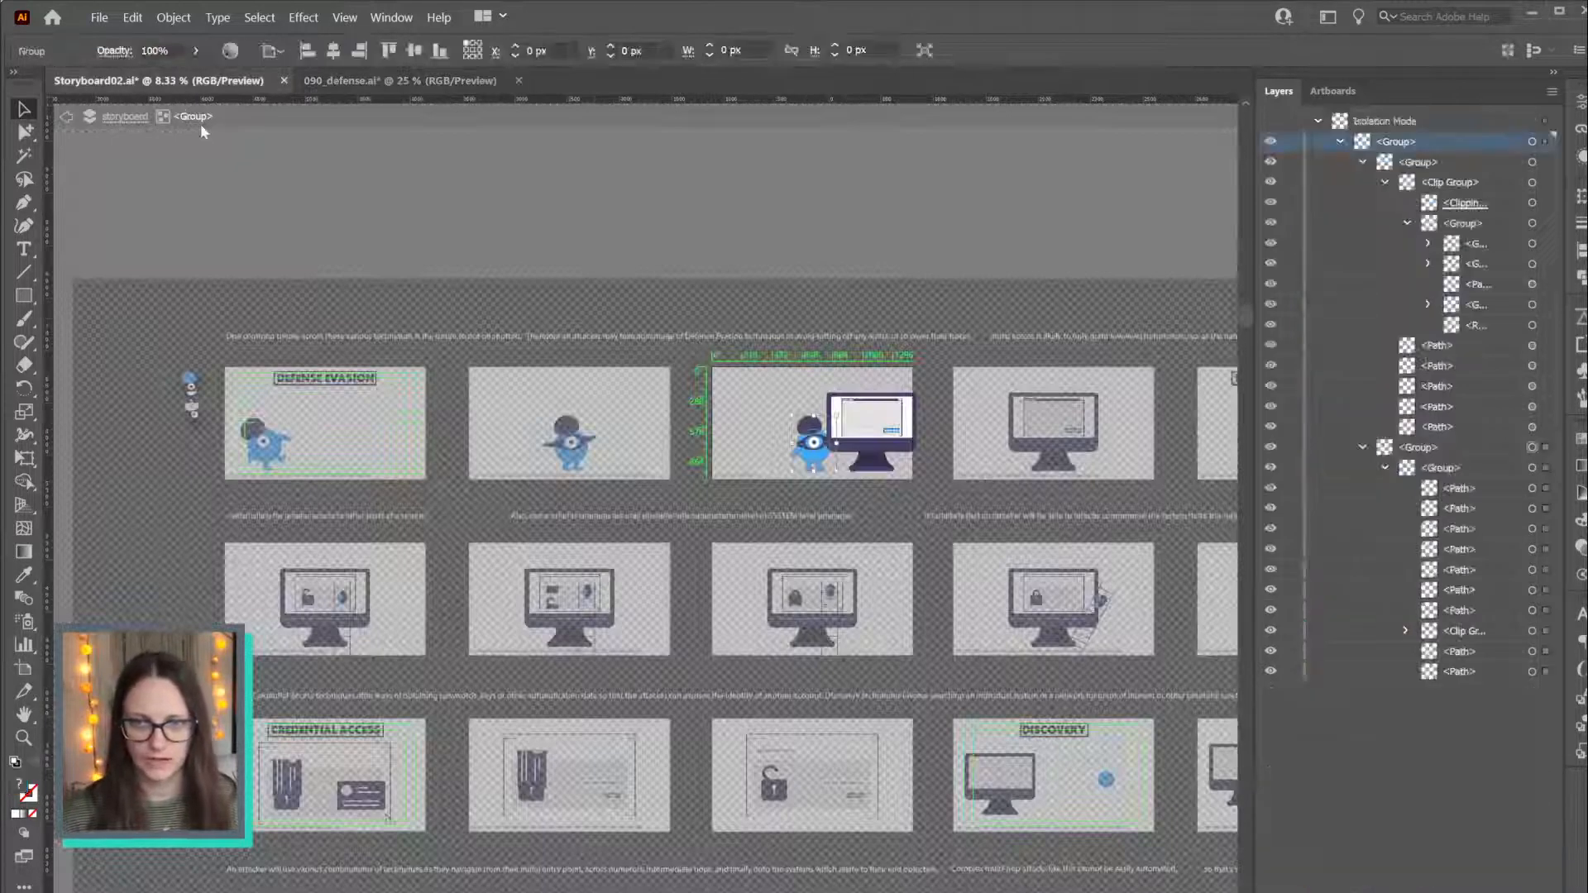
{"action": "left_click", "coordinate": [381, 83]}
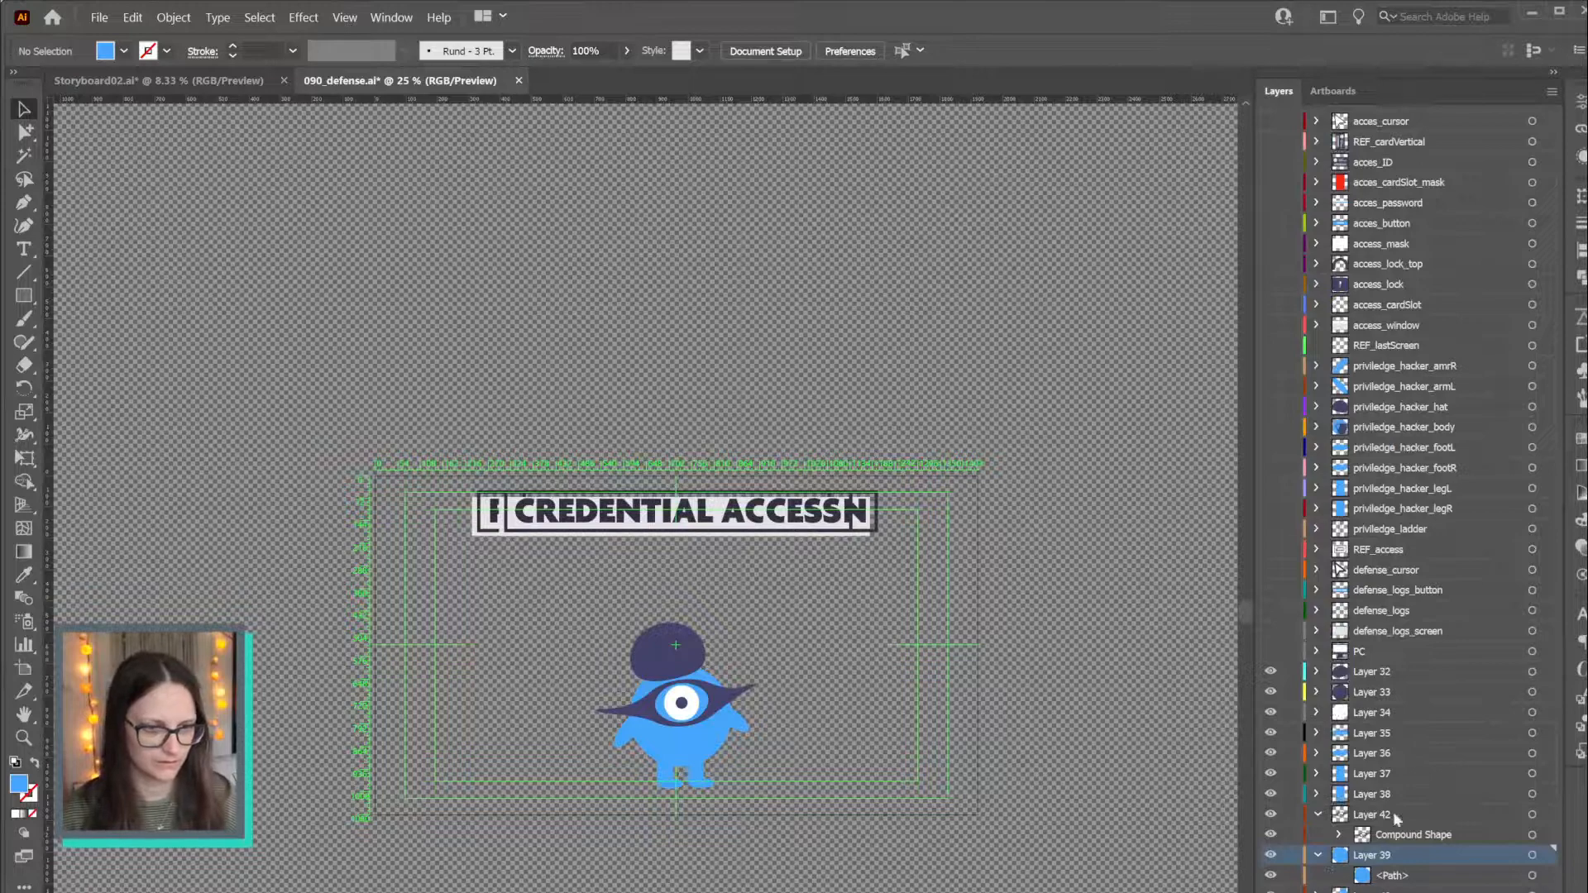
Copy the defense_ prefix from the defense_logs_screen layer's name and use it to rename the layer directly below Layer 39
{"action": "double_click", "coordinate": [1393, 630]}
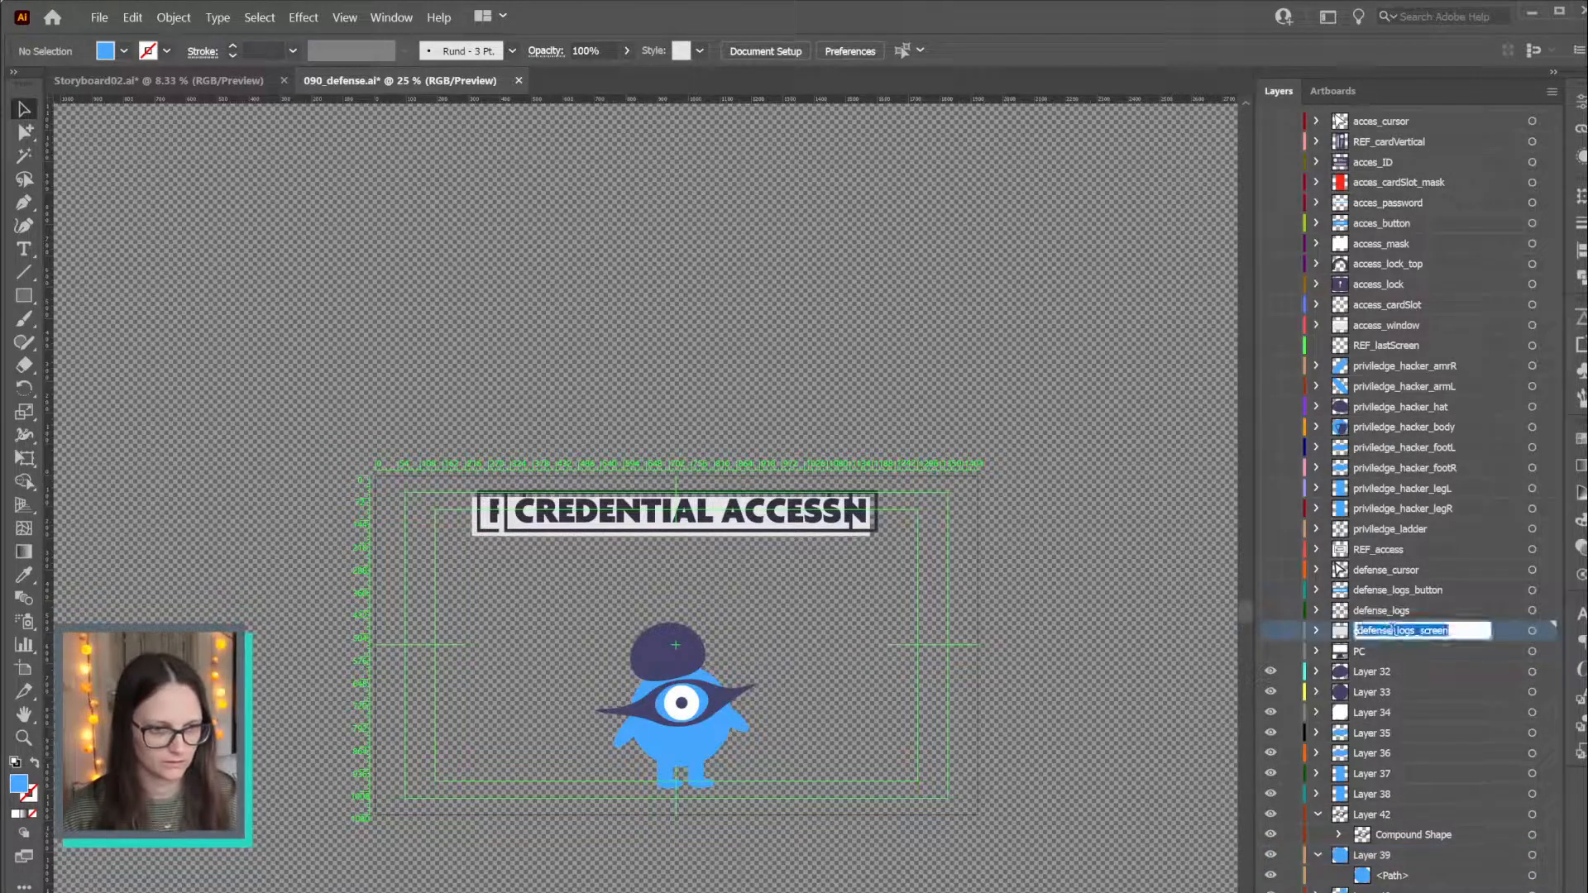
{"action": "left_click_drag", "start_coordinate": [1393, 630], "coordinate": [1329, 633]}
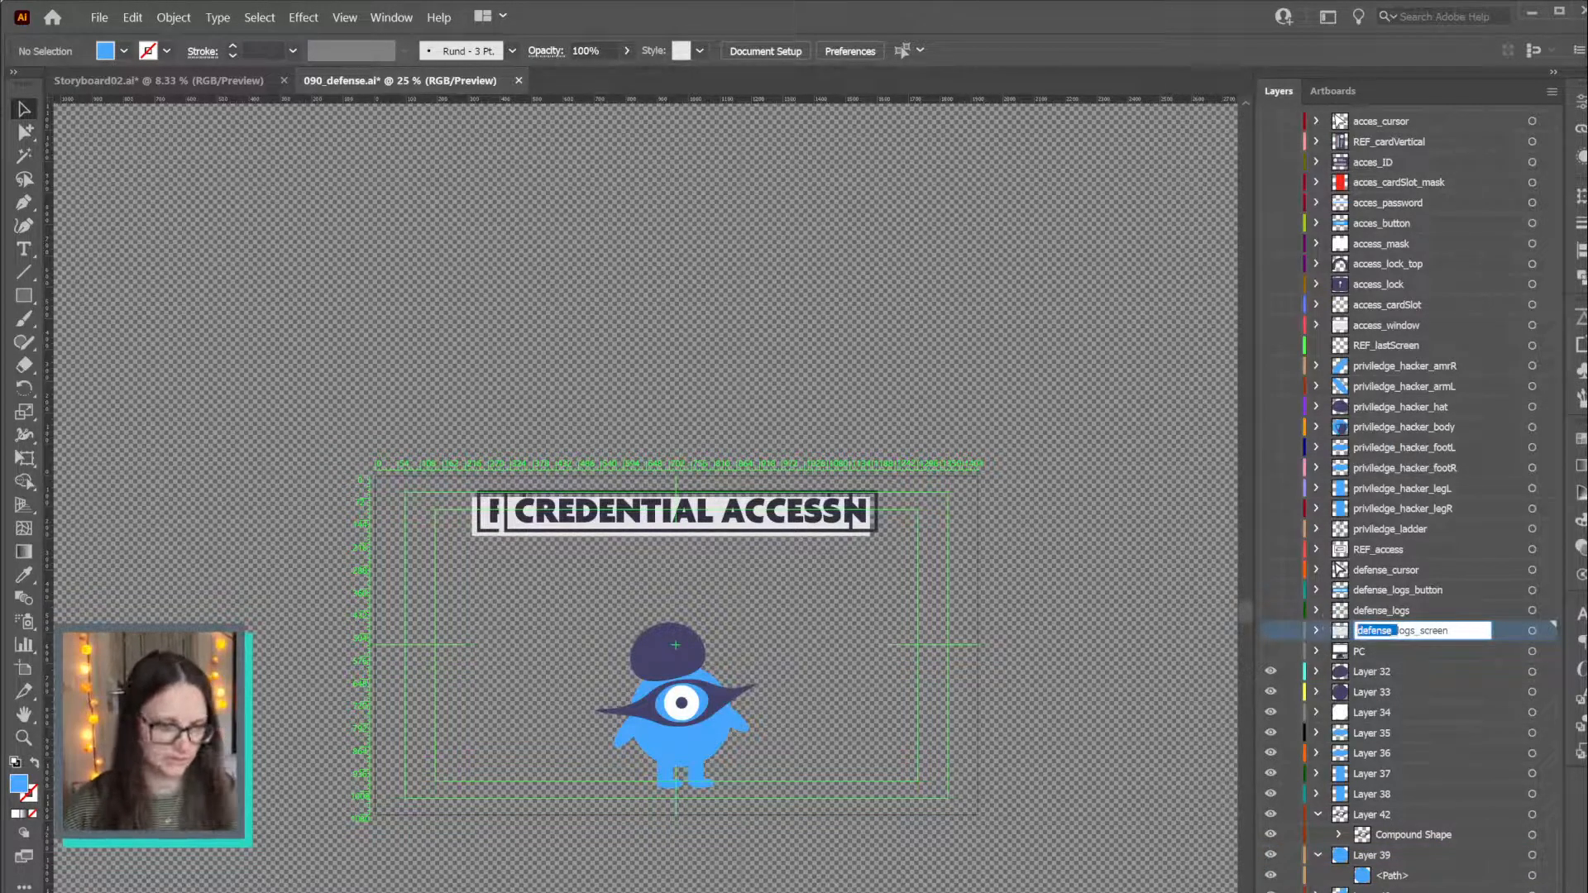
{"action": "key", "text": "Return"}
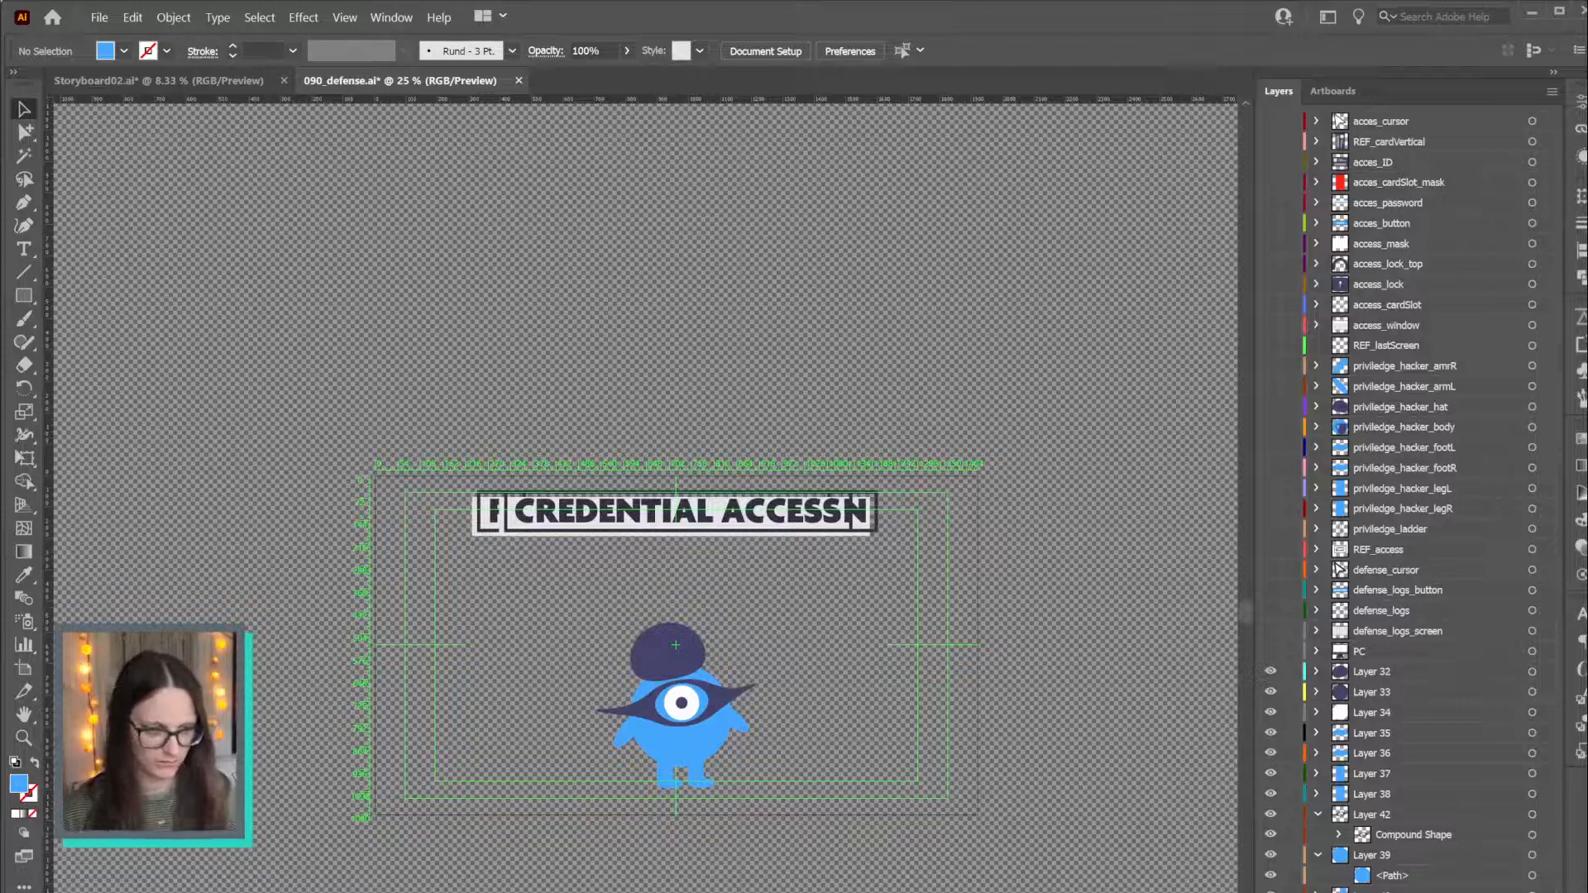
{"action": "double_click", "coordinate": [1369, 892]}
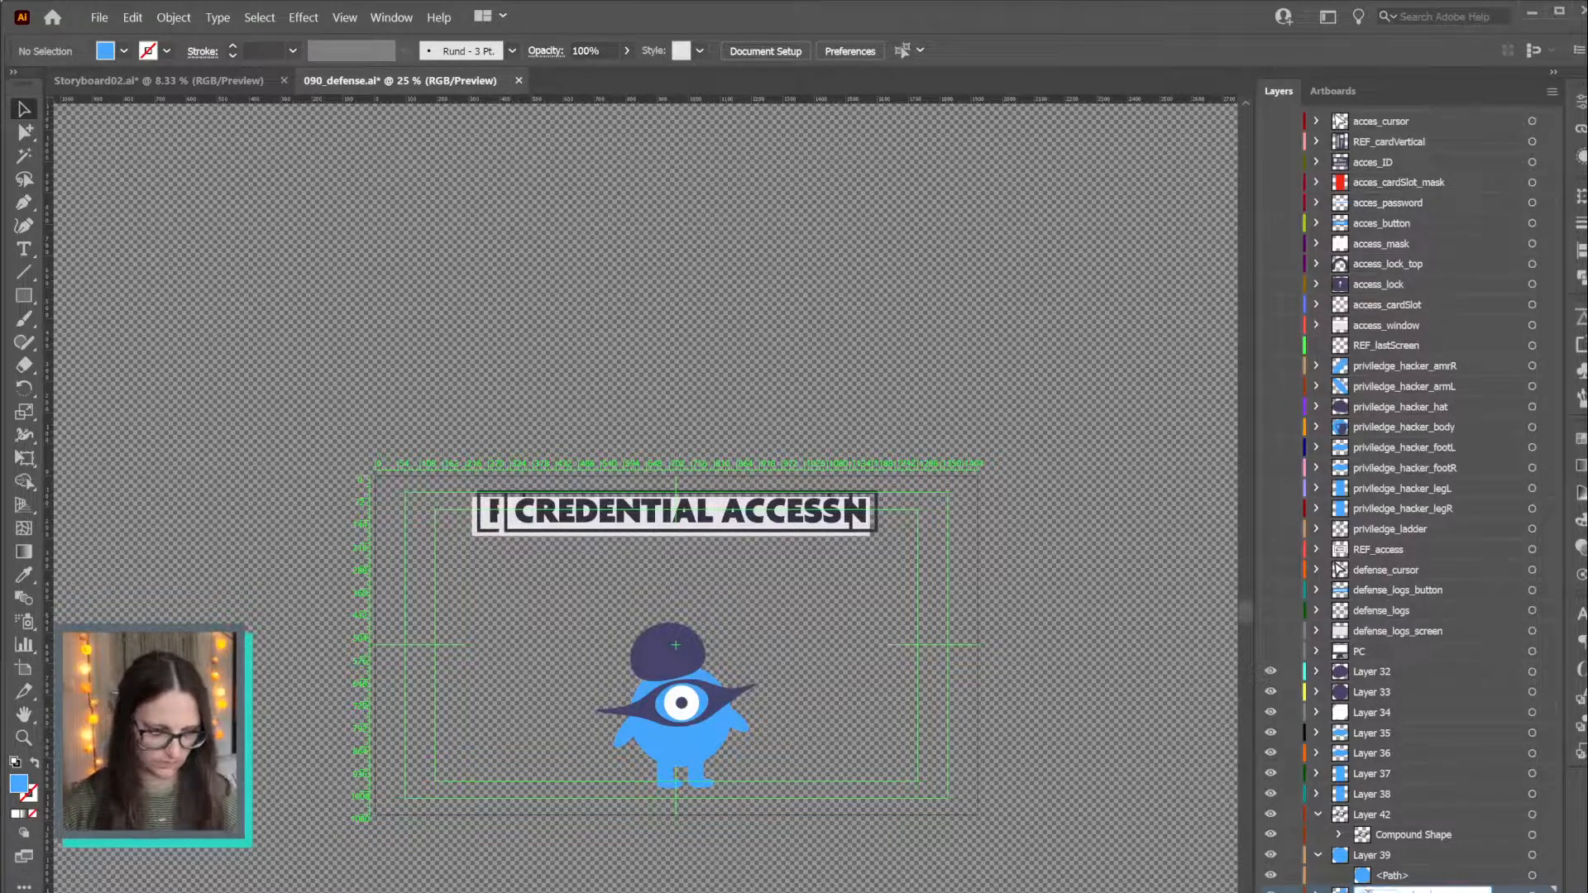
{"action": "key", "text": "Return"}
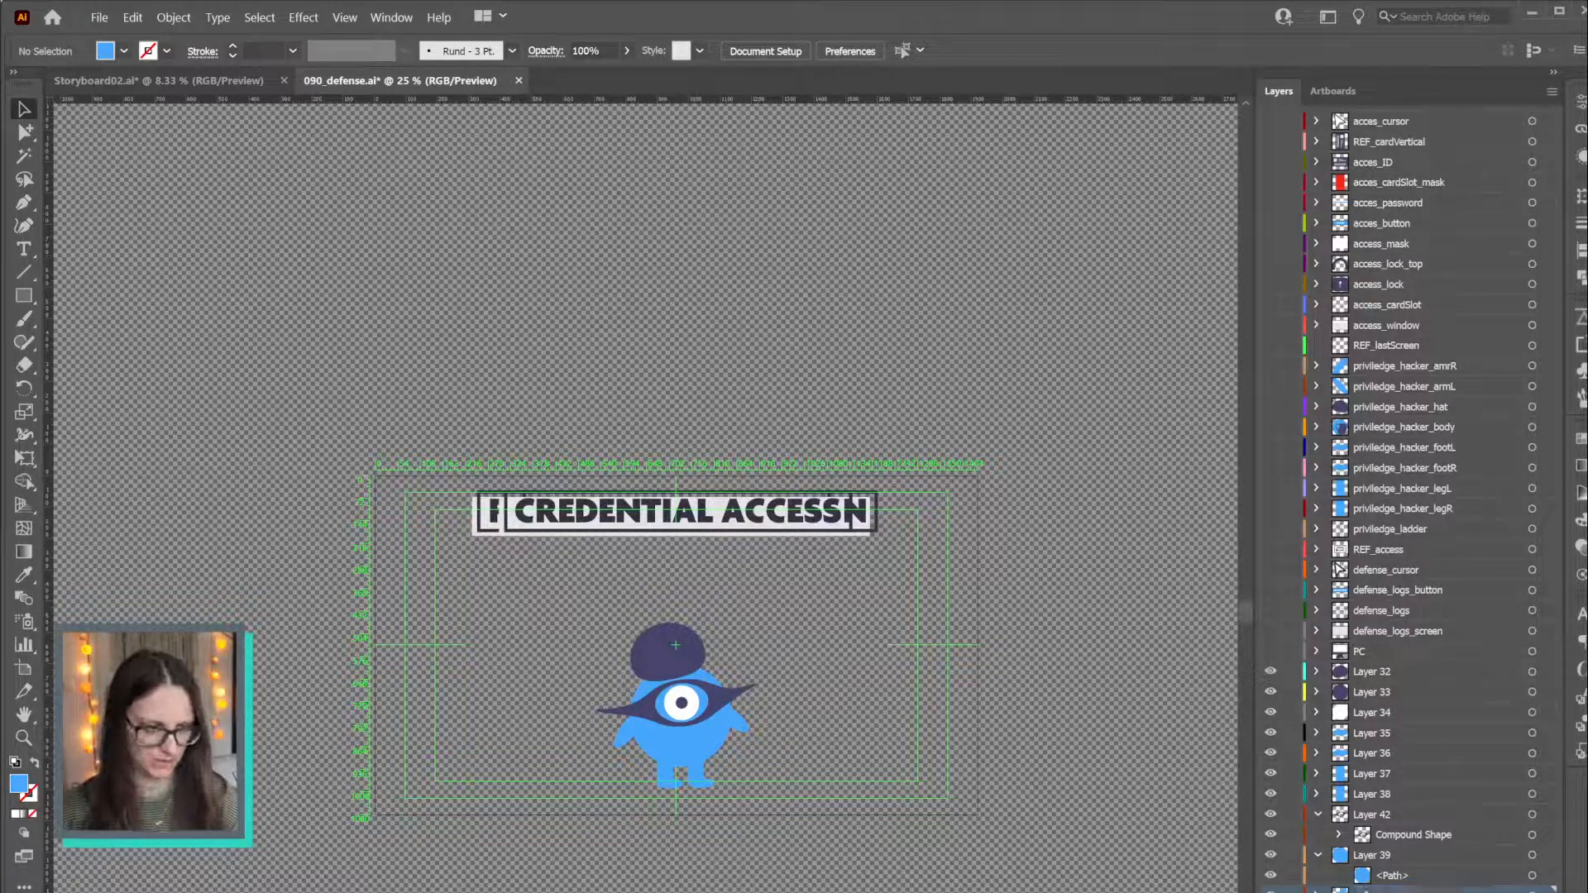
Rename Layer 39 as defense_hacker_body and Layer 42 as defense_hacker_mask
{"action": "double_click", "coordinate": [1369, 857]}
{"action": "type", "text": "defense_hacker_body"}
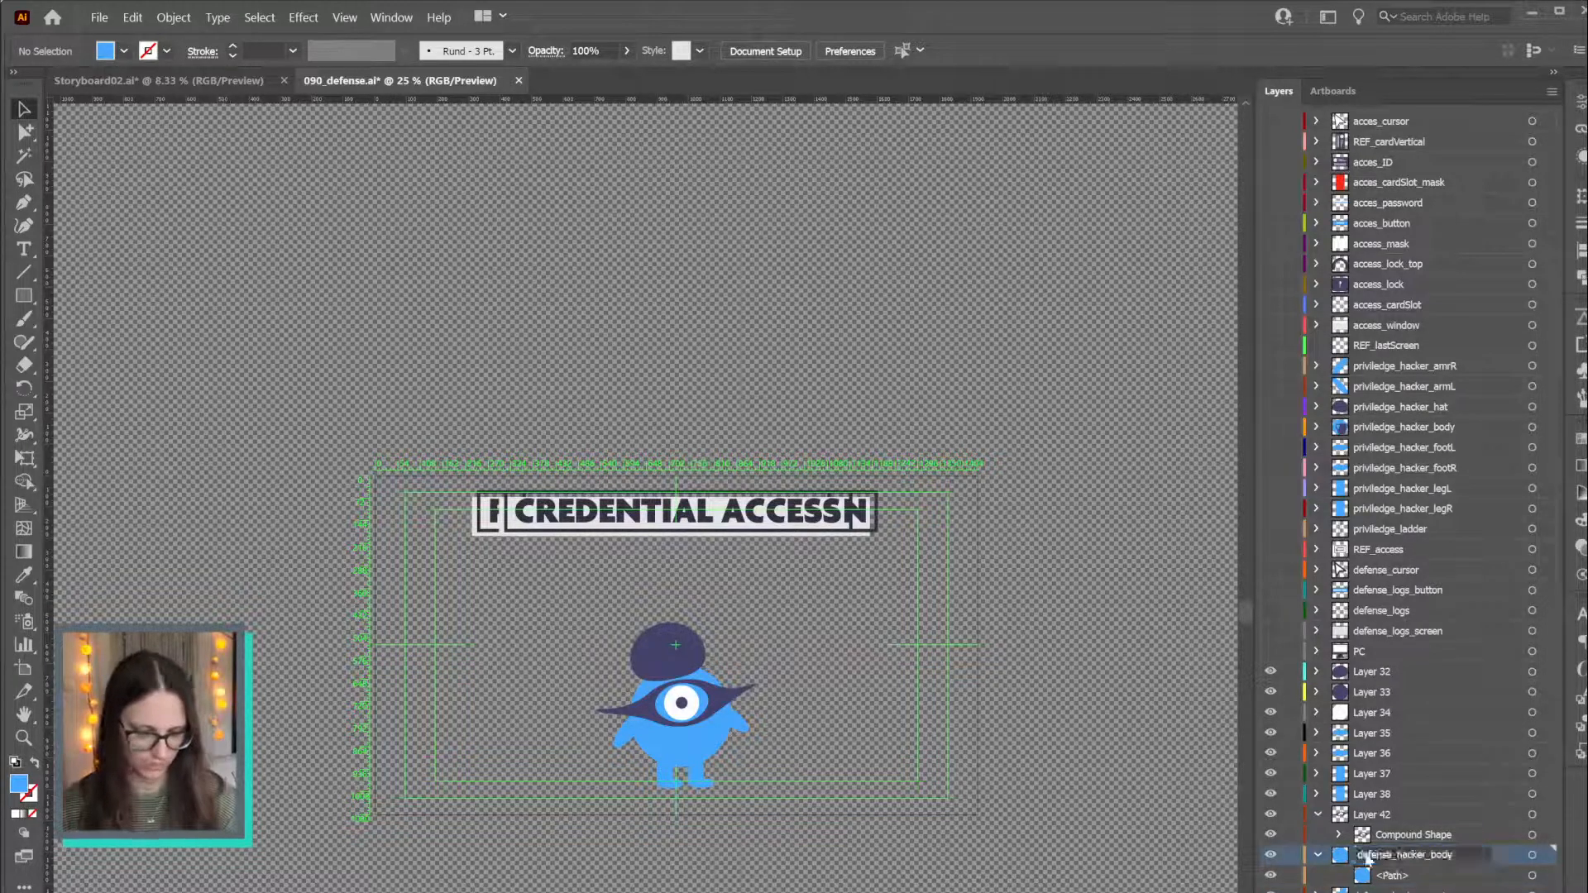
{"action": "key", "text": "Return"}
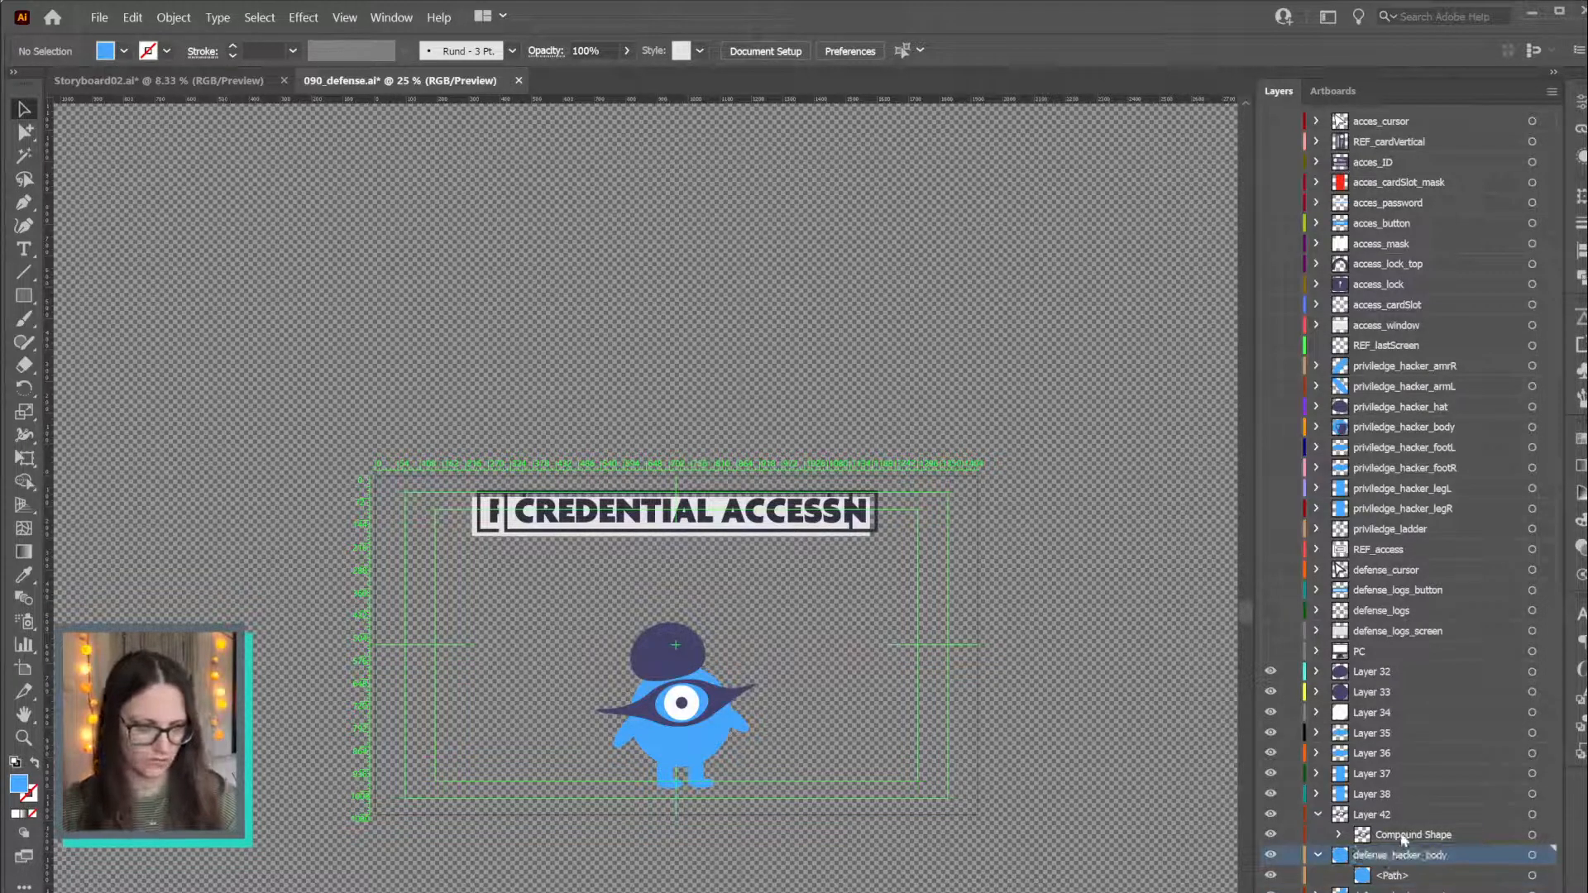
{"action": "double_click", "coordinate": [1383, 814]}
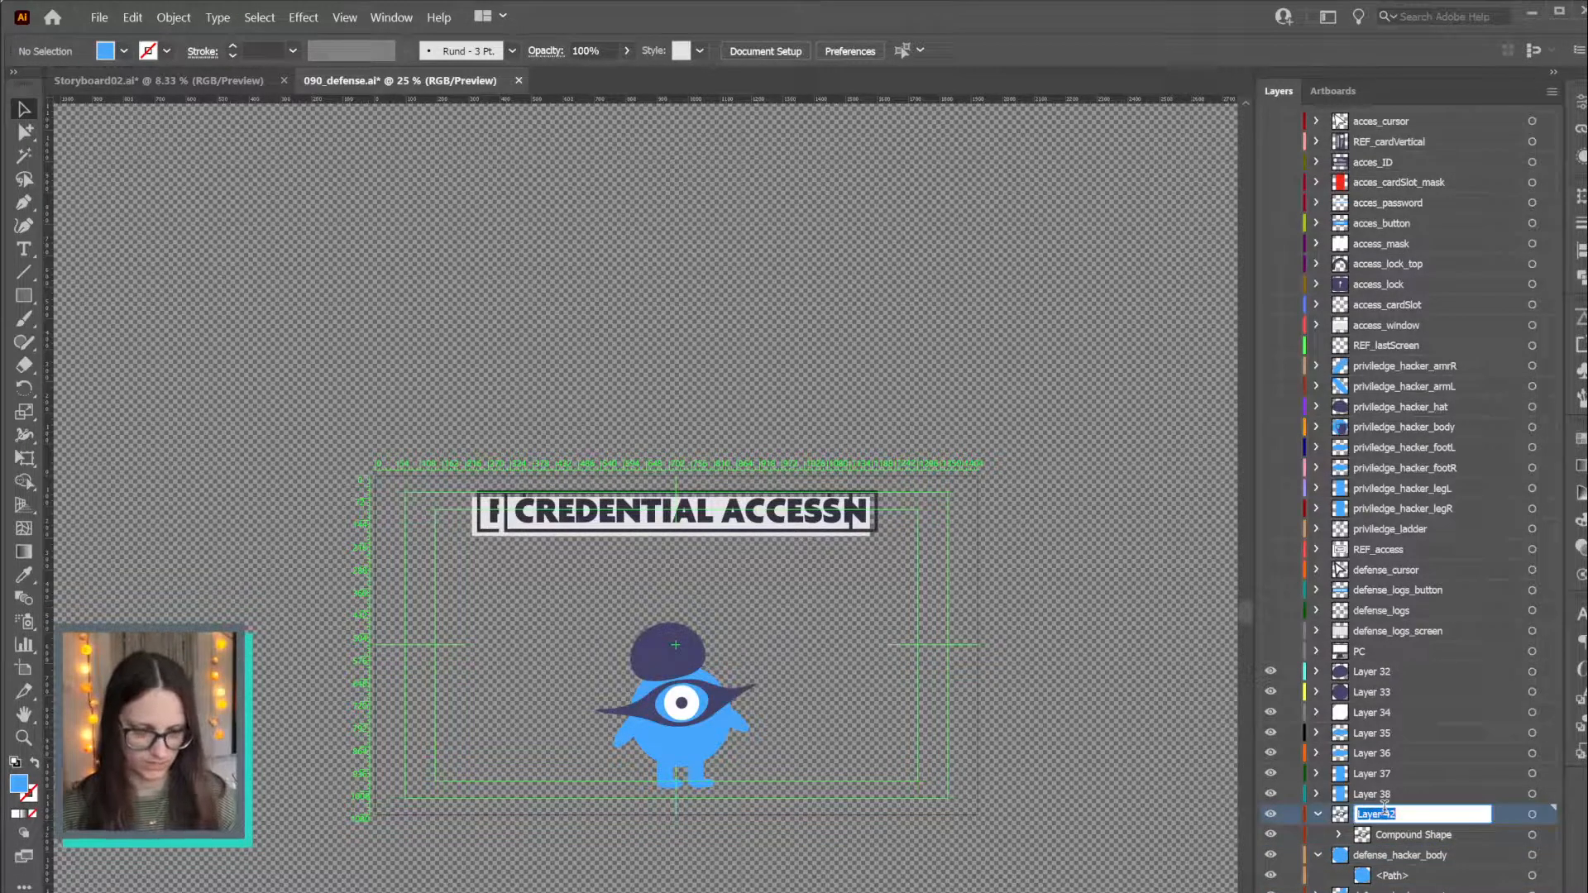
{"action": "type", "text": "defense_hacker_mask"}
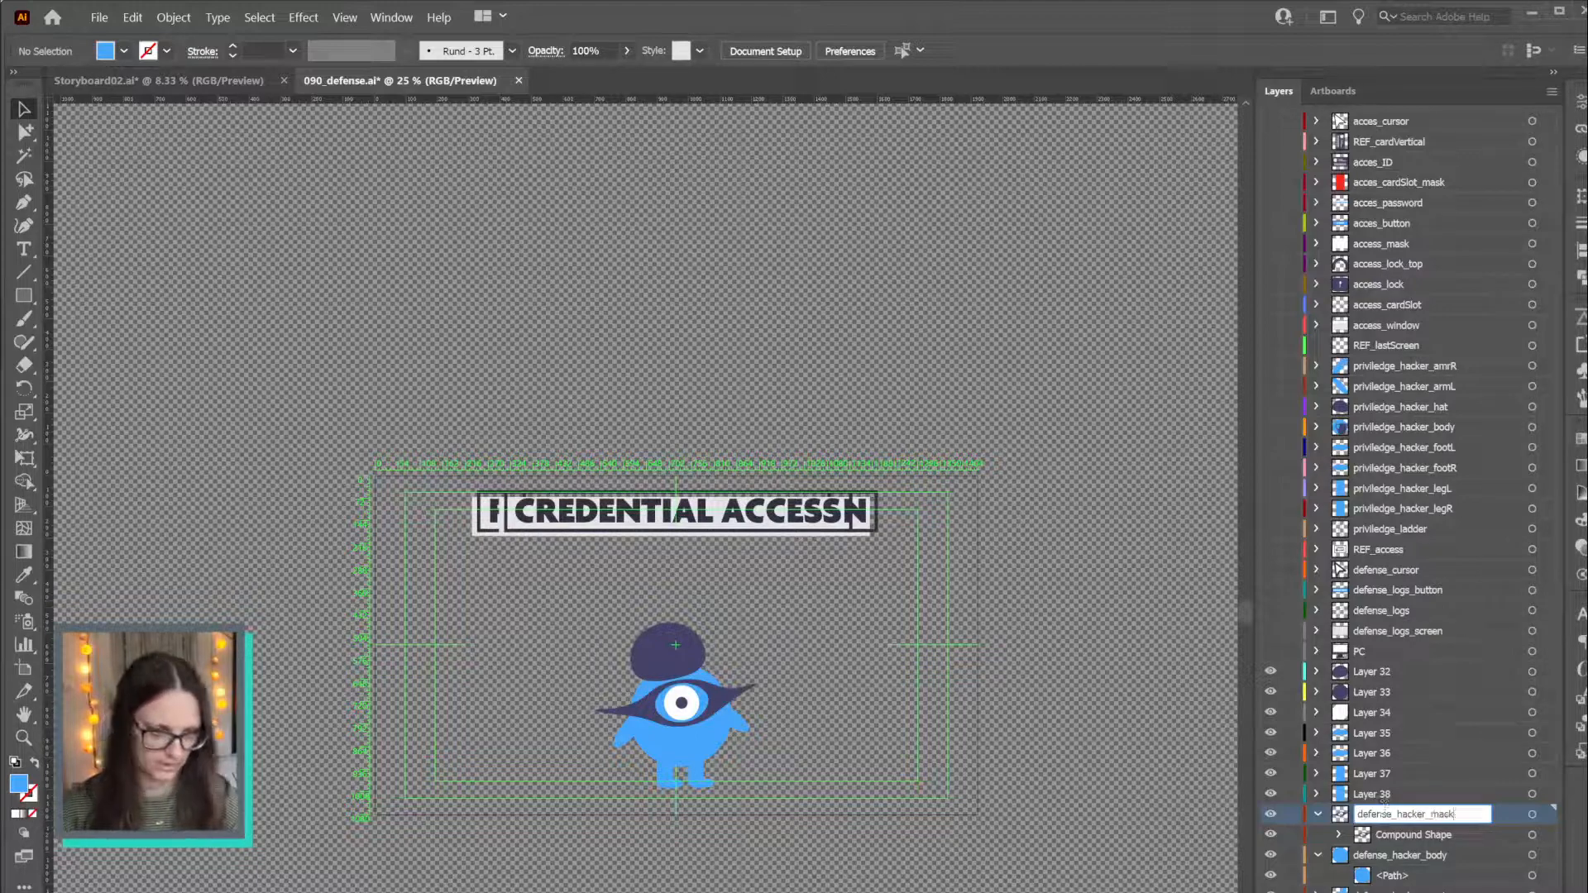
{"action": "key", "text": "Return"}
Rename the leg layers, Layer 38 as defense_hacker_legL and Layer 37 as defense_hacker_legR
{"action": "left_click", "coordinate": [1358, 797]}
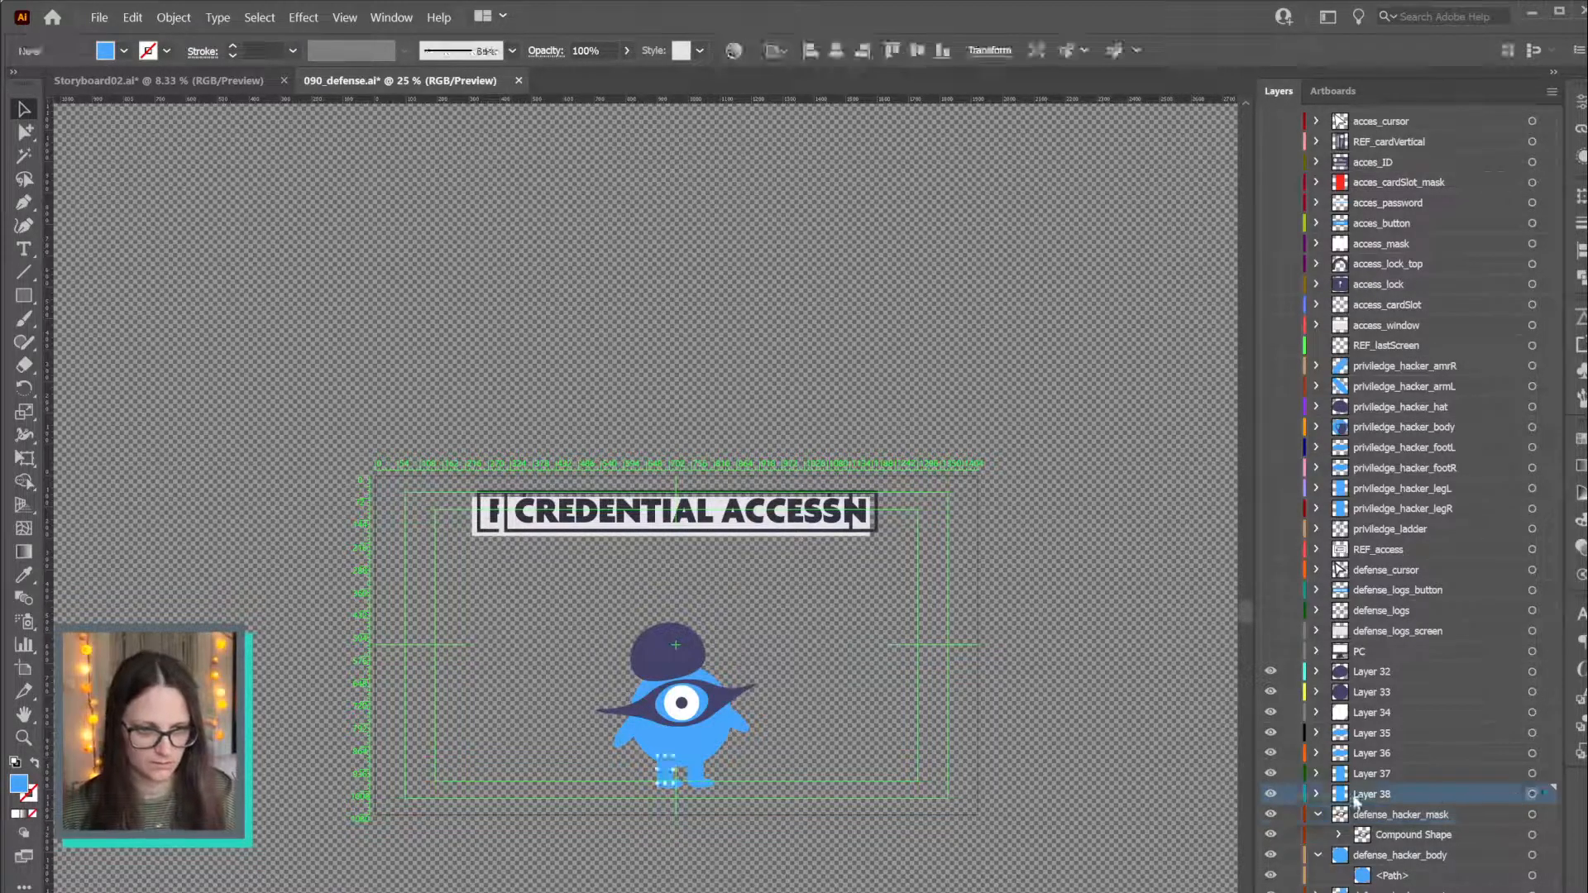
{"action": "double_click", "coordinate": [1367, 791]}
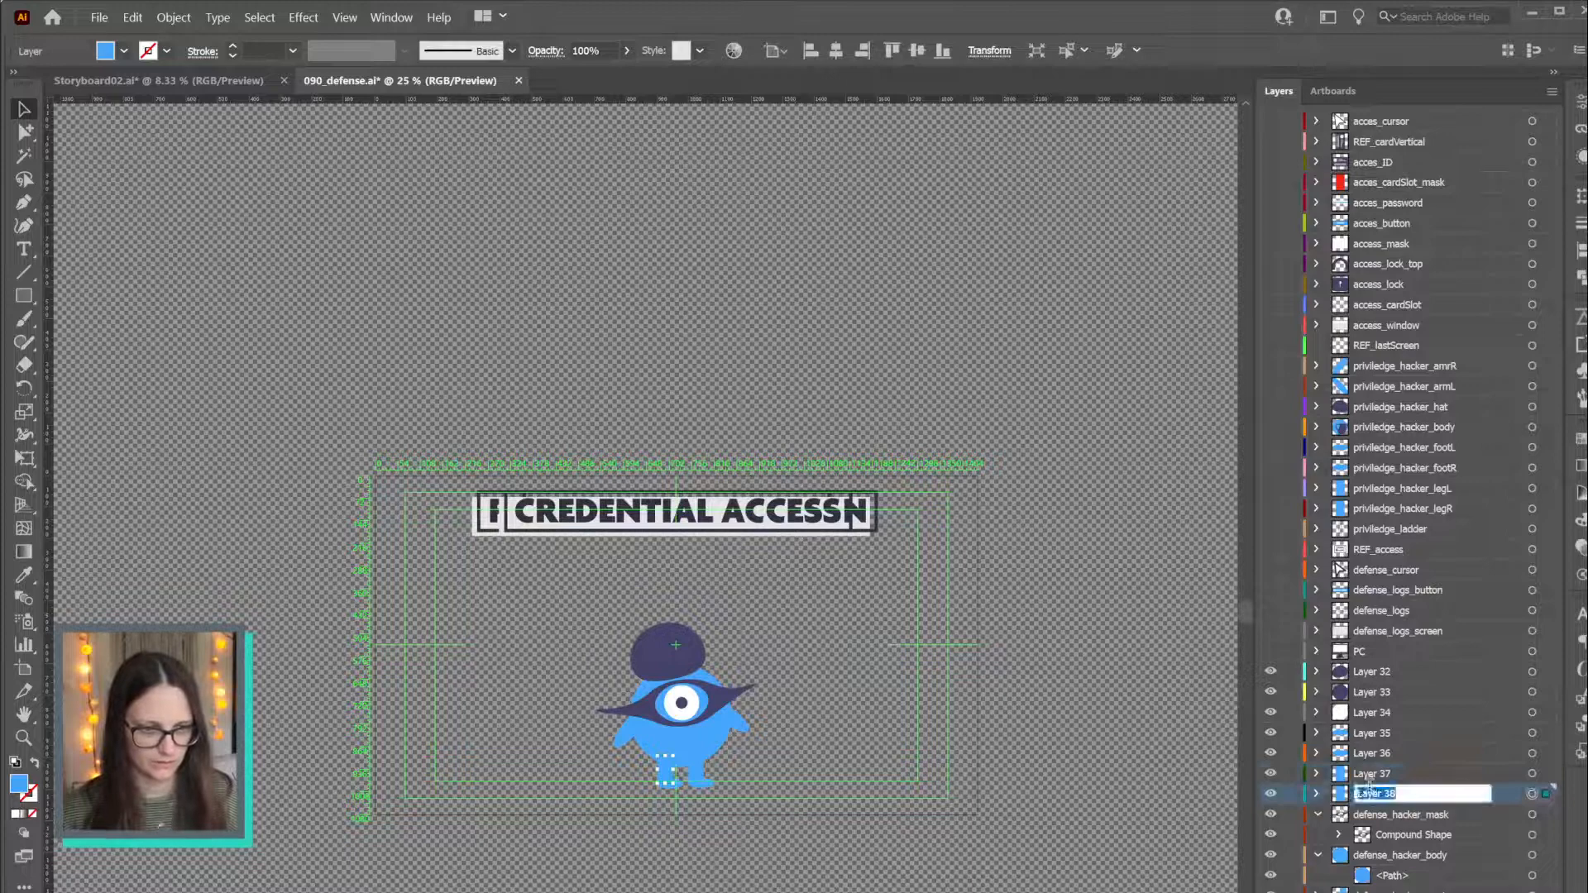
{"action": "type", "text": "defense_hacker_legL"}
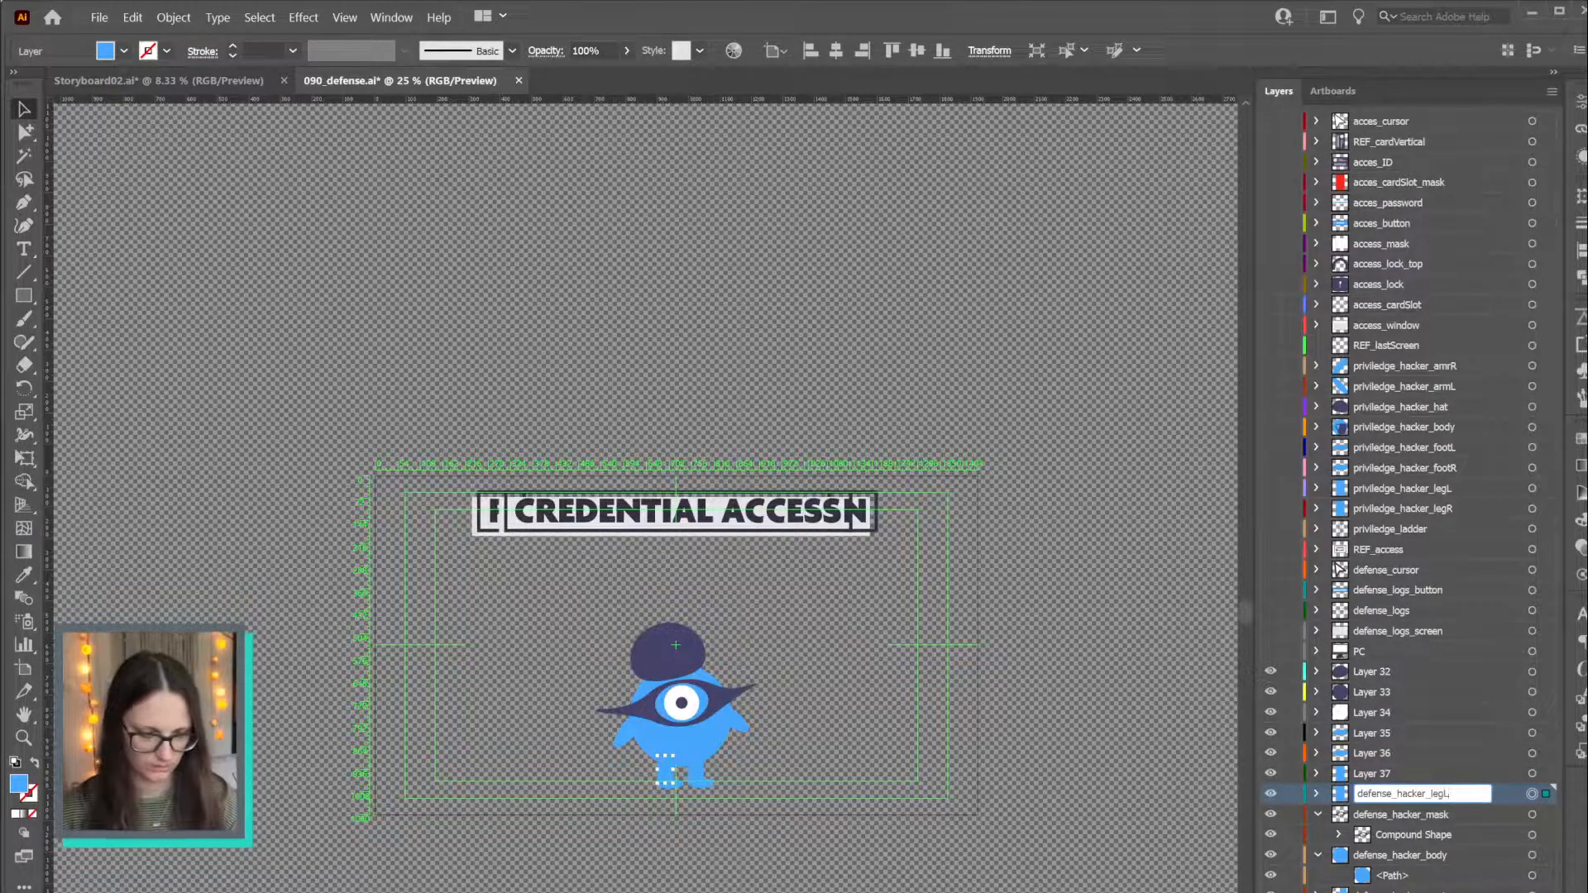
{"action": "double_click", "coordinate": [1369, 773]}
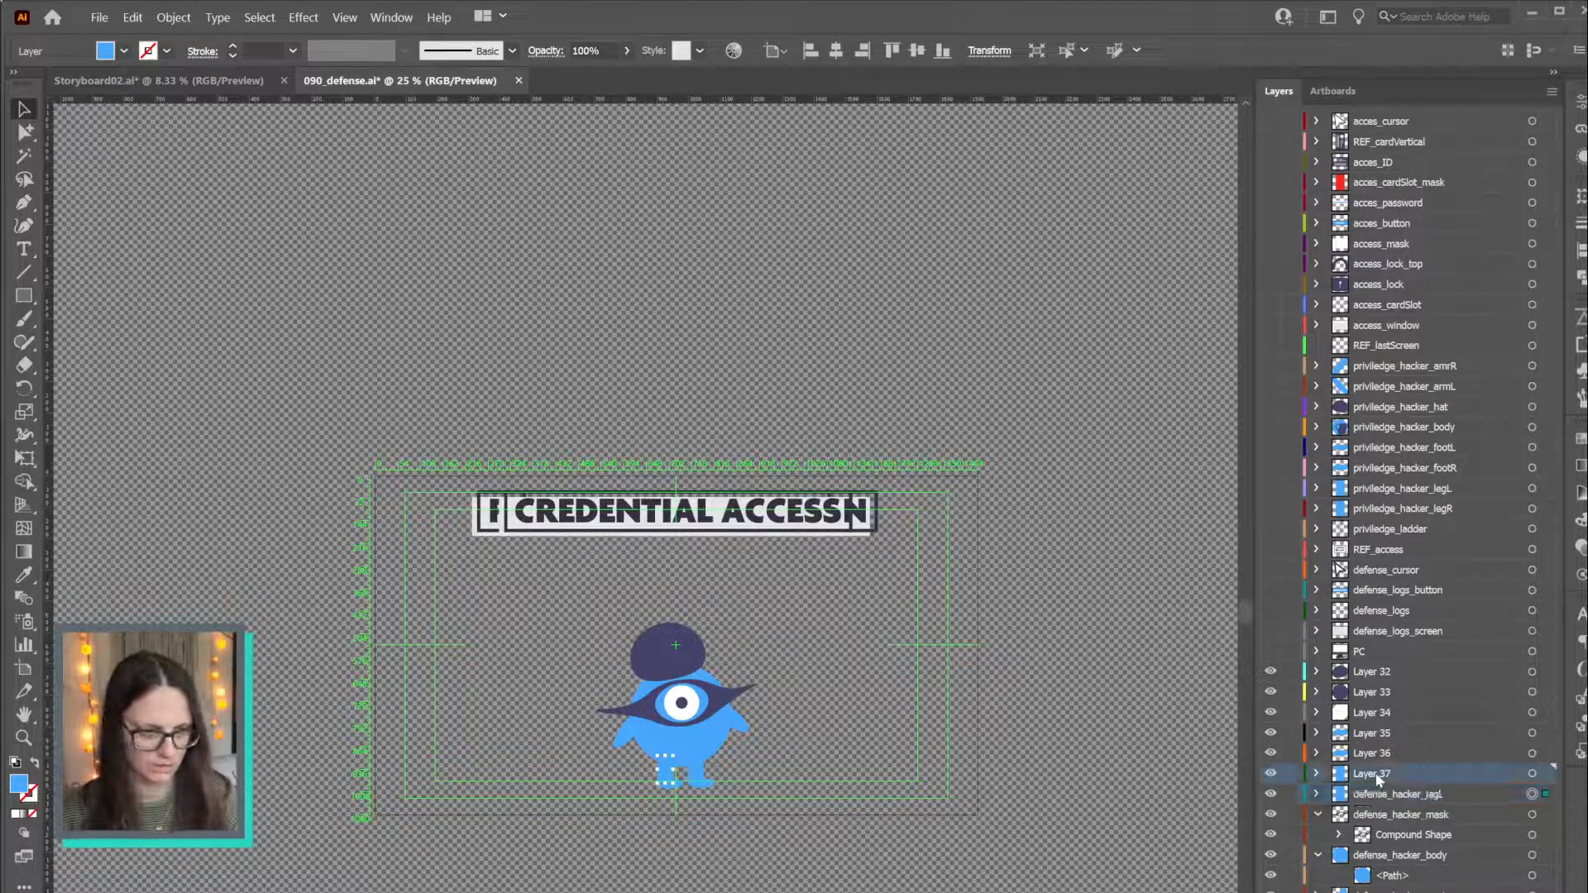
{"action": "type", "text": "defense_hacker_"}
{"action": "type", "text": "l"}
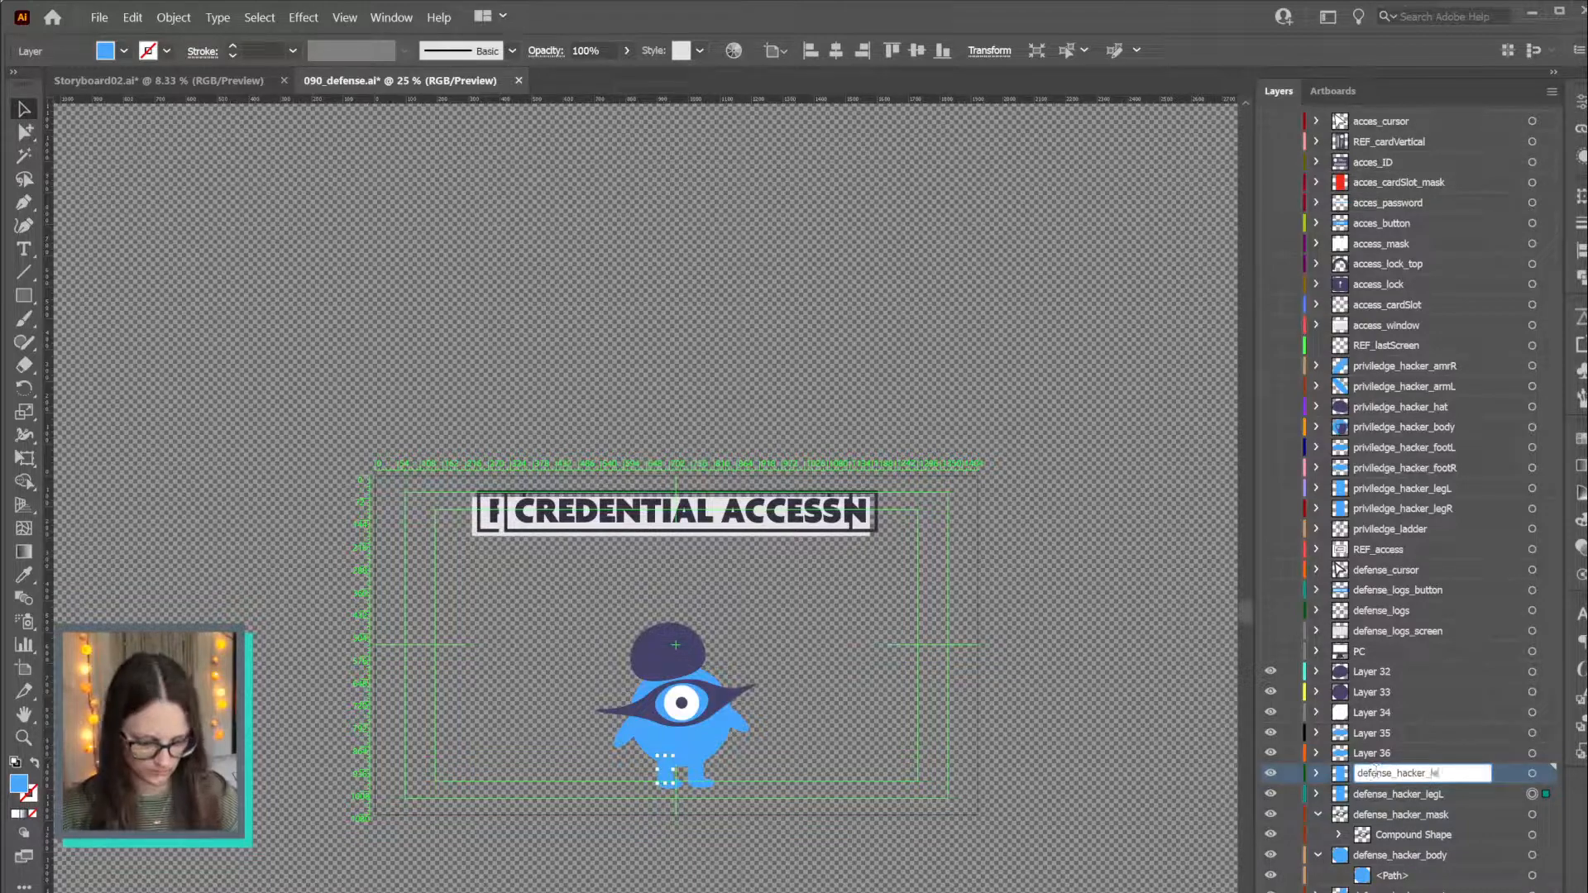
{"action": "type", "text": "egR"}
{"action": "key", "text": "Return"}
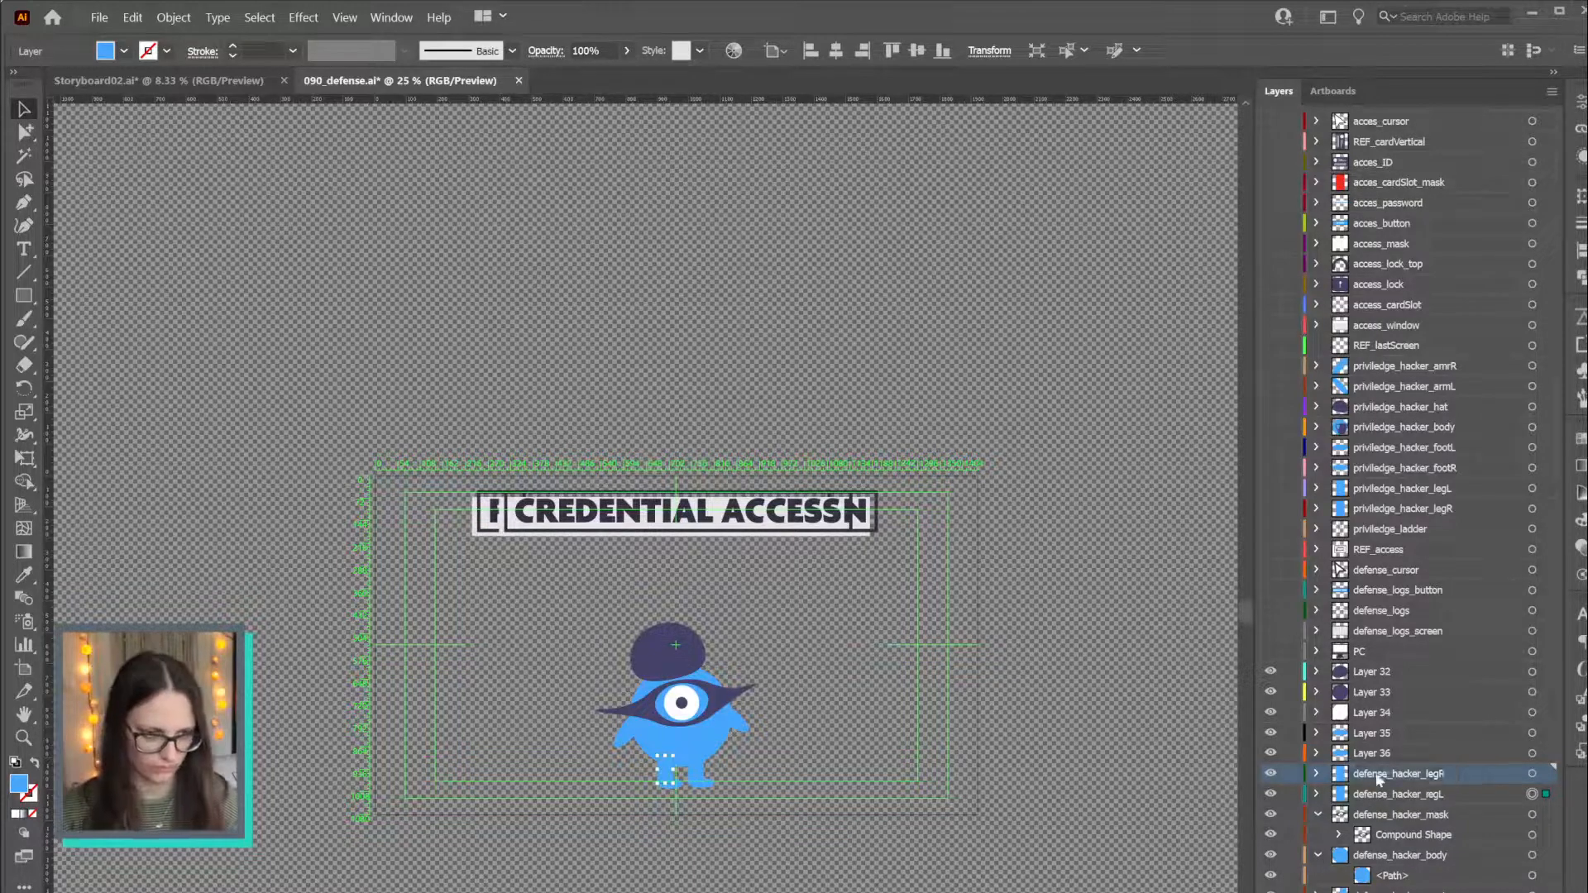
Rename Layer 36 as defense_hacker_footL and Layer 35 as defense_hacker_legR
{"action": "left_click", "coordinate": [1533, 753]}
{"action": "double_click", "coordinate": [1371, 749]}
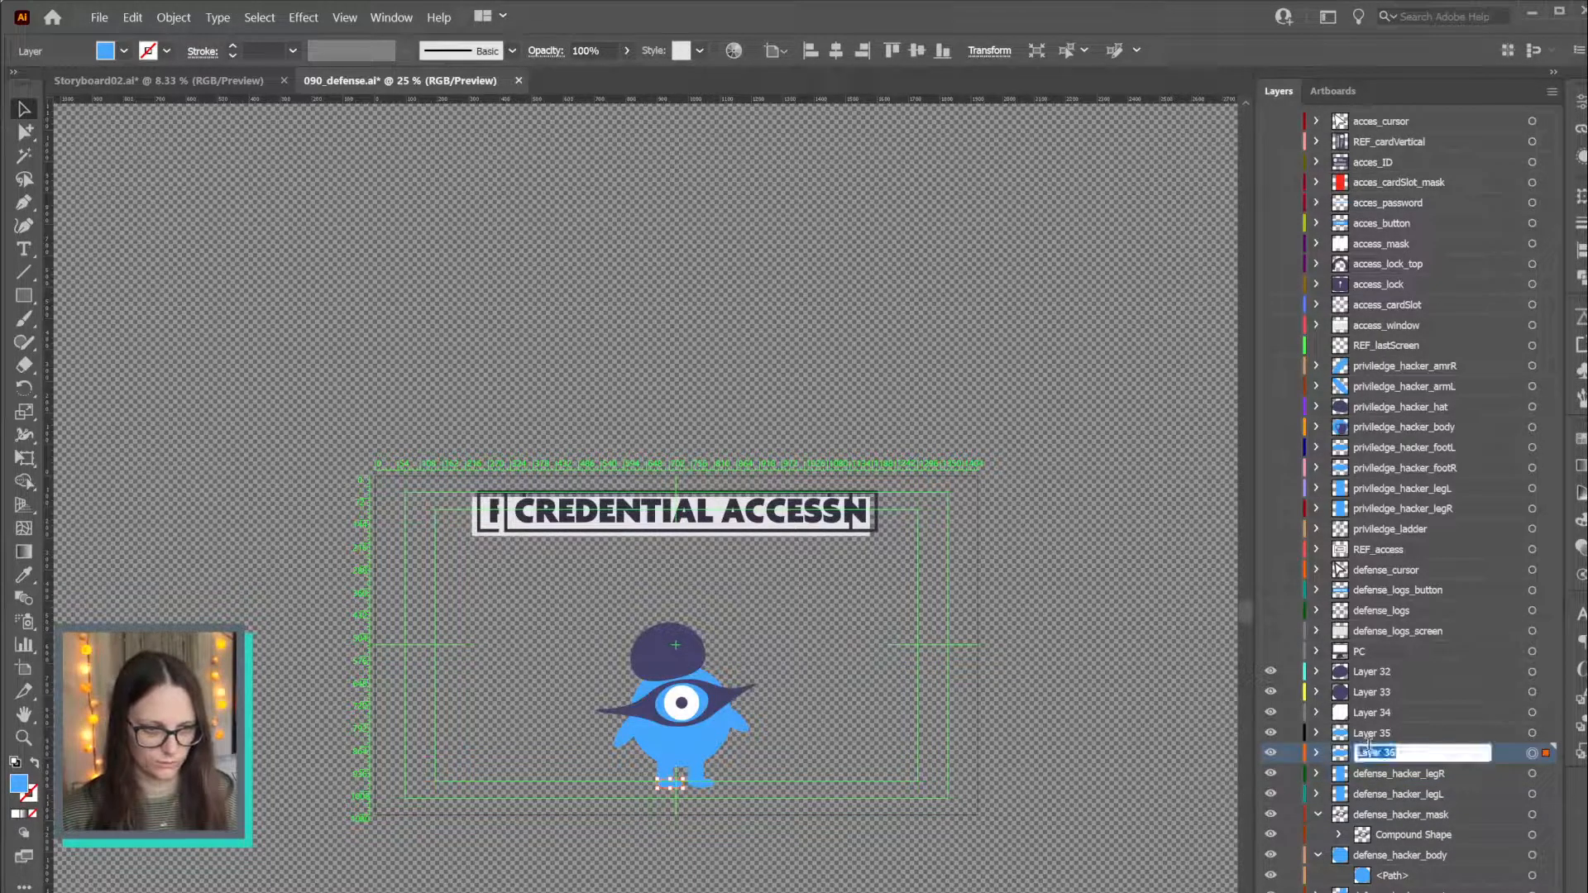
{"action": "type", "text": "defense_hacker_"}
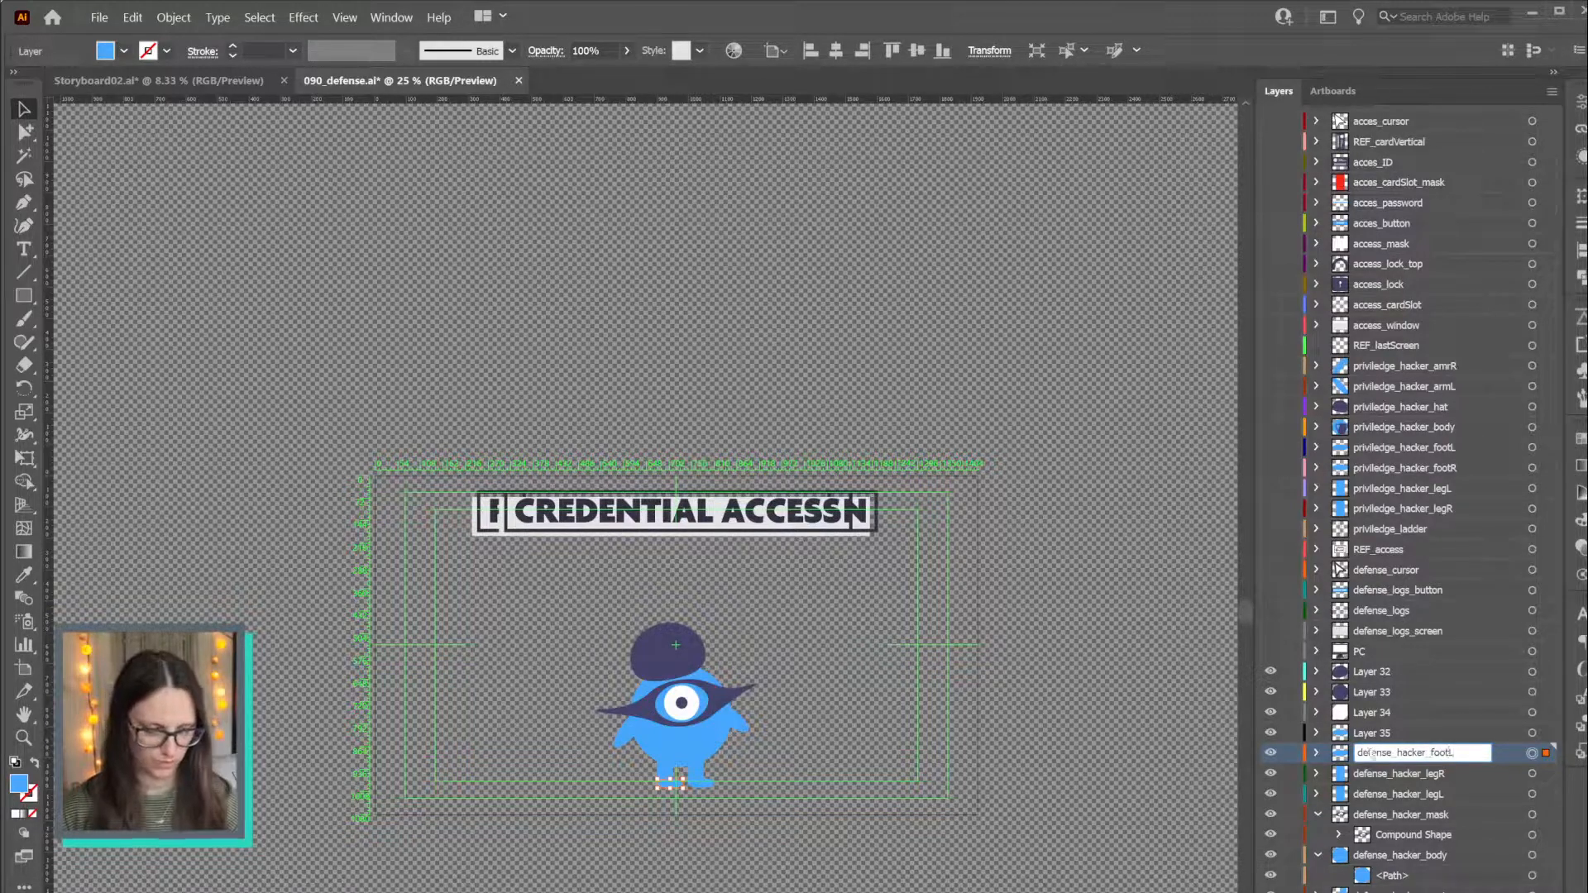
{"action": "type", "text": "footL"}
{"action": "key", "text": "Return"}
{"action": "double_click", "coordinate": [1371, 732]}
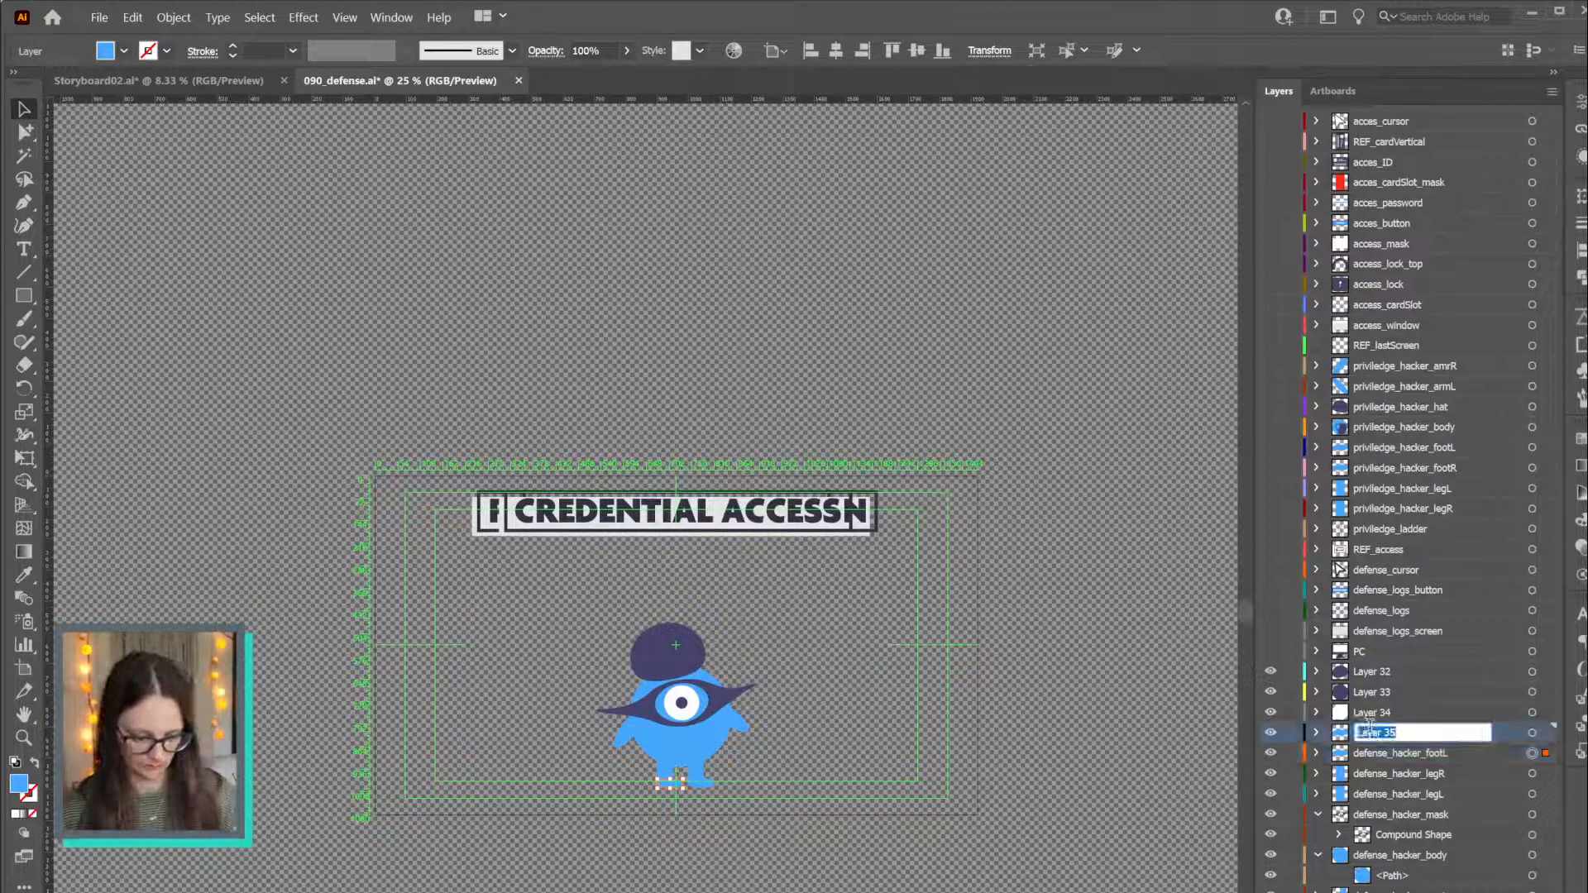
{"action": "type", "text": "defense_hacker_leg"}
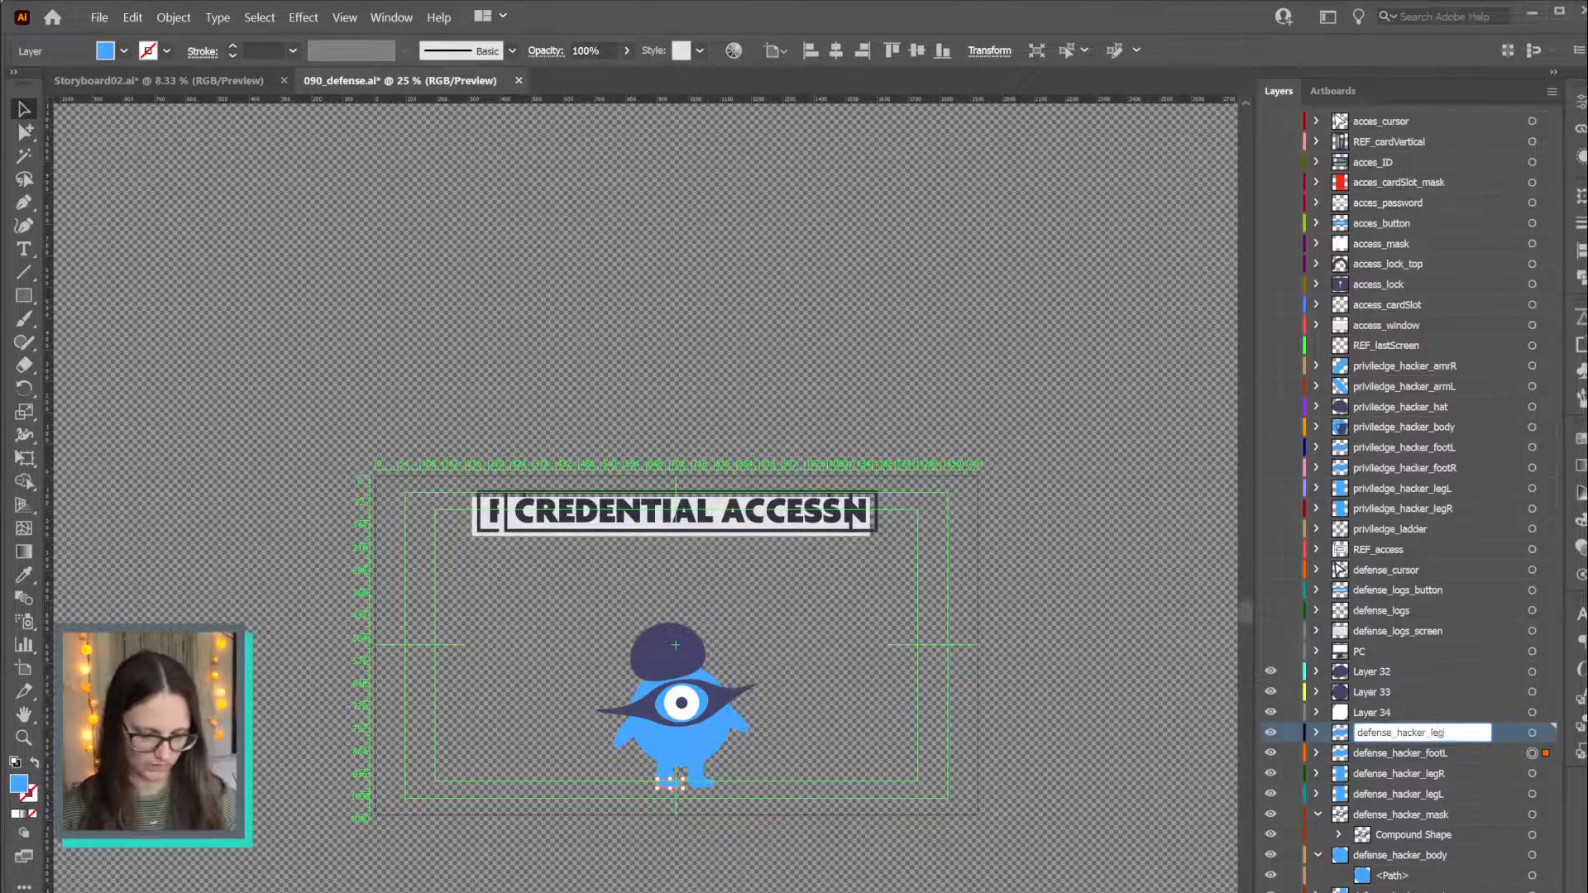
{"action": "type", "text": "R"}
{"action": "key", "text": "Return"}
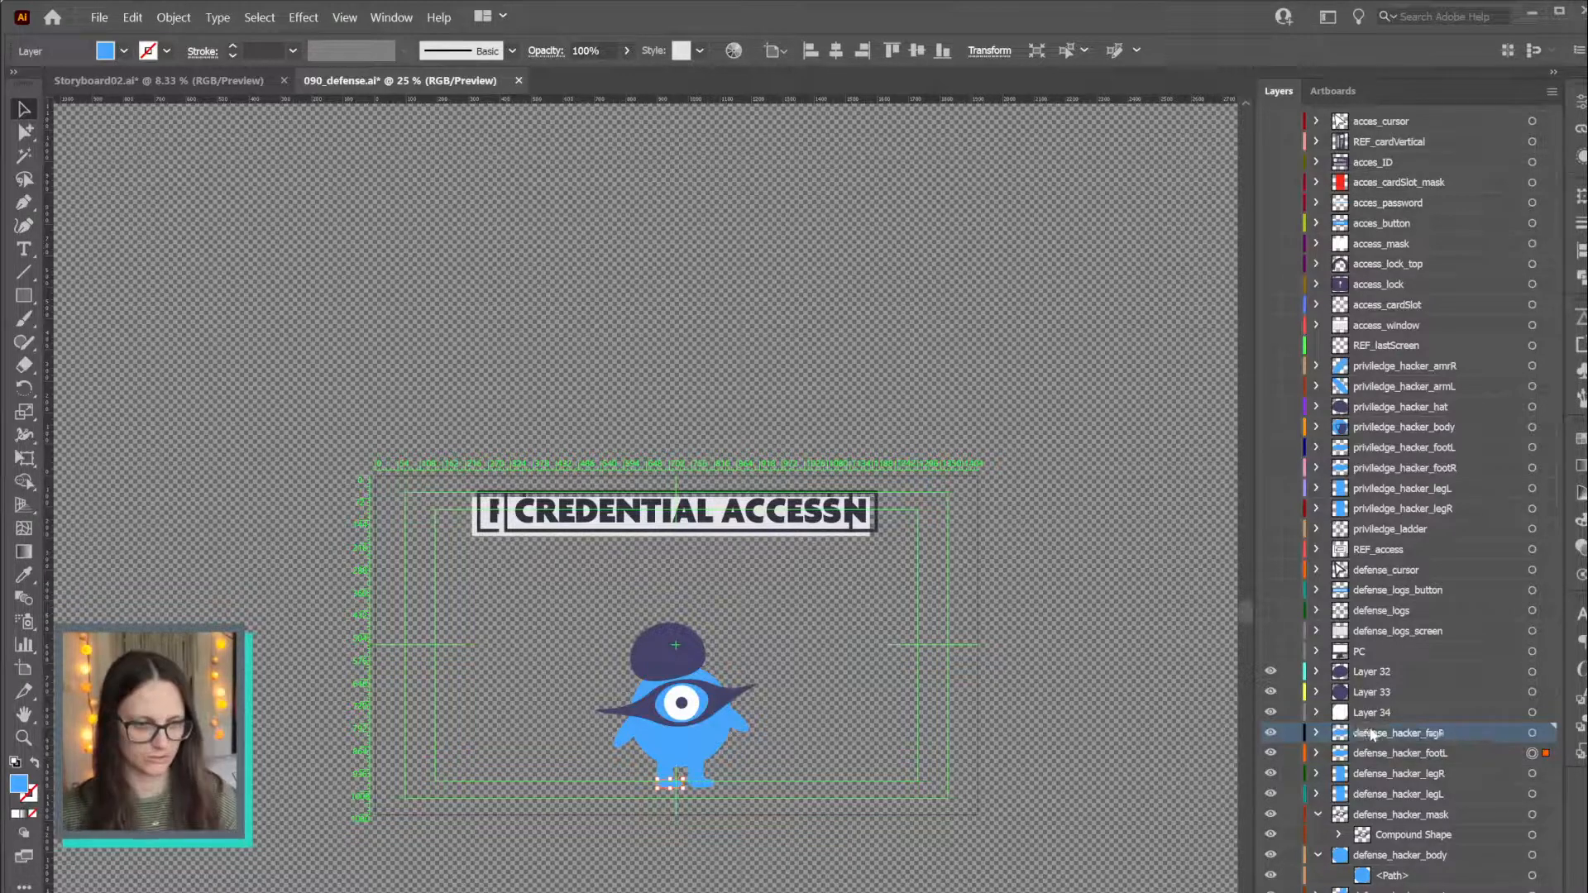
Rename Layer 34, which holds the white of the eye, as defense_hacker_eye
{"action": "left_click", "coordinate": [1532, 713]}
{"action": "double_click", "coordinate": [1365, 711]}
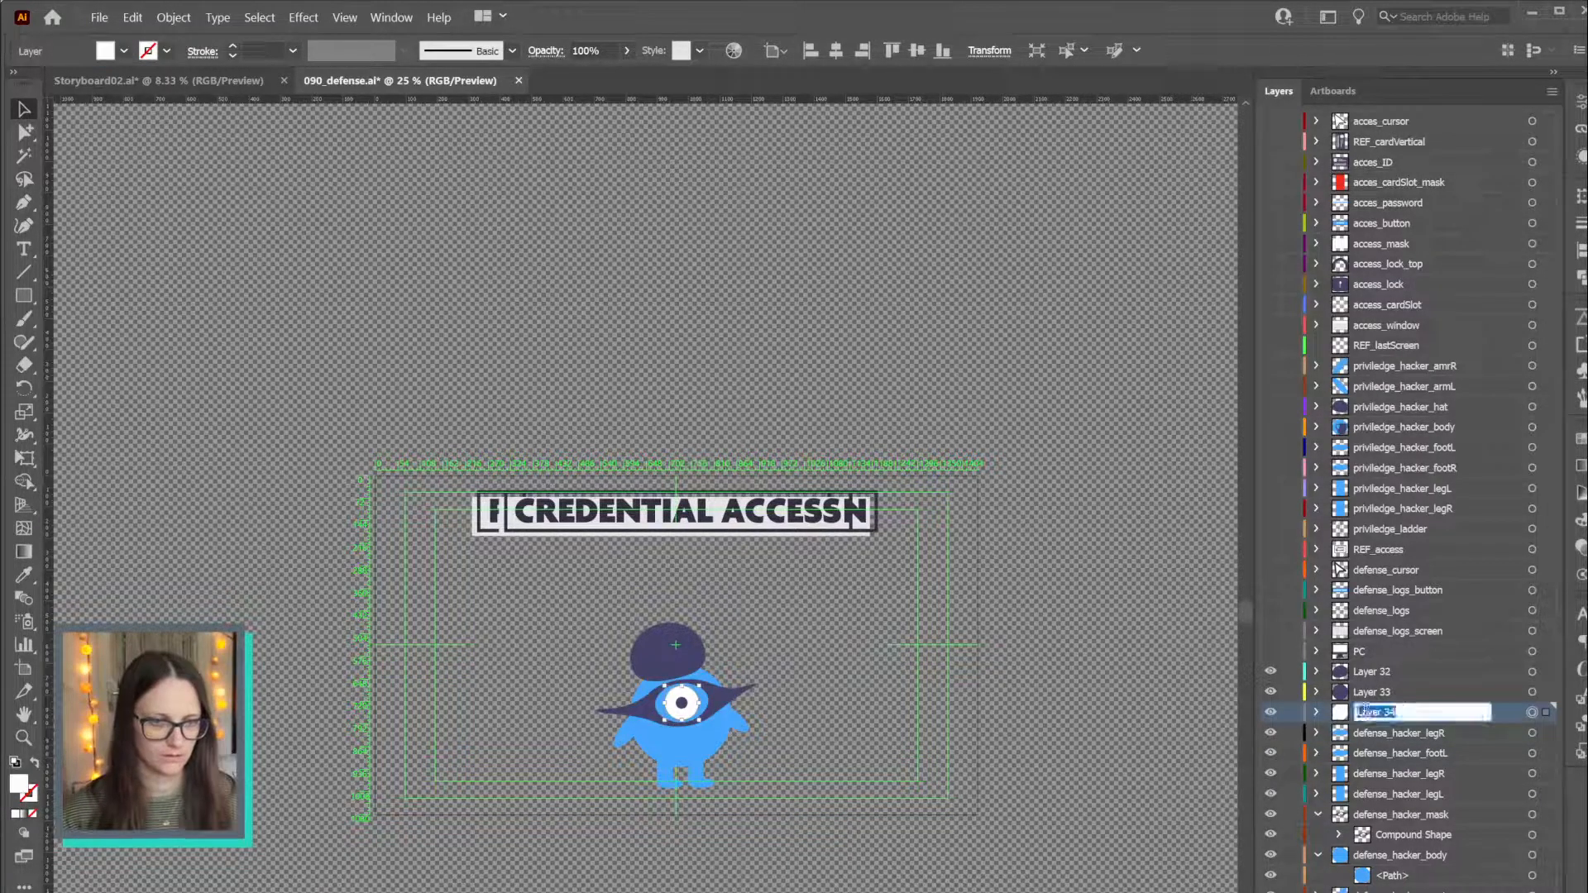
{"action": "type", "text": "defense_hacker_e"}
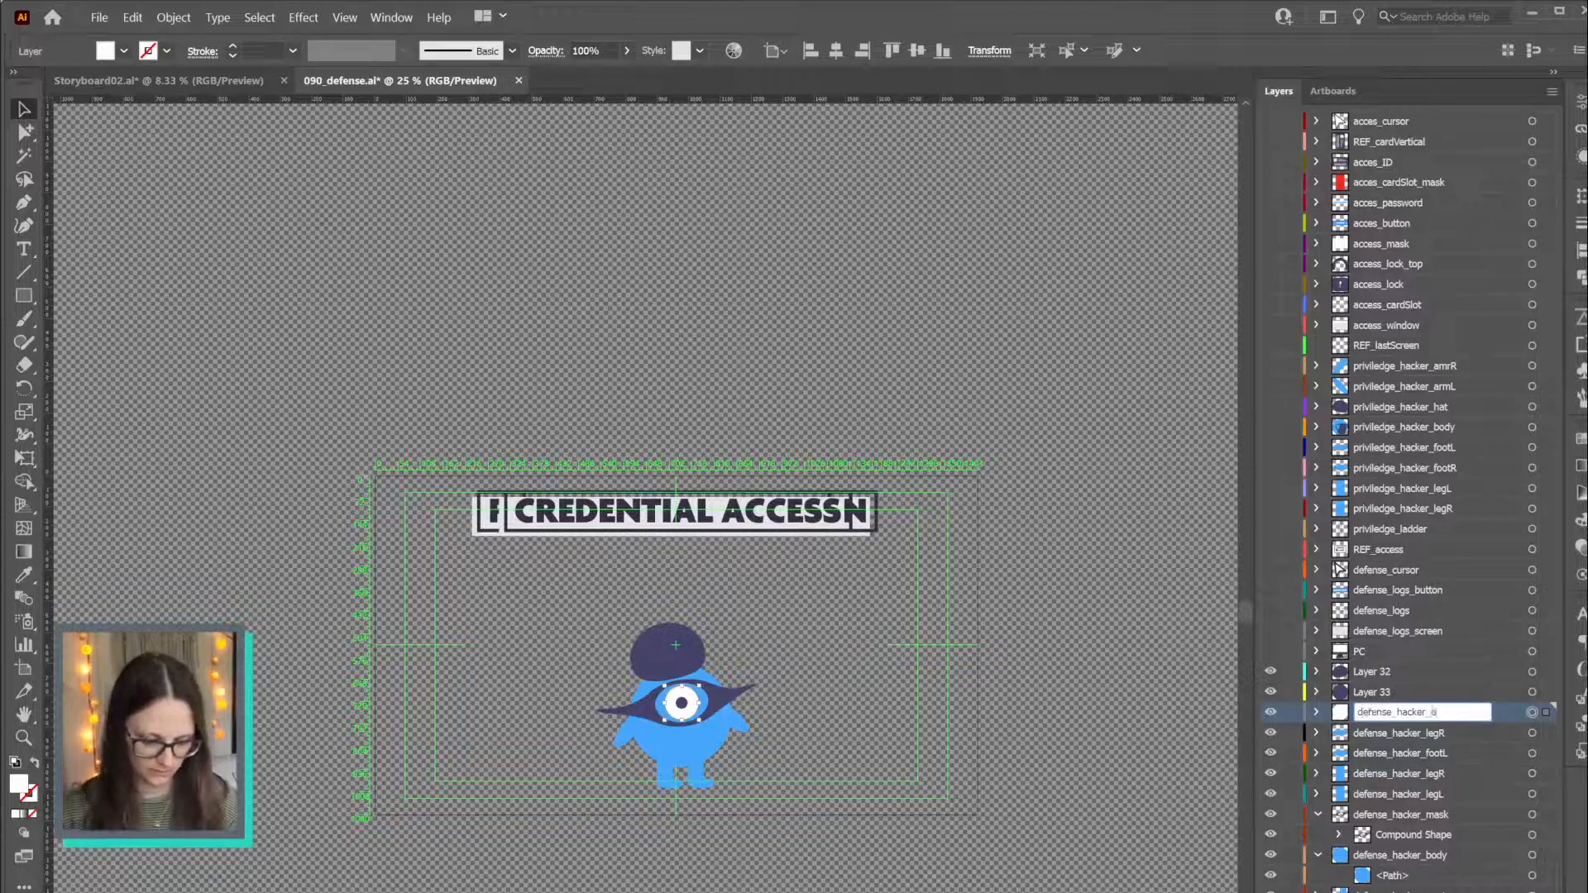
{"action": "type", "text": "ye"}
{"action": "key", "text": "Return"}
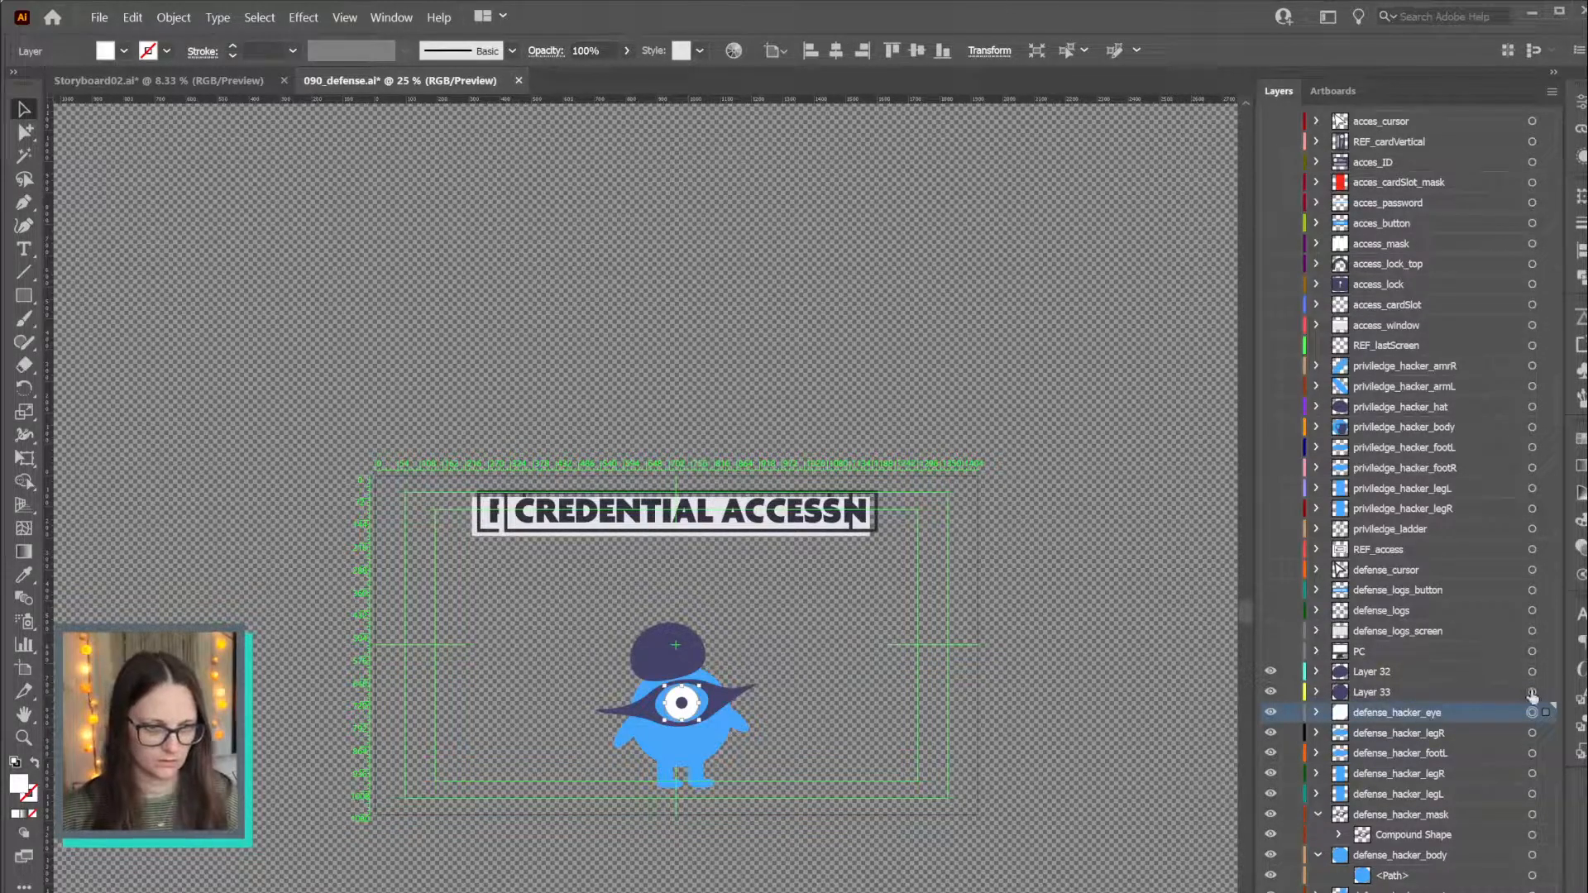
Rename Layer 33, which holds the iris of the eye, as defense_hacker_iris
{"action": "left_click", "coordinate": [1532, 693]}
{"action": "double_click", "coordinate": [1367, 692]}
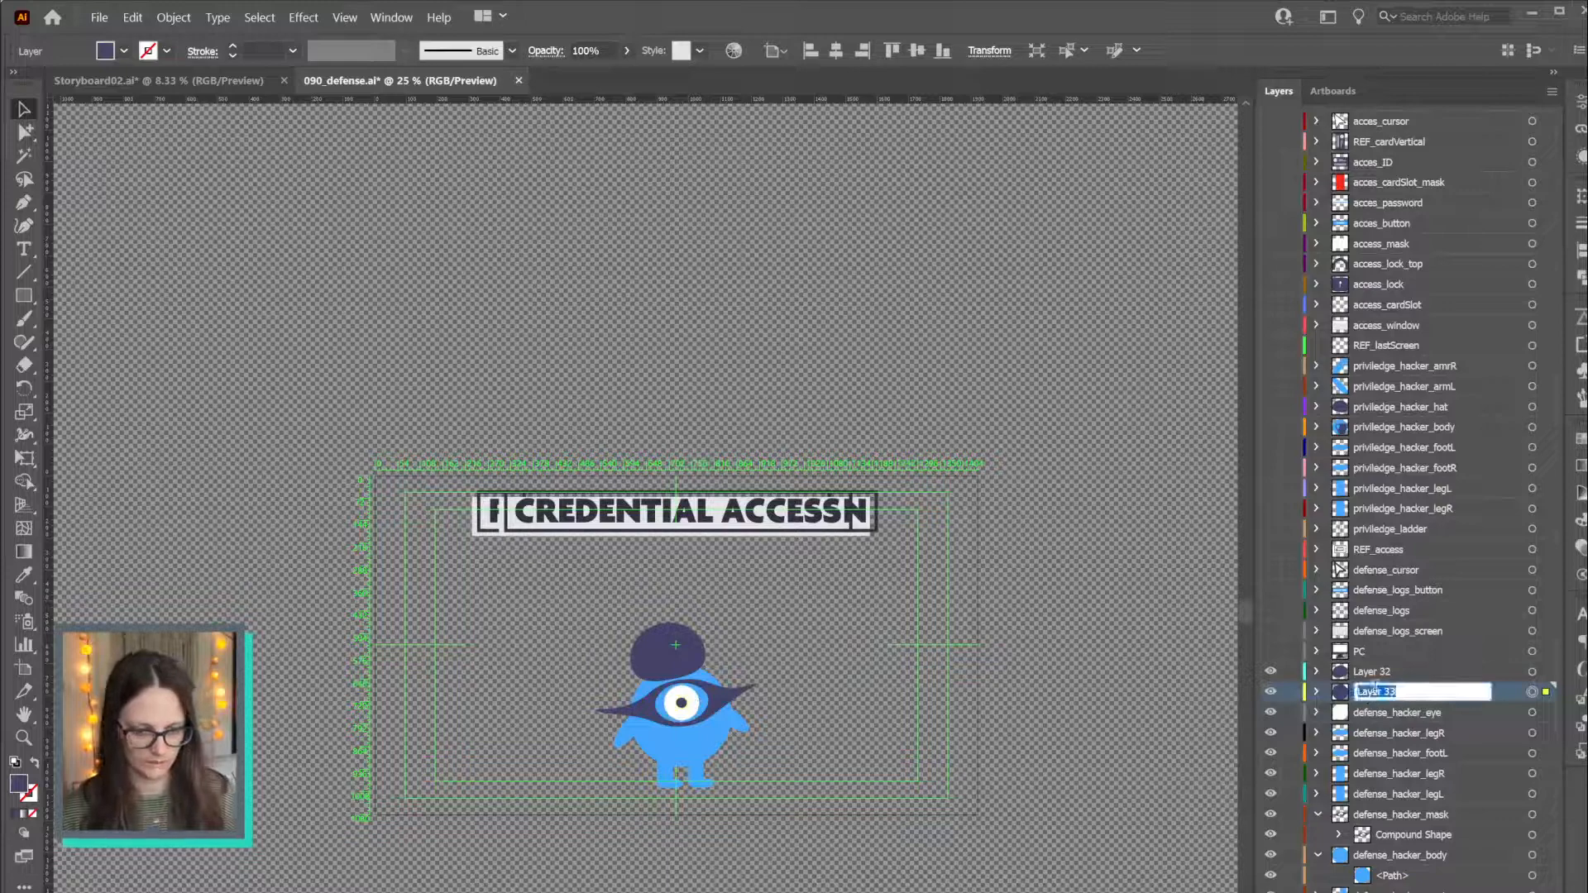
{"action": "type", "text": "defense_hacker_h"}
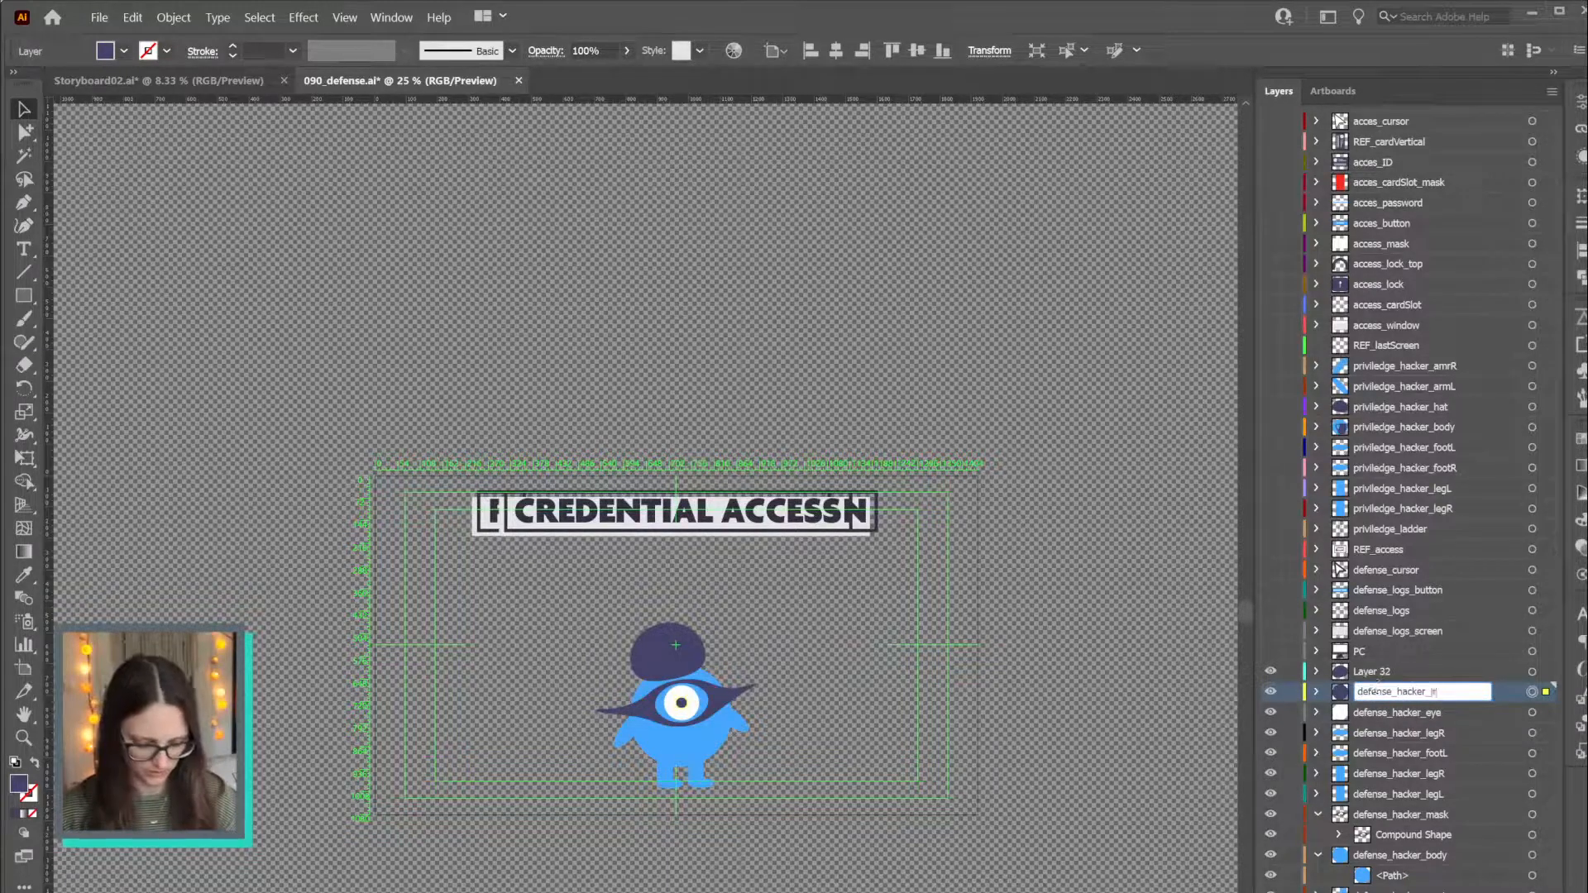
{"action": "type", "text": "iris"}
{"action": "key", "text": "Return"}
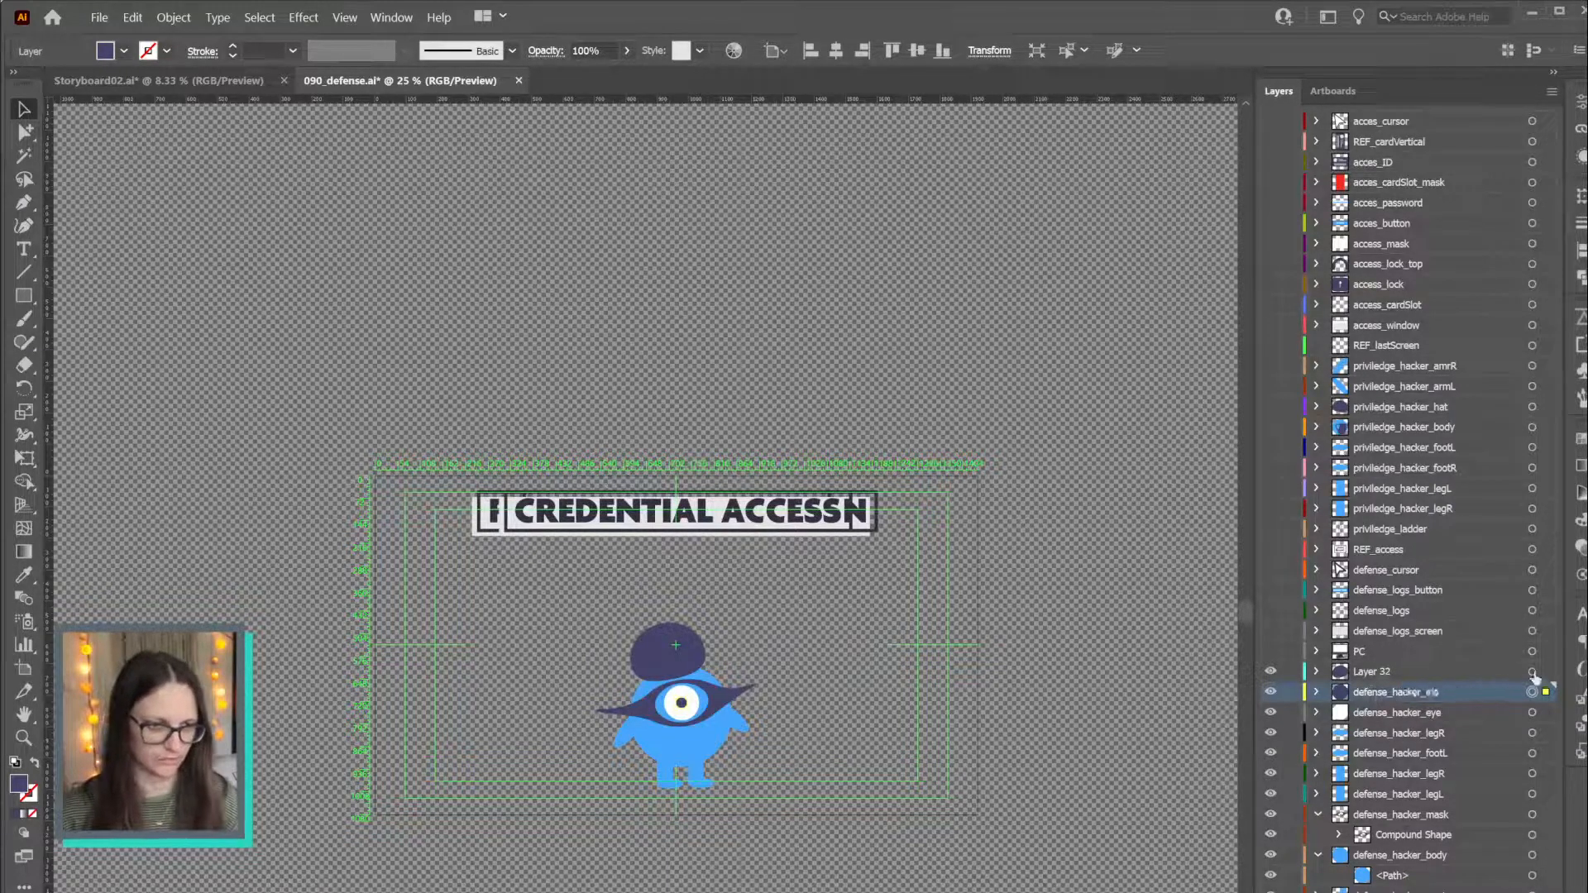
Rename Layer 32 as defense_hacker_hat, and save the file with all layers shown
{"action": "left_click", "coordinate": [1532, 671]}
{"action": "double_click", "coordinate": [1371, 671]}
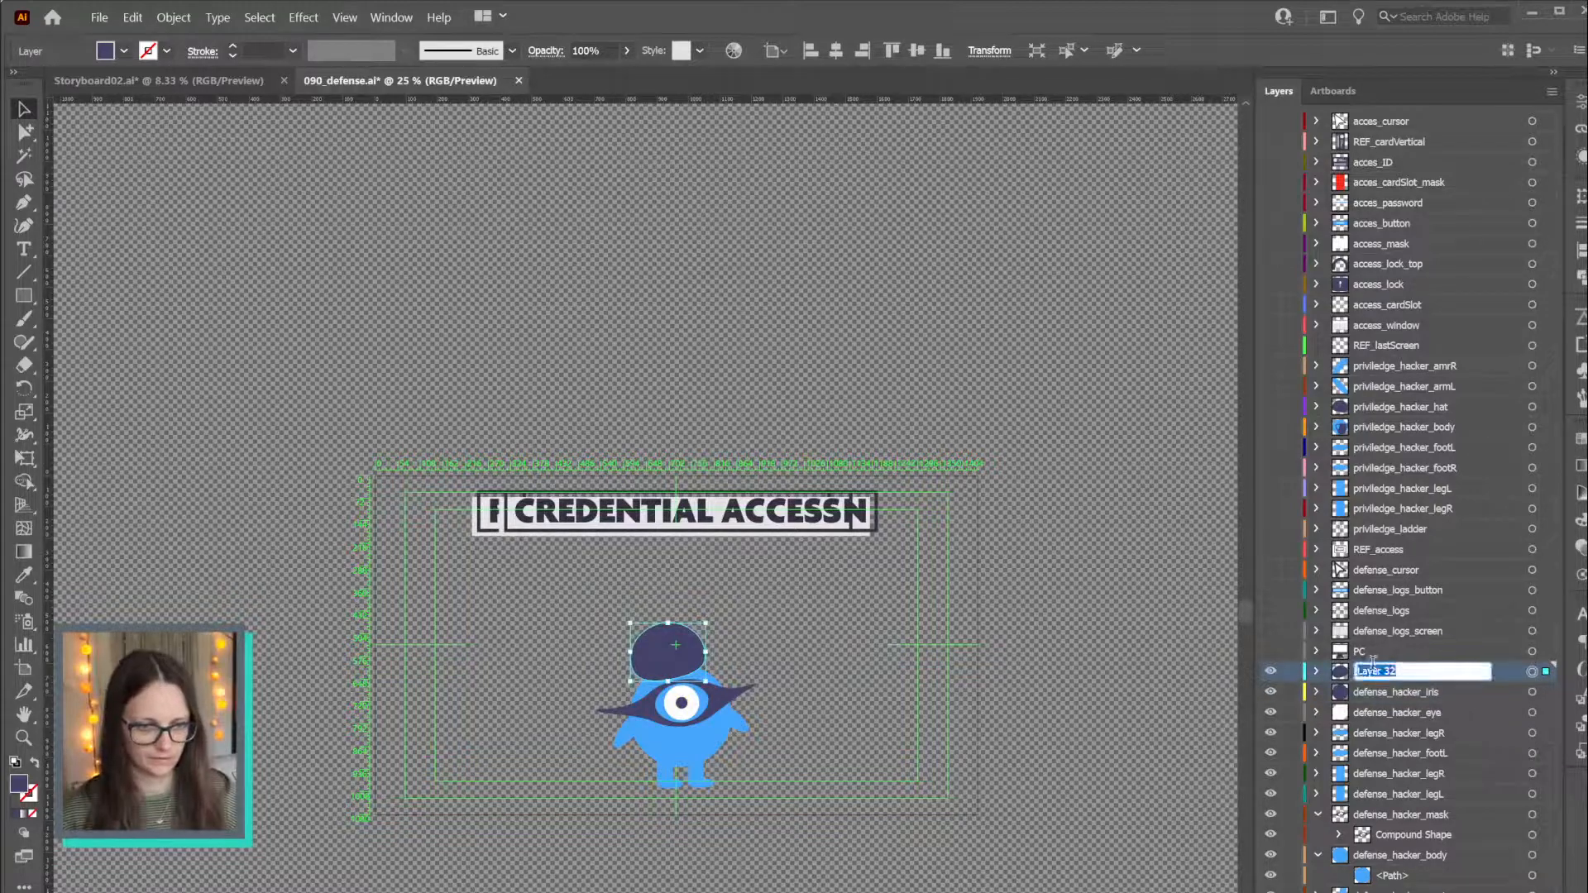
{"action": "type", "text": "defense_hacker_hat"}
{"action": "key", "text": "Return"}
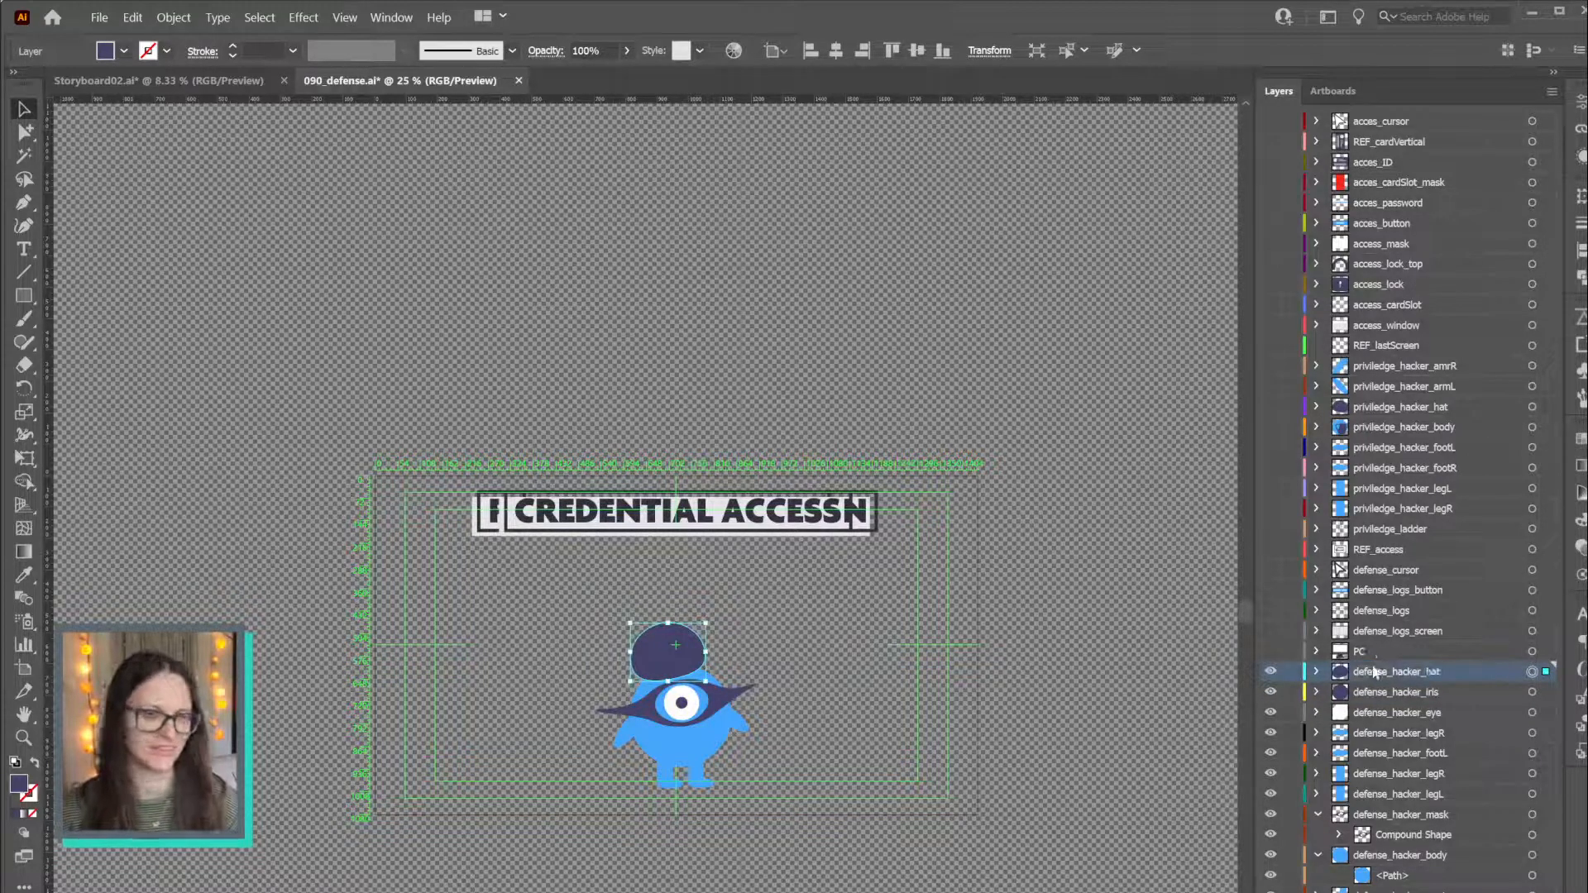
{"action": "left_click", "coordinate": [1270, 653], "text": "alt"}
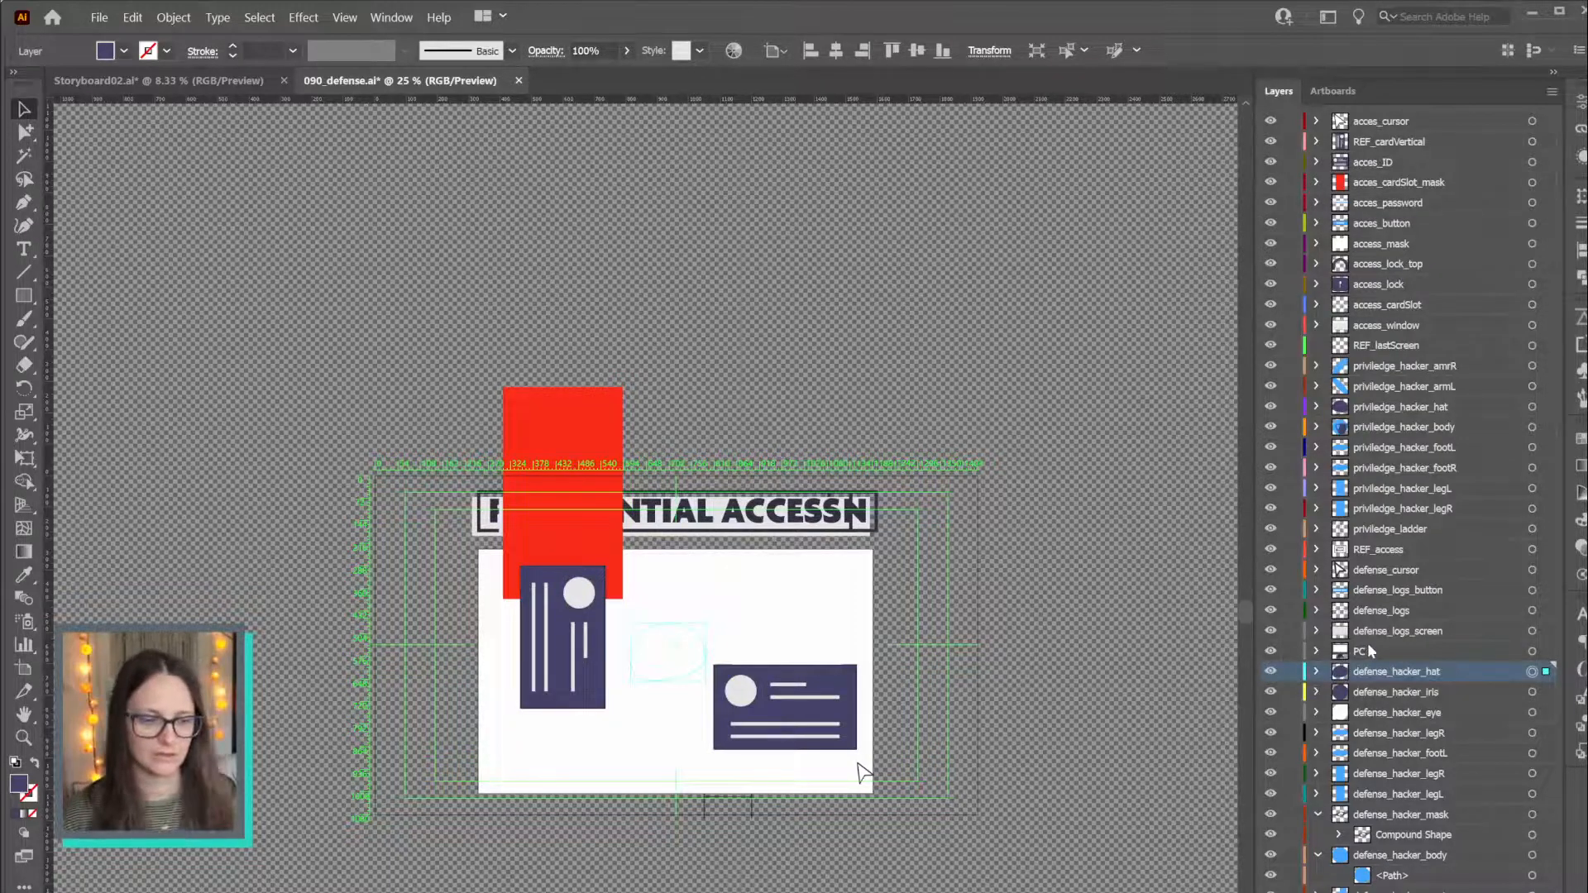
{"action": "key", "text": "ctrl+s"}
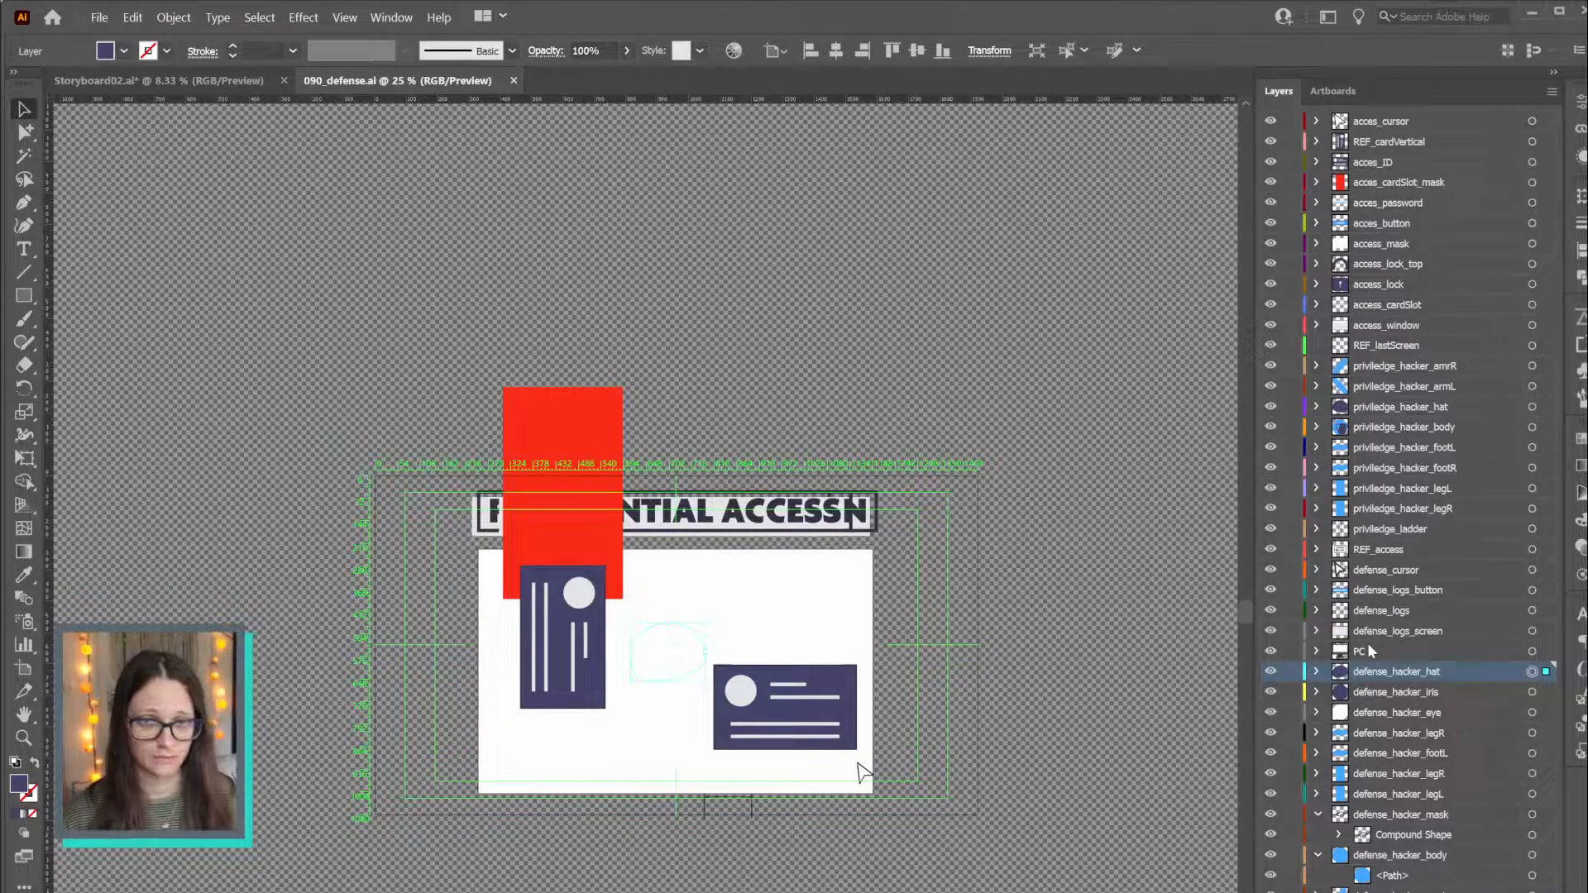
Switch to After Effects and examine the scene timing in the Animation_MAIN composition
{"action": "key", "text": "alt+Tab"}
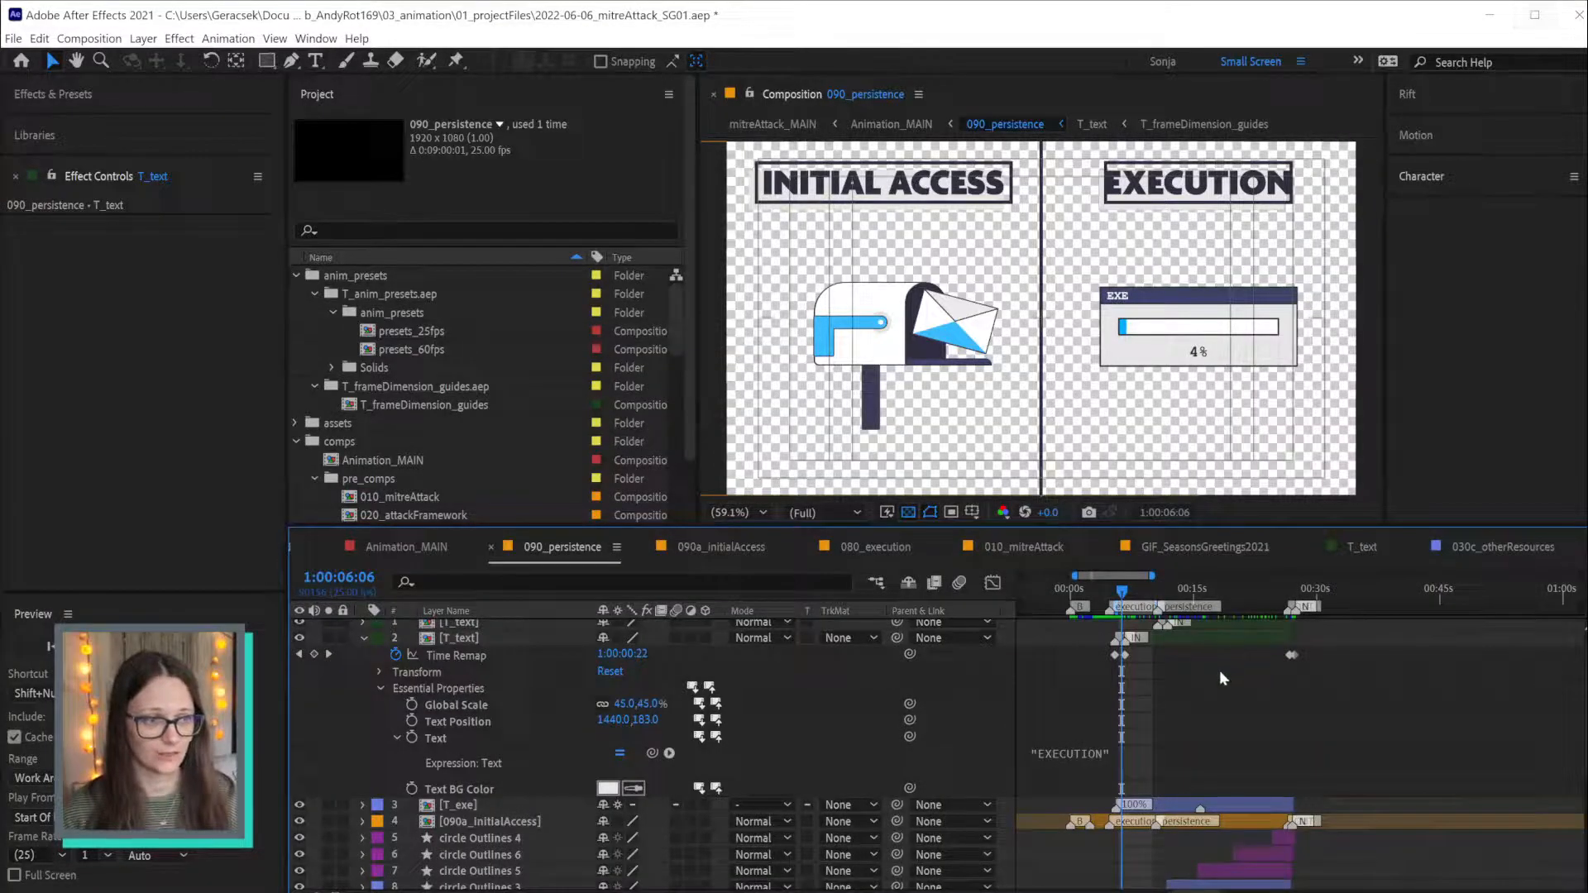
{"action": "scroll", "coordinate": [1219, 670], "scroll_direction": "down", "scroll_amount": 2}
{"action": "scroll", "coordinate": [1219, 670], "scroll_direction": "up", "scroll_amount": 2}
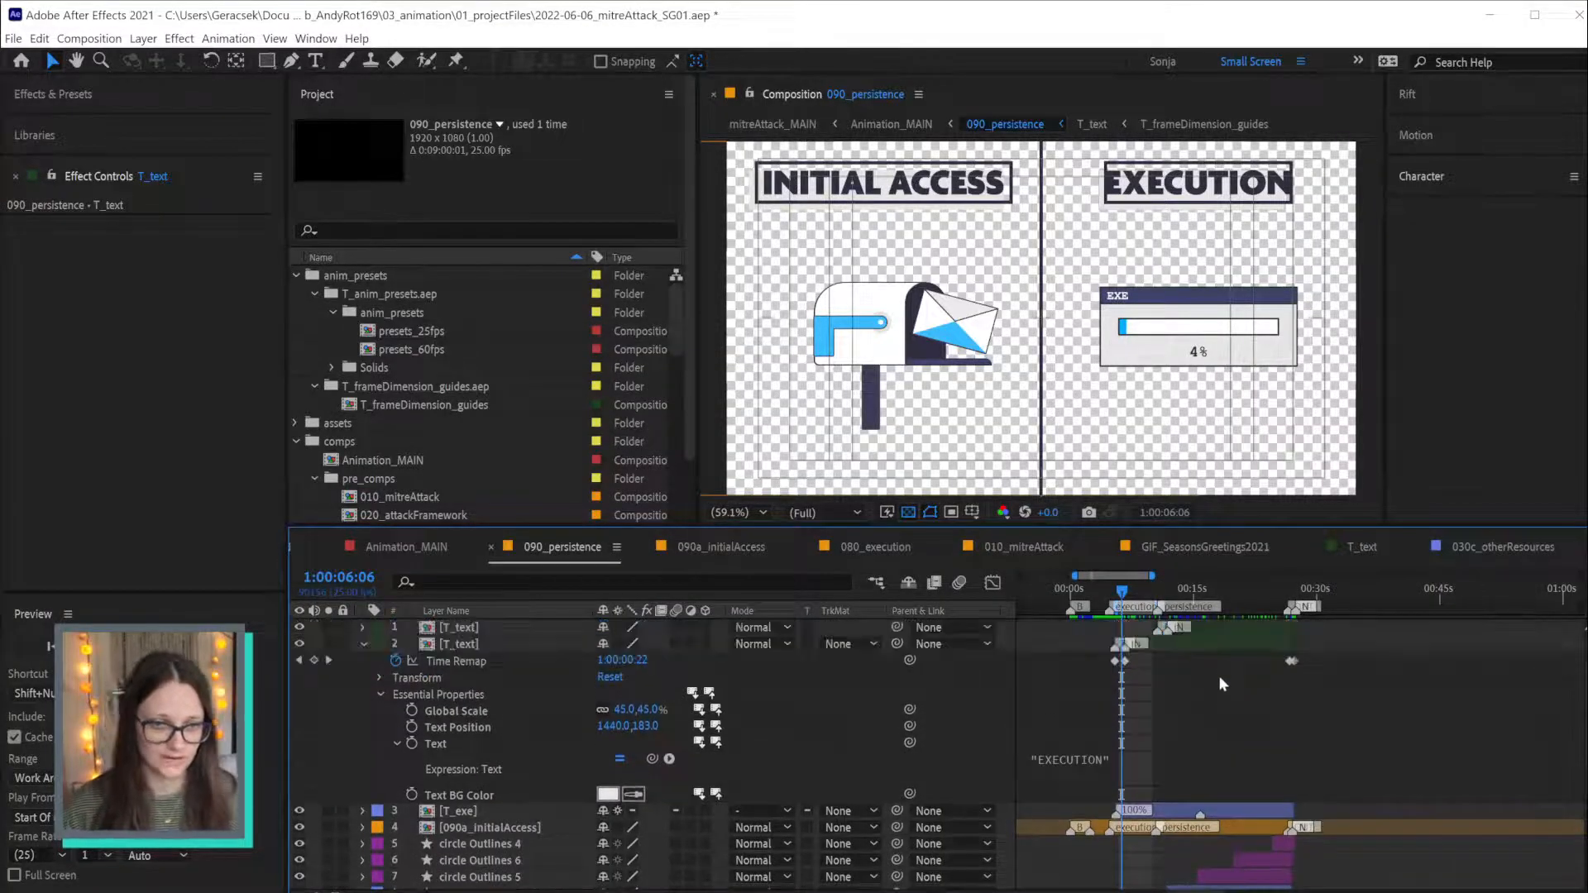
{"action": "left_click", "coordinate": [381, 551]}
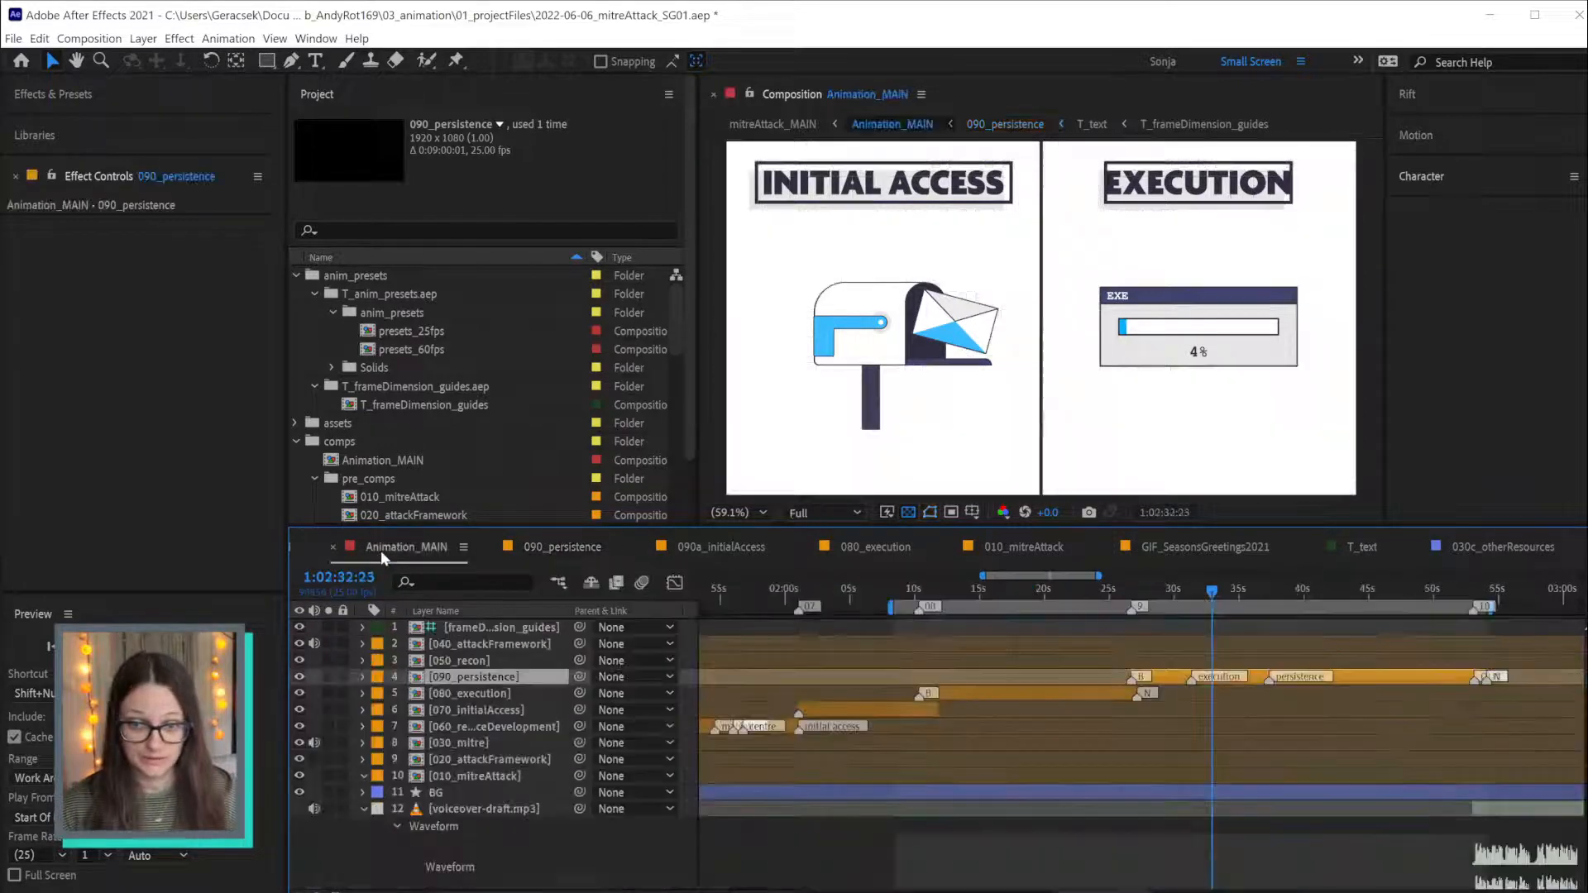
{"action": "left_click_drag", "start_coordinate": [1135, 604], "coordinate": [1490, 617]}
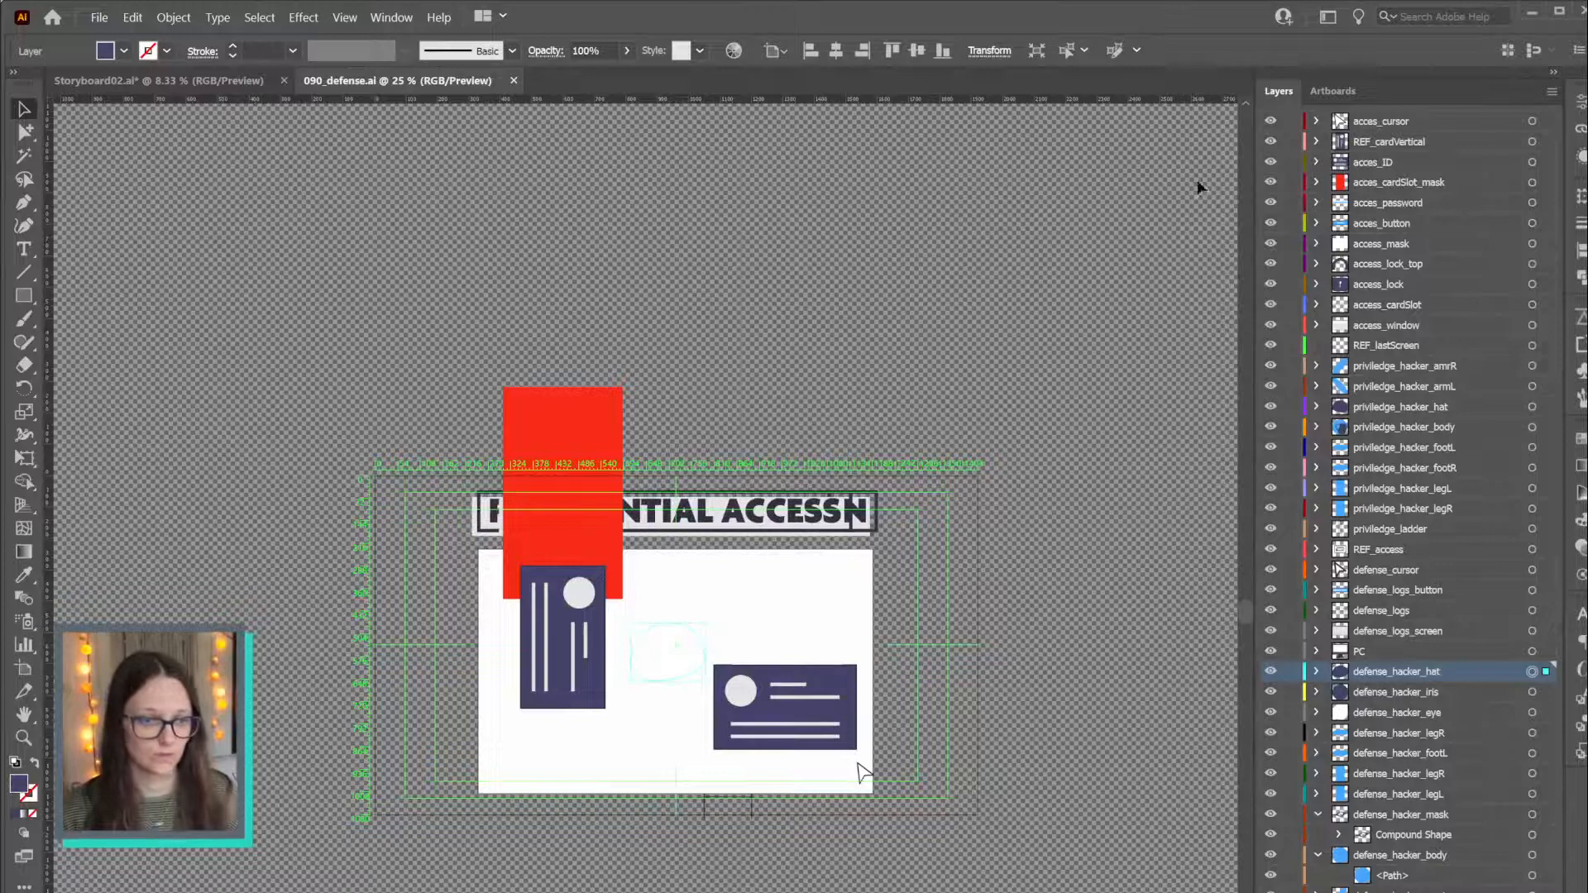
In the 090_defense.ai artwork in Illustrator, hide the layers above defense_hacker_body and collapse the defense_hacker_mask and defense_hacker_body layers
{"action": "left_click_drag", "start_coordinate": [1271, 124], "coordinate": [1320, 817]}
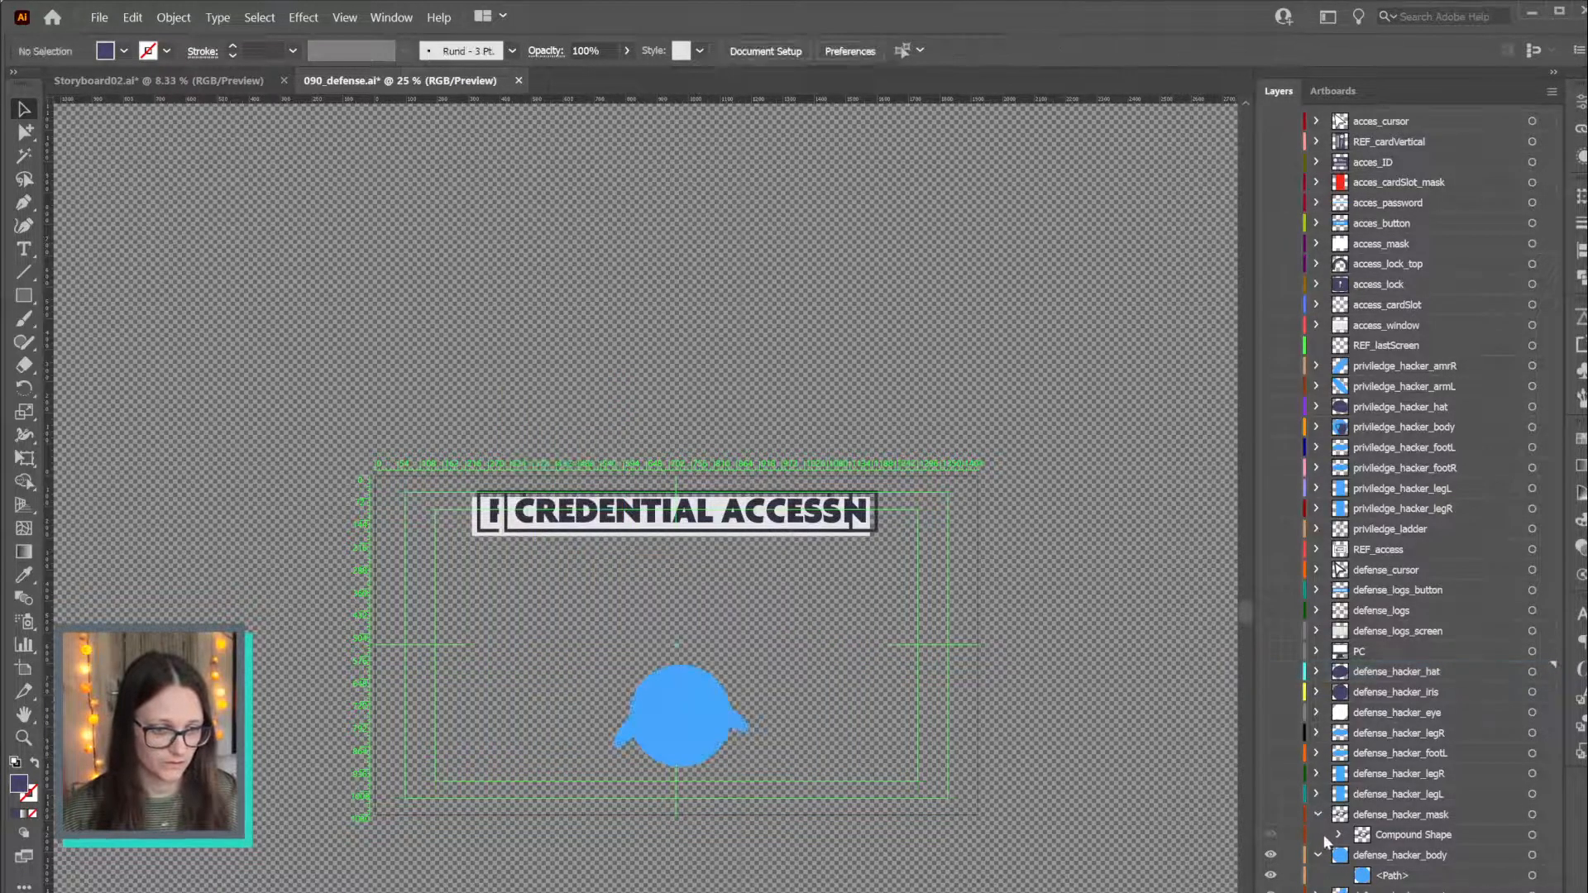
{"action": "left_click", "coordinate": [1320, 821]}
{"action": "left_click", "coordinate": [1318, 835]}
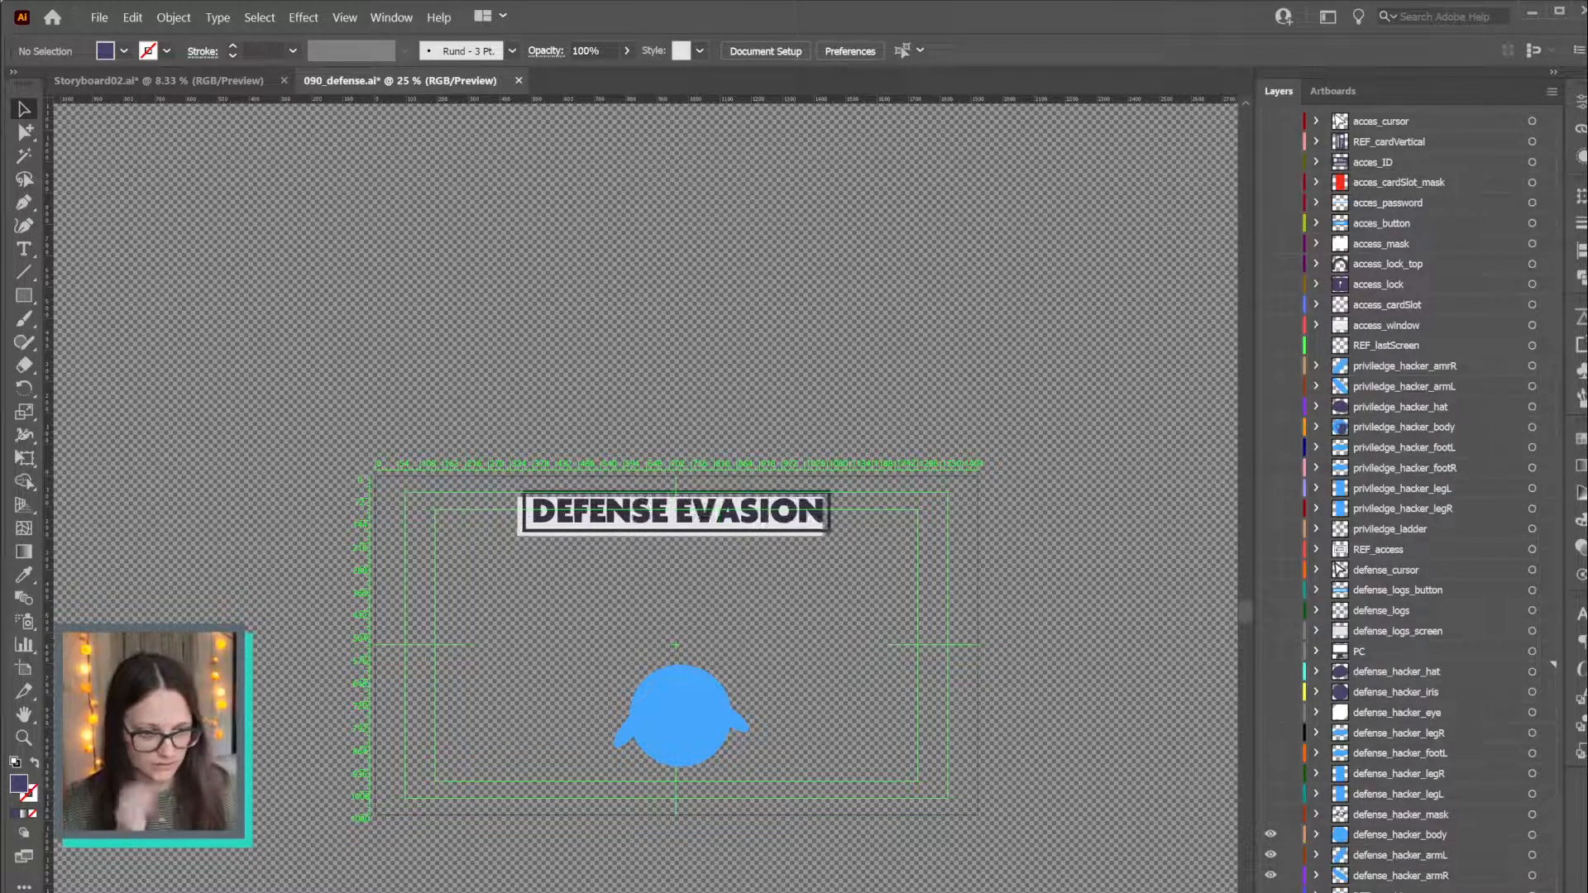
Check the defense scene's artwork by showing the hacker parts alone, and the PC with the logs screen, logs, button and cursor in their place
{"action": "left_click_drag", "start_coordinate": [1271, 831], "coordinate": [1267, 672]}
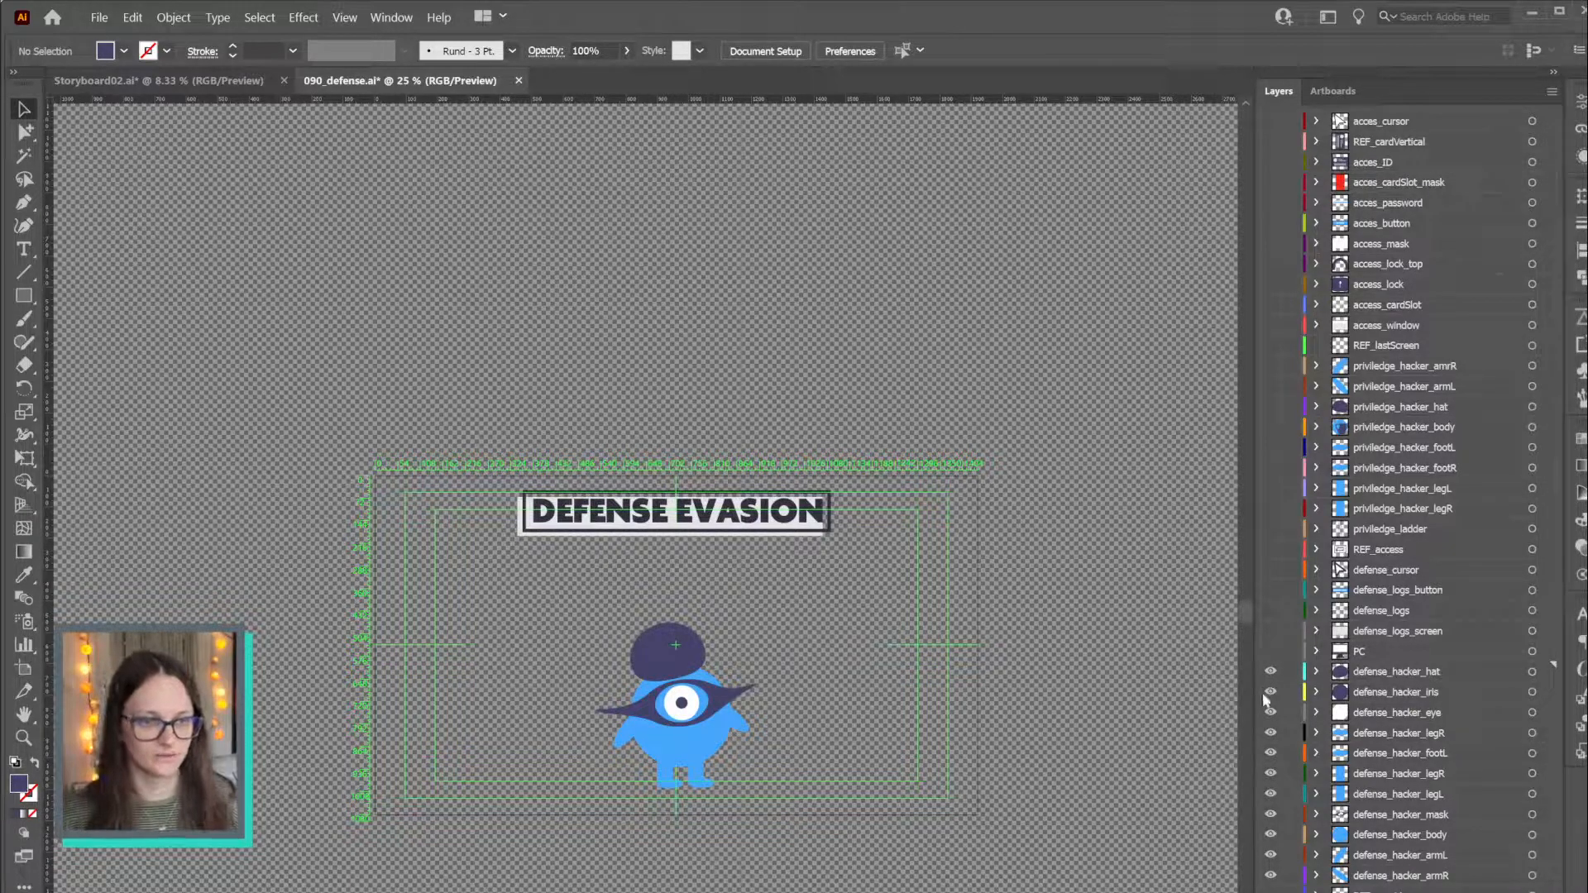
{"action": "left_click", "coordinate": [1270, 653]}
{"action": "left_click_drag", "start_coordinate": [1270, 672], "coordinate": [1274, 890]}
{"action": "left_click", "coordinate": [1270, 630]}
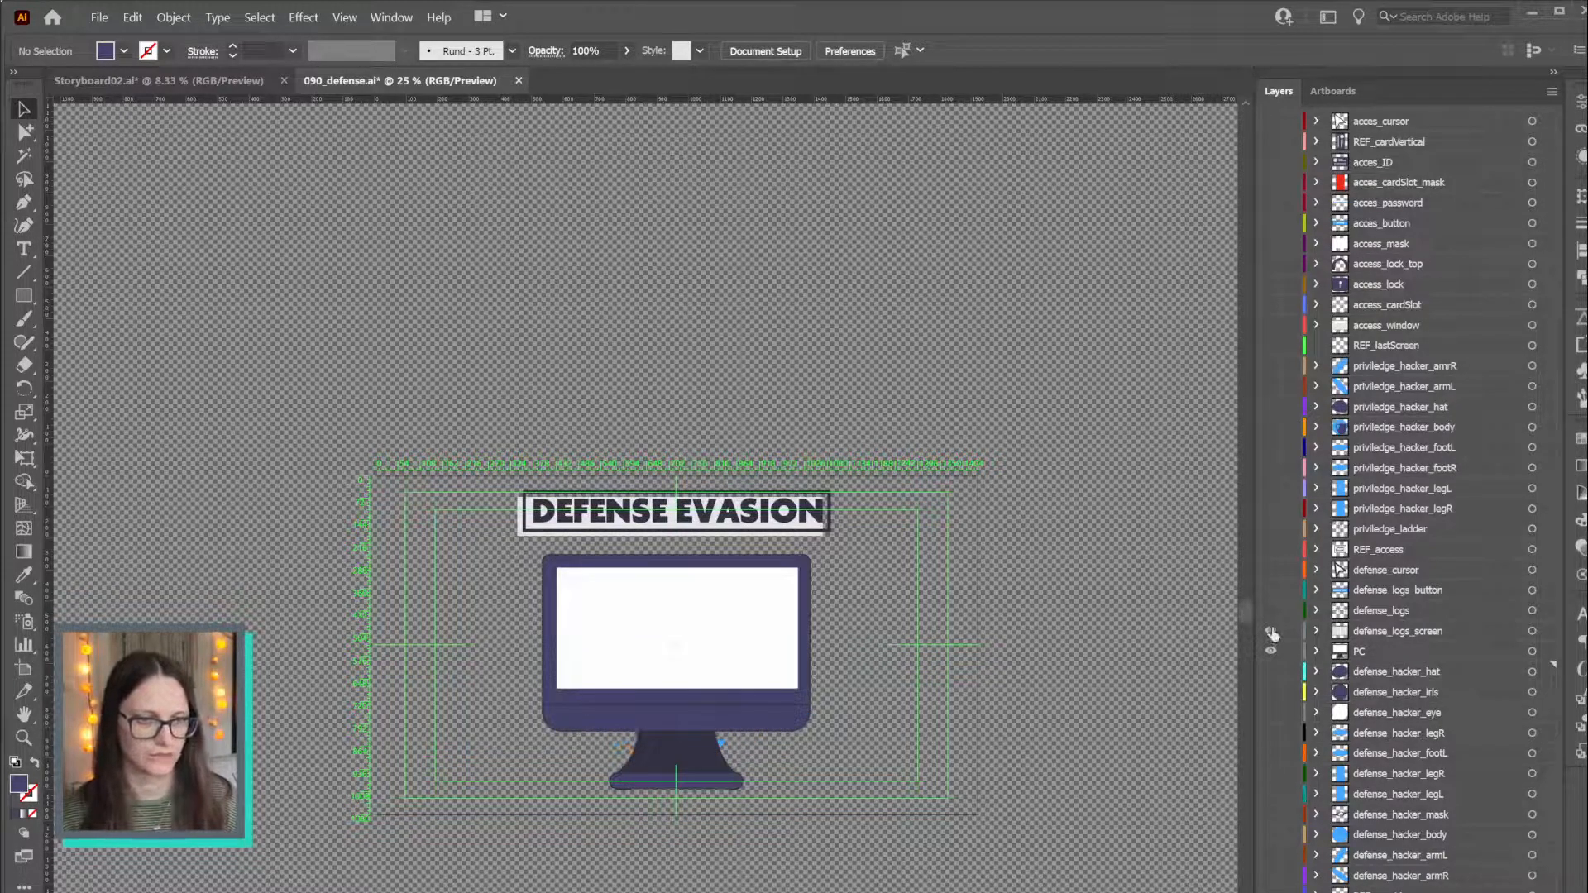
{"action": "left_click_drag", "start_coordinate": [1273, 611], "coordinate": [1273, 583]}
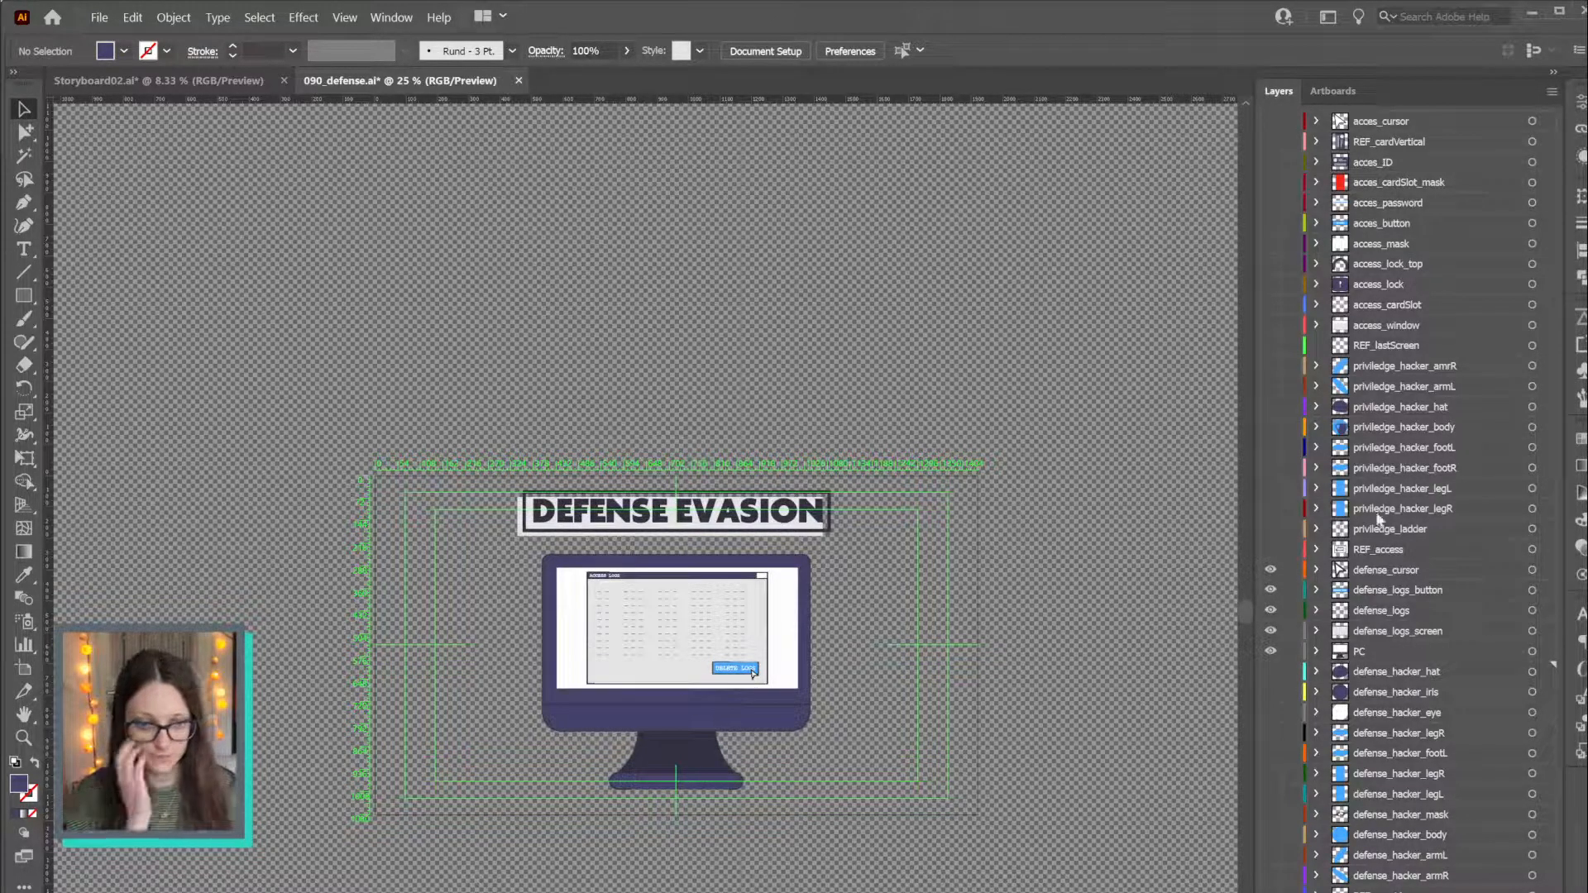
Compare the REF_access reference with the PC and defense logs layers, and leave only the PC layer of these shown
{"action": "left_click", "coordinate": [1272, 550]}
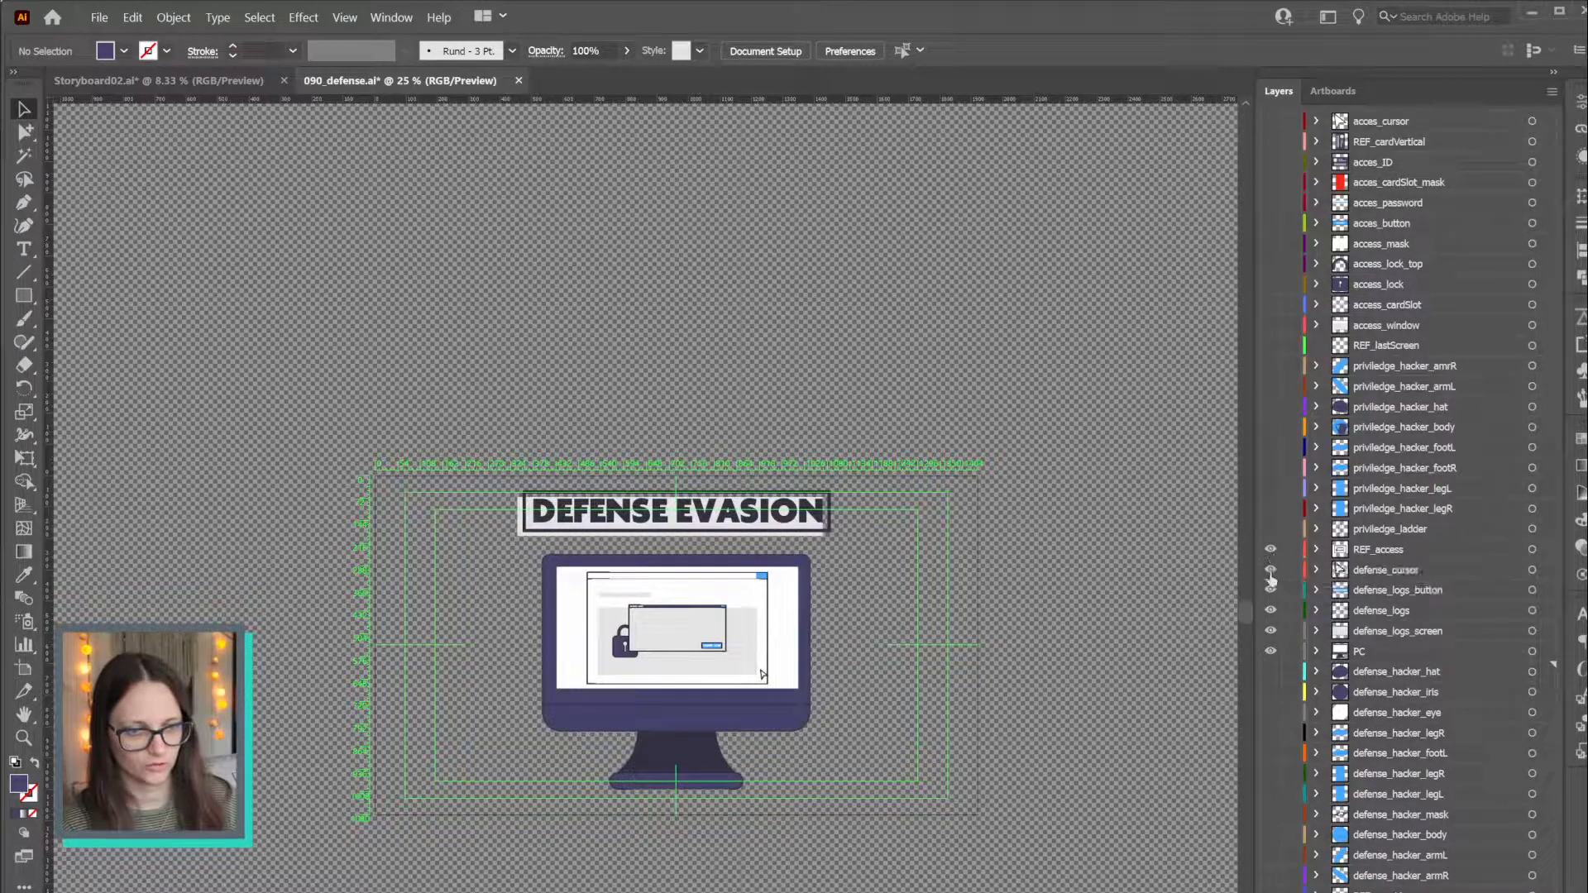
{"action": "left_click_drag", "start_coordinate": [1271, 570], "coordinate": [1272, 651]}
{"action": "left_click", "coordinate": [1270, 549]}
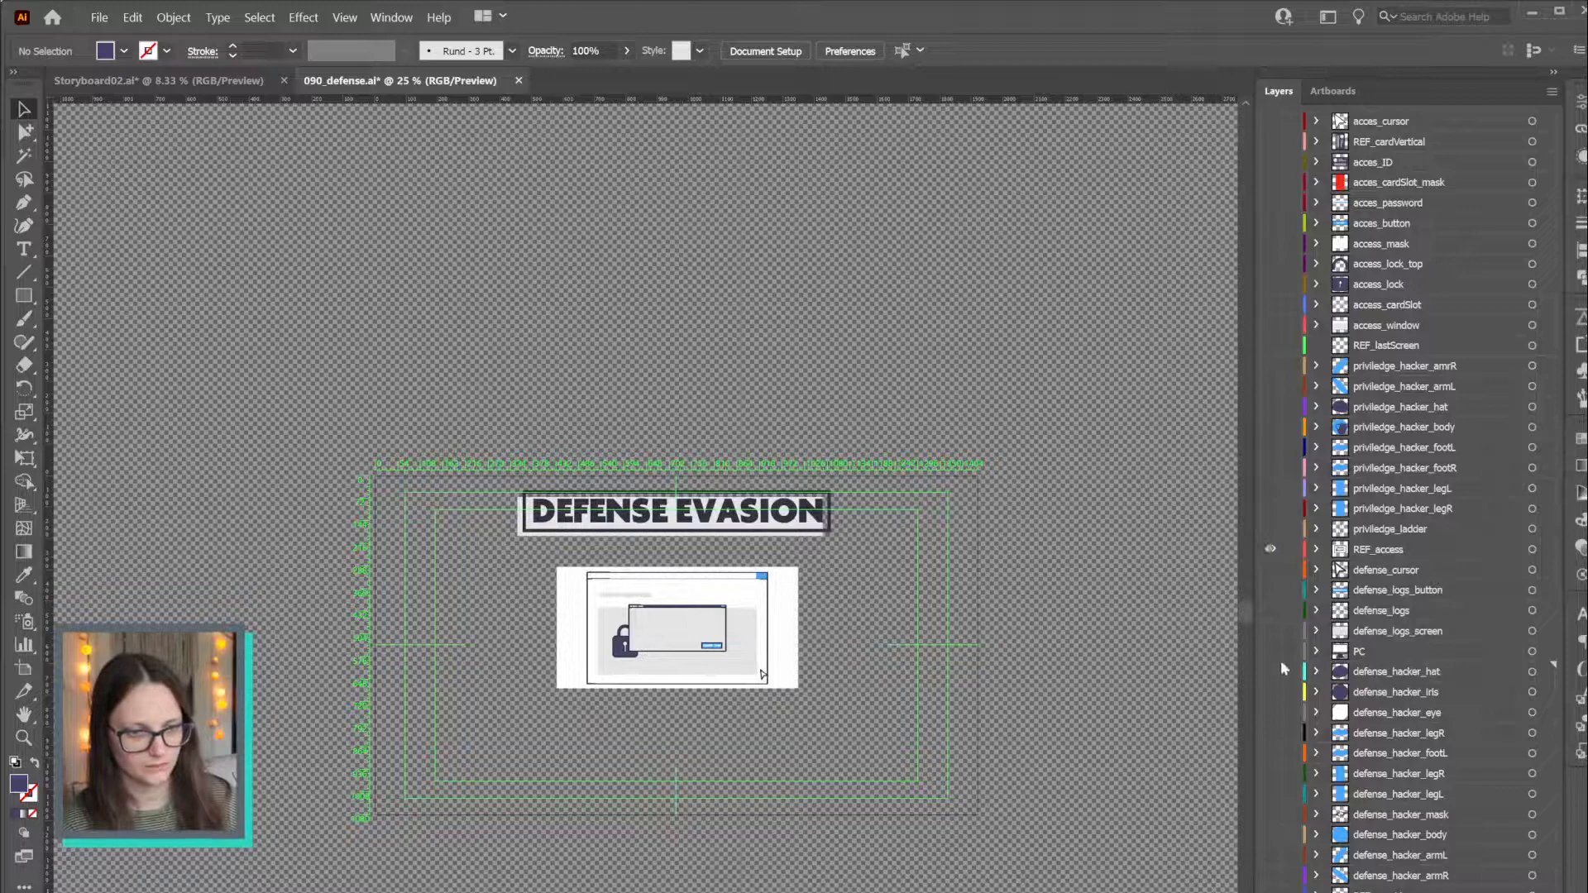
{"action": "left_click", "coordinate": [1272, 651]}
{"action": "left_click", "coordinate": [1271, 550]}
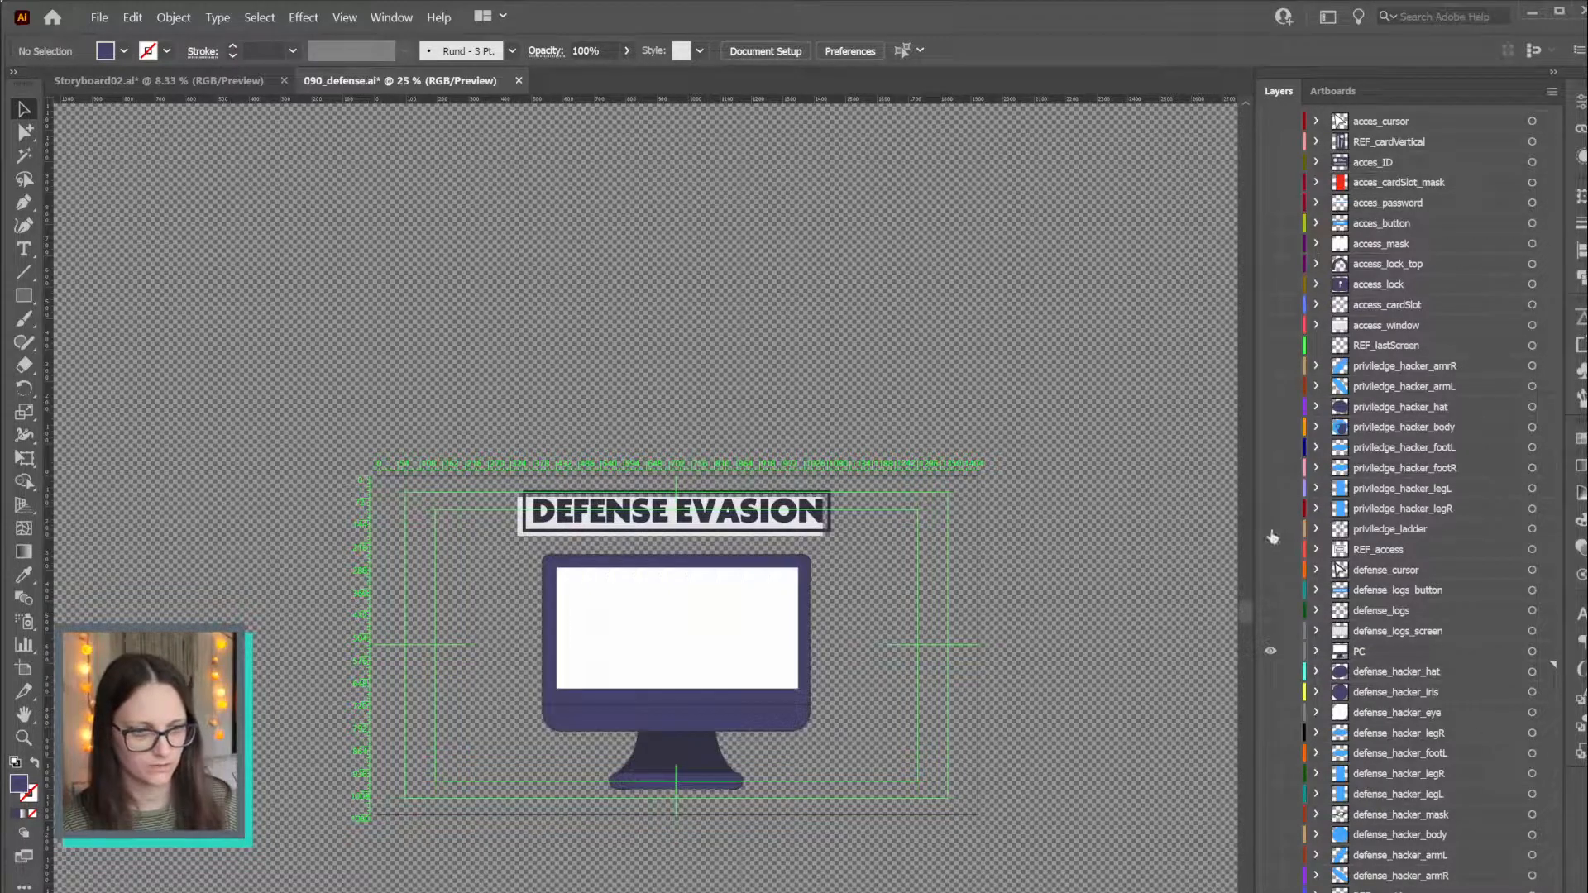
Show the priviledge ladder and hacker layers over the PC, delete the REF_lastScreen layer, and check the access_window artwork
{"action": "left_click", "coordinate": [1272, 526]}
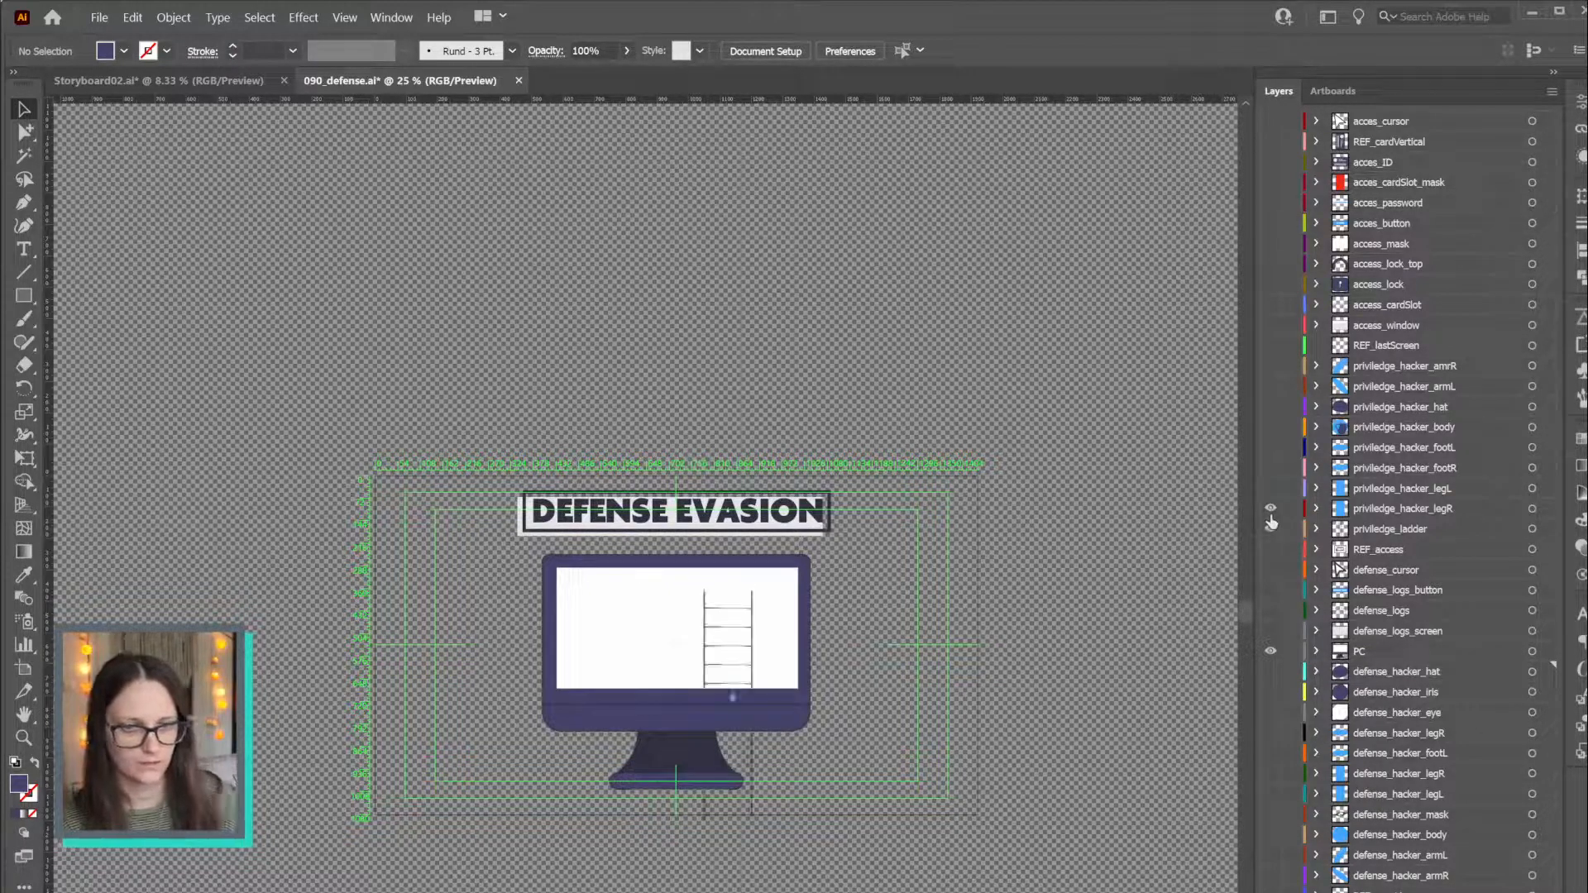
{"action": "left_click_drag", "start_coordinate": [1271, 522], "coordinate": [1272, 368]}
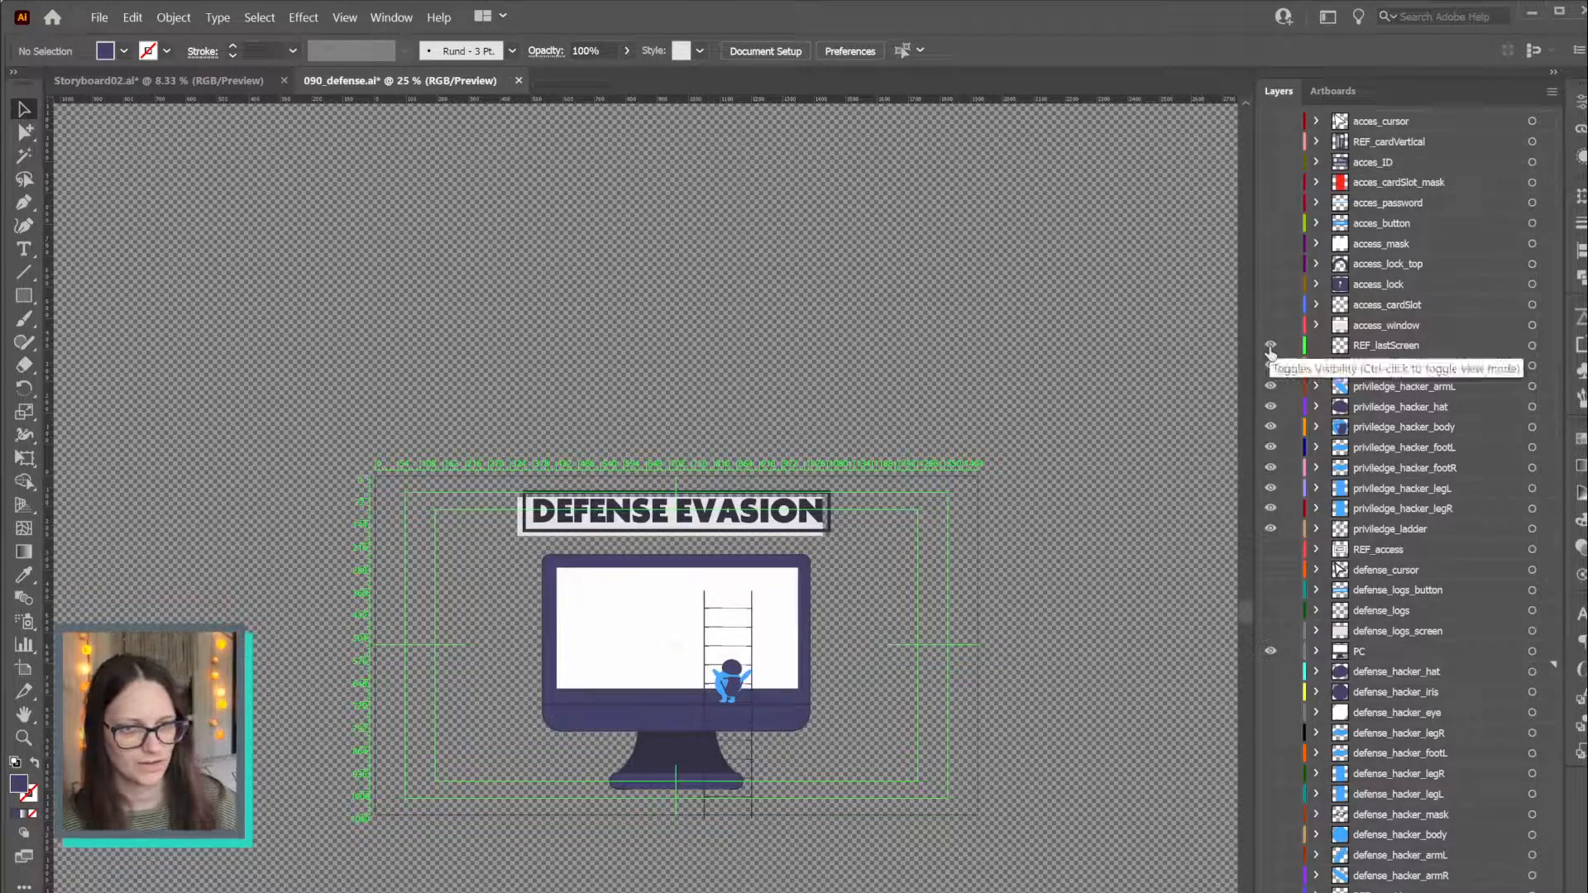
{"action": "left_click", "coordinate": [1380, 350]}
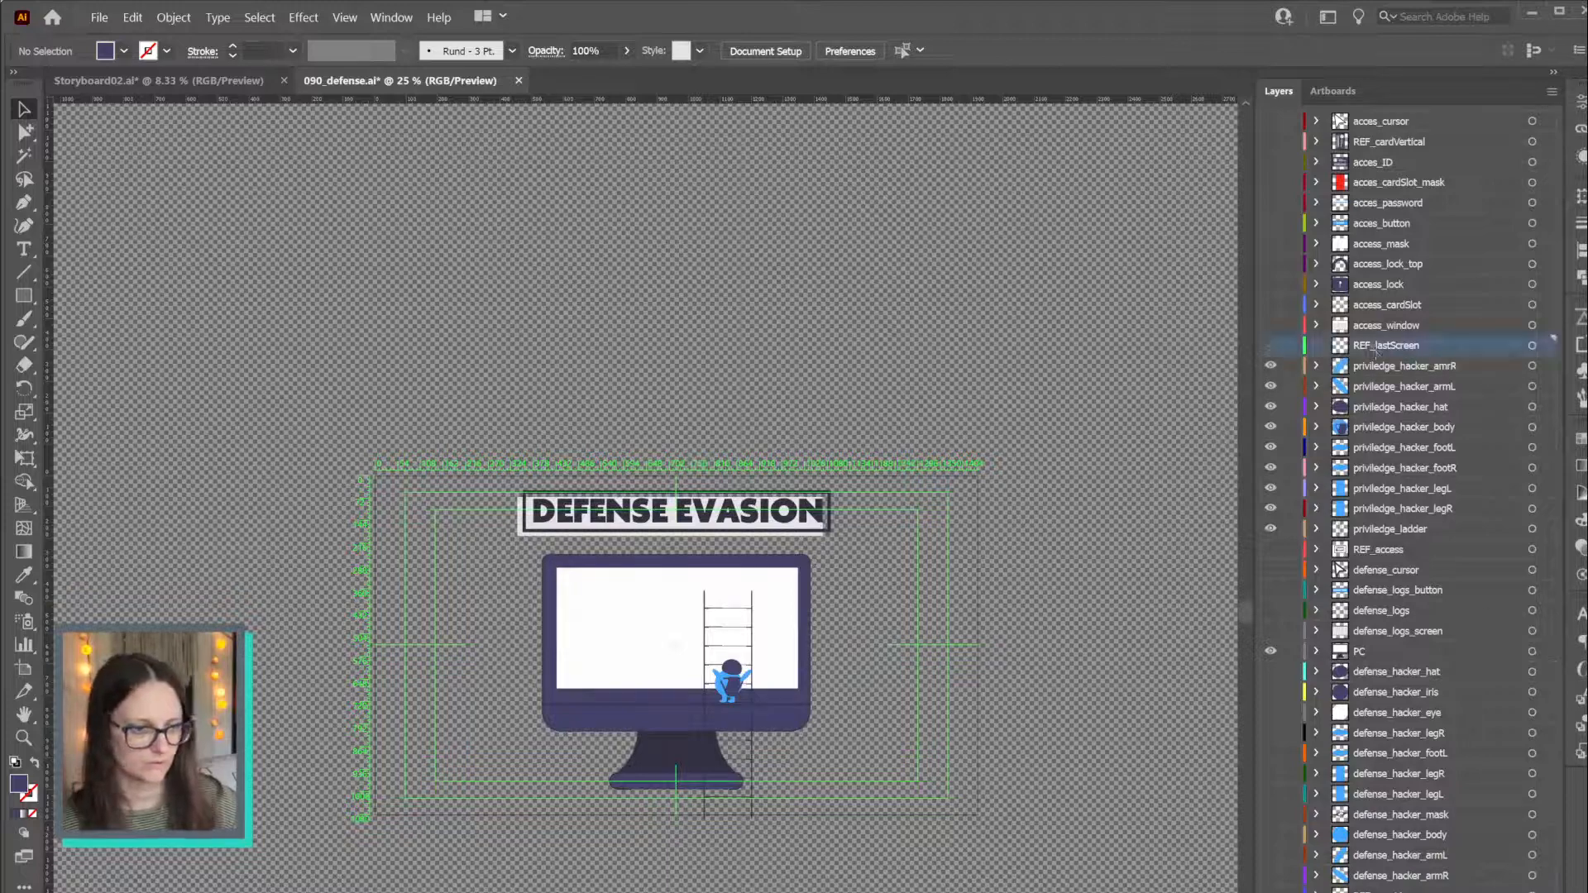
{"action": "left_click", "coordinate": [1271, 326]}
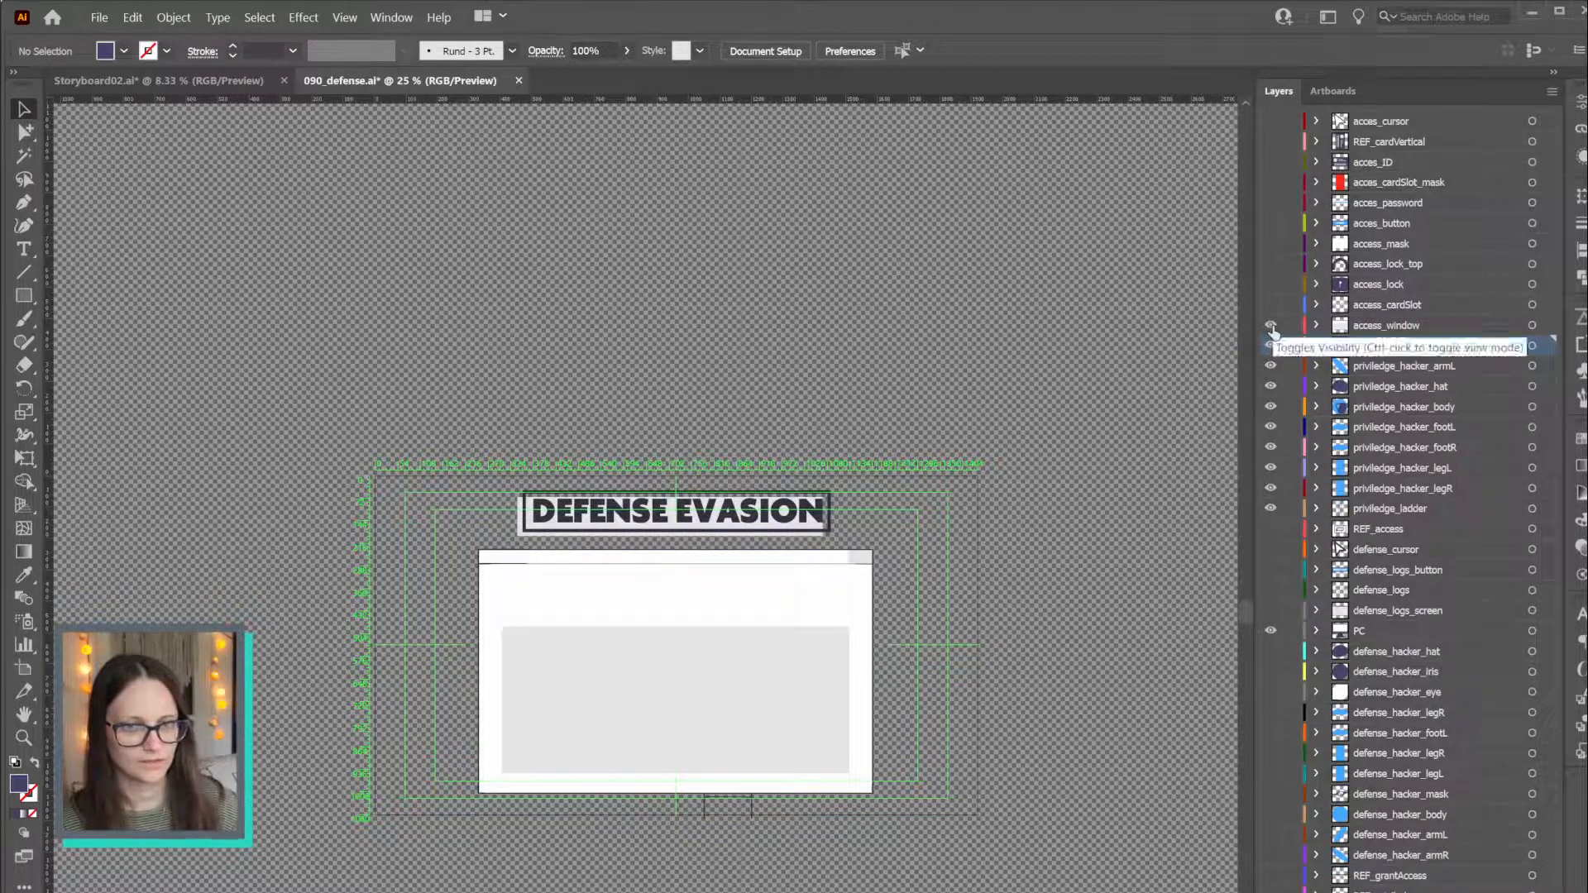
{"action": "left_click", "coordinate": [1270, 326]}
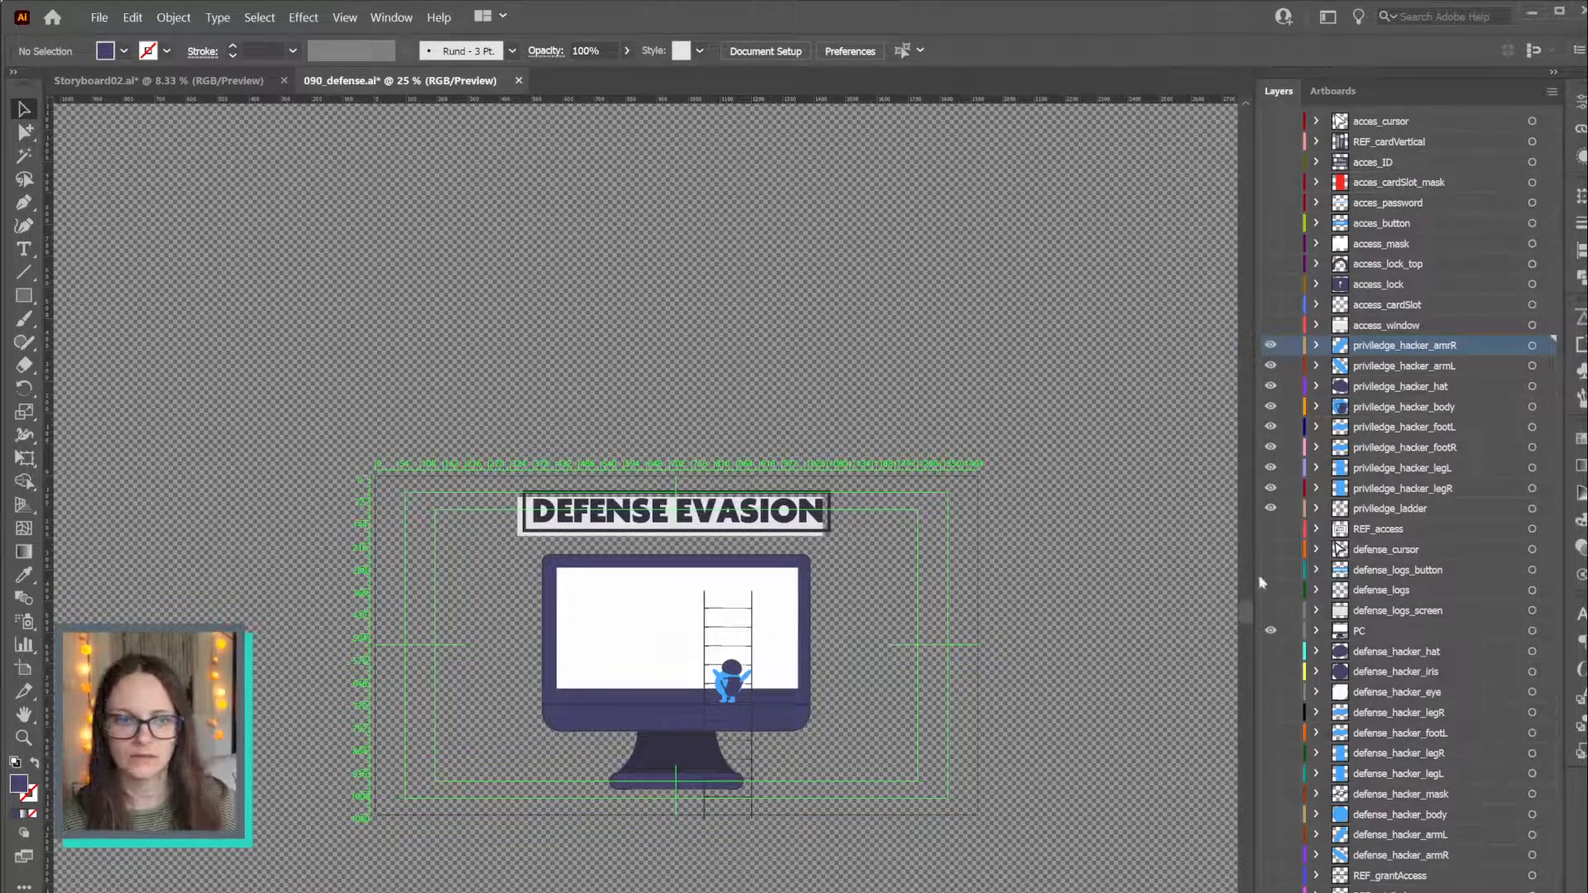
Check the REF_access reference over the PC, and show all credential access layers from access_window up to acces_cursor
{"action": "left_click", "coordinate": [1278, 537]}
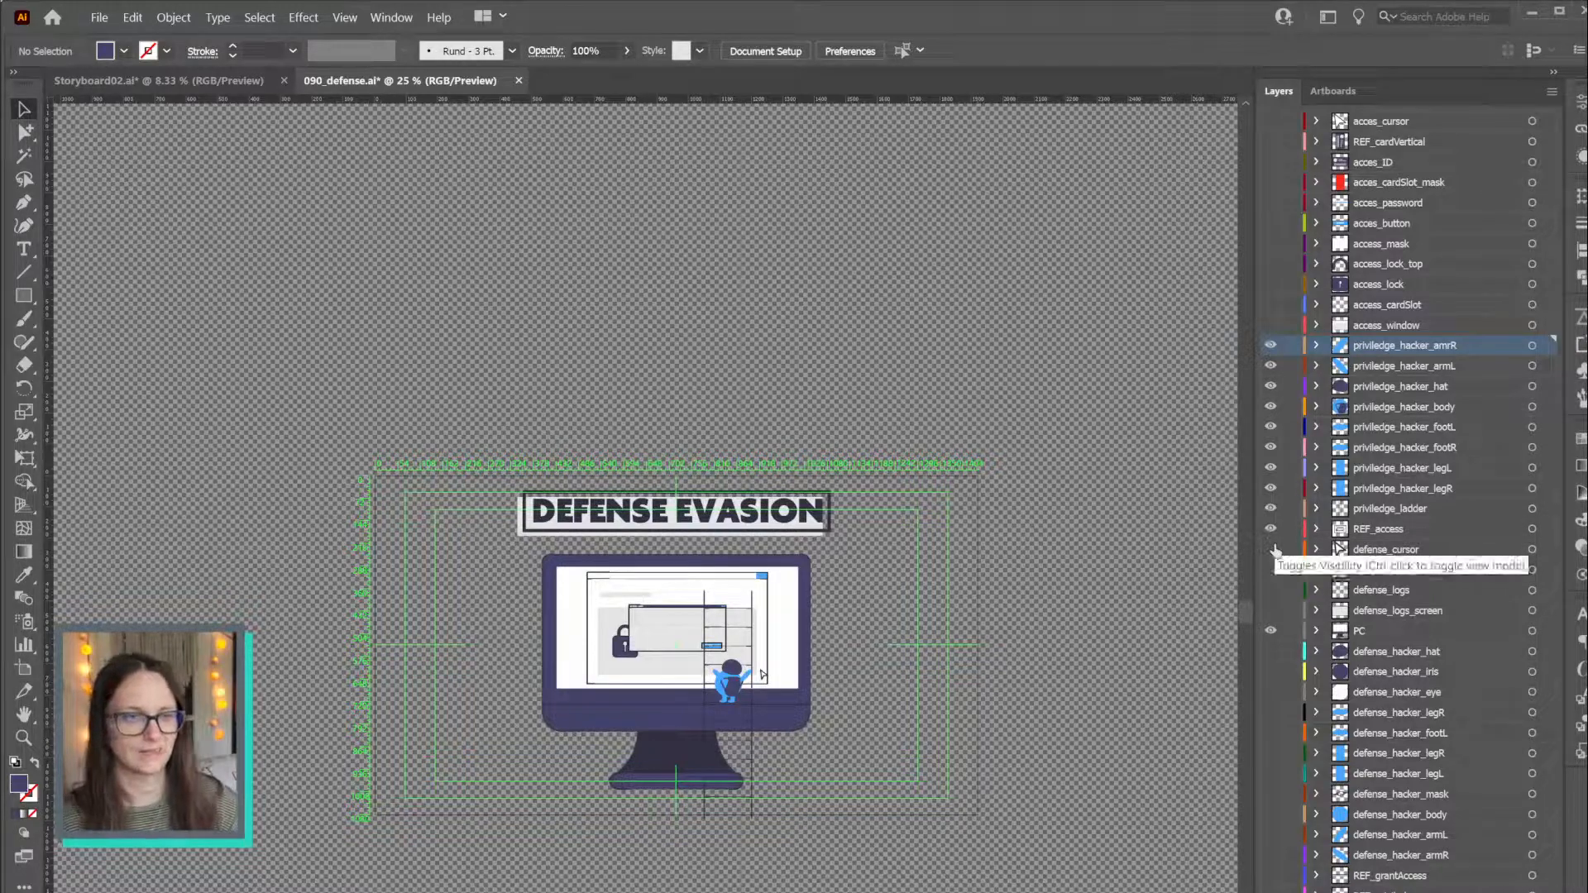
{"action": "left_click", "coordinate": [1271, 530]}
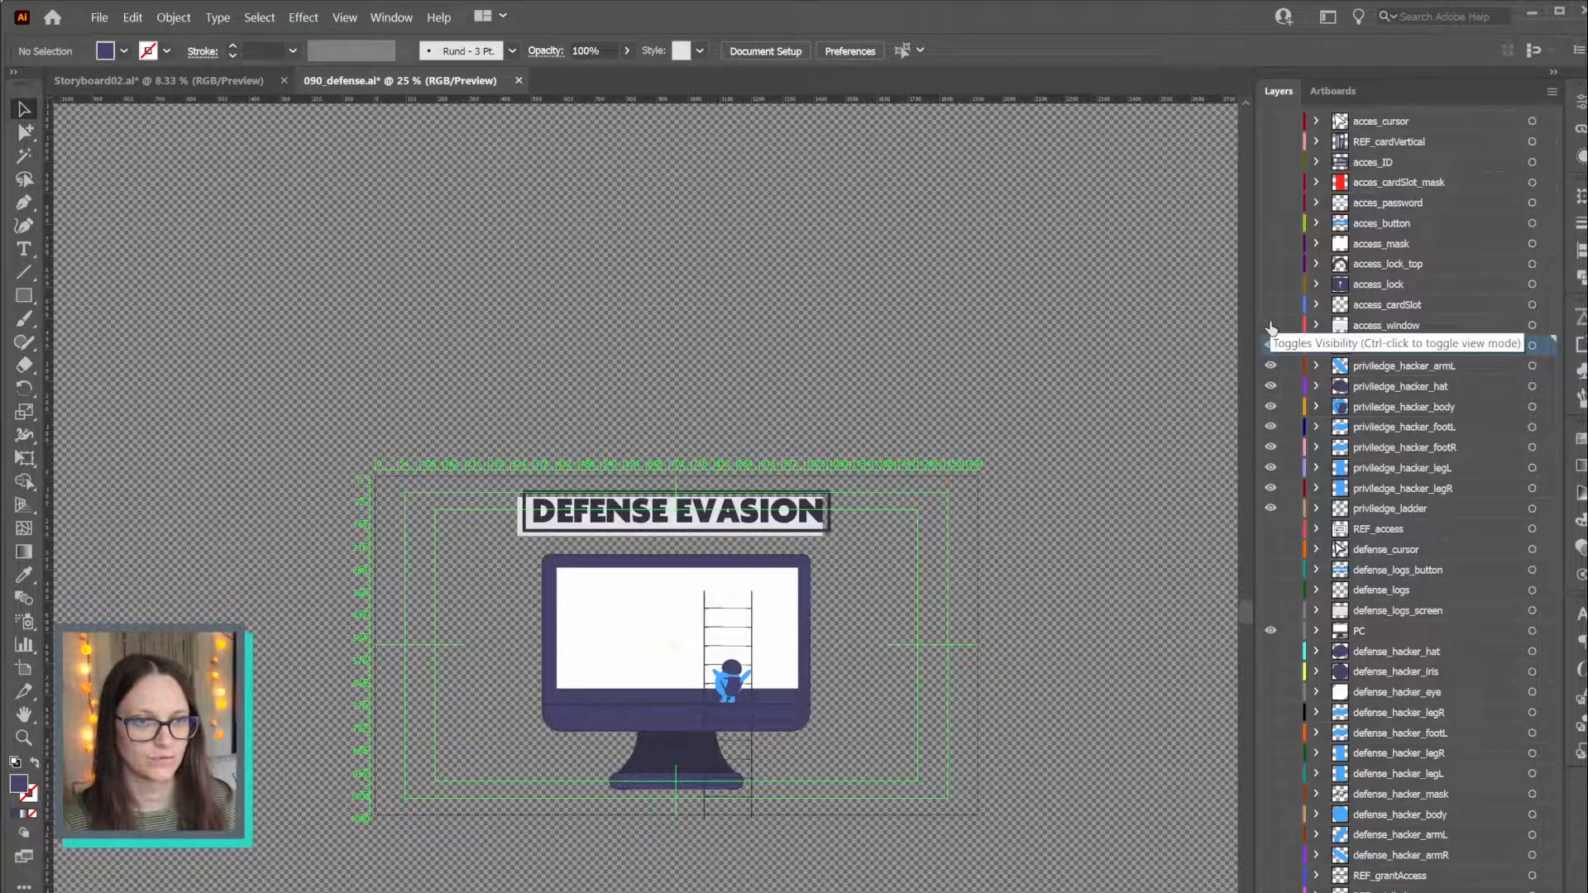
{"action": "left_click", "coordinate": [1272, 326]}
{"action": "left_click_drag", "start_coordinate": [1272, 328], "coordinate": [1272, 124]}
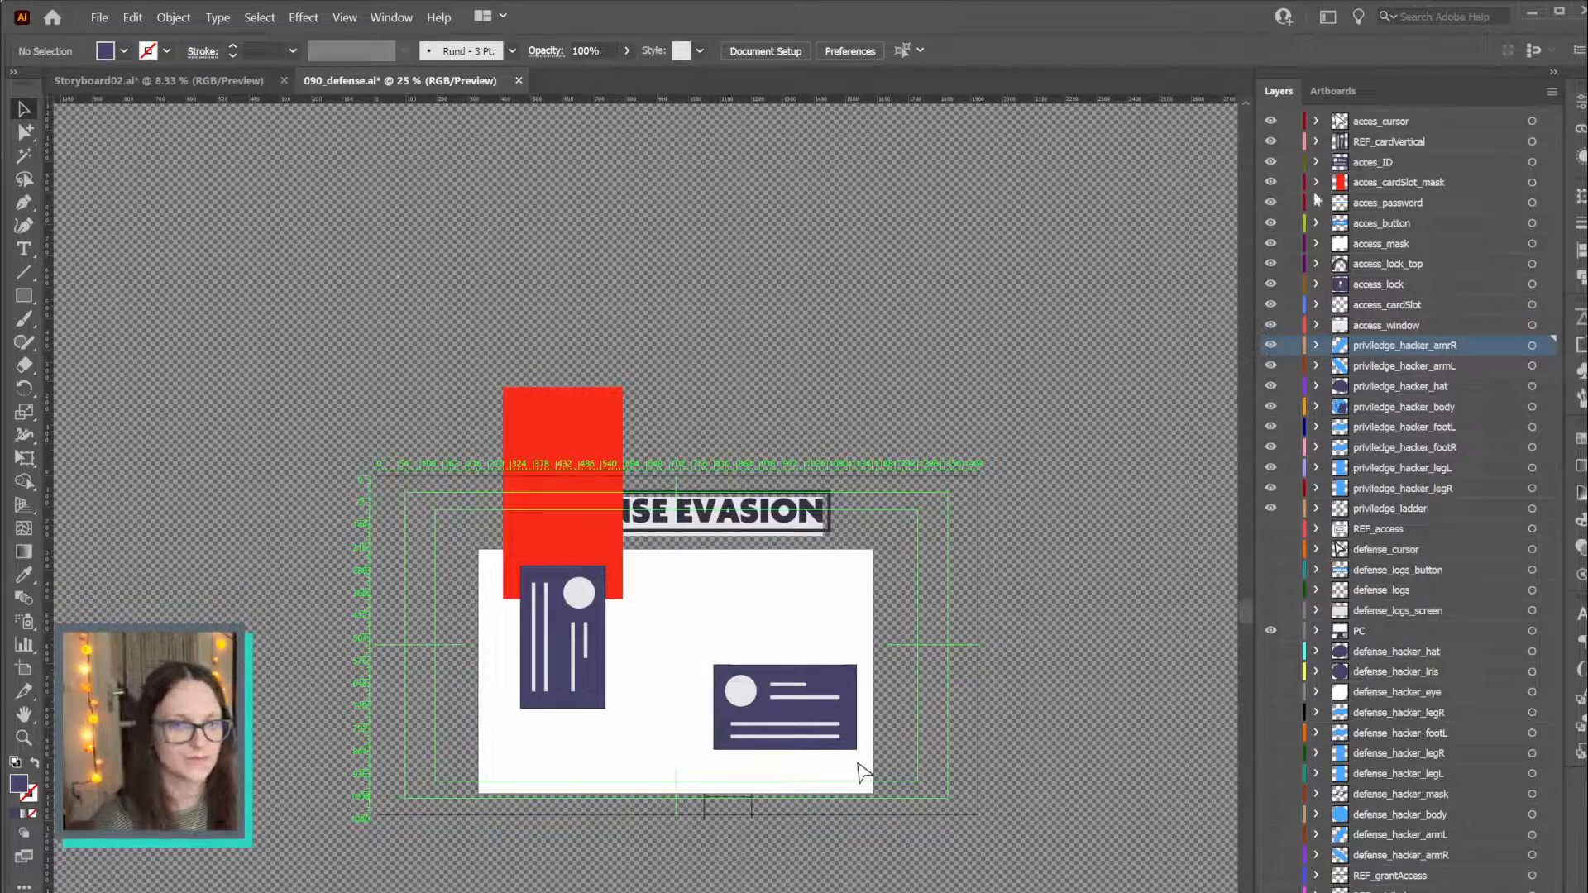
Hide the access_mask layer and move it to the top of the layer stack, above acces_cursor
{"action": "left_click", "coordinate": [1270, 245]}
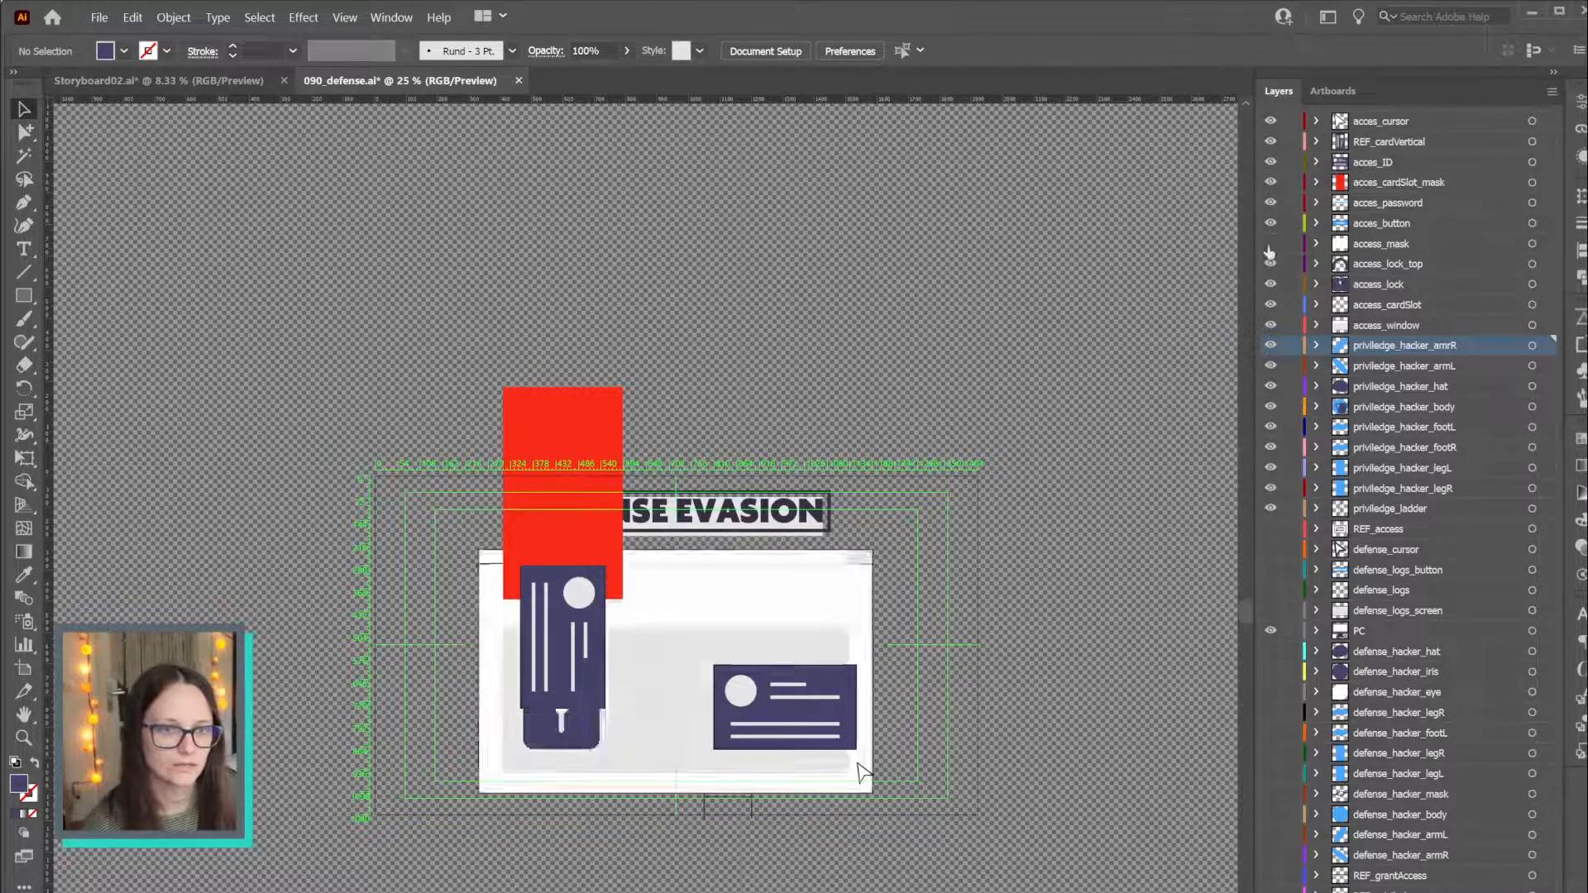
{"action": "left_click", "coordinate": [1270, 245]}
{"action": "left_click", "coordinate": [1270, 246]}
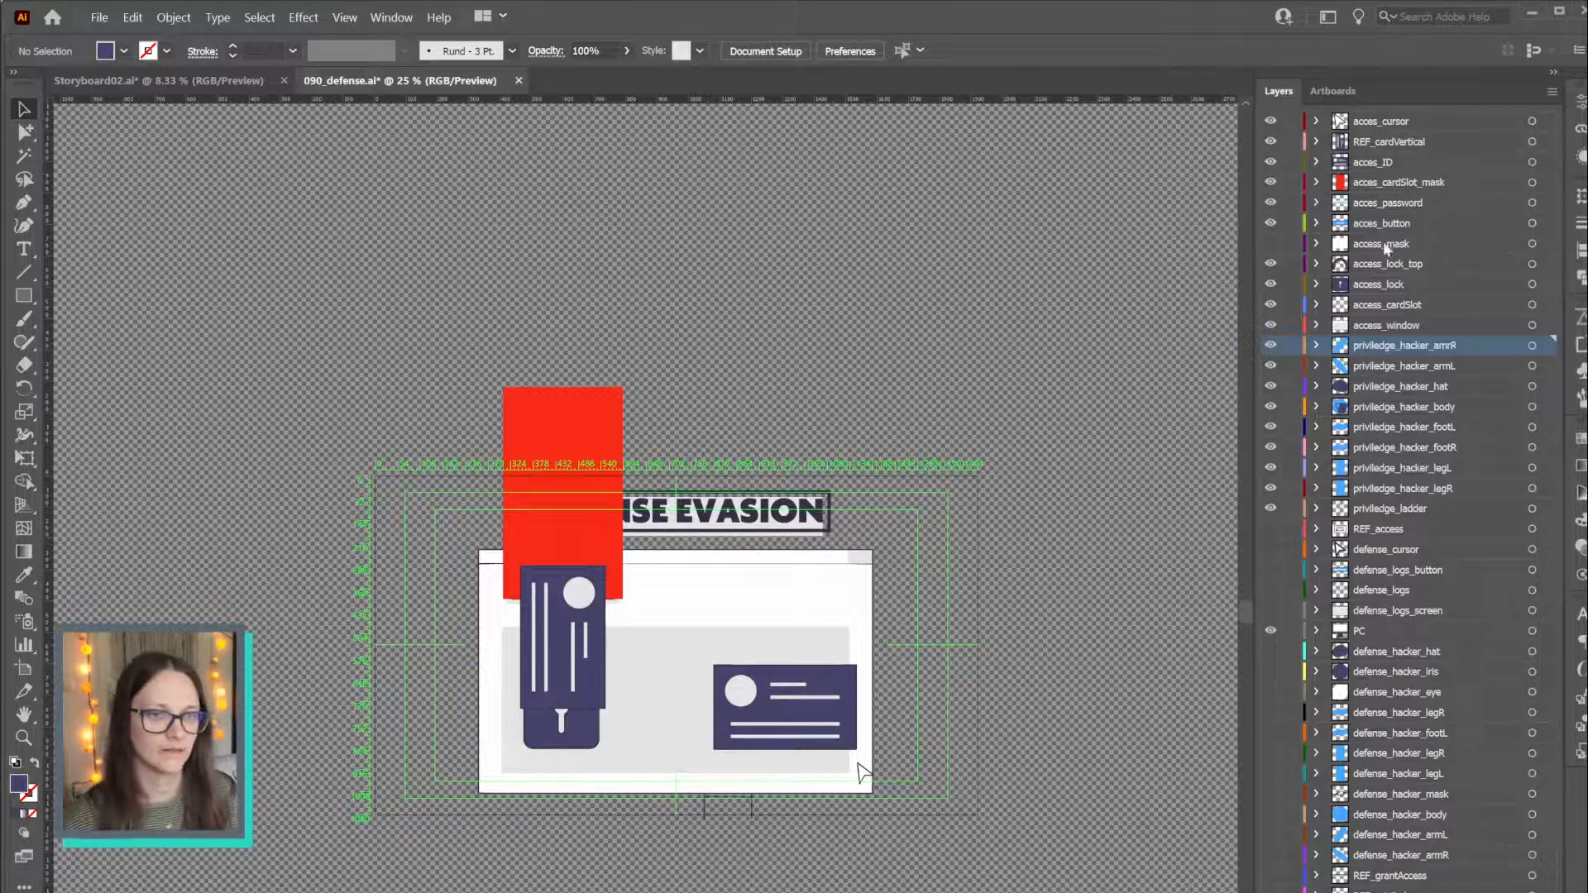
{"action": "left_click_drag", "start_coordinate": [1386, 248], "coordinate": [1404, 120]}
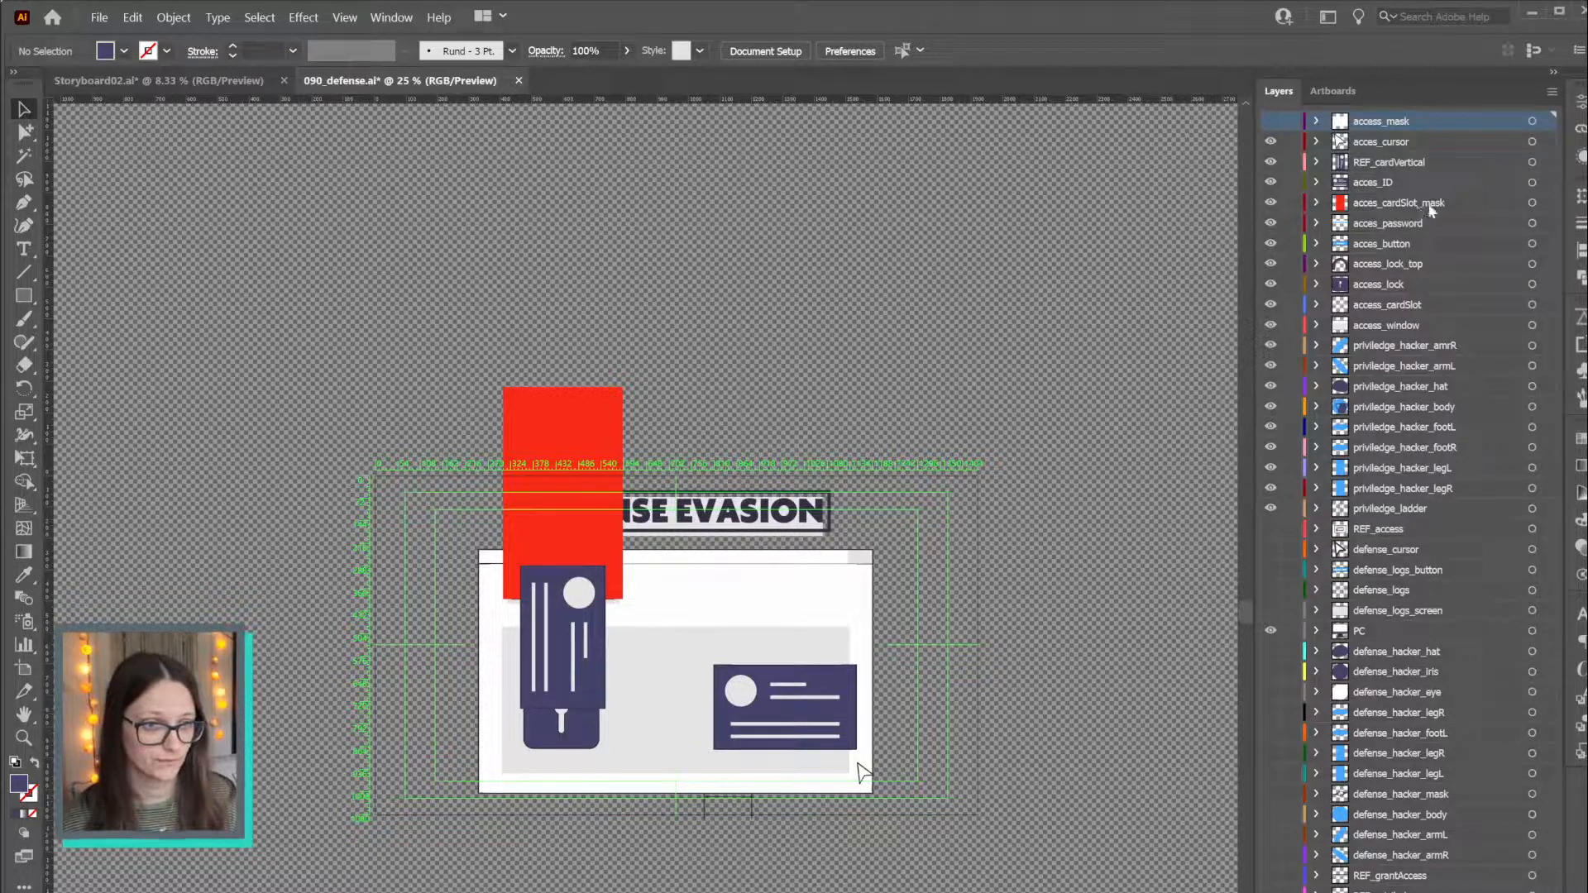
Move the acces_cardSlot_mask layer directly above access_cardSlot, and show the hidden layers from REF_access down
{"action": "left_click_drag", "start_coordinate": [1417, 205], "coordinate": [1409, 296]}
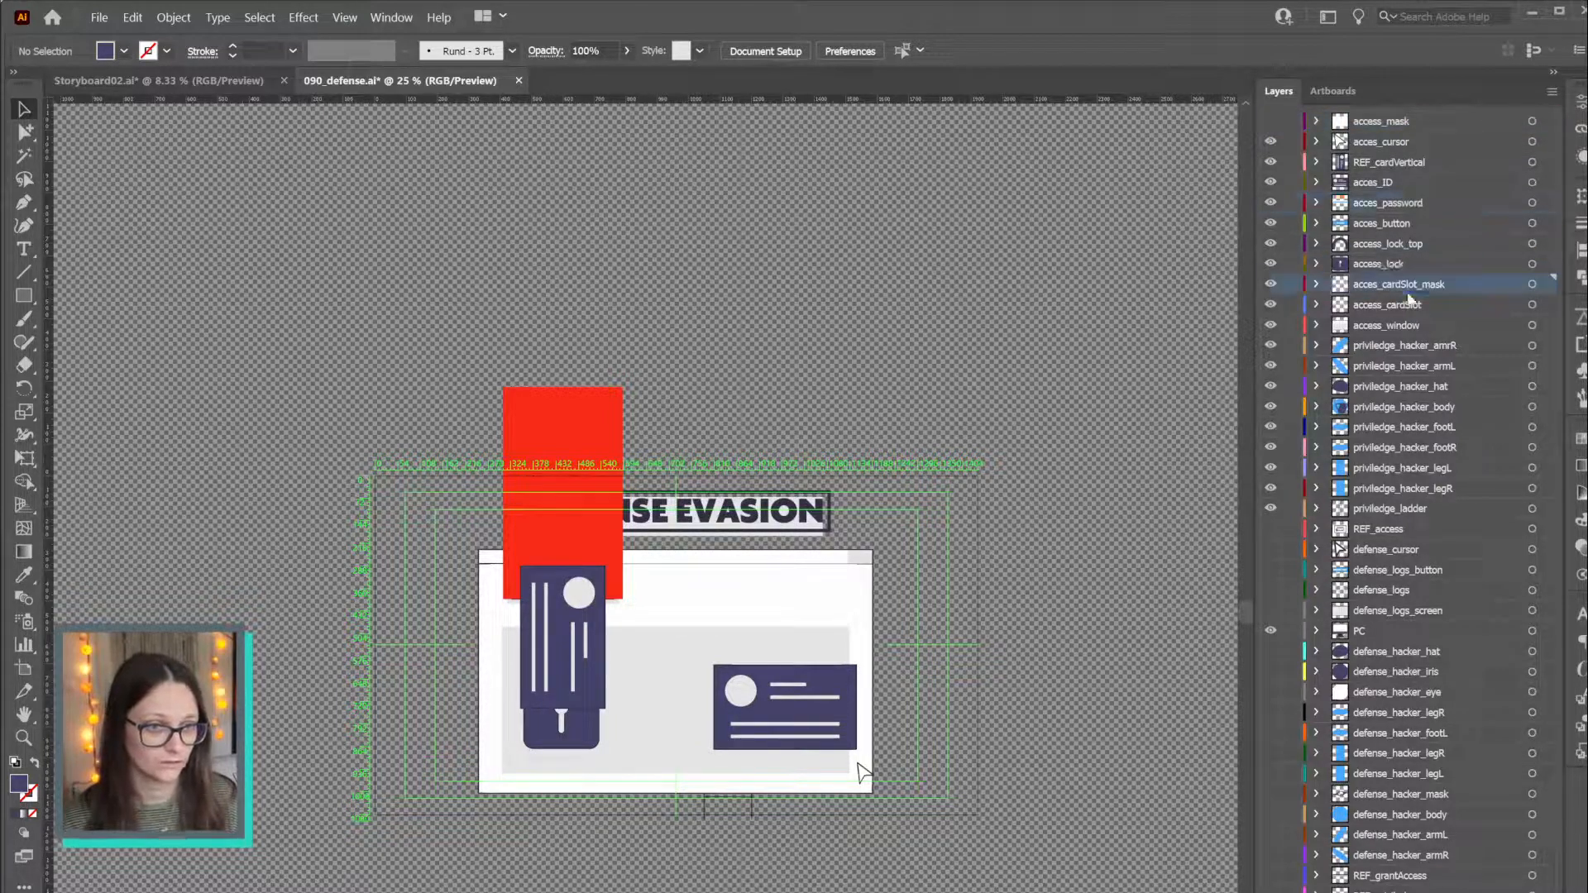
{"action": "left_click_drag", "start_coordinate": [1271, 530], "coordinate": [1274, 884]}
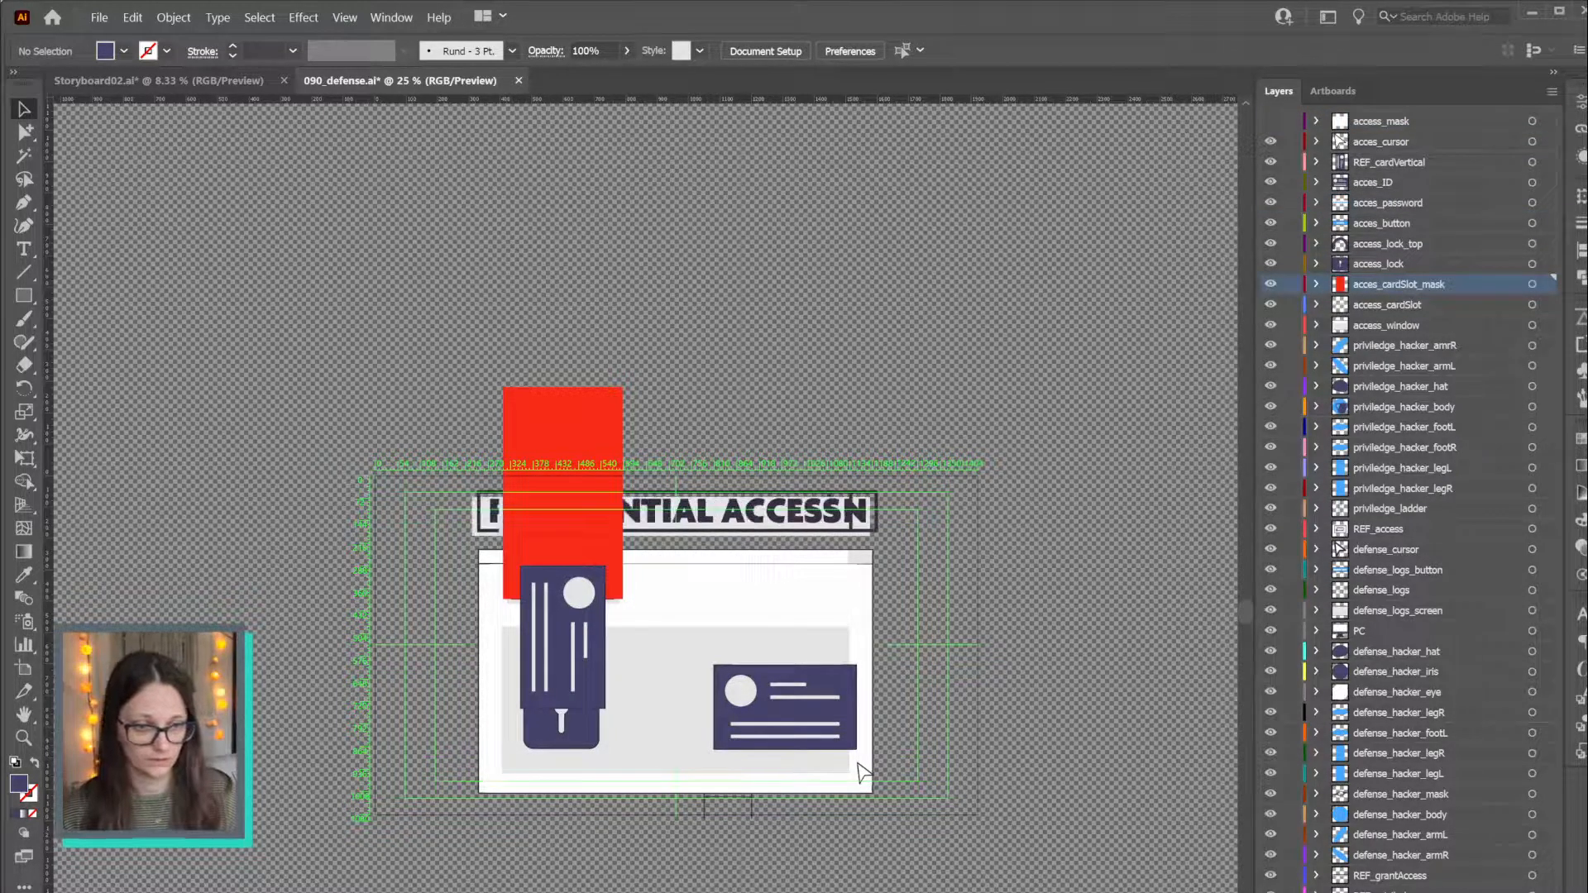